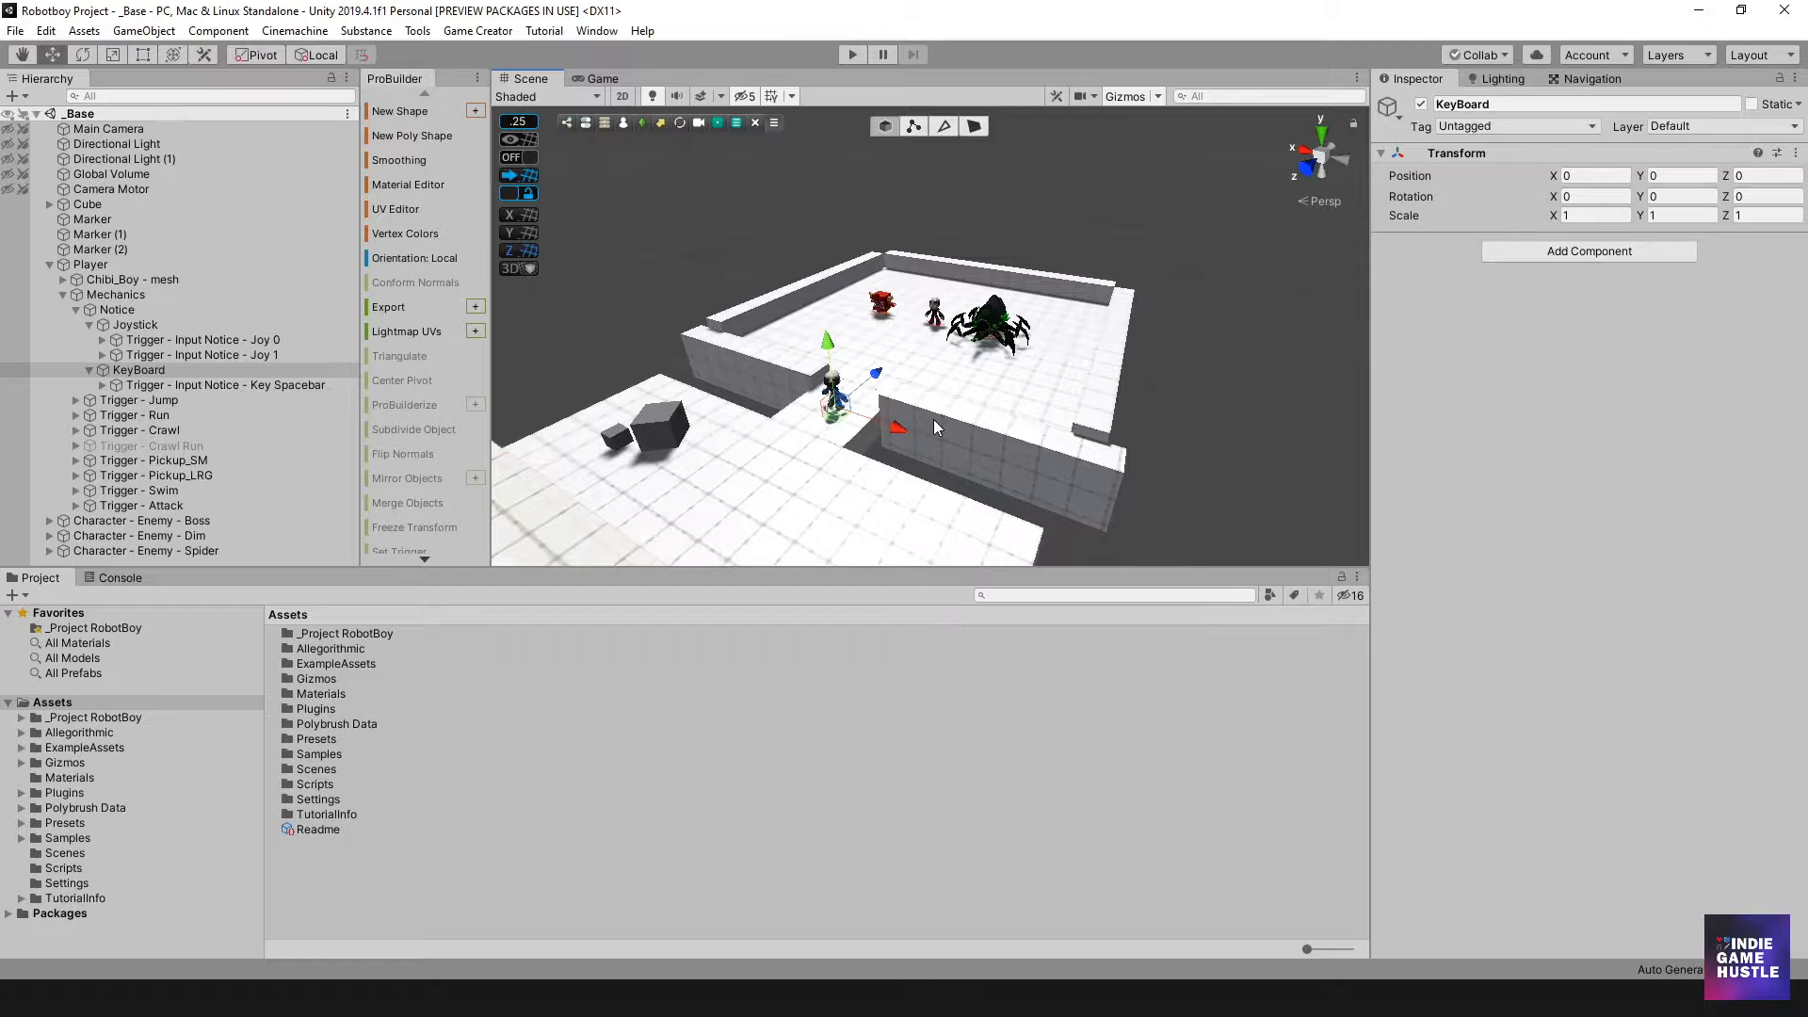
pyautogui.scroll(5, 934, 420)
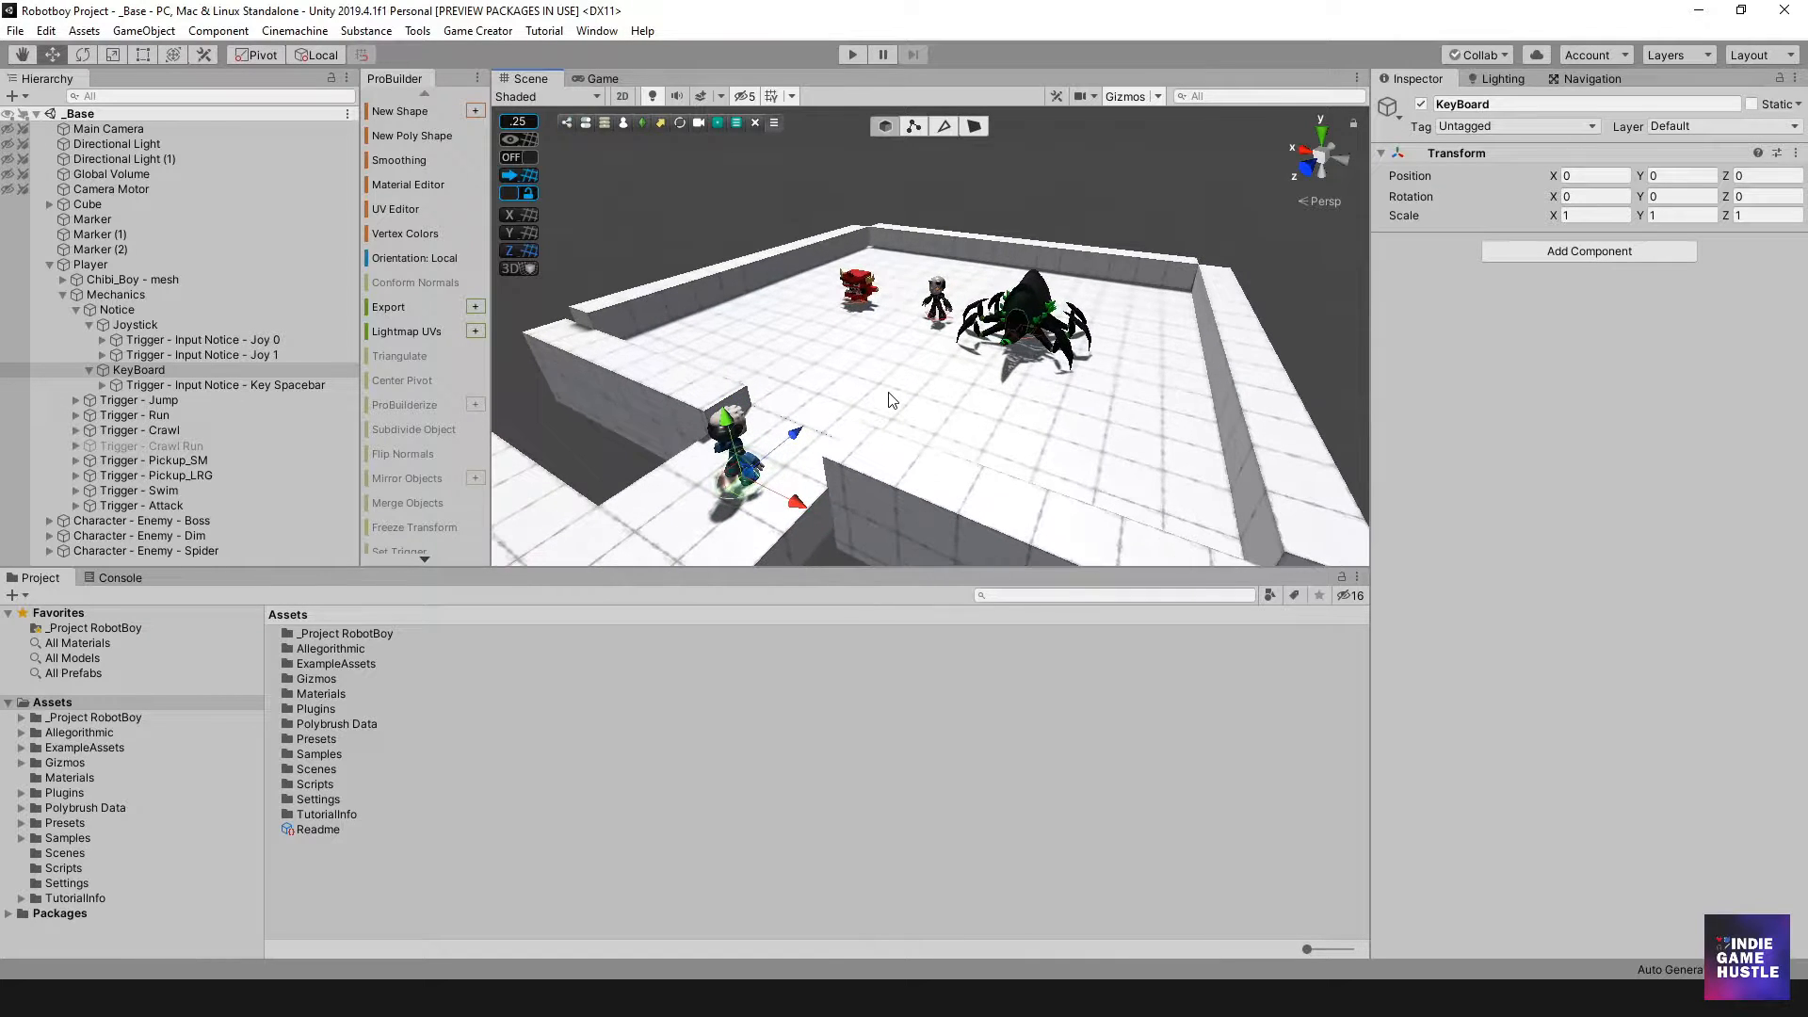
pyautogui.moveTo(891, 388); pyautogui.dragTo(839, 415, button='middle')
pyautogui.scroll(-4, 807, 403)
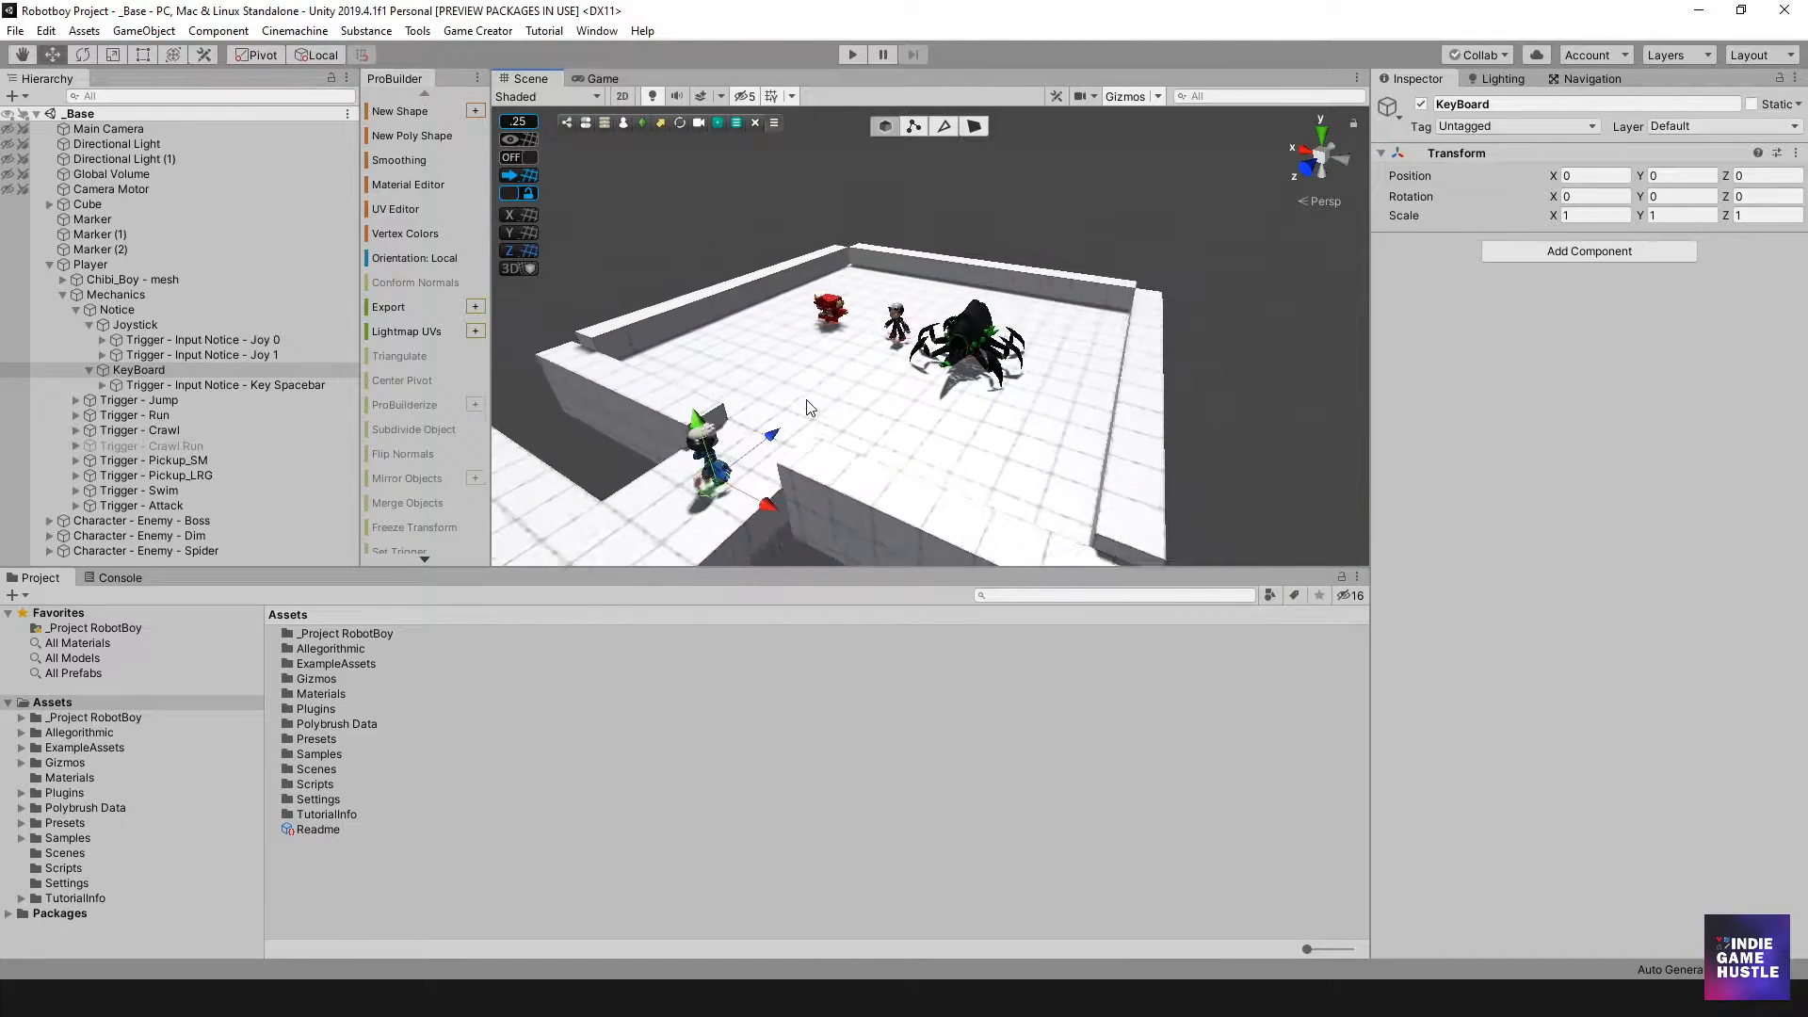
pyautogui.keyDown('alt'); pyautogui.moveTo(807, 407); pyautogui.dragTo(838, 458); pyautogui.keyUp('alt')
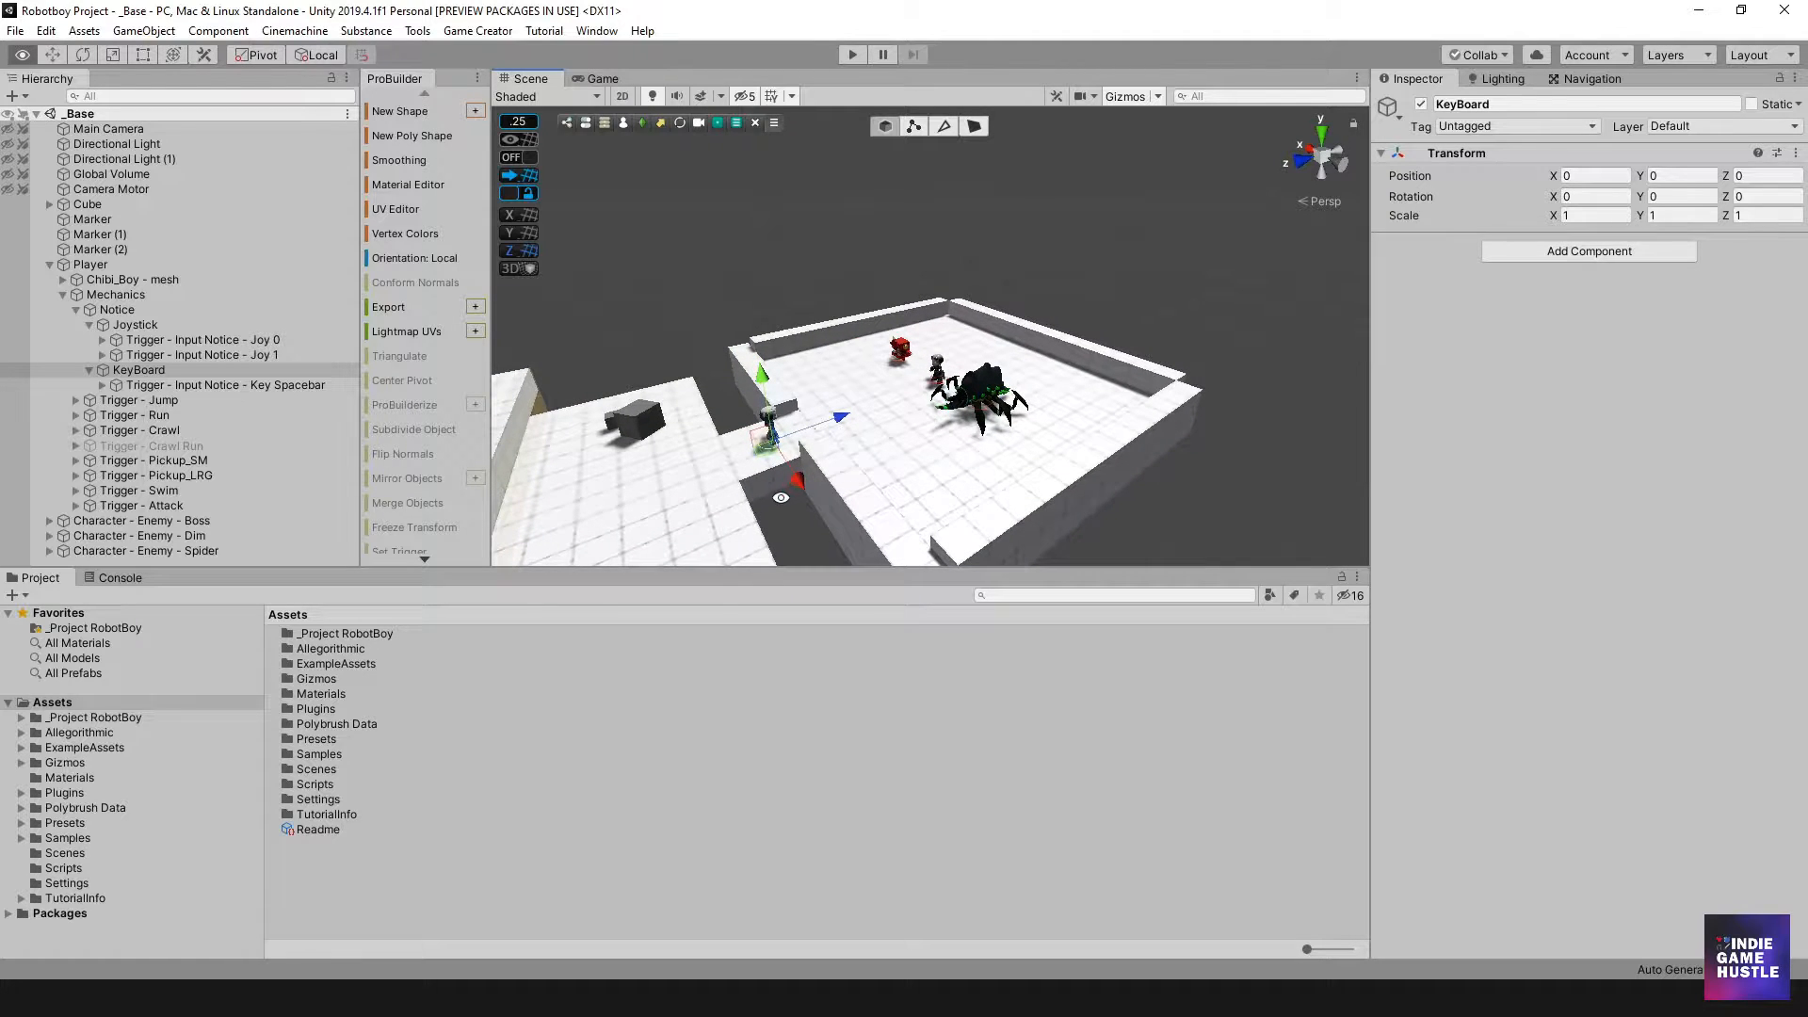
pyautogui.moveTo(780, 497); pyautogui.dragTo(881, 455, button='middle')
pyautogui.scroll(10, 792, 454)
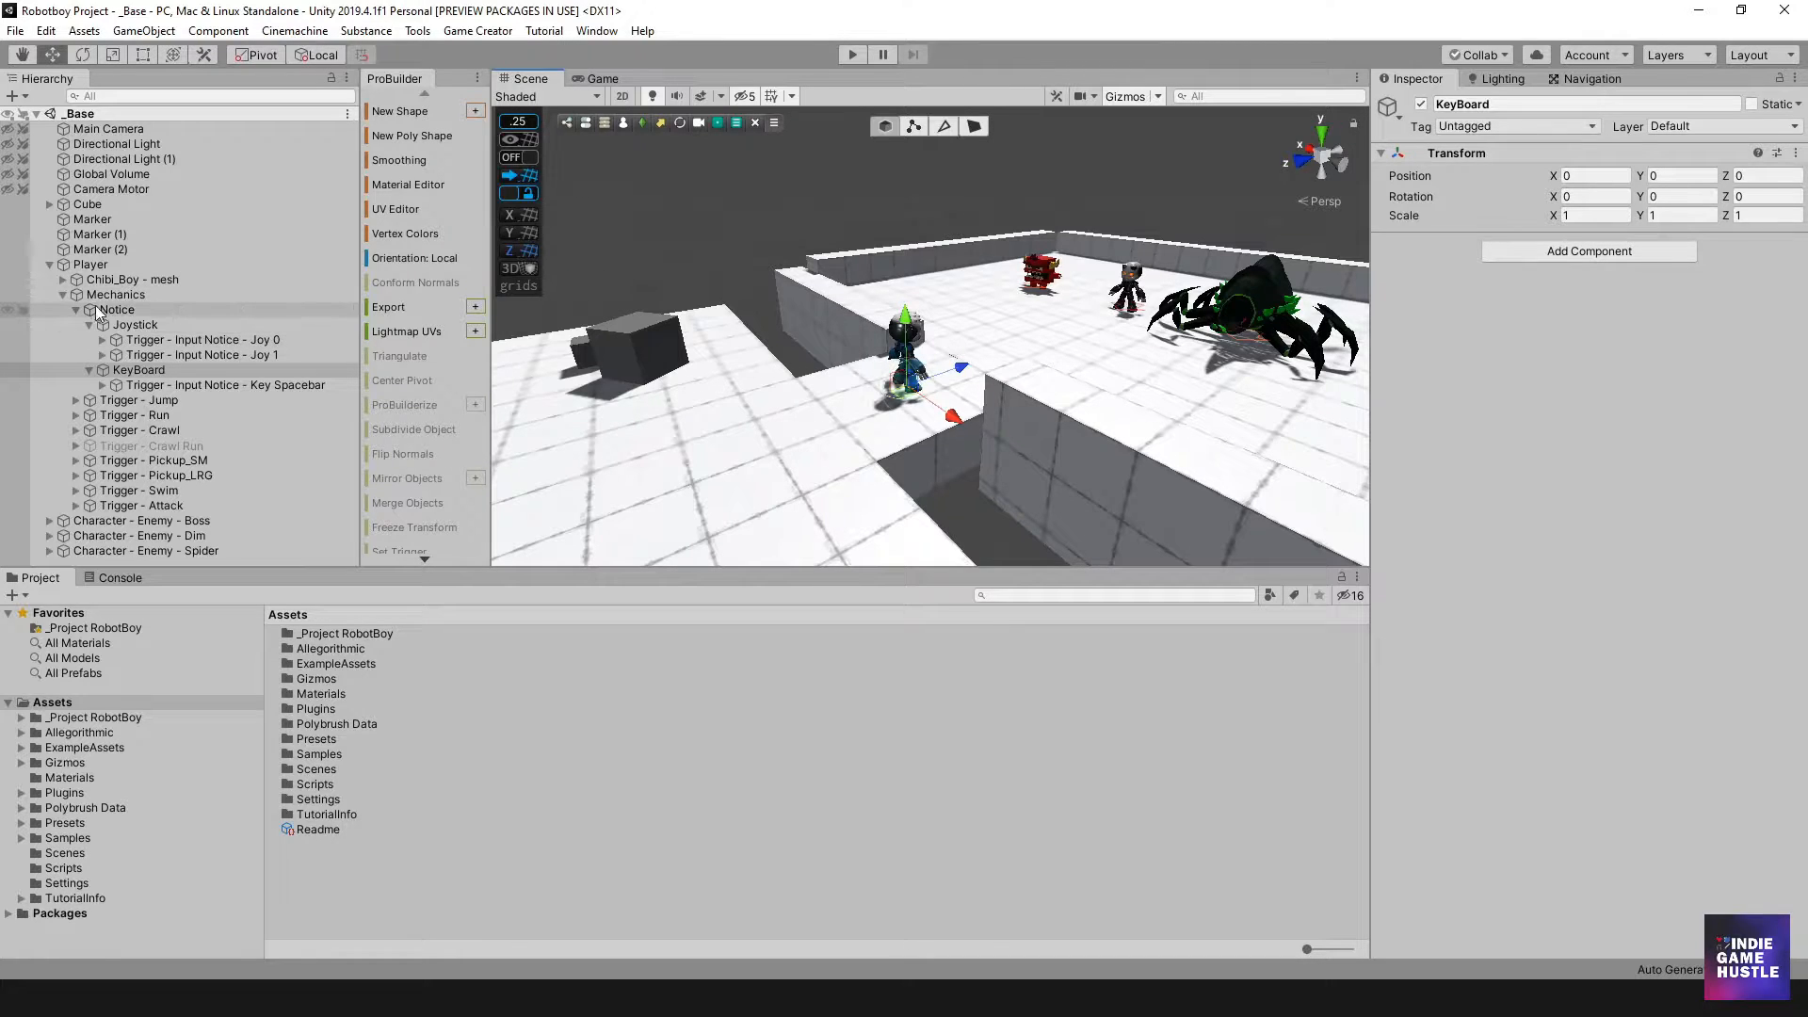
# Examine the player's Mechanics group, including its Notice and Joystick groups and the Joy 0 and Joy 1 input triggers.
pyautogui.click(129, 298)
pyautogui.click(125, 310)
pyautogui.click(133, 325)
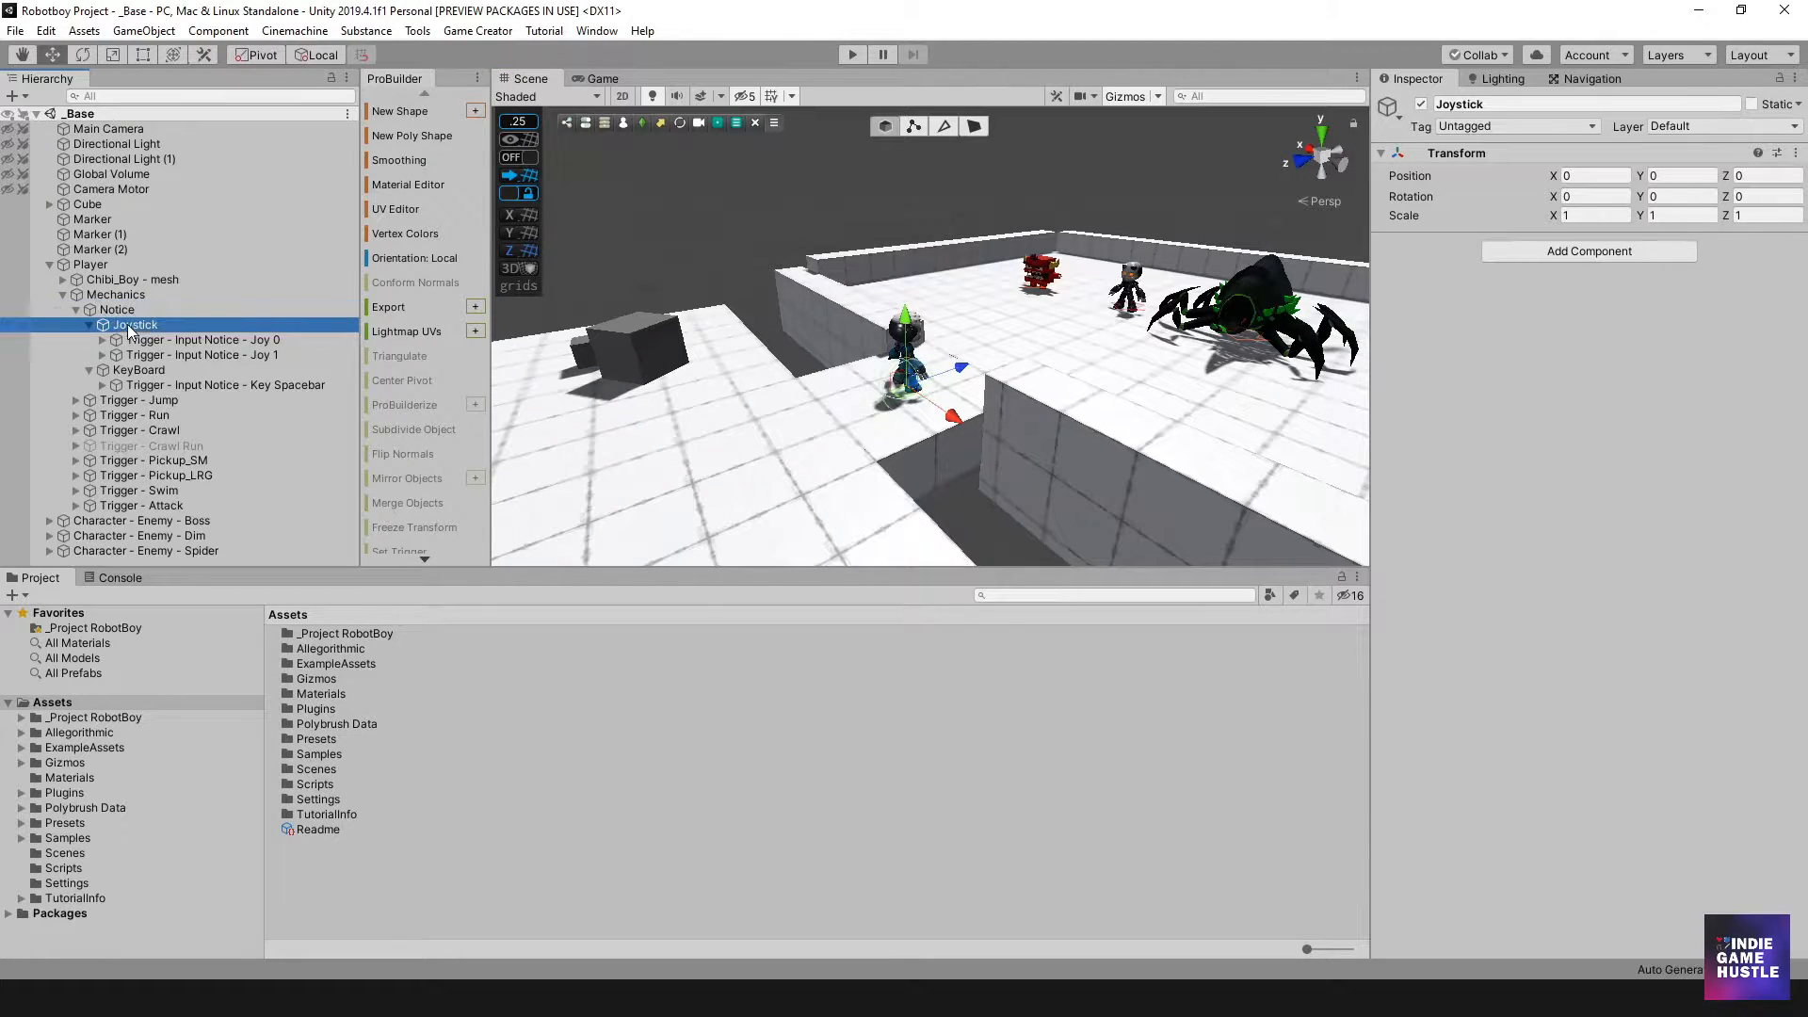
pyautogui.click(140, 340)
pyautogui.click(145, 355)
pyautogui.click(141, 340)
pyautogui.click(135, 325)
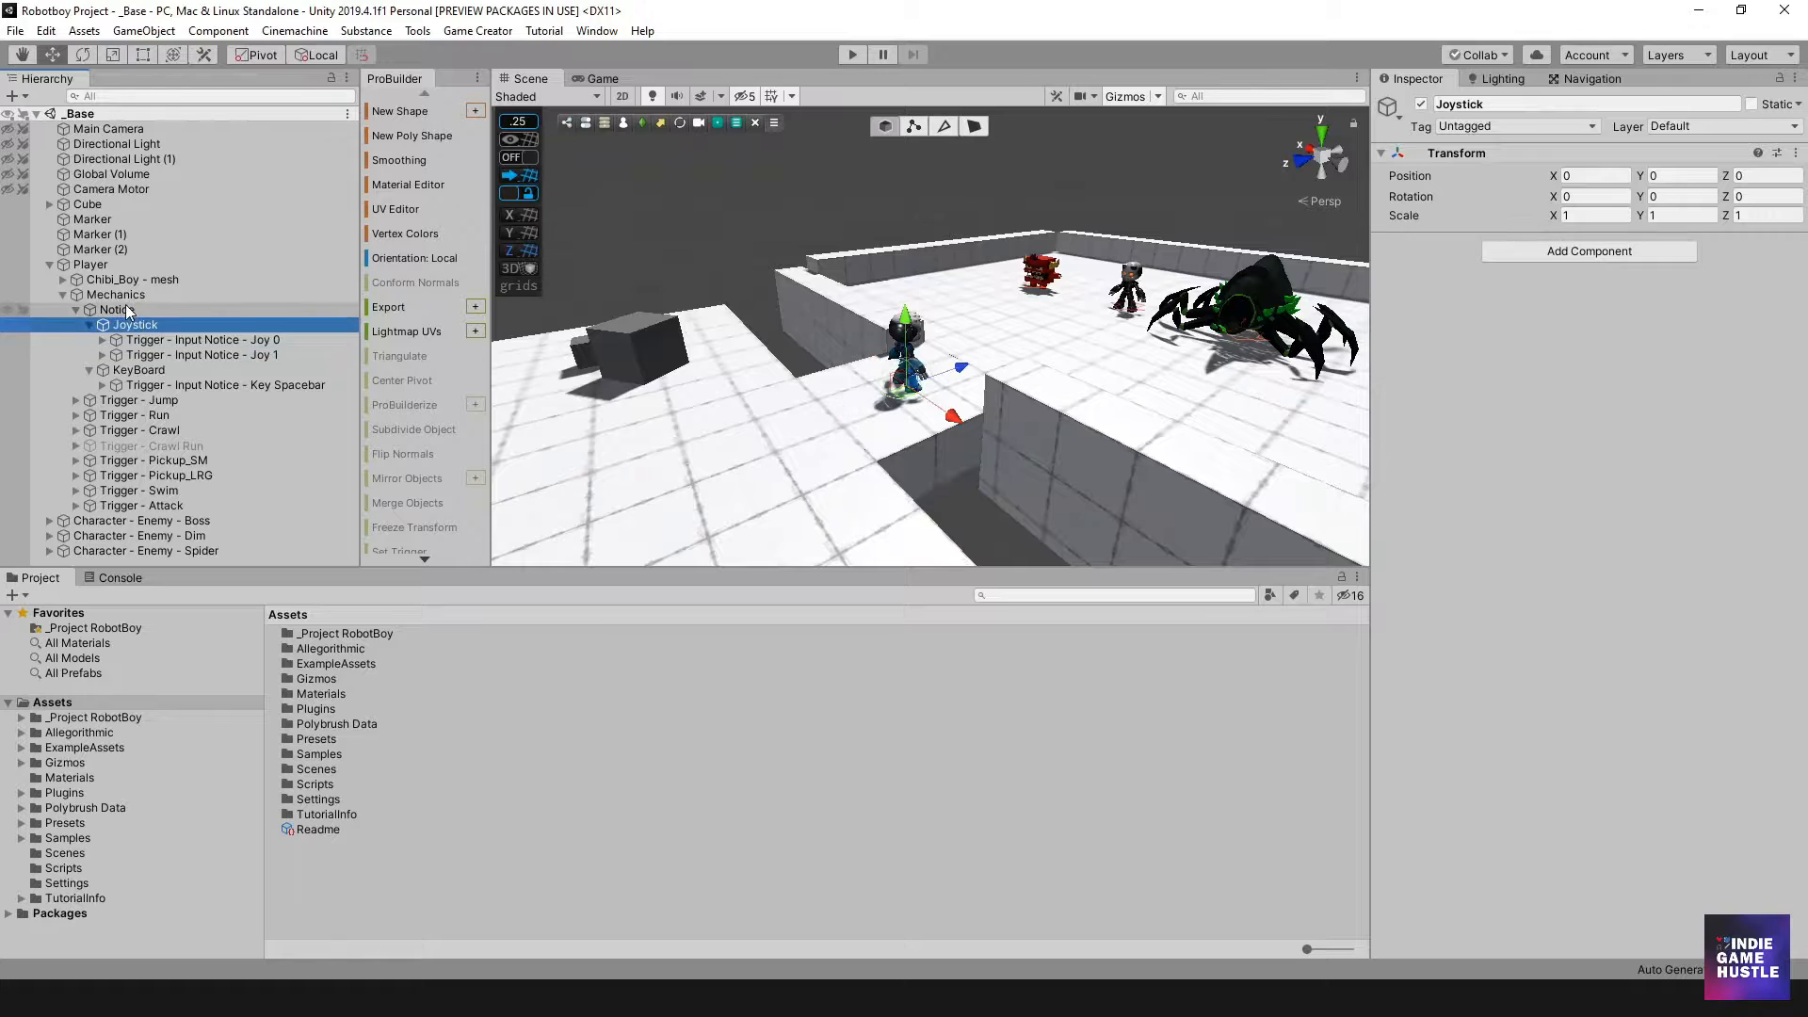
pyautogui.click(127, 310)
pyautogui.click(123, 295)
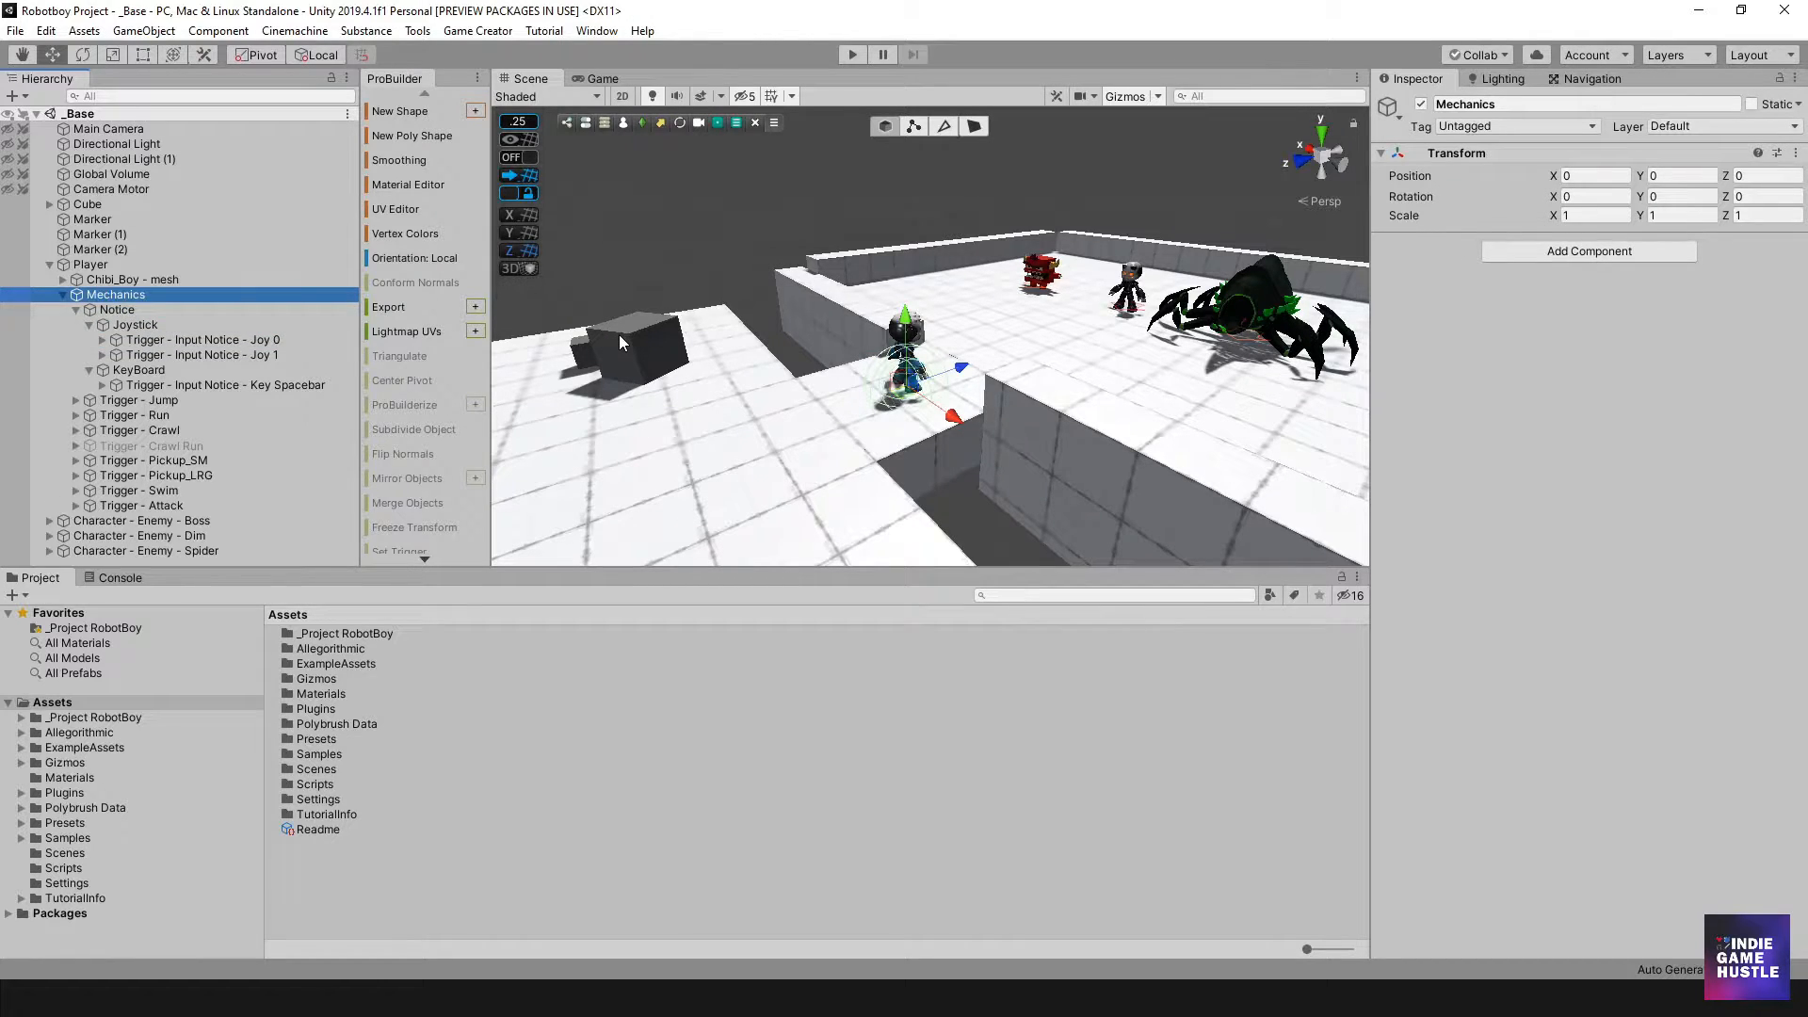
pyautogui.keyDown('alt'); pyautogui.moveTo(619, 335); pyautogui.dragTo(743, 349); pyautogui.keyUp('alt')
pyautogui.scroll(5, 949, 395)
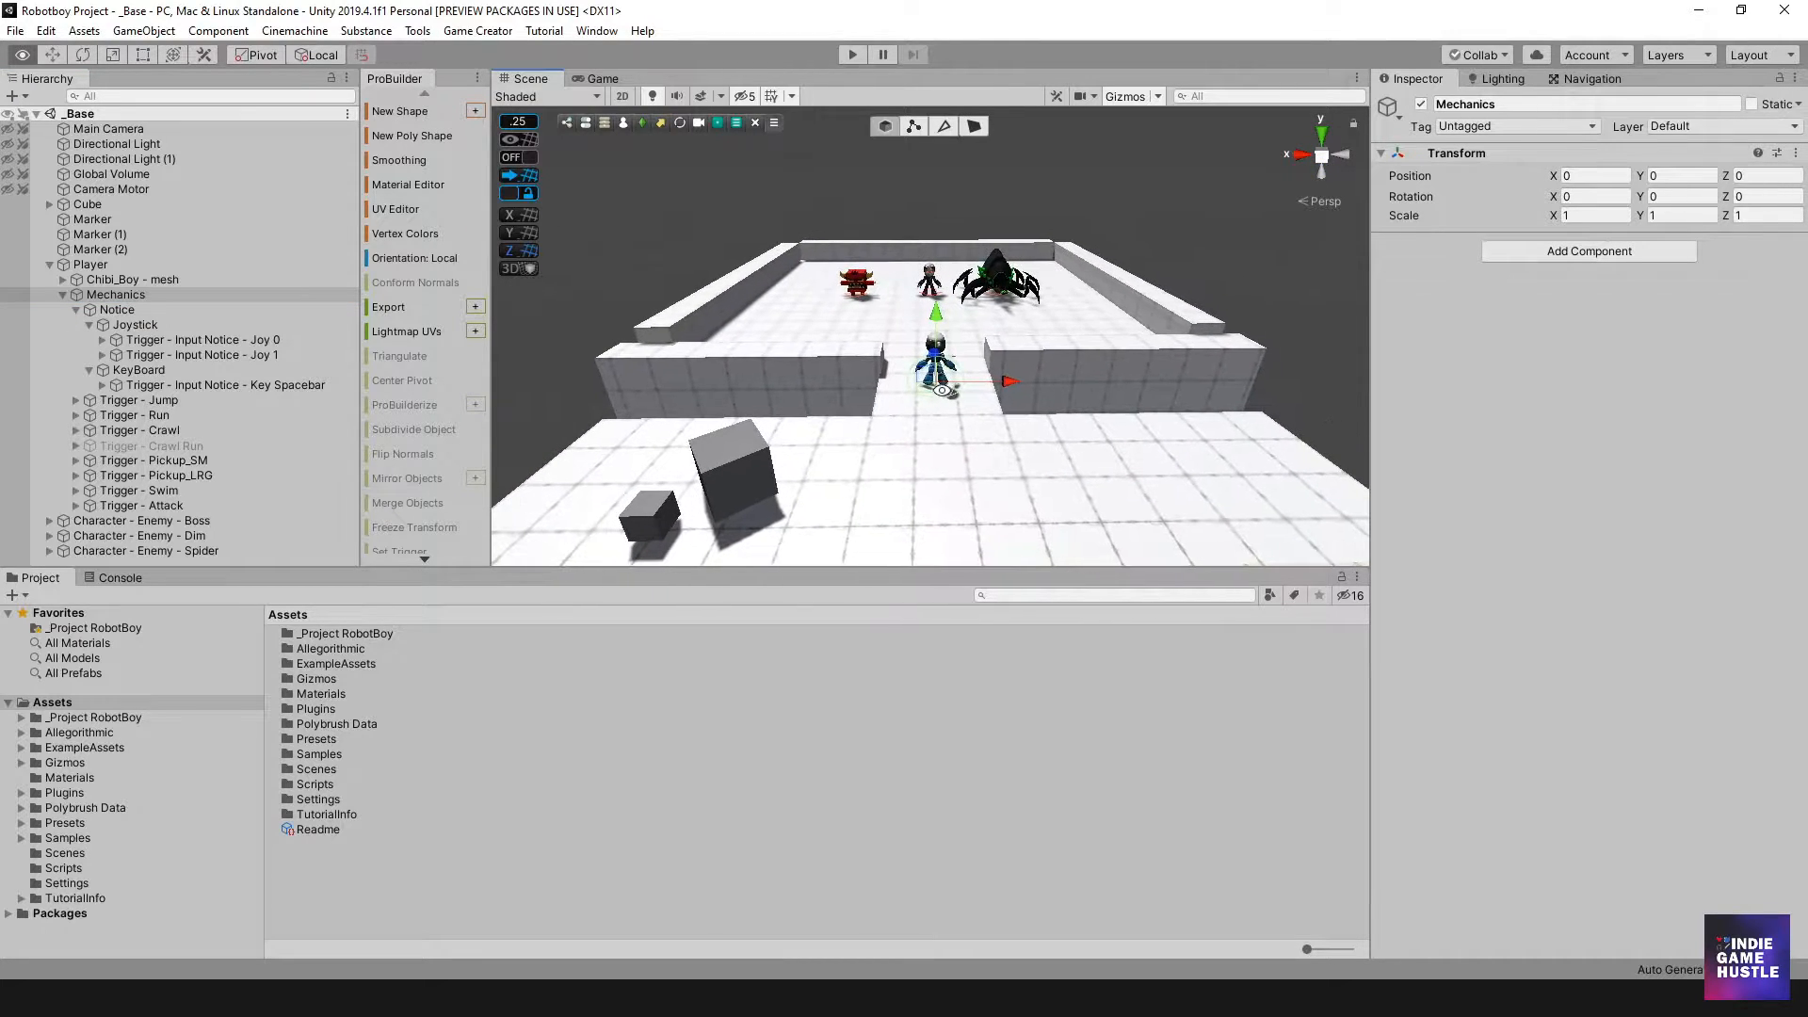
pyautogui.moveTo(944, 408); pyautogui.dragTo(940, 426, button='middle')
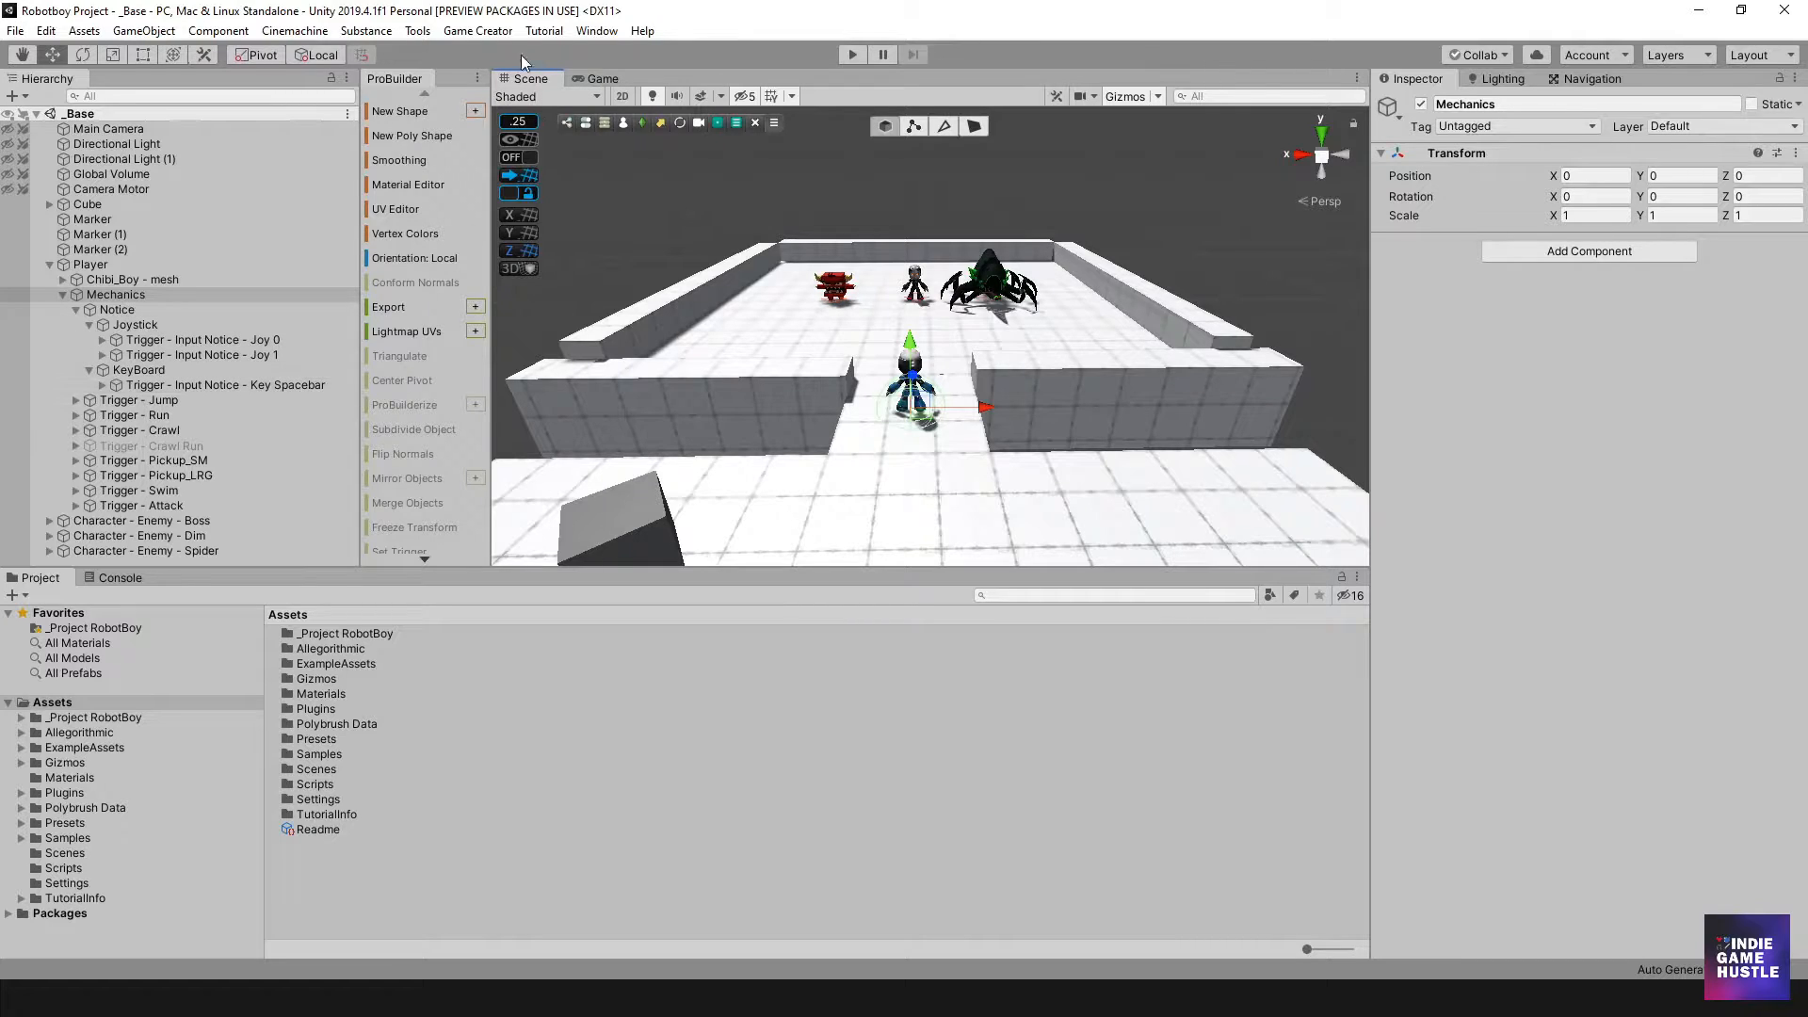
# Open the Game Creator preferences at the global variables and position the window over the scene.
pyautogui.click(490, 31)
pyautogui.click(505, 144)
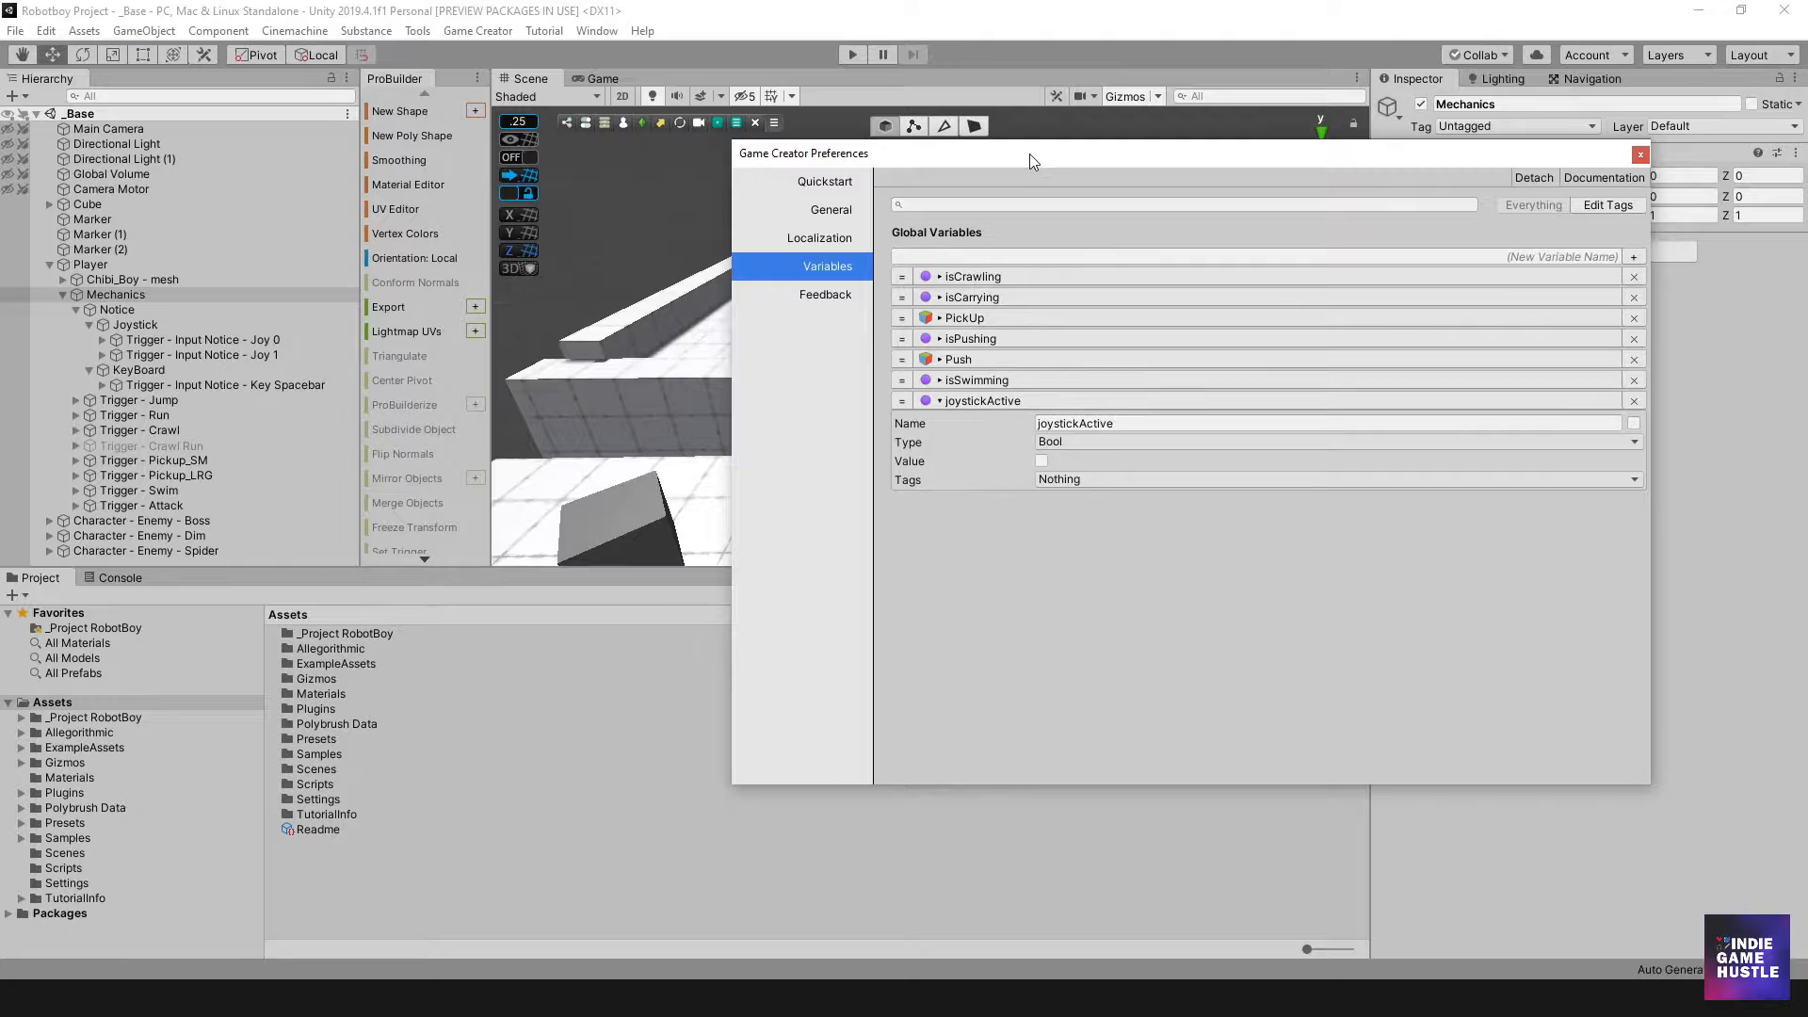
pyautogui.moveTo(1029, 158); pyautogui.dragTo(1061, 165)
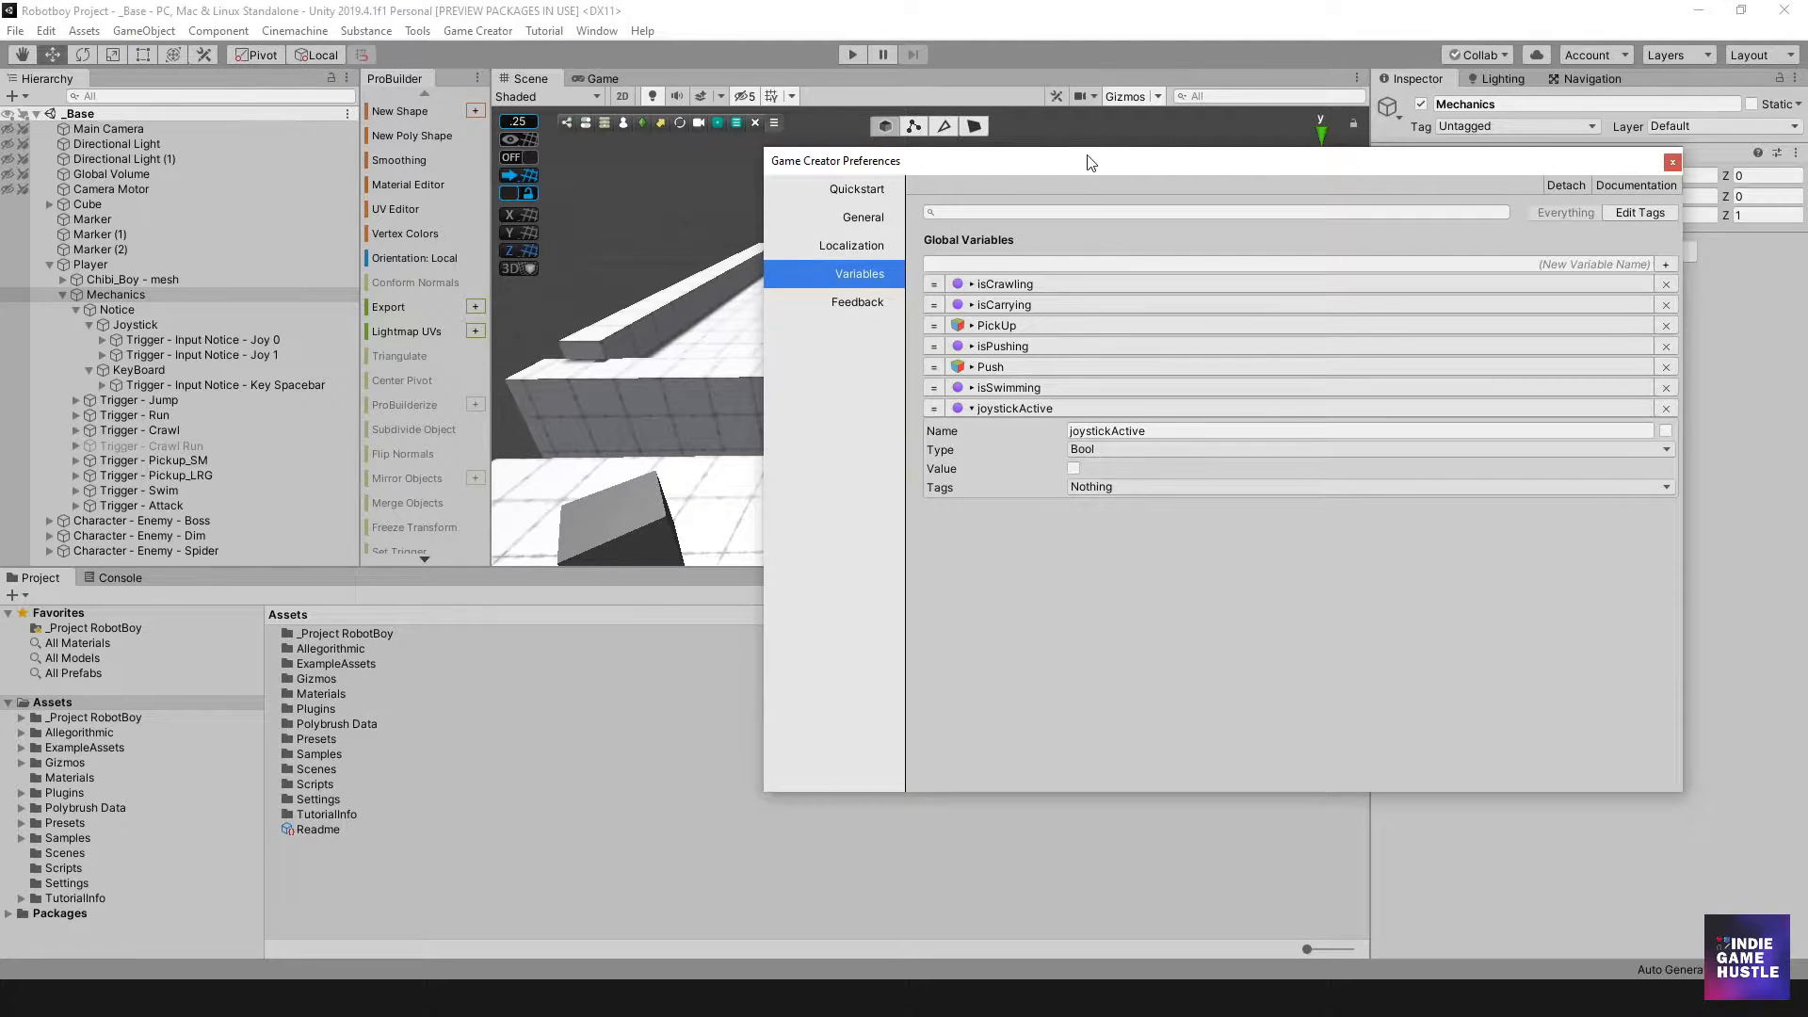
pyautogui.moveTo(1075, 162); pyautogui.dragTo(1807, 199)
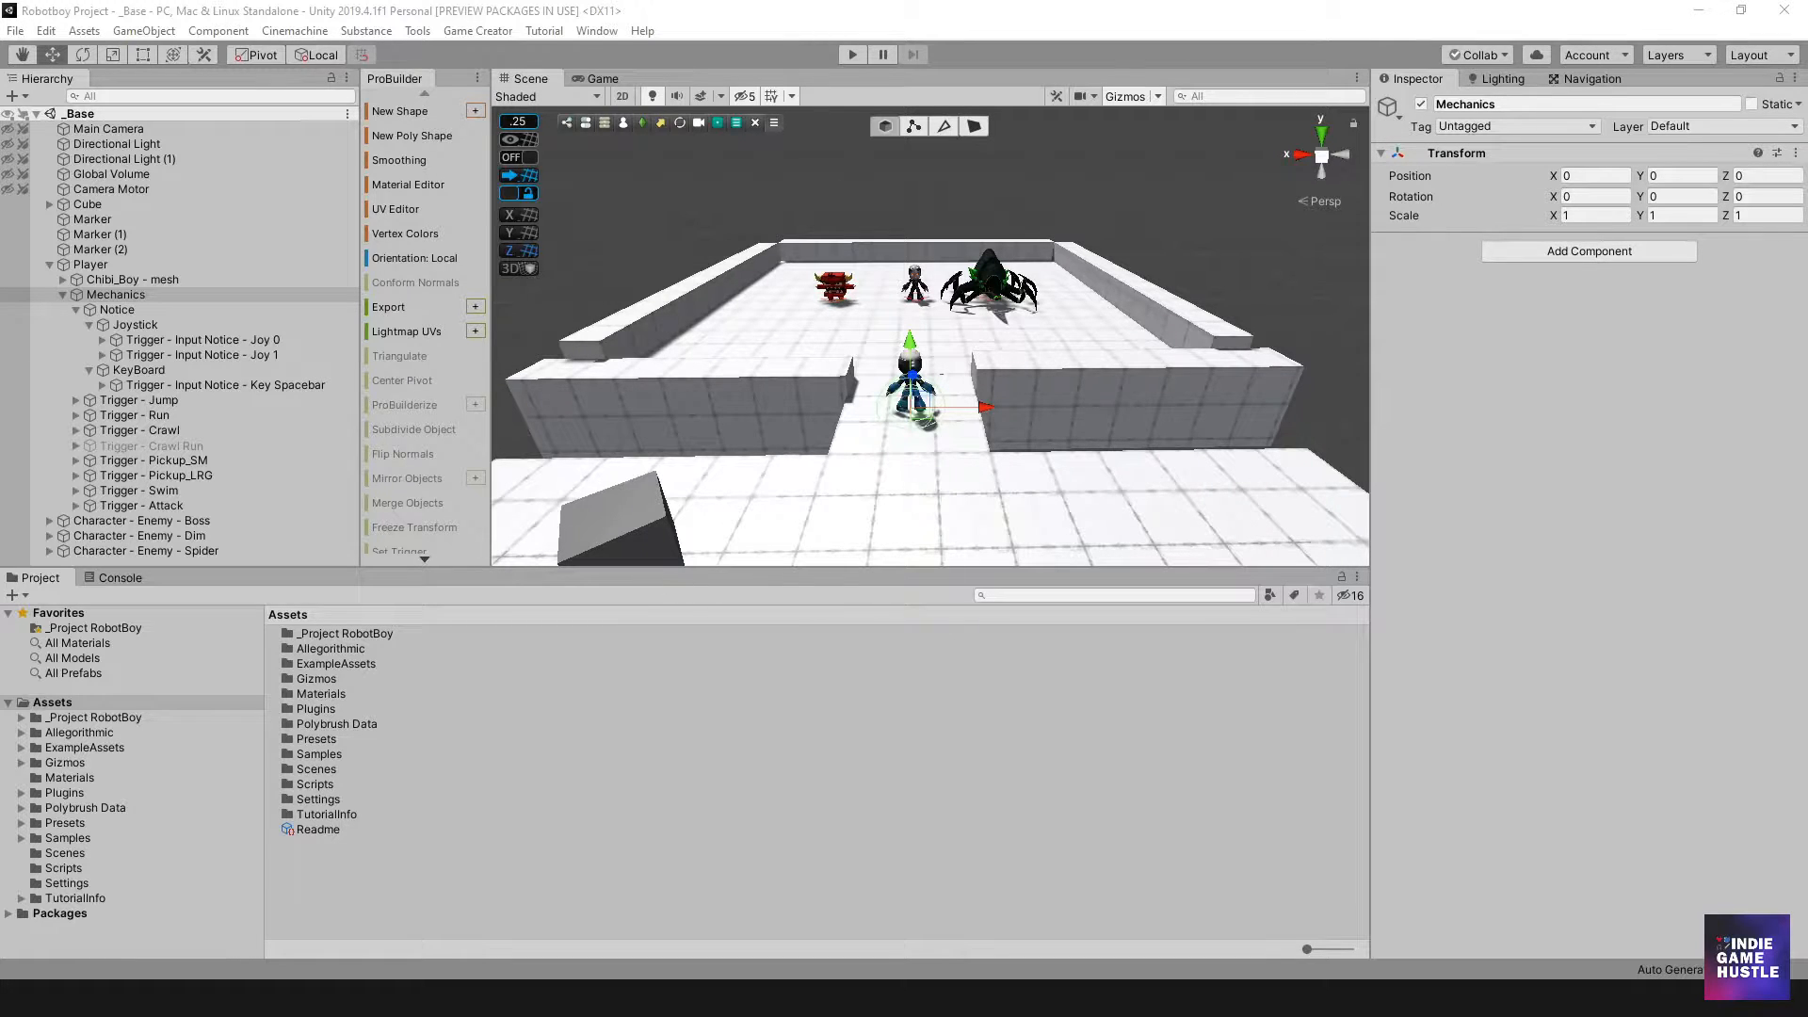
pyautogui.moveTo(1807, 150); pyautogui.dragTo(995, 172)
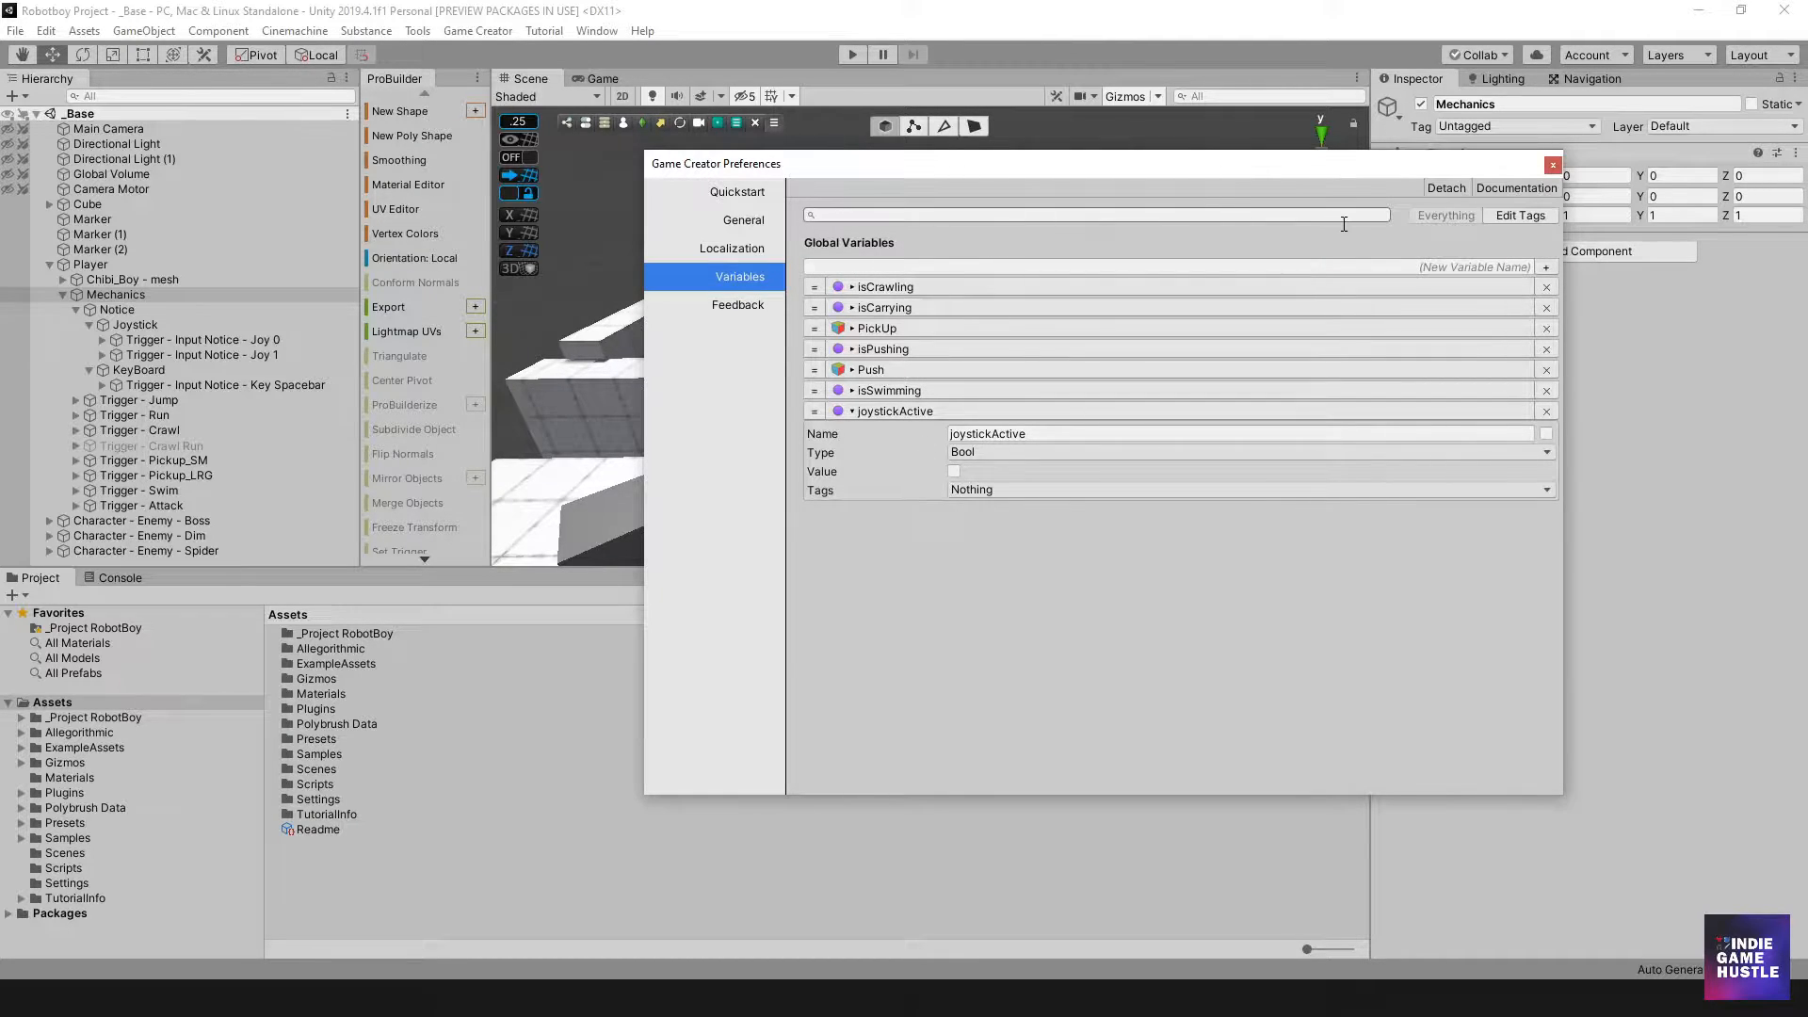
# Review the joystickActive global variable's name, type, value and tags, and close the Game Creator preferences.
pyautogui.click(1495, 267)
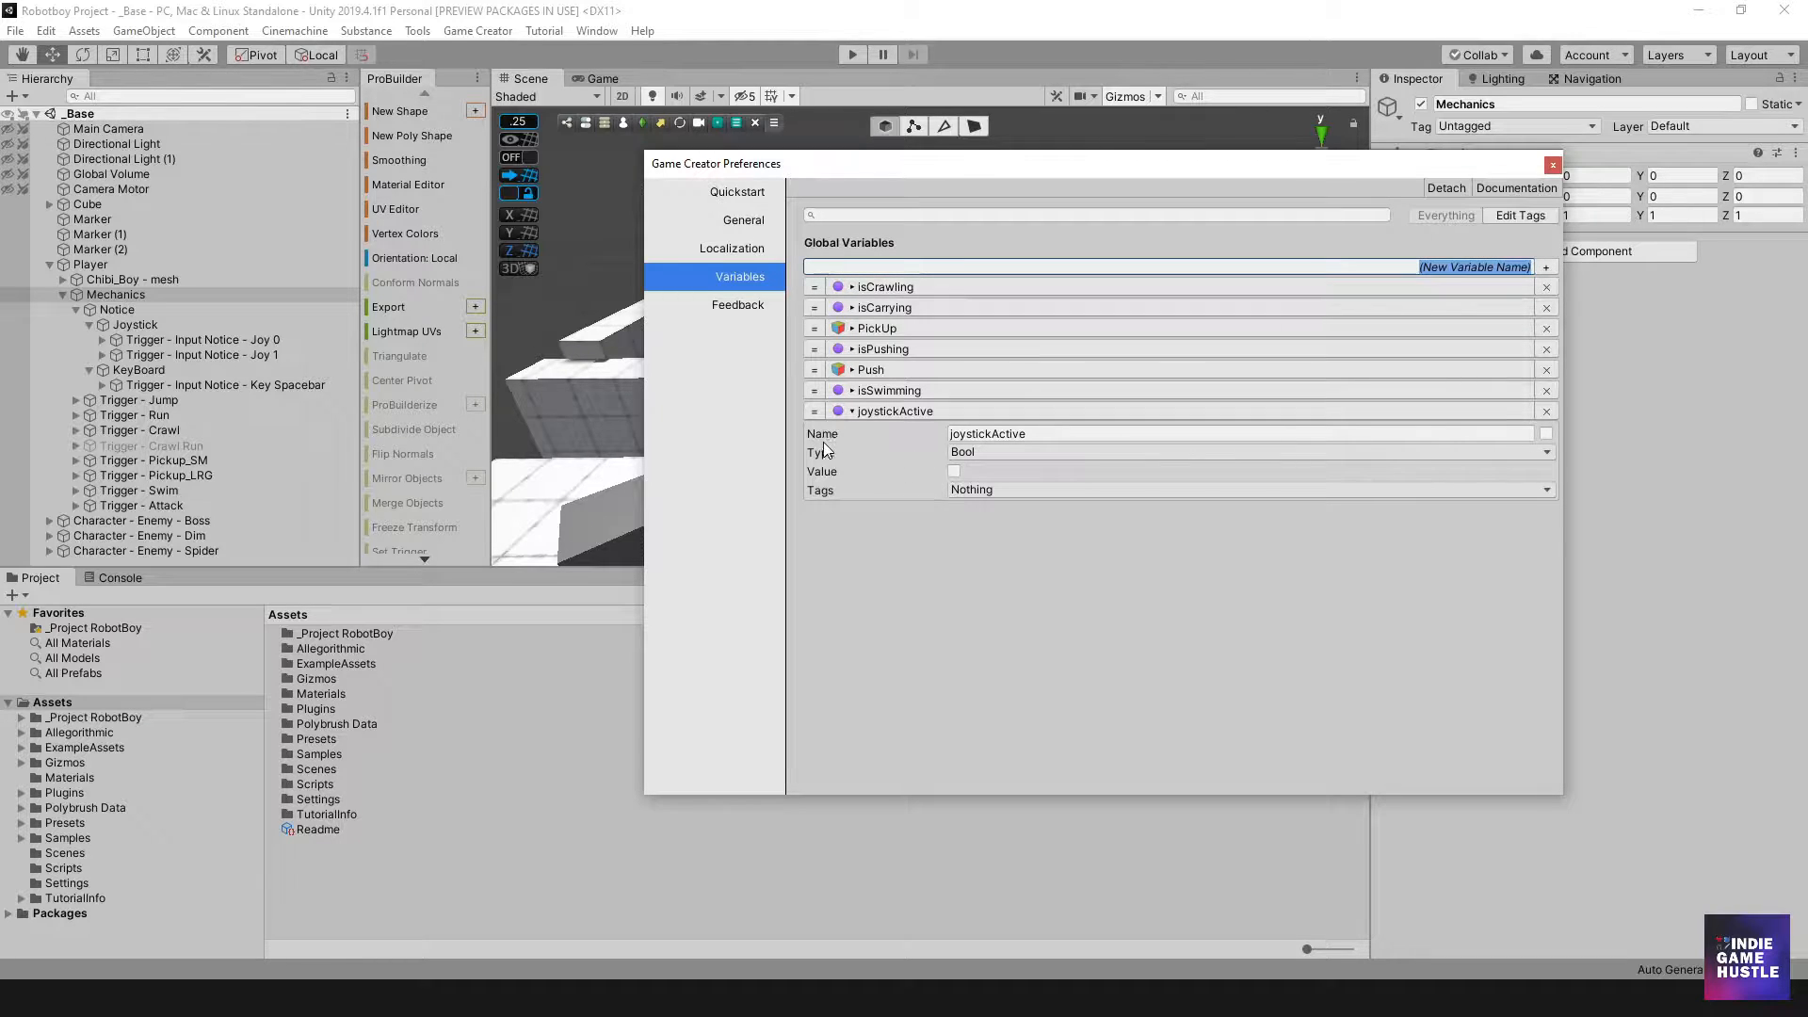
pyautogui.click(979, 456)
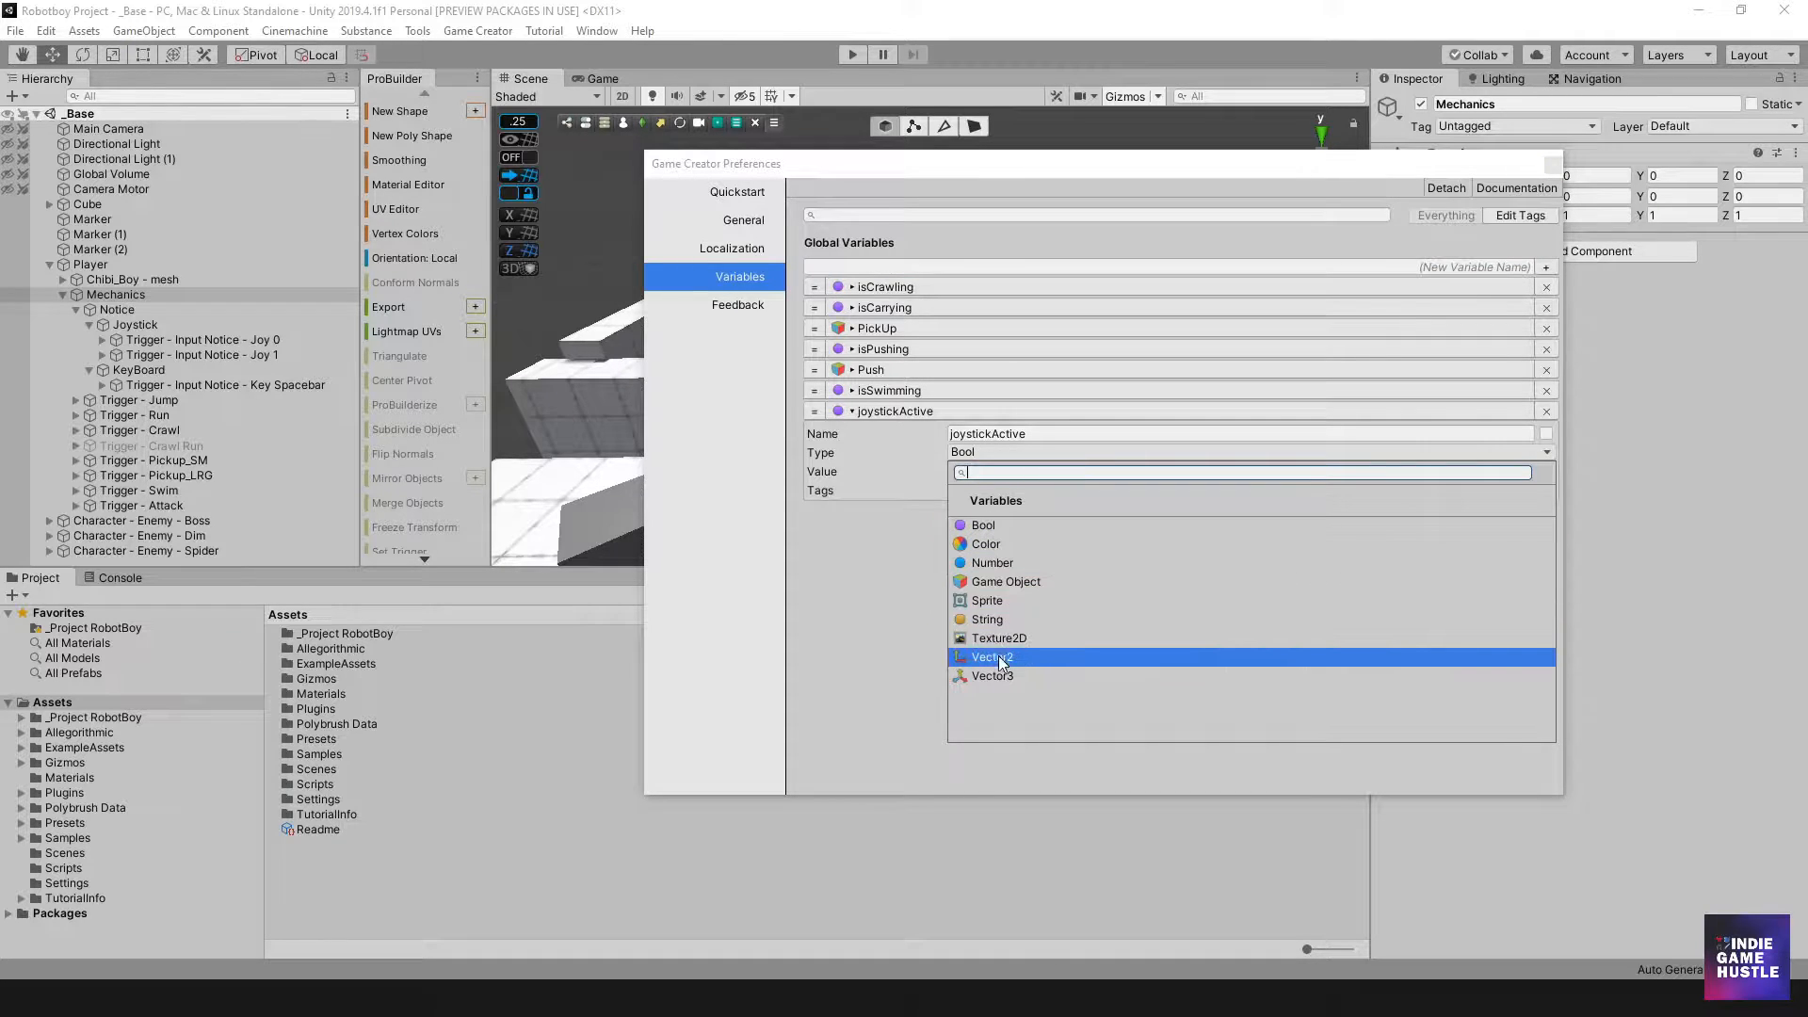
pyautogui.click(902, 561)
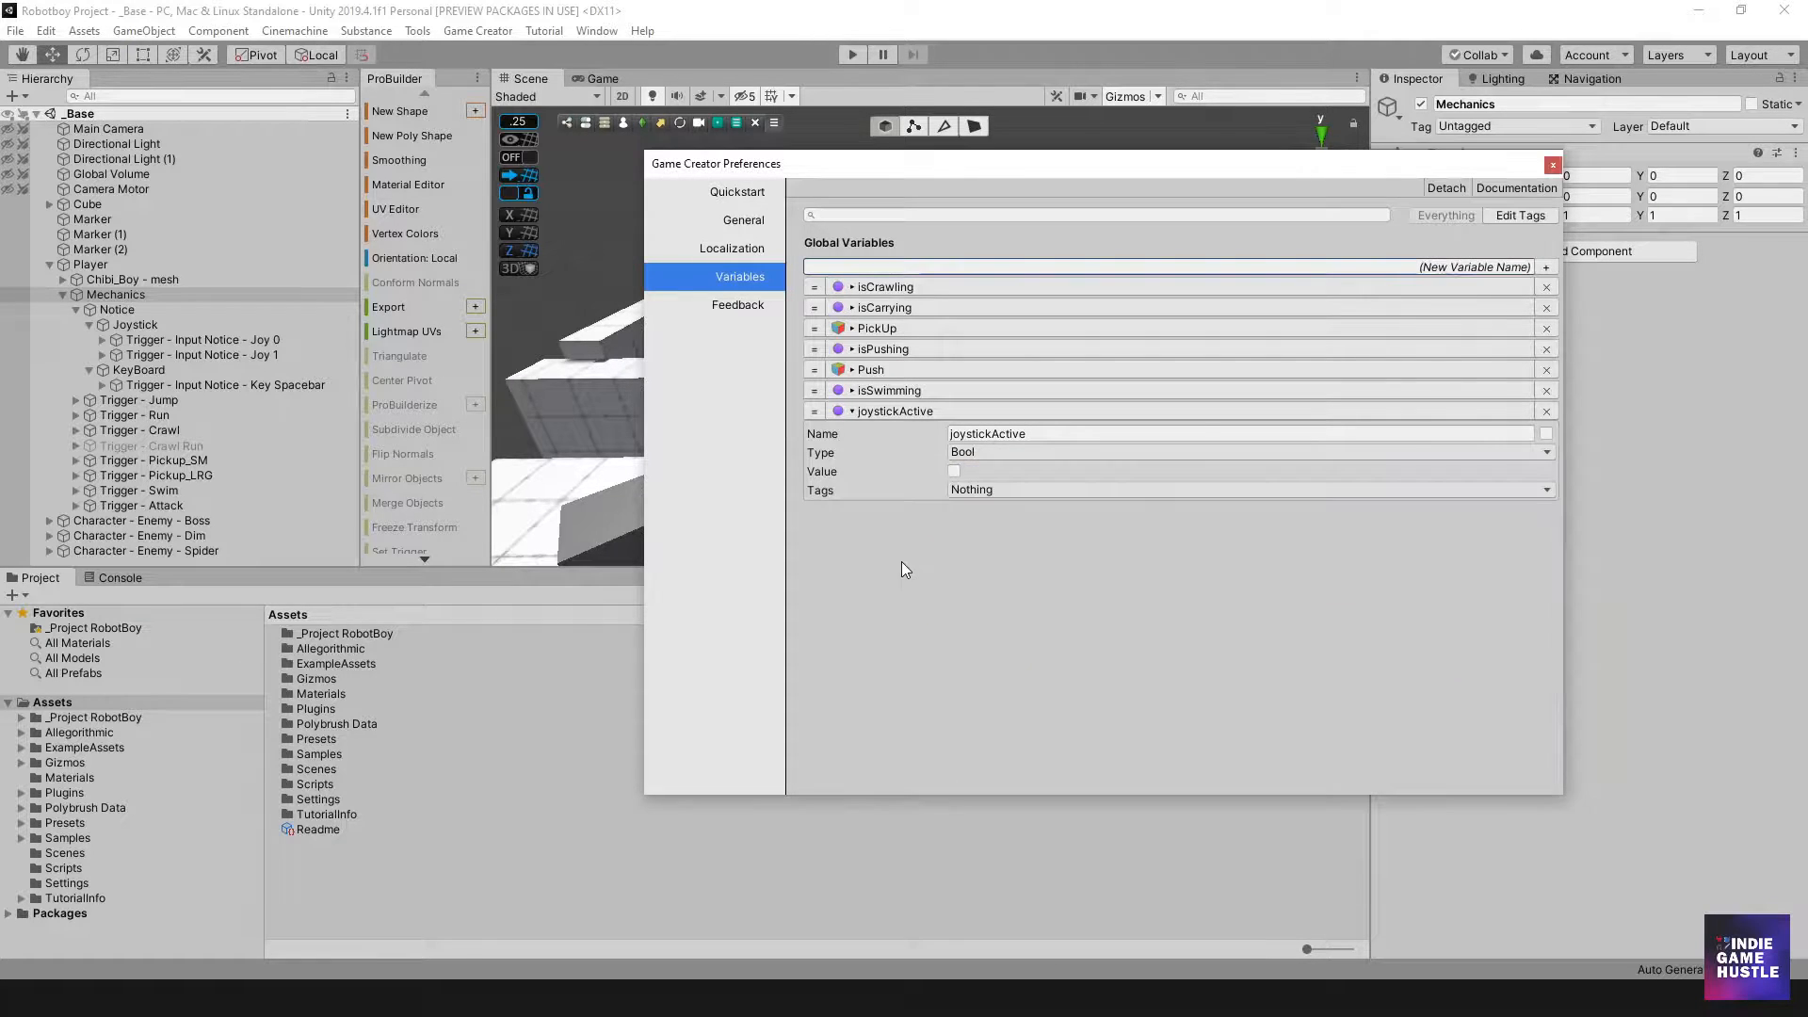
pyautogui.click(955, 472)
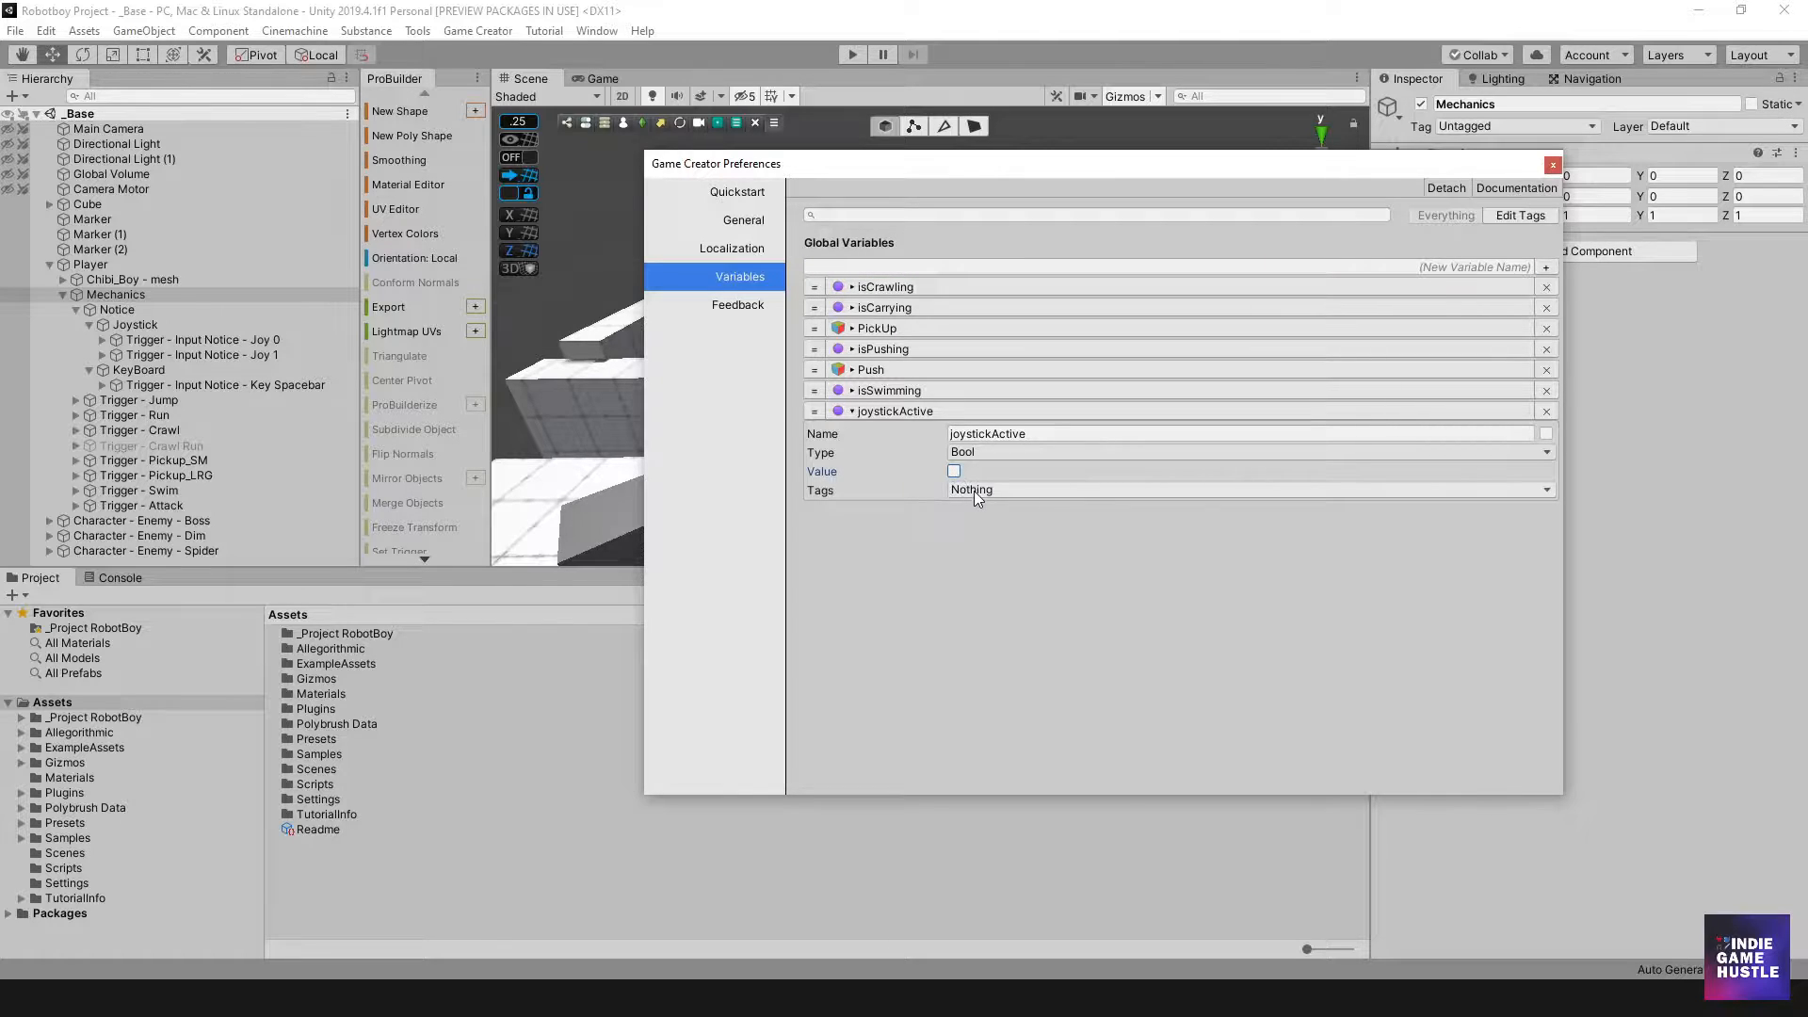
pyautogui.click(974, 490)
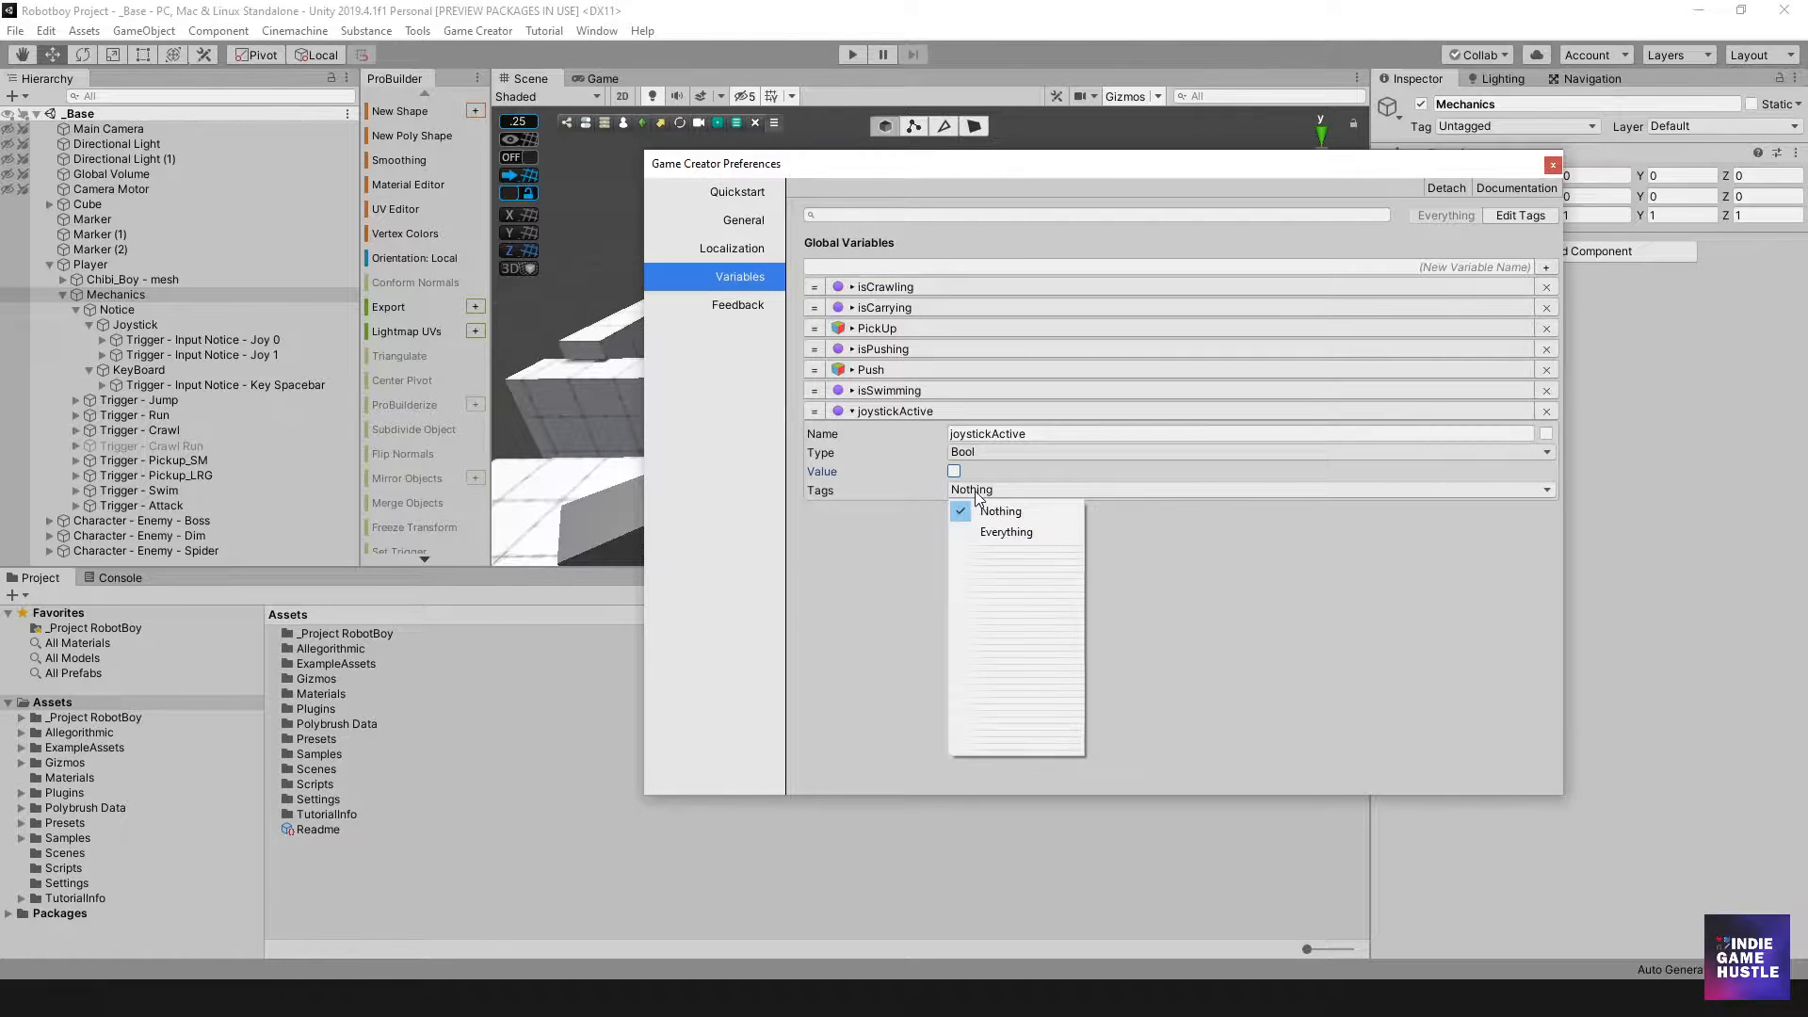
pyautogui.click(886, 571)
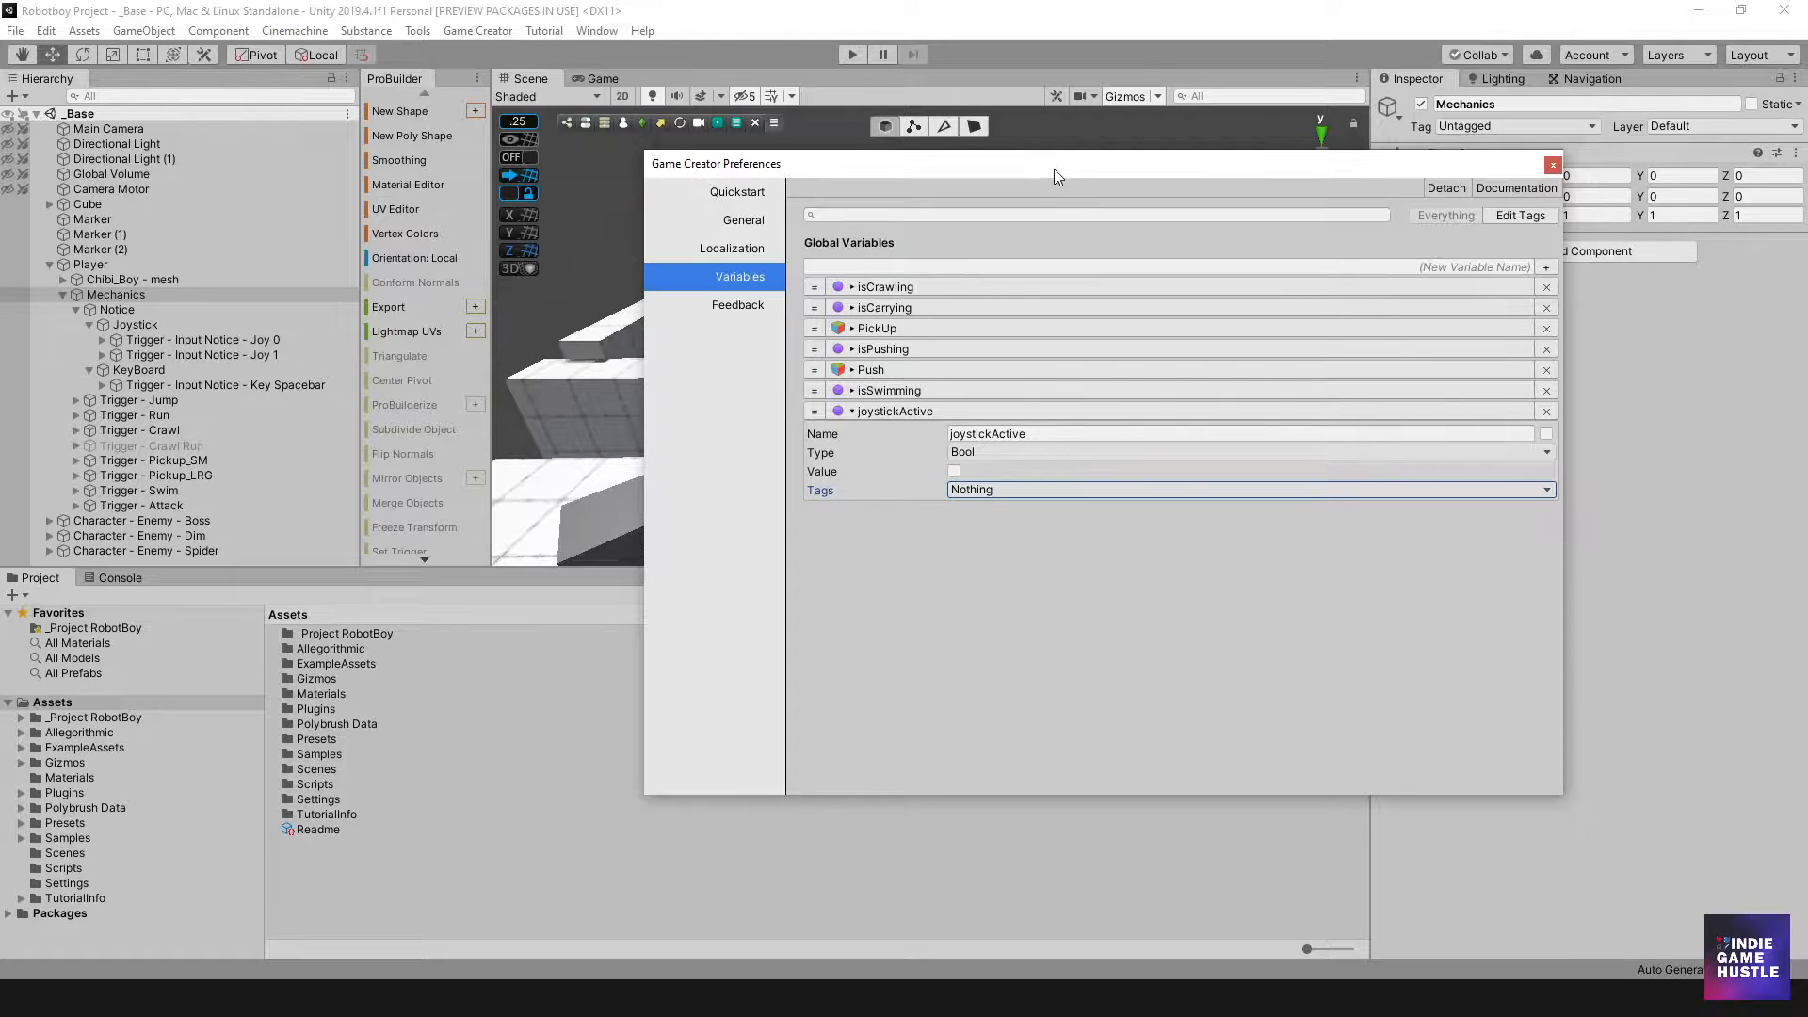
pyautogui.moveTo(1053, 167); pyautogui.dragTo(1117, 189)
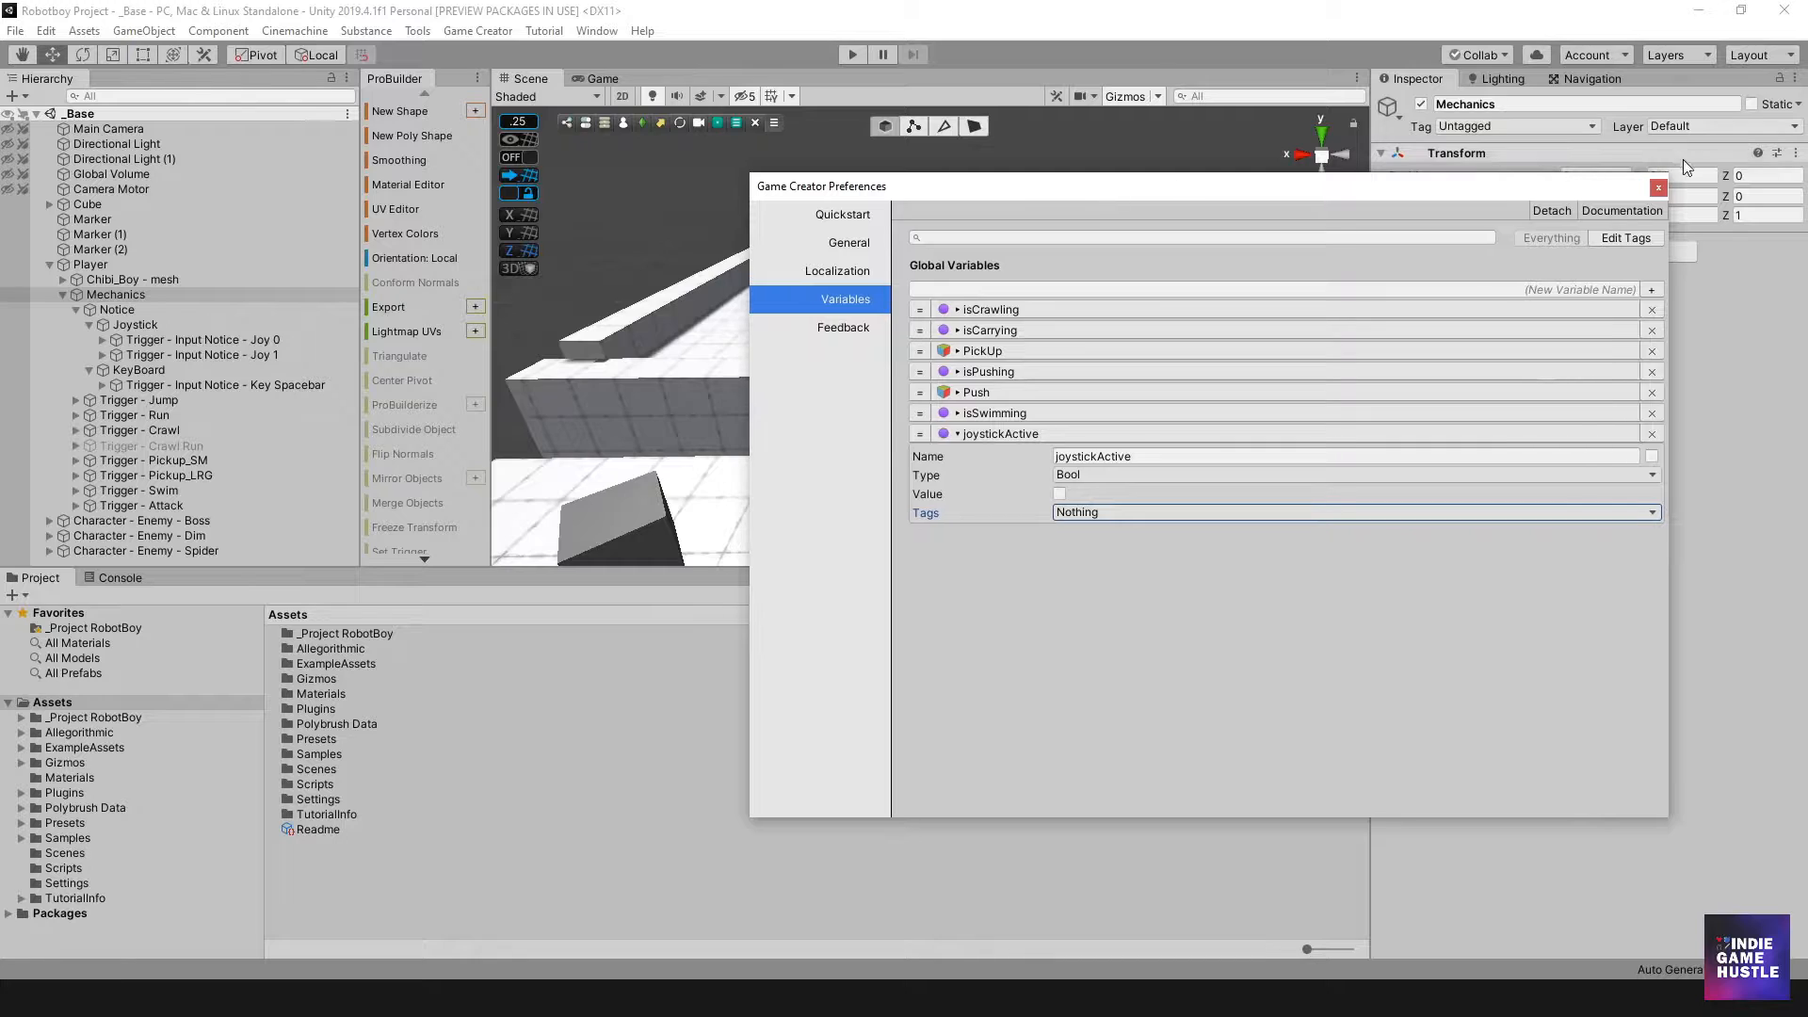
pyautogui.click(1660, 189)
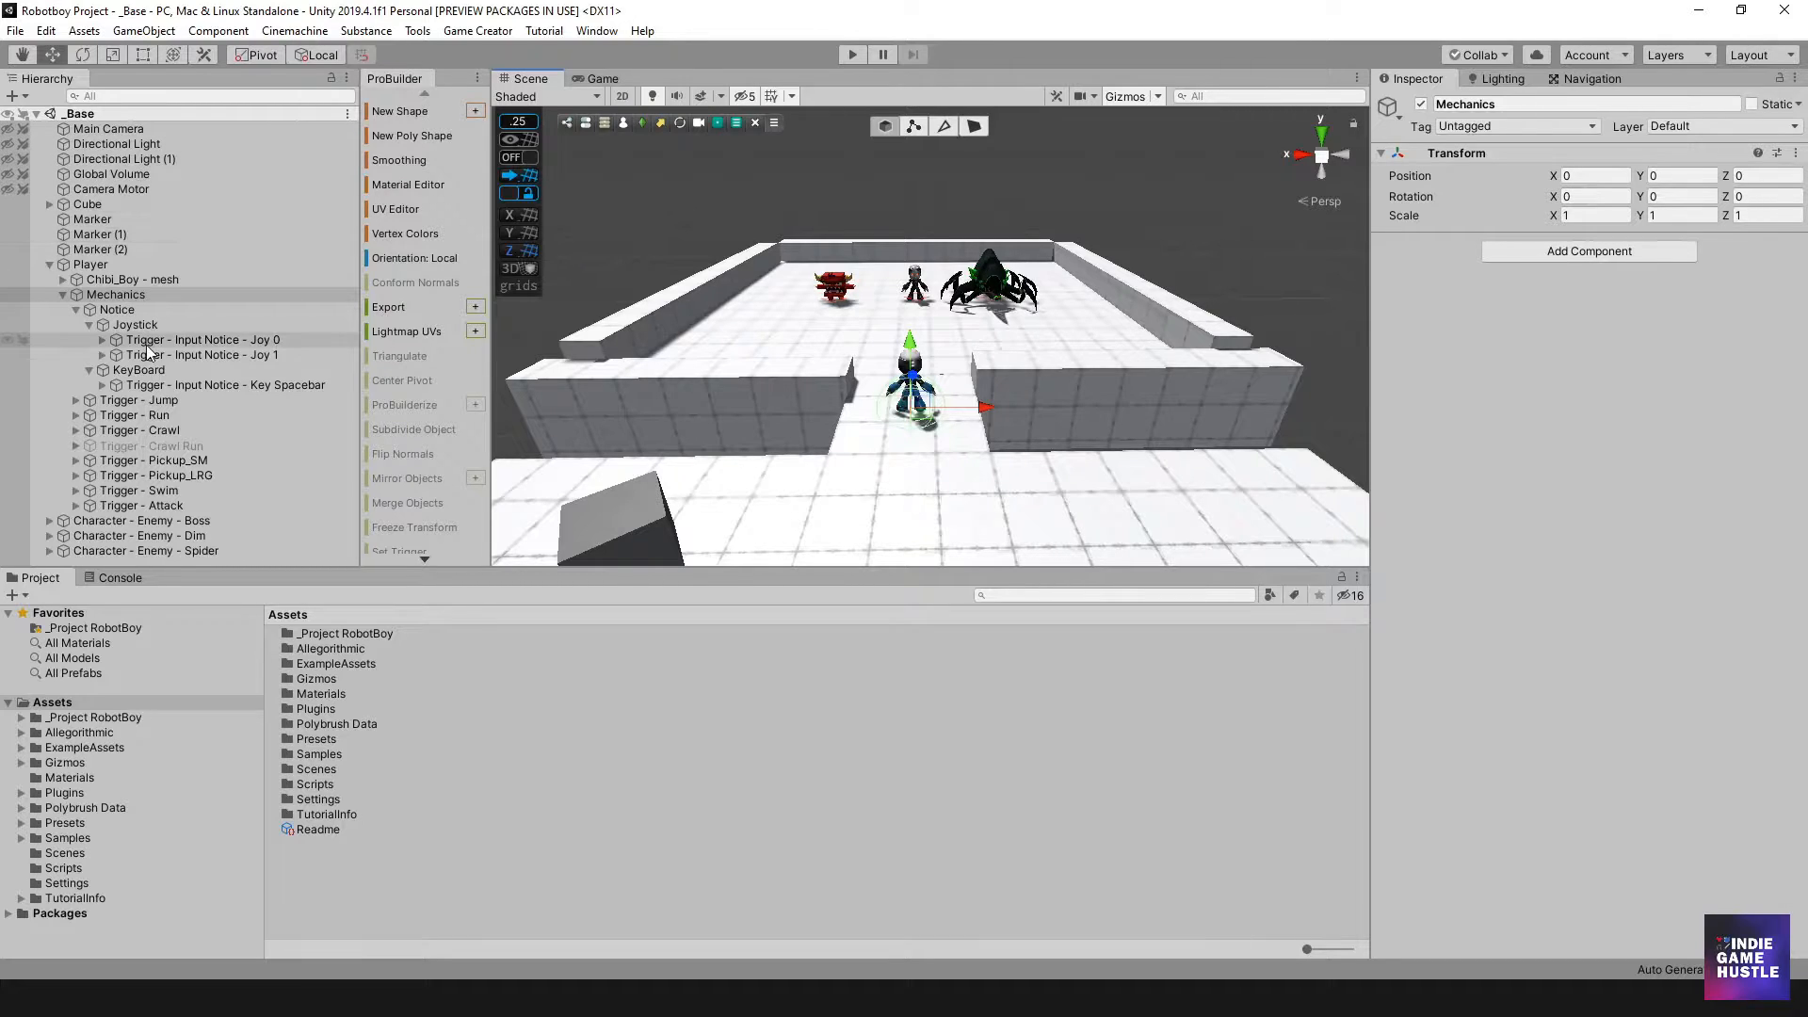
# Look through the contents of the Mechanics group and re-expand its Notice group.
pyautogui.click(63, 295)
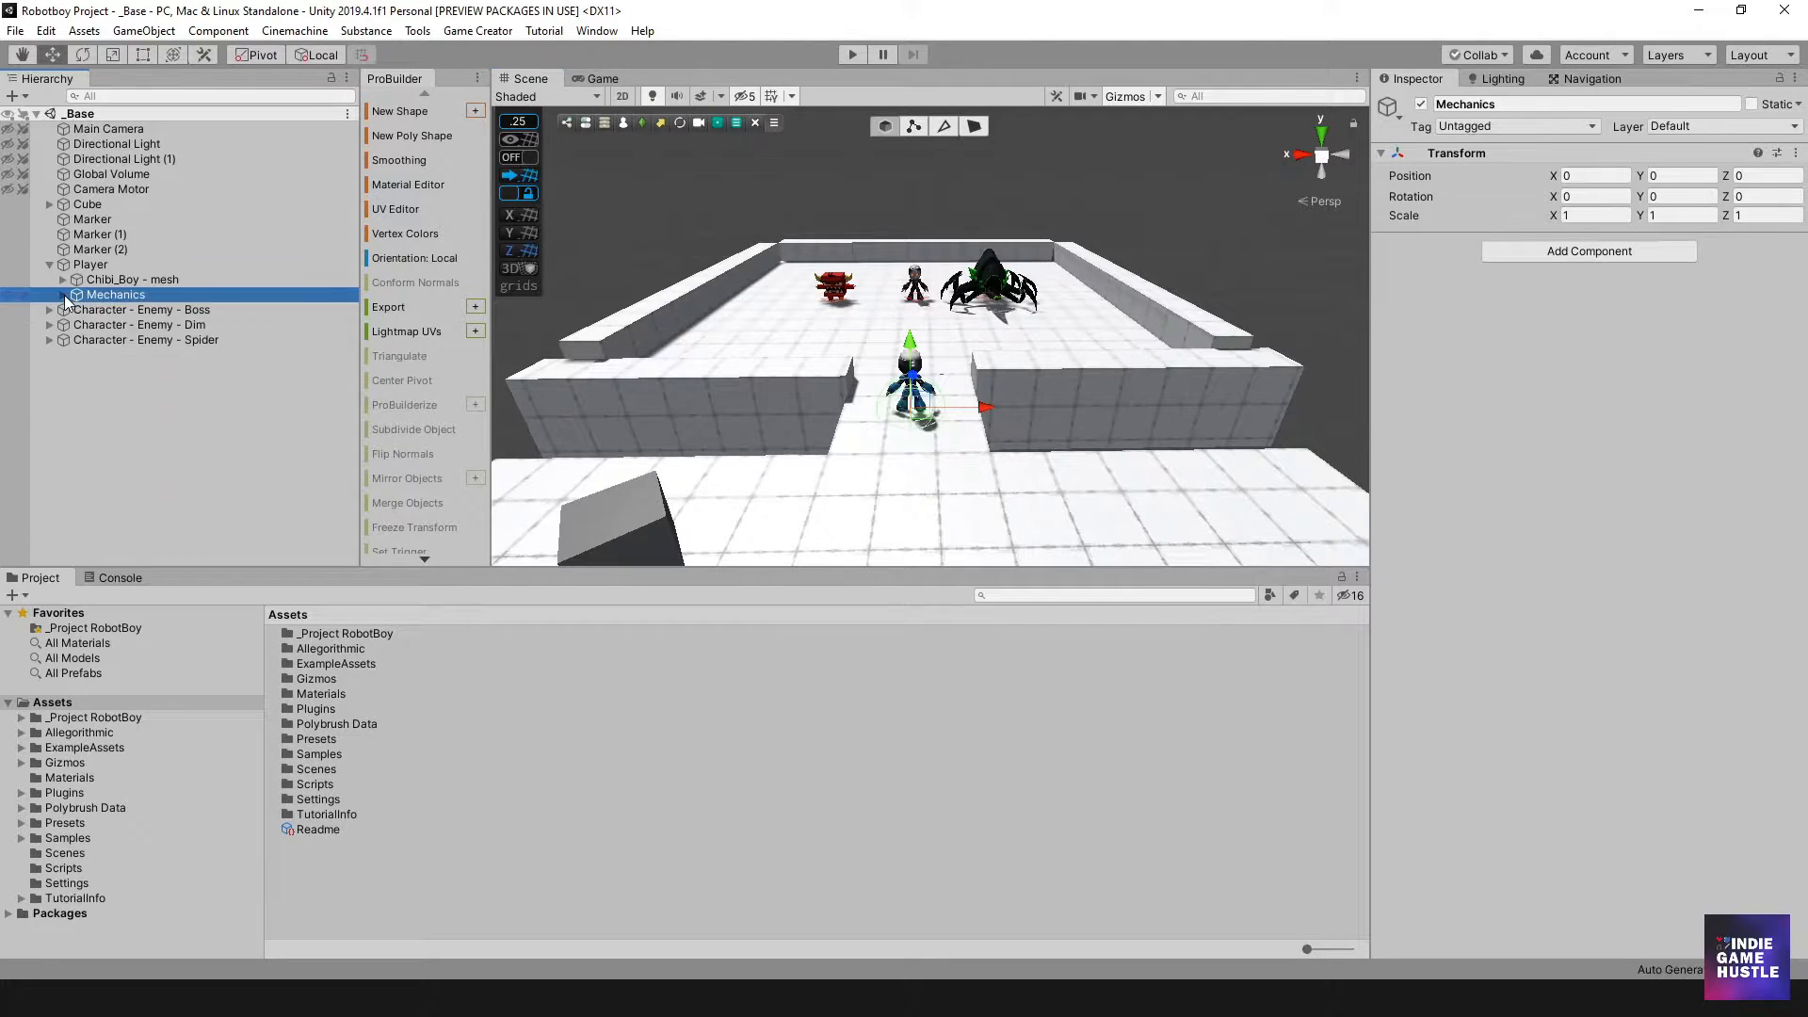
pyautogui.click(63, 295)
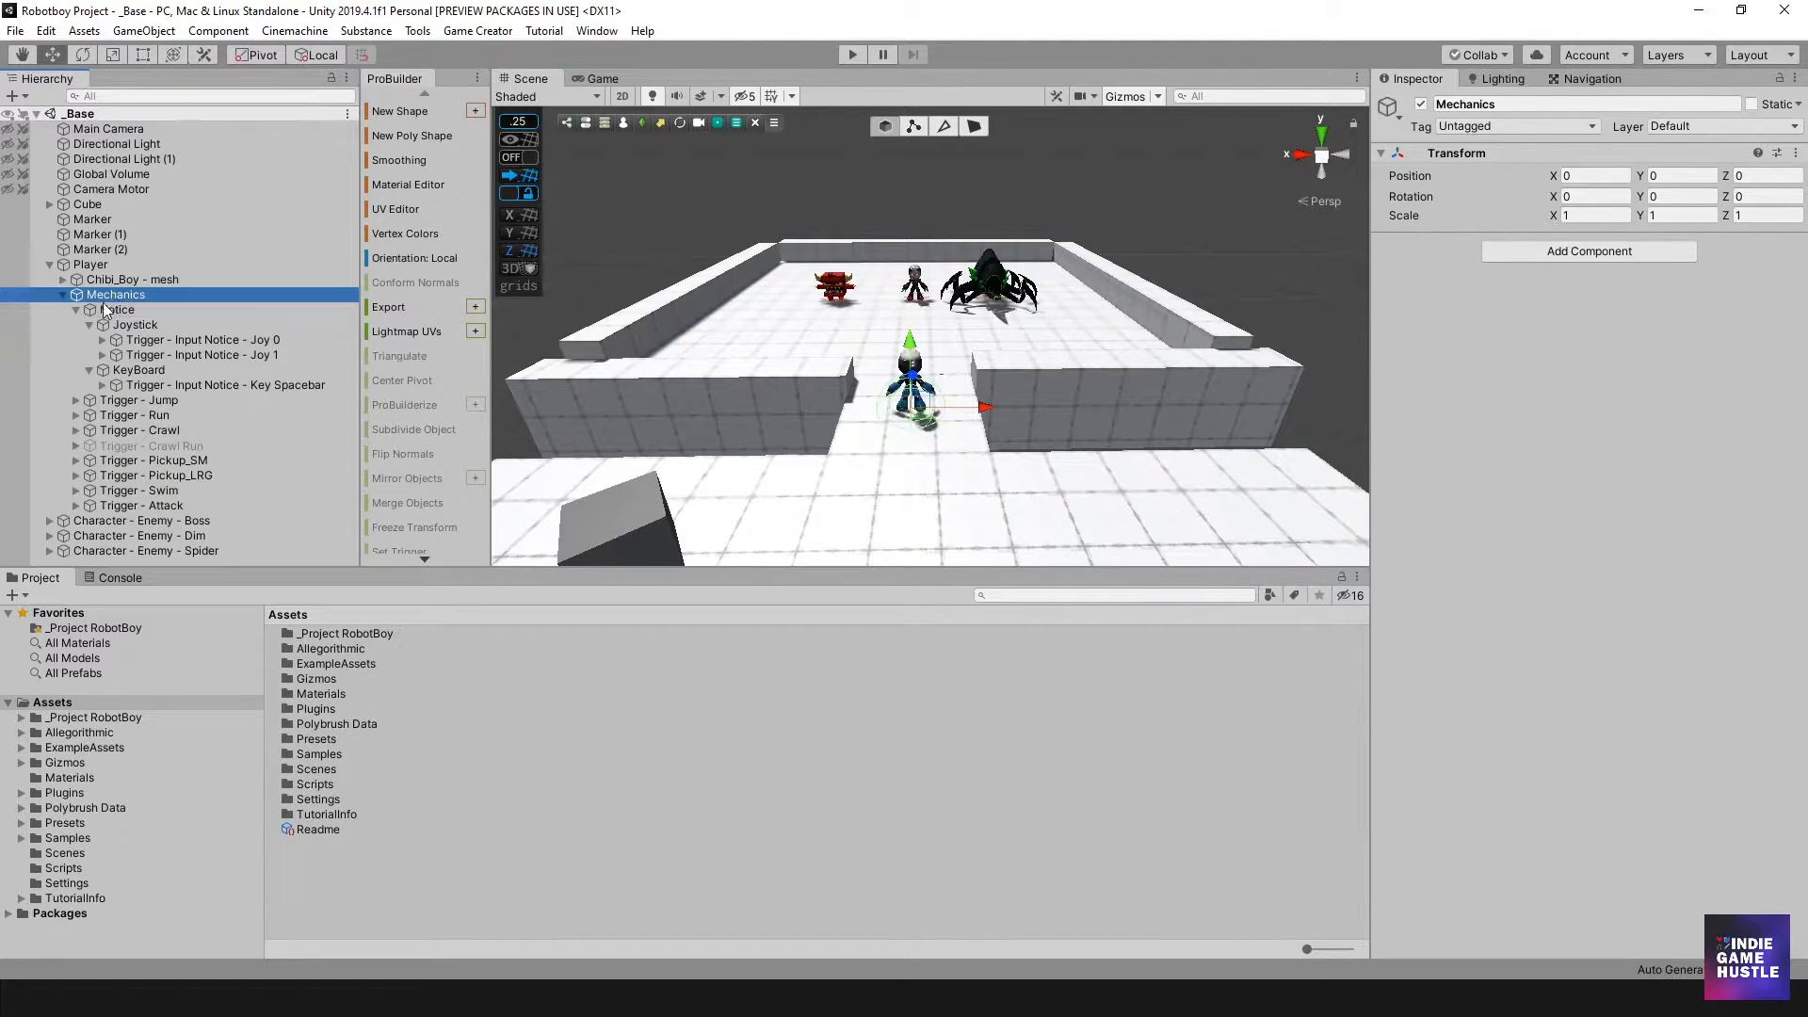
pyautogui.click(75, 310)
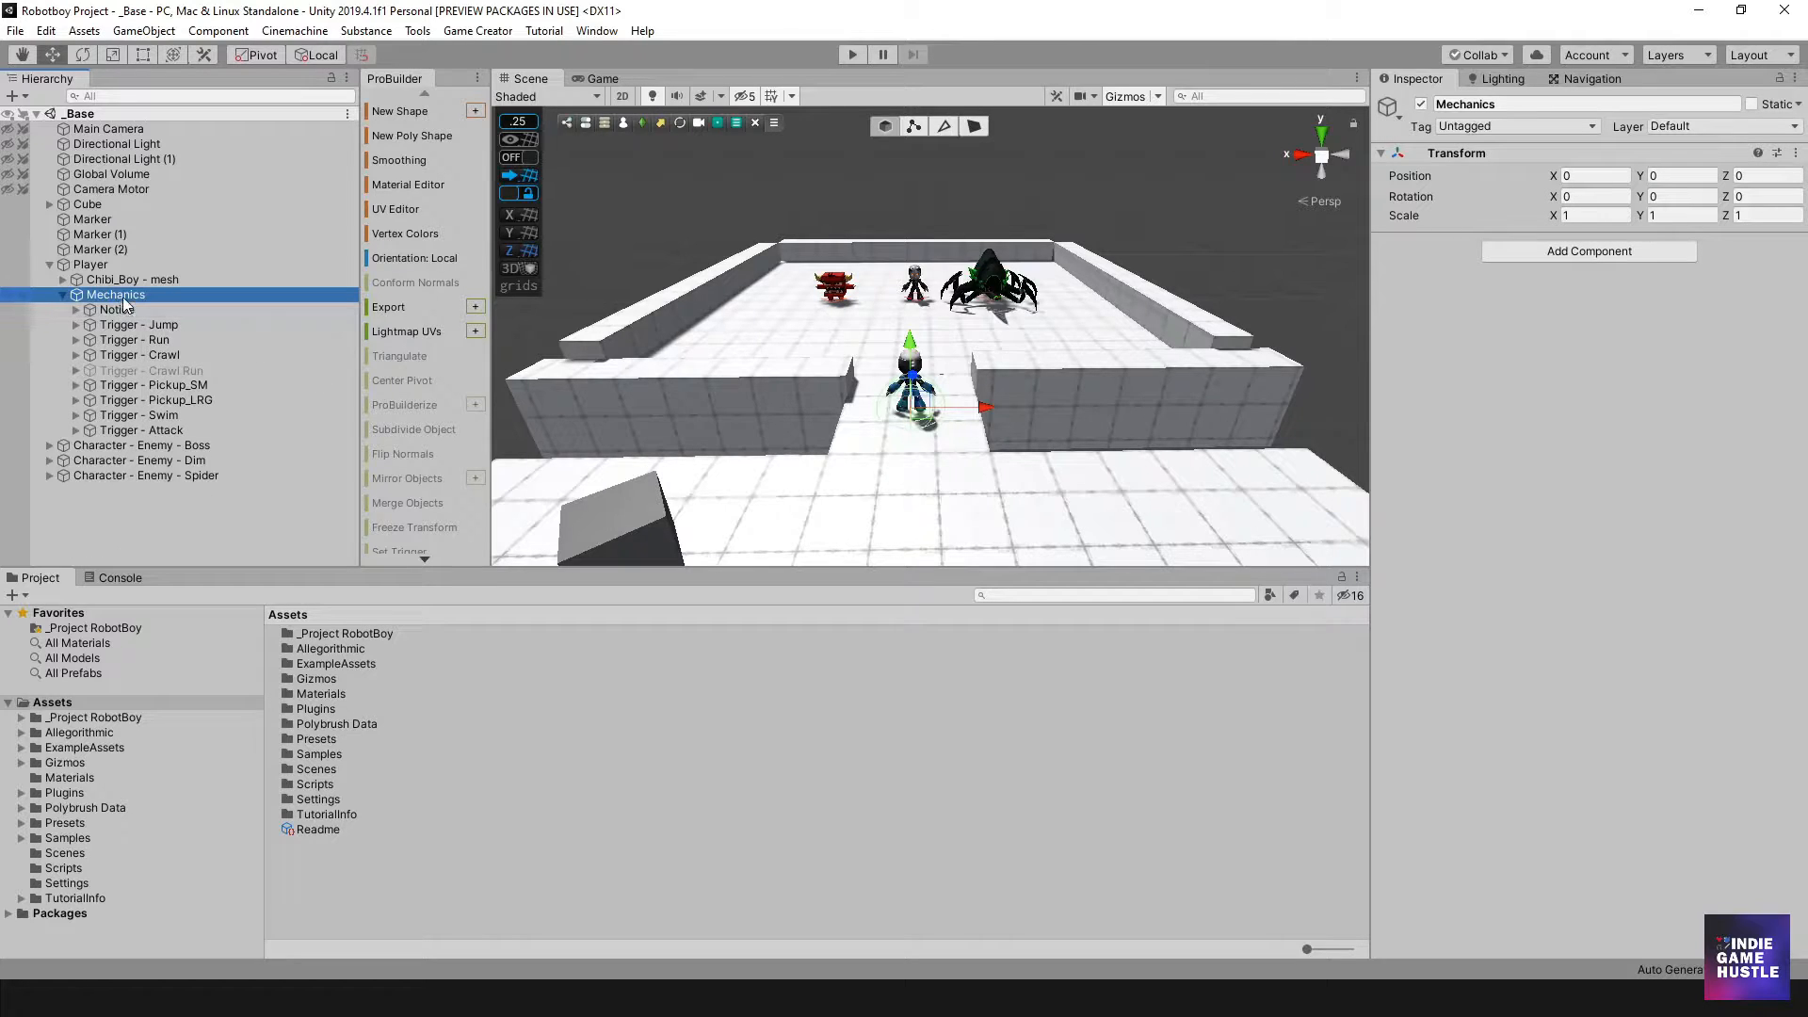
pyautogui.click(122, 310)
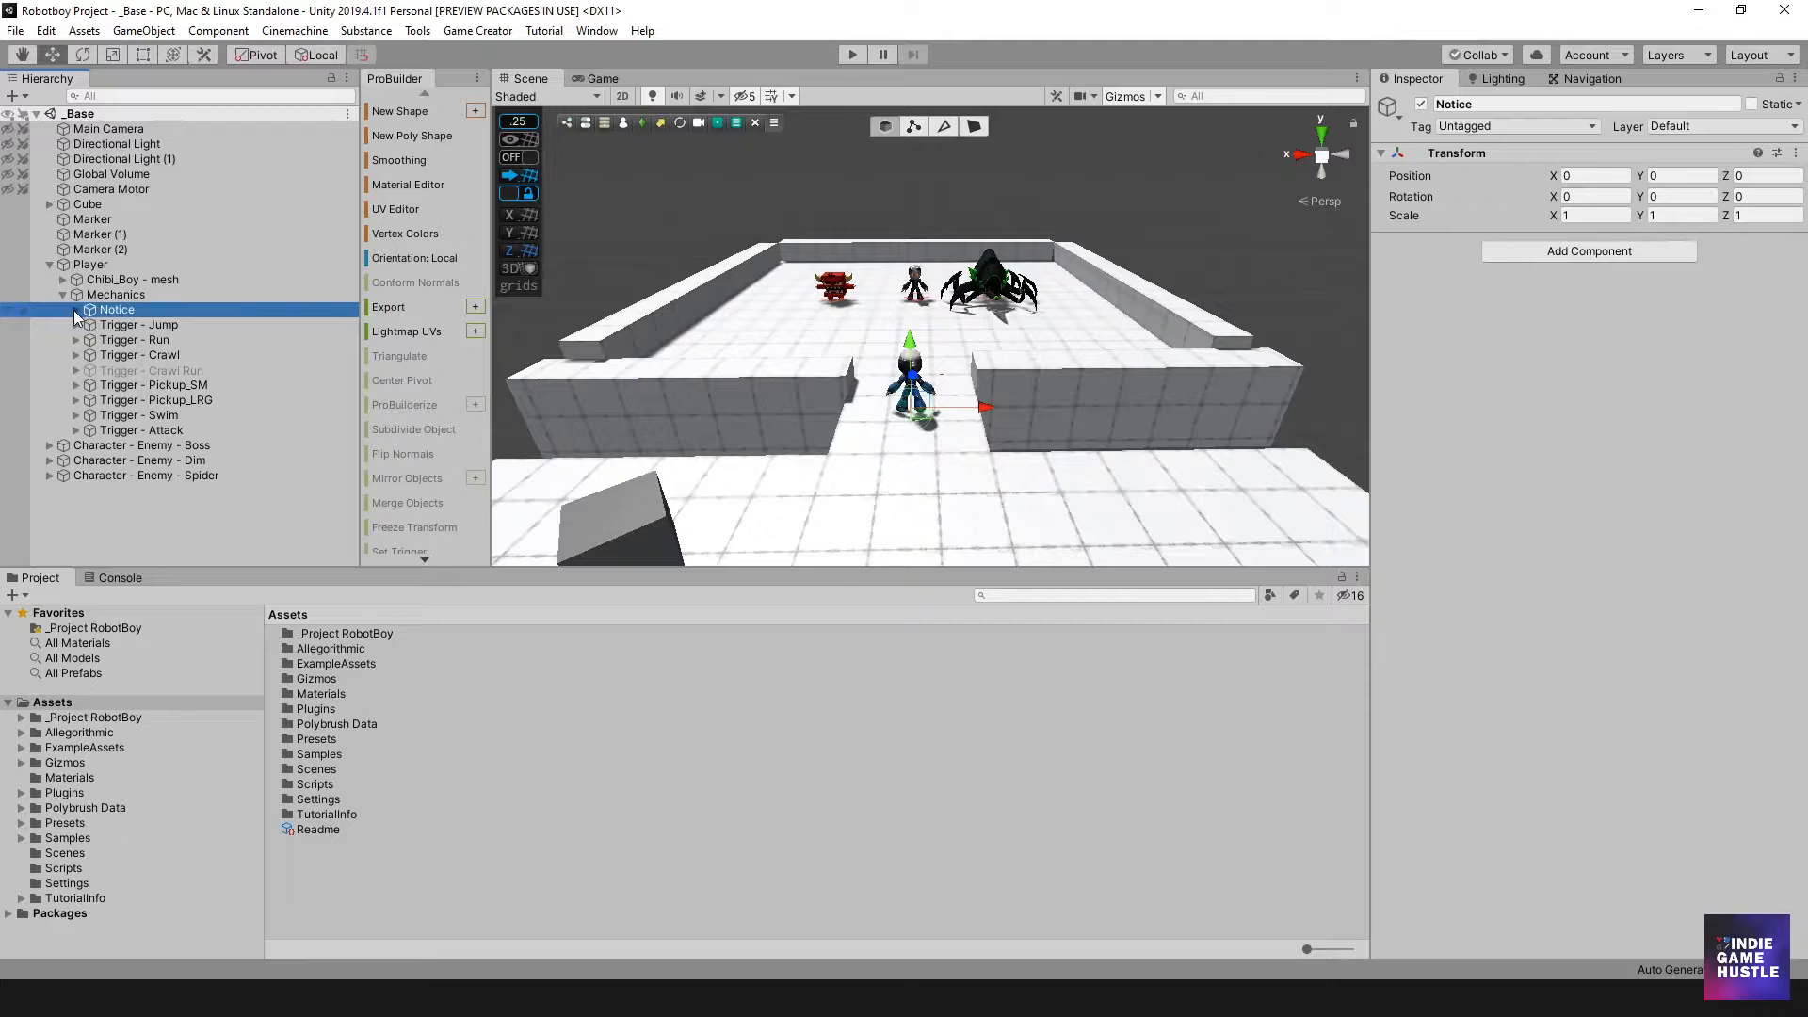
pyautogui.click(75, 310)
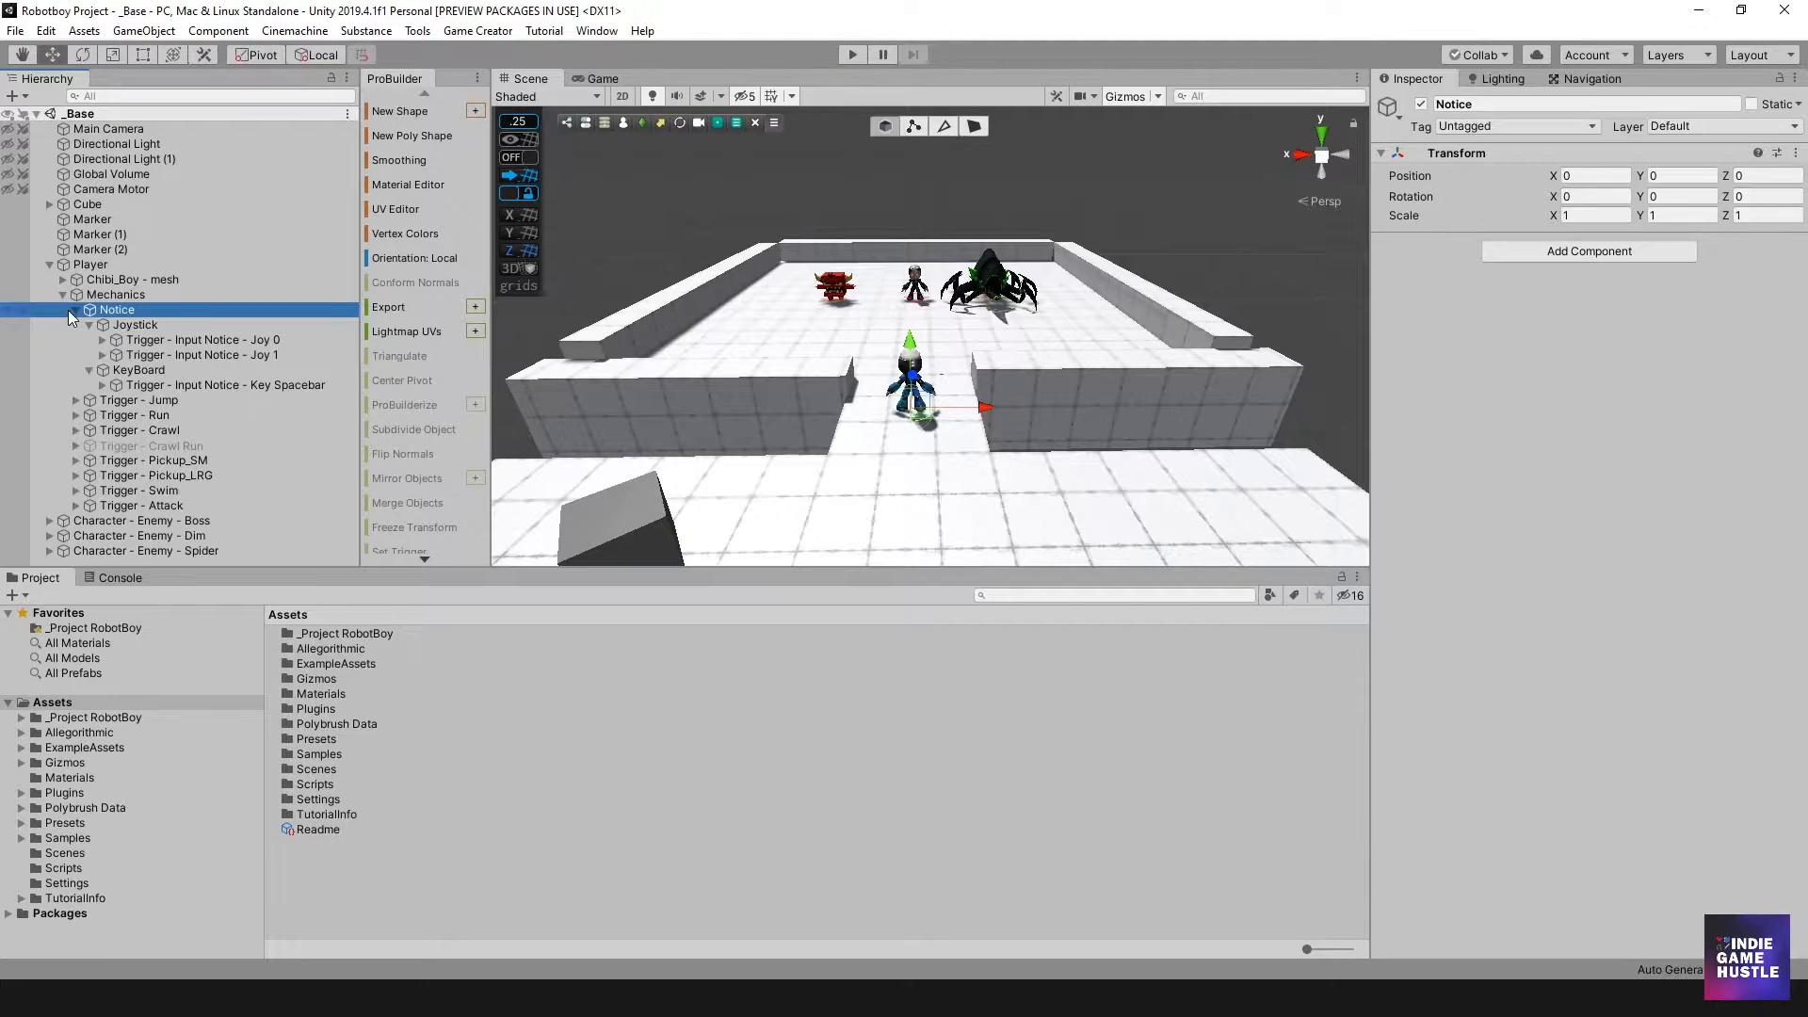
# Compare the Joystick and KeyBoard groups under Notice and inspect the settings of Trigger - Input Notice - Joy 0.
pyautogui.click(132, 371)
pyautogui.click(132, 326)
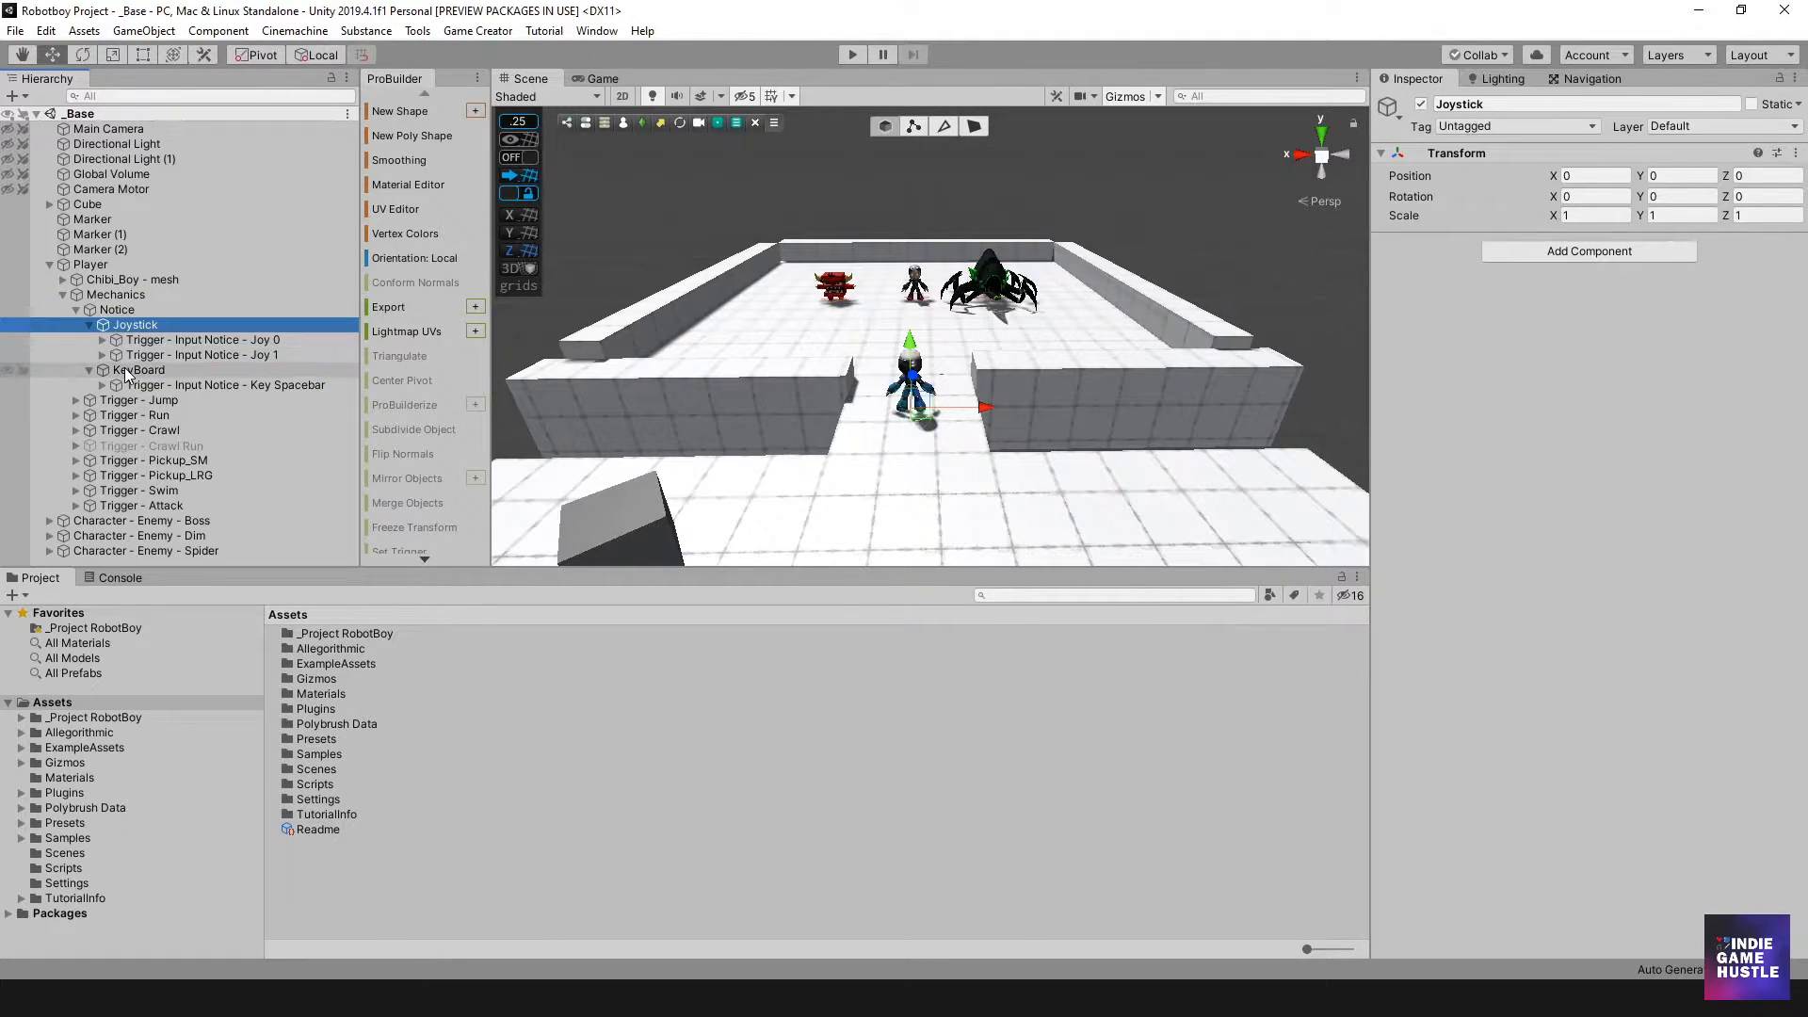
pyautogui.click(131, 371)
pyautogui.click(119, 327)
pyautogui.click(120, 369)
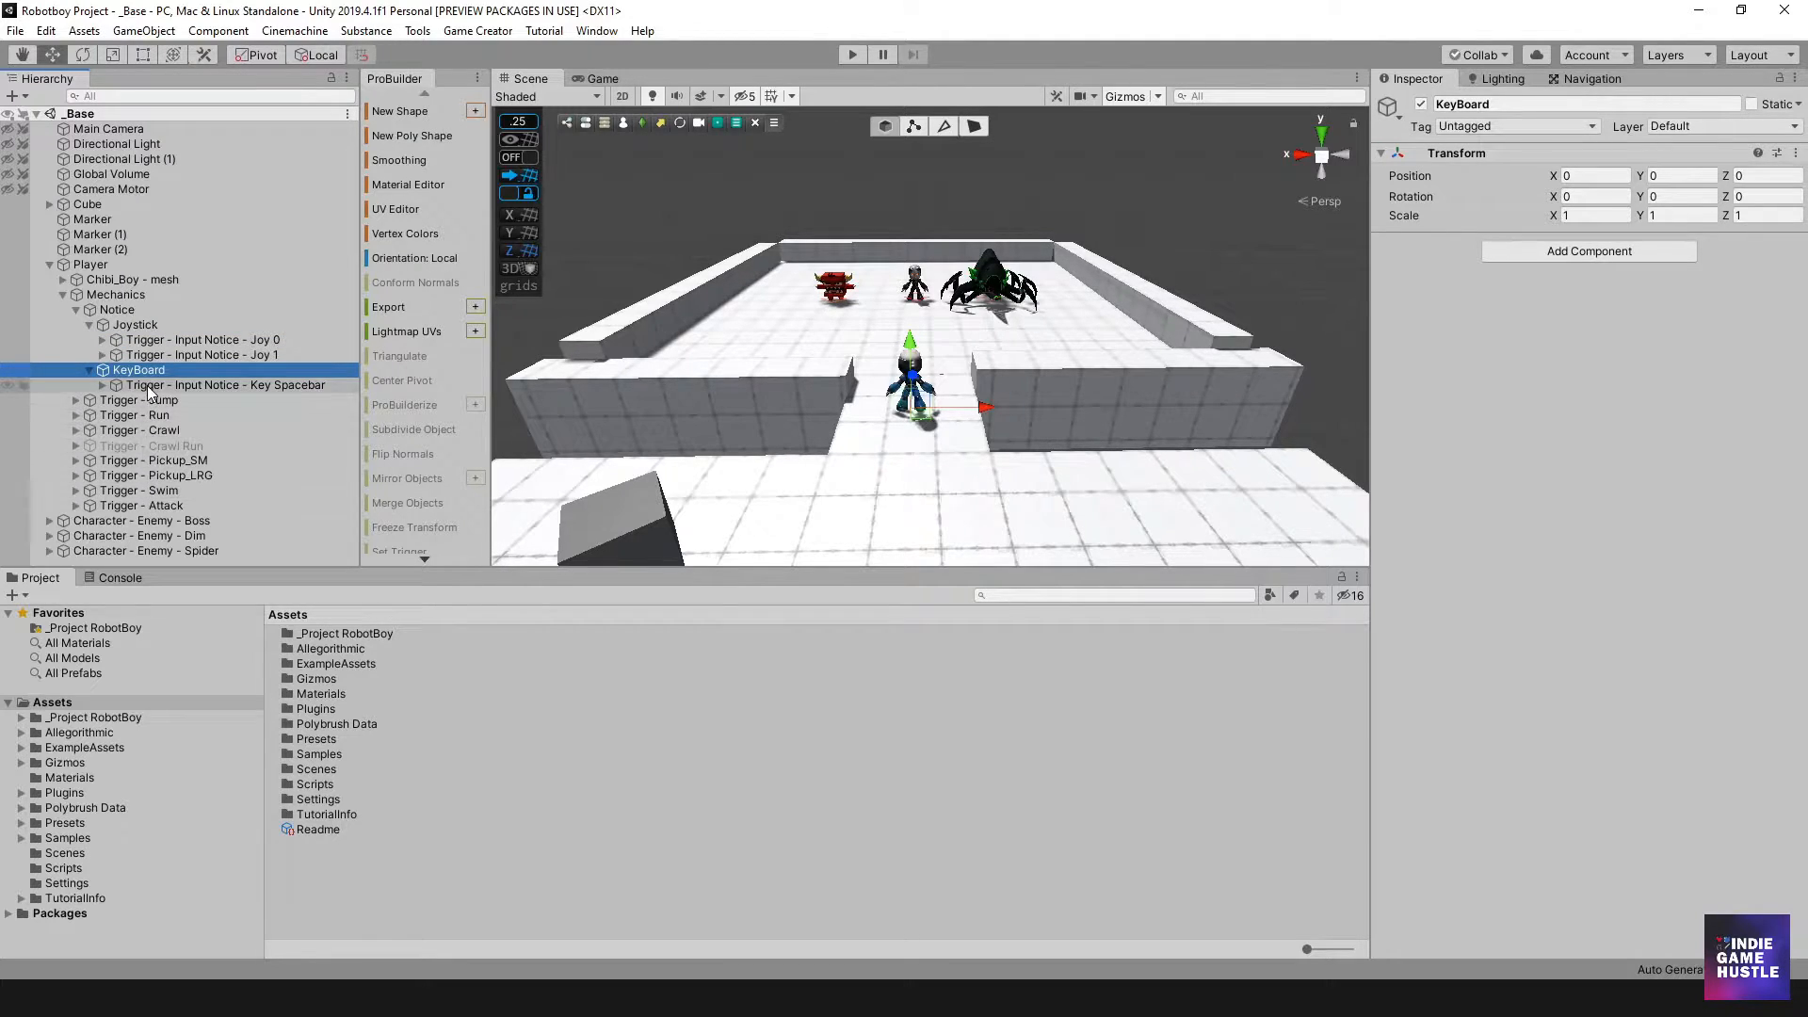
pyautogui.click(130, 326)
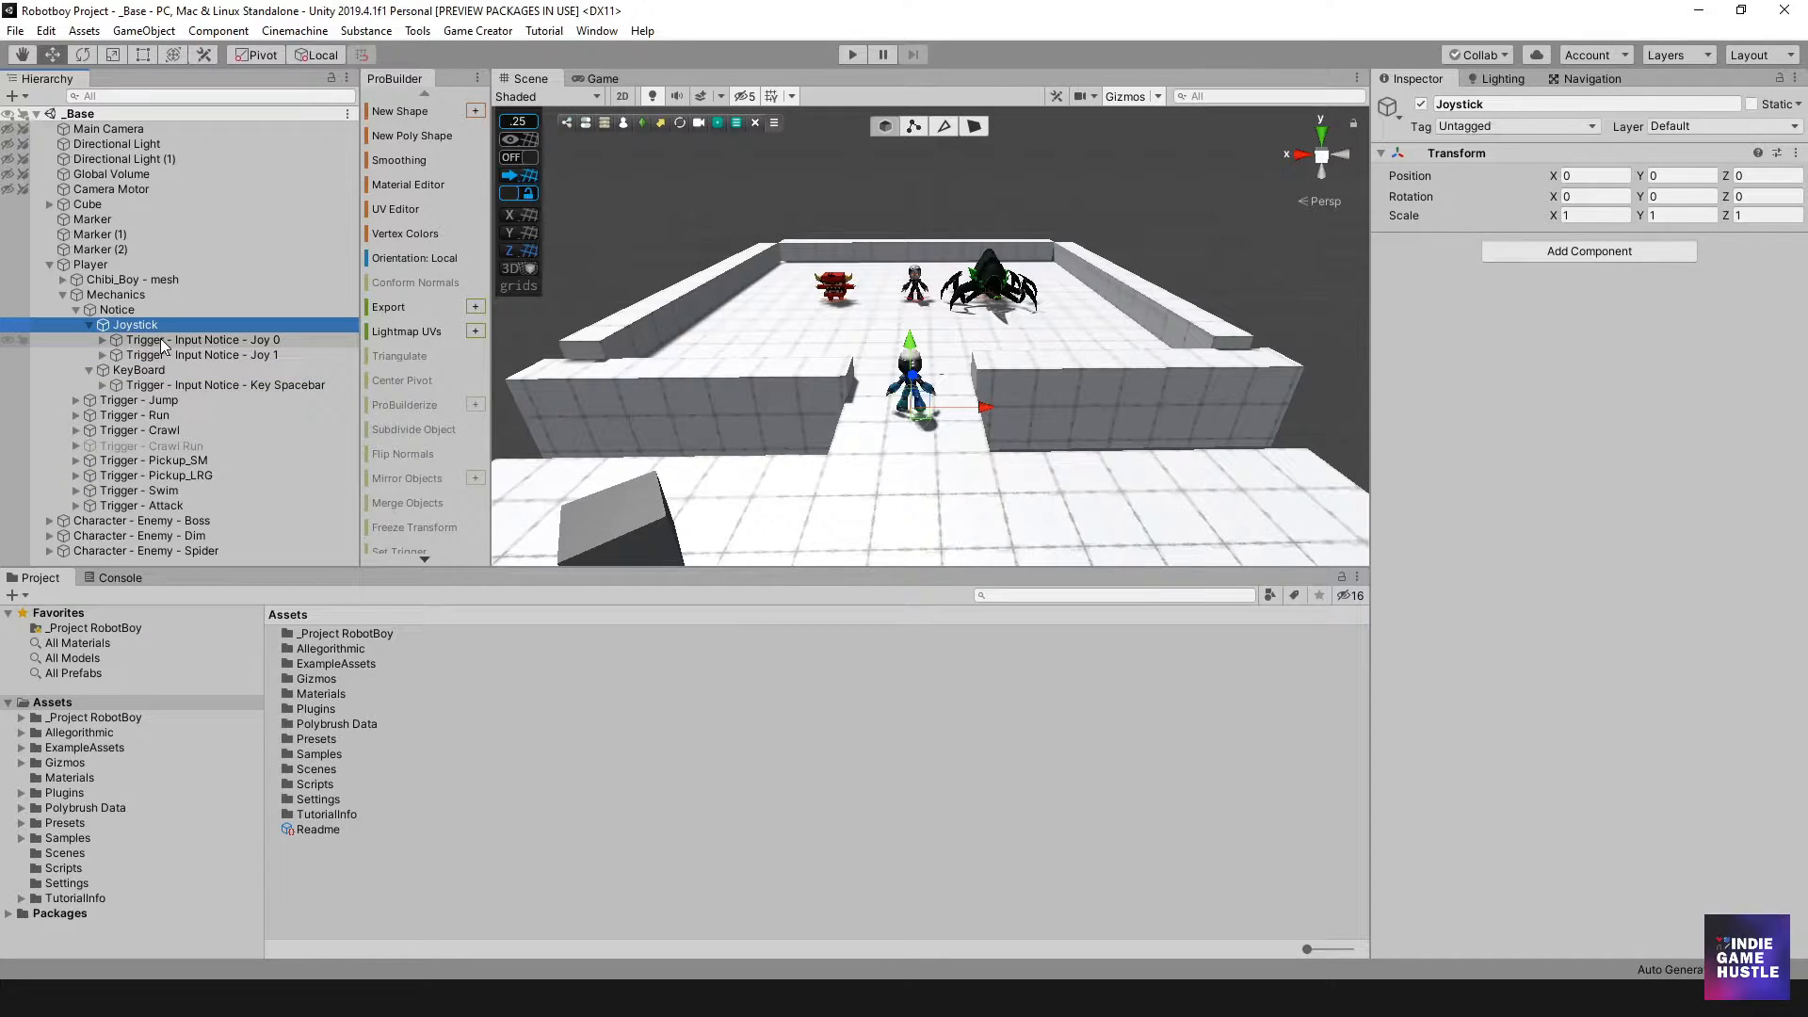
pyautogui.click(164, 343)
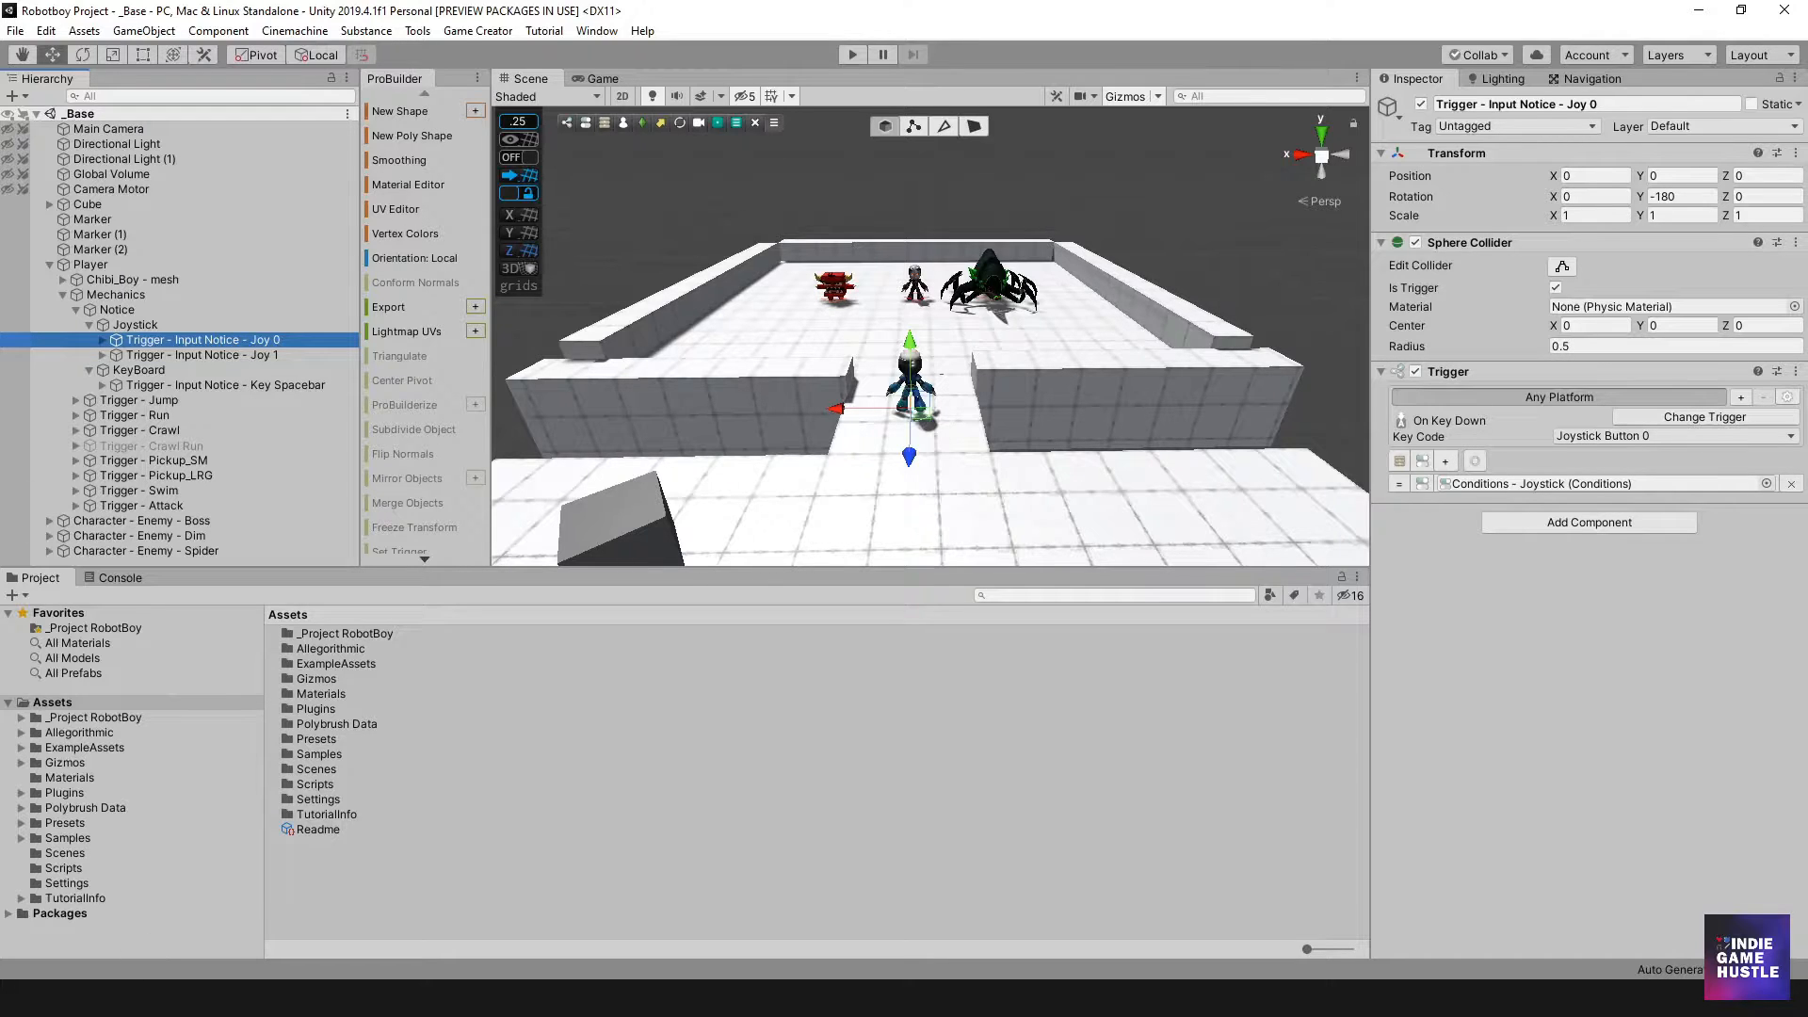
# Switch to the browser's Xbox360Controller wiki page and examine the Windows and Mac OS X controller button layouts.
pyautogui.moveTo(304, 998)
pyautogui.hotkey('alt', 'Tab')
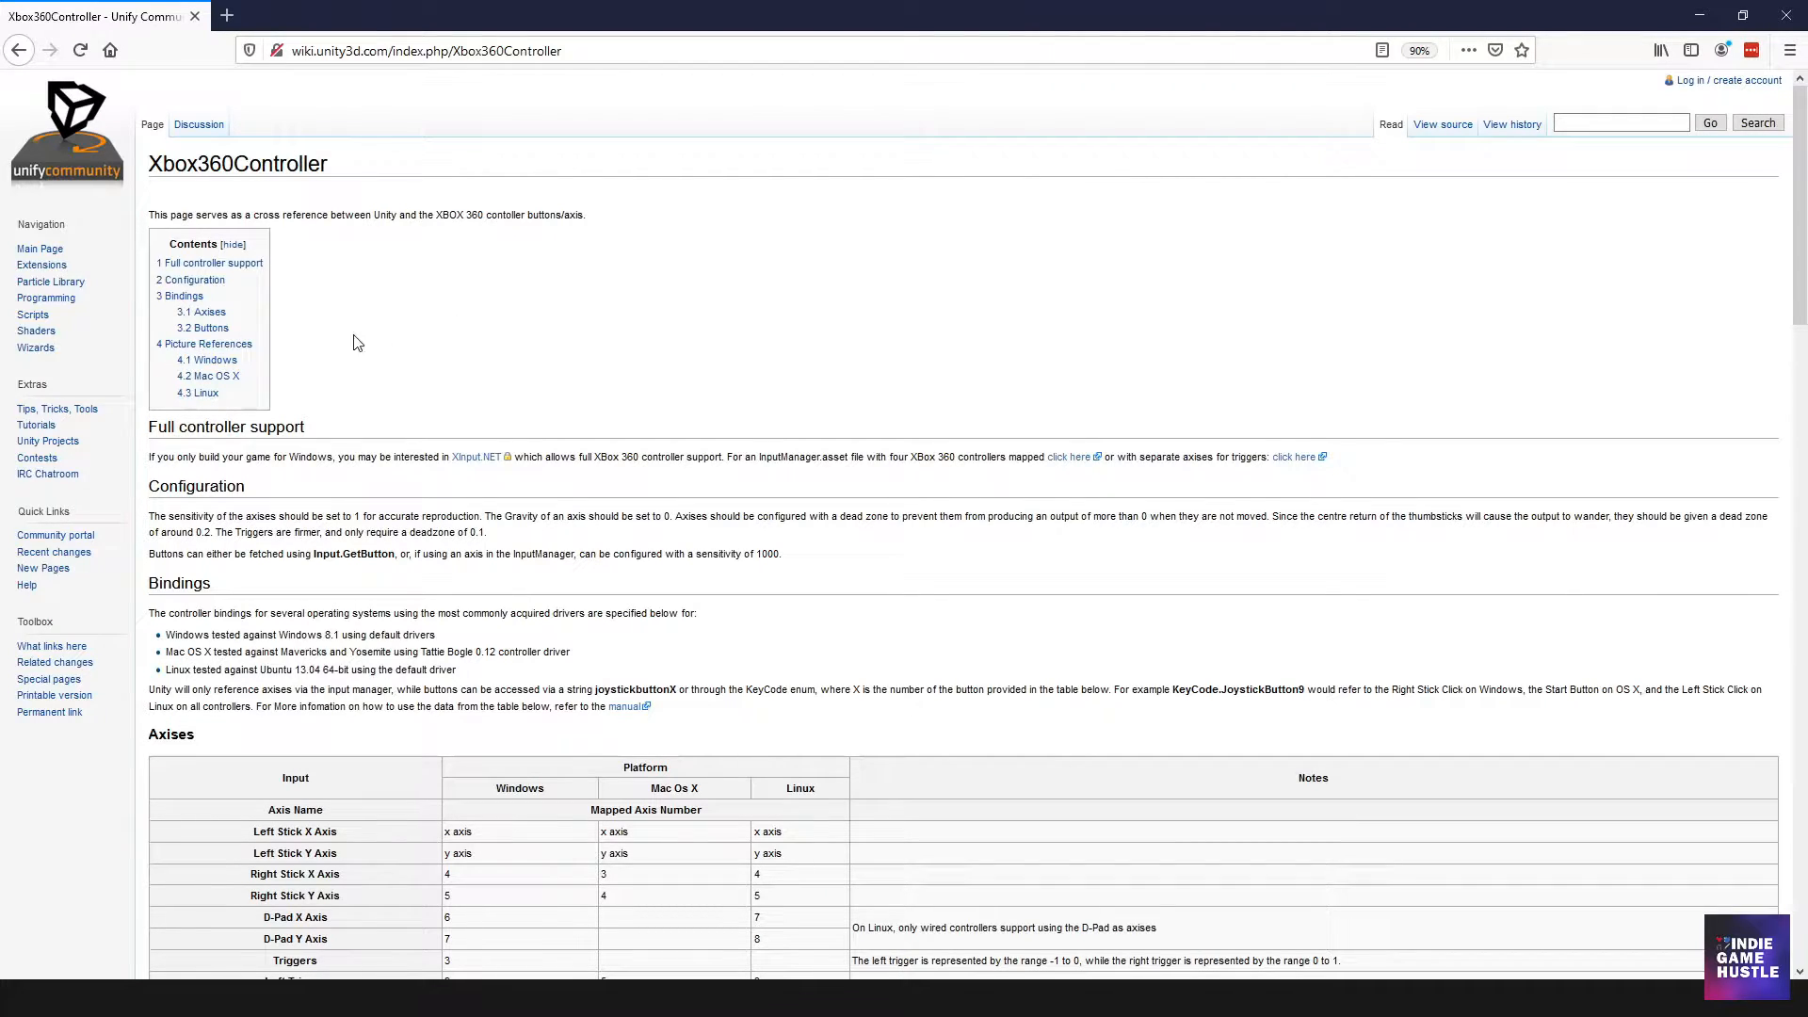
pyautogui.click(610, 50)
pyautogui.click(468, 412)
pyautogui.scroll(-15, 525, 329)
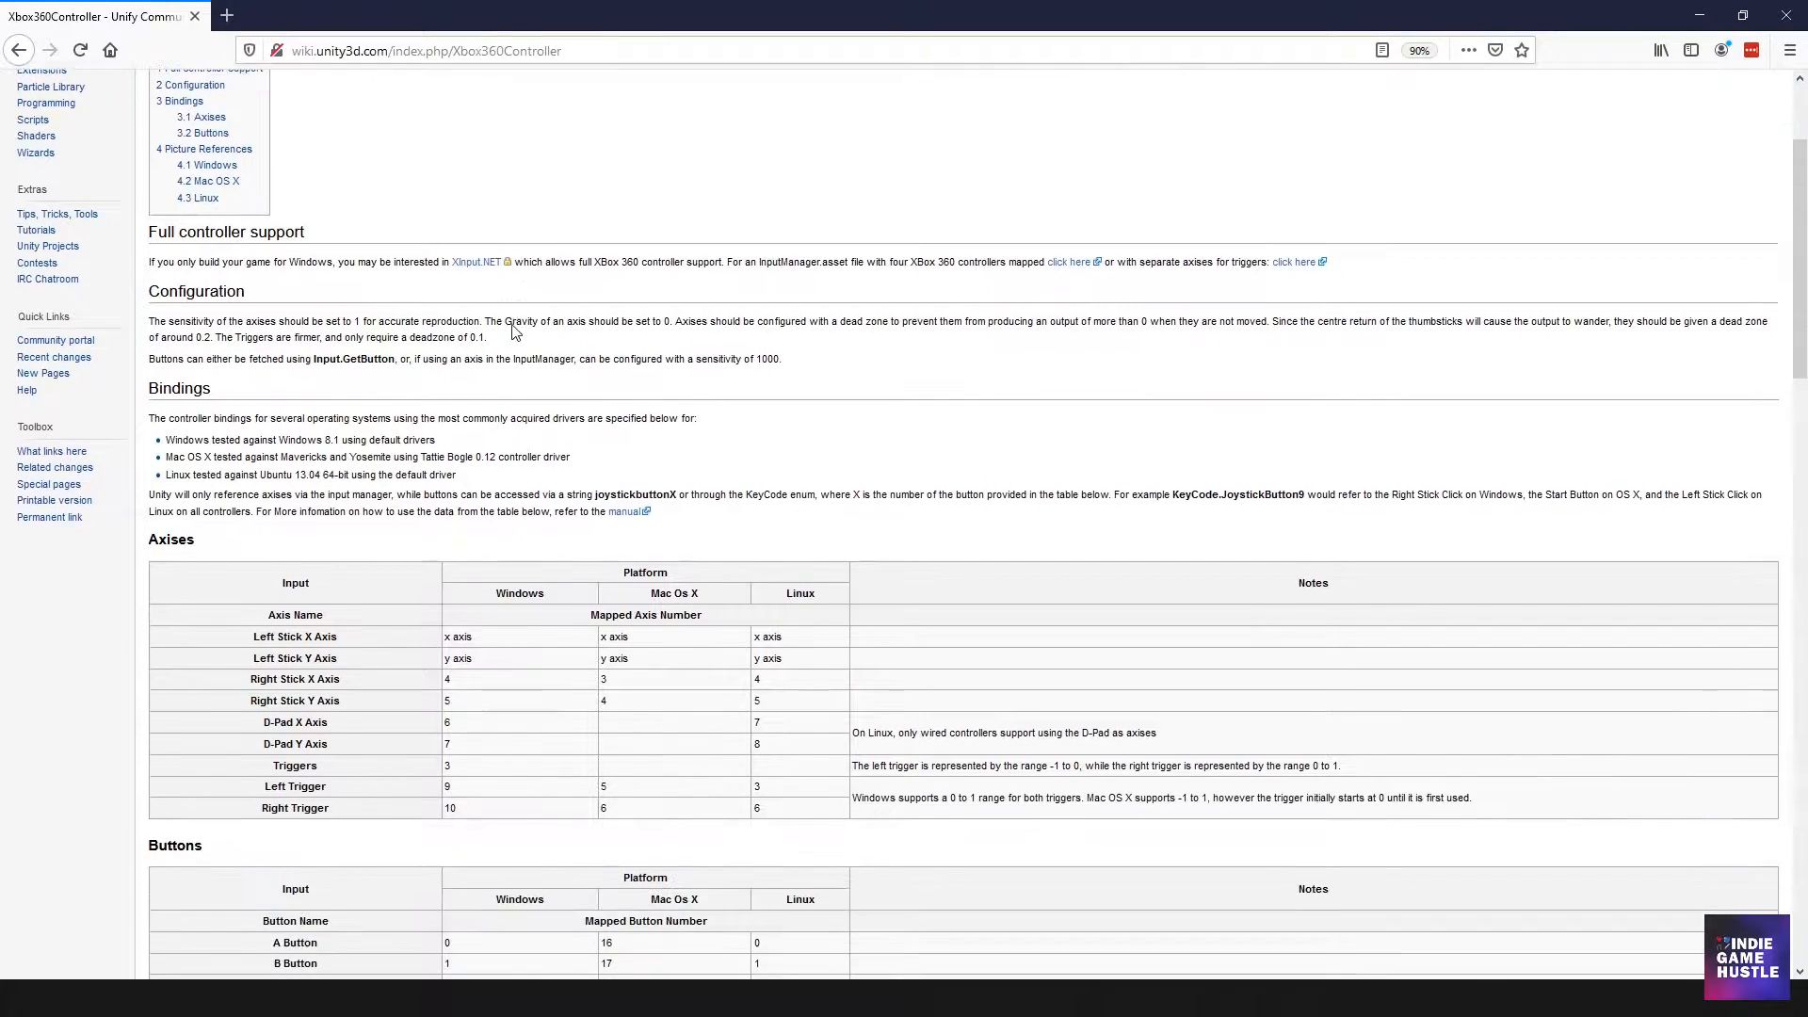
pyautogui.scroll(2, 514, 318)
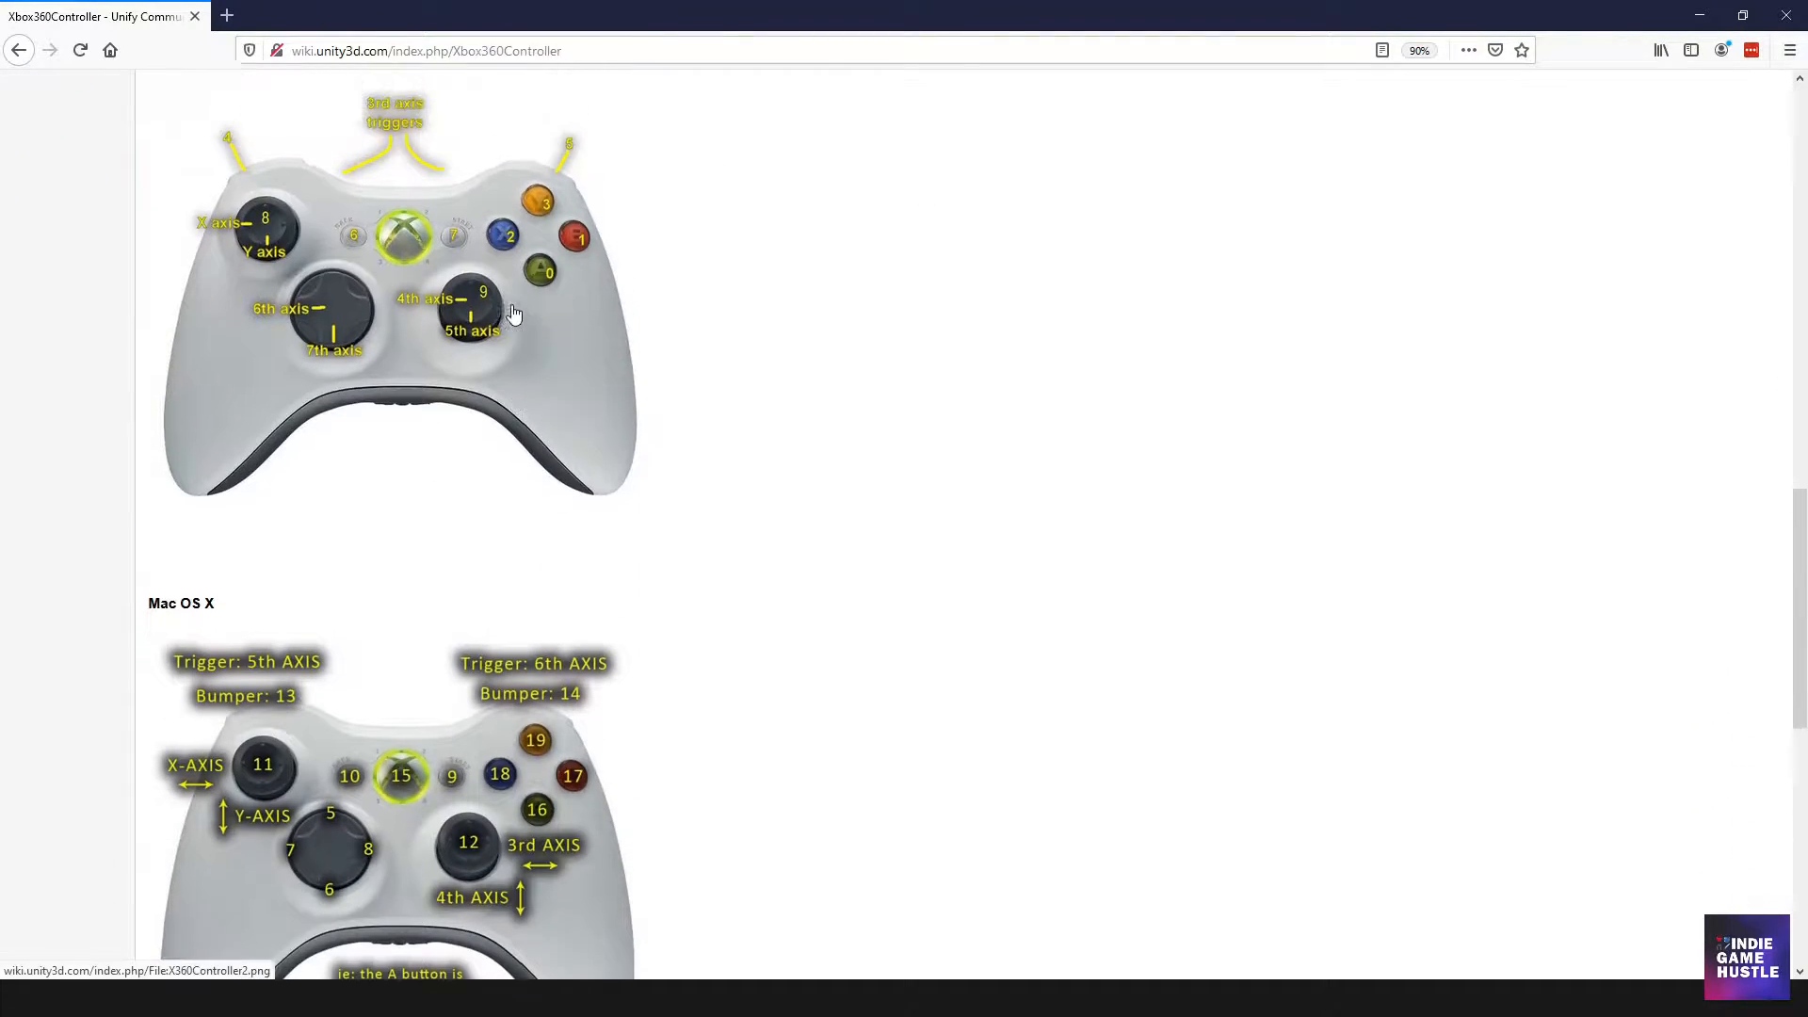
pyautogui.scroll(-4, 327, 399)
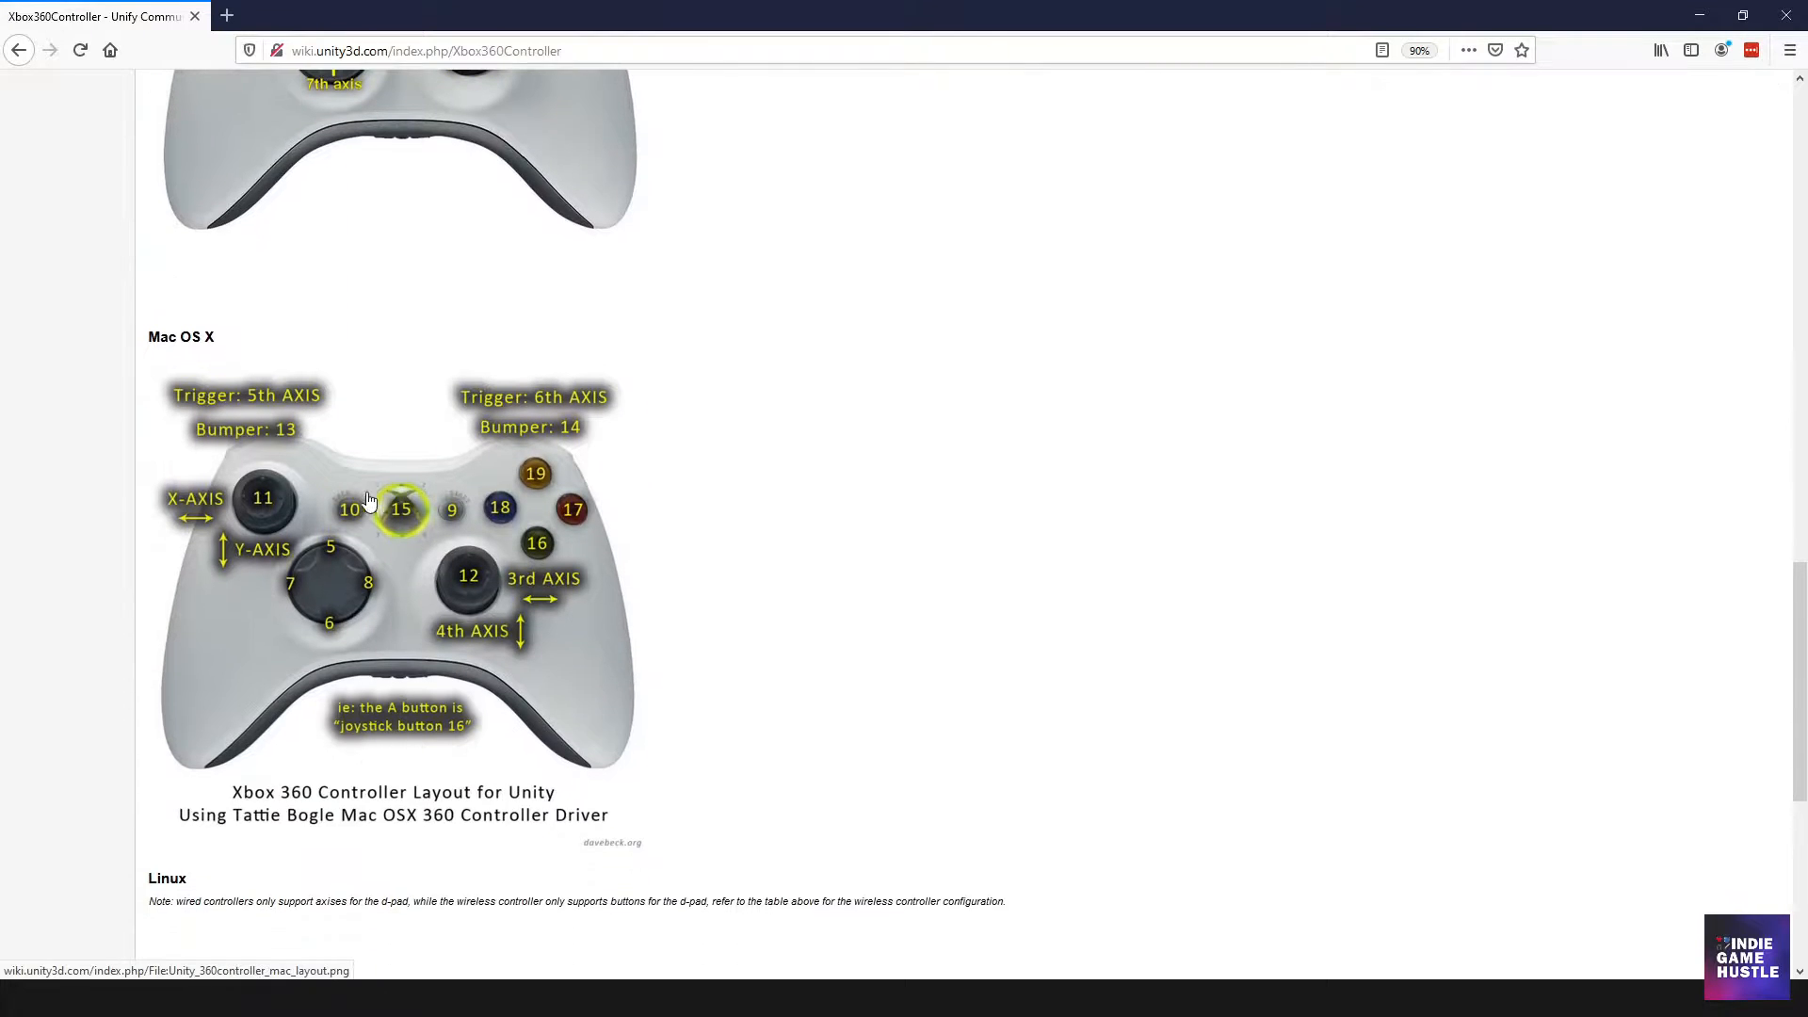
pyautogui.scroll(2, 408, 464)
pyautogui.scroll(2, 443, 452)
pyautogui.scroll(1, 465, 478)
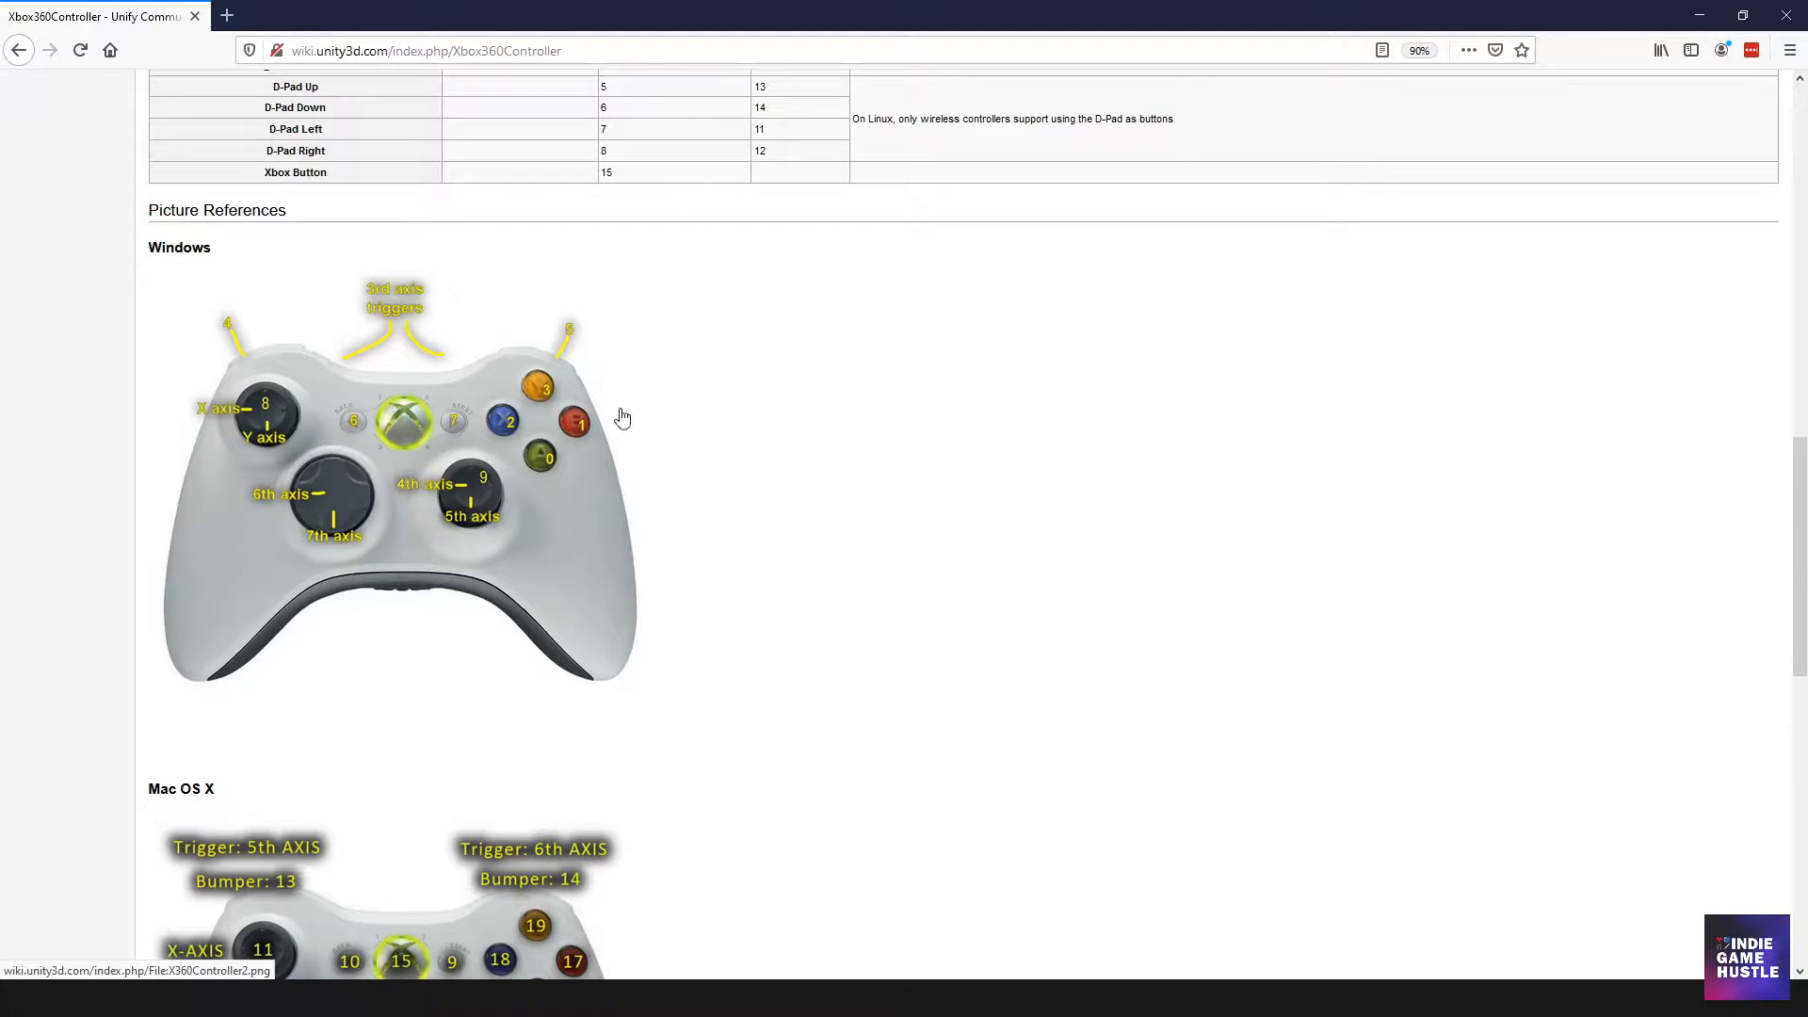
# Review the wiki's axis and button mapping tables and the Windows controller picture, and return to the Unity editor.
pyautogui.scroll(9, 542, 513)
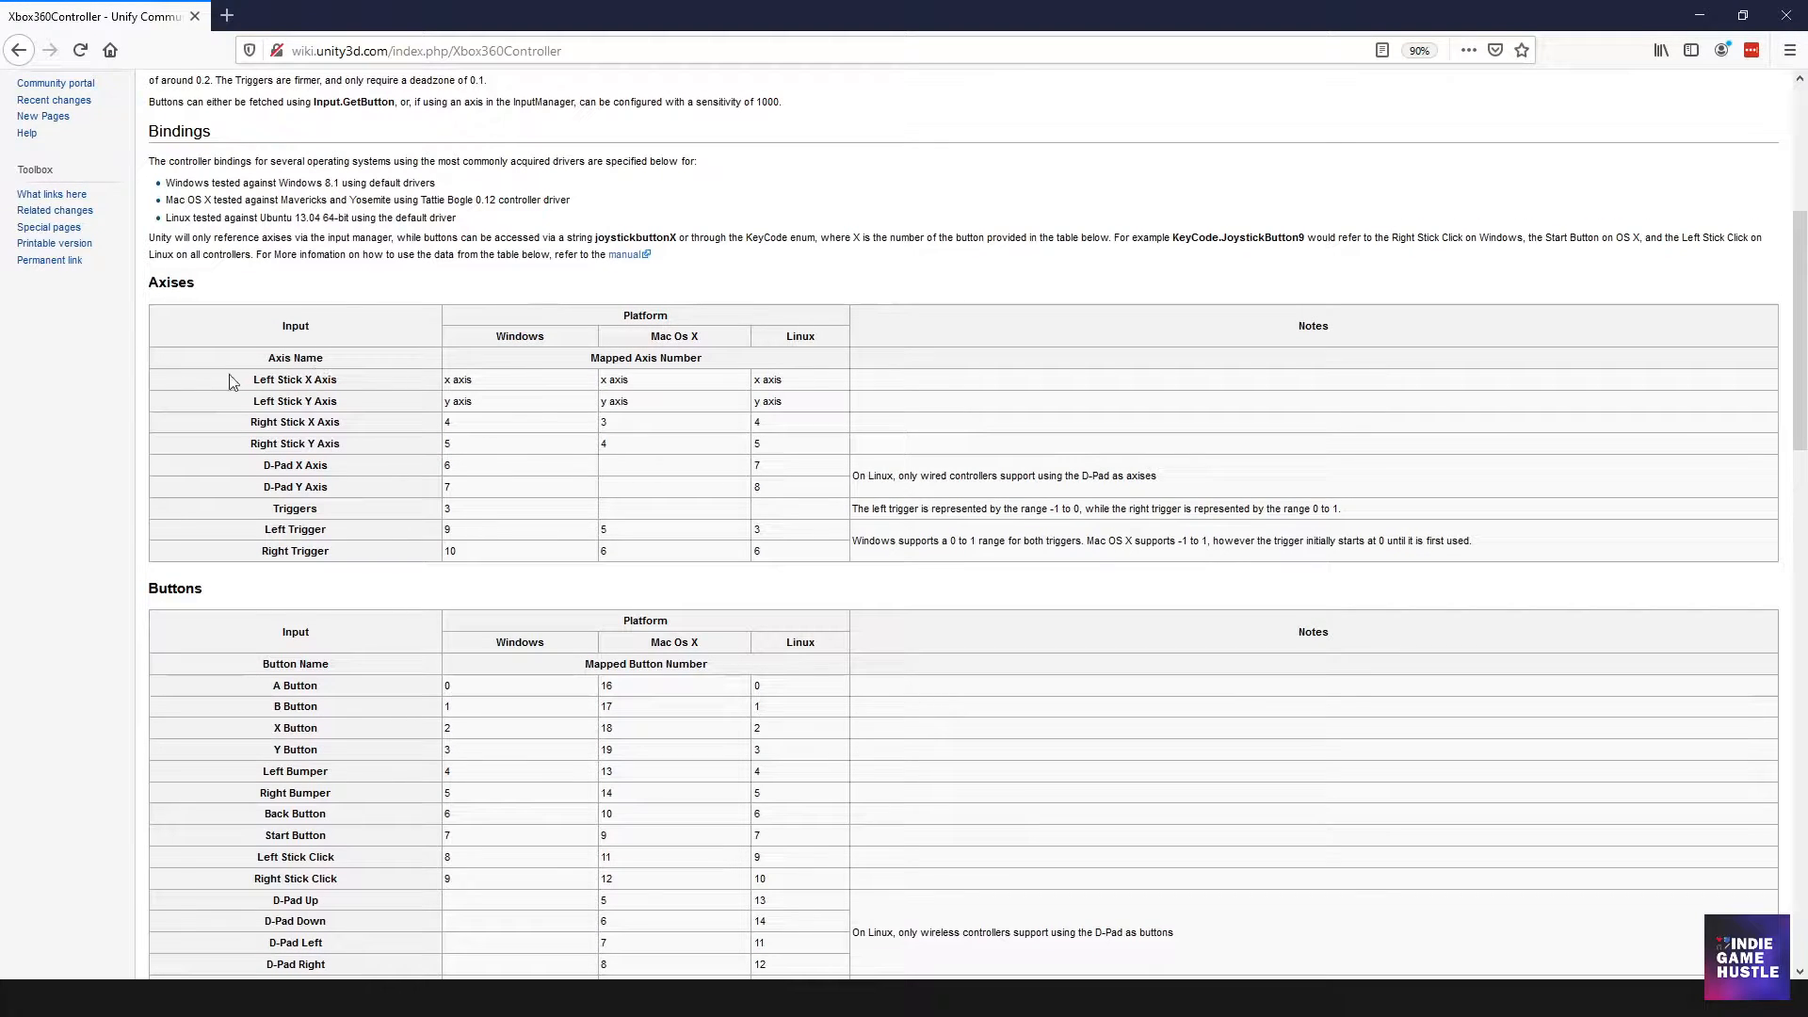
pyautogui.moveTo(229, 375); pyautogui.dragTo(726, 533)
pyautogui.click(664, 493)
pyautogui.scroll(-1, 573, 625)
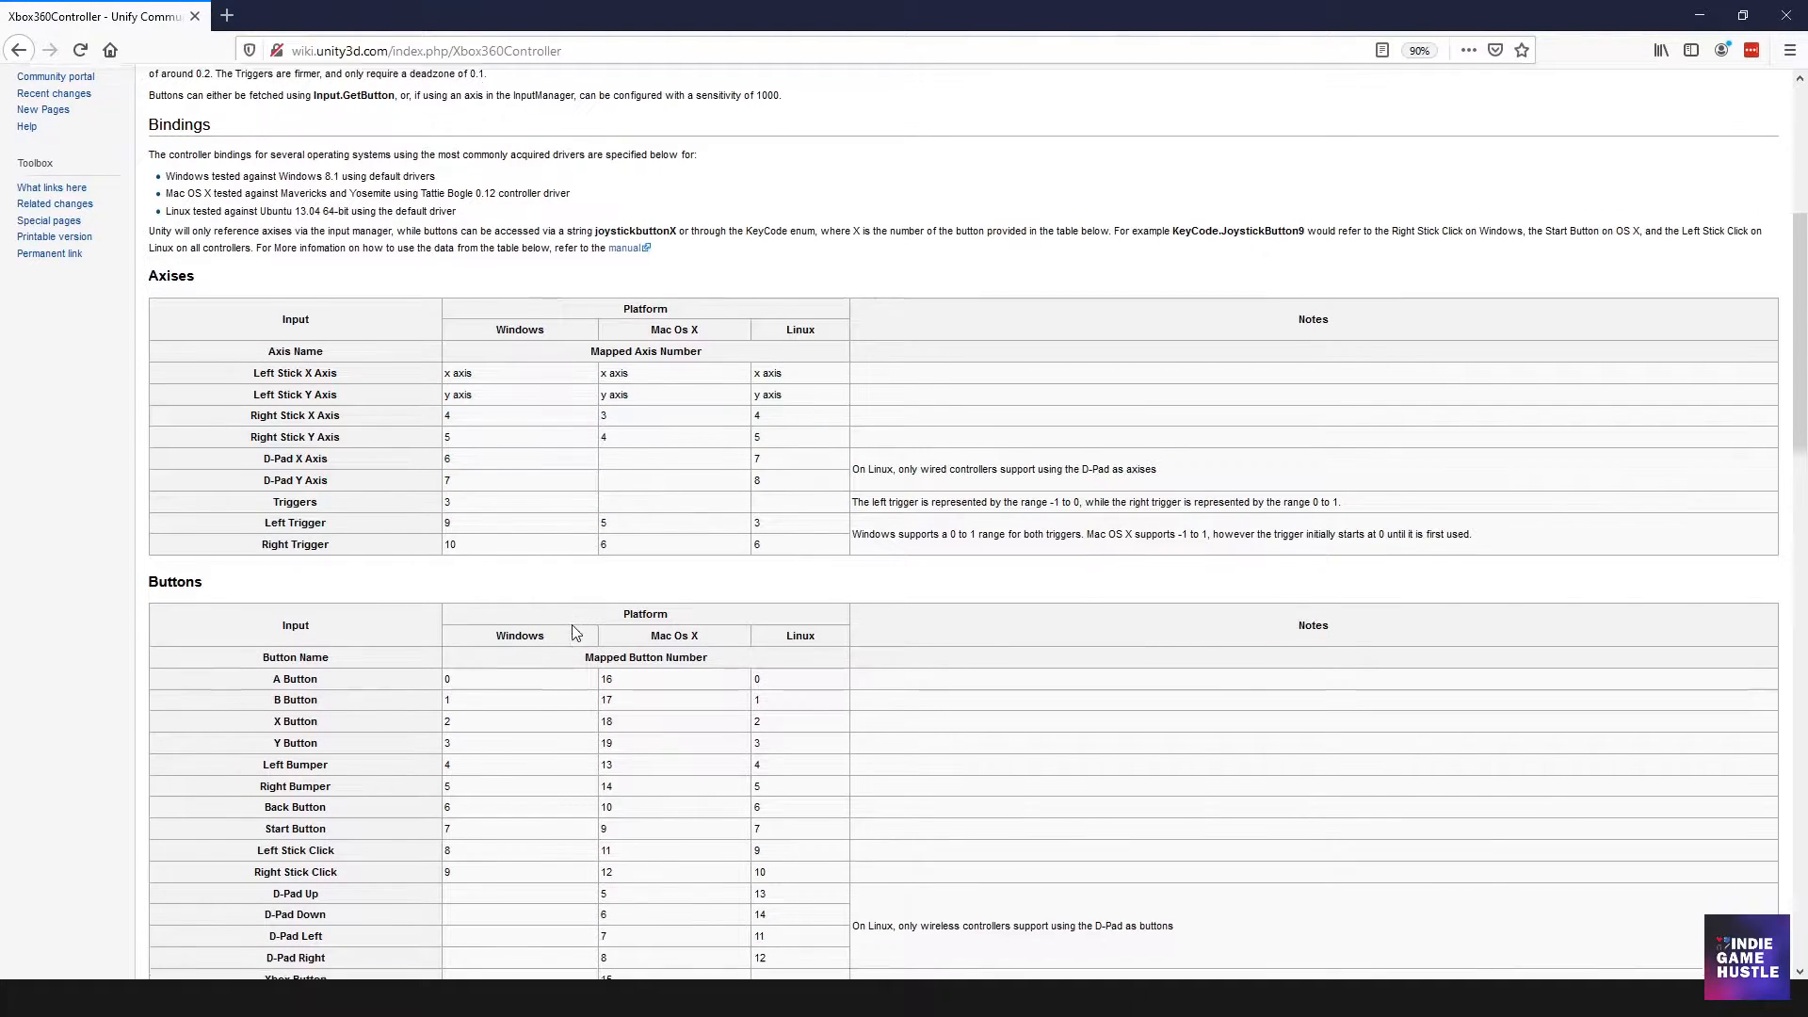
pyautogui.scroll(-8, 572, 629)
pyautogui.scroll(1, 545, 576)
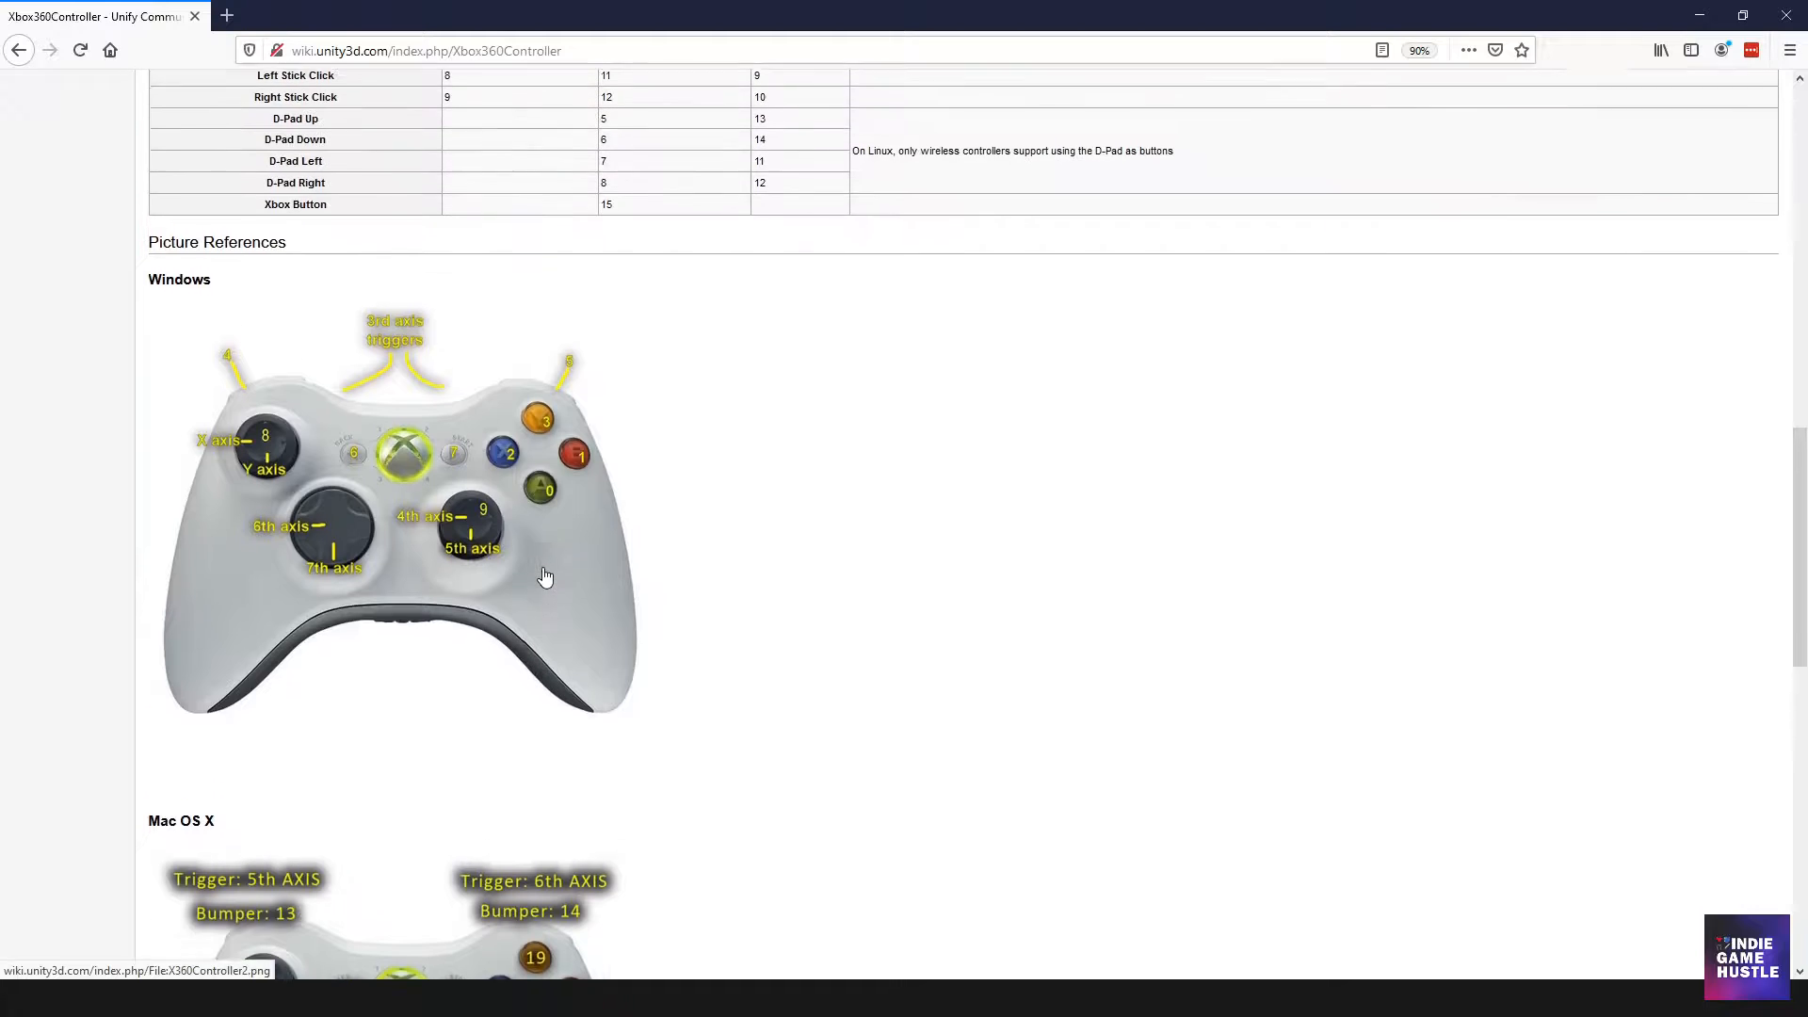
pyautogui.scroll(1, 544, 576)
pyautogui.click(1699, 15)
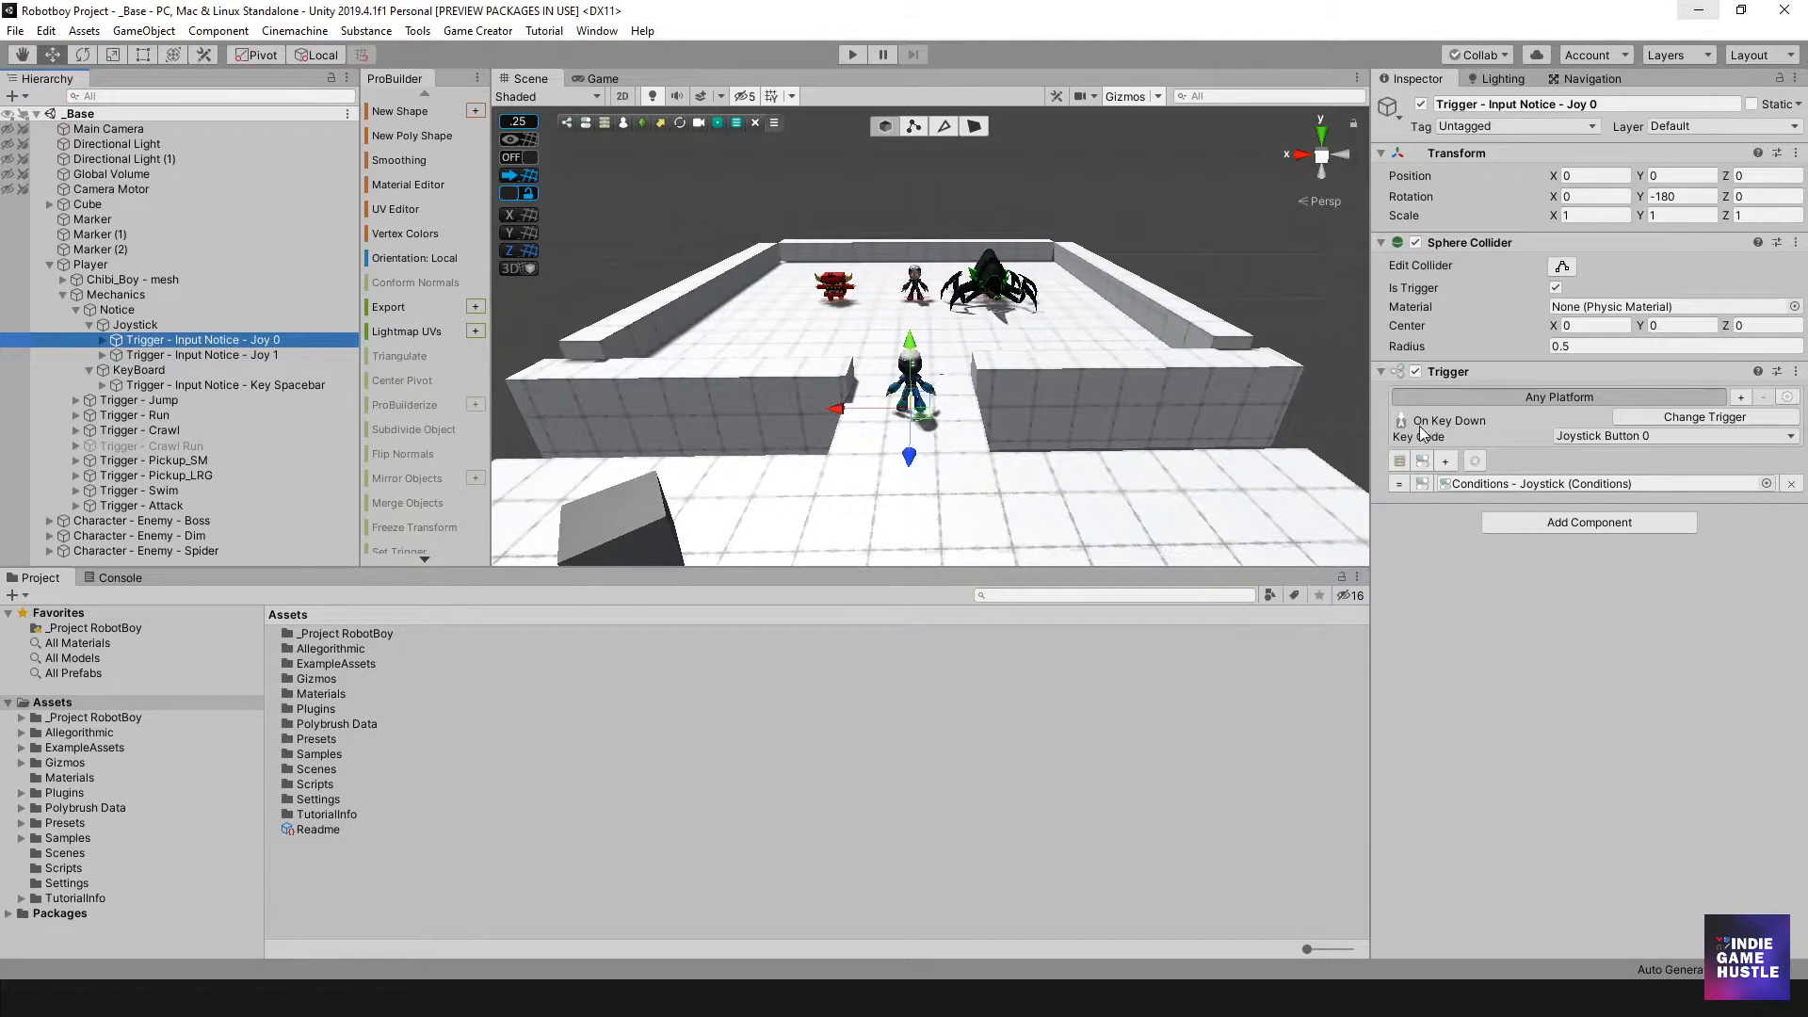
pyautogui.click(1573, 437)
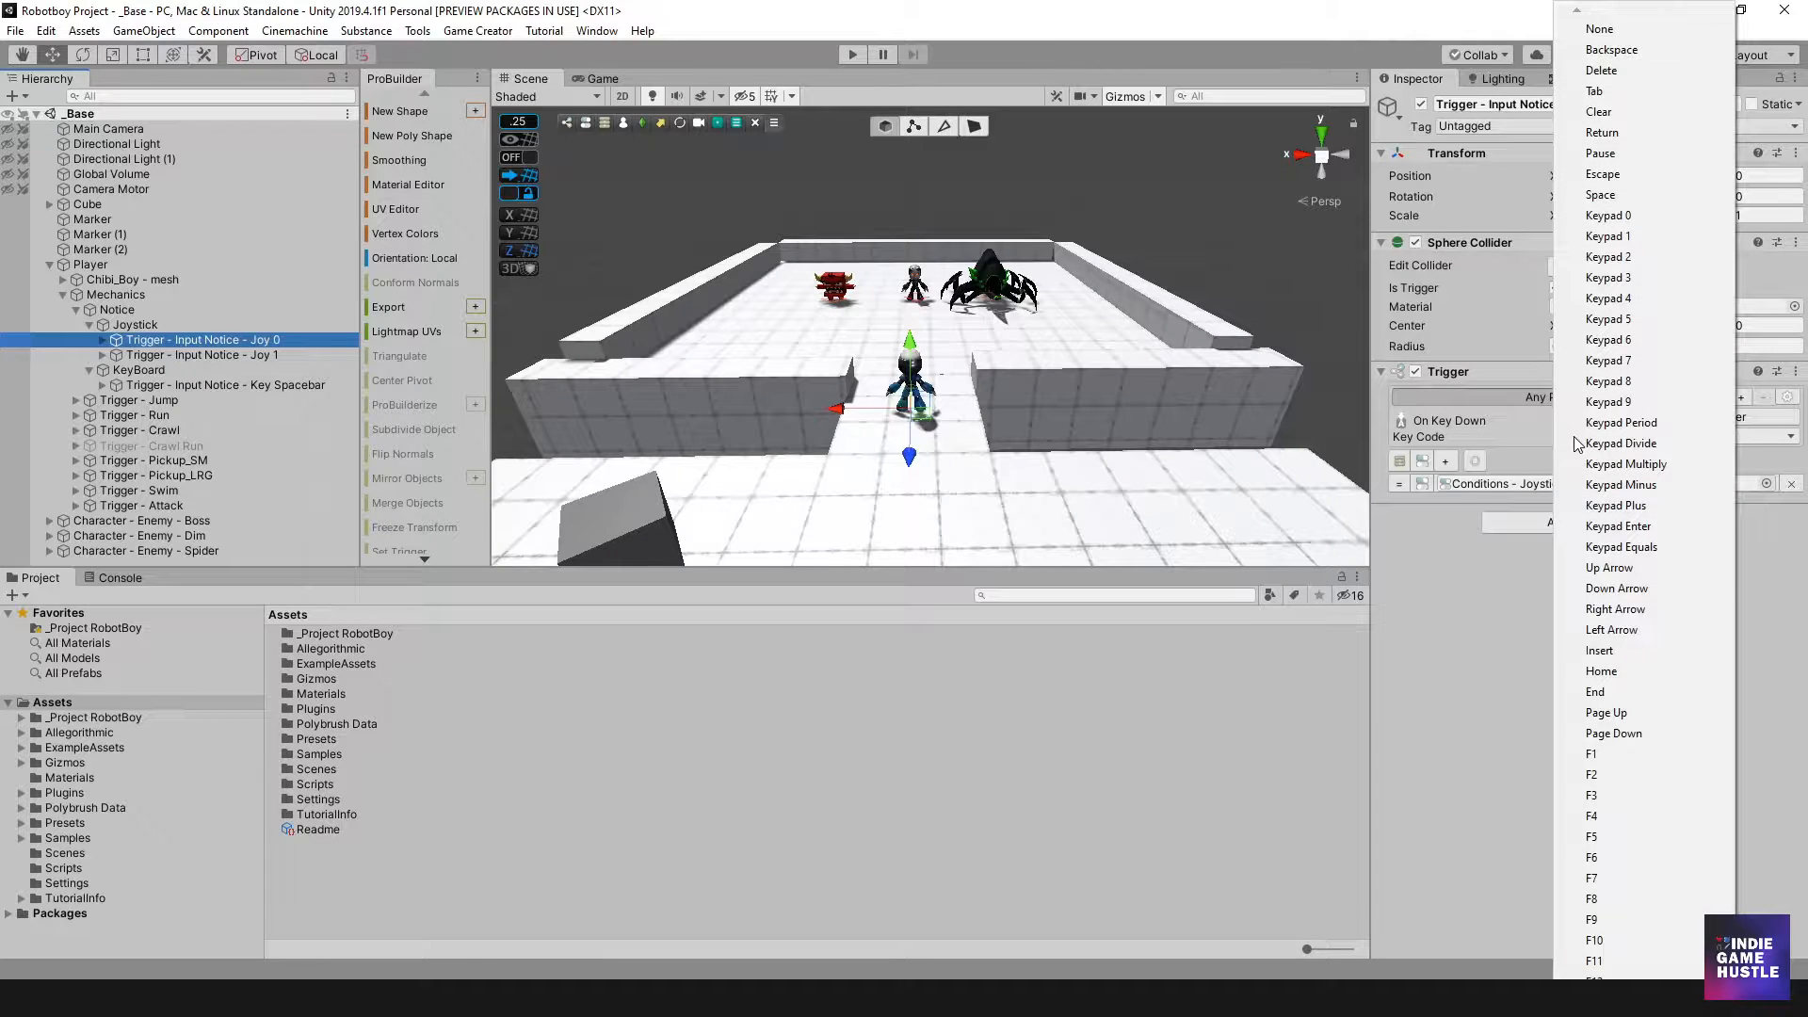
pyautogui.scroll(-2, 1577, 444)
pyautogui.click(1450, 591)
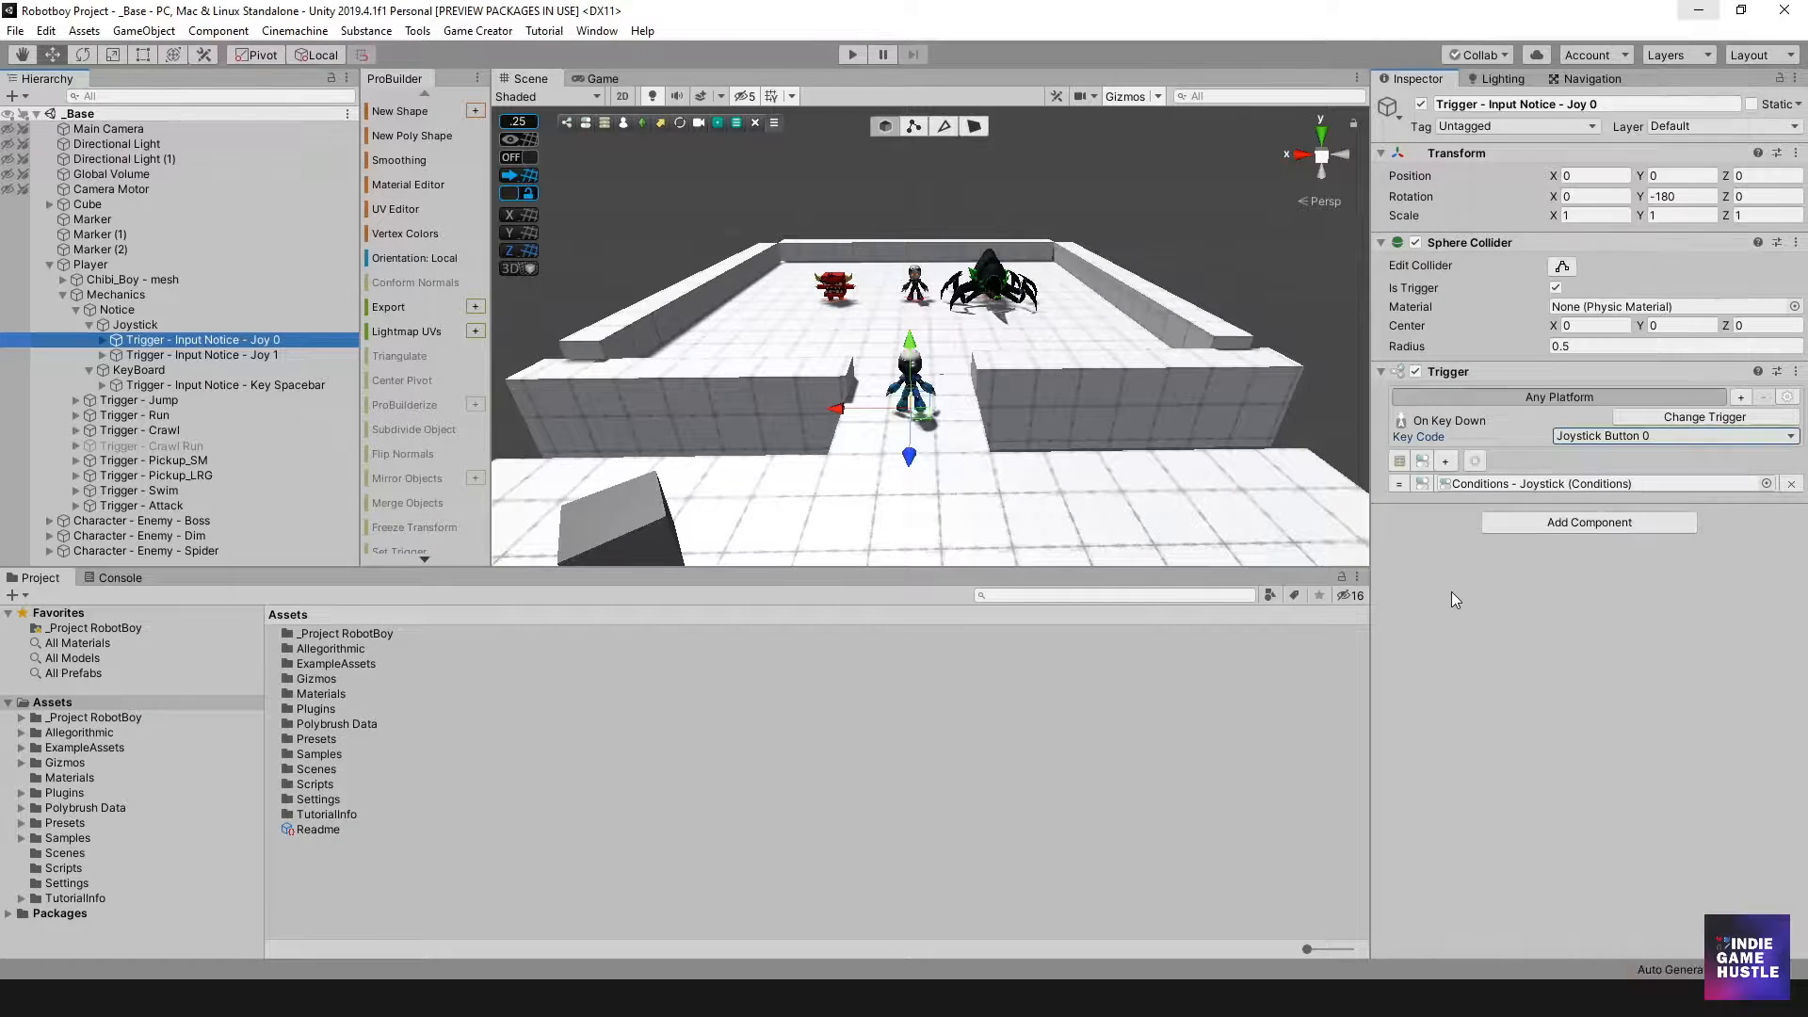
# Set Trigger - Input Notice - Joy 0 to fire On Key Down with Joystick Button 0 as its key code.
pyautogui.click(1657, 417)
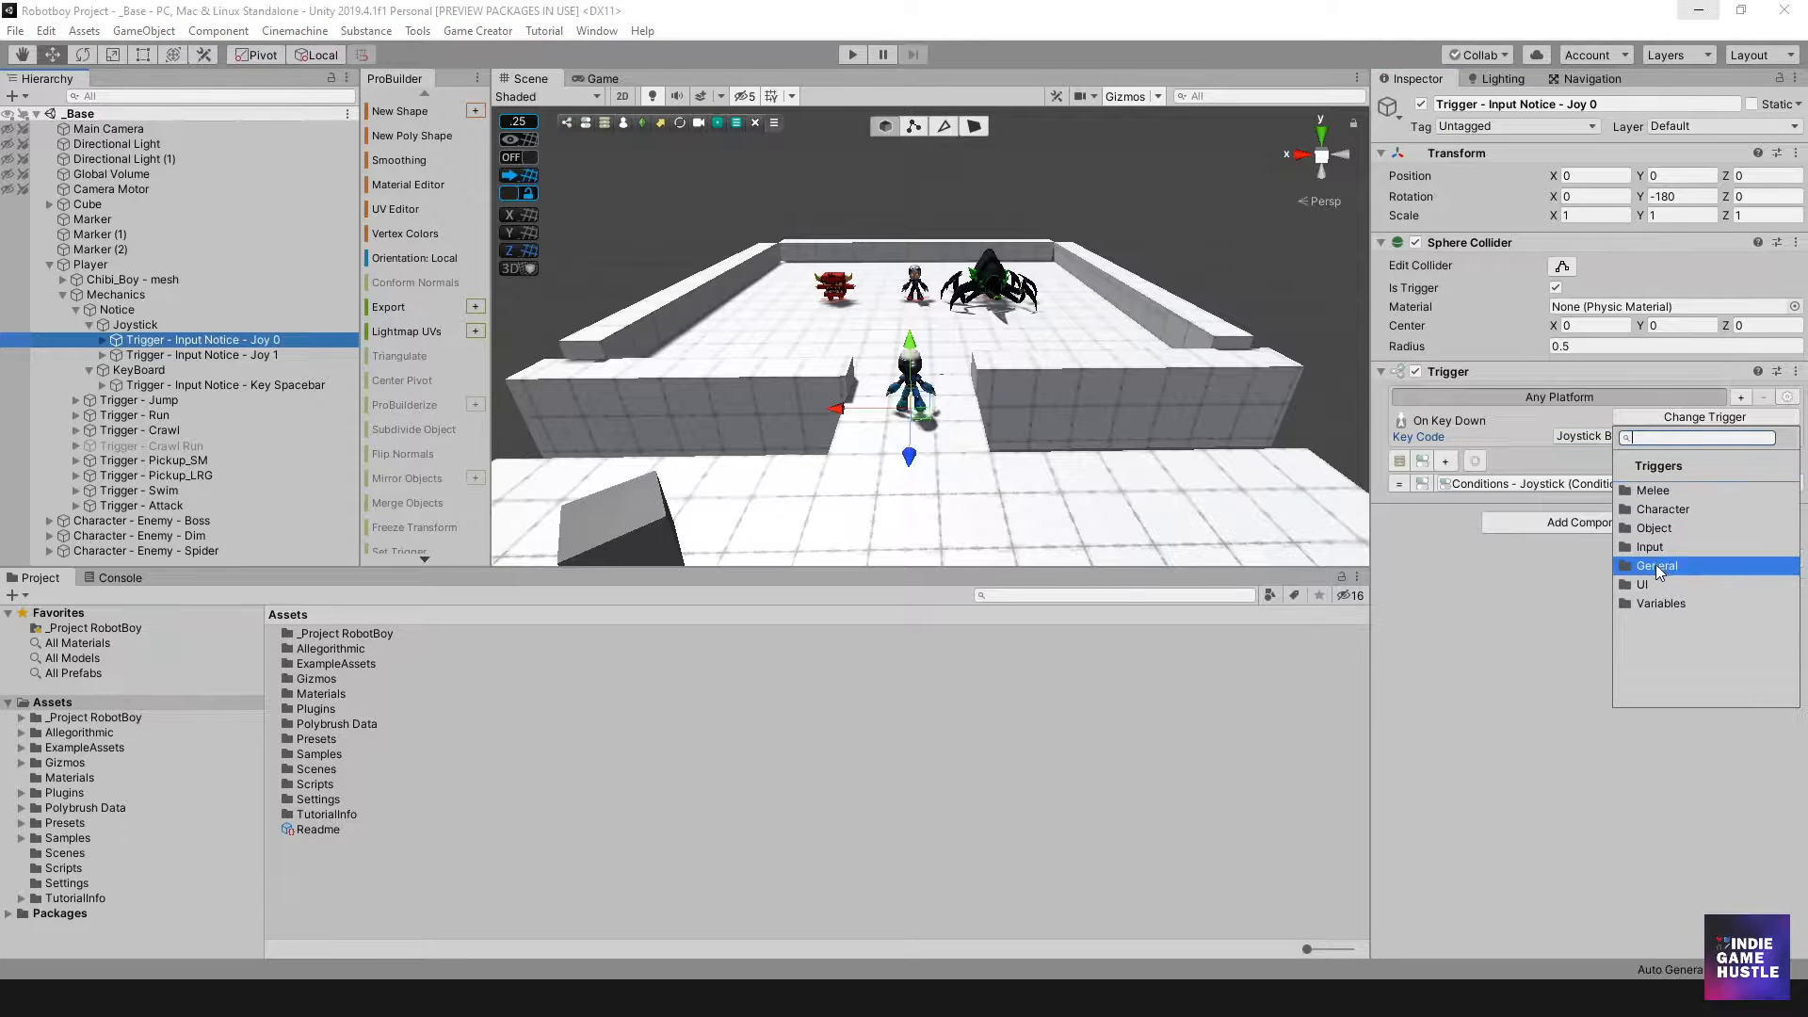
pyautogui.click(1657, 551)
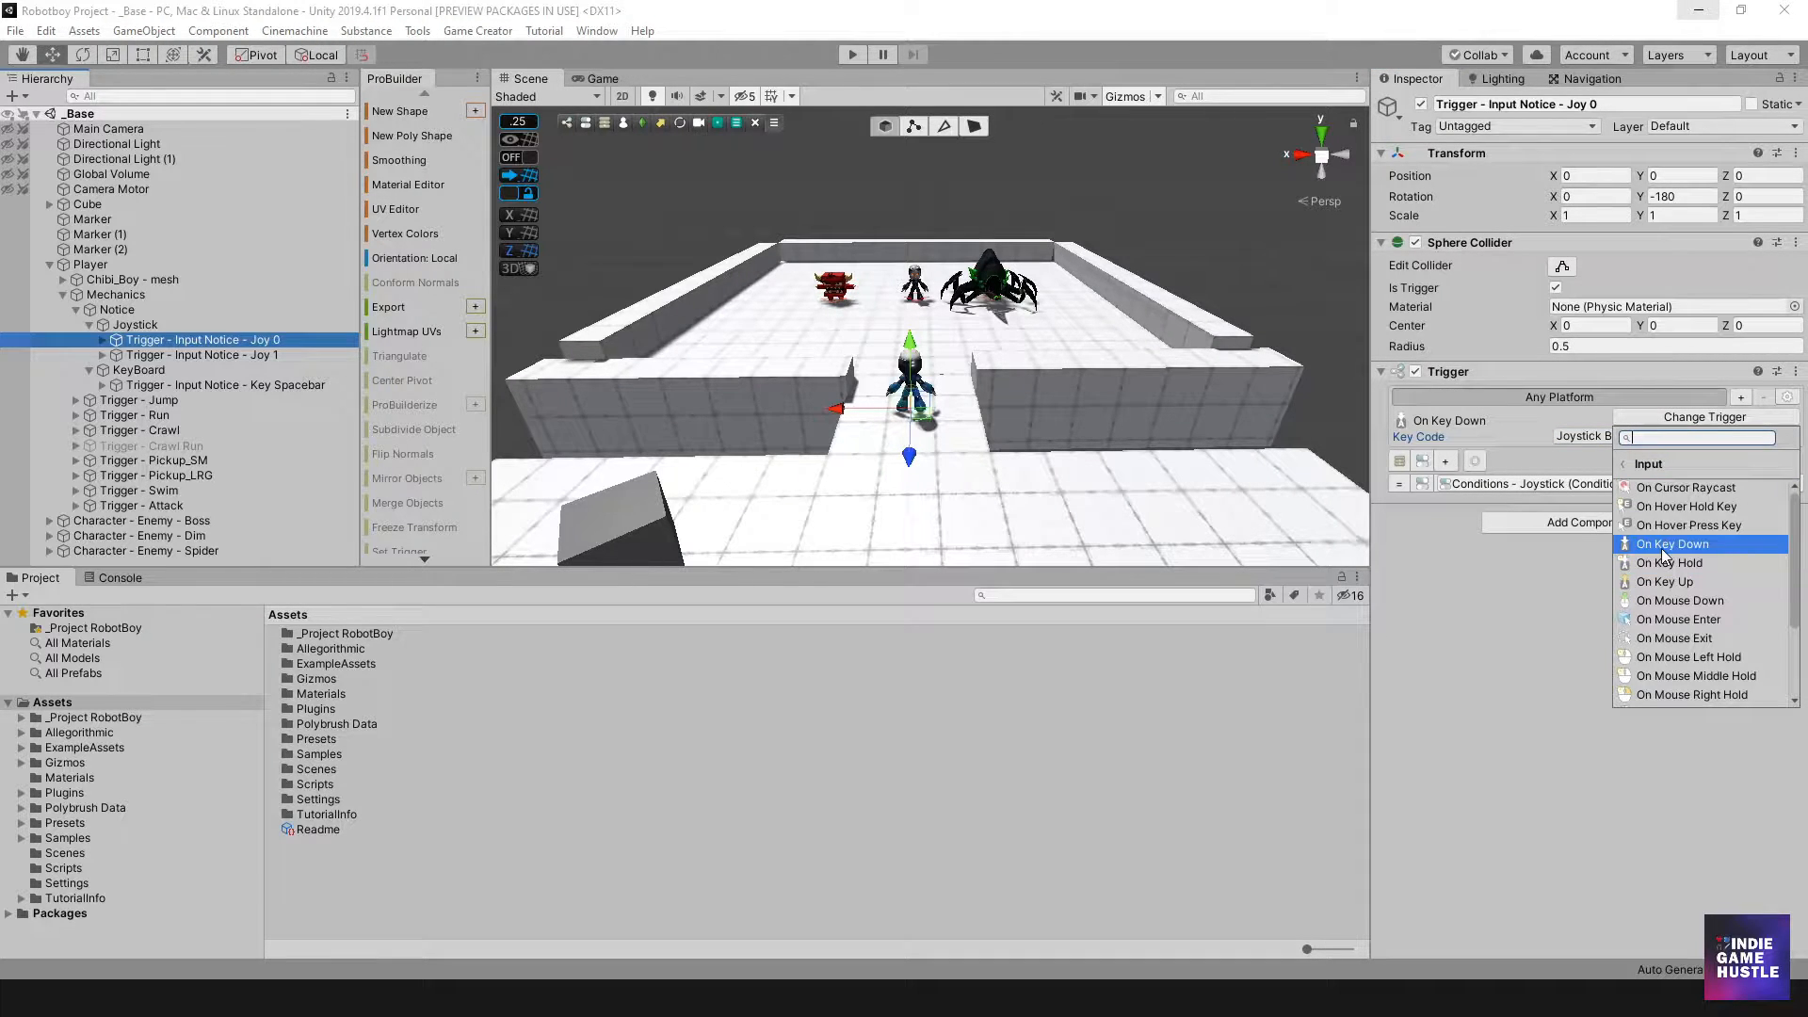
pyautogui.click(1661, 548)
pyautogui.click(1599, 437)
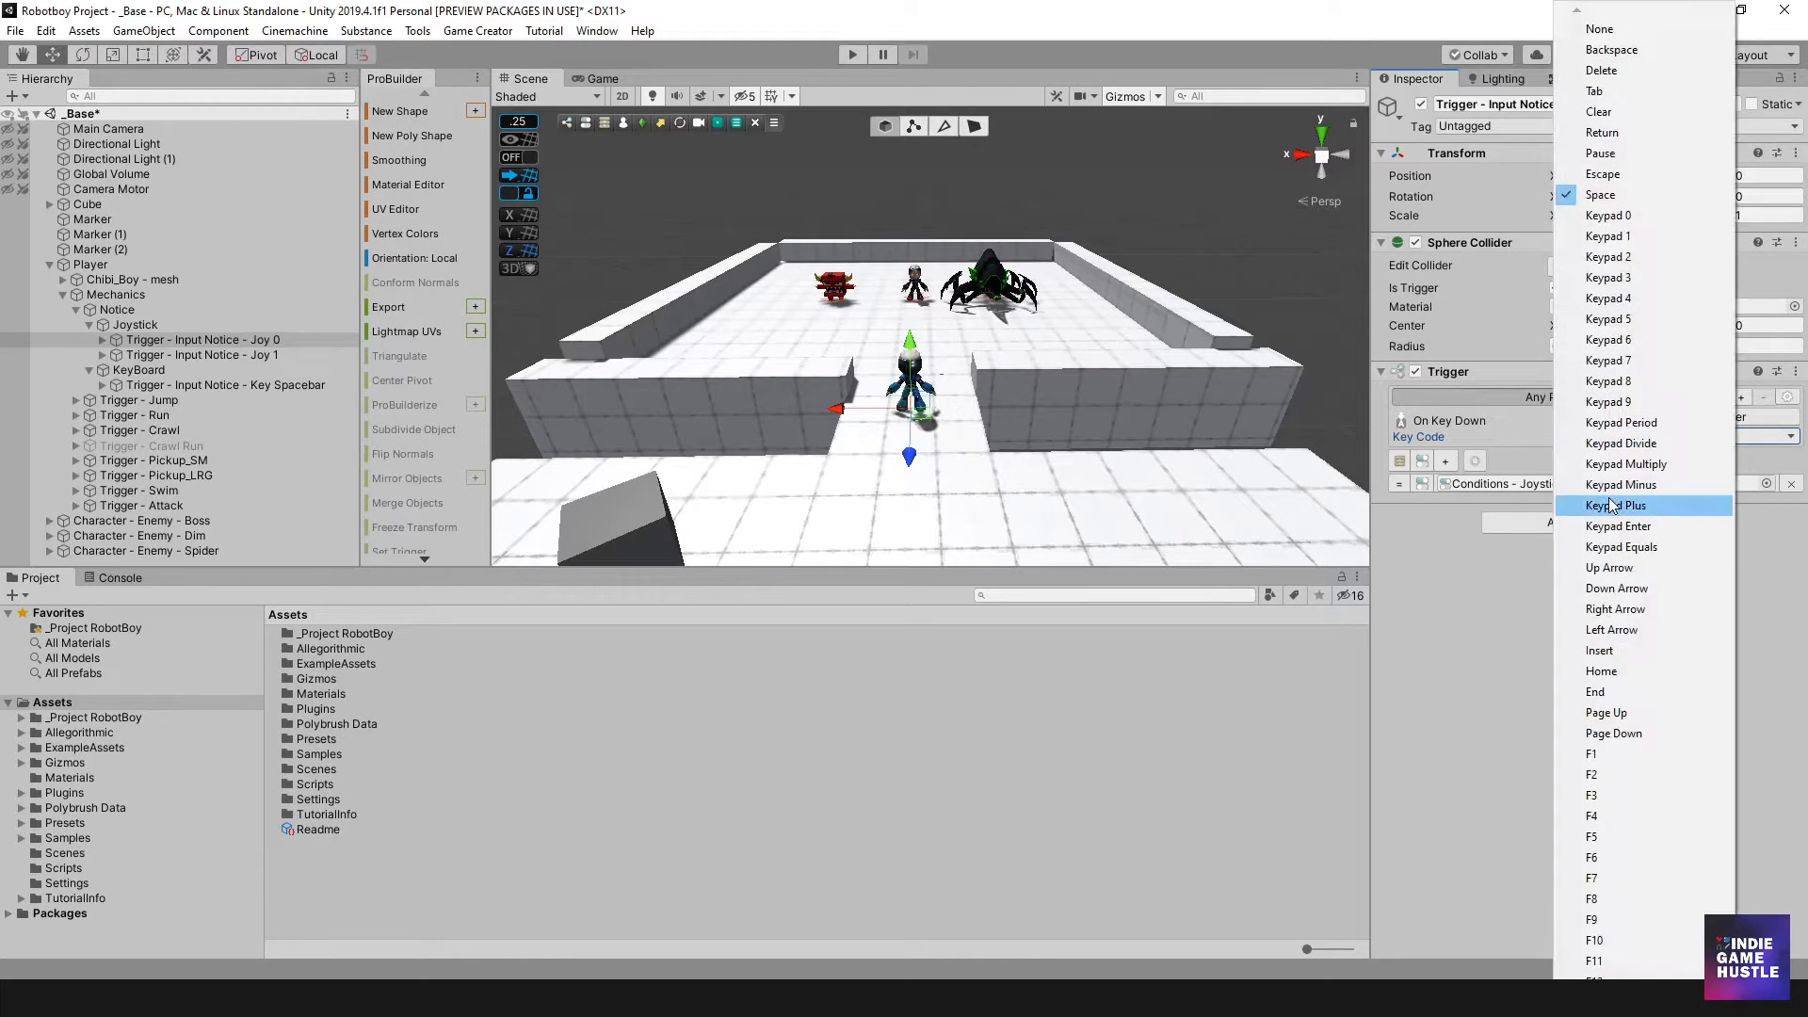
pyautogui.scroll(-10, 1611, 506)
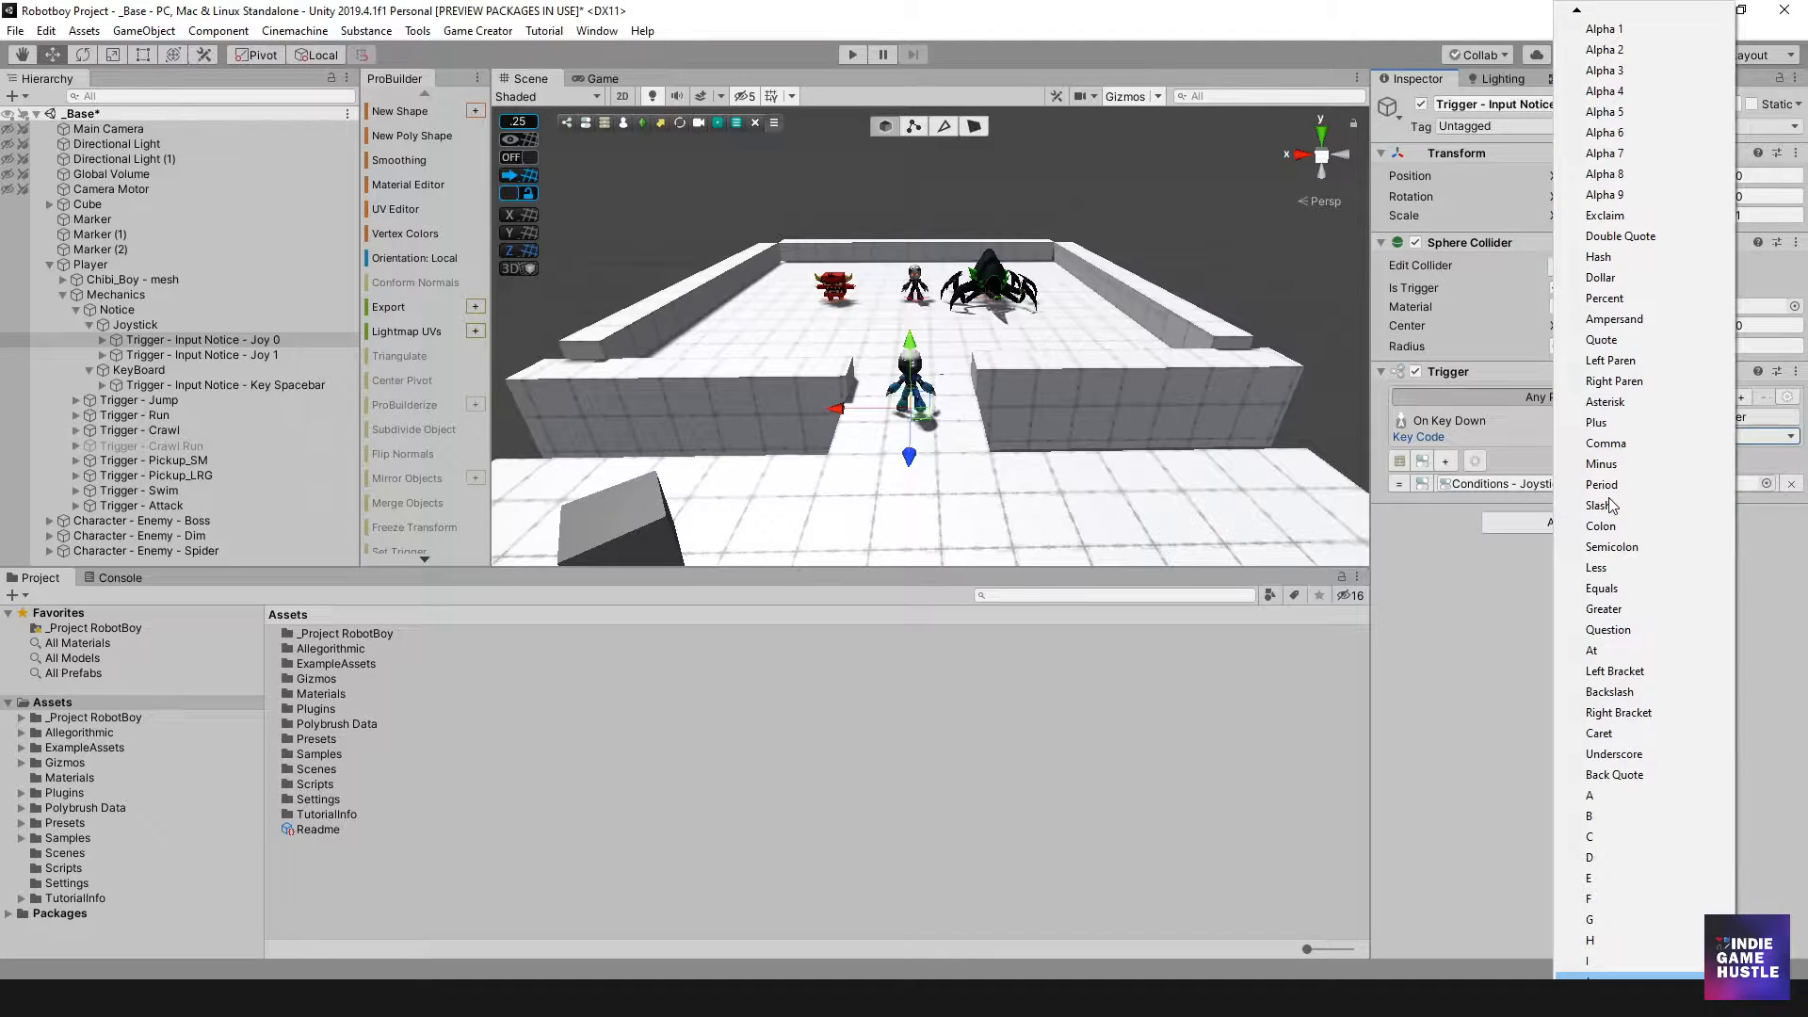
pyautogui.scroll(-10, 1610, 506)
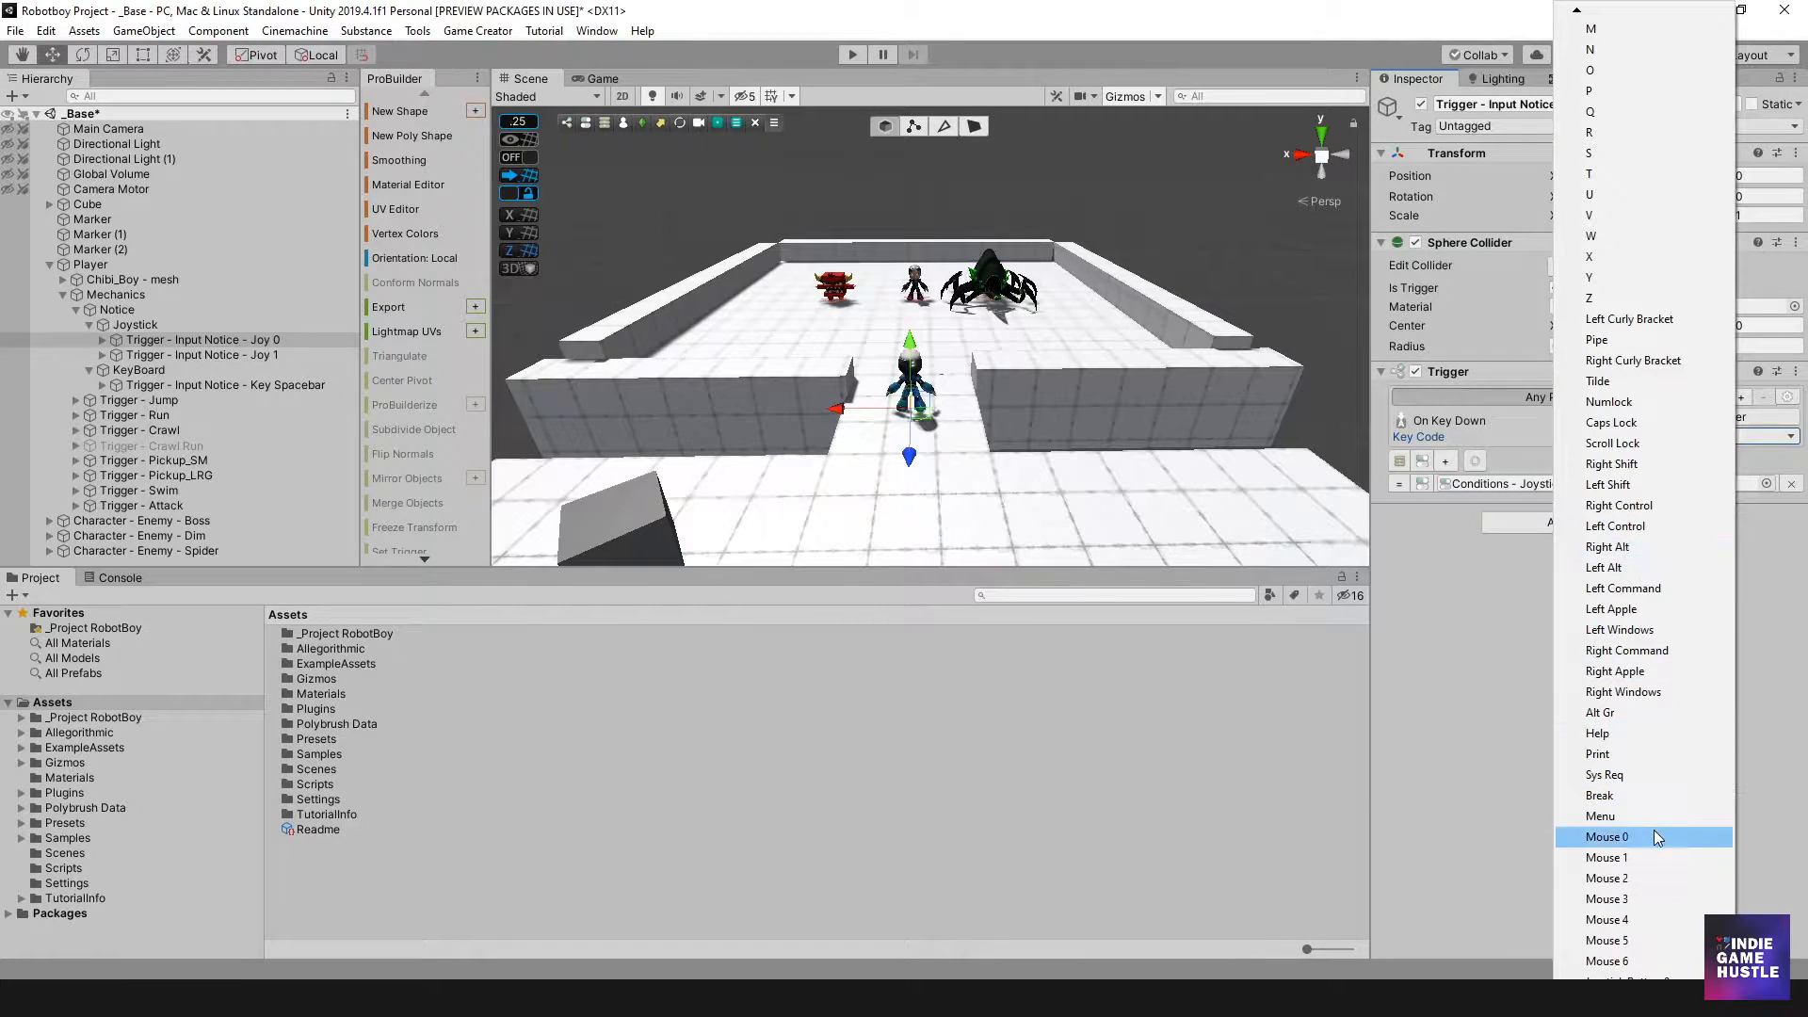
pyautogui.scroll(-1, 1633, 517)
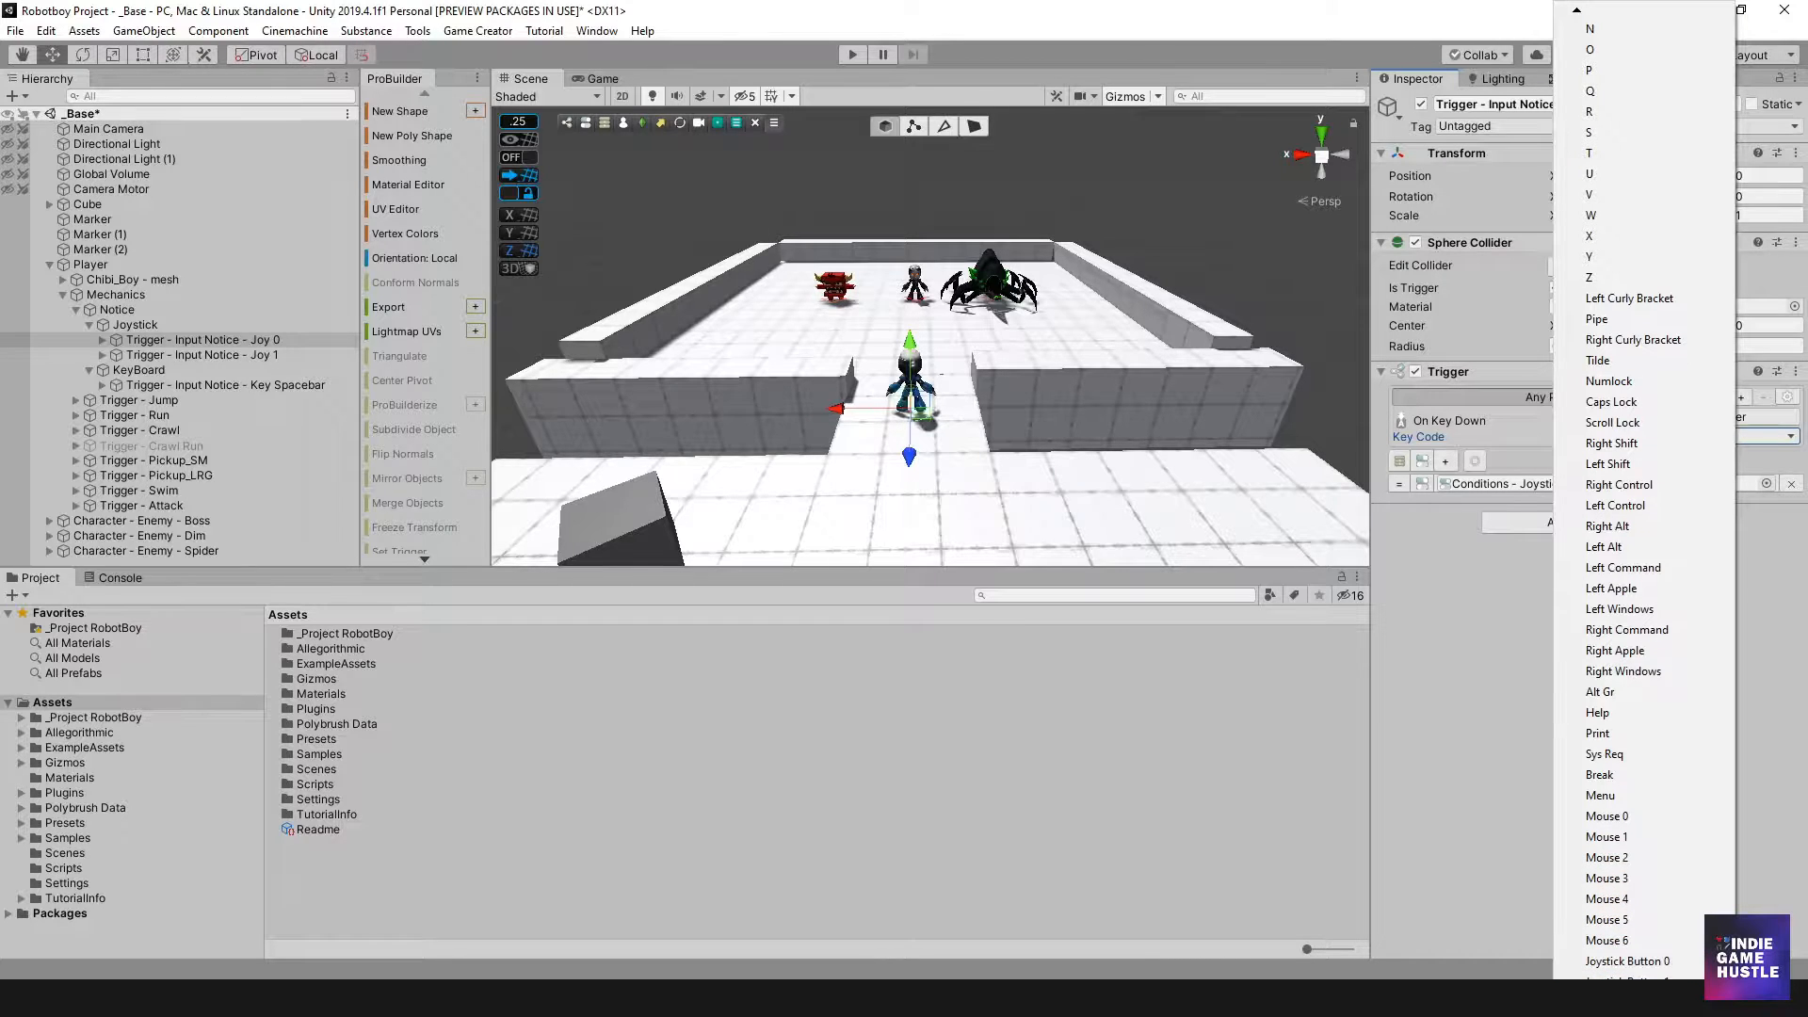
pyautogui.scroll(-3, 1619, 817)
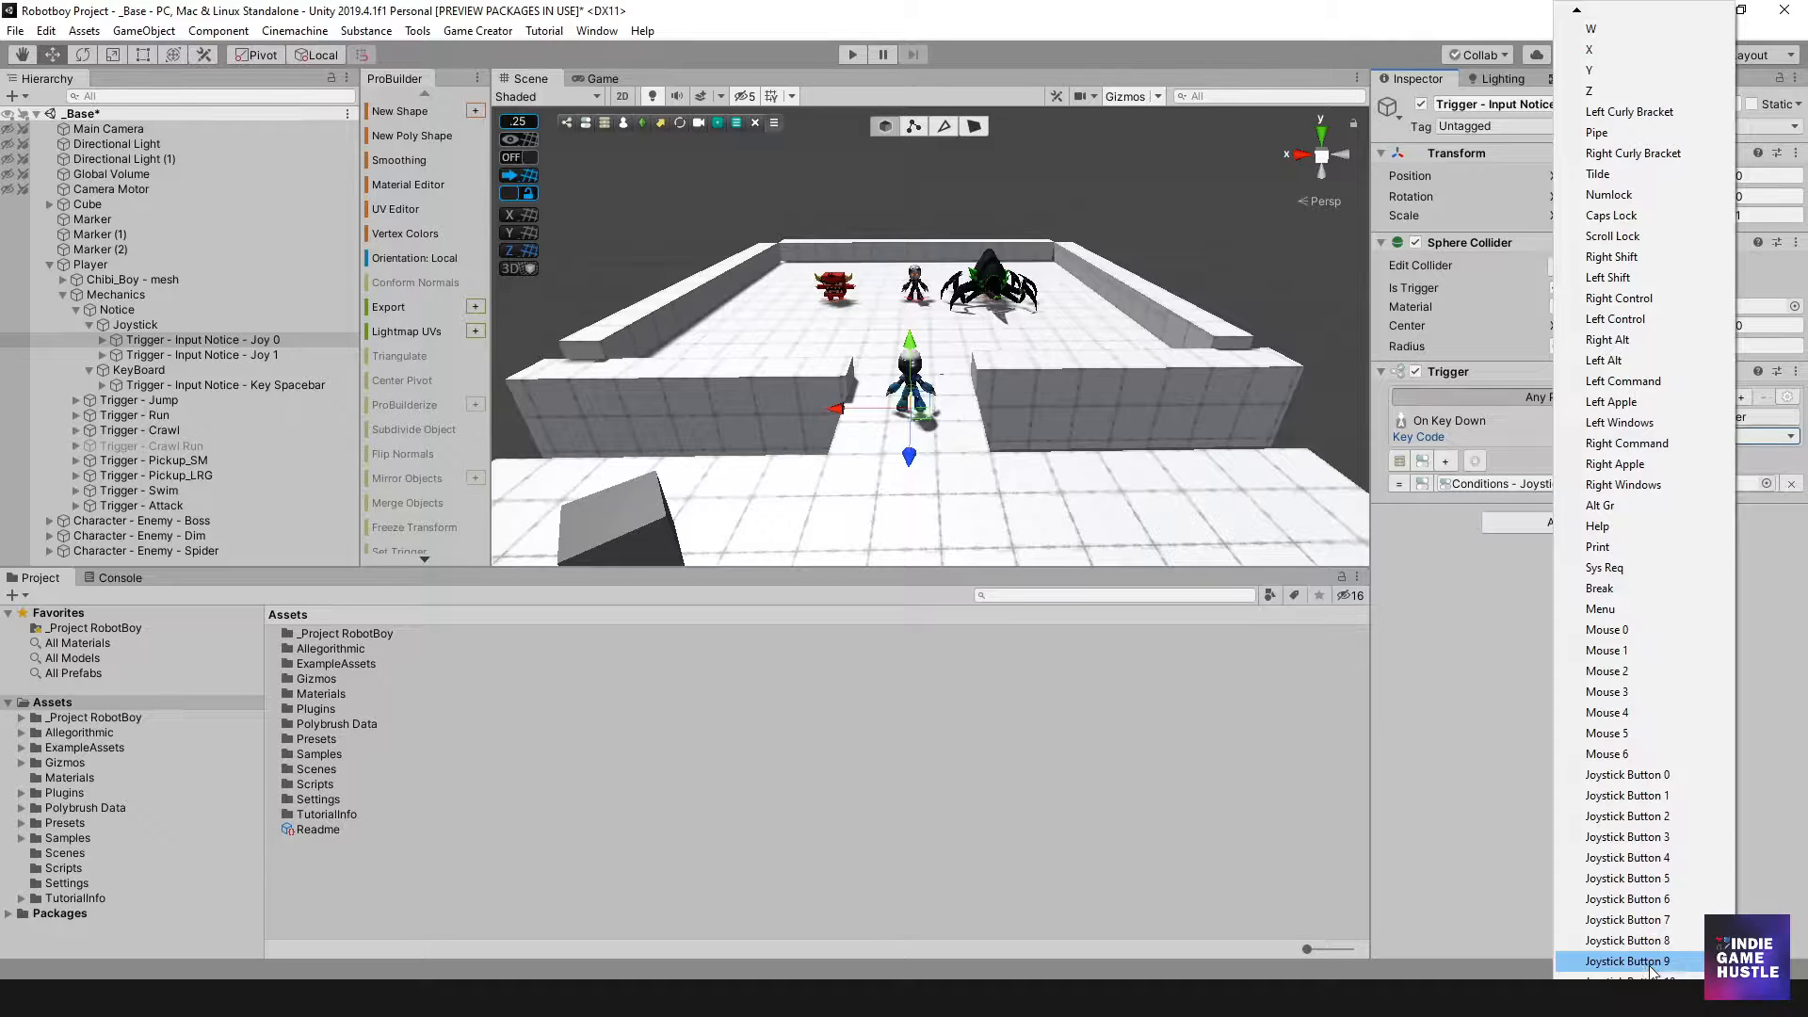
pyautogui.click(1637, 775)
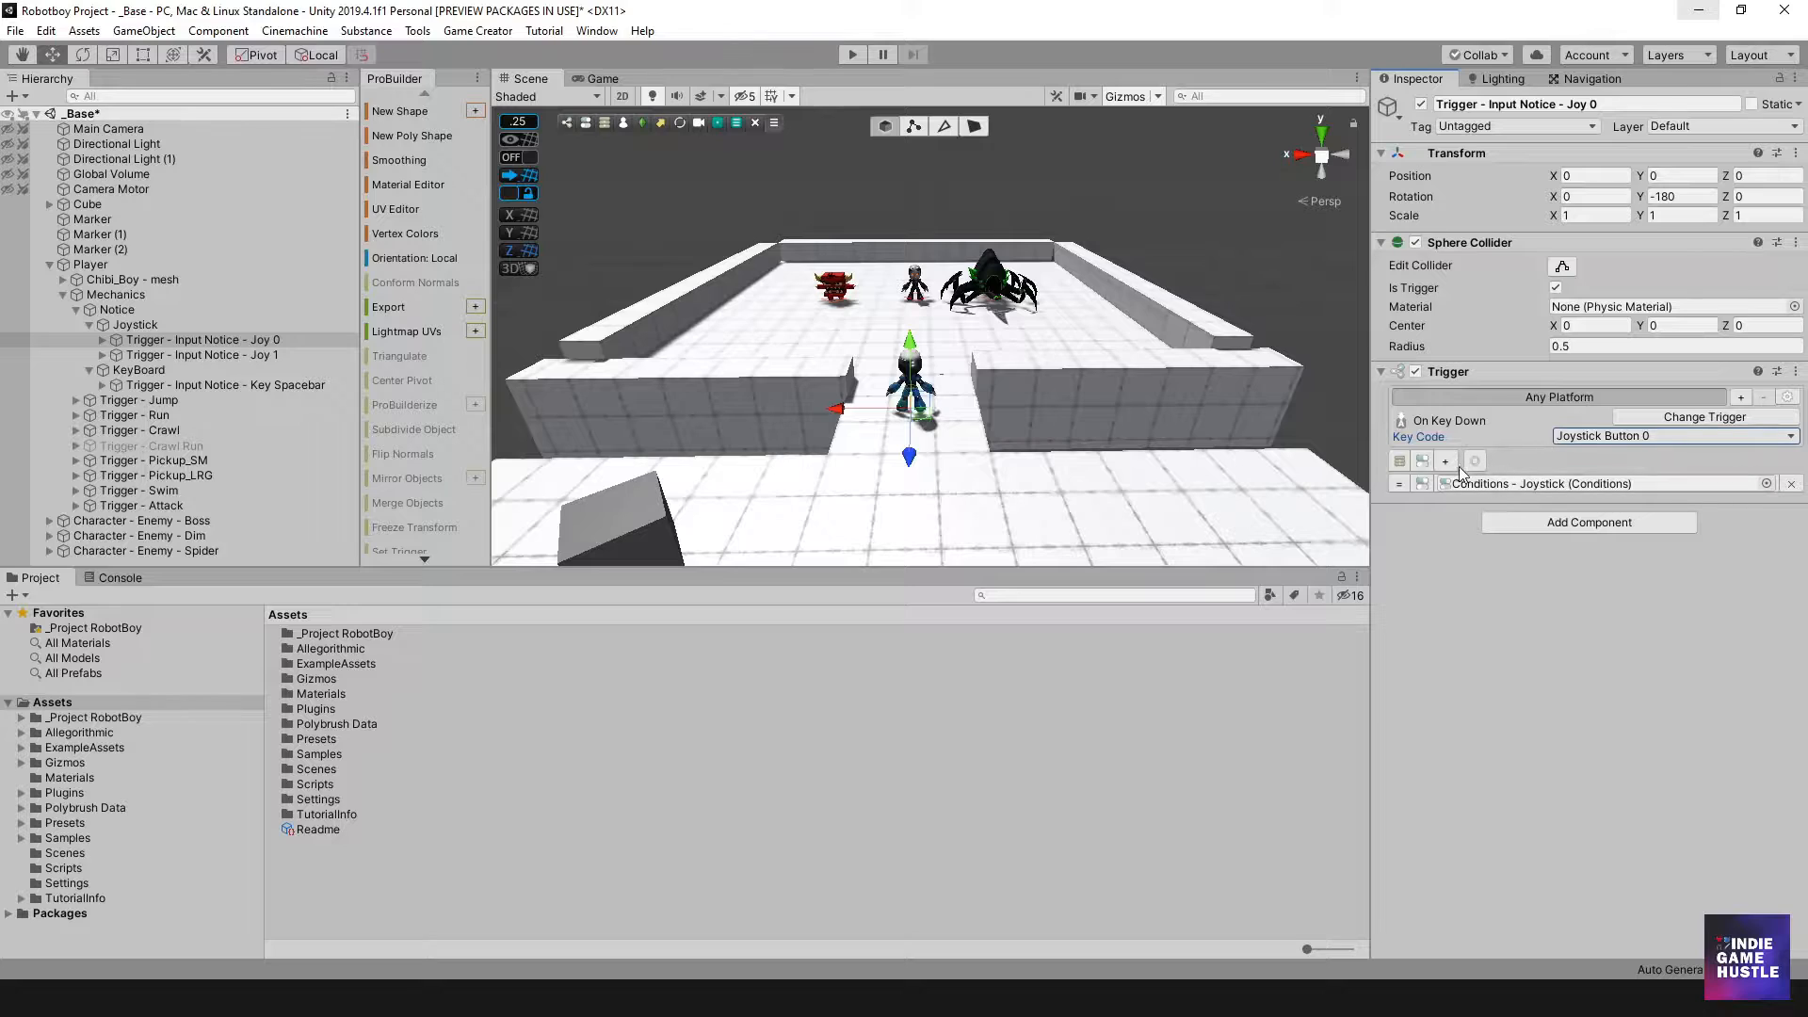
# Inspect the first clause of Conditions - Joystick under the Joy 0 trigger: key condition, joystickActive comparison and bool assignment.
pyautogui.click(102, 341)
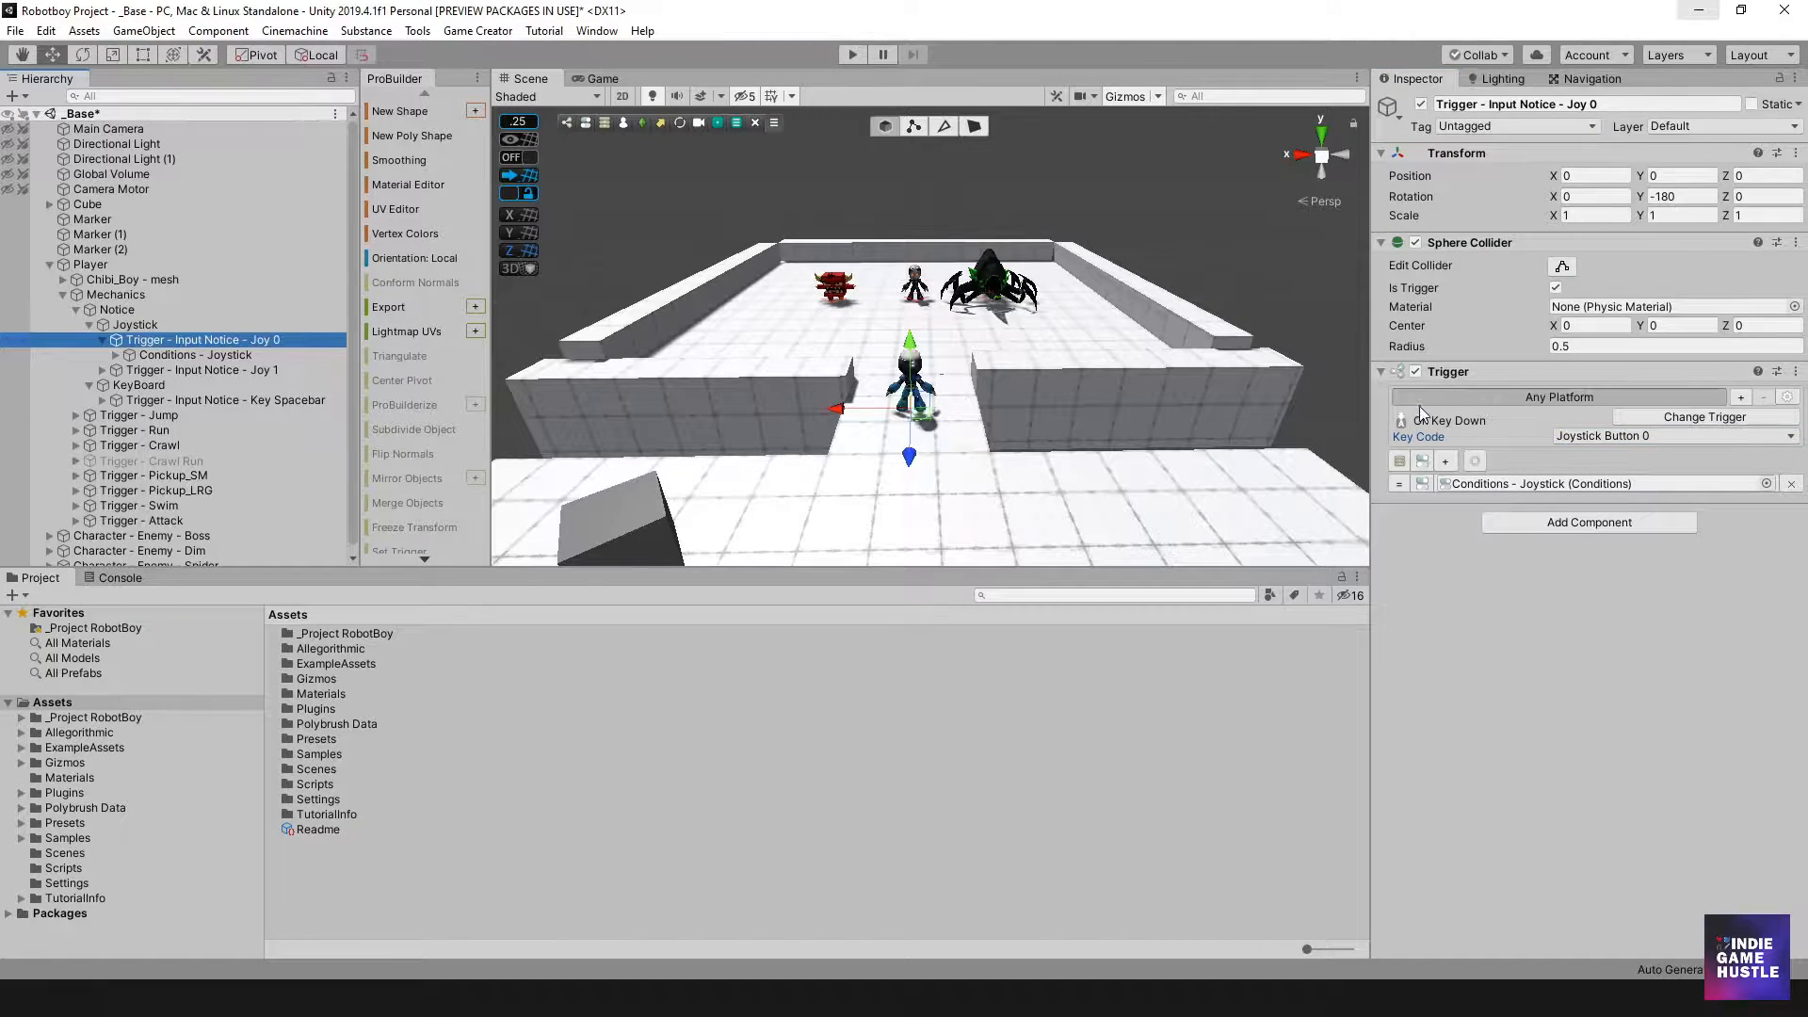
pyautogui.click(203, 356)
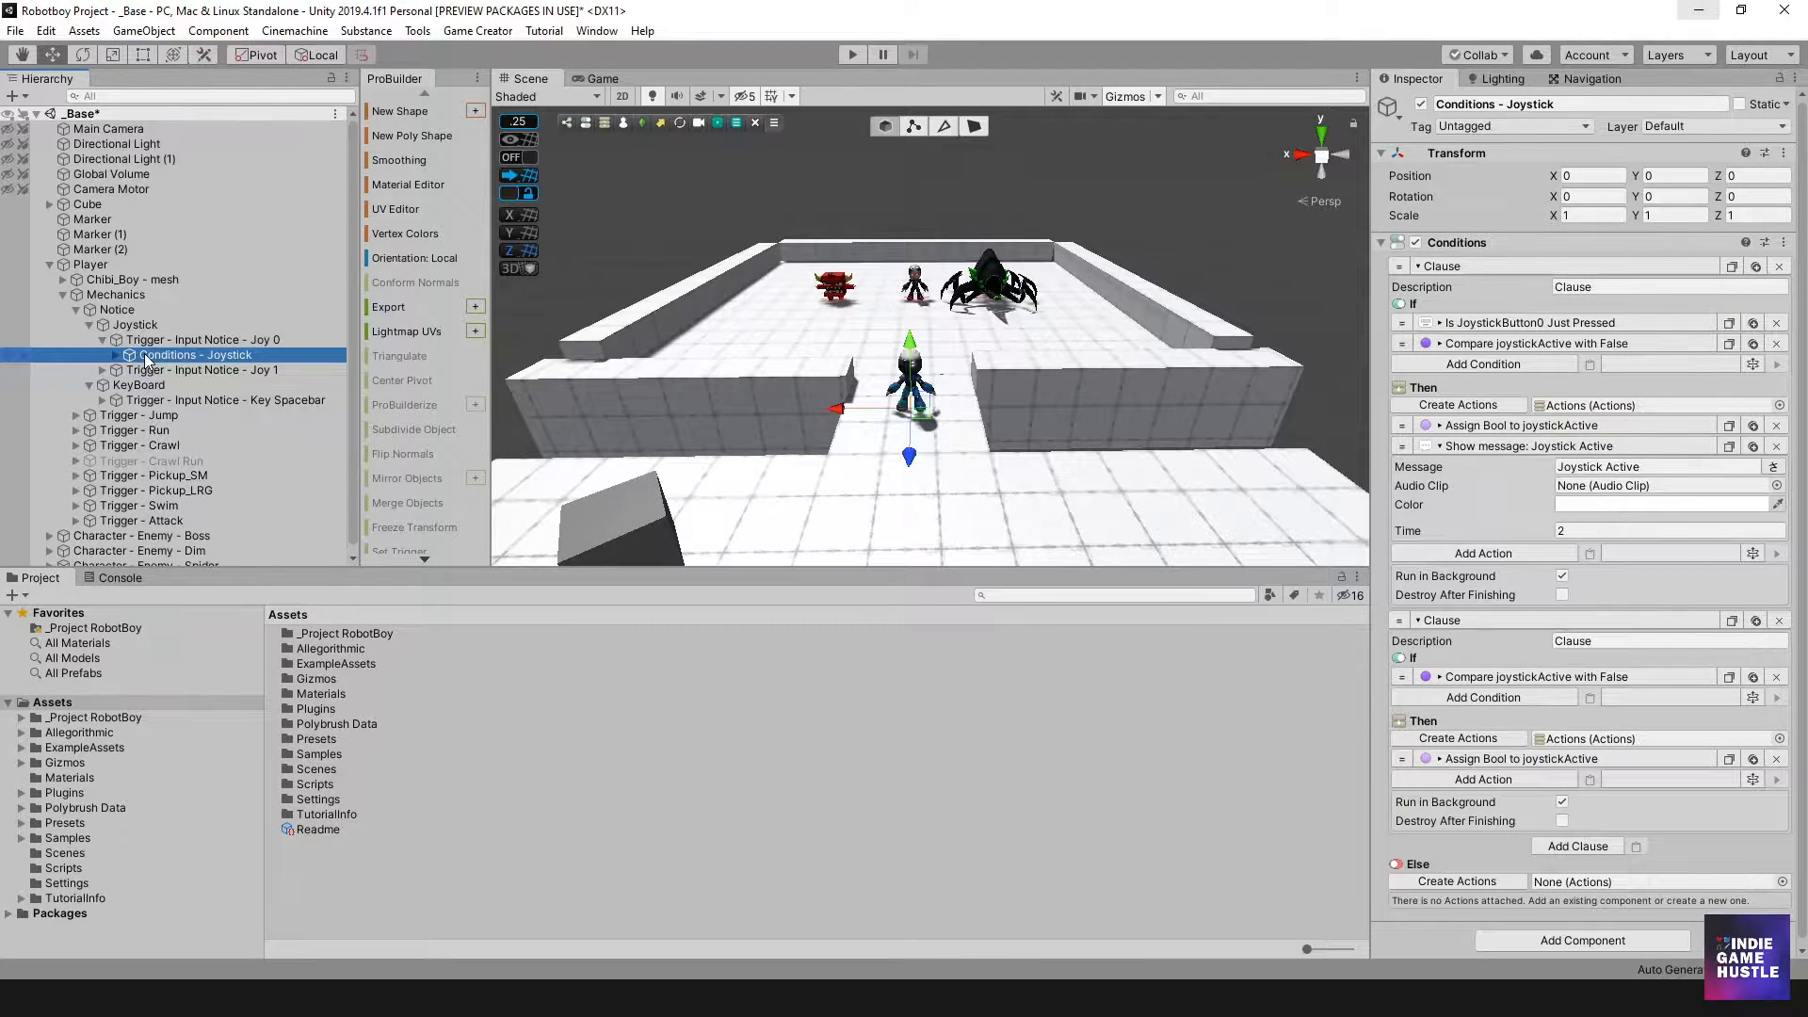
pyautogui.click(1461, 325)
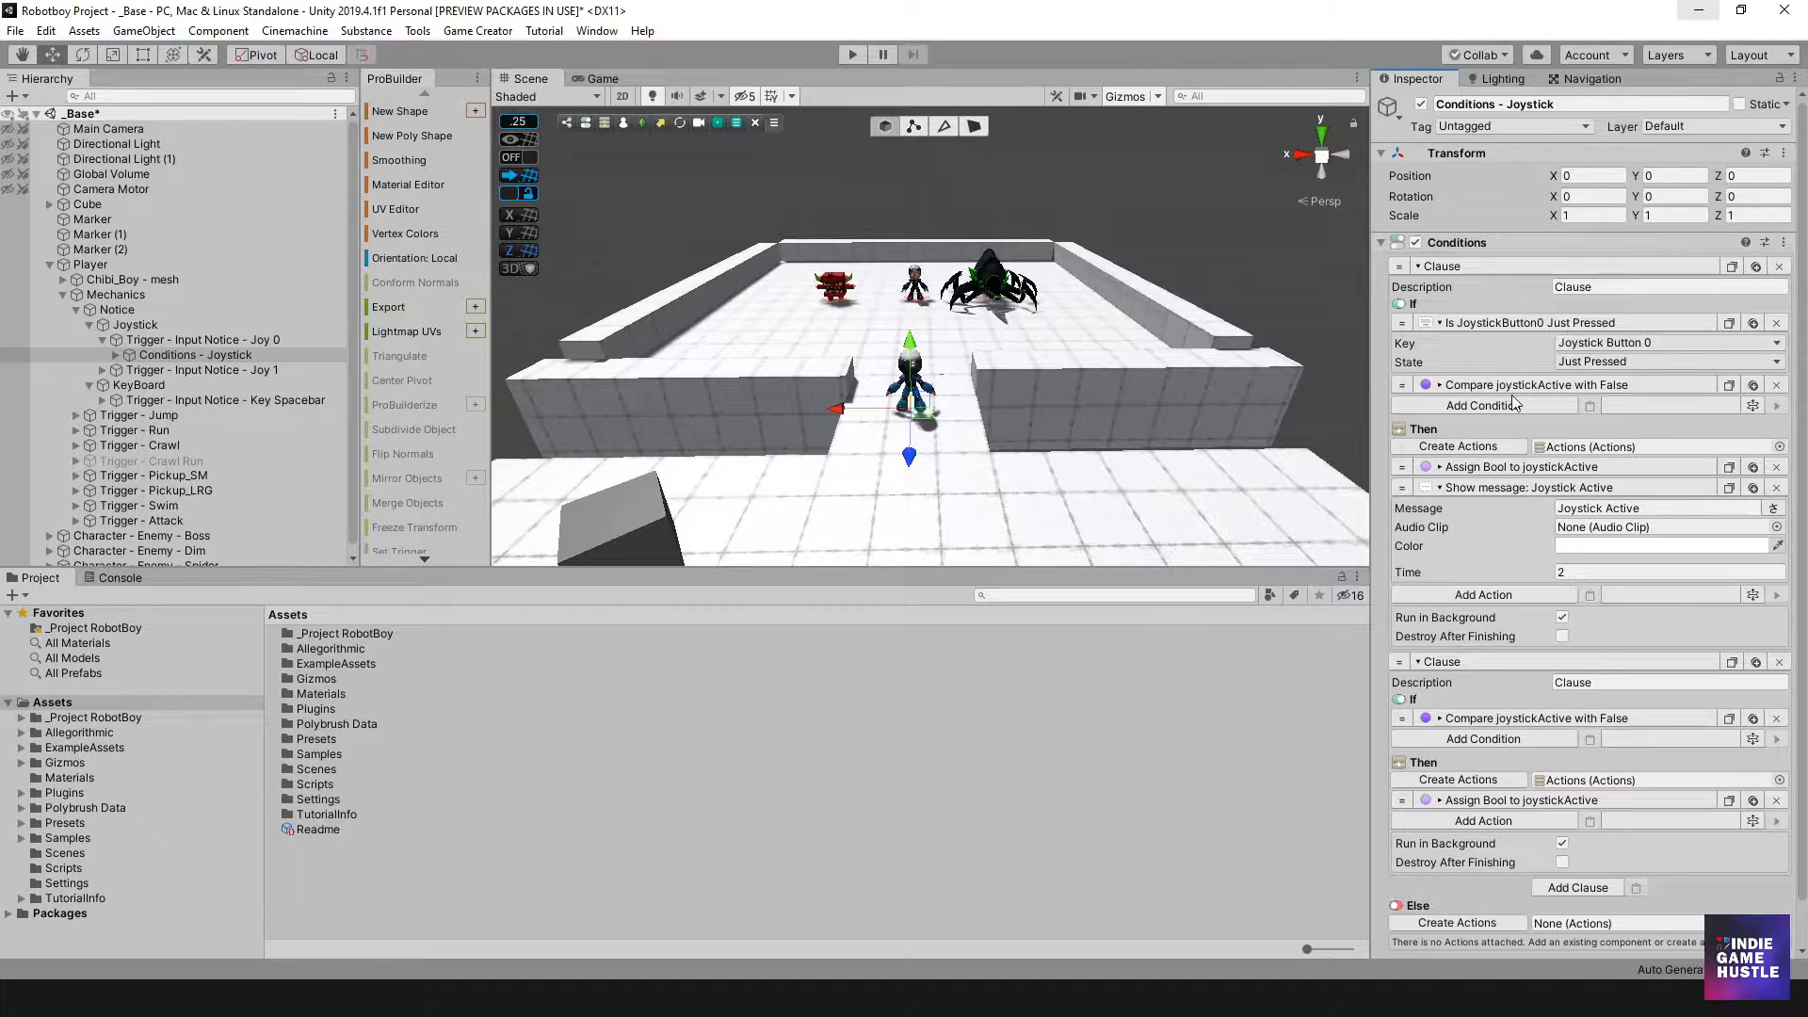
pyautogui.click(1499, 386)
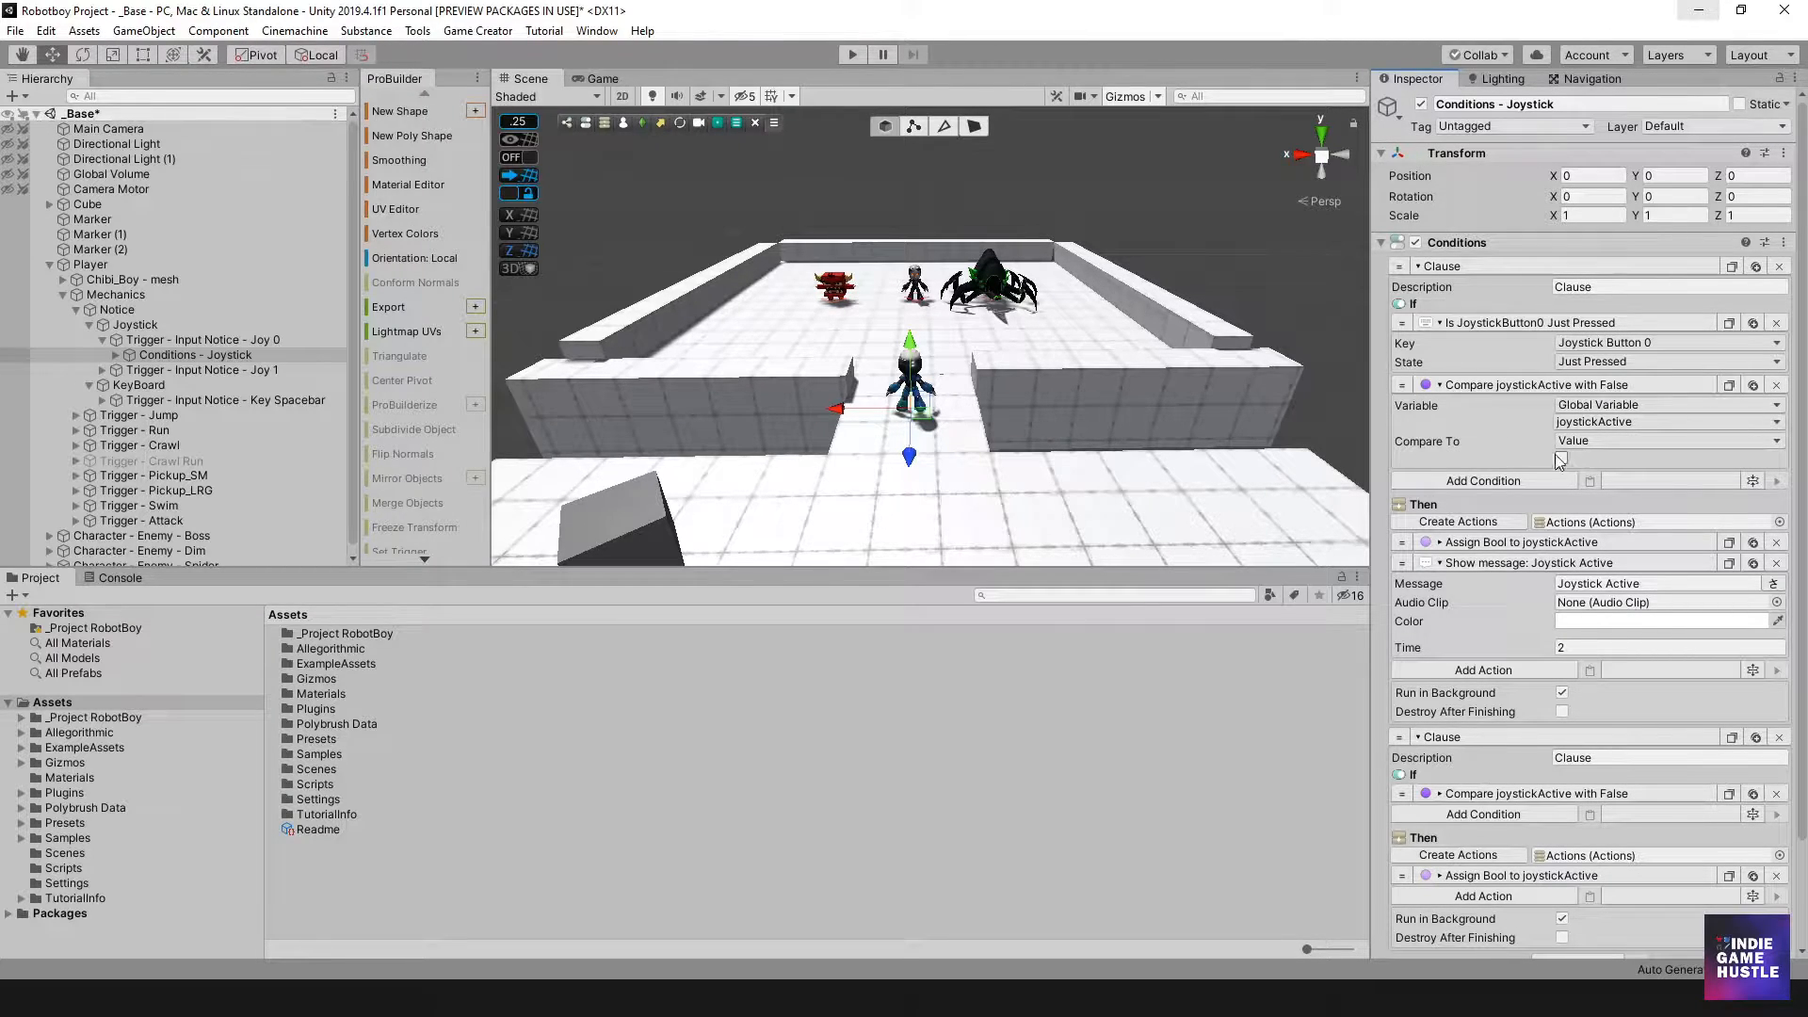
pyautogui.click(1482, 544)
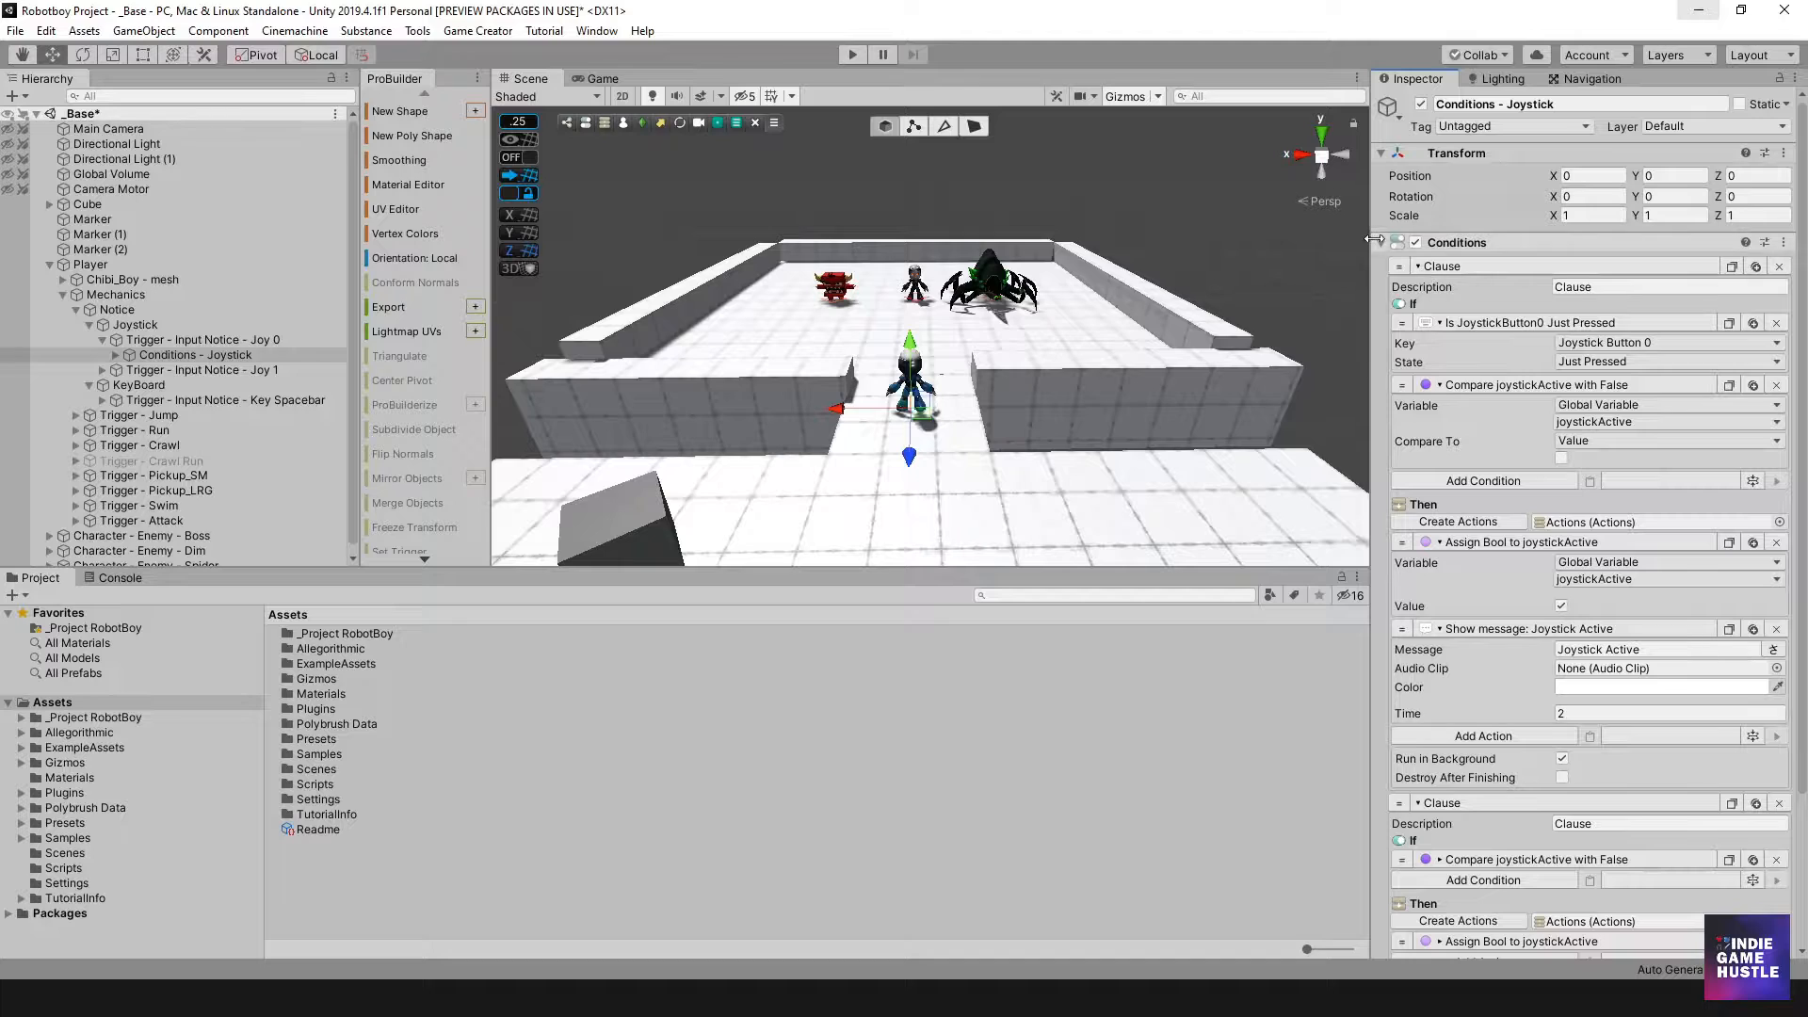
pyautogui.click(104, 339)
# Compare the Joystick and KeyBoard groups under Notice and inspect the settings of Trigger - Input Notice - Key Spacebar.
pyautogui.click(157, 387)
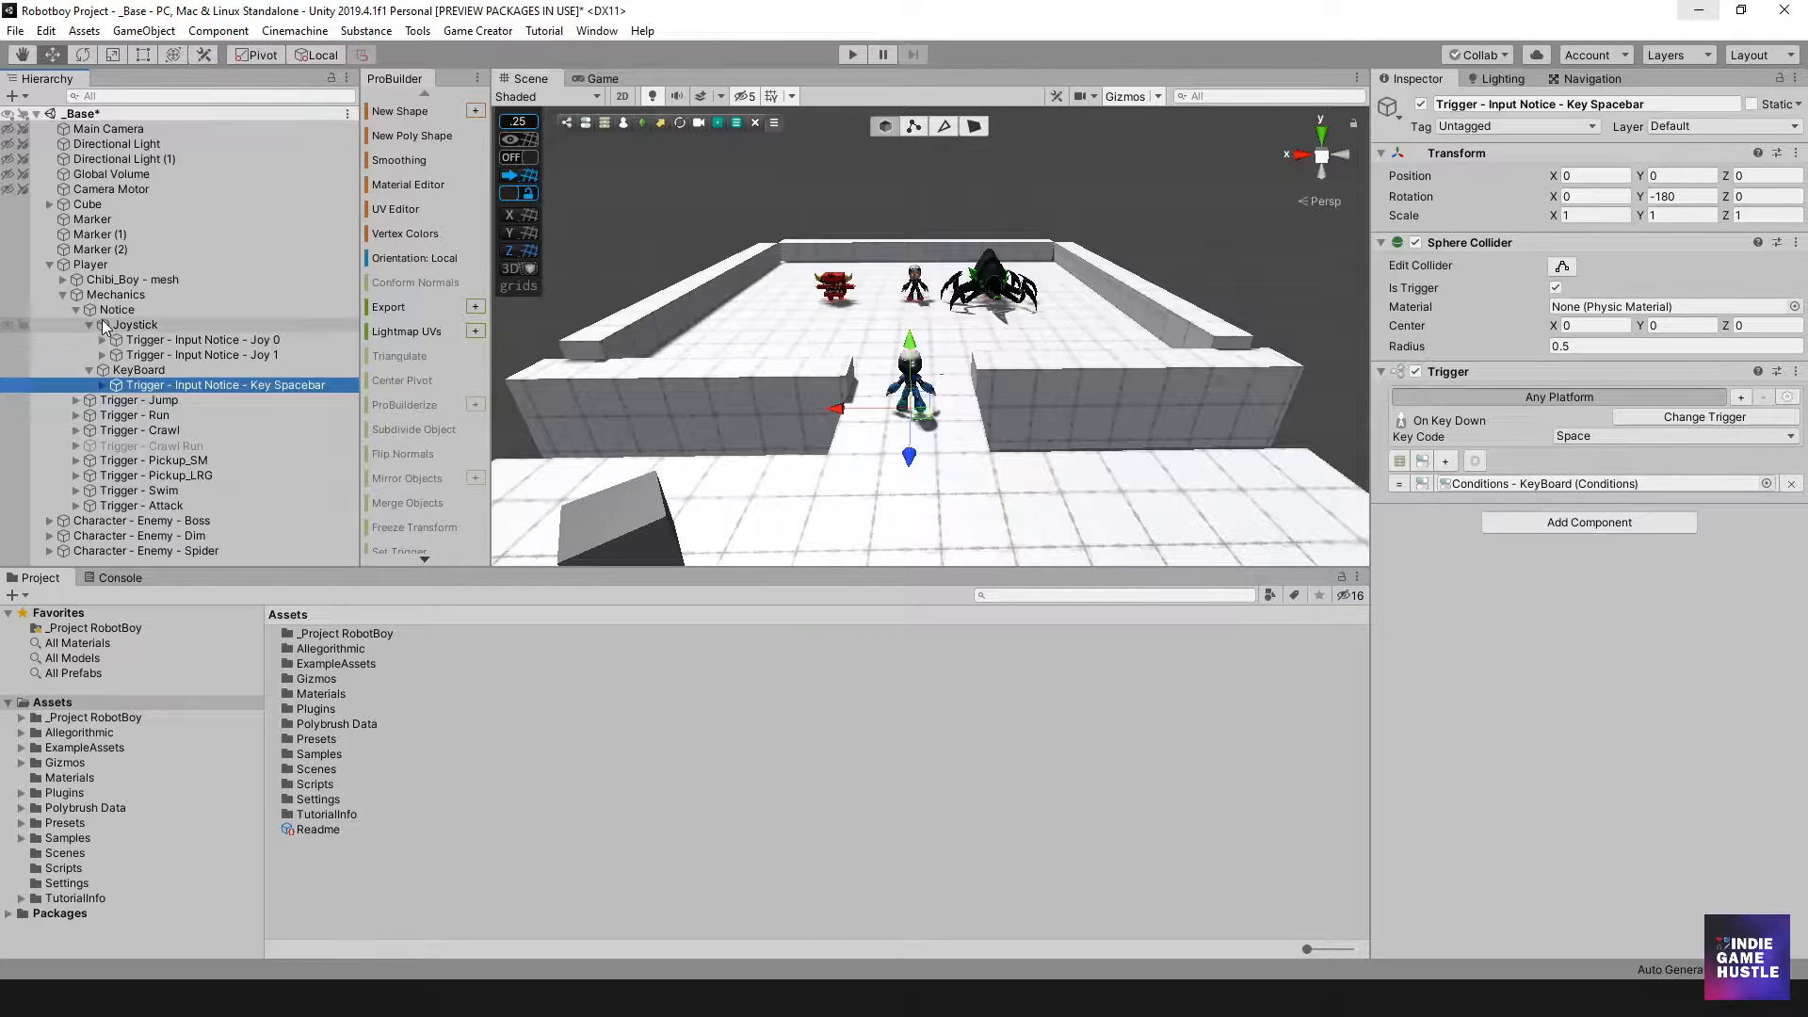
pyautogui.click(135, 372)
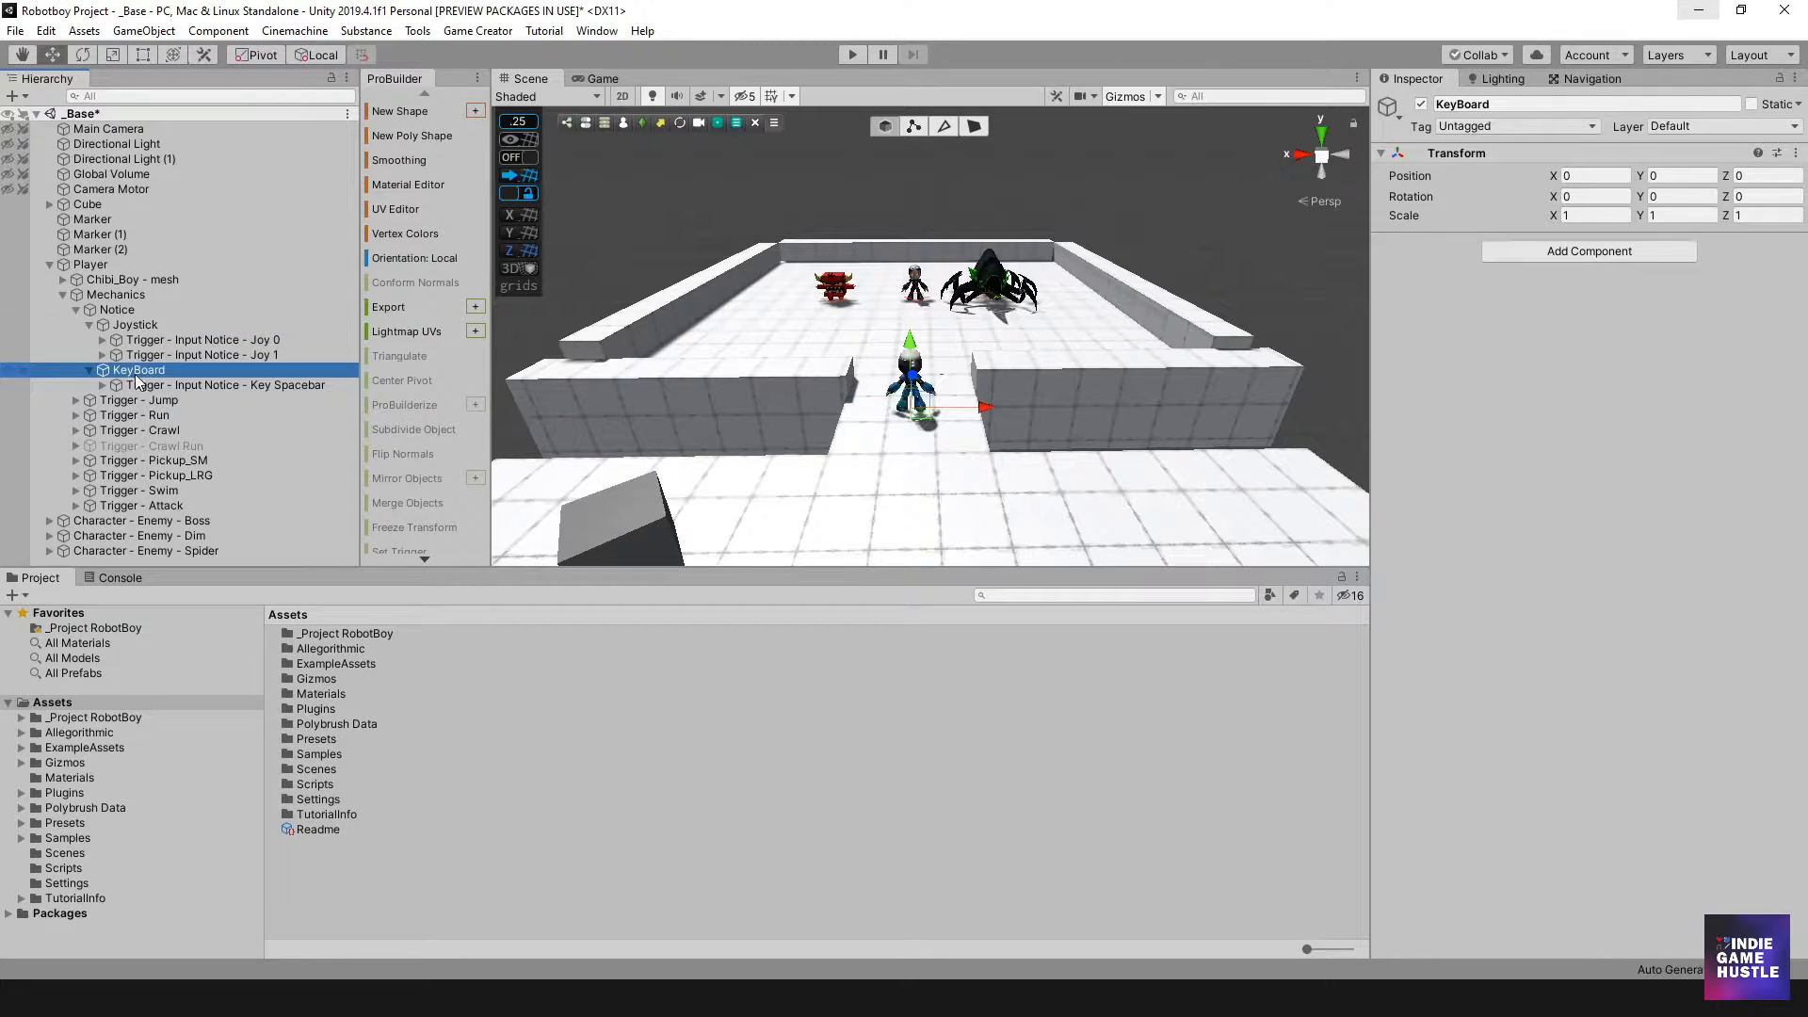
pyautogui.click(134, 325)
pyautogui.click(141, 370)
pyautogui.click(134, 325)
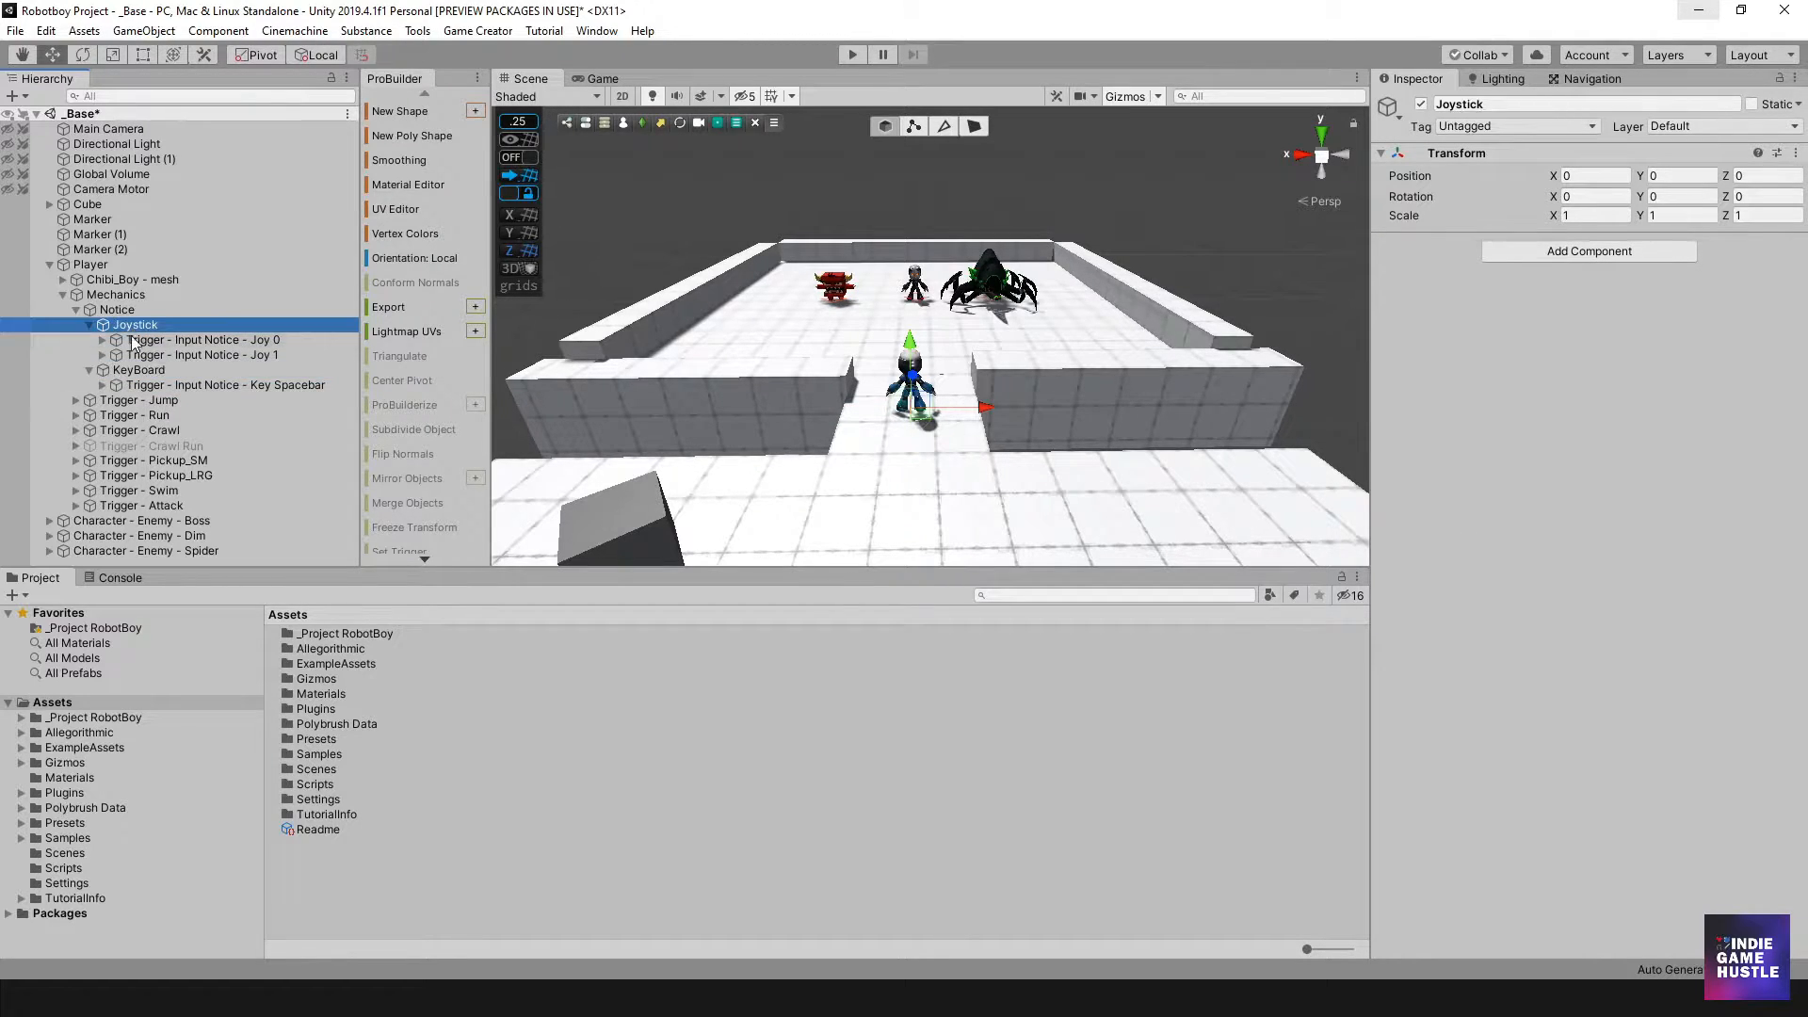
pyautogui.click(143, 371)
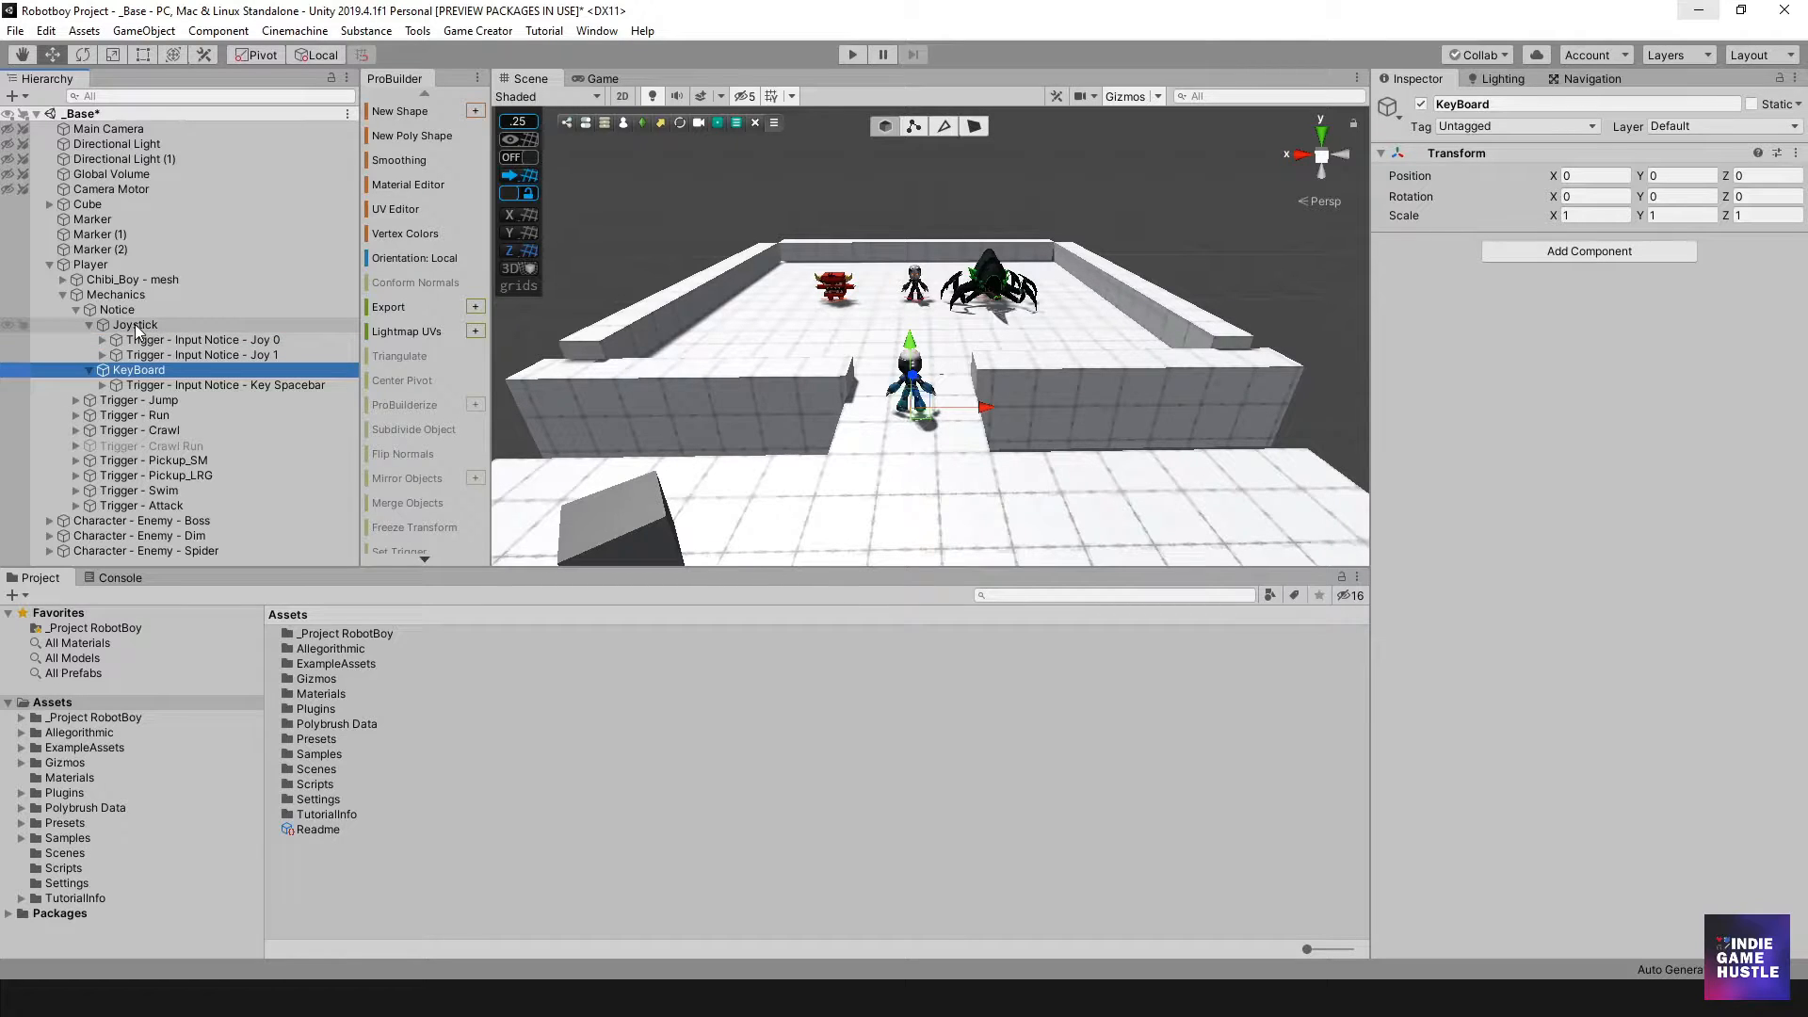
pyautogui.click(133, 325)
pyautogui.click(130, 375)
pyautogui.click(134, 325)
pyautogui.click(130, 375)
pyautogui.click(133, 326)
pyautogui.click(132, 385)
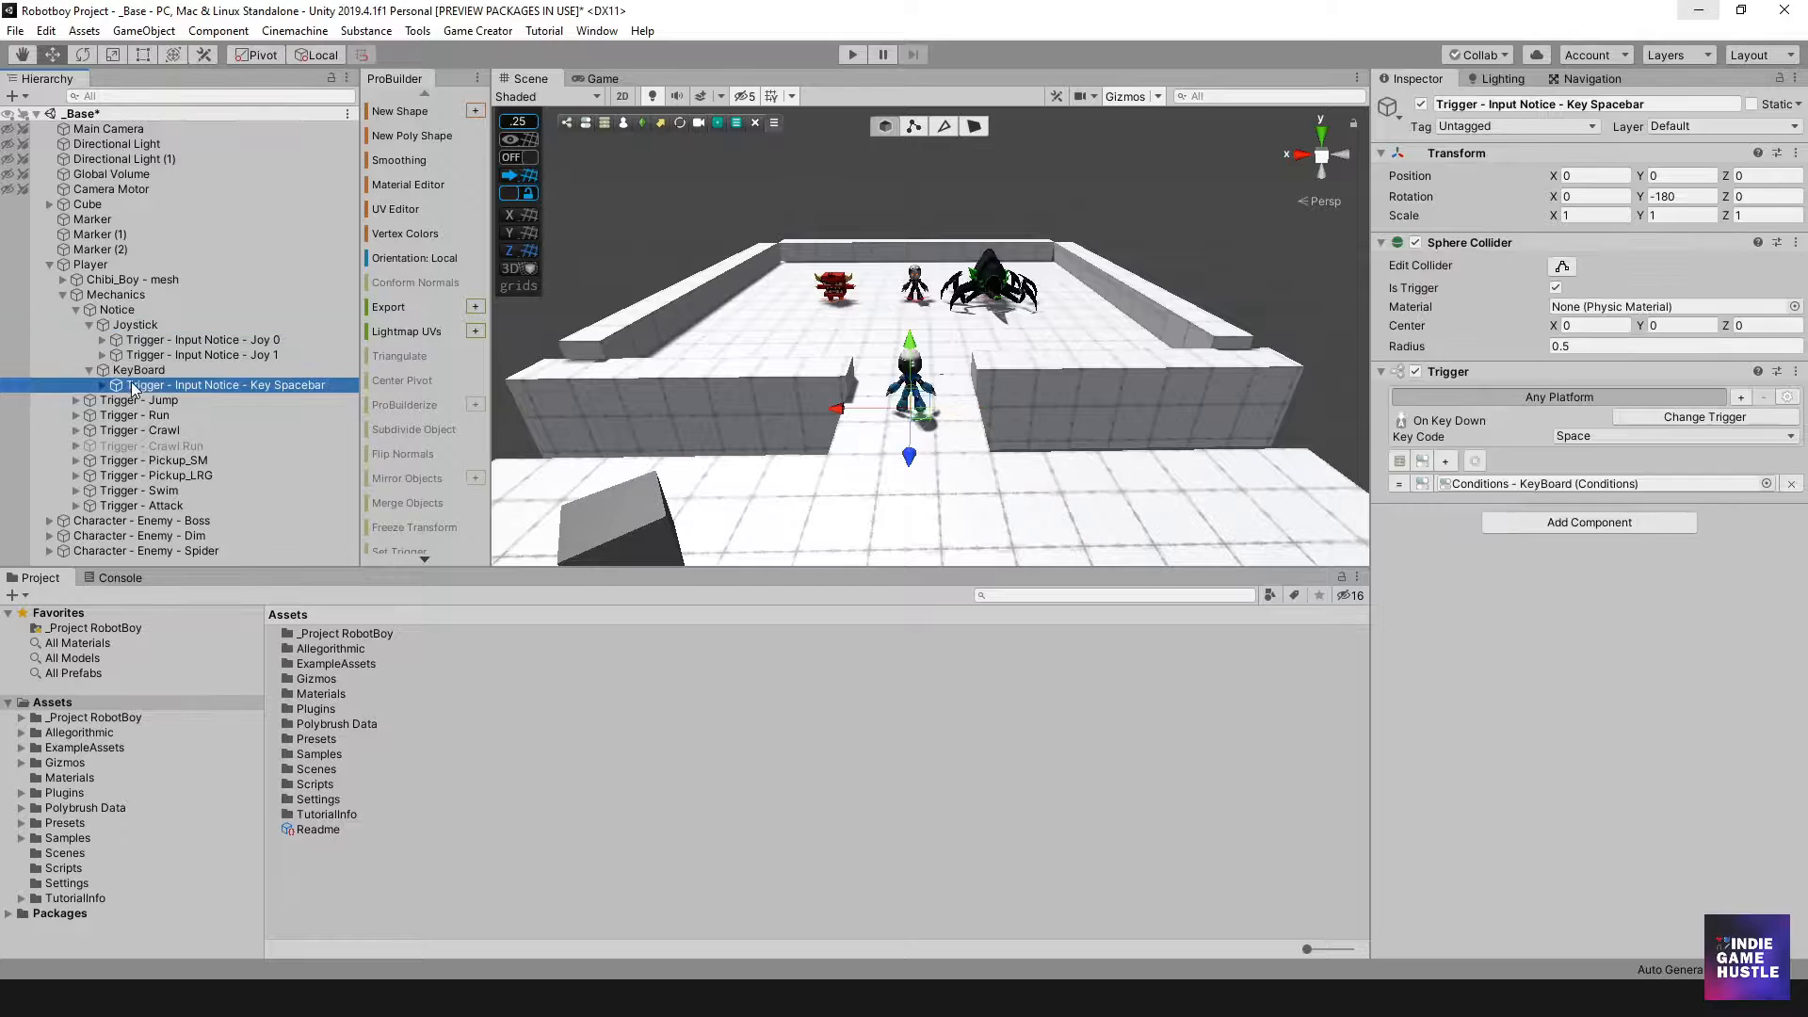
pyautogui.click(132, 372)
pyautogui.click(132, 386)
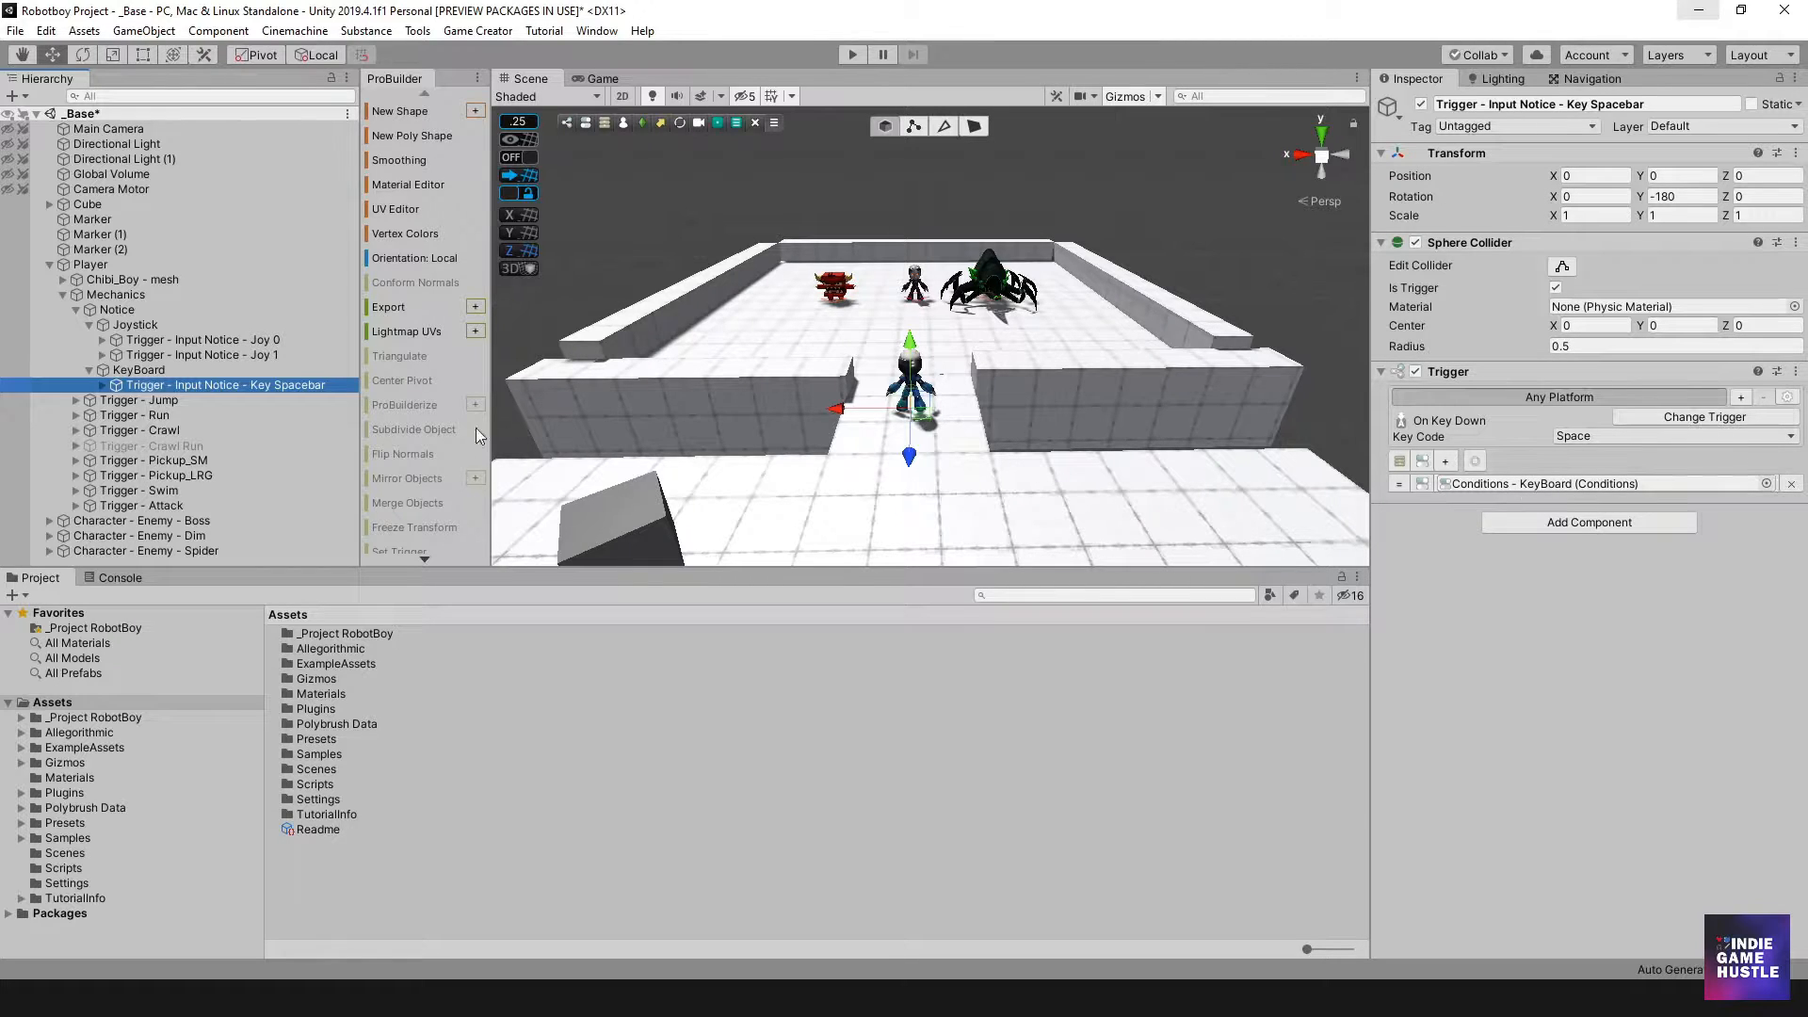
# Inspect the conditions and actions in the first clause of Conditions - KeyBoard under the Key Spacebar trigger.
pyautogui.click(102, 385)
pyautogui.click(193, 401)
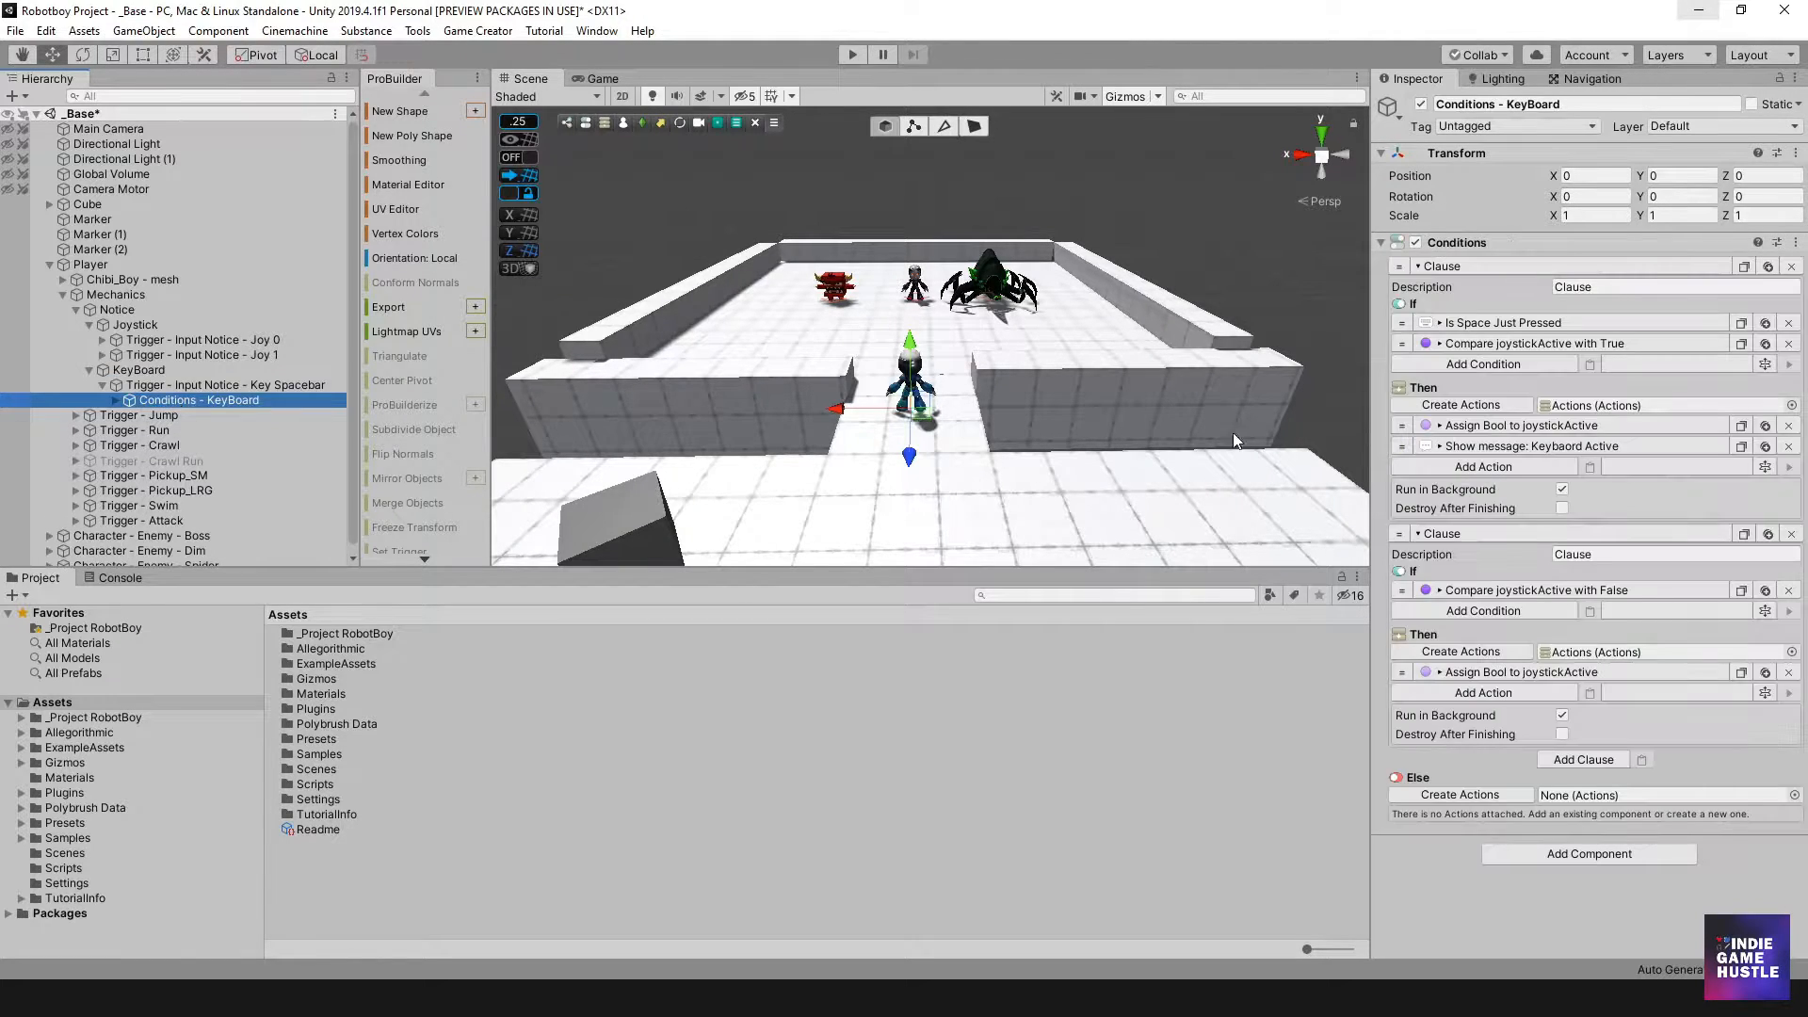
pyautogui.click(1497, 323)
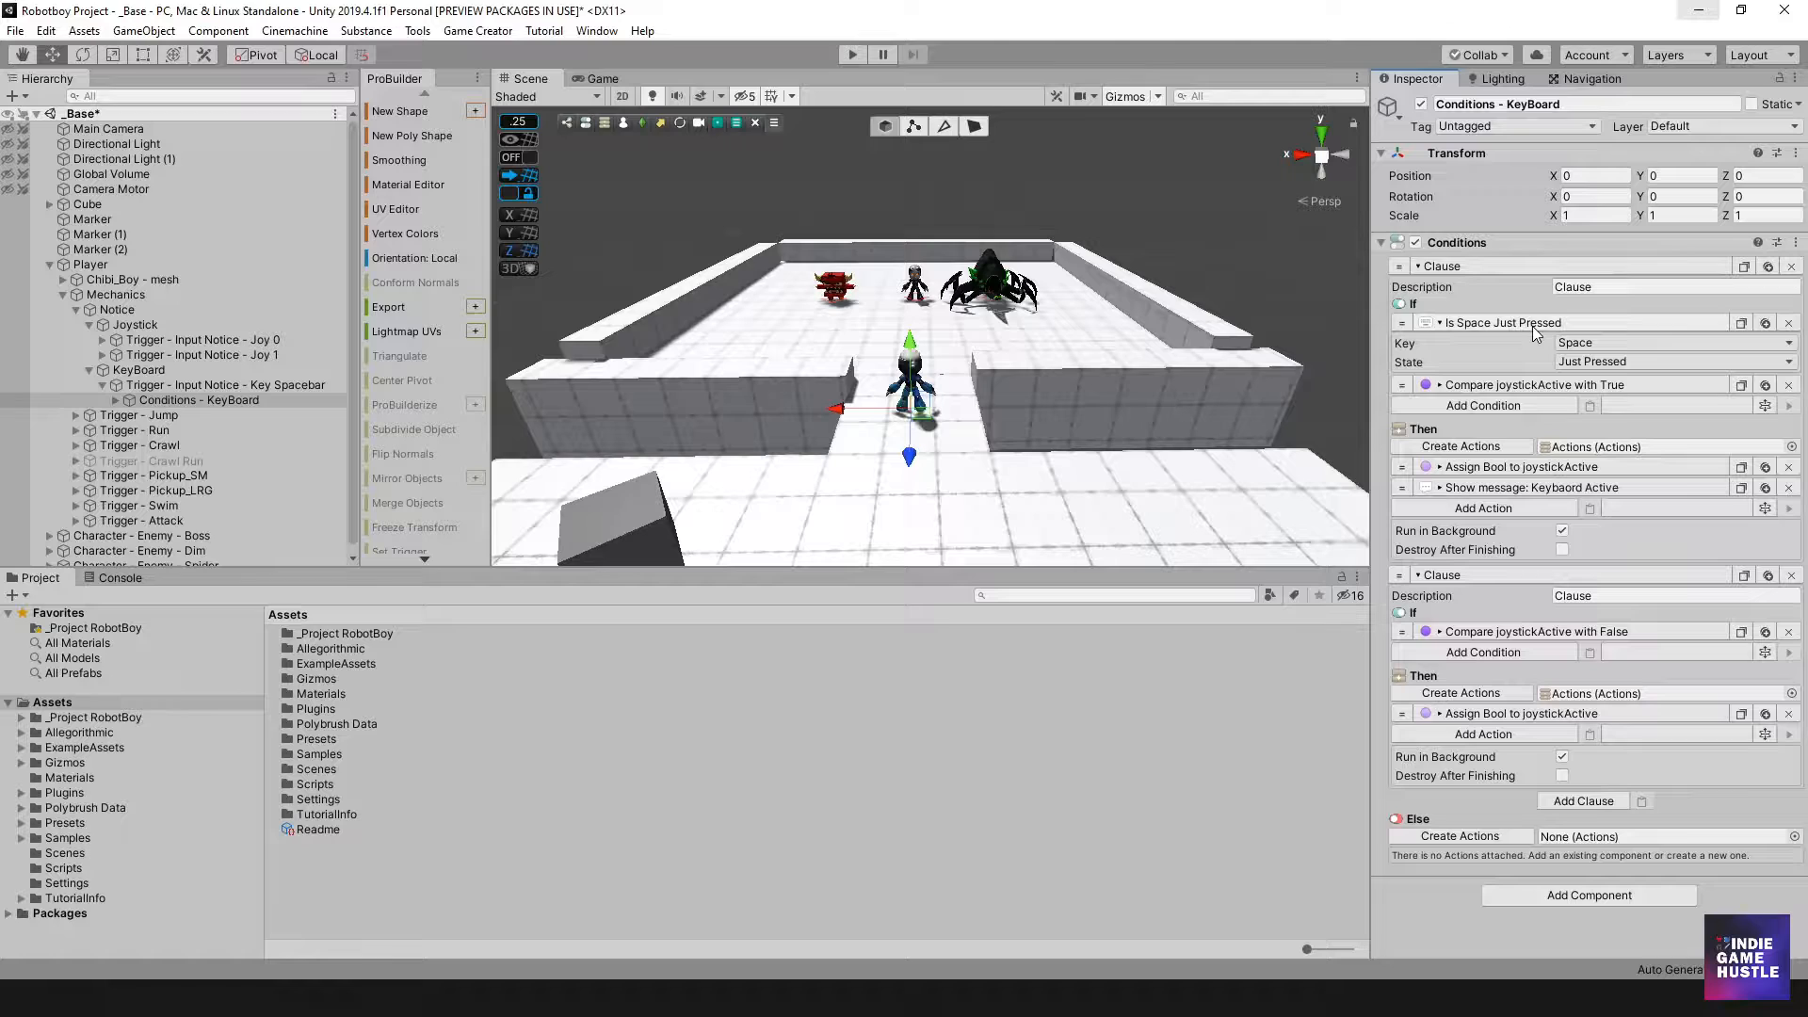
pyautogui.click(1490, 386)
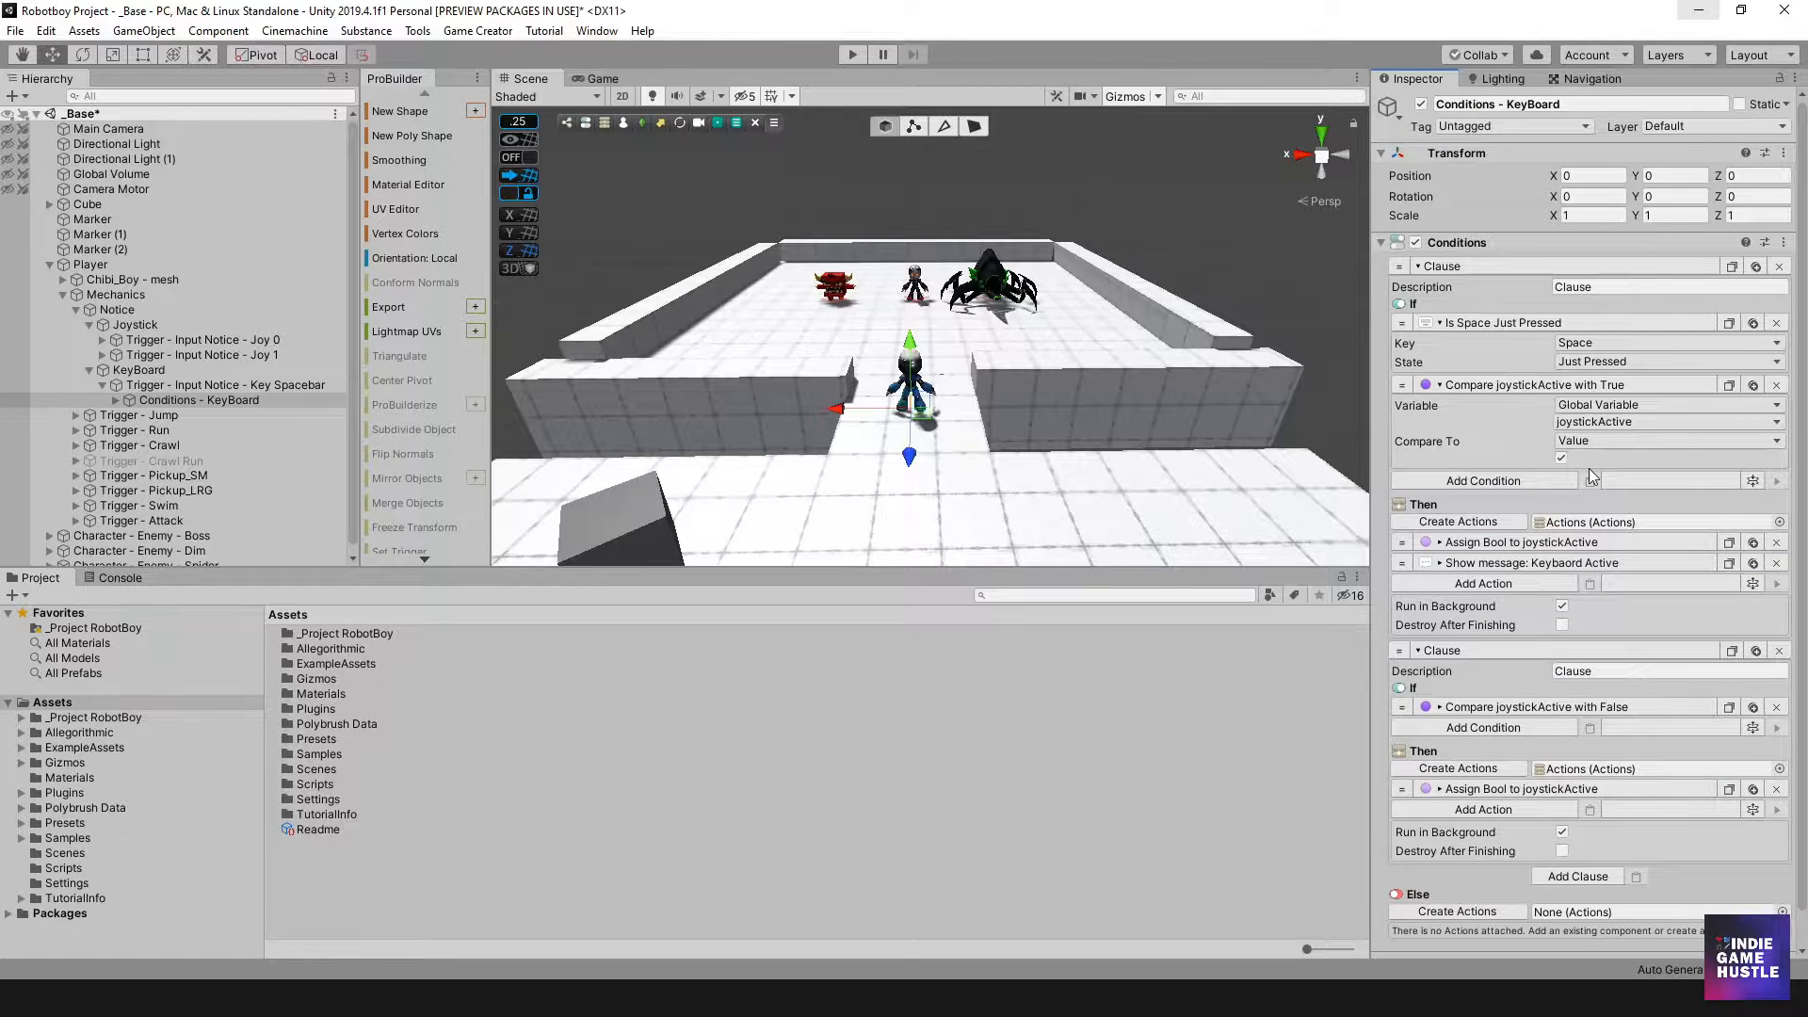
pyautogui.click(1484, 543)
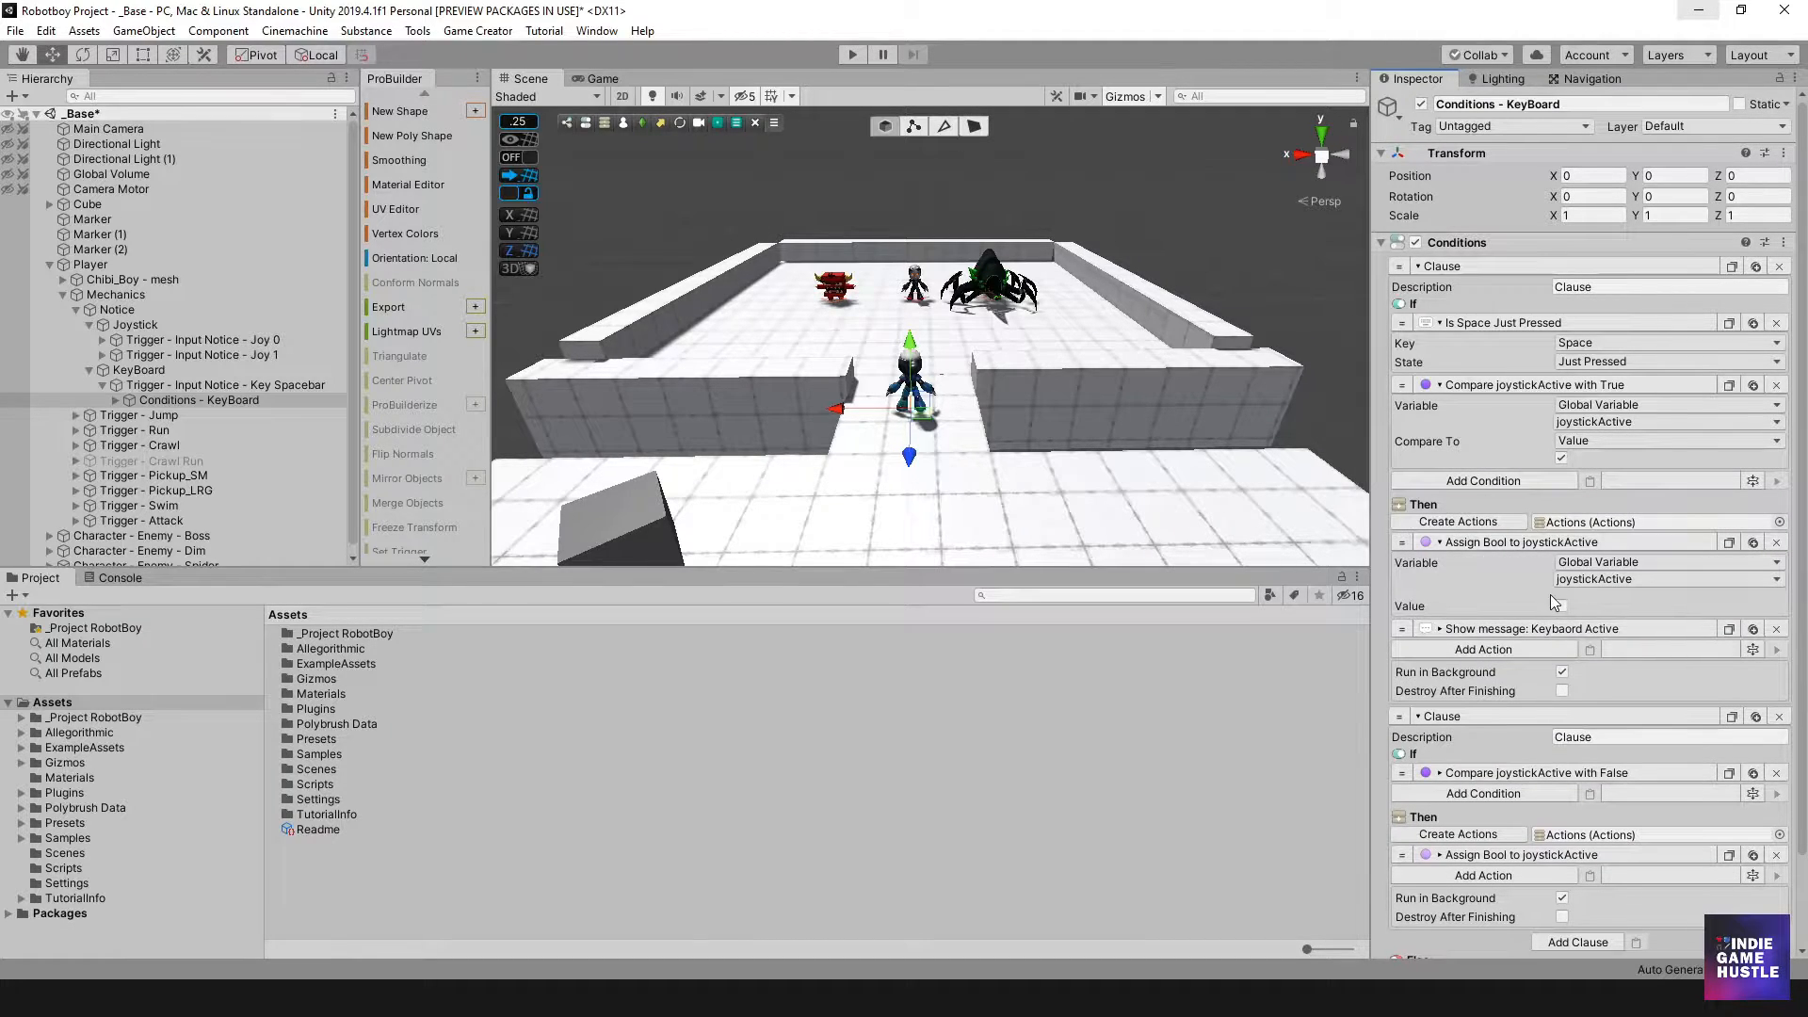
pyautogui.click(1516, 629)
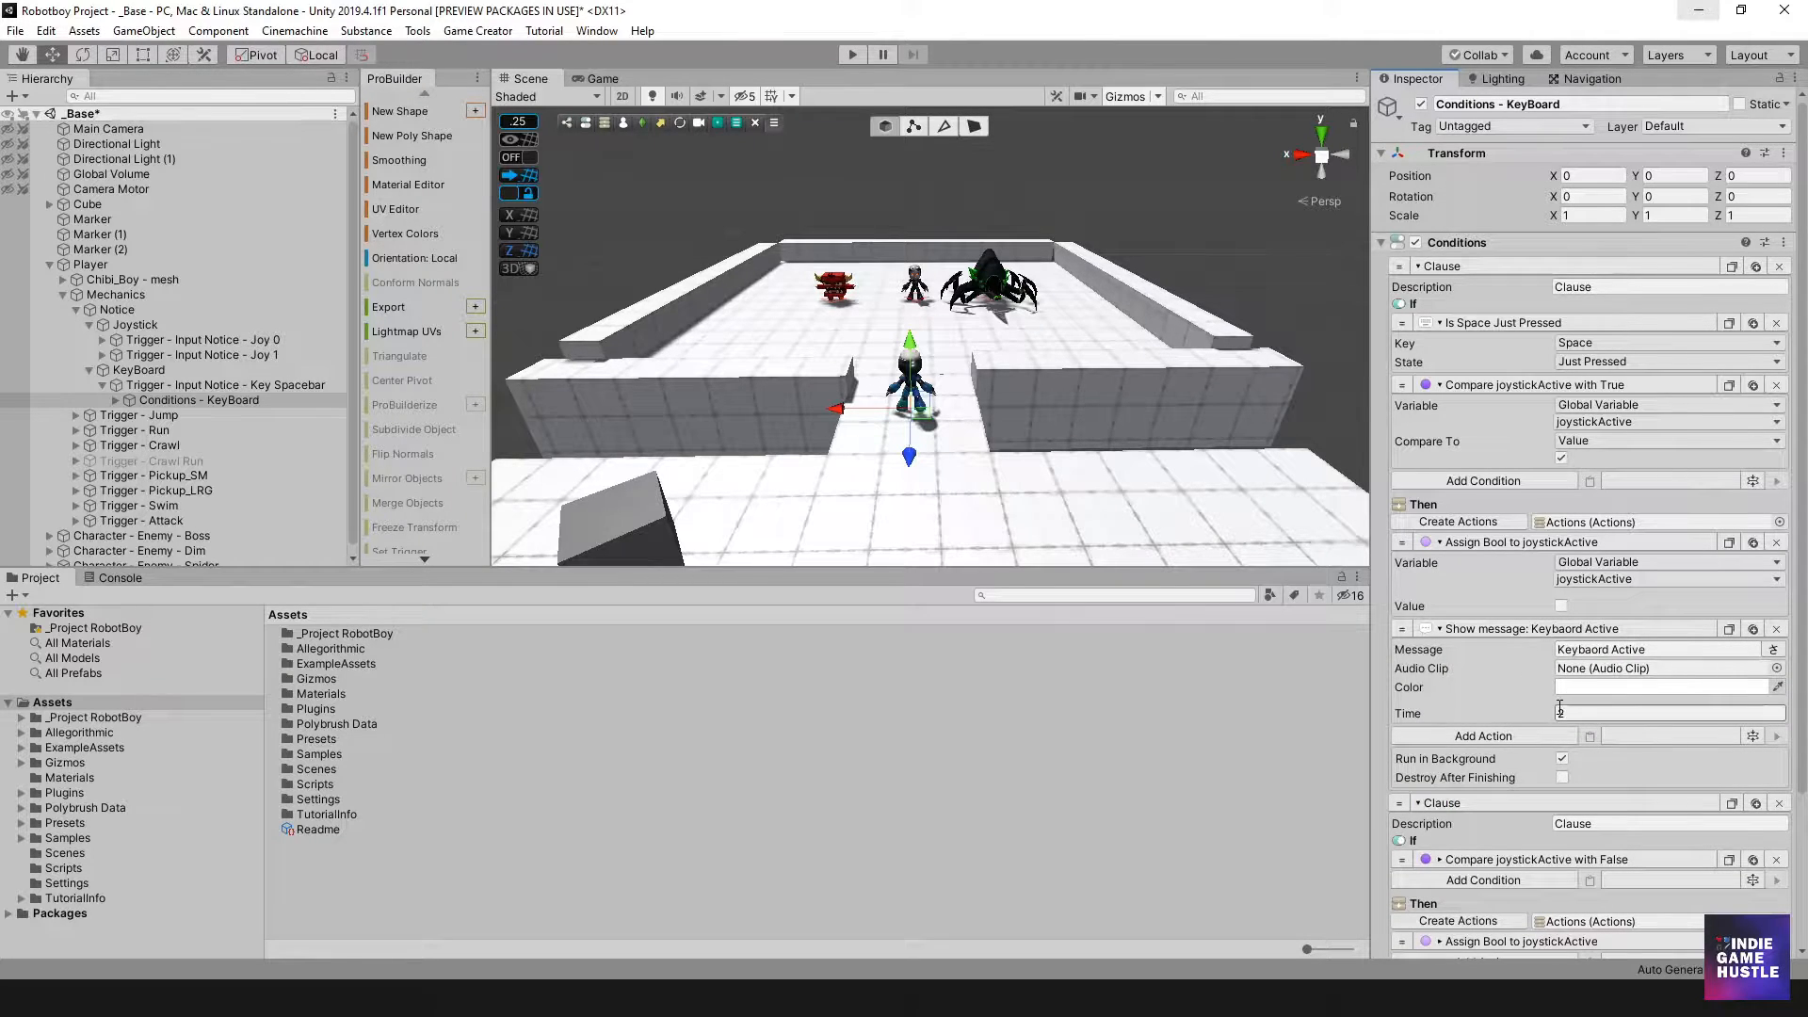
# Check the joystickActive comparison in the second clause of Conditions - KeyBoard and fold up the first clause's details.
pyautogui.scroll(-3, 1557, 668)
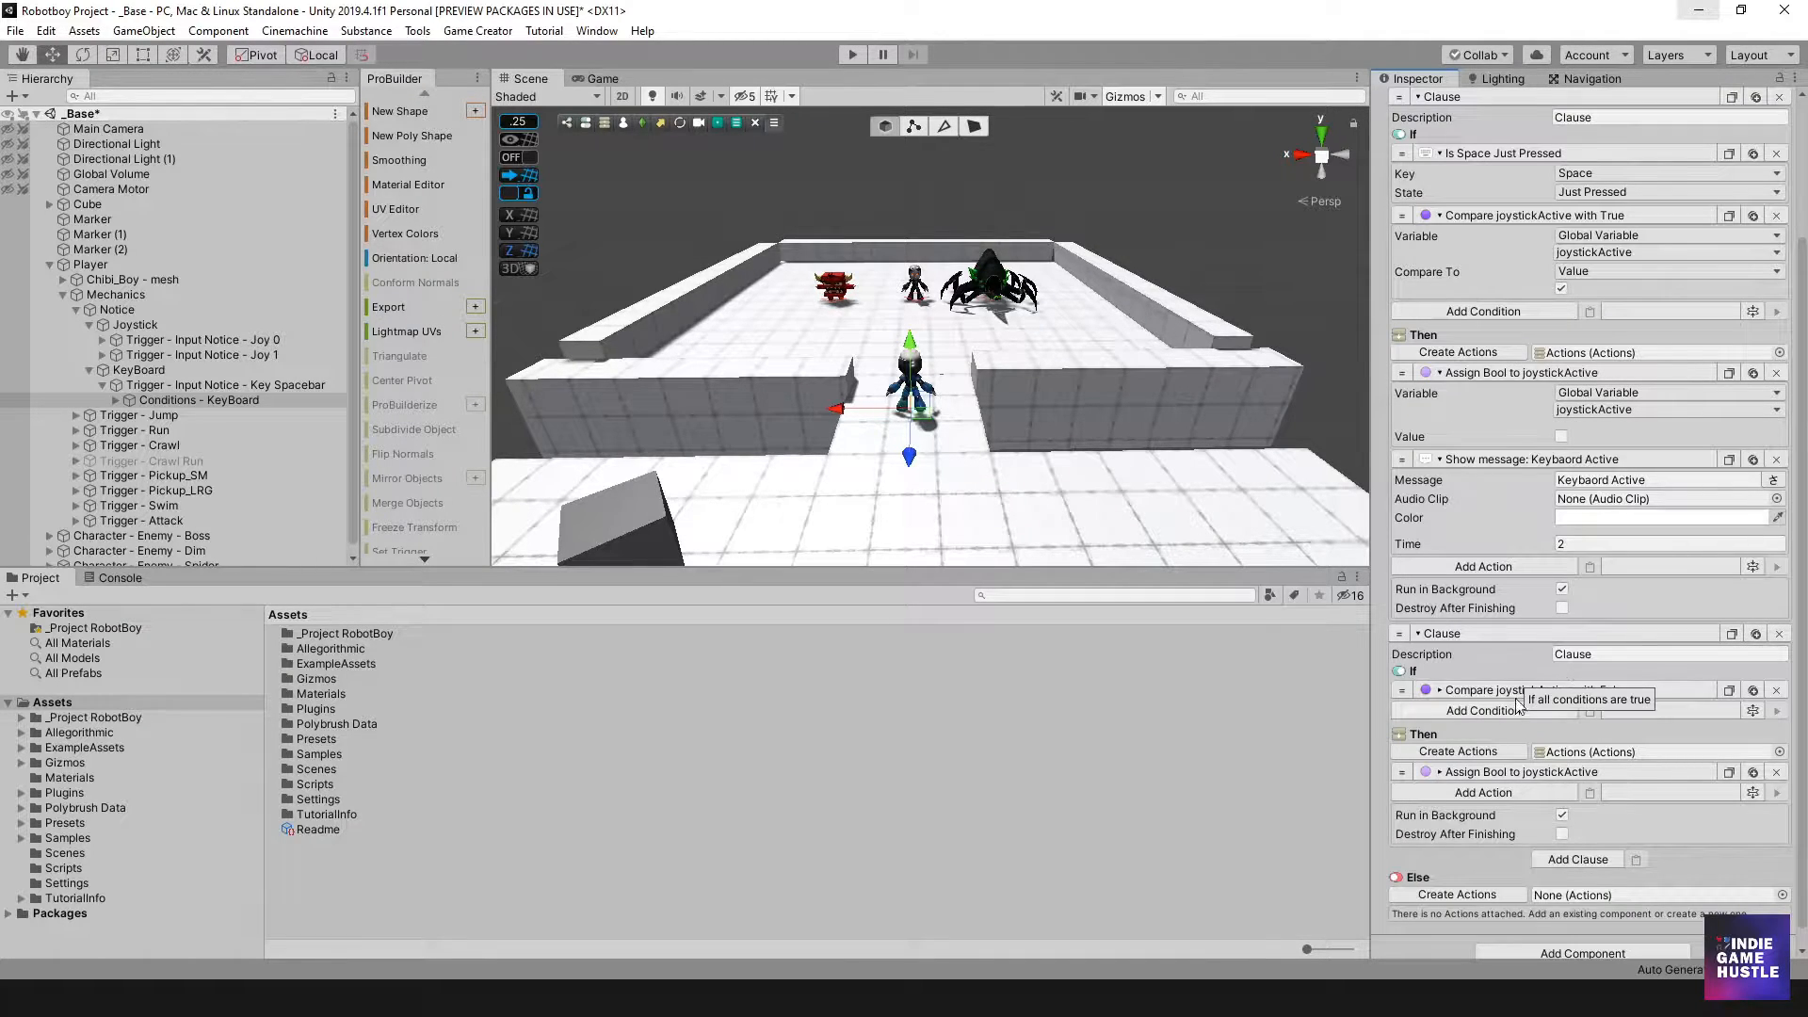
pyautogui.click(1495, 692)
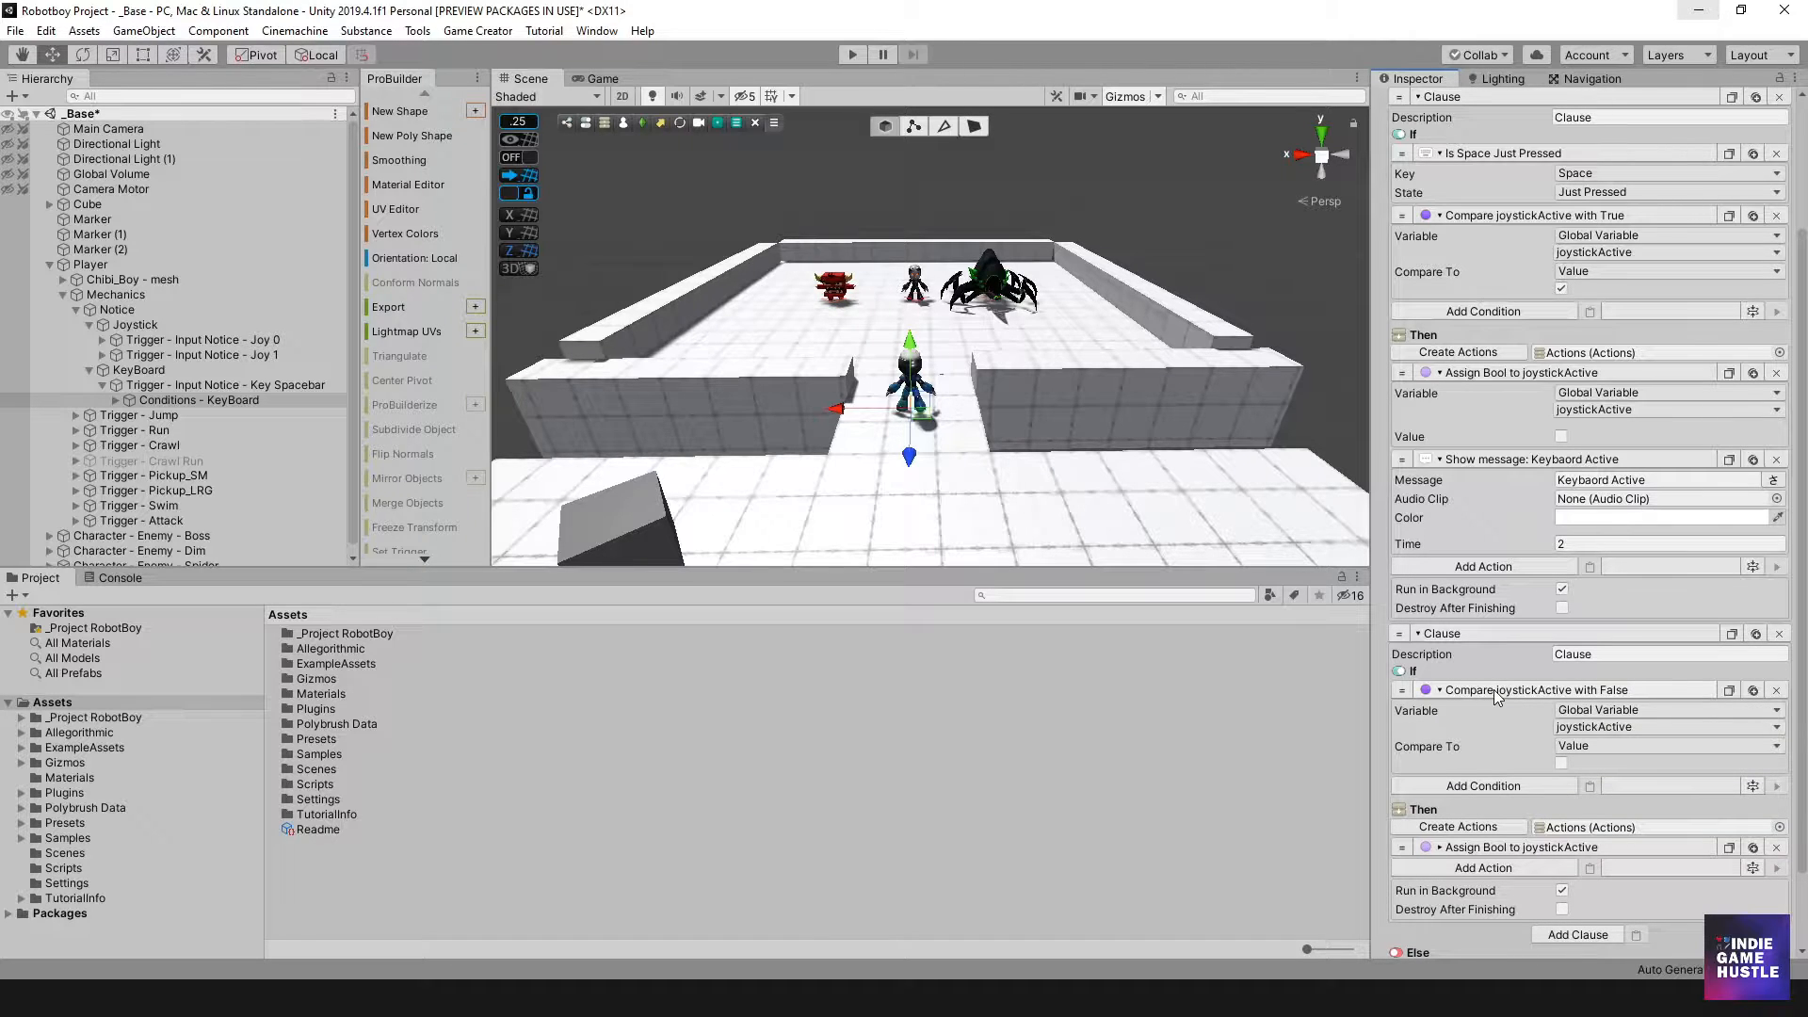
pyautogui.click(1493, 691)
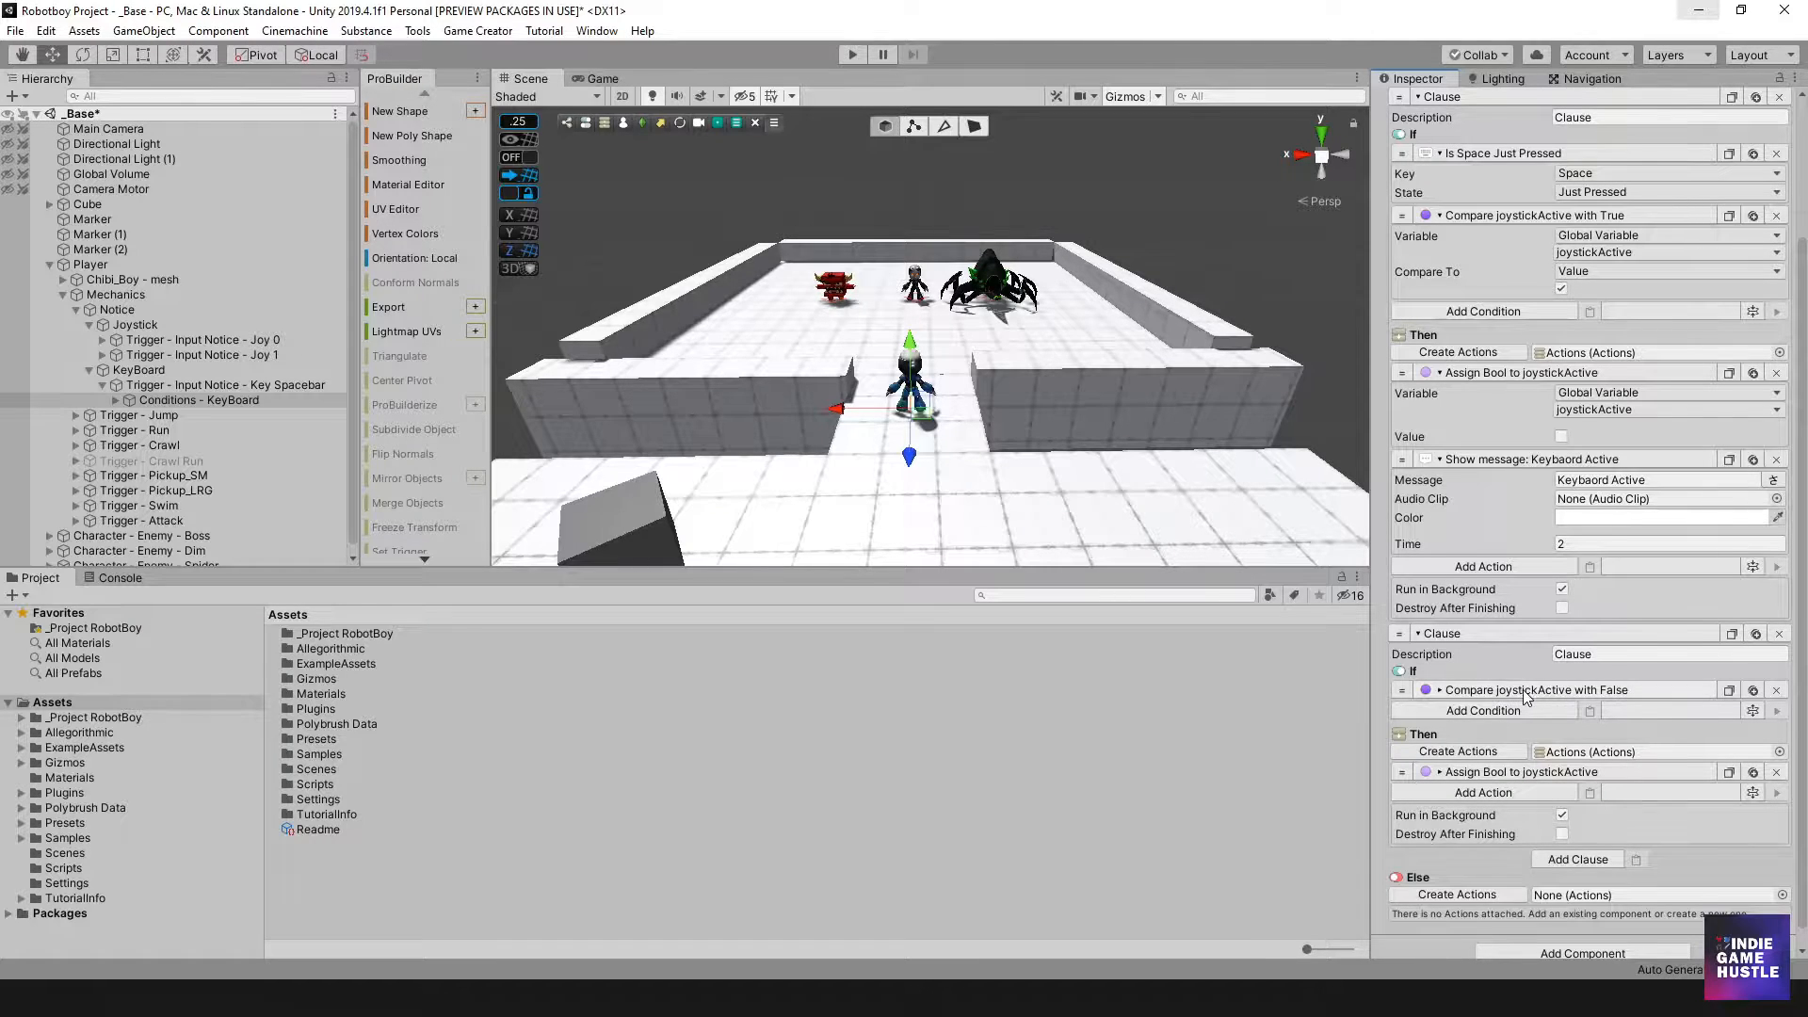
pyautogui.scroll(3, 1524, 701)
pyautogui.click(1488, 629)
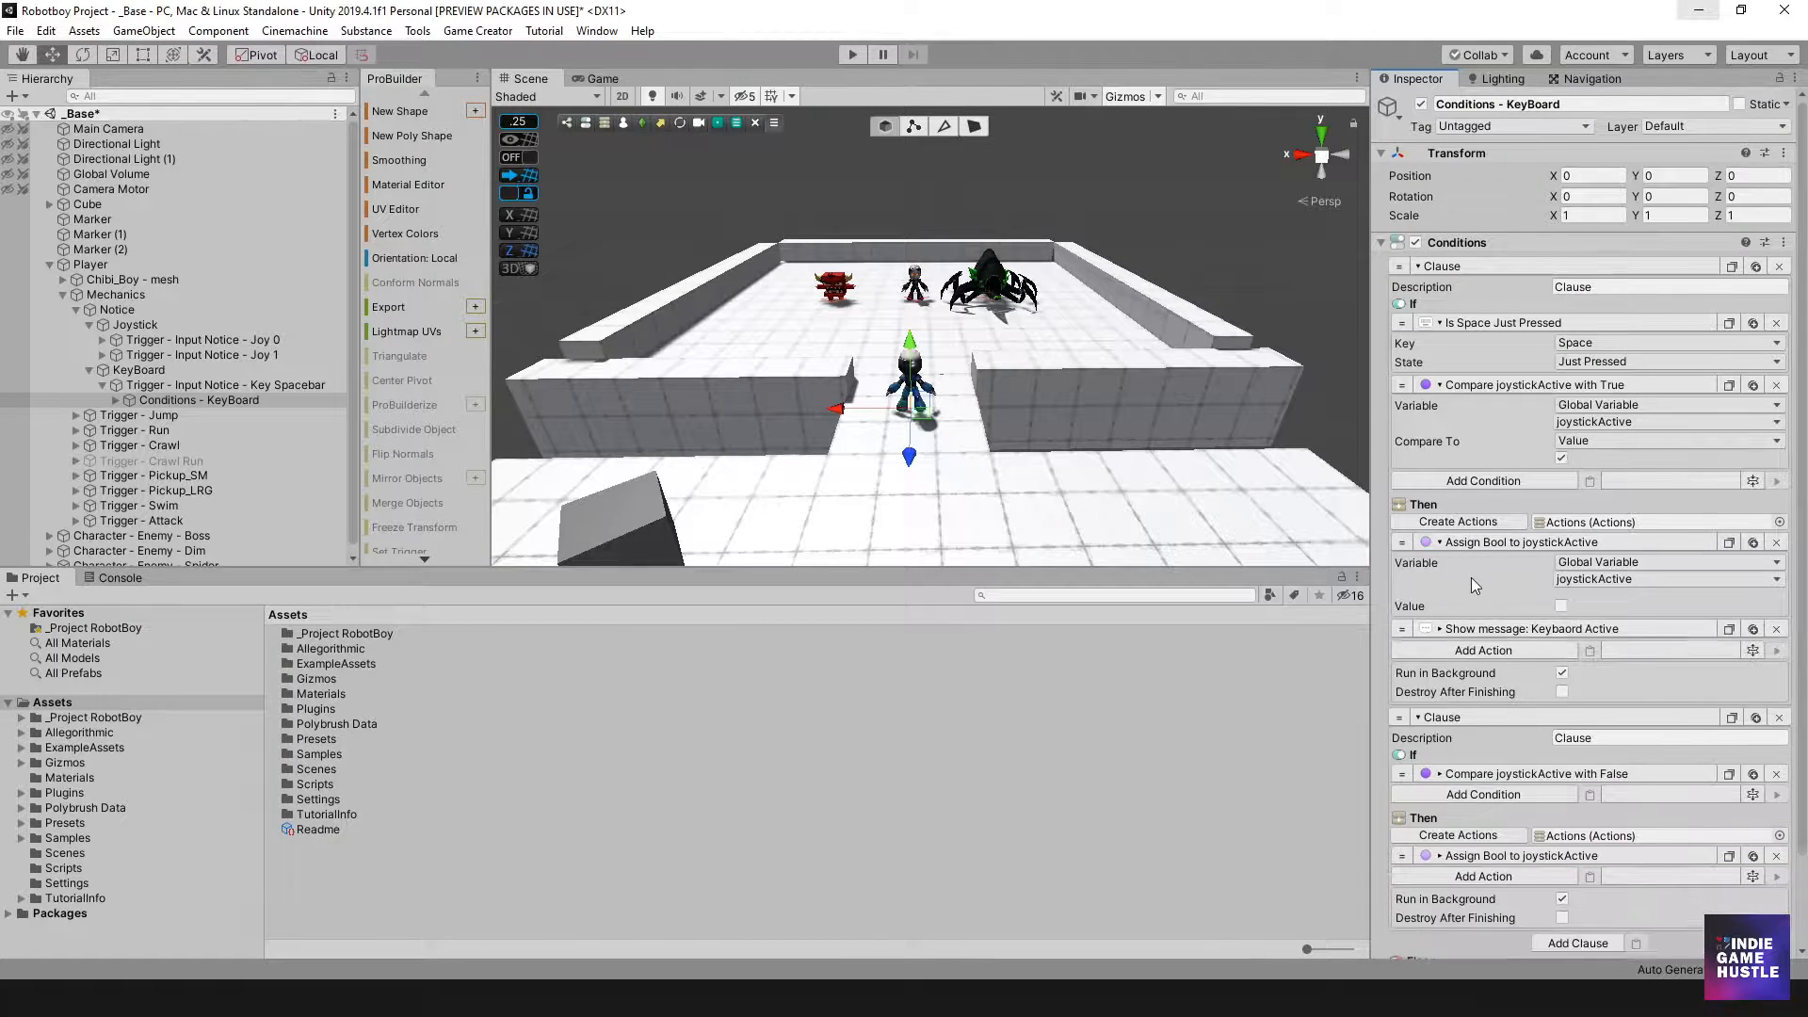
pyautogui.click(1469, 541)
pyautogui.click(1441, 385)
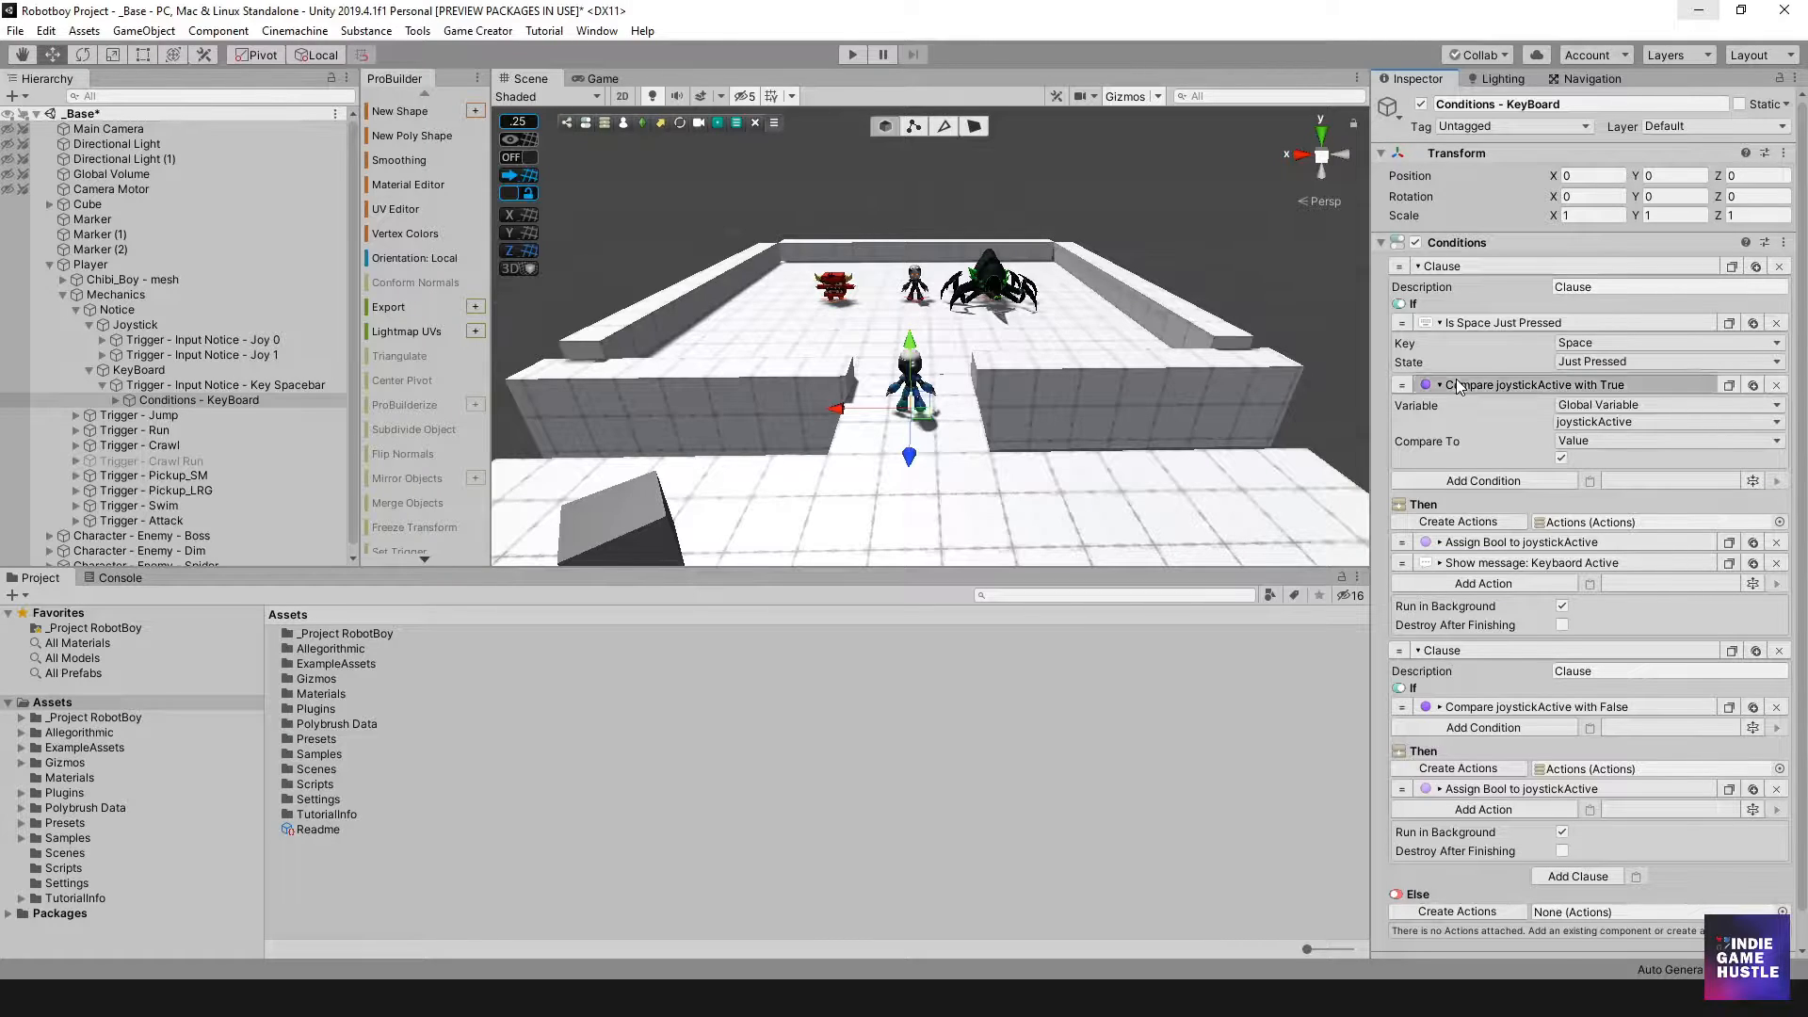
# Fold up the Space key condition, play-test the game with spacebar and joystick input, and stop the test.
pyautogui.click(1441, 322)
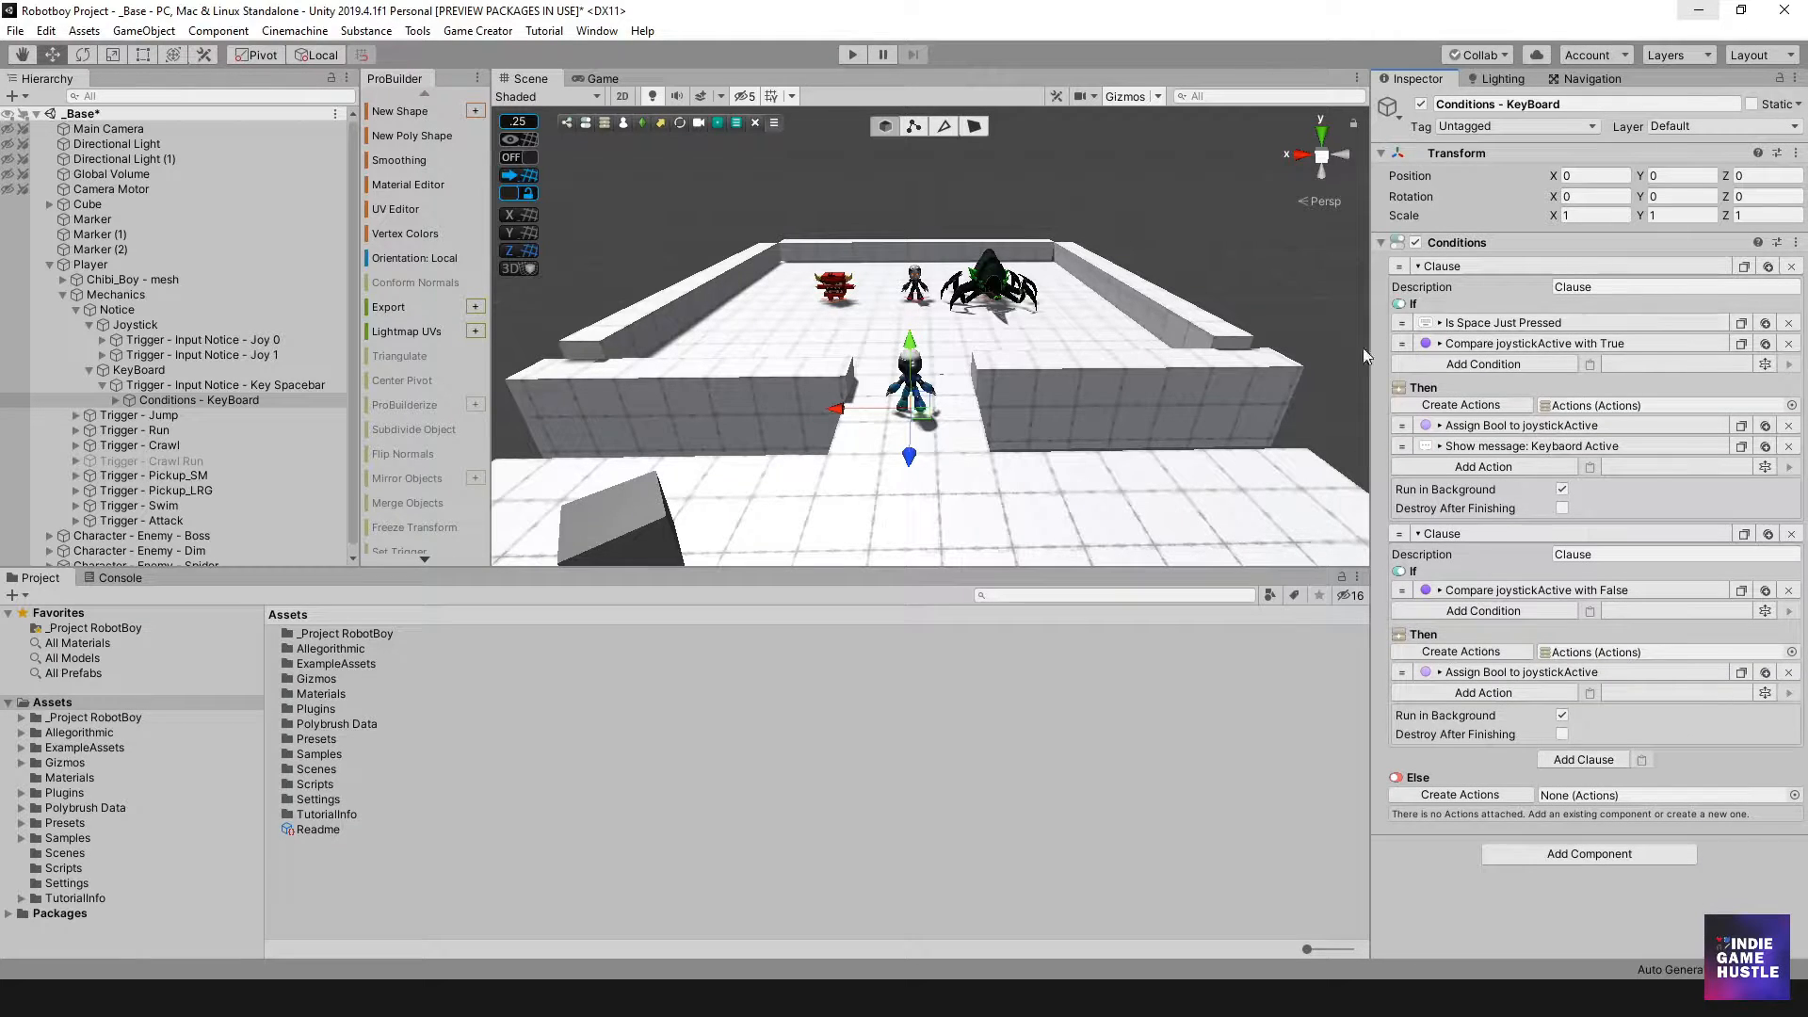
pyautogui.click(852, 54)
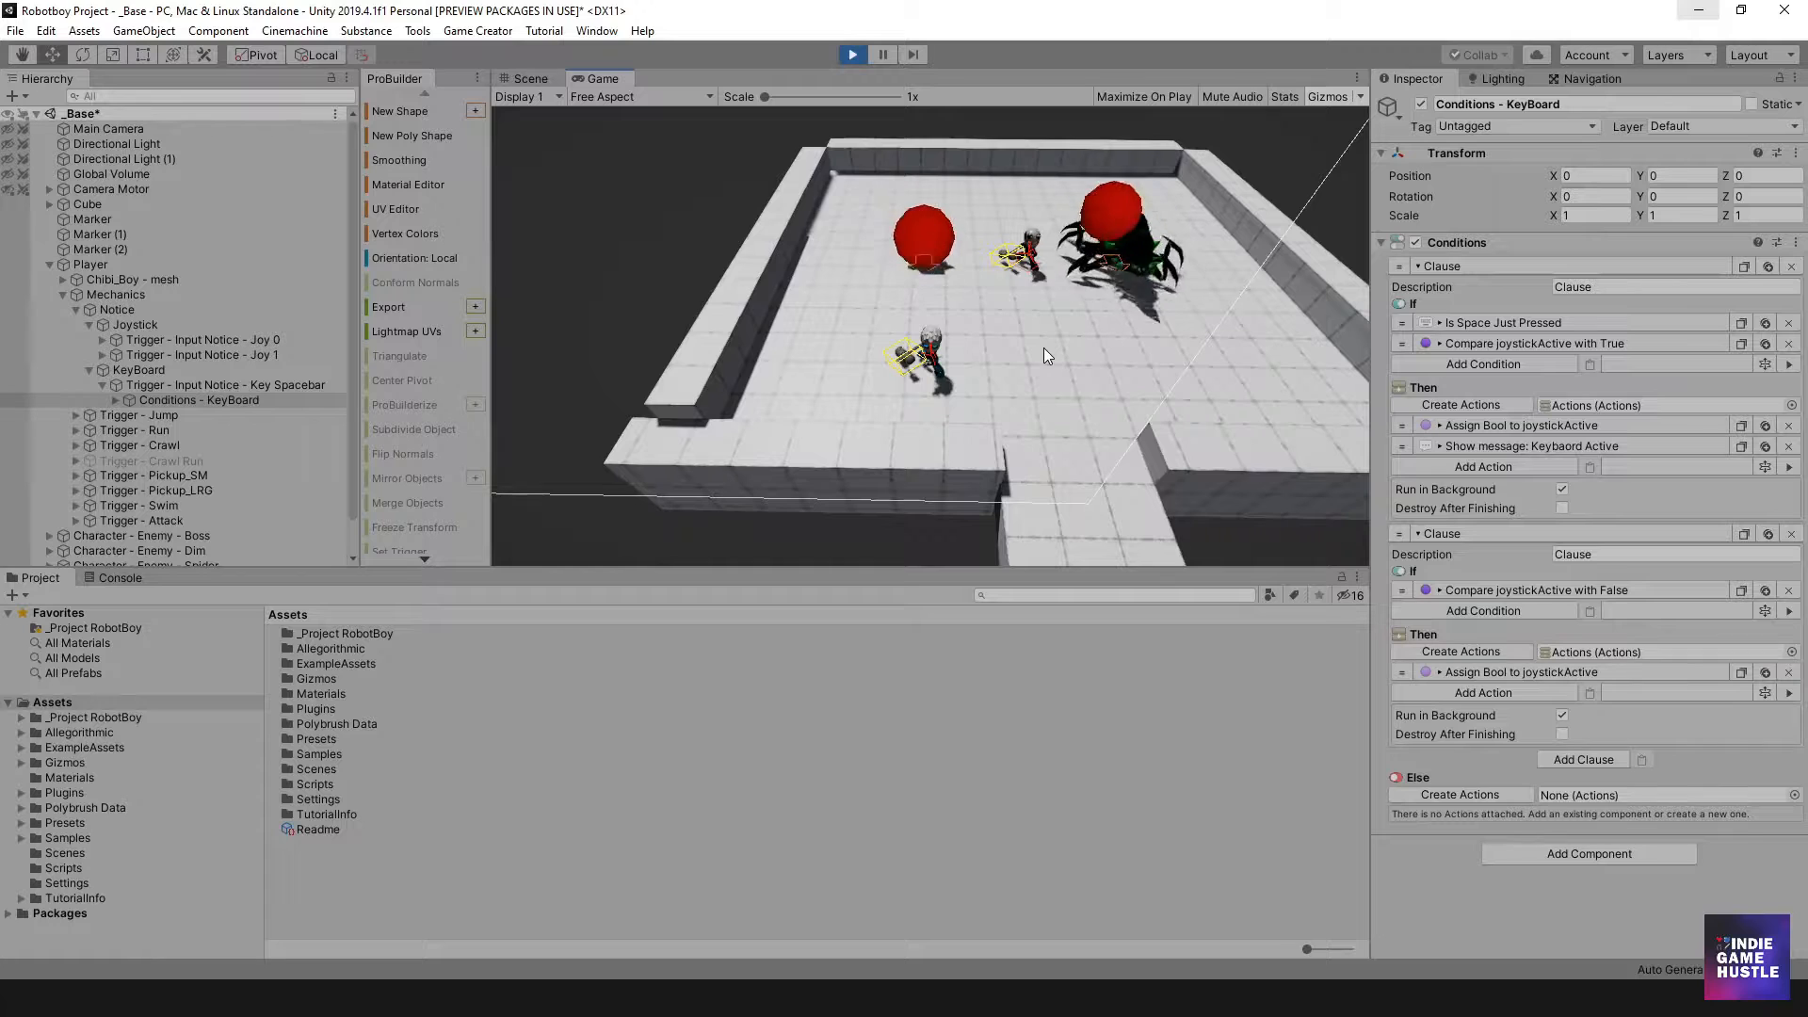
pyautogui.press('space')
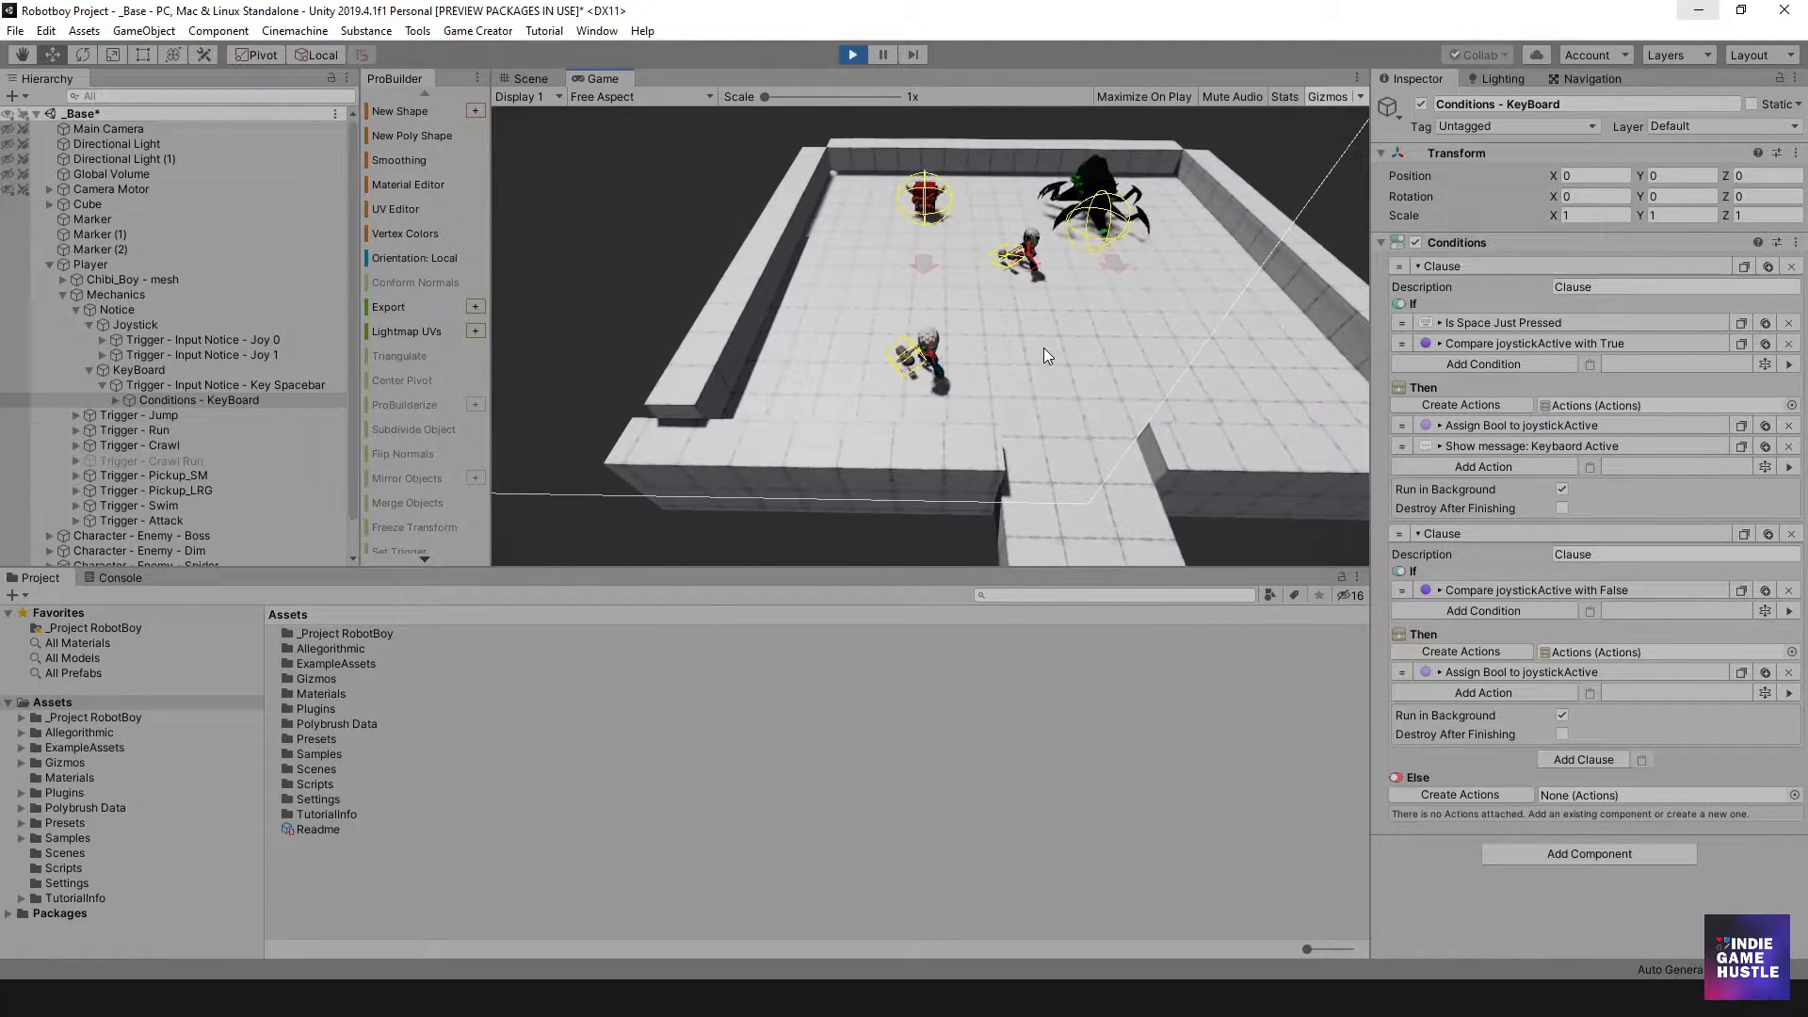
pyautogui.press('space')
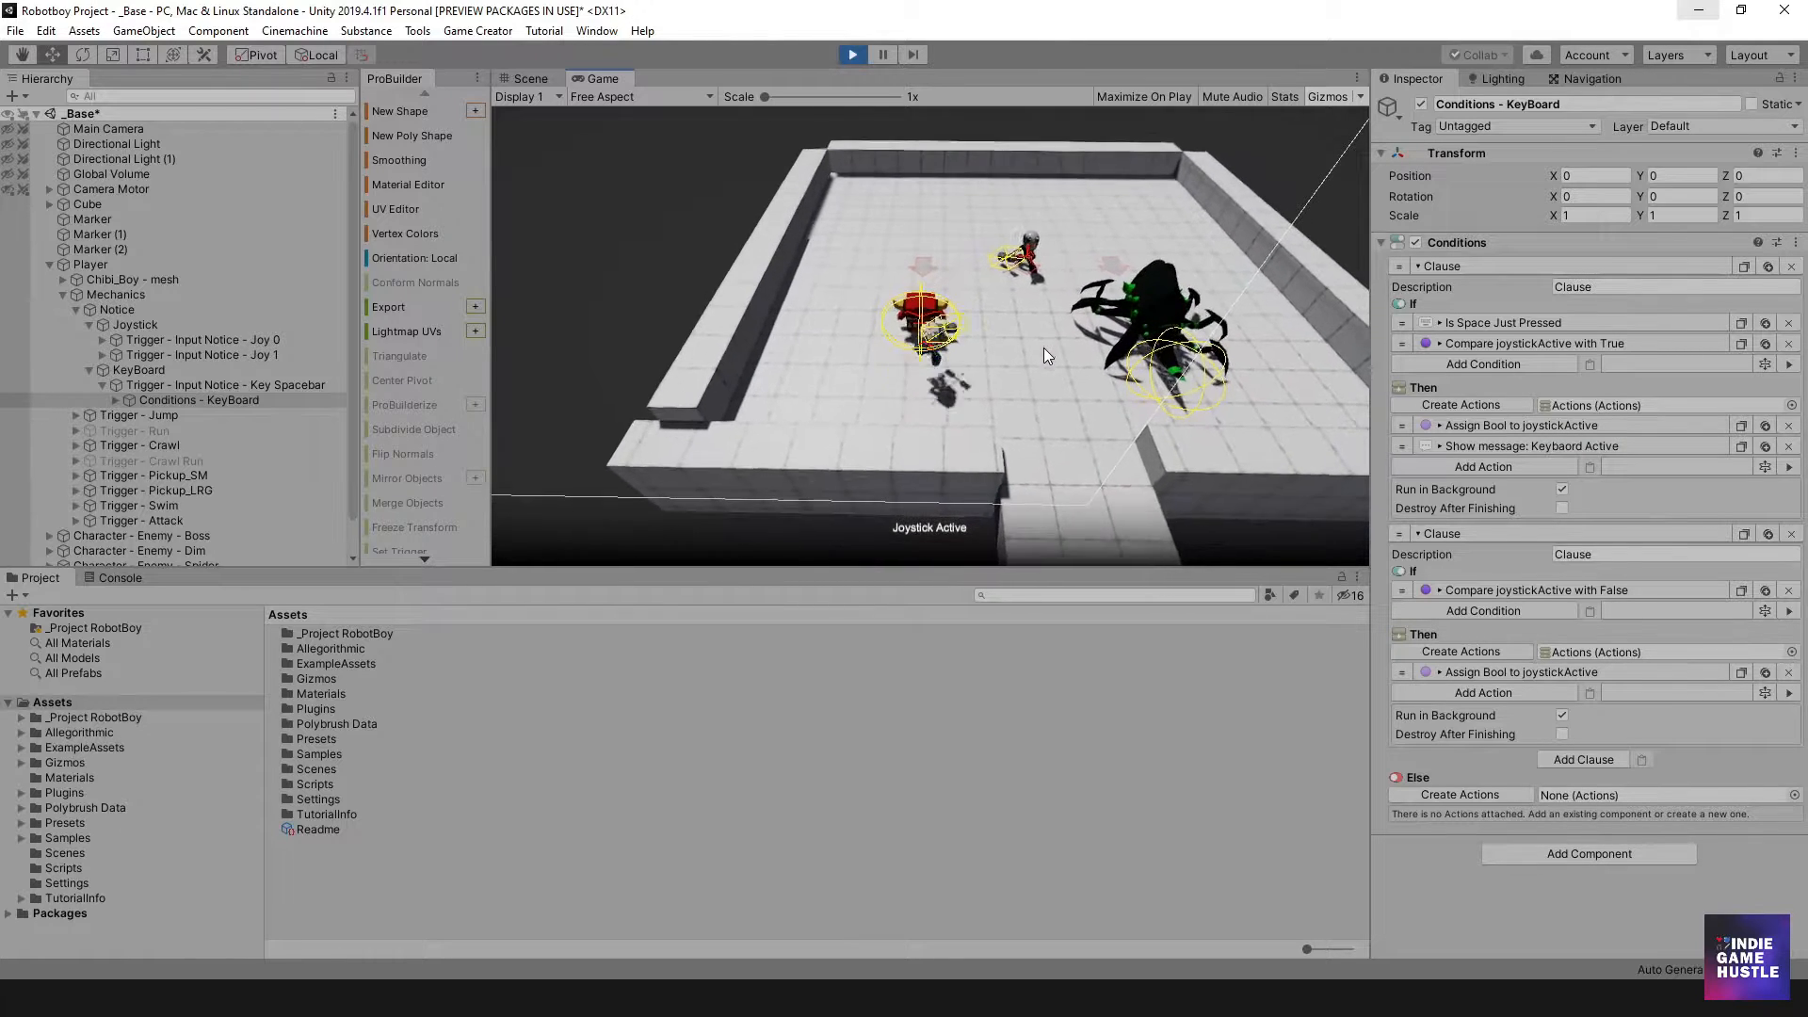
pyautogui.press('space')
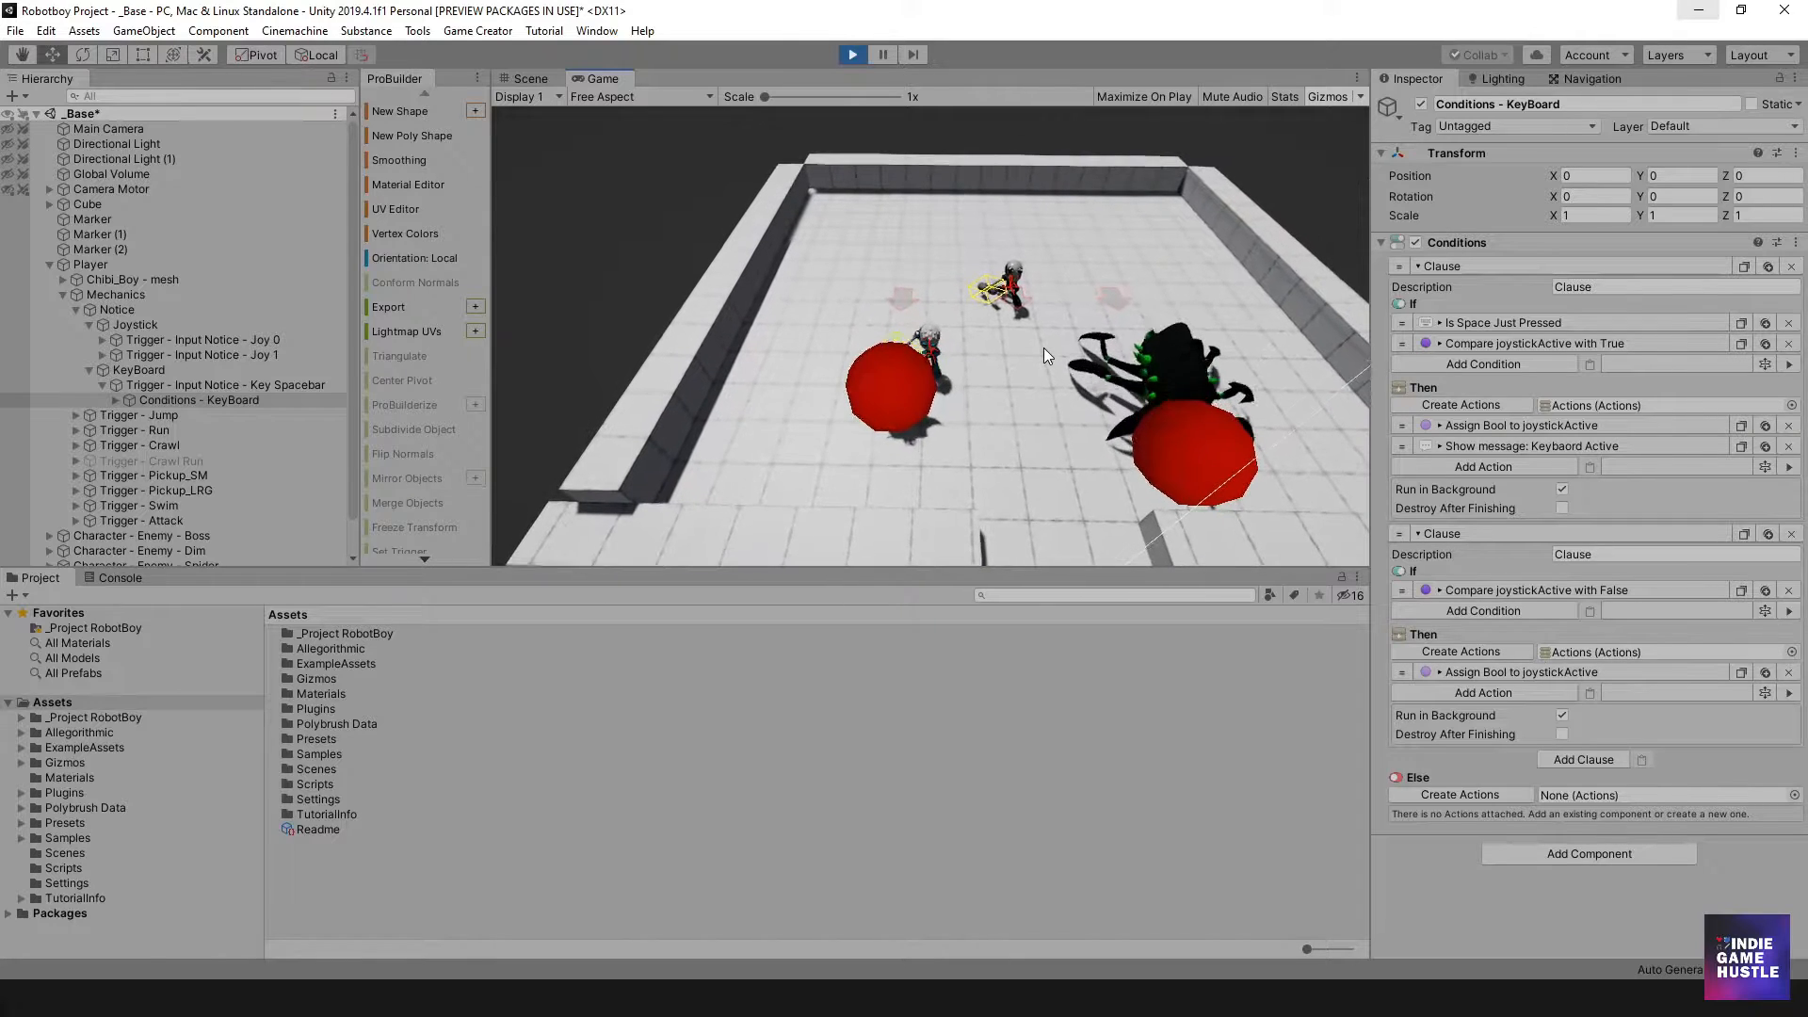
pyautogui.click(861, 56)
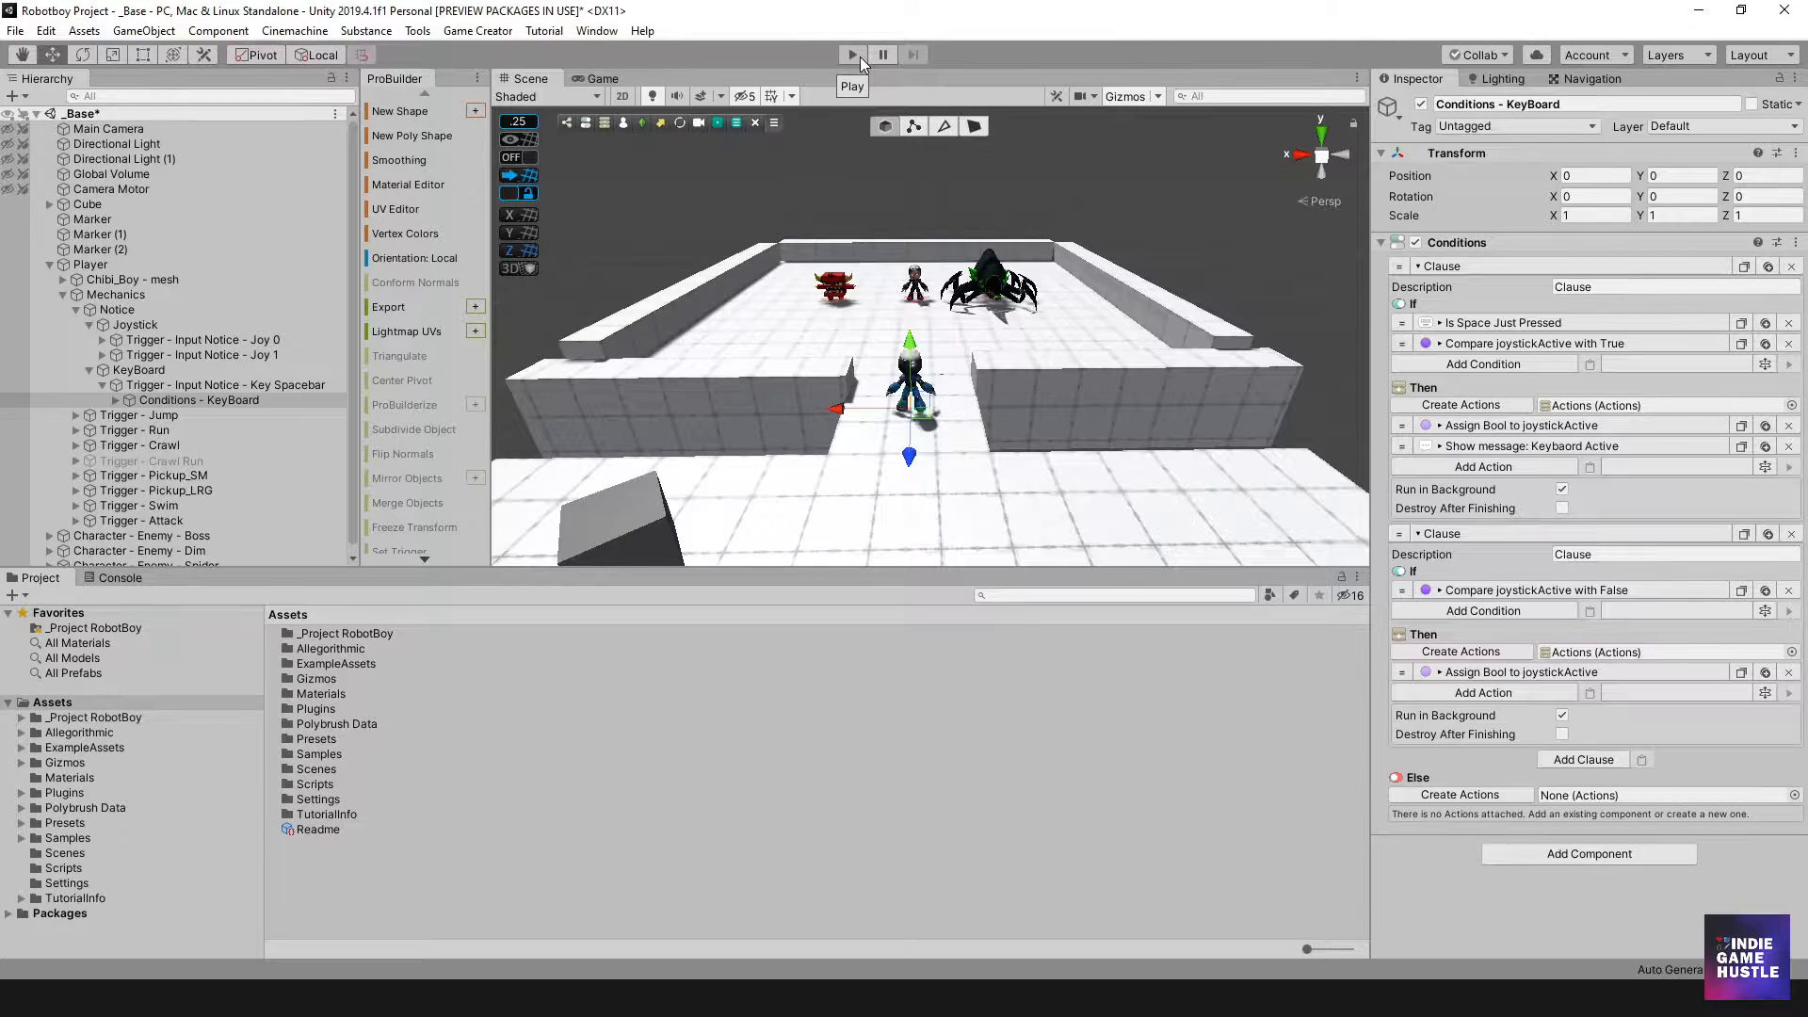
# Run the game again, move the player character around the level, and exit play mode.
pyautogui.scroll(1, 893, 343)
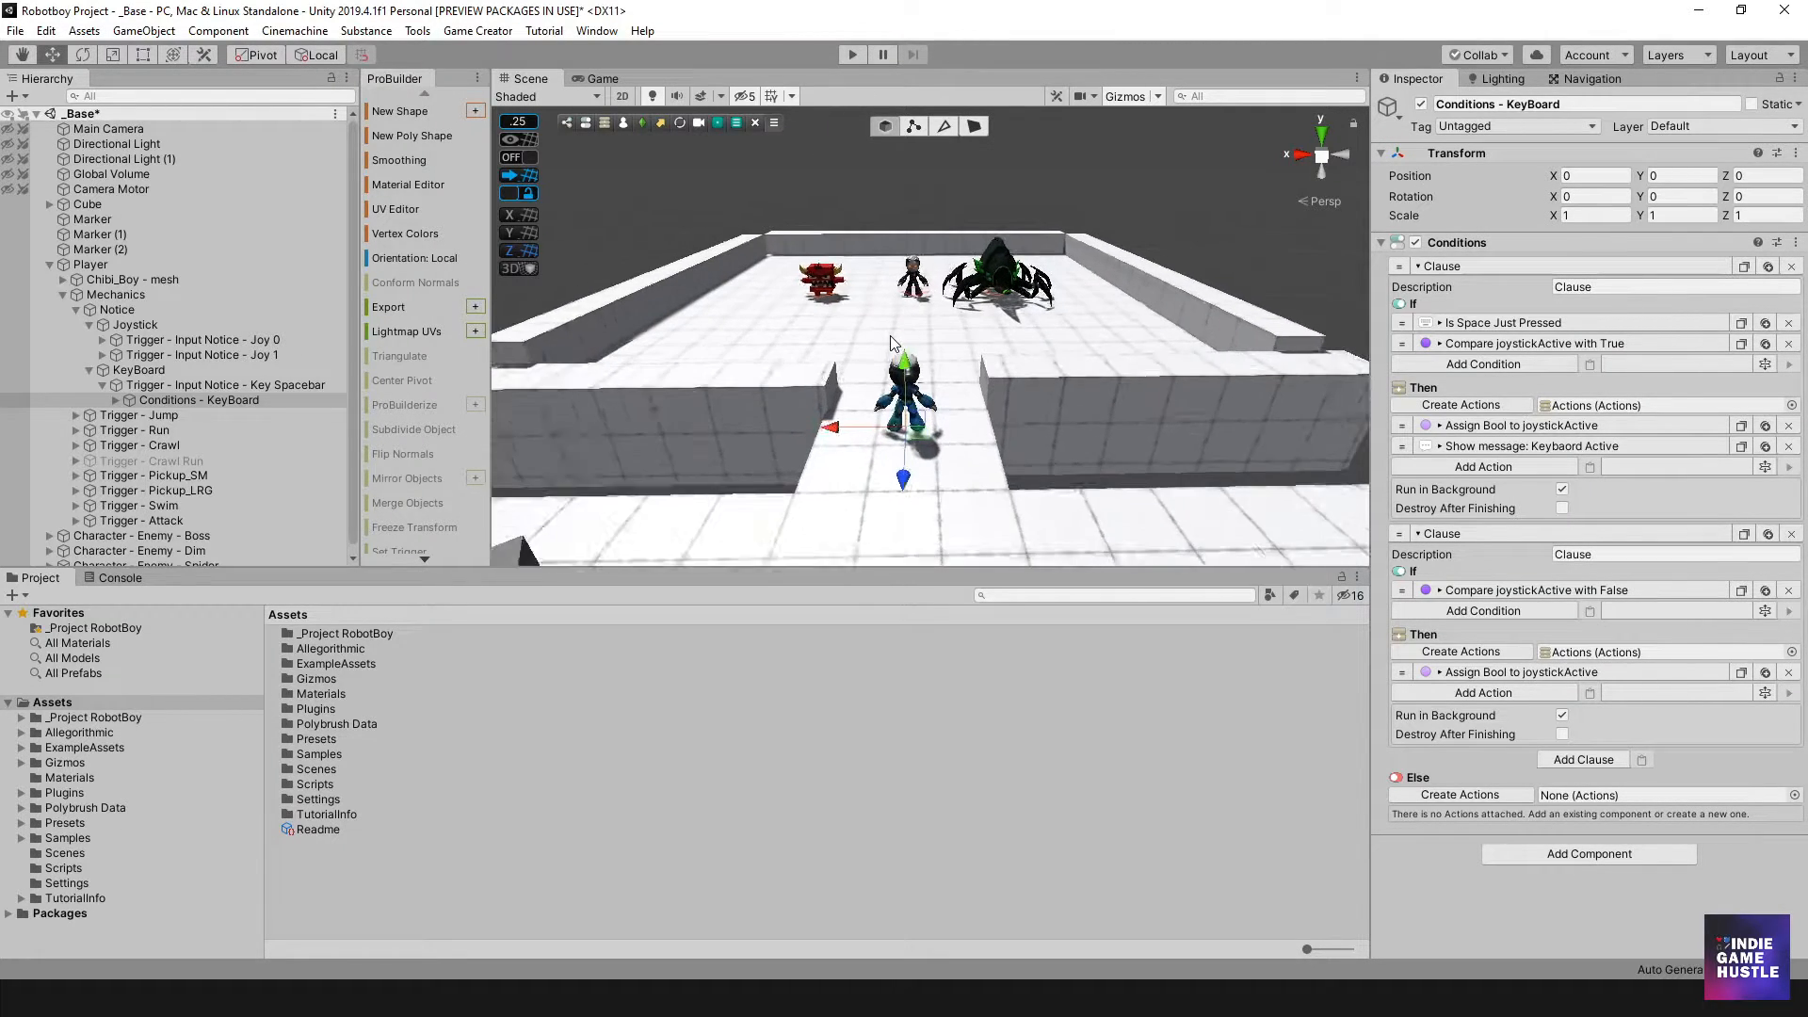
pyautogui.scroll(1, 893, 342)
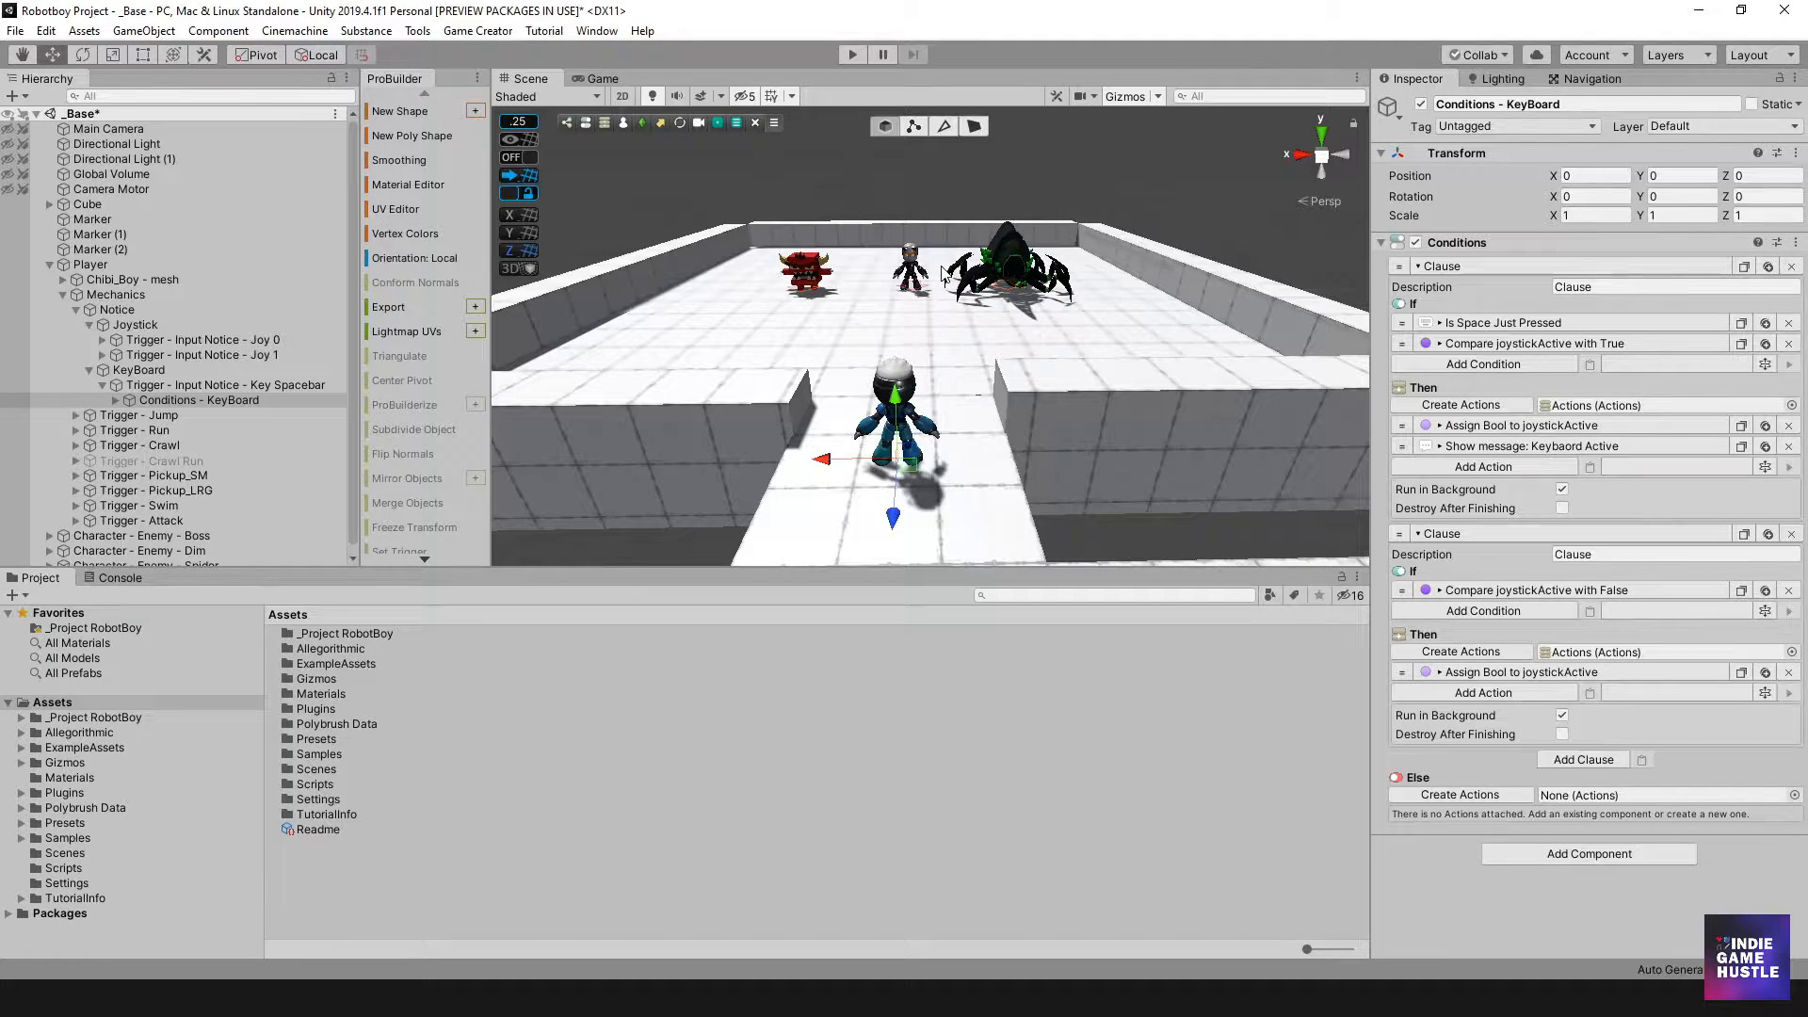
pyautogui.click(850, 53)
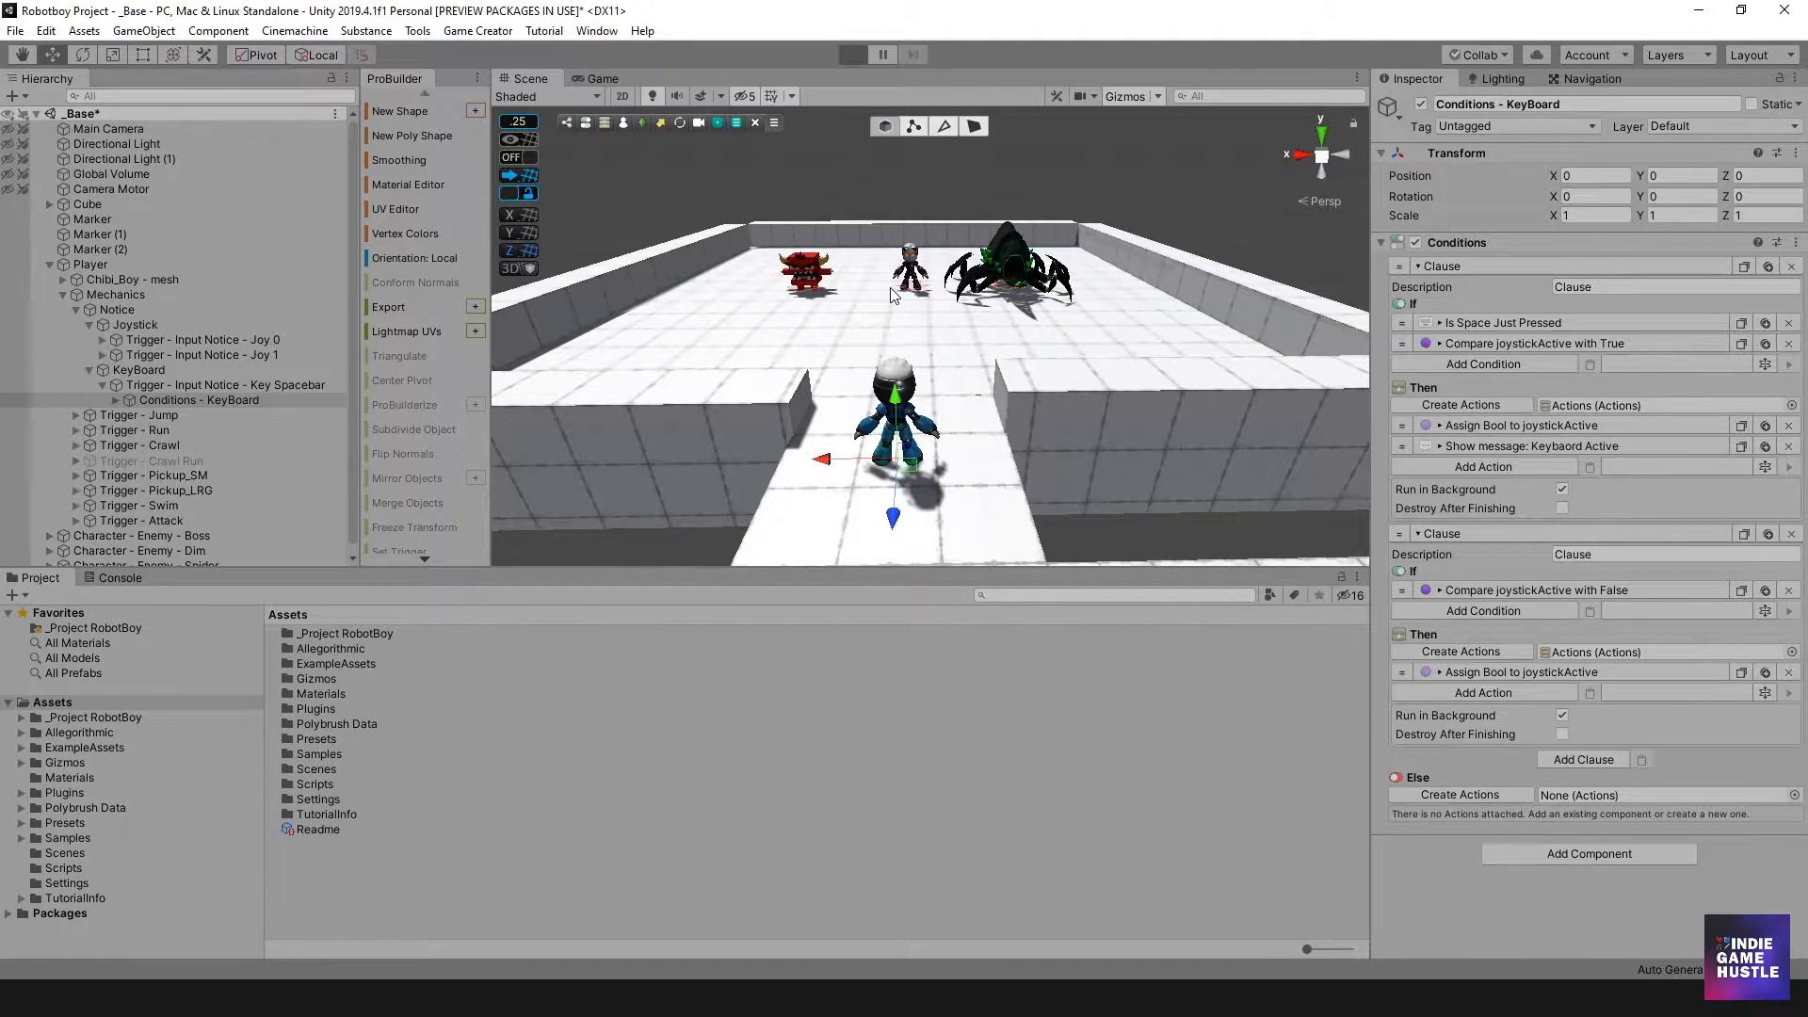
pyautogui.press('w')
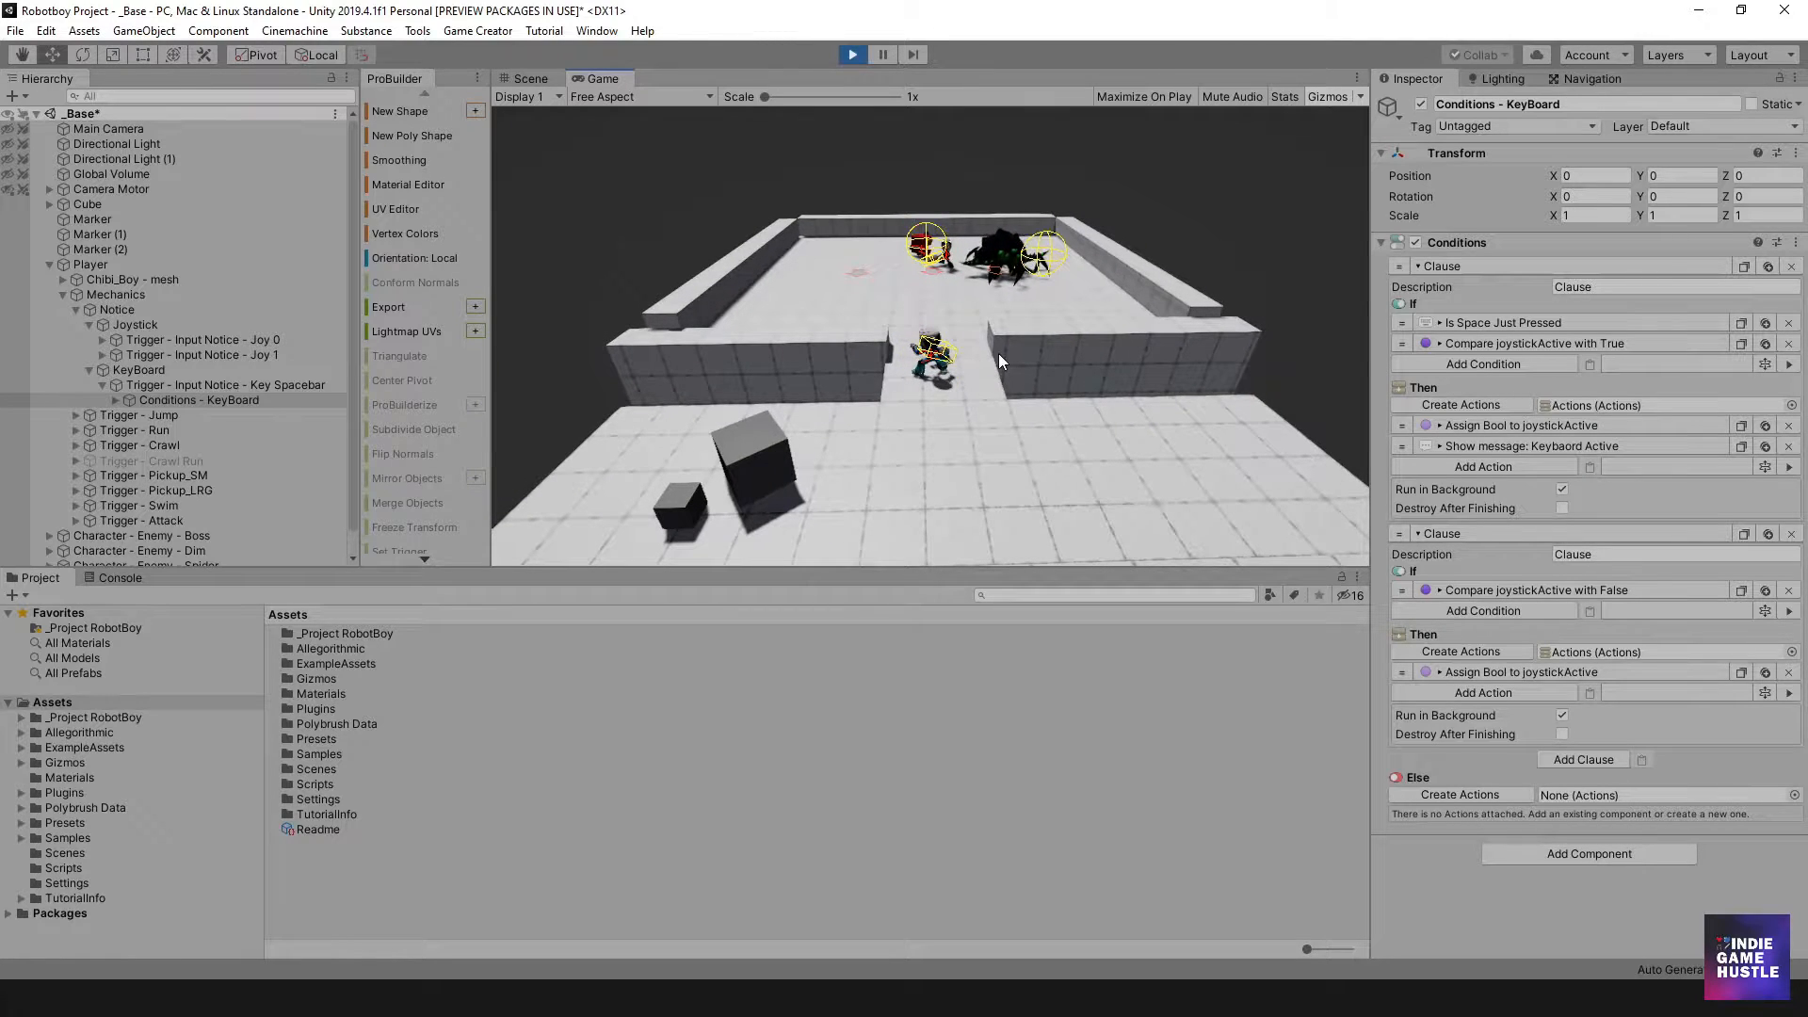
pyautogui.click(852, 55)
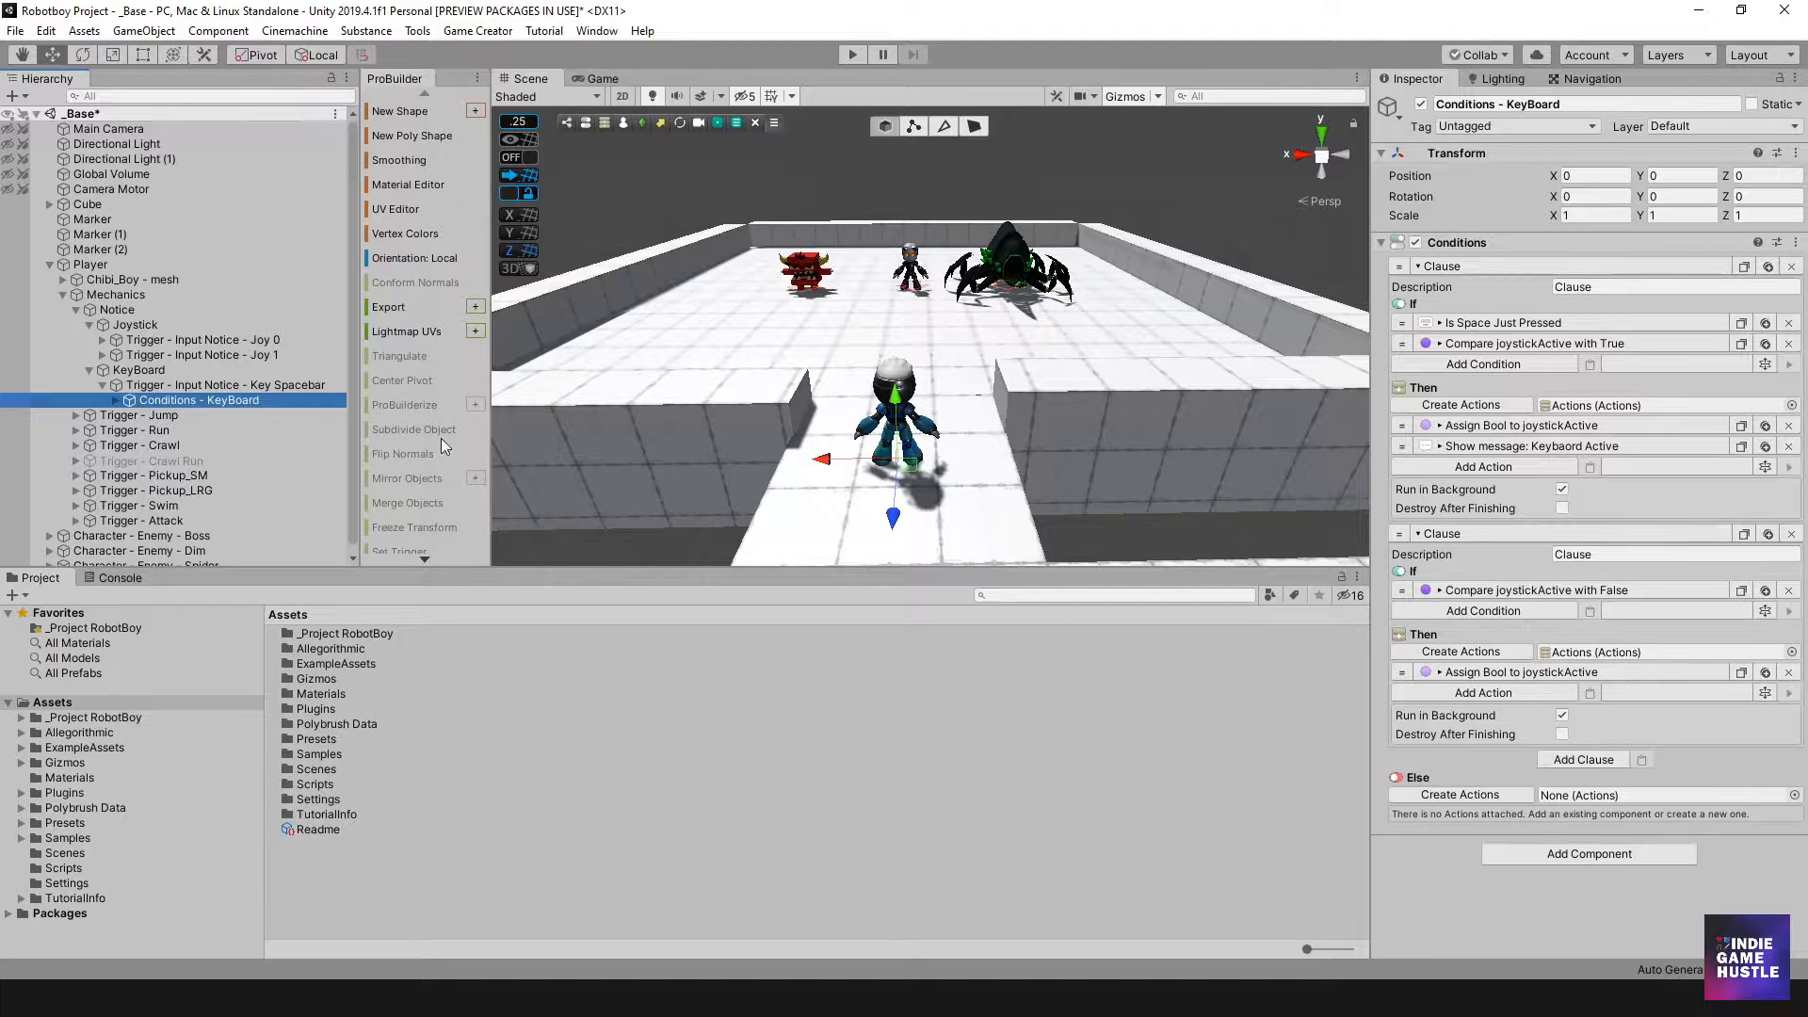
# Compare the key codes and linked conditions of the Joy 0 and Joy 1 notice triggers in the Joystick group.
pyautogui.click(224, 341)
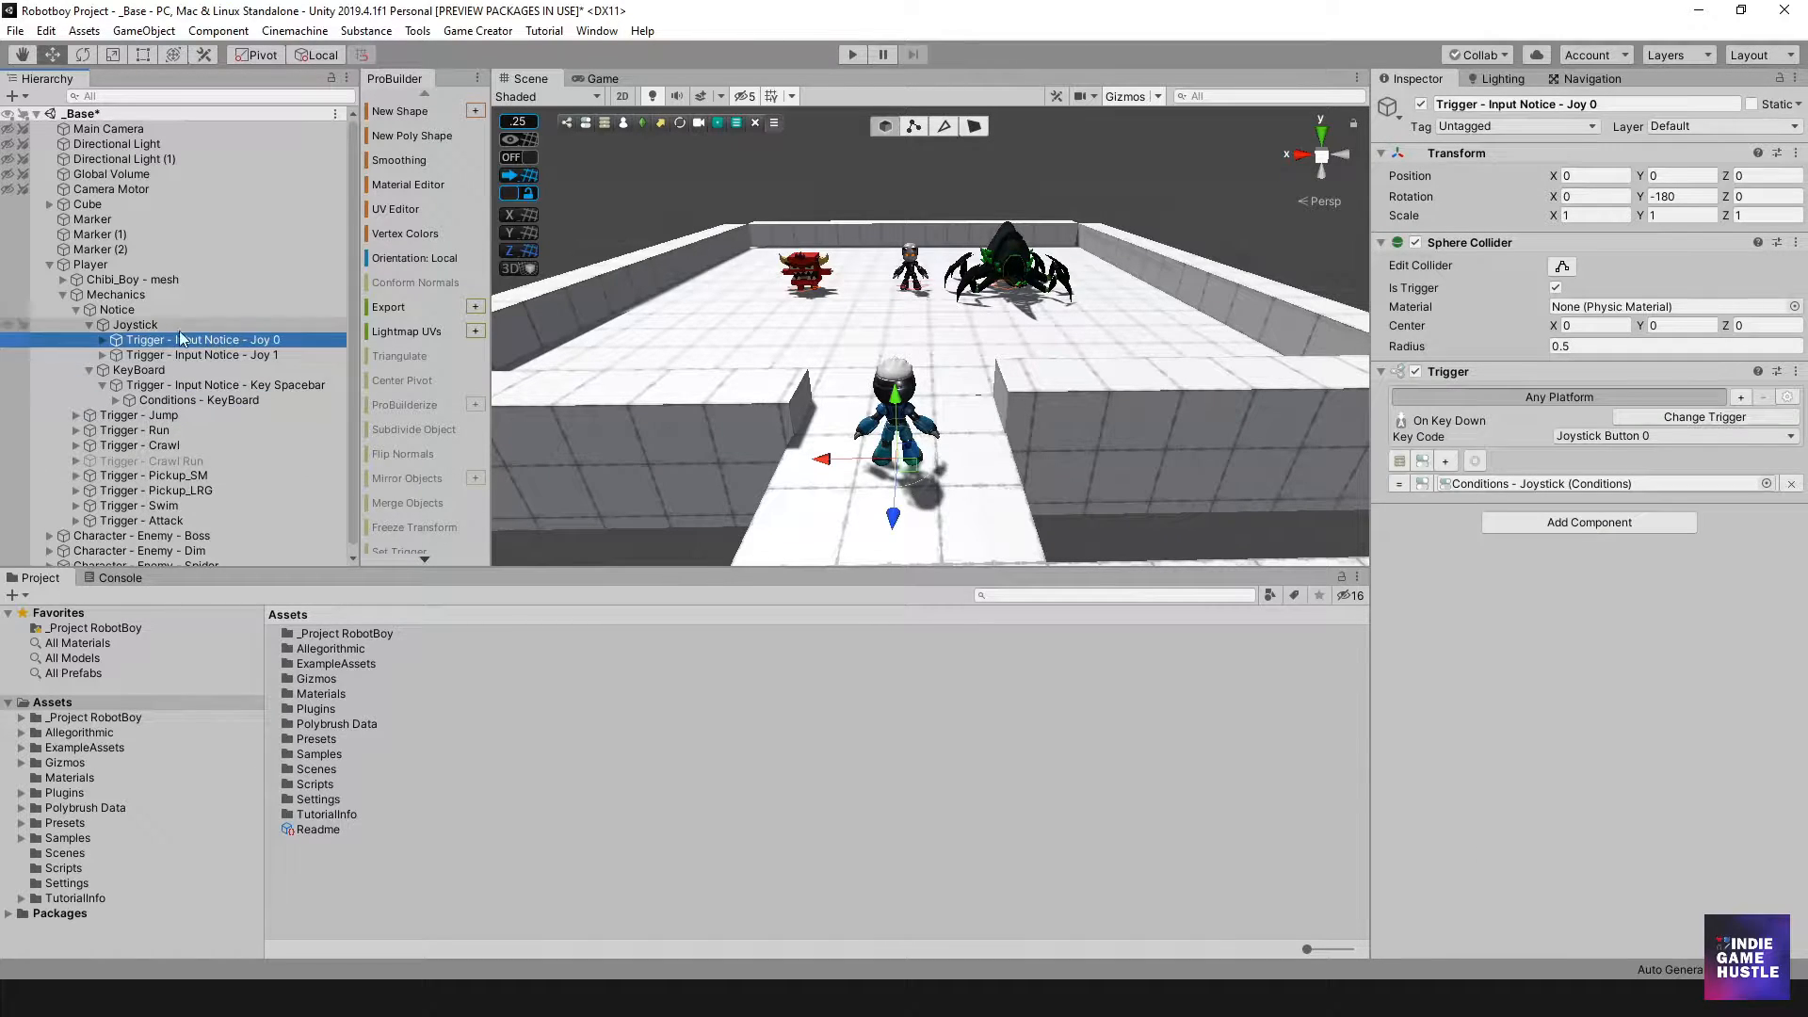
pyautogui.click(192, 357)
pyautogui.click(198, 343)
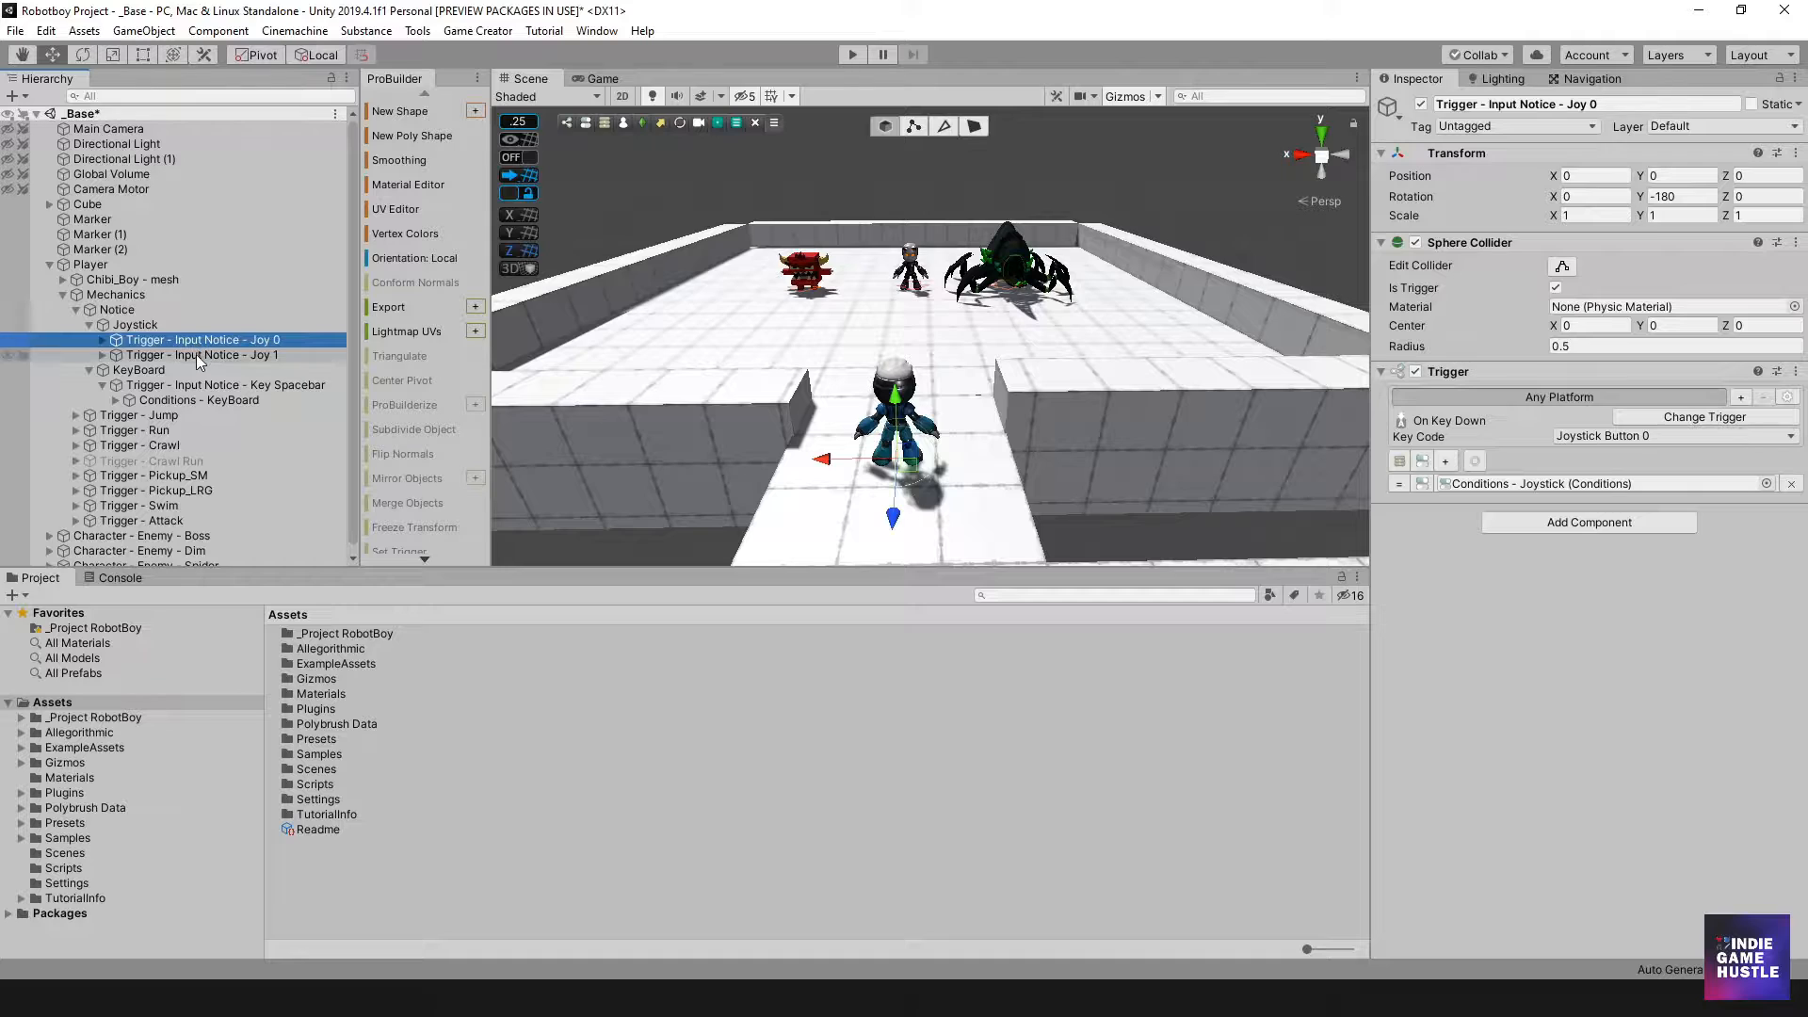
pyautogui.click(137, 326)
pyautogui.click(160, 341)
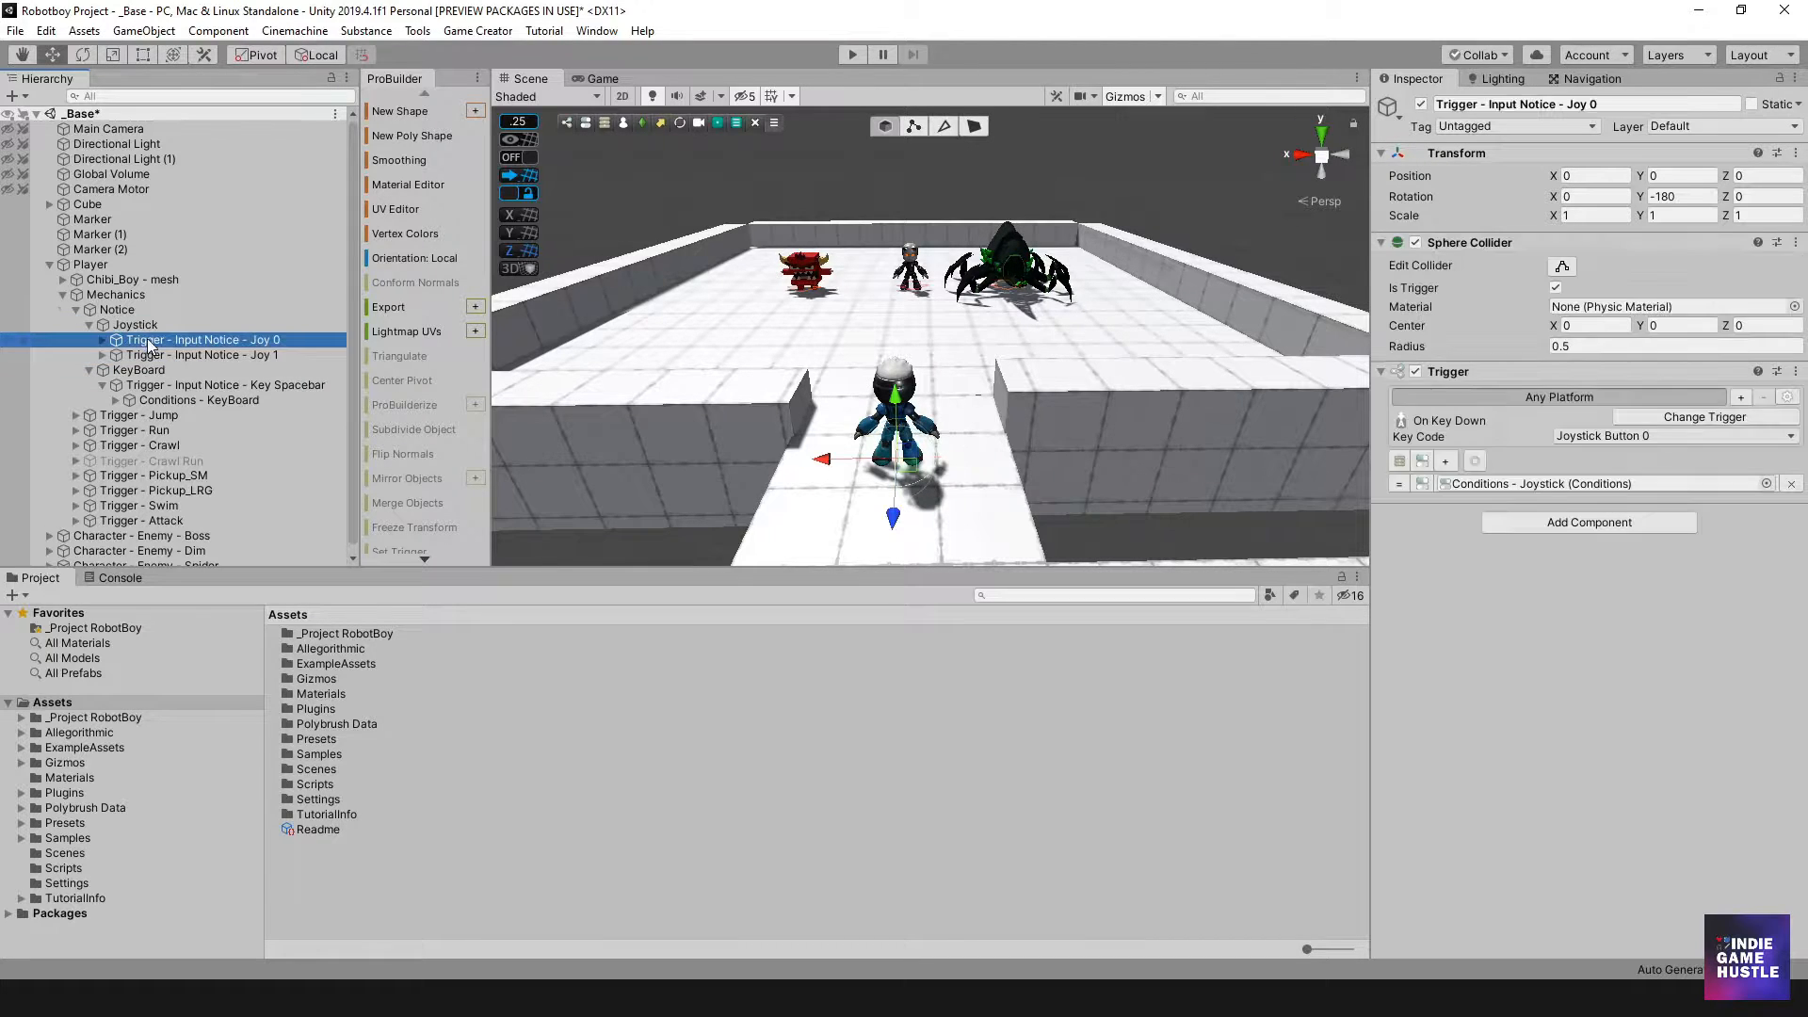
pyautogui.click(170, 358)
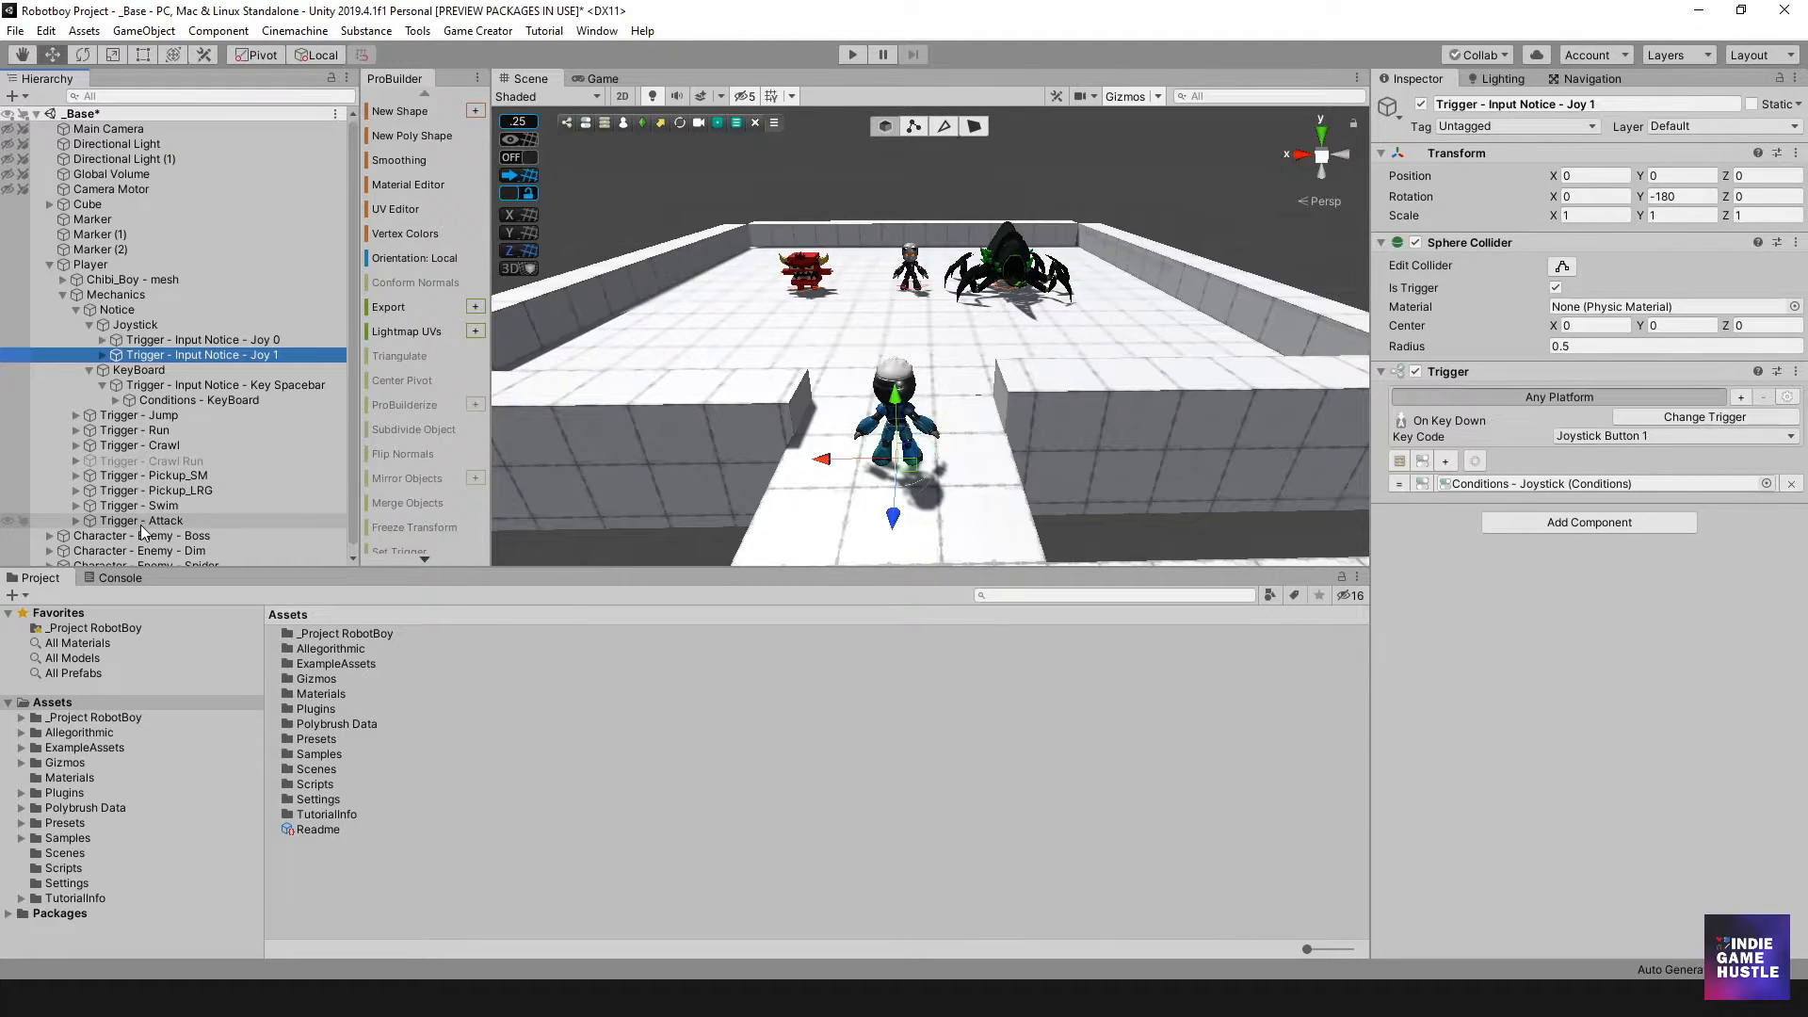
pyautogui.click(171, 341)
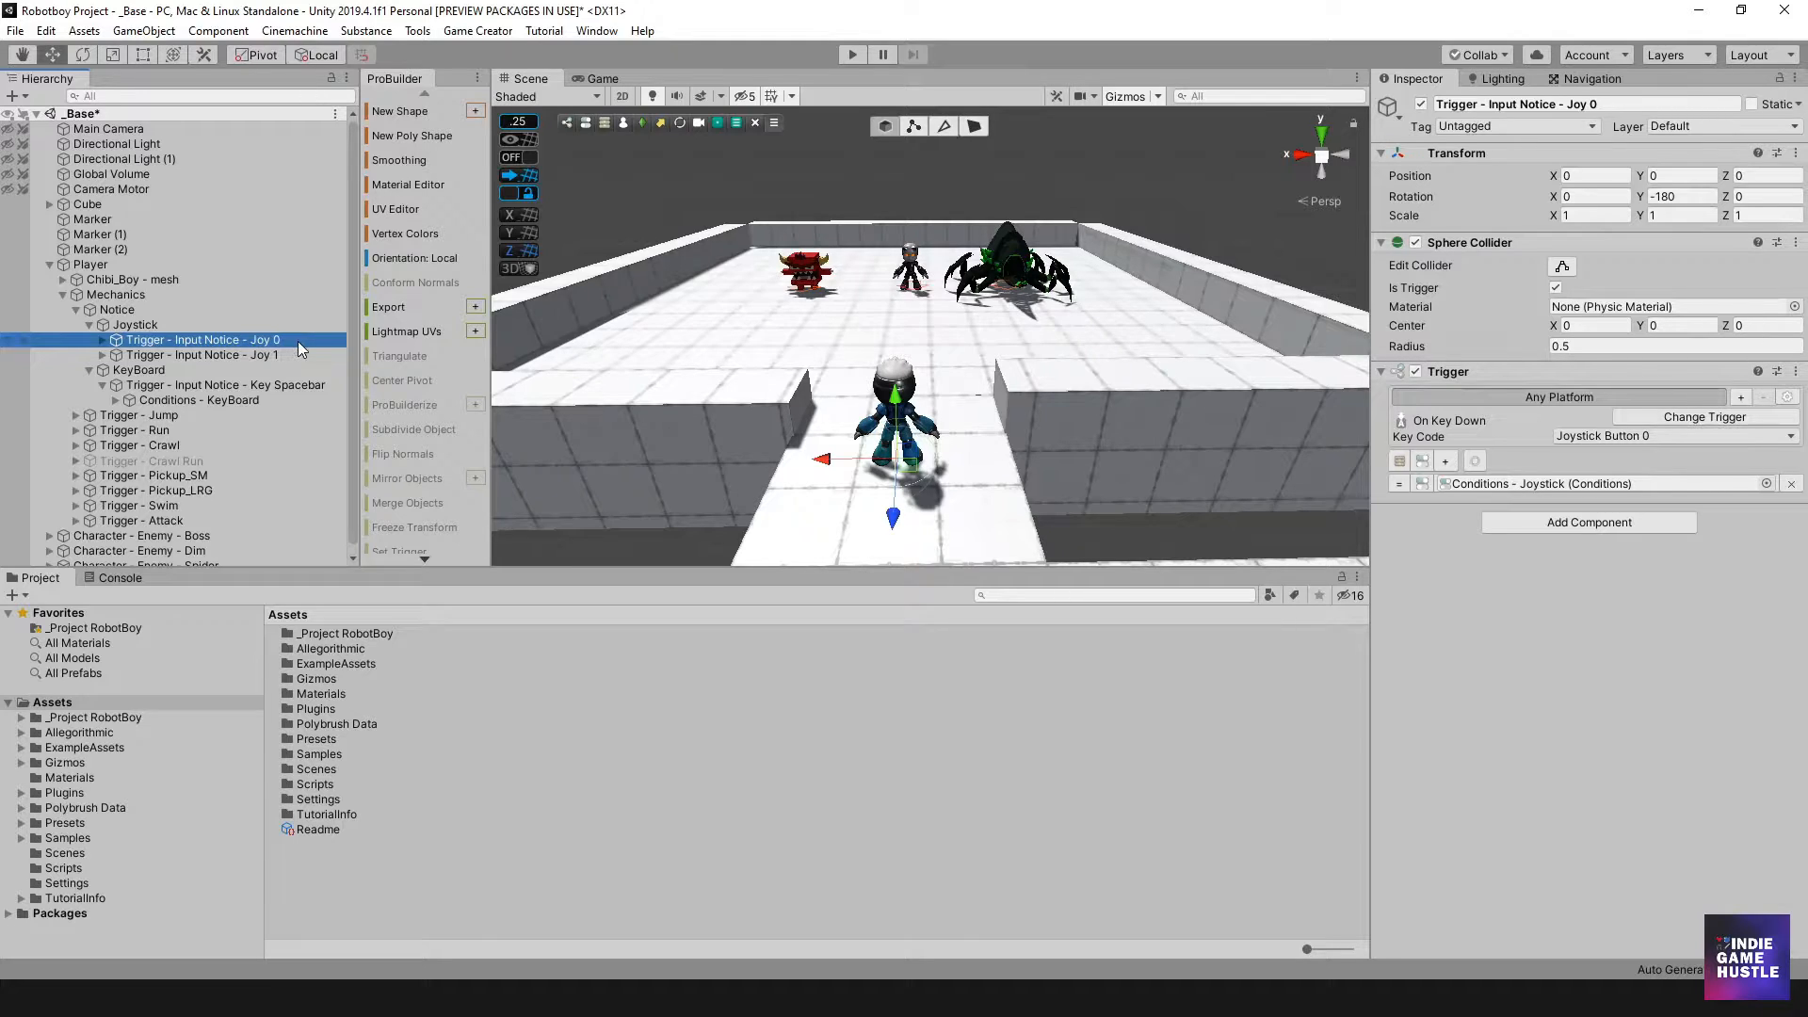
pyautogui.click(263, 355)
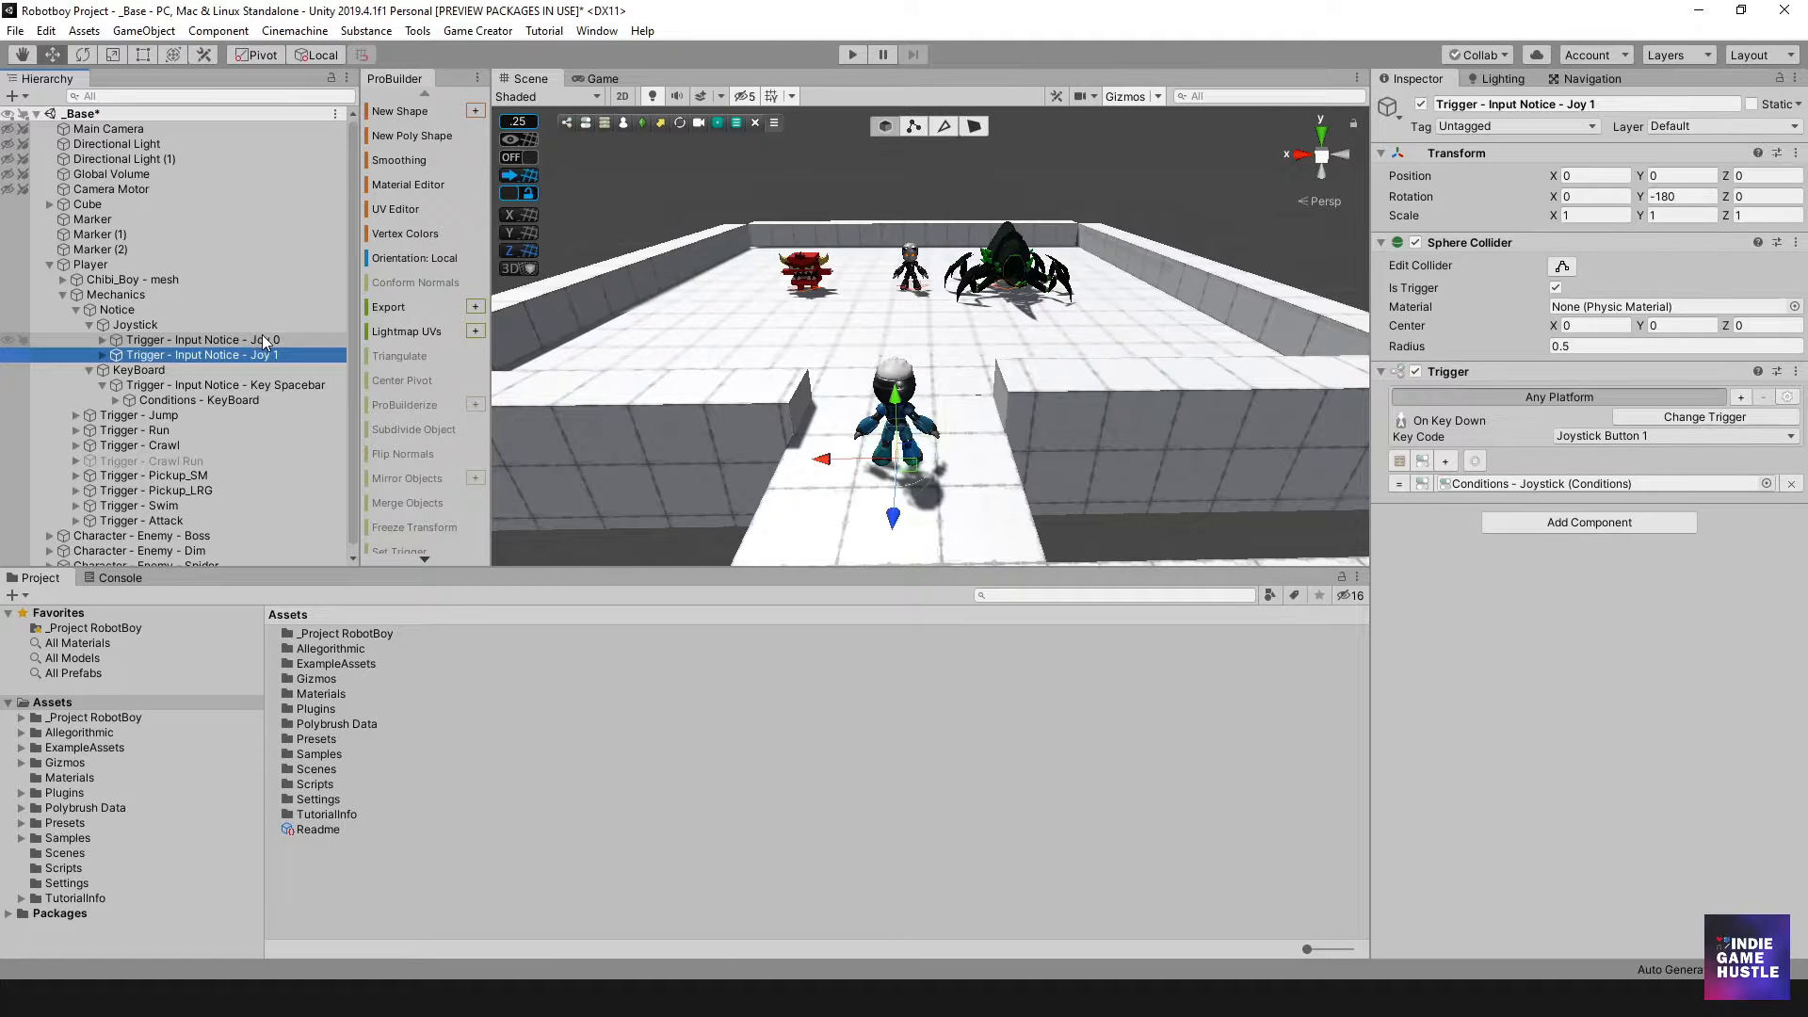
pyautogui.click(260, 341)
pyautogui.click(265, 357)
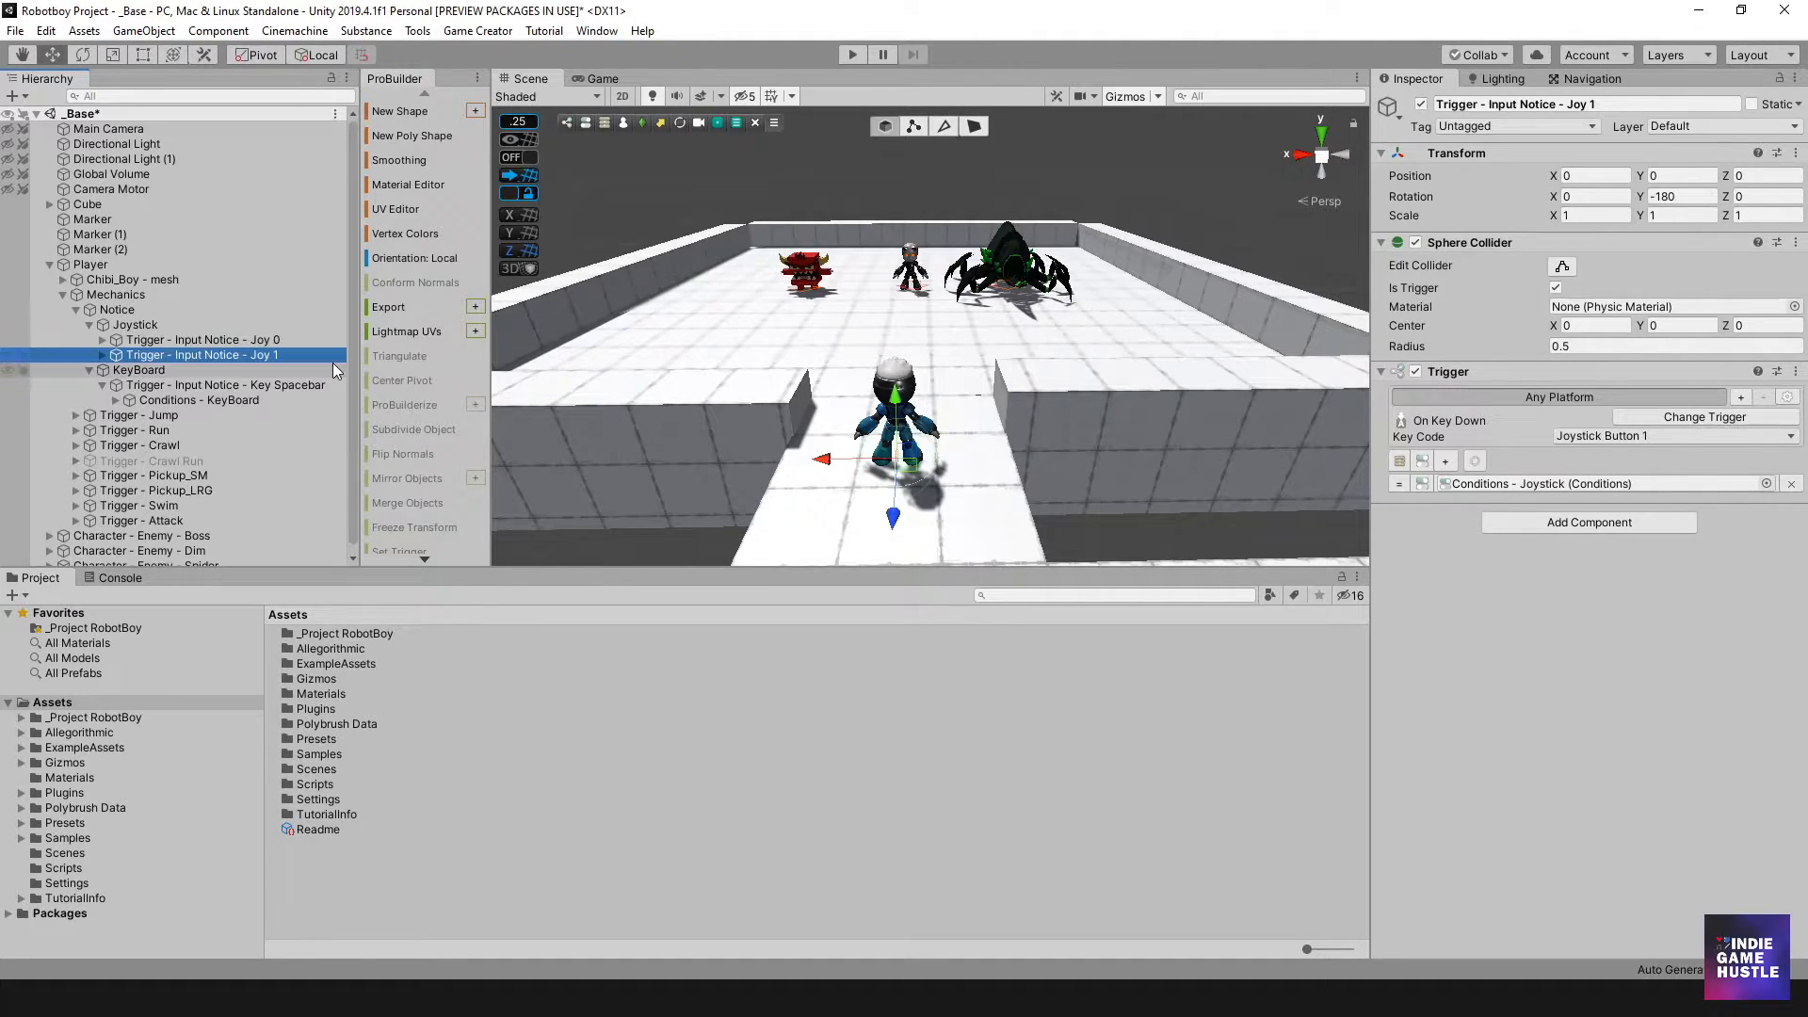
pyautogui.click(182, 343)
# Duplicate Trigger - Input Notice - Joy 1 in the Joystick group and rename the copy Trigger - Input Notice - Joy 2.
pyautogui.click(175, 354)
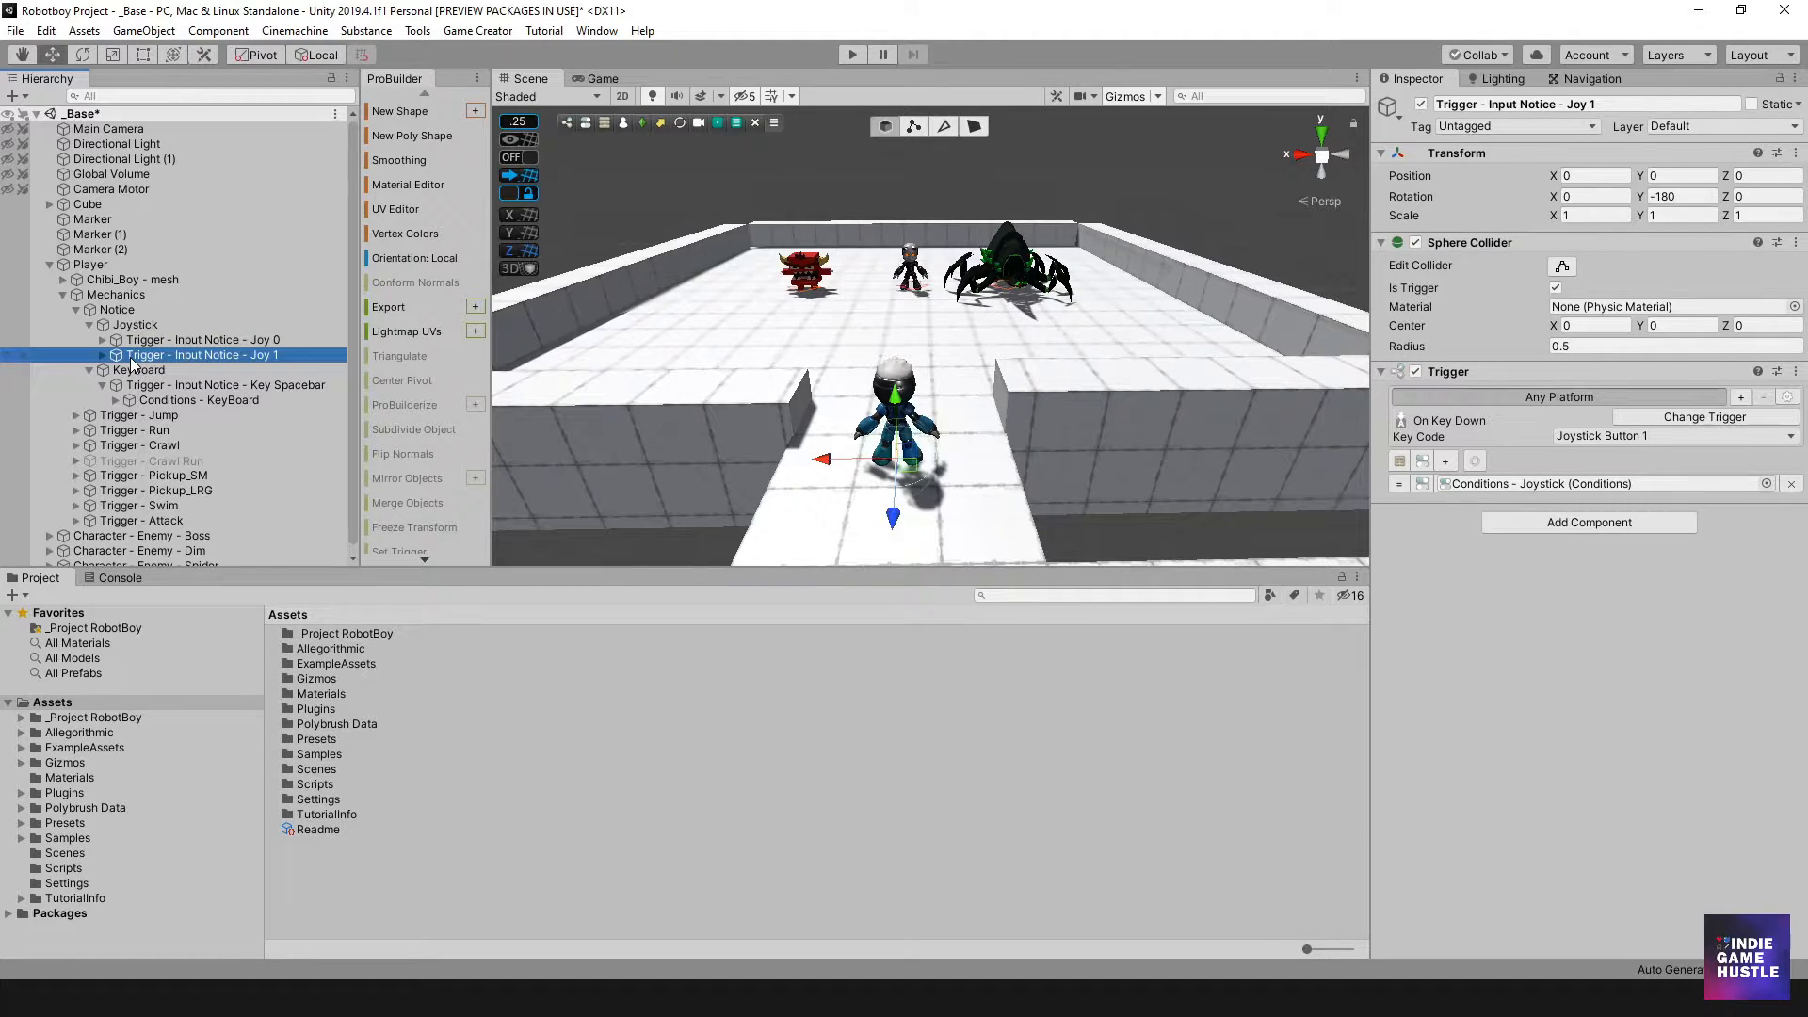
pyautogui.hotkey('ctrl', 'd')
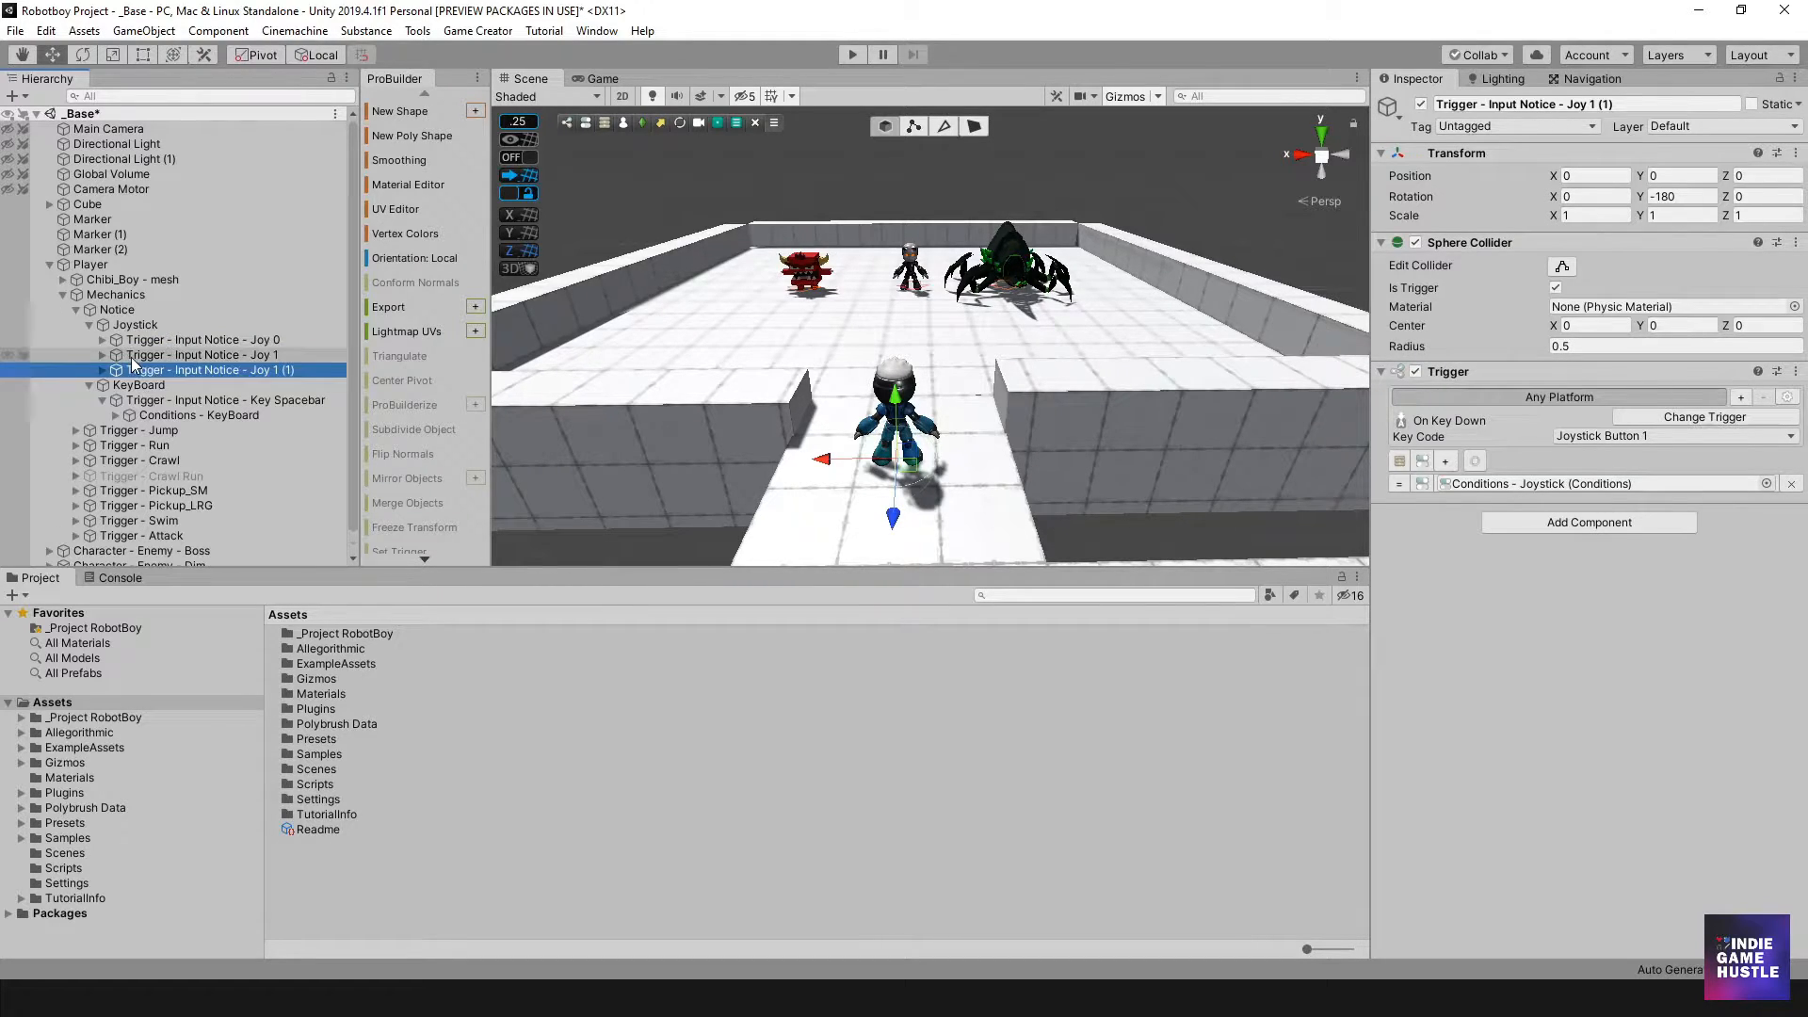
pyautogui.click(207, 369)
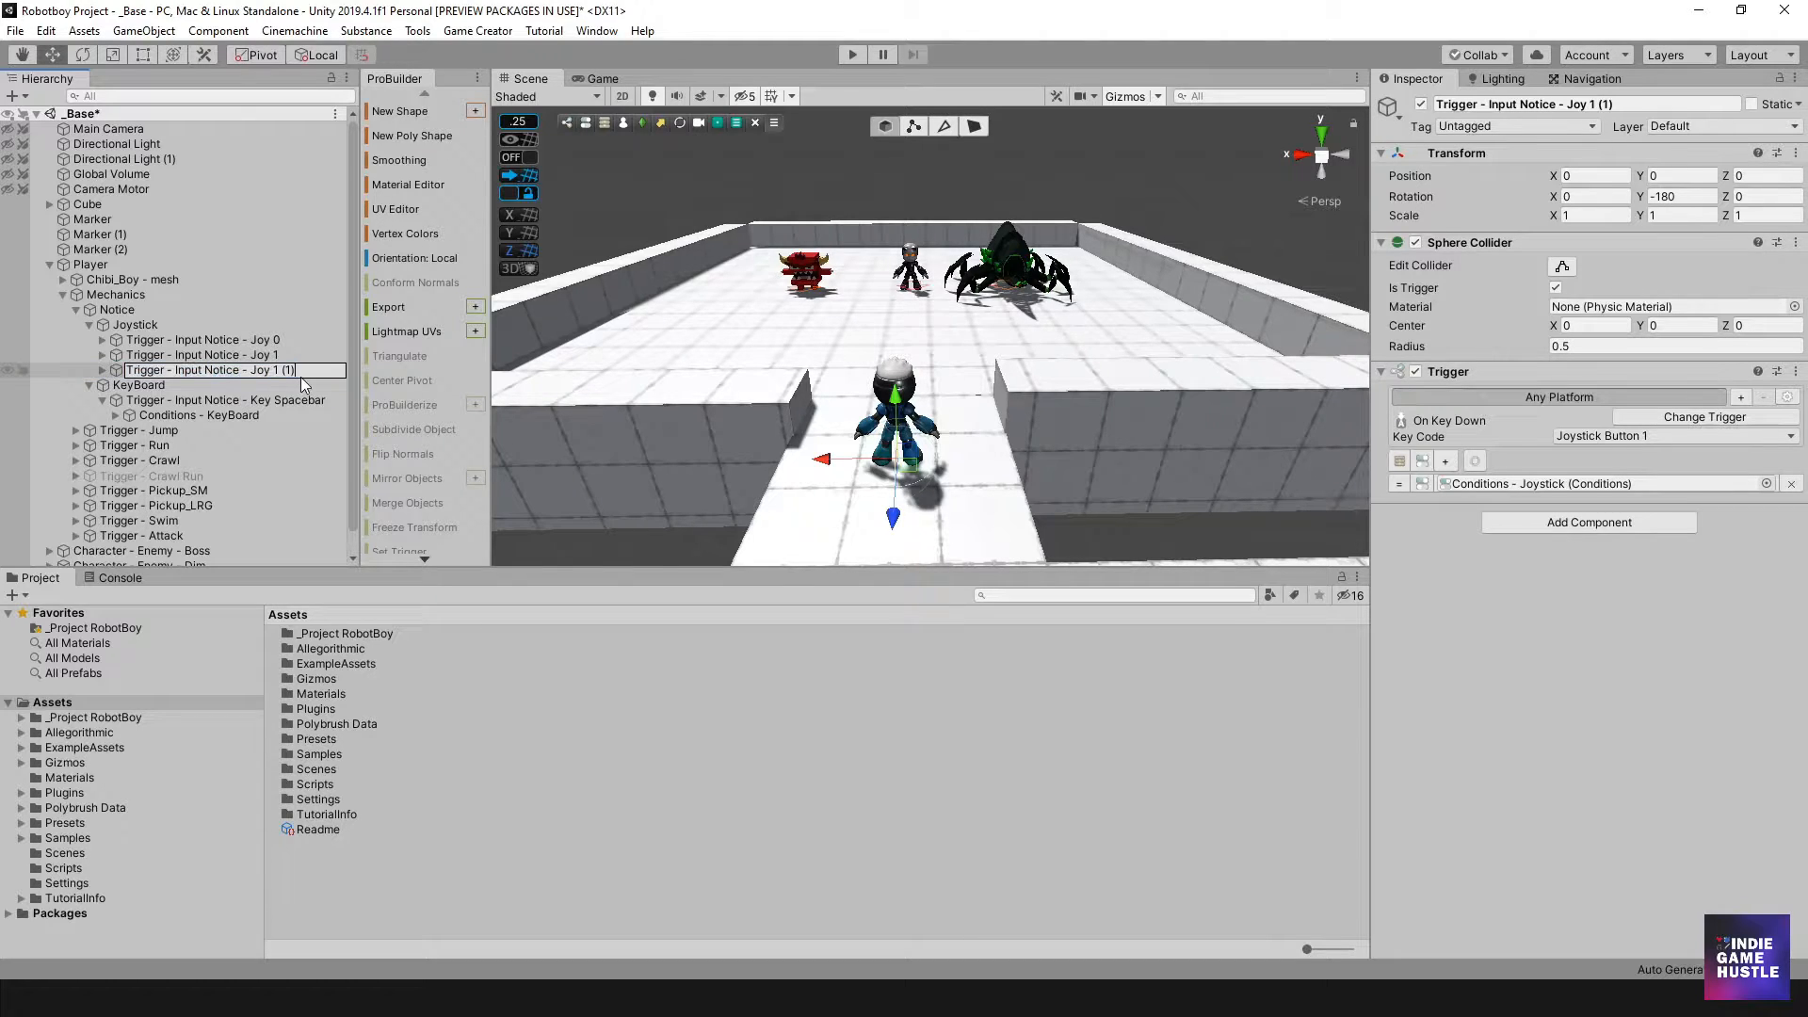
pyautogui.press('BackSpace')
pyautogui.press('BackSpace')
pyautogui.press('BackSpace')
pyautogui.press('BackSpace')
pyautogui.write('2')
pyautogui.press('Return')
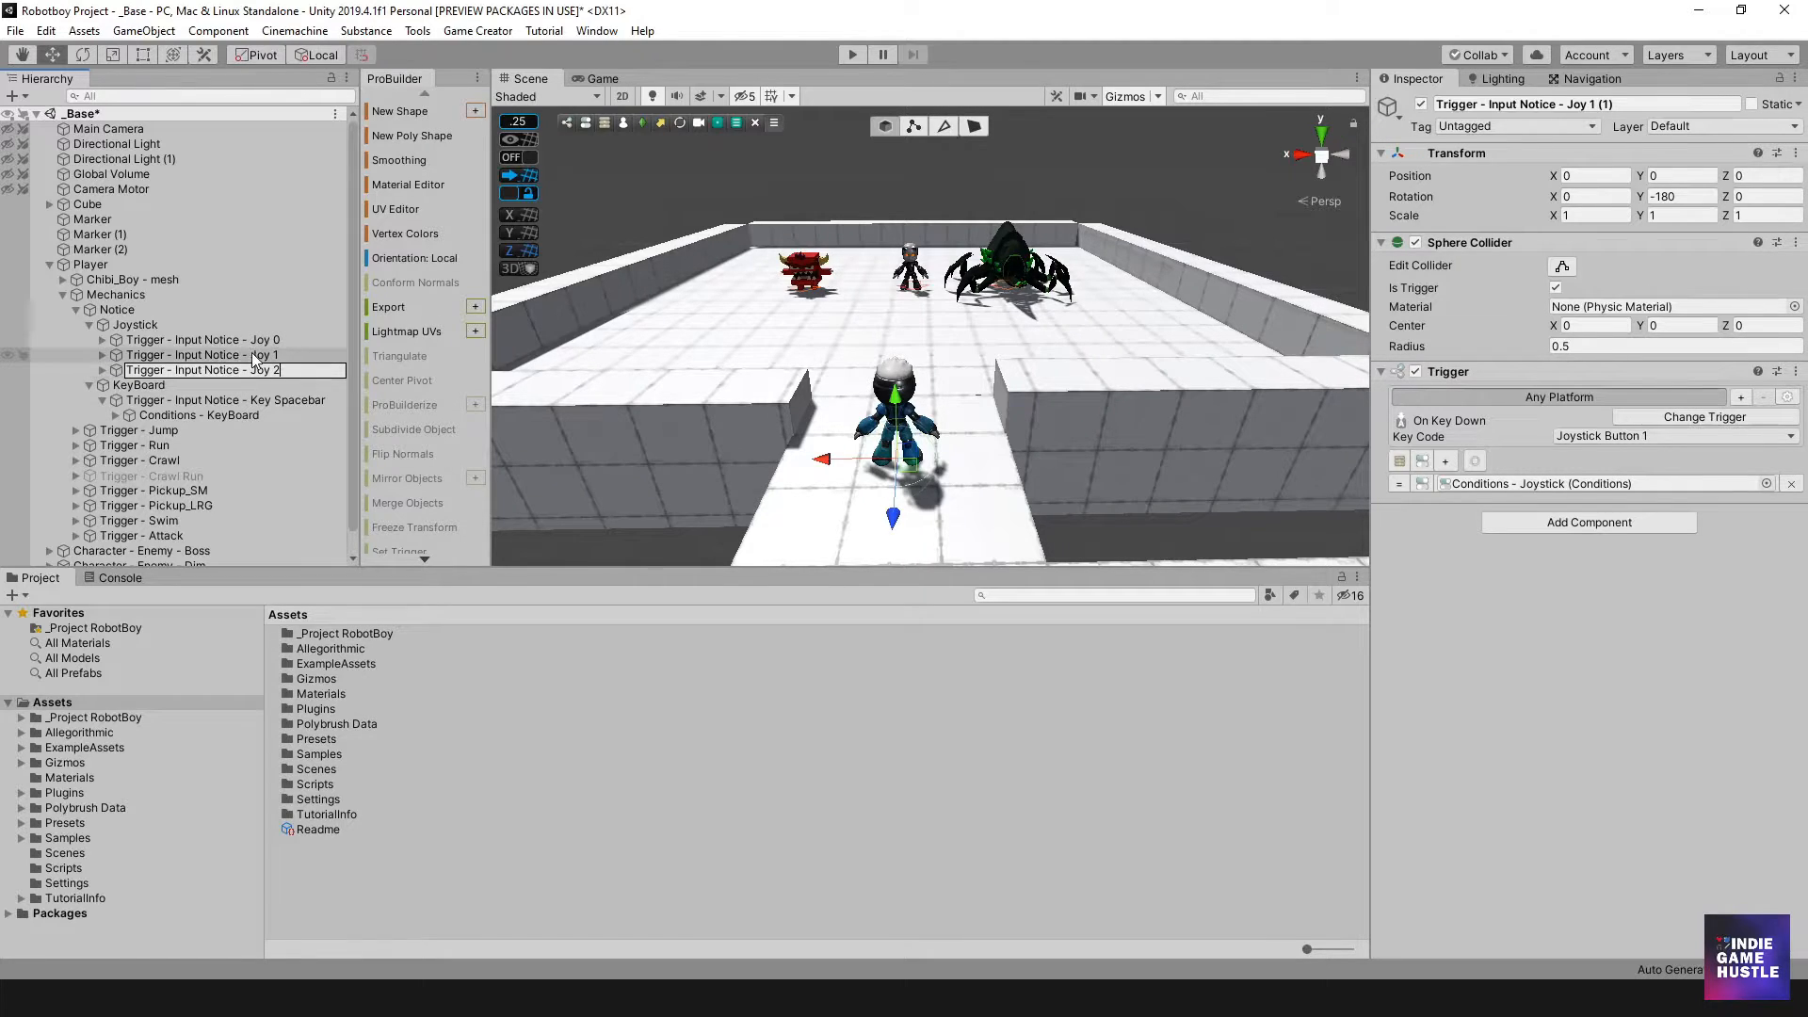
# Expand Trigger - Input Notice - Joy 2 and set its trigger key code to Joystick Button 2.
pyautogui.click(248, 358)
pyautogui.click(243, 370)
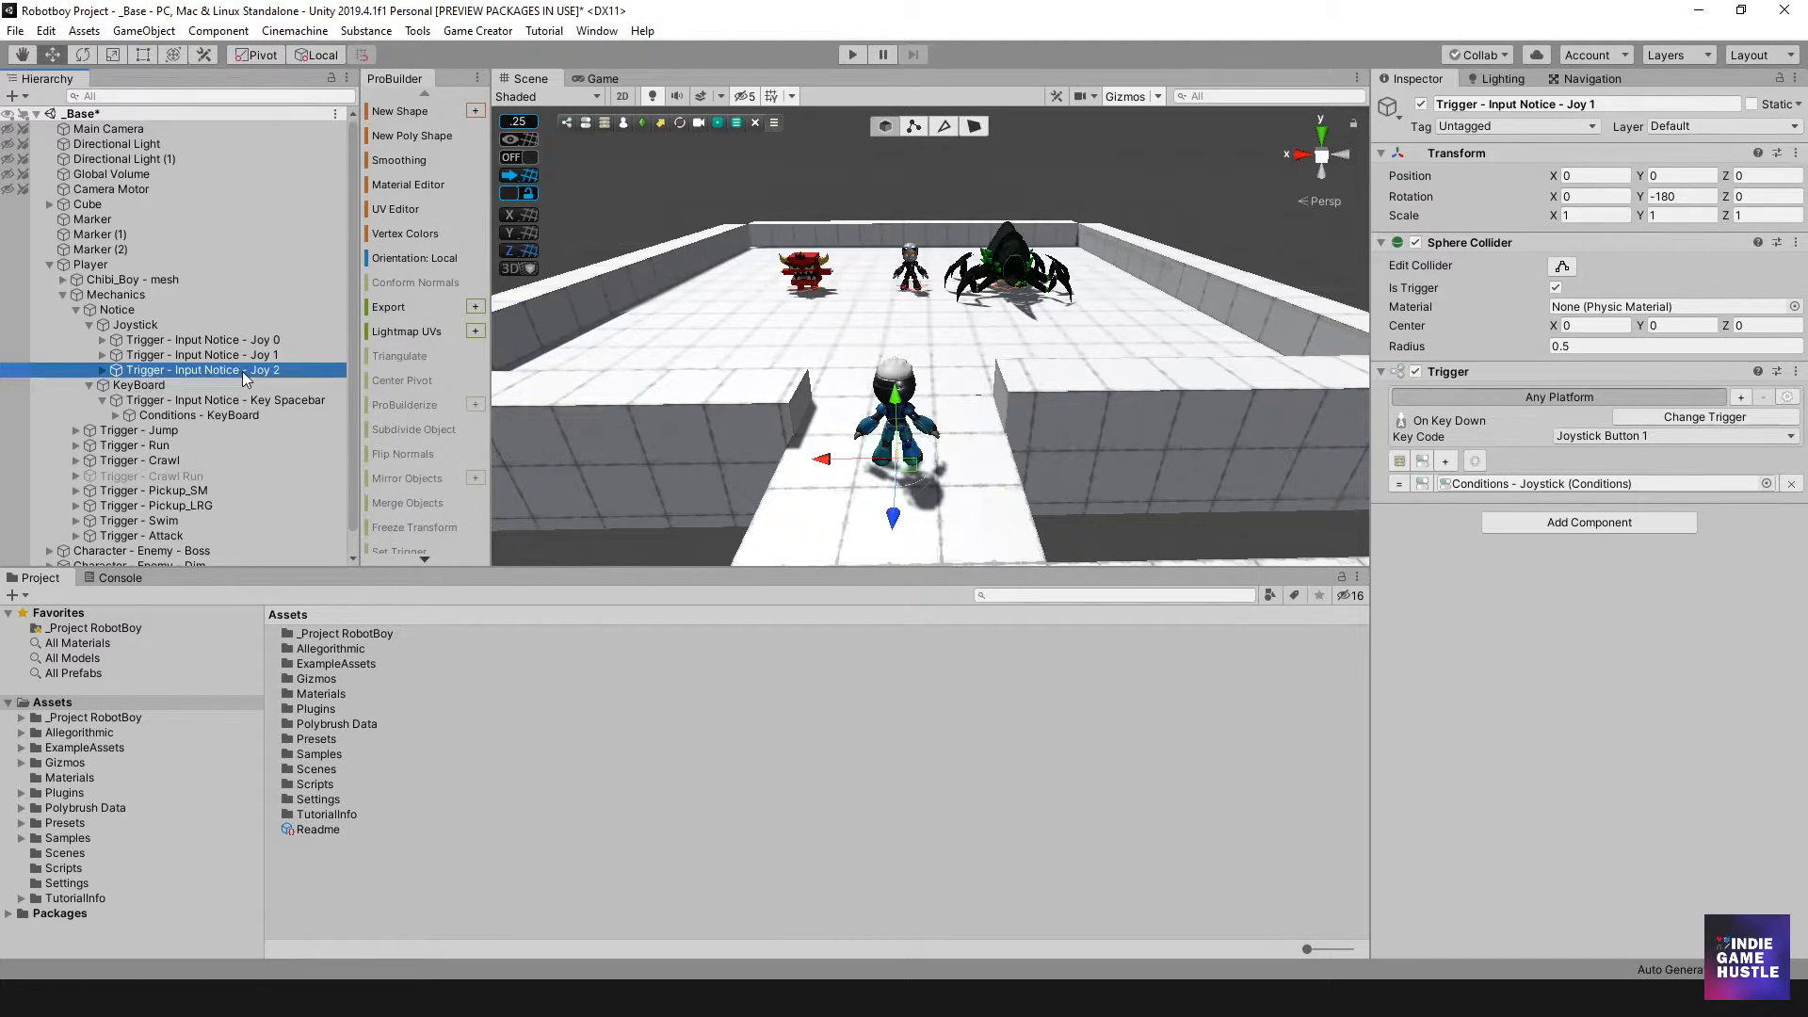
pyautogui.click(103, 370)
pyautogui.click(116, 385)
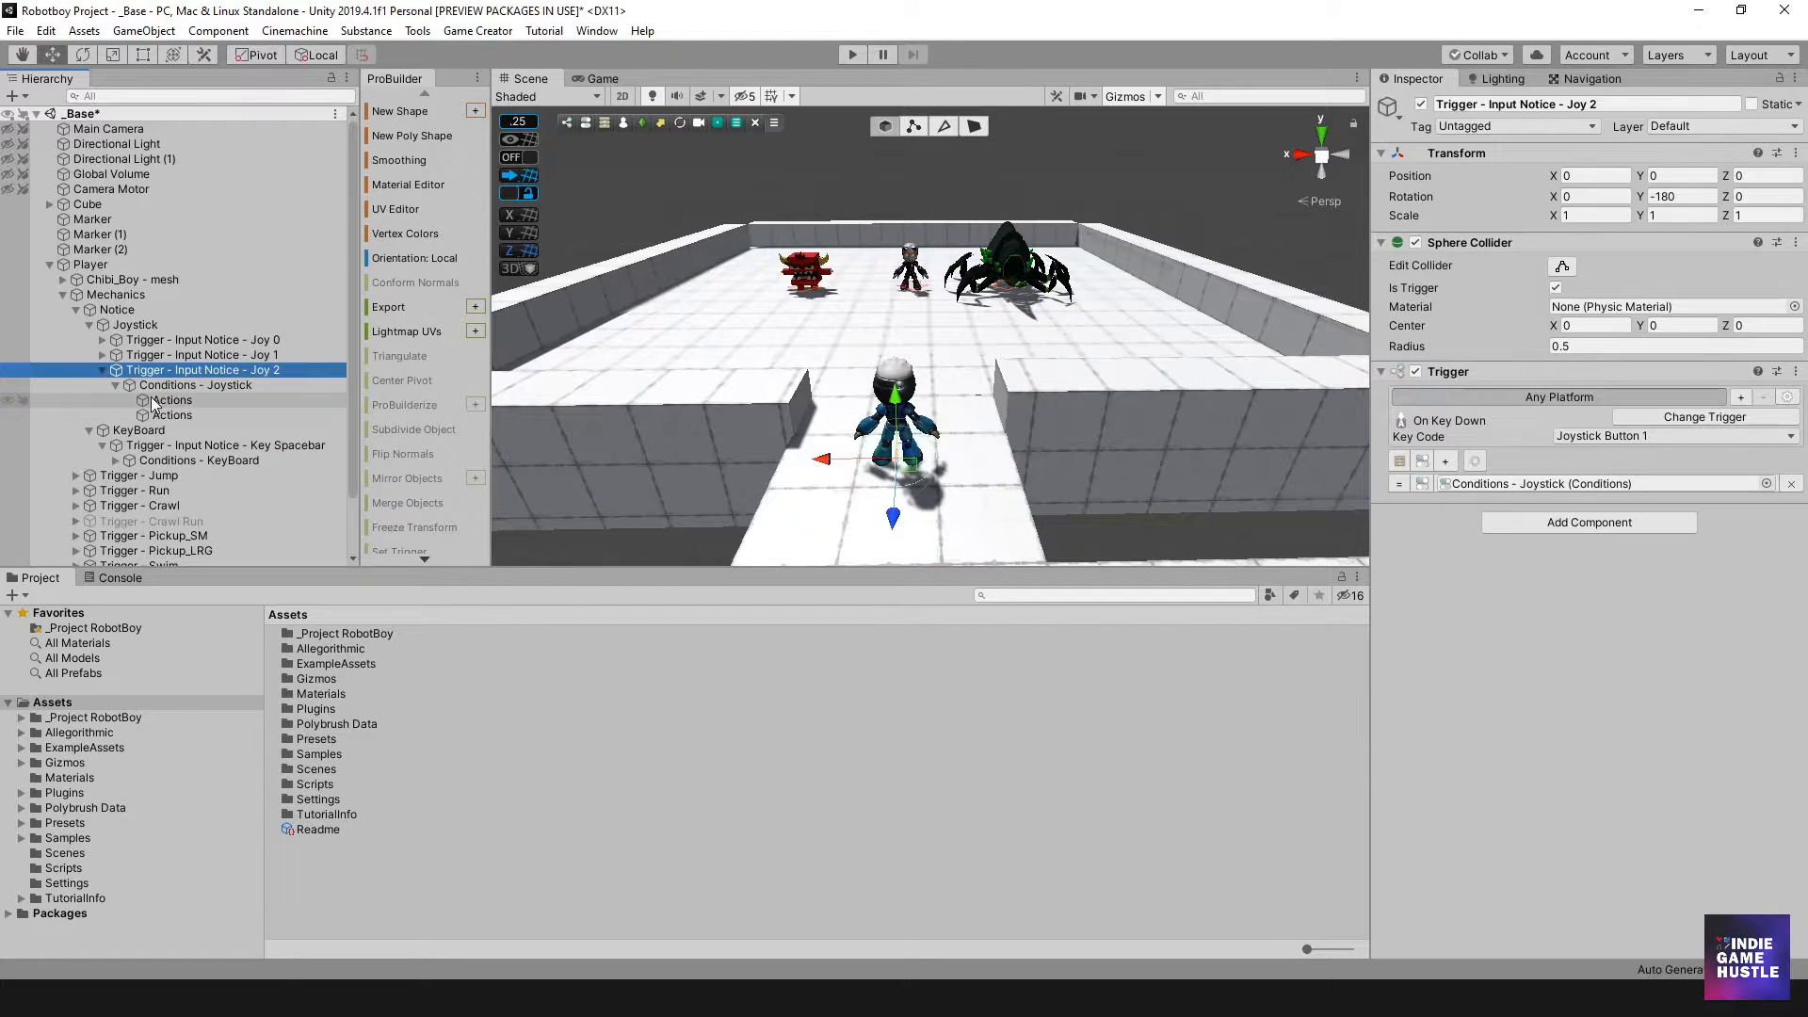
pyautogui.click(207, 386)
pyautogui.click(208, 373)
pyautogui.click(1591, 437)
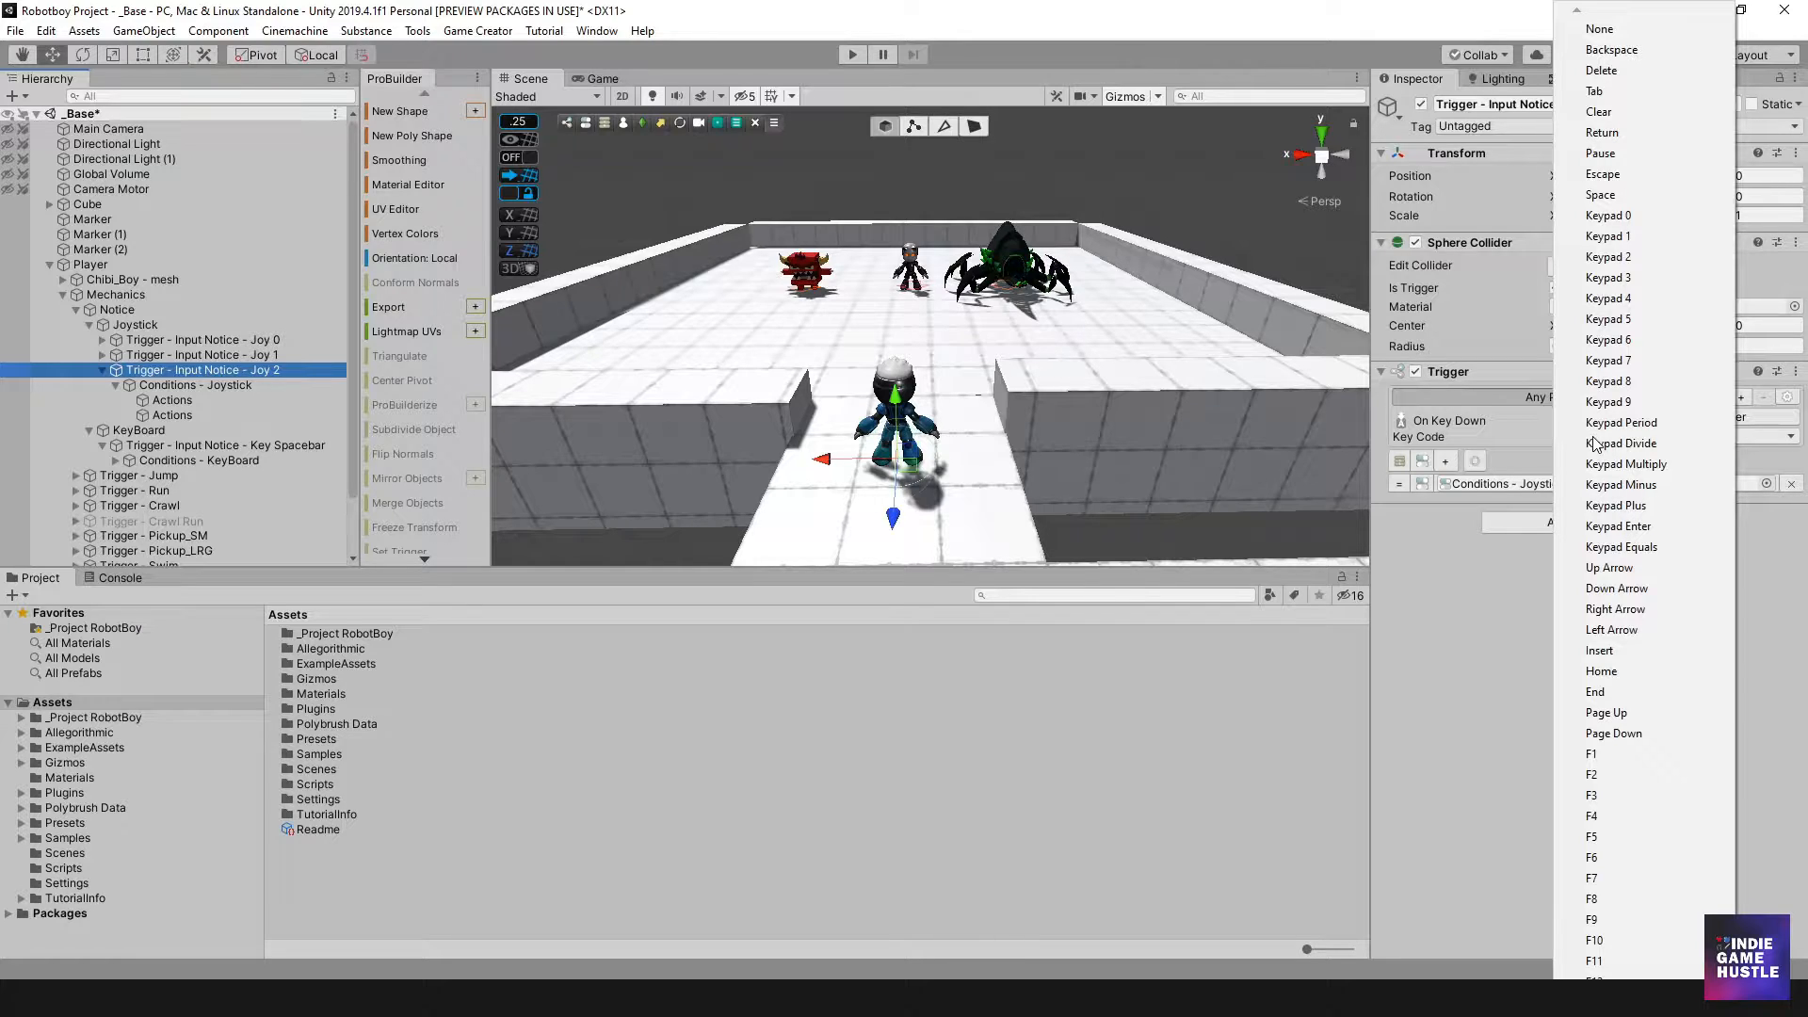
pyautogui.click(1616, 456)
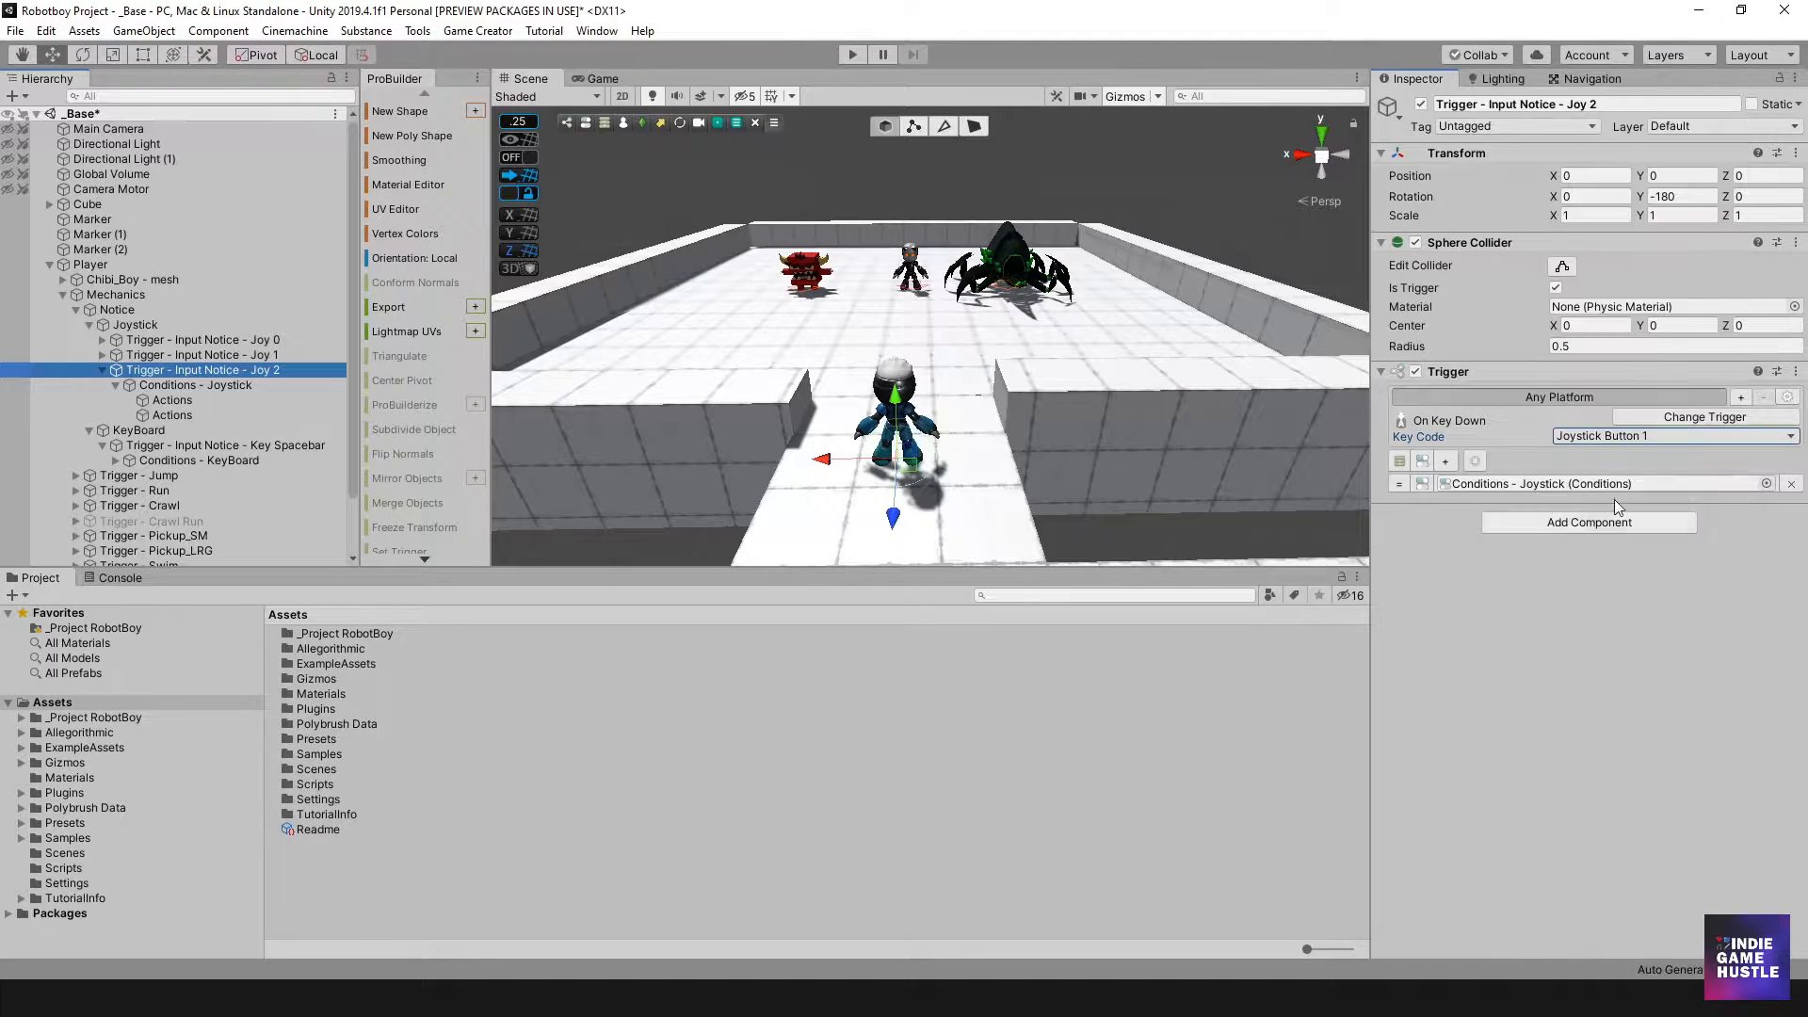
pyautogui.click(1676, 439)
pyautogui.scroll(-17, 1678, 441)
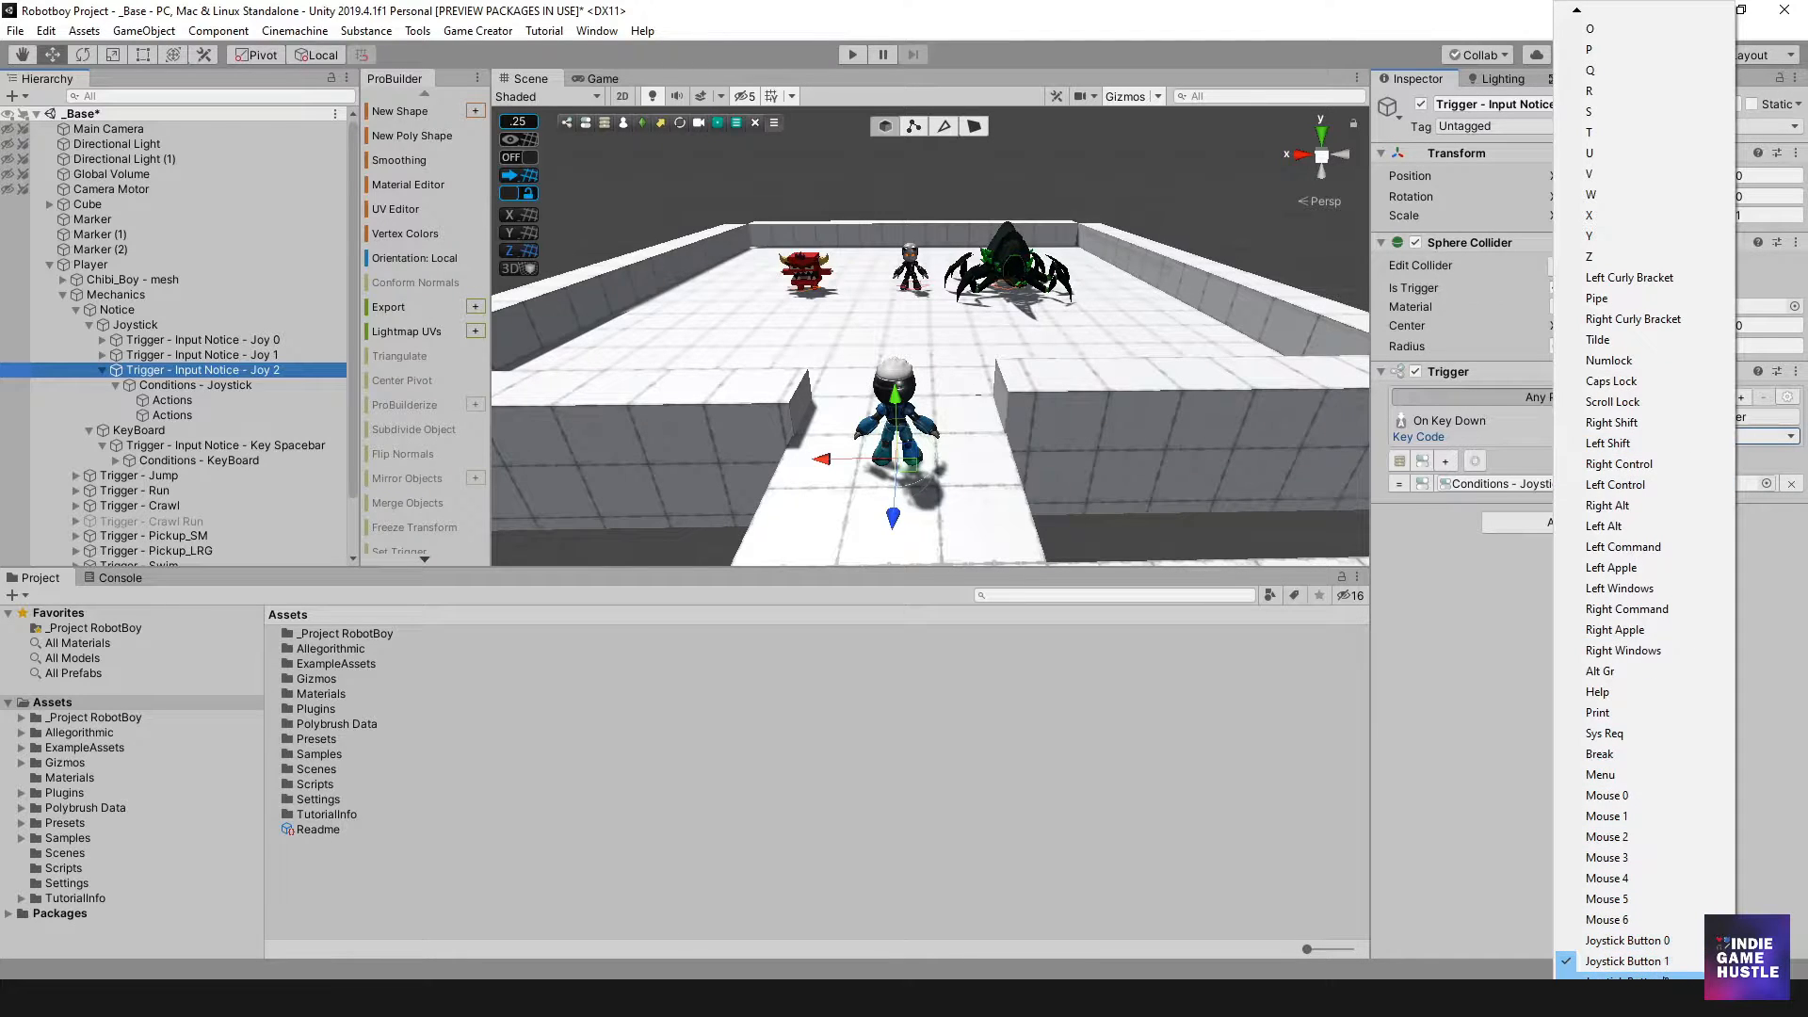
pyautogui.click(1627, 979)
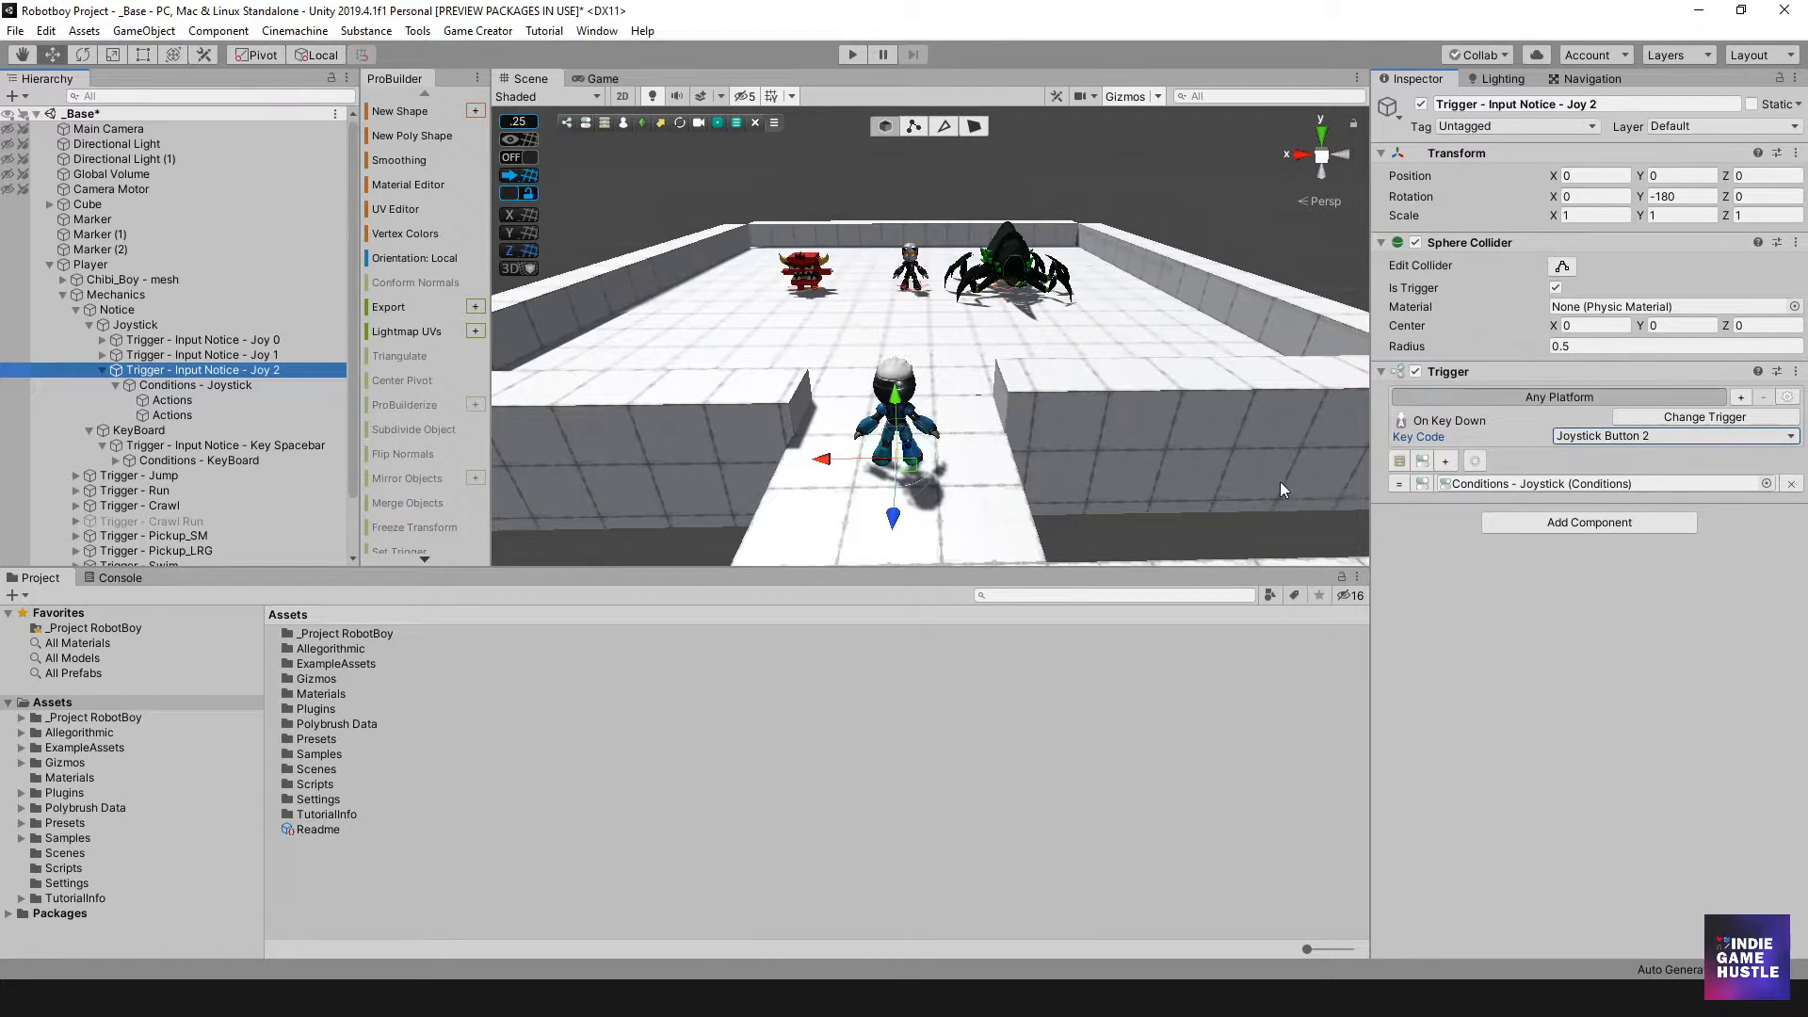
# Set the key in the first clause of Joy 2's Conditions - Joystick to Joystick Button 2.
pyautogui.click(165, 386)
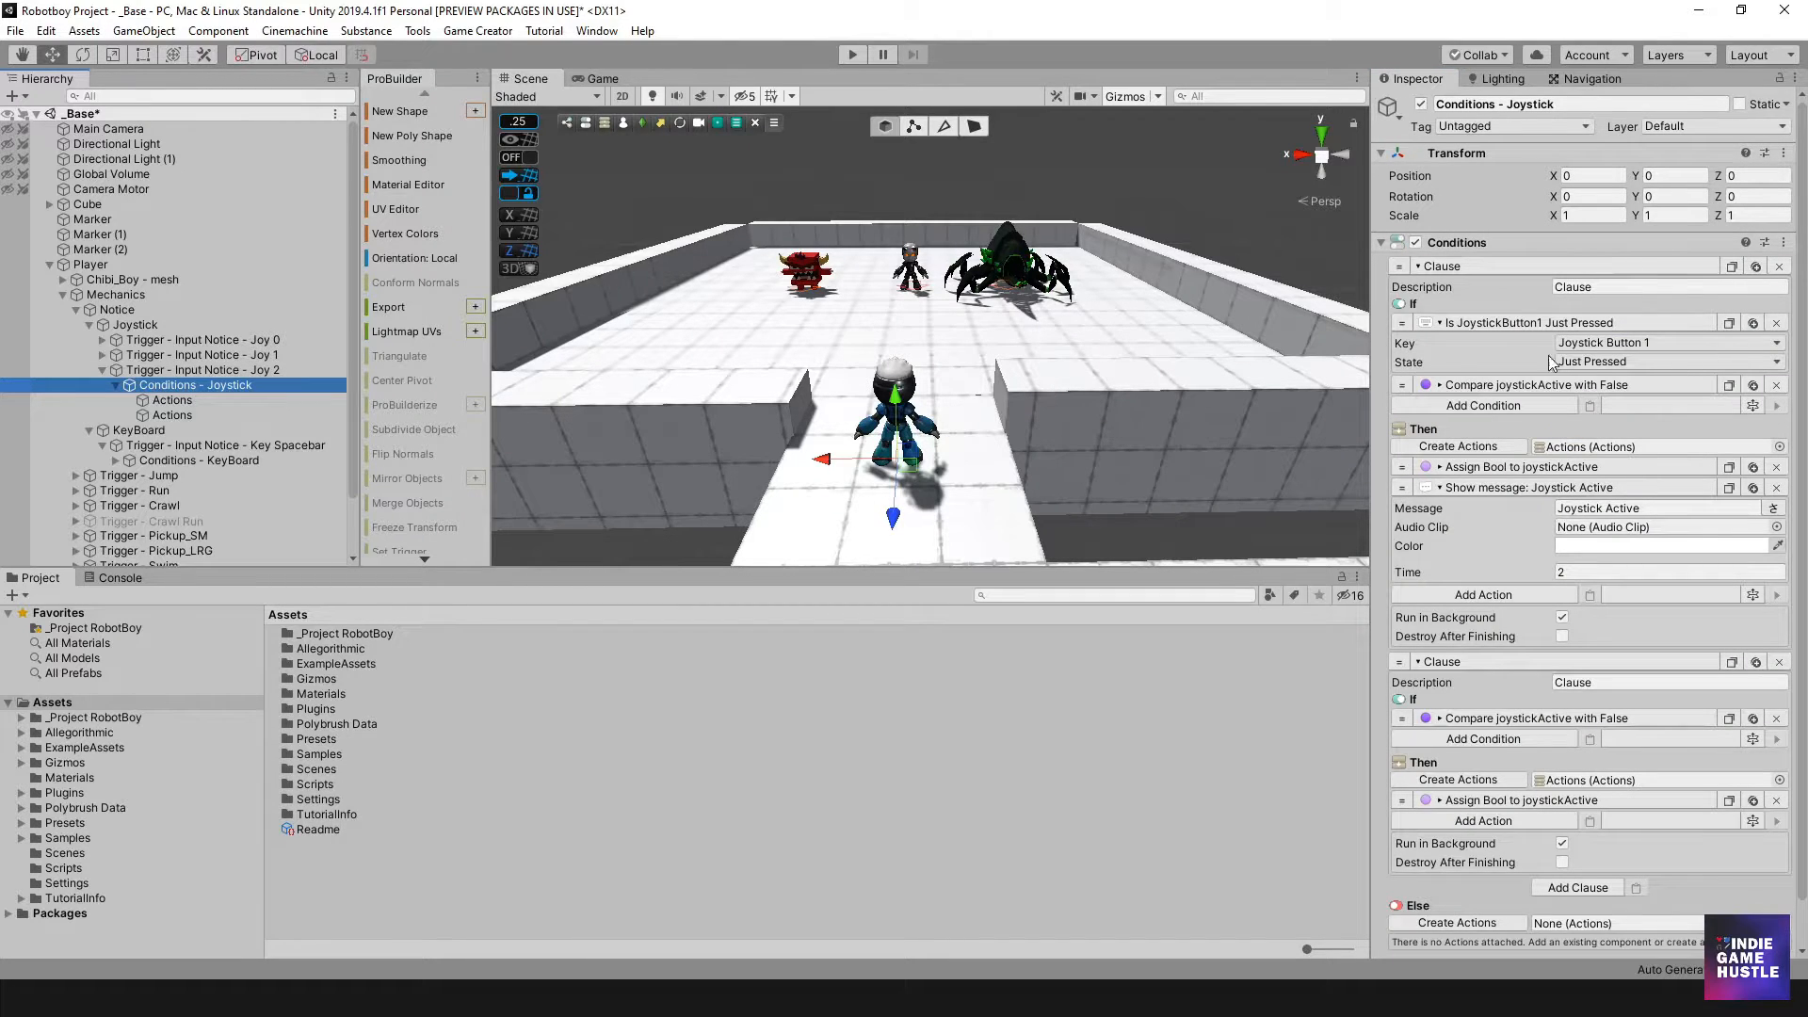
pyautogui.click(1598, 345)
pyautogui.scroll(-20, 1643, 632)
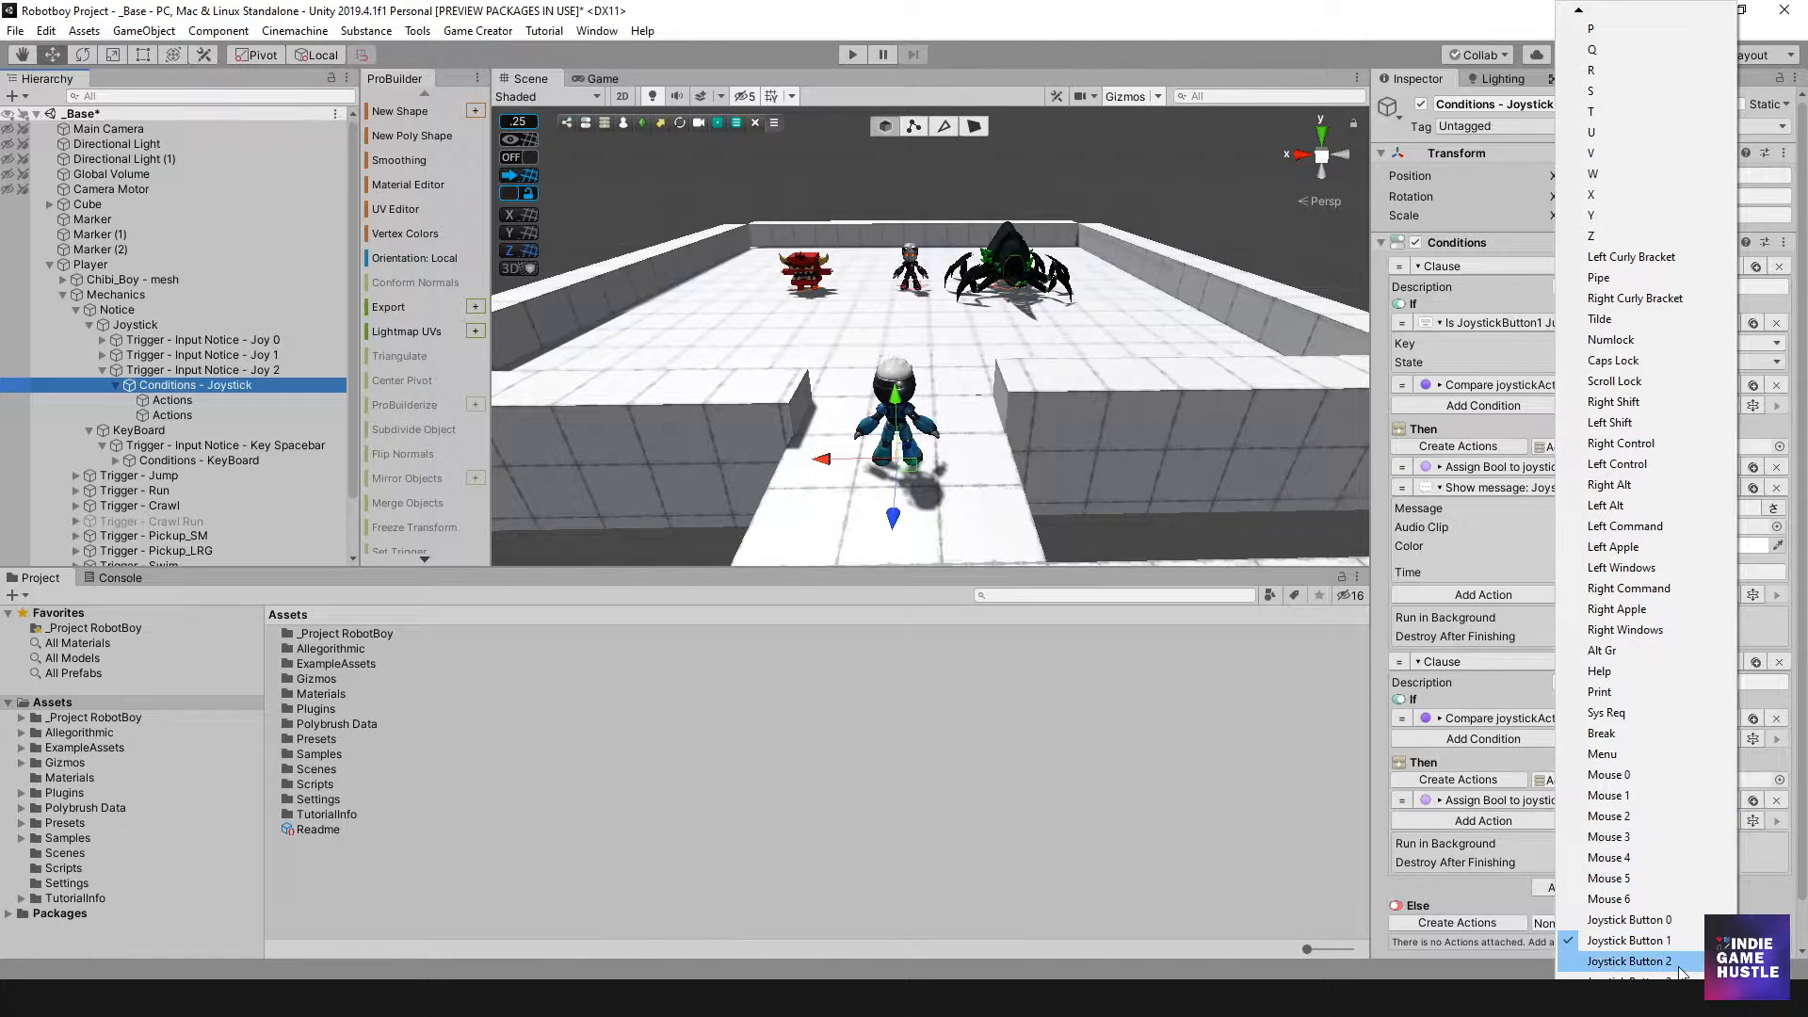
pyautogui.click(1676, 964)
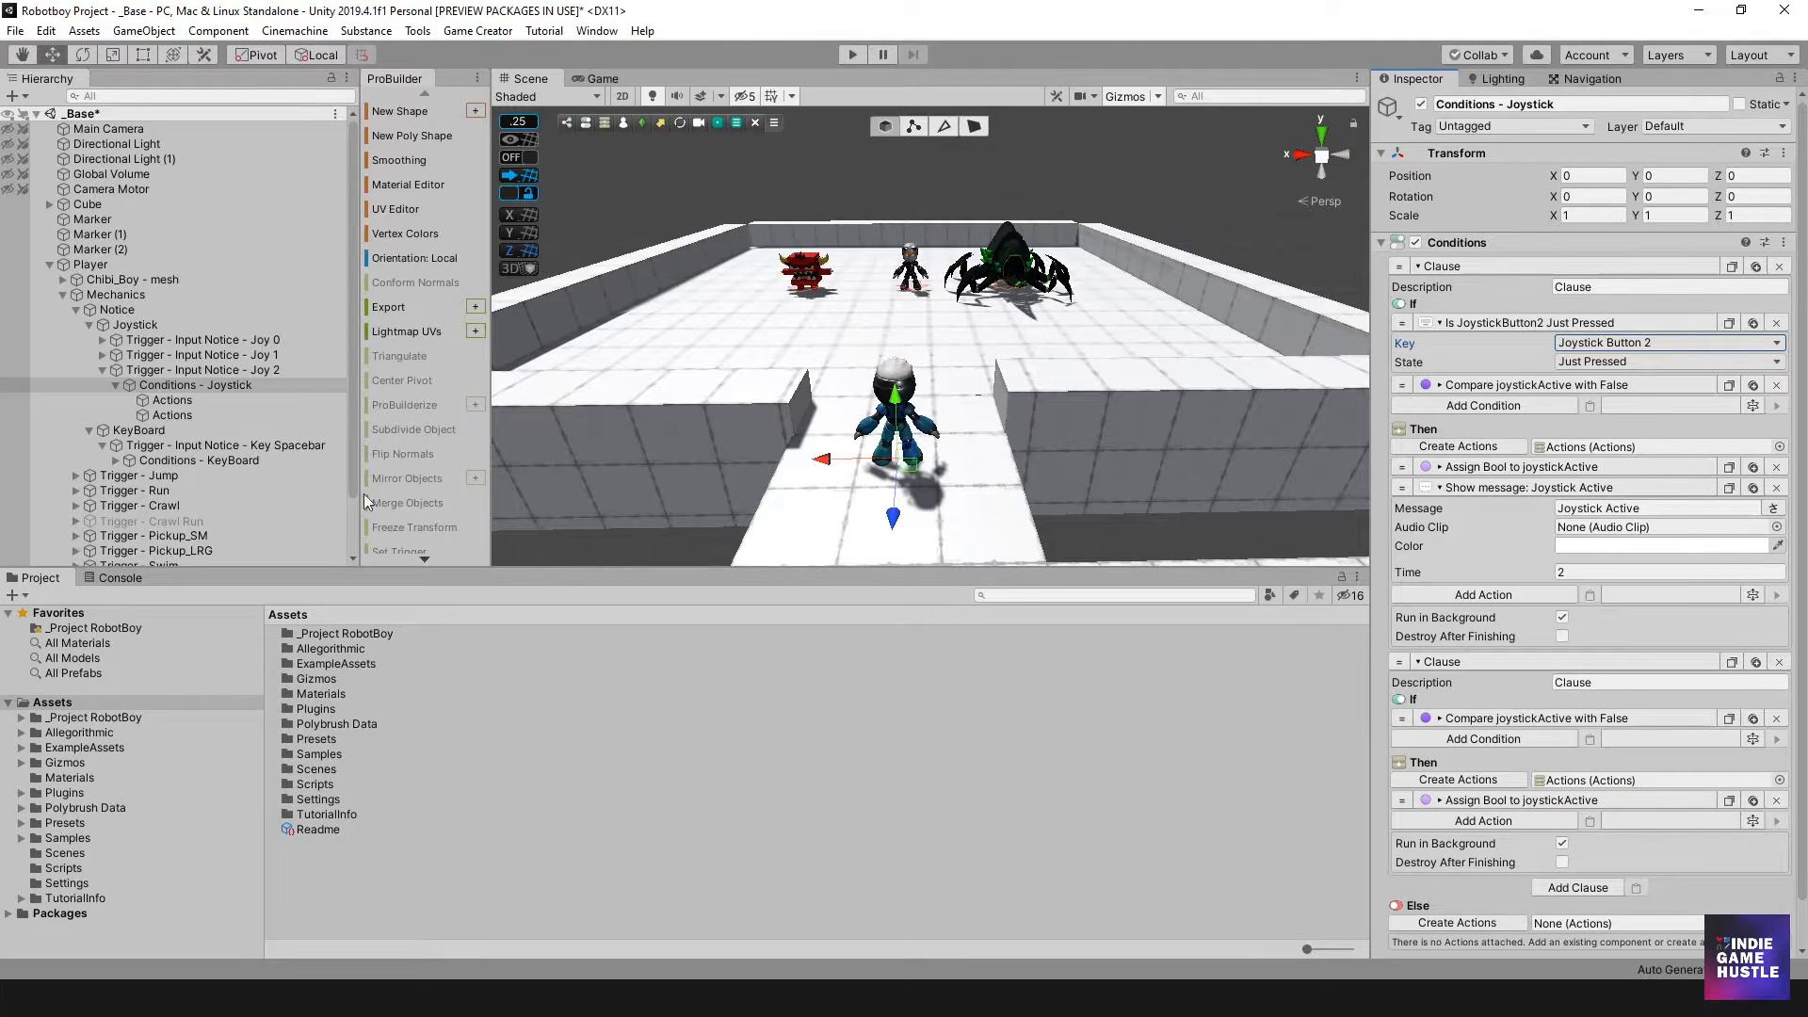
# Inspect both Actions objects under Joy 2's Conditions - Joystick, fold that group up, and return to the Joy 2 trigger.
pyautogui.click(169, 400)
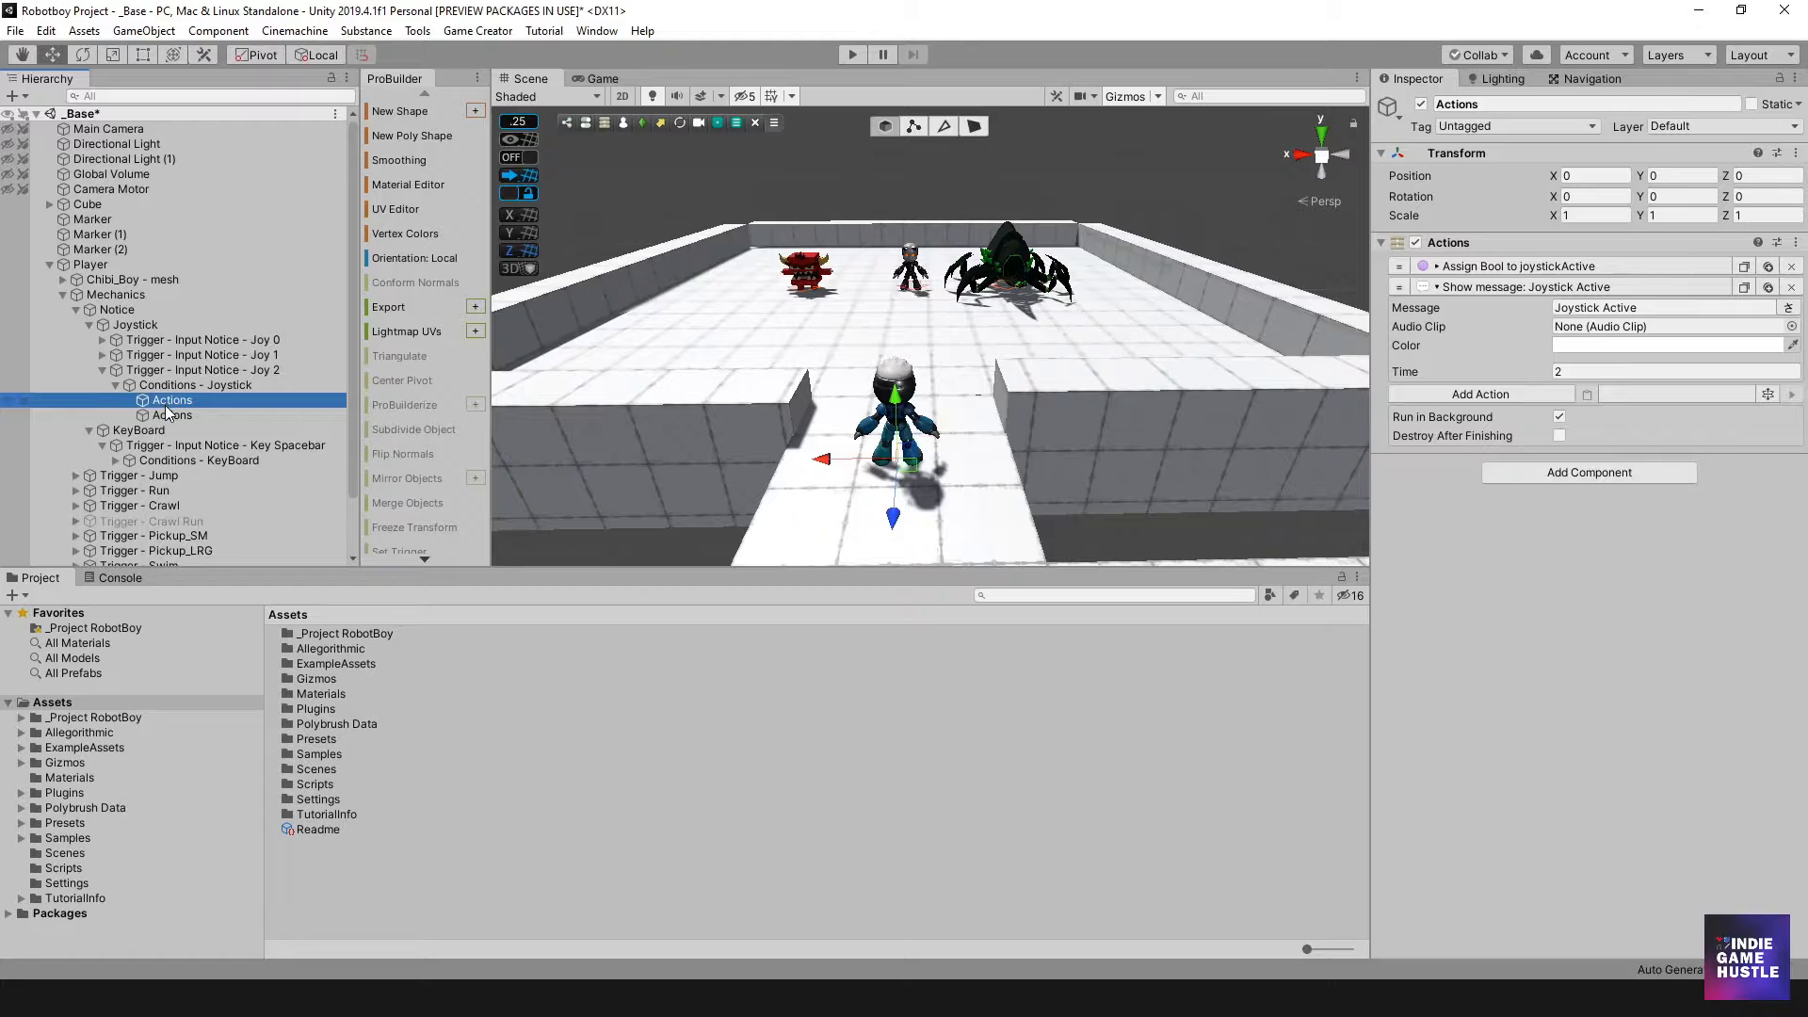
pyautogui.click(166, 414)
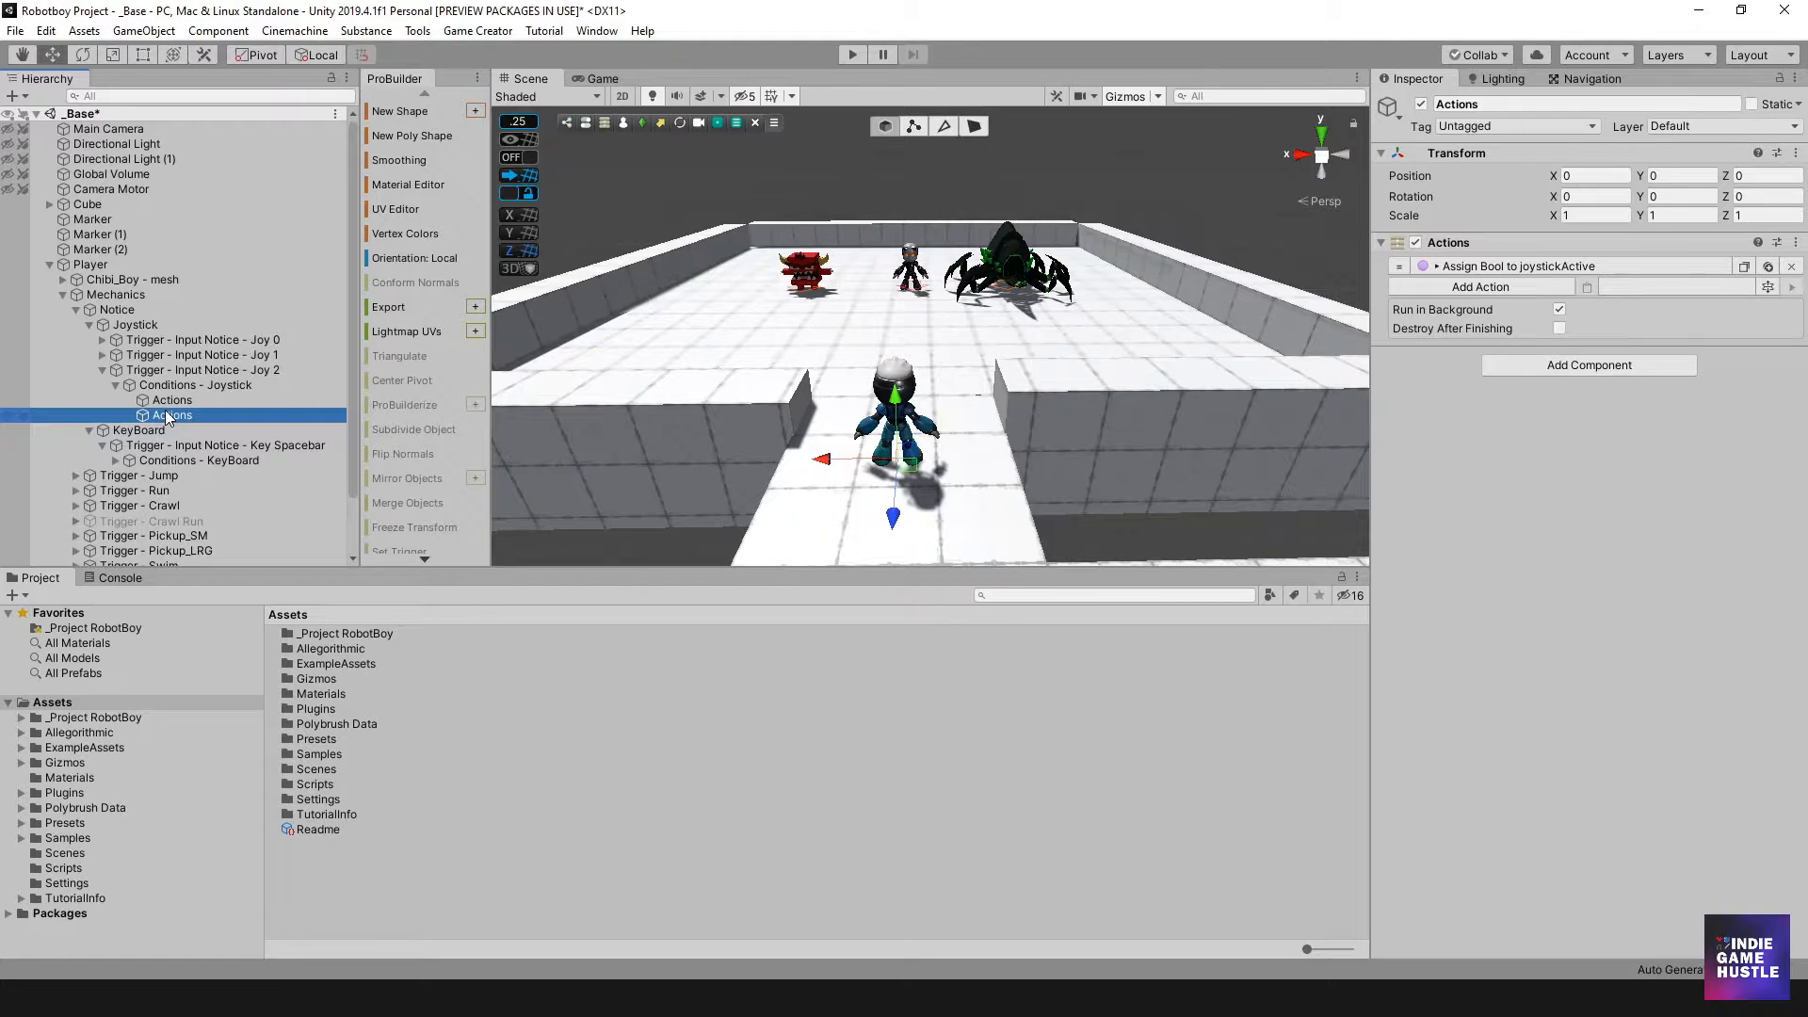
pyautogui.click(168, 400)
pyautogui.click(115, 385)
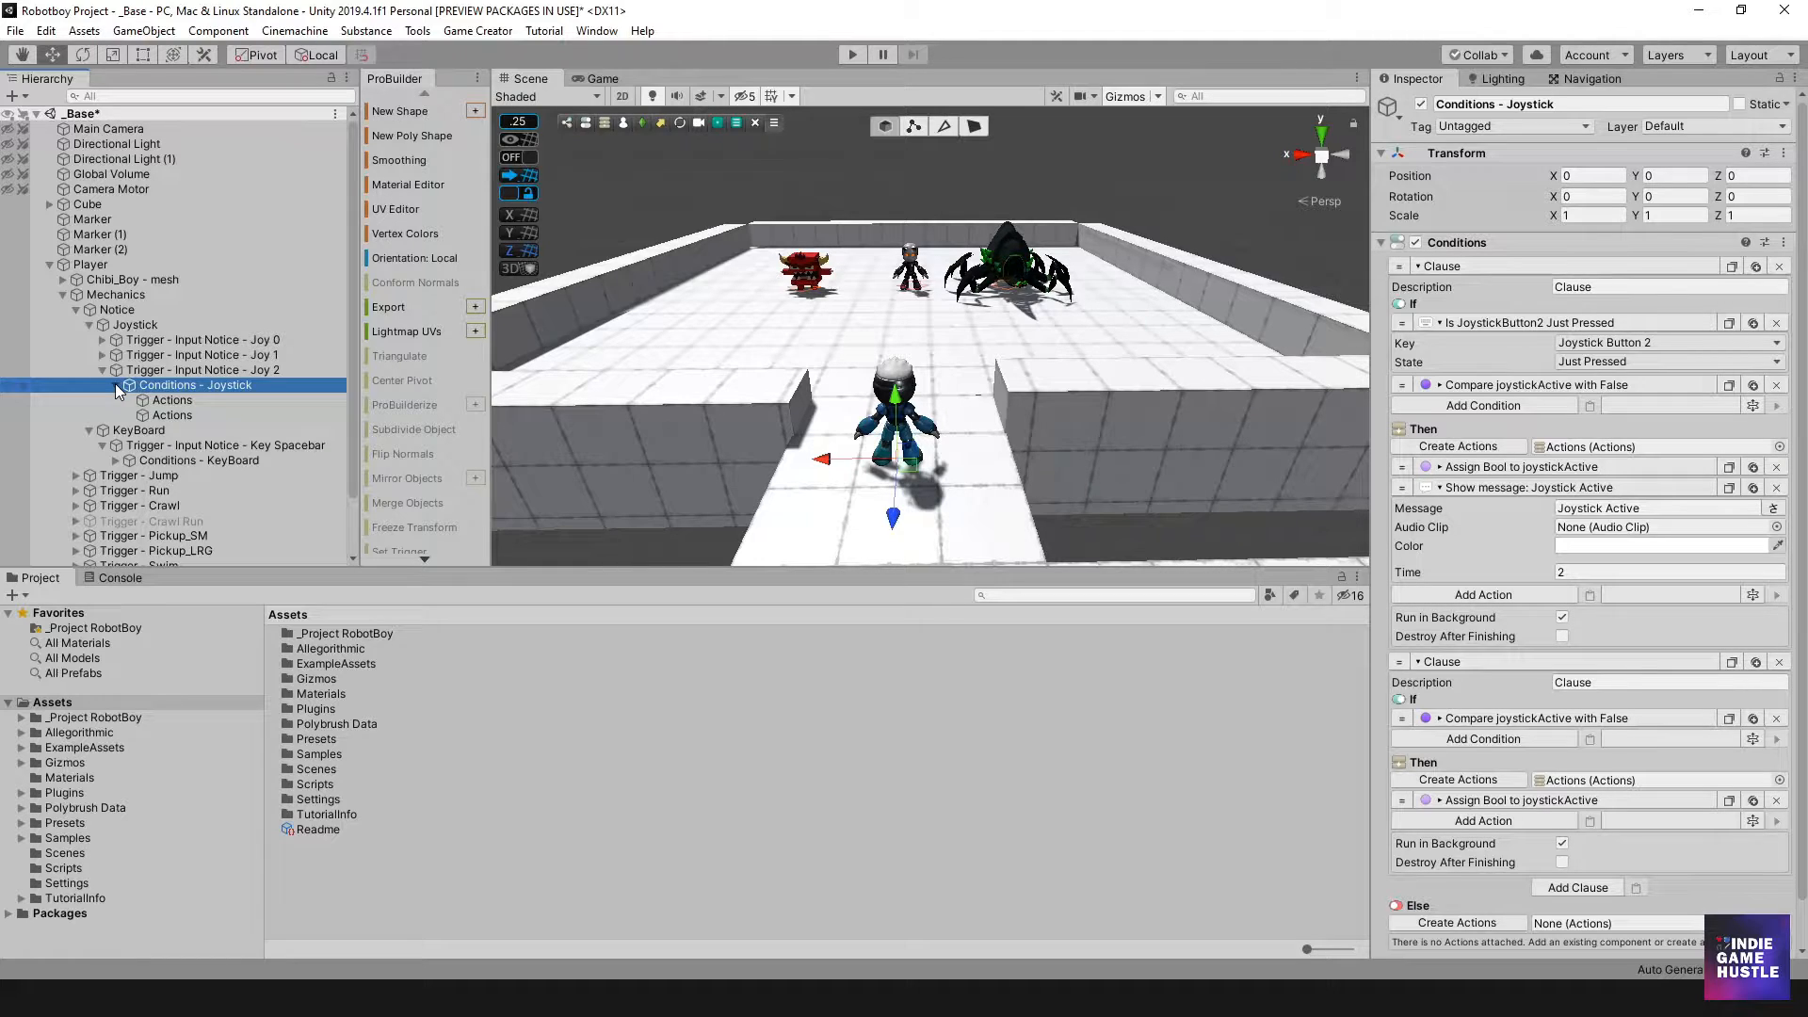
pyautogui.click(116, 384)
pyautogui.click(107, 373)
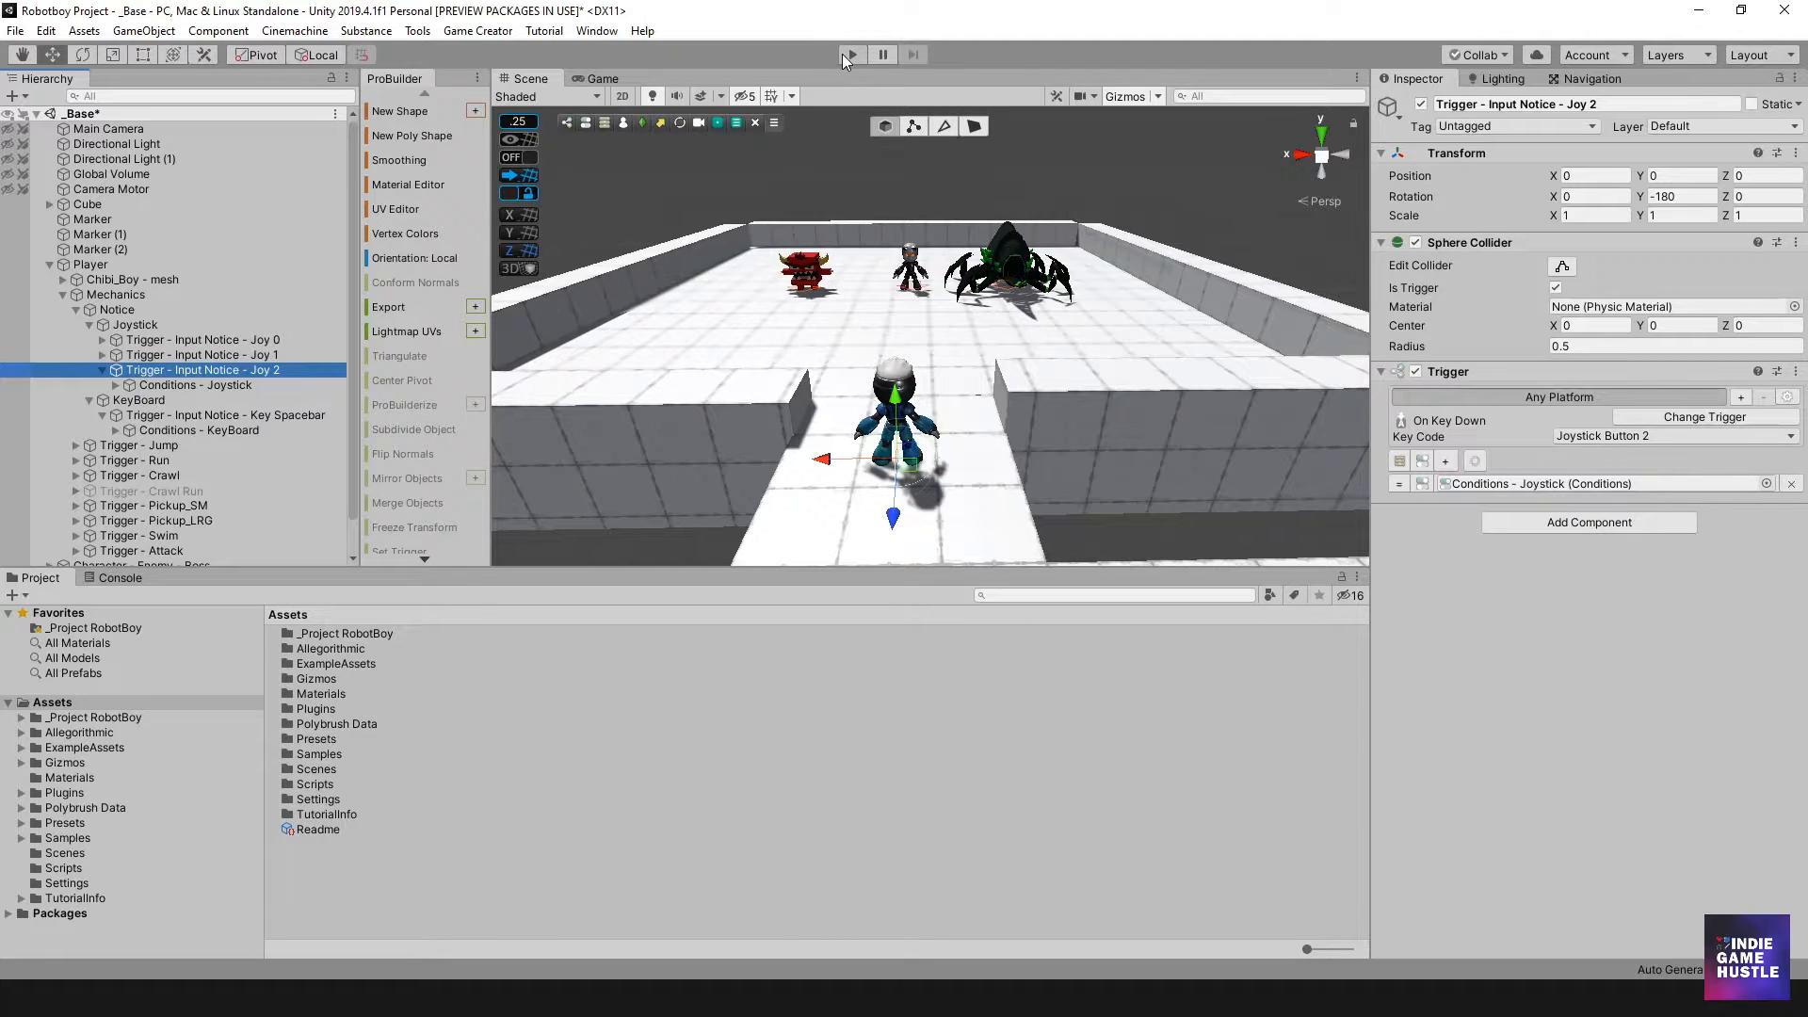
# Run the scene to test the Joy 2 joystick notice and the spacebar input, and exit play mode.
pyautogui.click(845, 55)
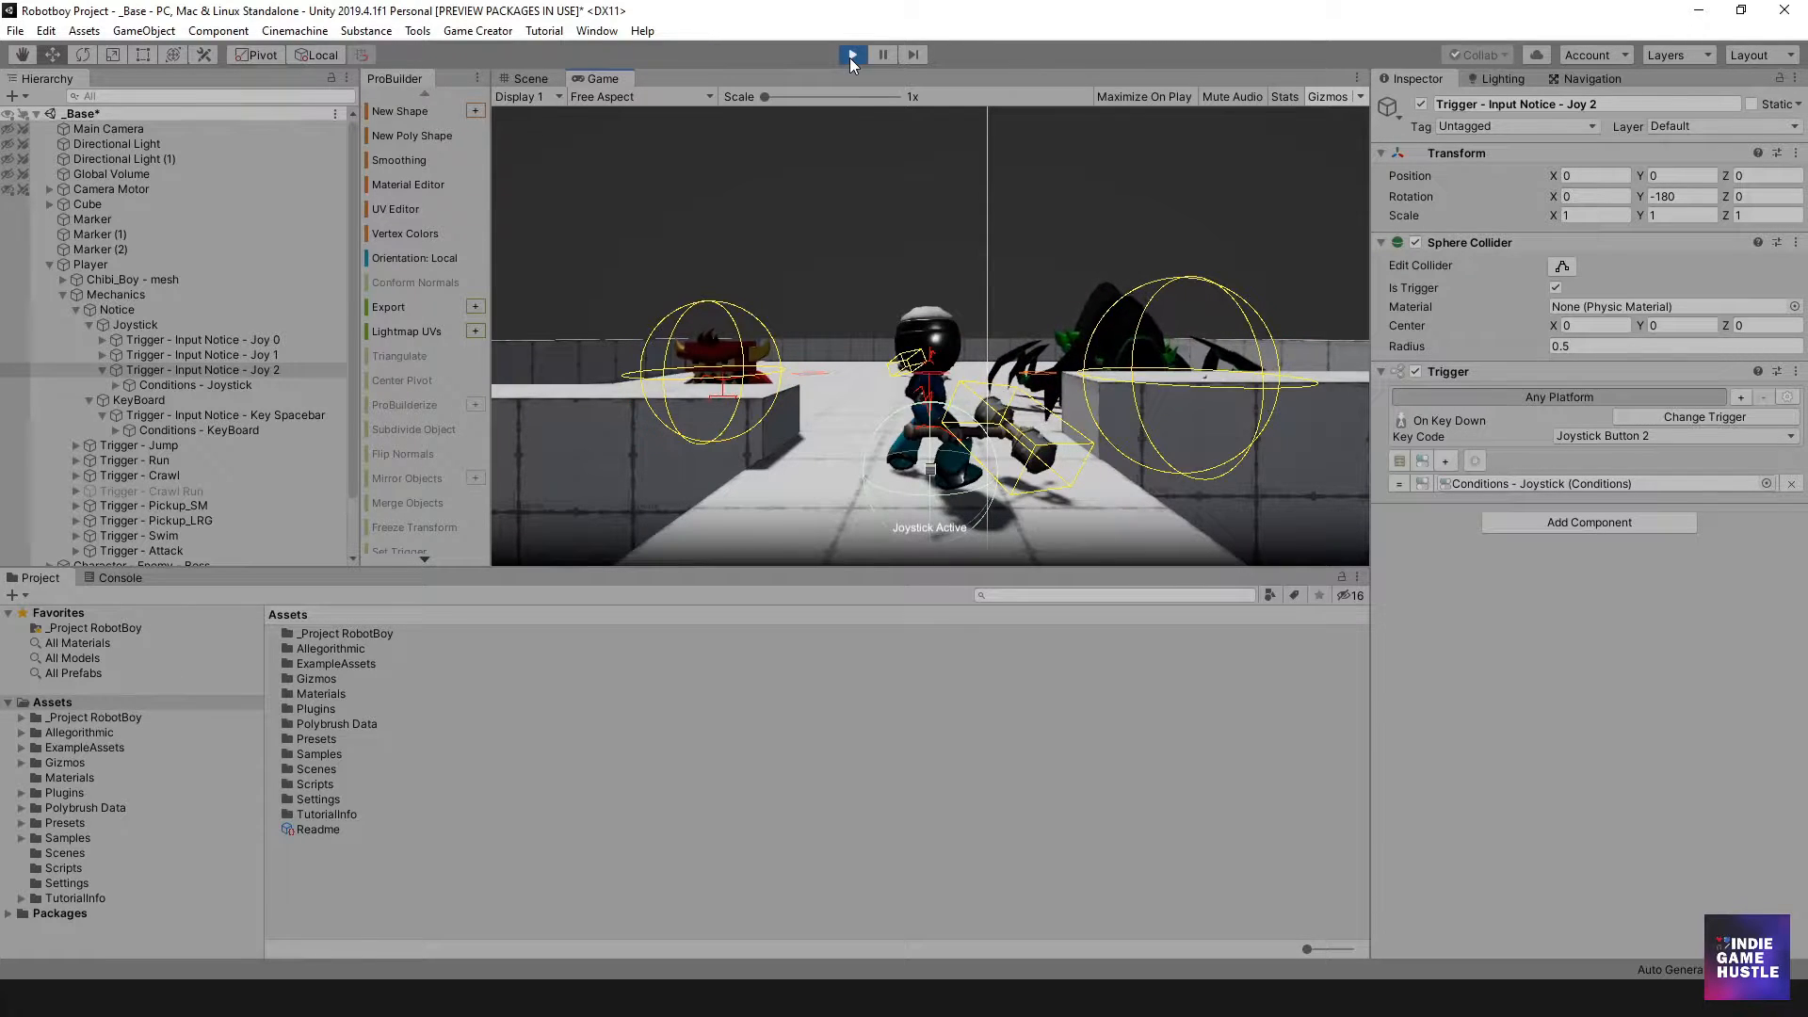
pyautogui.press('space')
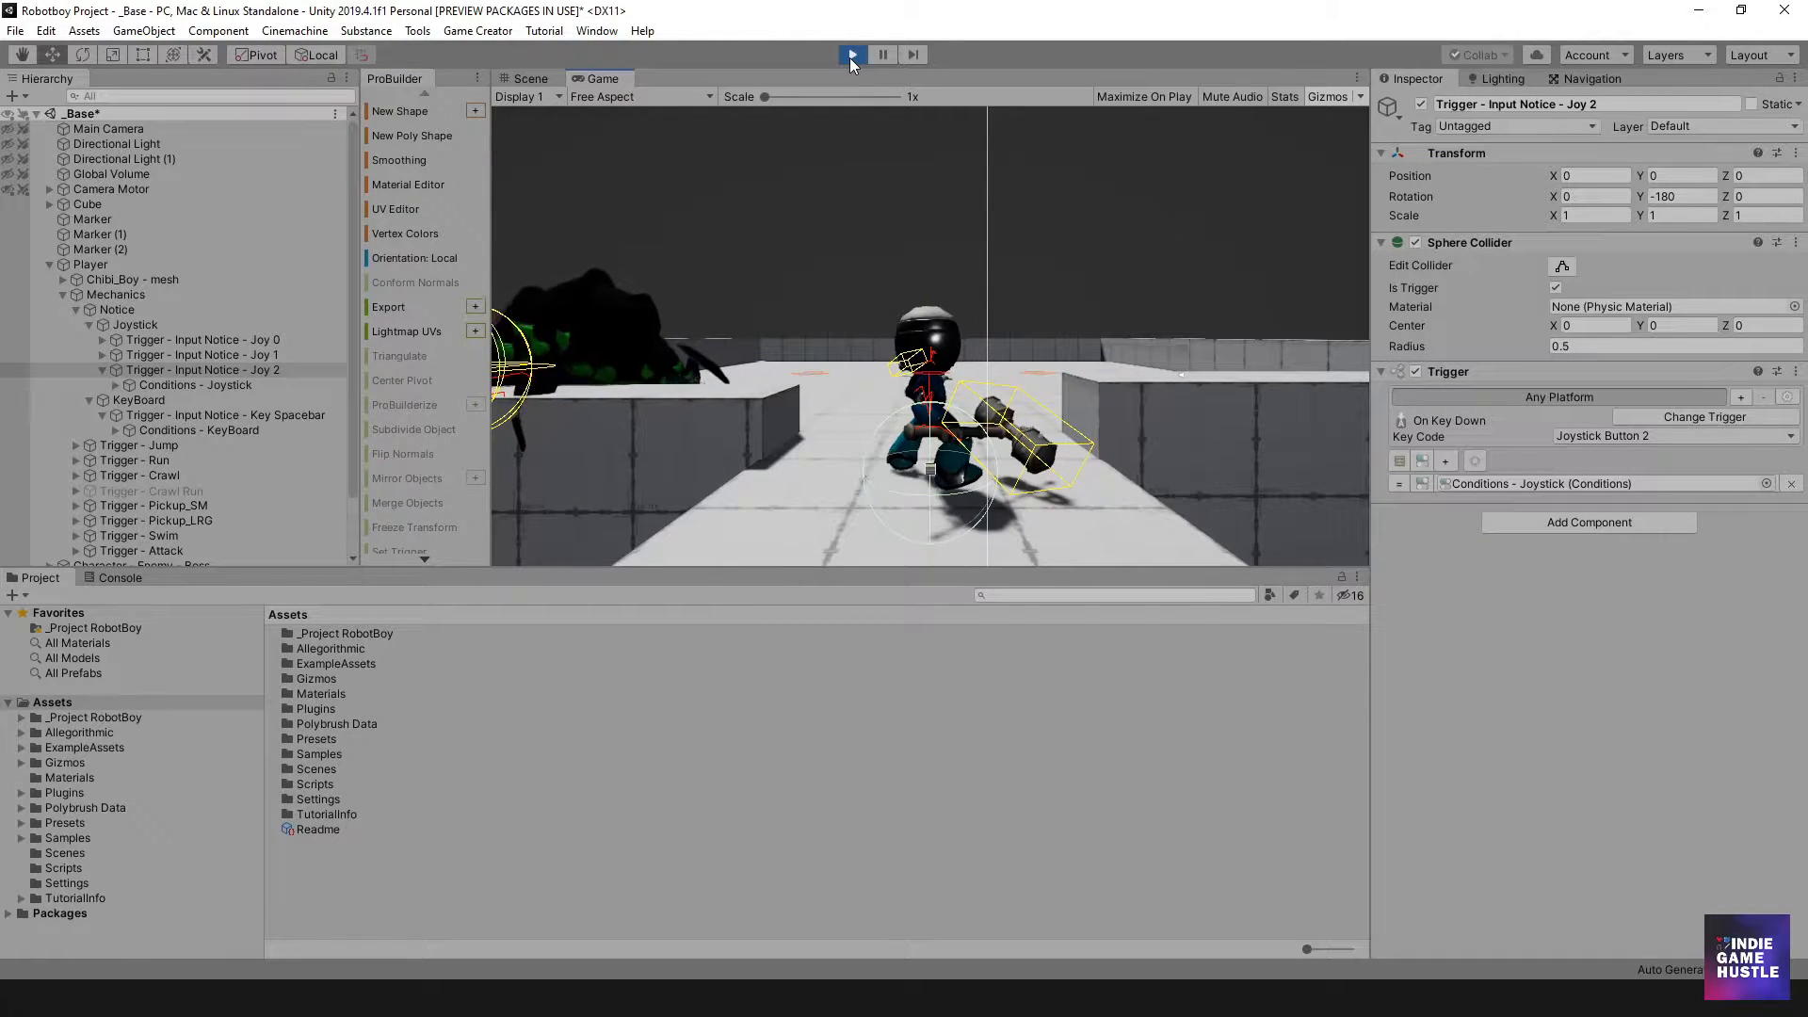
pyautogui.click(851, 54)
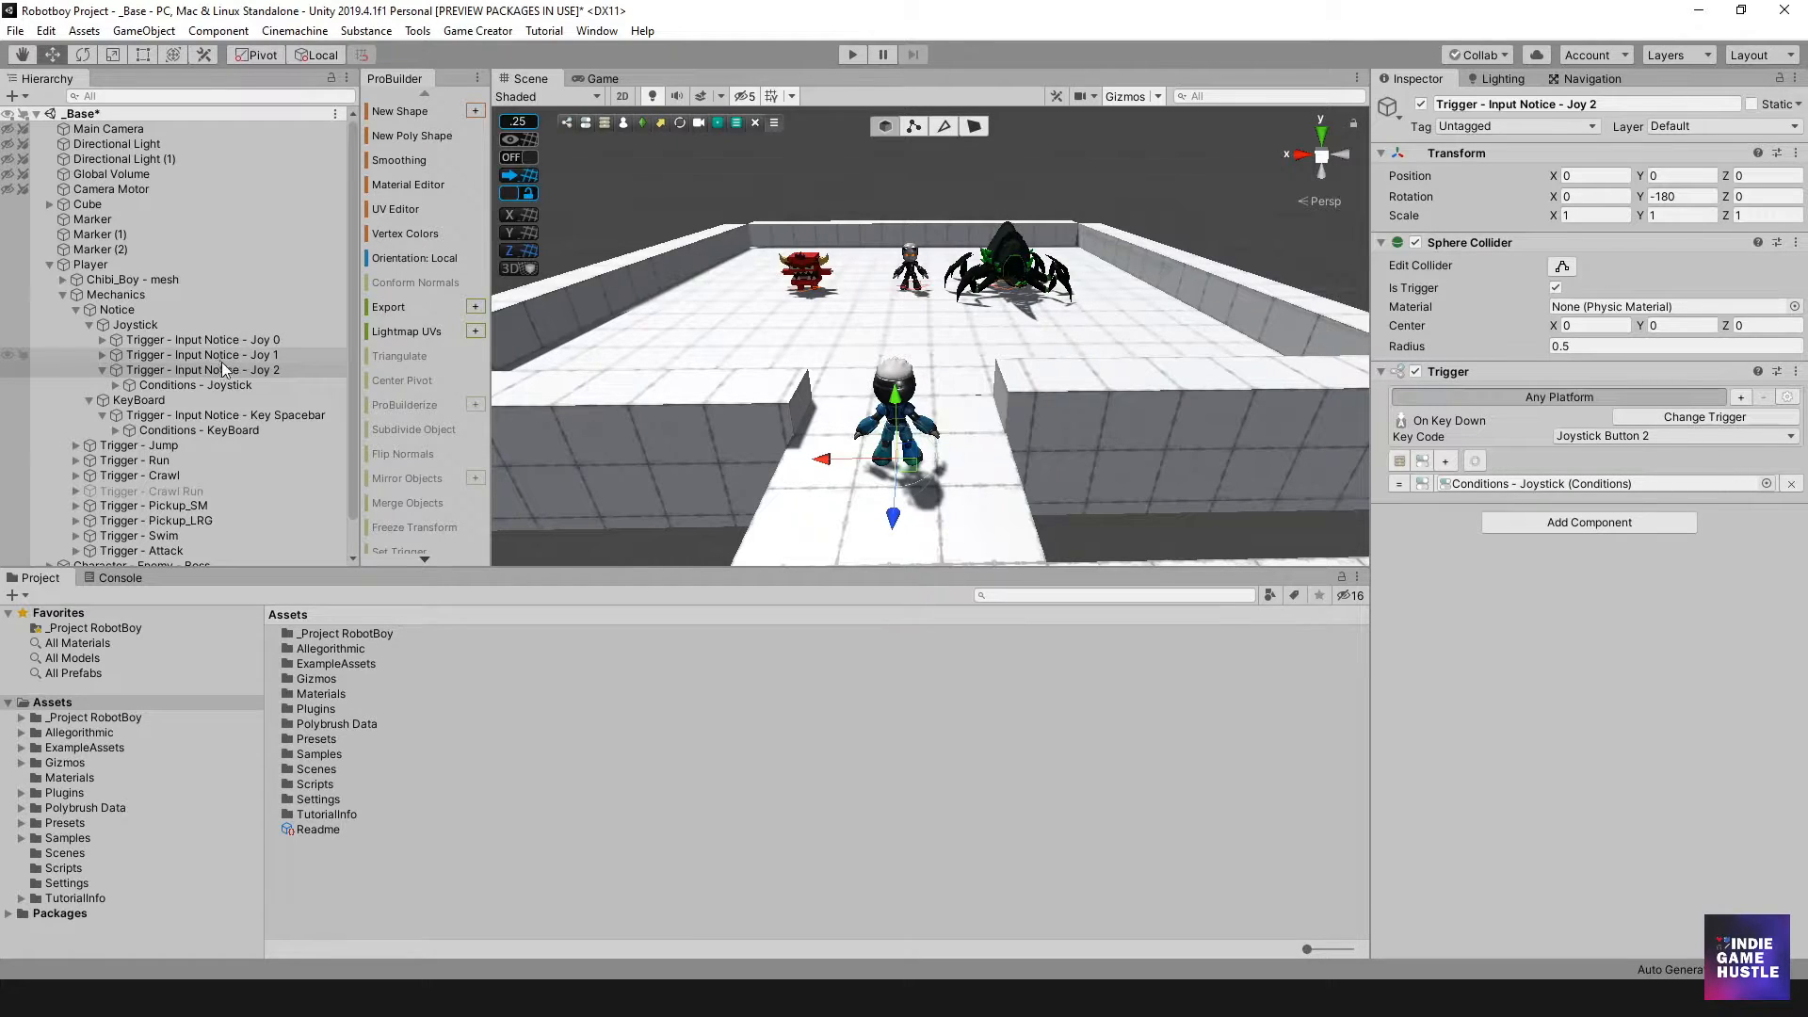
# Duplicate Trigger - Input Notice - Joy 2 in the Joystick group and rename the copy Trigger - Input Notice - Joy 3.
pyautogui.click(212, 369)
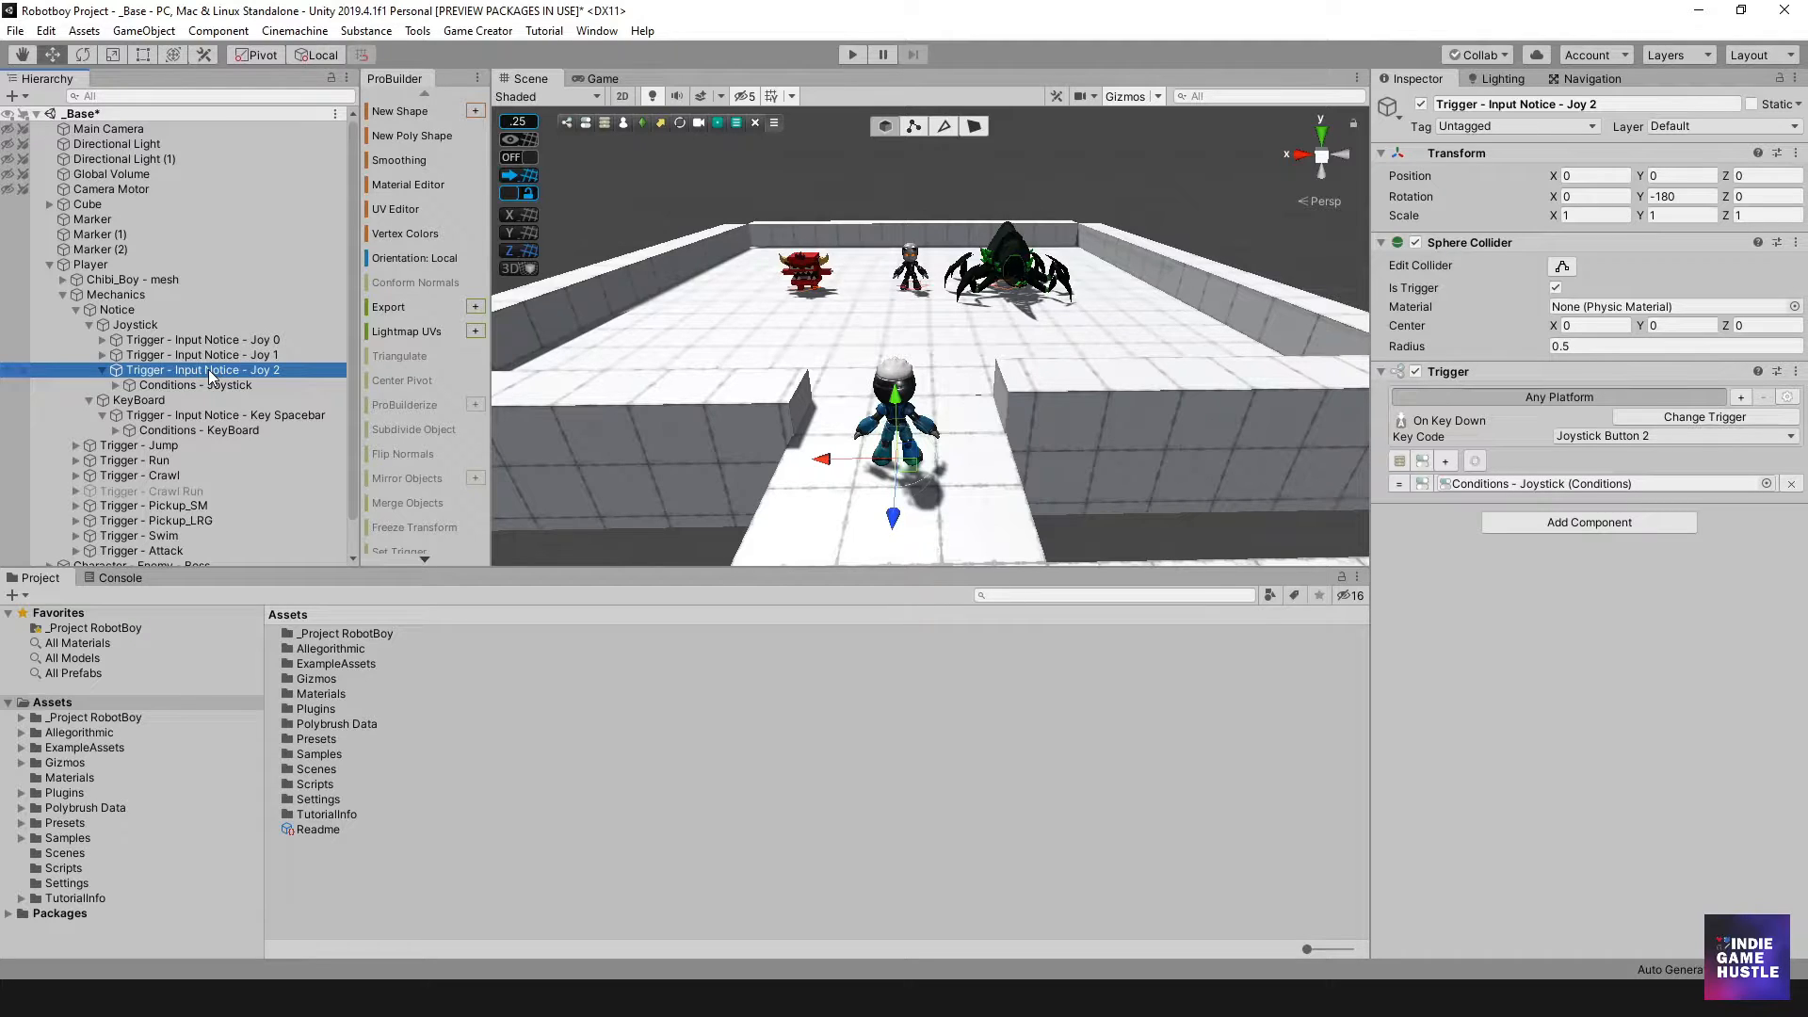
pyautogui.hotkey('ctrl', 'd')
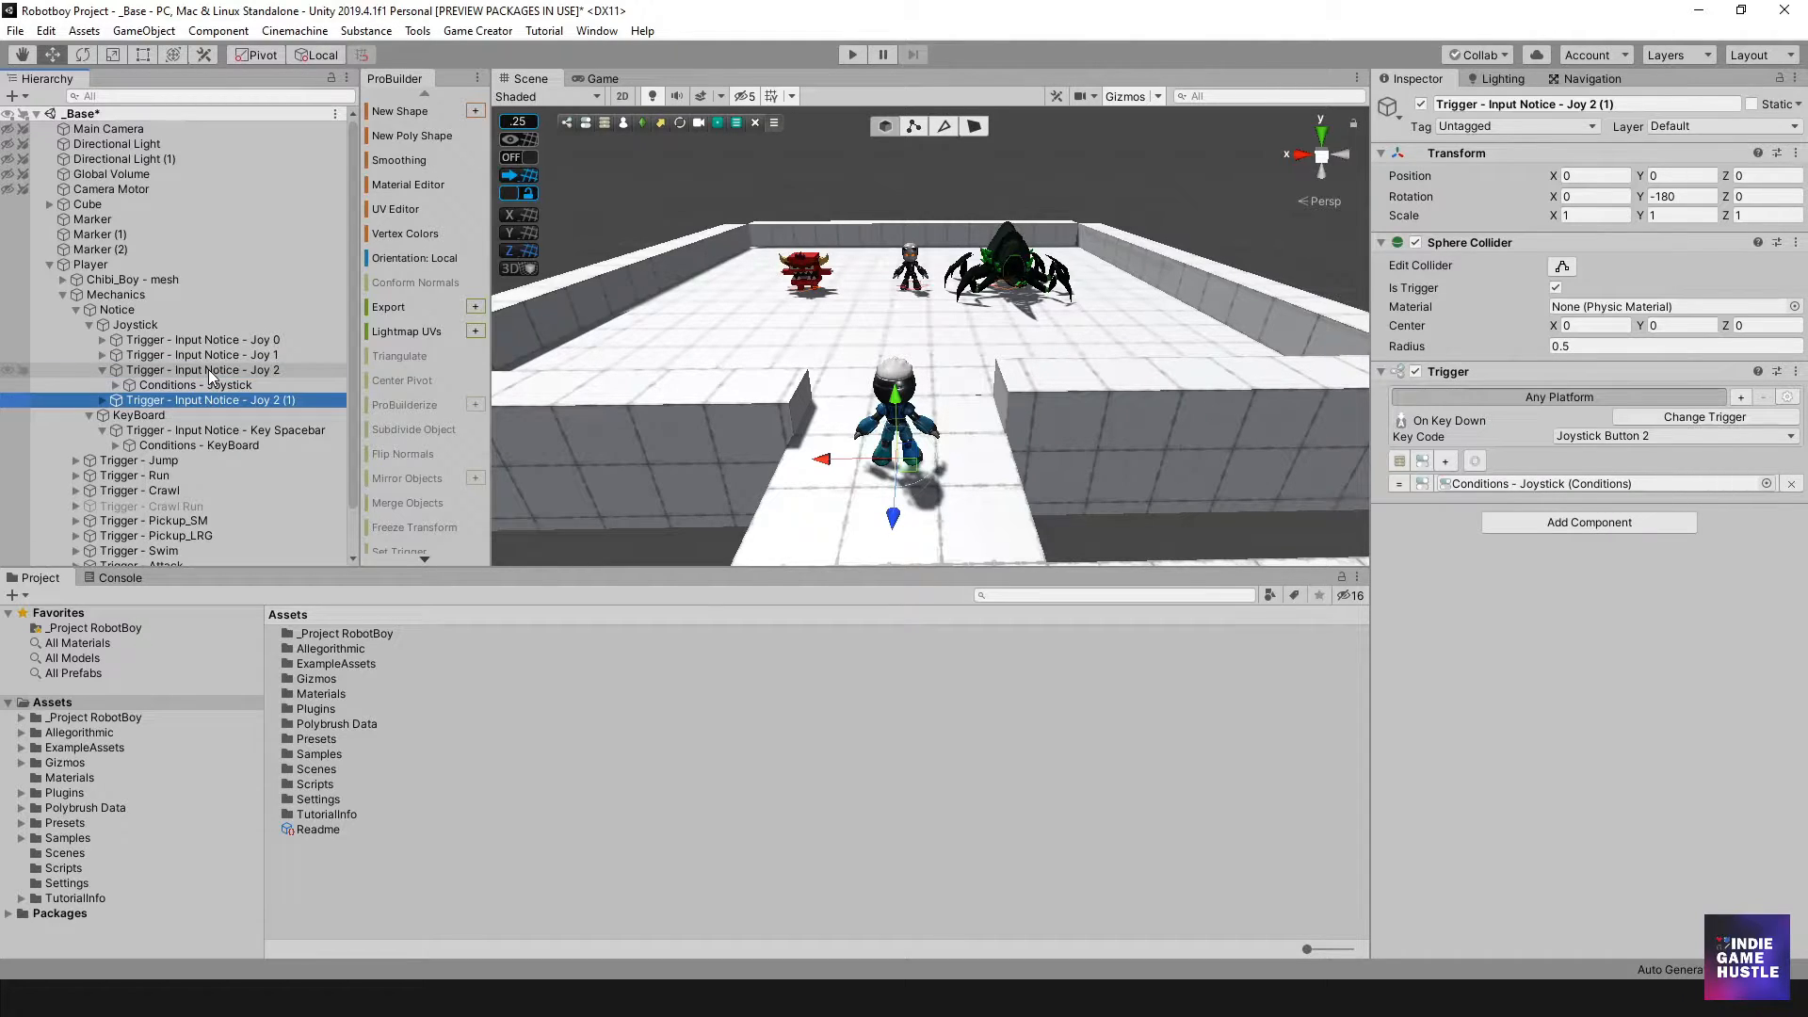
pyautogui.click(103, 370)
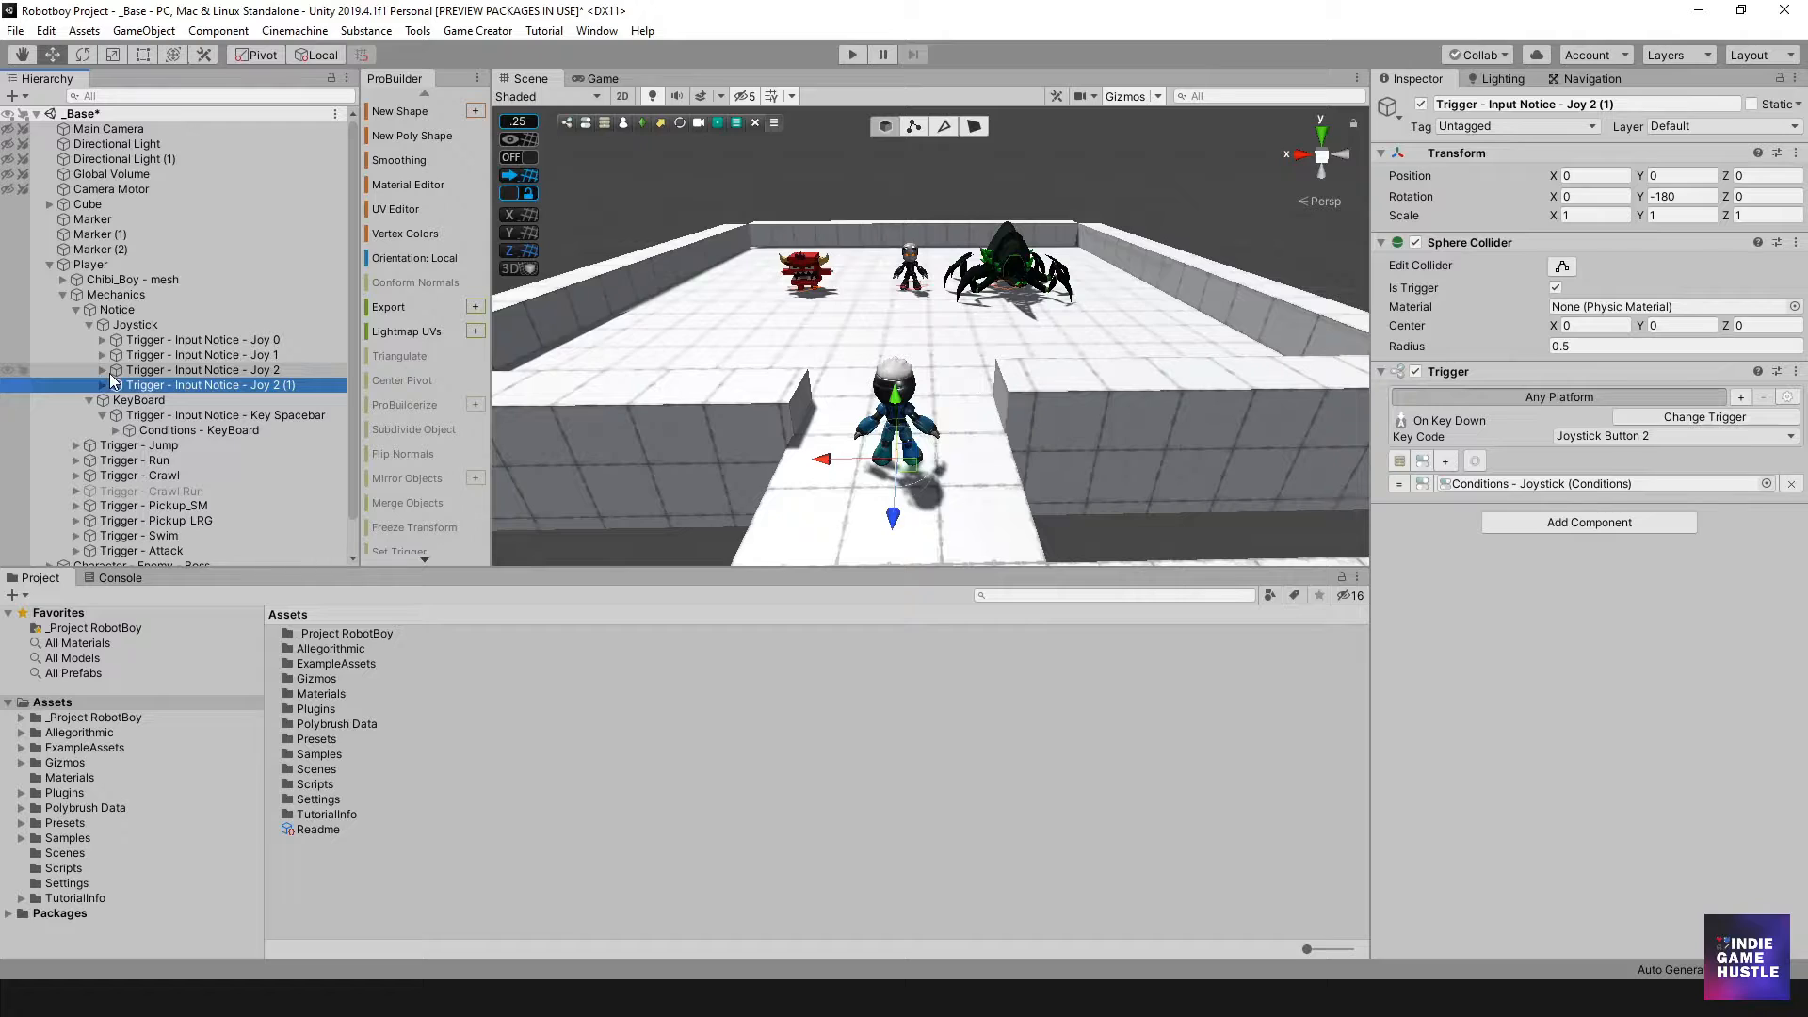
pyautogui.click(103, 385)
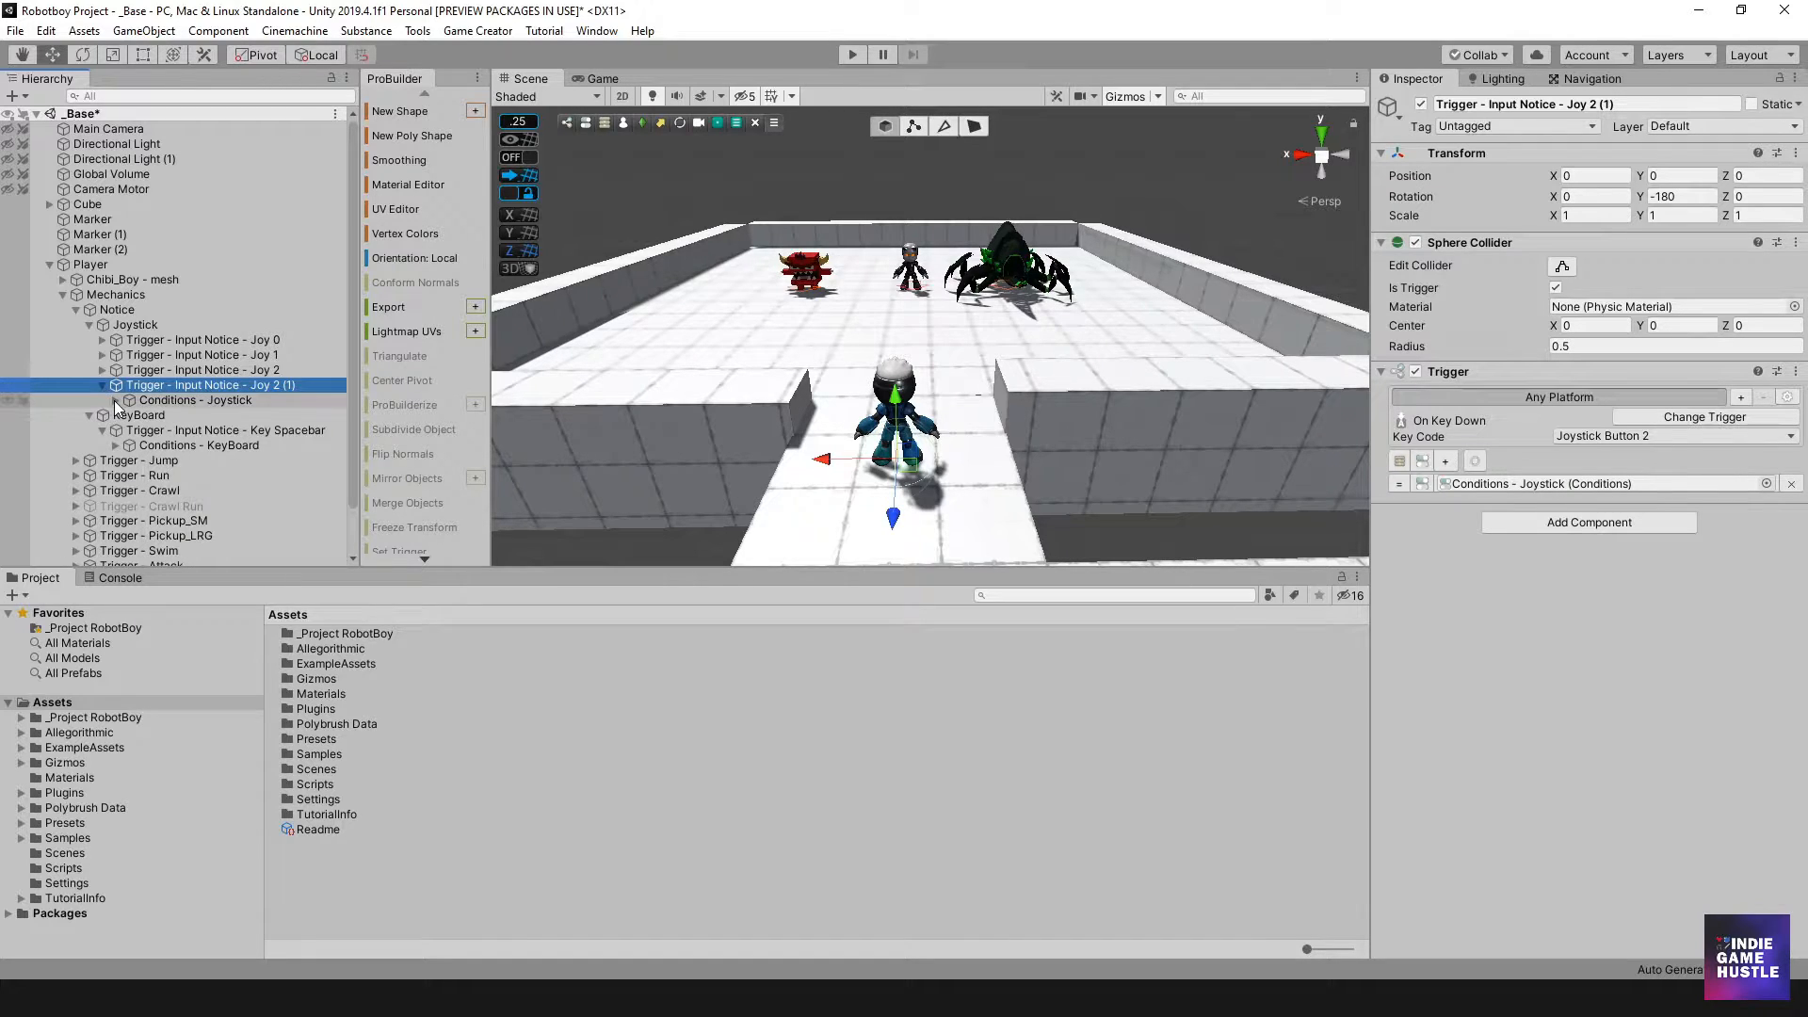
pyautogui.click(116, 401)
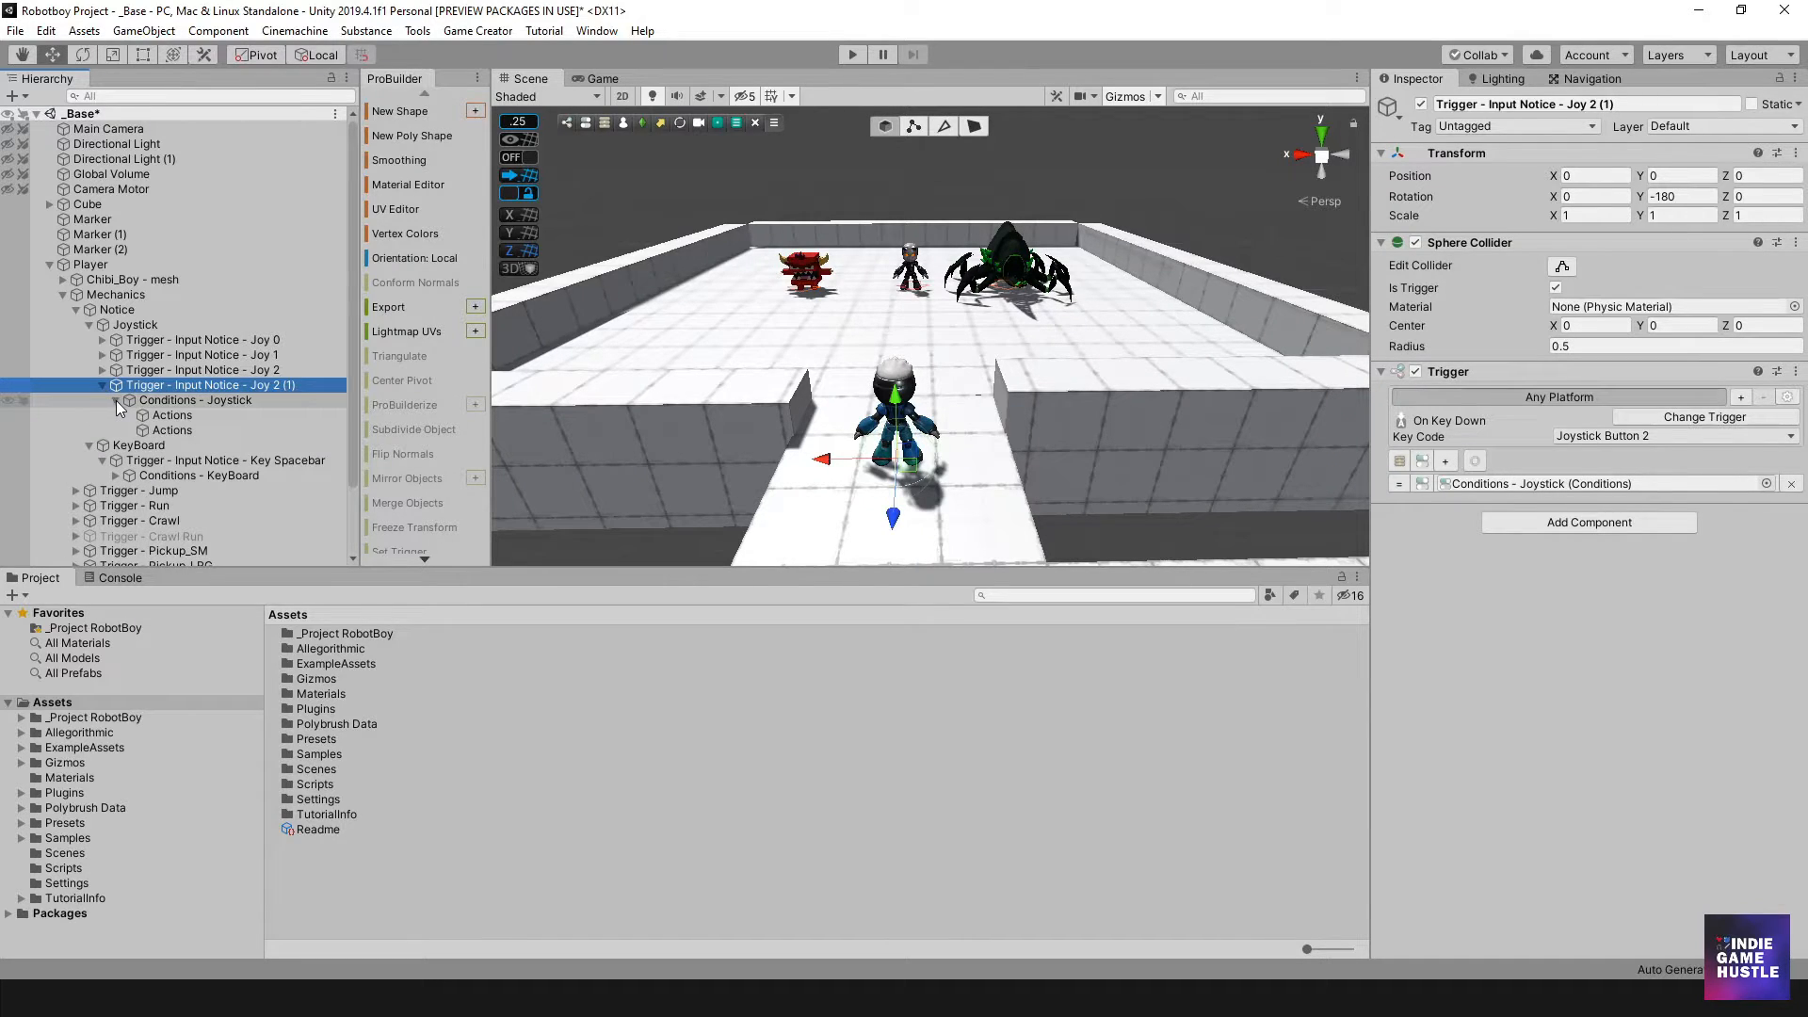
pyautogui.click(234, 385)
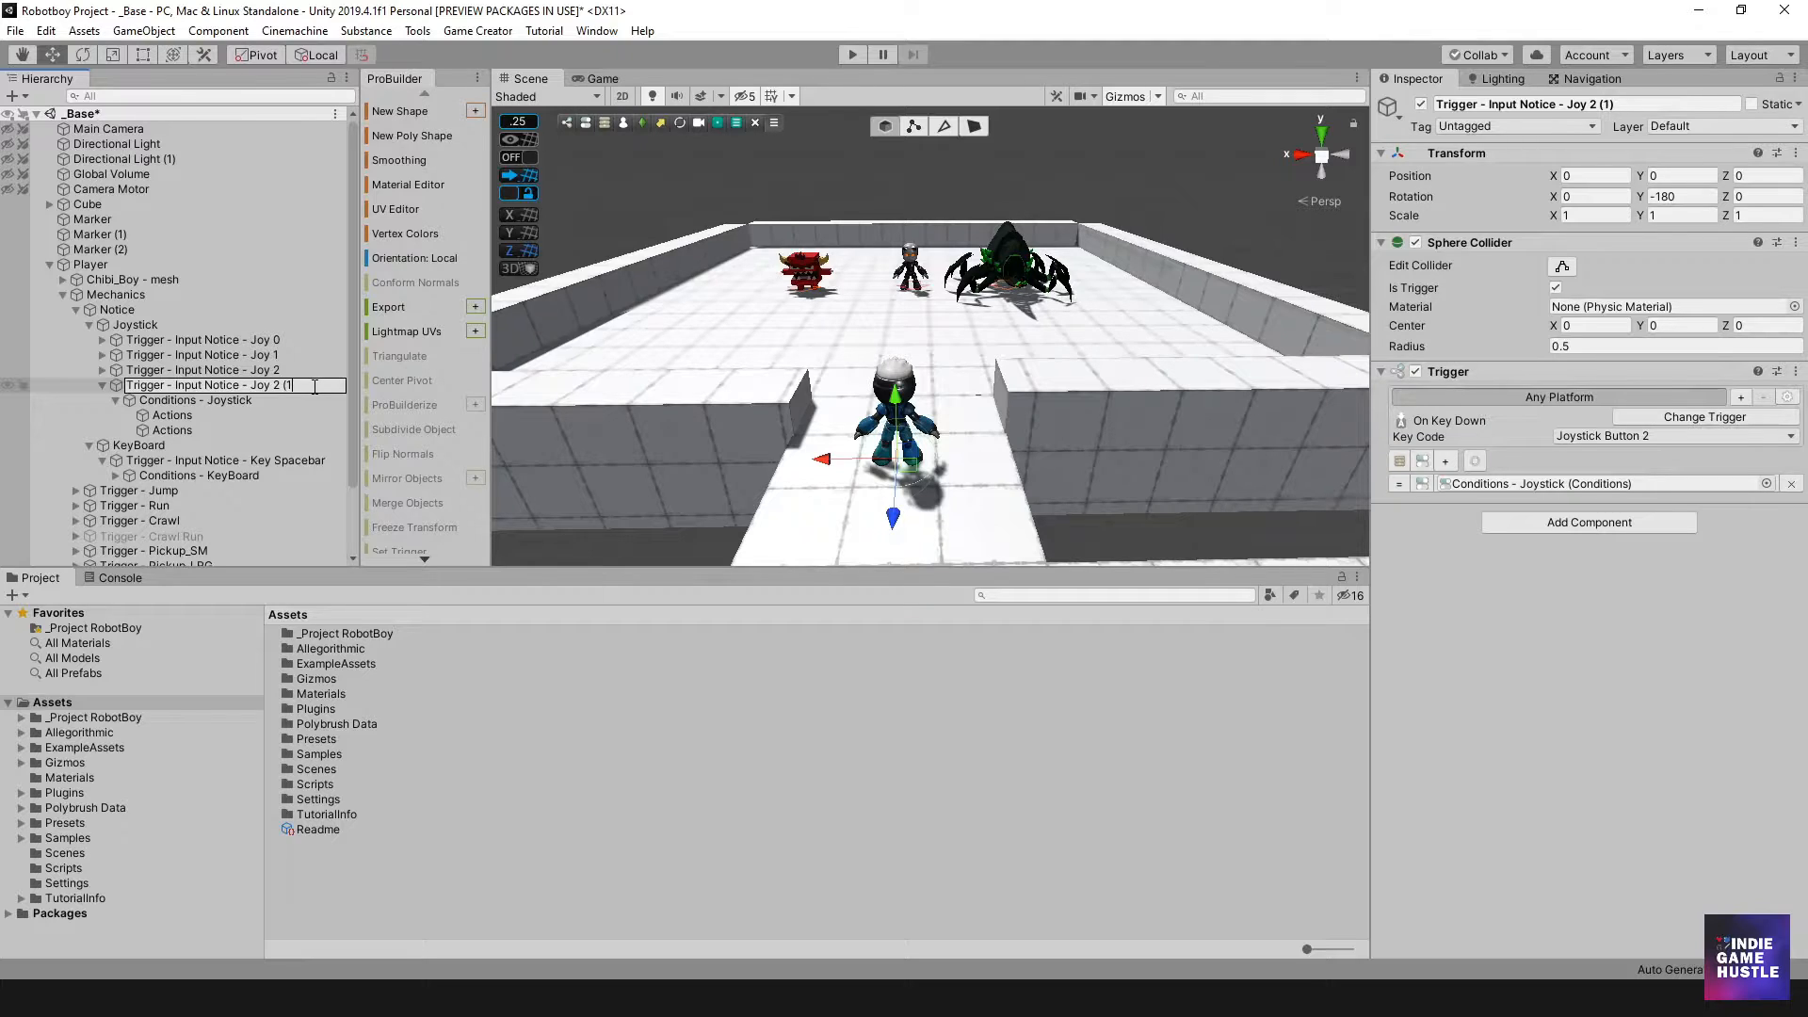
pyautogui.press('BackSpace')
pyautogui.press('BackSpace')
pyautogui.press('BackSpace')
pyautogui.press('BackSpace')
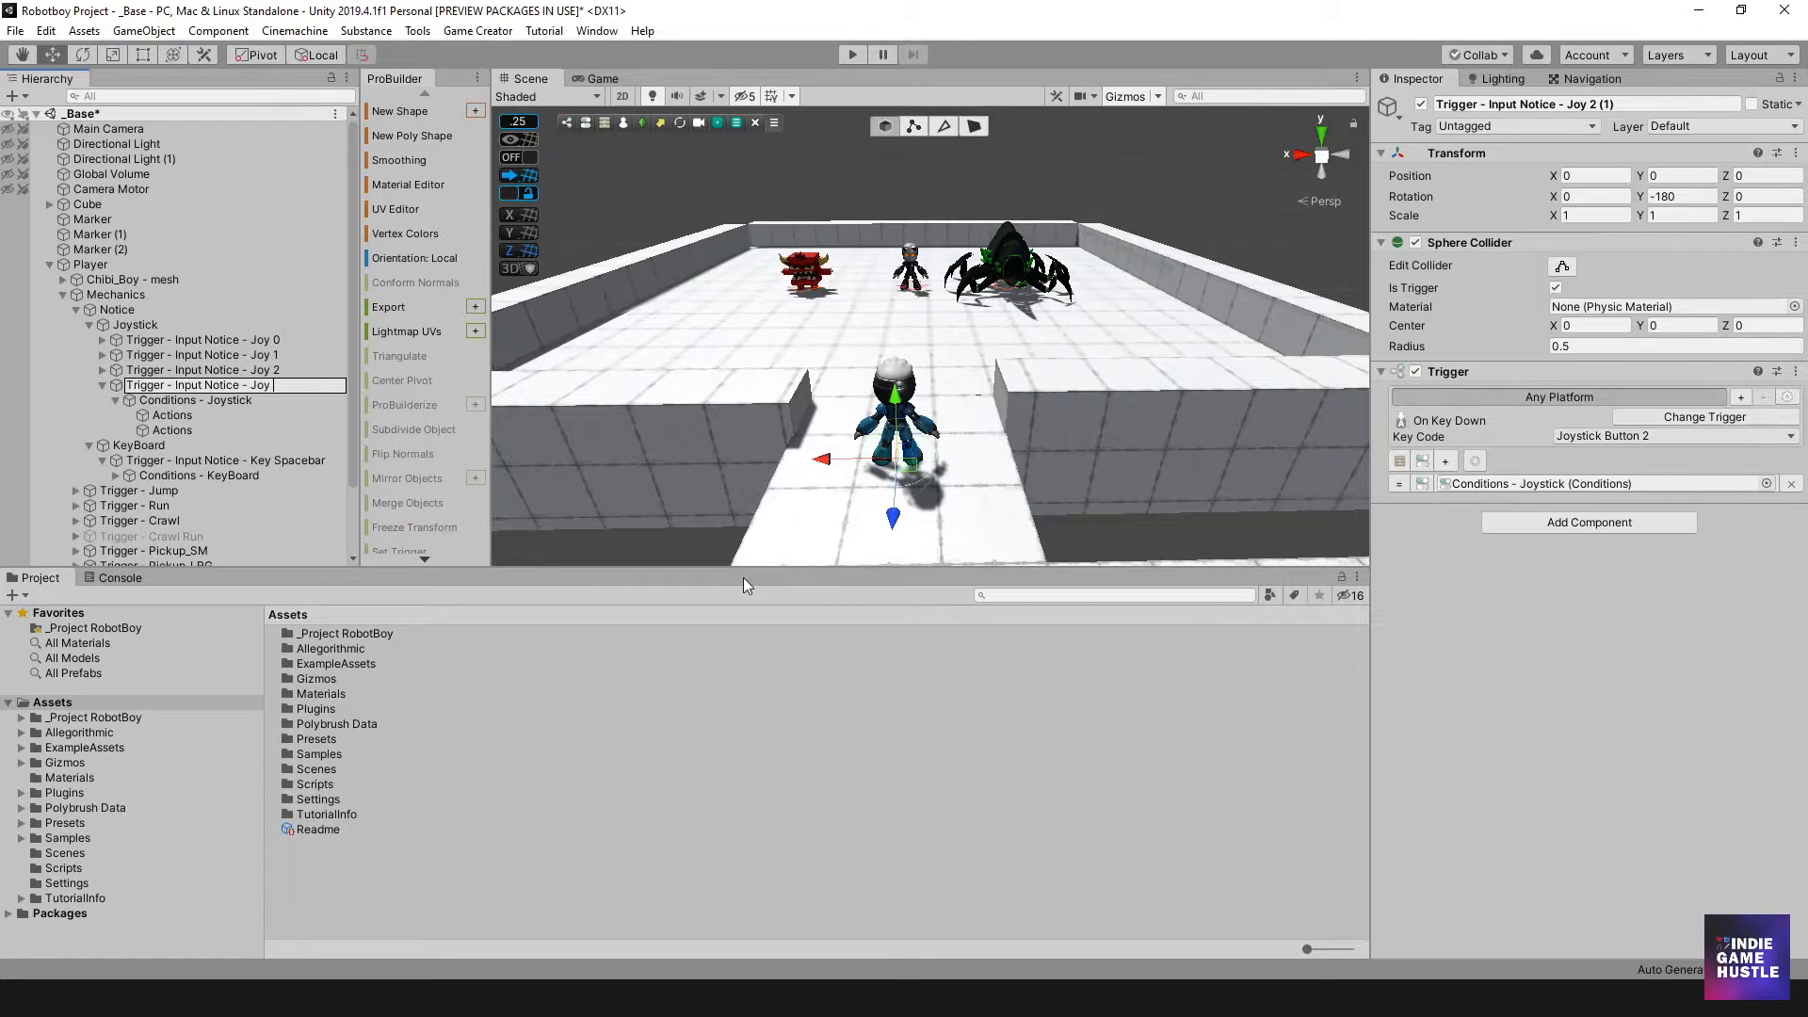
pyautogui.write('3')
pyautogui.press('Return')
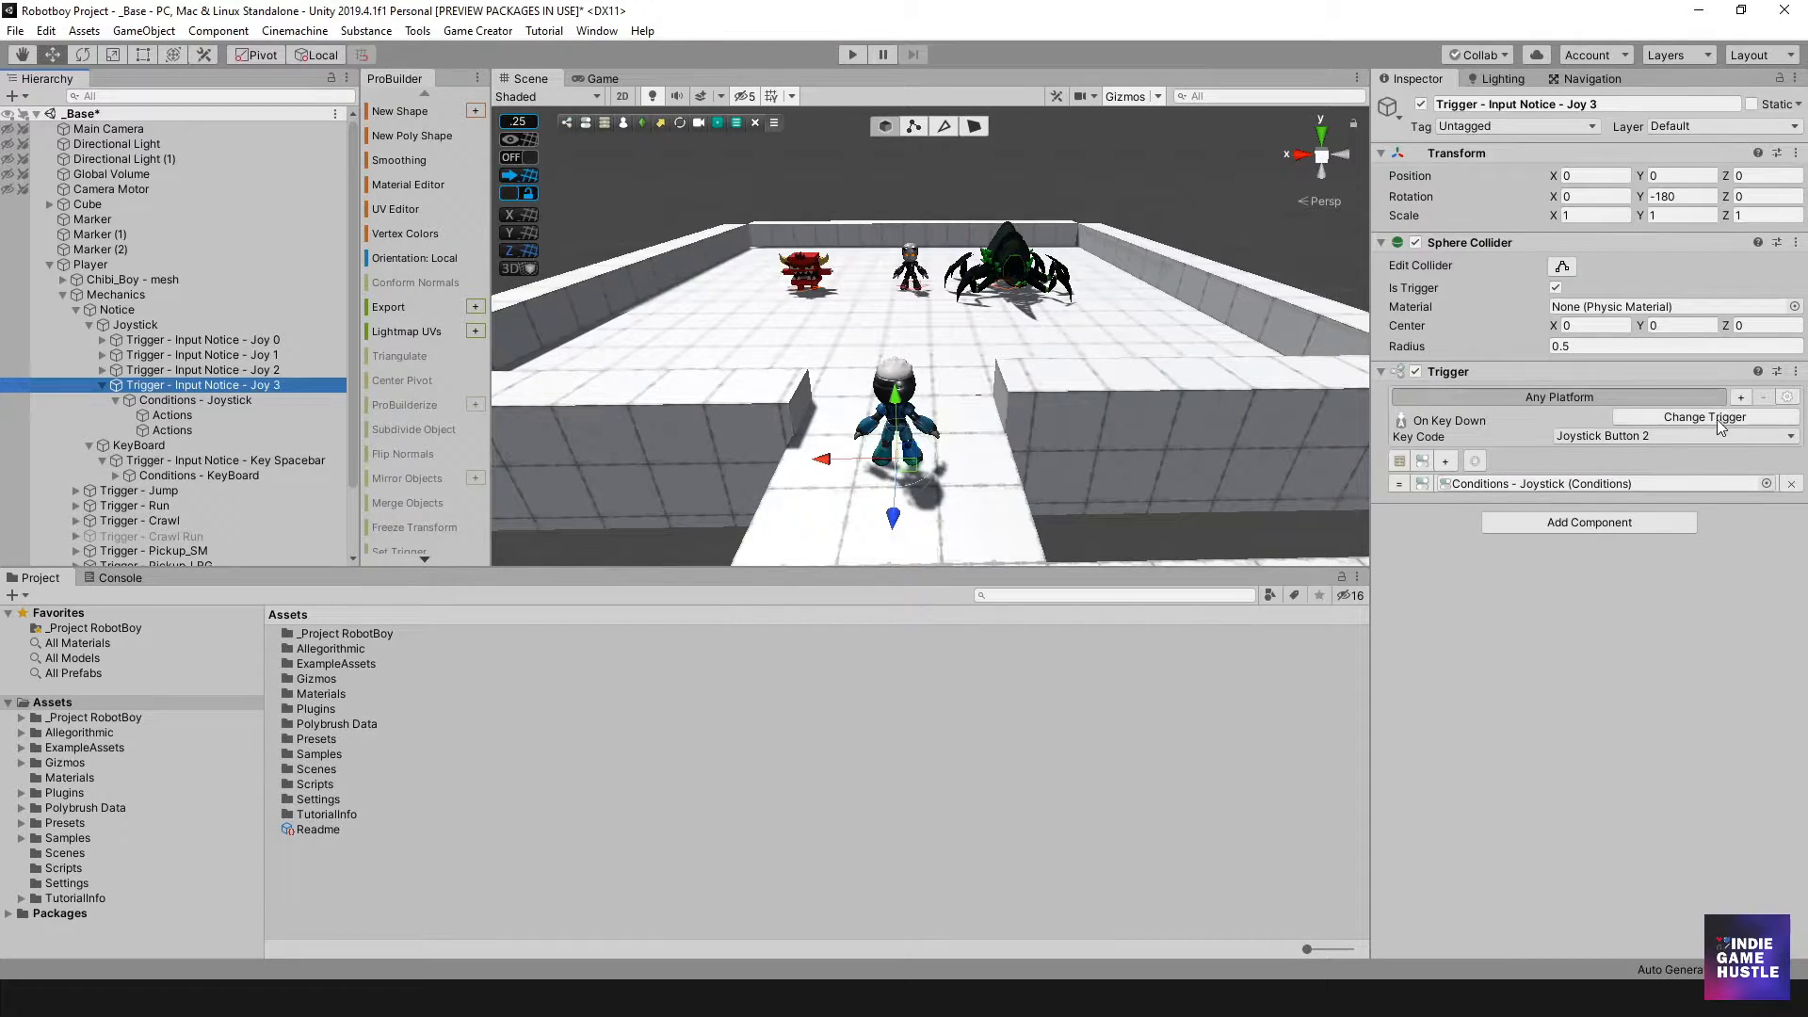
# Set the key code of the Joy 3 notice trigger to Joystick Button 3.
pyautogui.click(1692, 437)
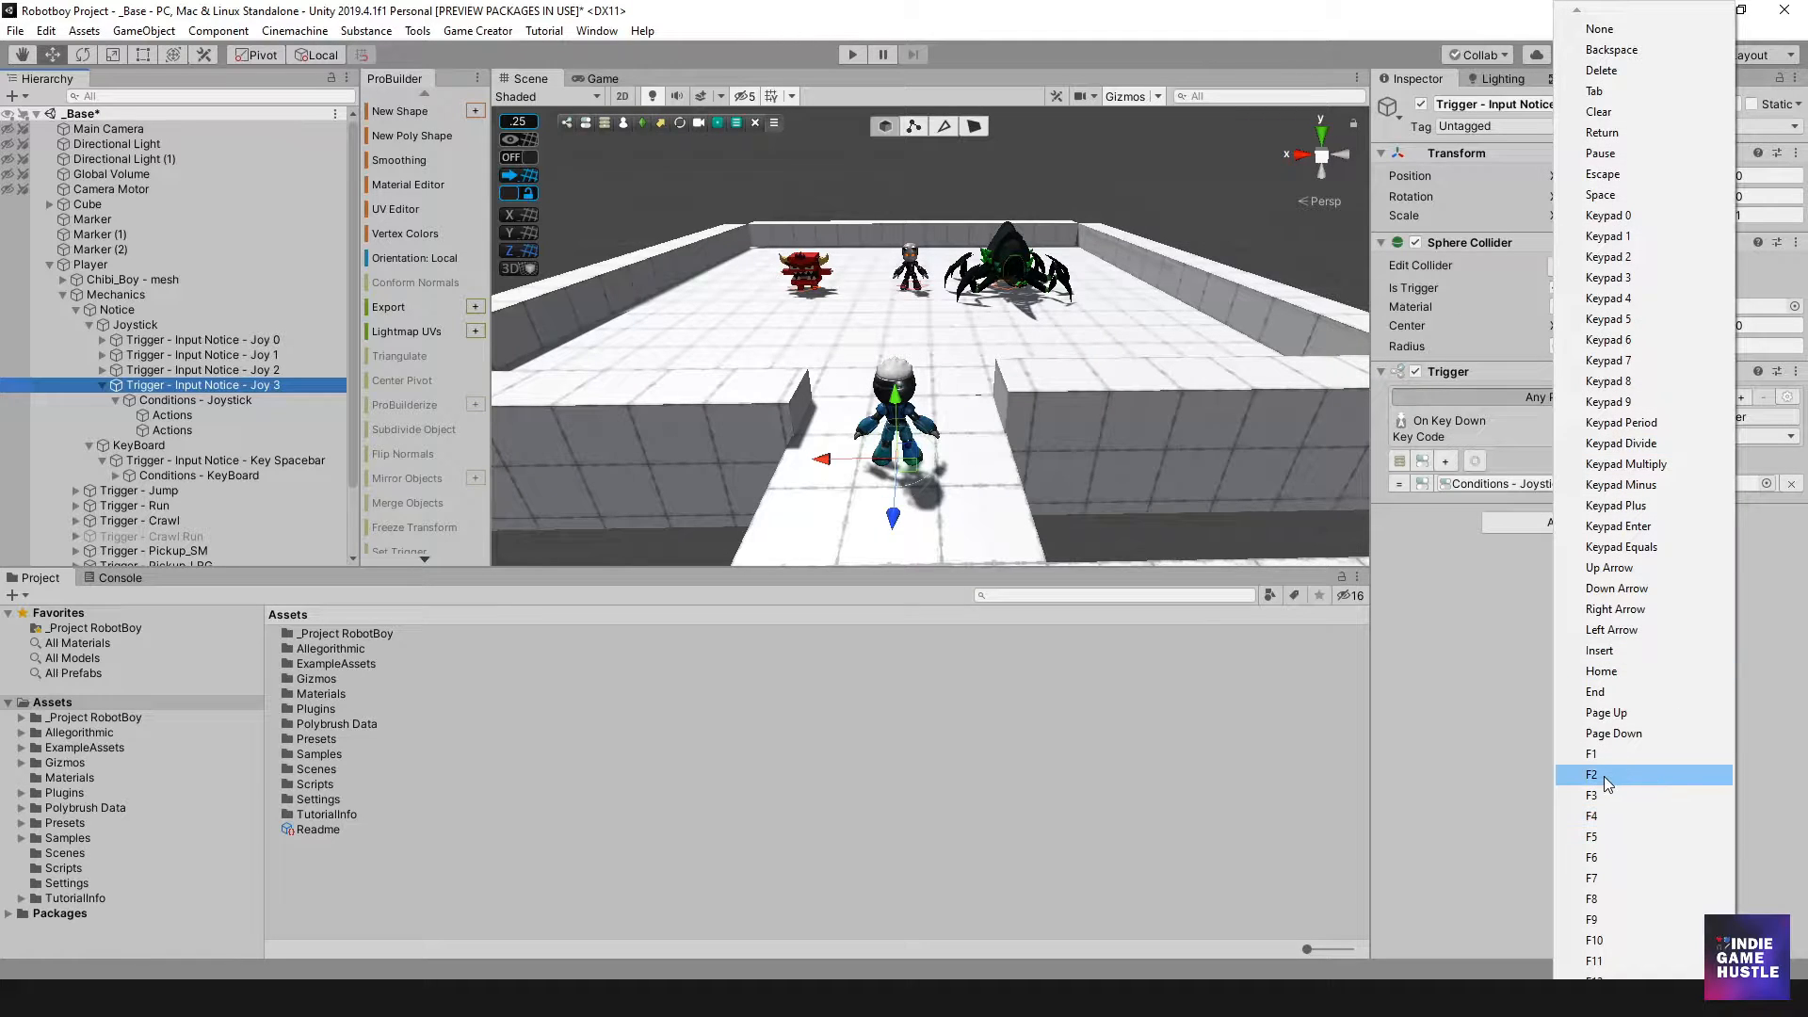
pyautogui.scroll(-20, 1602, 776)
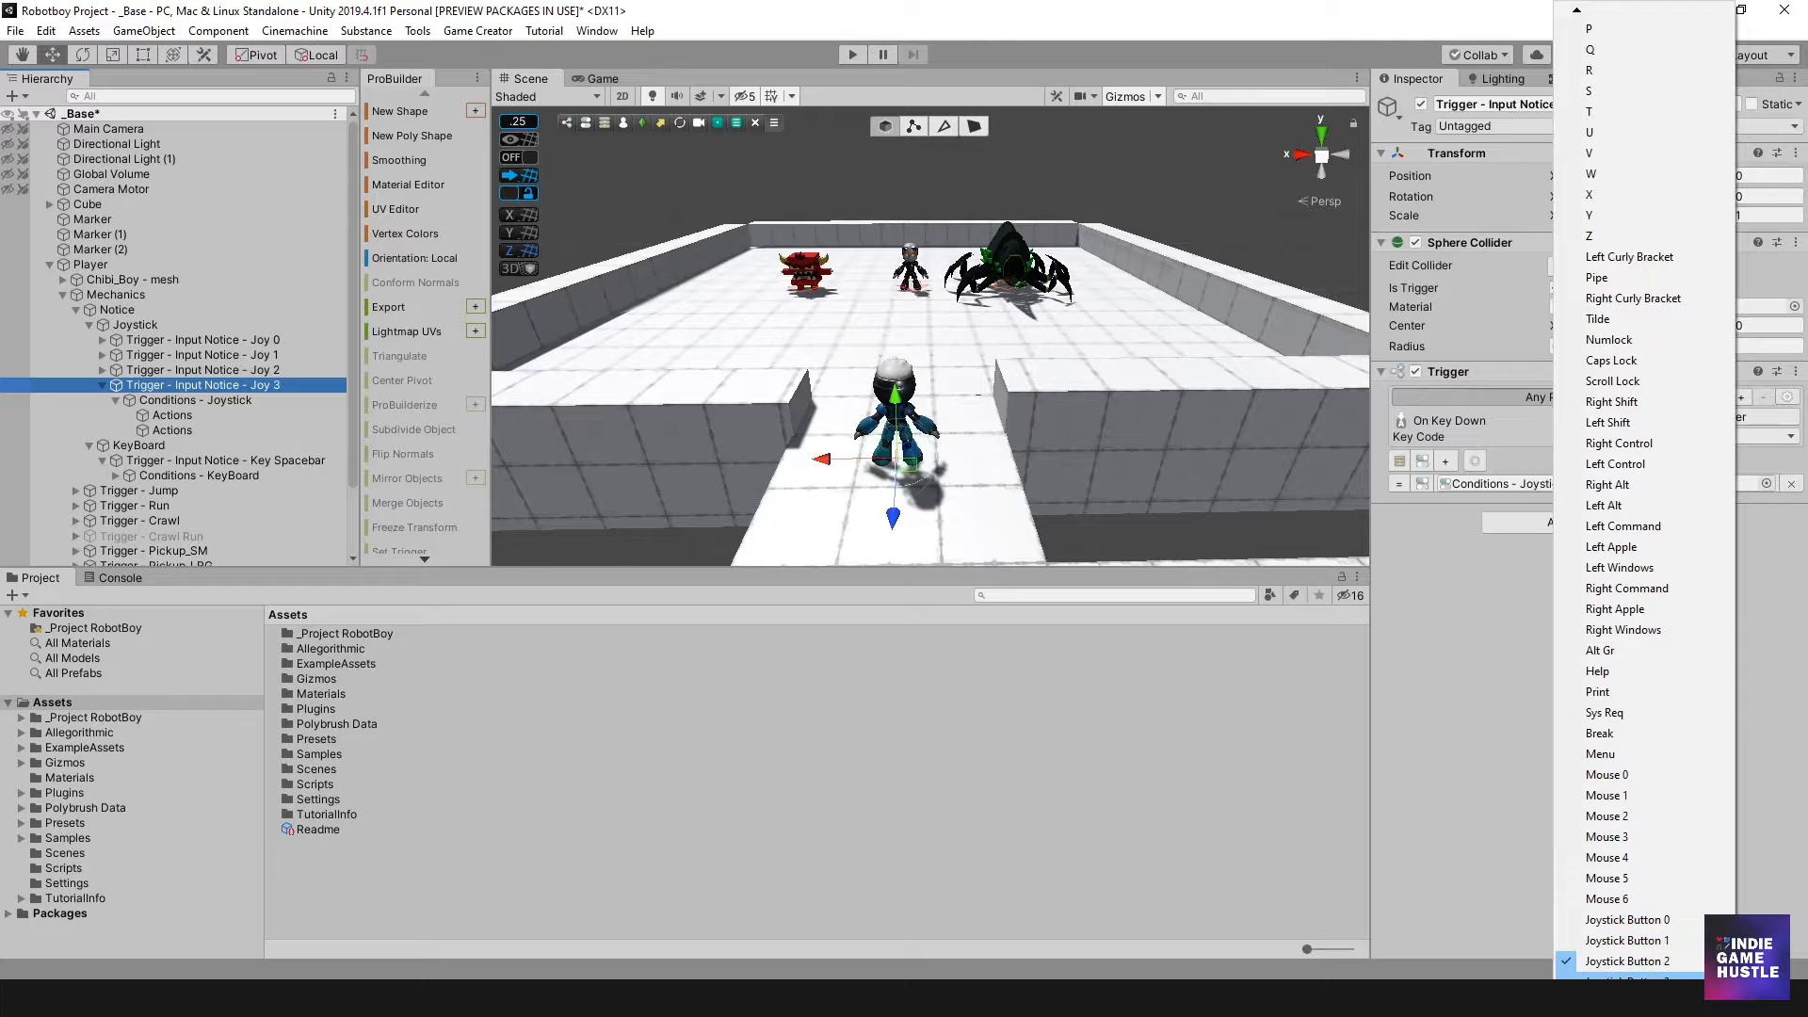
pyautogui.click(1640, 979)
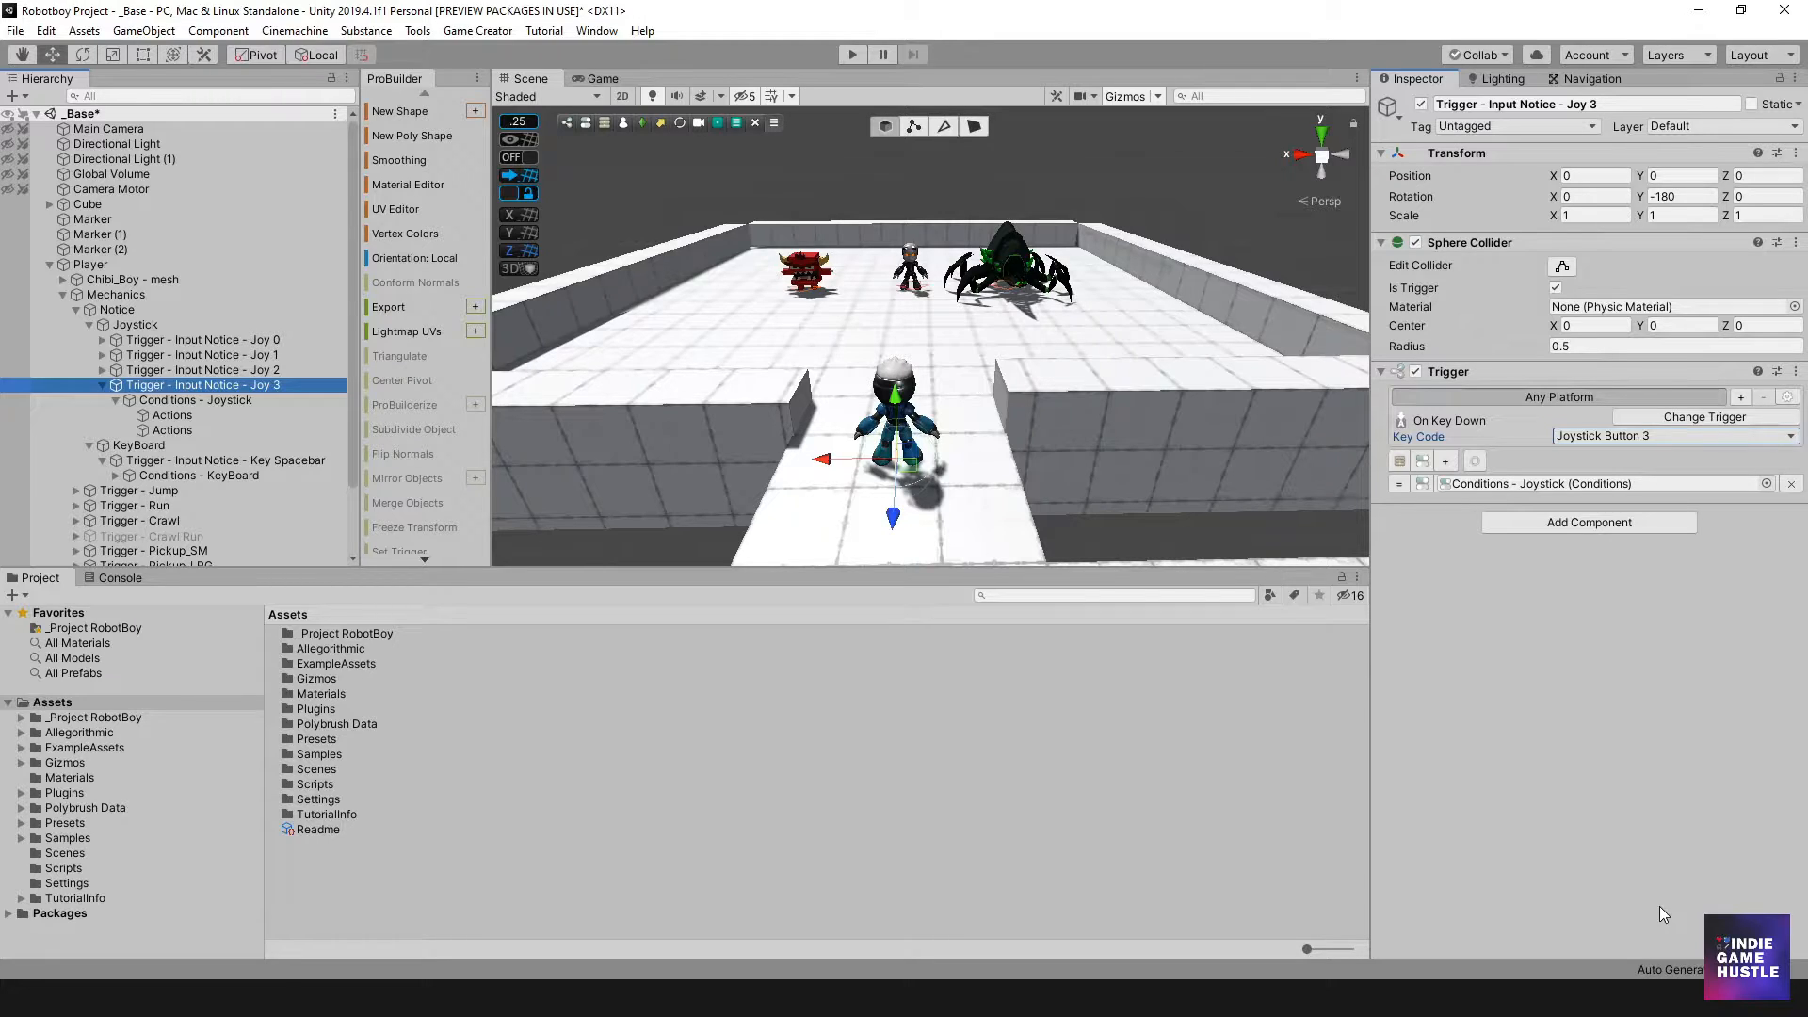
pyautogui.click(770, 629)
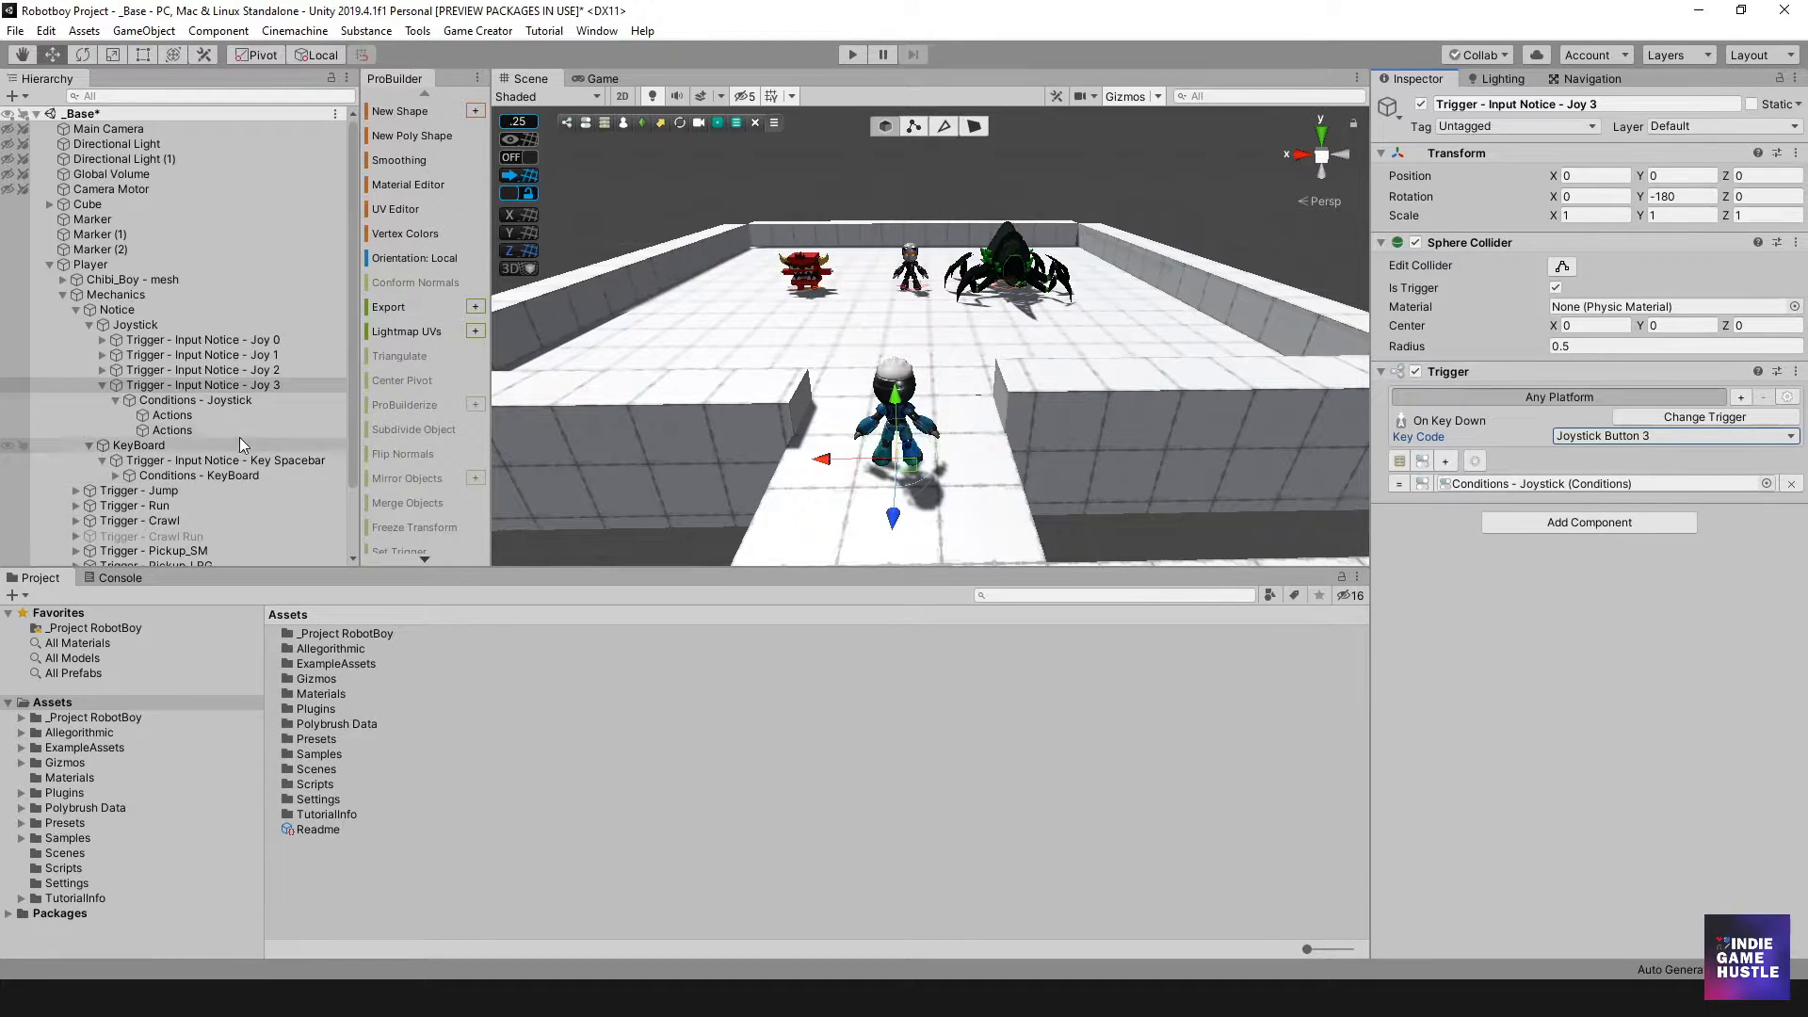
# Set the key in the first clause of Joy 3's Conditions - Joystick to Joystick Button 3.
pyautogui.click(188, 398)
pyautogui.click(1617, 344)
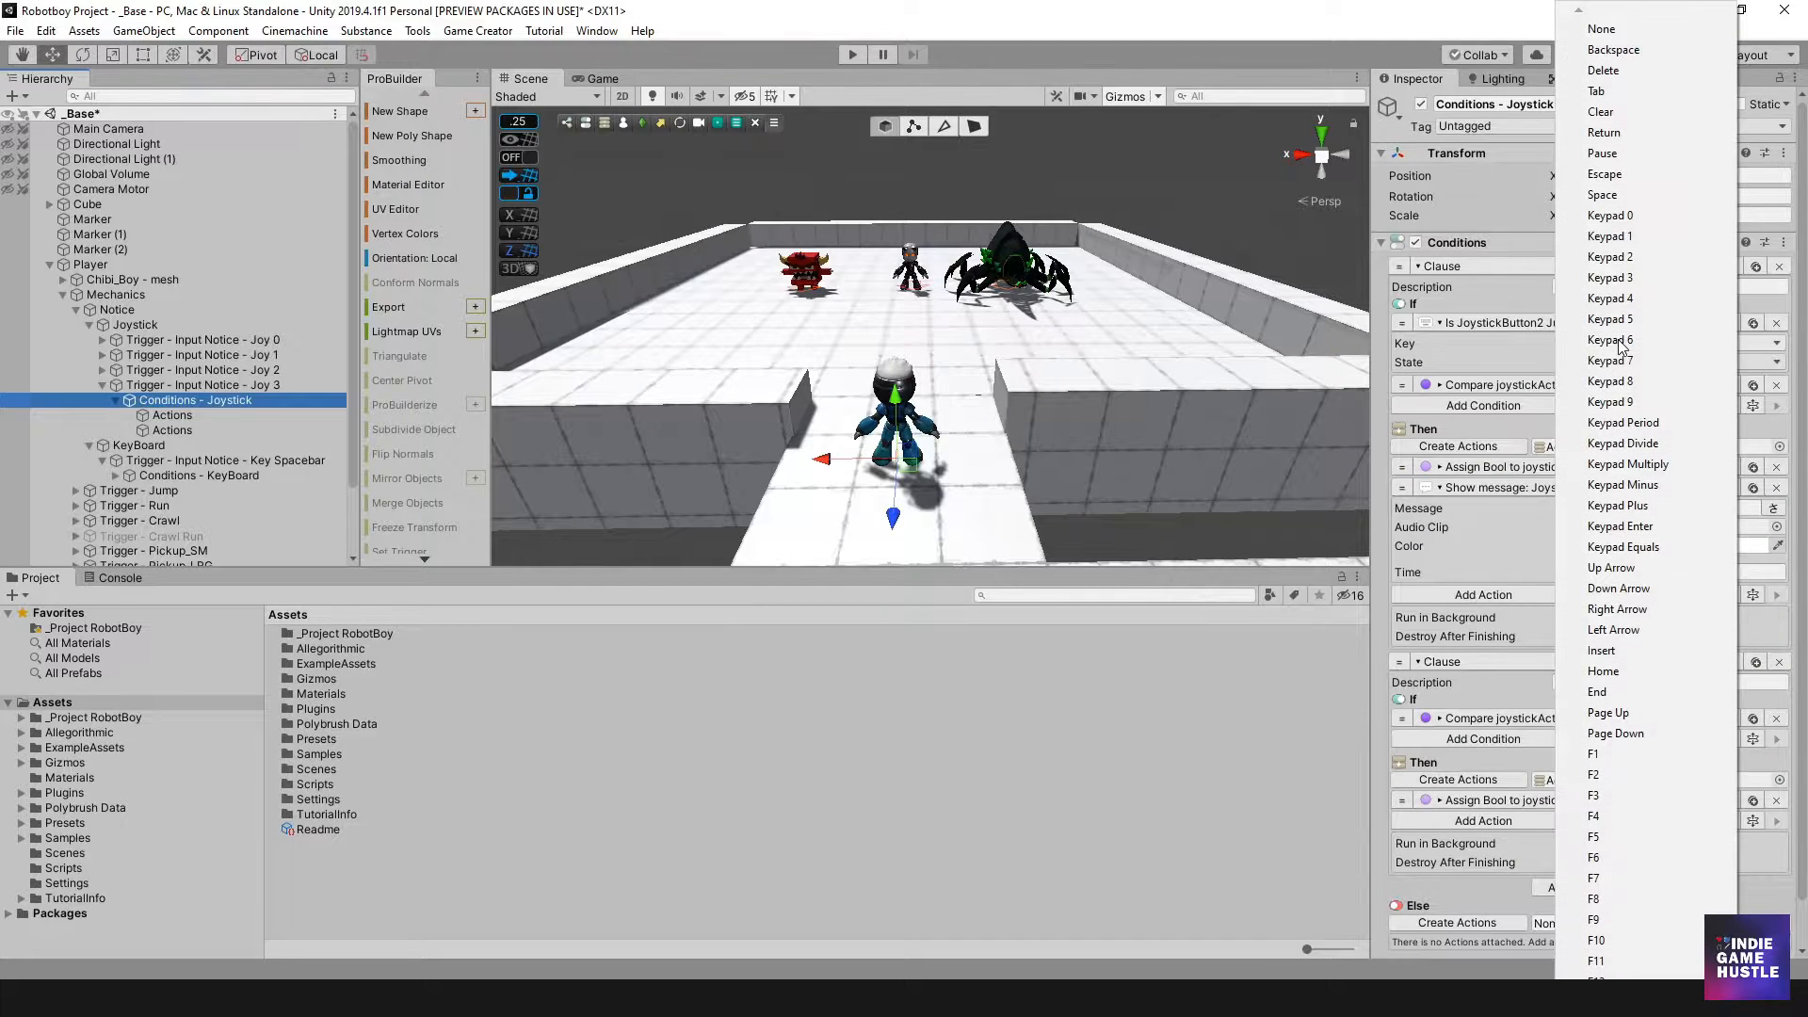
pyautogui.scroll(-10, 1665, 687)
pyautogui.scroll(-3, 1669, 695)
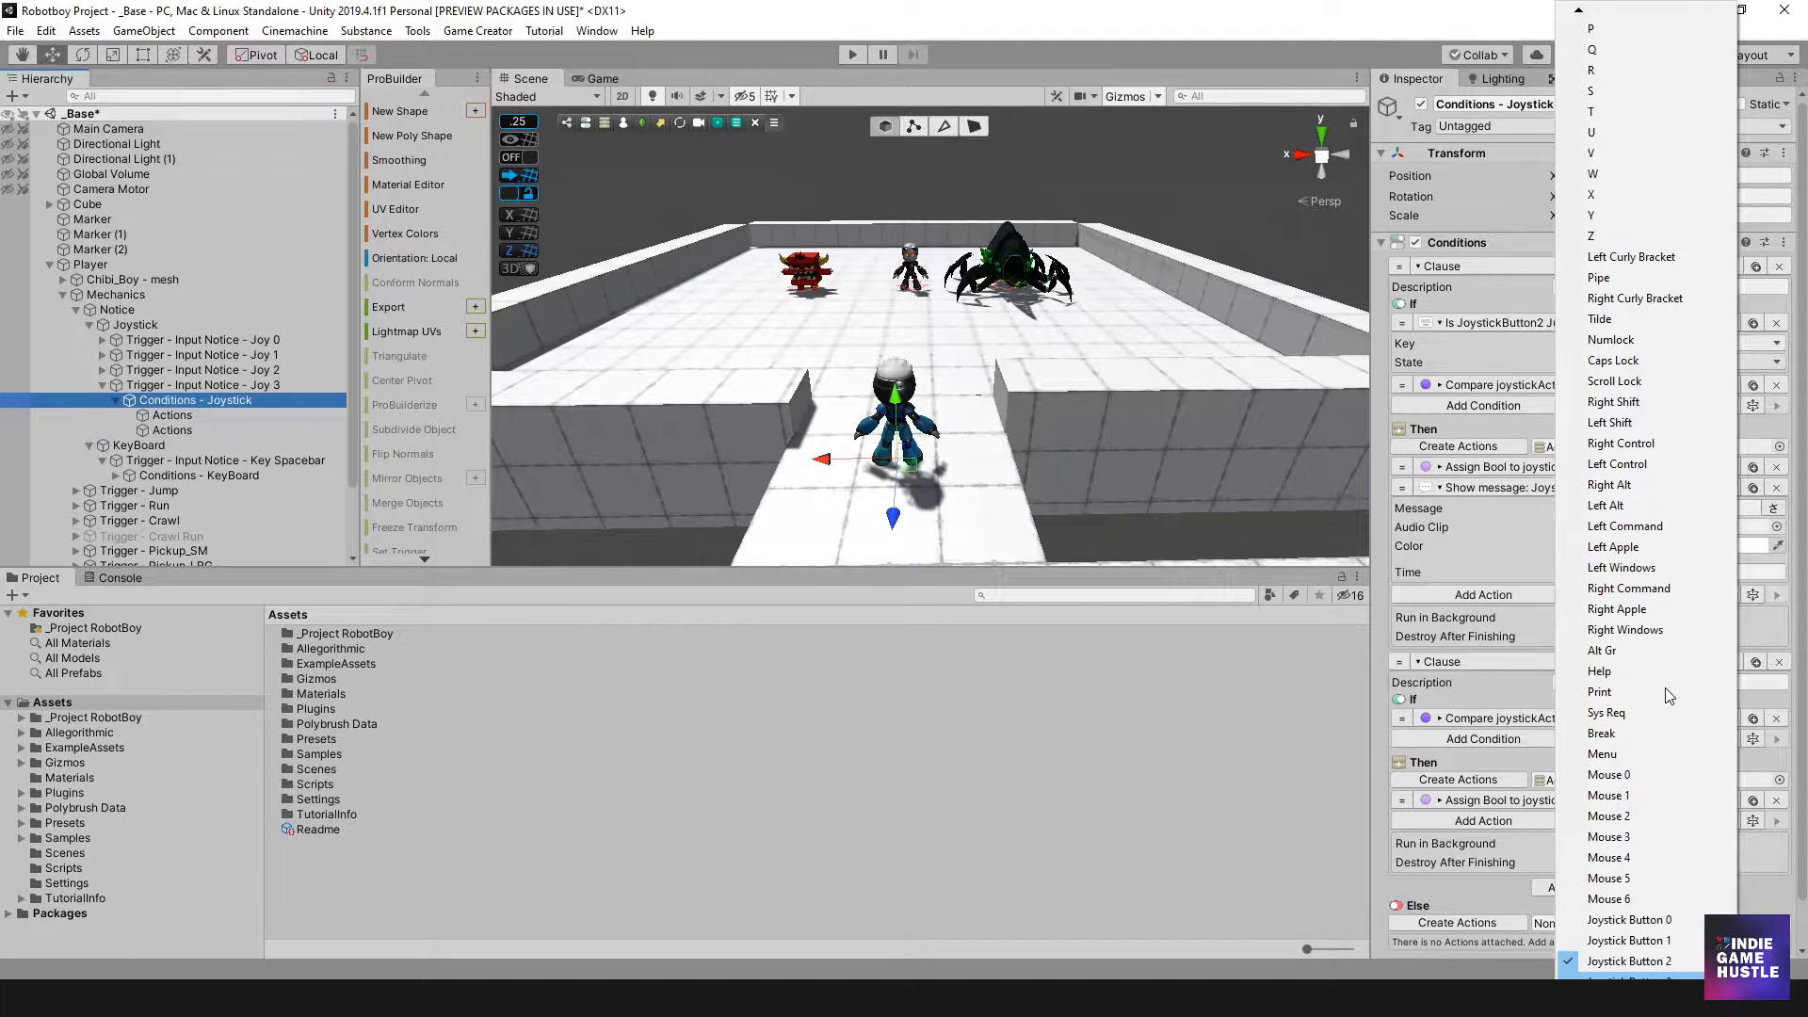
pyautogui.click(1629, 963)
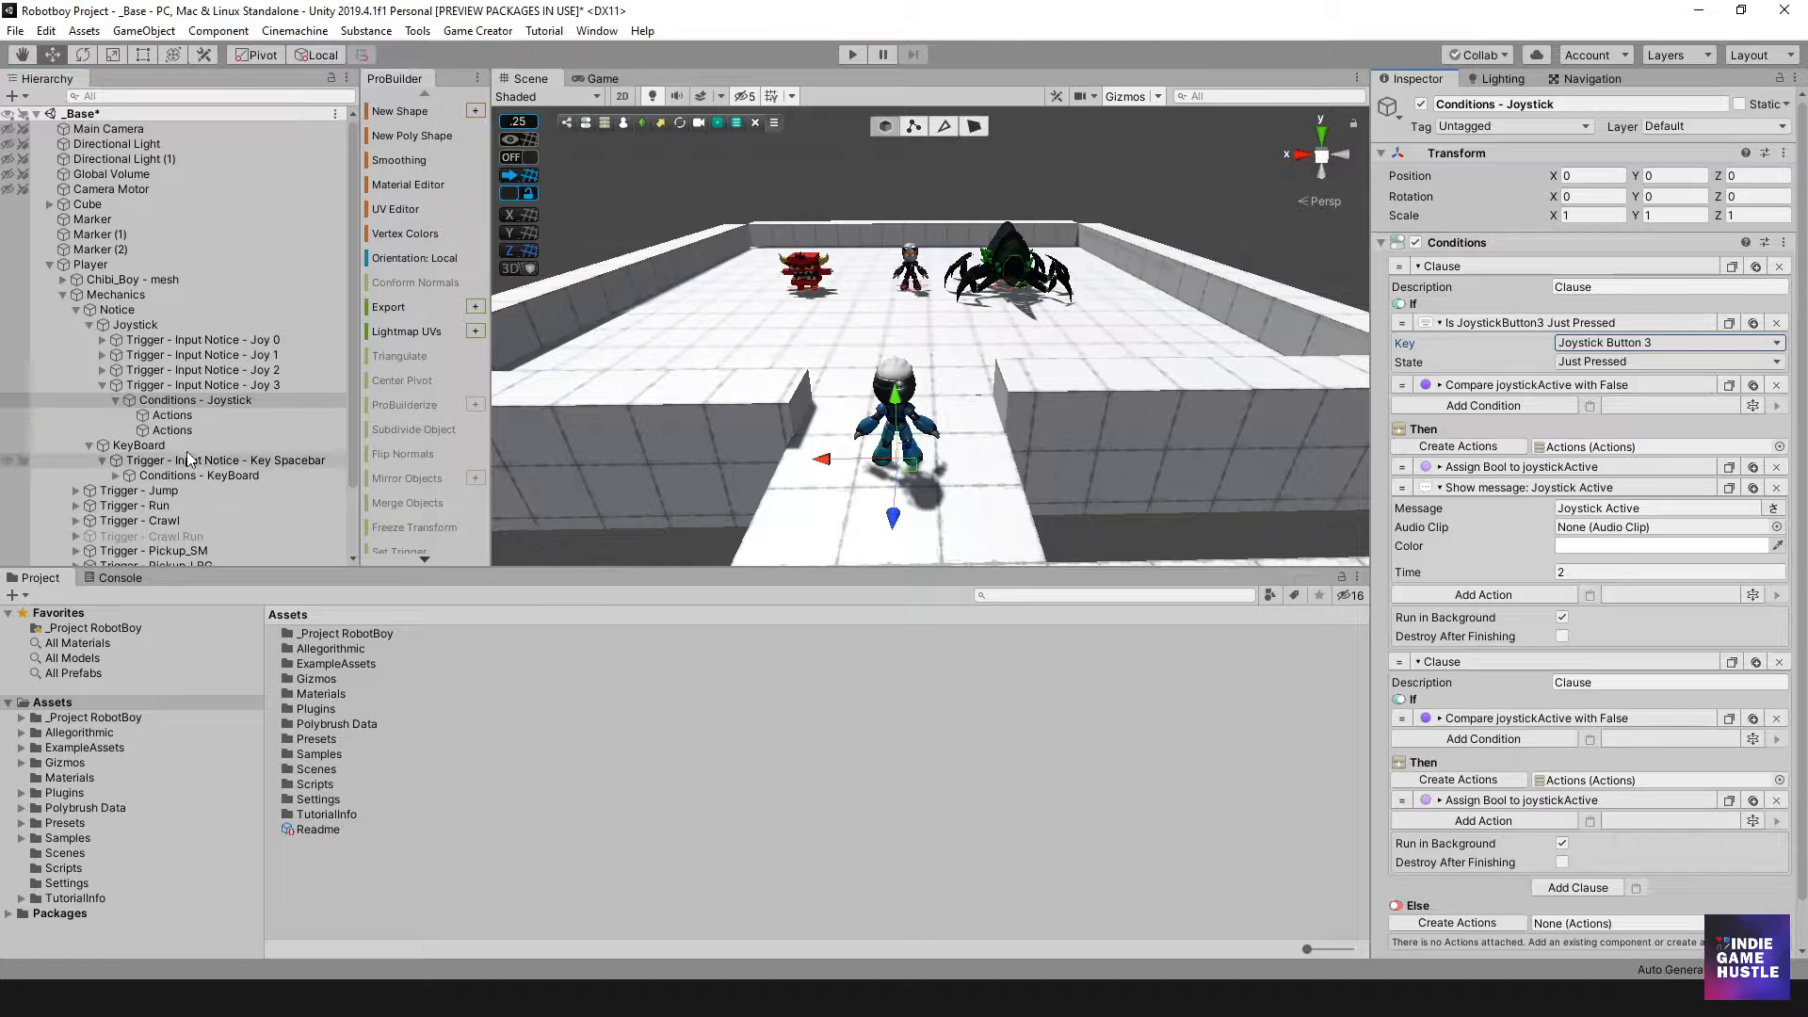
# Check the first Actions object under Joy 3's Conditions - Joystick and collapse the Joy 3 trigger in the hierarchy.
pyautogui.click(162, 414)
pyautogui.click(166, 403)
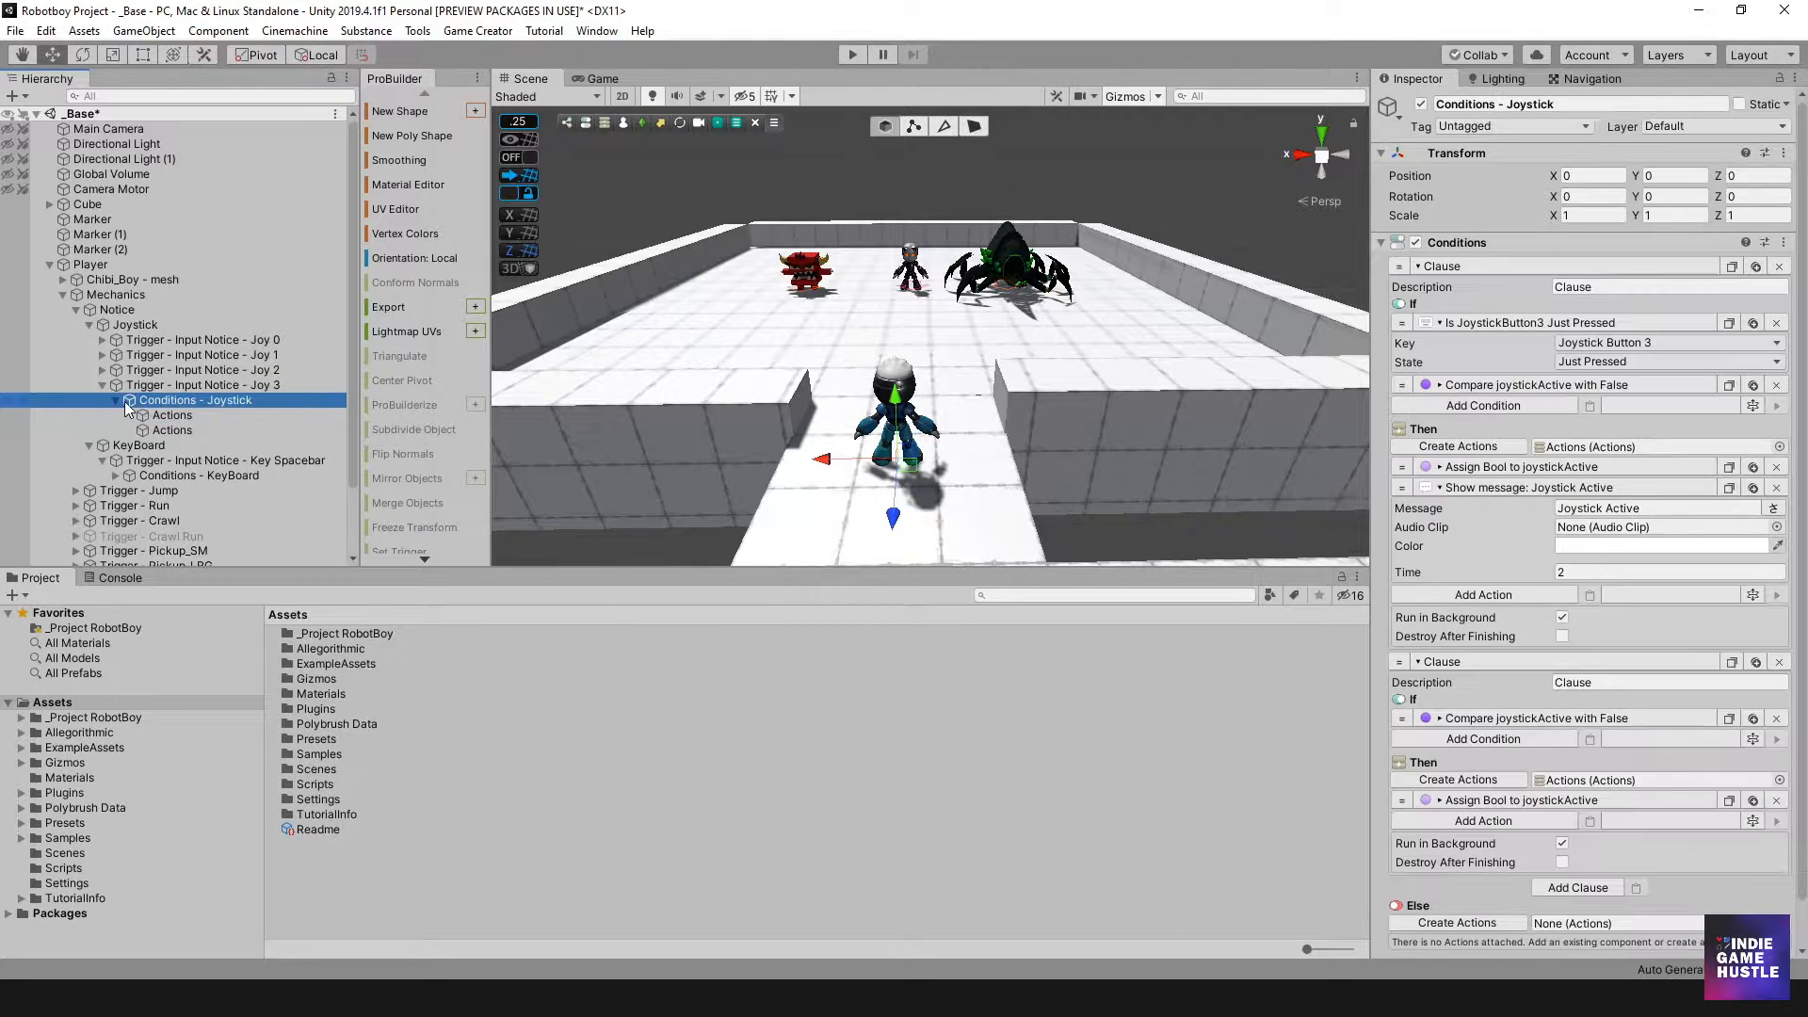
pyautogui.click(116, 401)
pyautogui.click(141, 385)
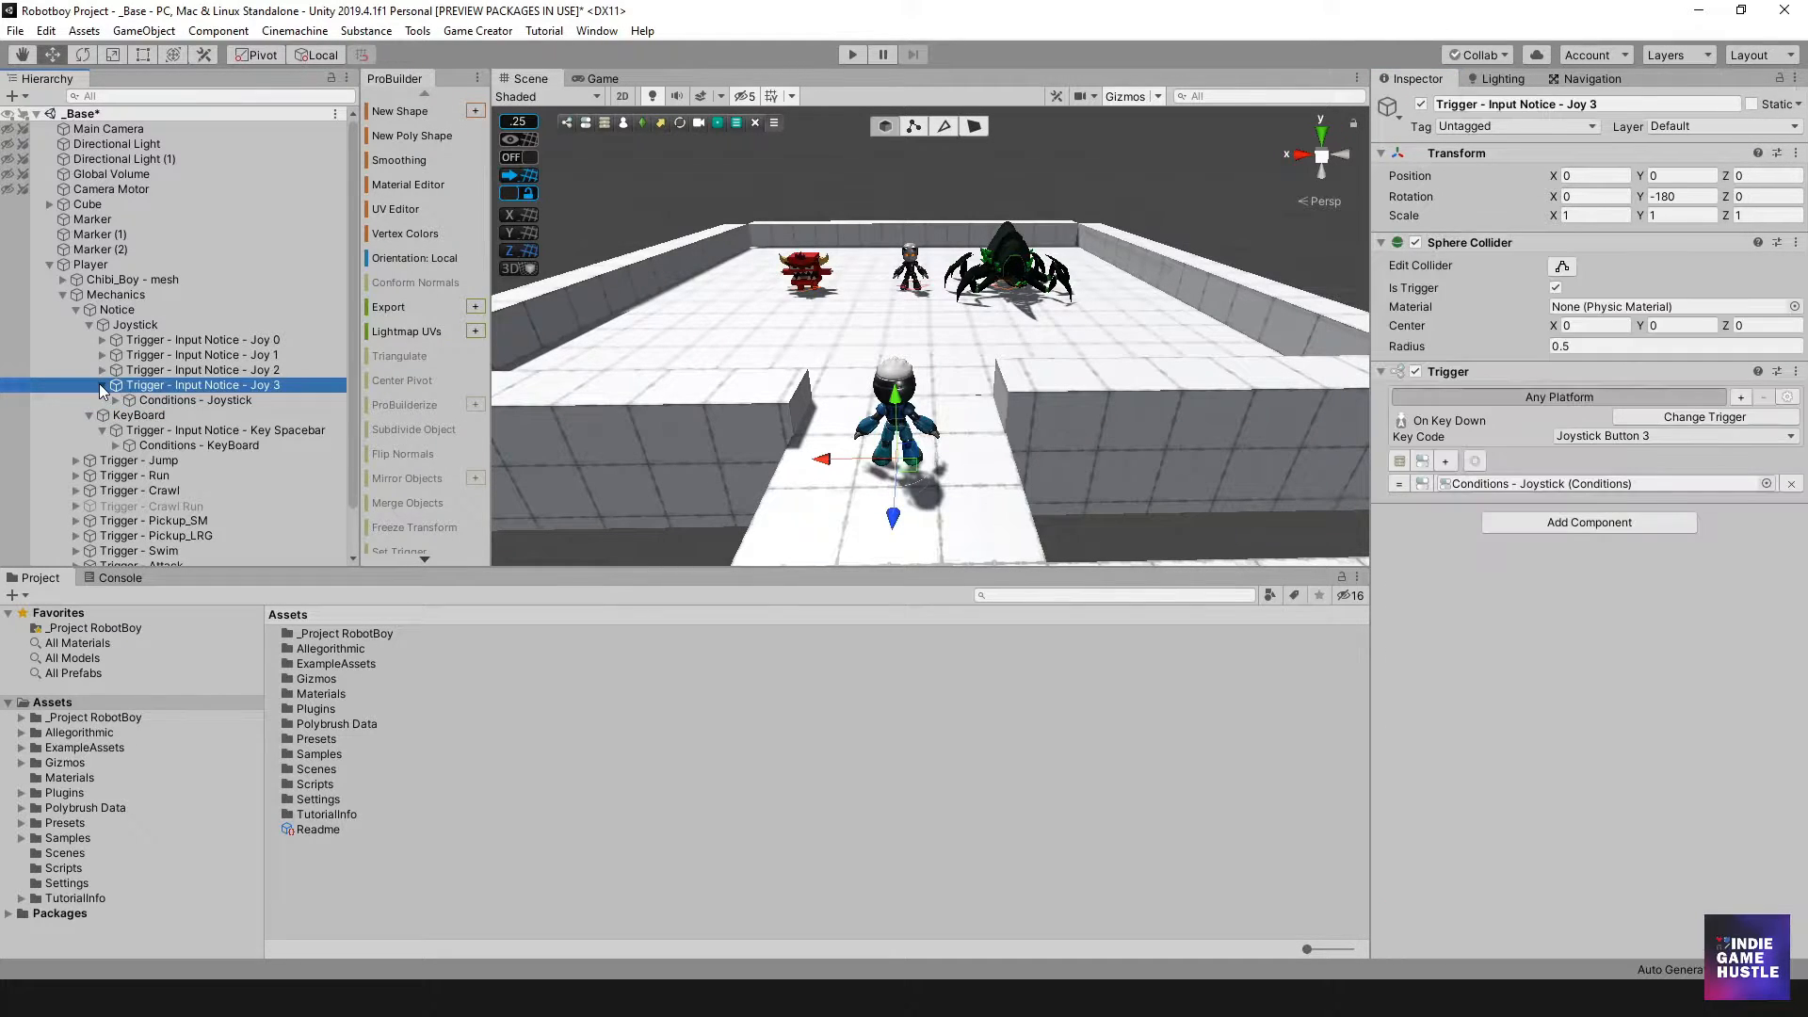
pyautogui.click(102, 385)
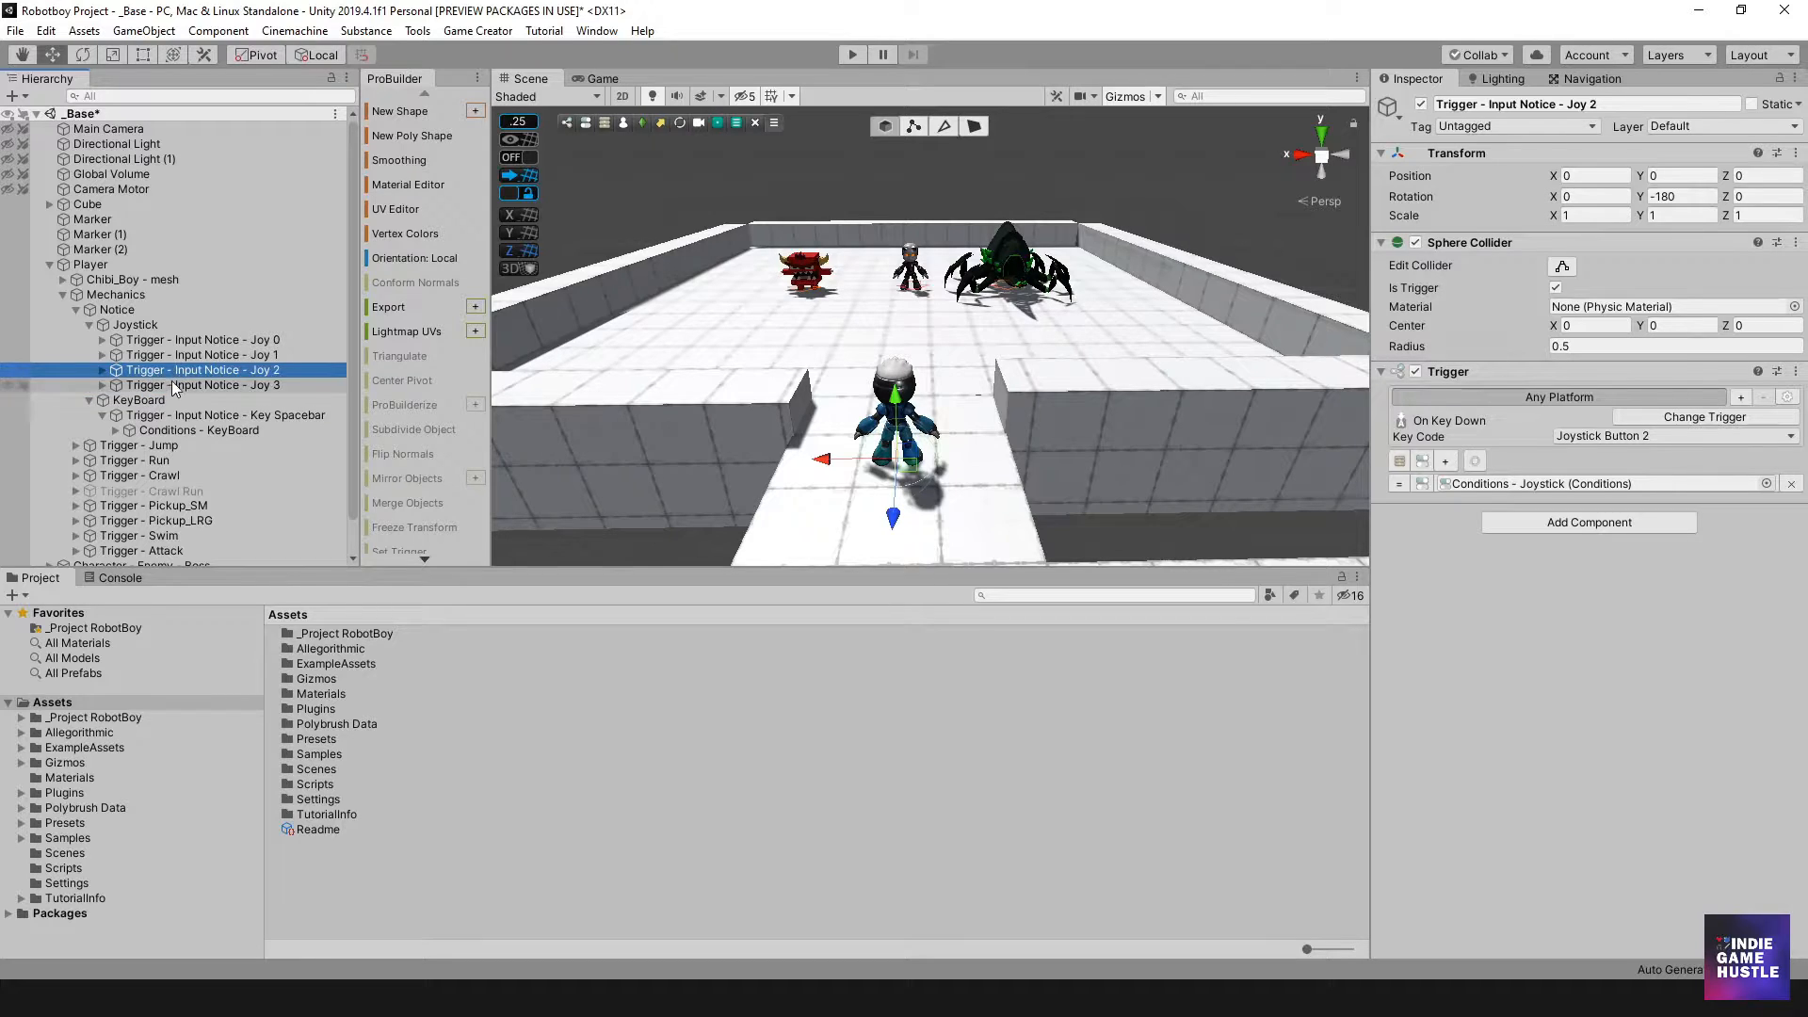
# Duplicate Trigger - Input Notice - Joy 3 in the Joystick group and rename the copy Trigger - Input Notice - Joy 4.
pyautogui.hotkey('ctrl', 'd')
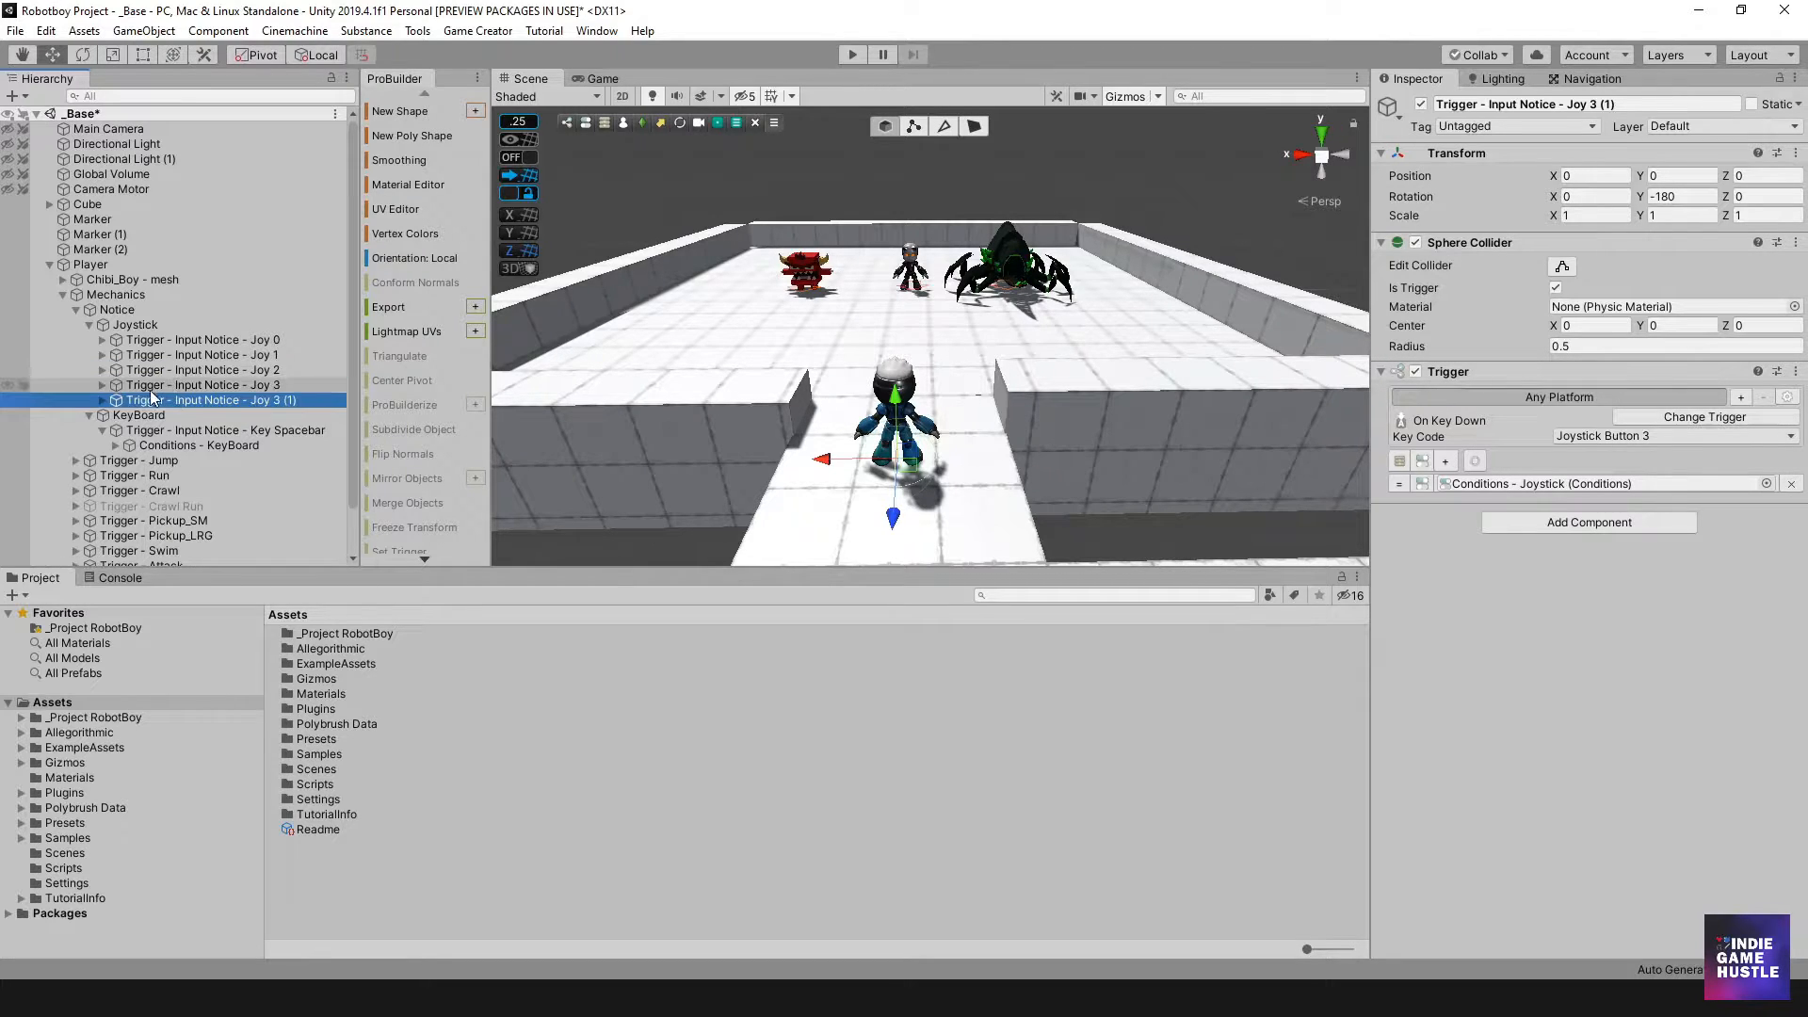
pyautogui.click(102, 400)
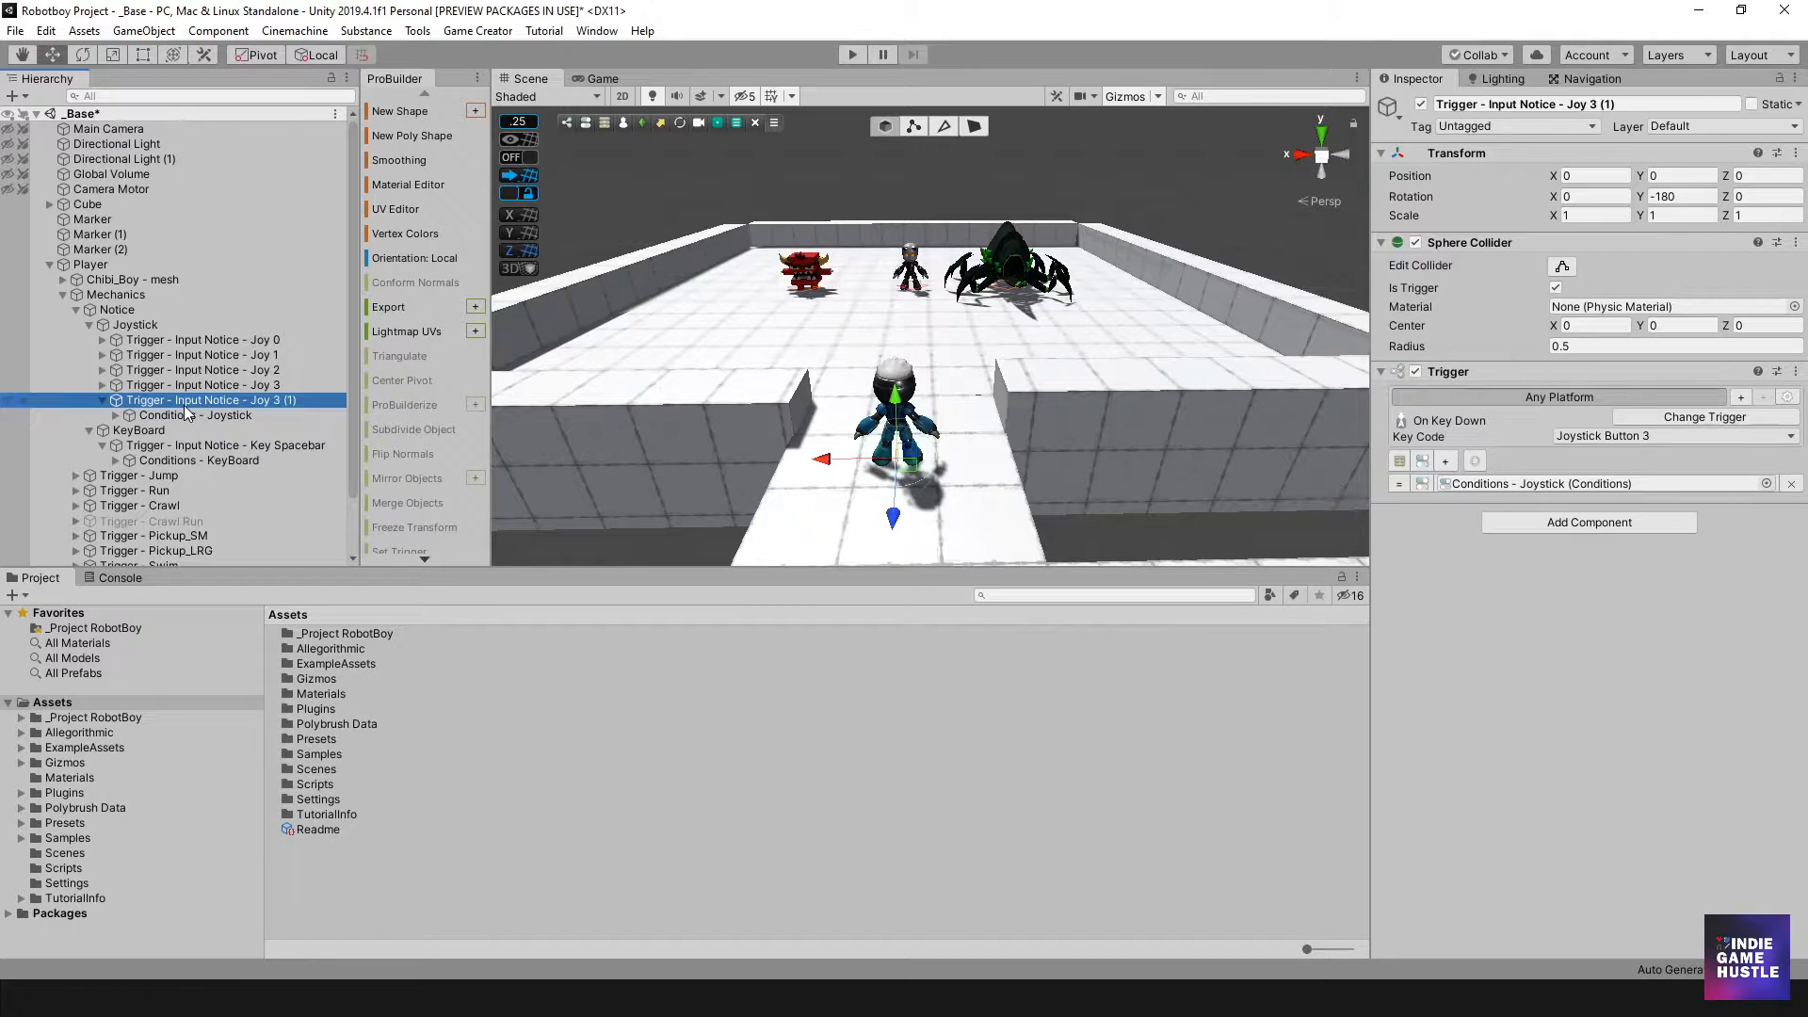
pyautogui.click(226, 414)
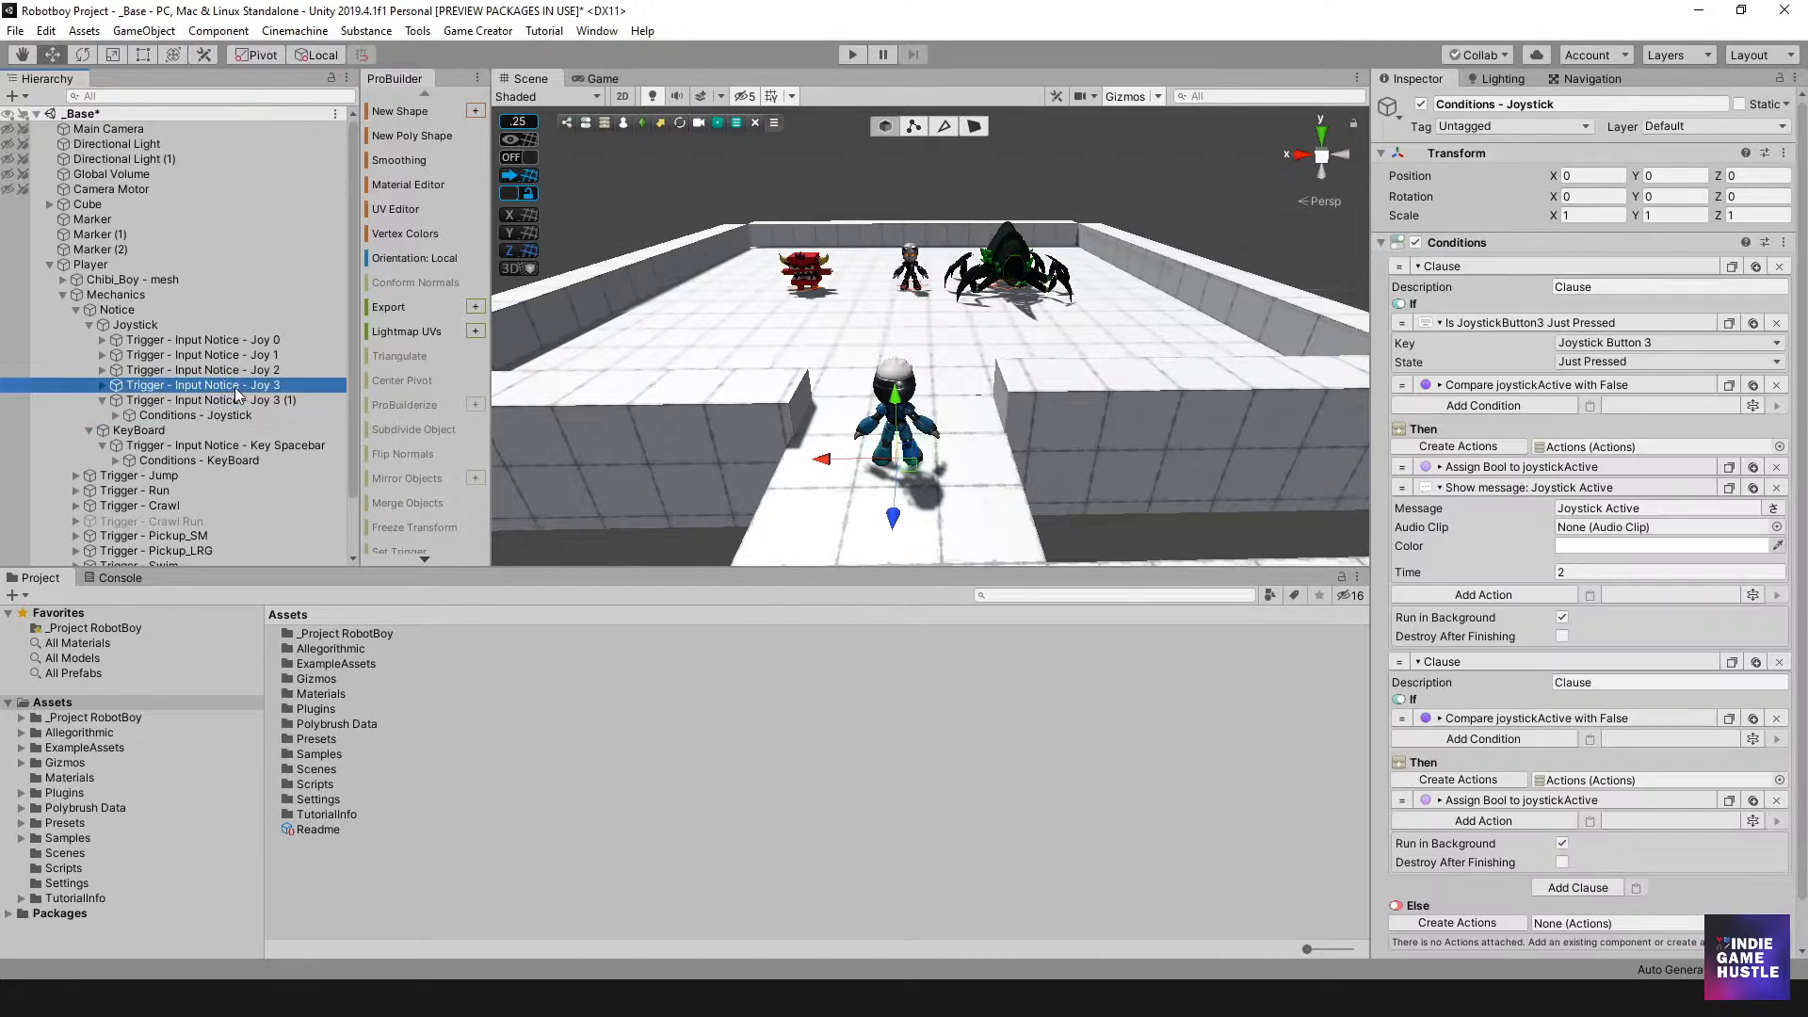
pyautogui.click(229, 399)
pyautogui.click(273, 398)
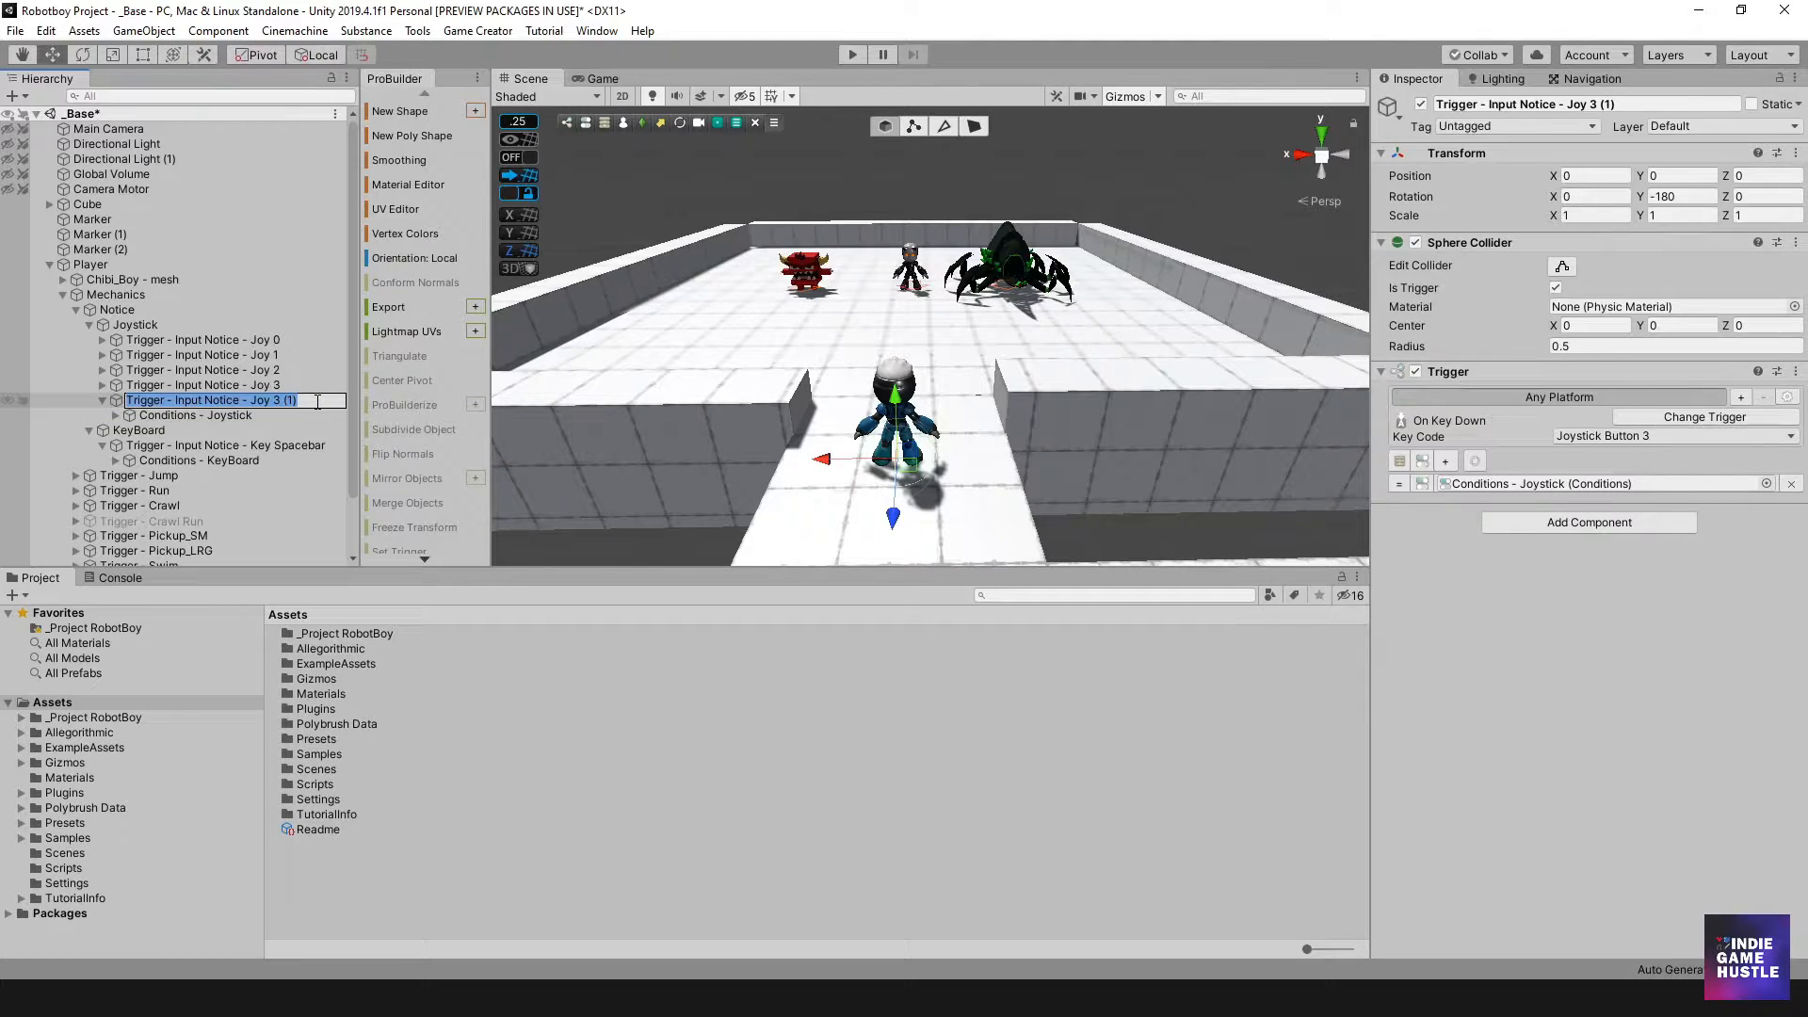
pyautogui.click(317, 401)
pyautogui.press('BackSpace')
pyautogui.press('BackSpace')
pyautogui.press('BackSpace')
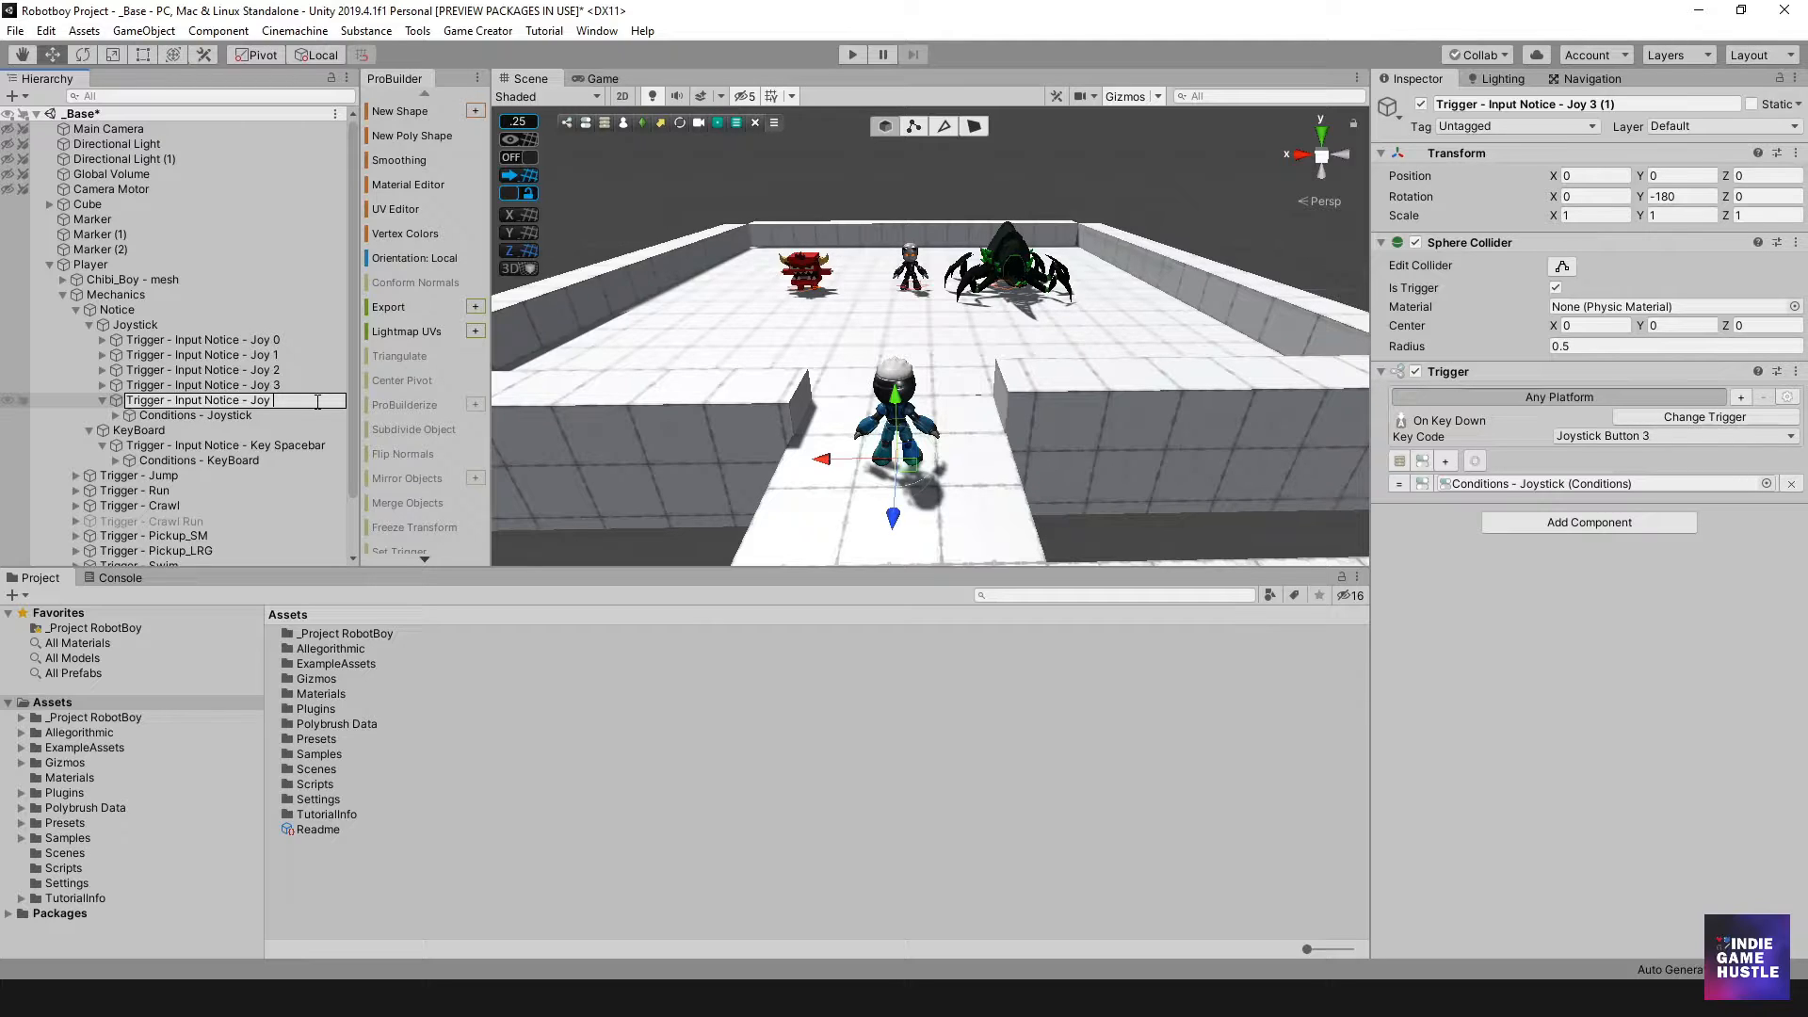
pyautogui.write('4')
pyautogui.press('Return')
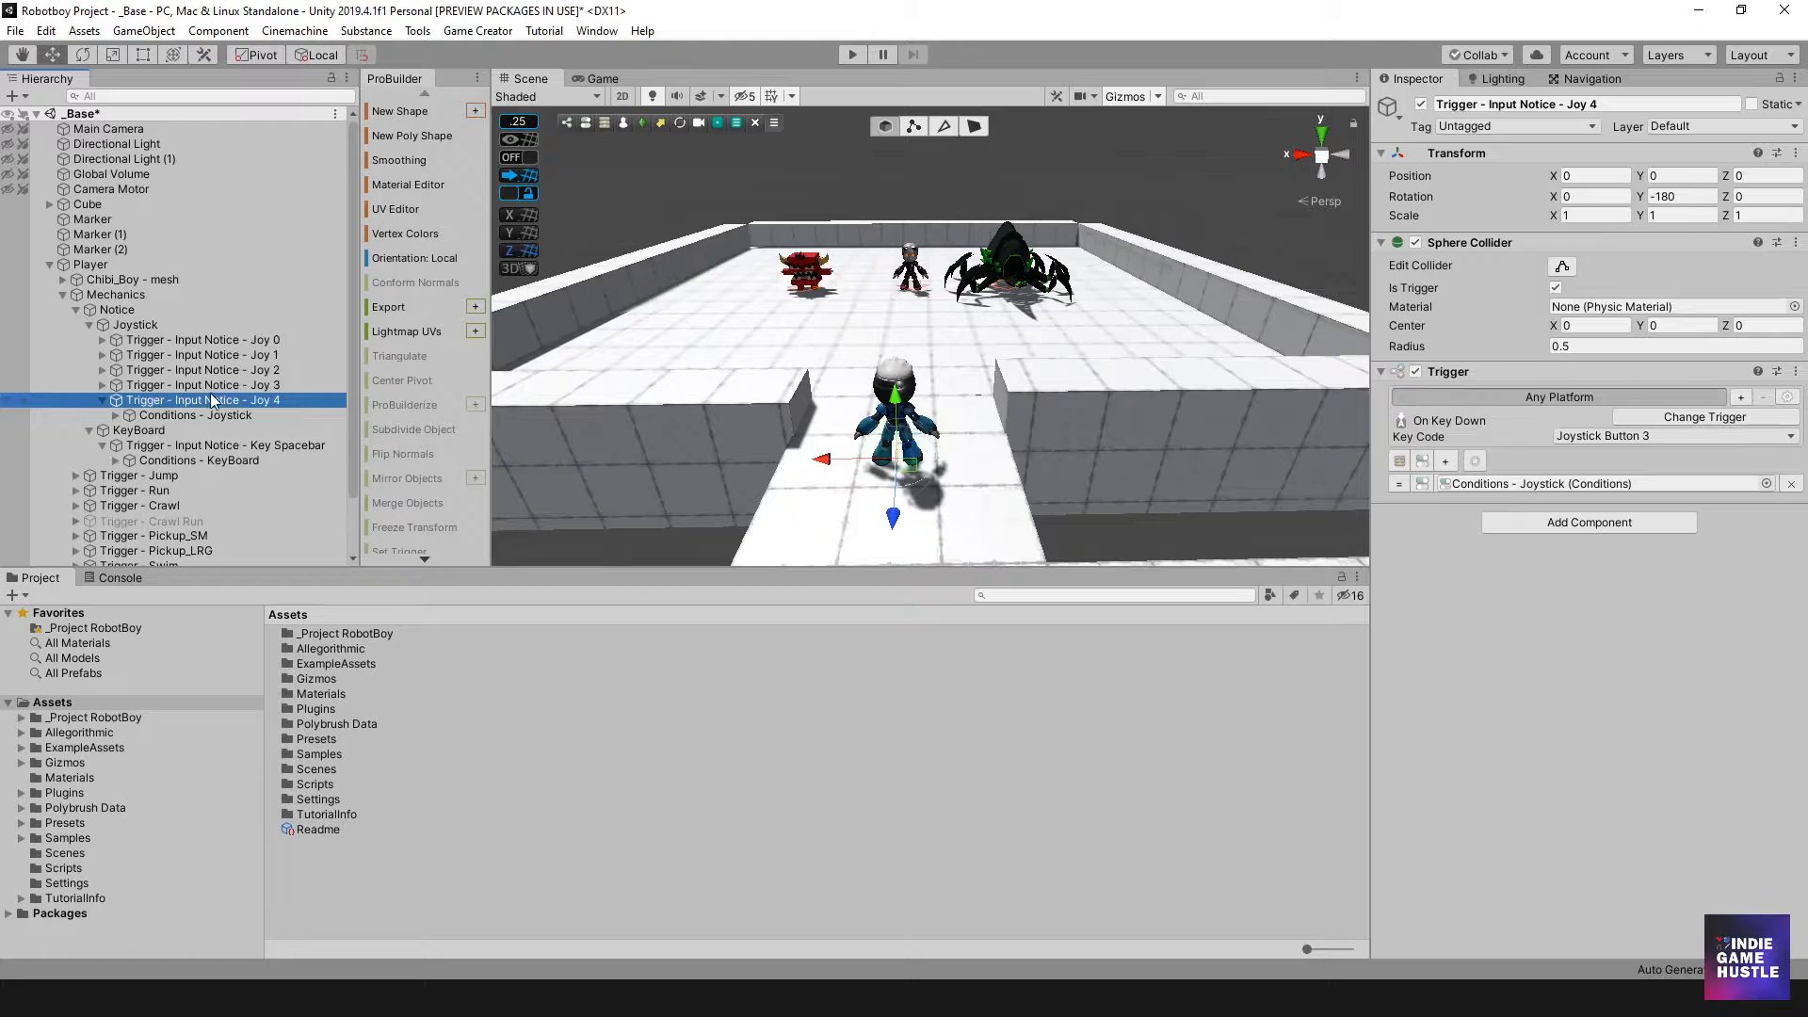
# Set the key code of the Joy 4 notice trigger to Joystick Button 4 and compare it with the Joy 3 trigger.
pyautogui.click(1585, 437)
pyautogui.scroll(-15, 1601, 659)
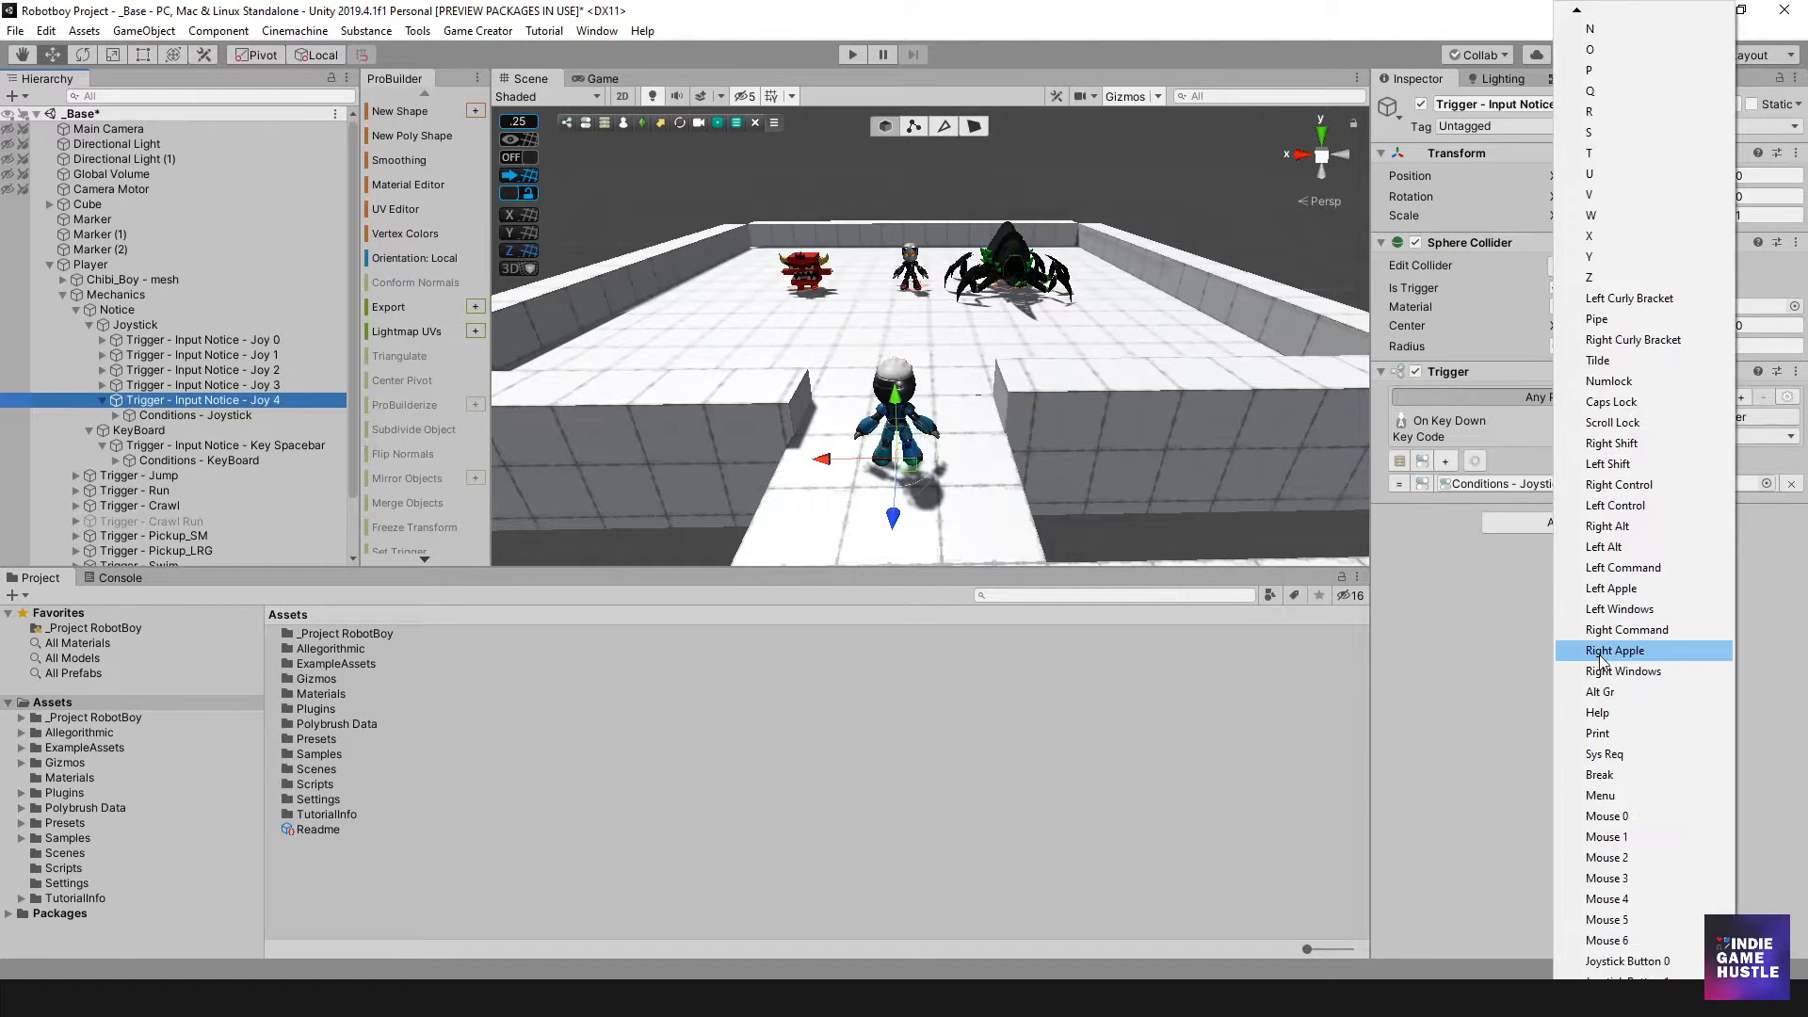
pyautogui.scroll(-1, 1638, 942)
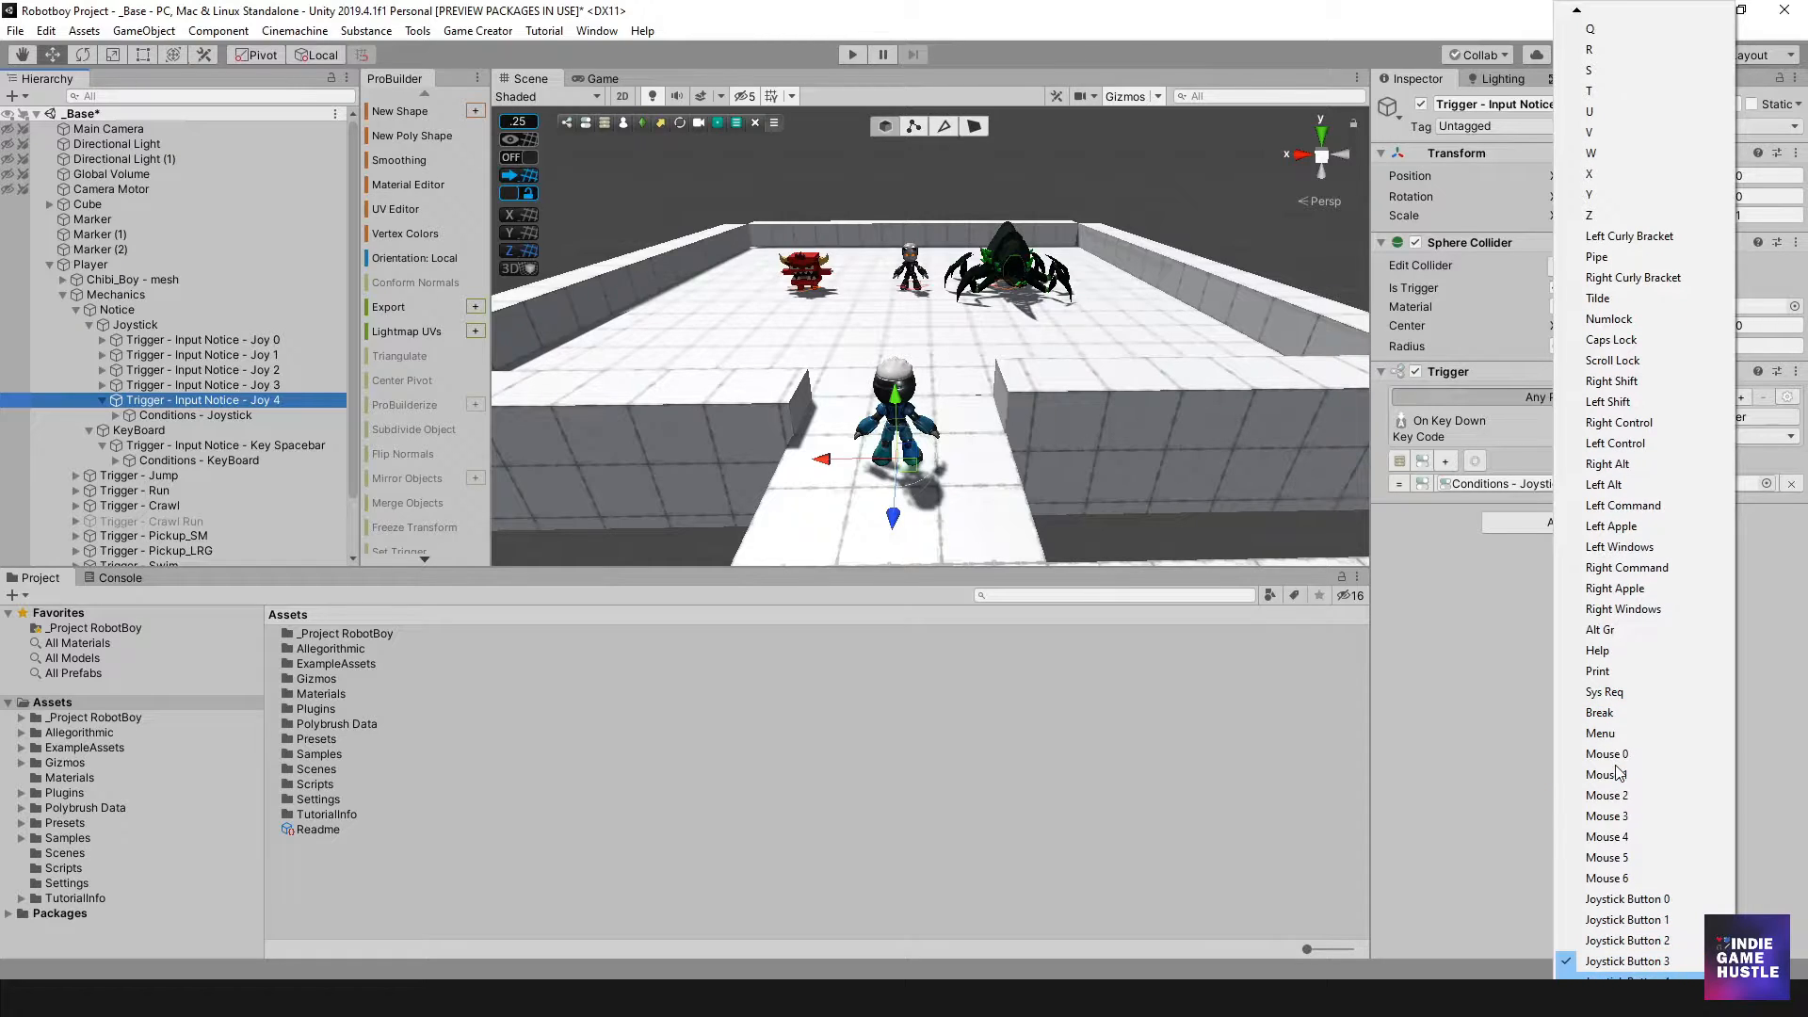
pyautogui.click(1648, 980)
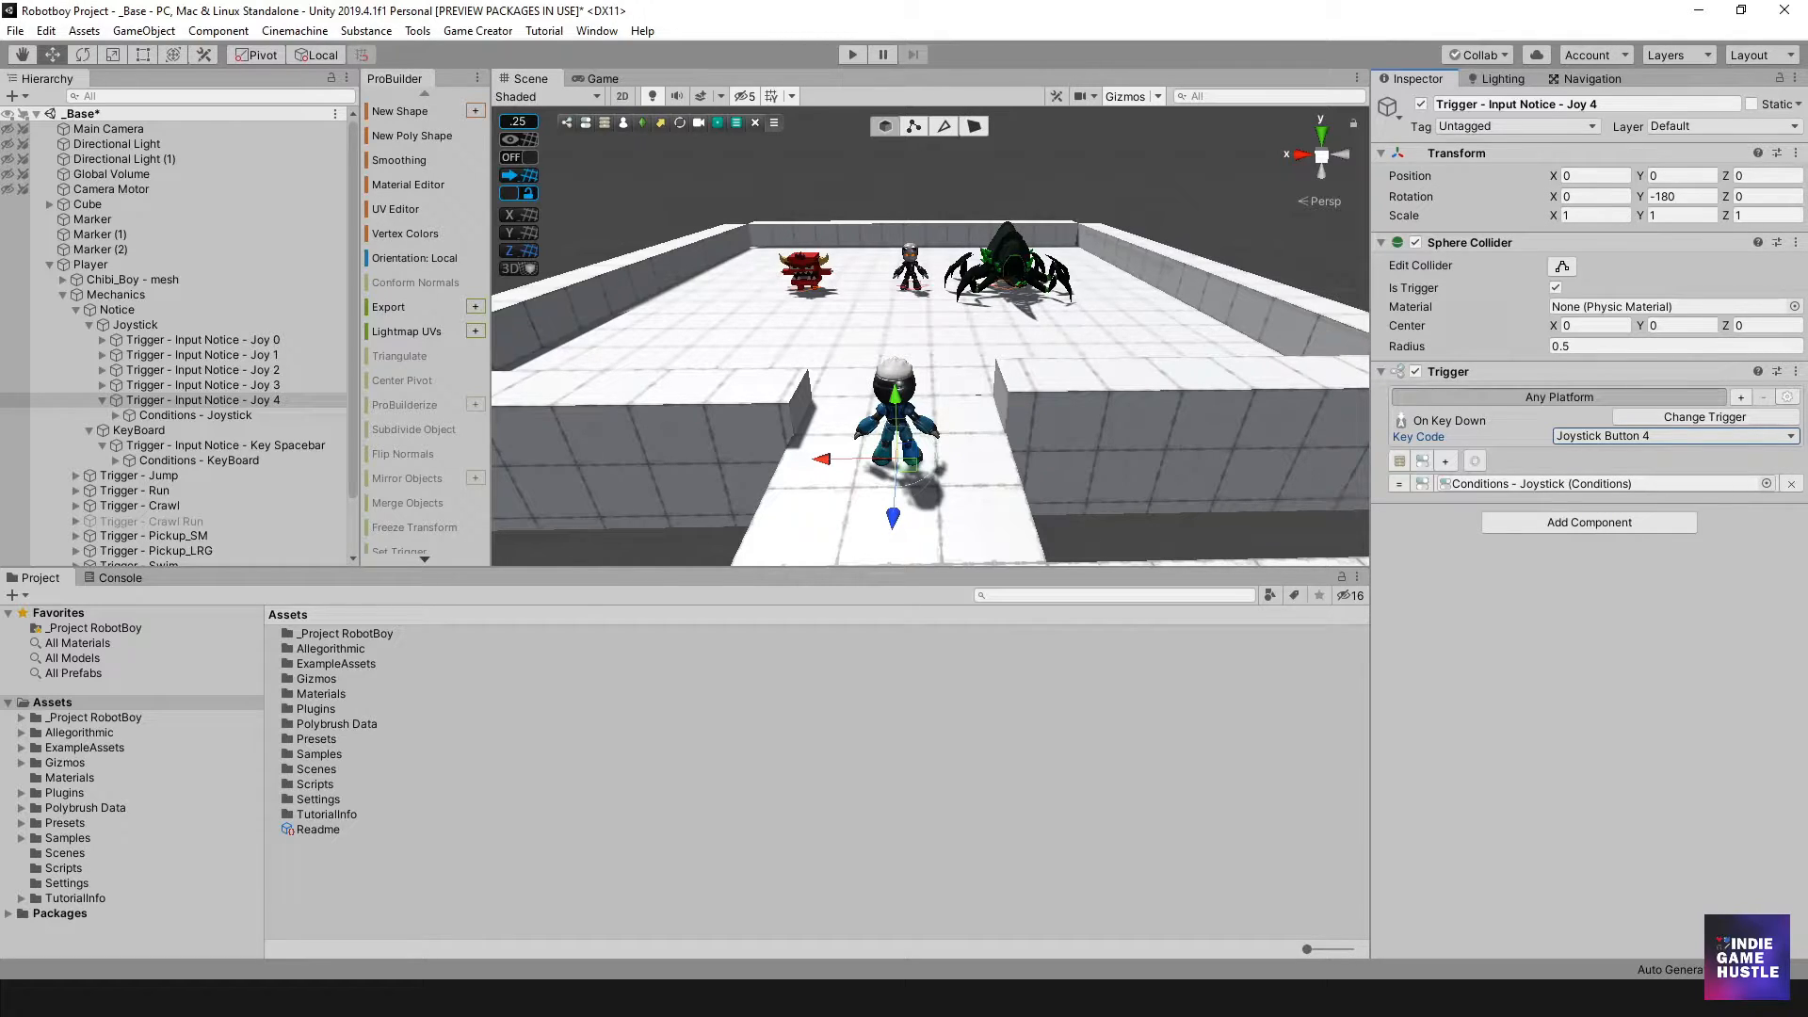
pyautogui.click(241, 385)
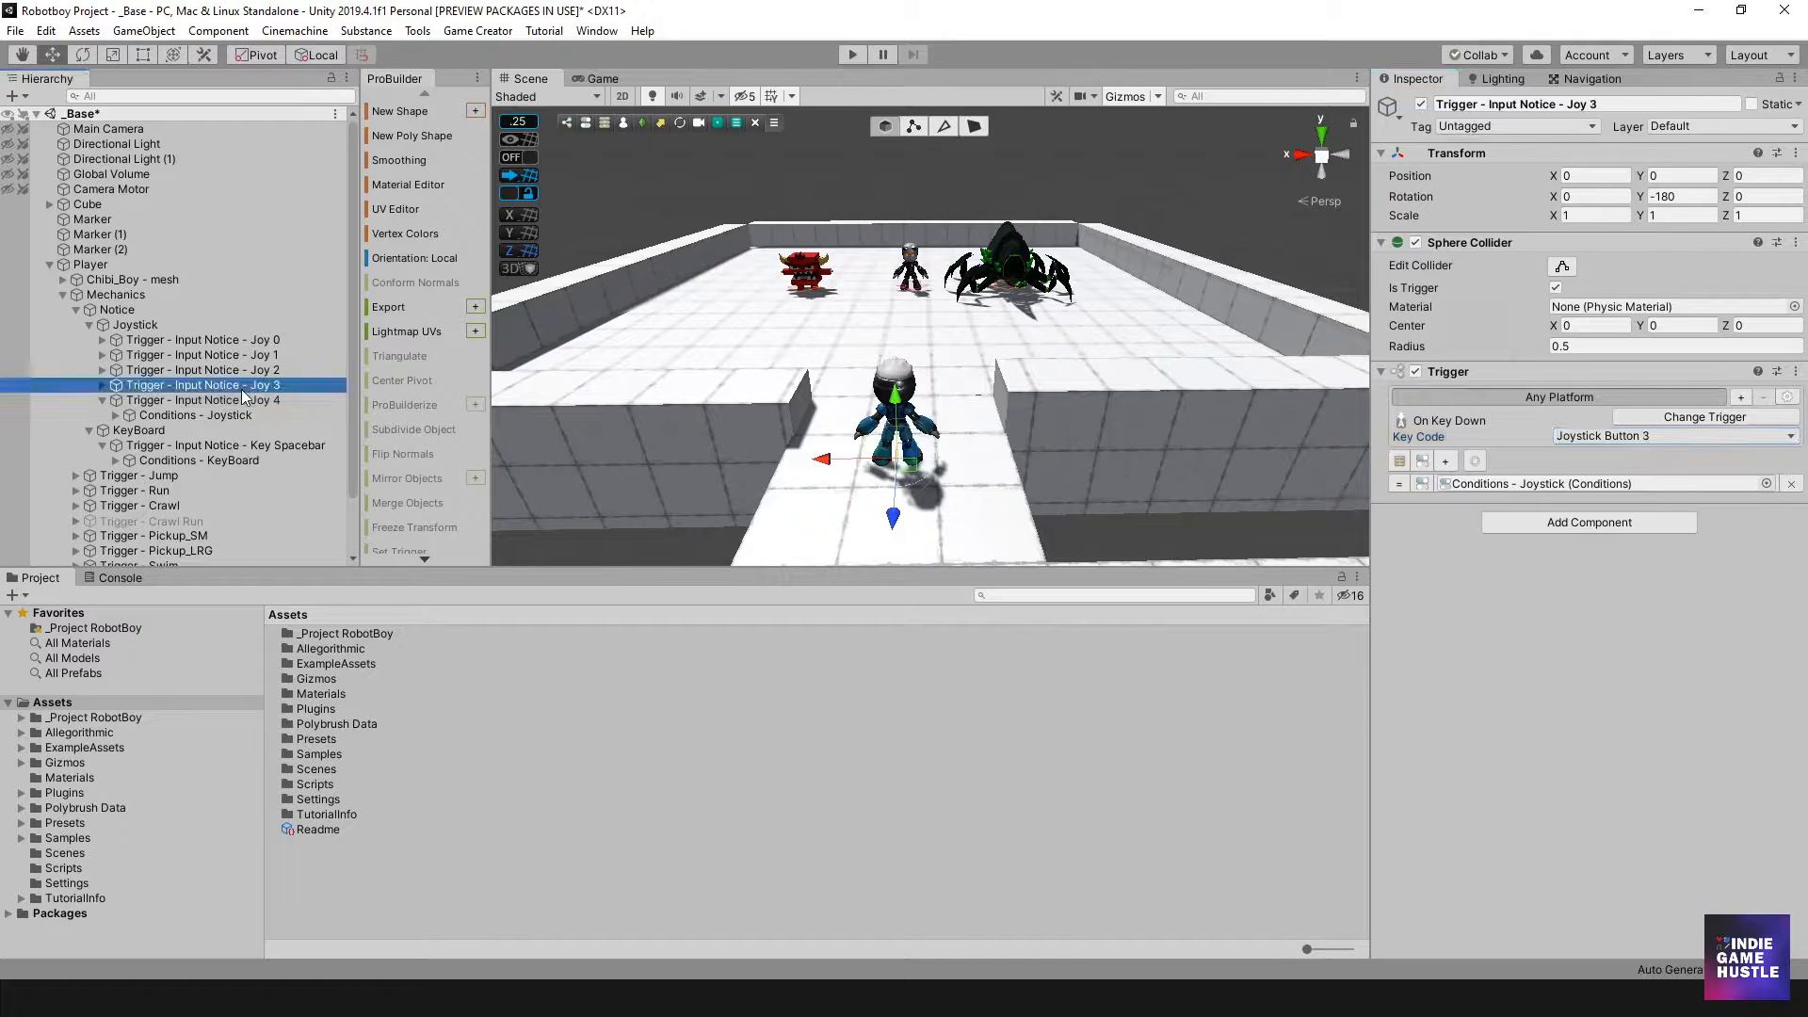
pyautogui.click(241, 399)
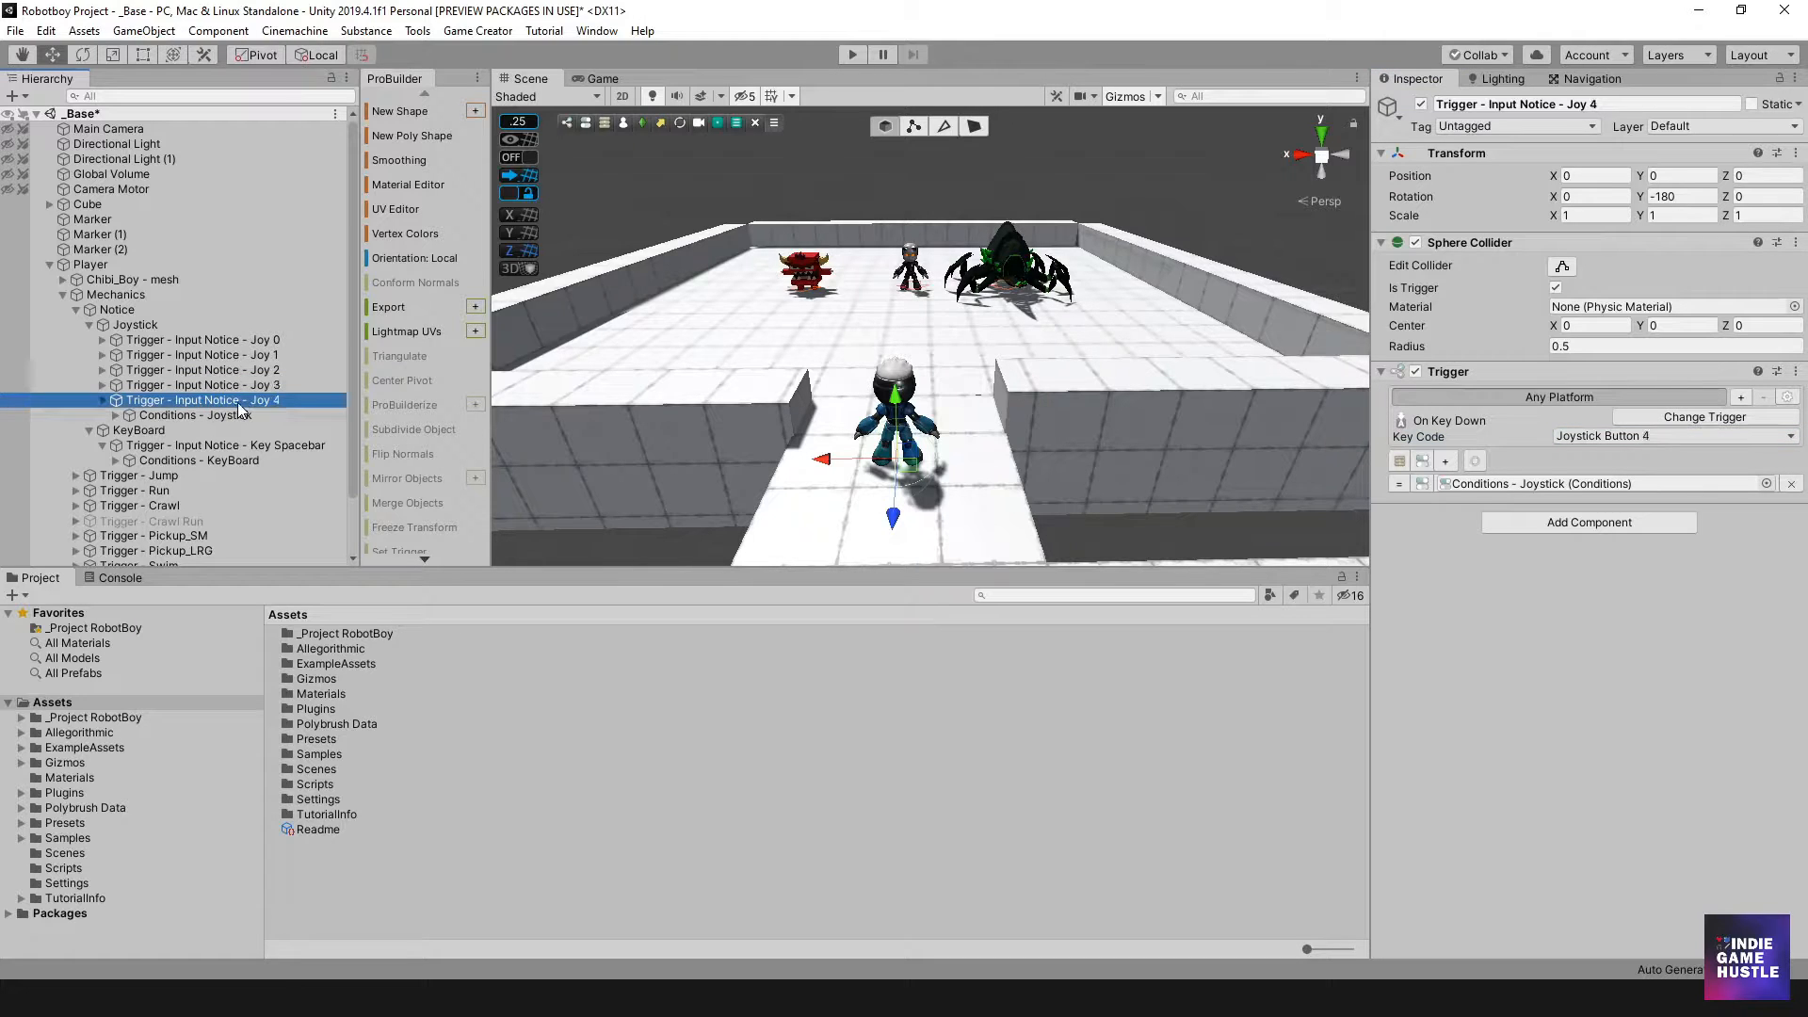
# Set the key in the first clause of Joy 4's Conditions - Joystick to Joystick Button 4 and collapse the Joy 4 trigger in the hierarchy.
pyautogui.click(107, 415)
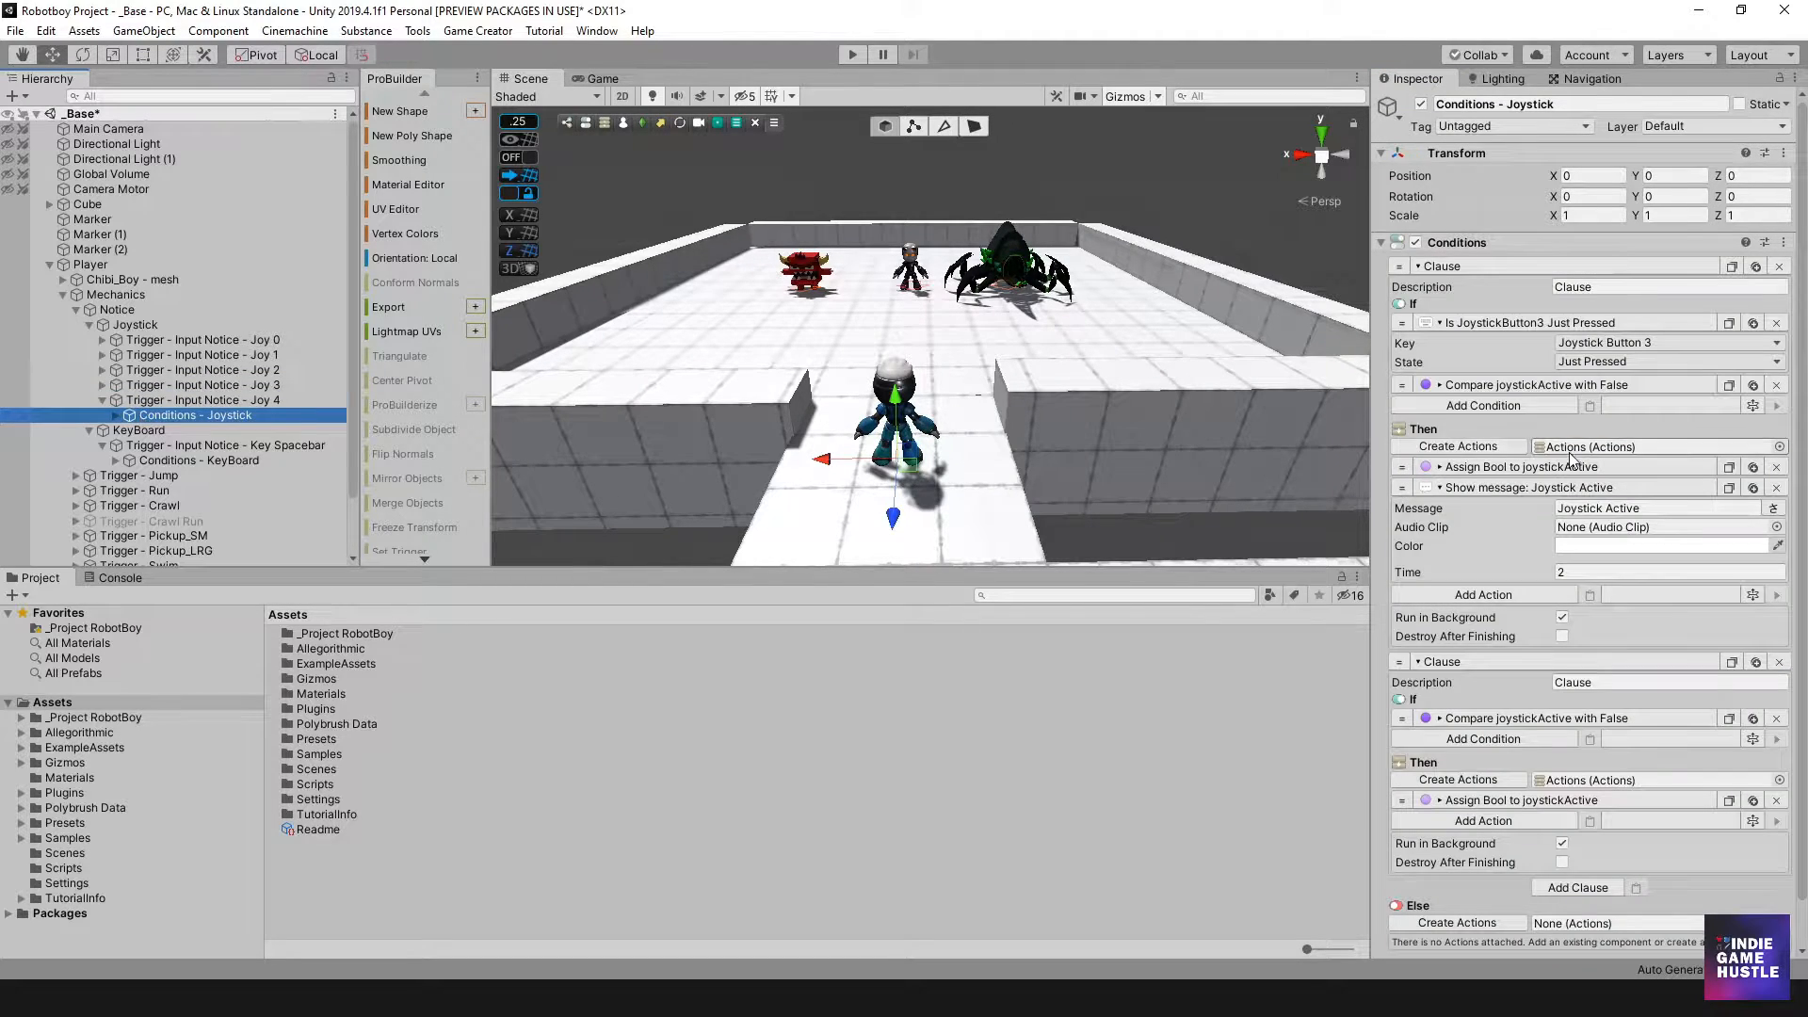
pyautogui.click(1578, 343)
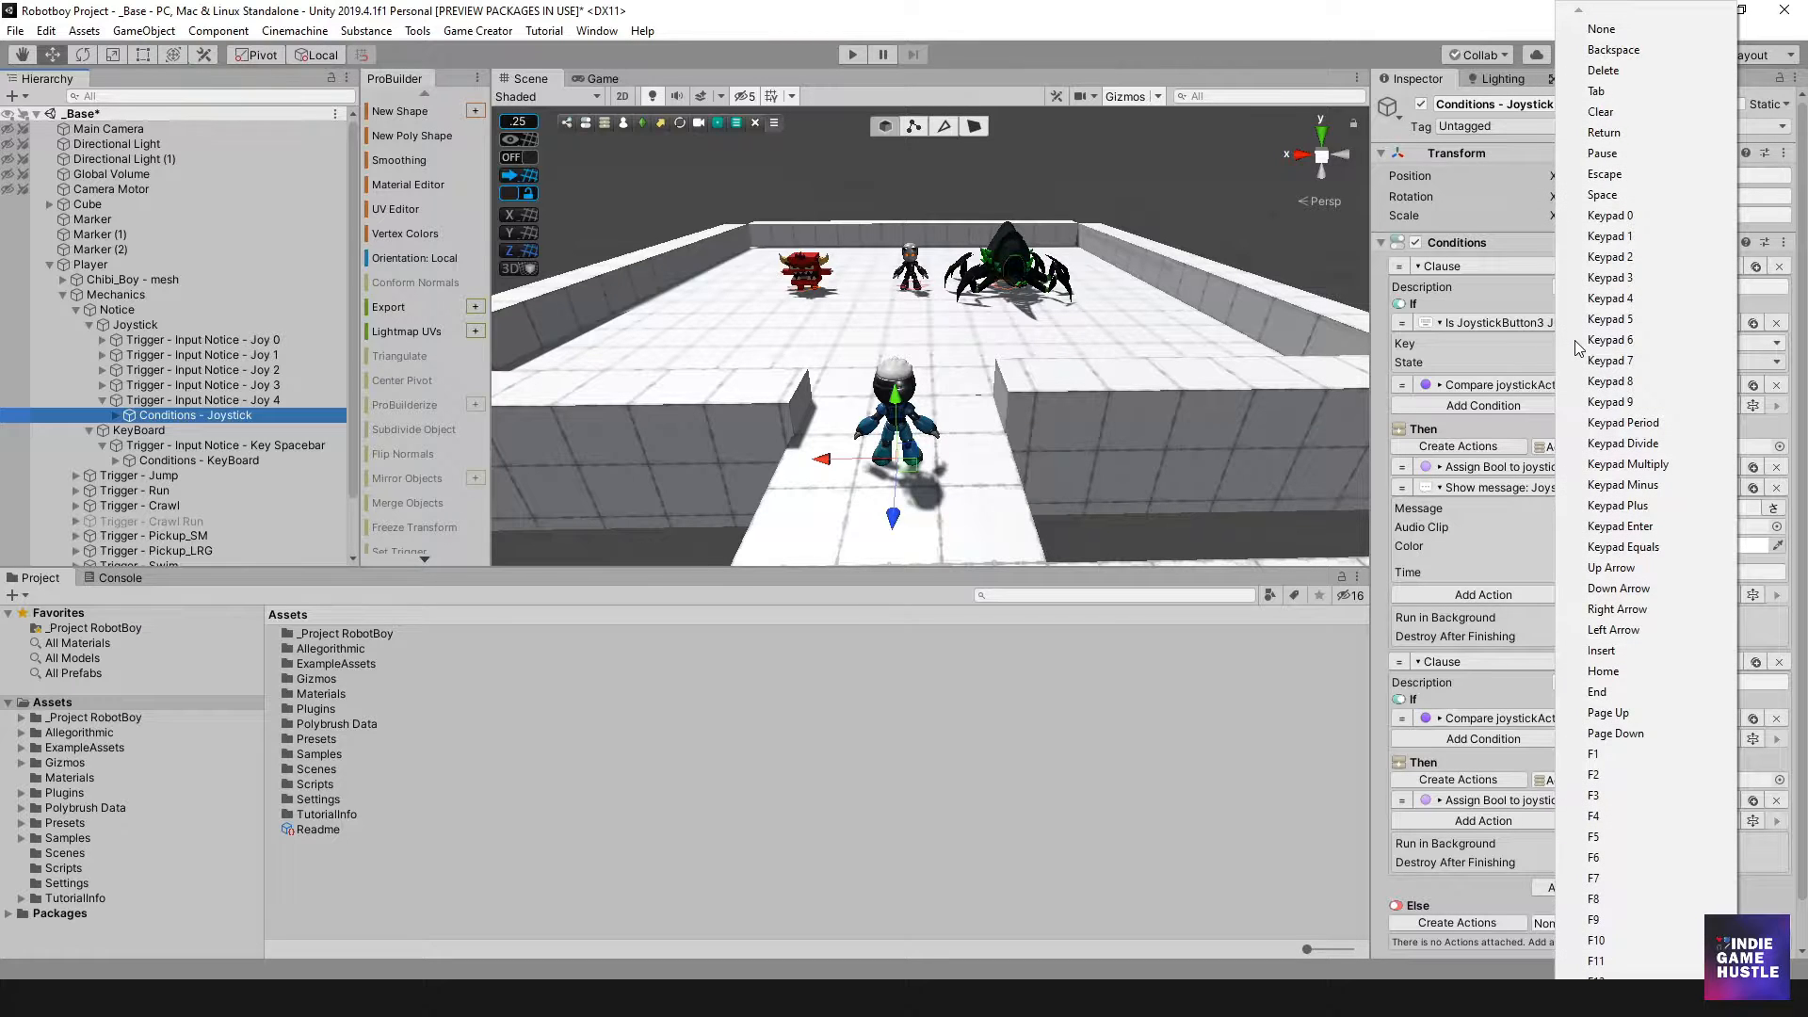
pyautogui.scroll(-20, 1578, 348)
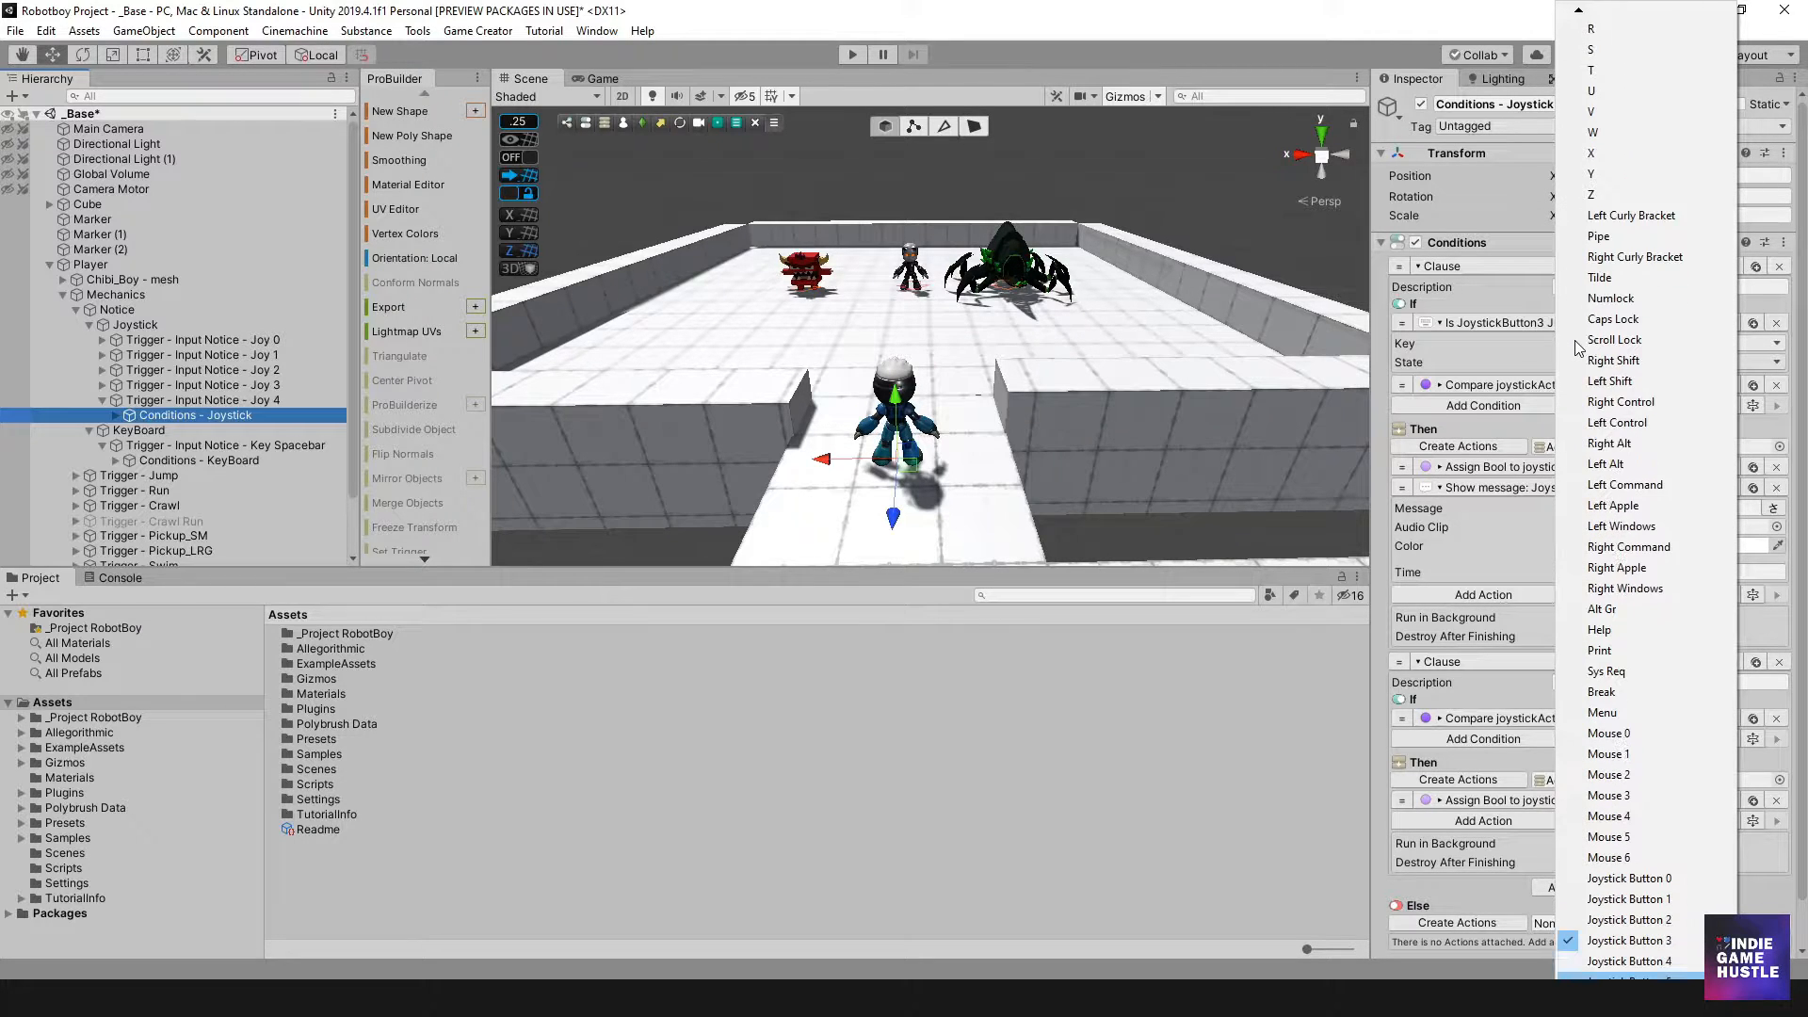
pyautogui.click(1650, 958)
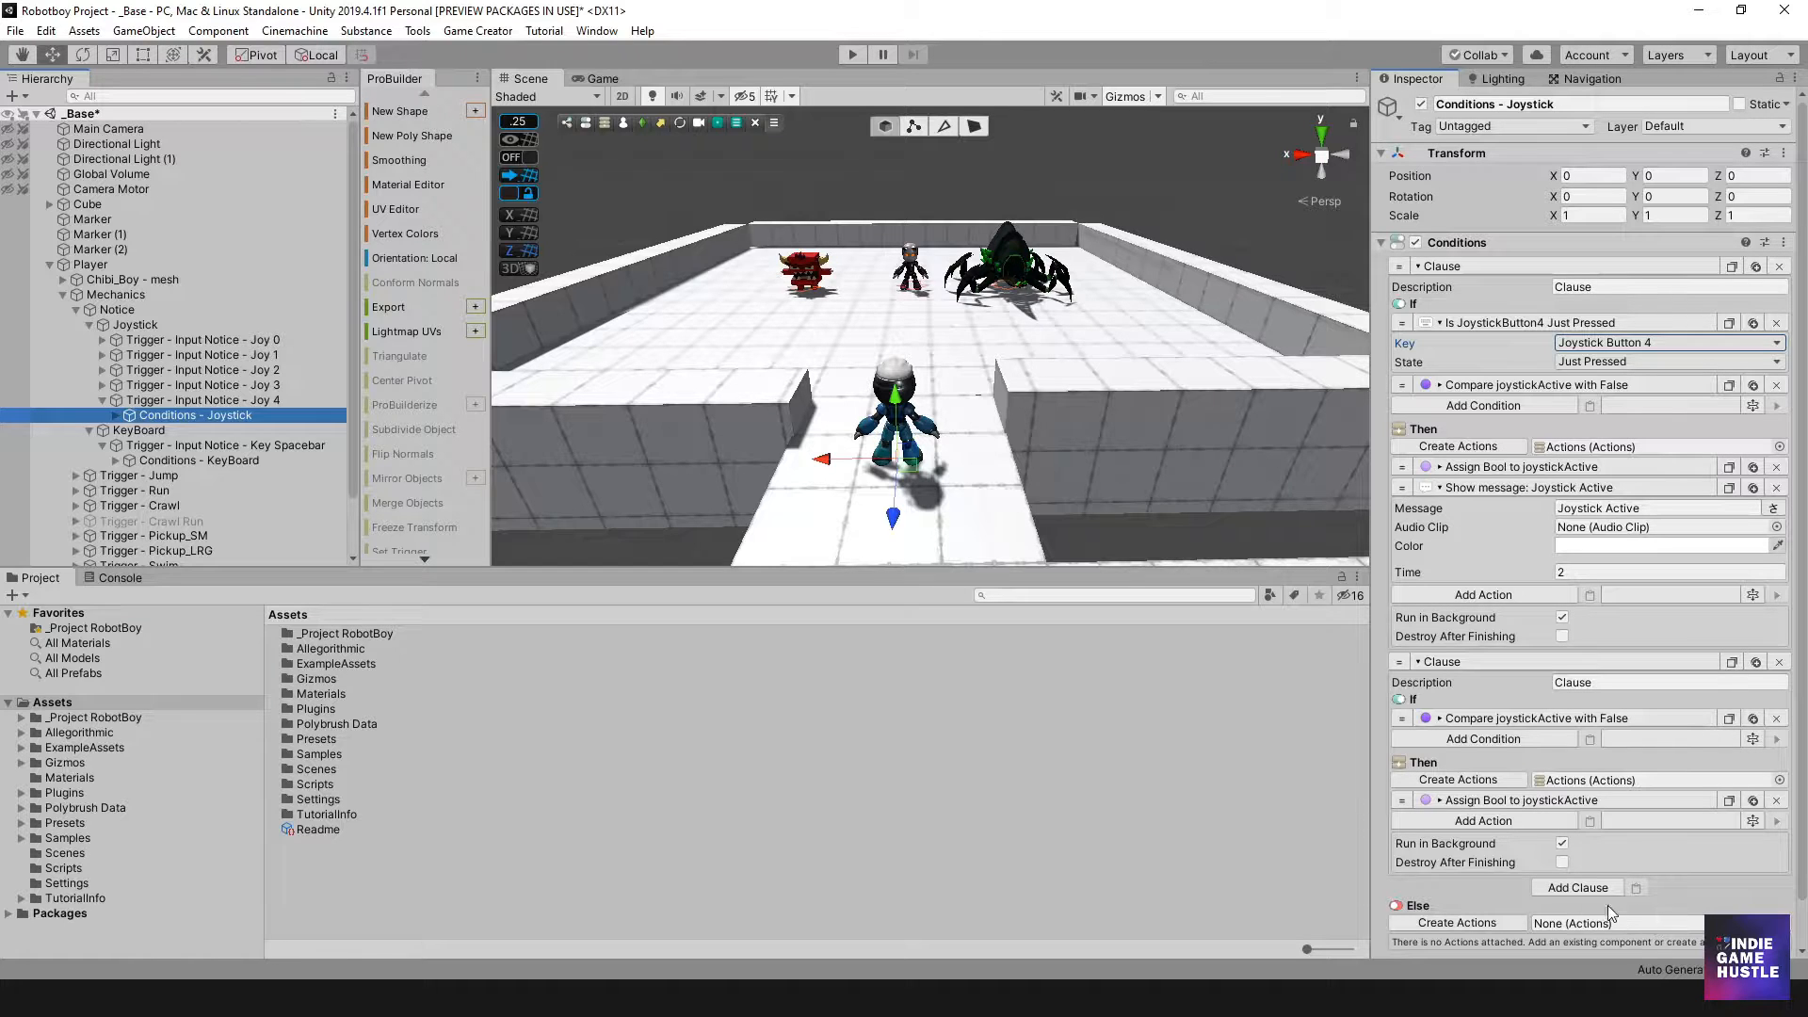
pyautogui.click(192, 402)
pyautogui.click(188, 417)
pyautogui.click(153, 404)
pyautogui.click(111, 417)
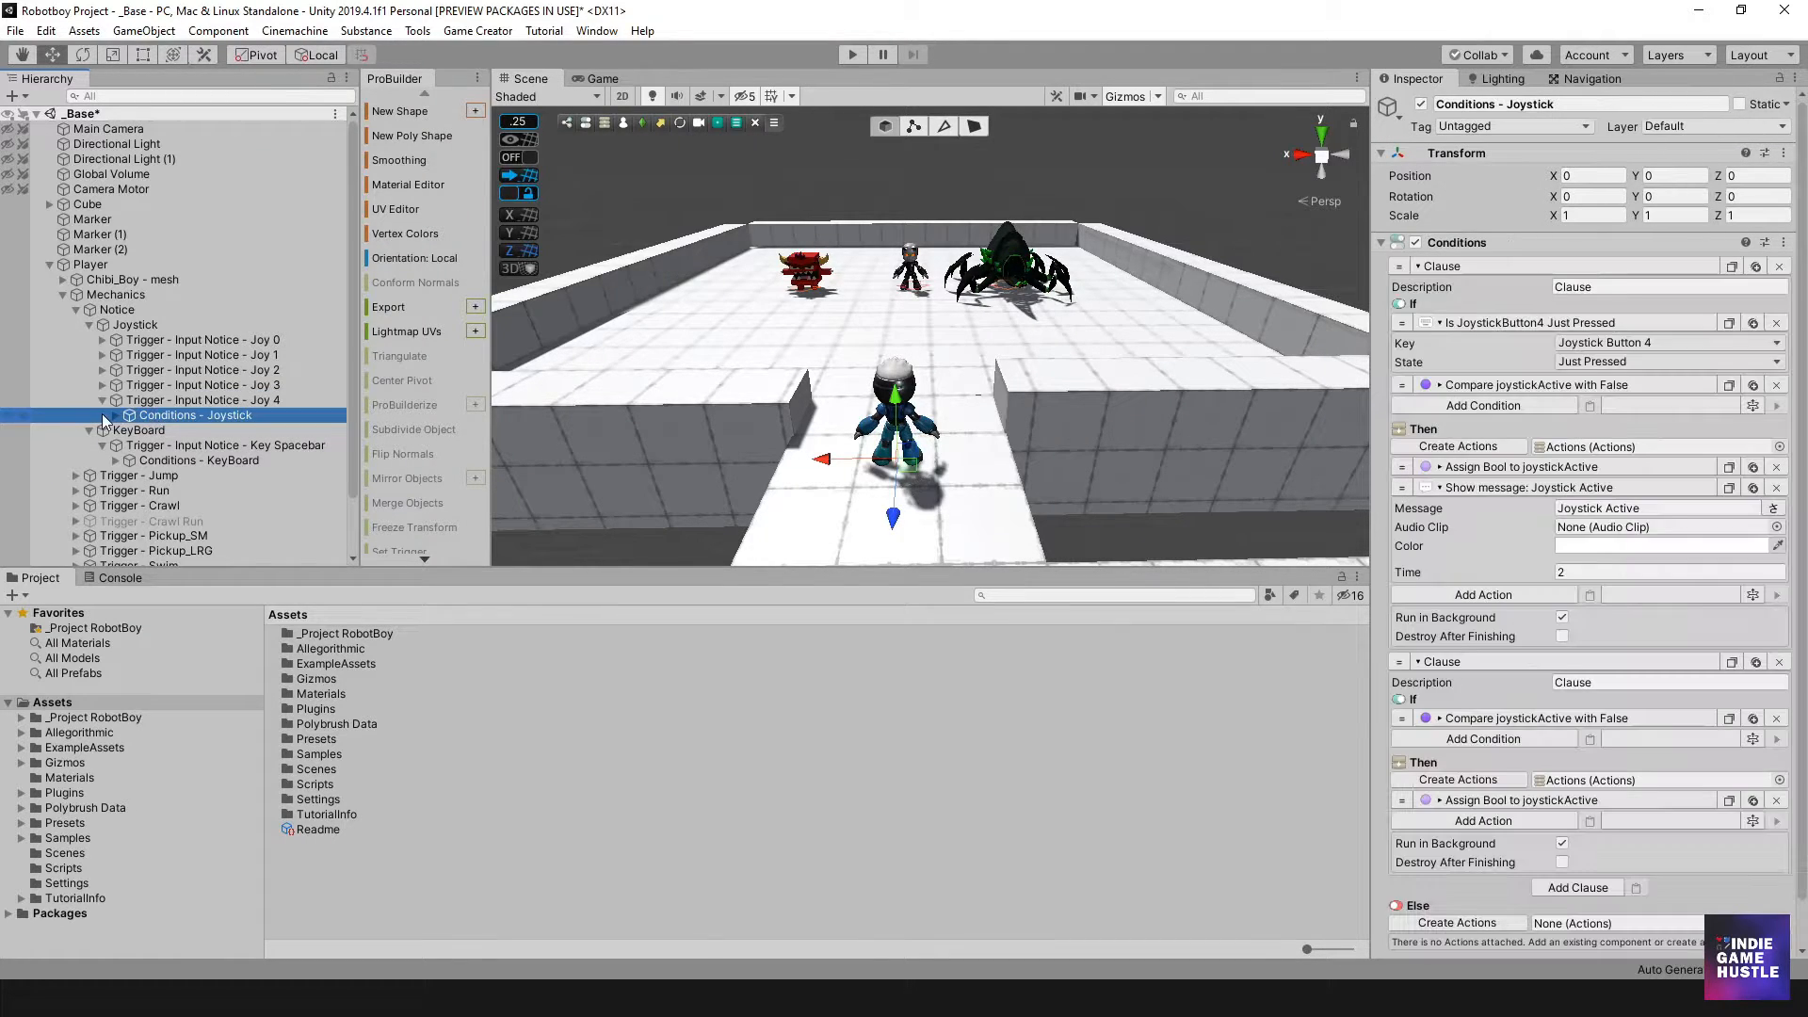
pyautogui.click(103, 400)
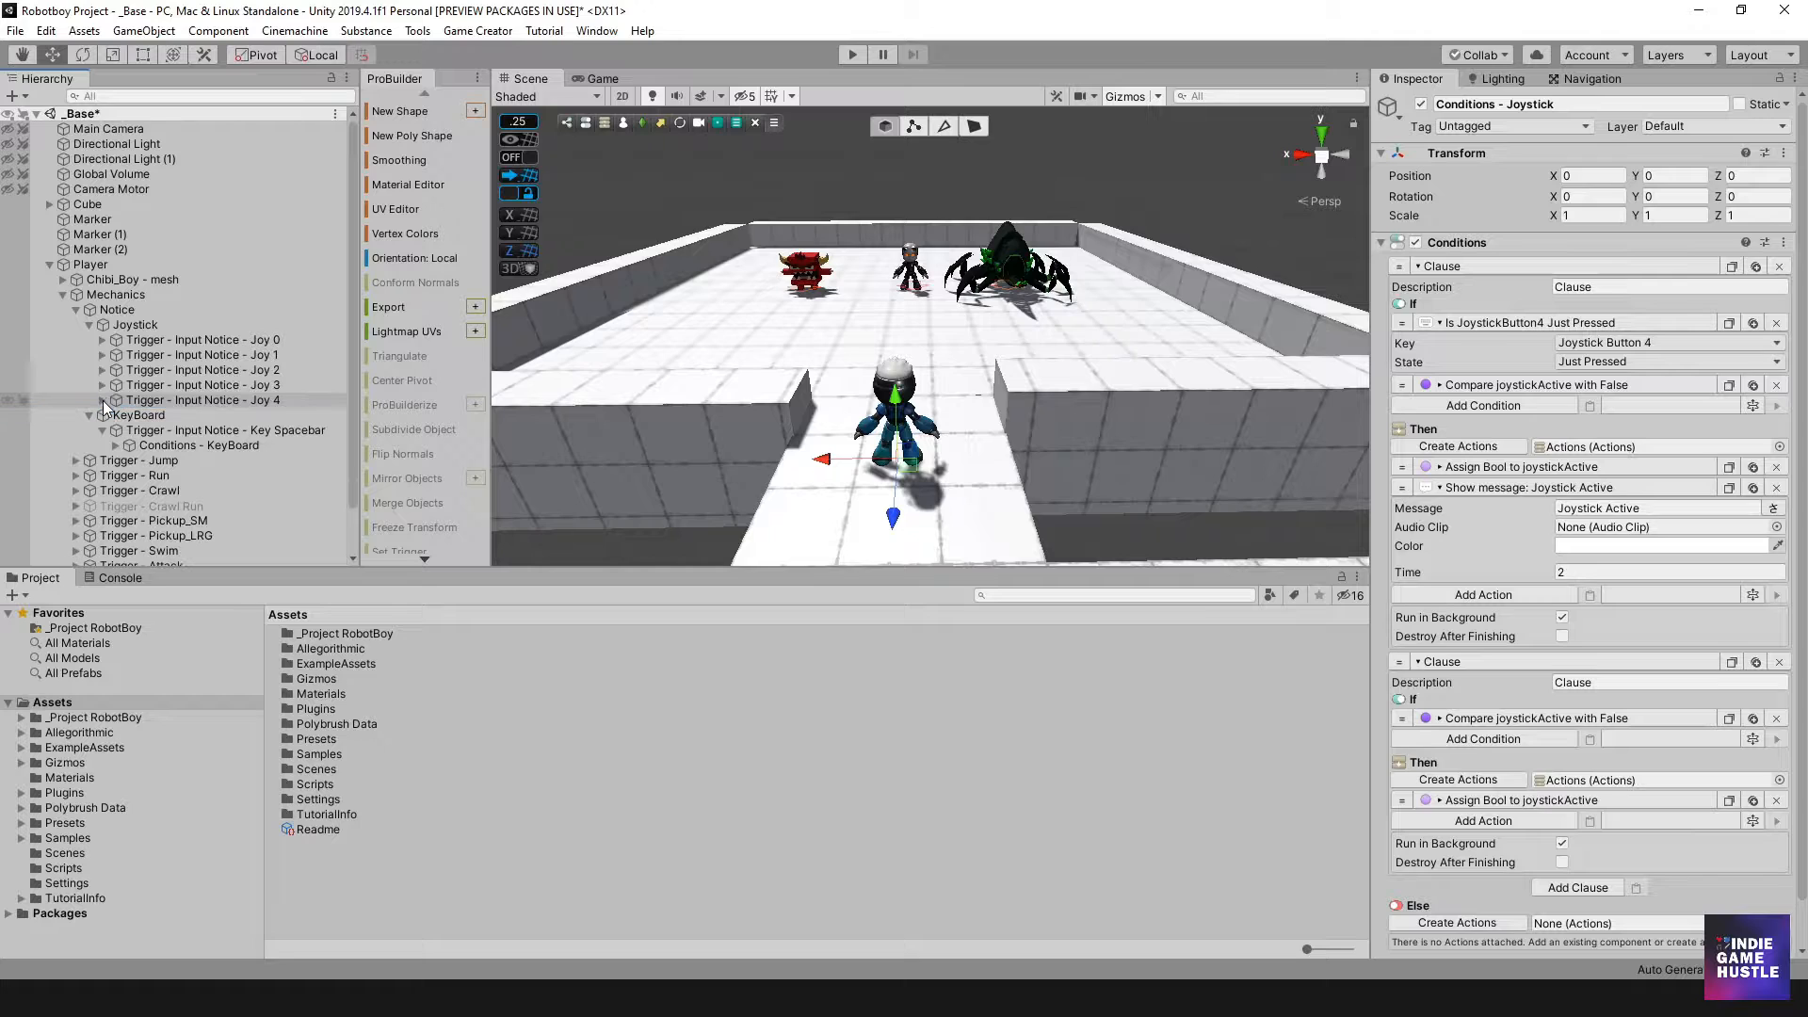
# Duplicate Trigger - Input Notice - Joy 4 in the Joystick group and rename the copy Trigger - Input Notice - Joy 5.
pyautogui.click(158, 399)
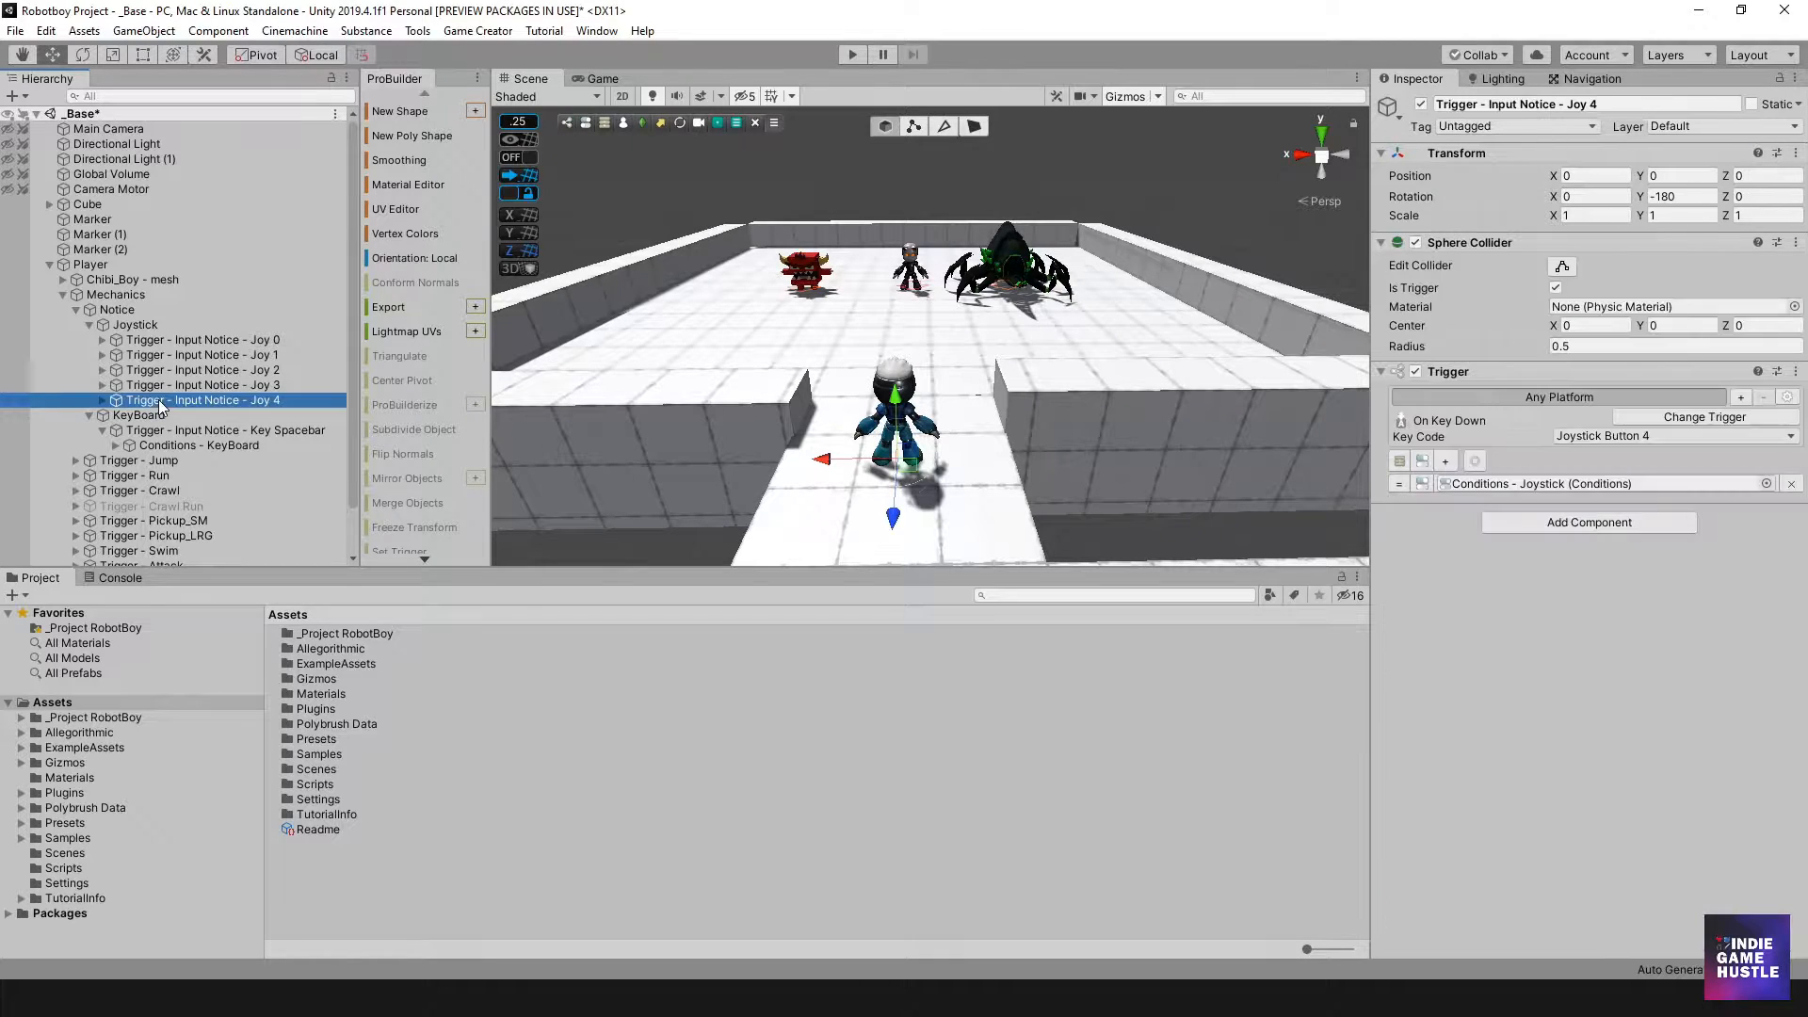
pyautogui.hotkey('ctrl', 'd')
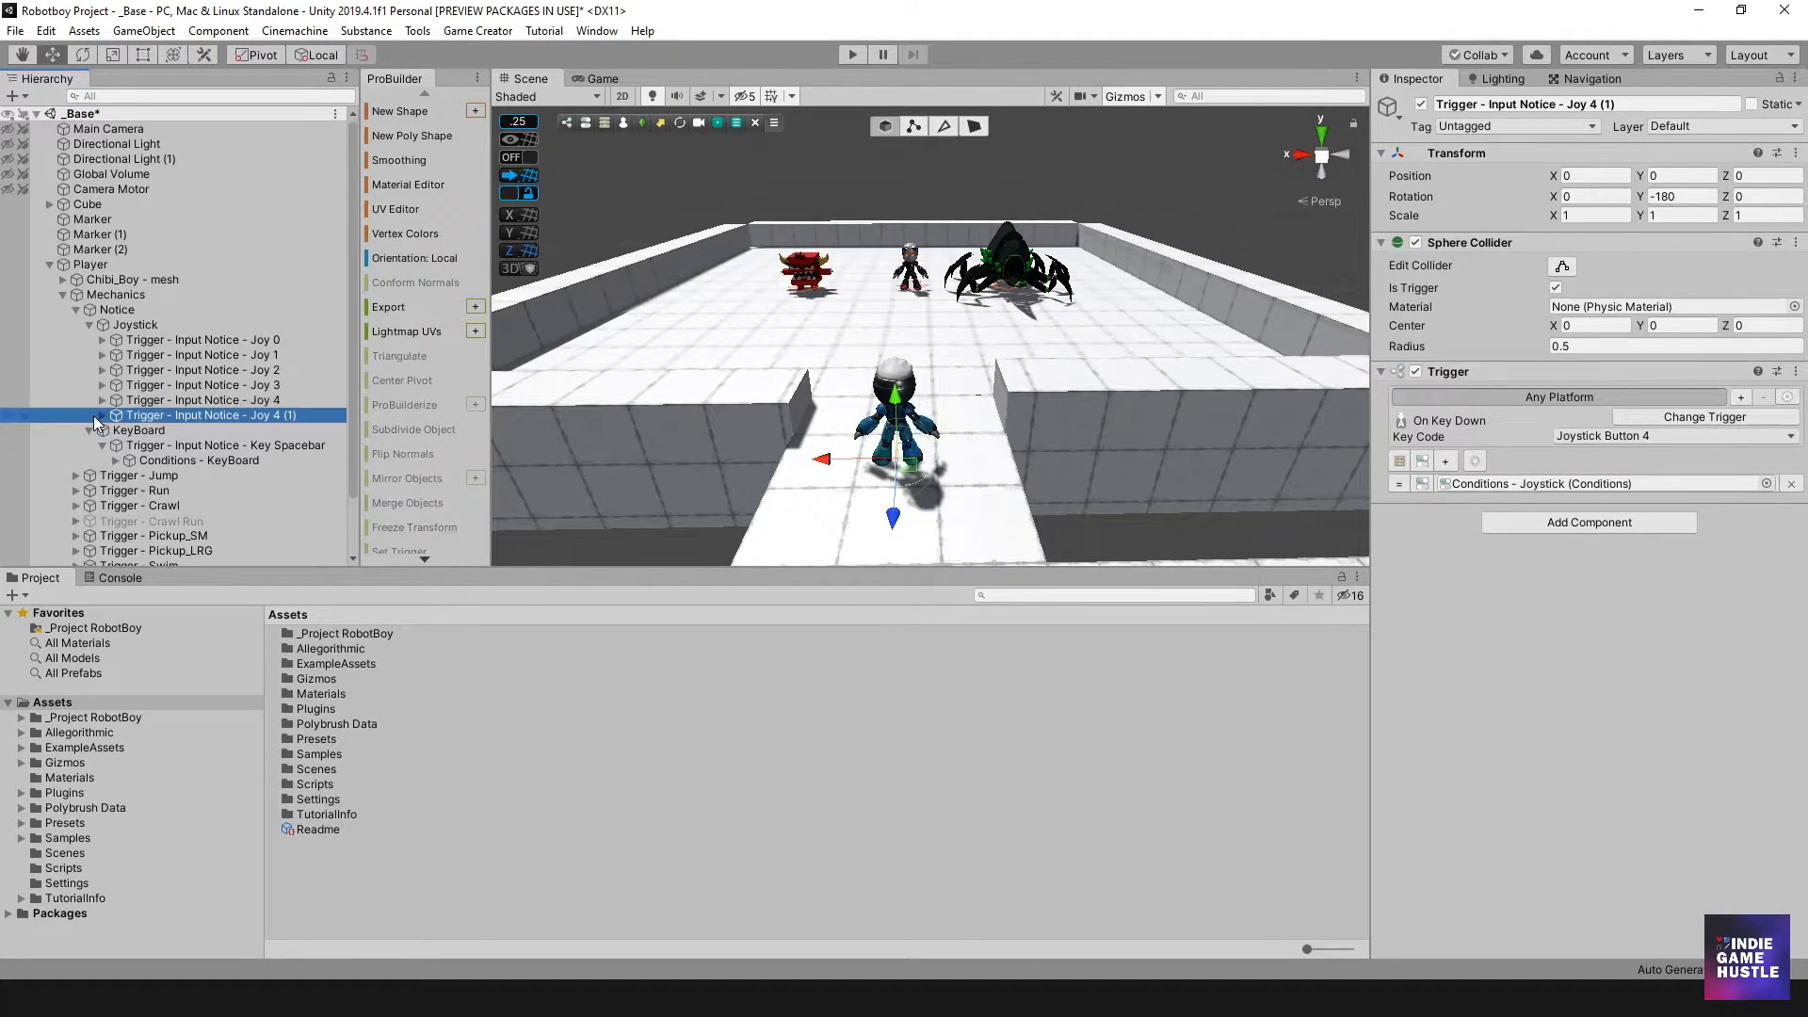
pyautogui.click(100, 414)
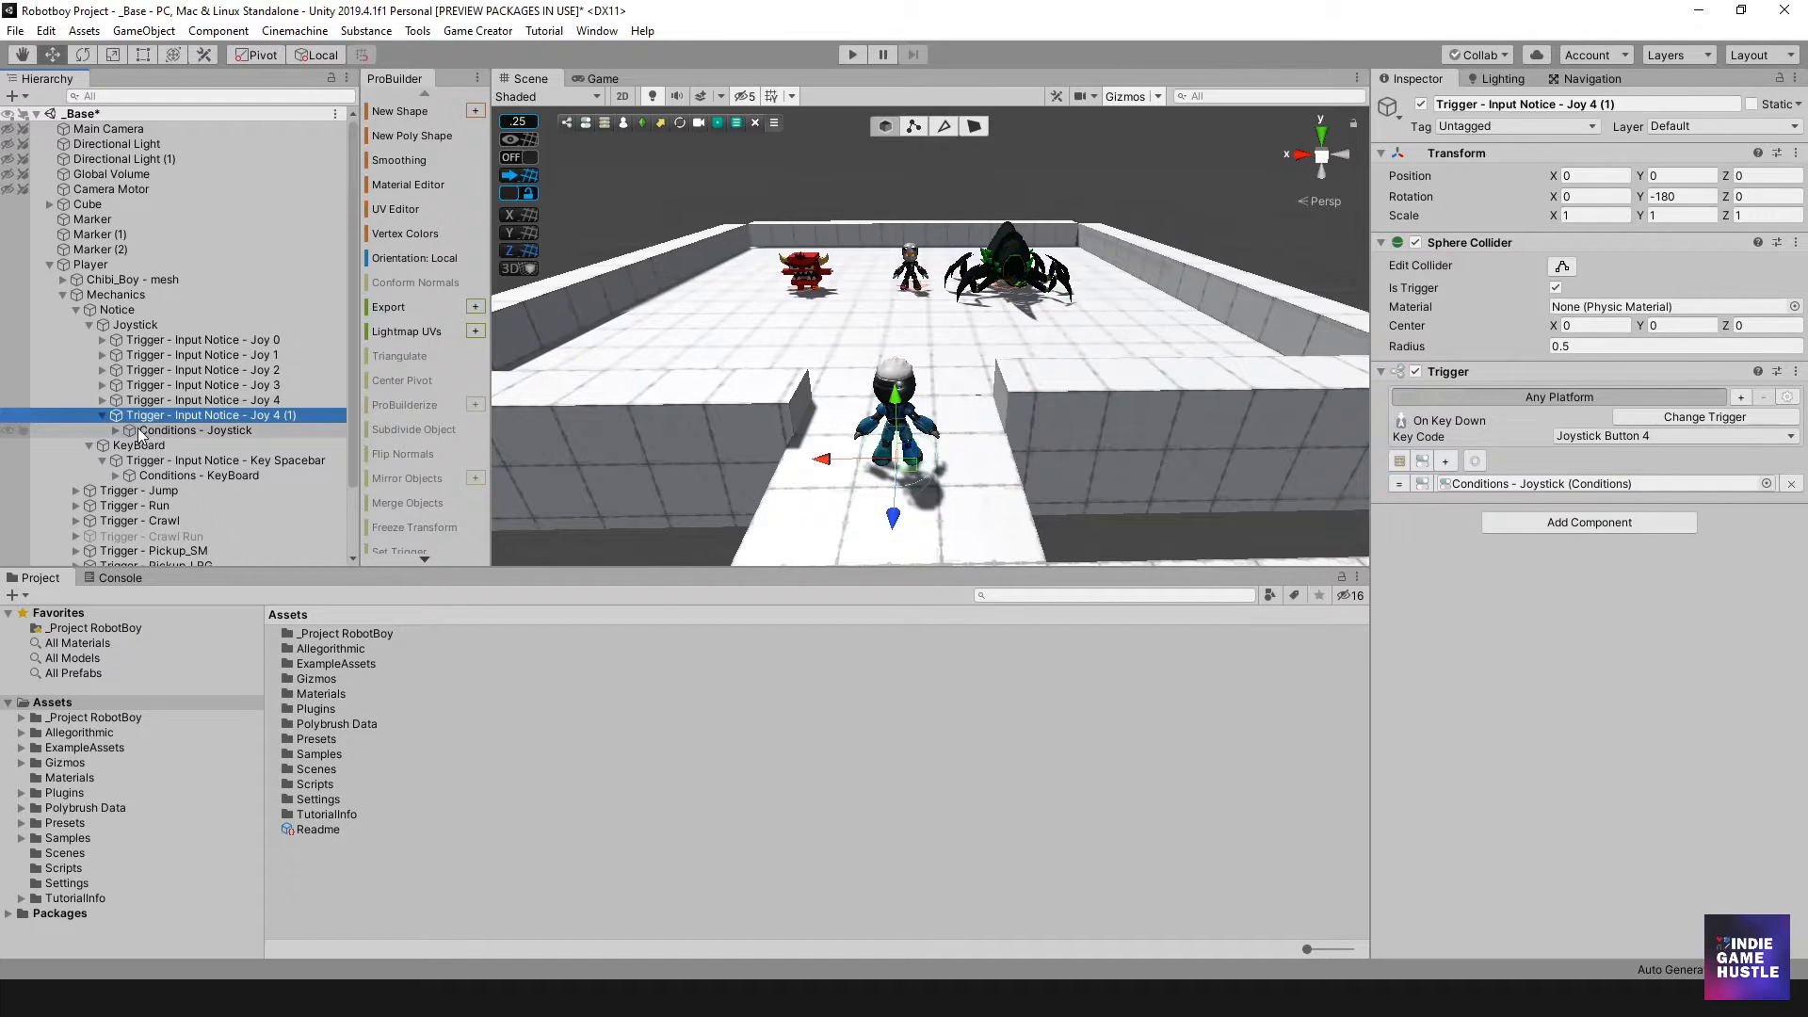
pyautogui.click(243, 415)
pyautogui.click(311, 416)
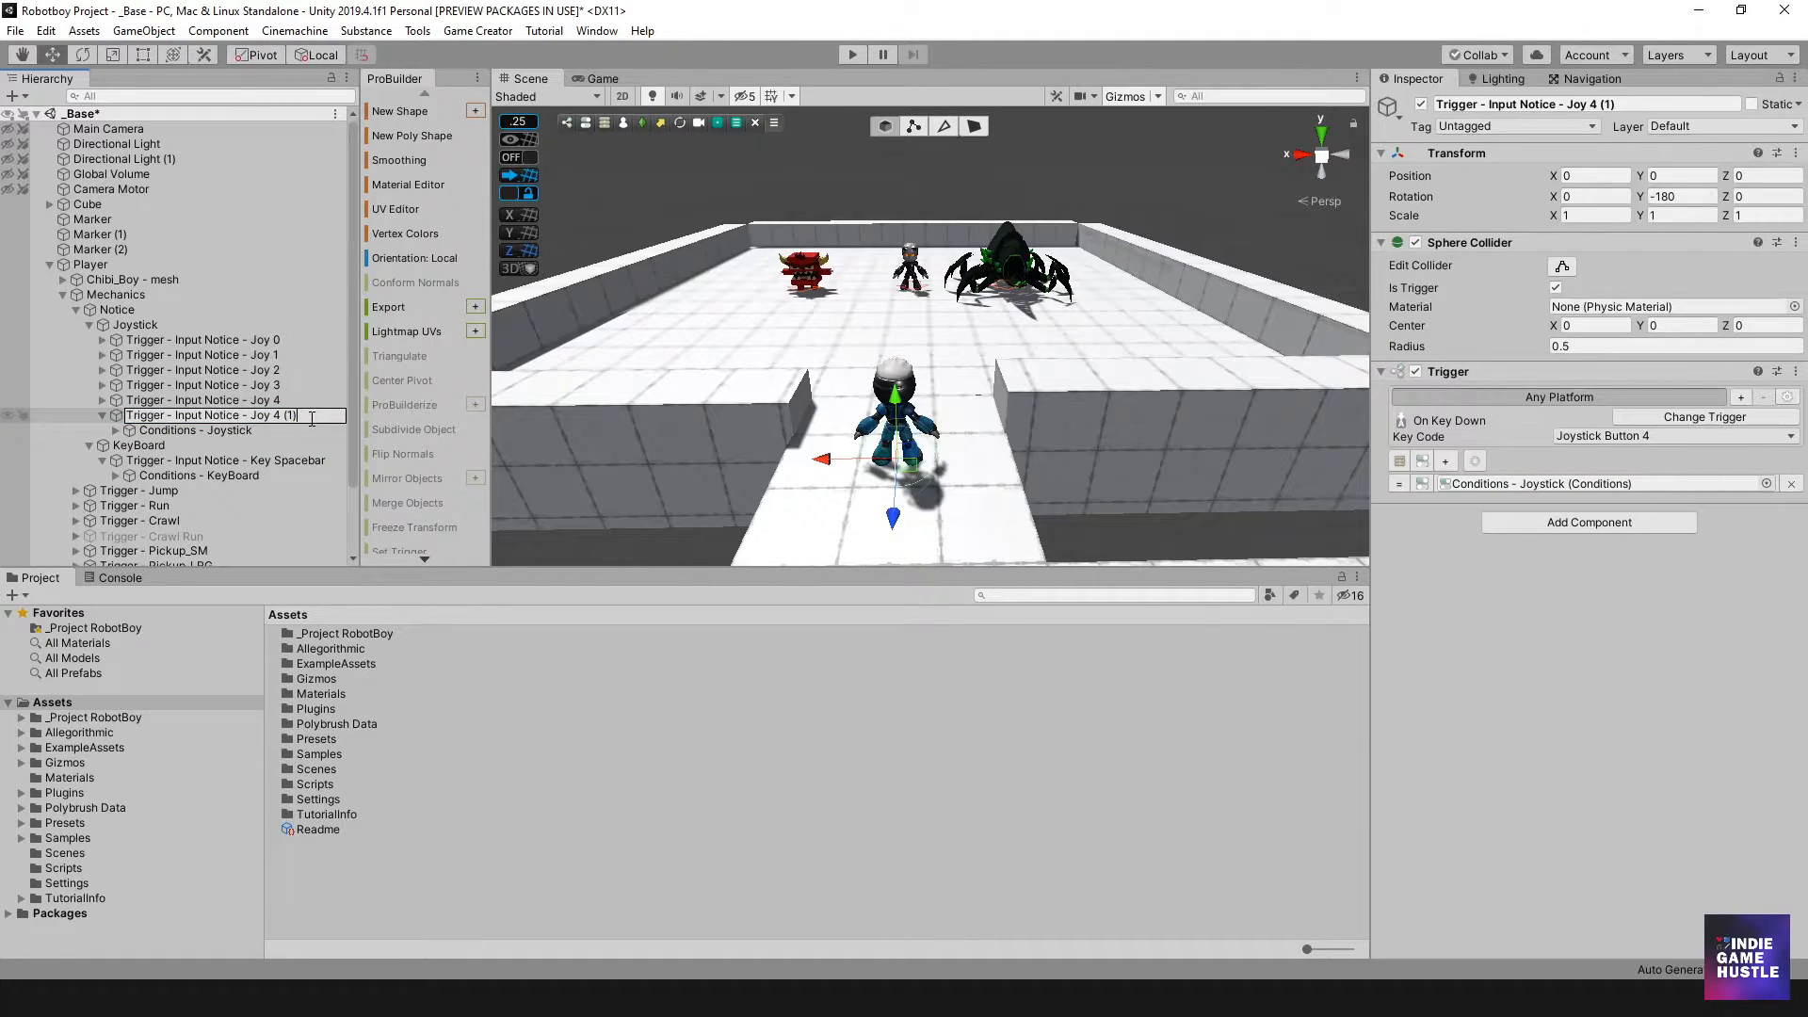
pyautogui.press('BackSpace')
pyautogui.press('BackSpace')
pyautogui.press('BackSpace')
pyautogui.press('BackSpace')
pyautogui.write('5')
pyautogui.click(228, 430)
# Set the key code of the Joy 5 notice trigger to Joystick Button 5.
pyautogui.click(237, 418)
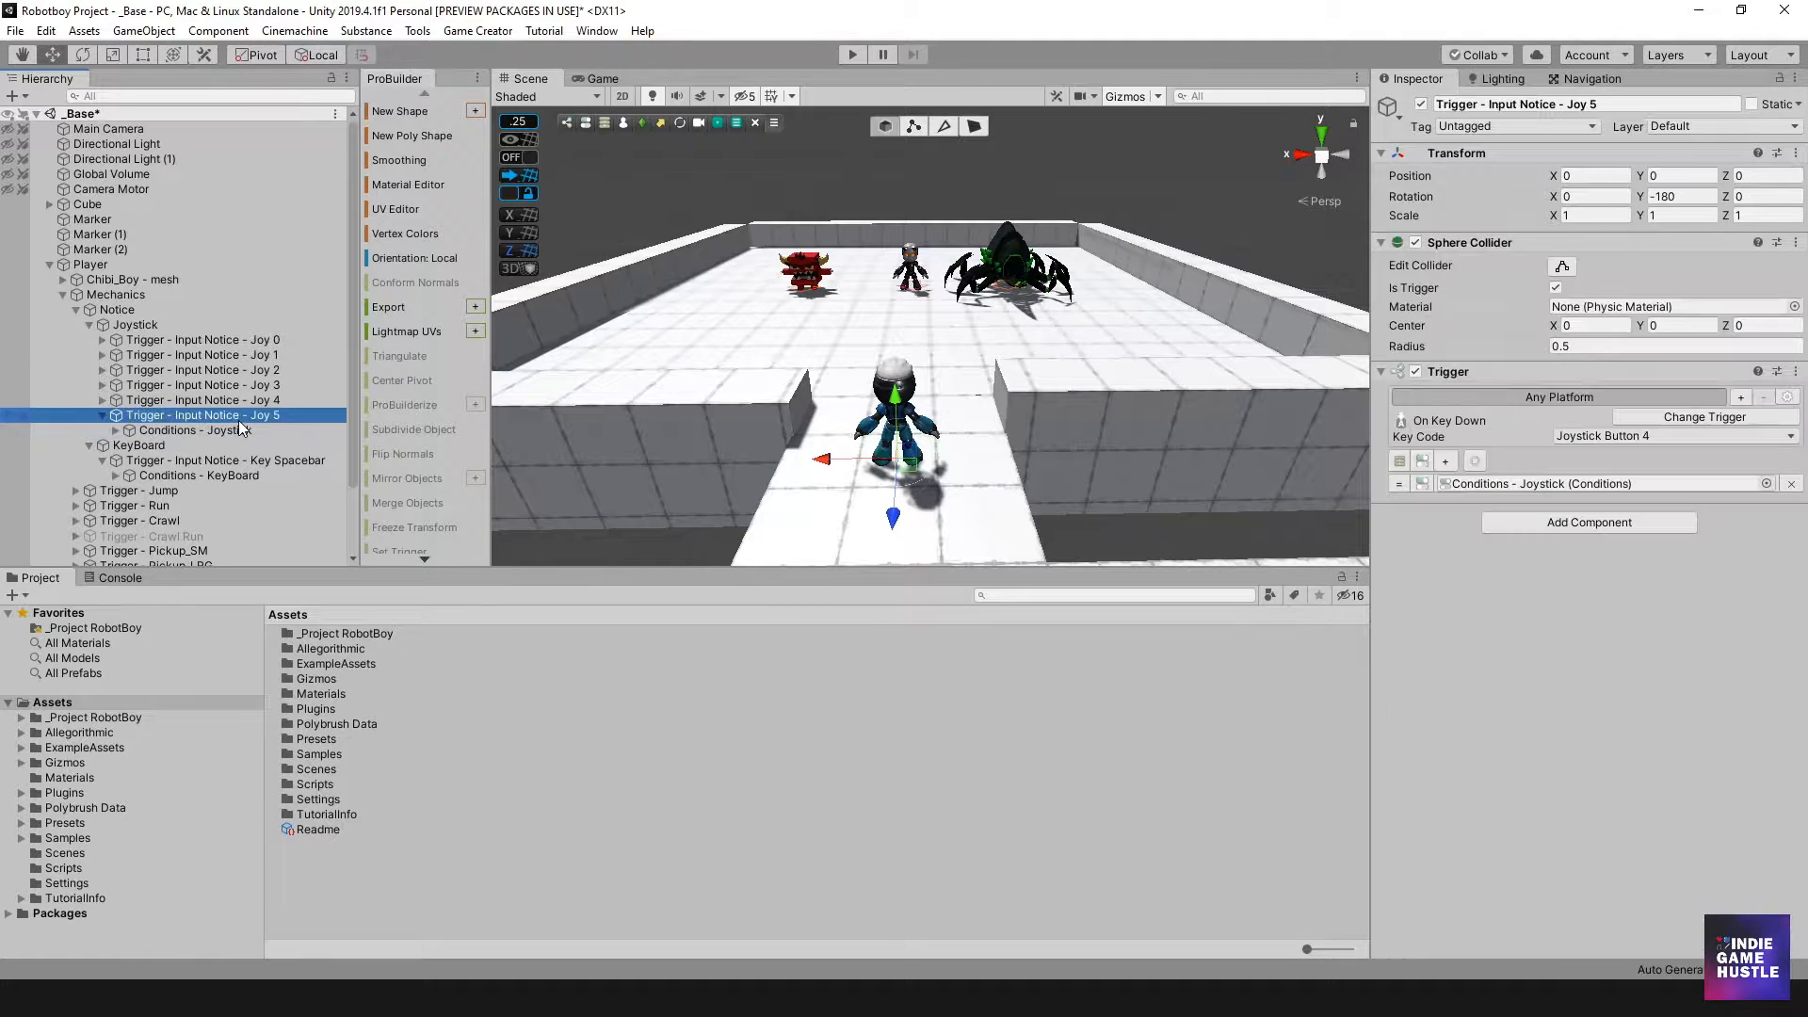
pyautogui.click(1649, 436)
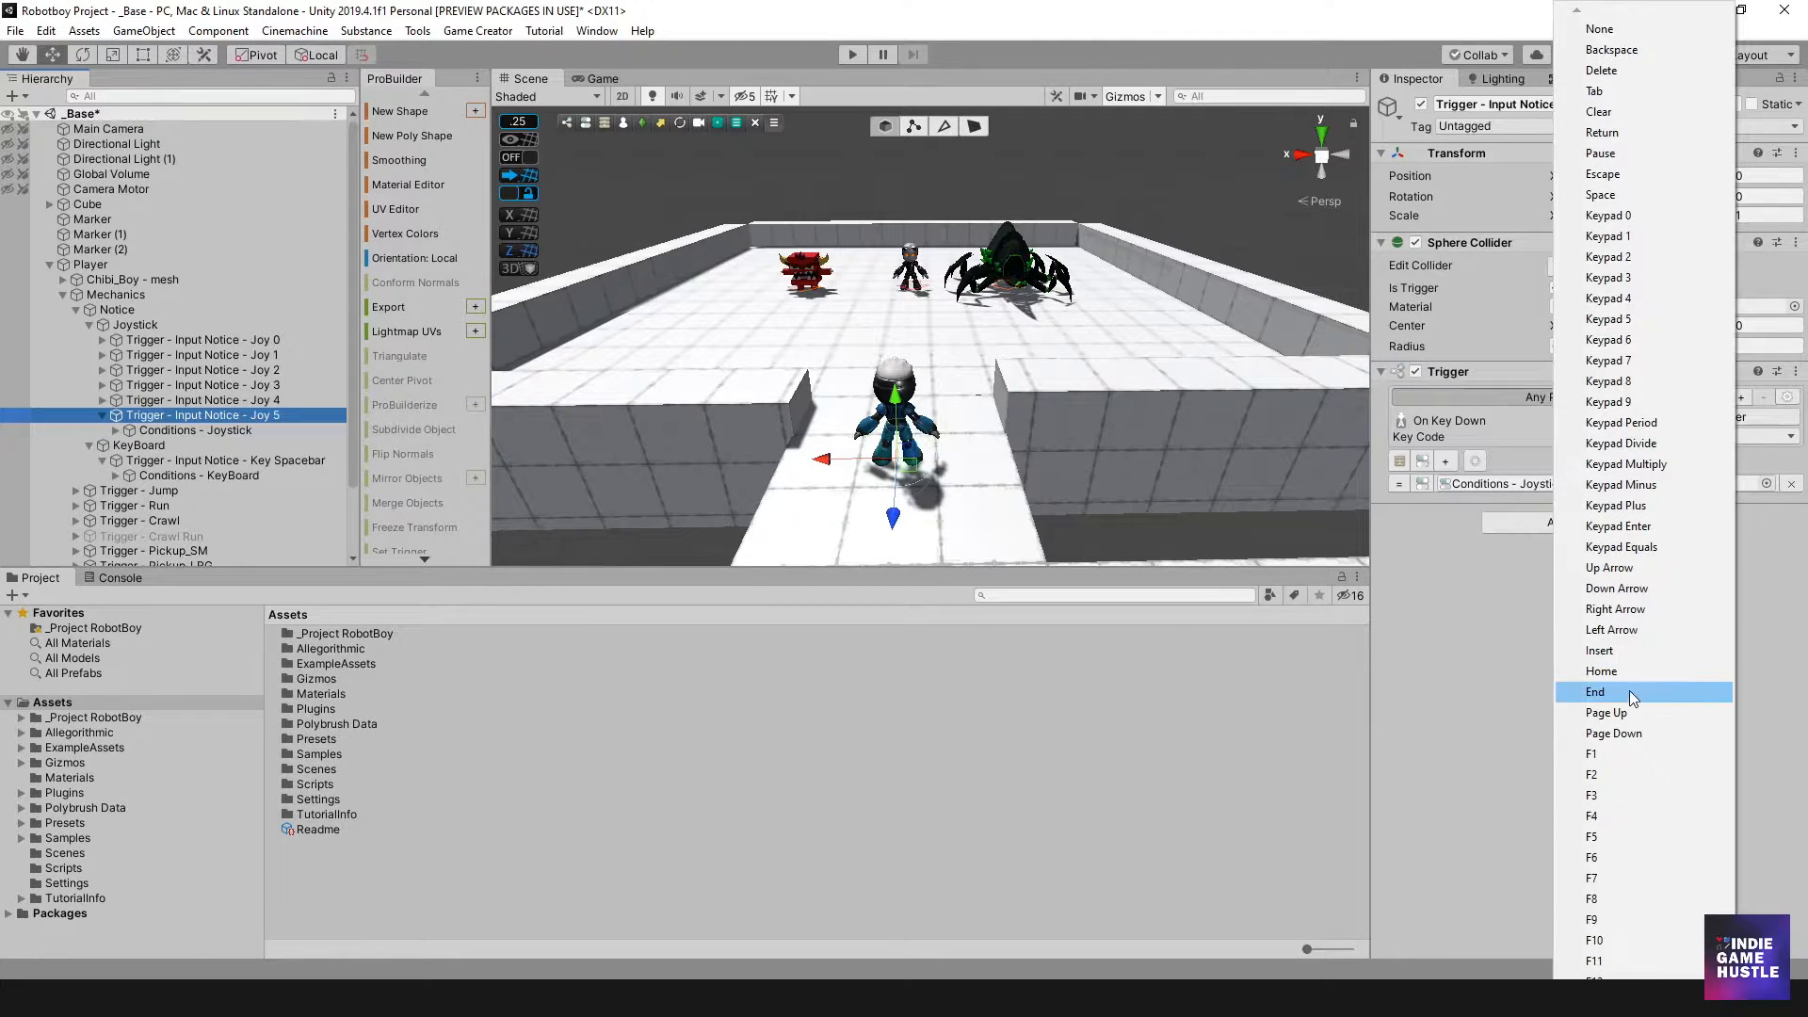
pyautogui.scroll(-5, 1628, 697)
pyautogui.scroll(-10, 1624, 697)
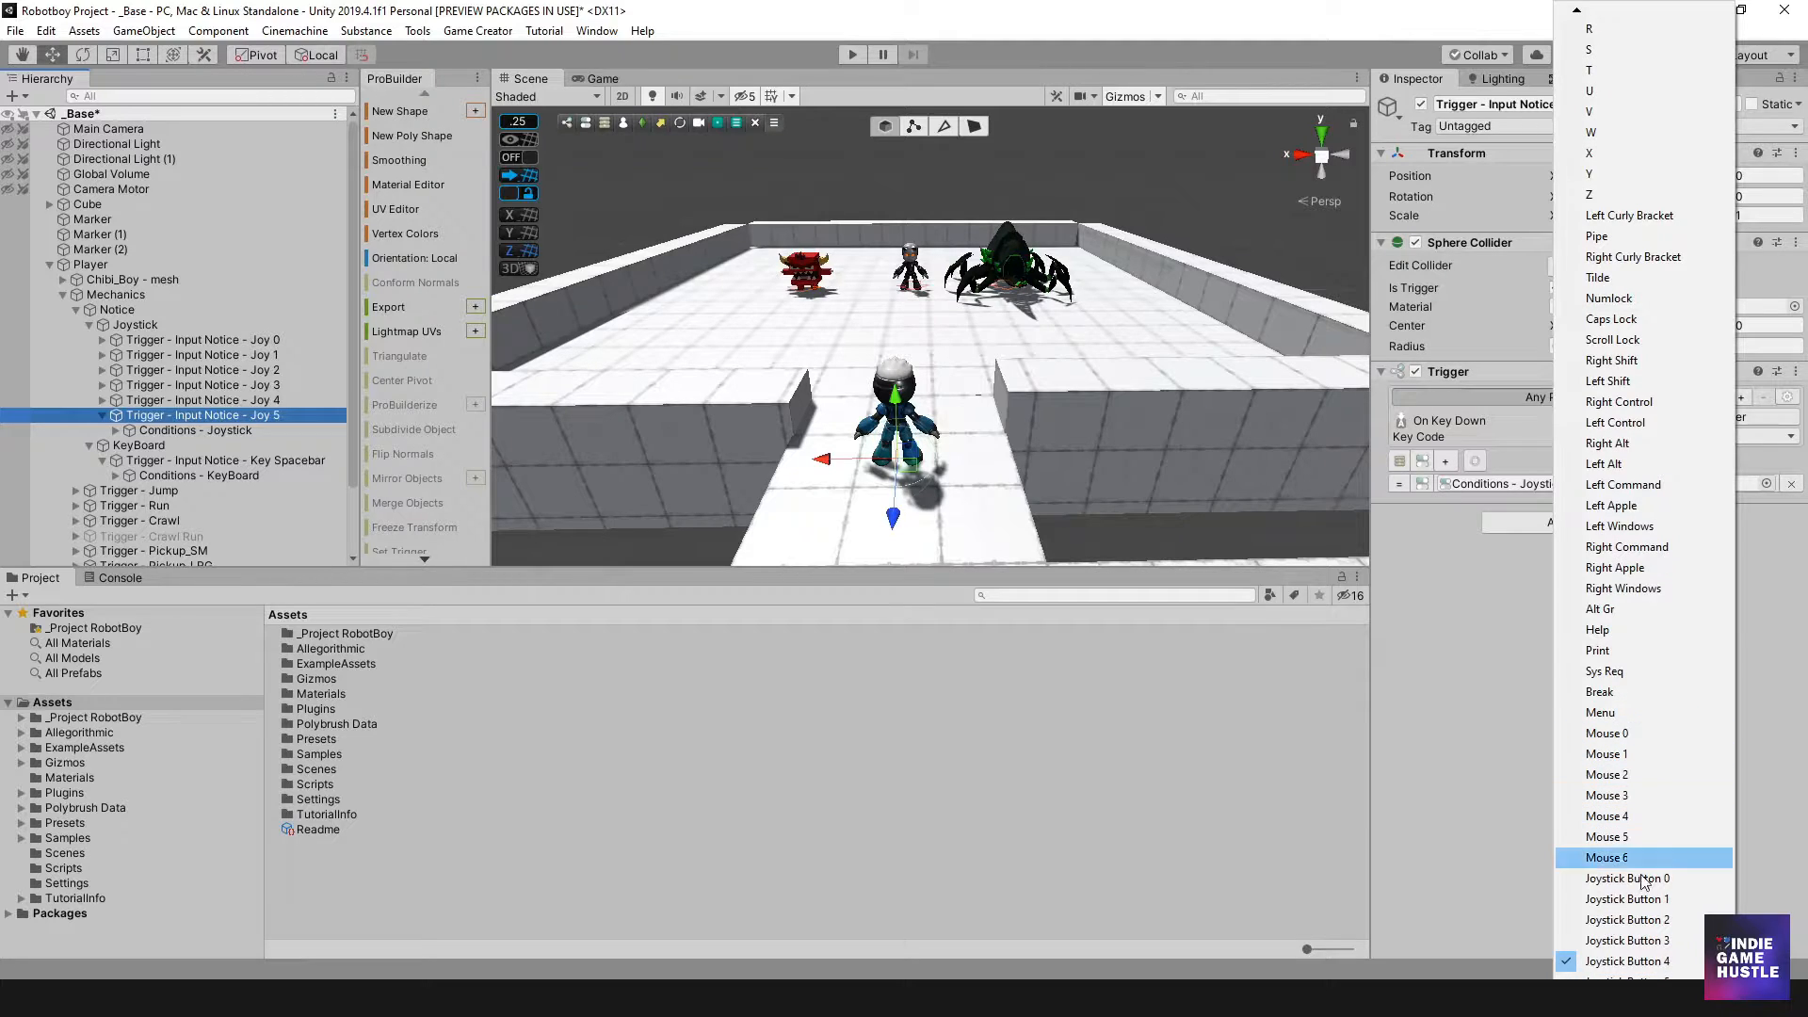
pyautogui.click(1657, 977)
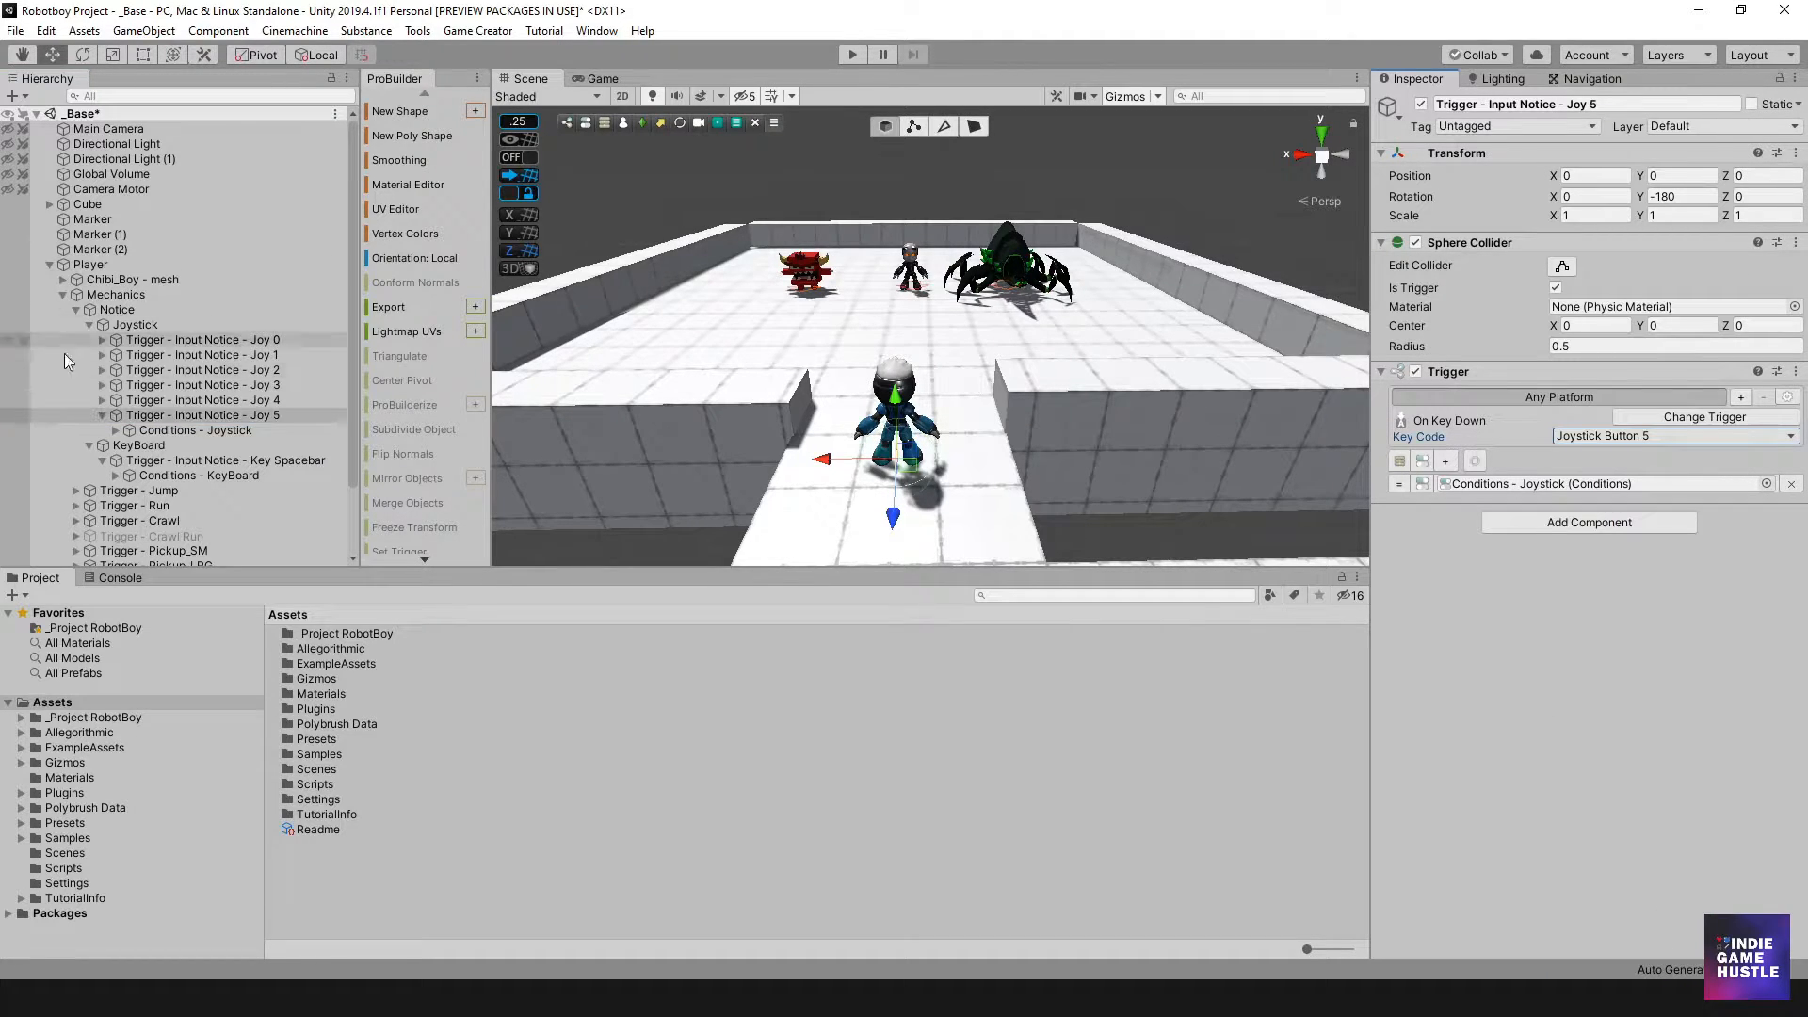
# Set the key in the first clause of Joy 5's Conditions - Joystick to Joystick Button 5 and collapse the Joy 5 trigger.
pyautogui.click(167, 436)
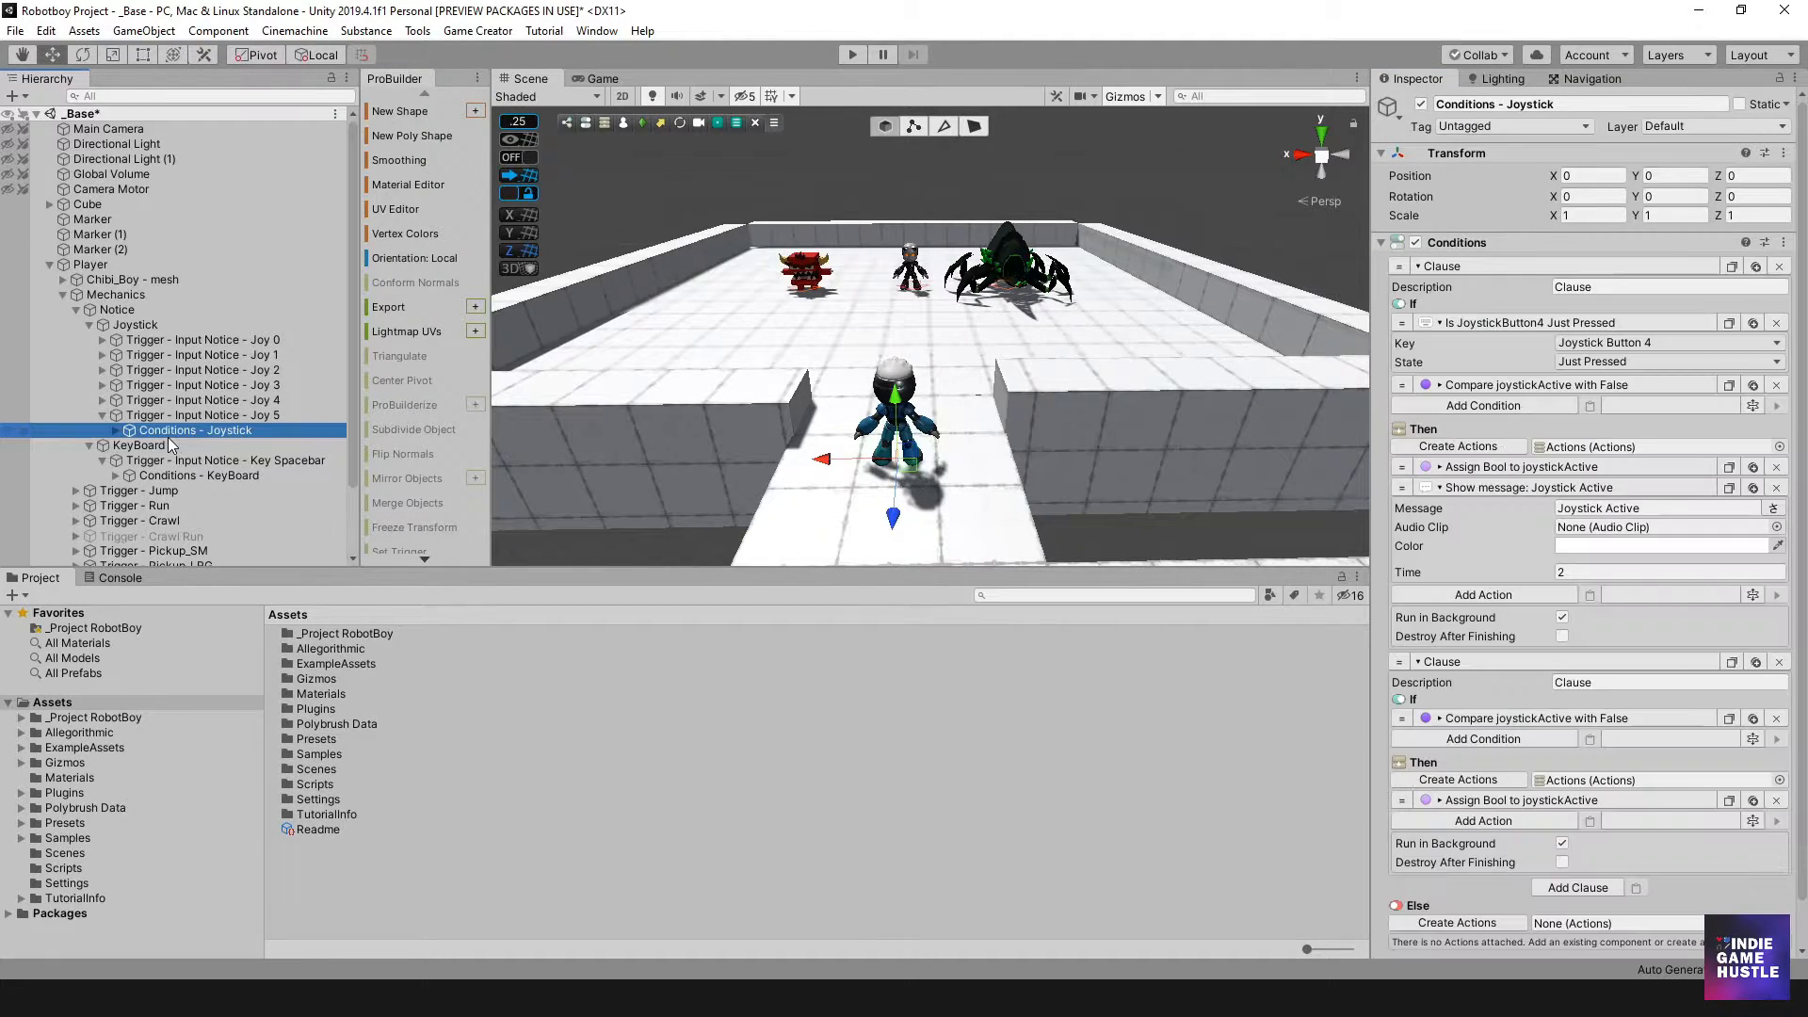
pyautogui.click(1594, 344)
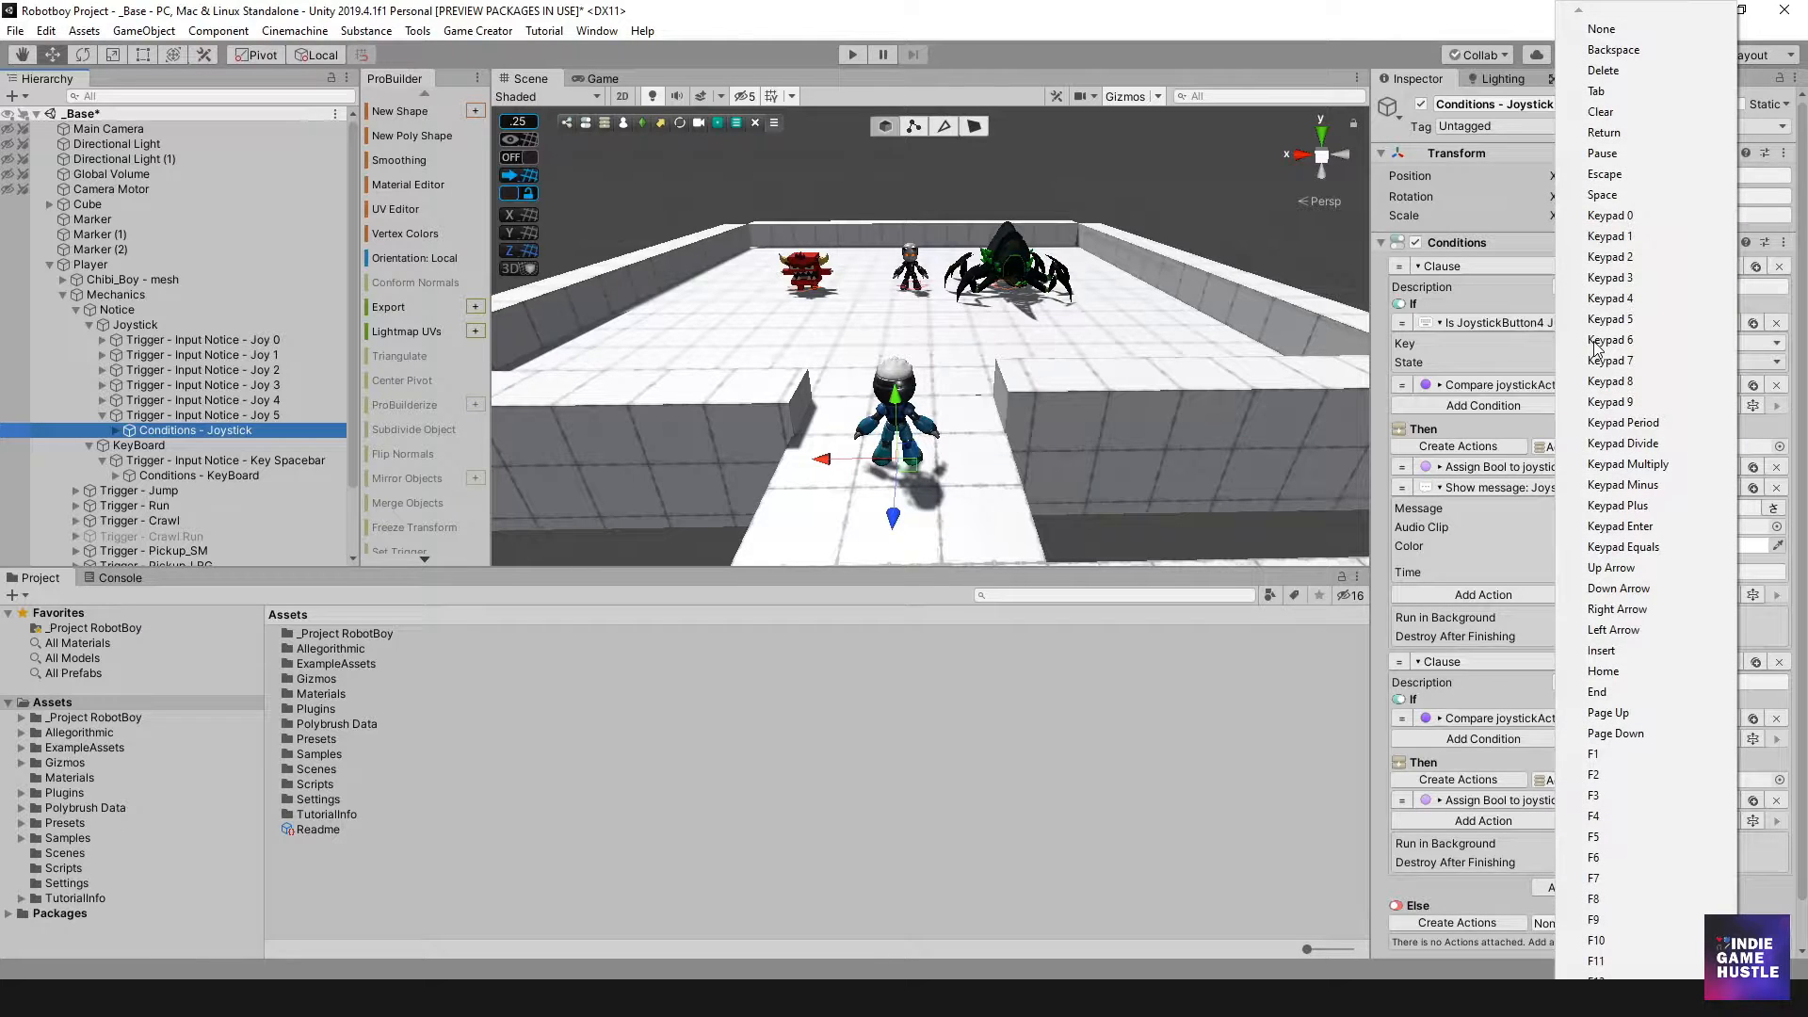
pyautogui.scroll(-20, 1594, 347)
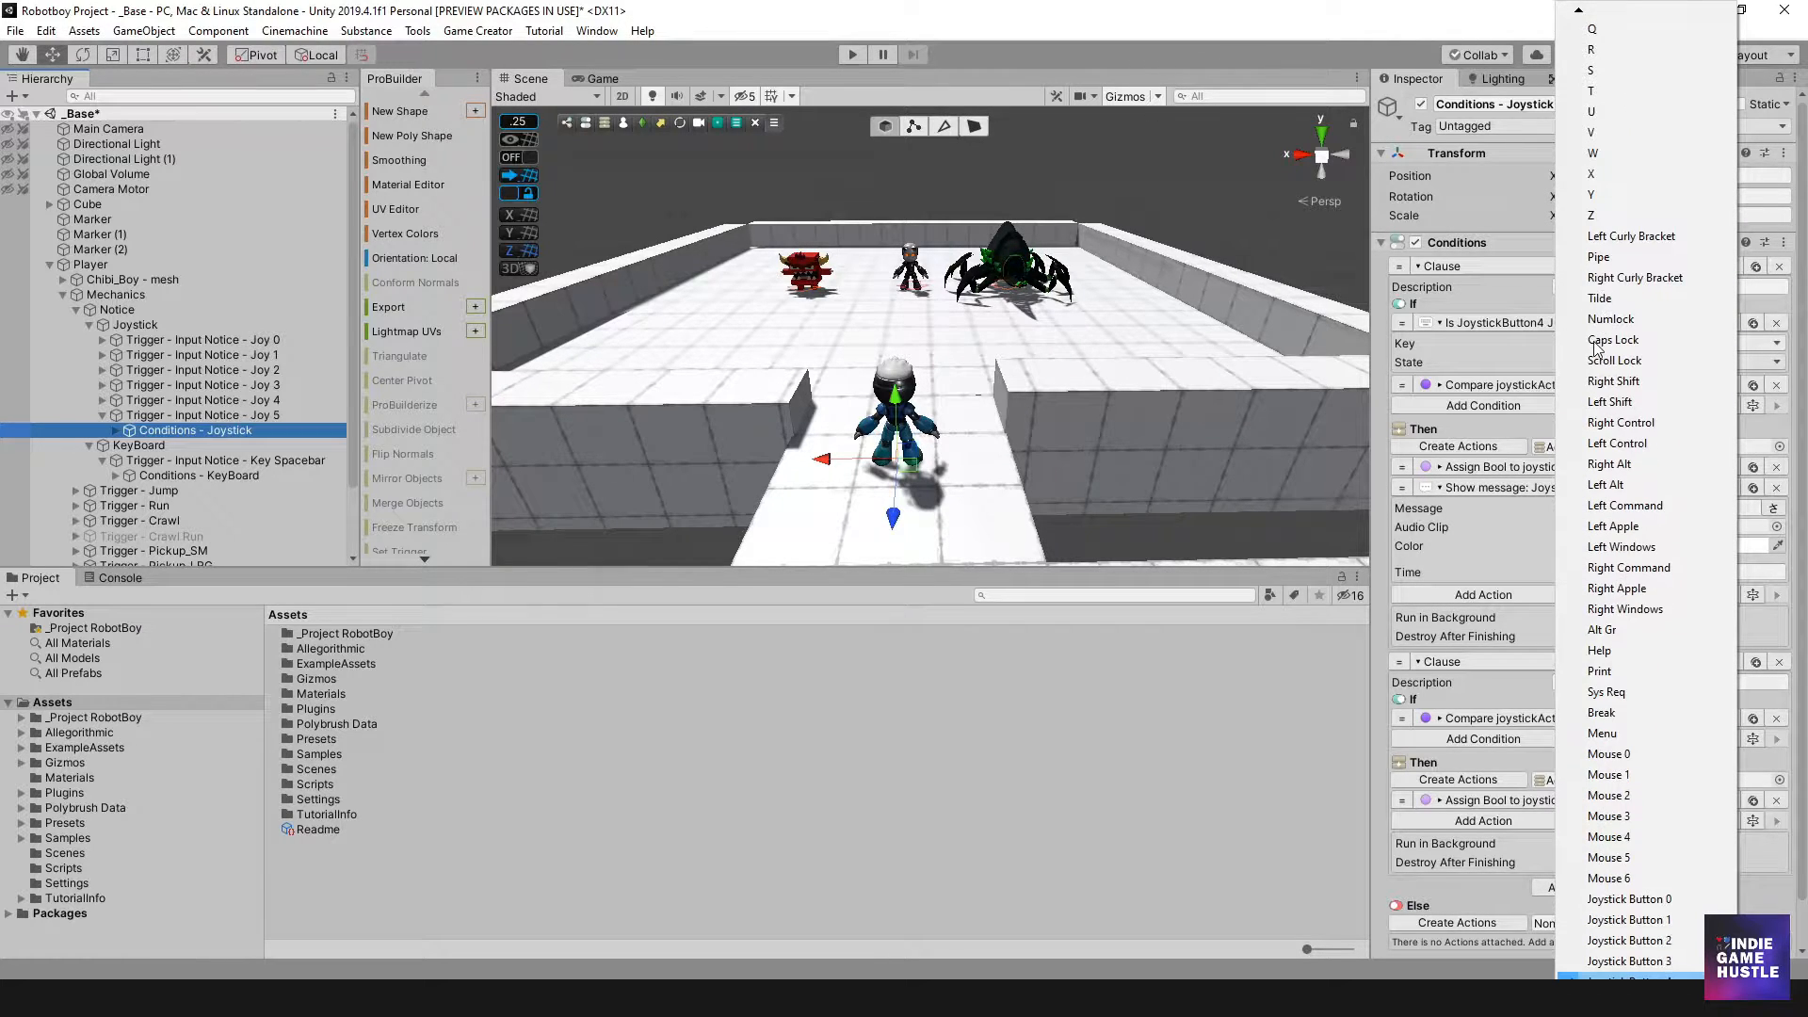
pyautogui.click(1629, 978)
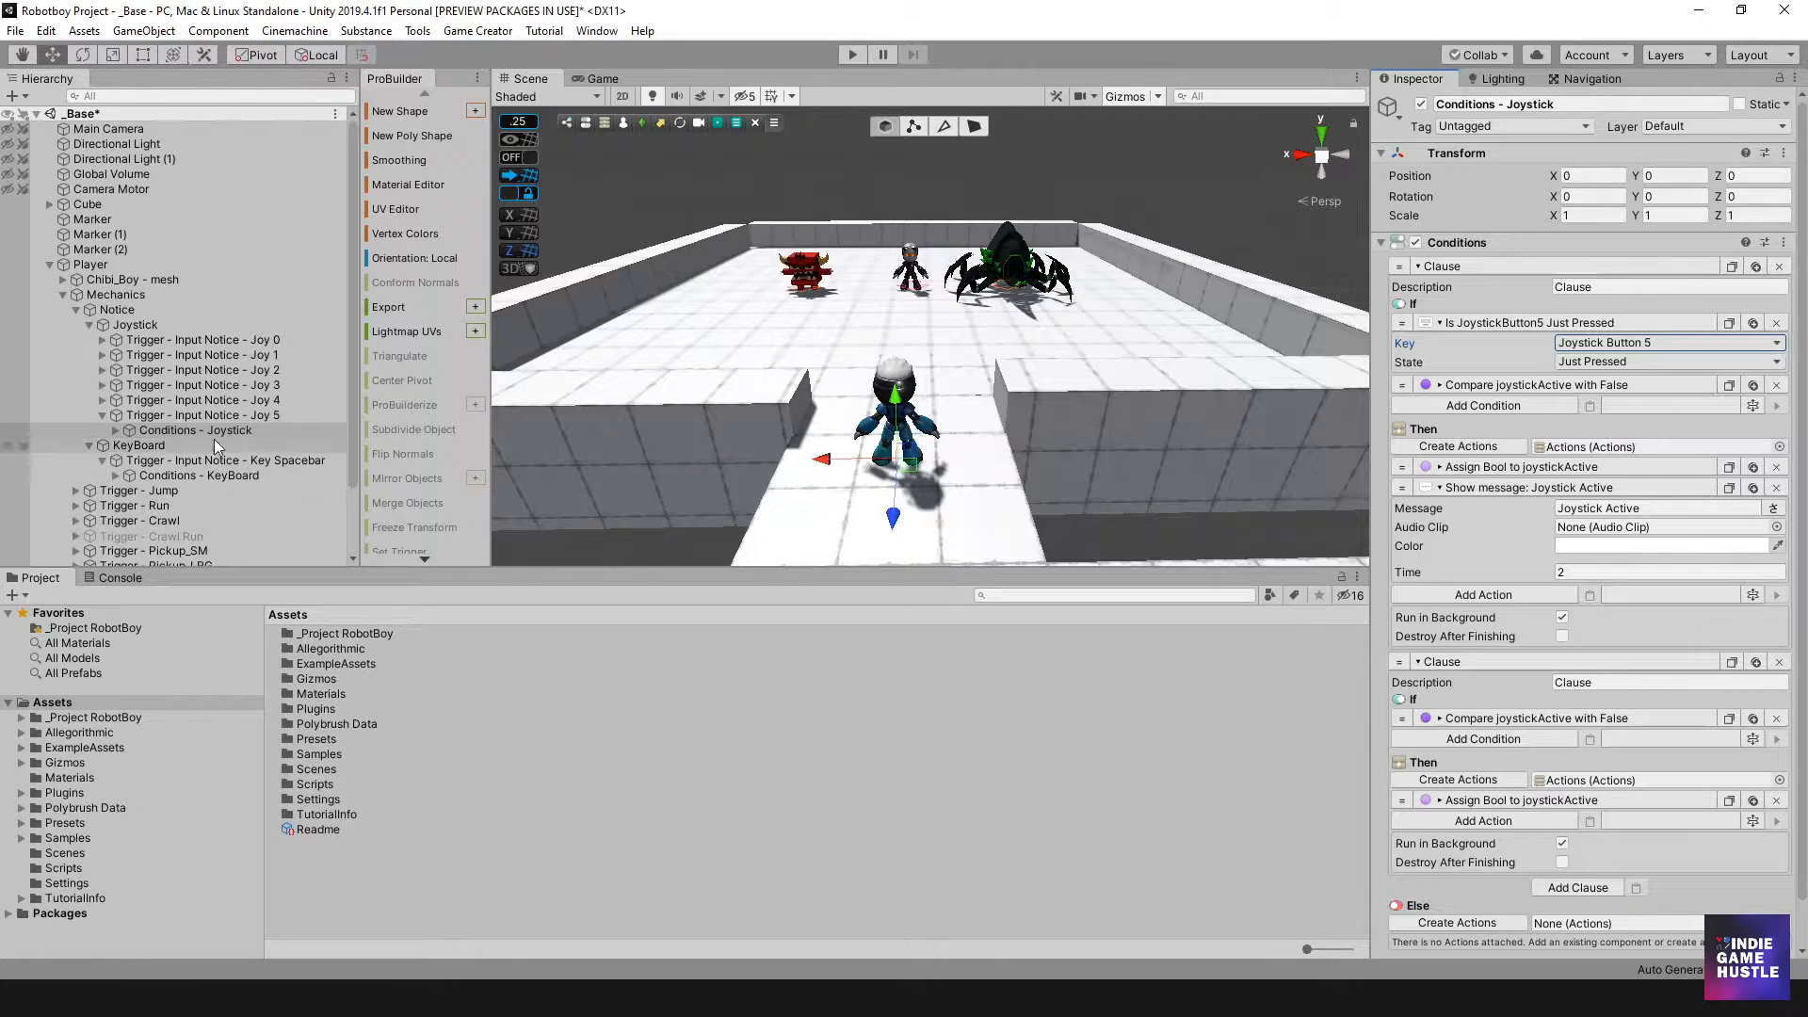
pyautogui.click(102, 415)
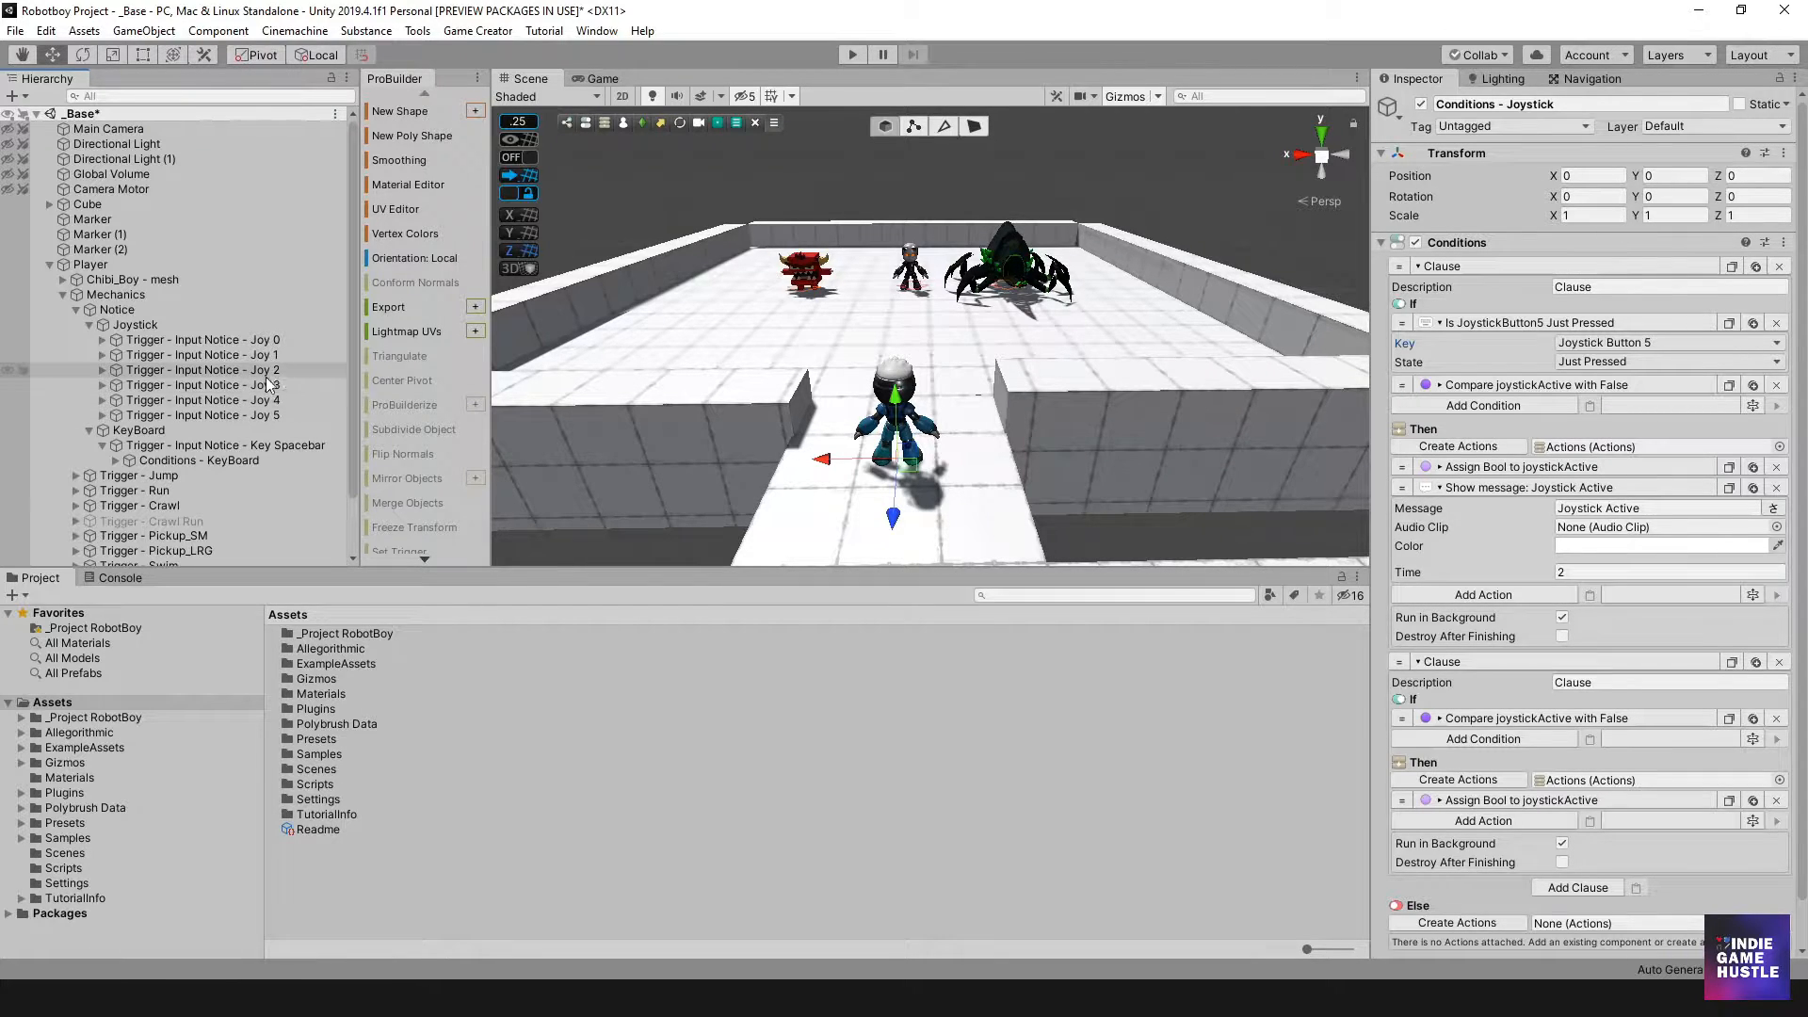
# Duplicate Trigger - Input Notice - Joy 5 in the Joystick group and select the copy.
pyautogui.click(230, 348)
pyautogui.click(234, 340)
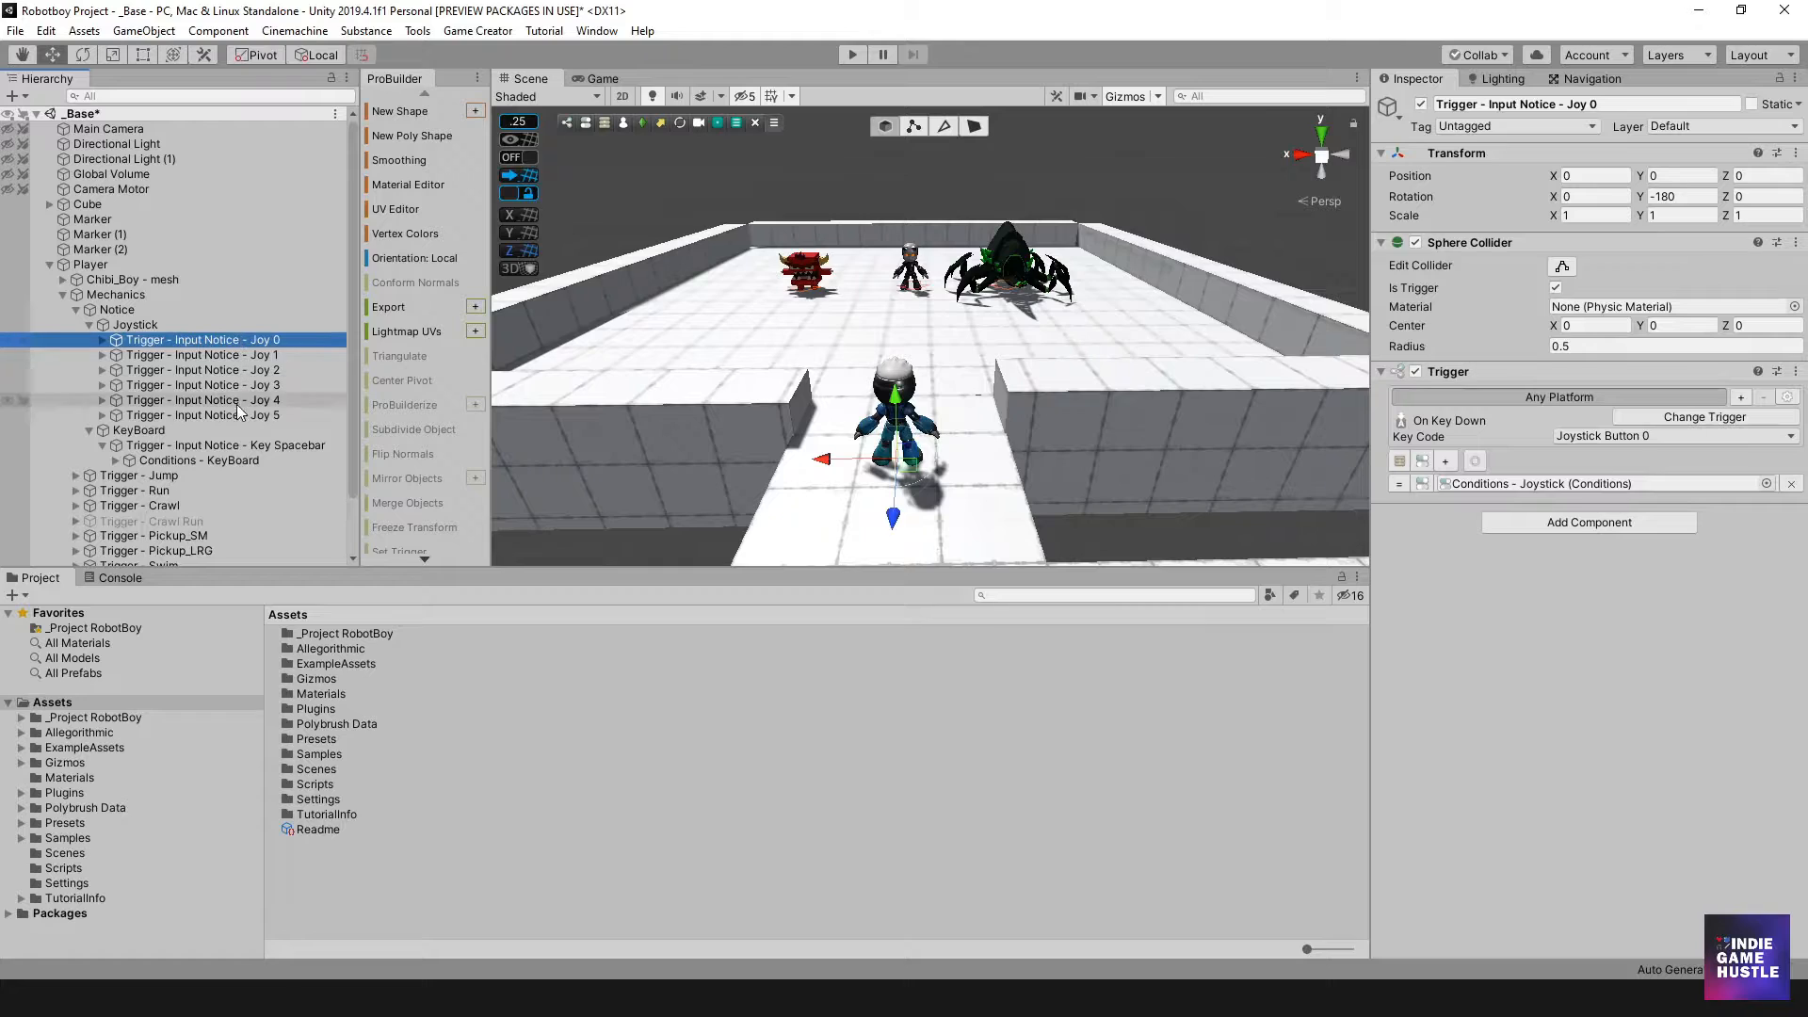
pyautogui.click(228, 415)
pyautogui.hotkey('ctrl', 'd')
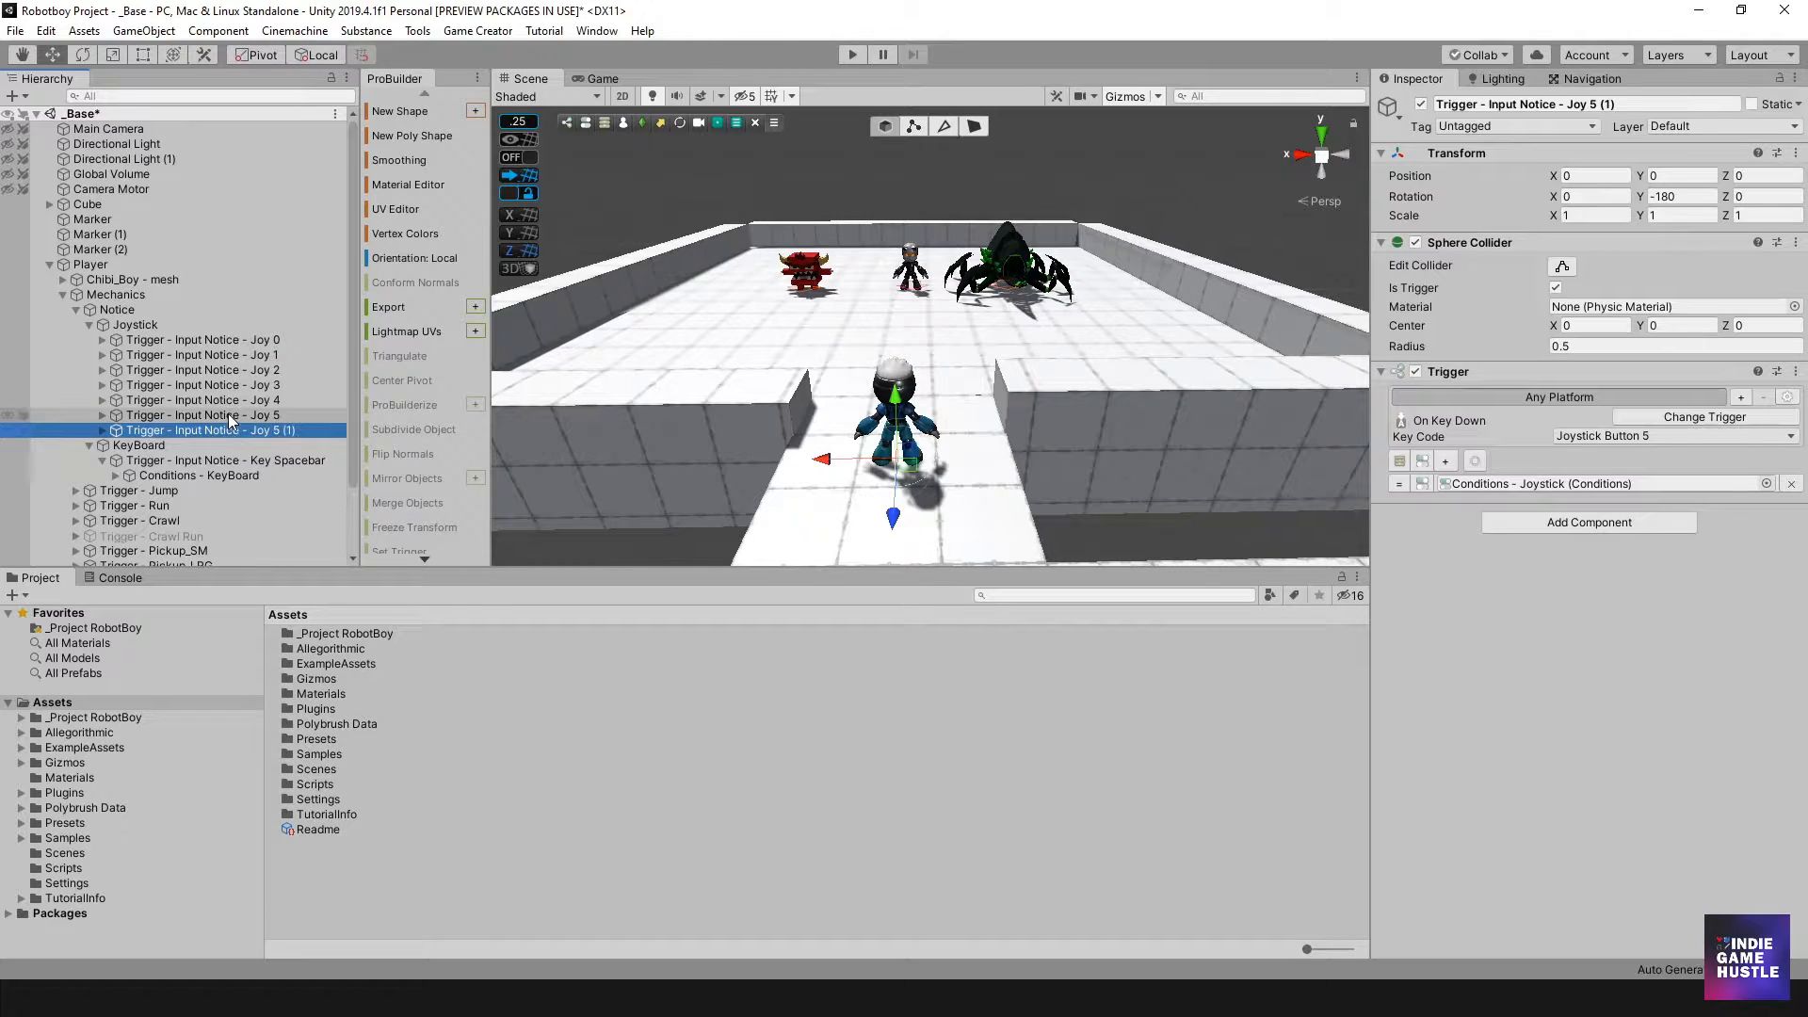
pyautogui.click(226, 427)
pyautogui.click(204, 457)
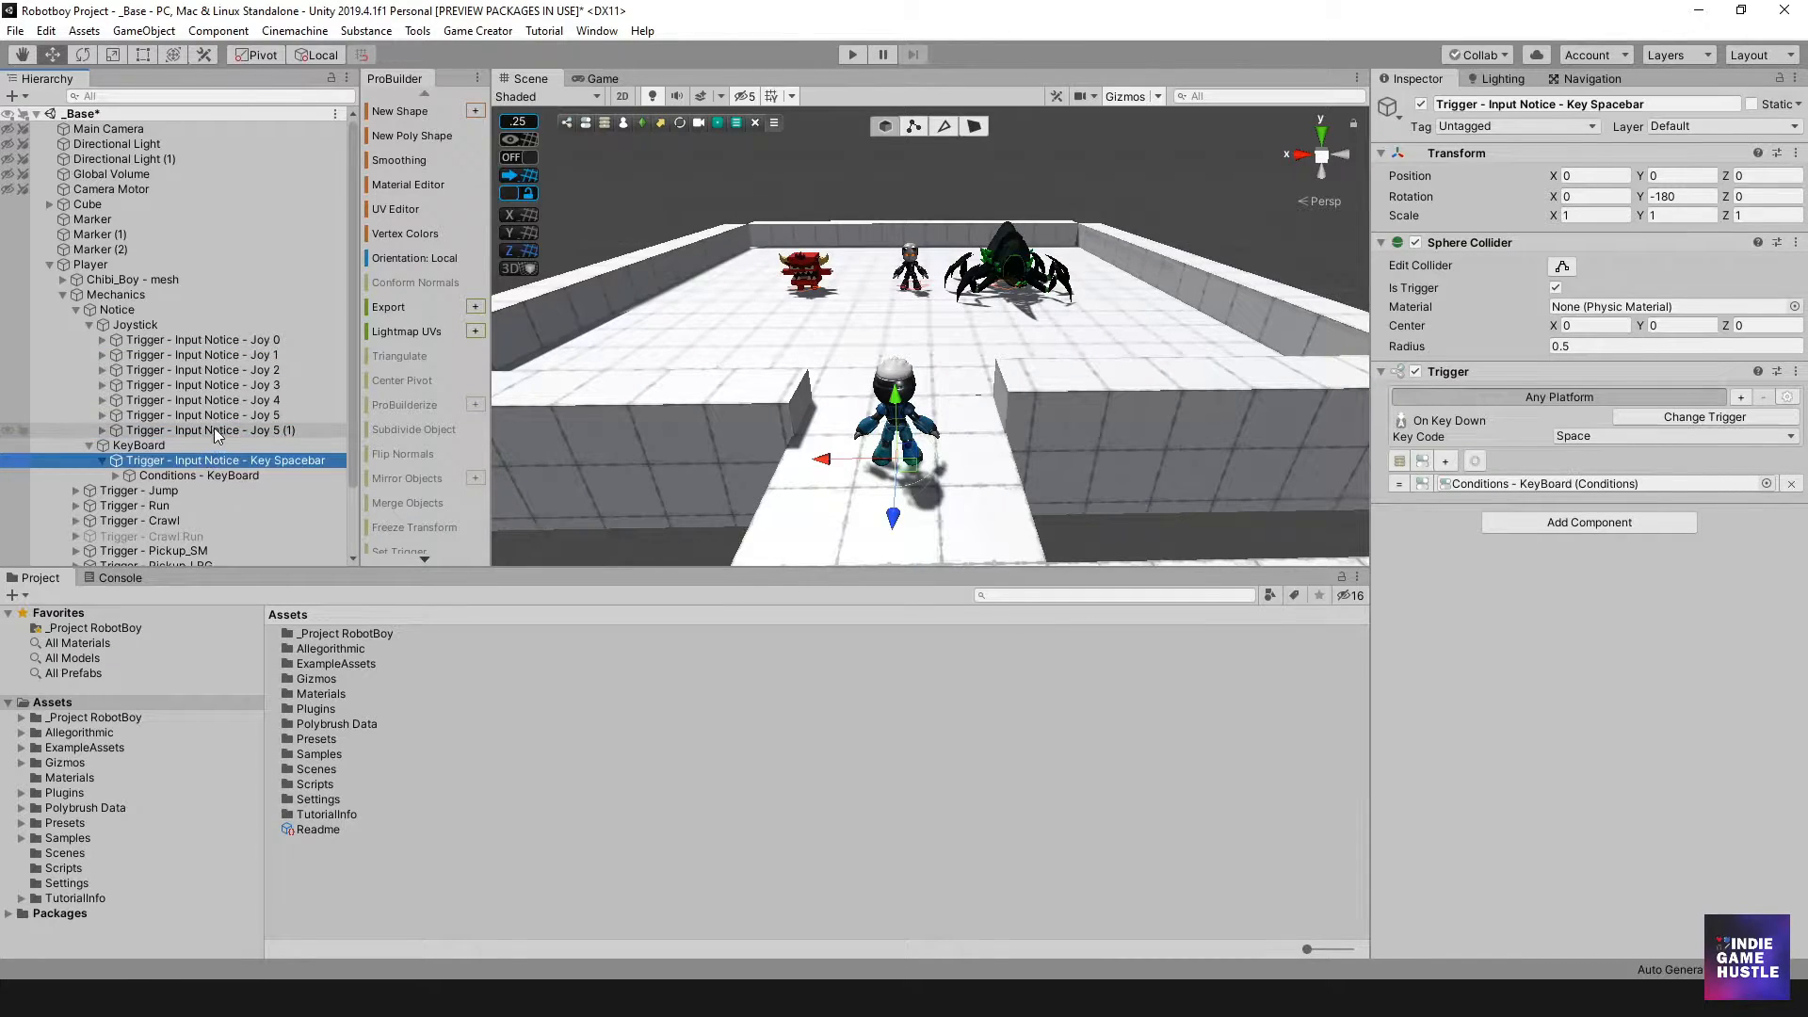
pyautogui.click(213, 430)
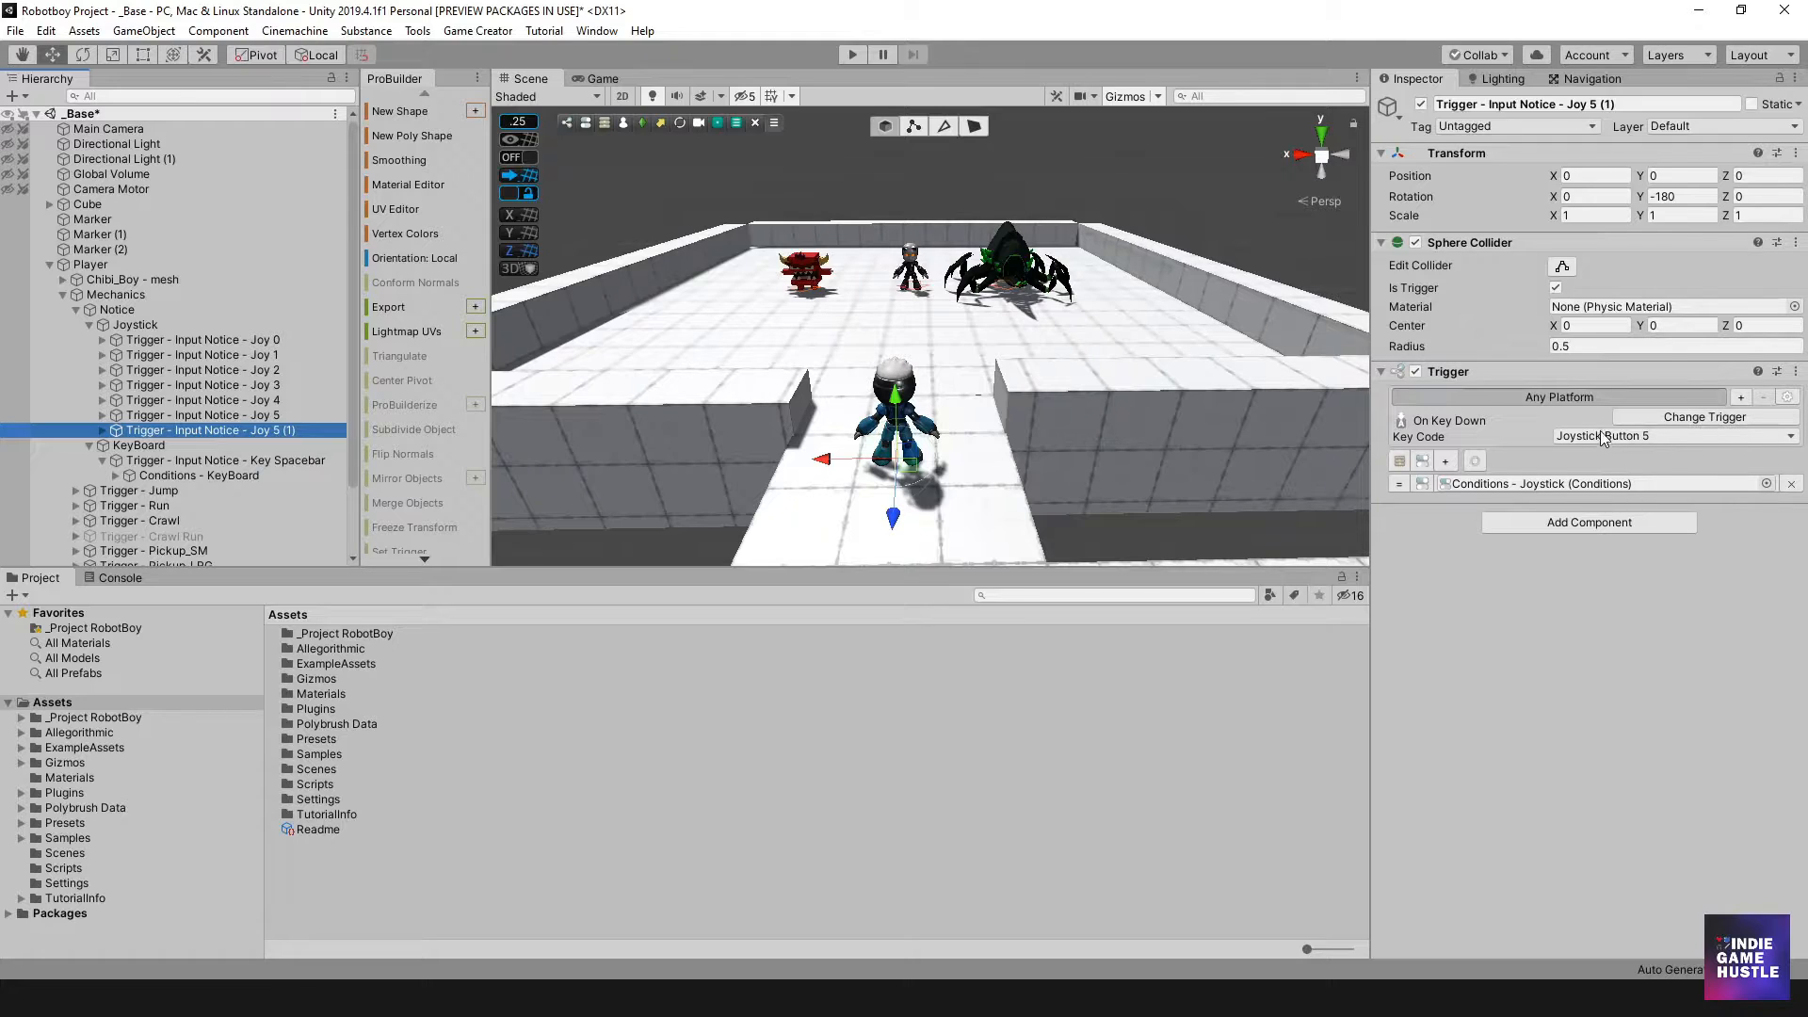
# Look through the available joystick button options in the key code list of the duplicated Joy 5 trigger.
pyautogui.click(1601, 436)
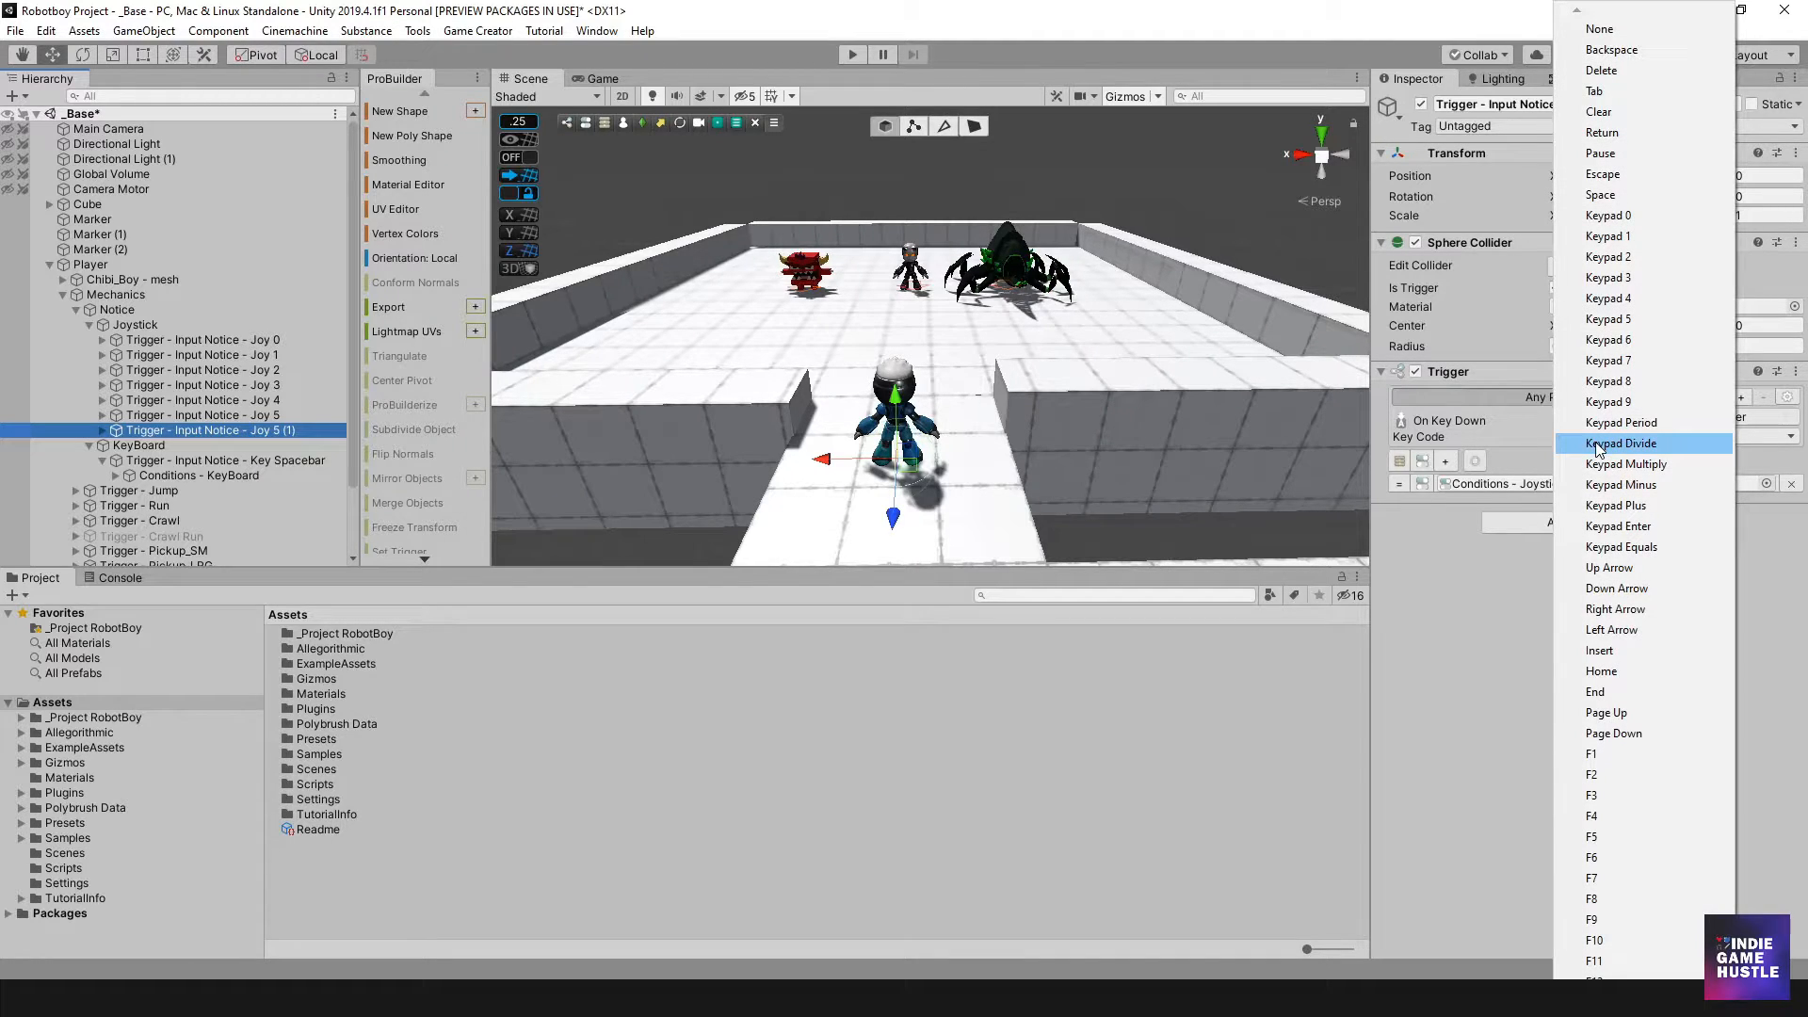
pyautogui.scroll(-10, 1597, 448)
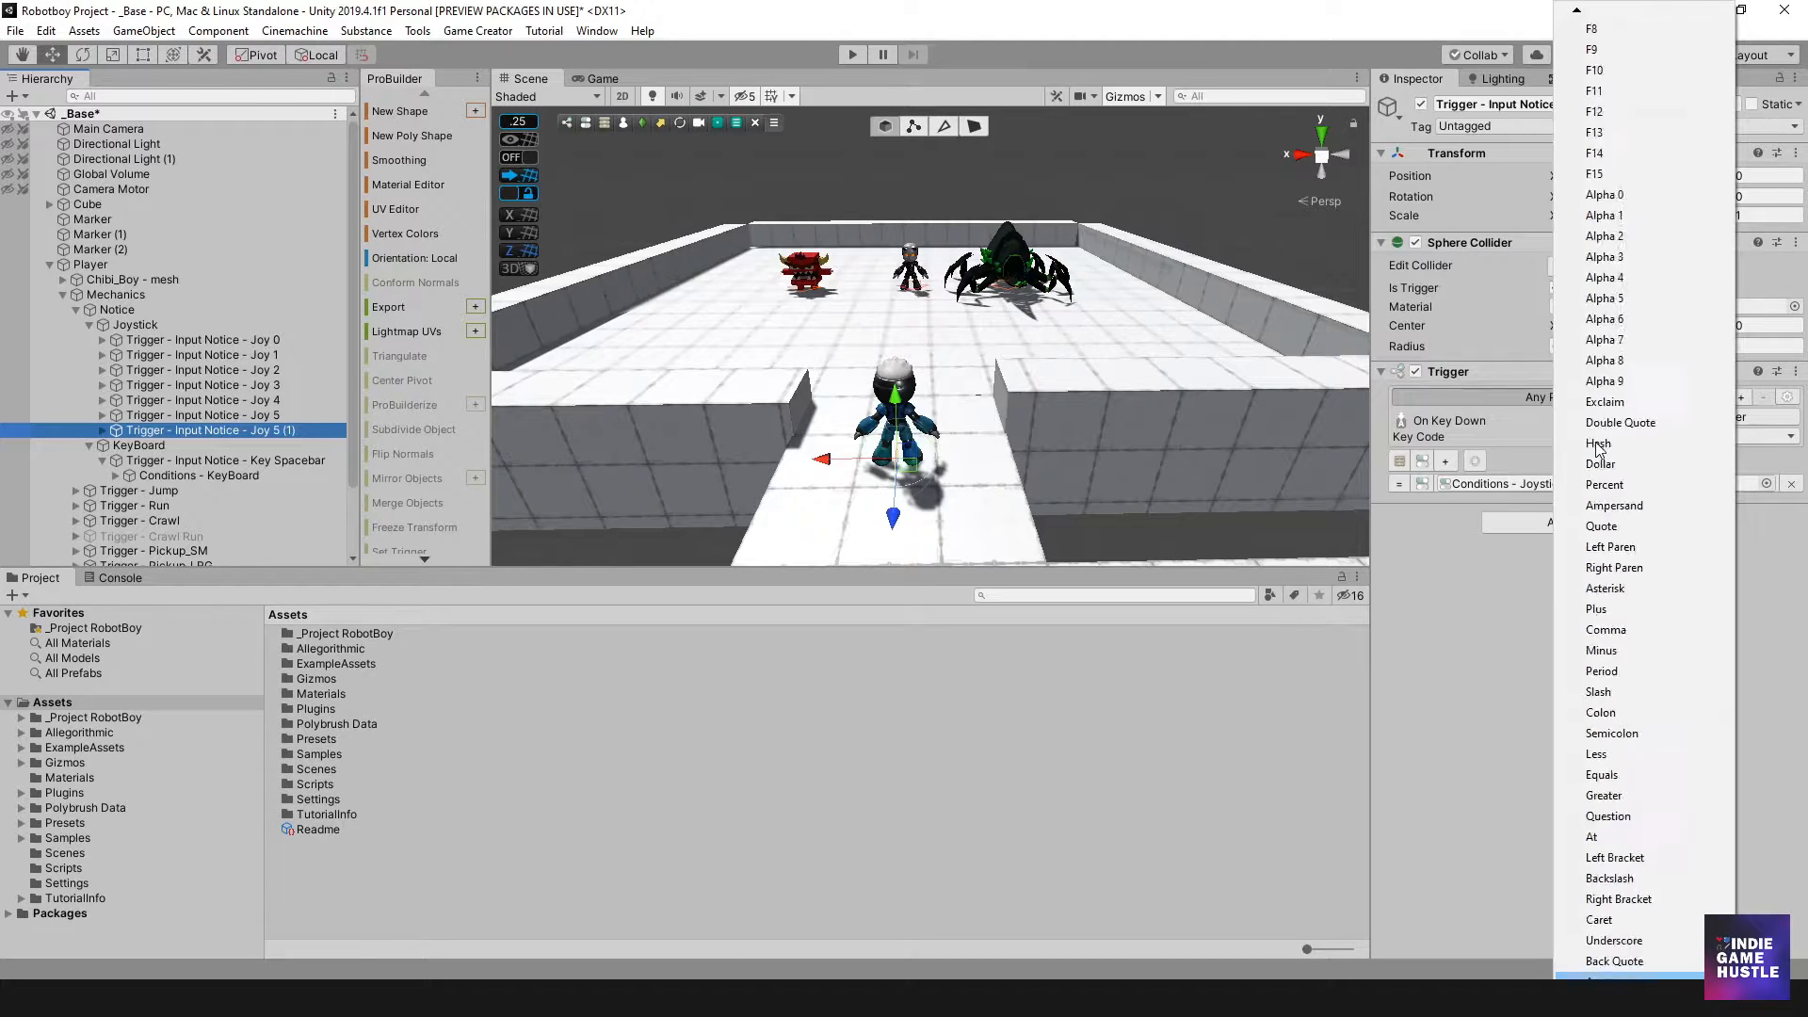
pyautogui.scroll(-10, 1598, 448)
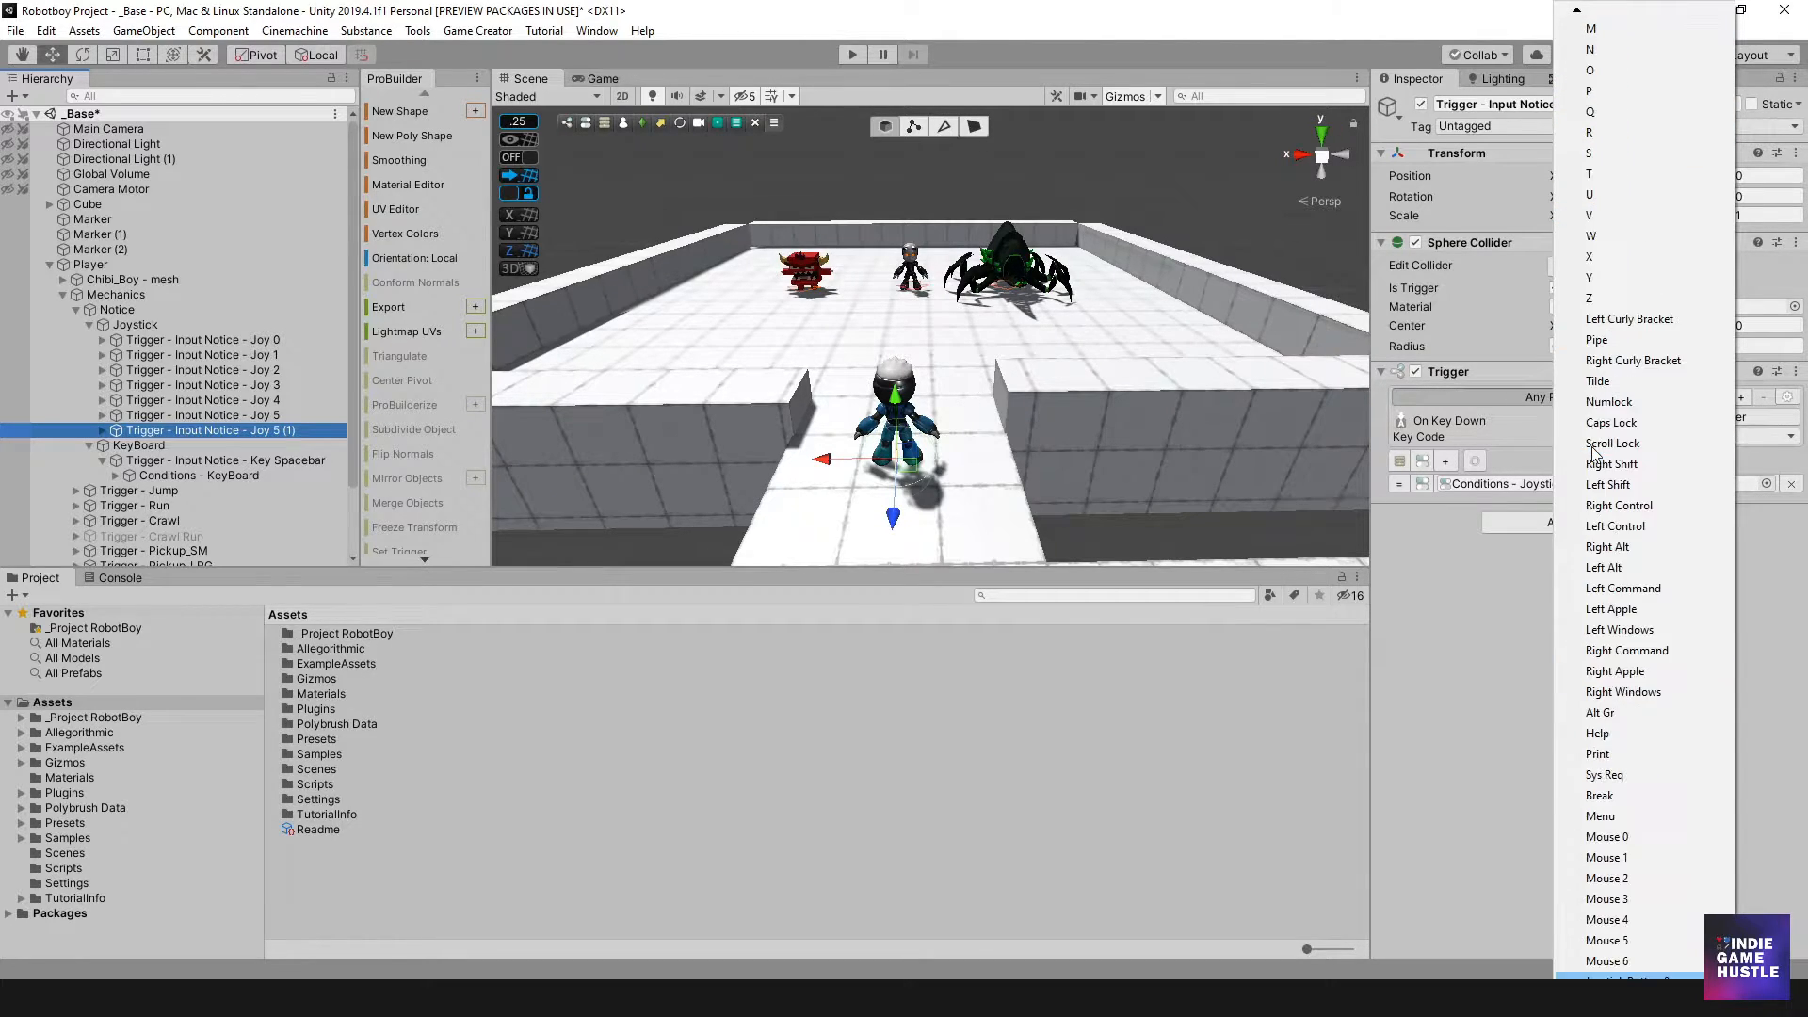
pyautogui.scroll(-5, 1593, 452)
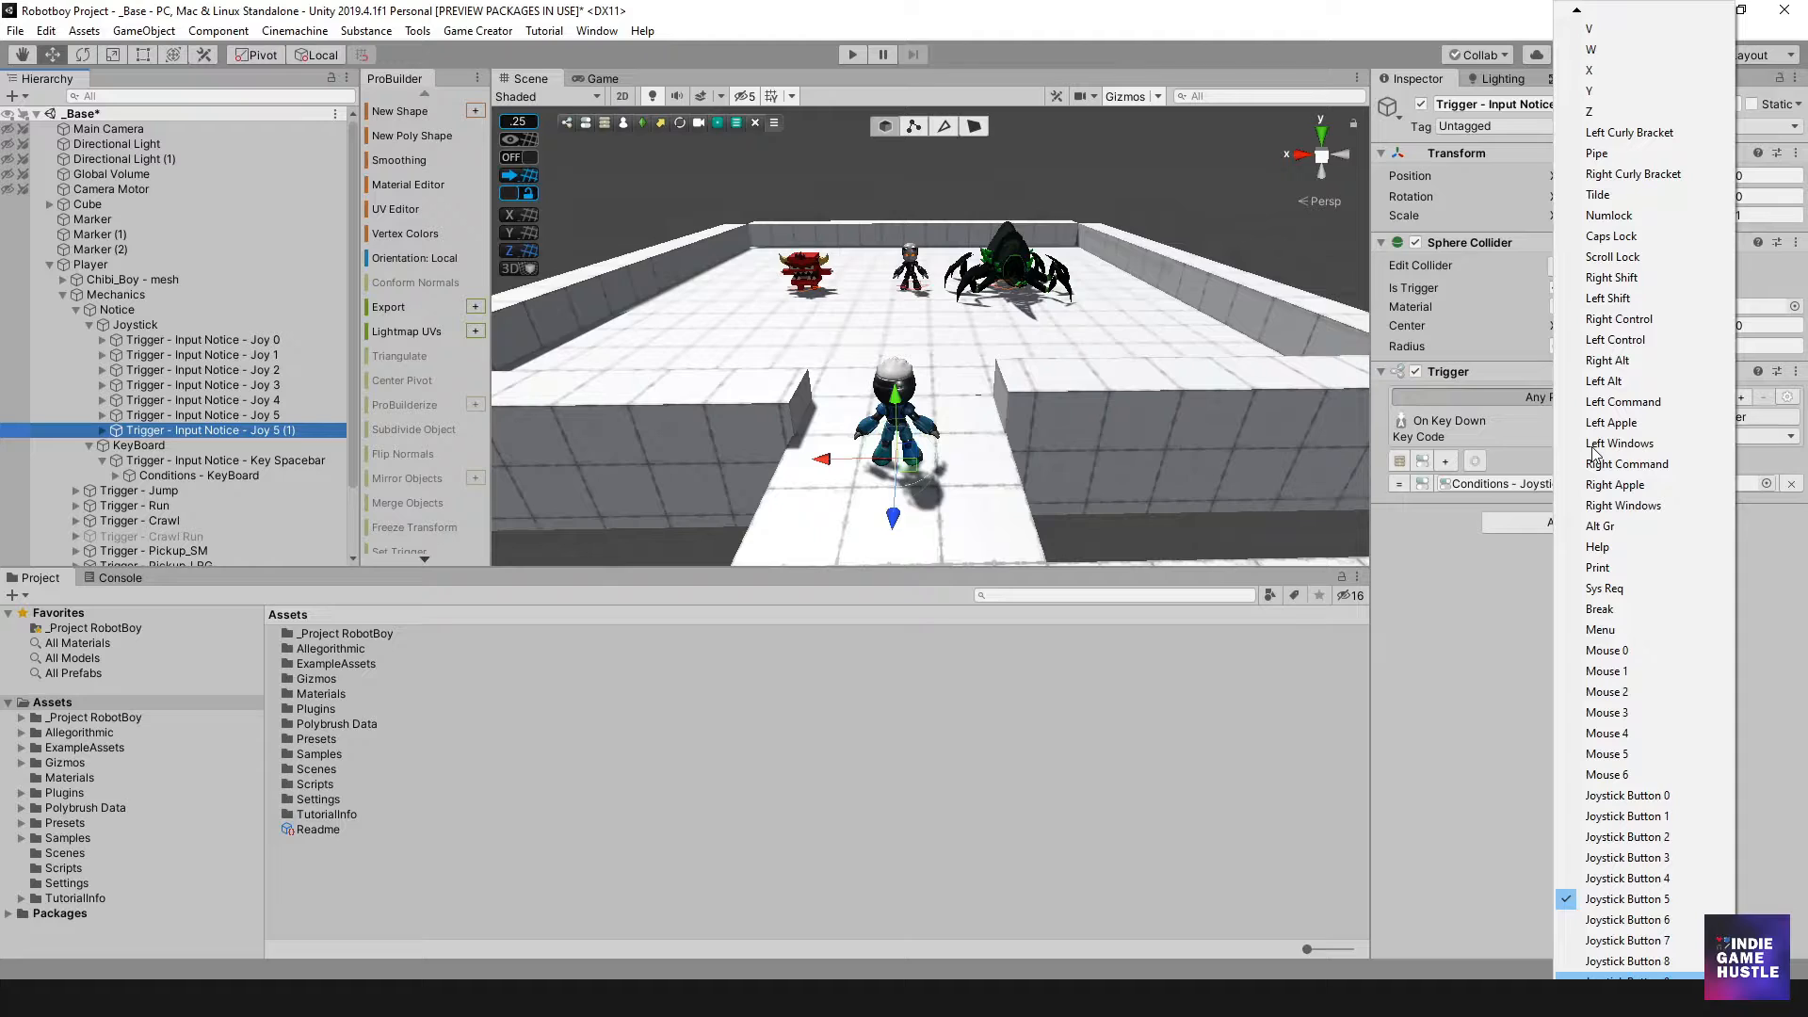
pyautogui.scroll(-1, 1594, 452)
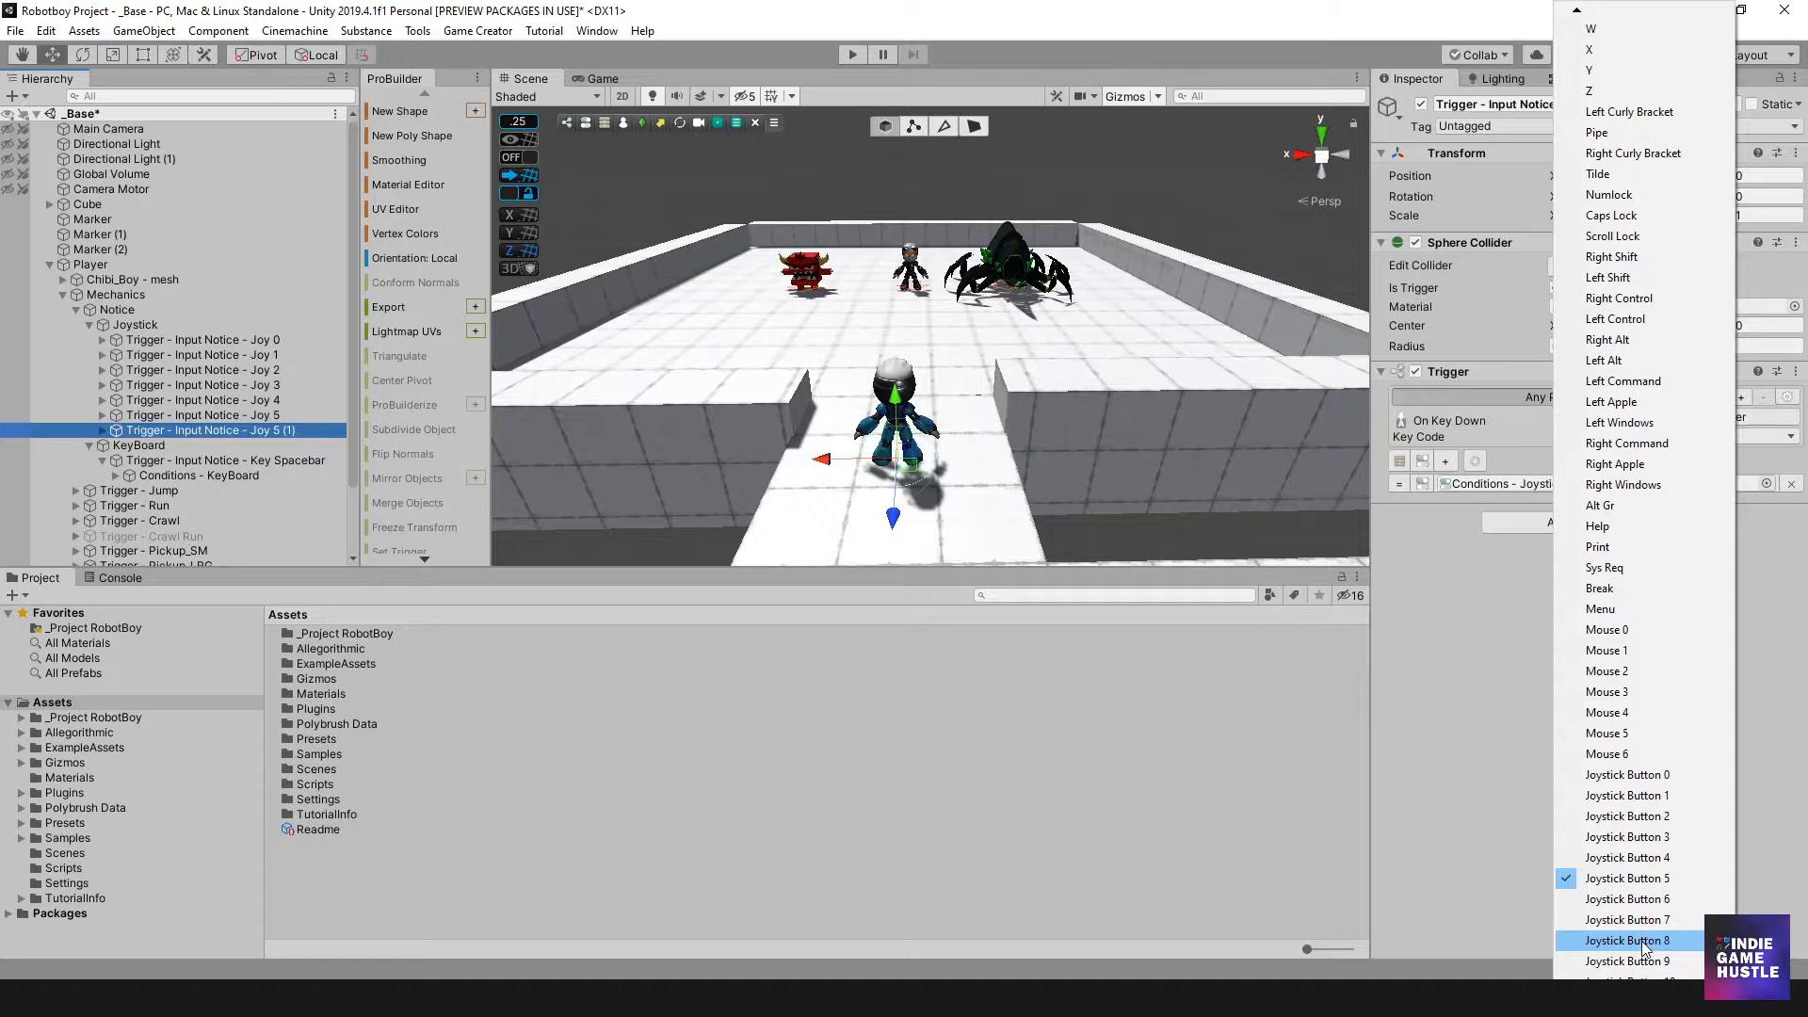
pyautogui.scroll(-8, 1643, 947)
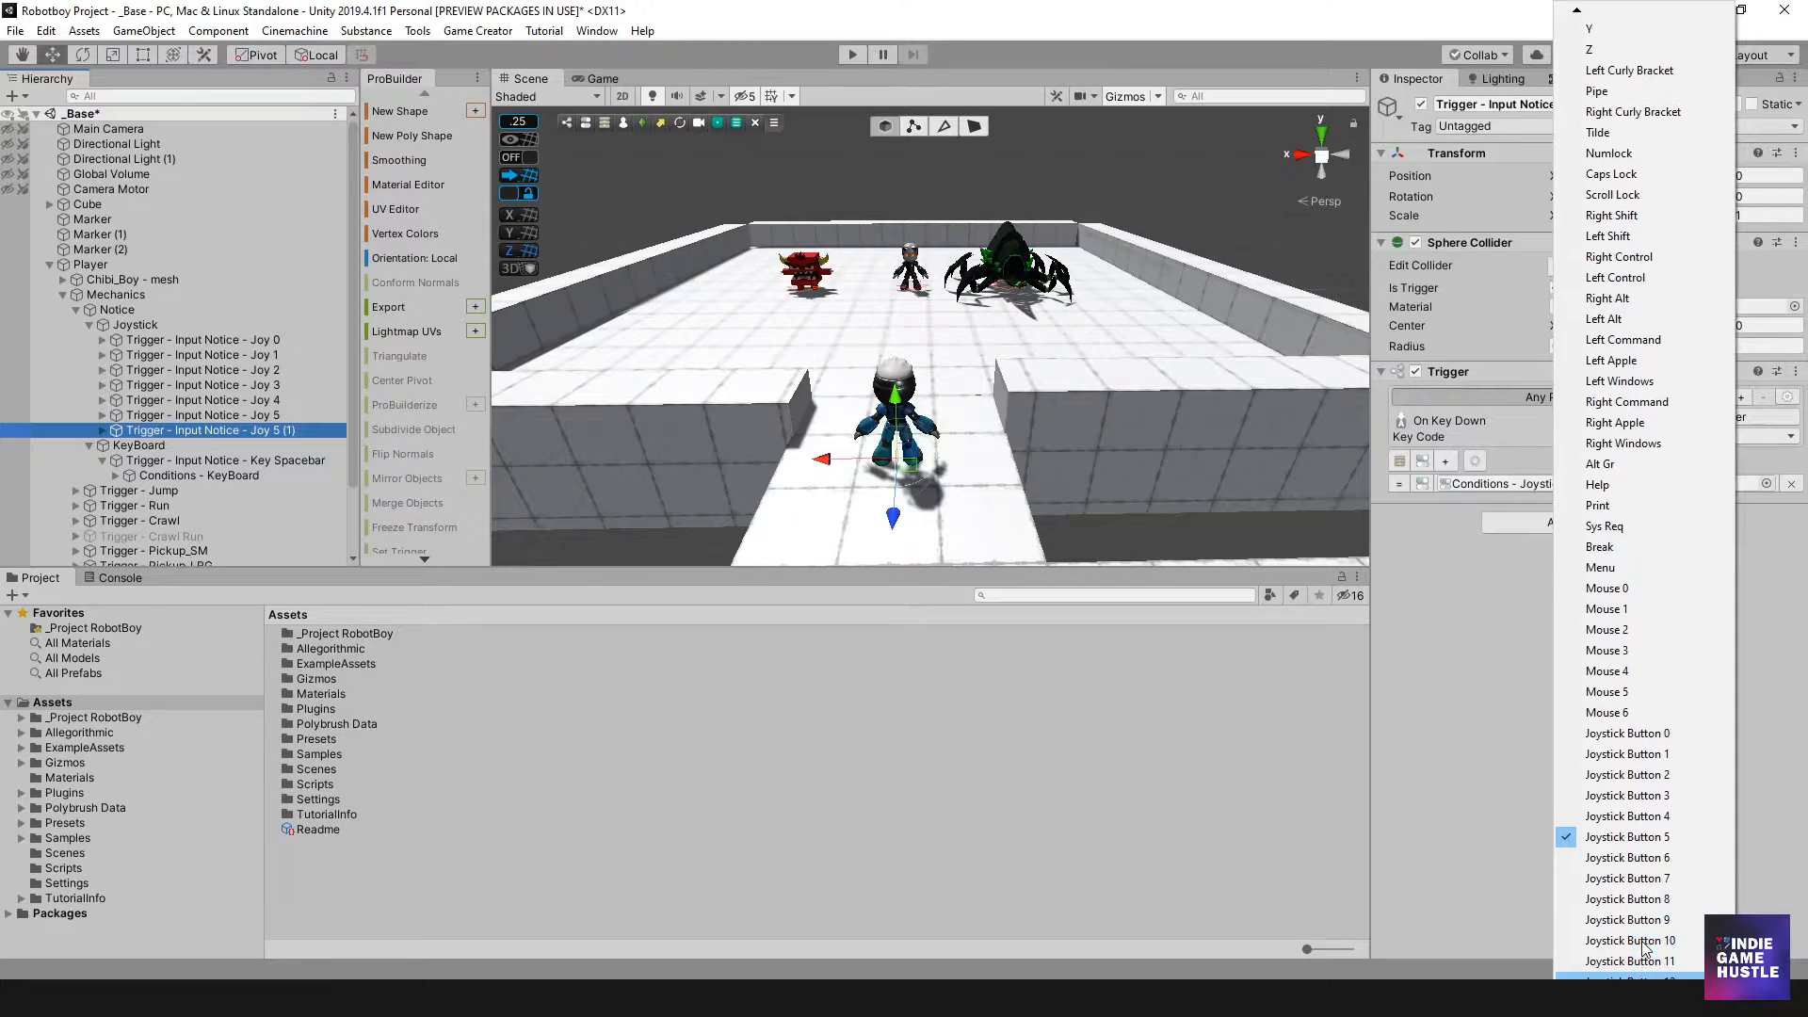
pyautogui.scroll(-6, 1643, 946)
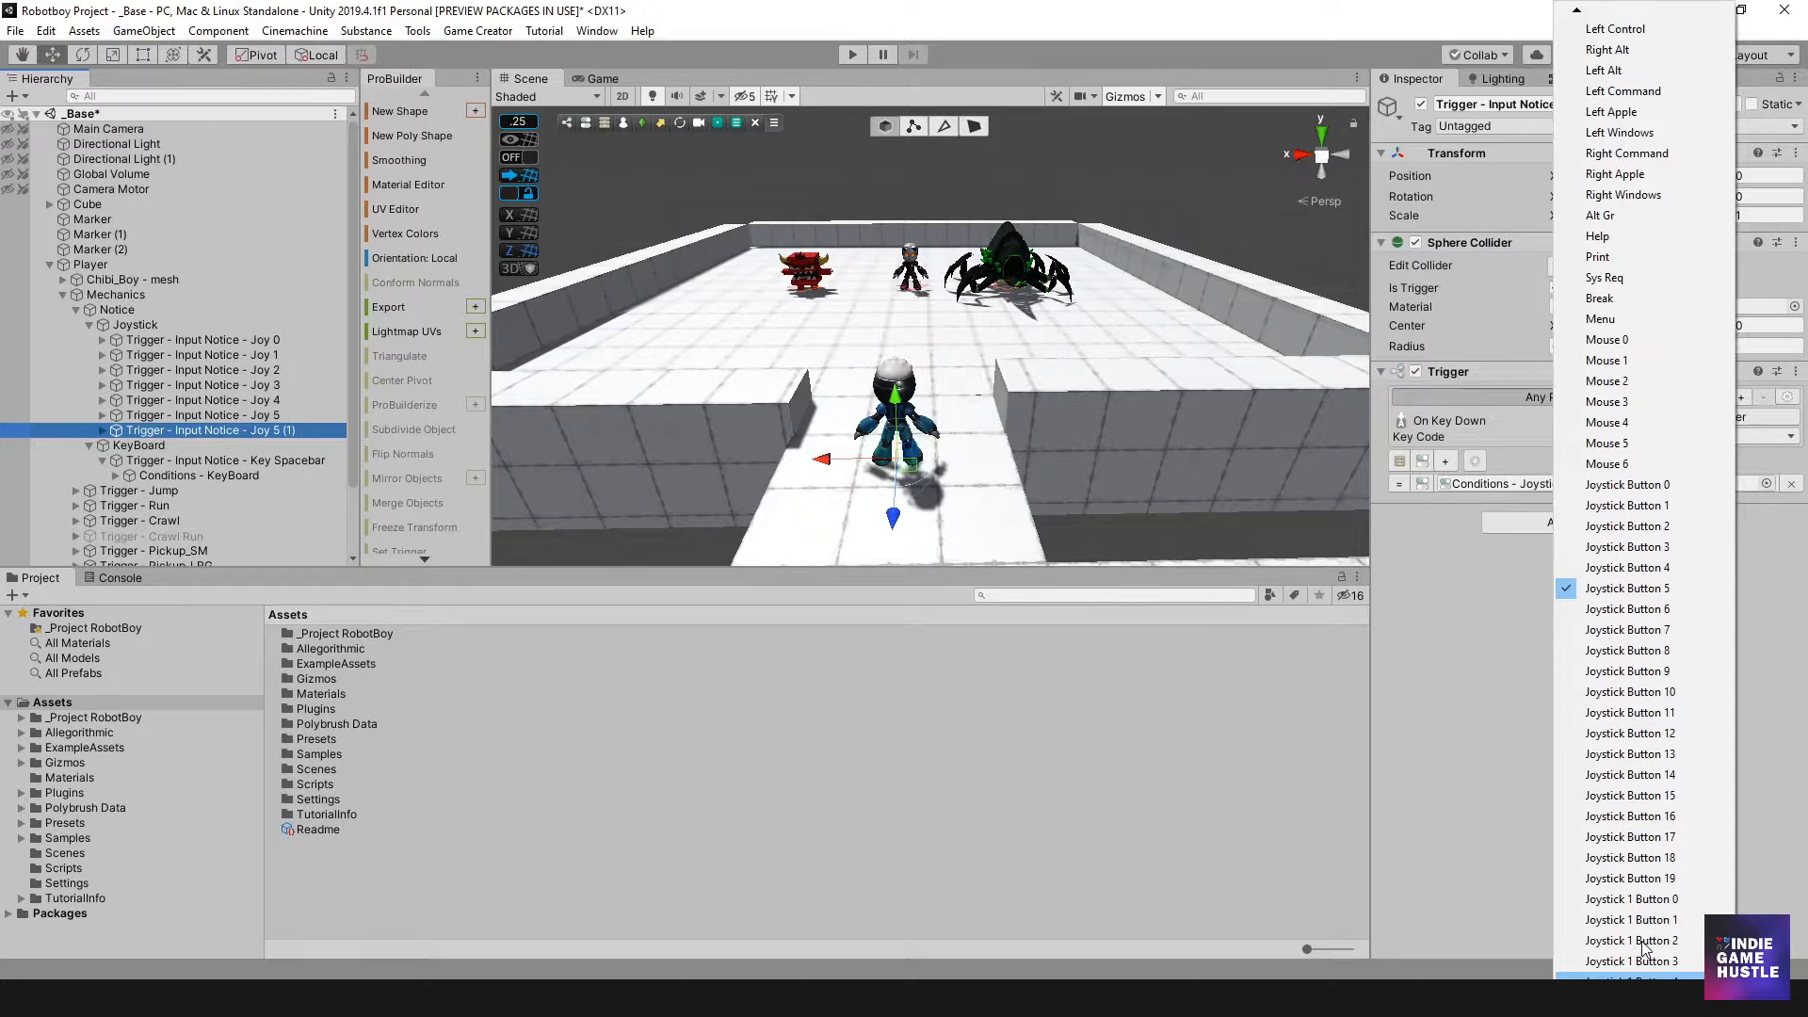
pyautogui.scroll(-20, 1643, 946)
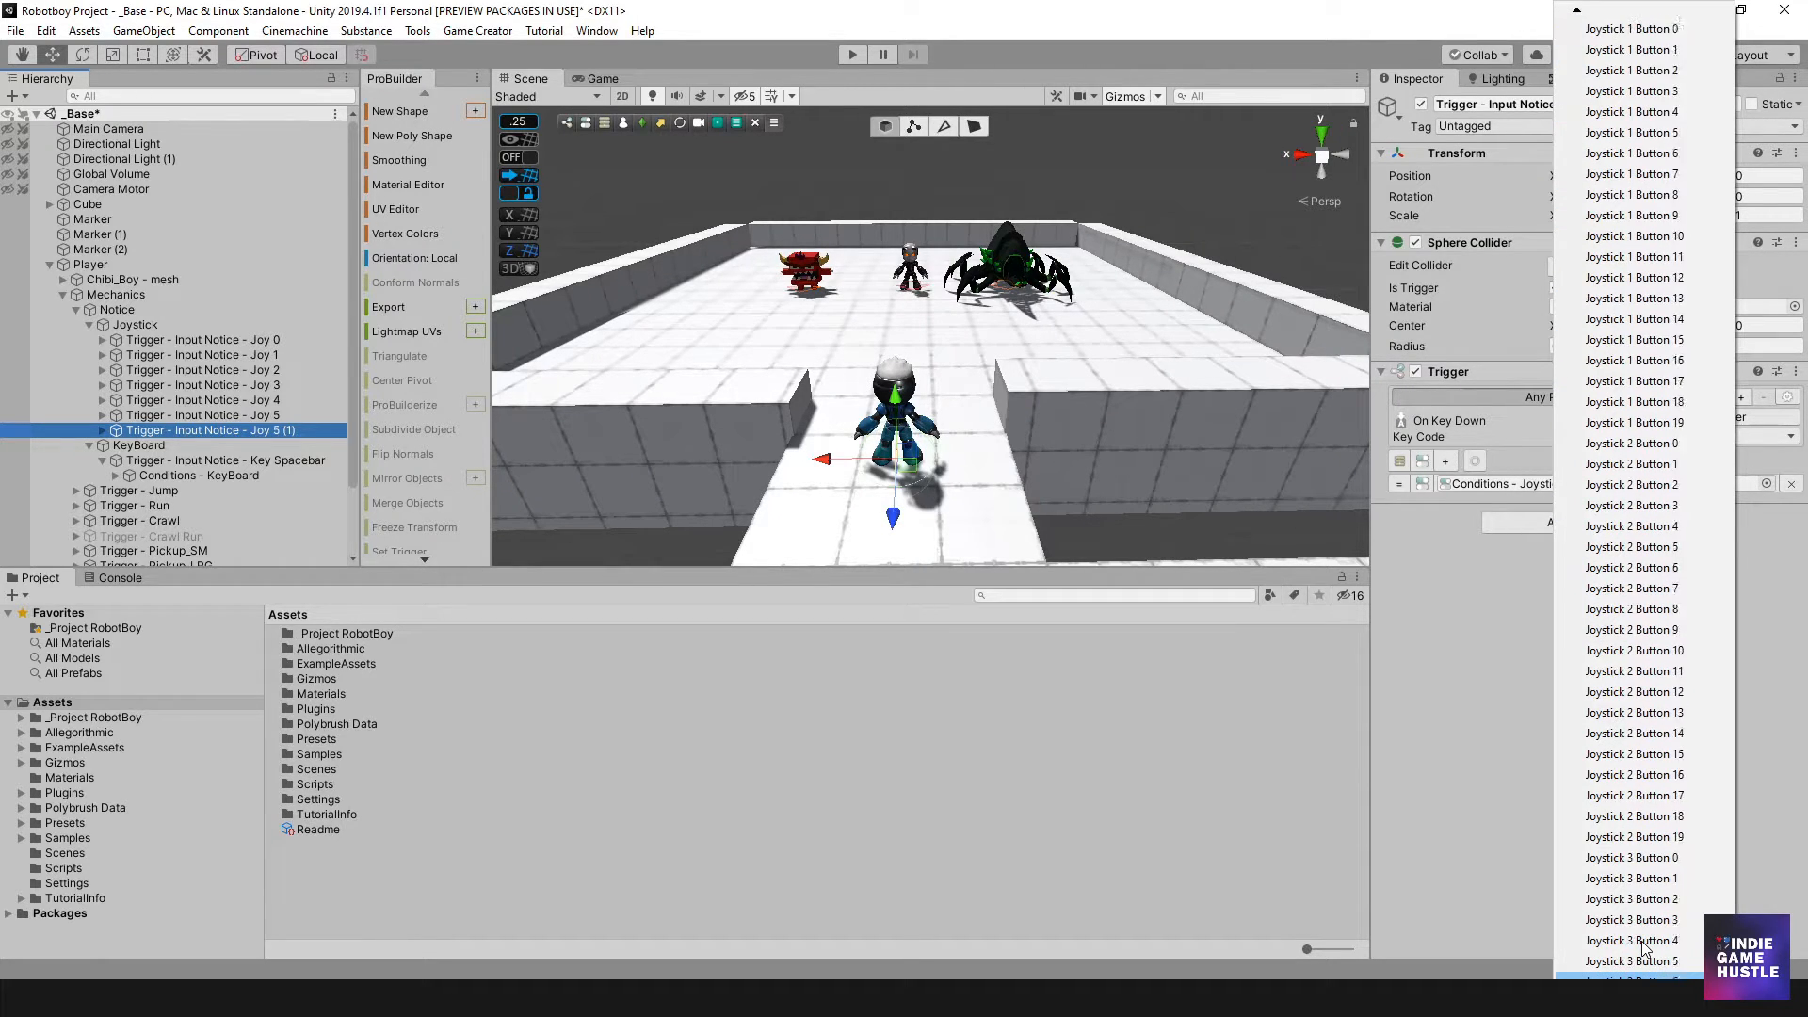
pyautogui.scroll(-20, 1643, 948)
pyautogui.scroll(20, 1643, 946)
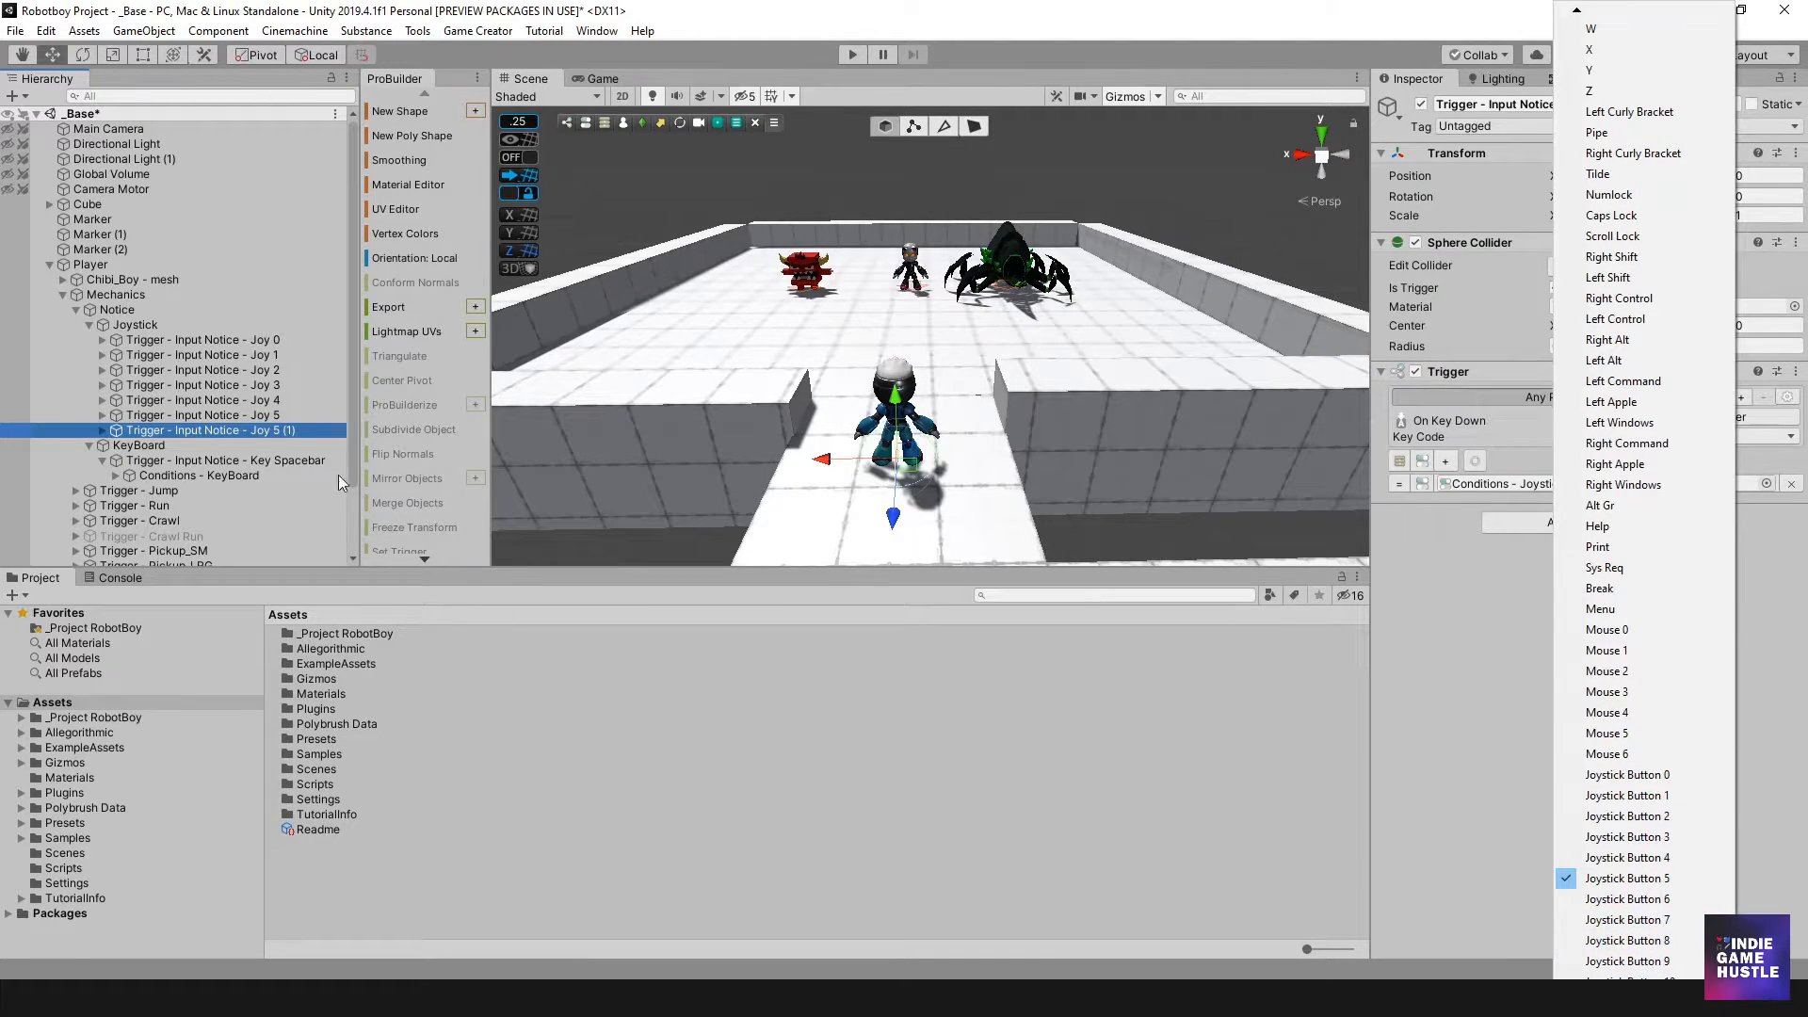
# Delete the extra copy of the Joy 5 notice trigger from the Joystick group.
pyautogui.click(269, 415)
pyautogui.click(270, 416)
pyautogui.click(269, 432)
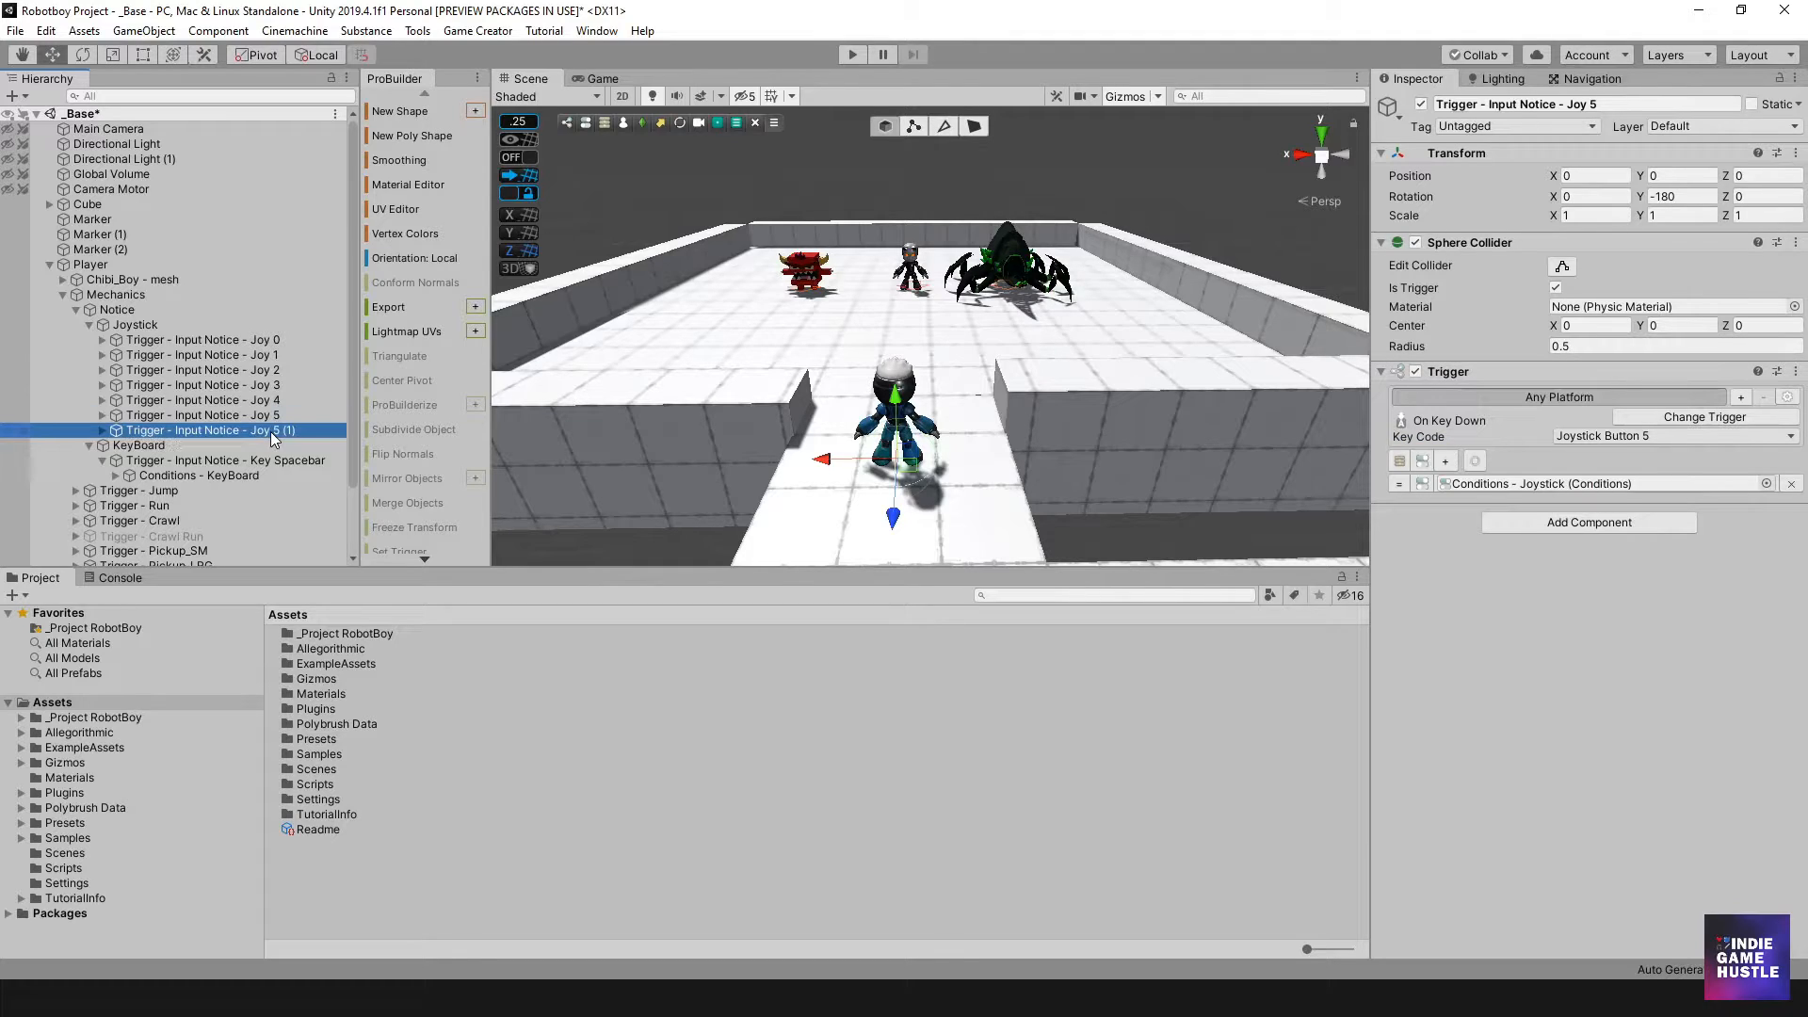
pyautogui.press('Delete')
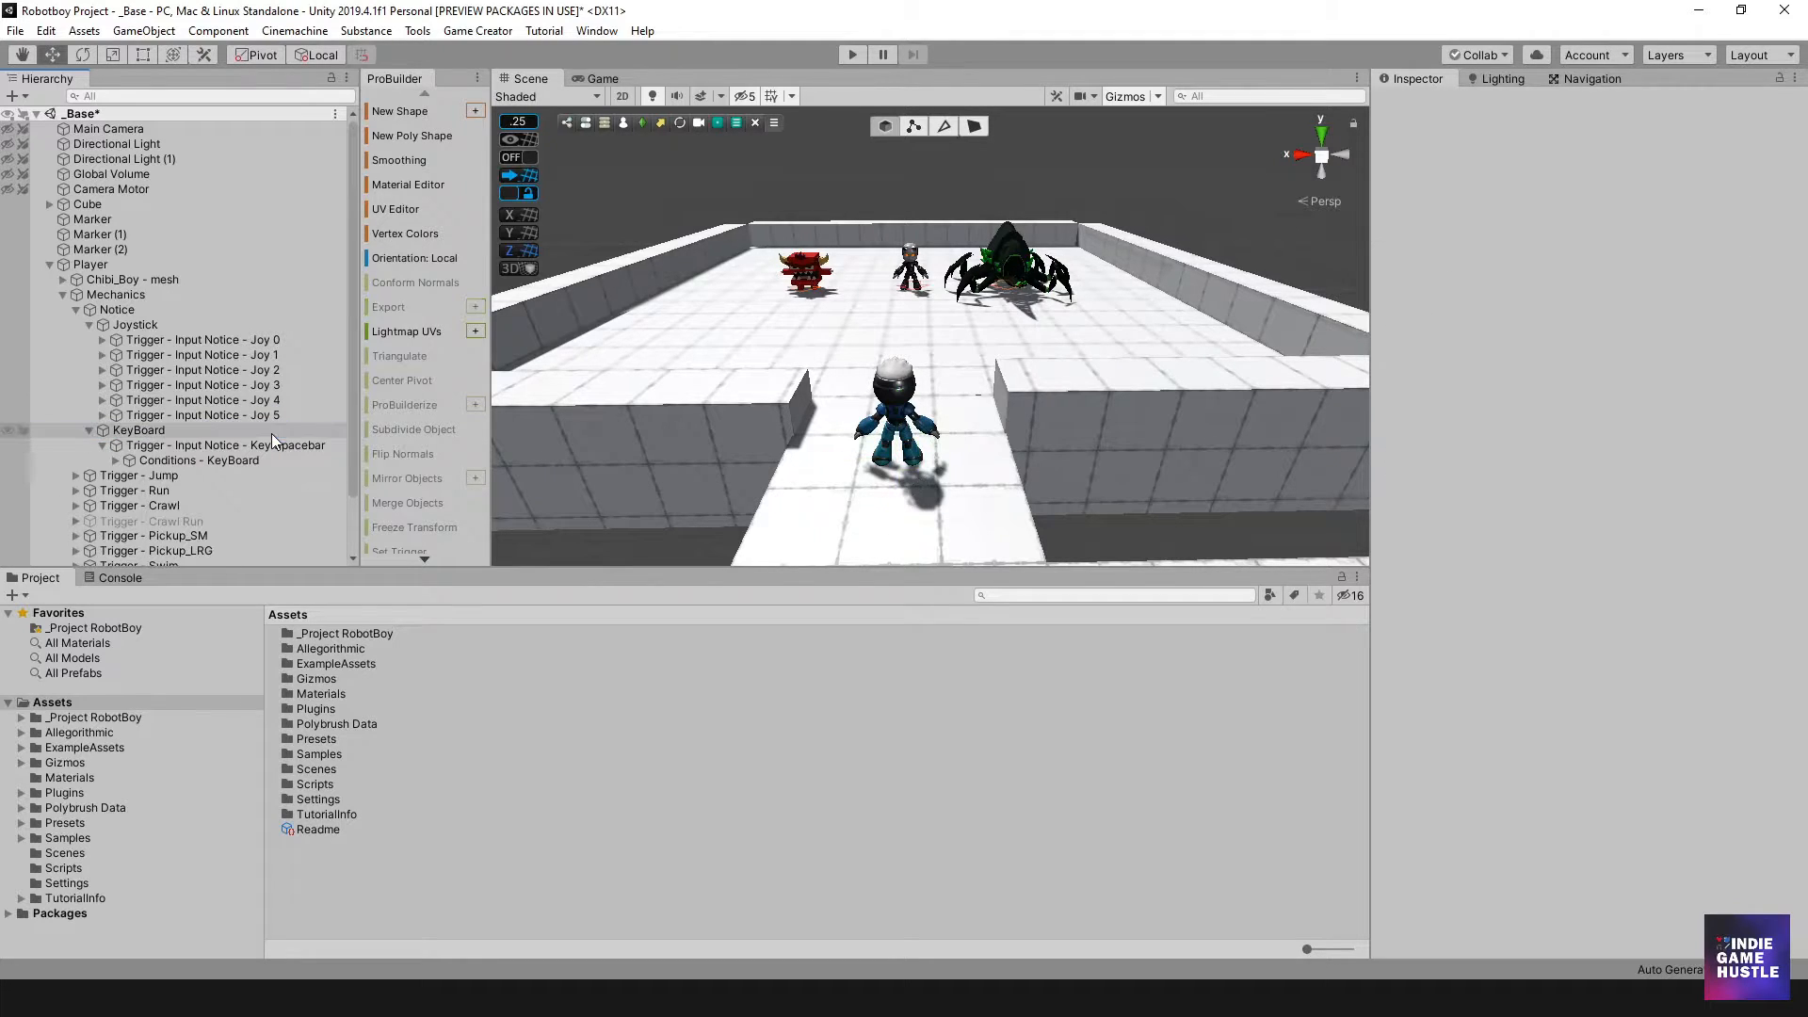
pyautogui.click(279, 341)
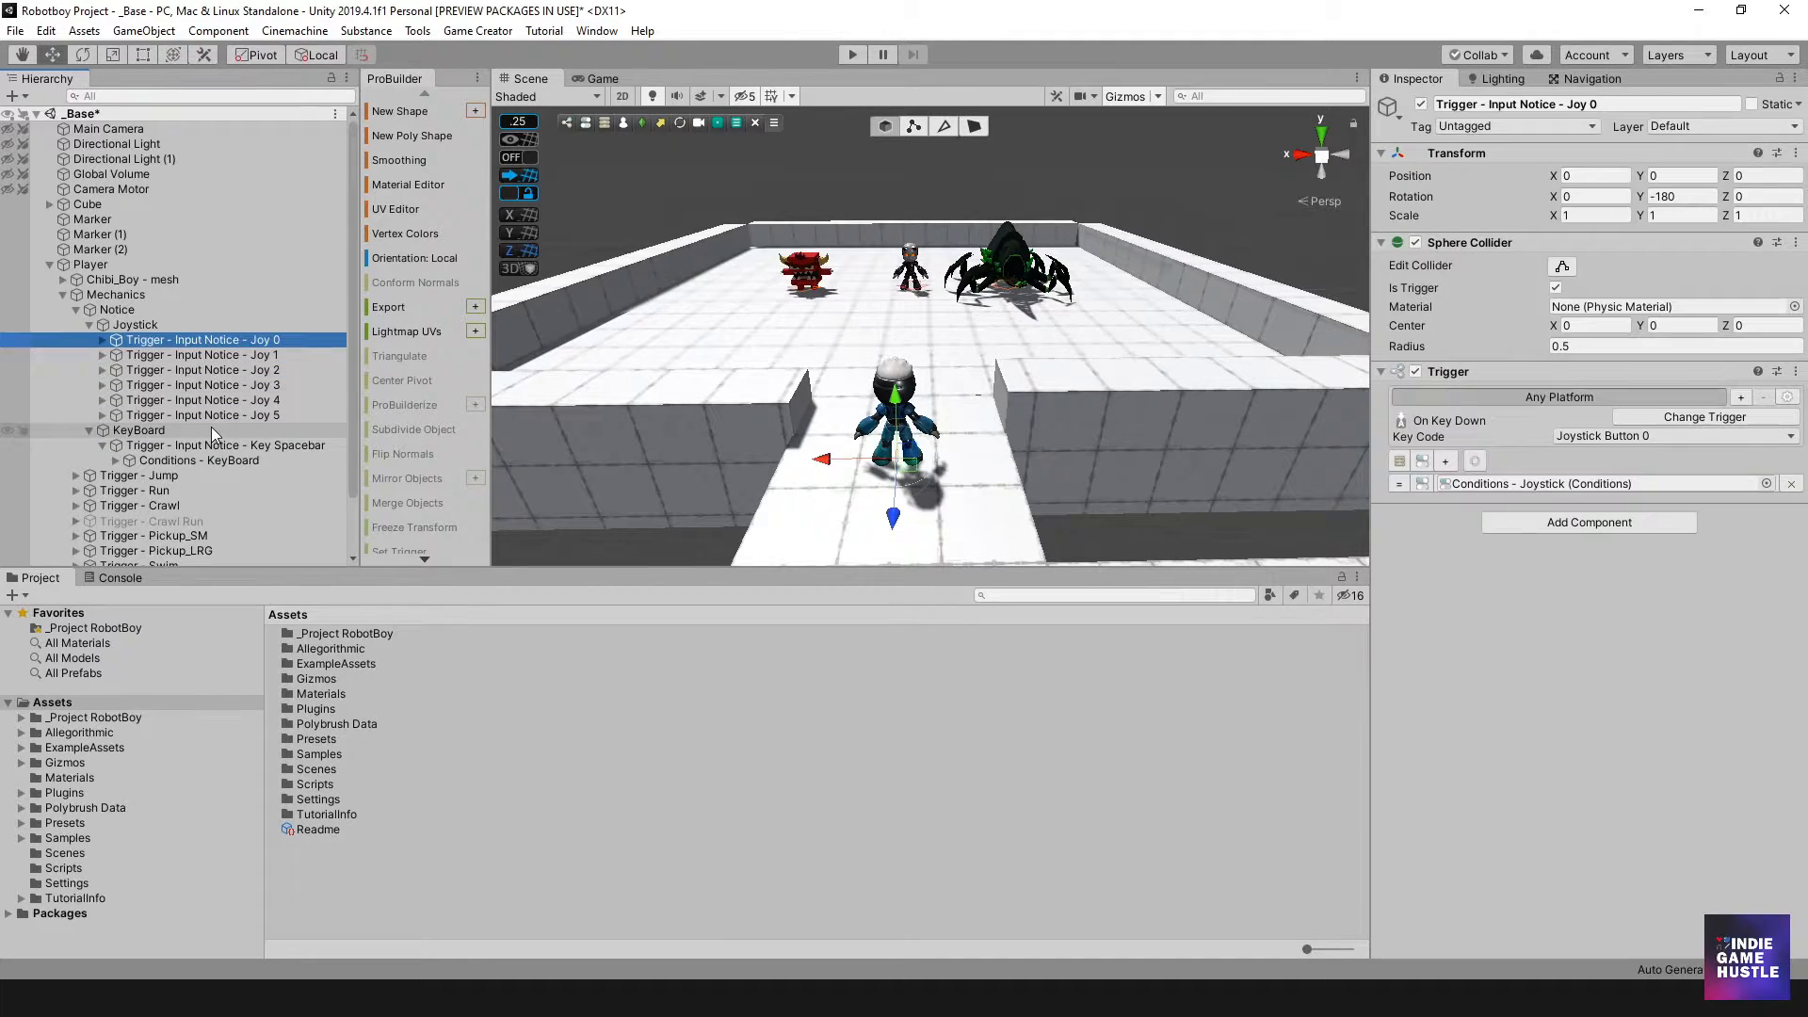
# Collapse the Joystick group and examine the KeyBoard group's Key Spacebar notice trigger and its Conditions - KeyBoard object.
pyautogui.click(88, 325)
pyautogui.click(132, 340)
pyautogui.click(149, 355)
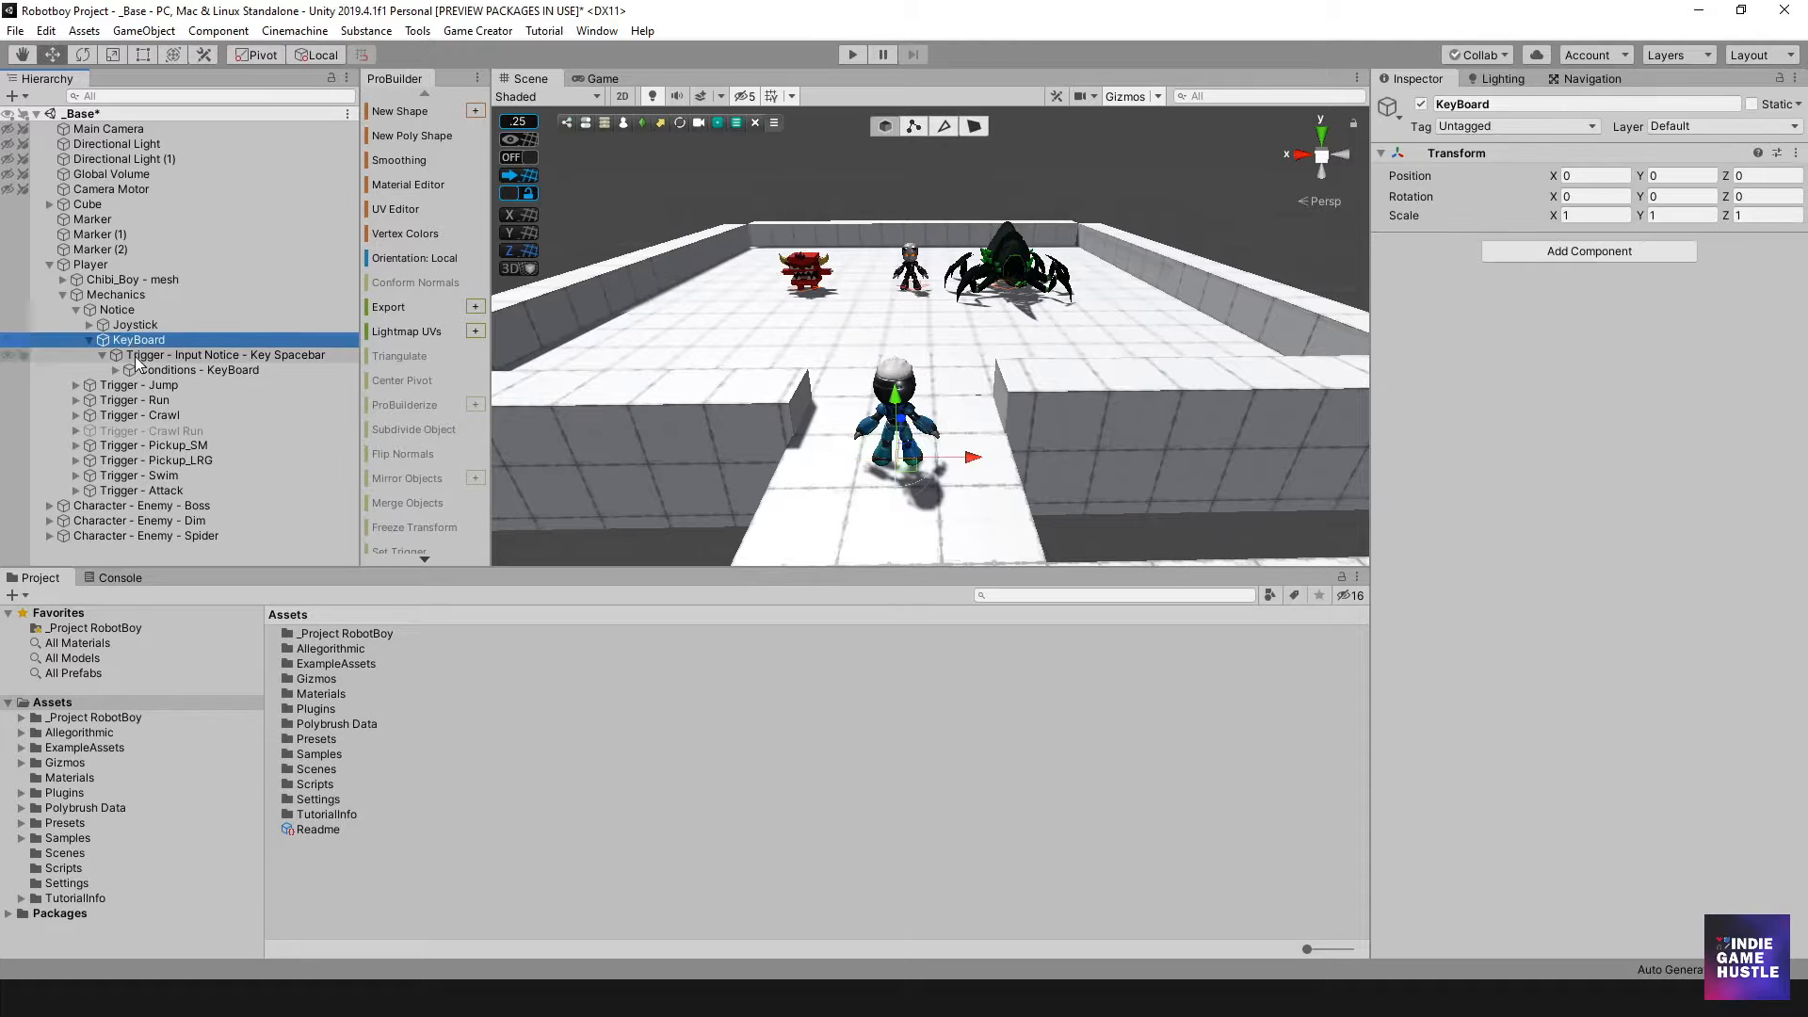
pyautogui.click(149, 369)
pyautogui.click(152, 355)
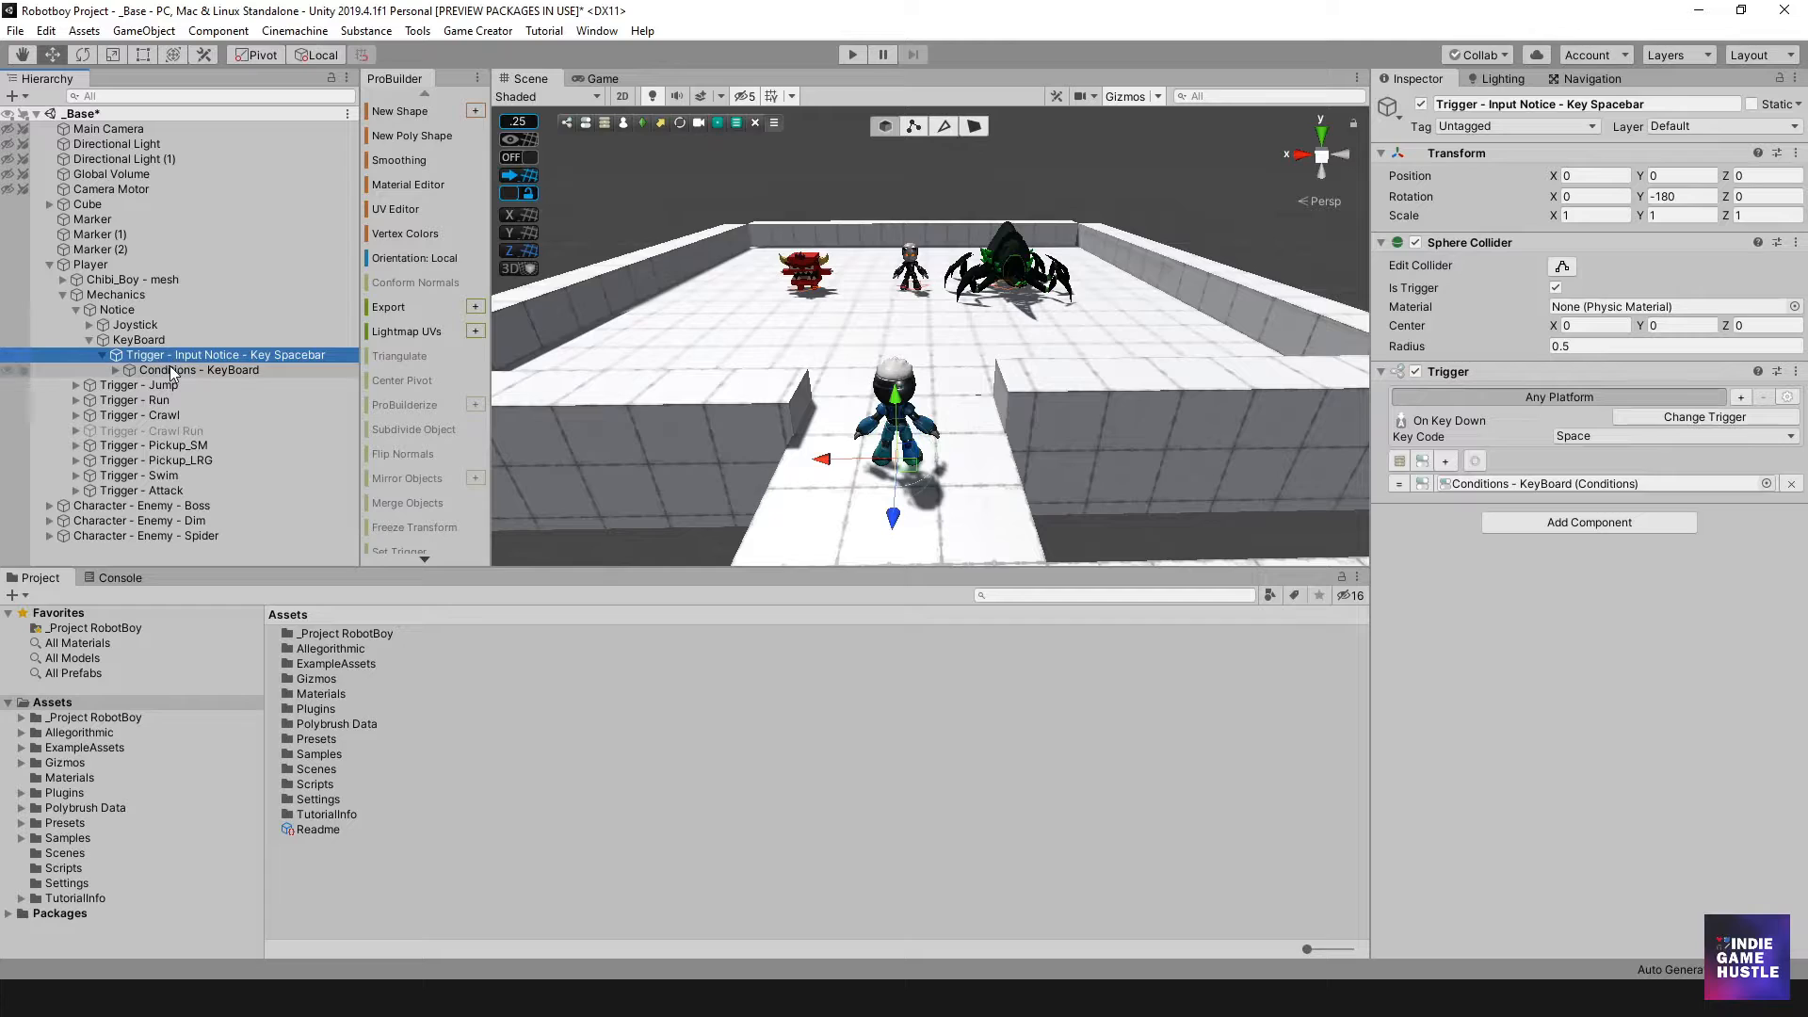
pyautogui.click(168, 369)
pyautogui.click(154, 356)
pyautogui.click(114, 370)
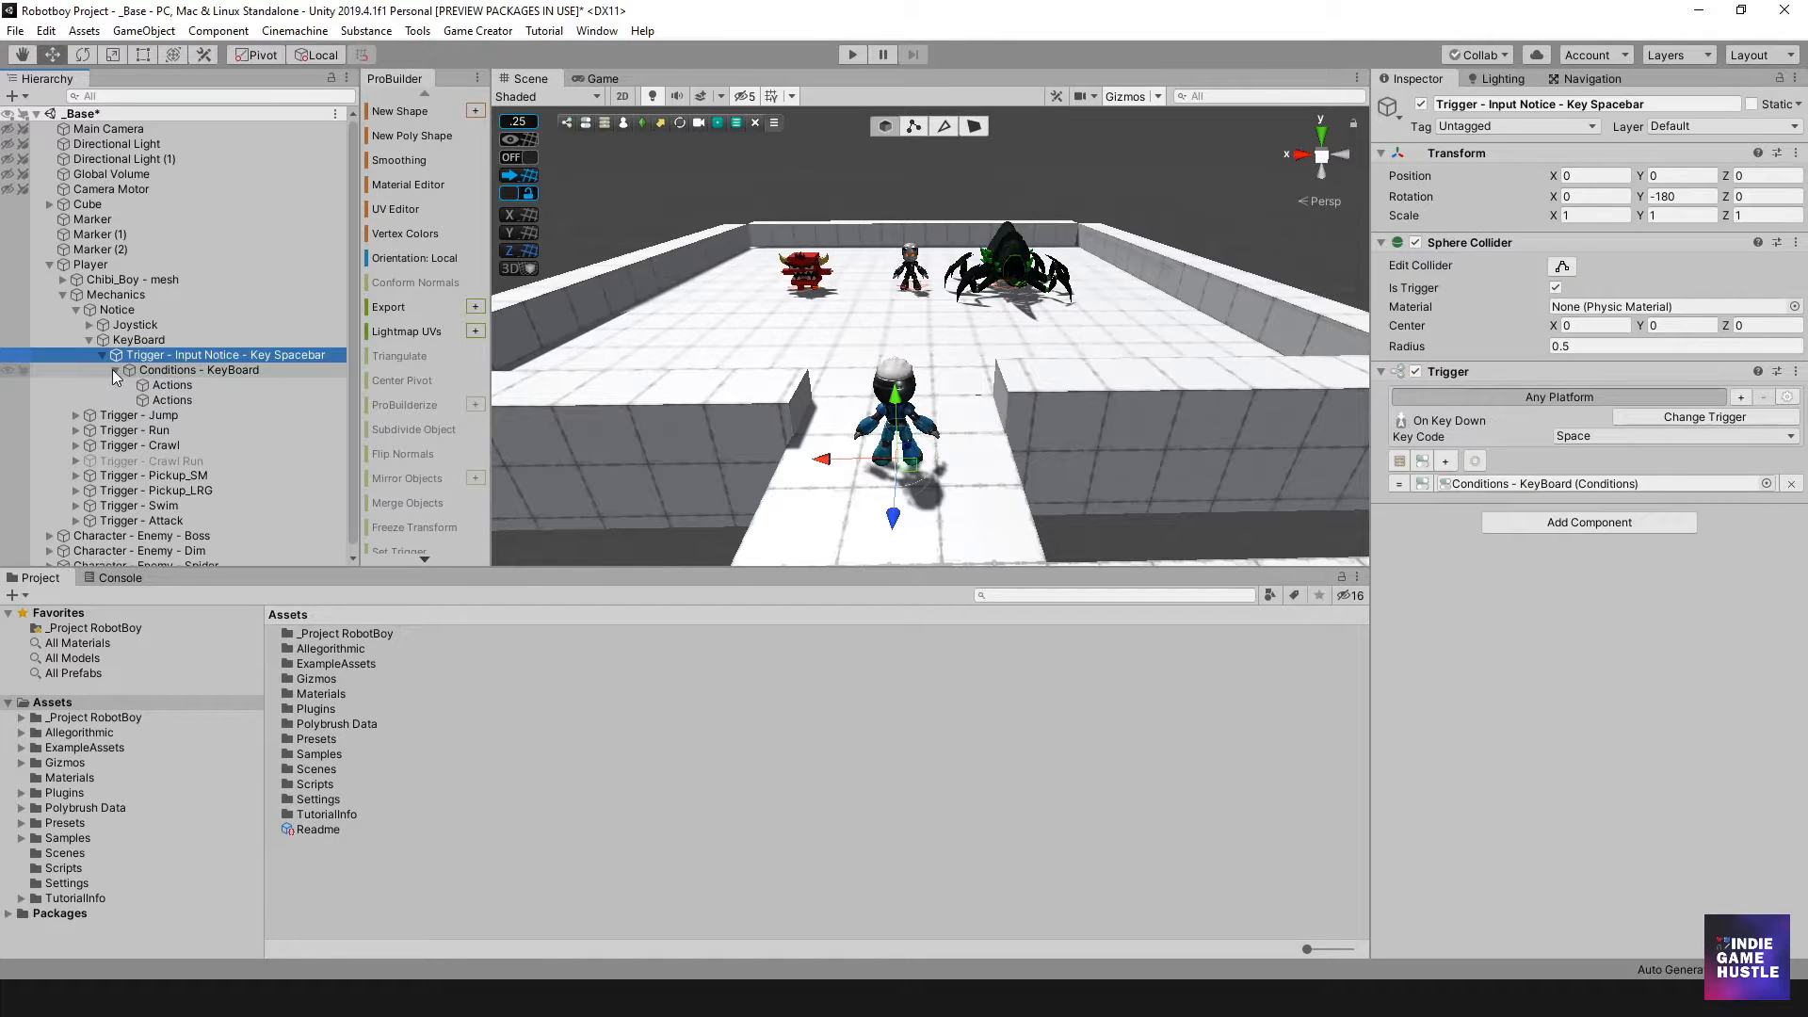
pyautogui.click(116, 370)
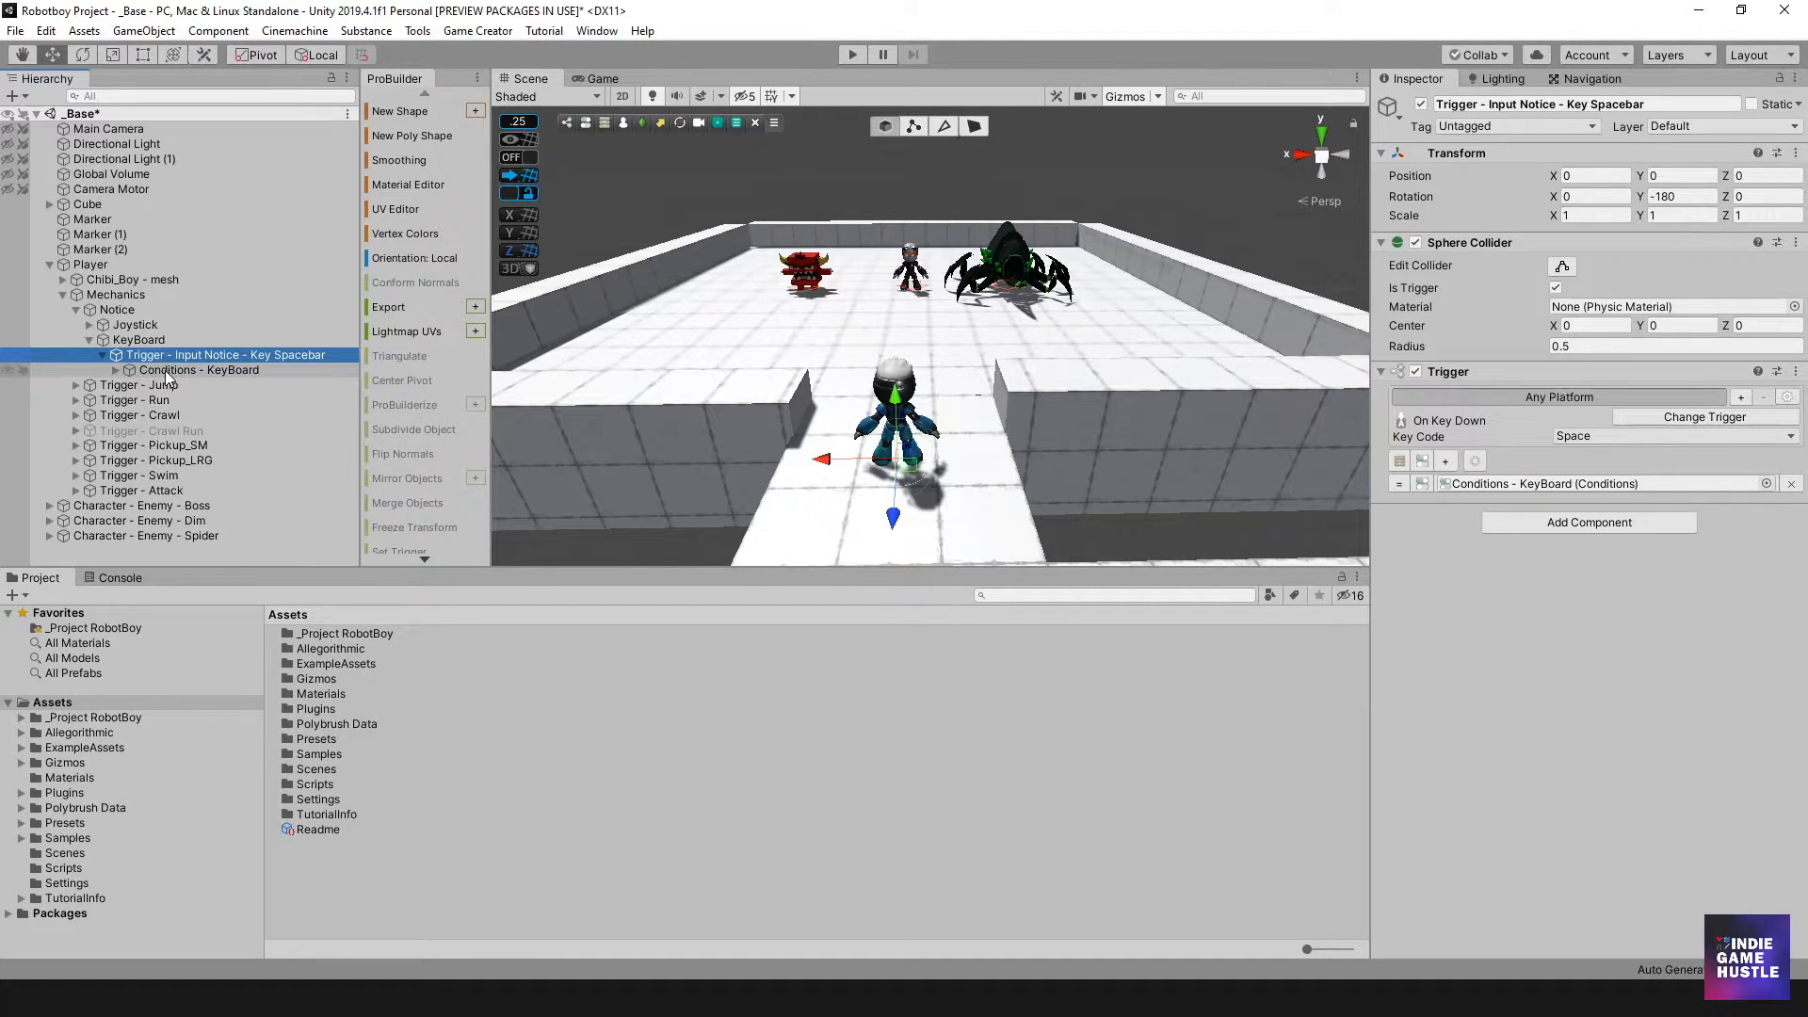
# Duplicate Trigger - Input Notice - Key Spacebar in the KeyBoard group and rename the copy Trigger - Input Notice - LeftShift.
pyautogui.click(102, 358)
pyautogui.click(166, 369)
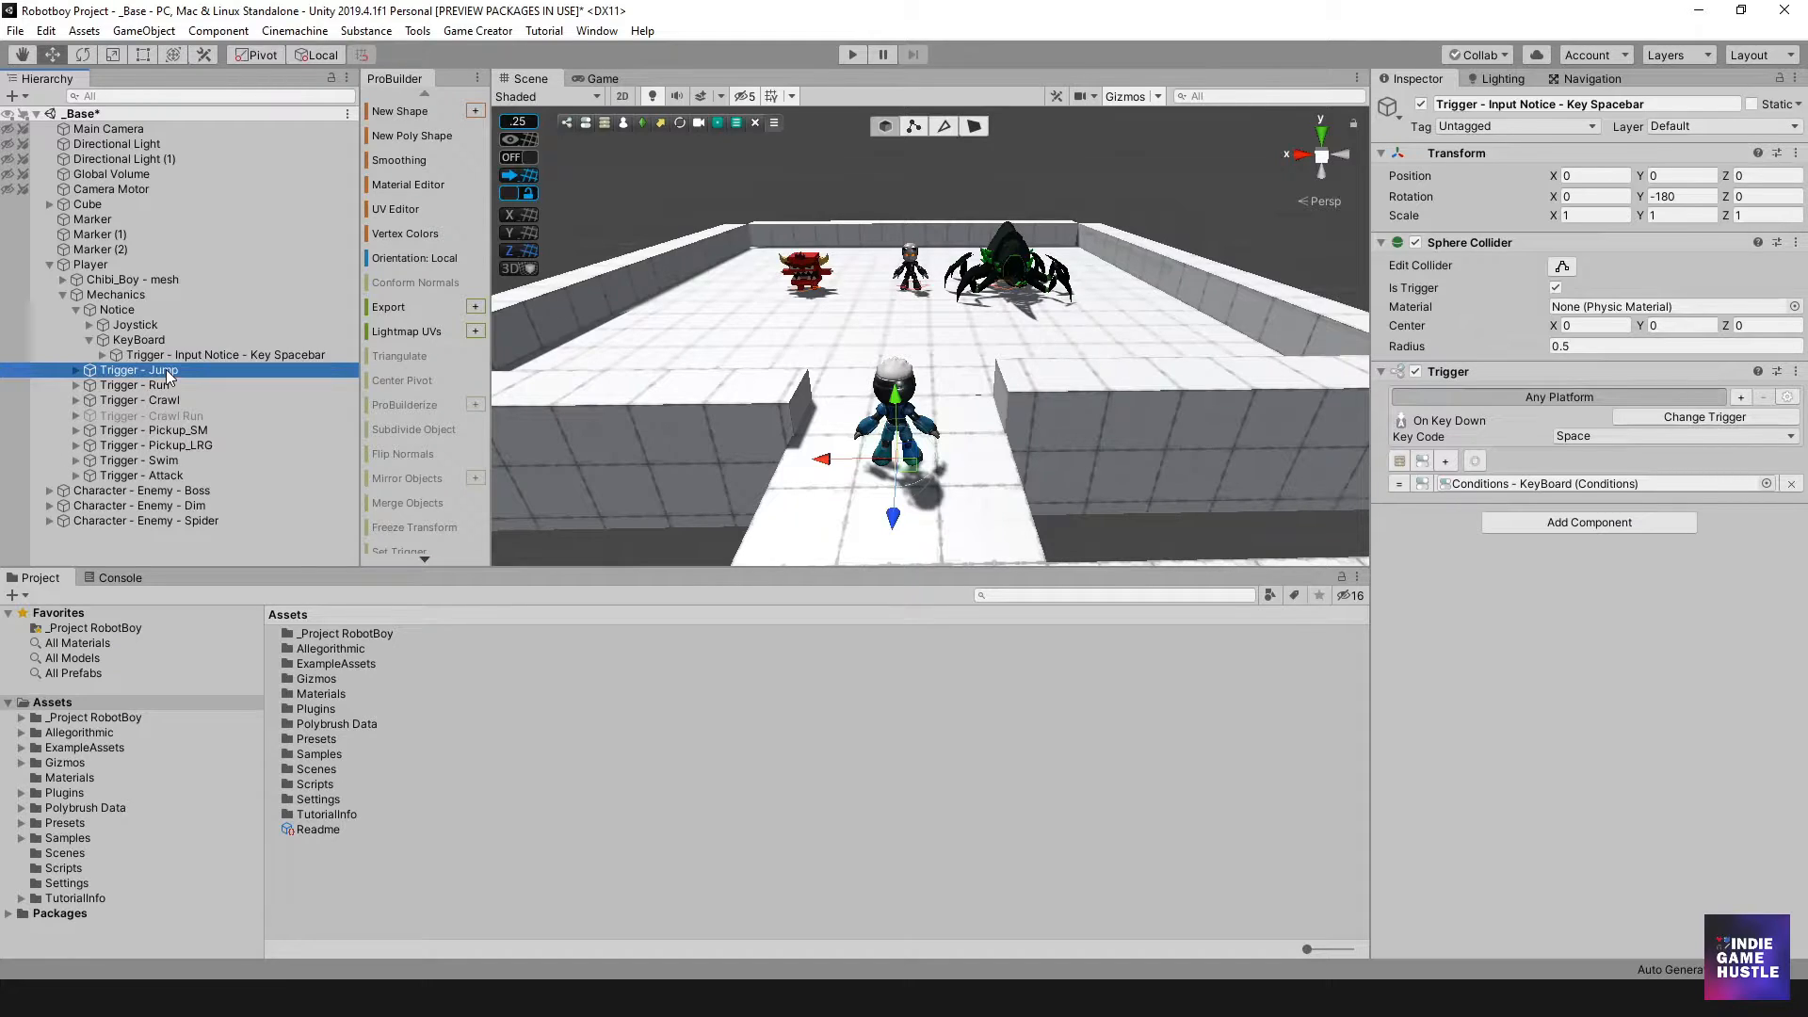
pyautogui.click(172, 356)
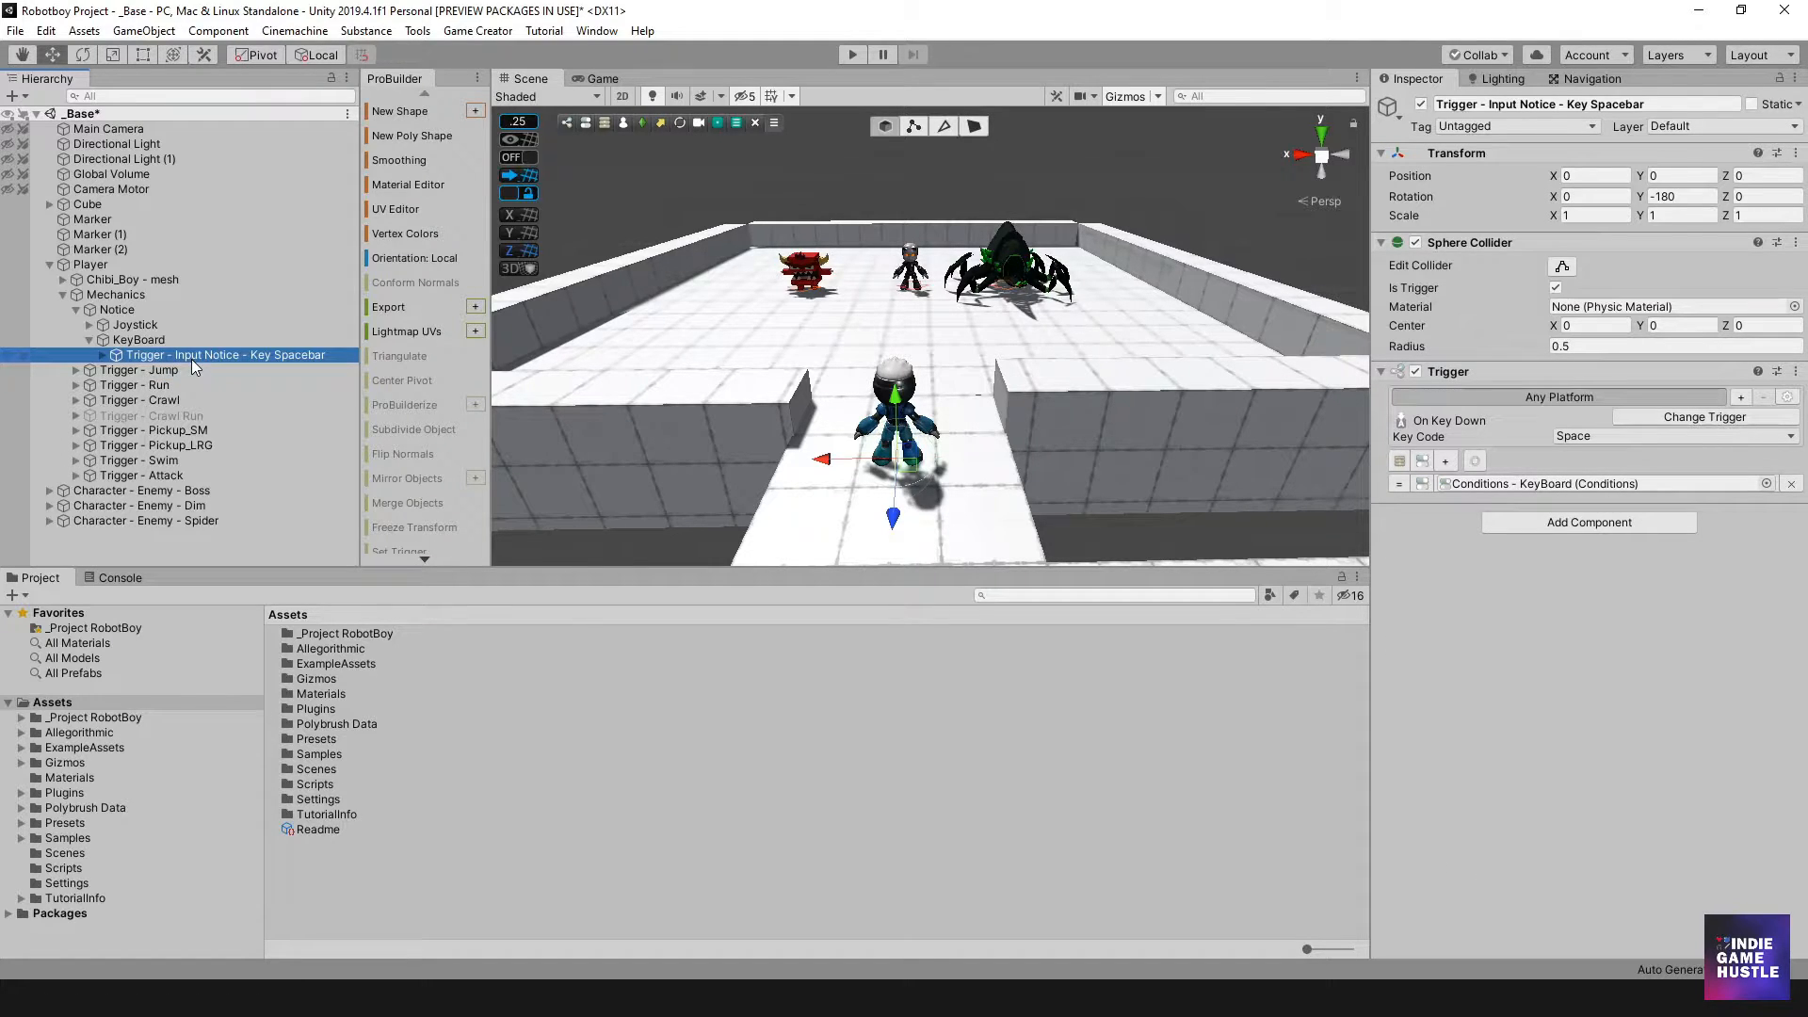
pyautogui.hotkey('ctrl', 'd')
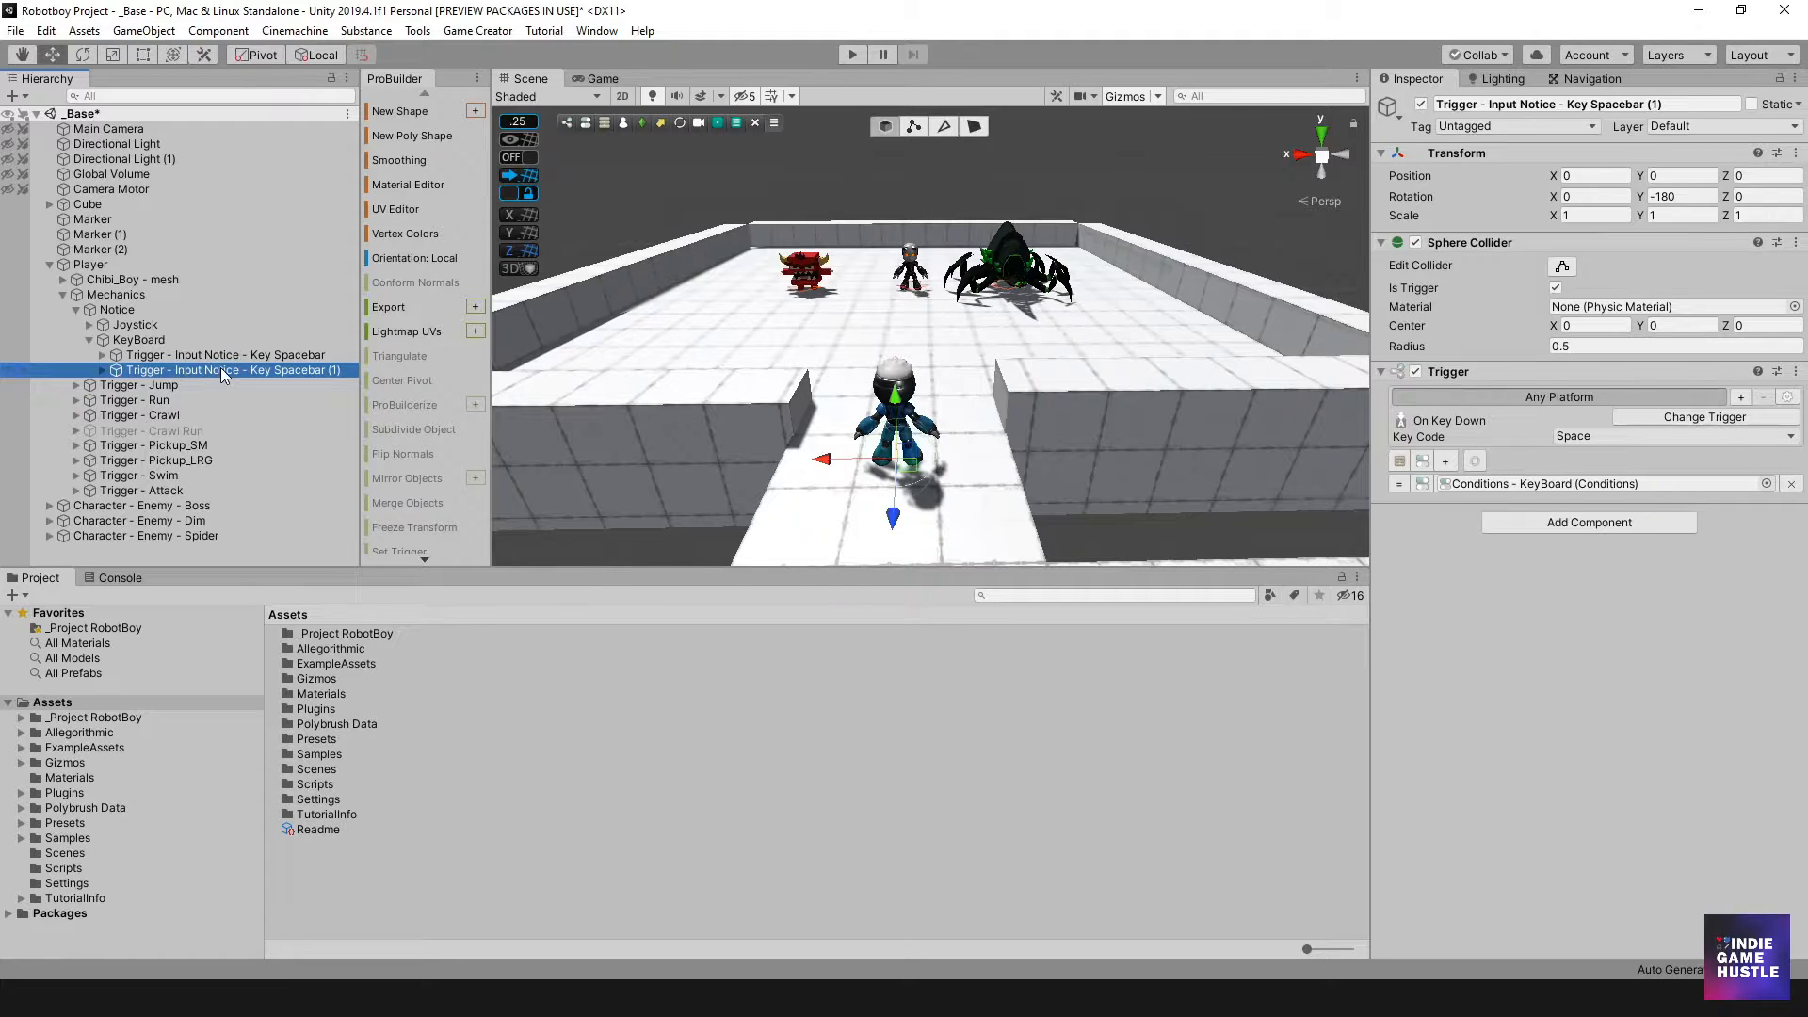
pyautogui.click(220, 369)
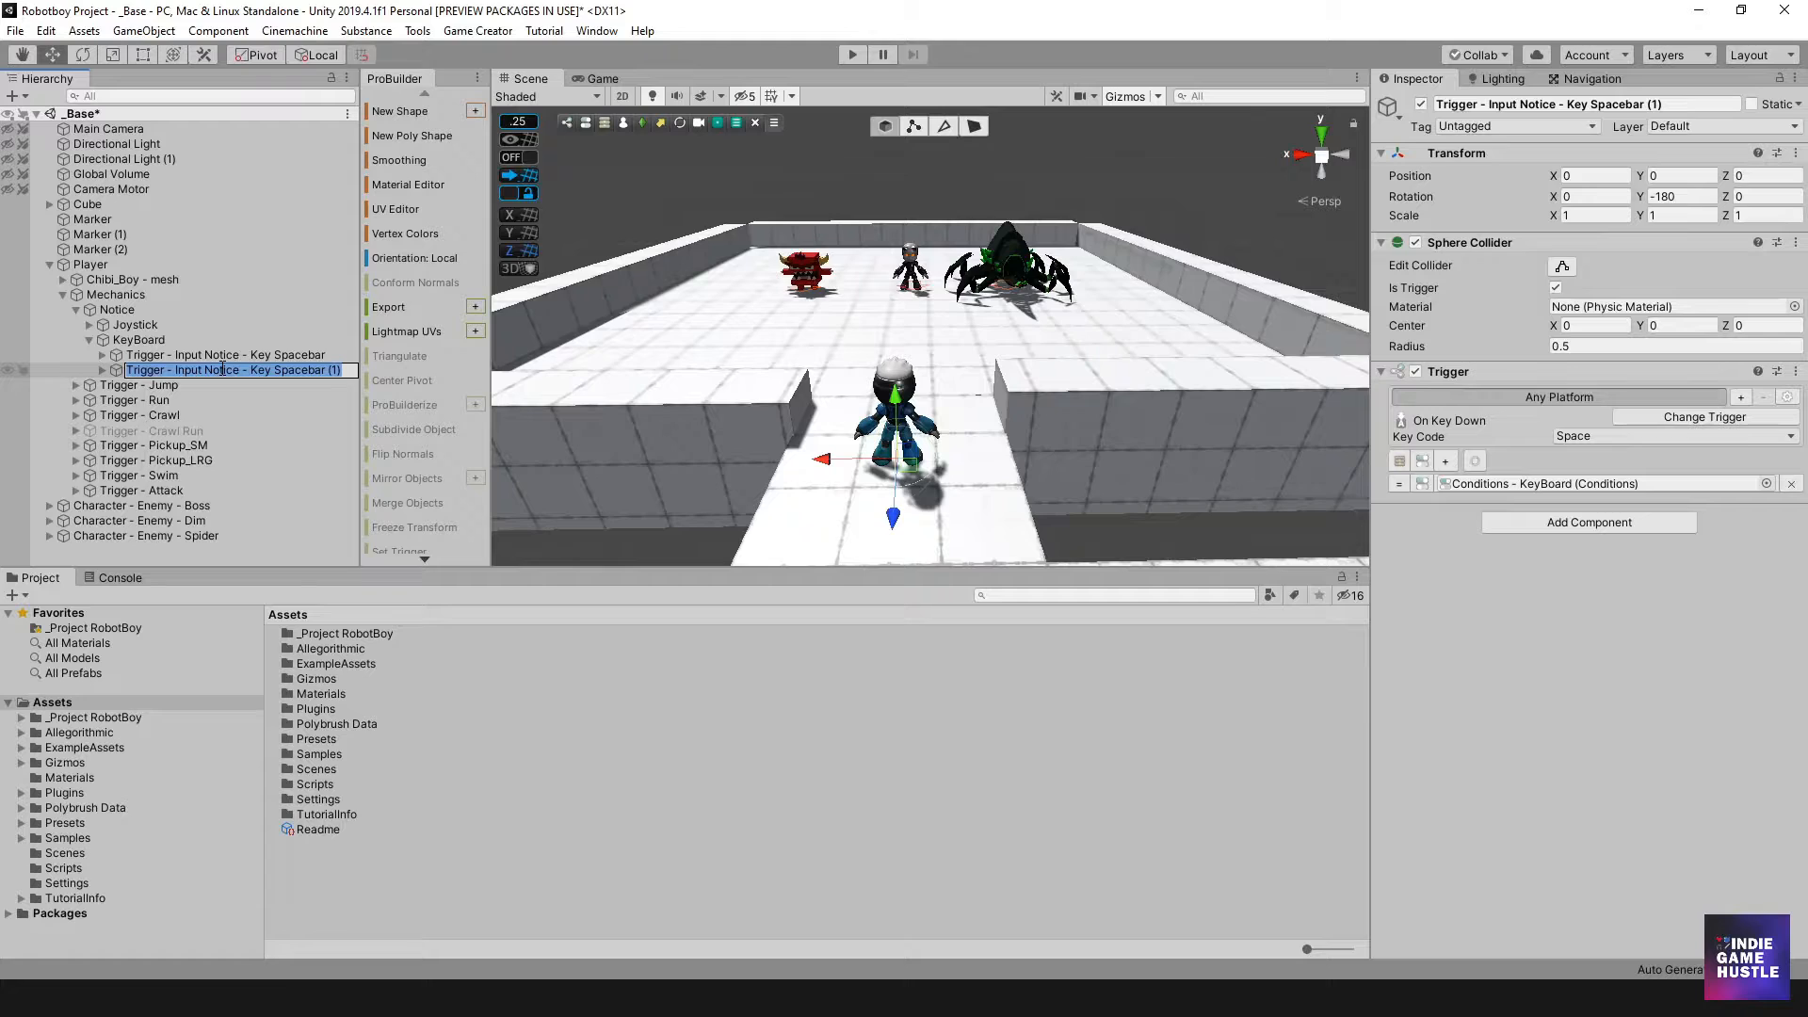
pyautogui.moveTo(350, 370); pyautogui.dragTo(248, 370)
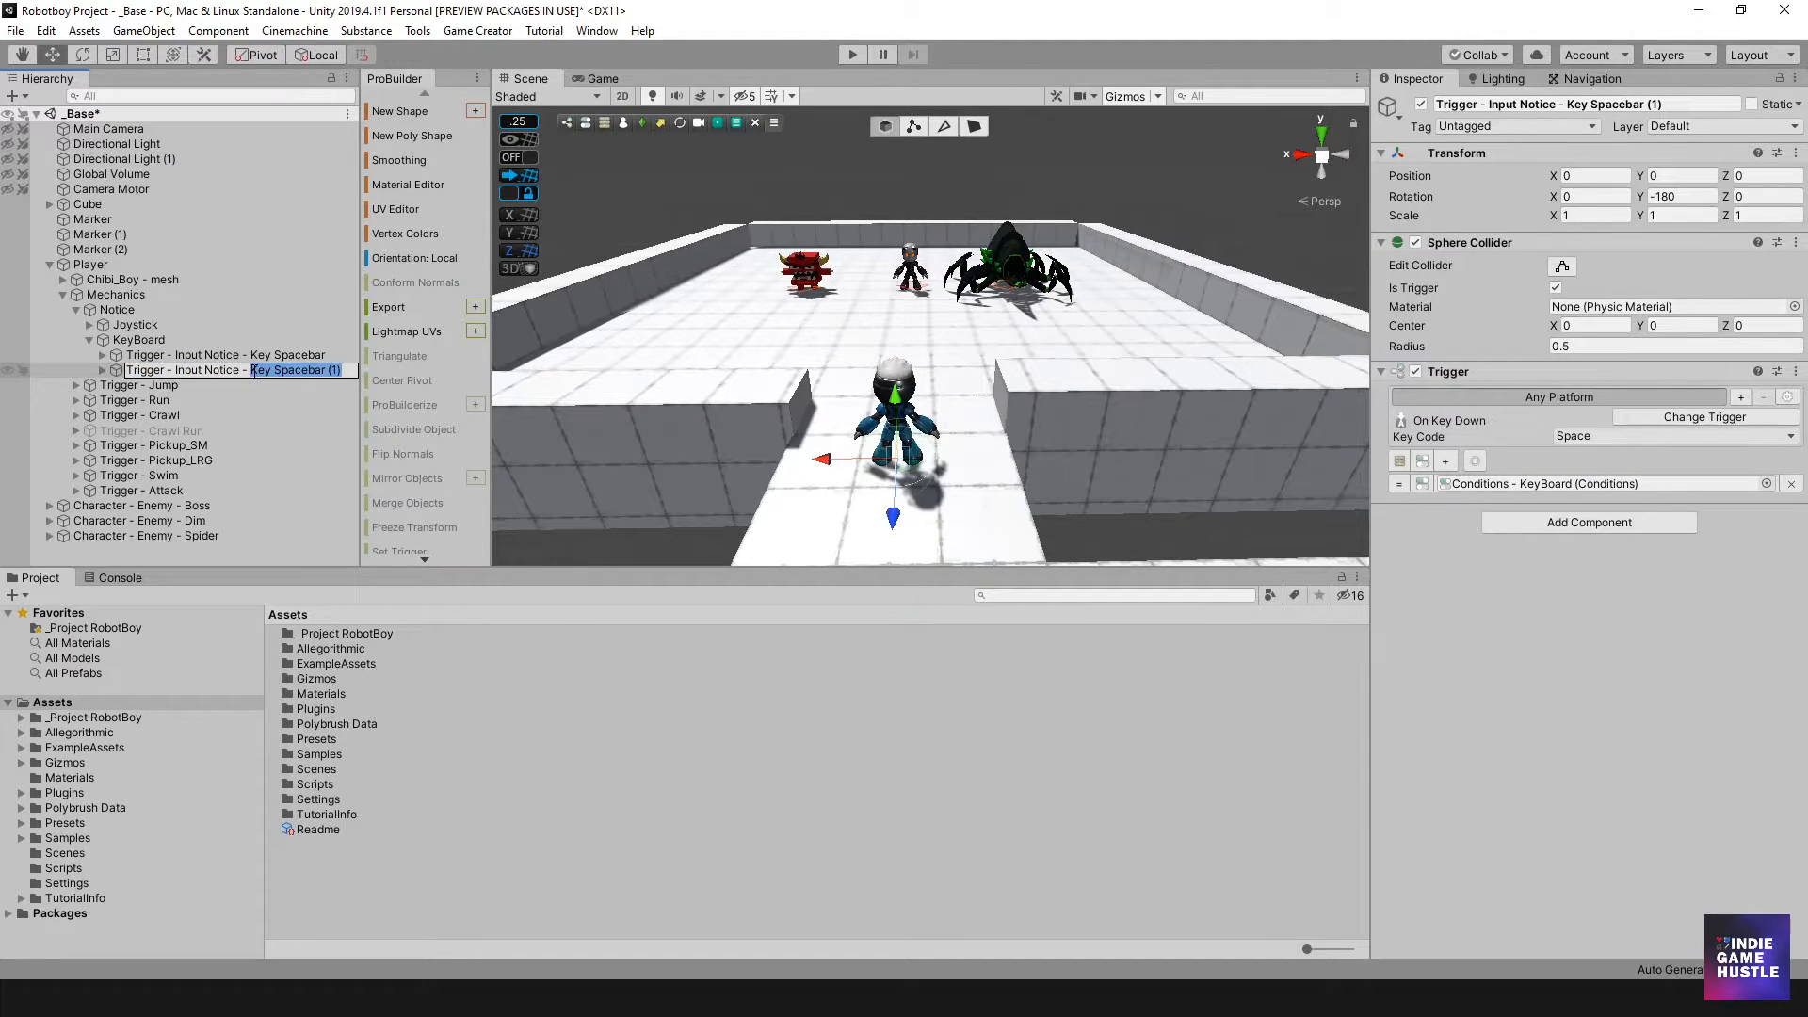
pyautogui.write('LeftShift')
pyautogui.press('Return')
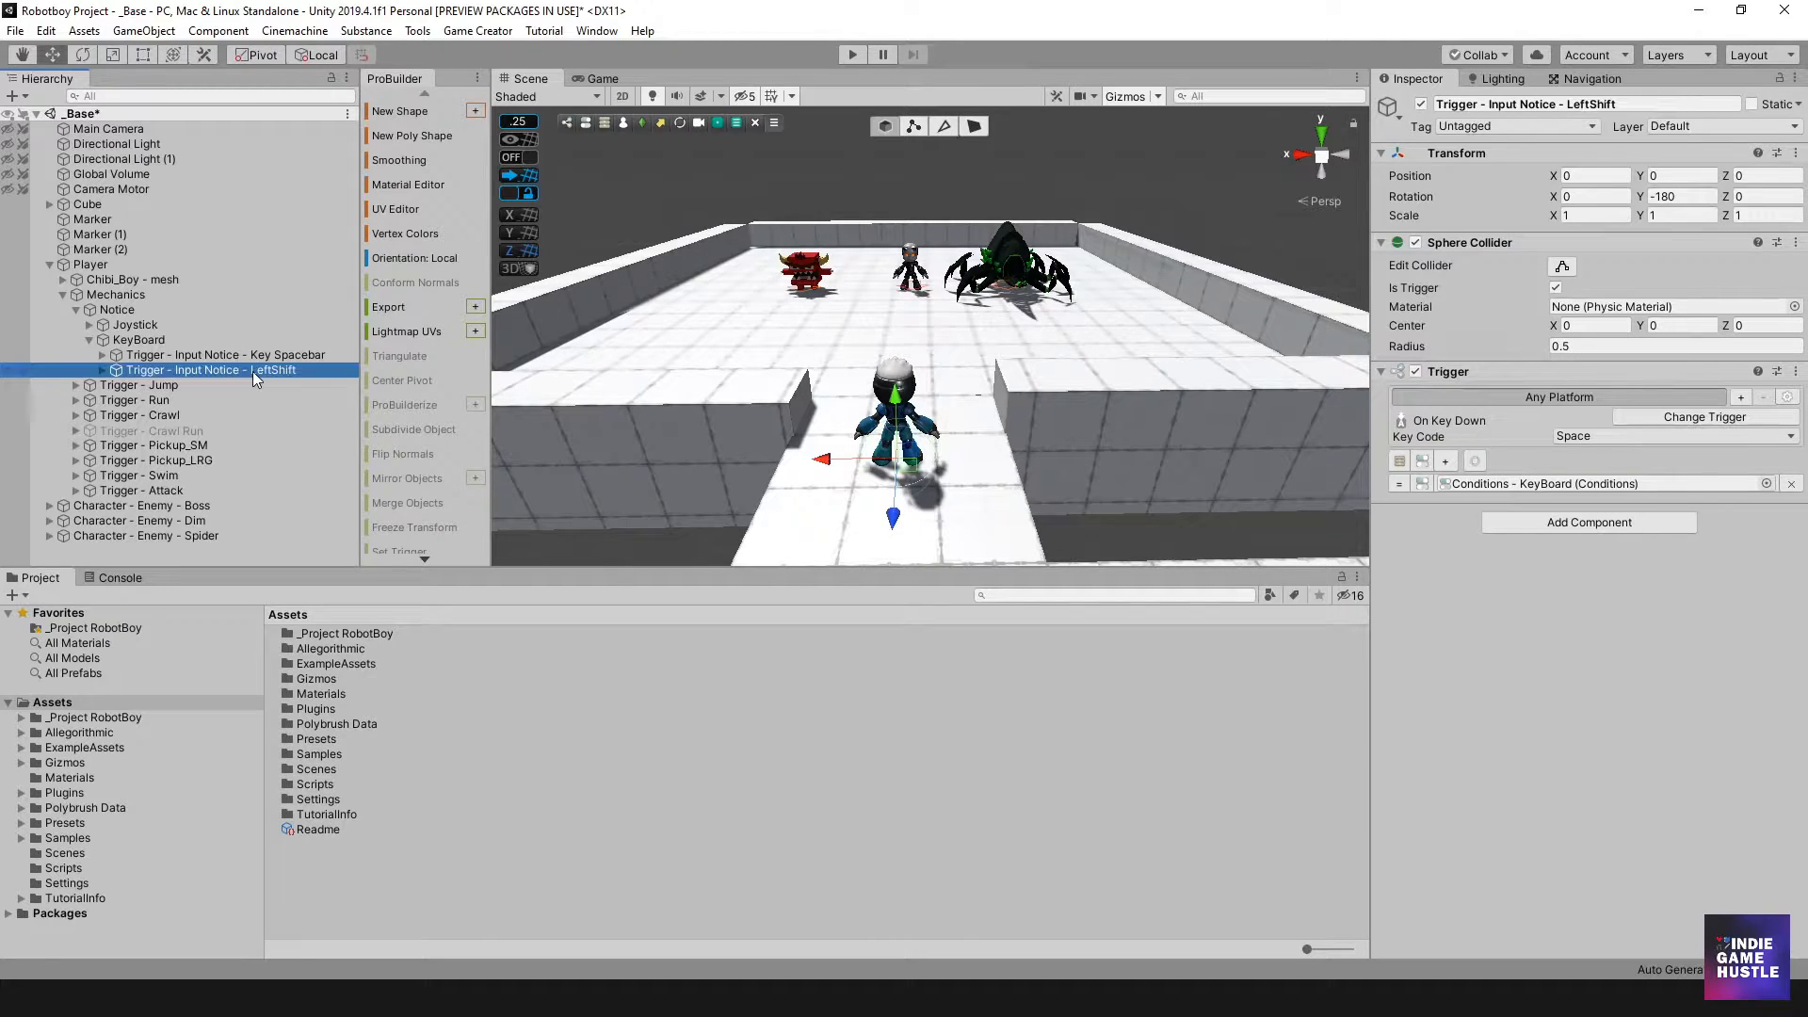
# Set the On Key Down key code of the LeftShift notice trigger to Left Shift.
pyautogui.click(1582, 437)
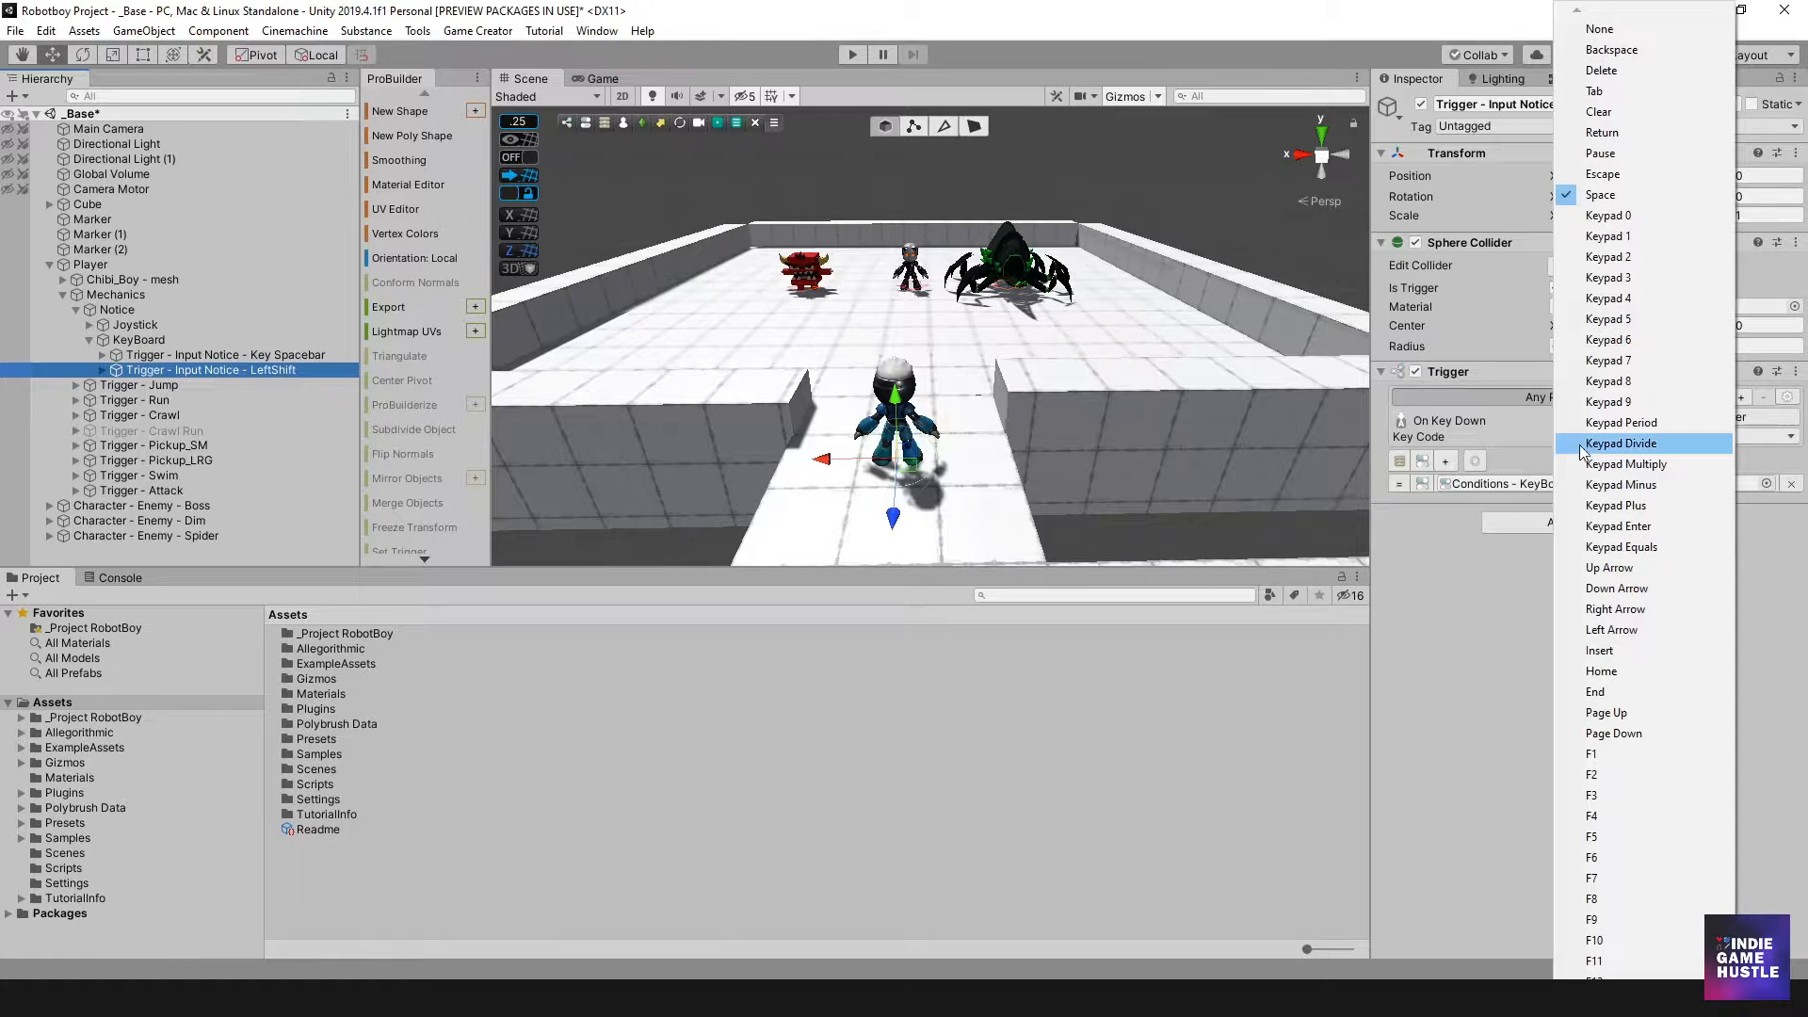
pyautogui.press('l')
pyautogui.press('l')
pyautogui.press('l')
pyautogui.press('l')
pyautogui.press('l')
pyautogui.press('l')
pyautogui.press('l')
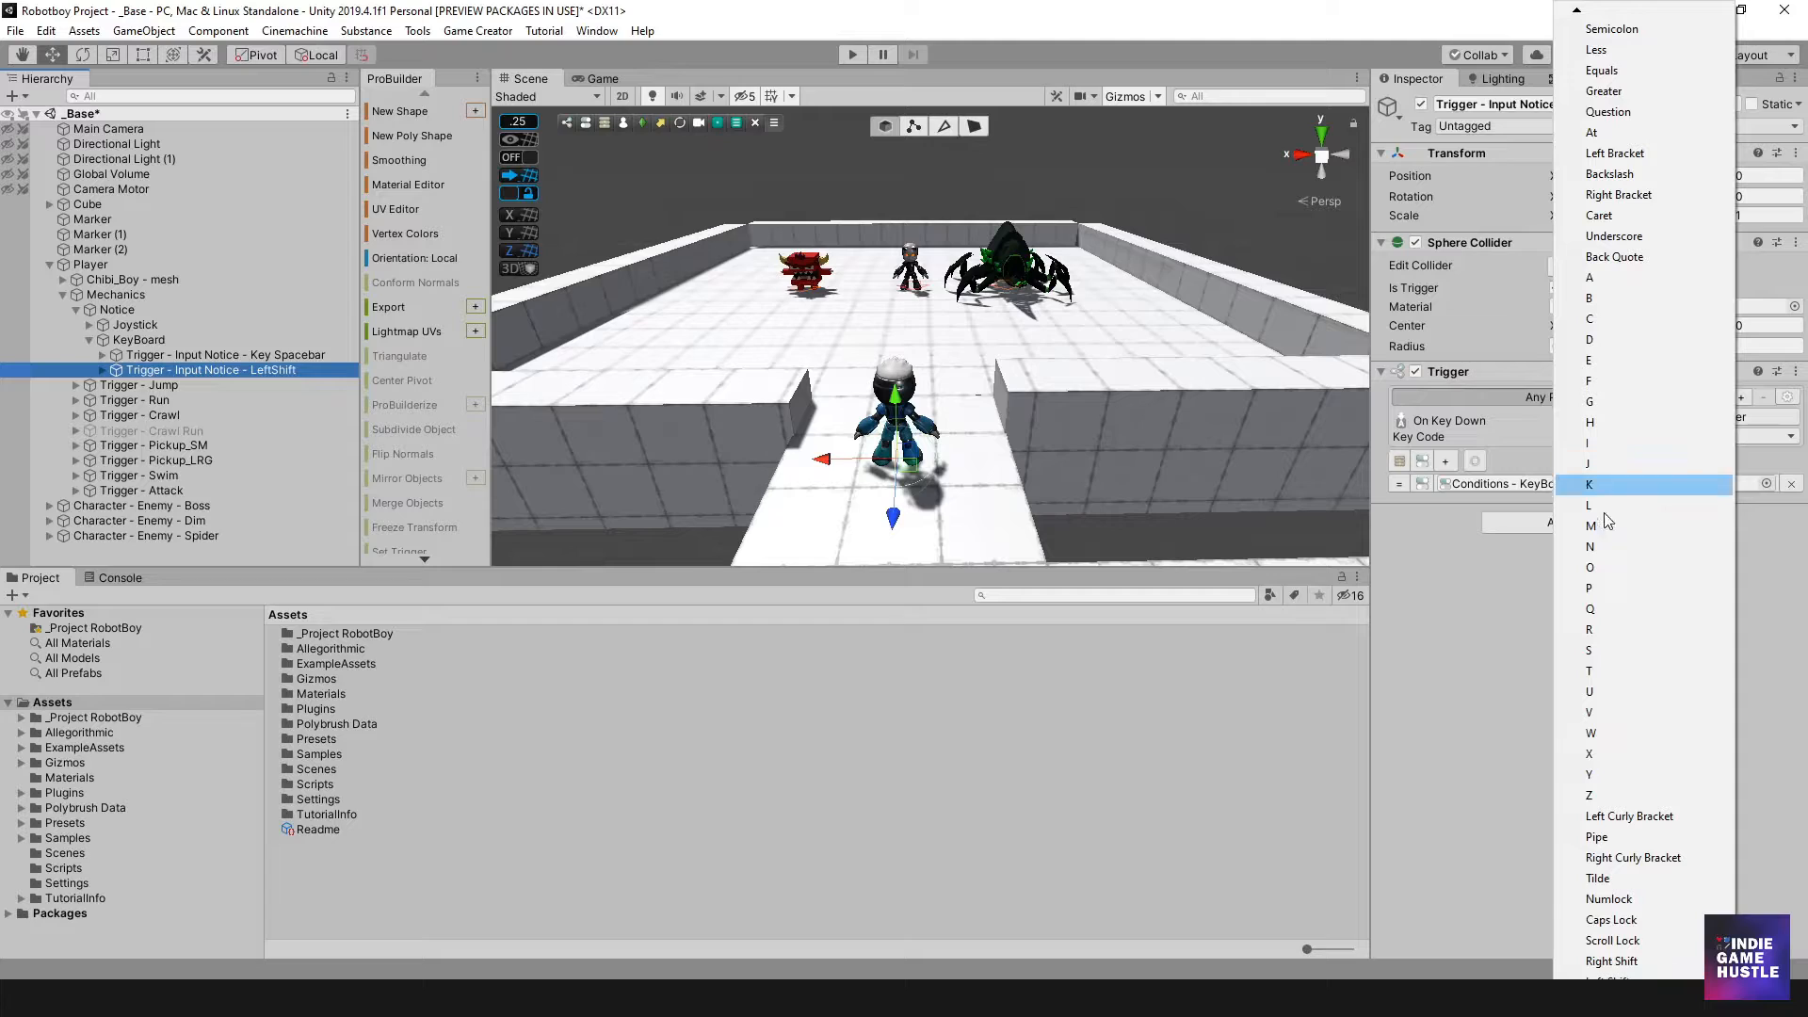
pyautogui.click(1617, 976)
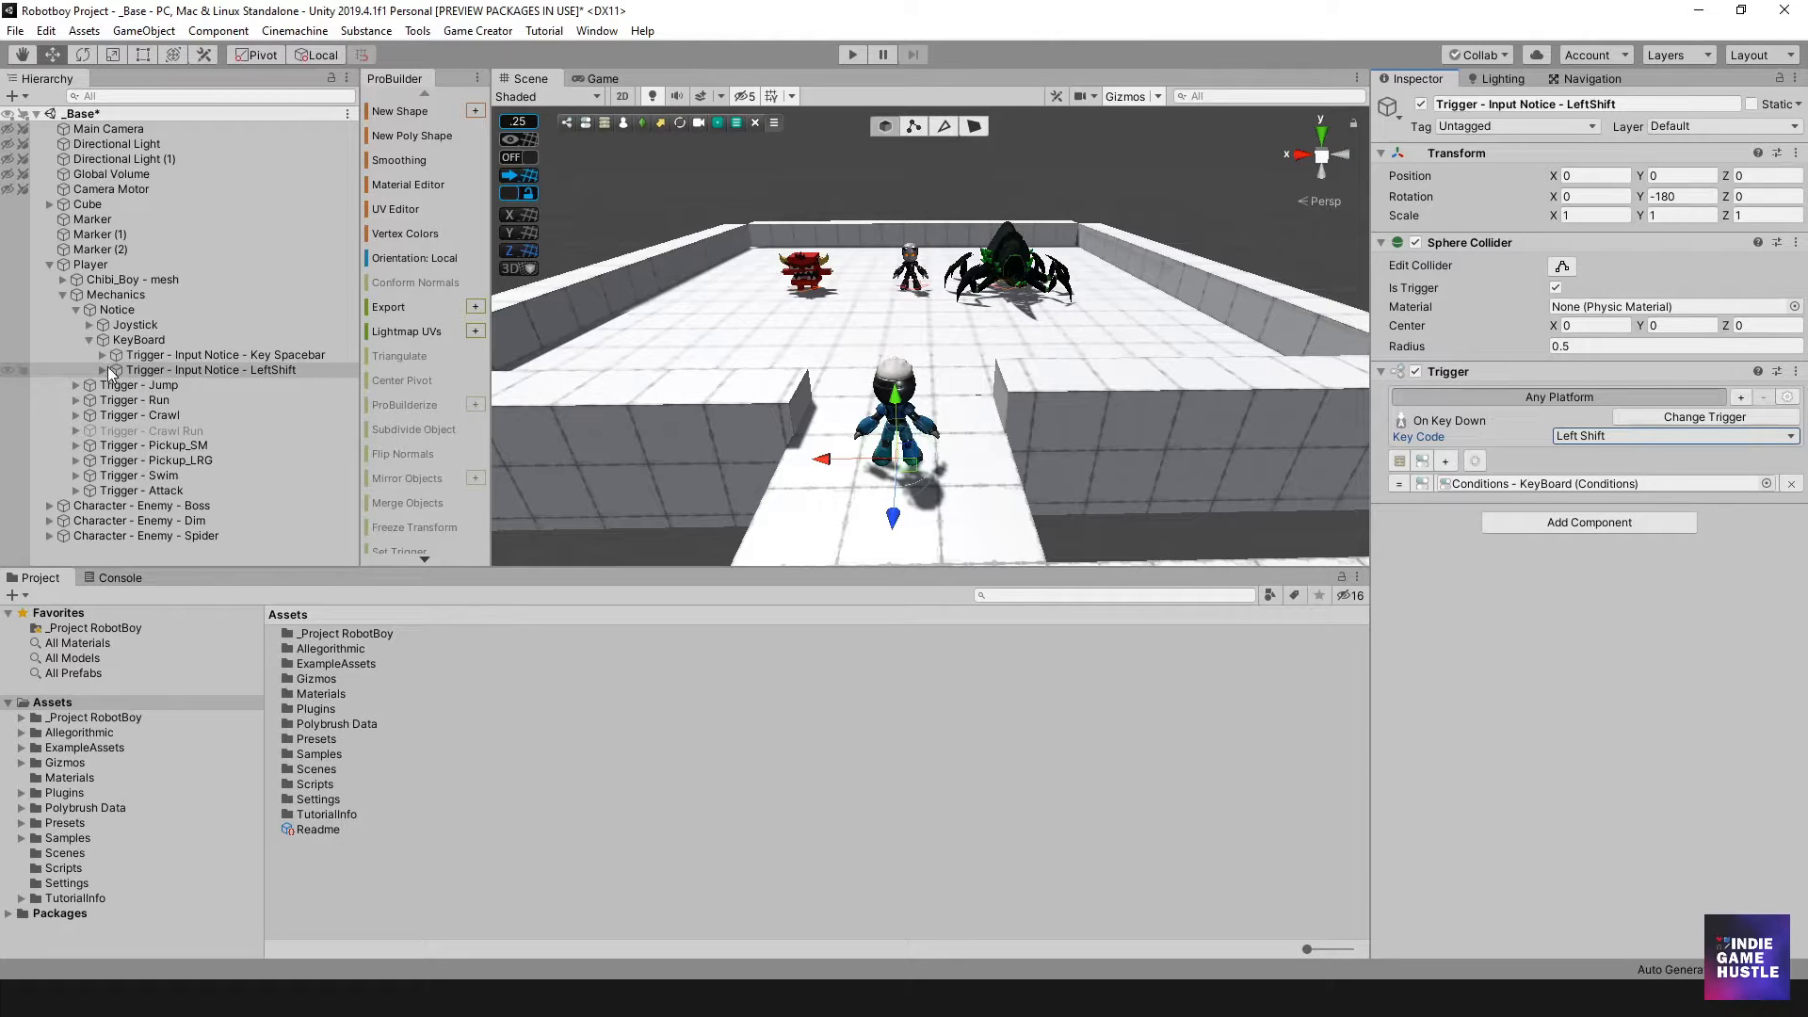
# Set the key in the first clause of the LeftShift trigger's Conditions - KeyBoard to Left Shift and collapse the trigger.
pyautogui.click(103, 369)
pyautogui.click(150, 386)
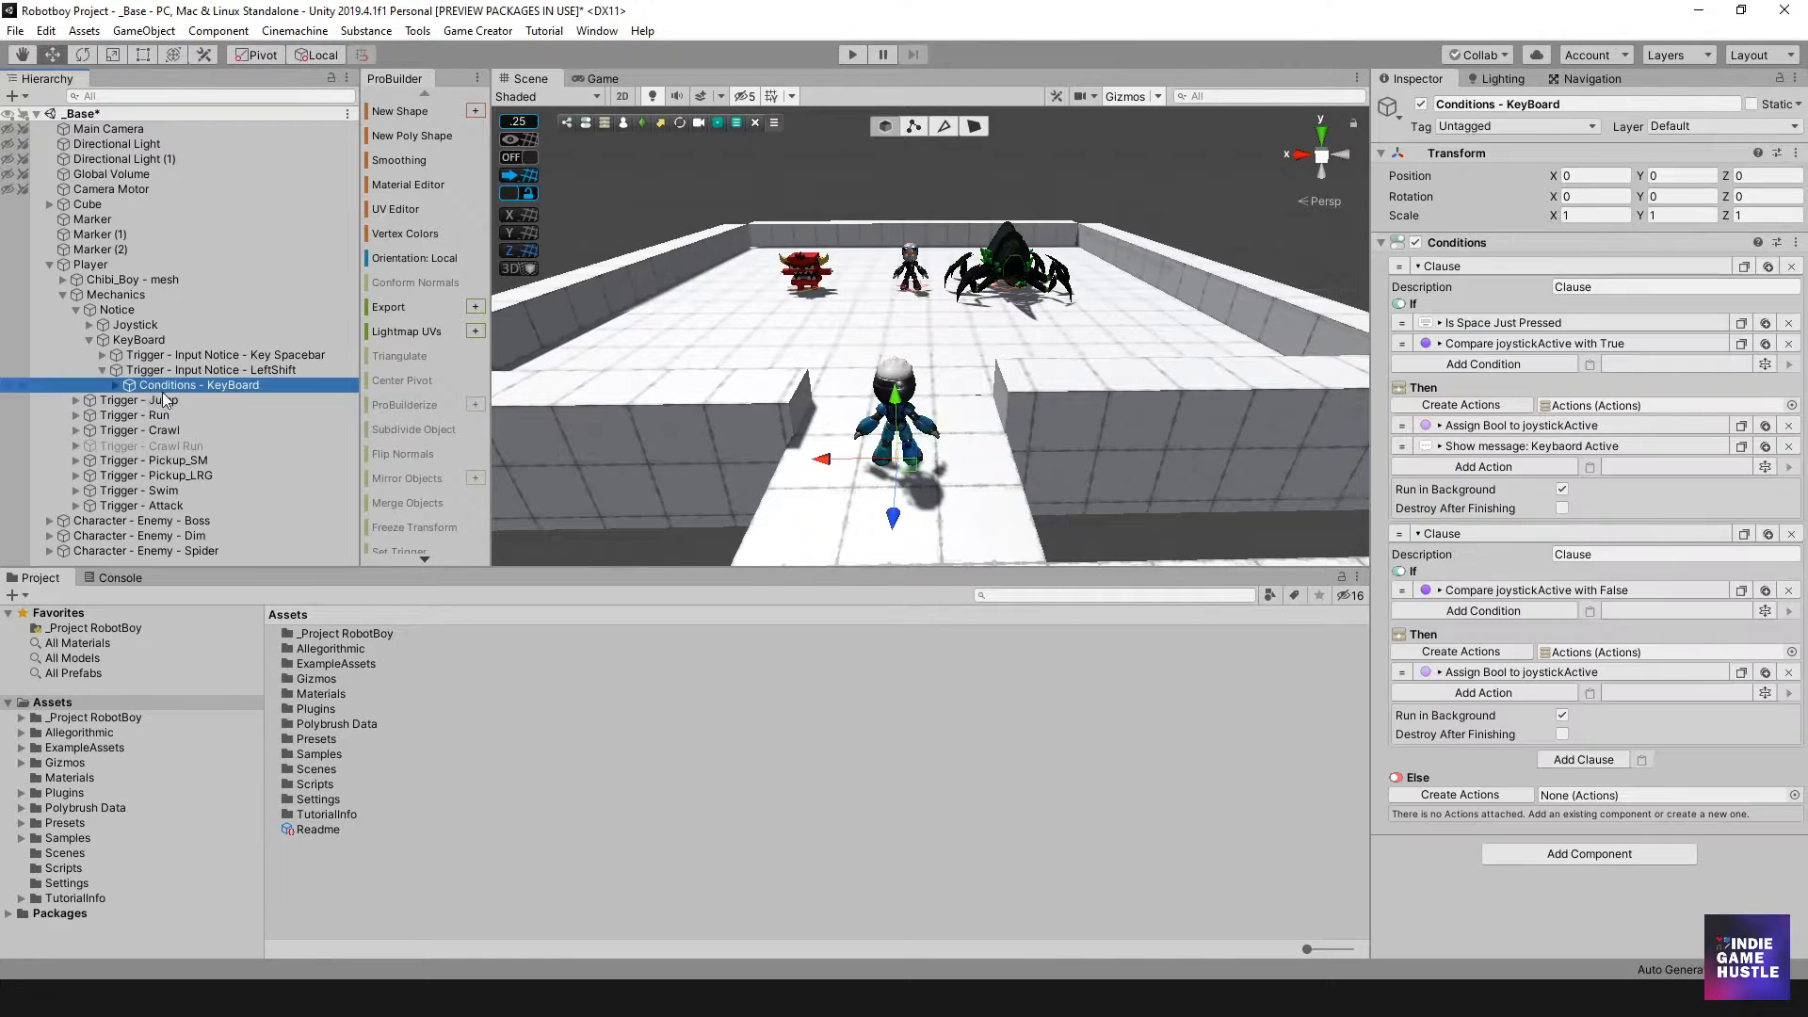
pyautogui.click(1480, 341)
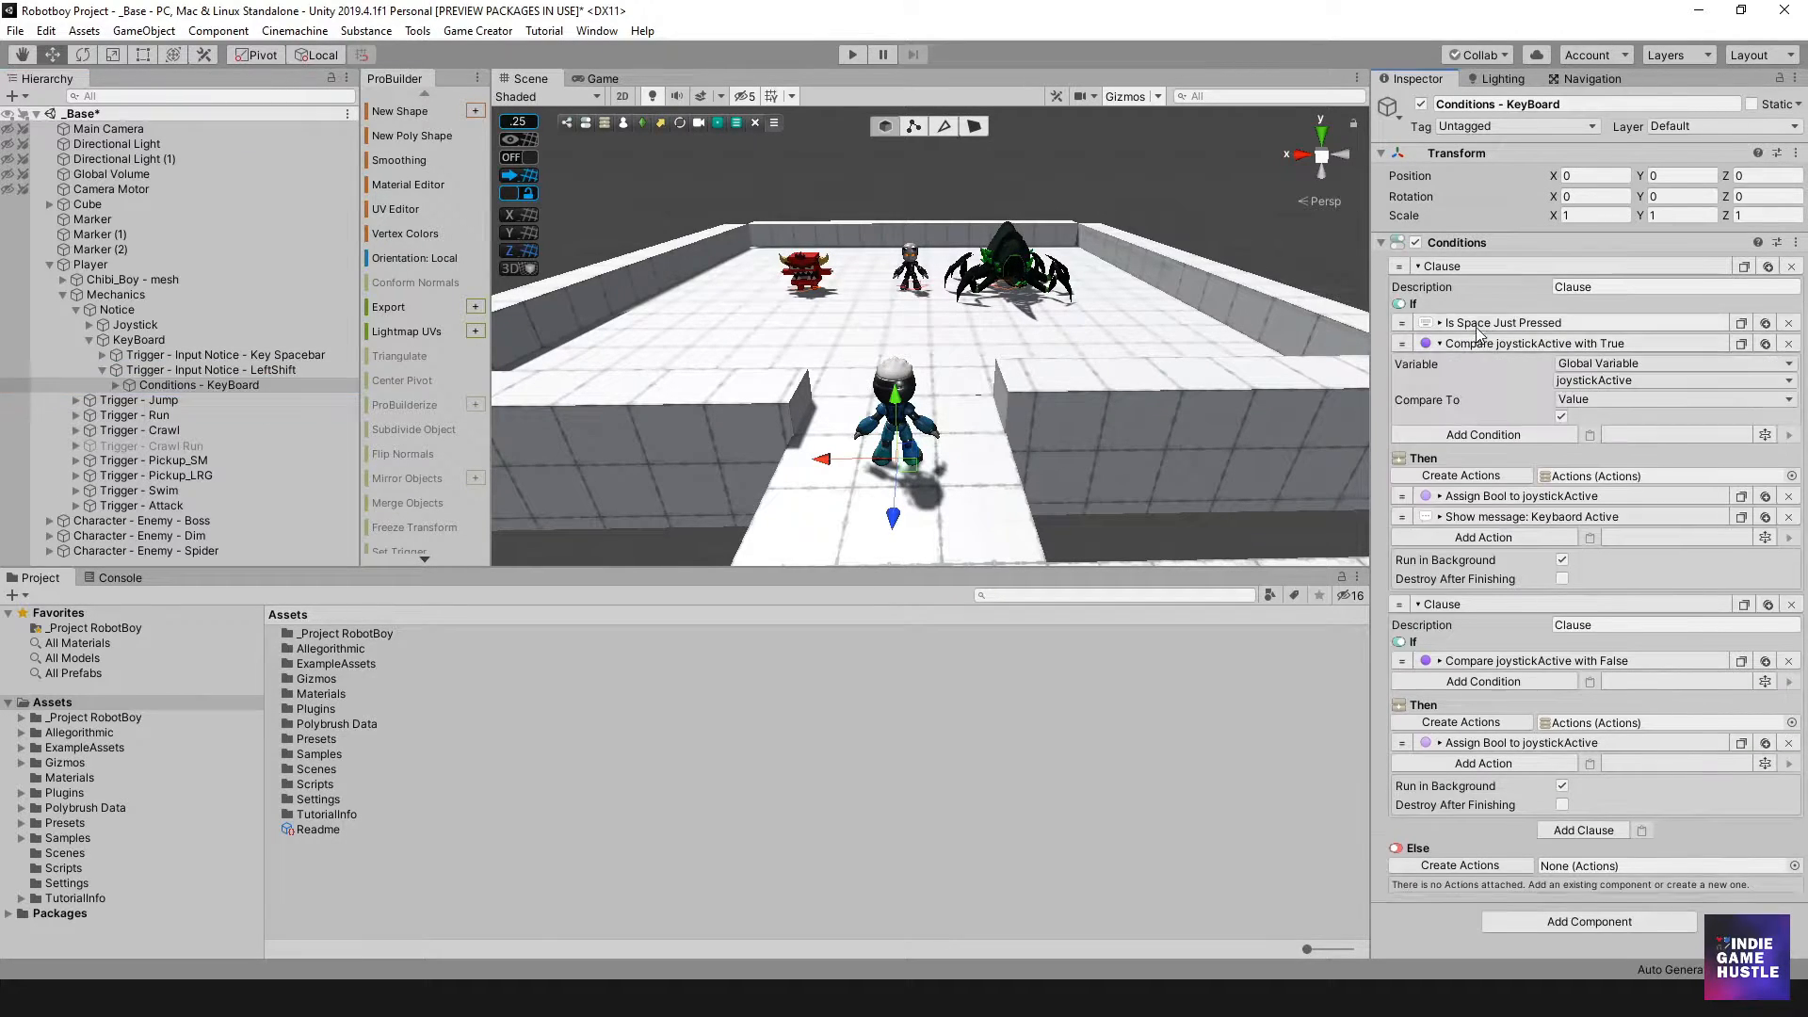
pyautogui.click(1476, 325)
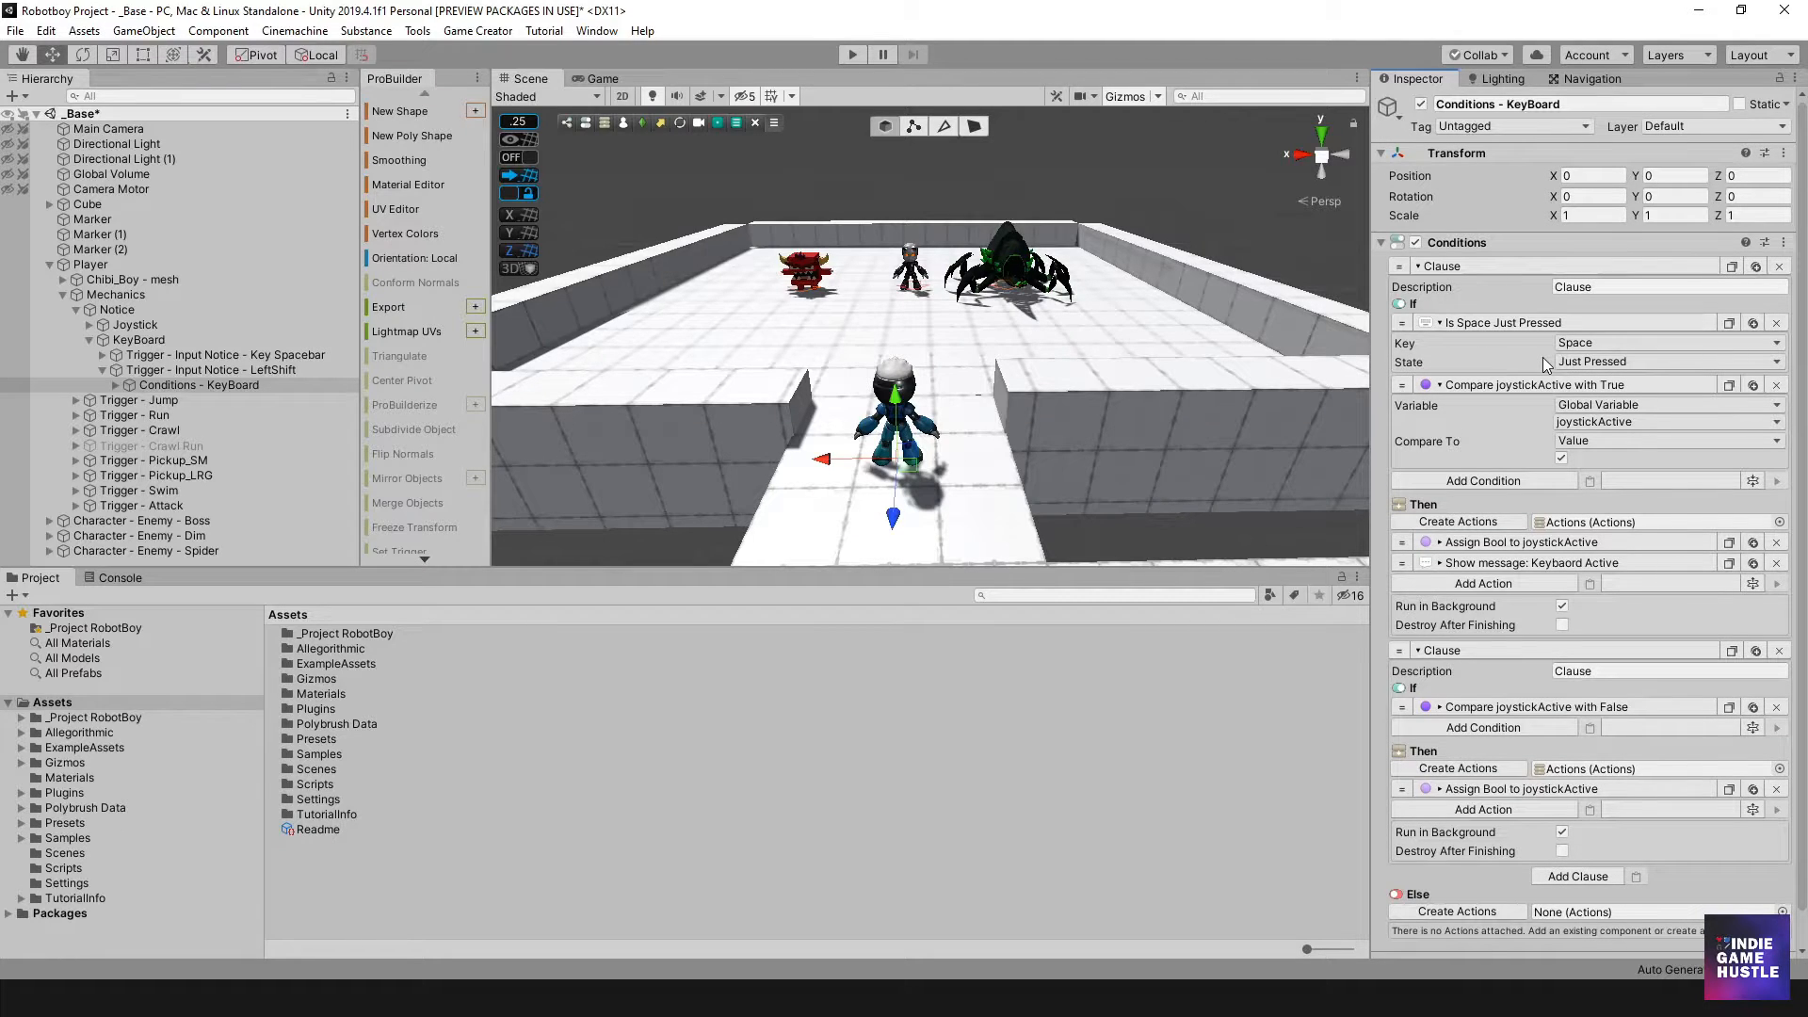
pyautogui.click(1603, 345)
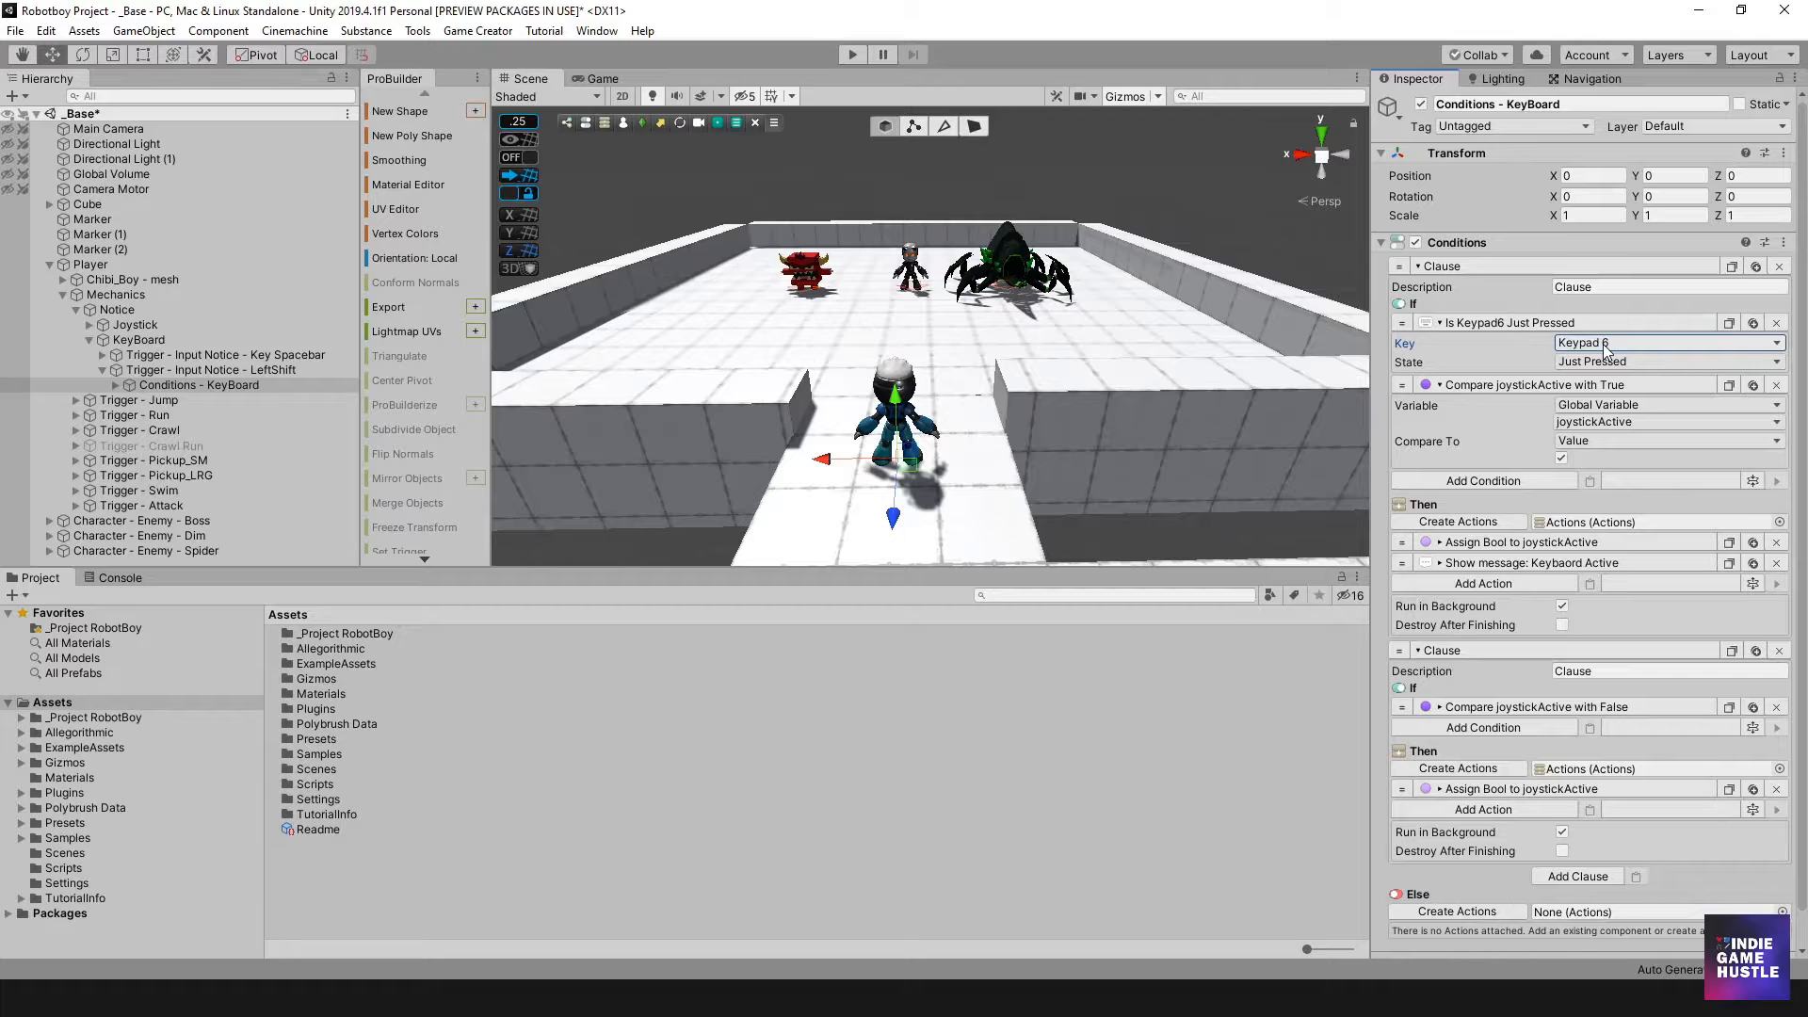
pyautogui.click(1606, 345)
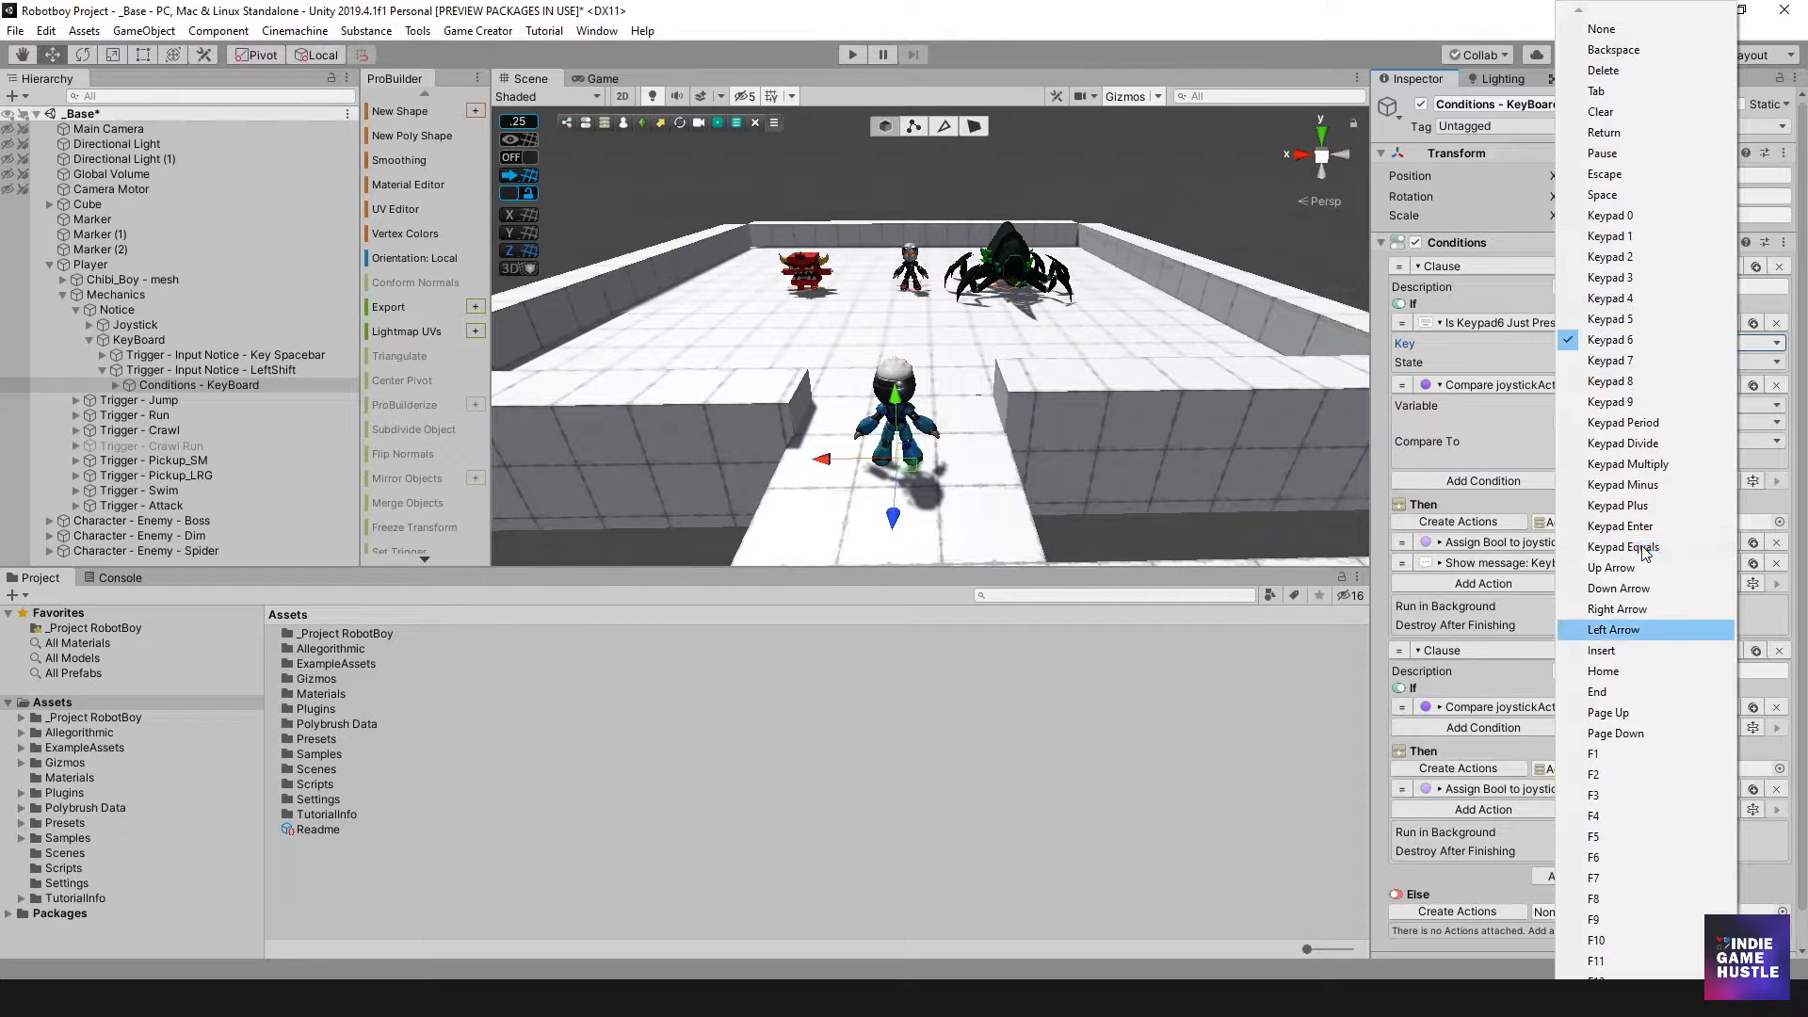
pyautogui.scroll(-10, 1646, 554)
pyautogui.scroll(-12, 1643, 551)
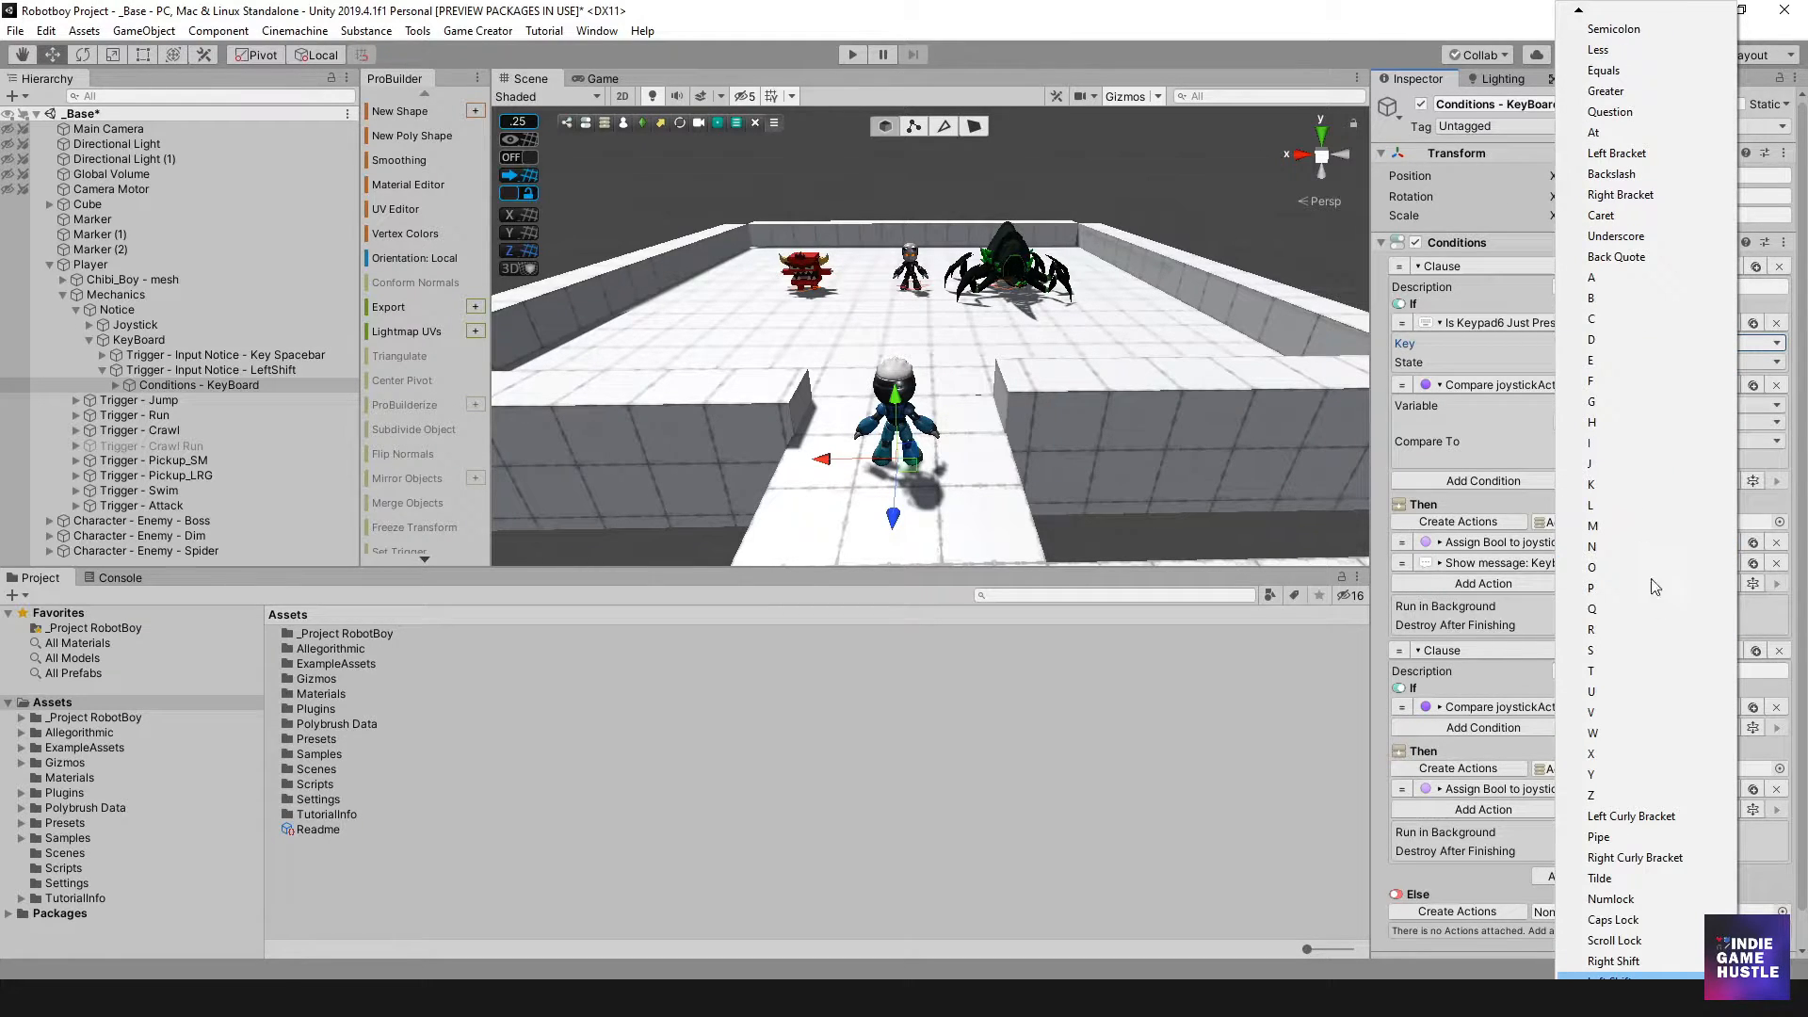
pyautogui.click(1612, 980)
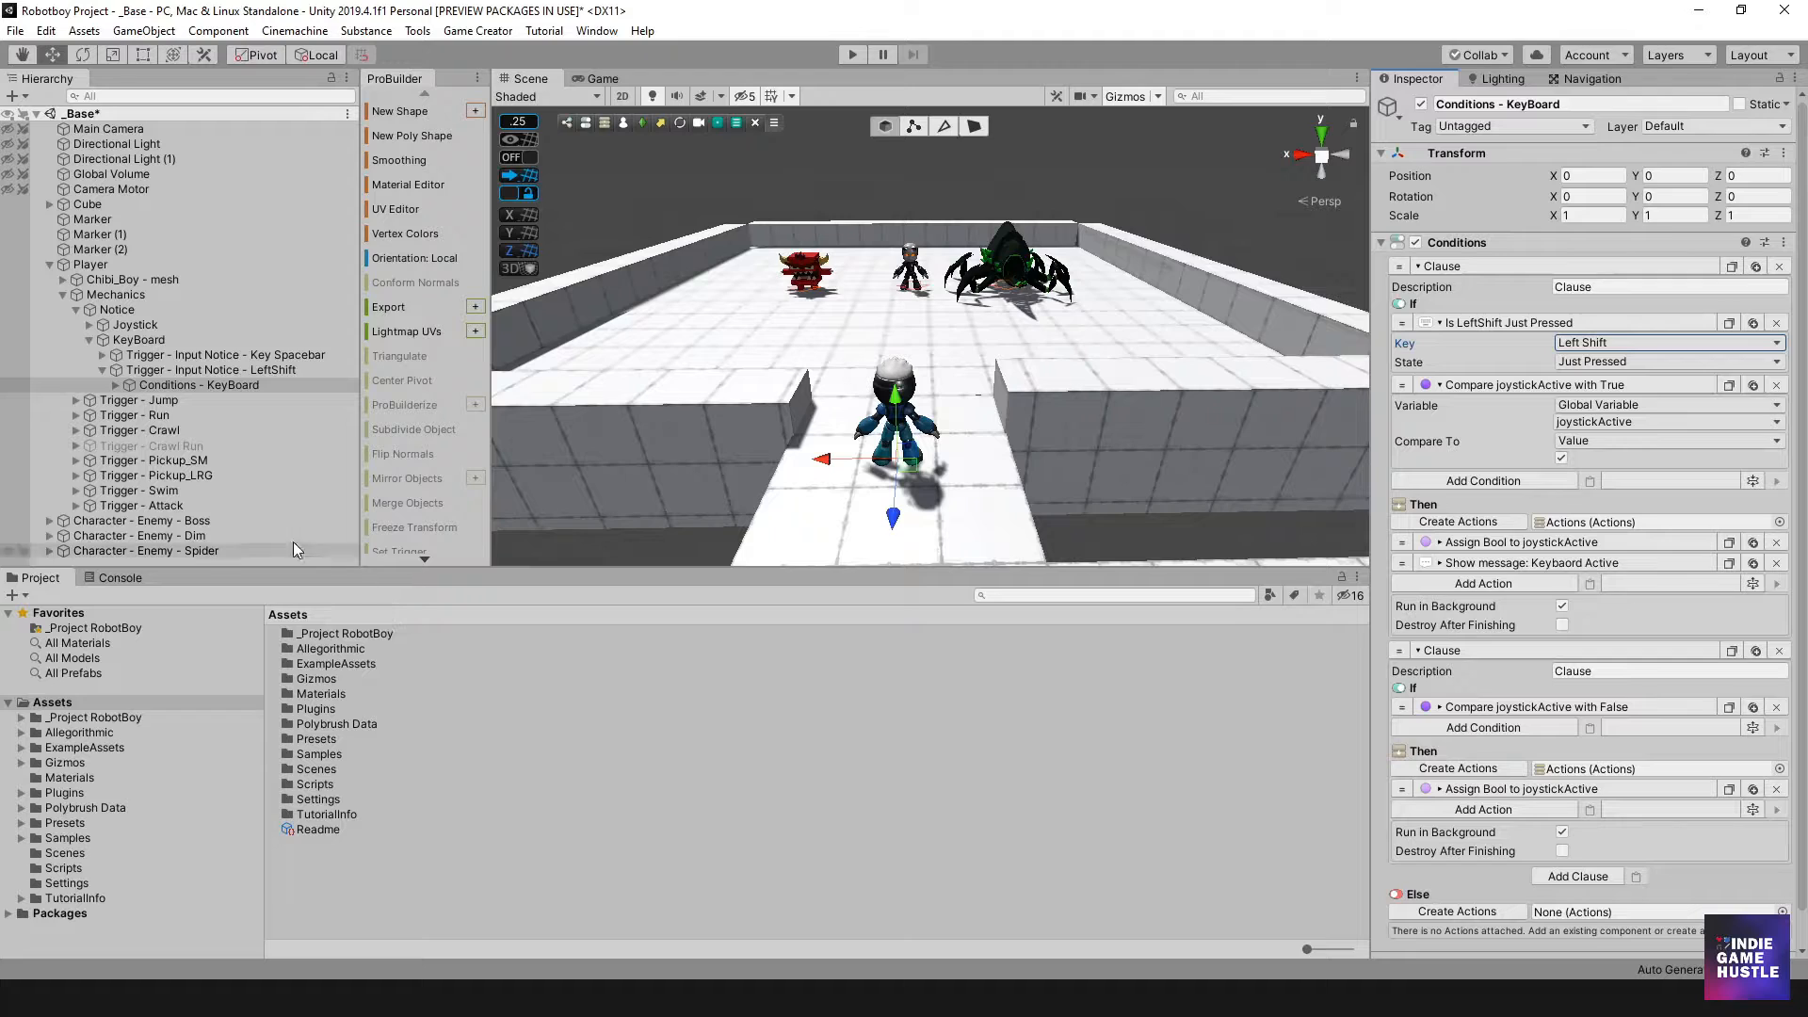
pyautogui.click(103, 369)
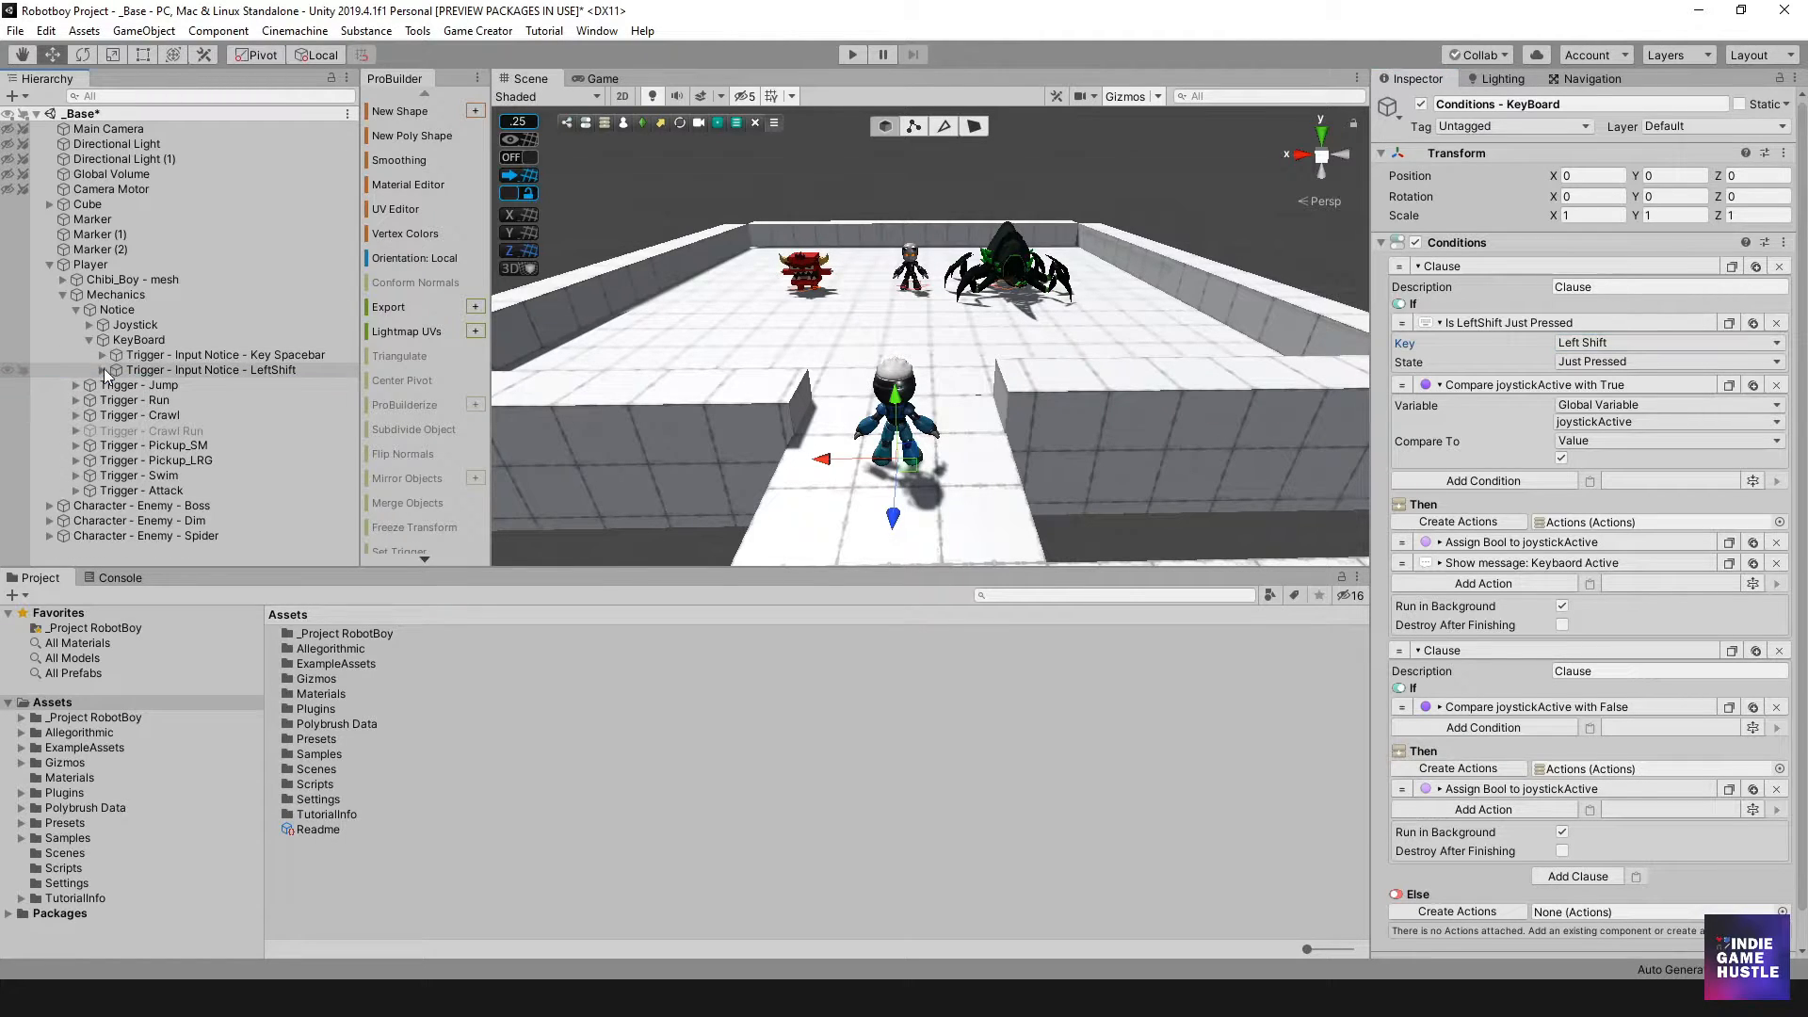
# Duplicate Trigger - Input Notice - LeftShift in the KeyBoard group and rename the copy Trigger - Input Notice - LeftControl.
pyautogui.click(156, 372)
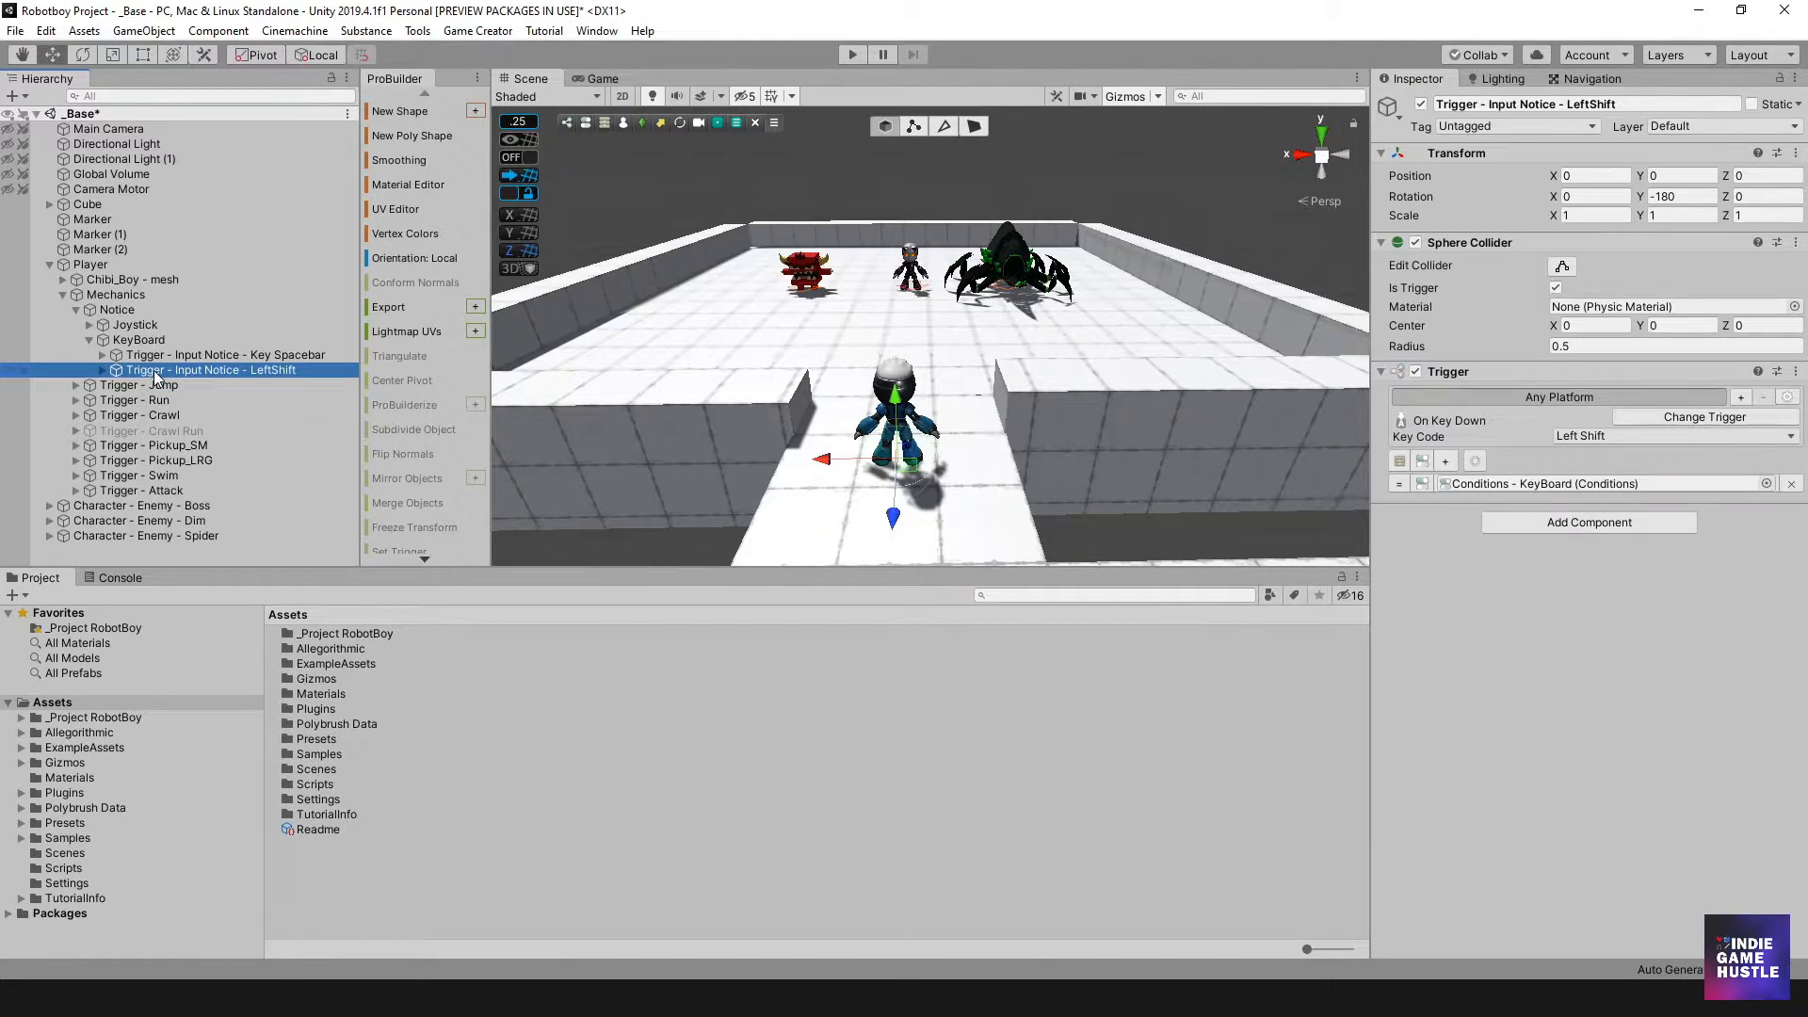
pyautogui.hotkey('ctrl', 'd')
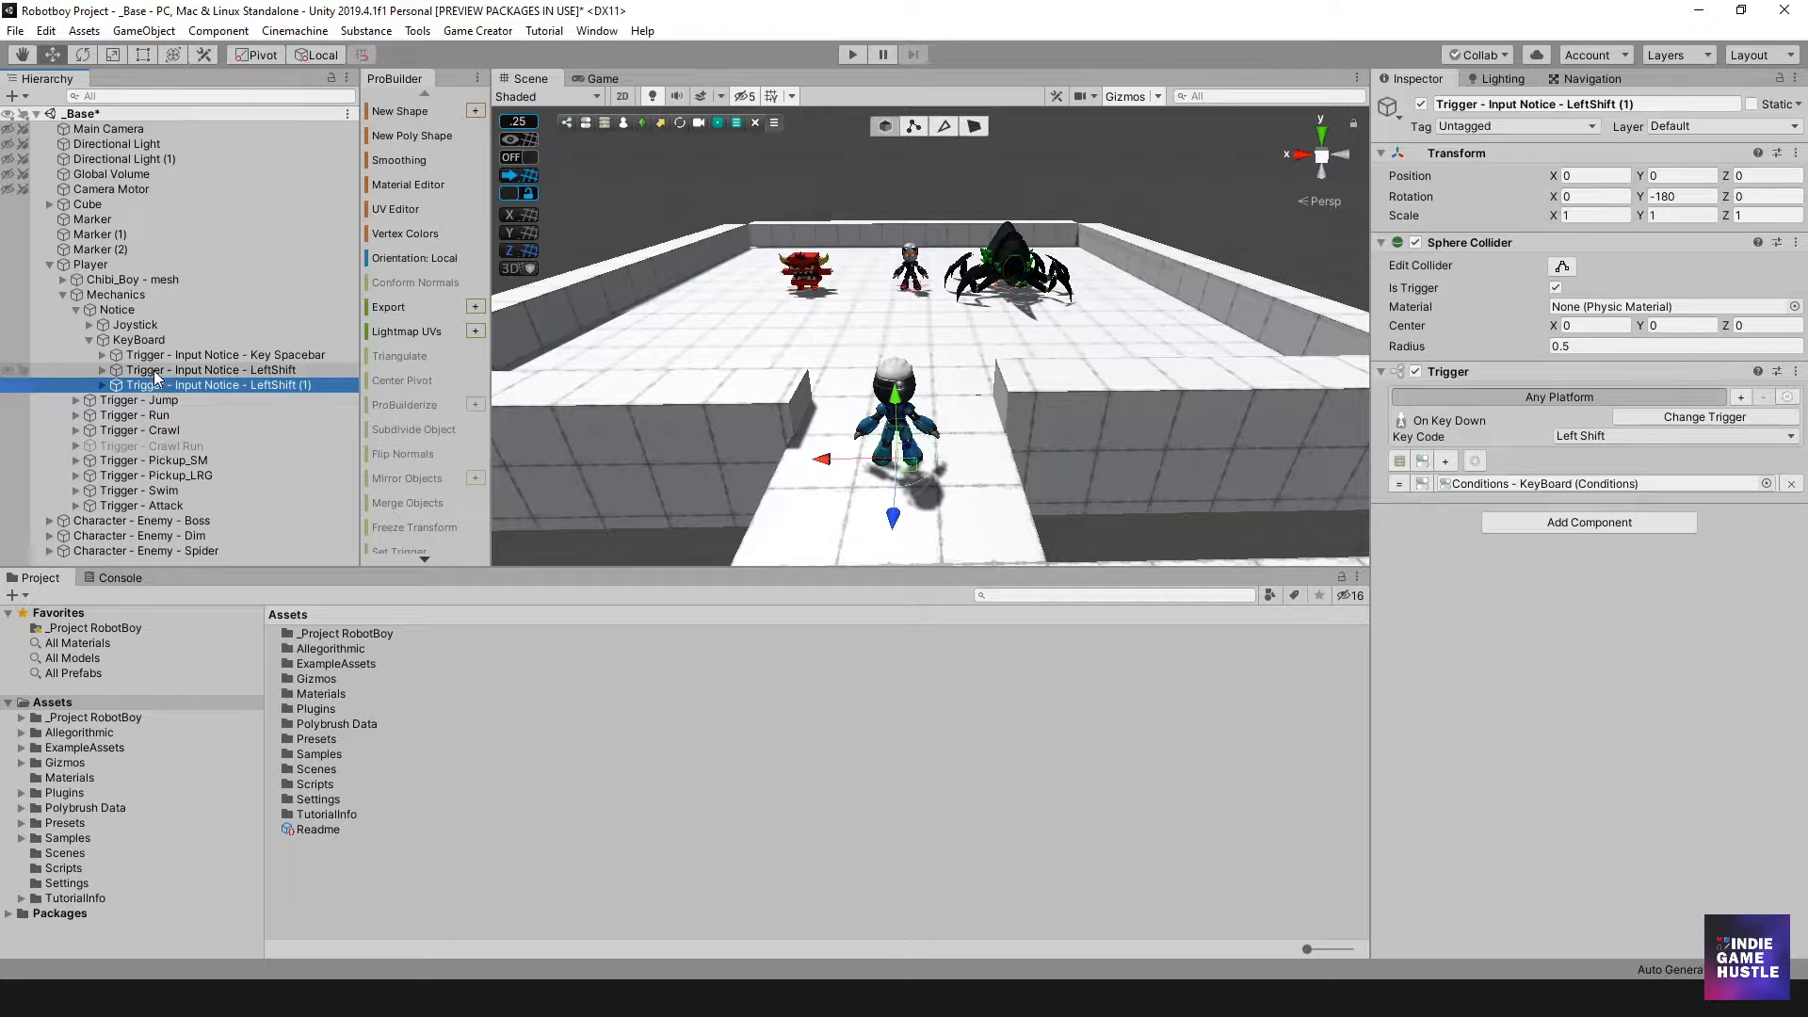
pyautogui.click(296, 386)
pyautogui.moveTo(321, 385); pyautogui.dragTo(301, 385)
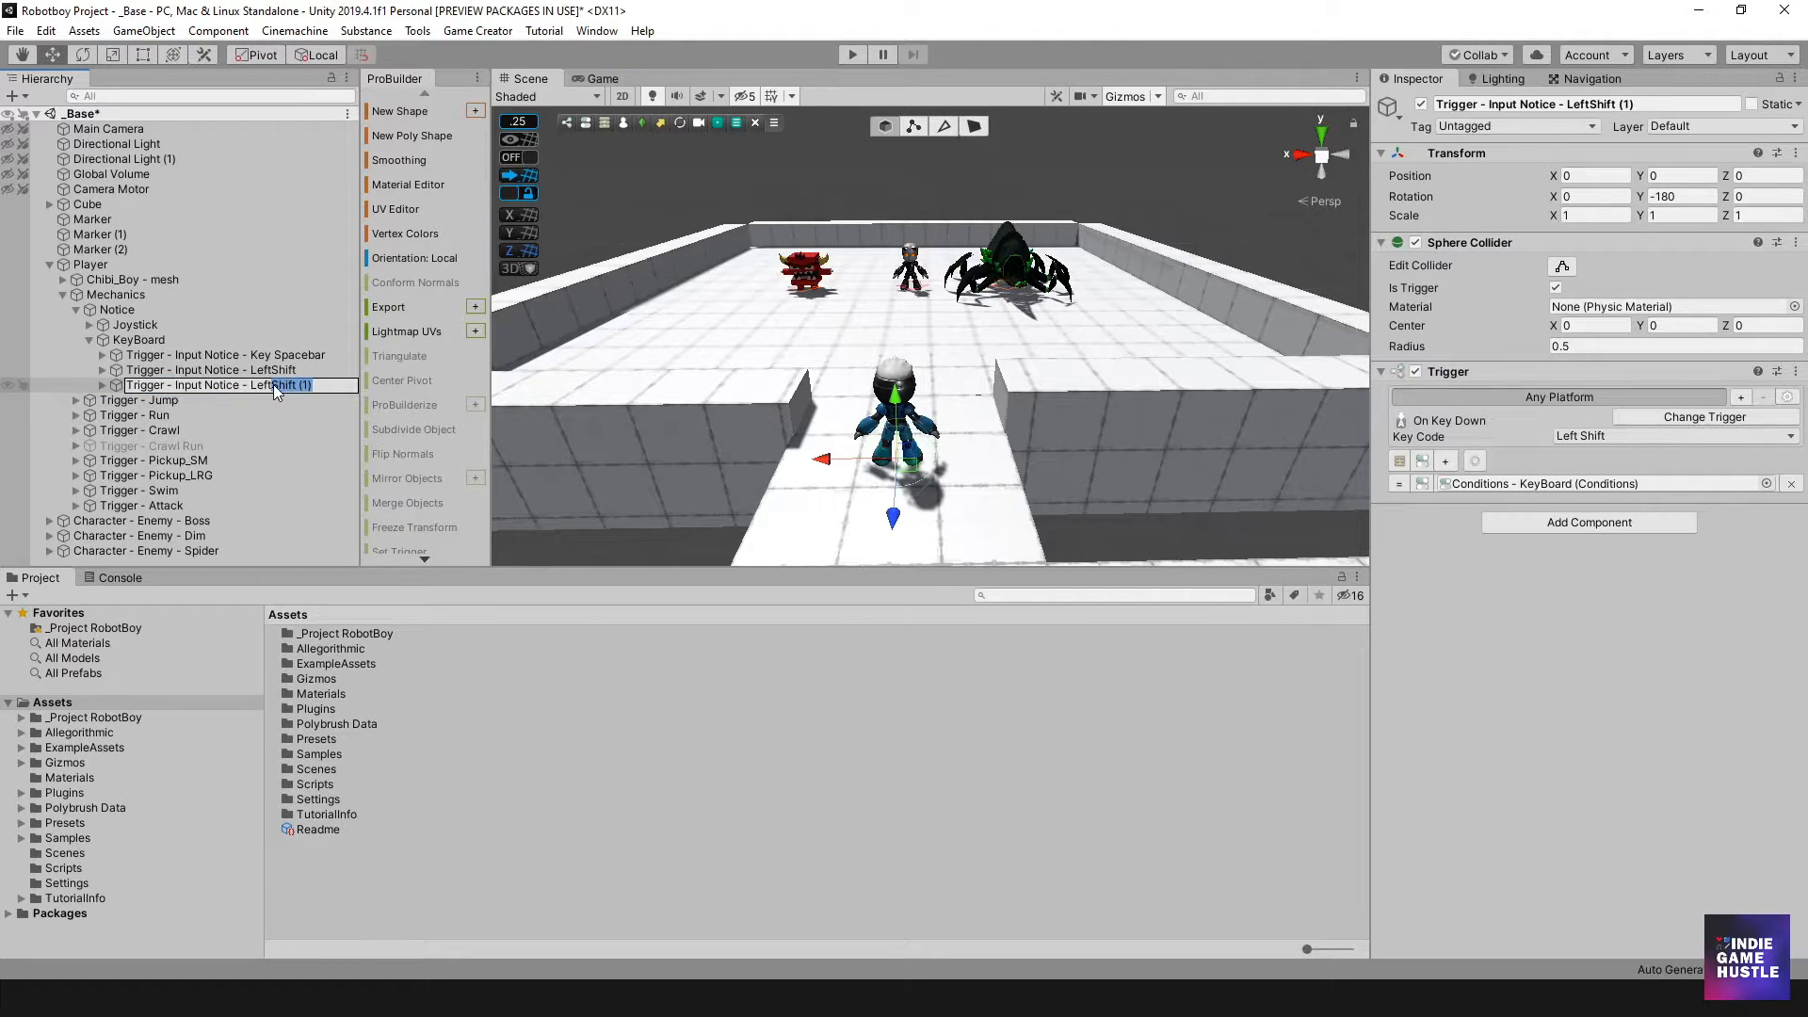
pyautogui.write('Control')
pyautogui.press('Return')
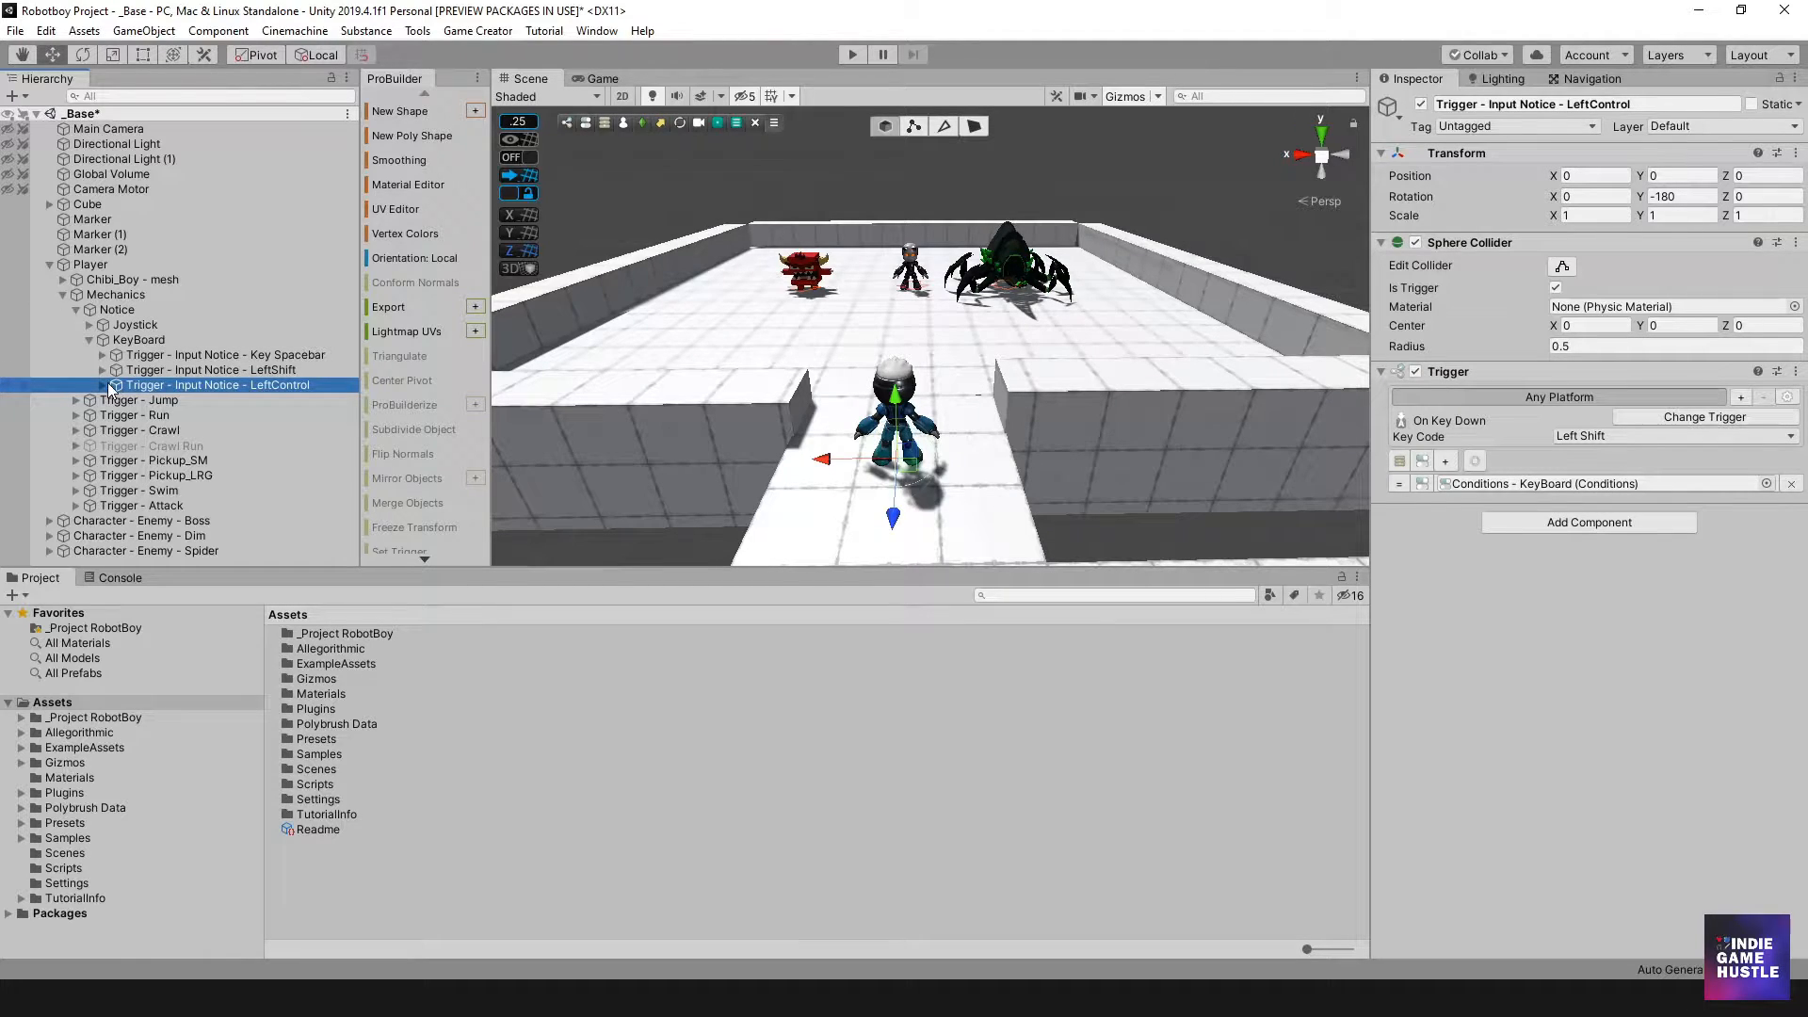
# Set the On Key Down key code of the LeftControl notice trigger to Left Control.
pyautogui.click(1653, 434)
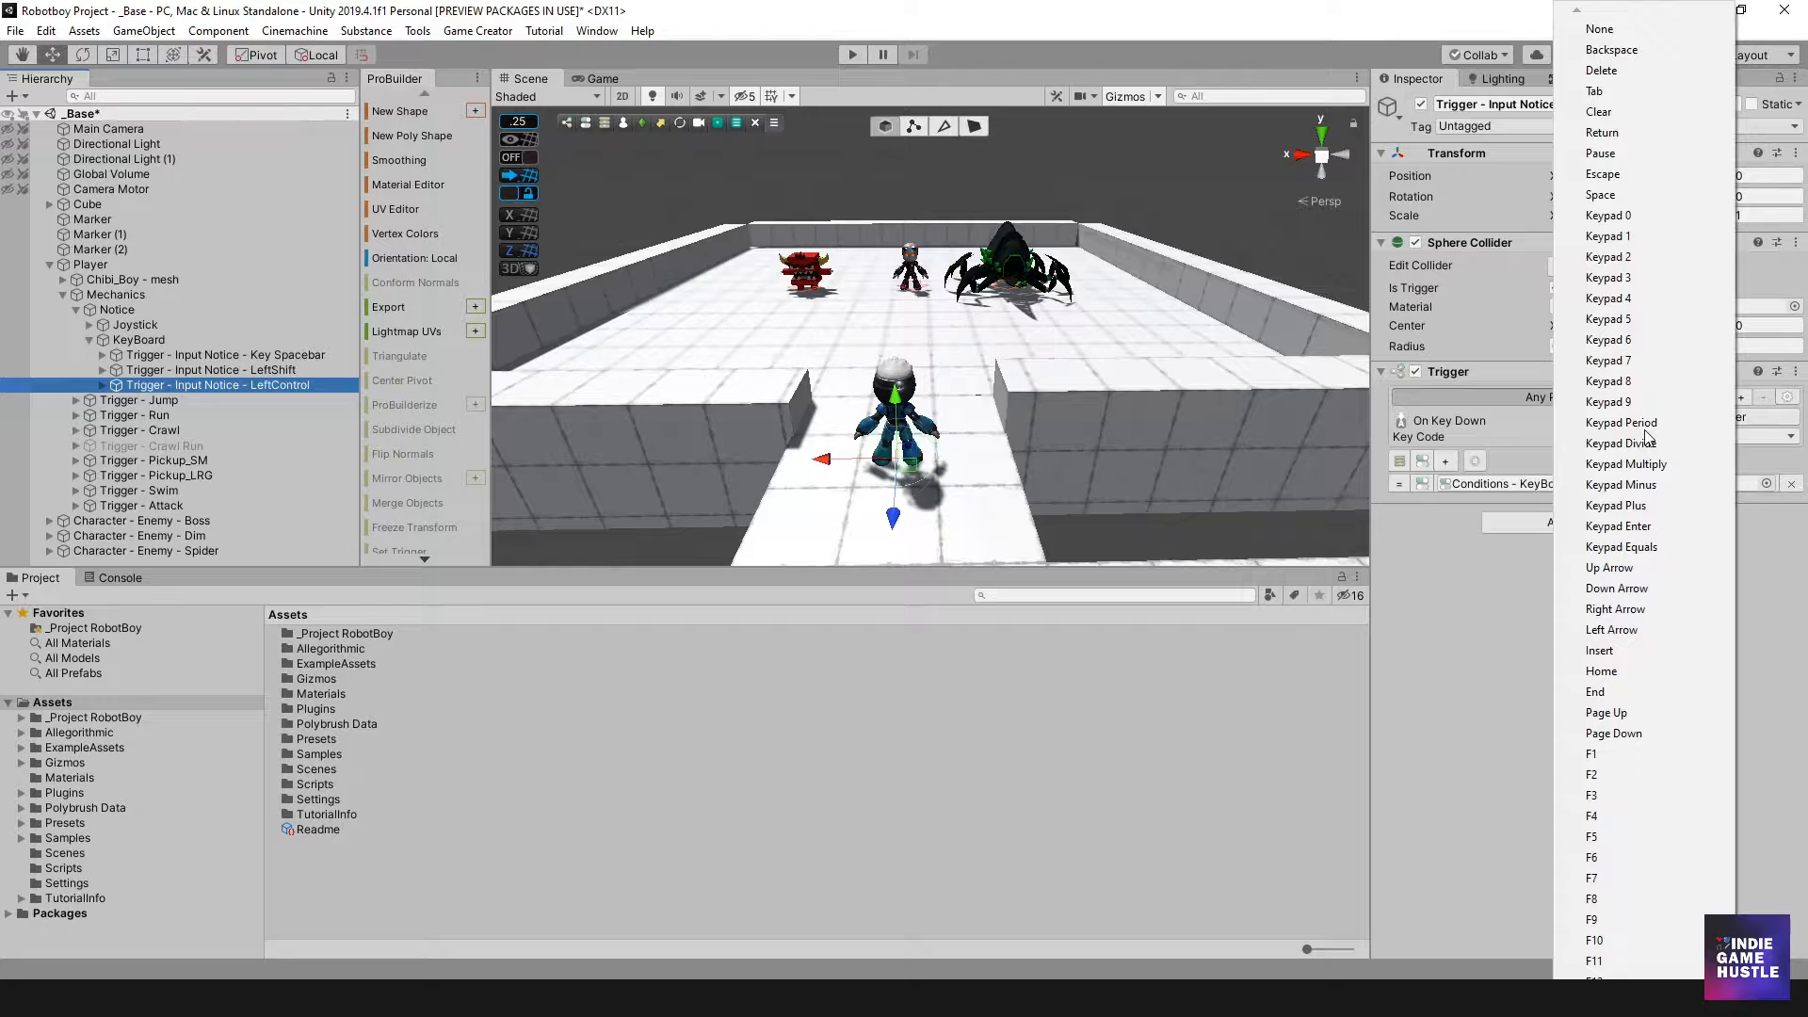
pyautogui.scroll(-15, 1646, 437)
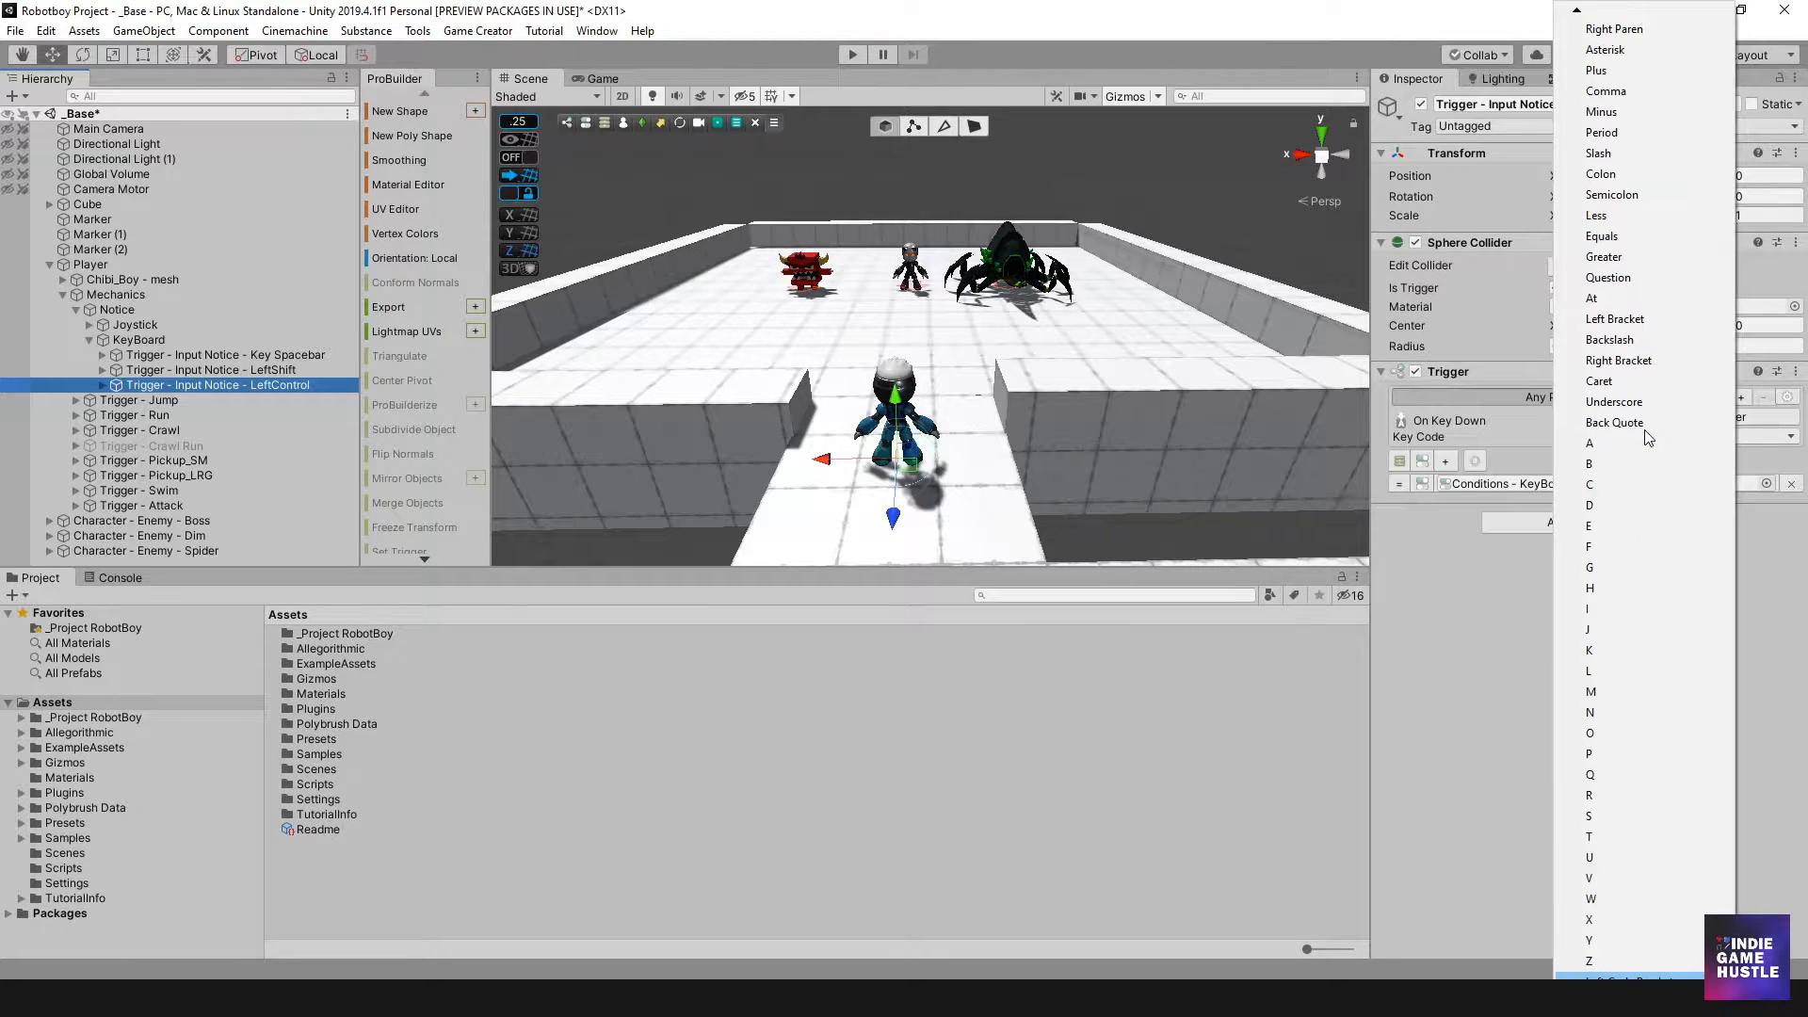
pyautogui.scroll(-3, 1646, 437)
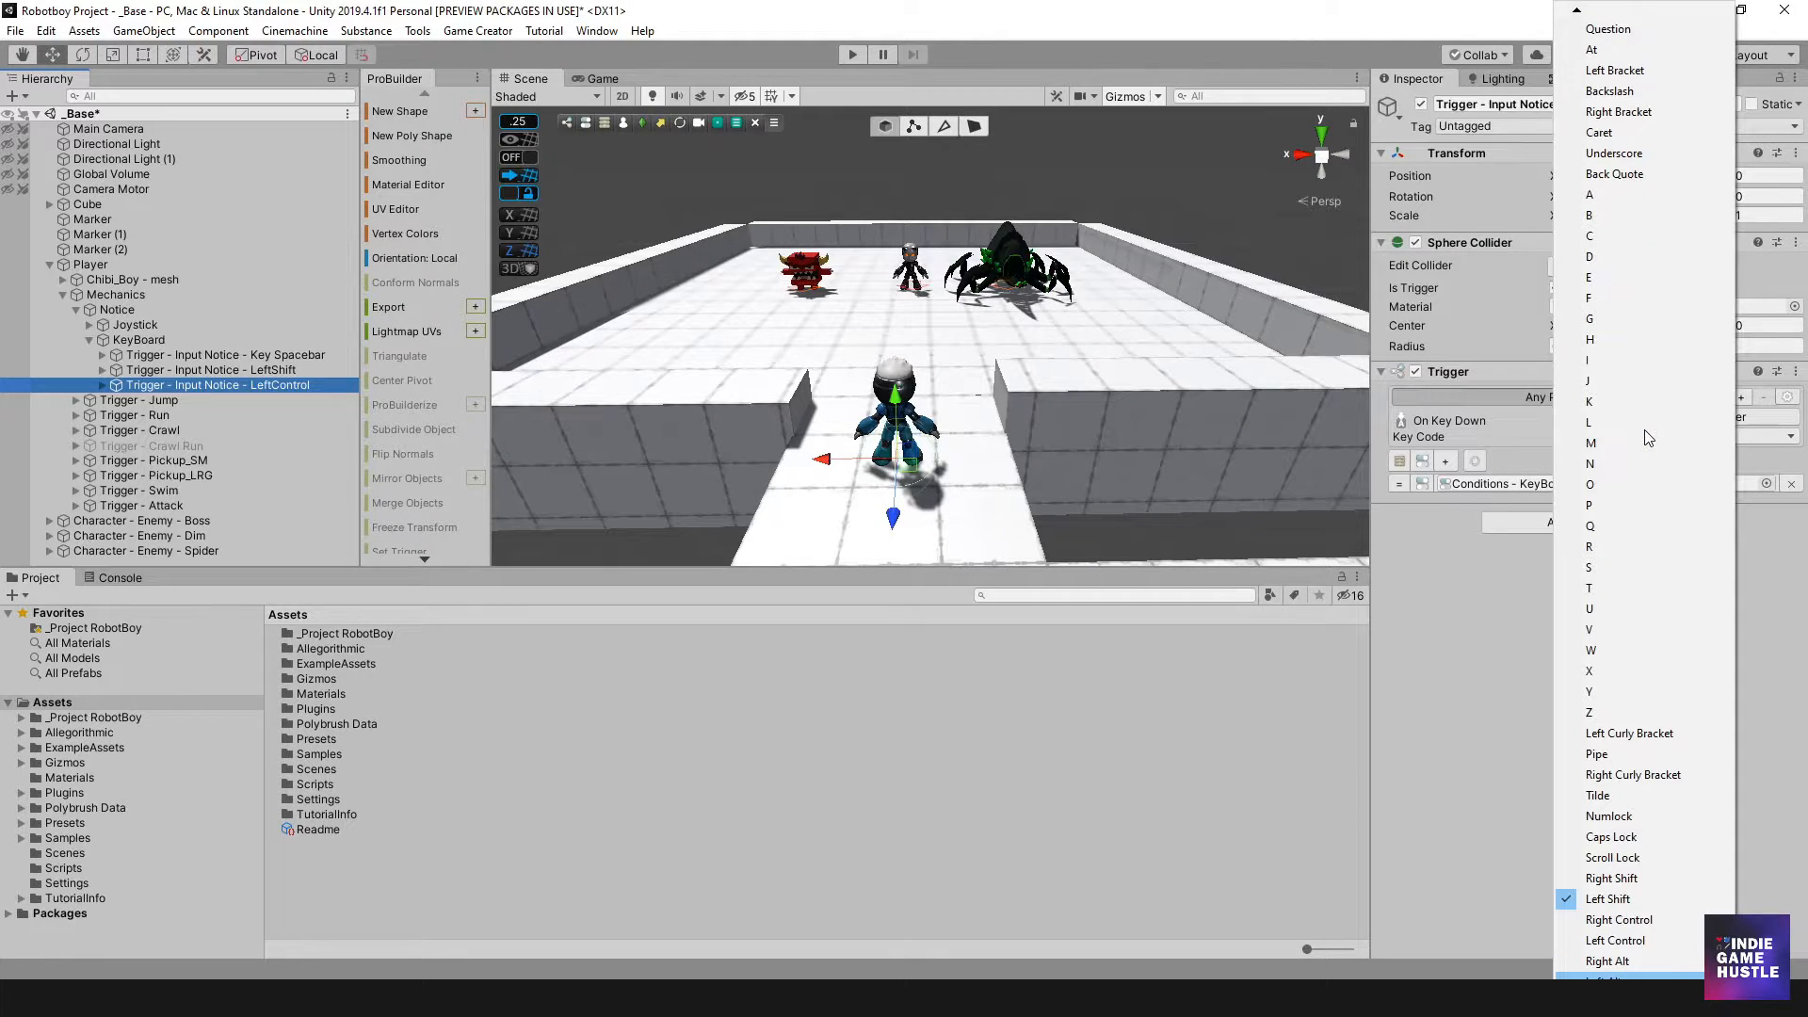
pyautogui.click(1625, 932)
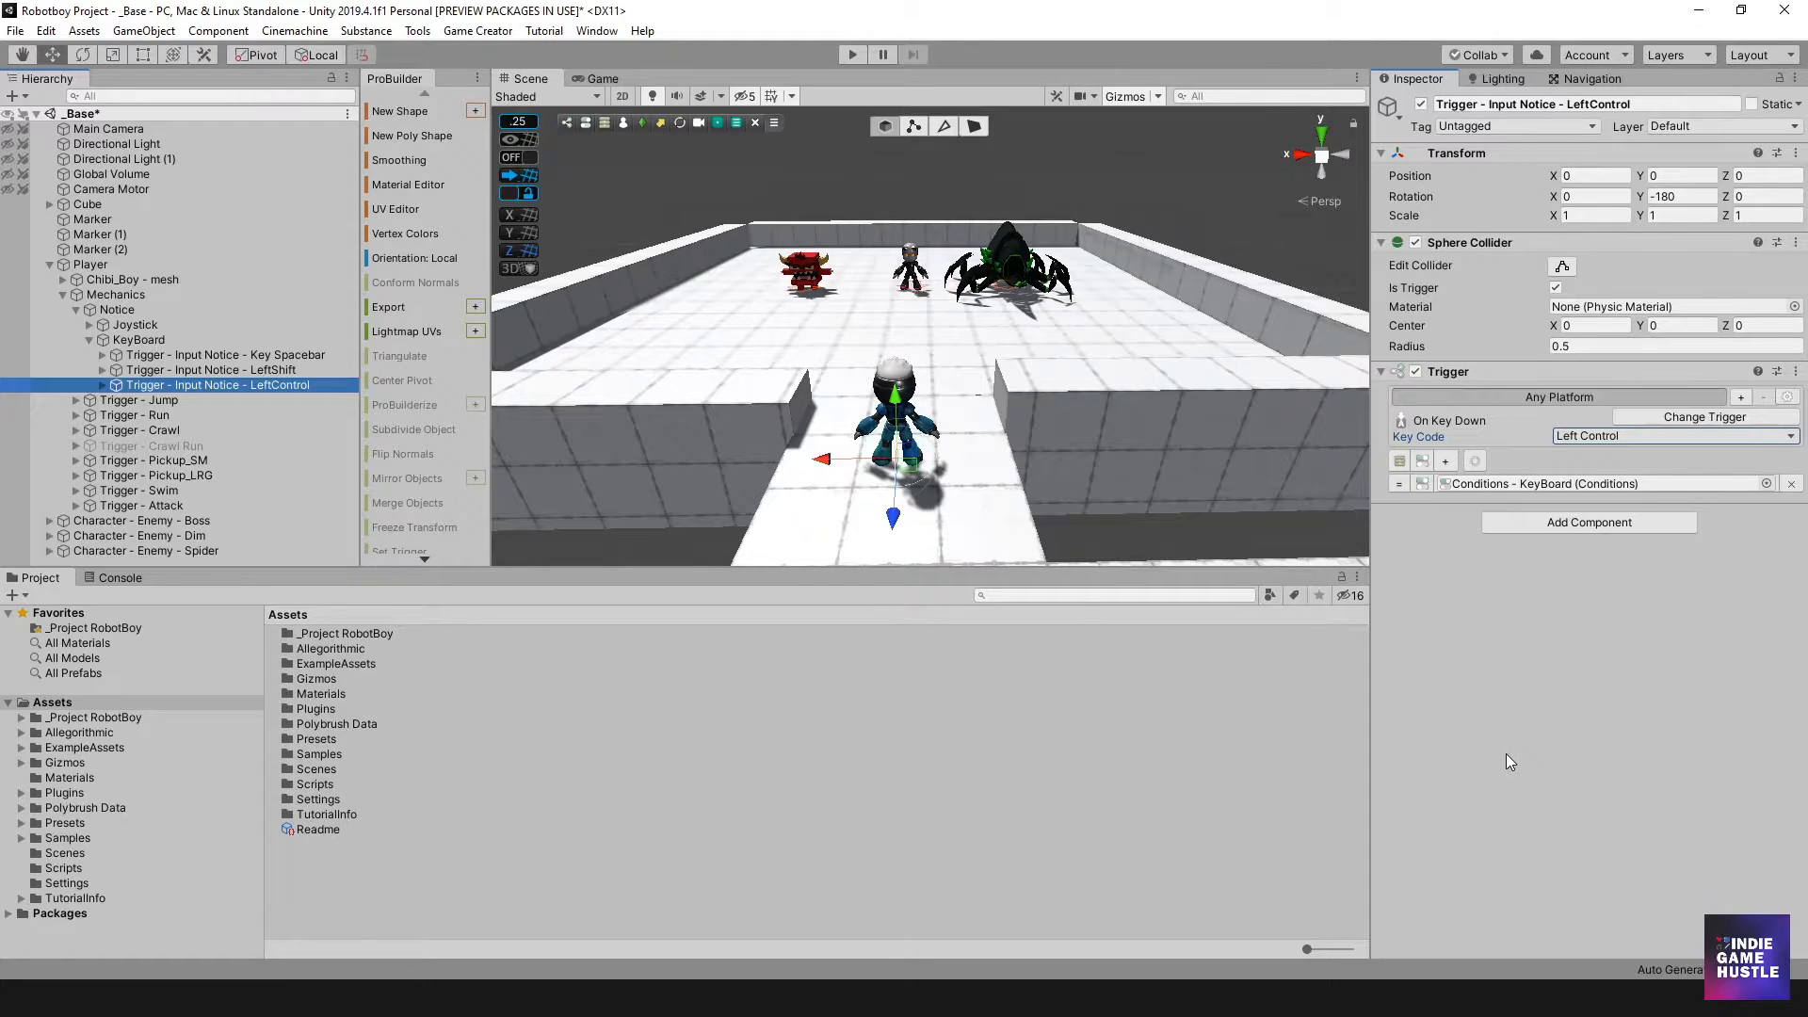
# Set the key in the first clause of the LeftControl trigger's Conditions - KeyBoard to Left Control and collapse the trigger.
pyautogui.click(103, 385)
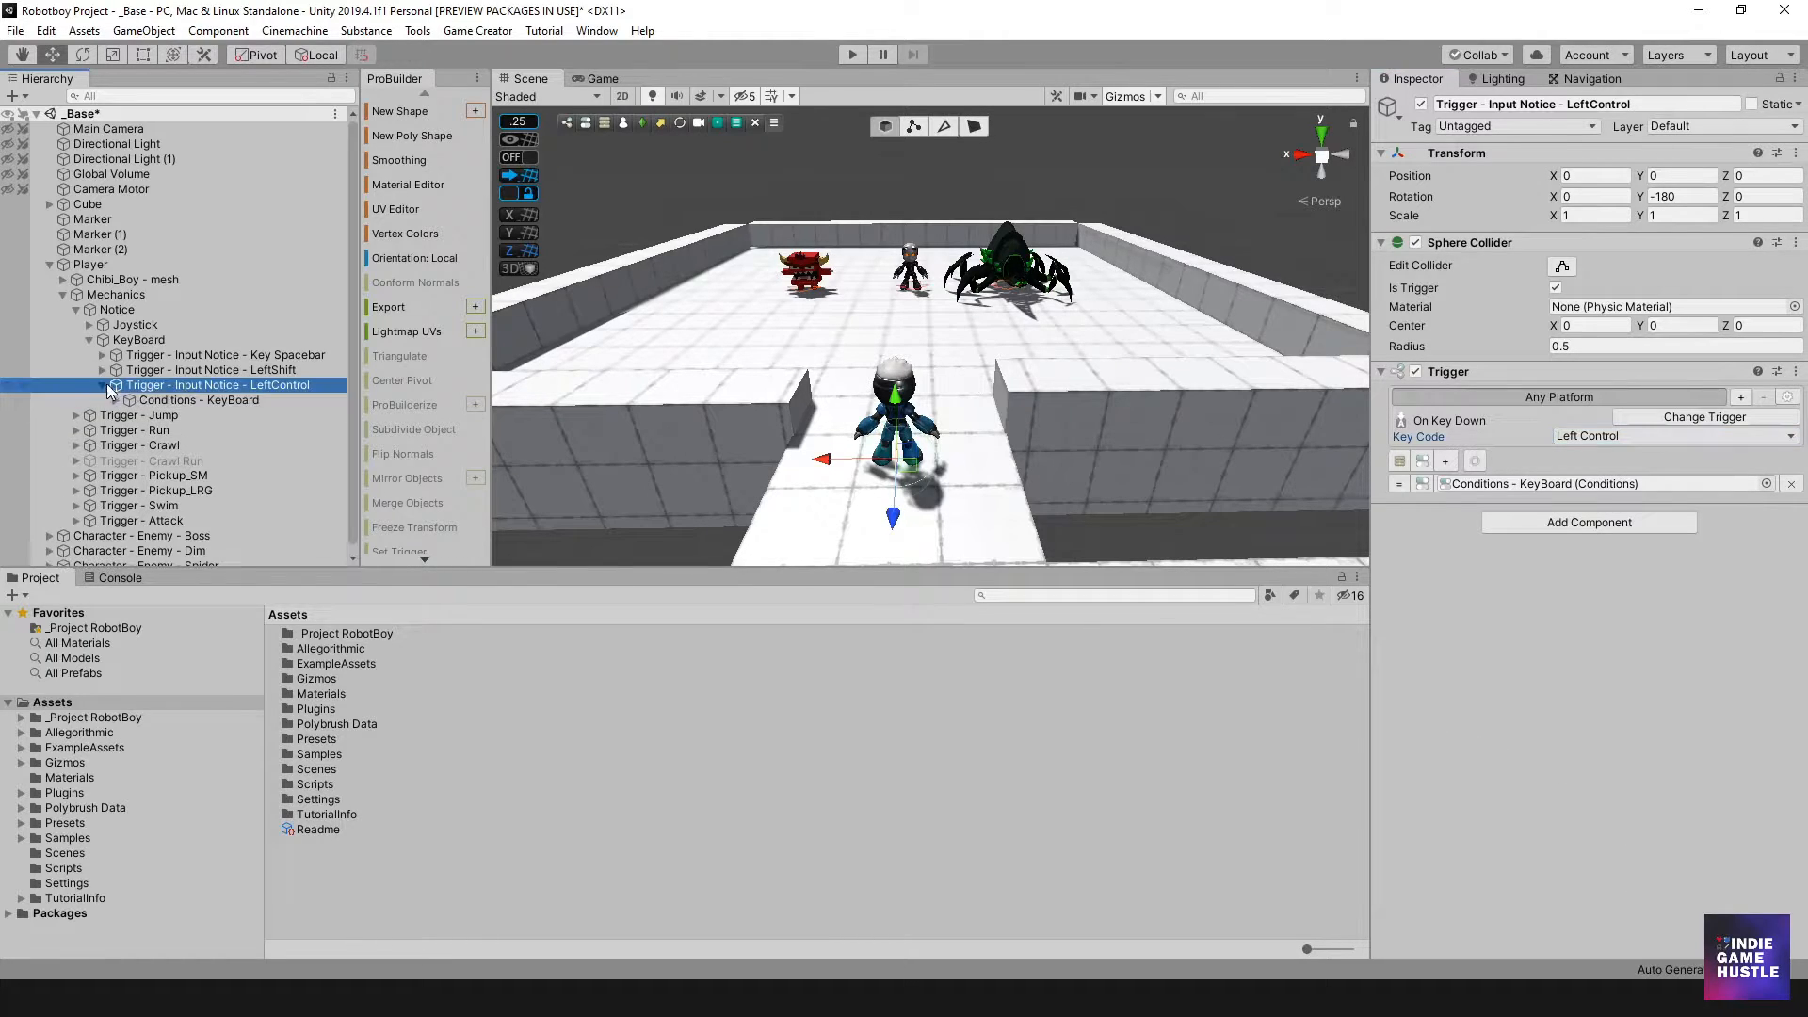
pyautogui.click(166, 400)
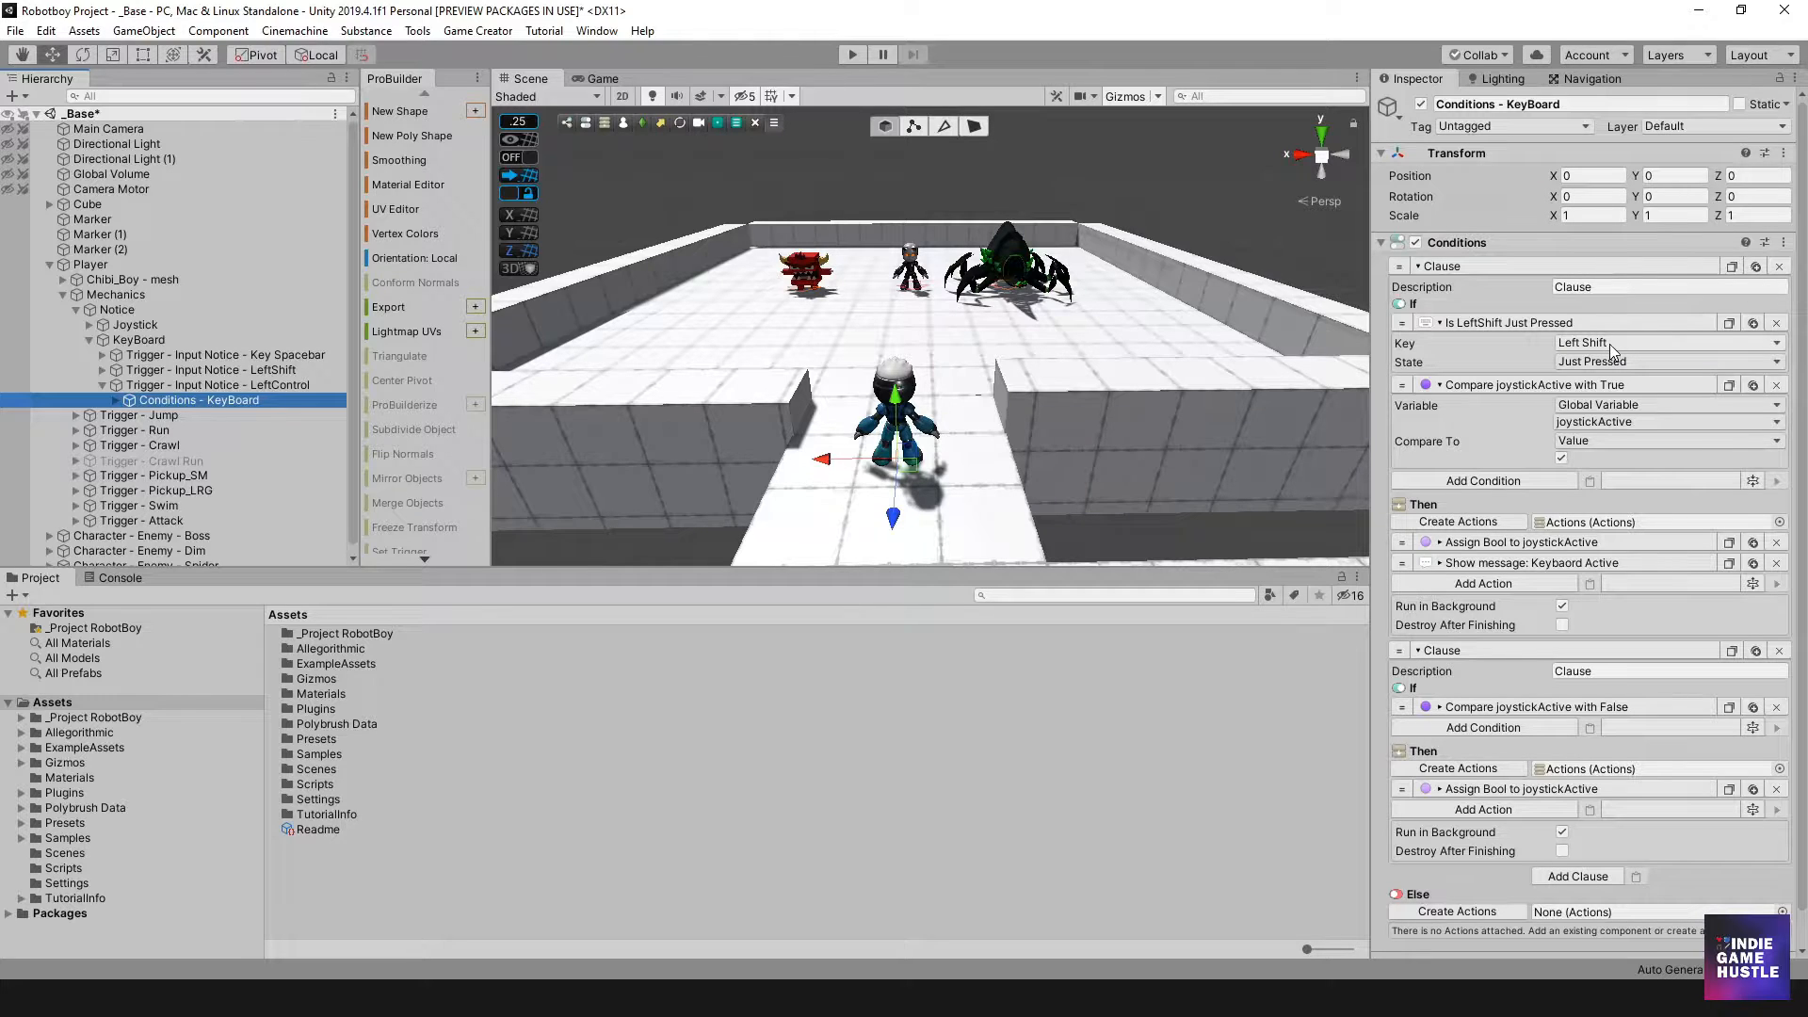
pyautogui.click(1609, 342)
pyautogui.click(1608, 343)
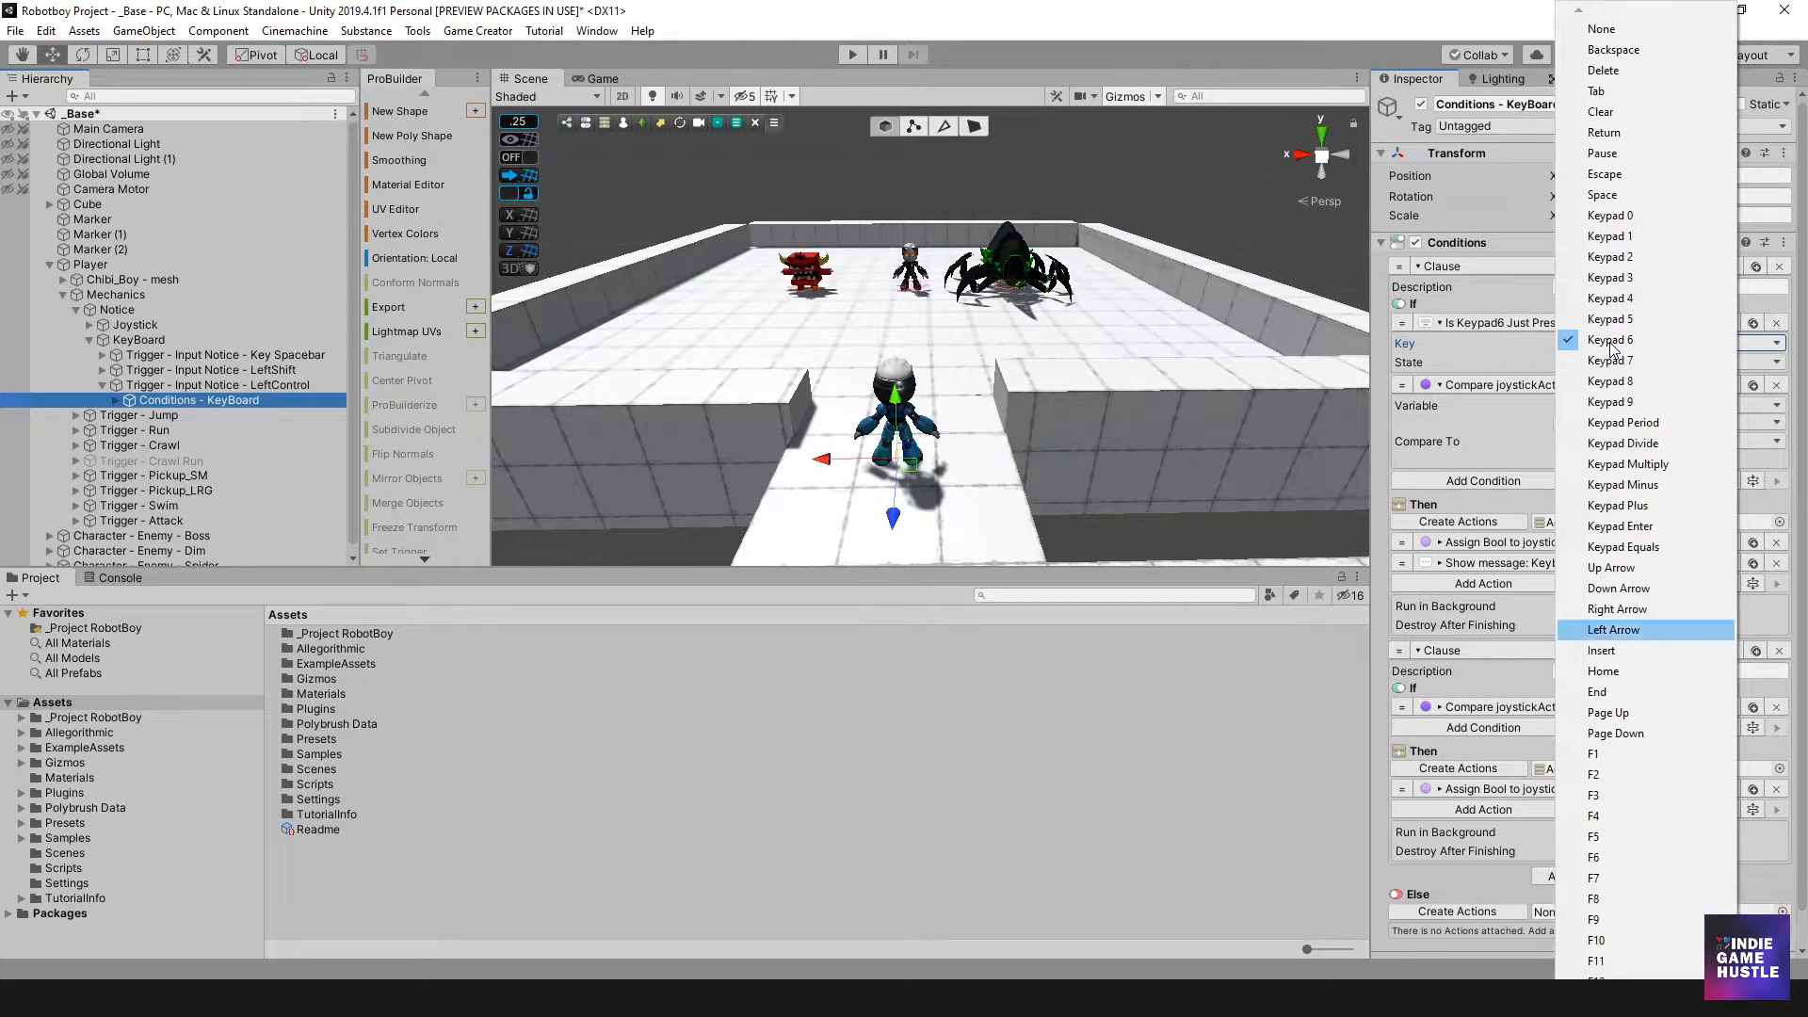
pyautogui.scroll(-10, 1610, 348)
pyautogui.scroll(-8, 1611, 348)
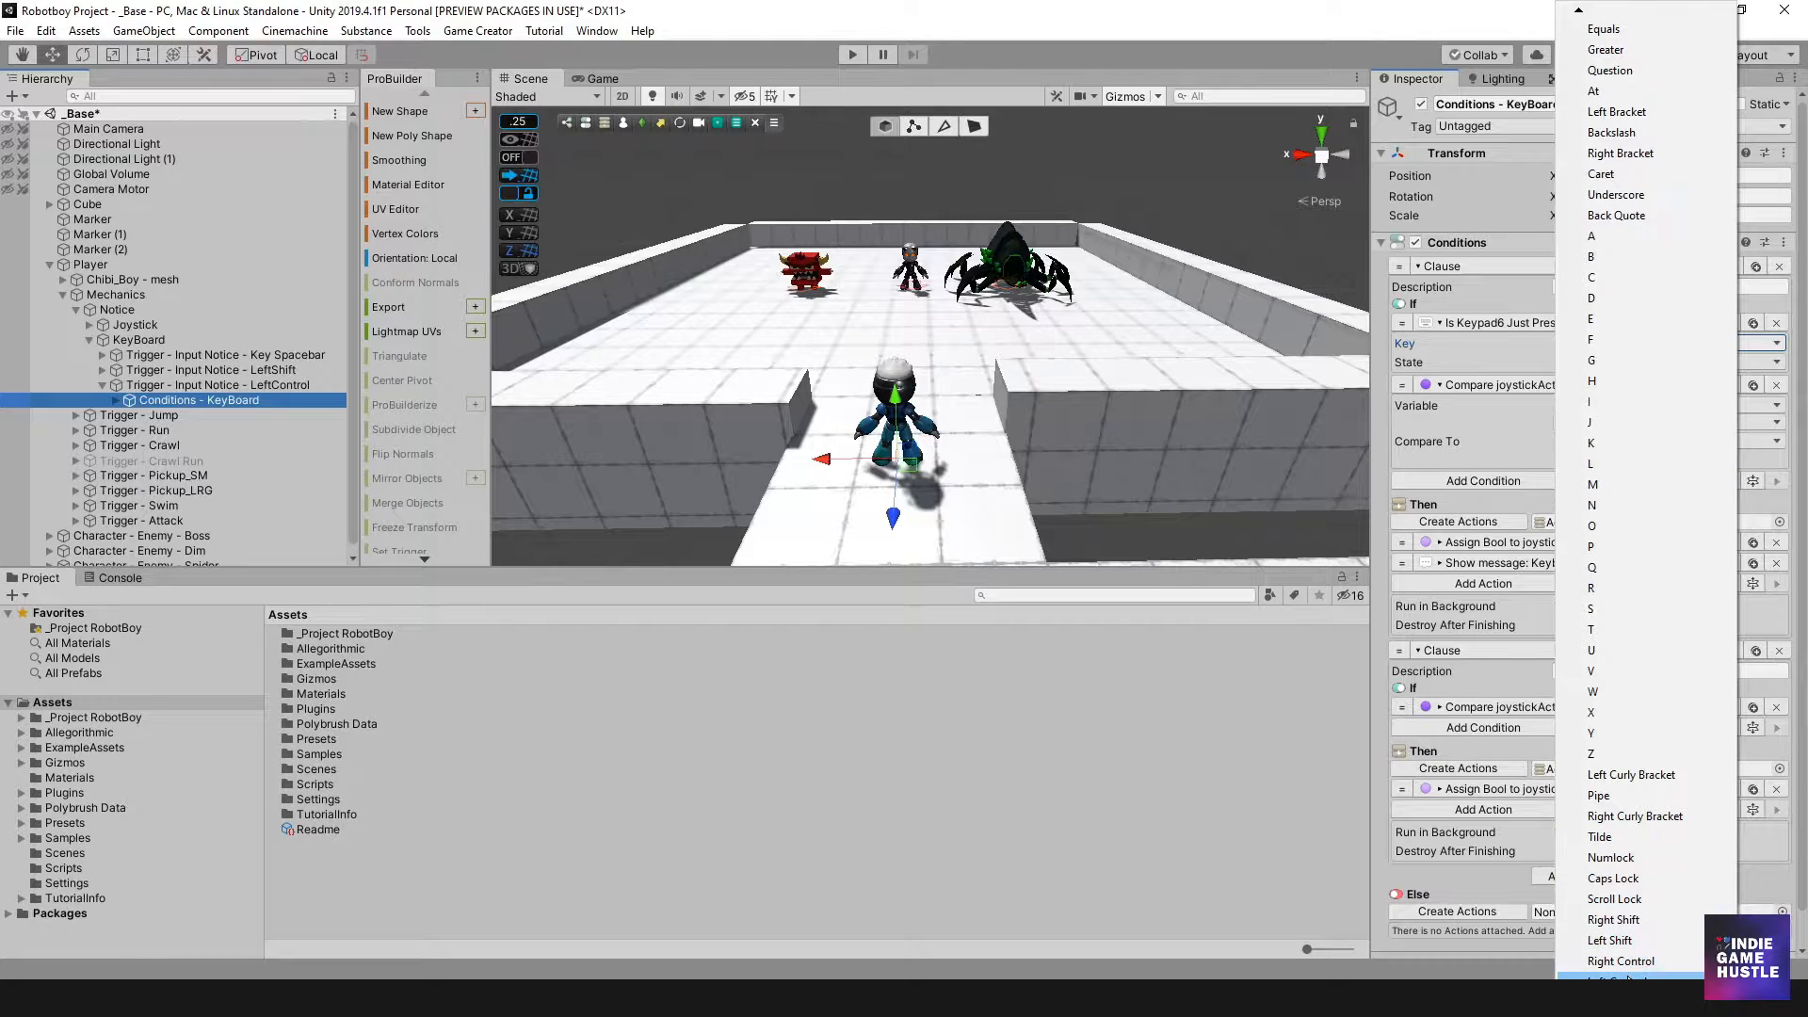
pyautogui.click(1621, 981)
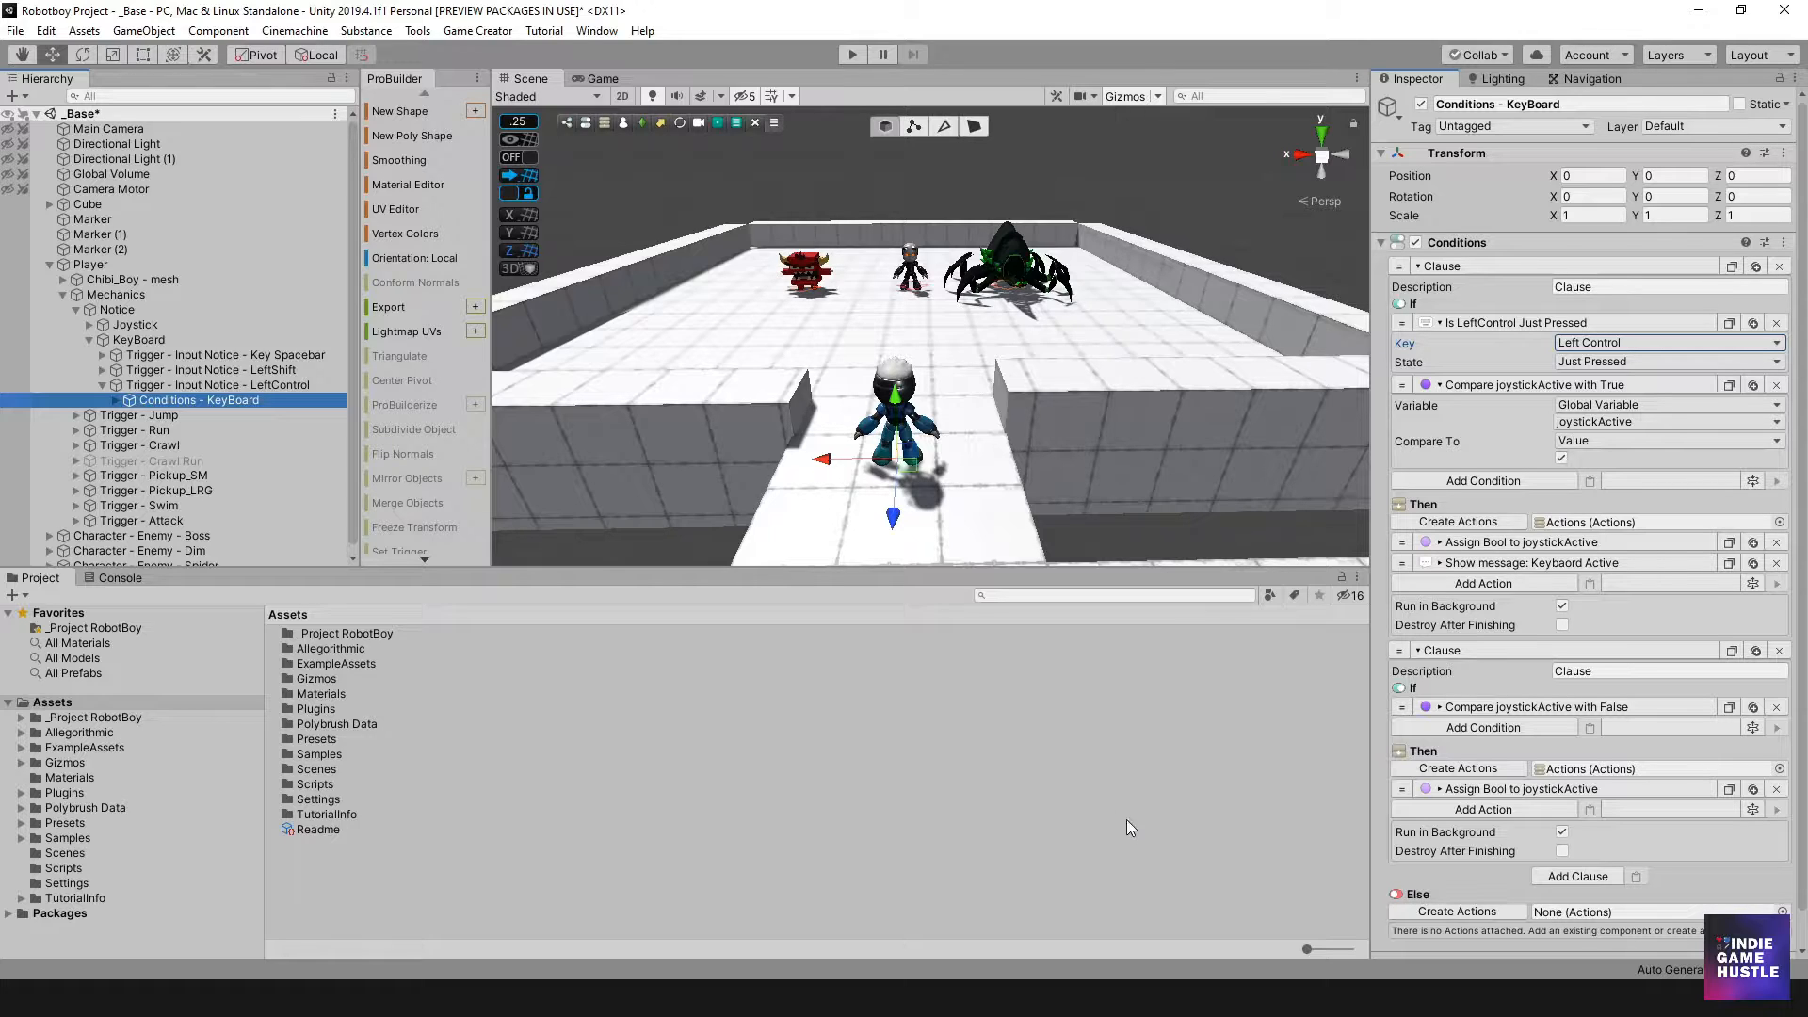
pyautogui.click(123, 385)
pyautogui.click(102, 384)
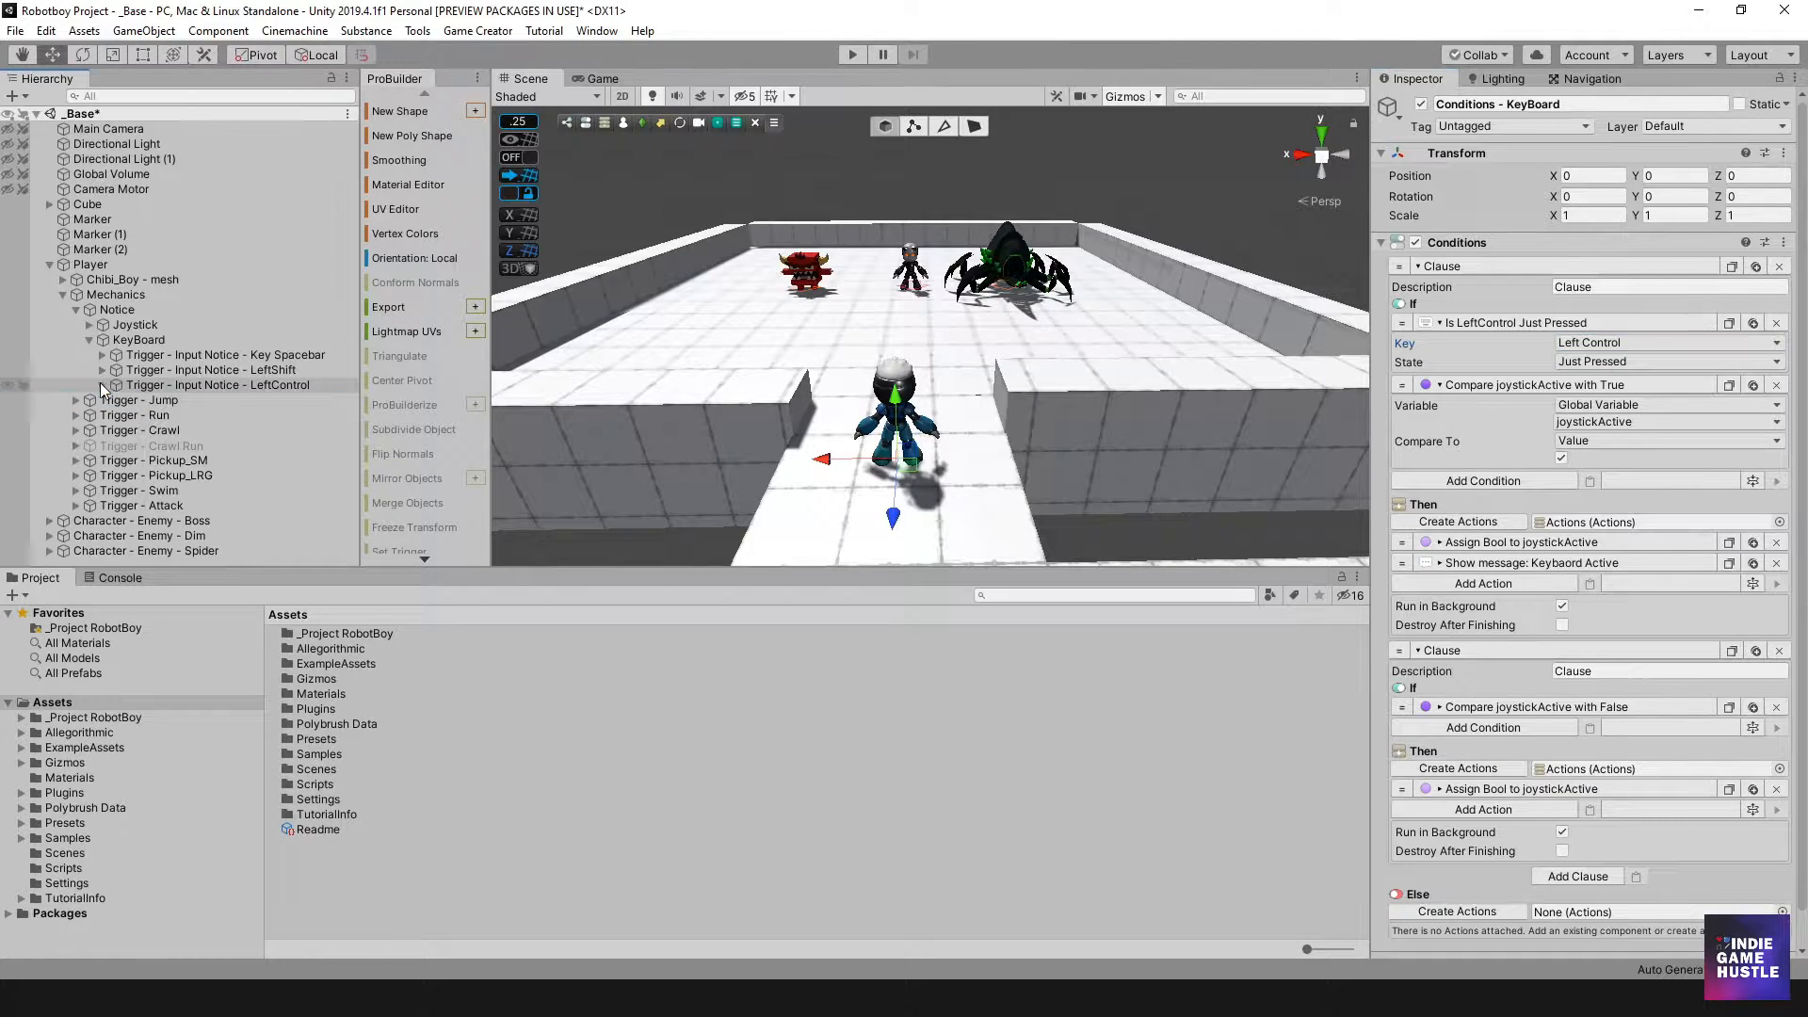
# Duplicate Trigger - Input Notice - LeftControl in the KeyBoard group and rename the copy Trigger - Input Notice - LeftMouseBtn.
pyautogui.click(177, 386)
pyautogui.hotkey('ctrl', 'd')
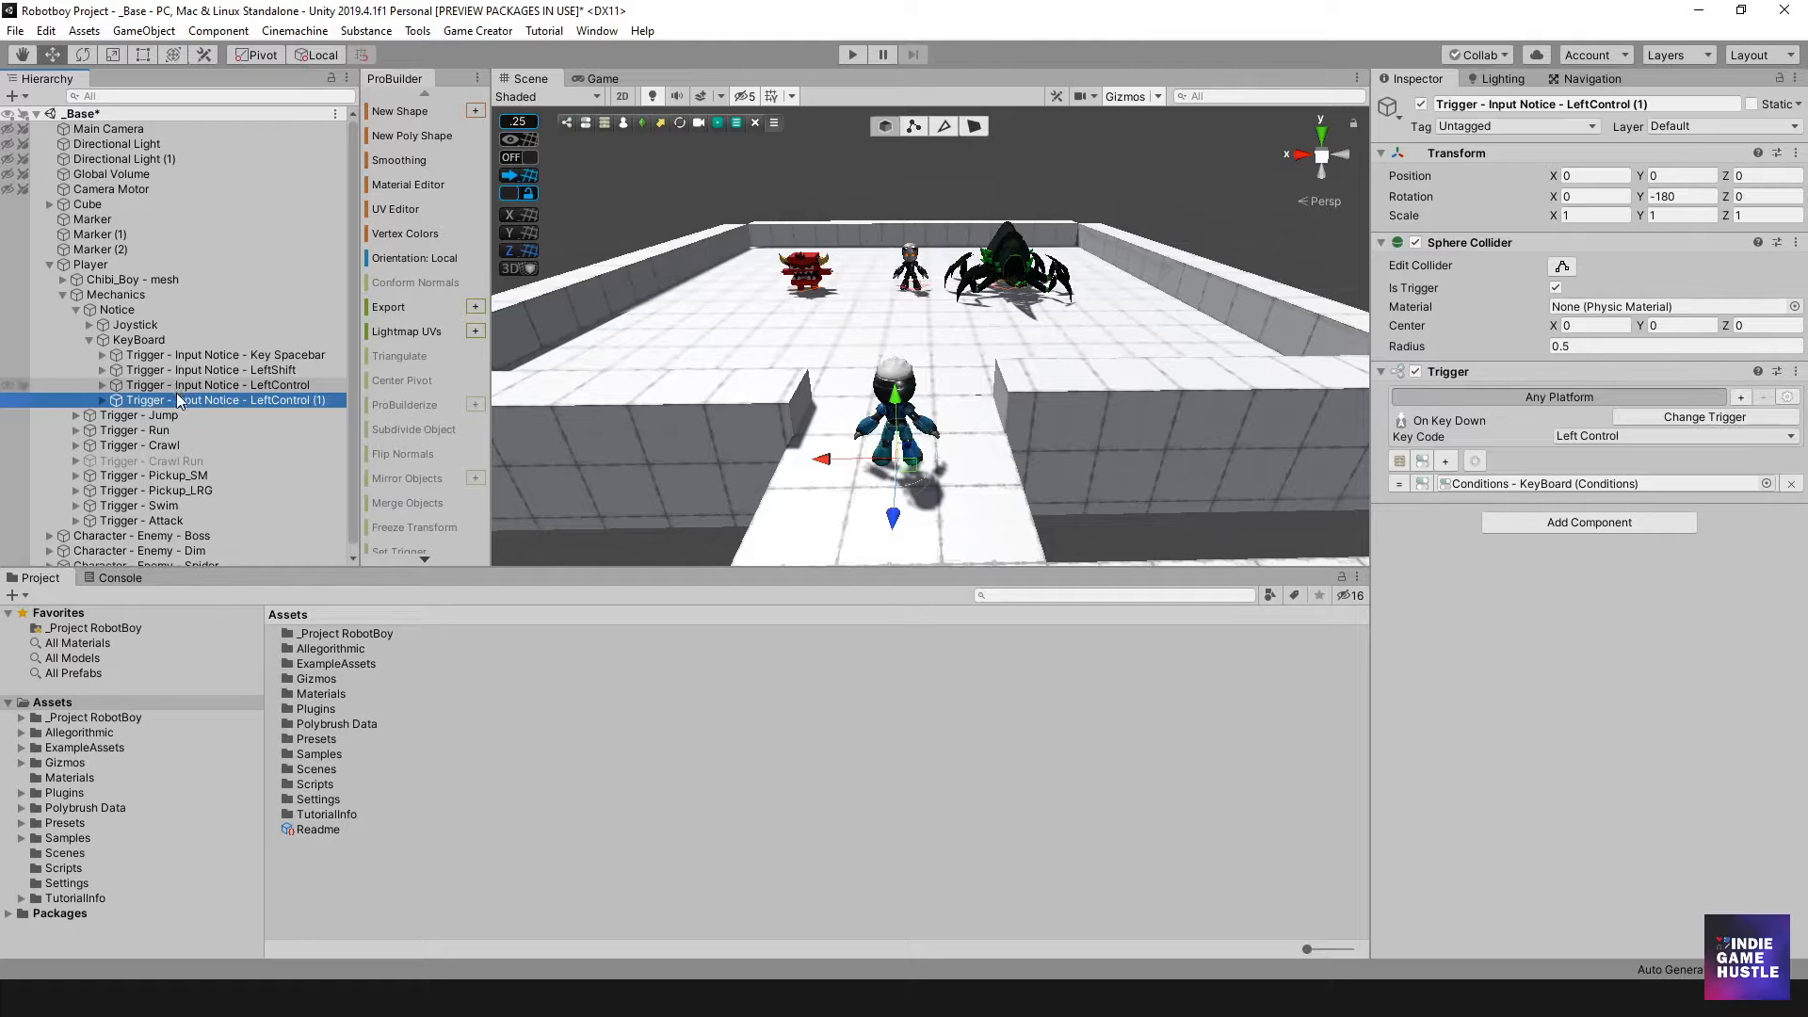
pyautogui.click(209, 400)
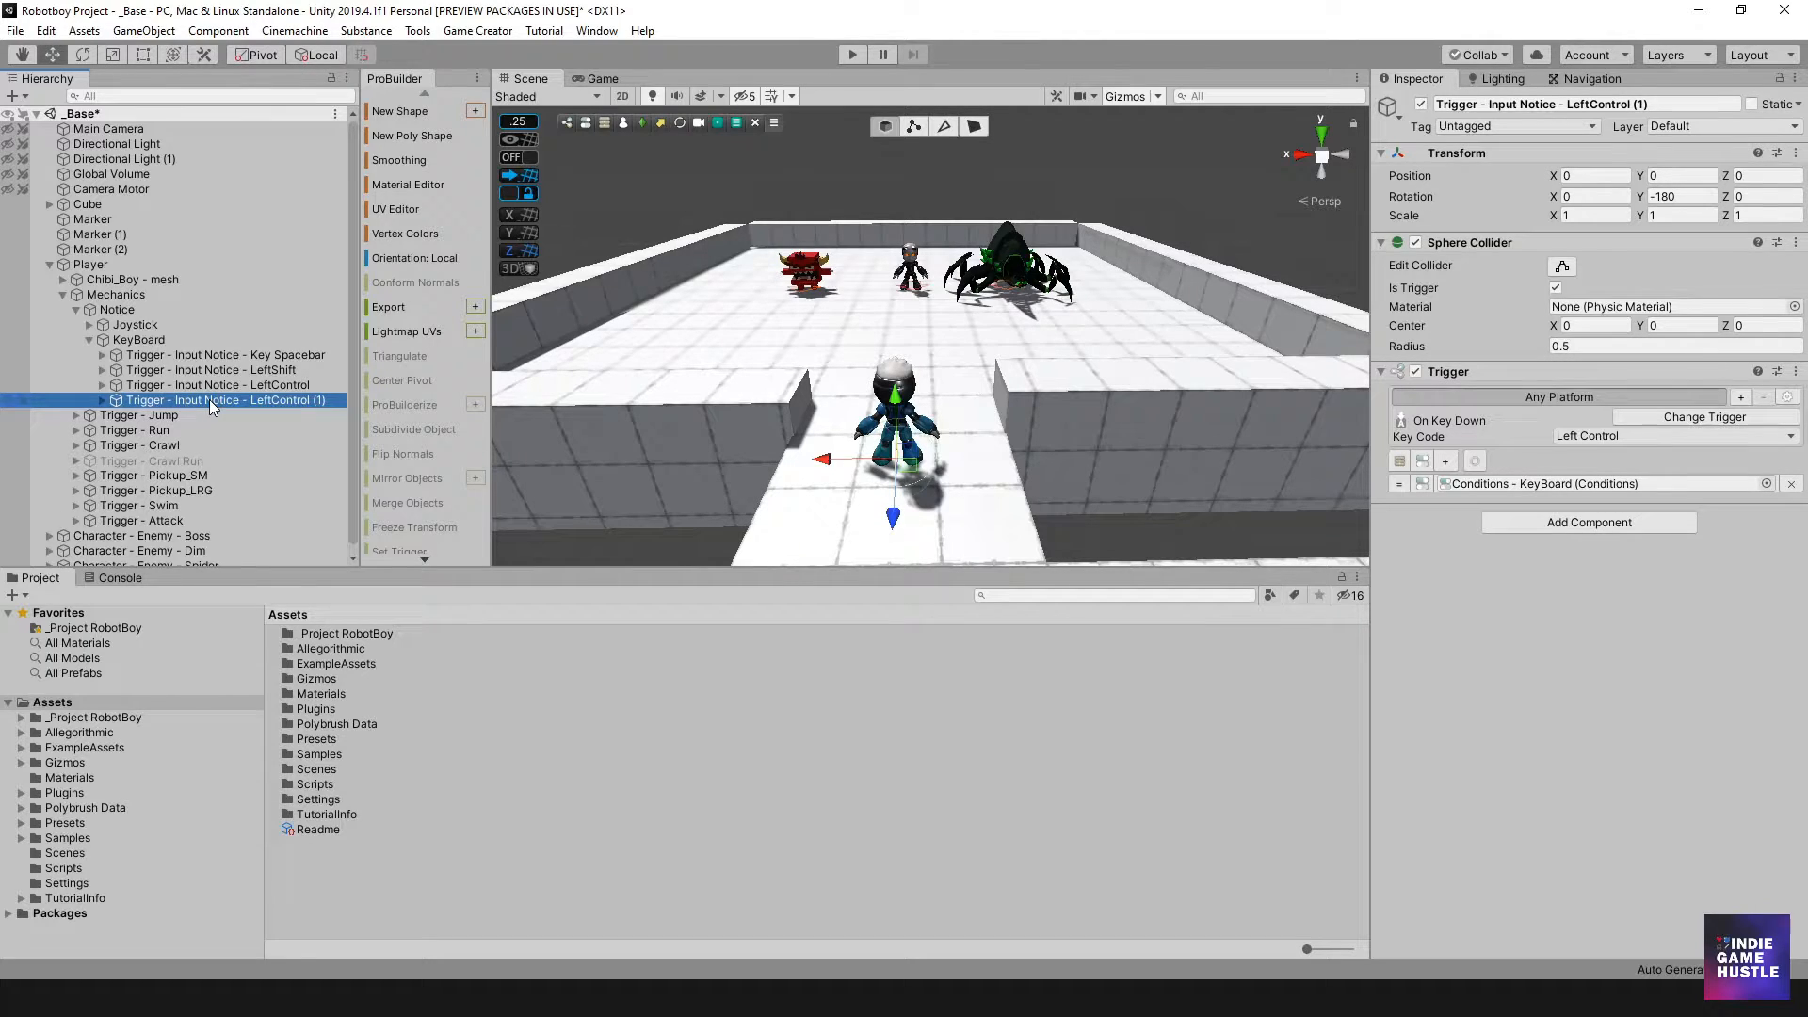
pyautogui.click(302, 400)
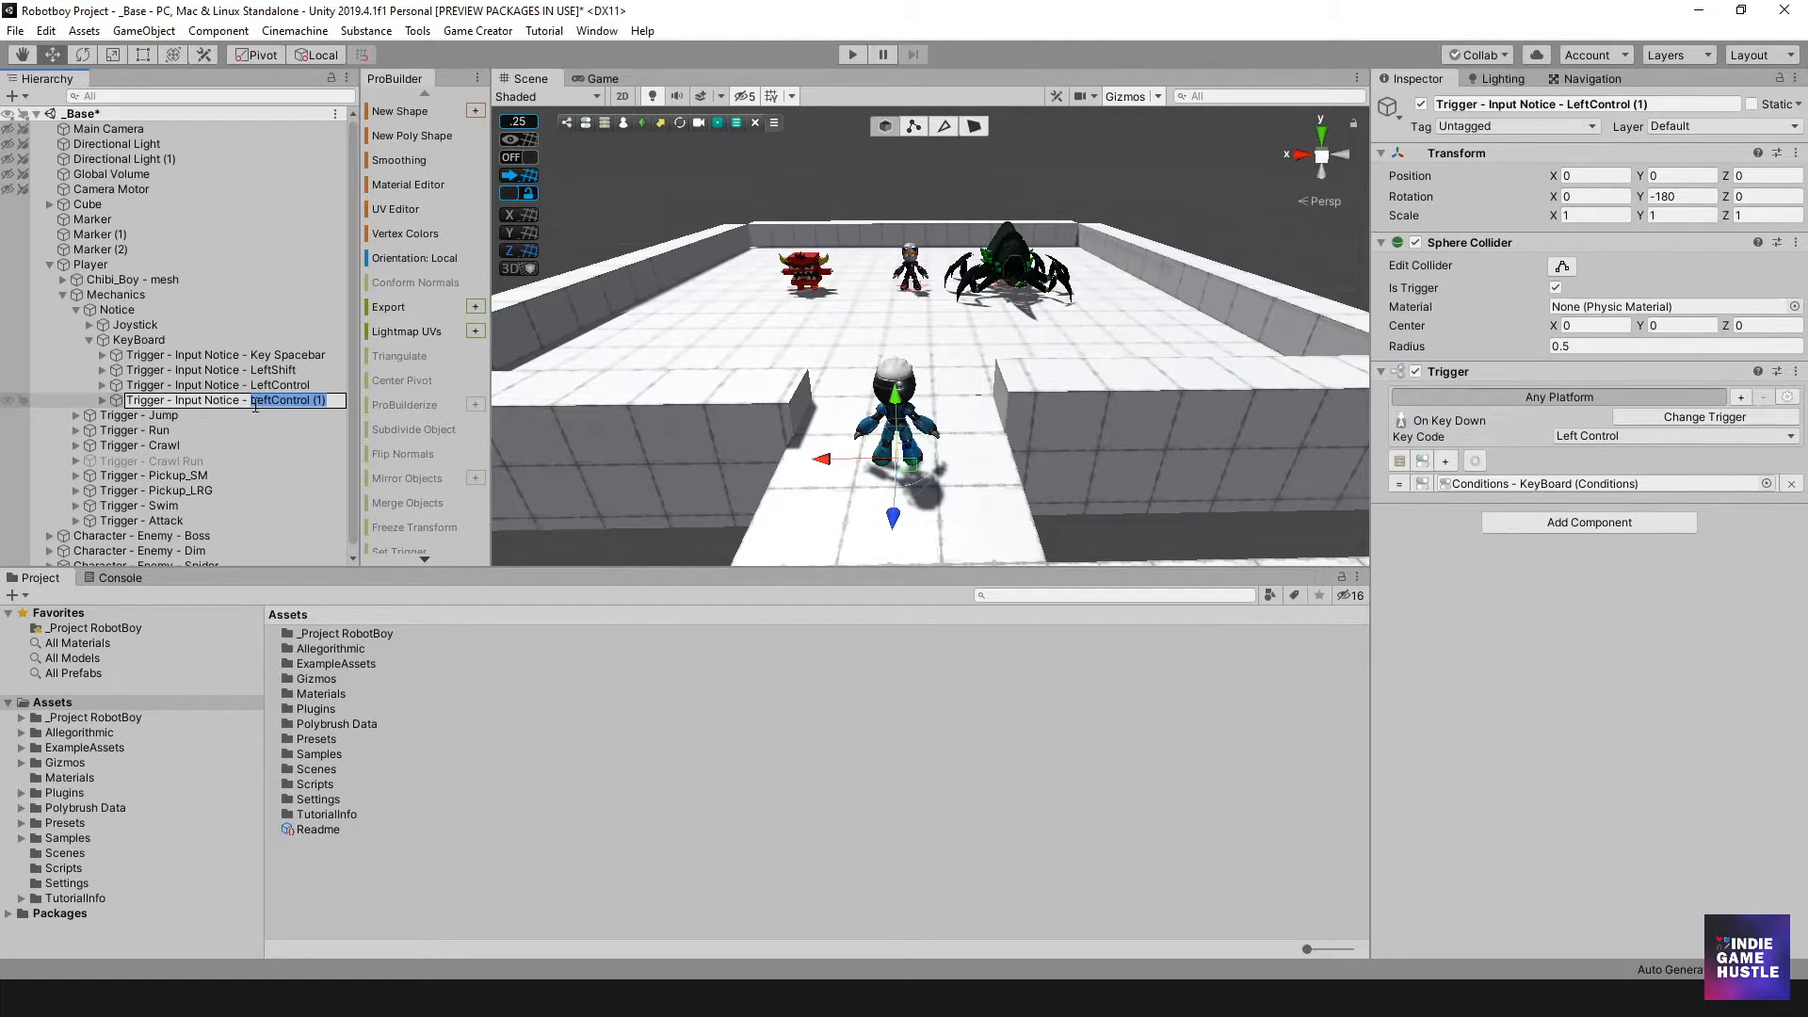
pyautogui.moveTo(280, 400); pyautogui.dragTo(373, 407)
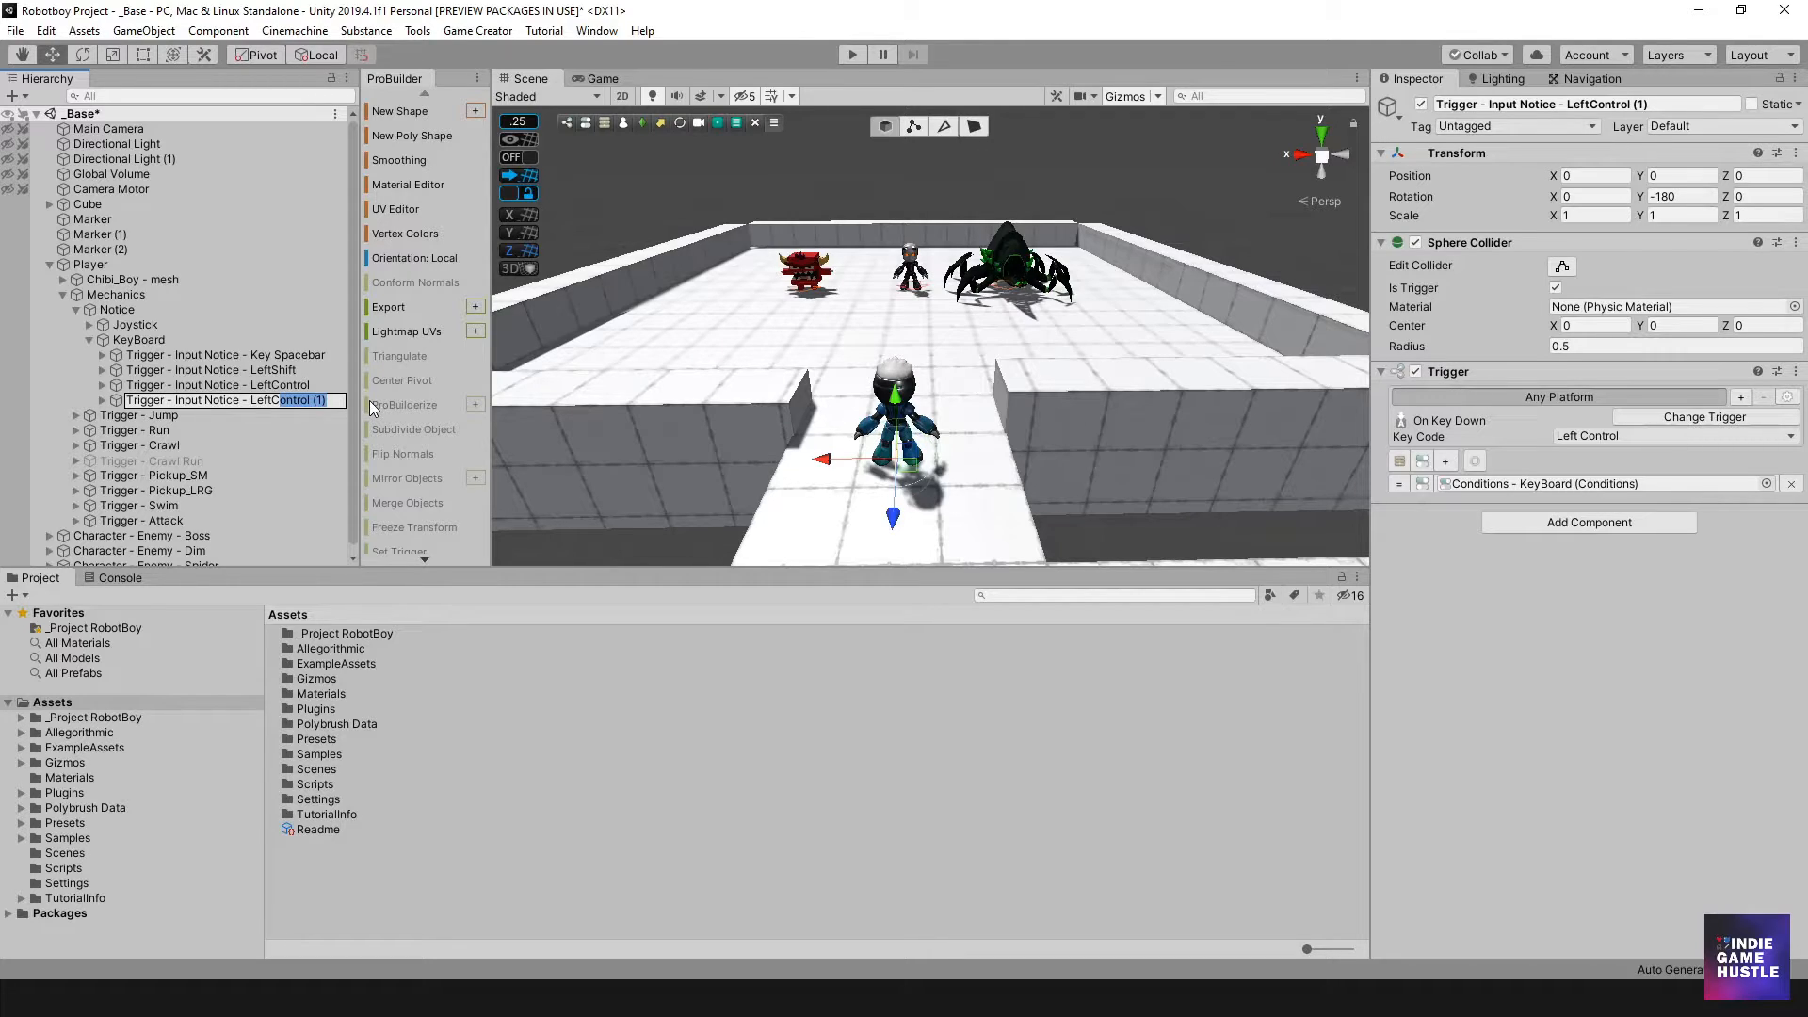
pyautogui.press('BackSpace')
pyautogui.press('BackSpace')
pyautogui.press('BackSpace')
pyautogui.write('tMouse')
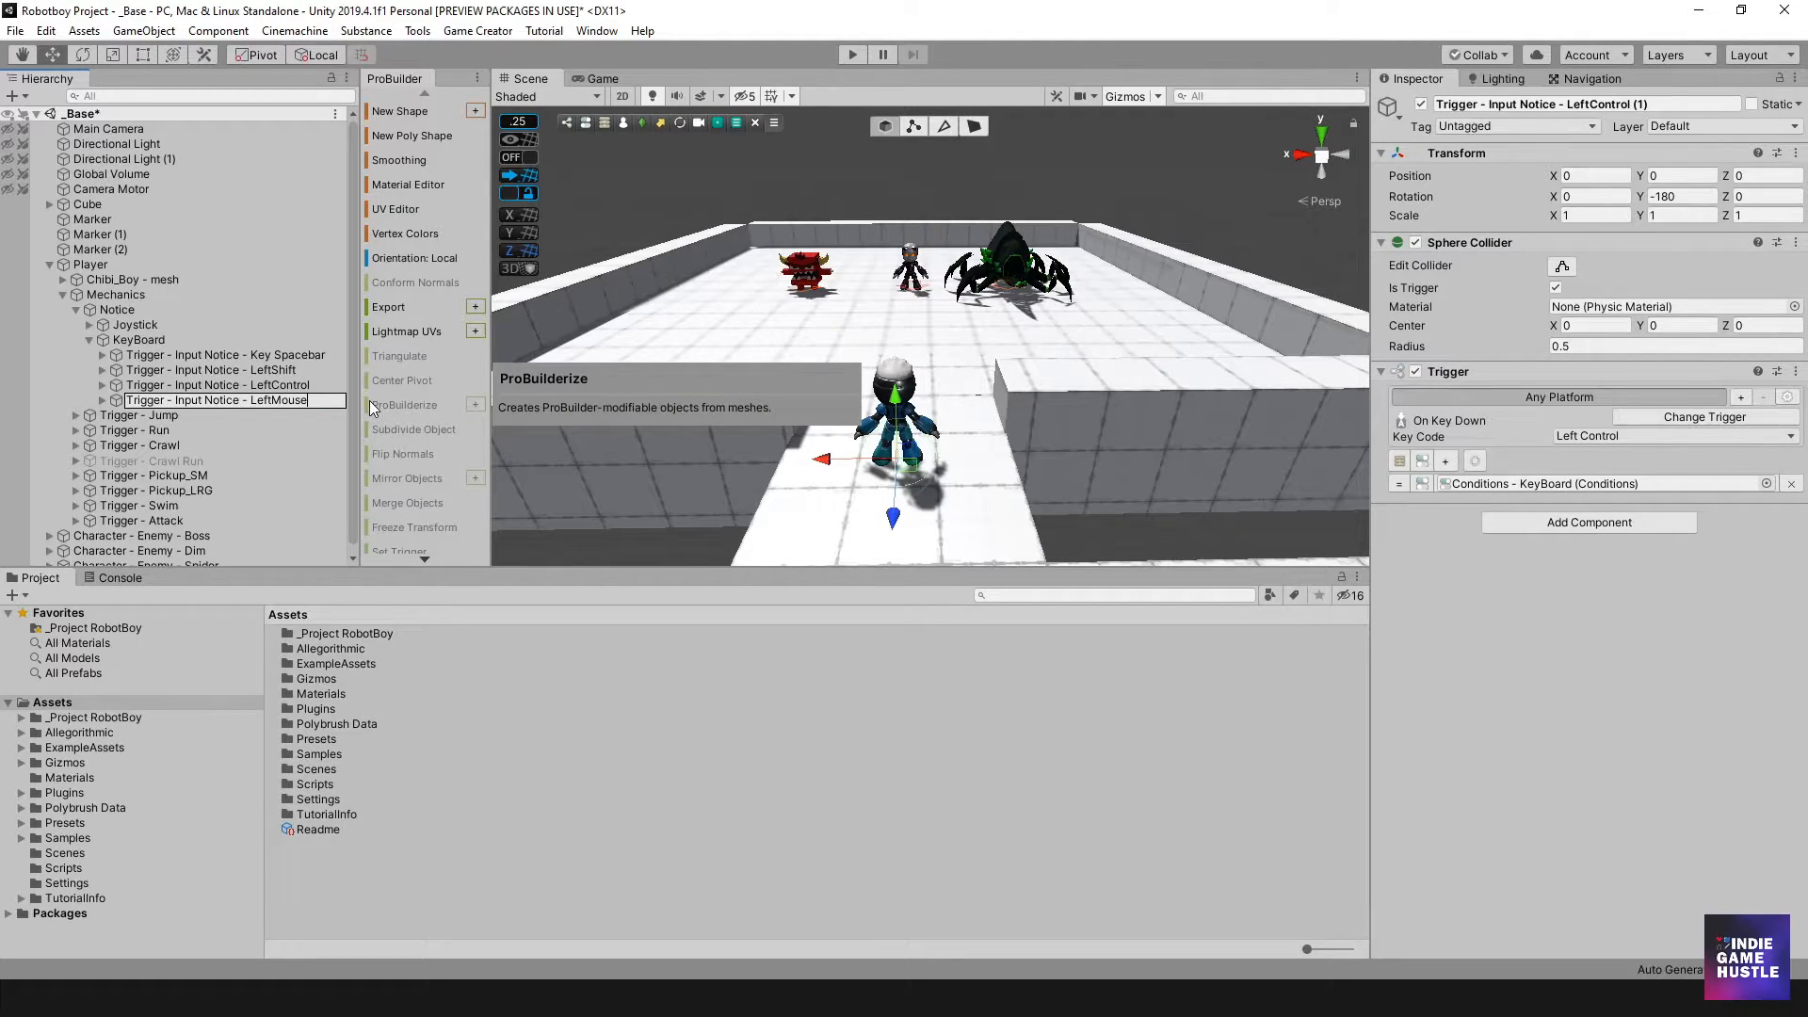
pyautogui.write('Btn')
pyautogui.press('Return')
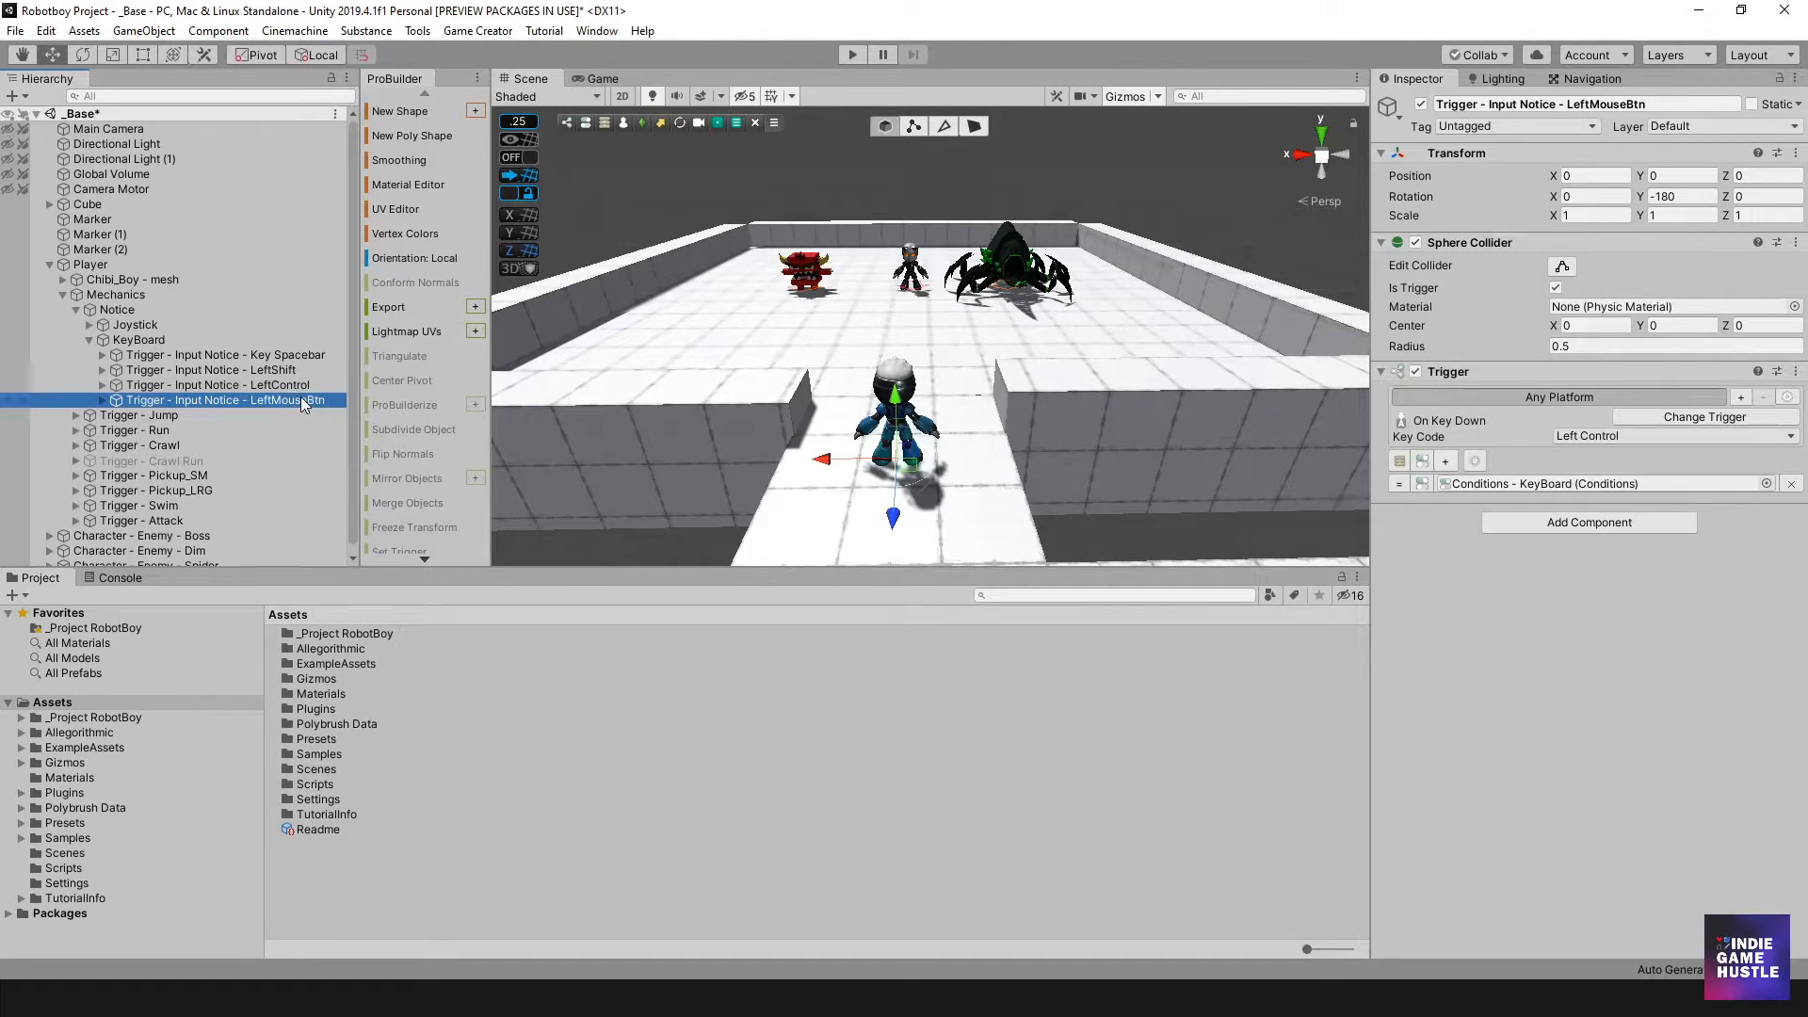
# Set the On Key Down key code of the LeftMouseBtn notice trigger to Mouse 1.
pyautogui.click(1575, 437)
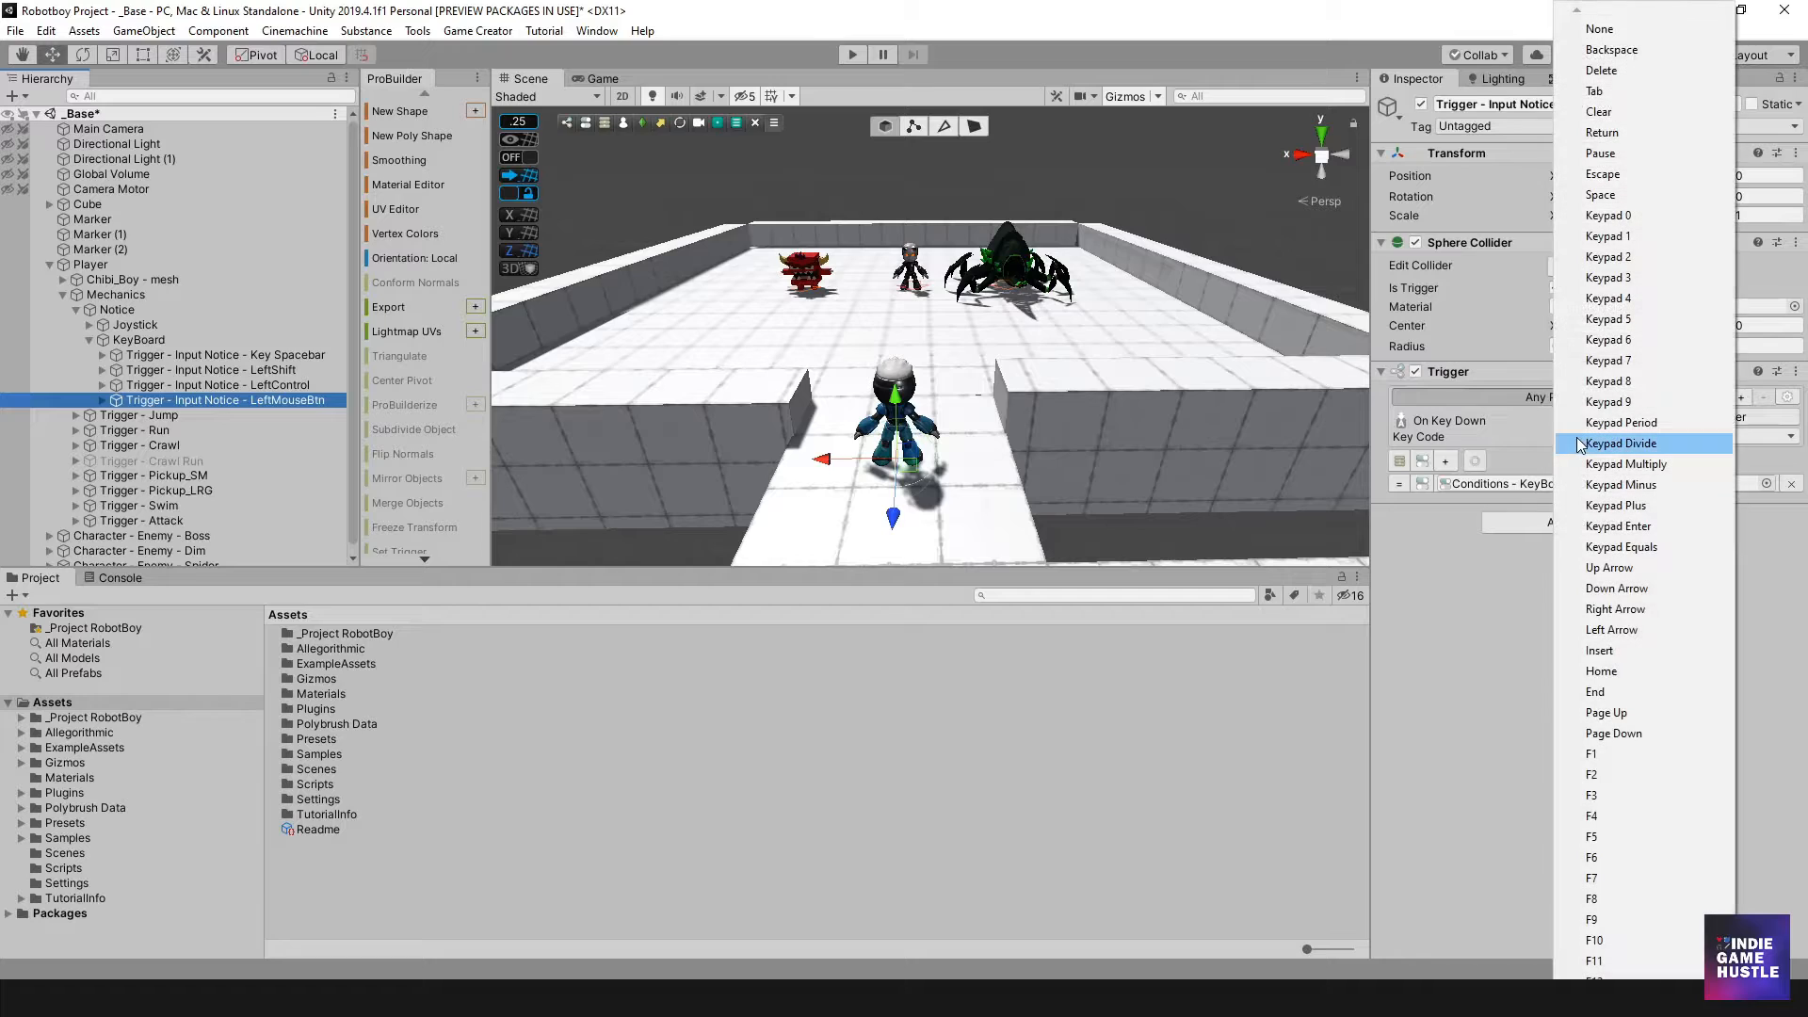
pyautogui.scroll(-20, 1579, 444)
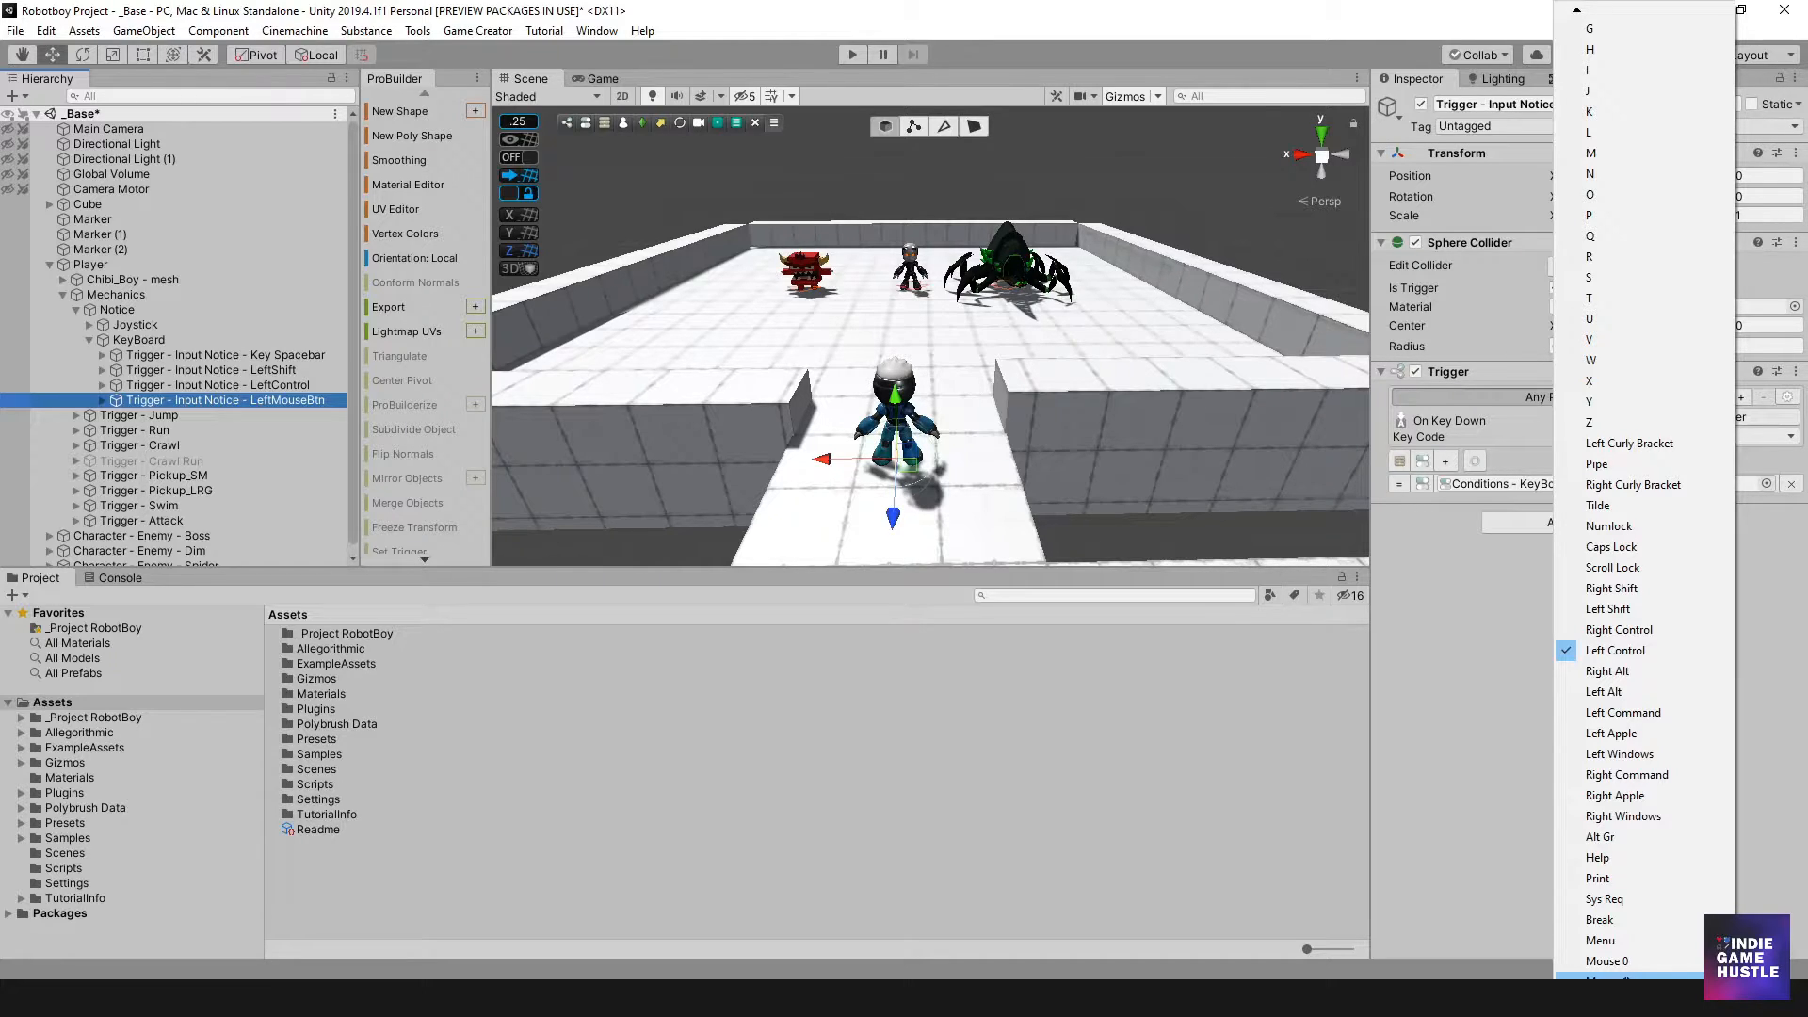
pyautogui.click(1627, 977)
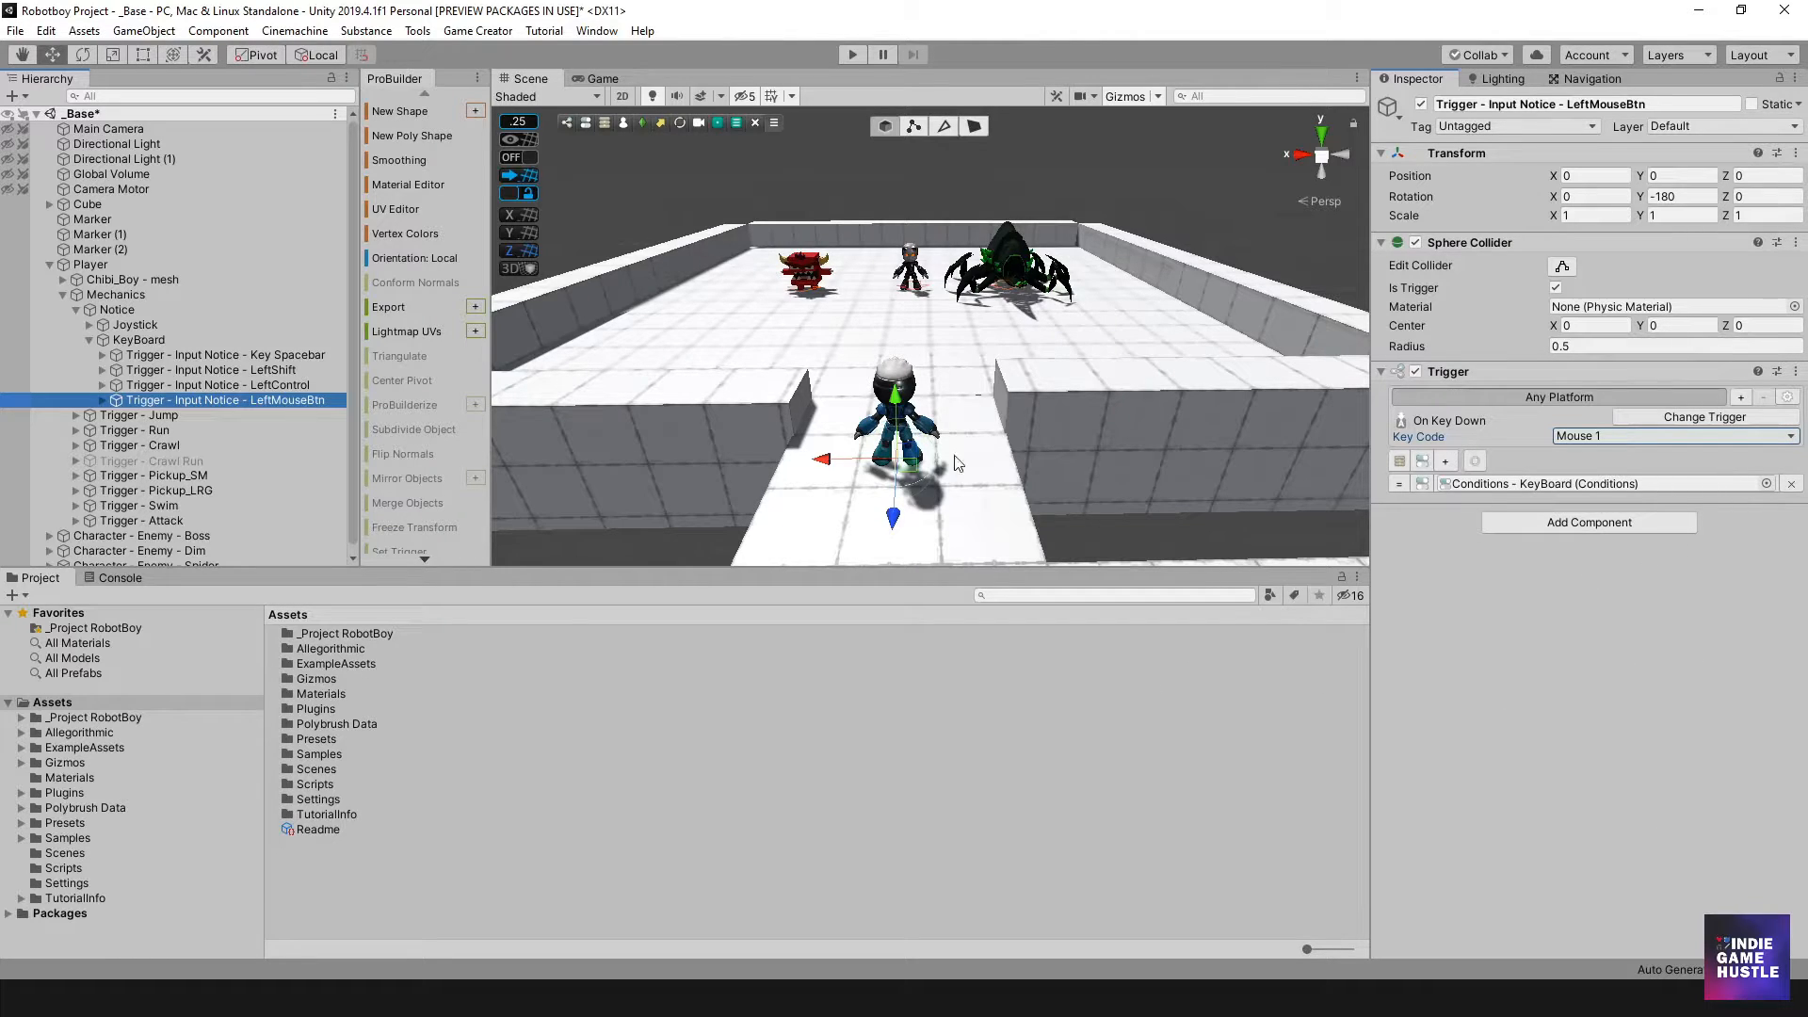
# Set the key in the first clause of the LeftMouseBtn trigger's Conditions - KeyBoard to Mouse 1 and collapse the trigger.
pyautogui.click(101, 400)
pyautogui.click(167, 415)
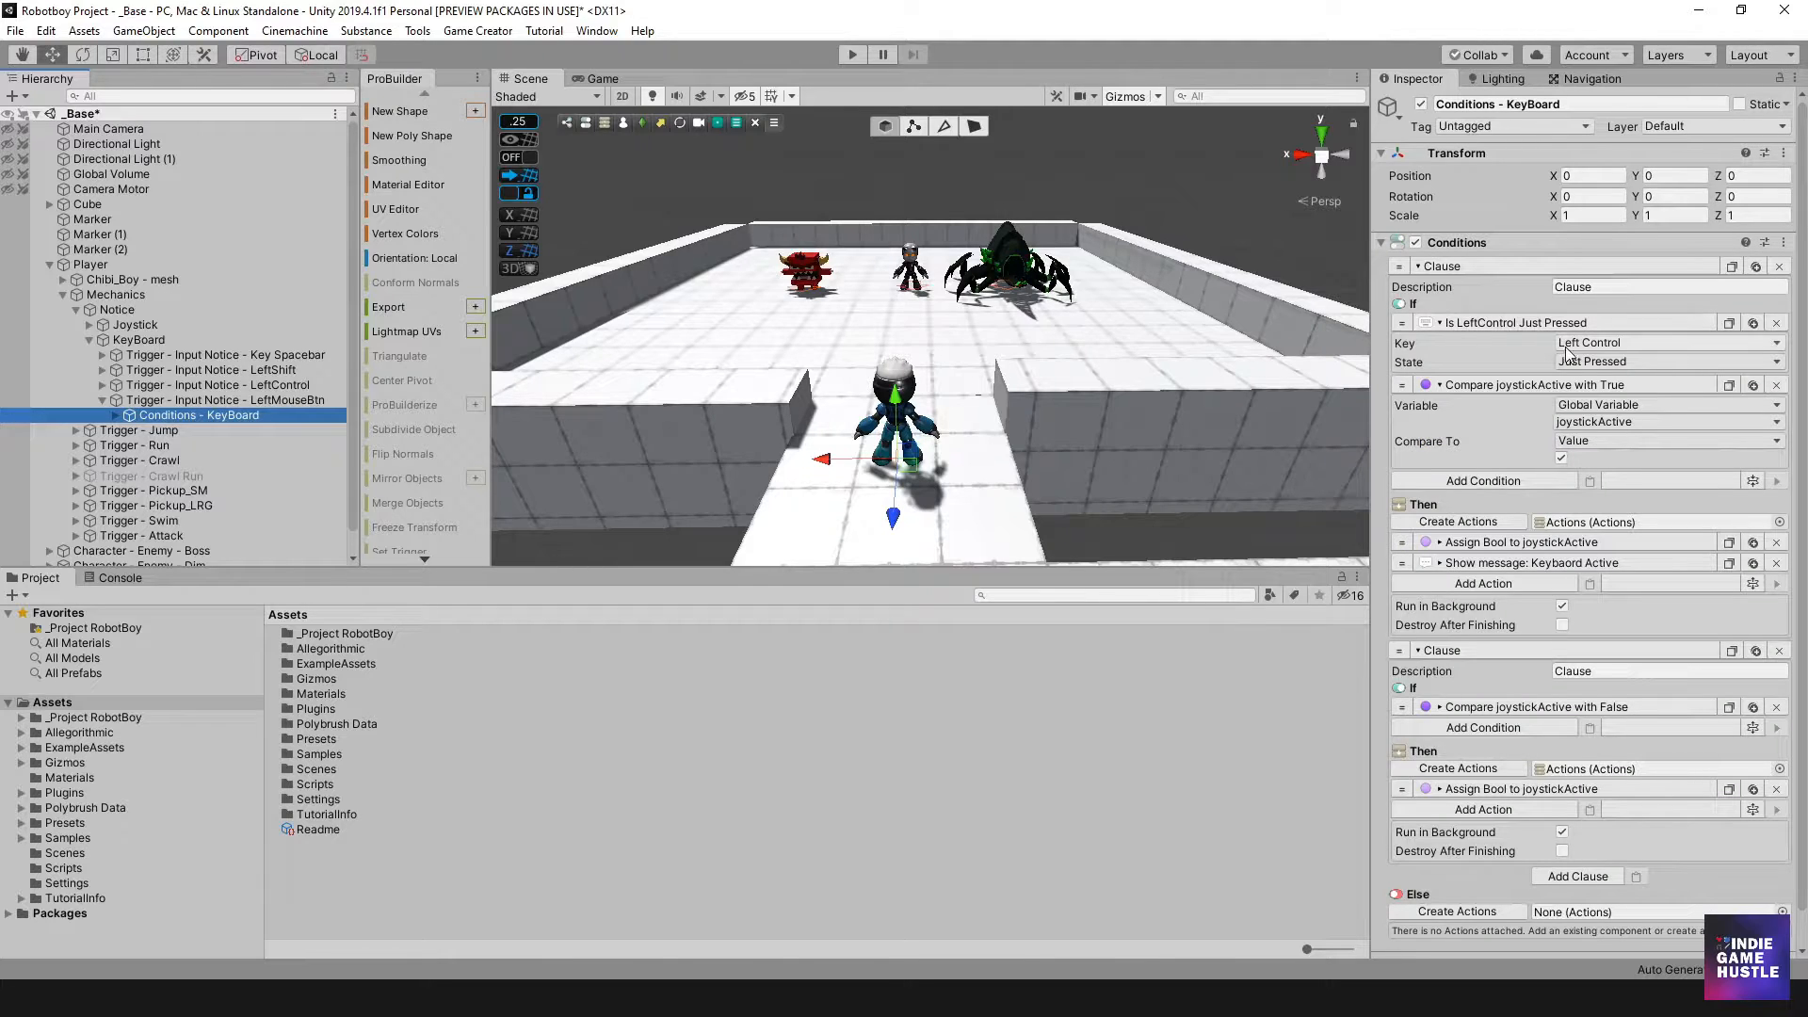
pyautogui.click(1566, 344)
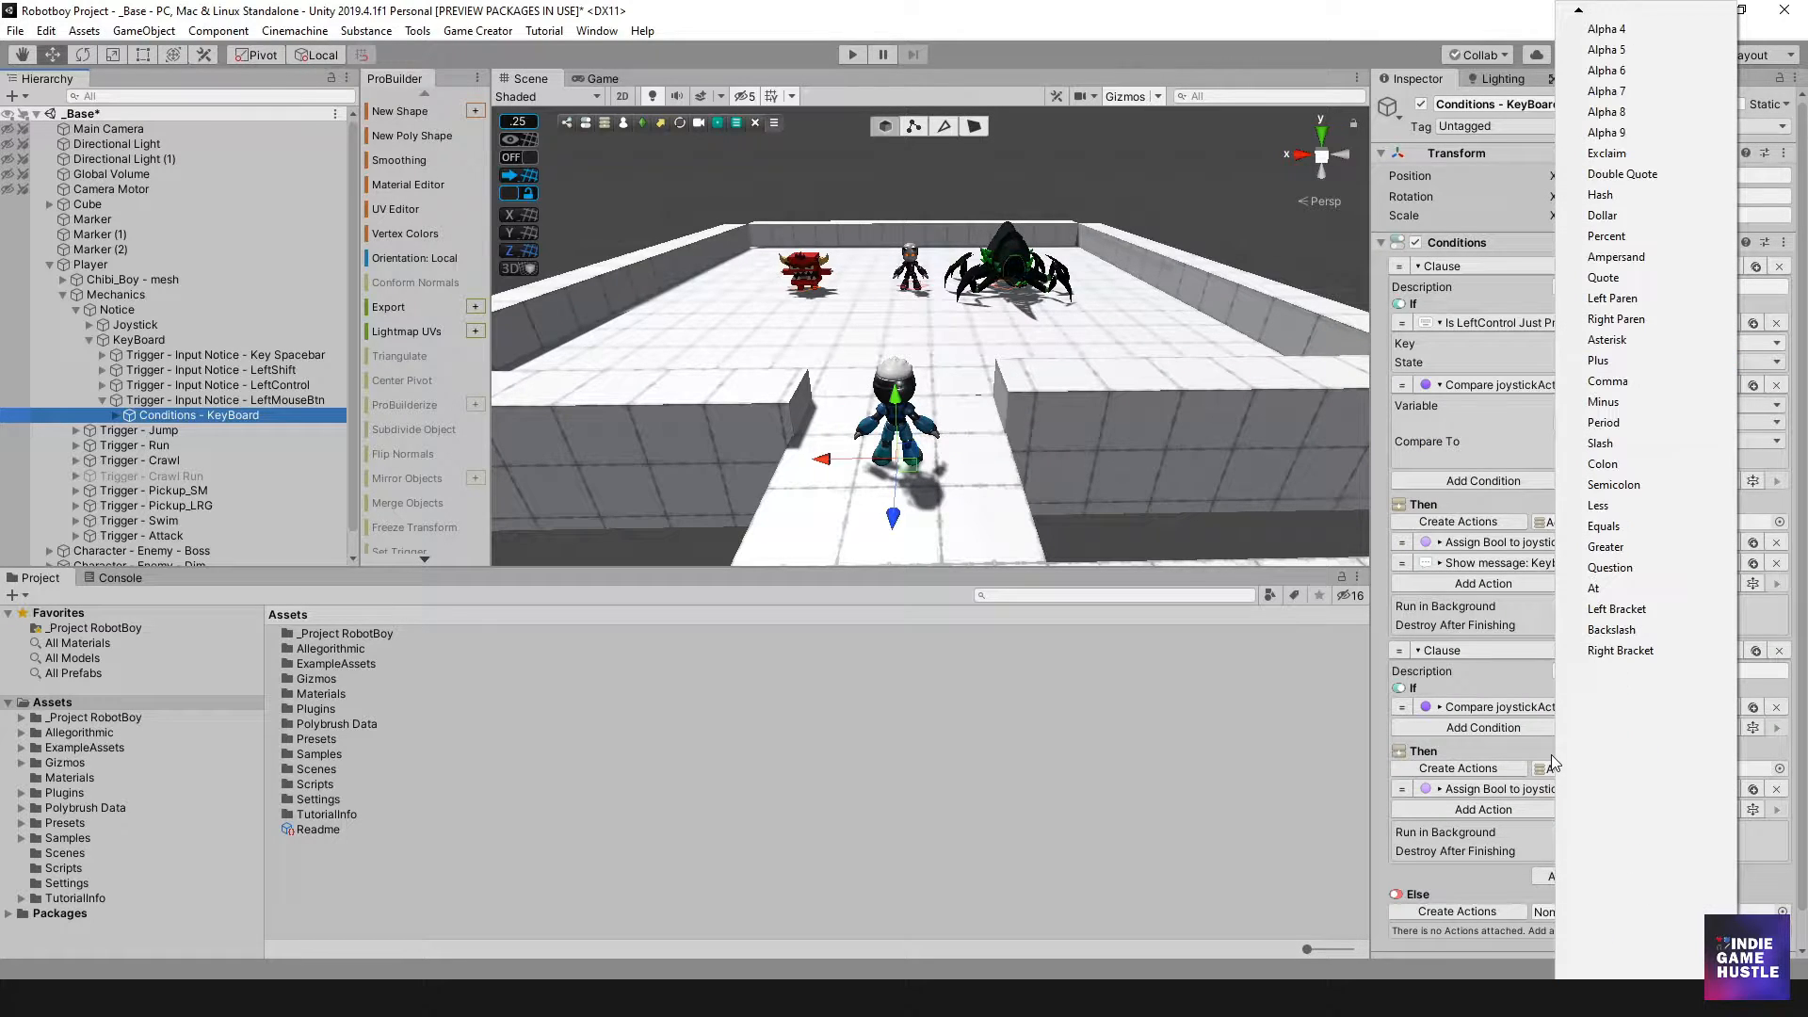
pyautogui.scroll(-12, 1552, 764)
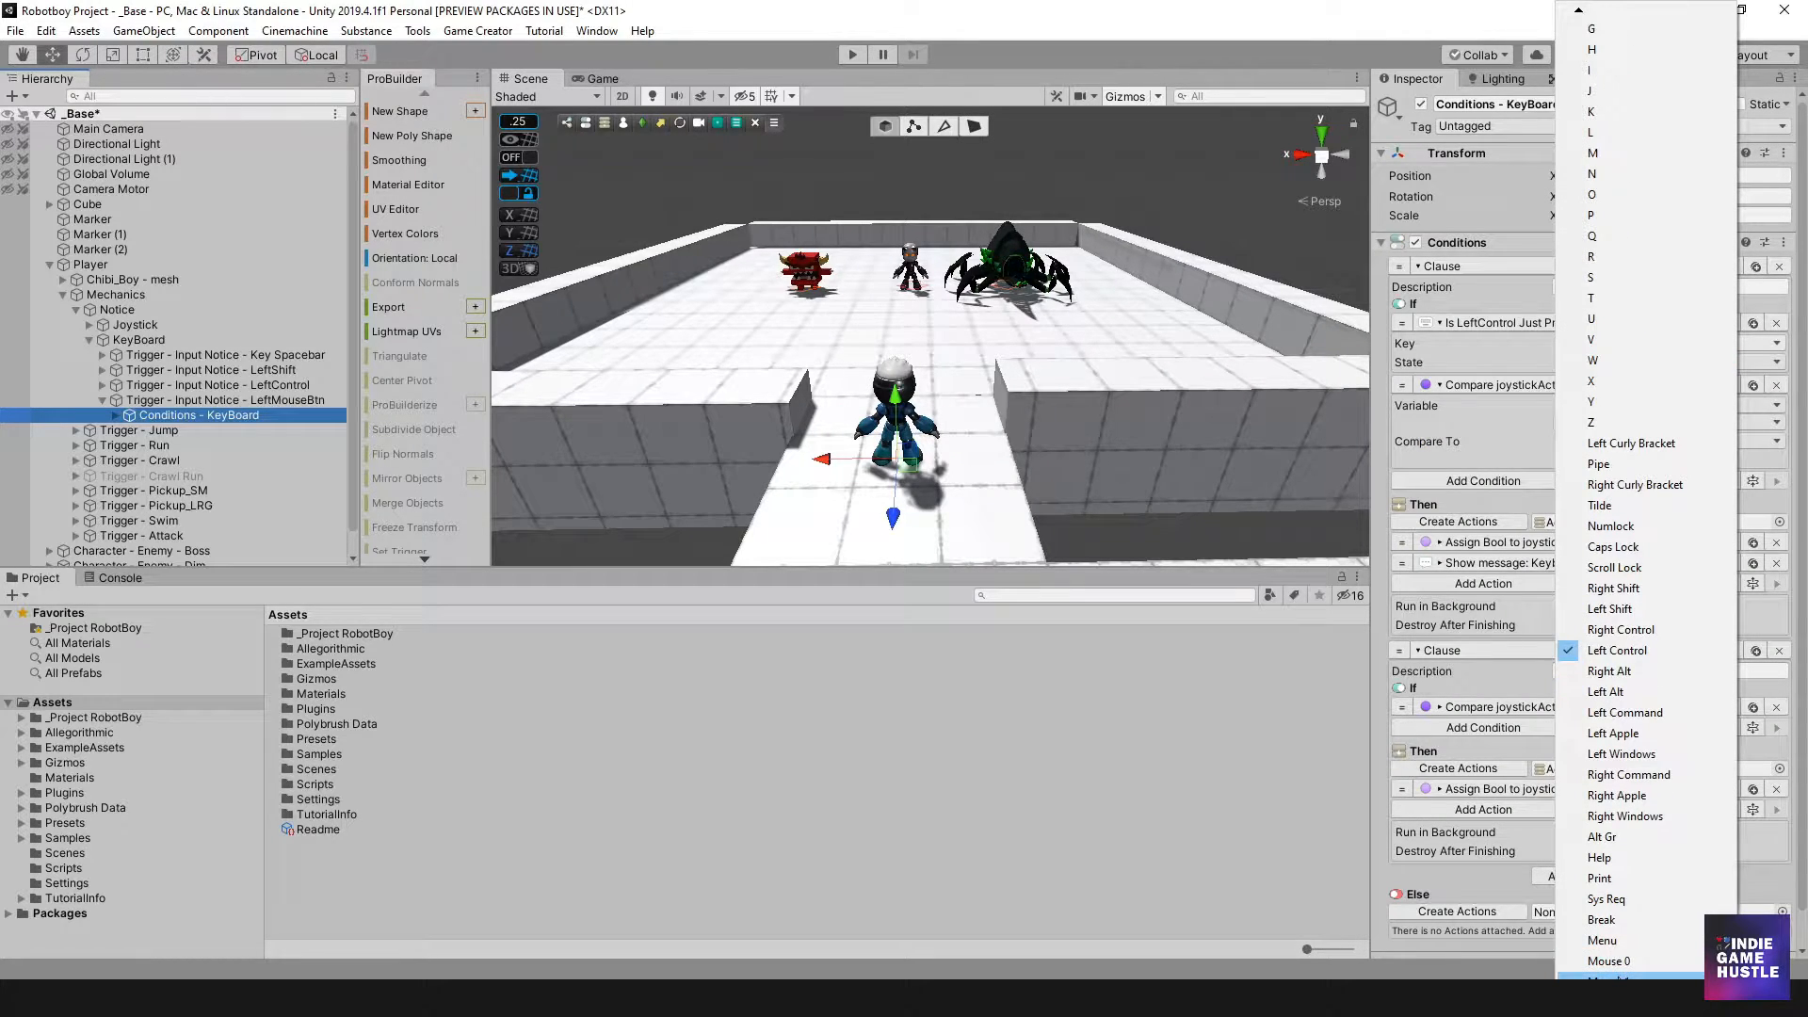
pyautogui.click(1608, 977)
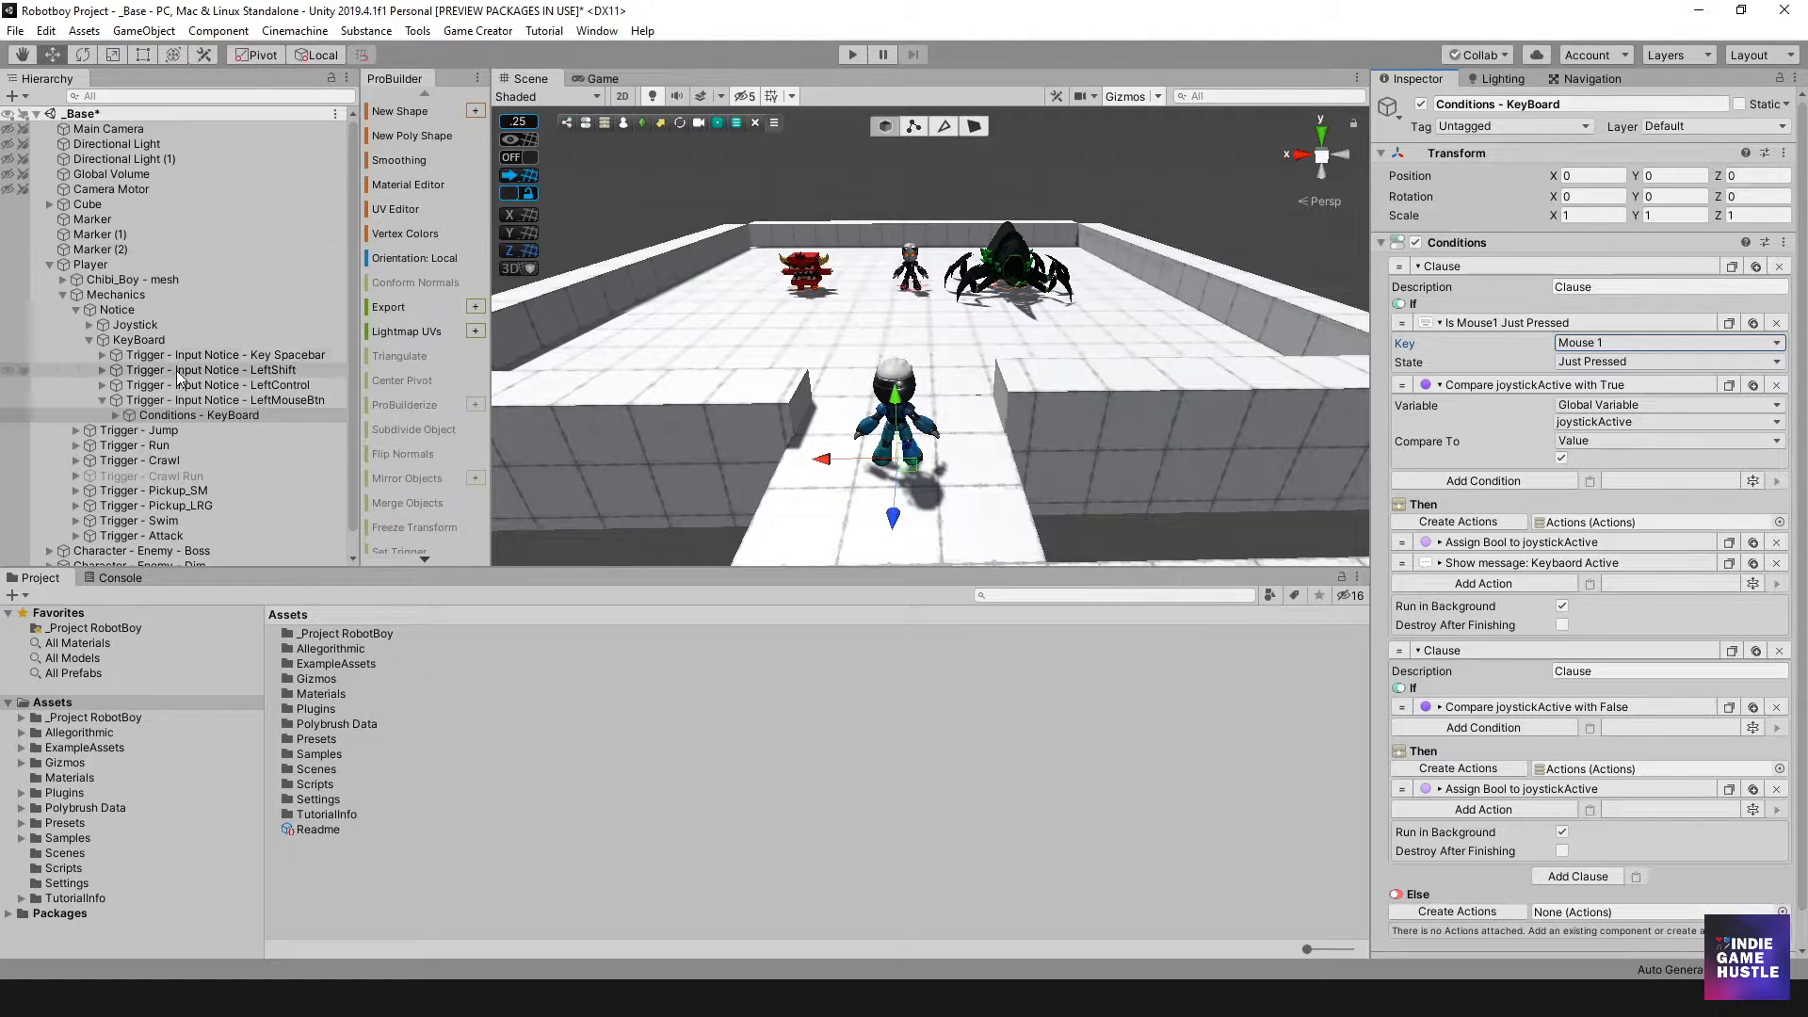
pyautogui.click(209, 385)
pyautogui.click(219, 401)
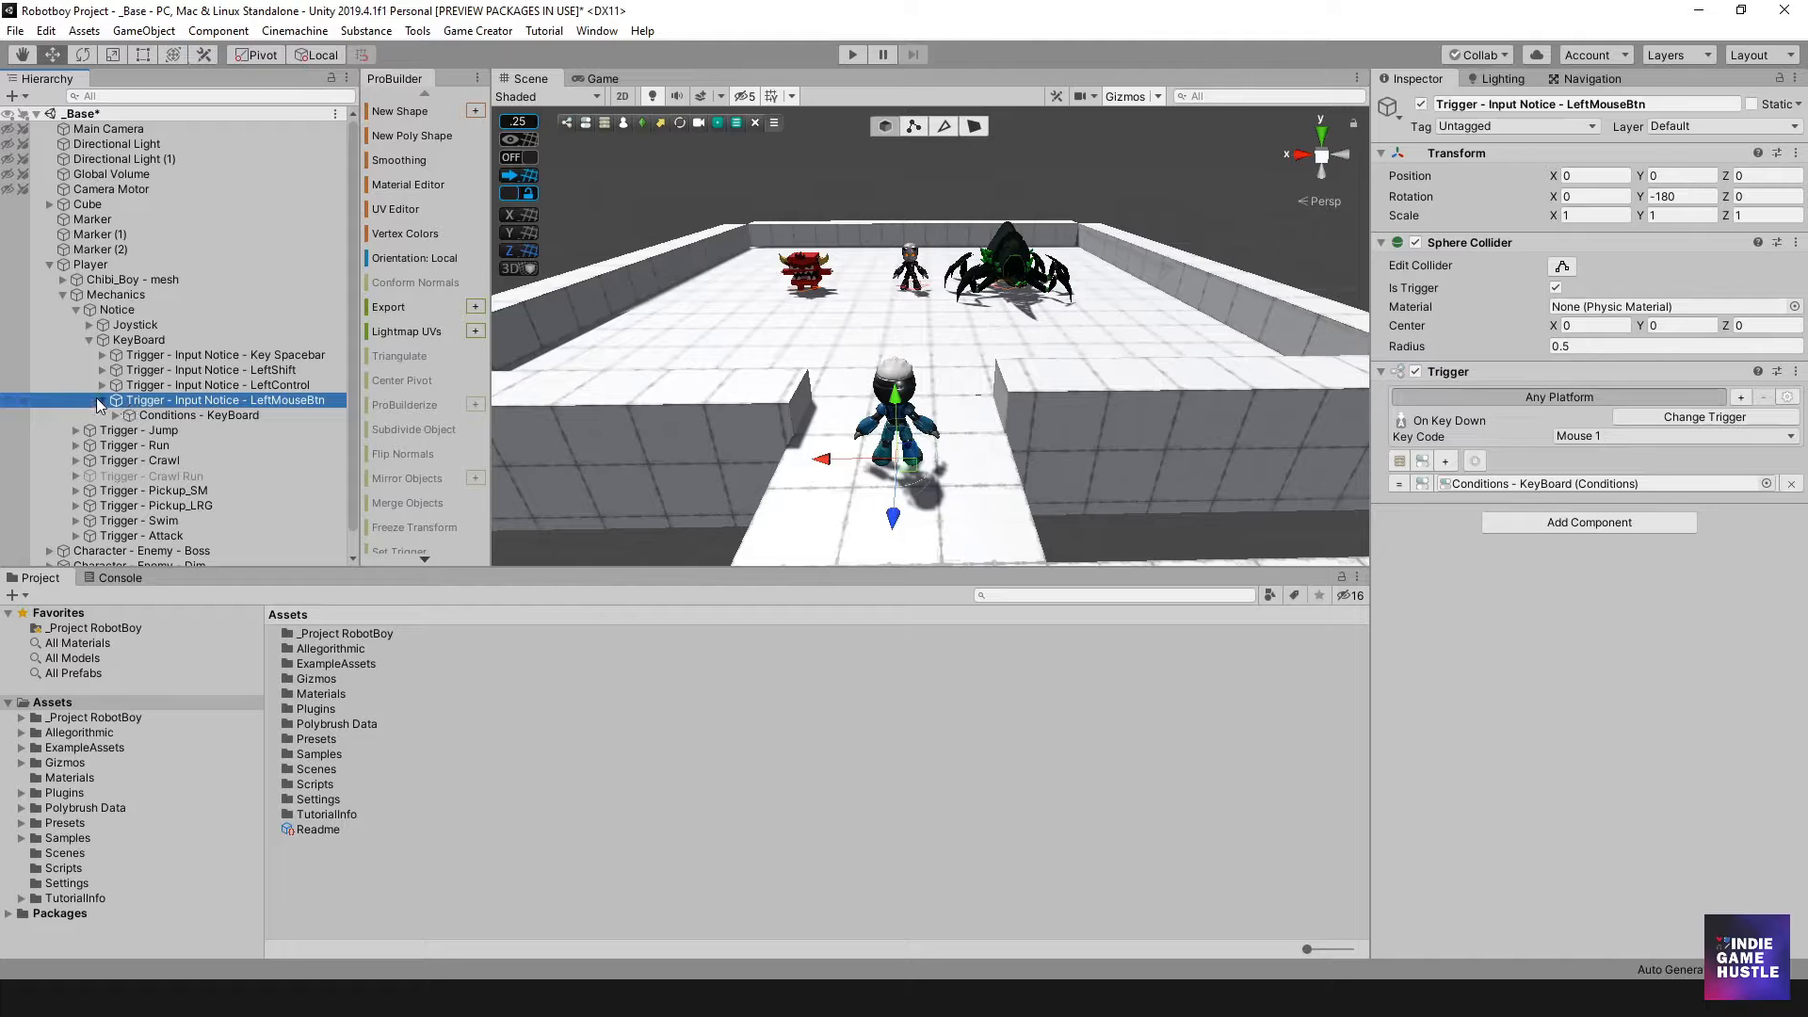
pyautogui.click(101, 401)
# Rename Trigger - Input Notice - LeftMouseBtn in the KeyBoard group to Trigger - Input Notice - RightMouseBtn.
pyautogui.click(224, 370)
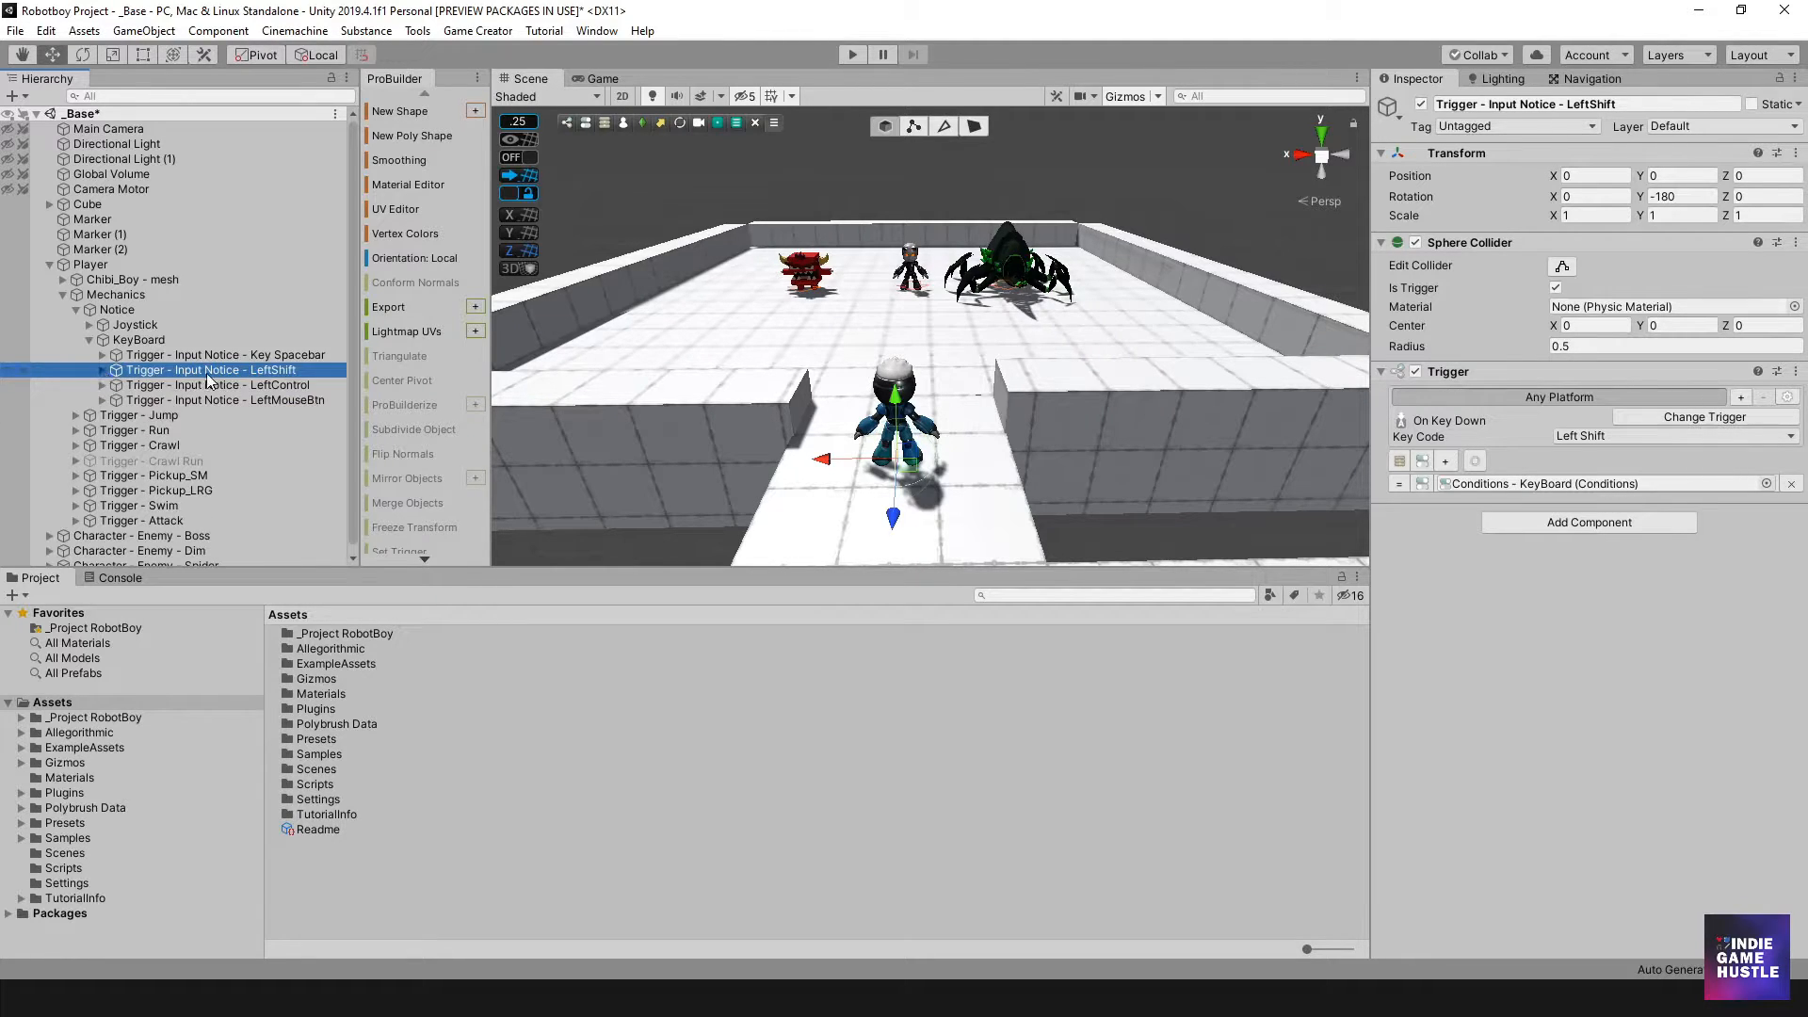
pyautogui.click(237, 403)
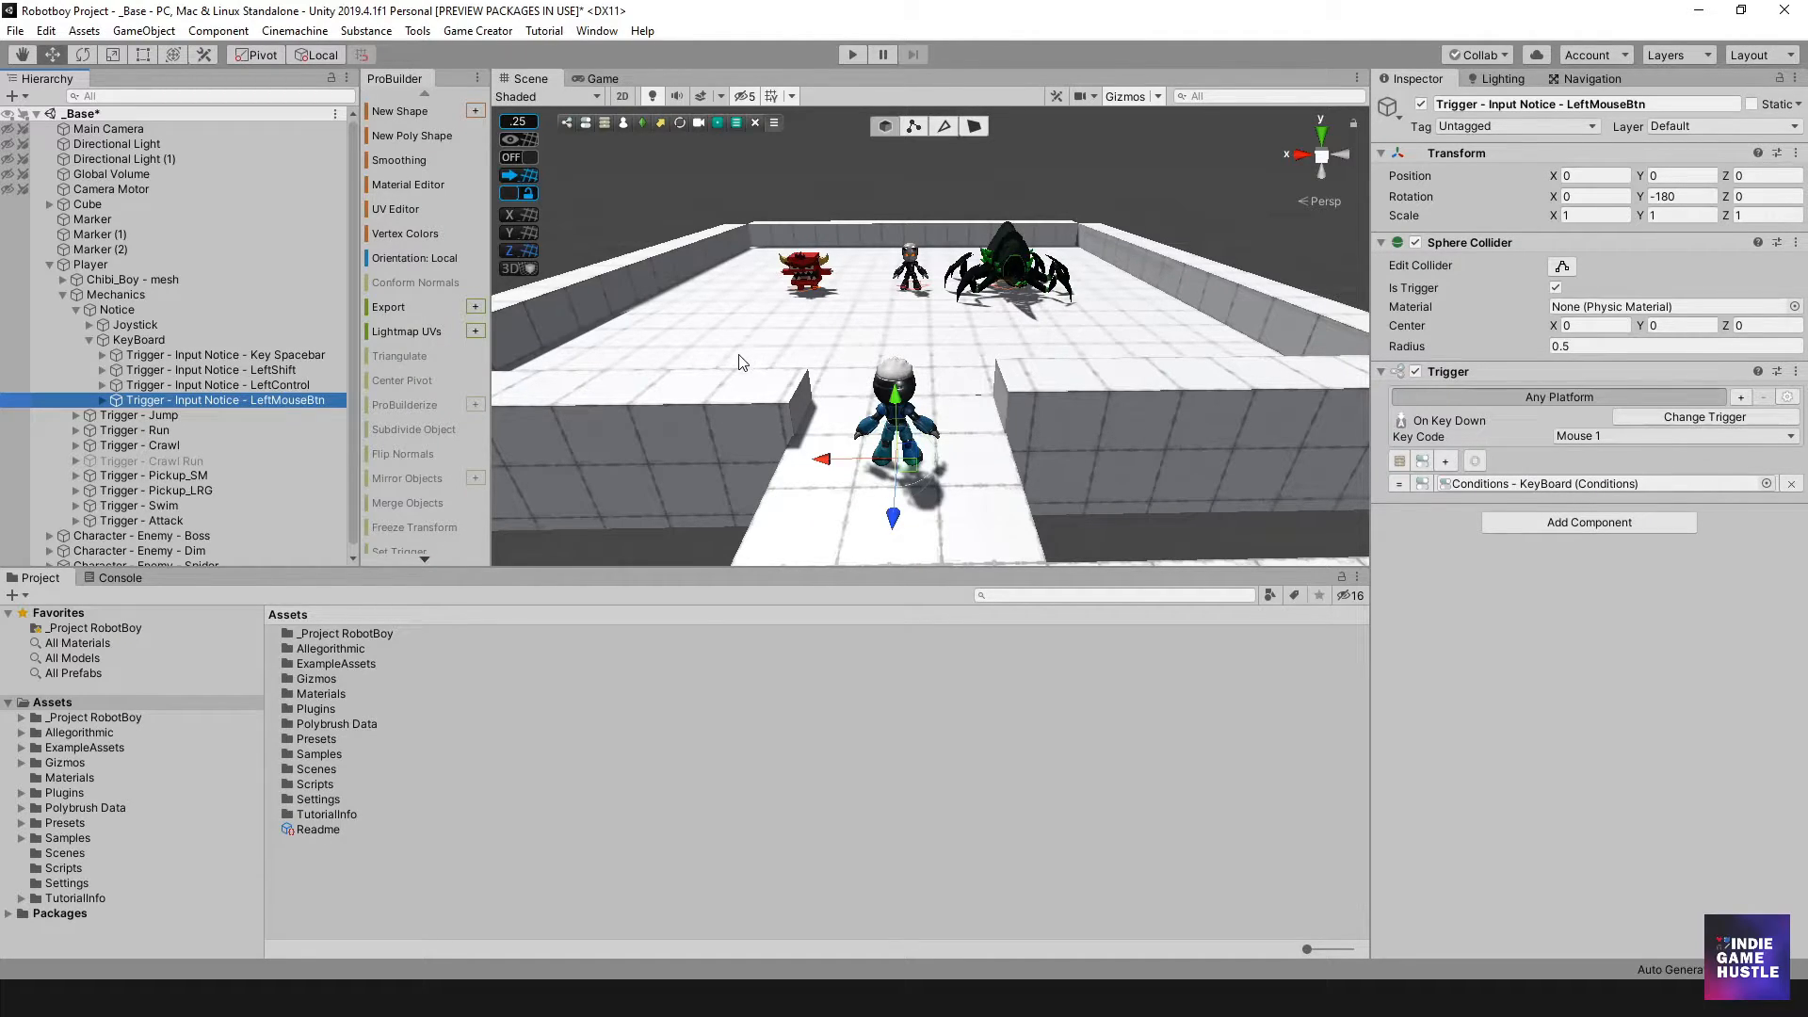
pyautogui.click(268, 399)
pyautogui.moveTo(263, 400); pyautogui.dragTo(252, 399)
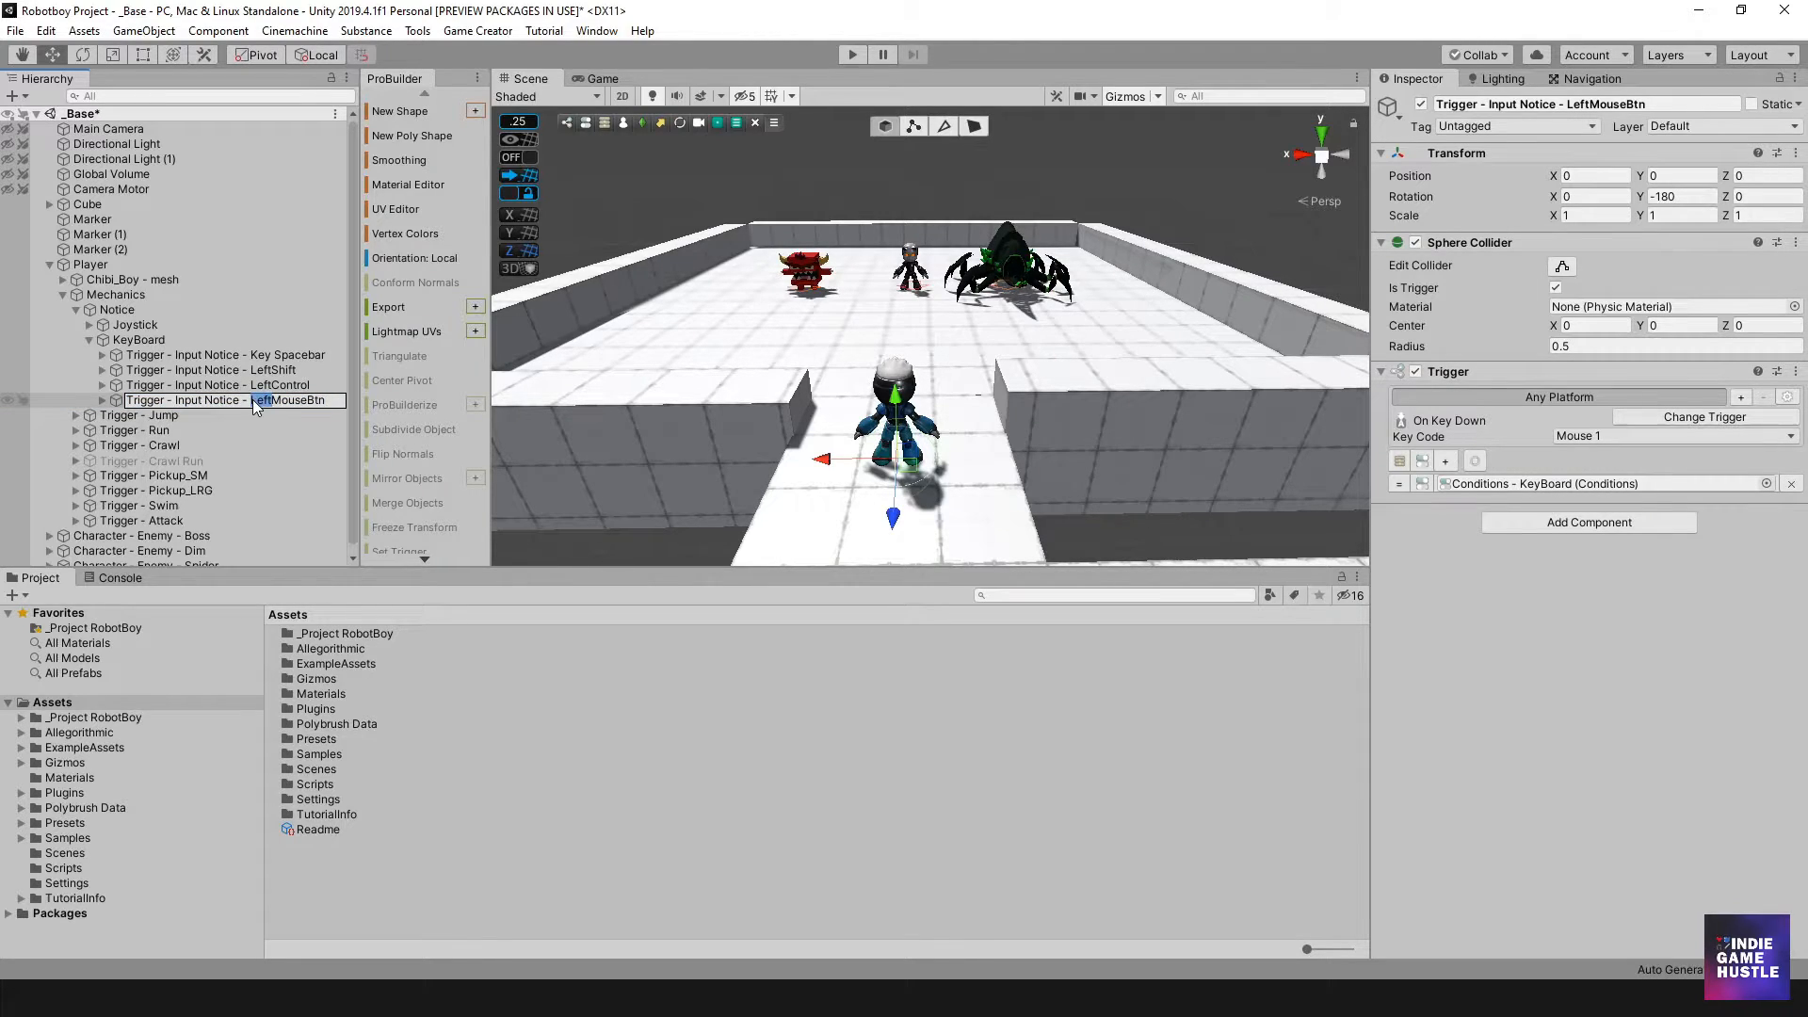
pyautogui.write('Right')
pyautogui.press('Return')
pyautogui.click(173, 415)
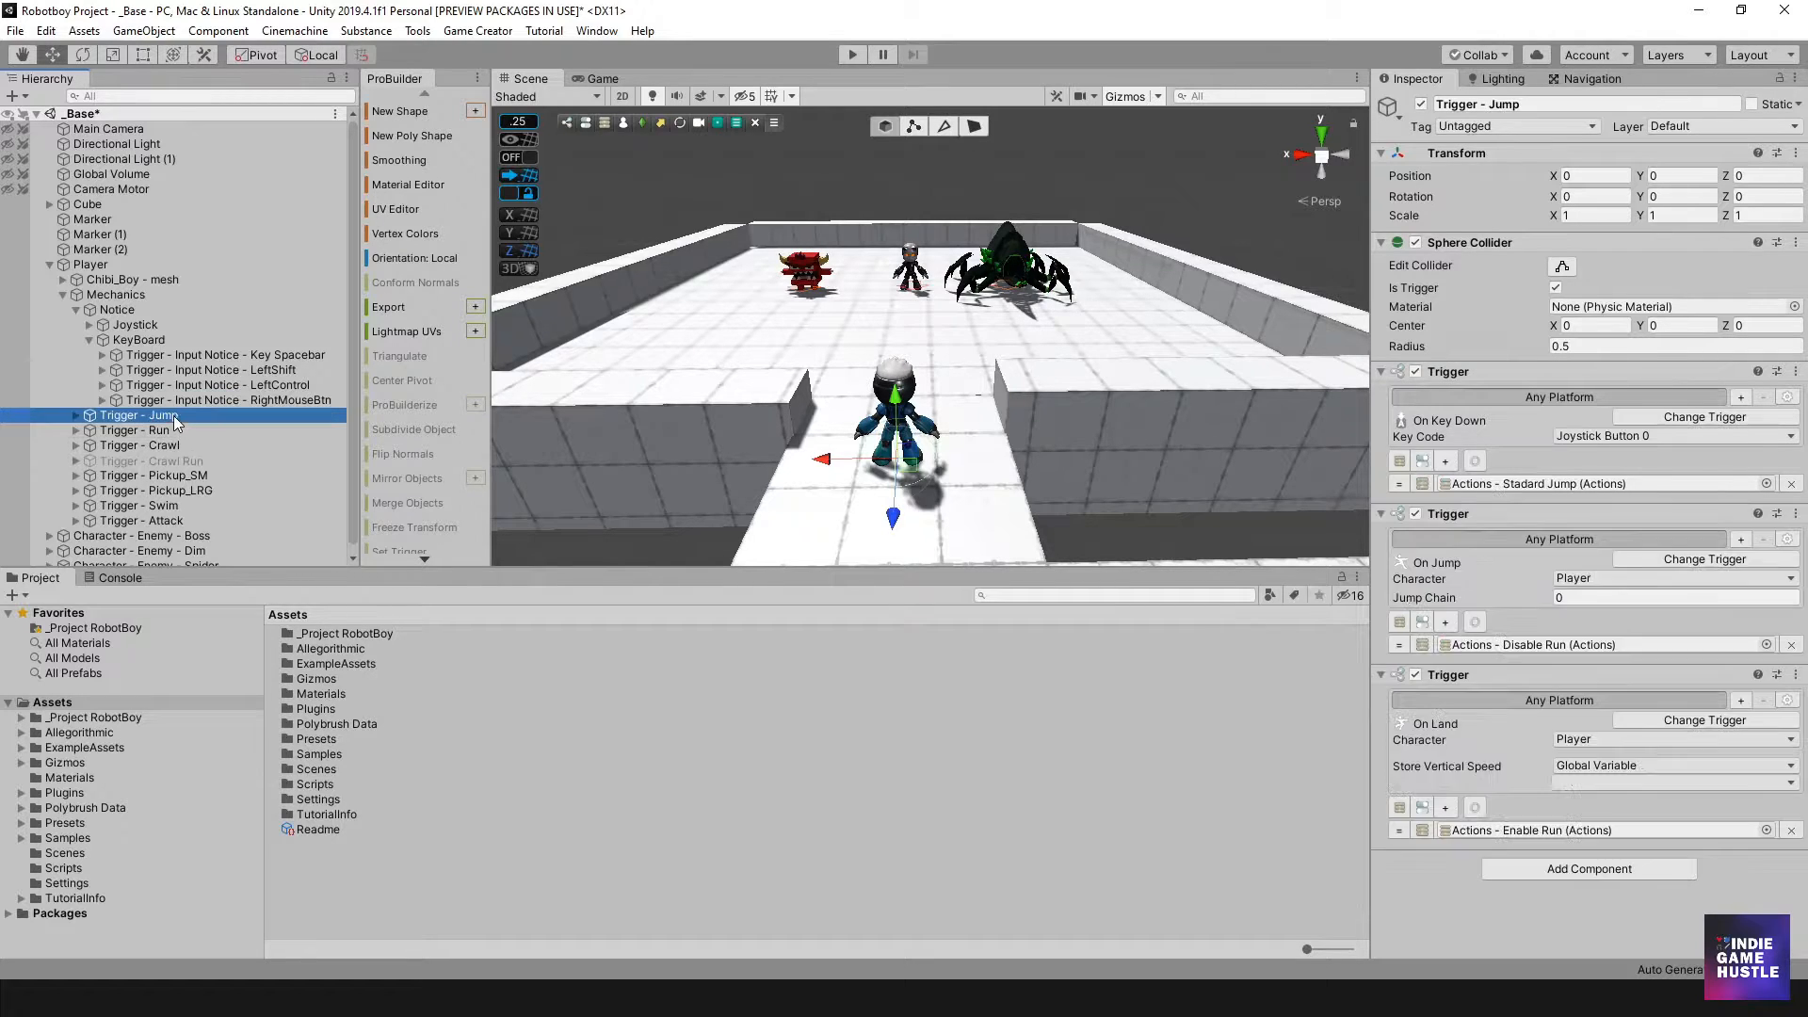
# Duplicate Trigger - Input Notice - RightMouseBtn and rename the copy Trigger - Input Notice - LeftMouseBtn.
pyautogui.click(175, 401)
pyautogui.hotkey('ctrl', 'd')
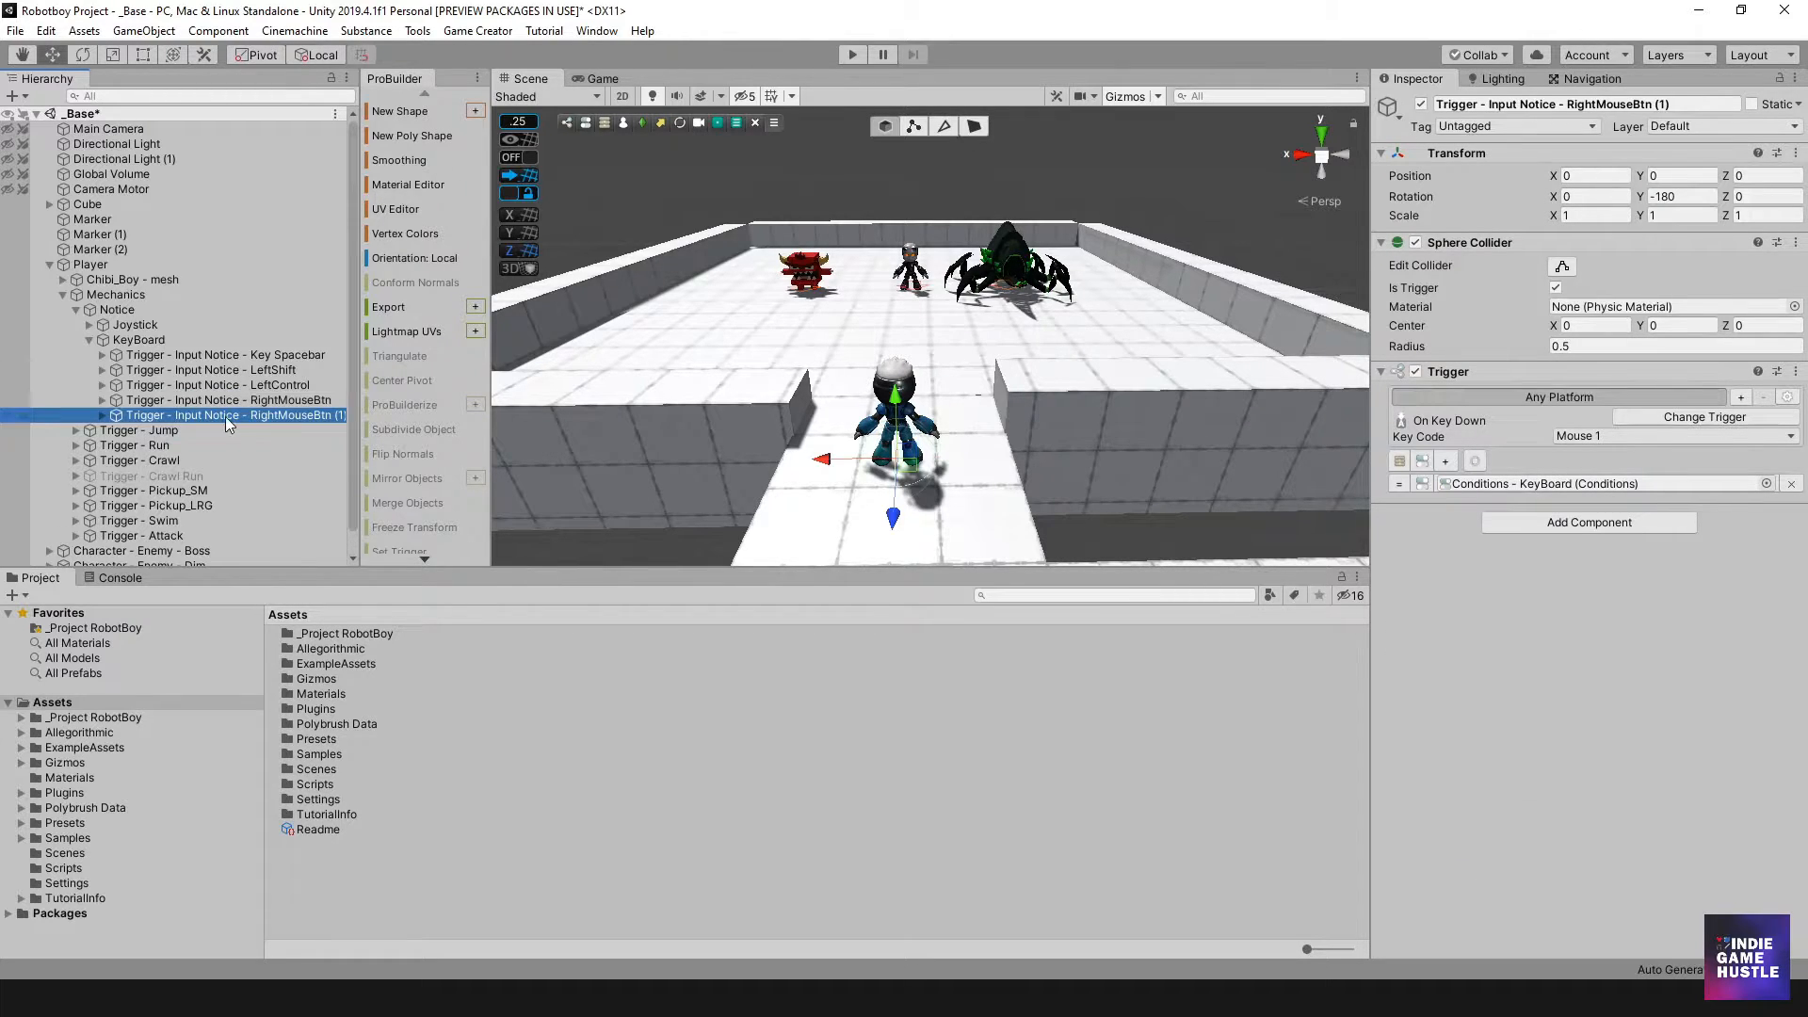
pyautogui.click(262, 414)
pyautogui.click(262, 414)
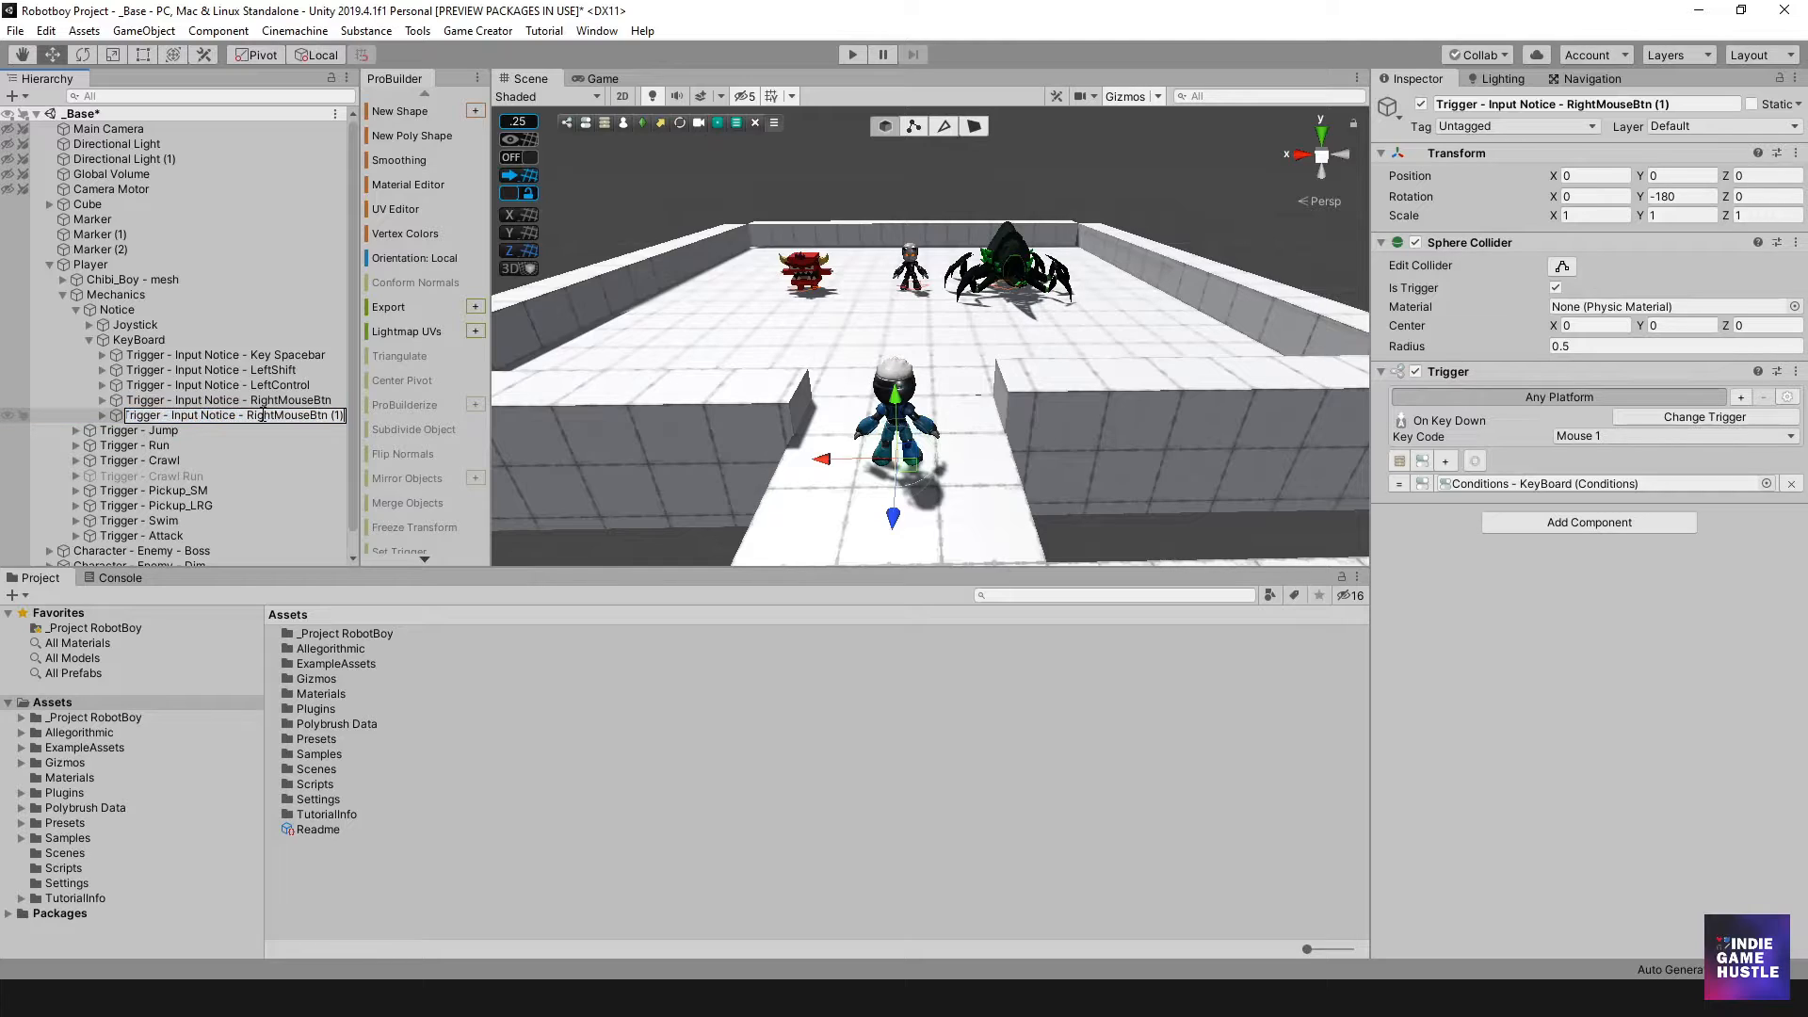
pyautogui.press('BackSpace')
pyautogui.press('BackSpace')
pyautogui.press('BackSpace')
pyautogui.press('BackSpace')
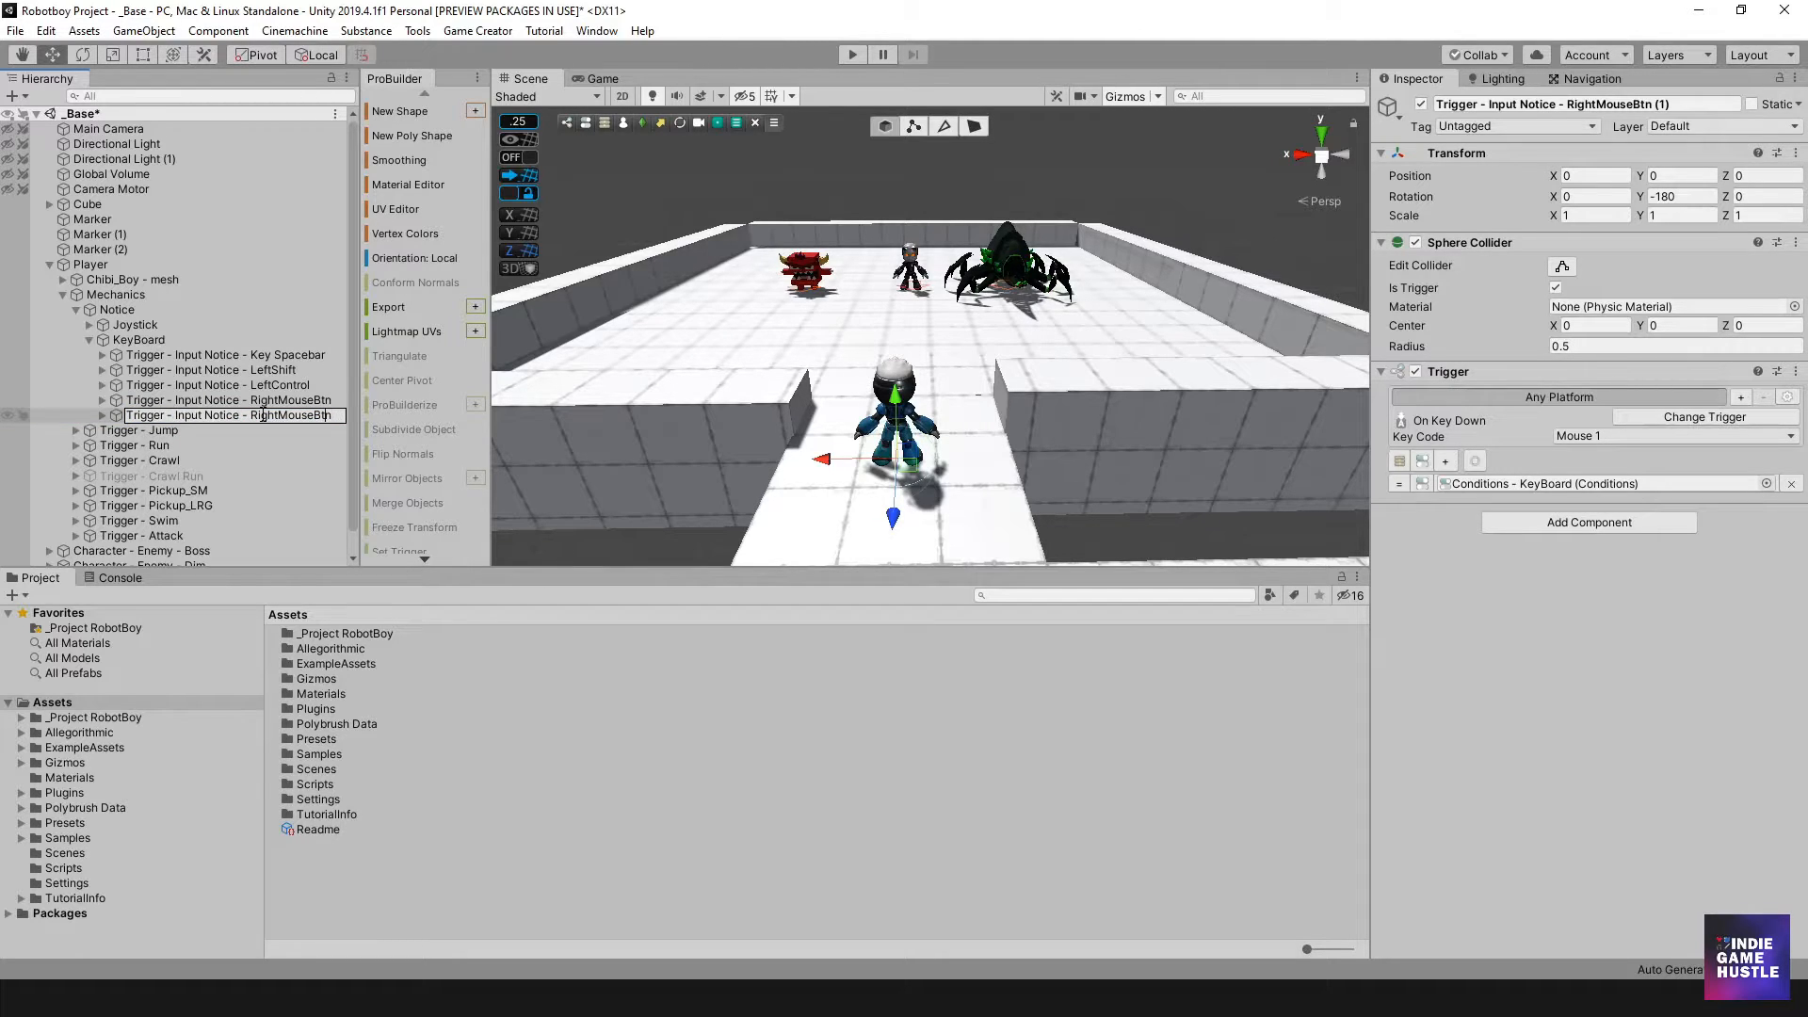
pyautogui.press('Left')
pyautogui.press('BackSpace')
pyautogui.press('BackSpace')
pyautogui.press('BackSpace')
pyautogui.press('BackSpace')
pyautogui.press('BackSpace')
pyautogui.write('Left')
pyautogui.press('Return')
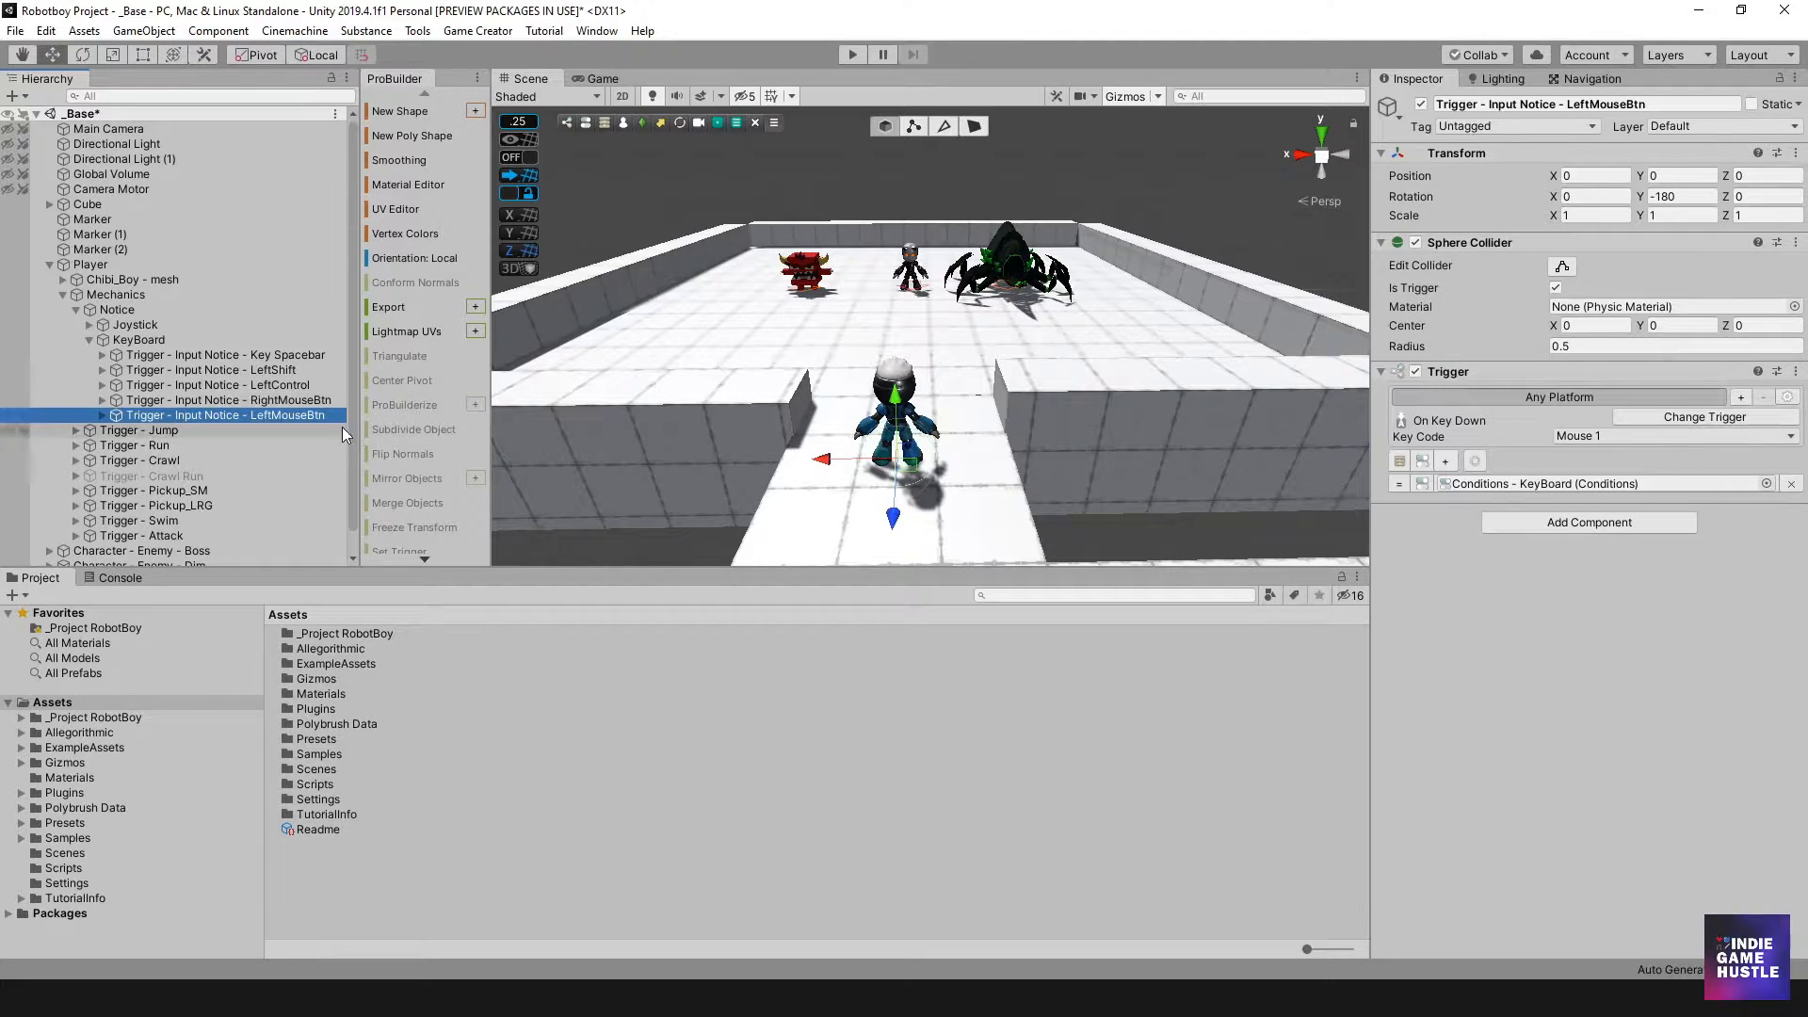
# Set the On Key Down key code of the new LeftMouseBtn notice trigger to Mouse 0.
pyautogui.click(1602, 437)
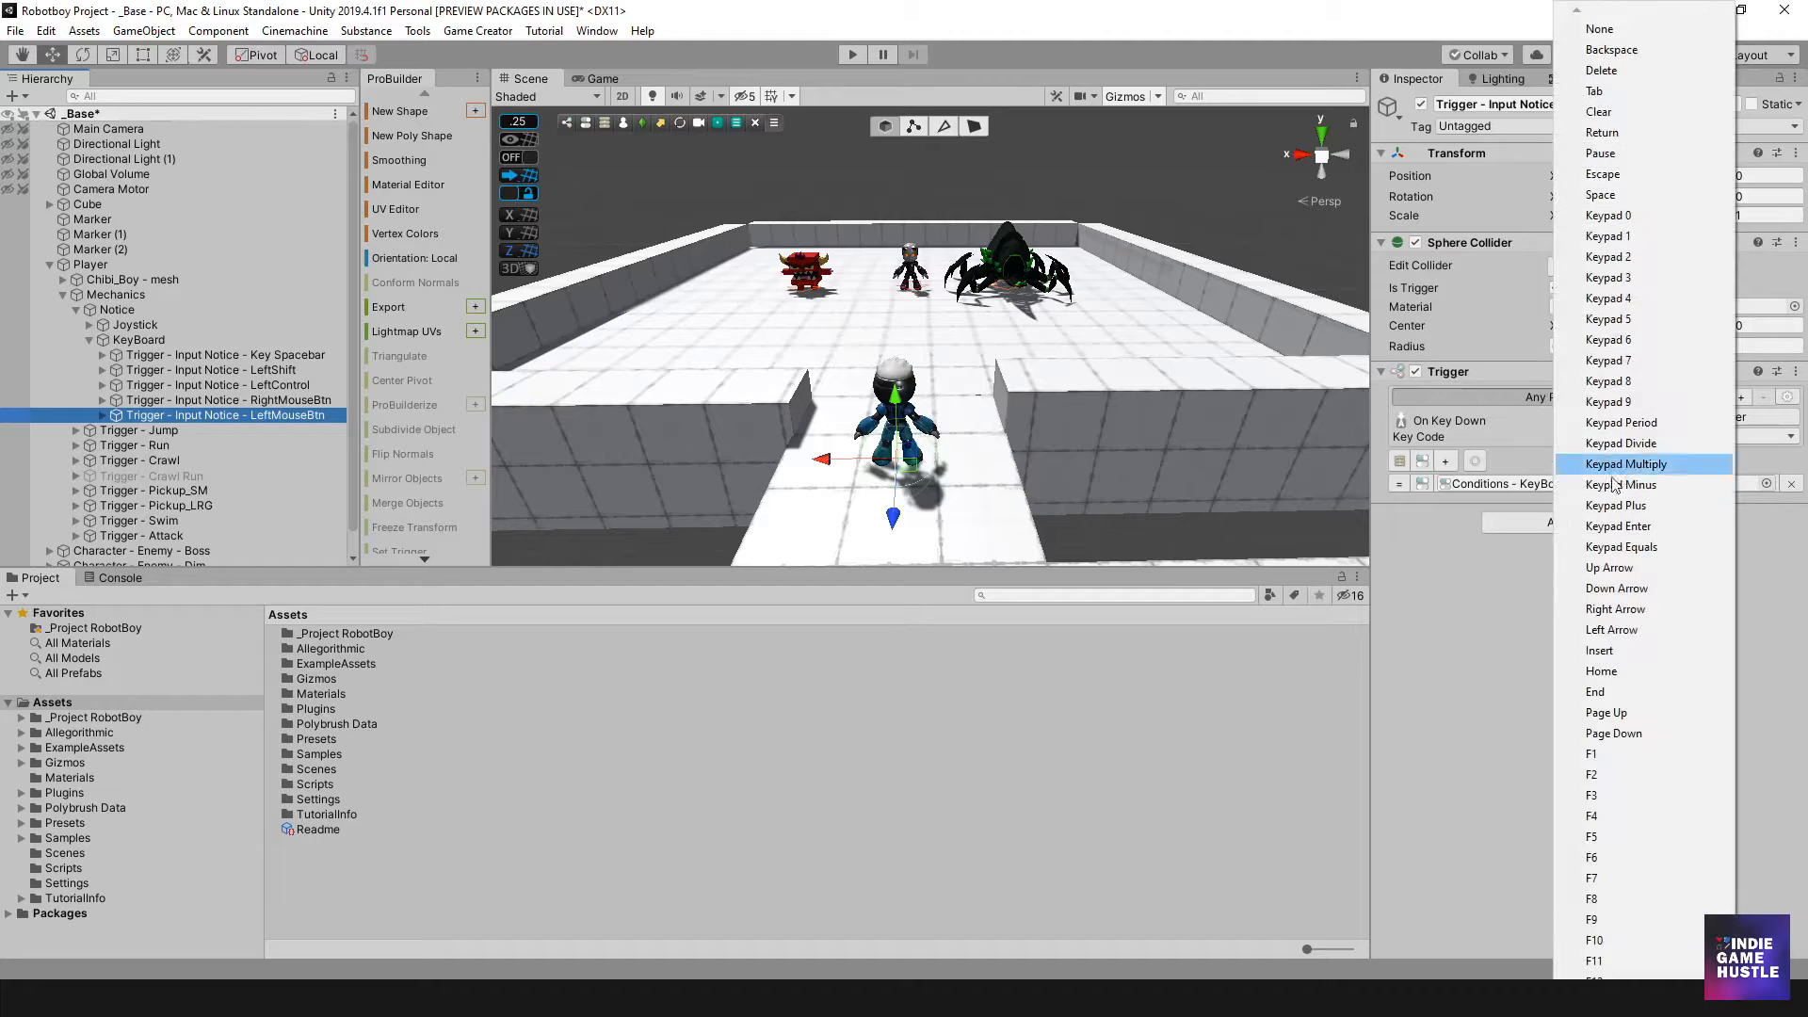
pyautogui.scroll(-15, 1620, 810)
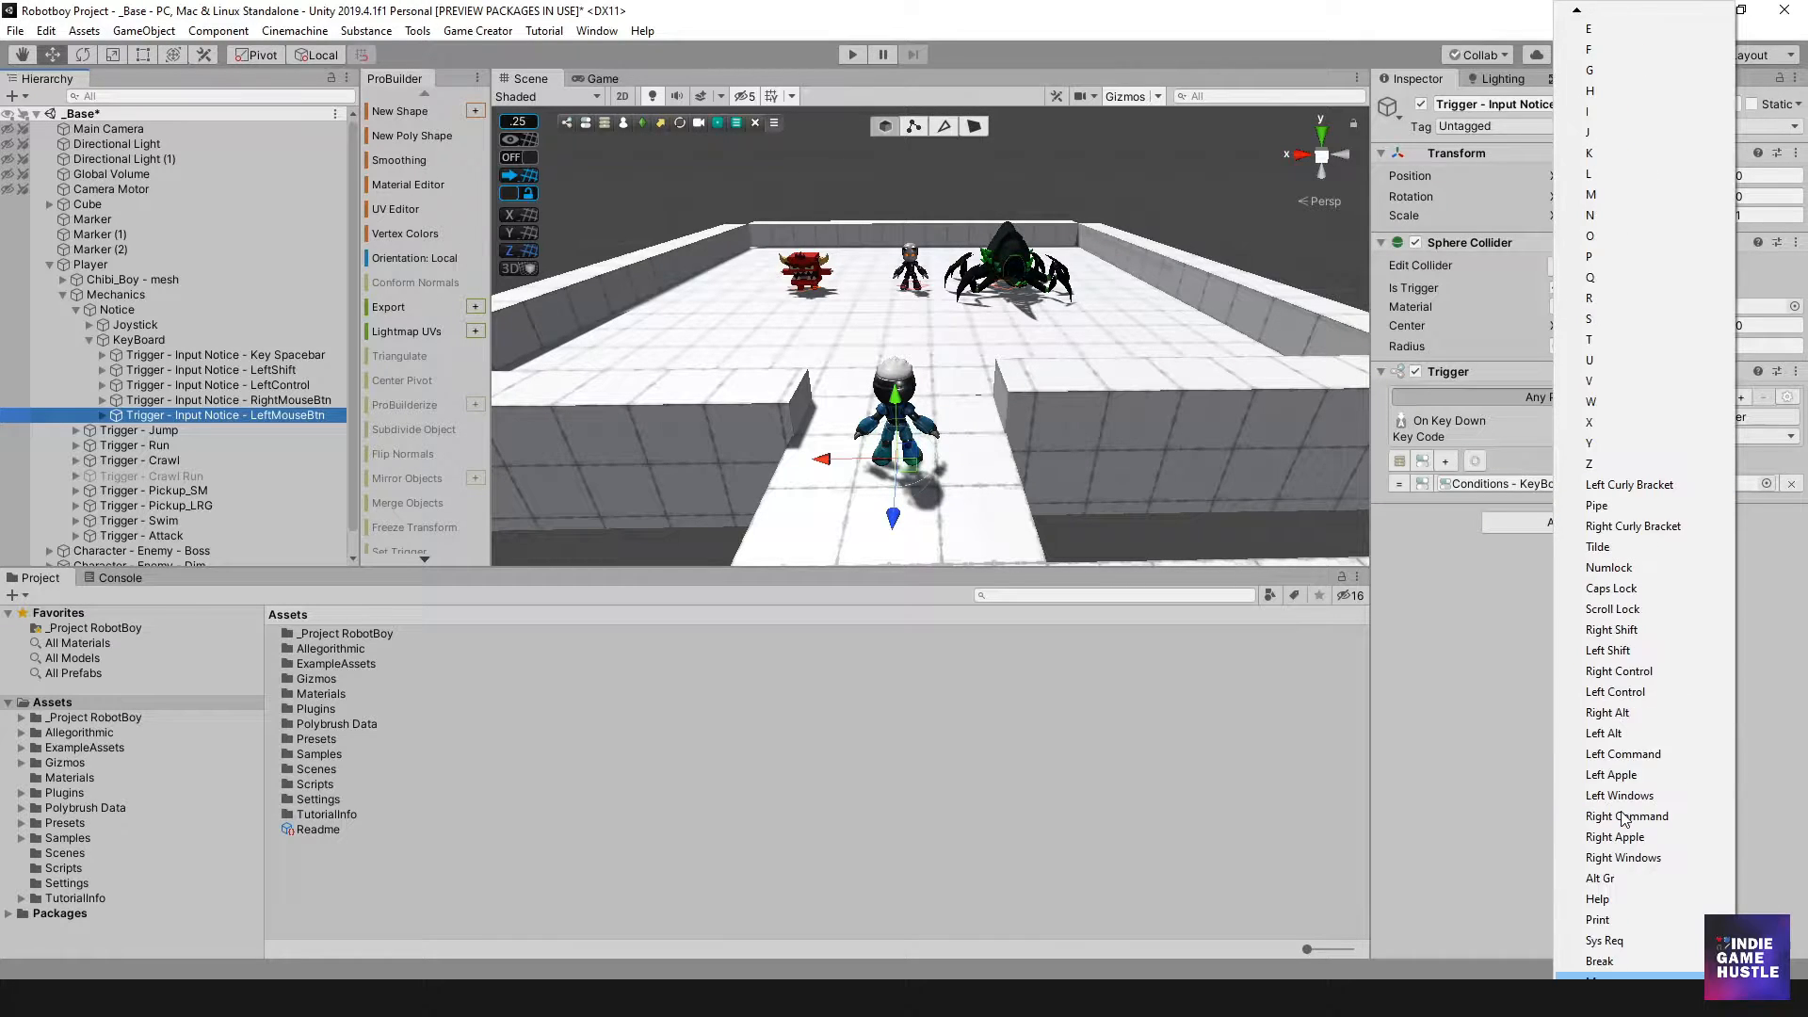
pyautogui.click(1608, 976)
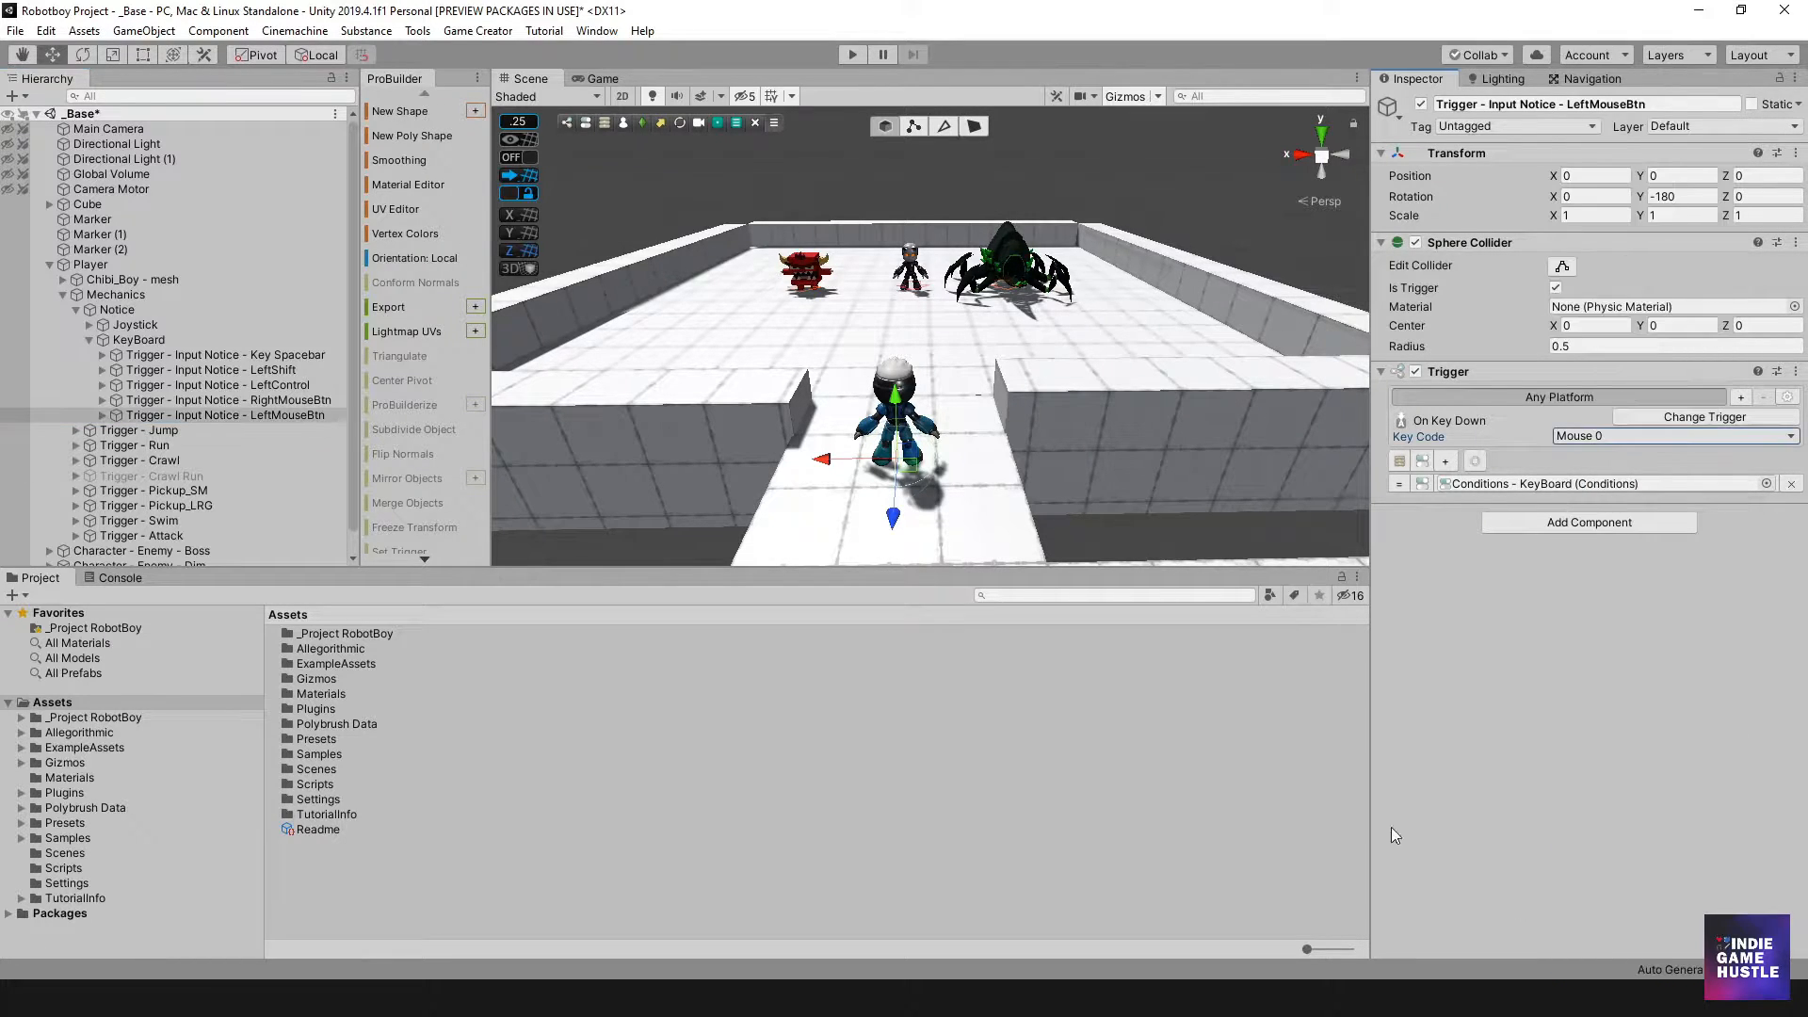
# Set the key in the first clause of the LeftMouseBtn trigger's Conditions - KeyBoard to Mouse 0 and collapse the trigger.
pyautogui.click(102, 415)
pyautogui.click(169, 429)
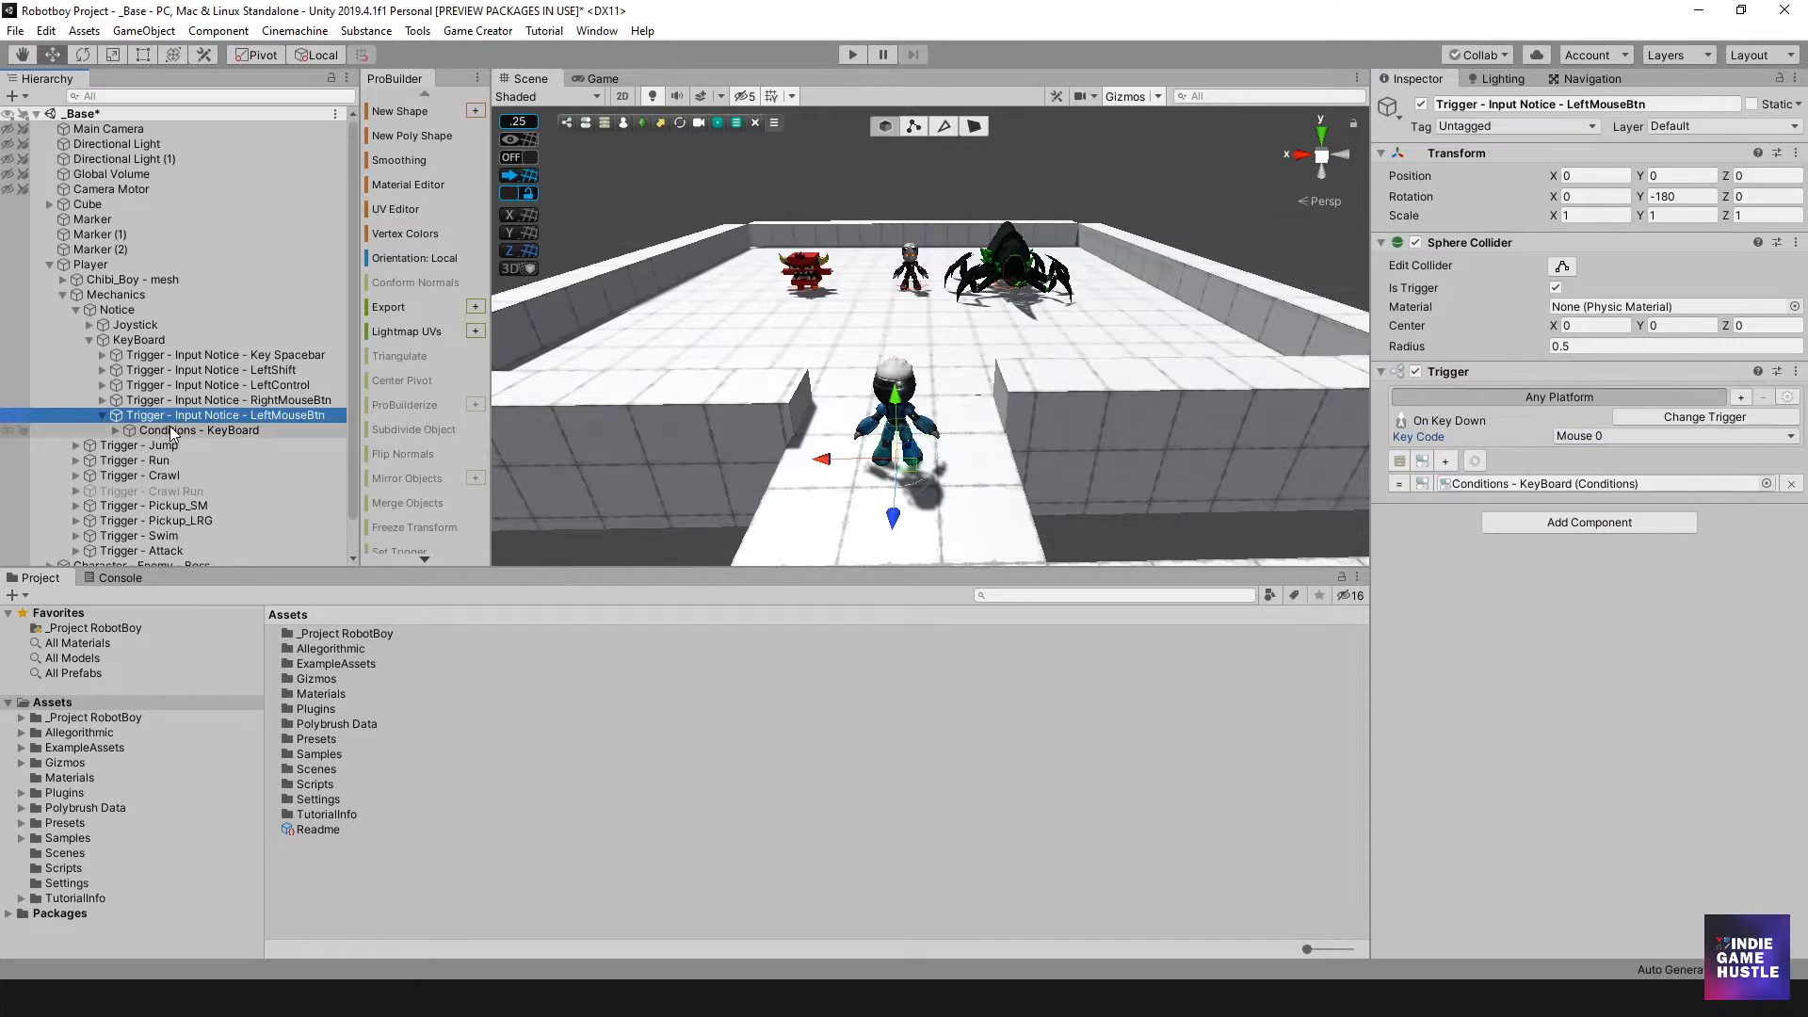
pyautogui.click(1653, 342)
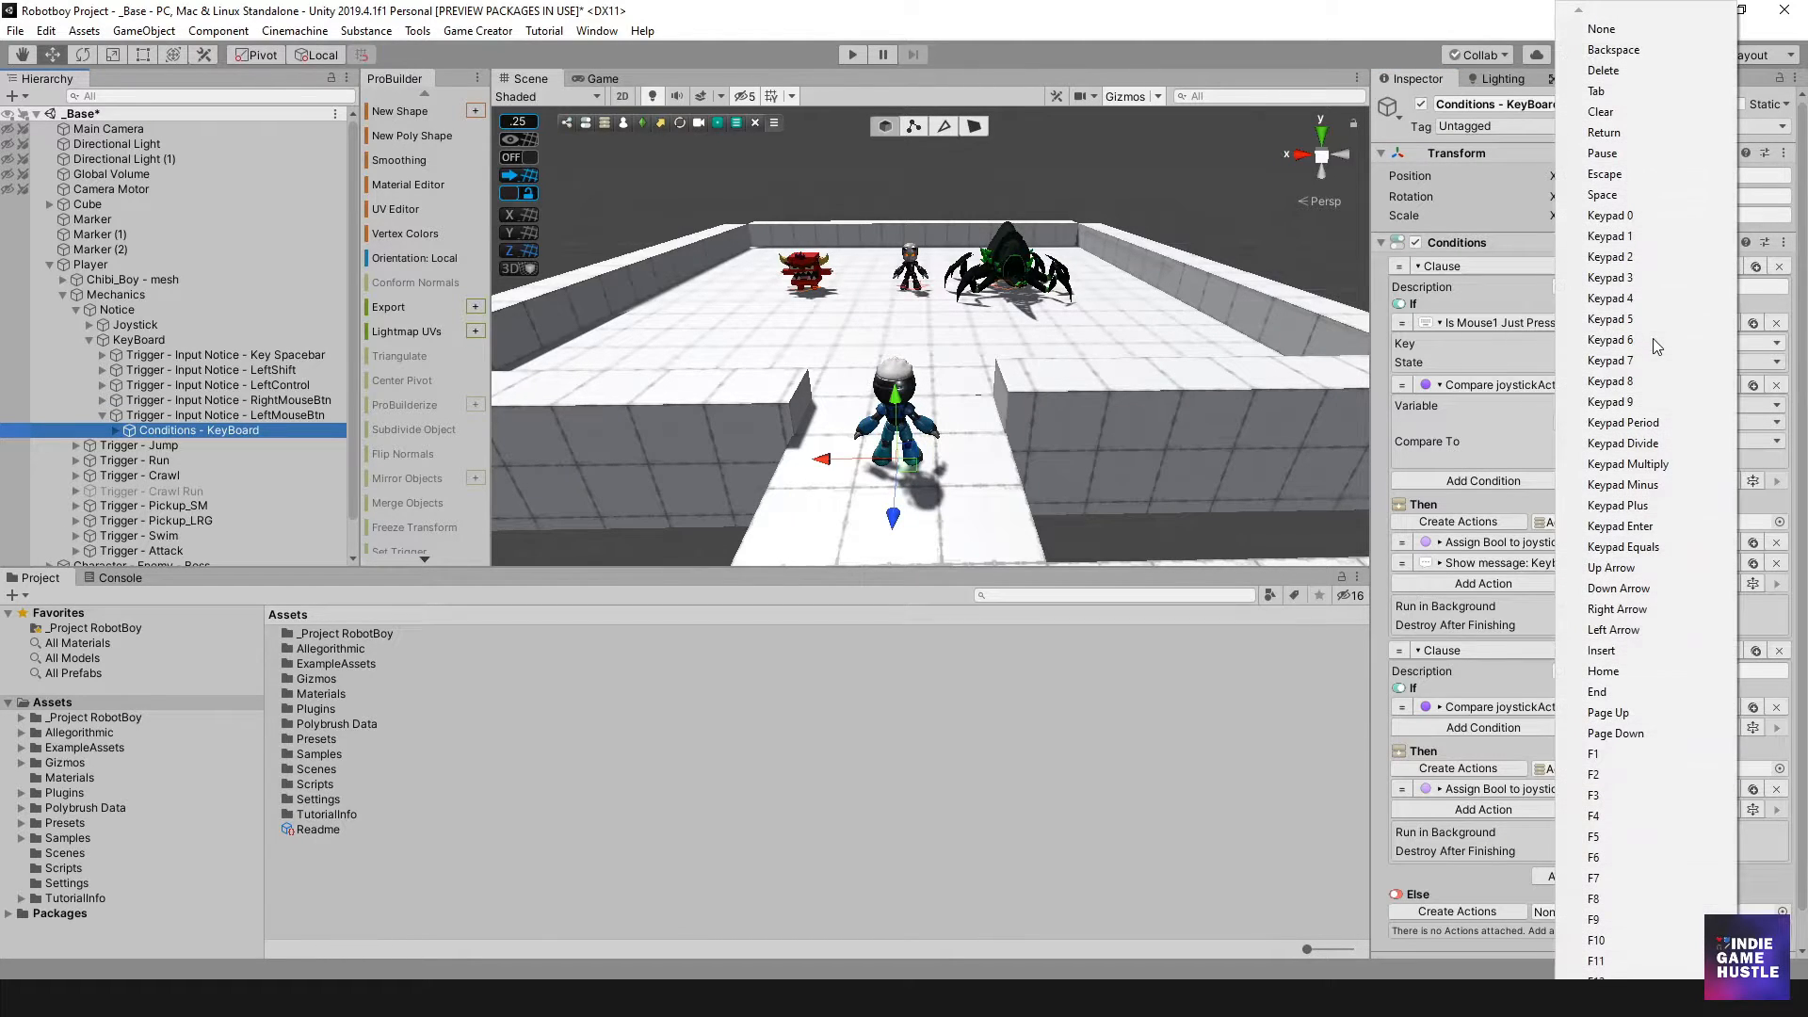
pyautogui.scroll(-15, 1652, 339)
pyautogui.scroll(-15, 1655, 345)
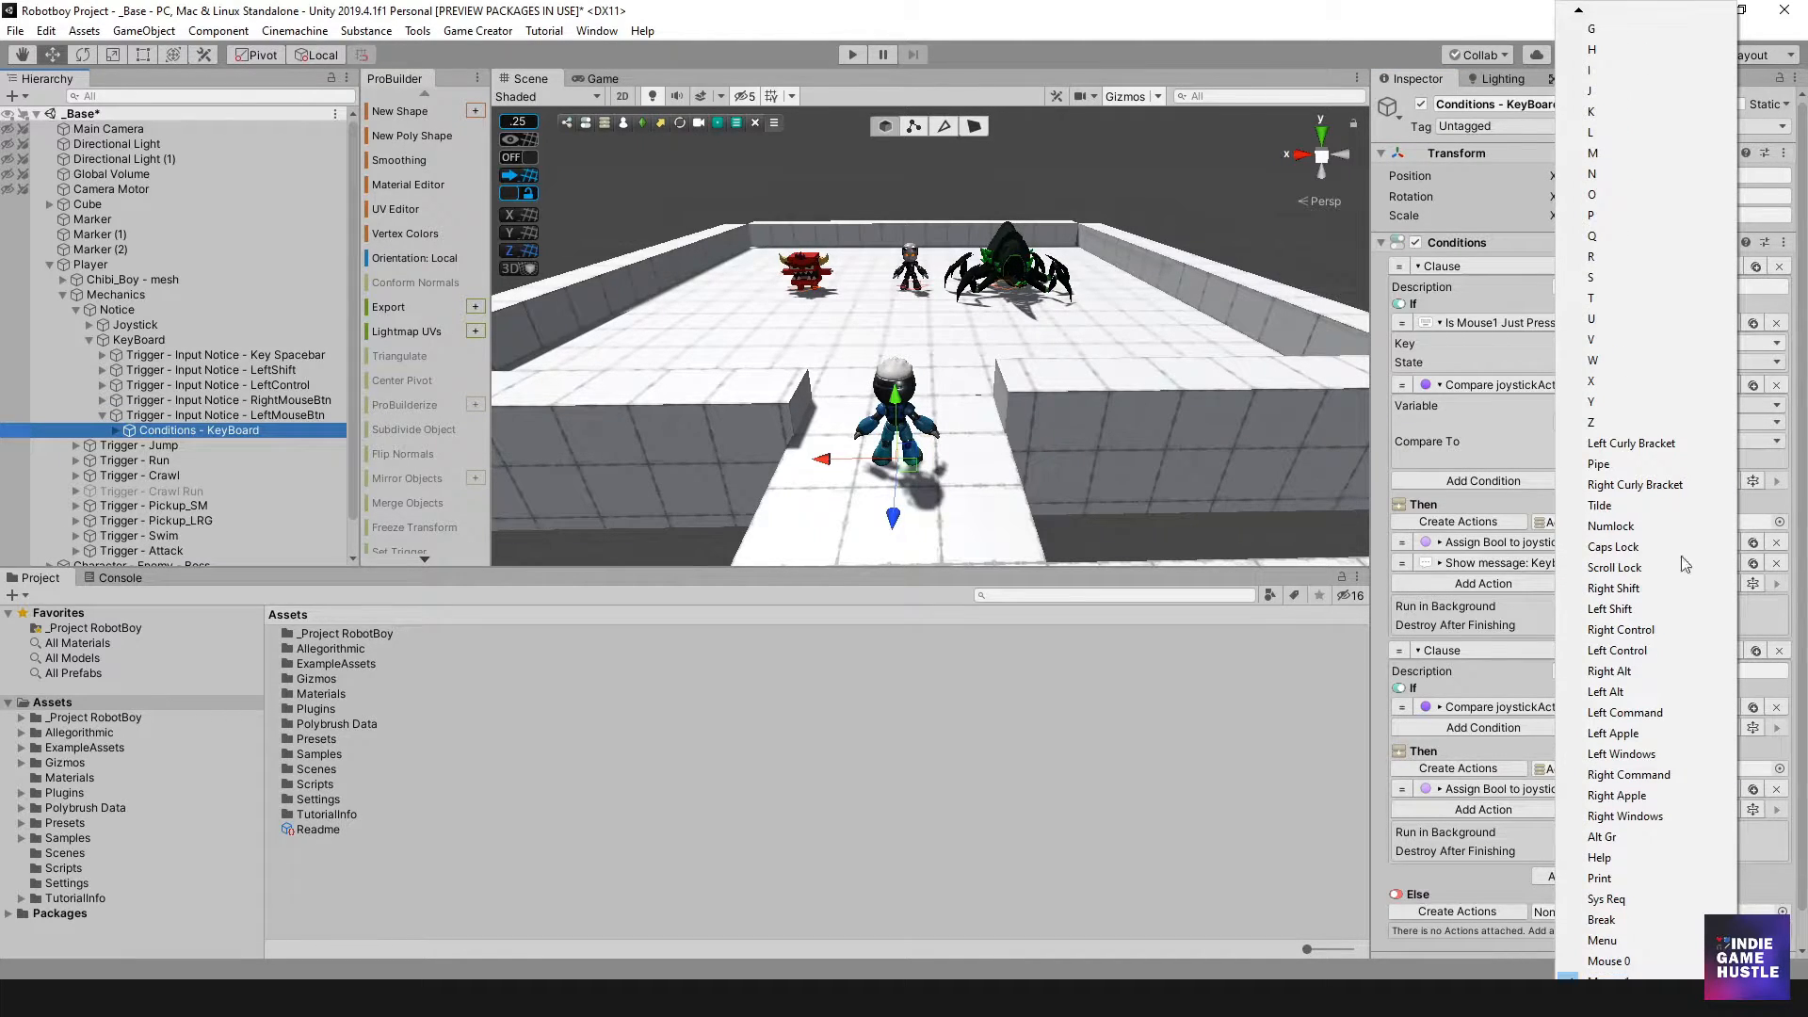
pyautogui.click(1617, 965)
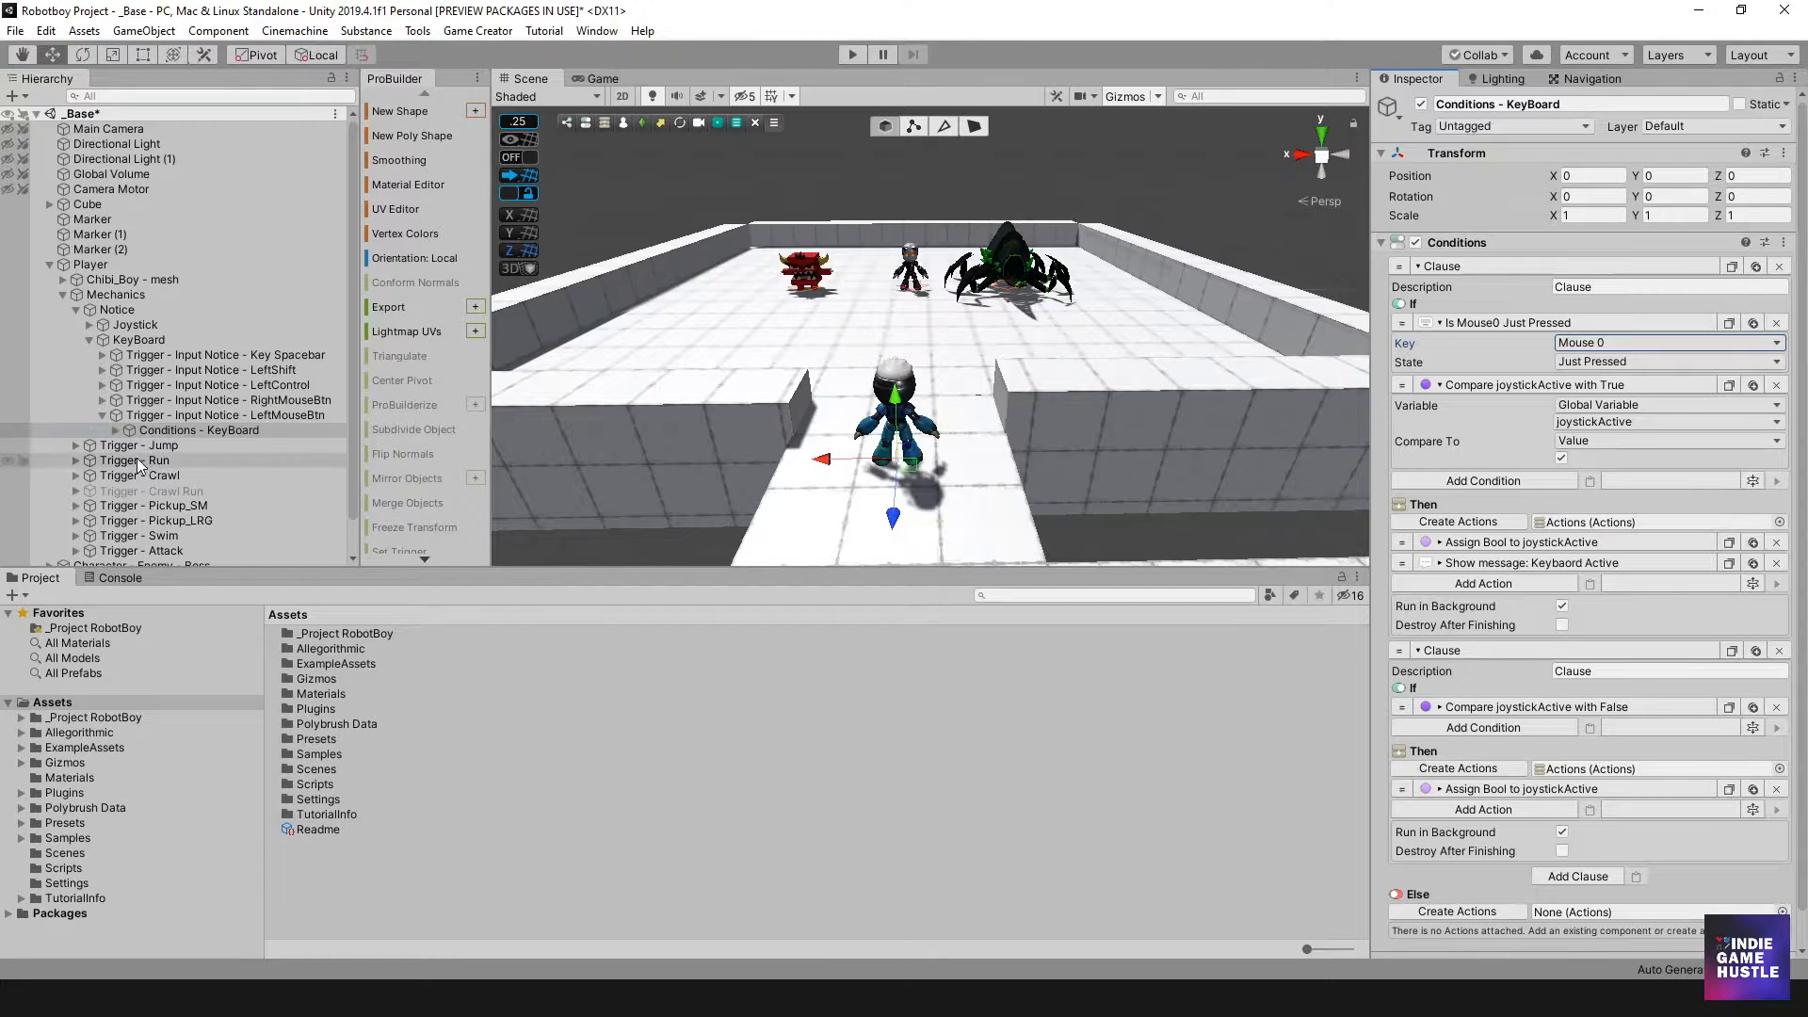
pyautogui.click(103, 416)
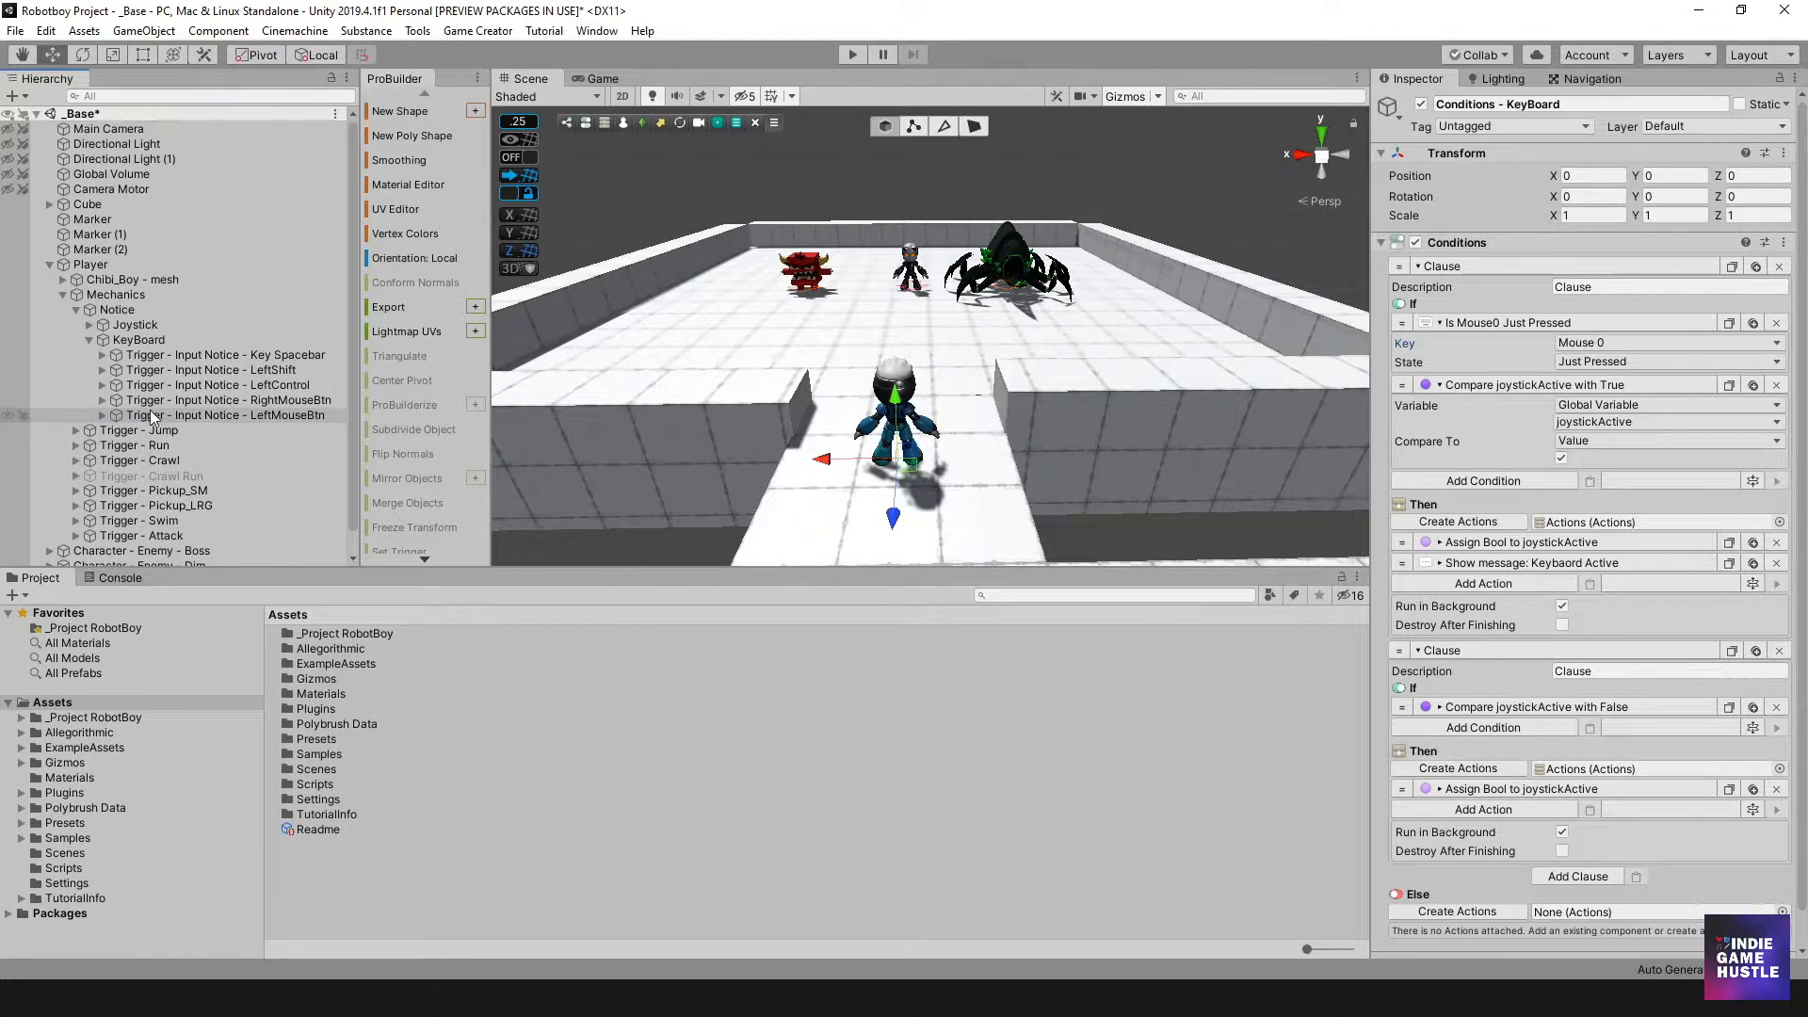
# Expand the Joystick group to review its notice triggers alongside the KeyBoard ones, and select Trigger - Jump to view its settings.
pyautogui.click(86, 324)
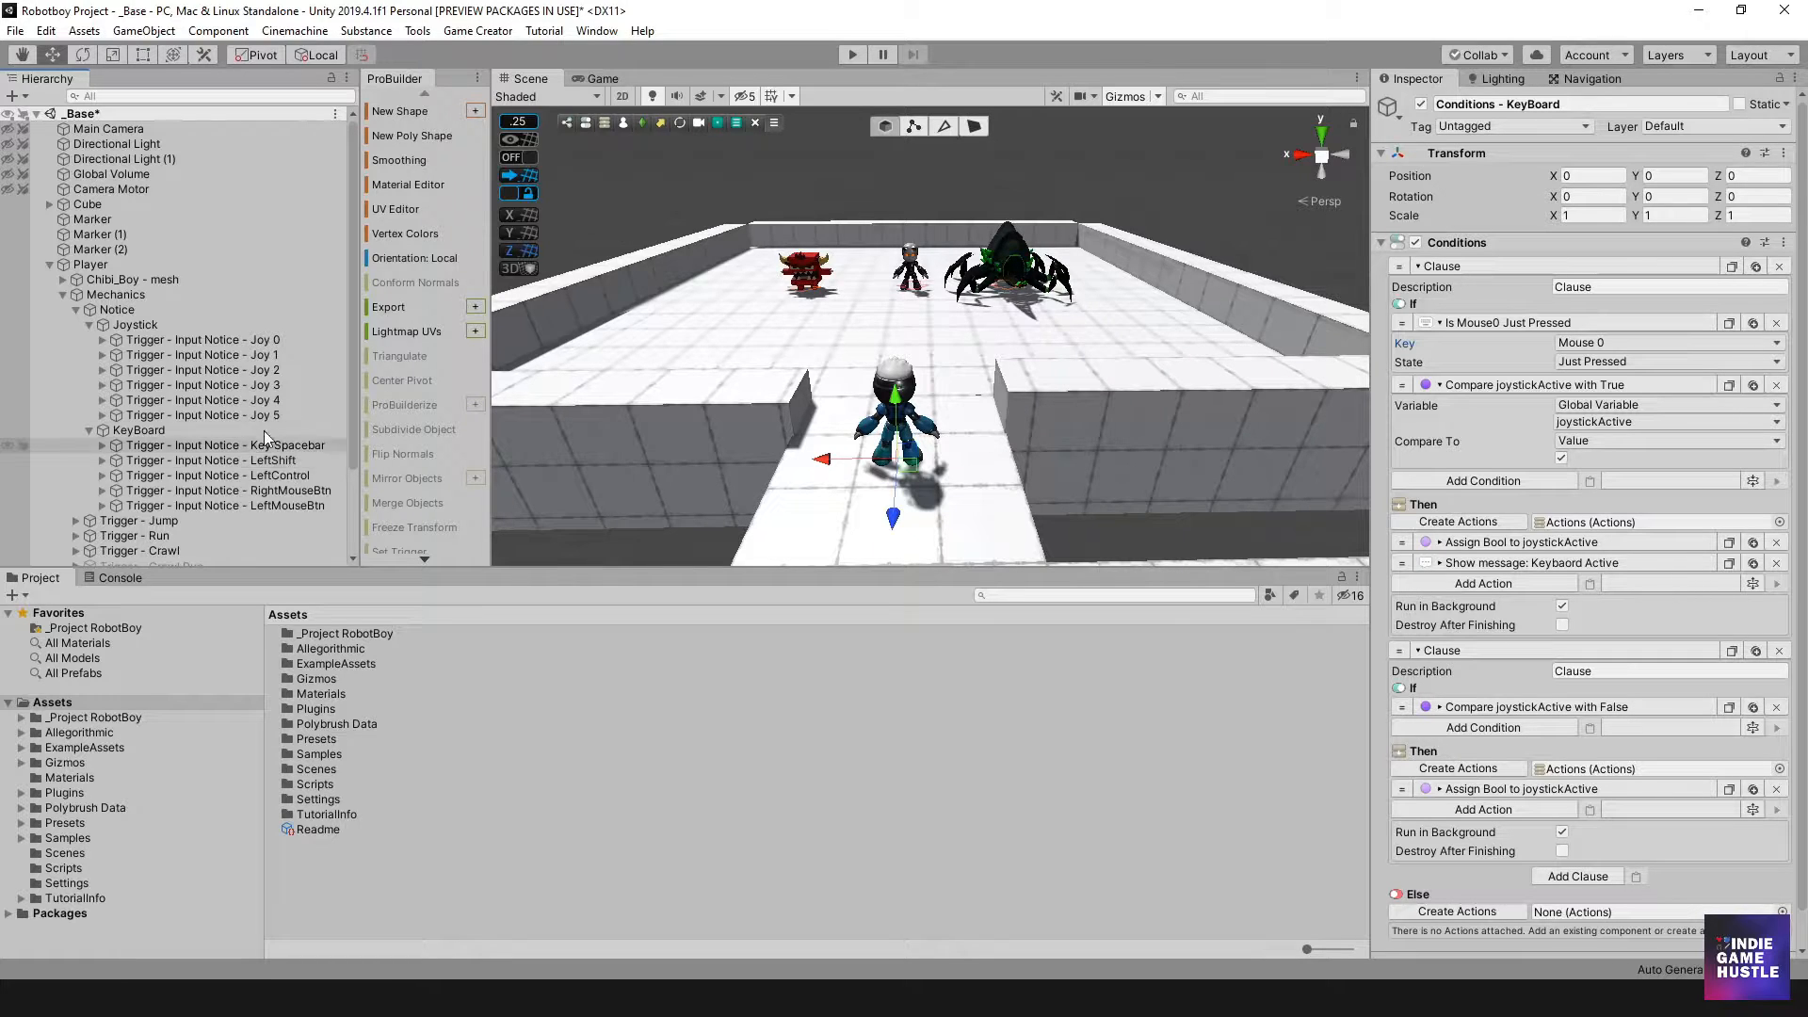
pyautogui.click(88, 325)
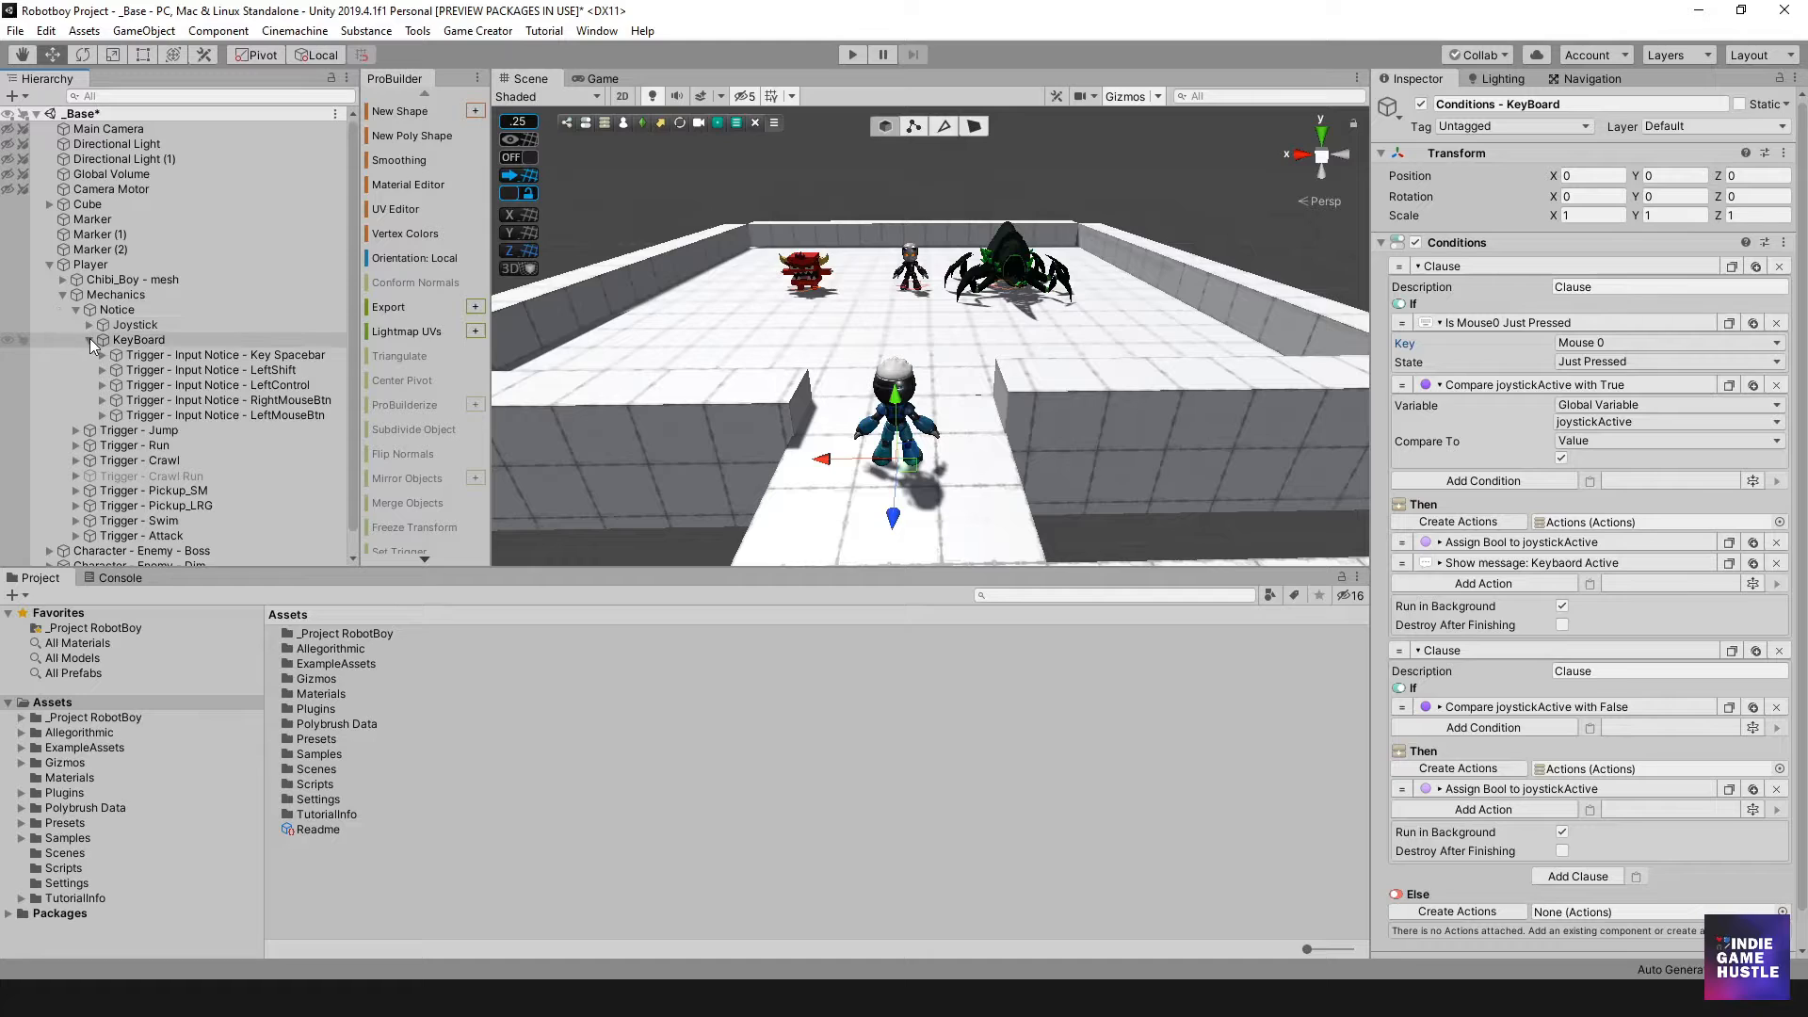
pyautogui.click(89, 326)
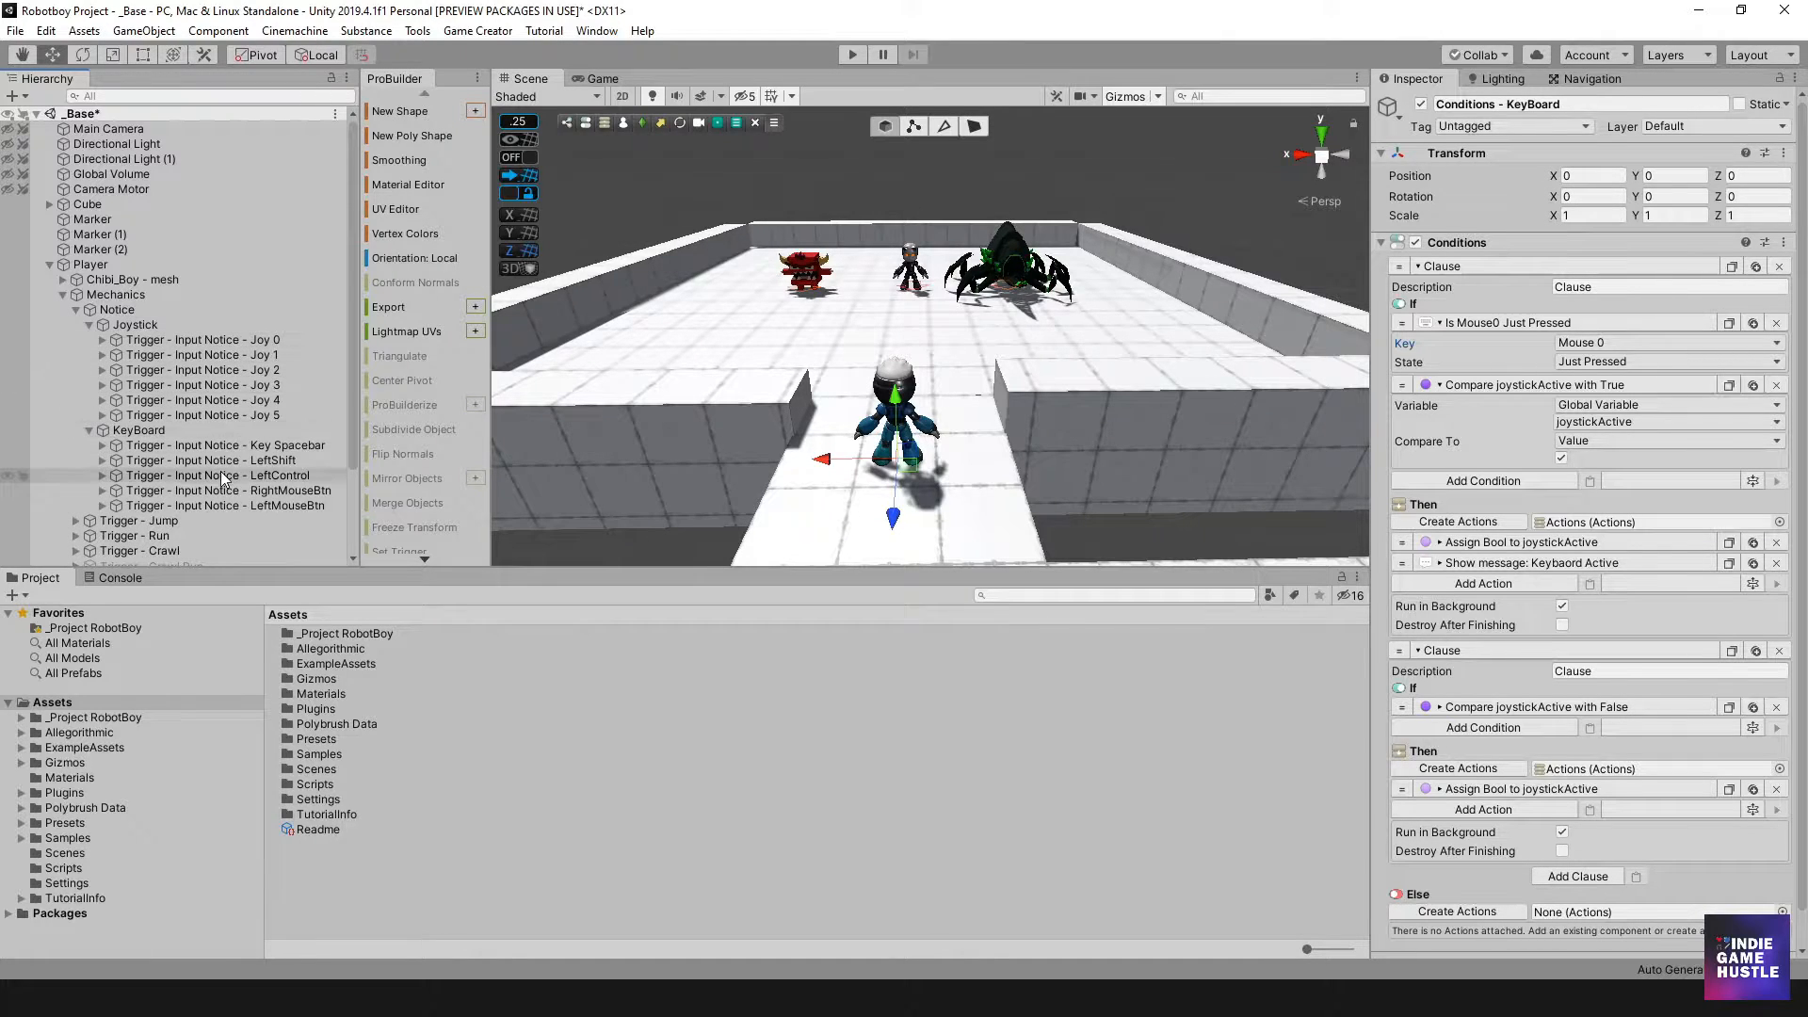
pyautogui.scroll(-3, 245, 467)
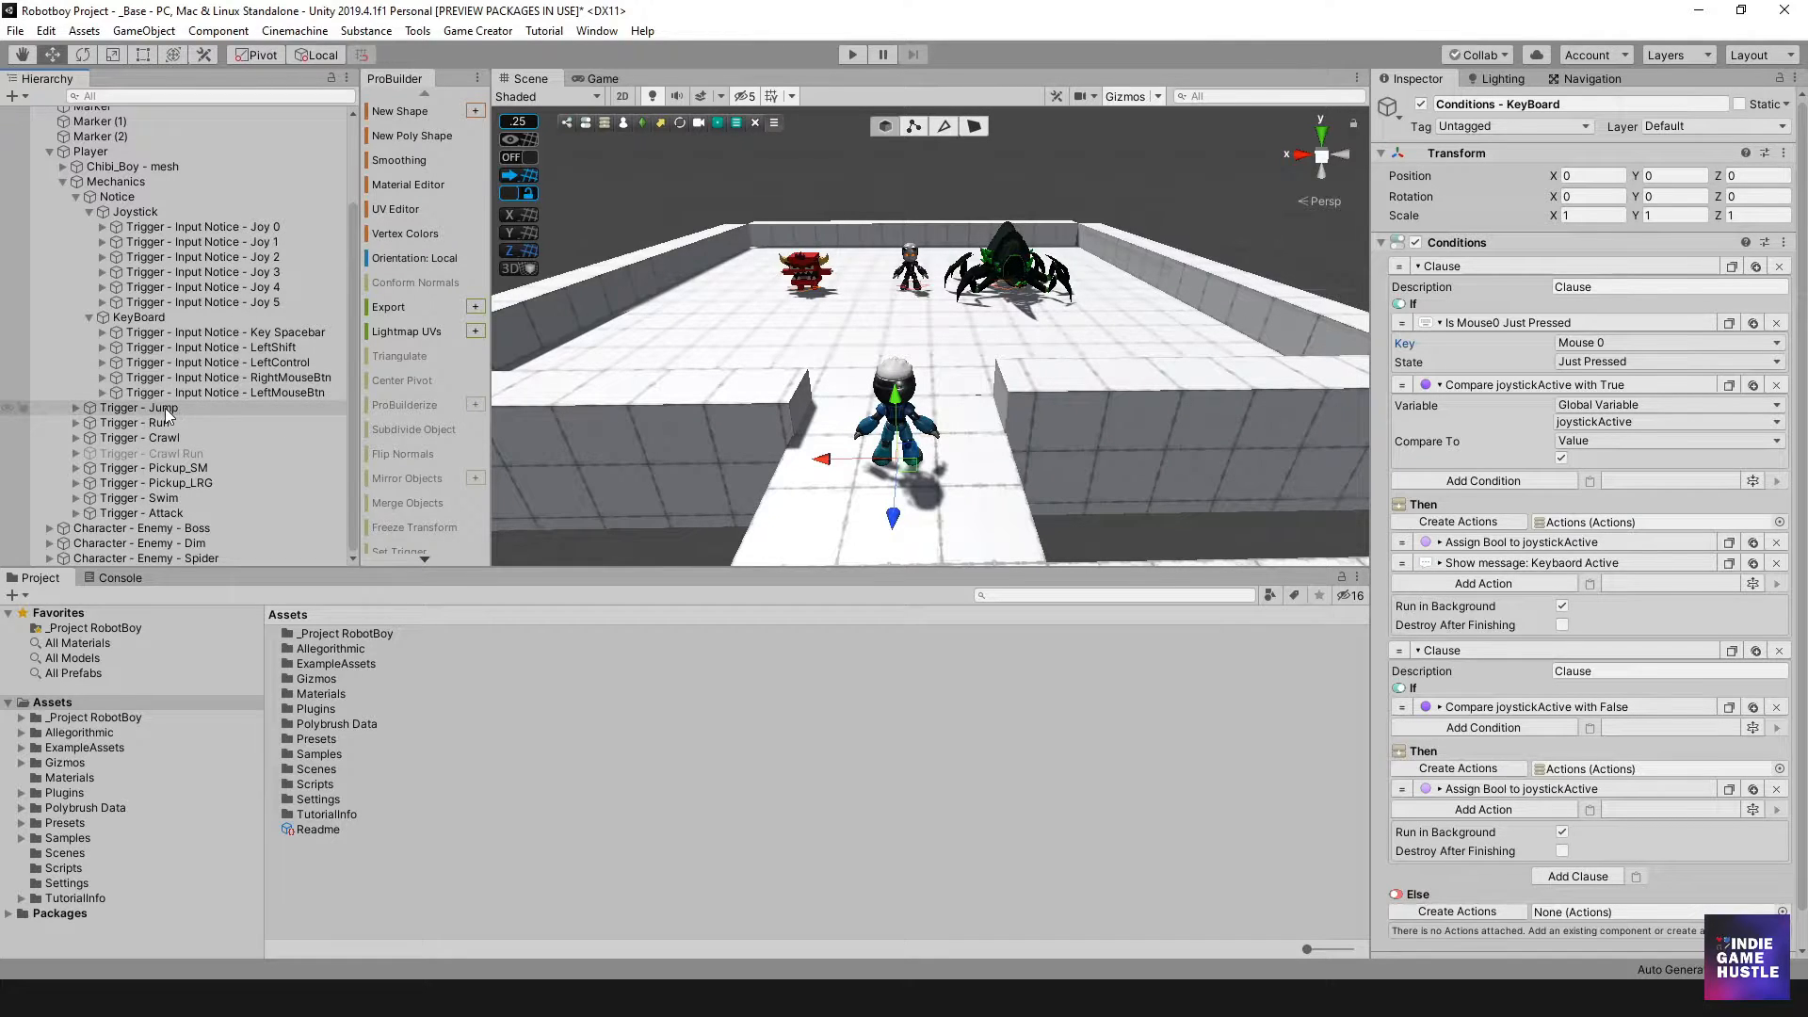
pyautogui.click(122, 412)
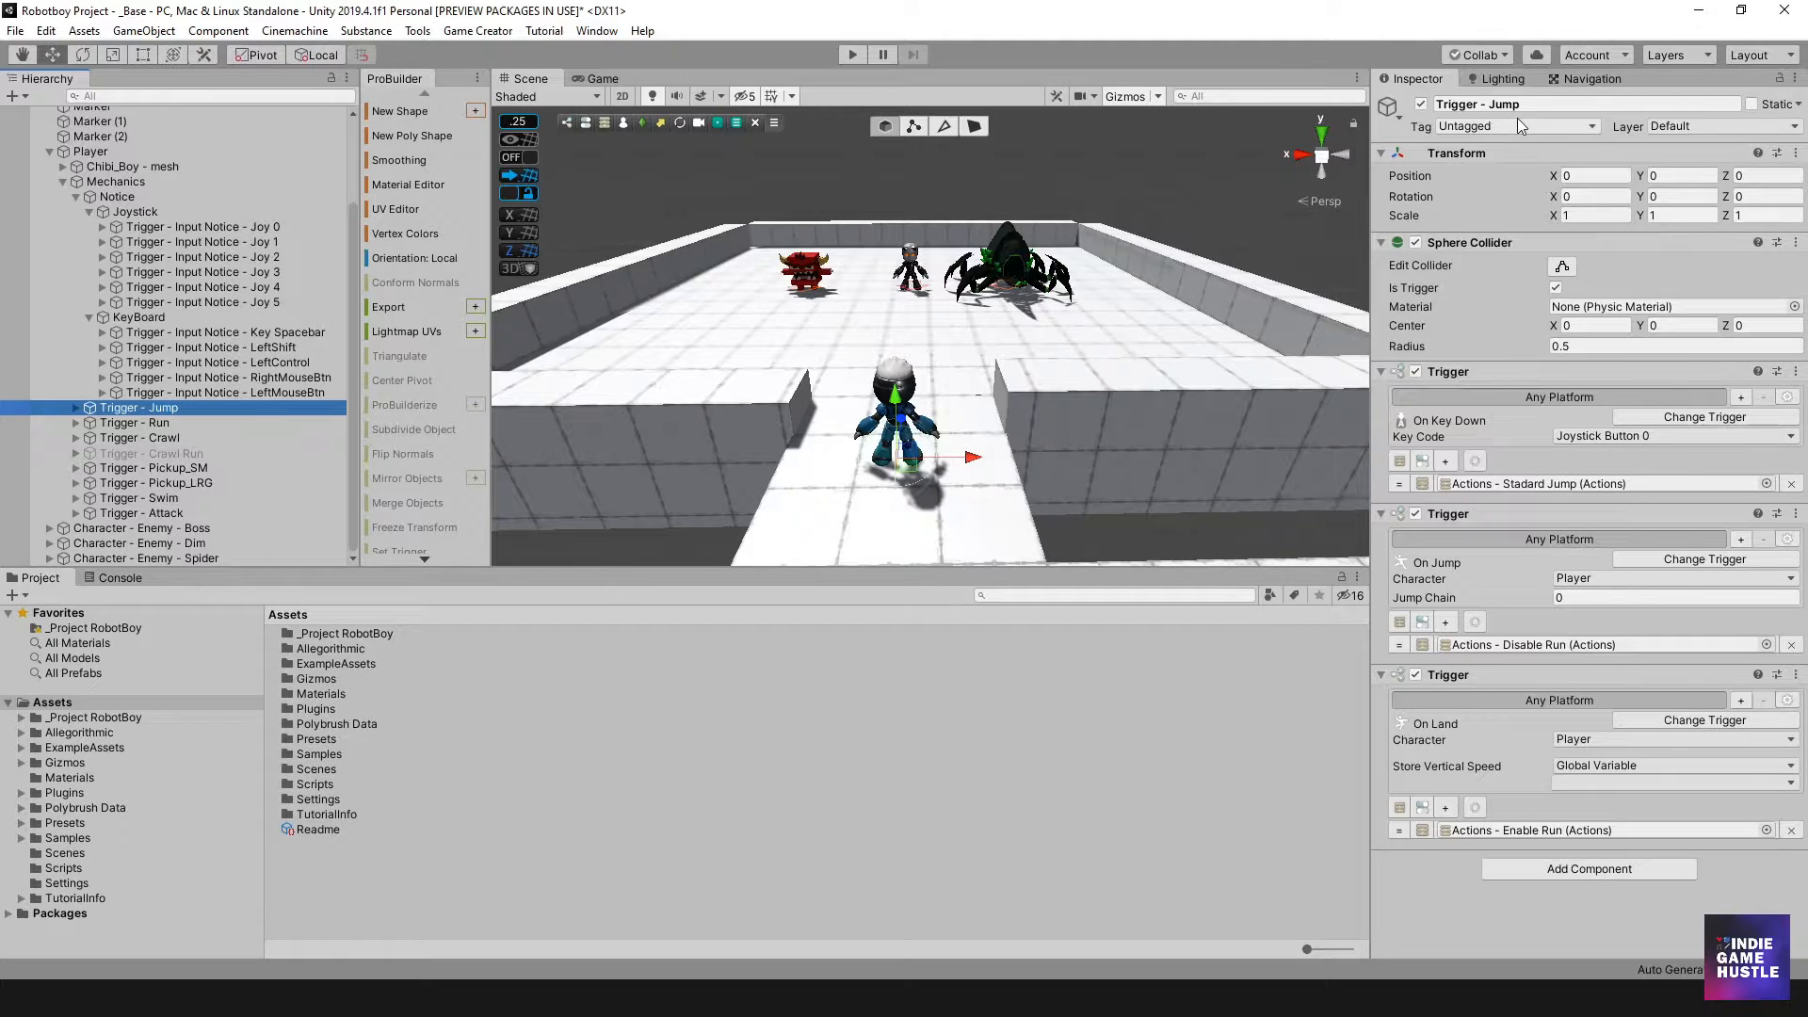
# Play-test the scene twice, moving the player character around the arena and making it jump, and exit play mode each time.
pyautogui.click(854, 56)
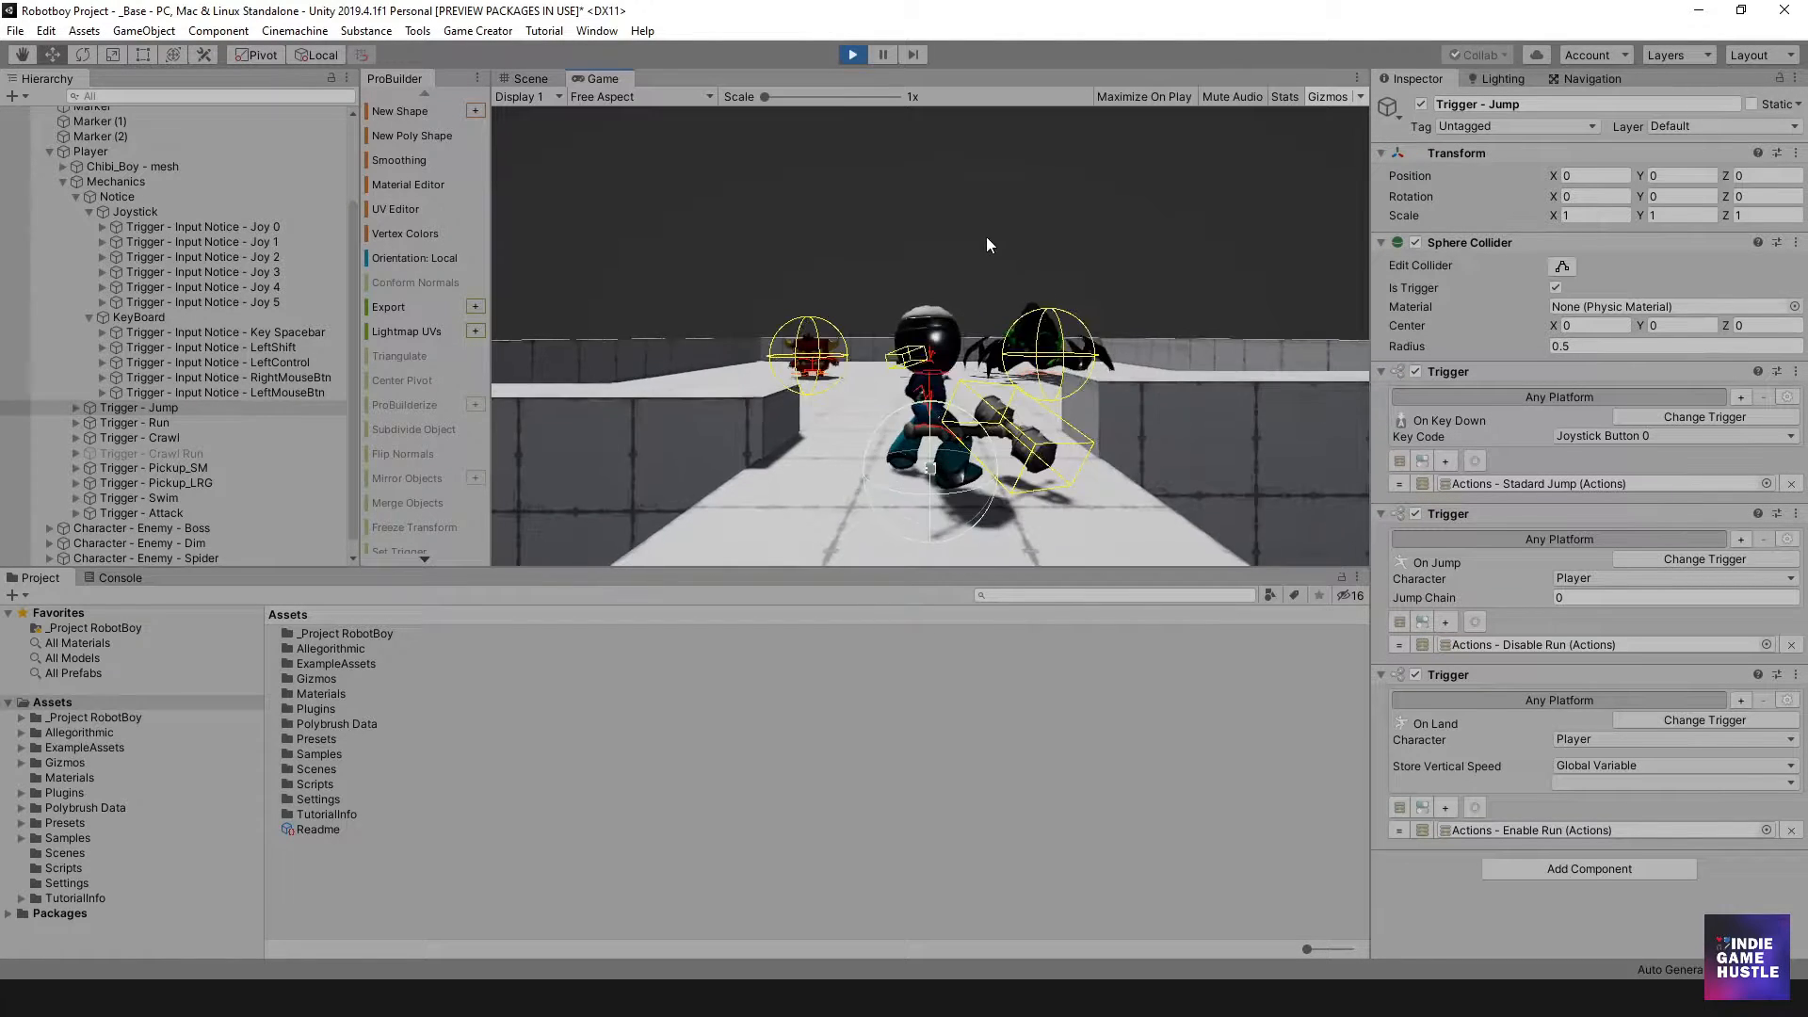
pyautogui.press('w')
pyautogui.press('space')
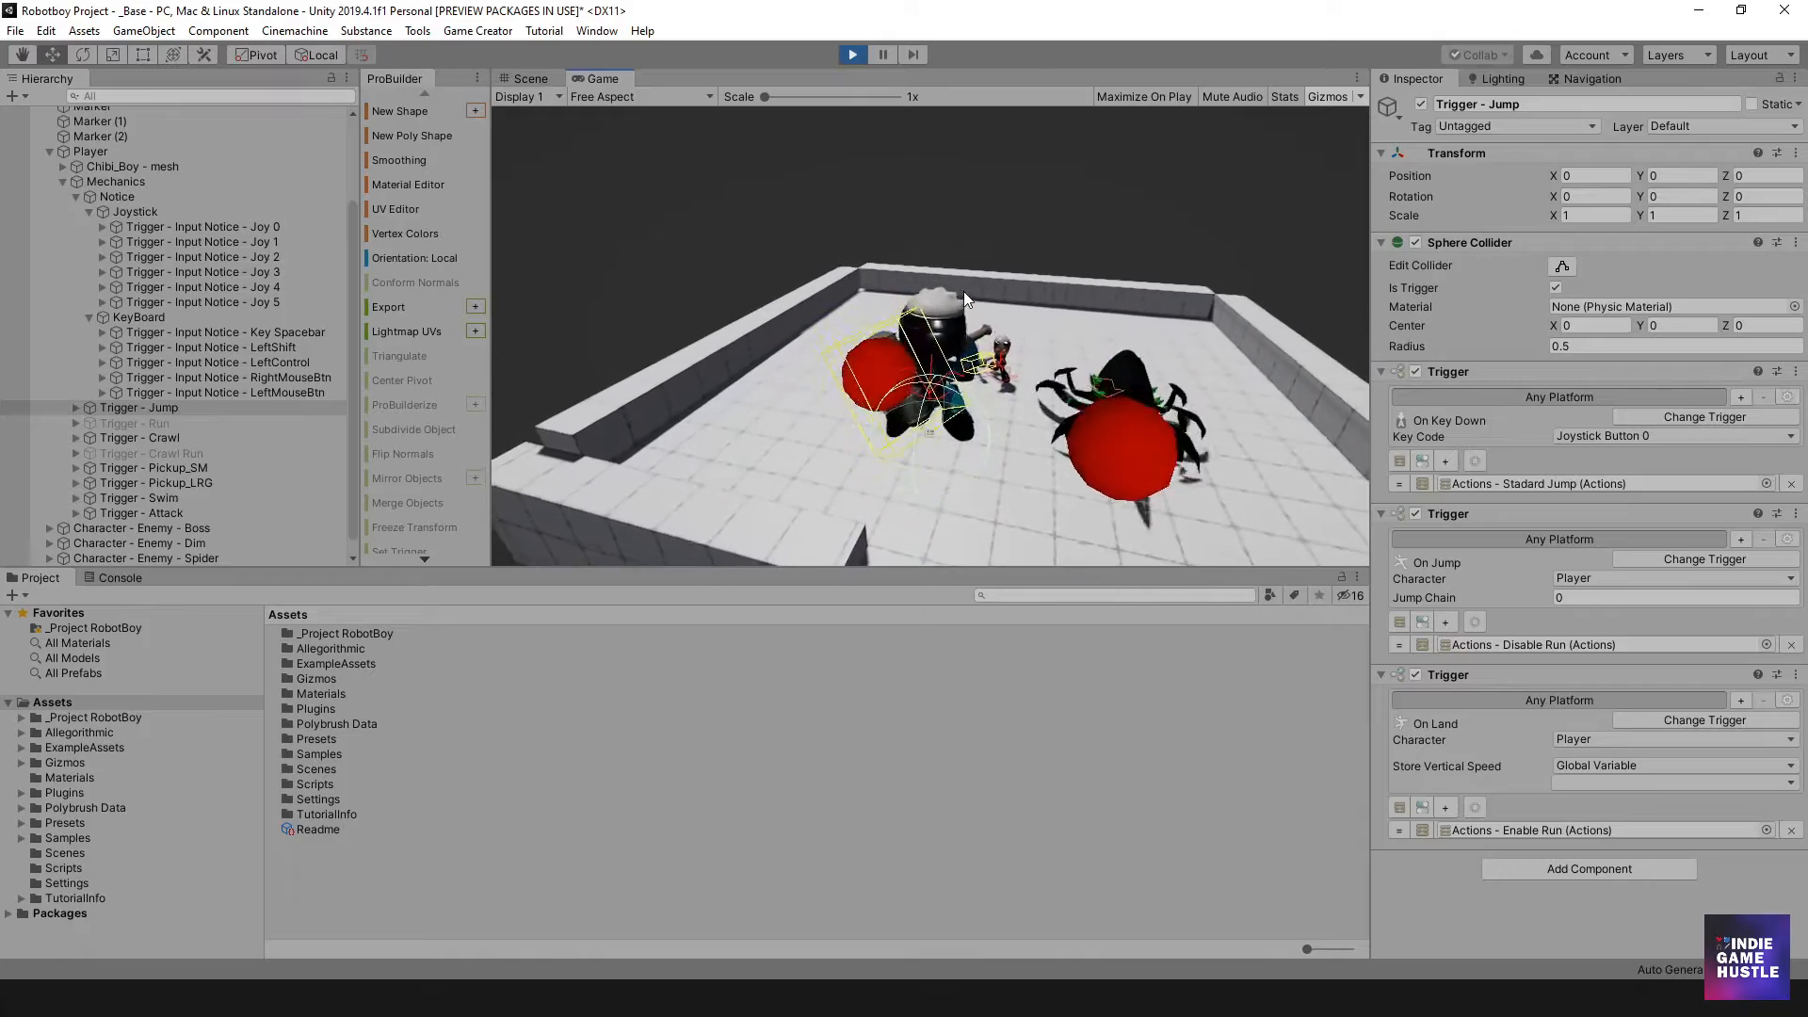
pyautogui.press('s')
pyautogui.press('w')
pyautogui.press('space')
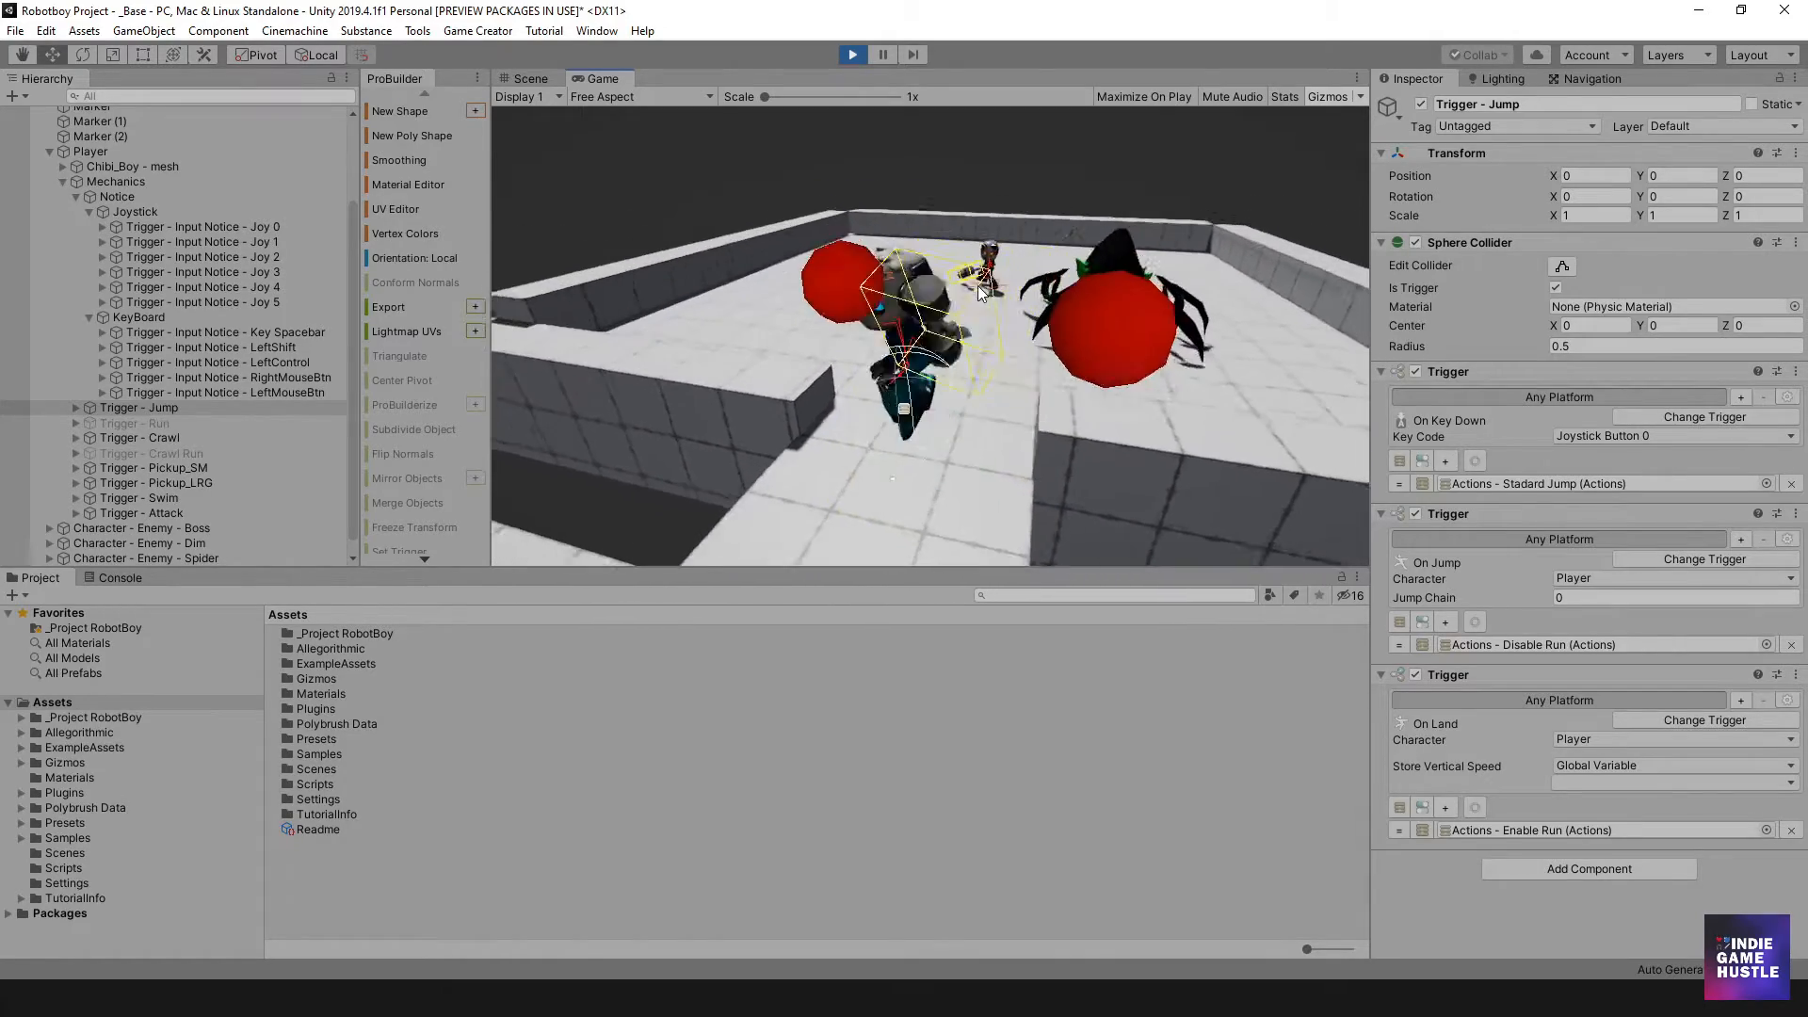
pyautogui.press('s')
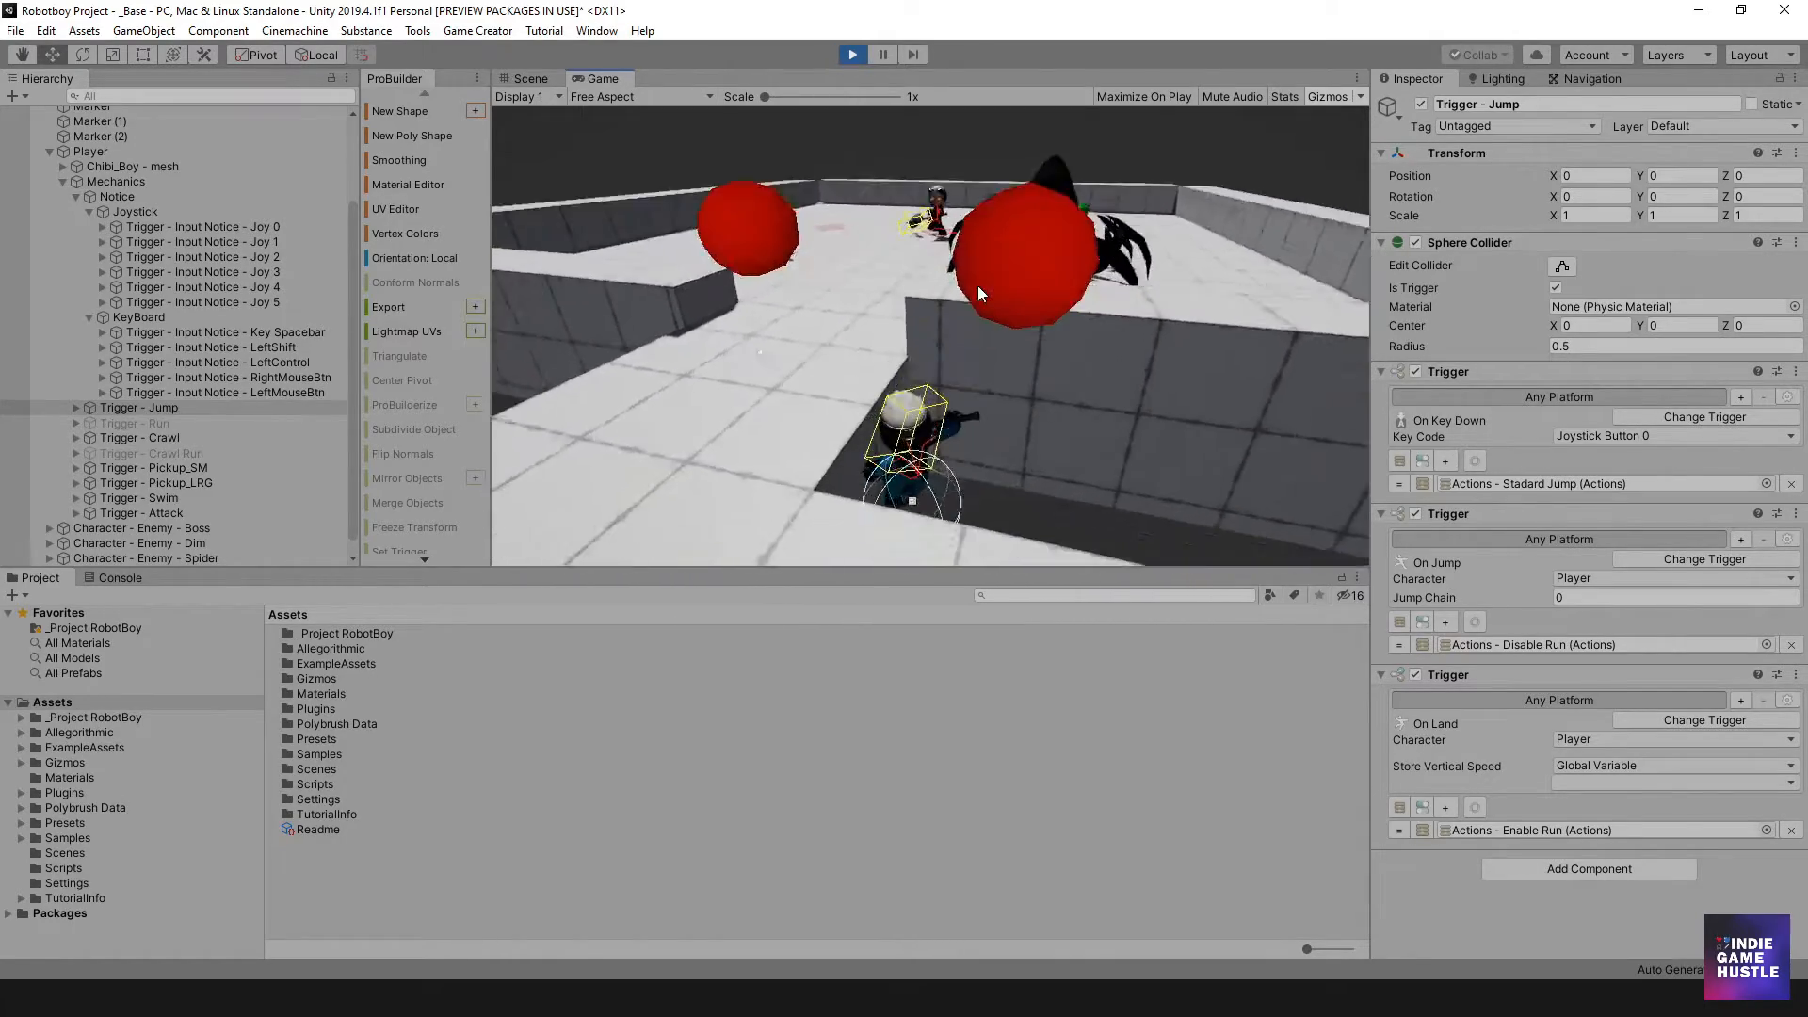
pyautogui.click(852, 54)
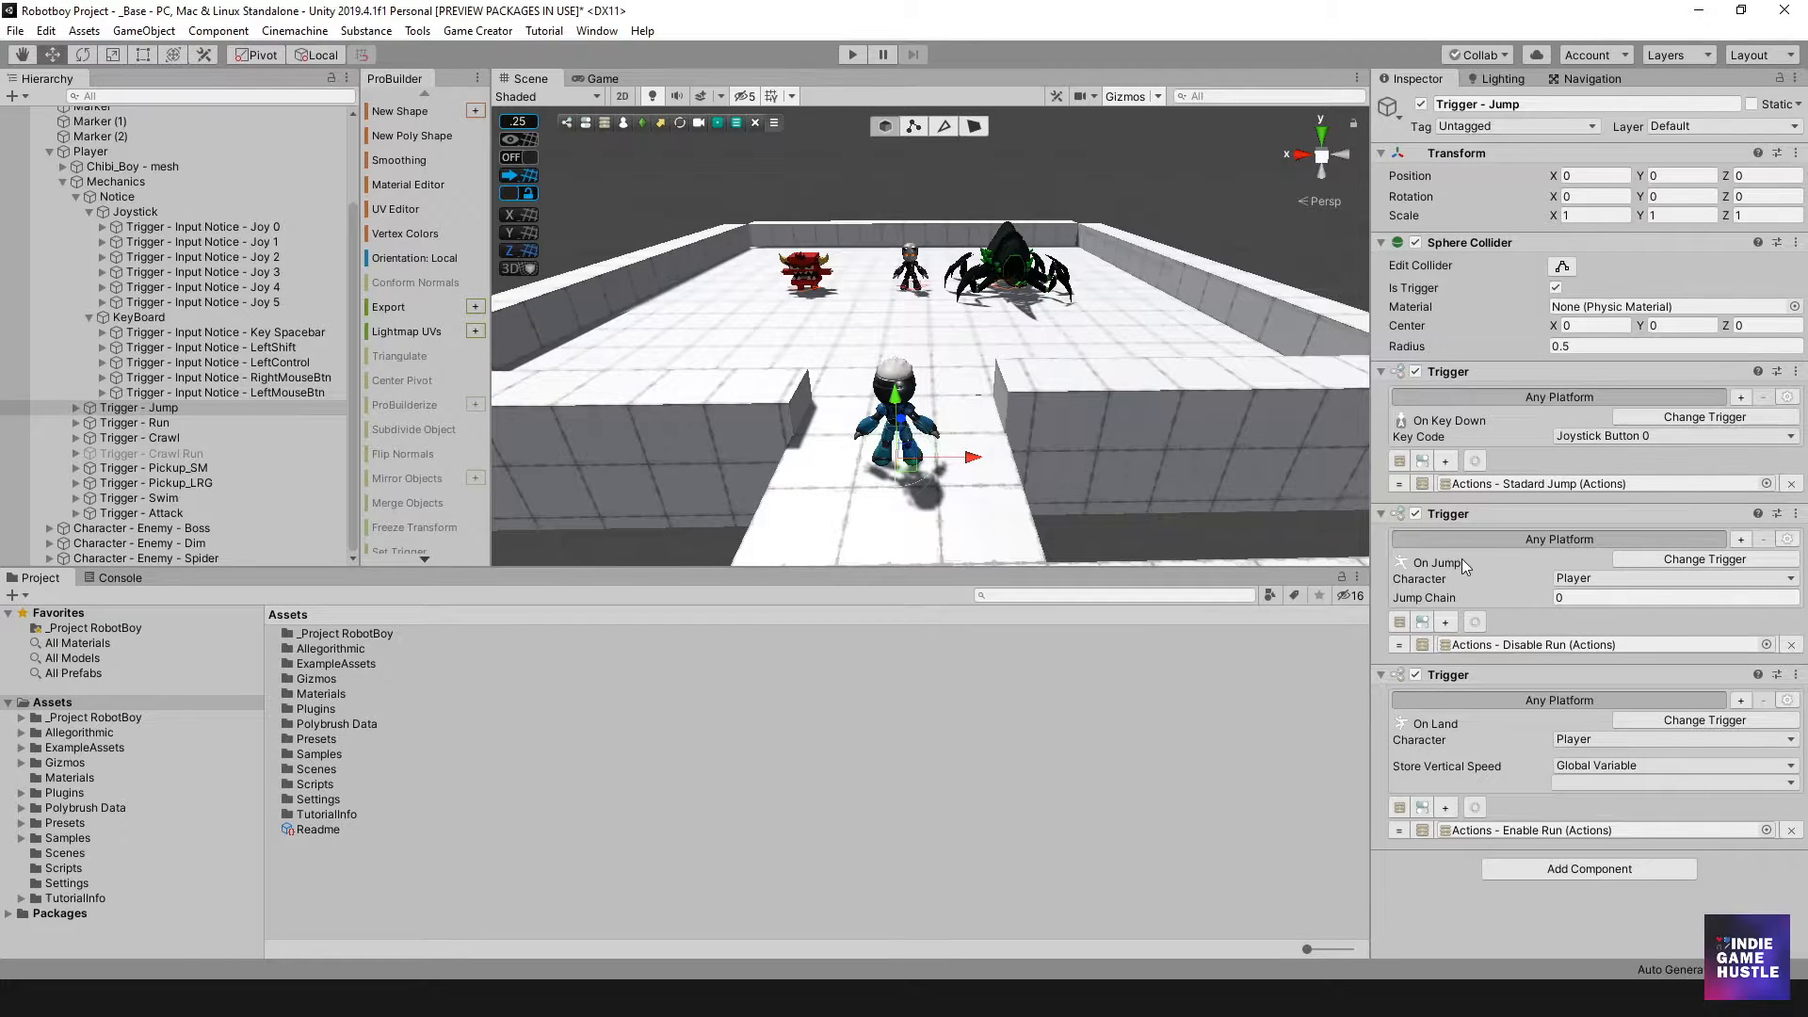
pyautogui.click(853, 54)
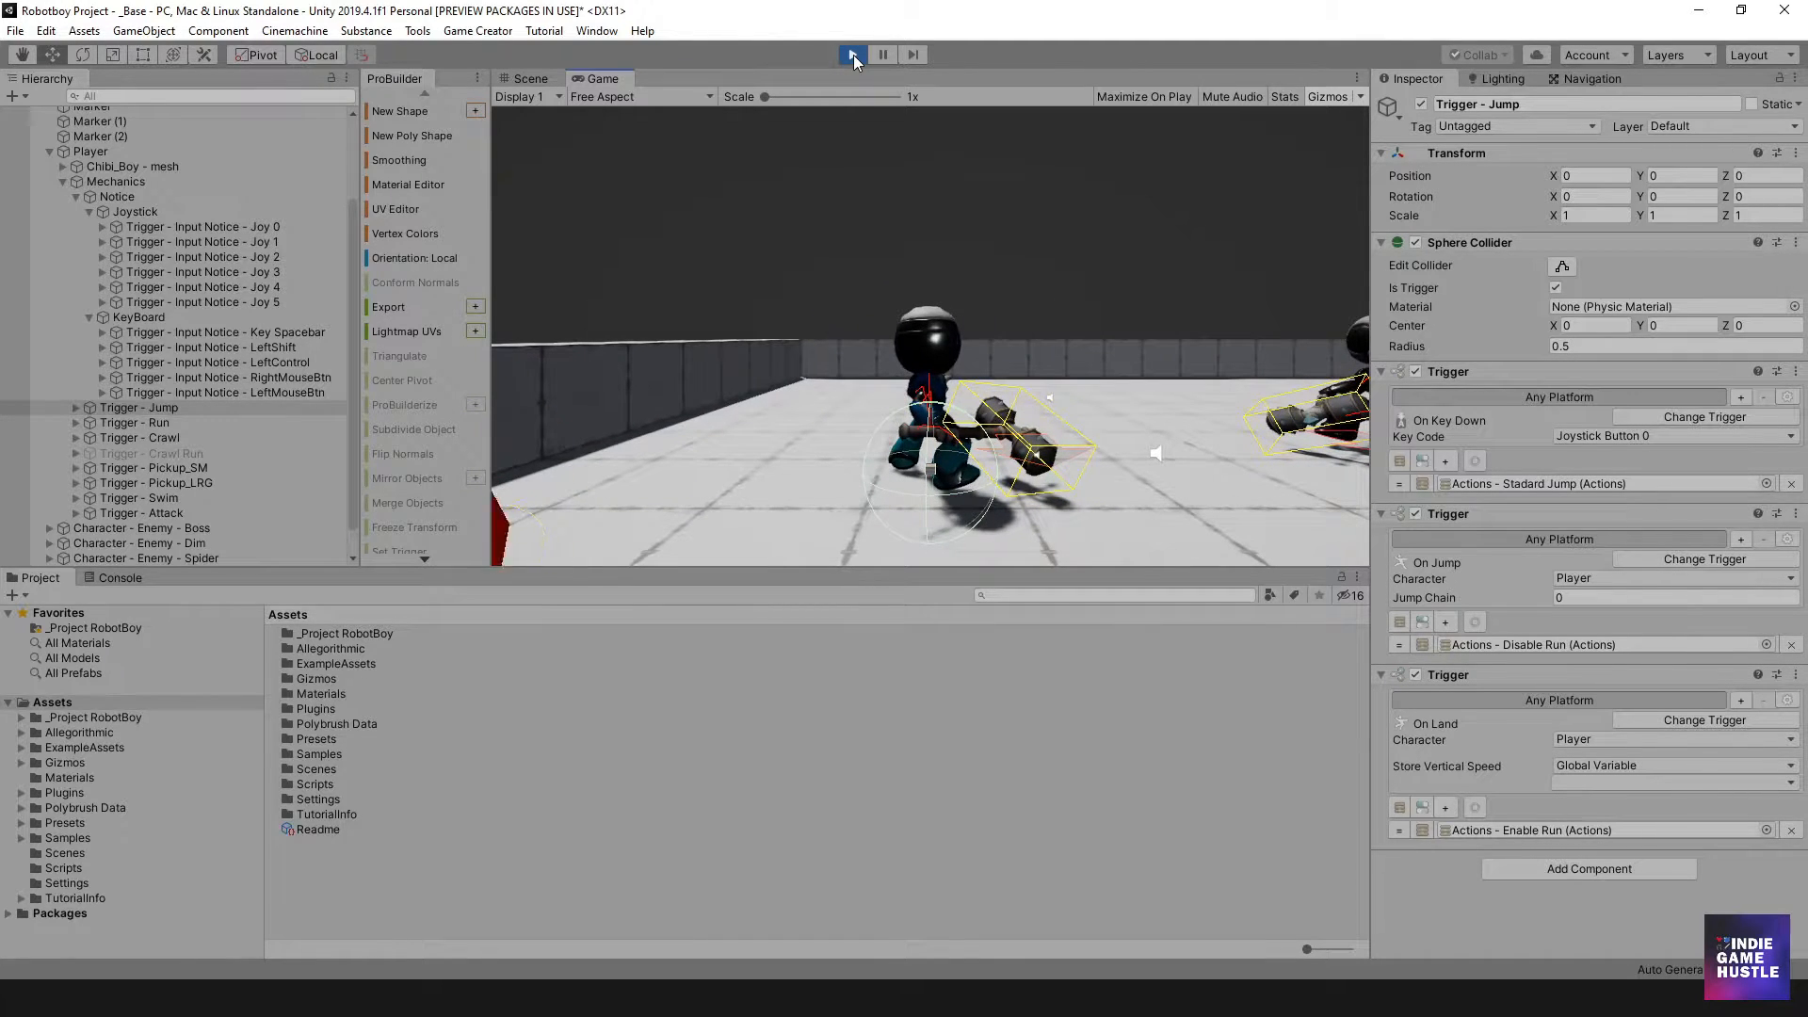
pyautogui.click(852, 55)
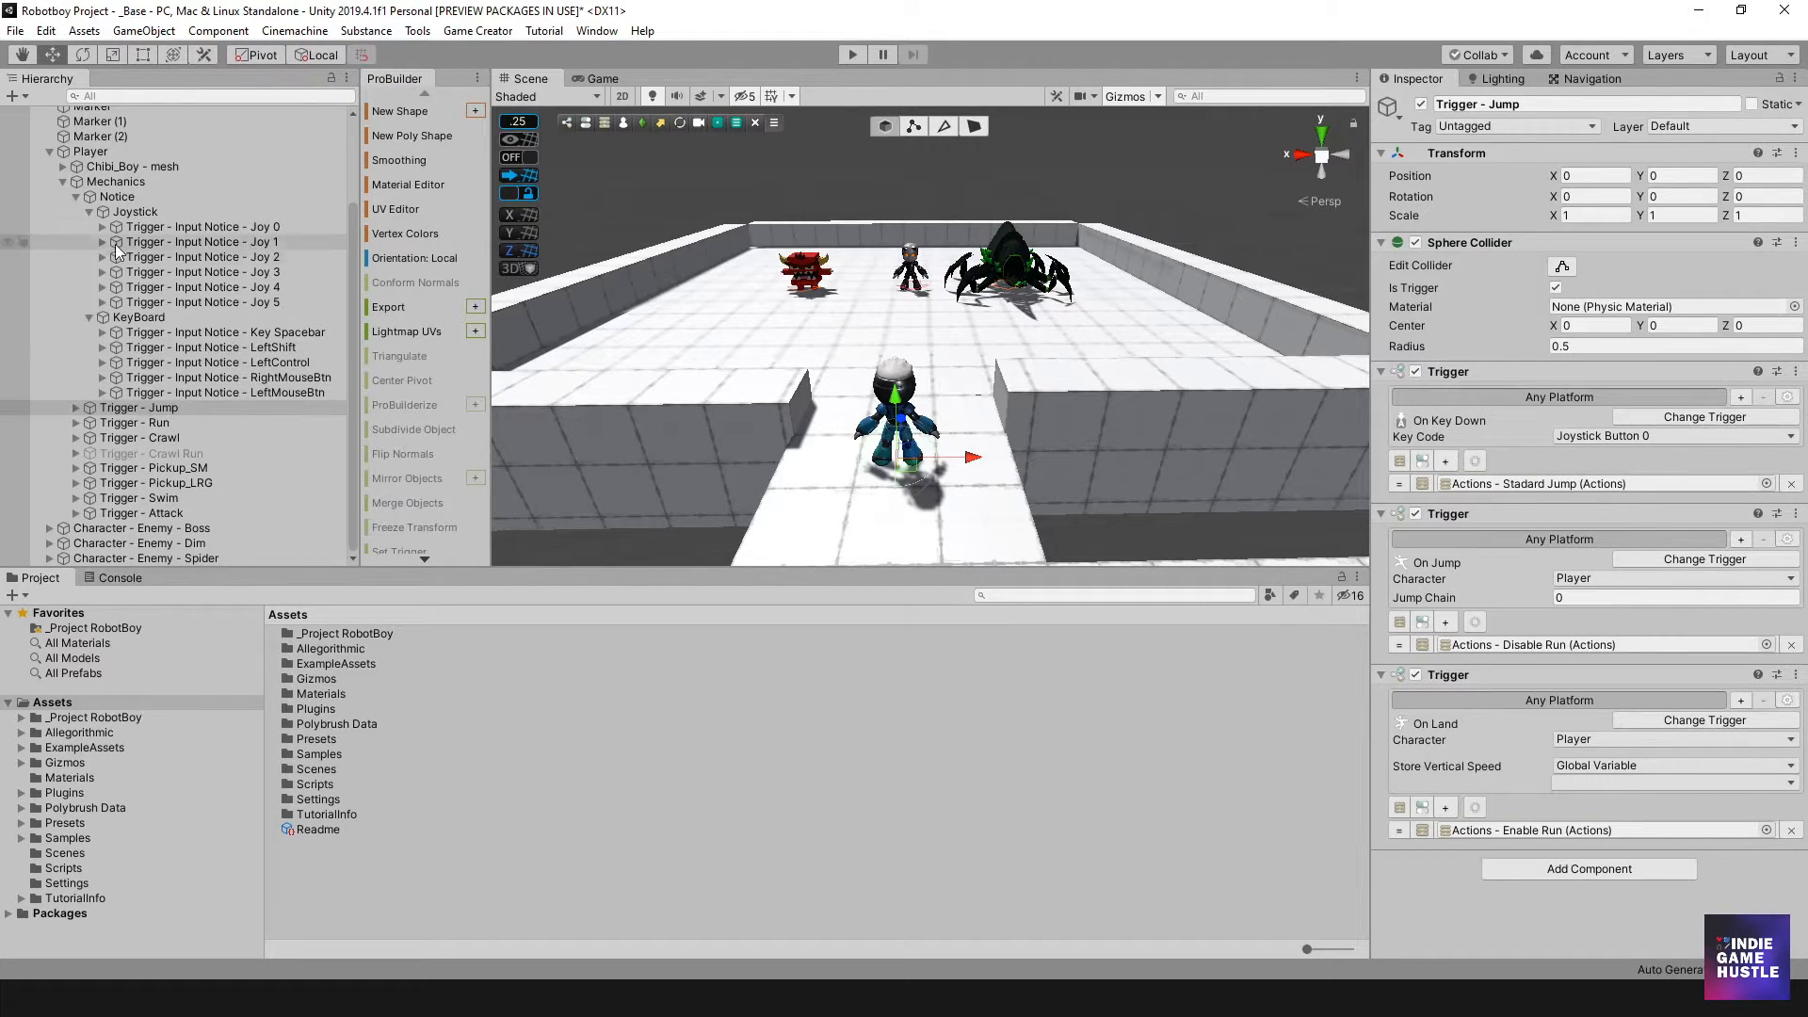
# View the settings of Trigger - Run and play-test the scene, moving the character around the level in all directions with repeated jumps.
pyautogui.click(129, 422)
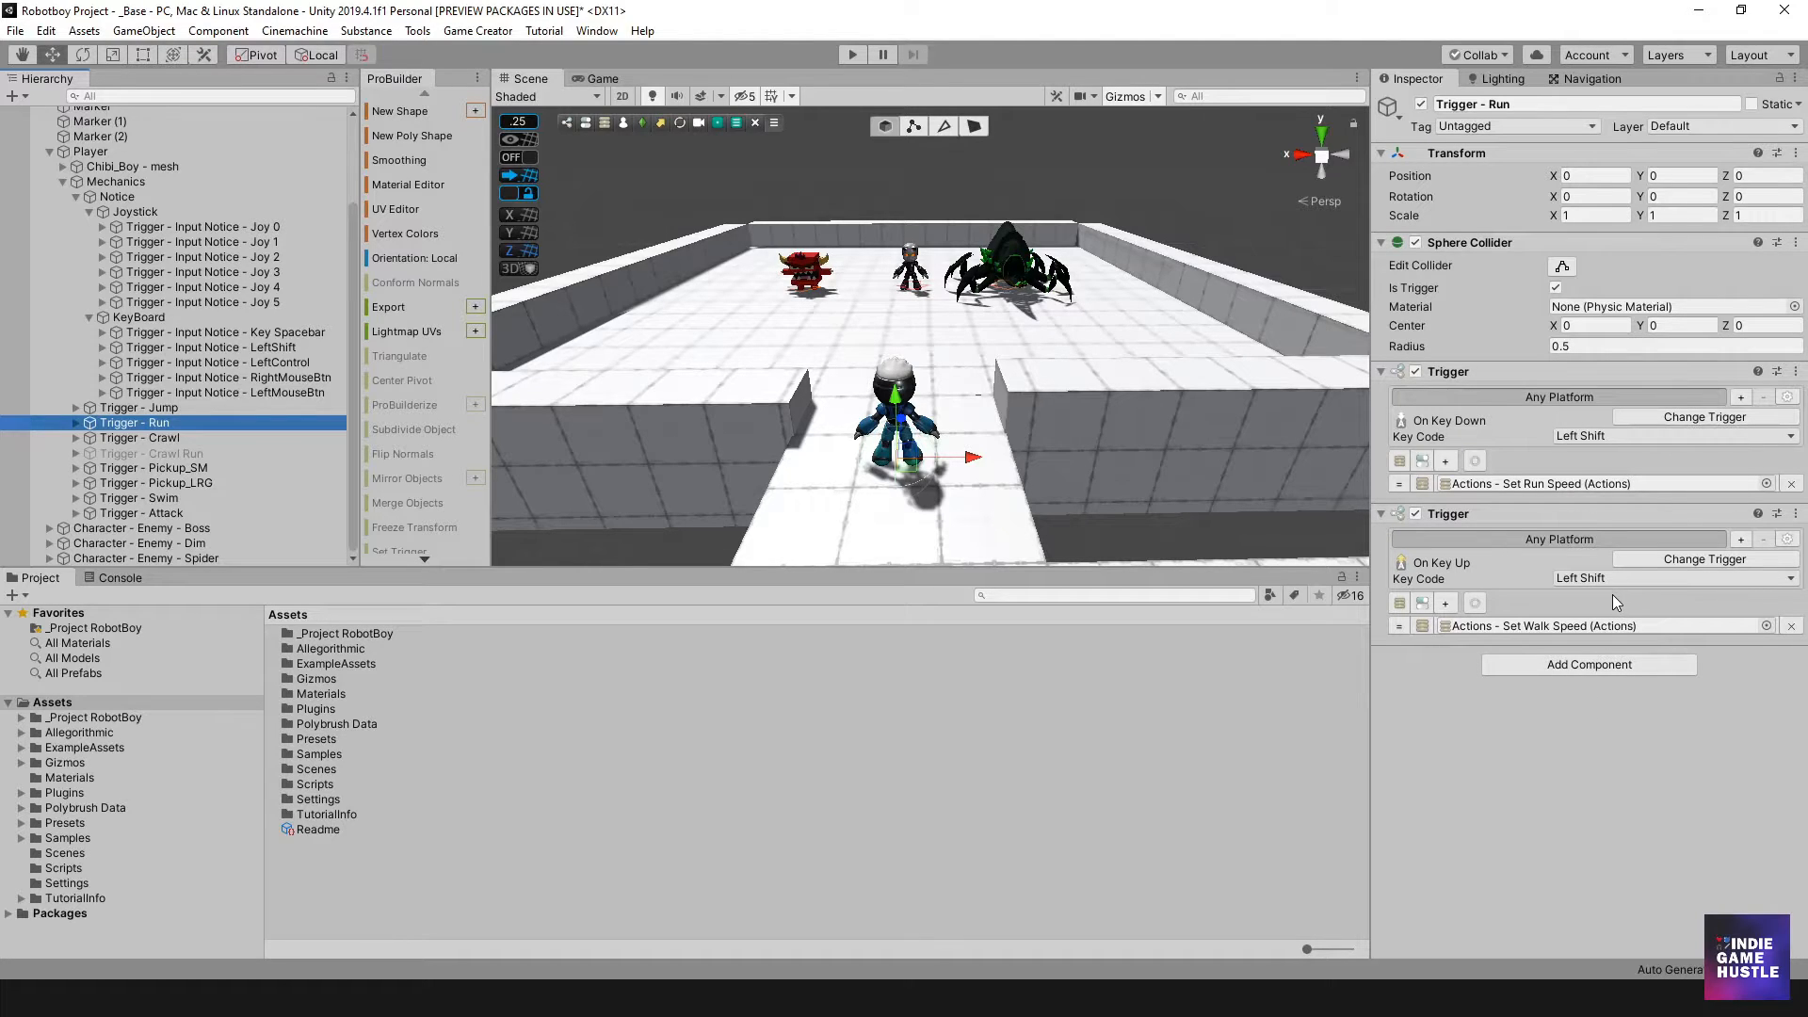
pyautogui.click(855, 61)
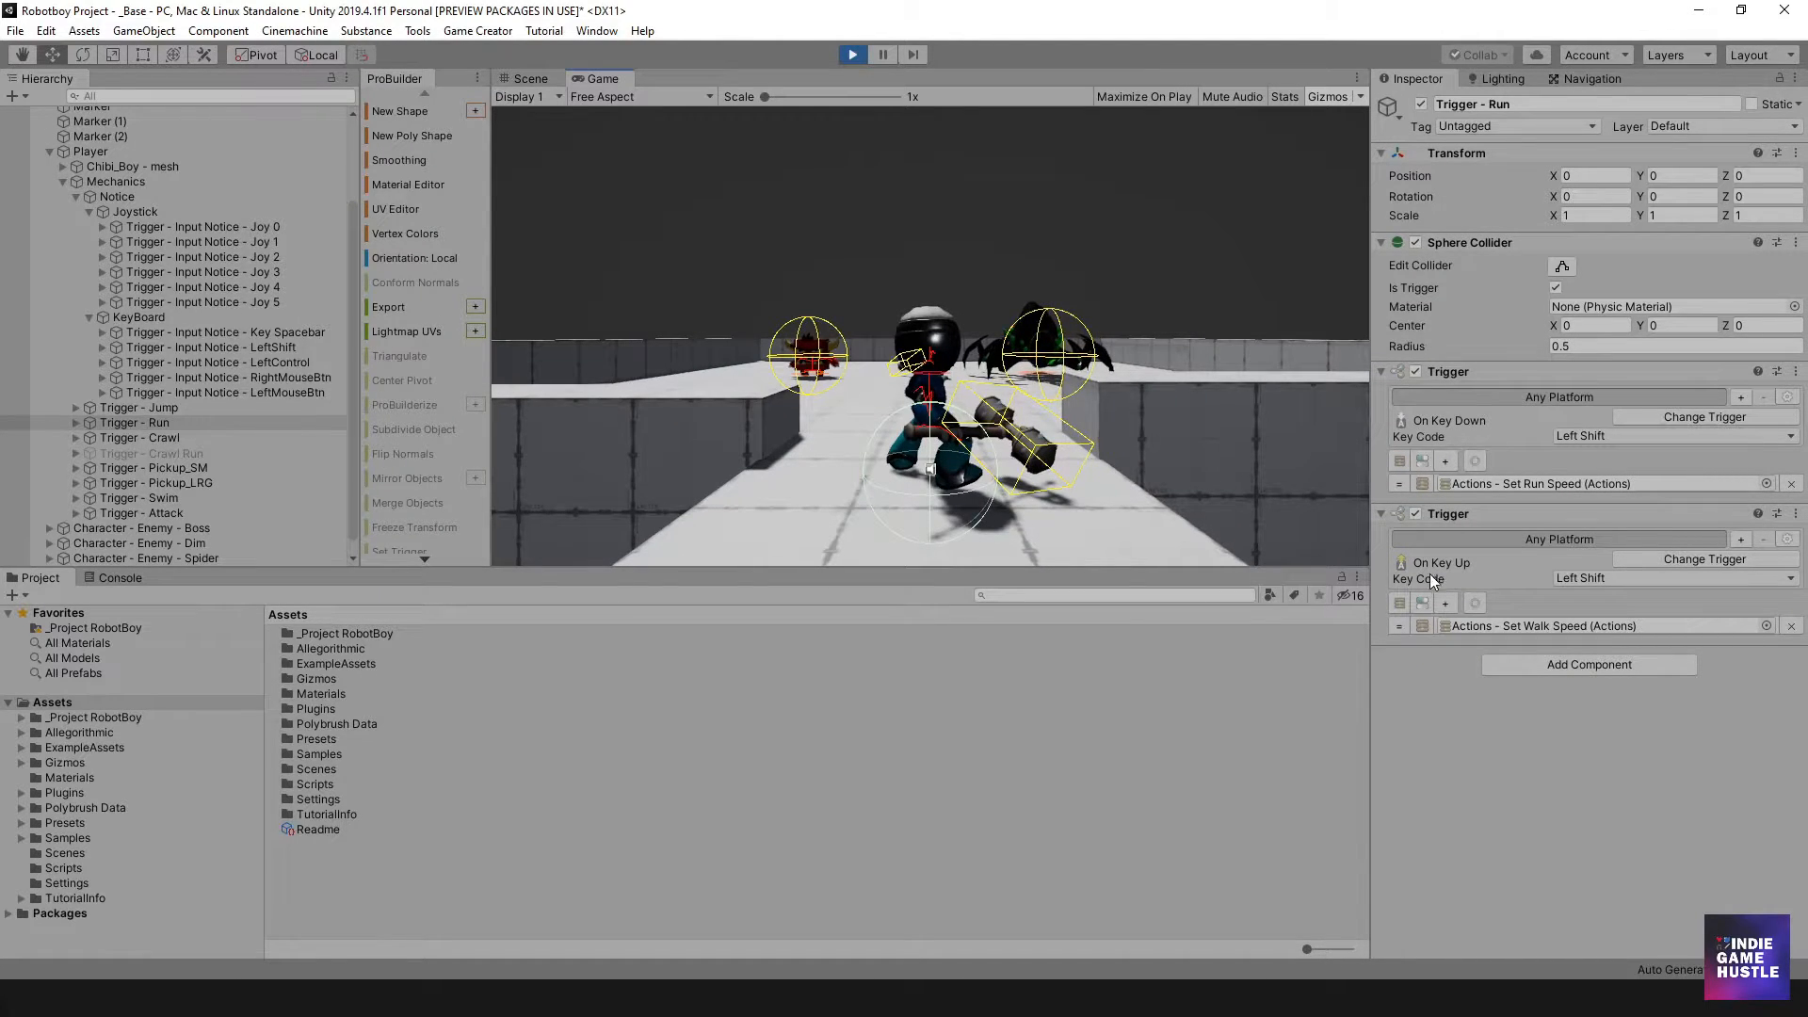
pyautogui.press('w')
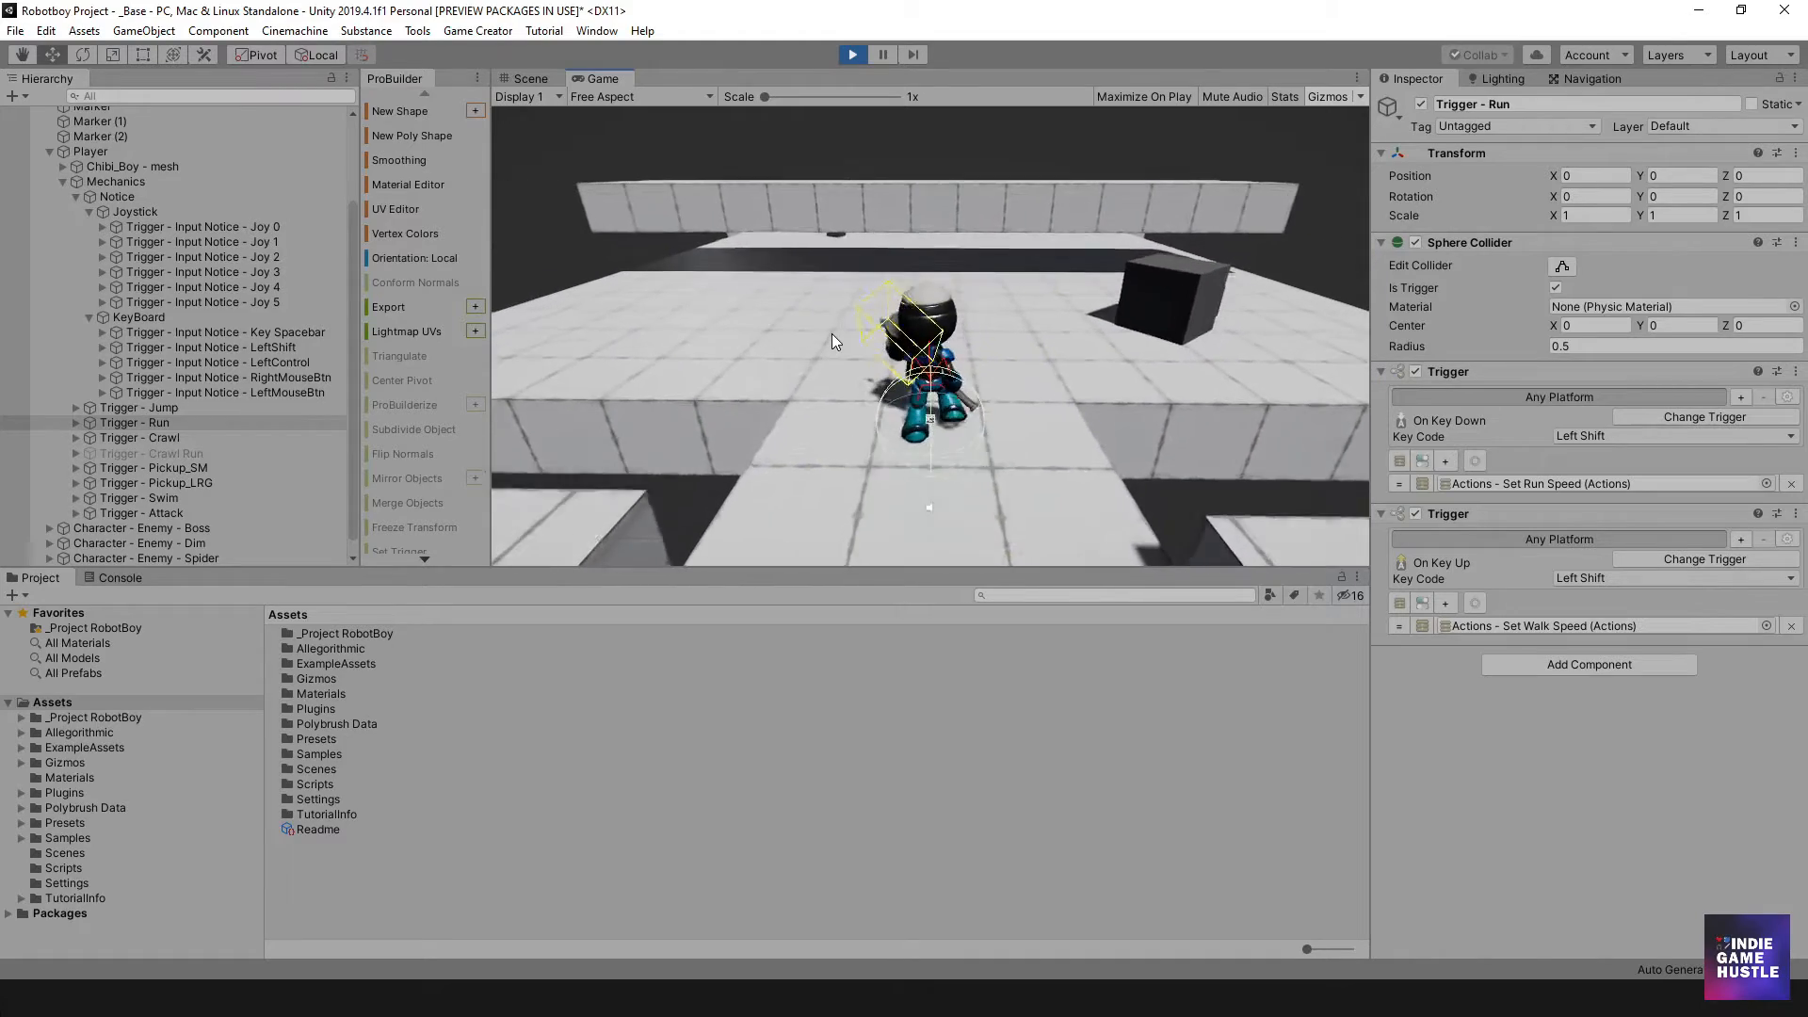
pyautogui.press('w')
pyautogui.press('a')
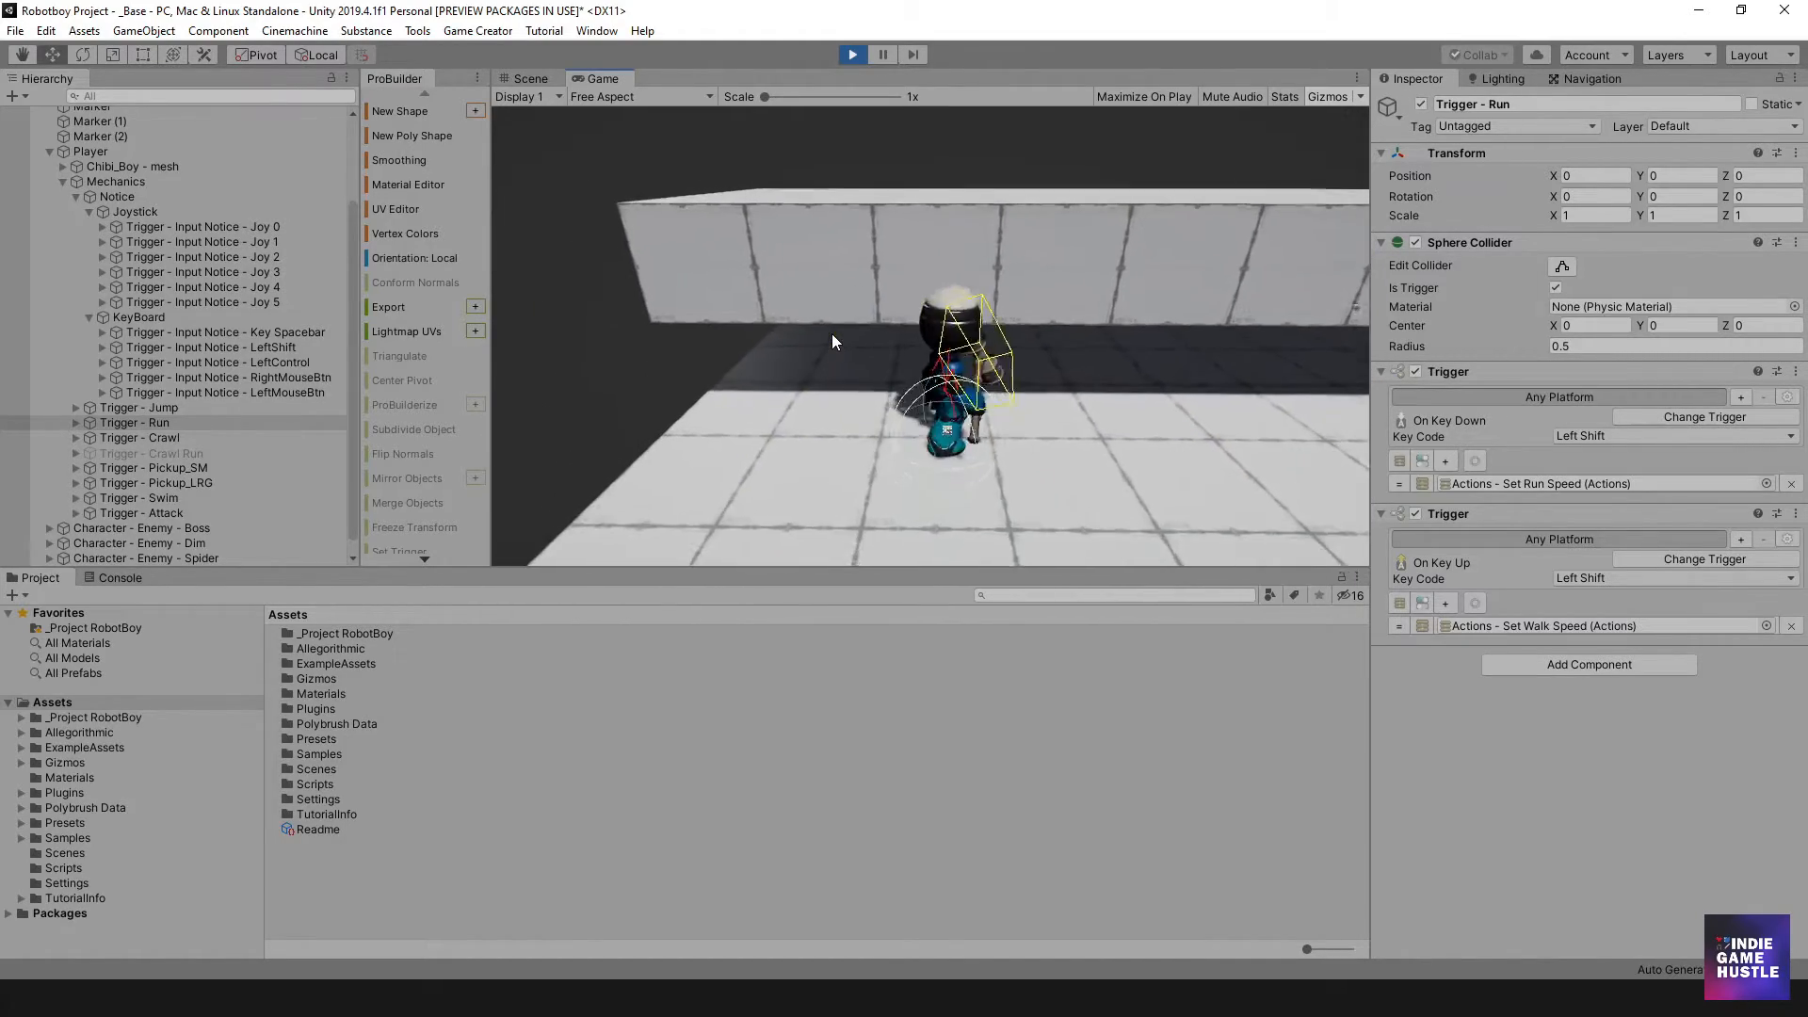
pyautogui.press('d')
pyautogui.press('space')
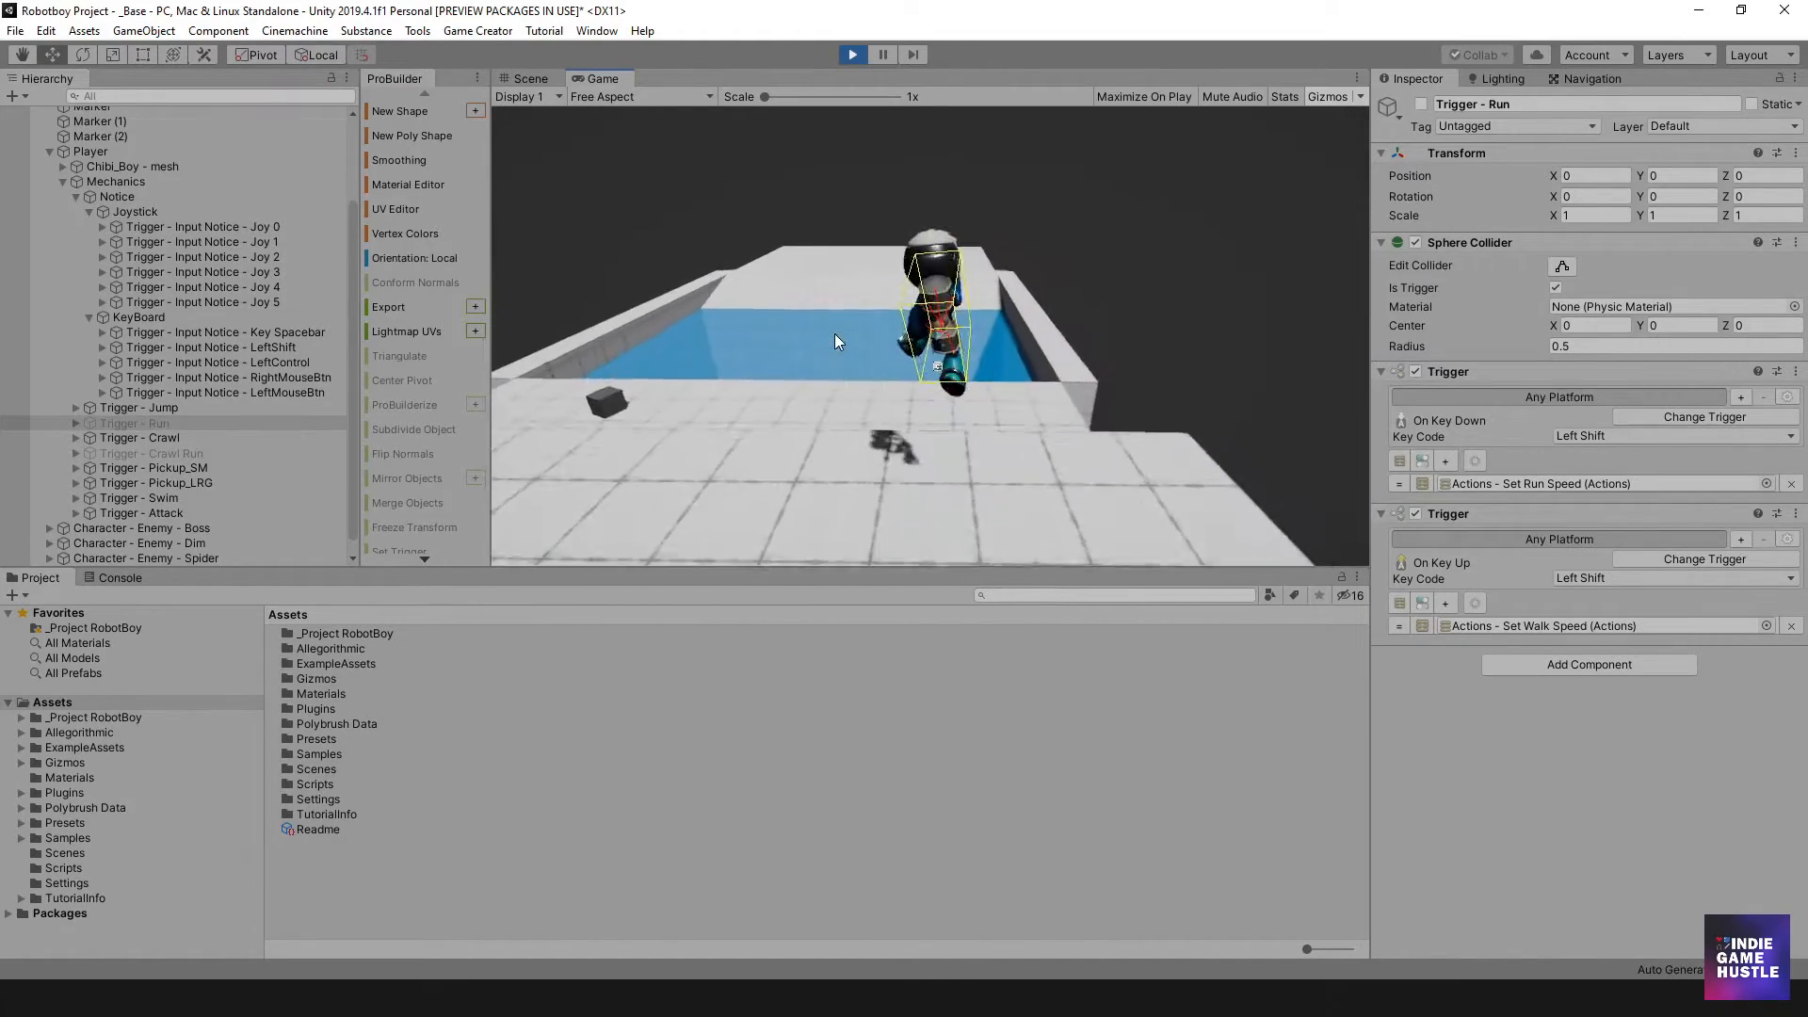
pyautogui.press('s')
pyautogui.press('a')
pyautogui.press('space')
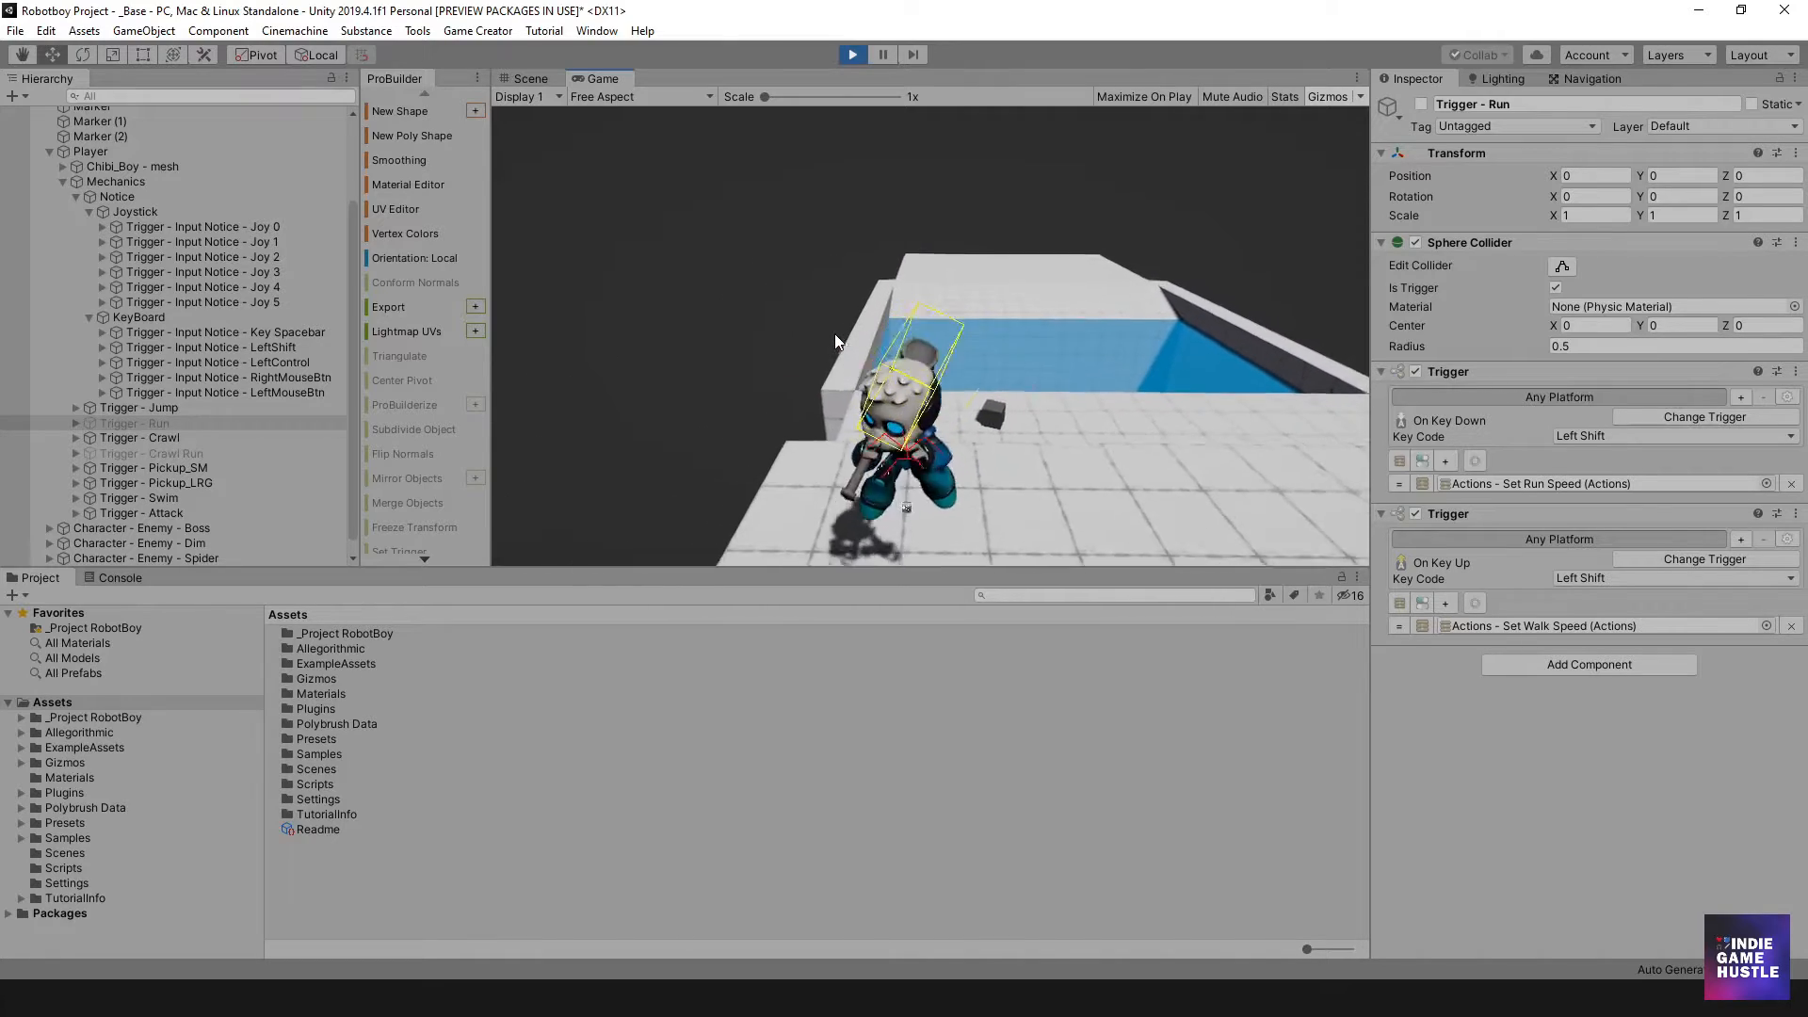
pyautogui.press('s')
pyautogui.press('w')
pyautogui.press('space')
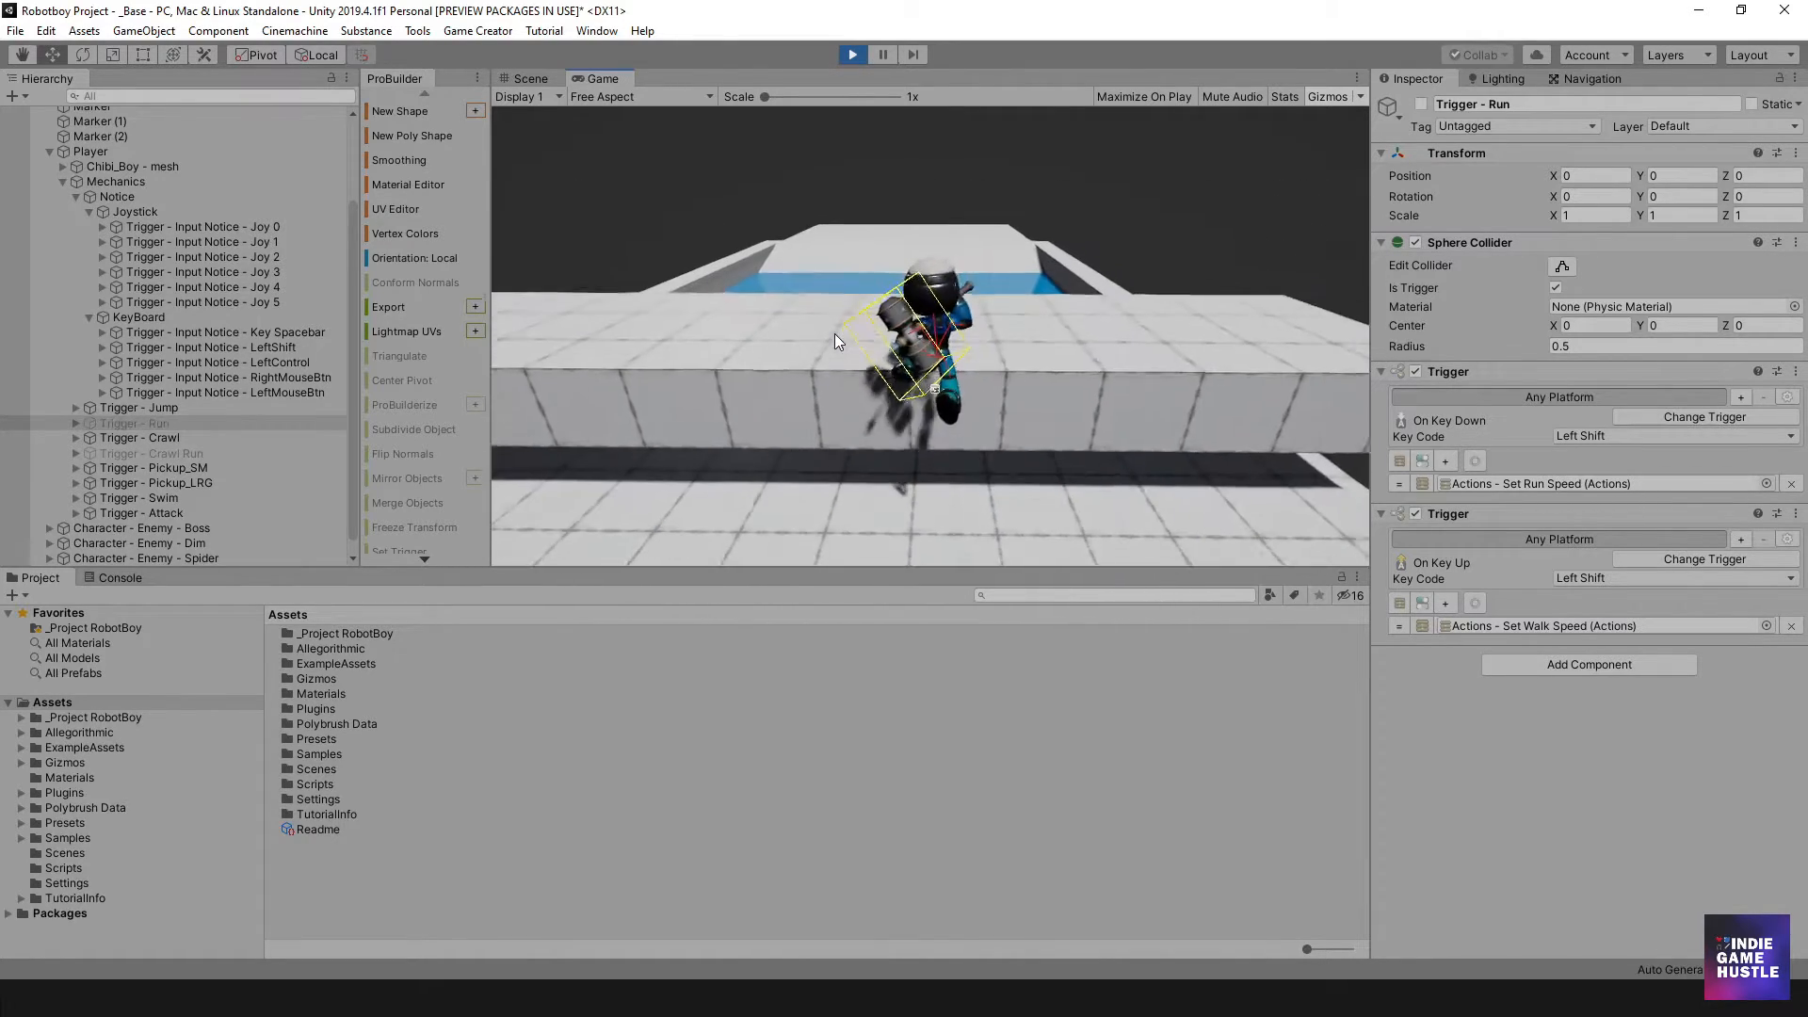
pyautogui.press('w')
pyautogui.press('s')
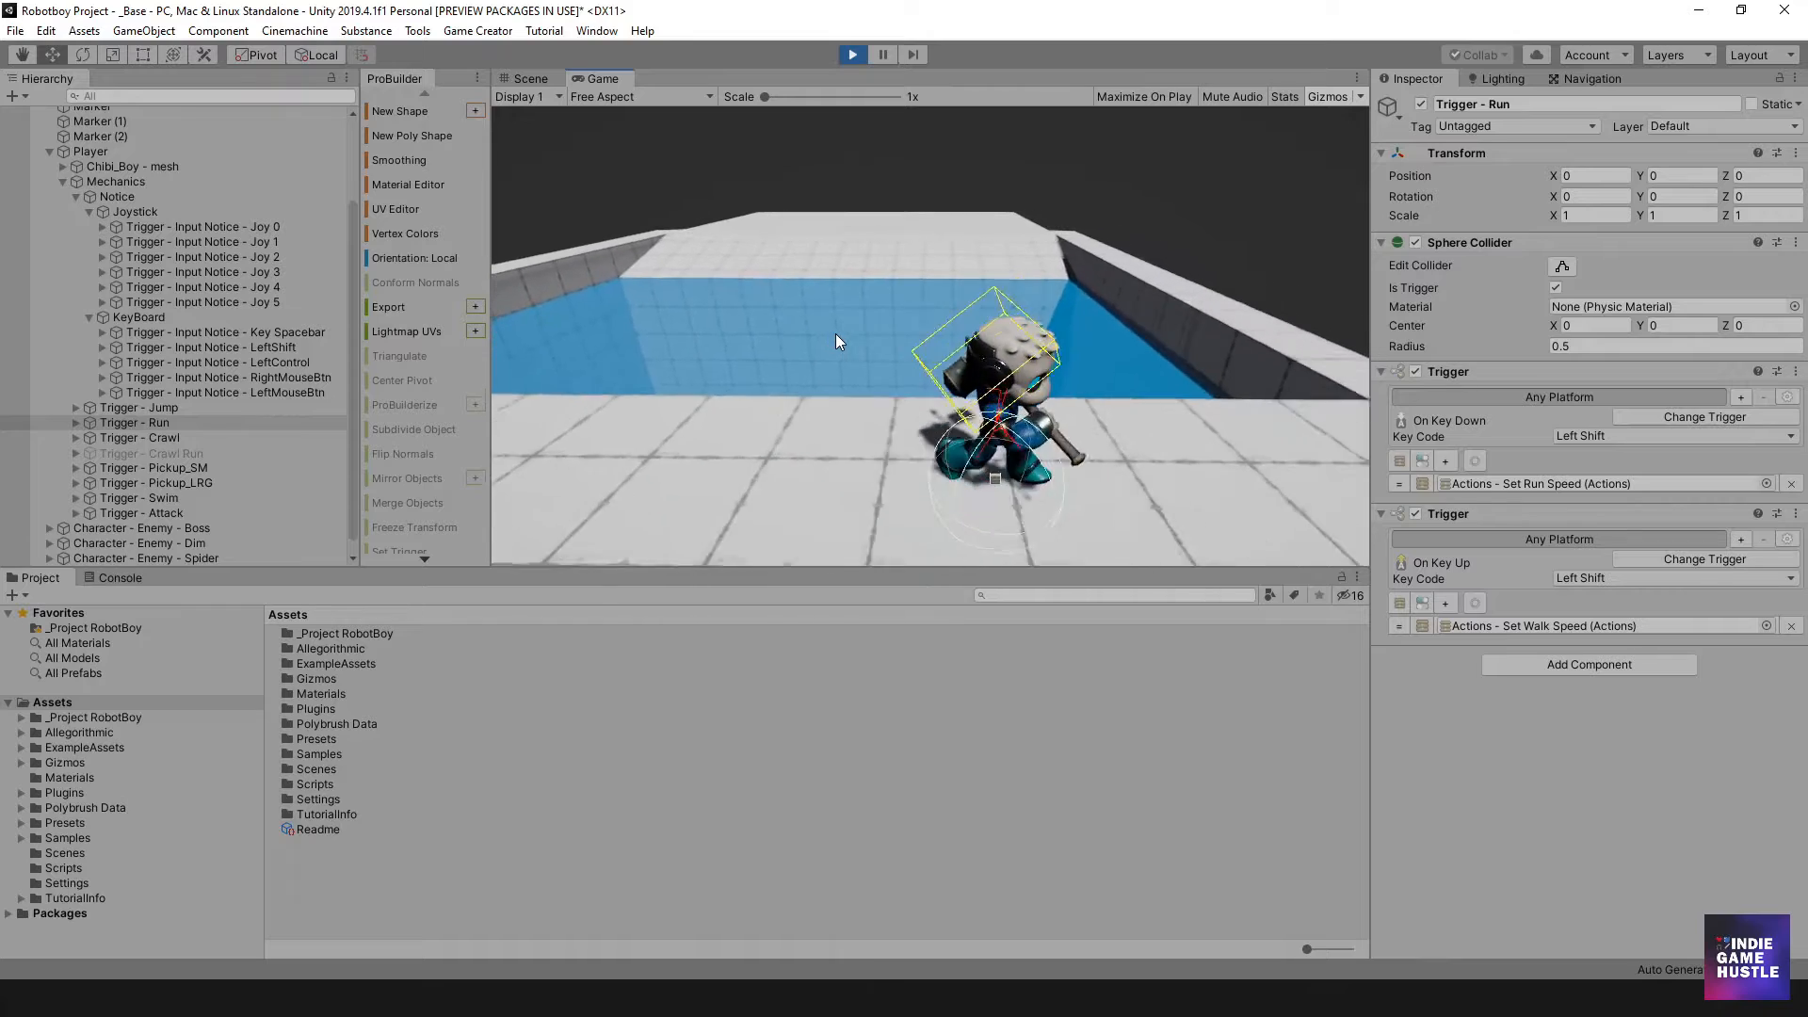
pyautogui.press('space')
pyautogui.press('a')
pyautogui.press('a')
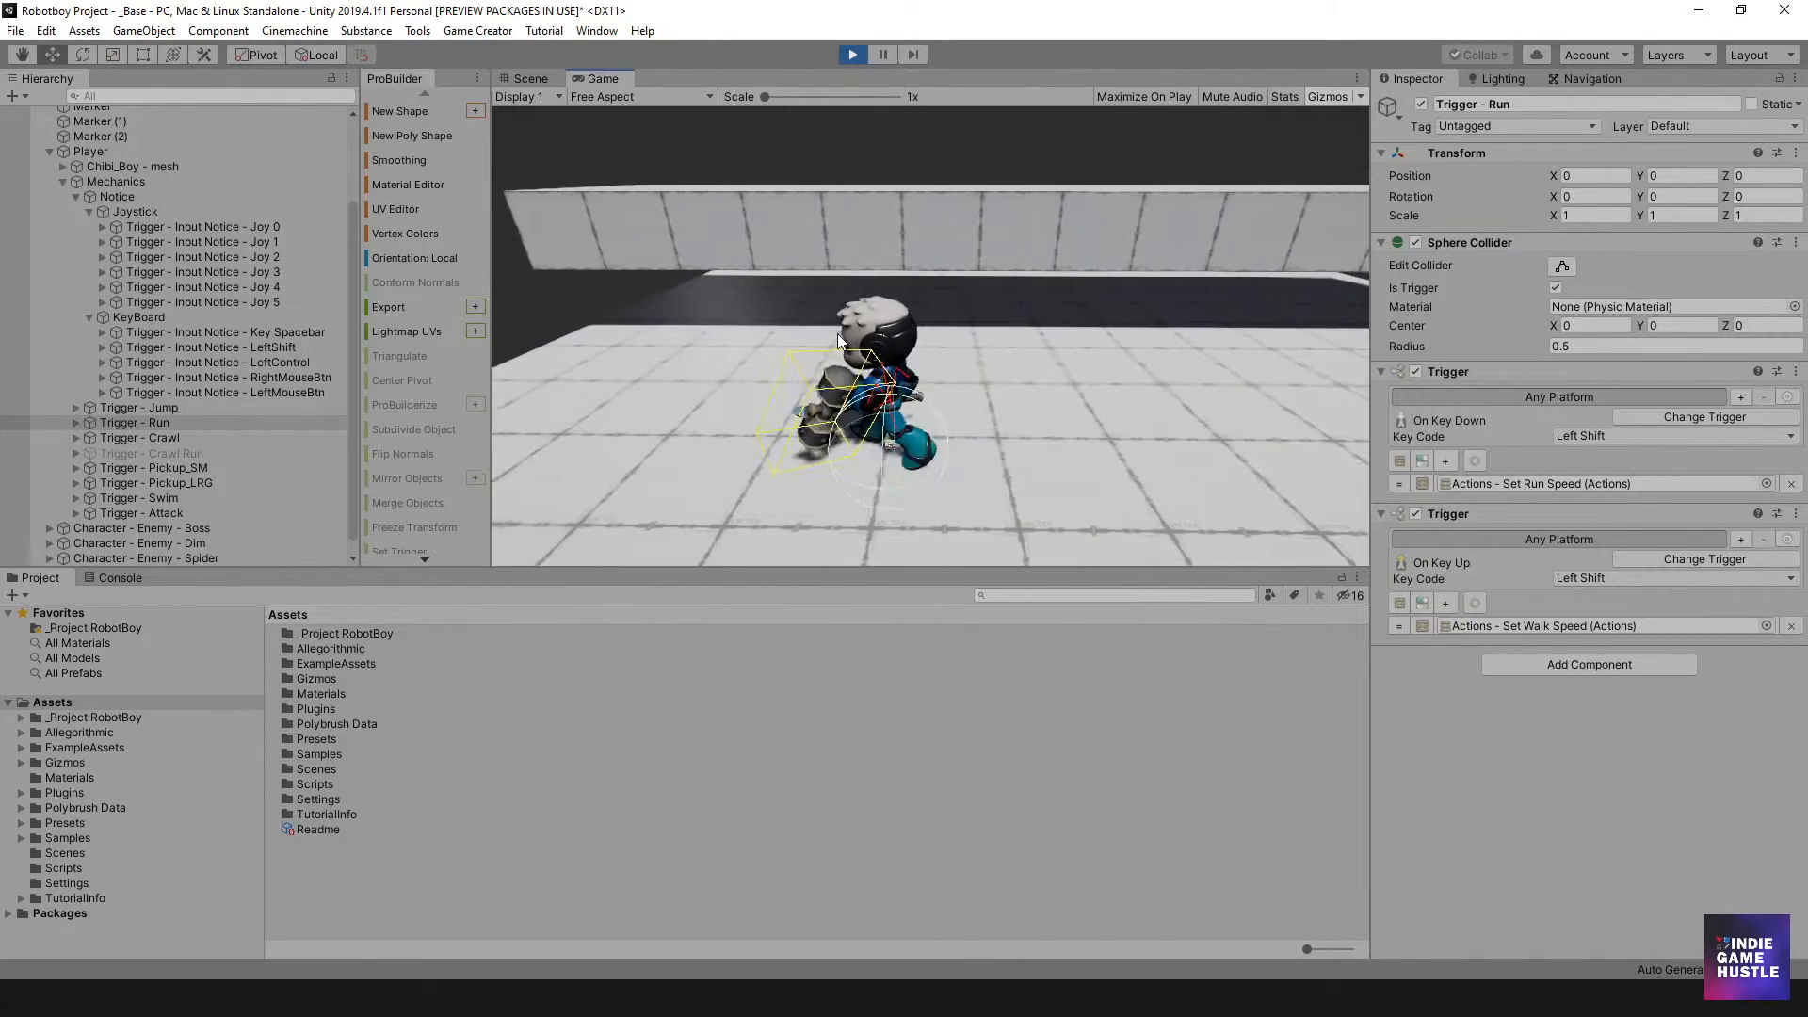
pyautogui.press('d')
pyautogui.press('s')
pyautogui.press('space')
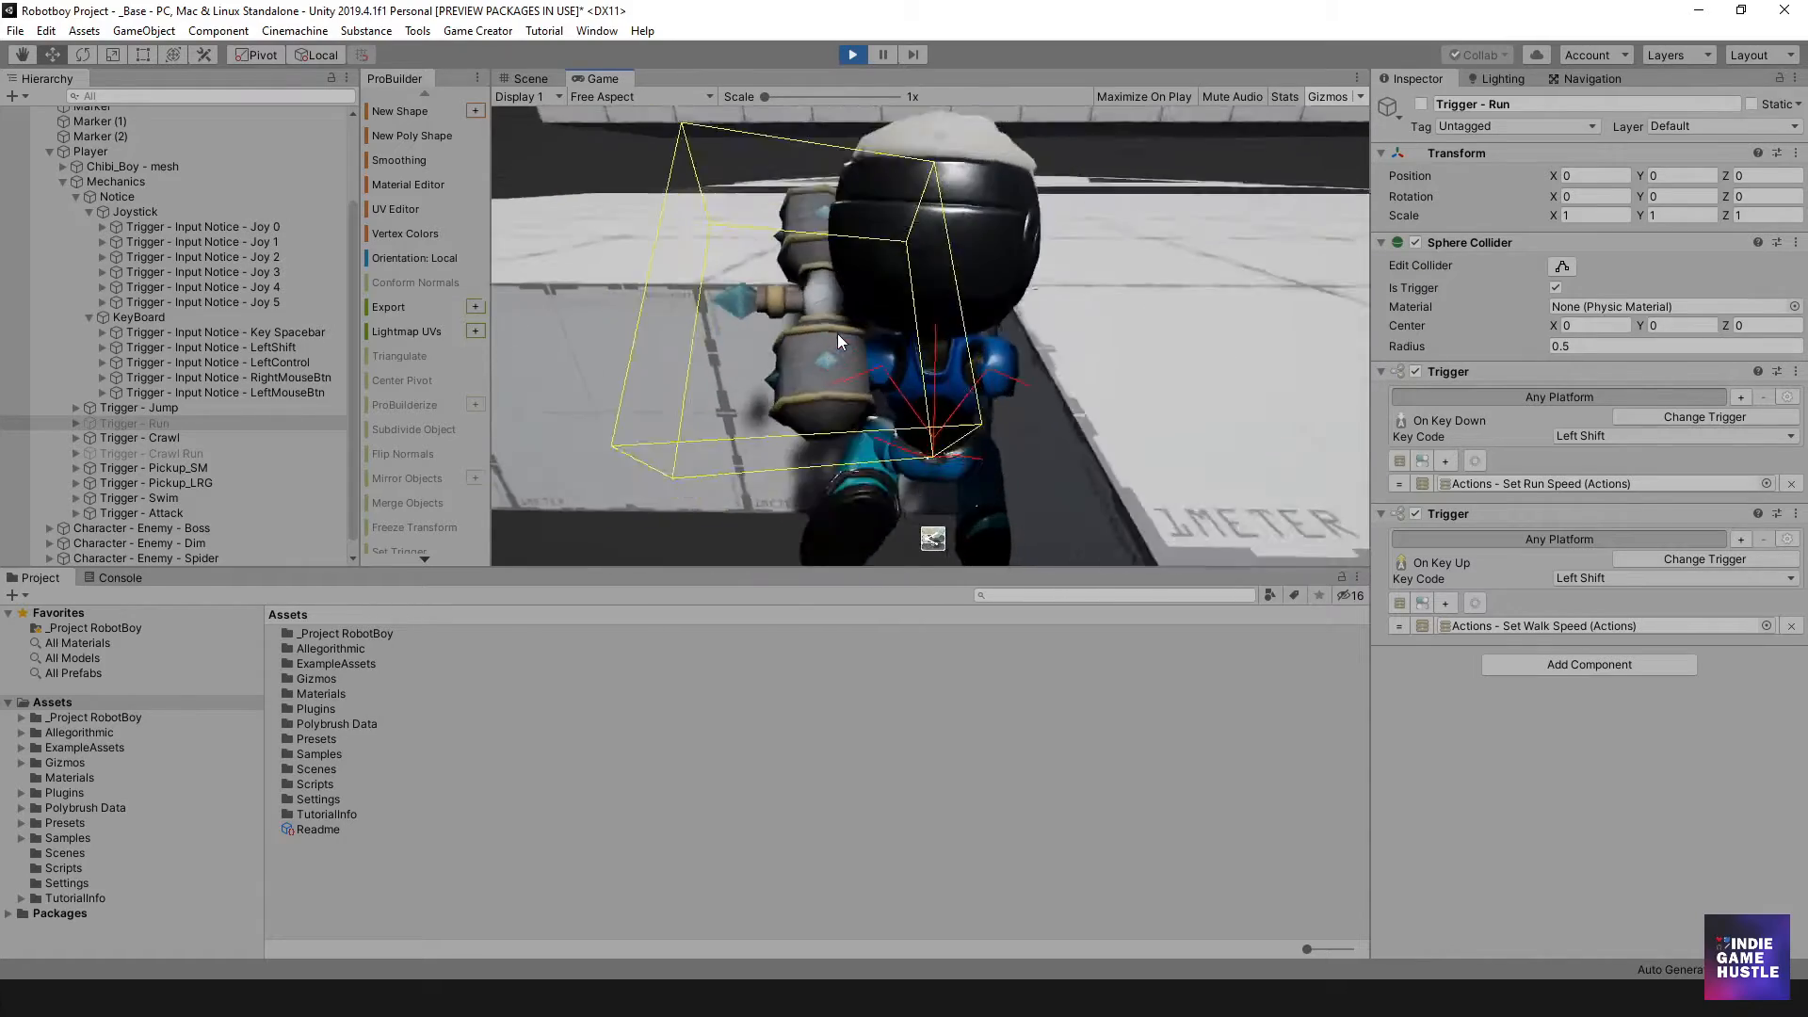
pyautogui.press('d')
pyautogui.press('a')
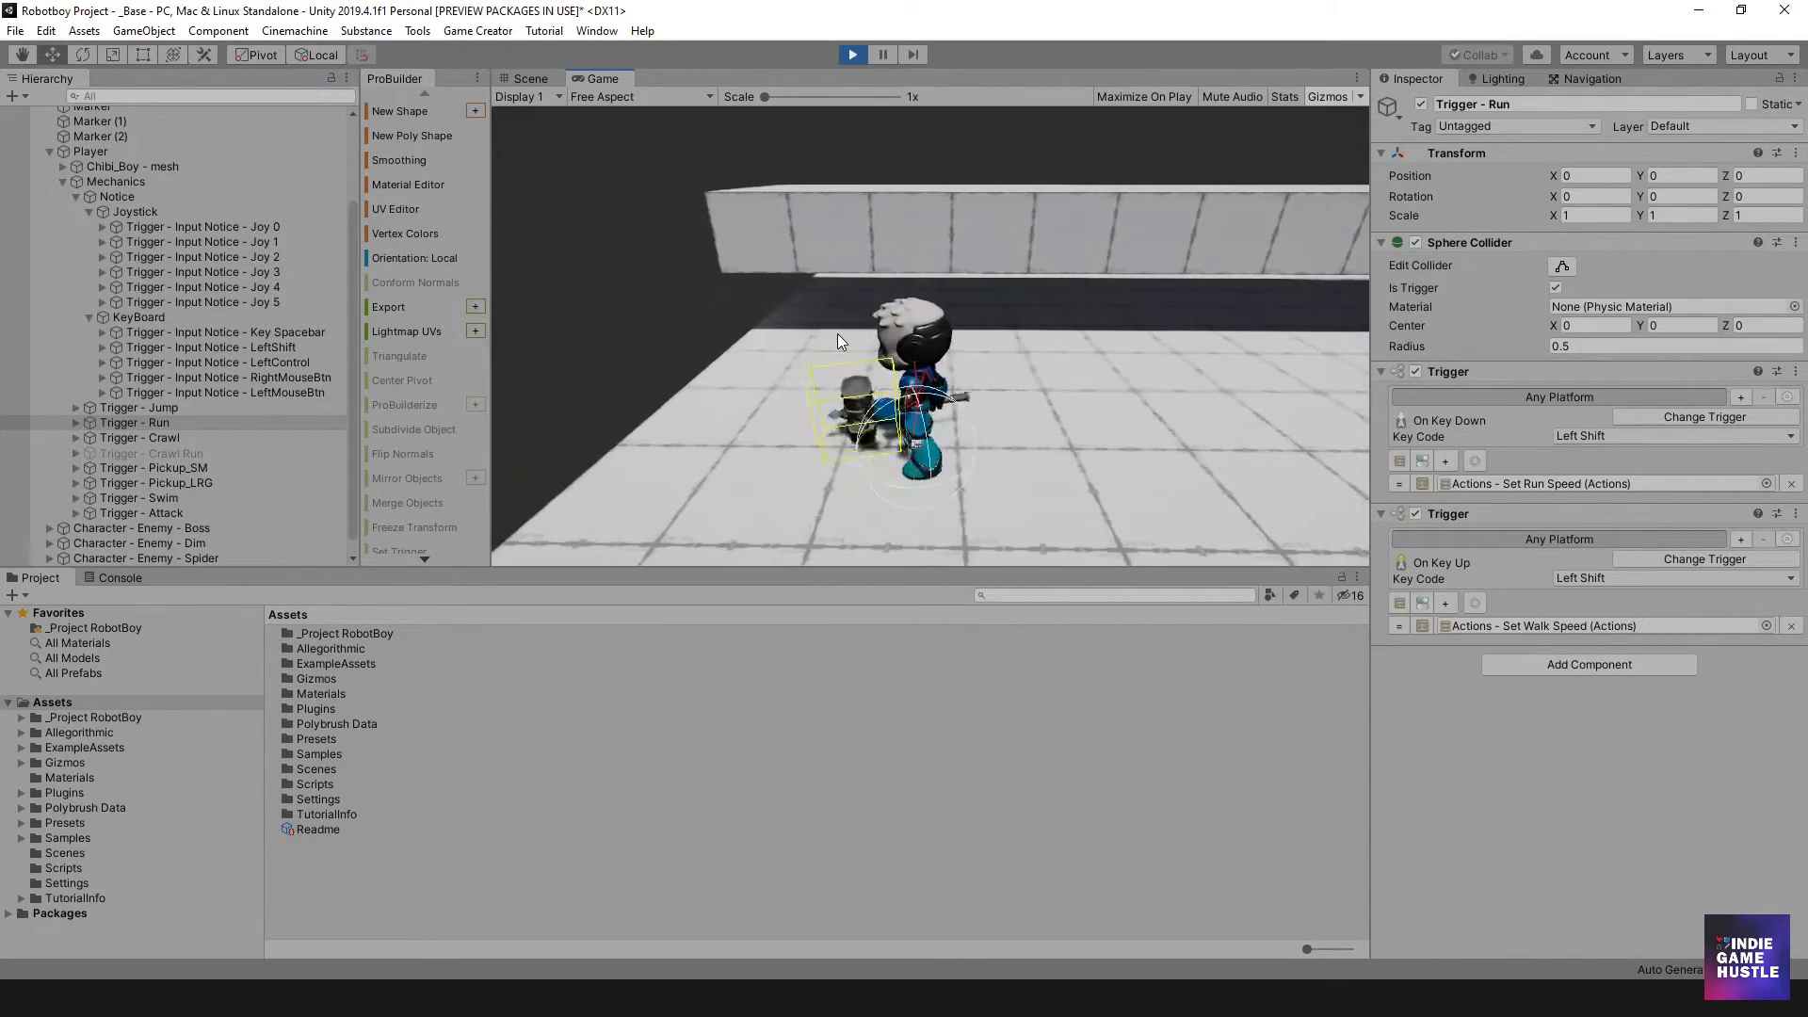
pyautogui.press('d')
pyautogui.press('a')
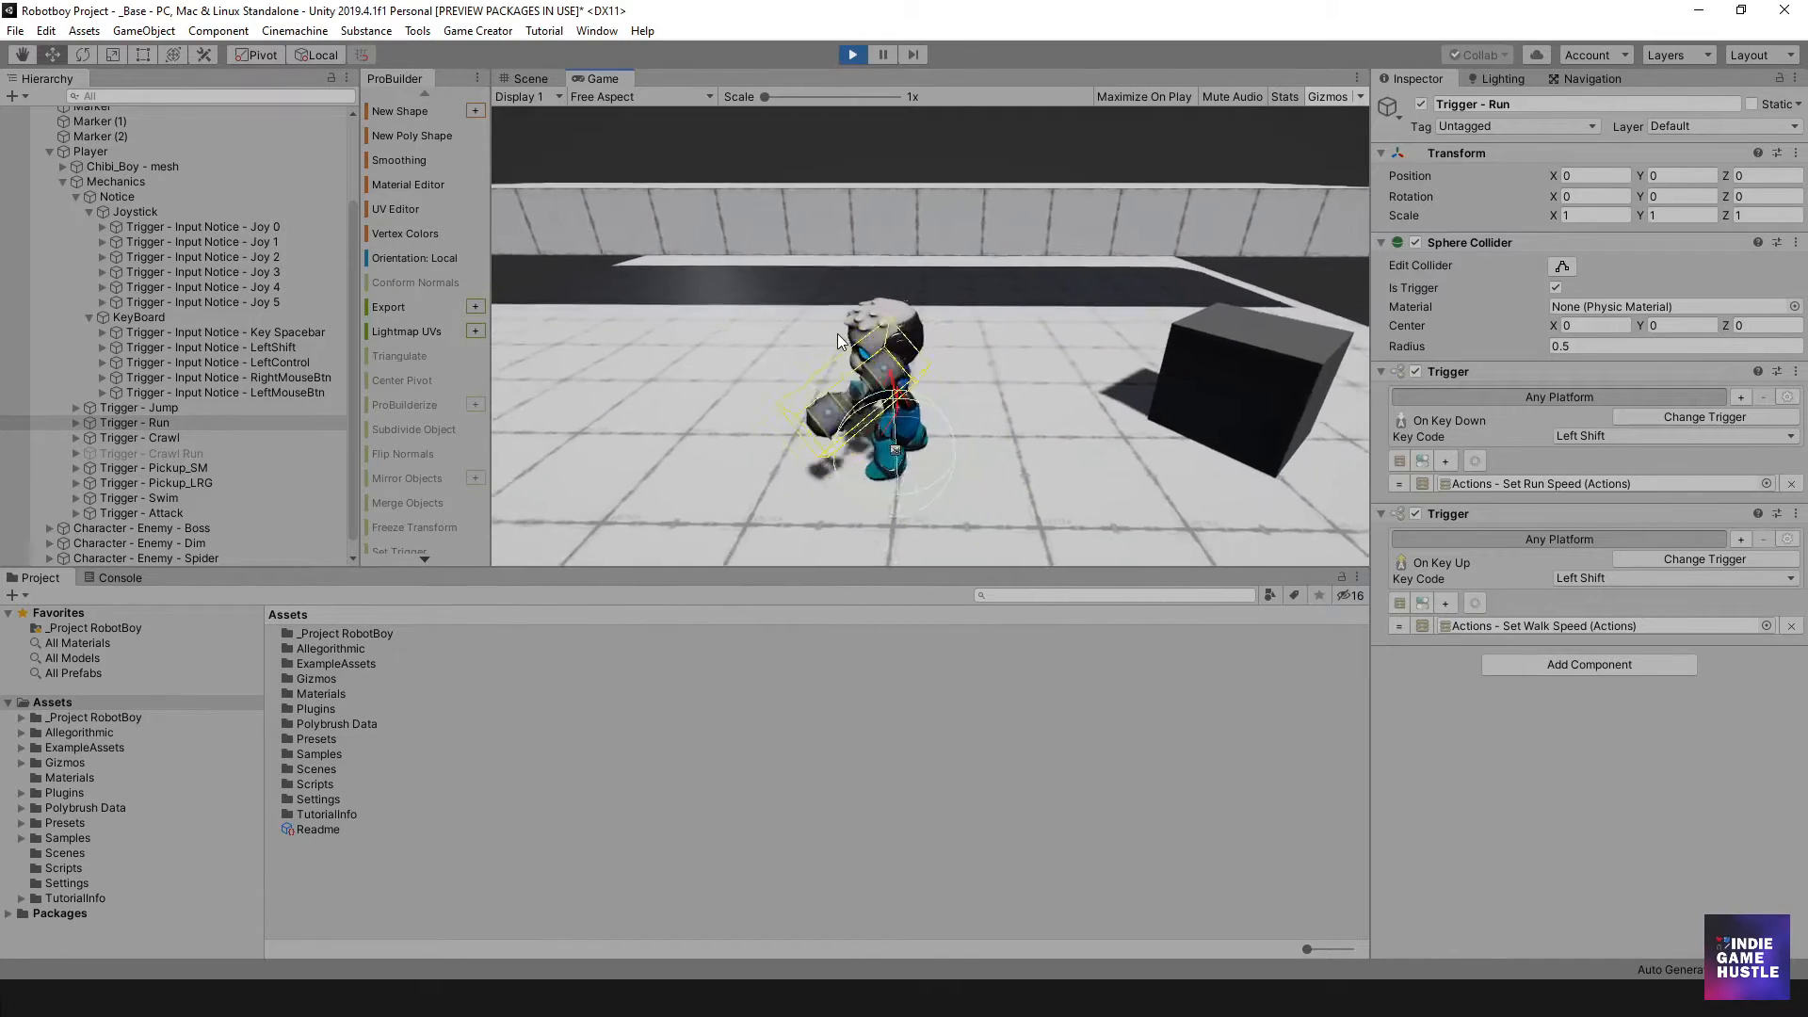
pyautogui.press('w')
pyautogui.press('d')
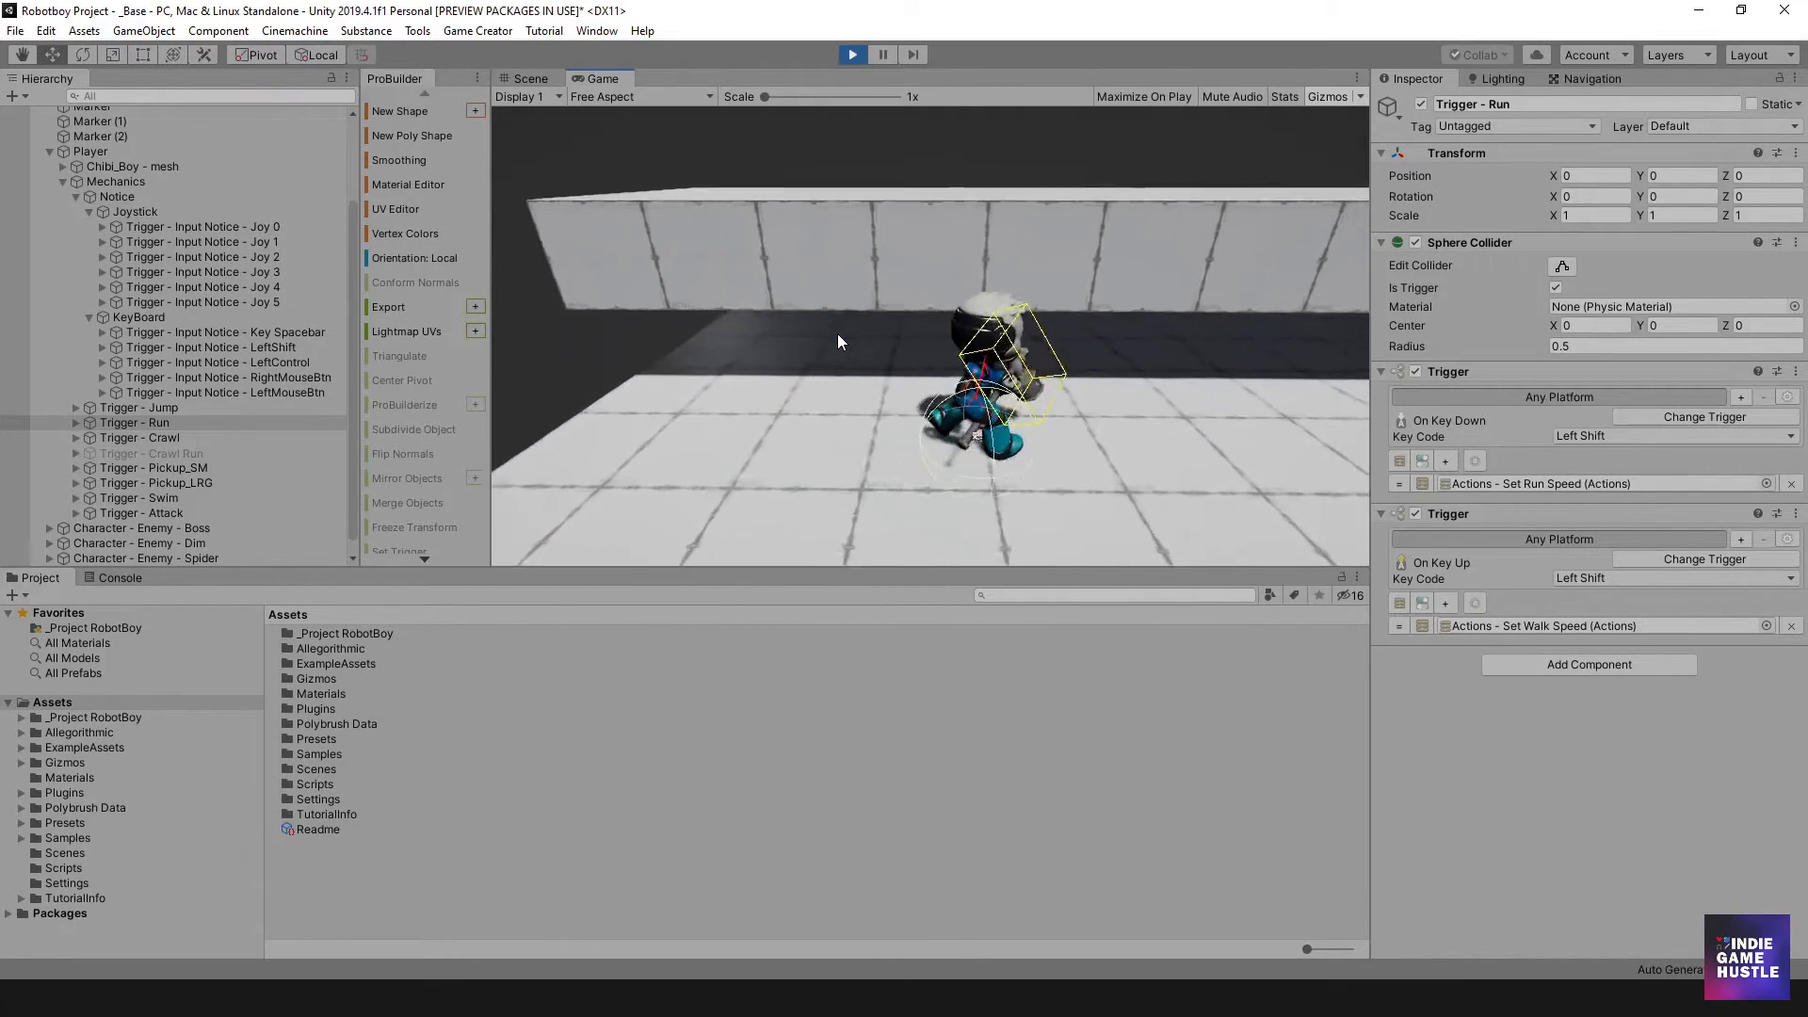
pyautogui.press('s')
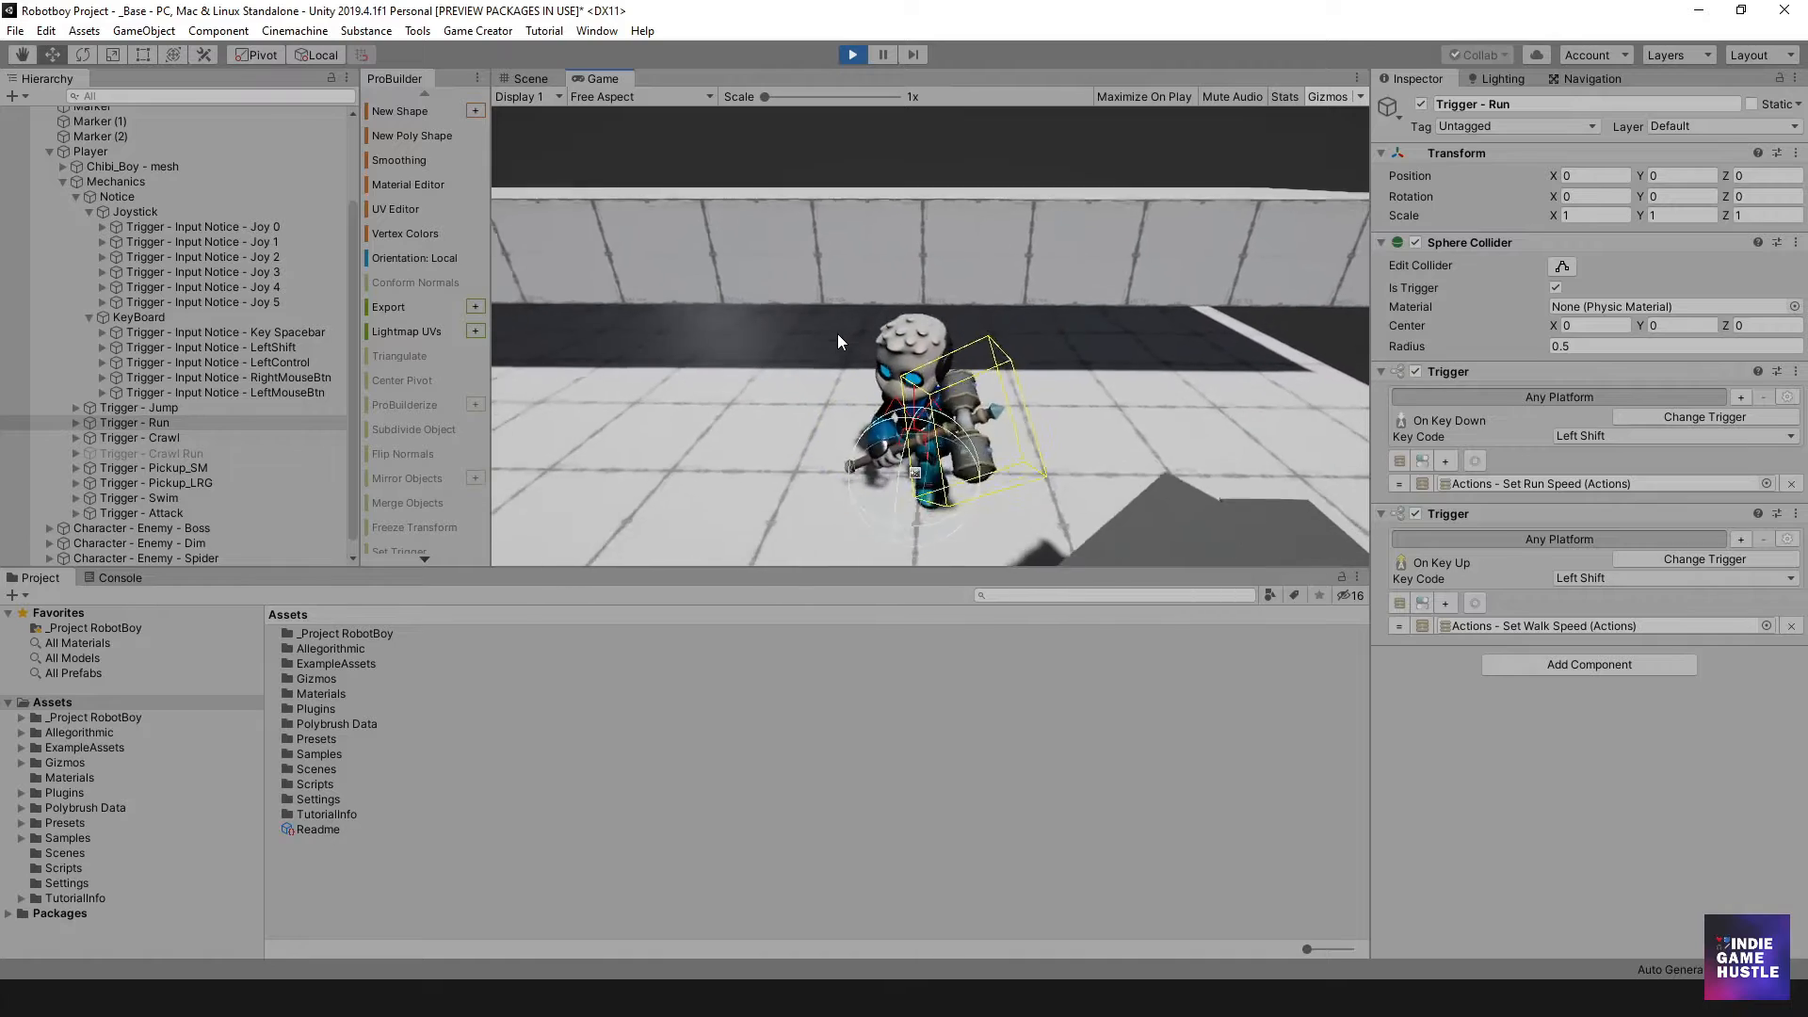
pyautogui.press('a')
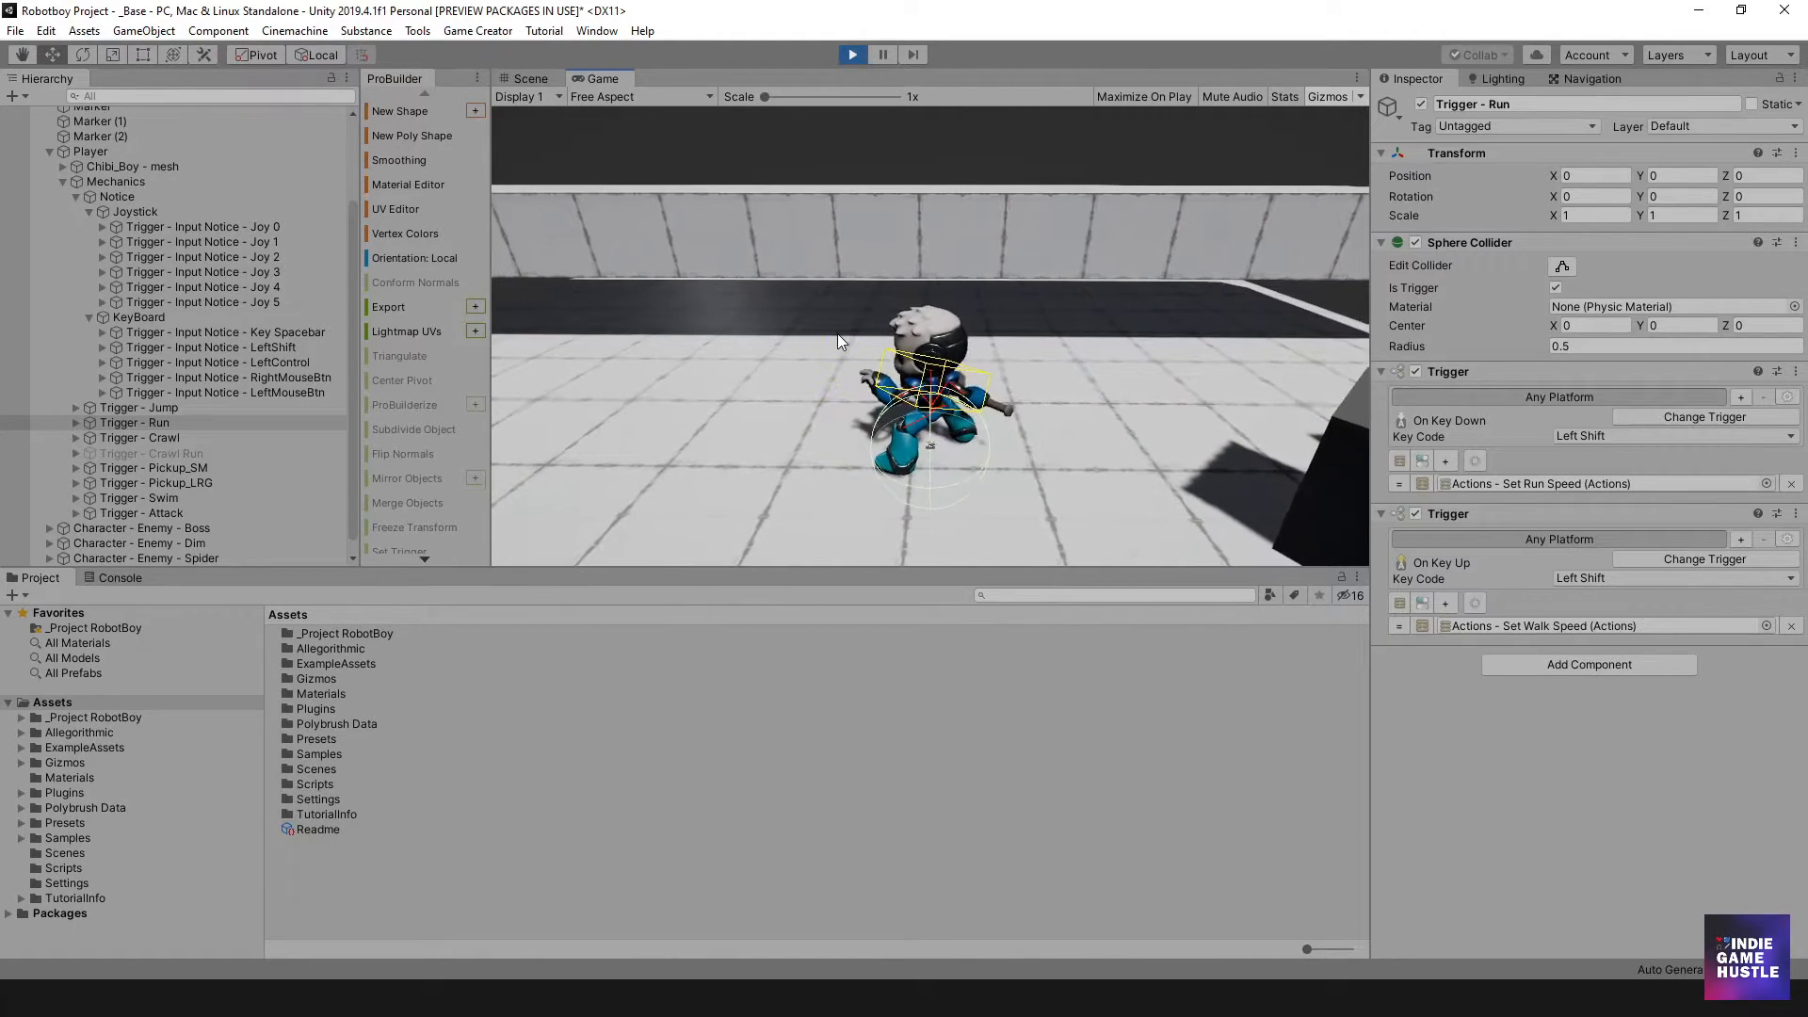
# Test the character's movement in the running game, then end play mode.
pyautogui.press('w')
pyautogui.press('d')
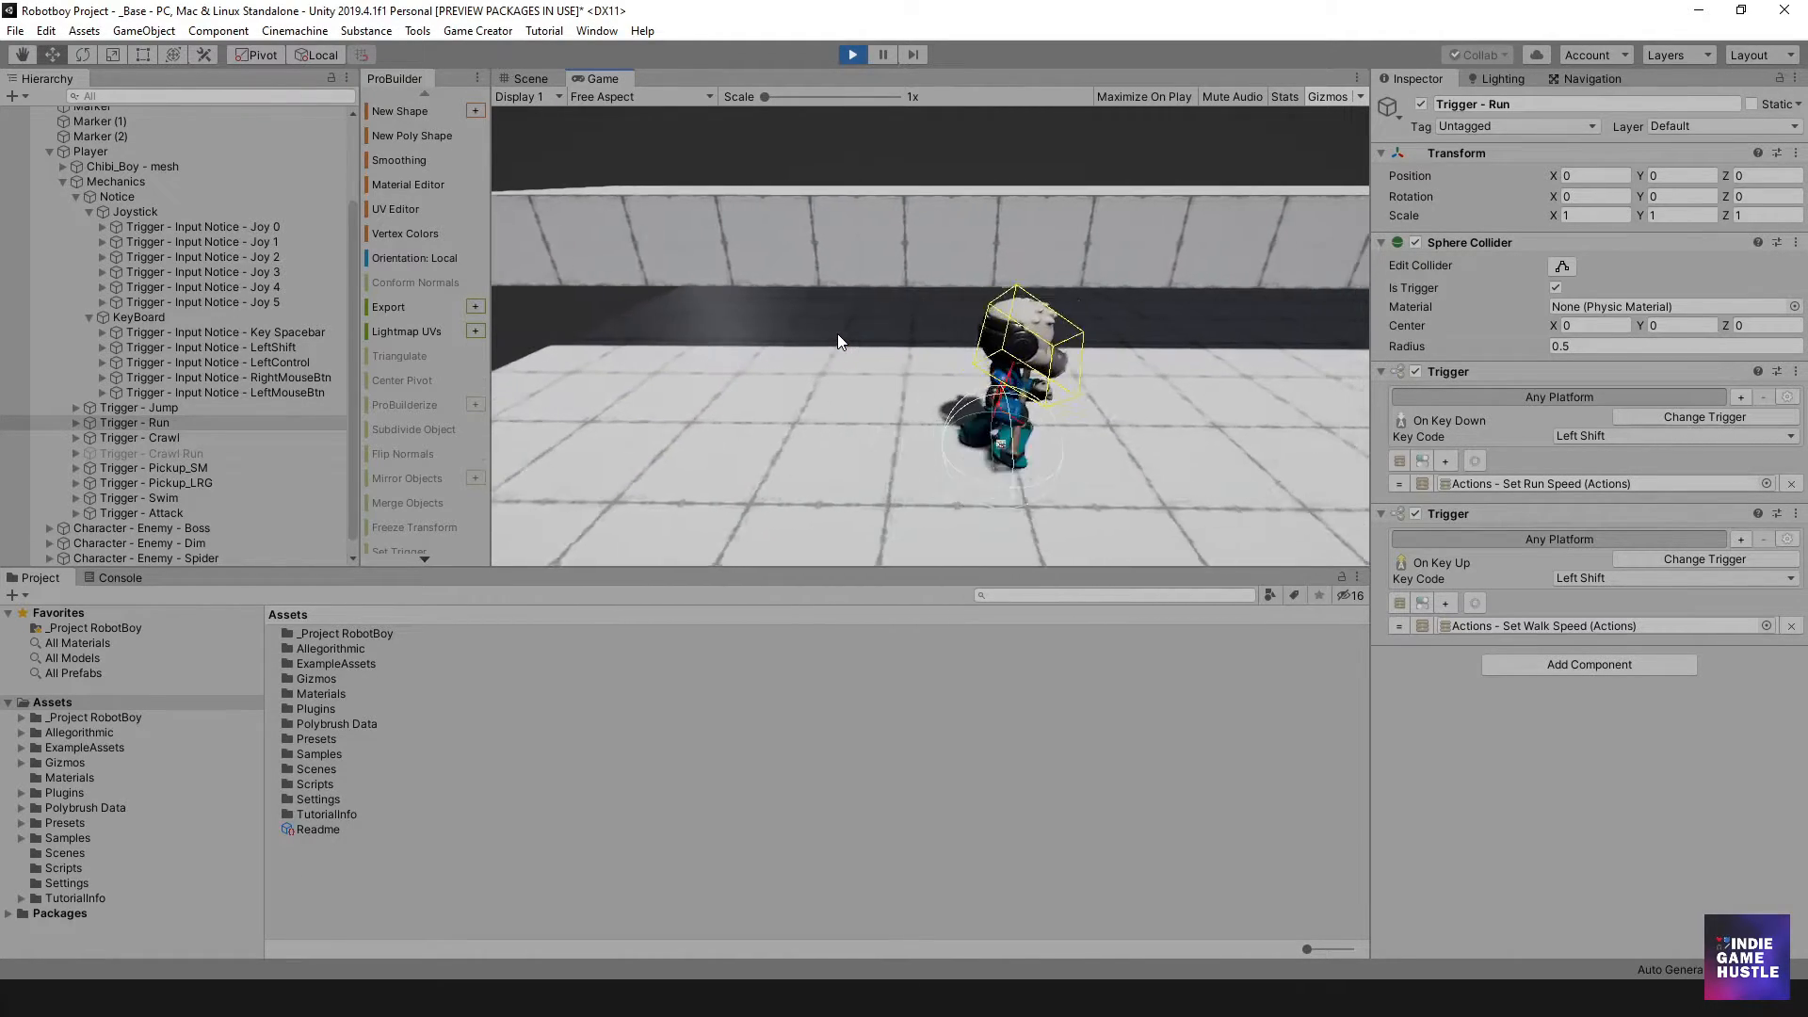
pyautogui.press('a')
pyautogui.press('d')
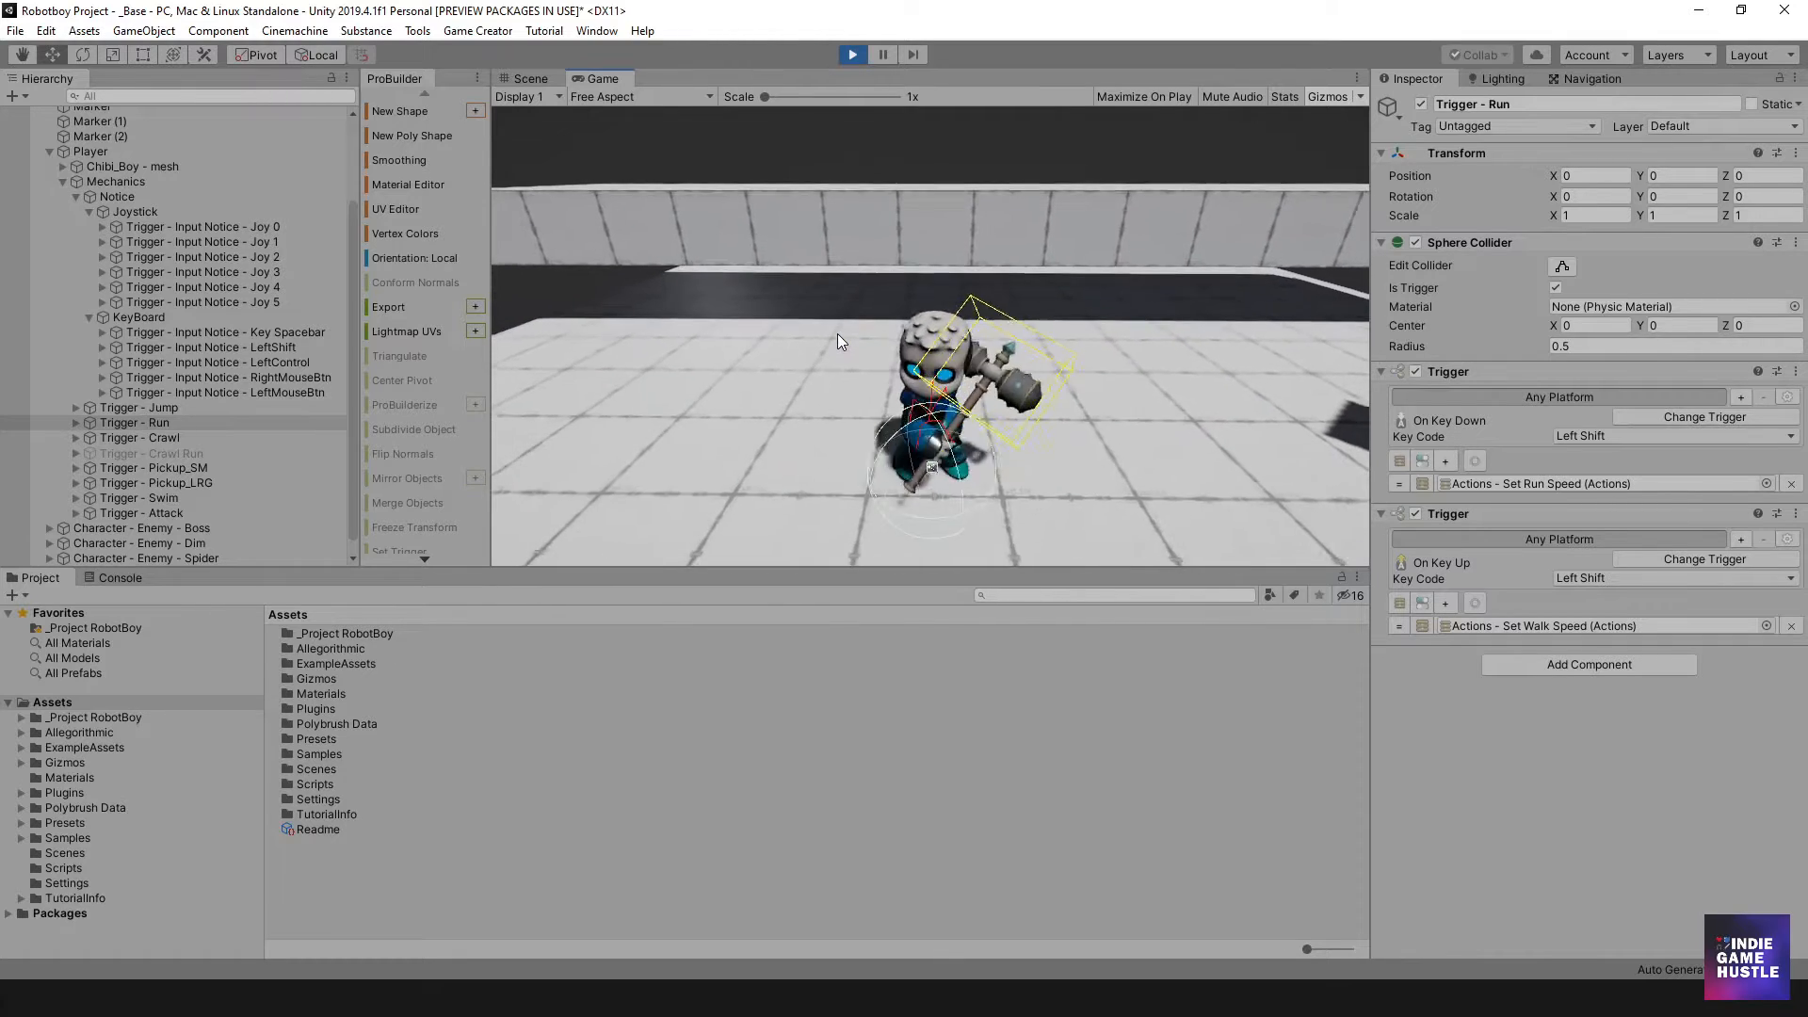
pyautogui.click(849, 57)
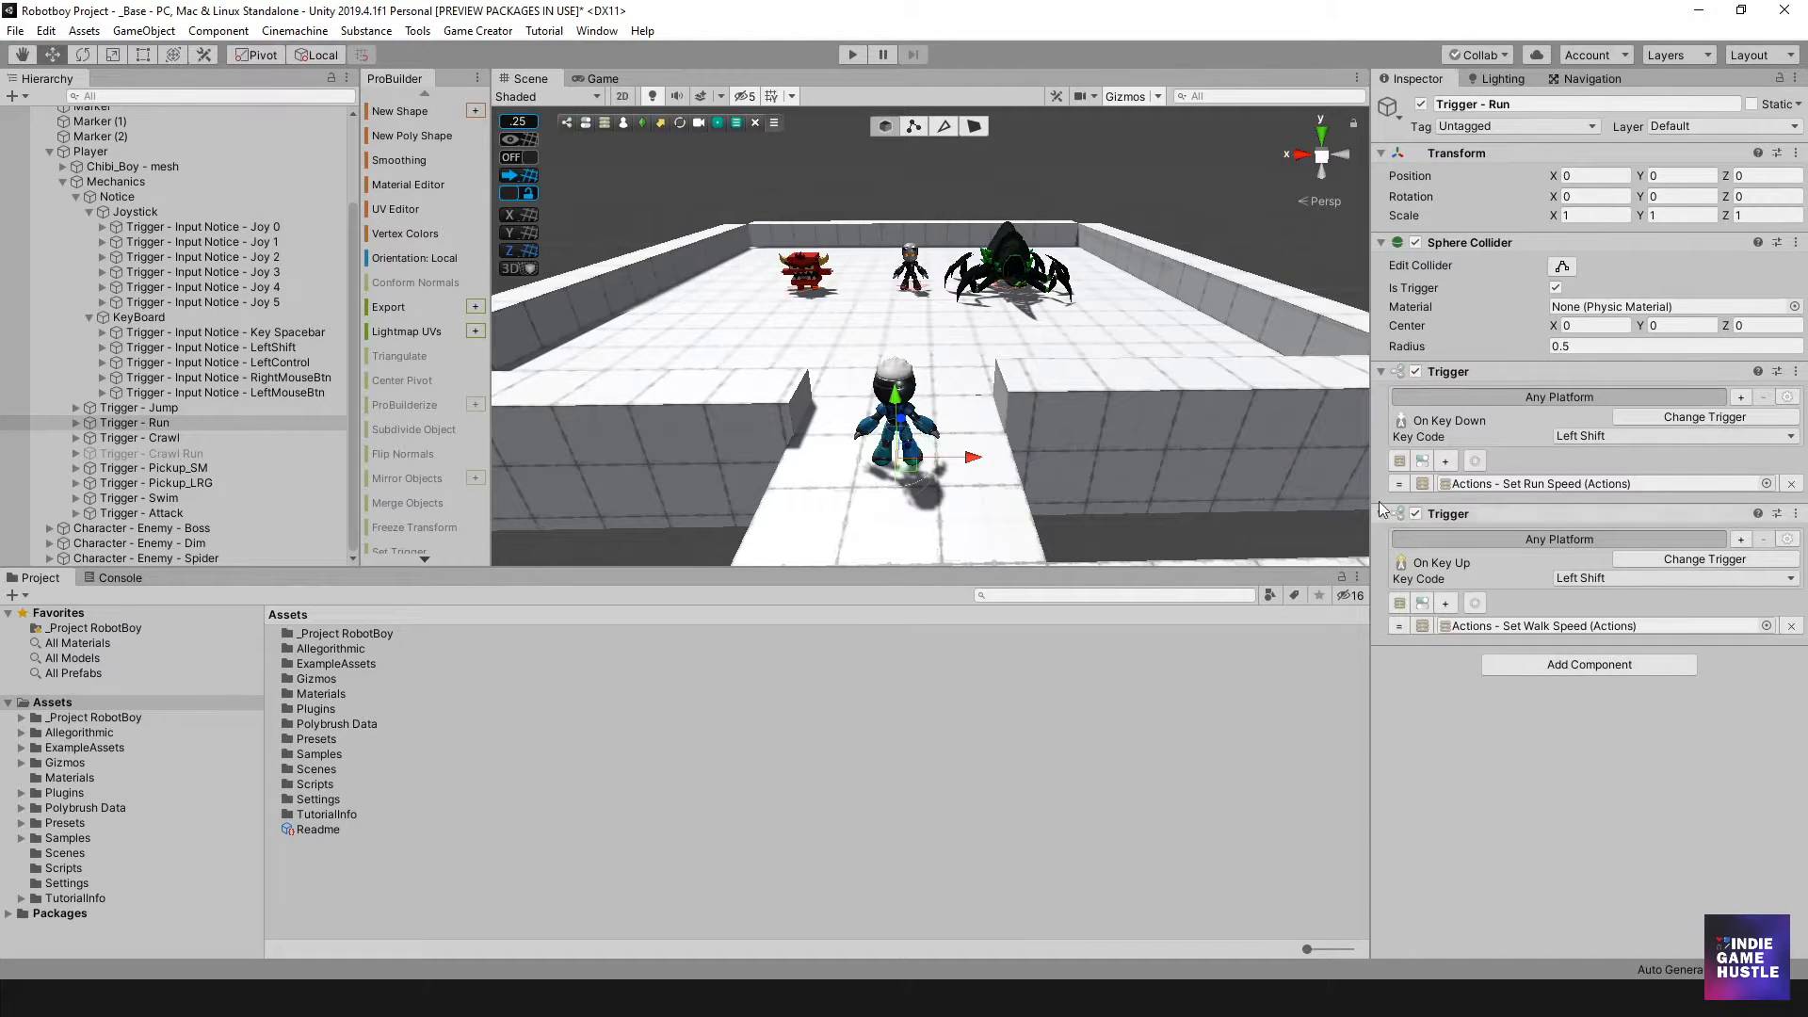
# Add a Trigger component to Trigger - Run that fires On Key Down with key code Joystick Button 4.
pyautogui.click(1571, 668)
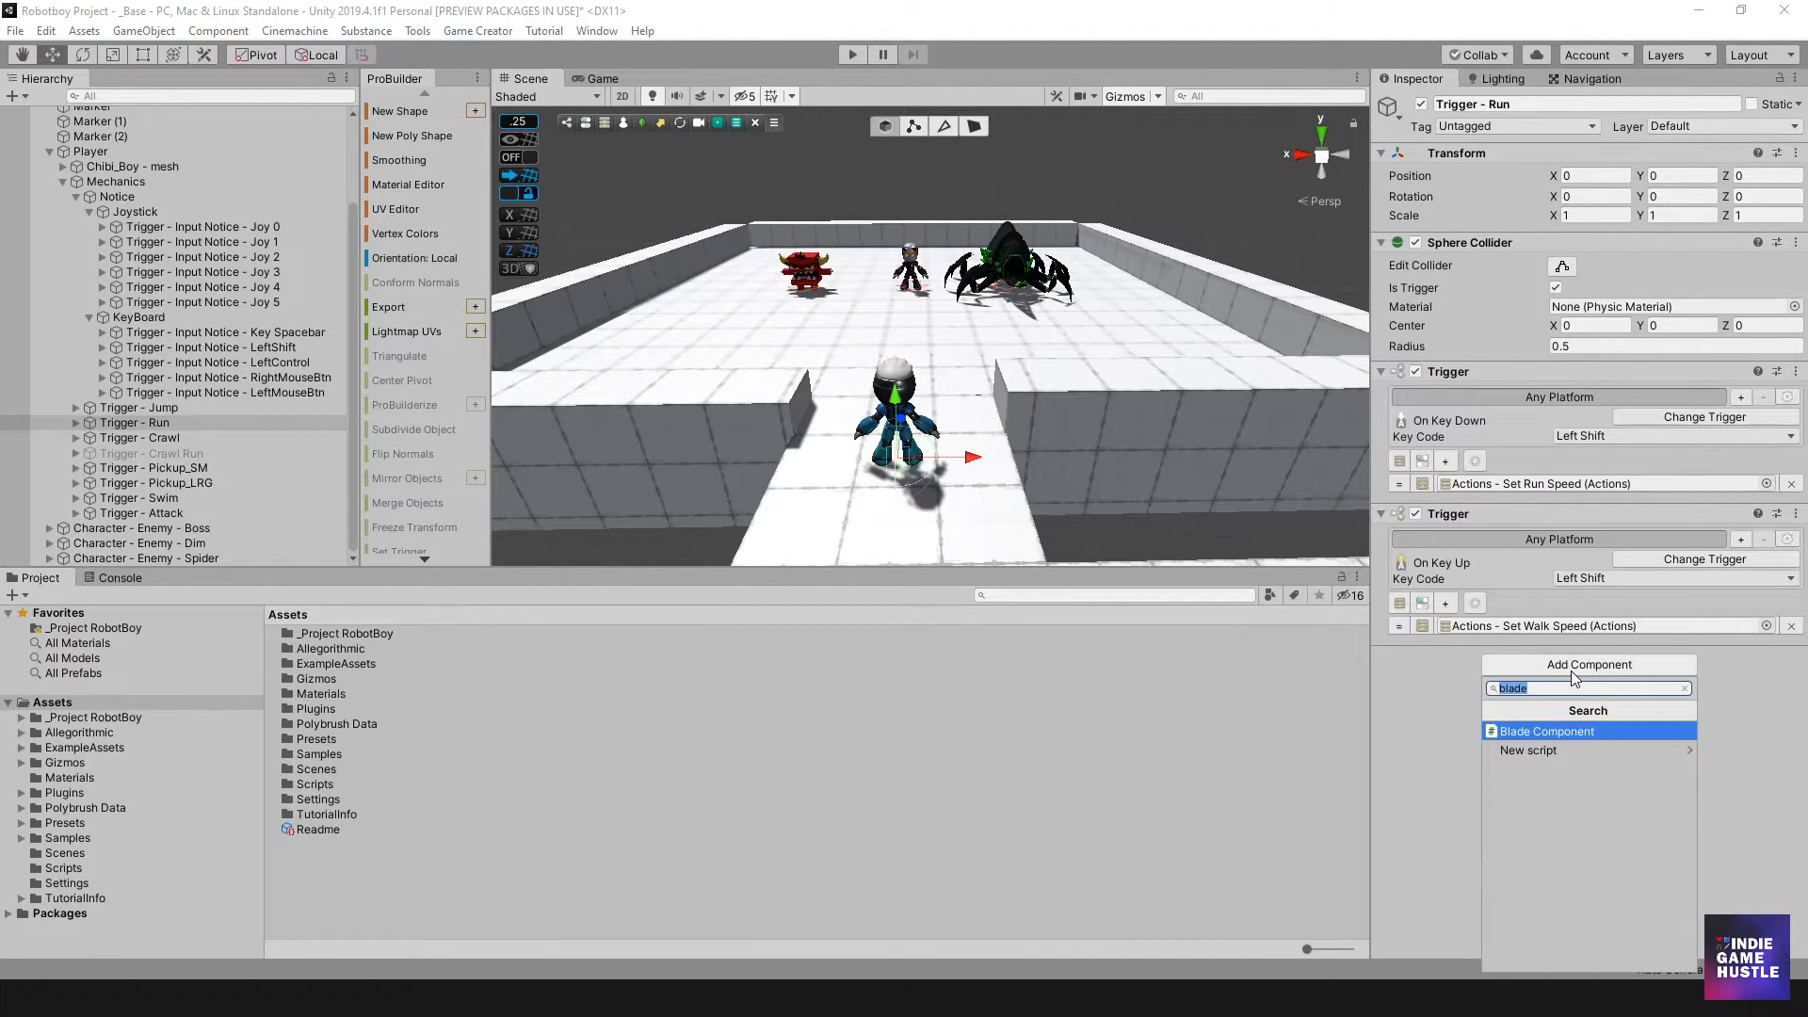
pyautogui.write('Trig')
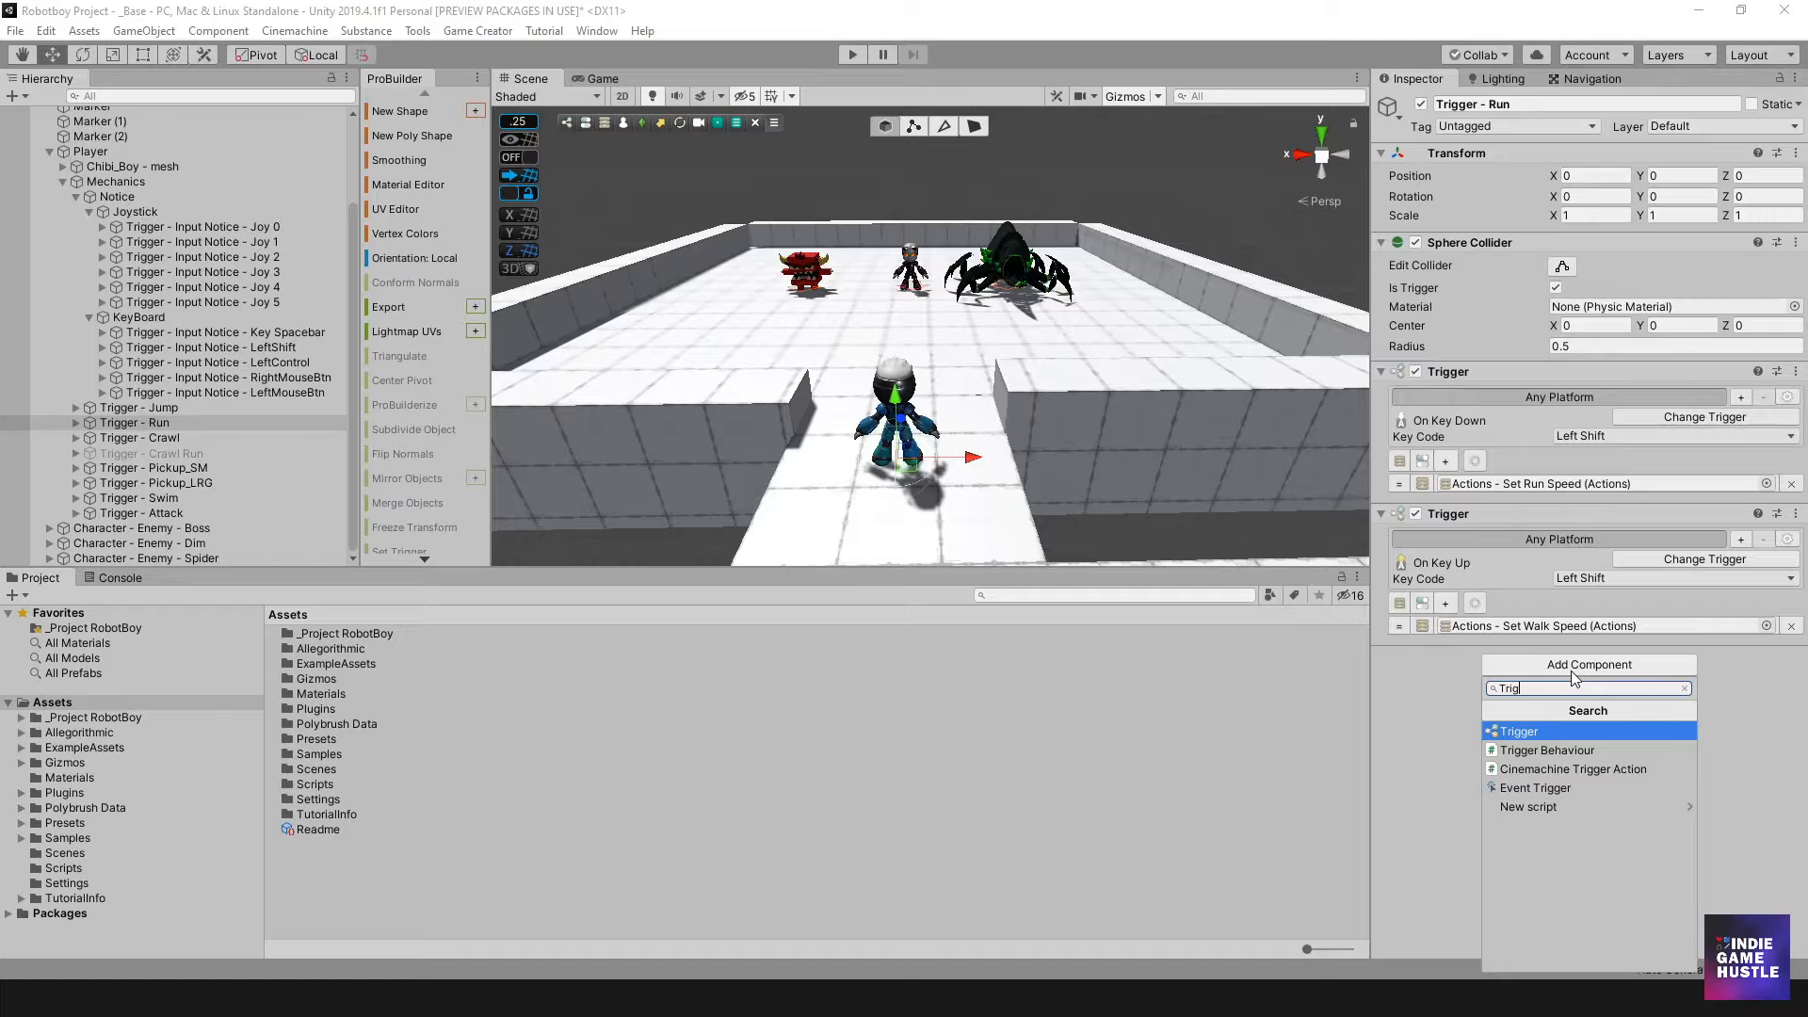
pyautogui.click(1553, 733)
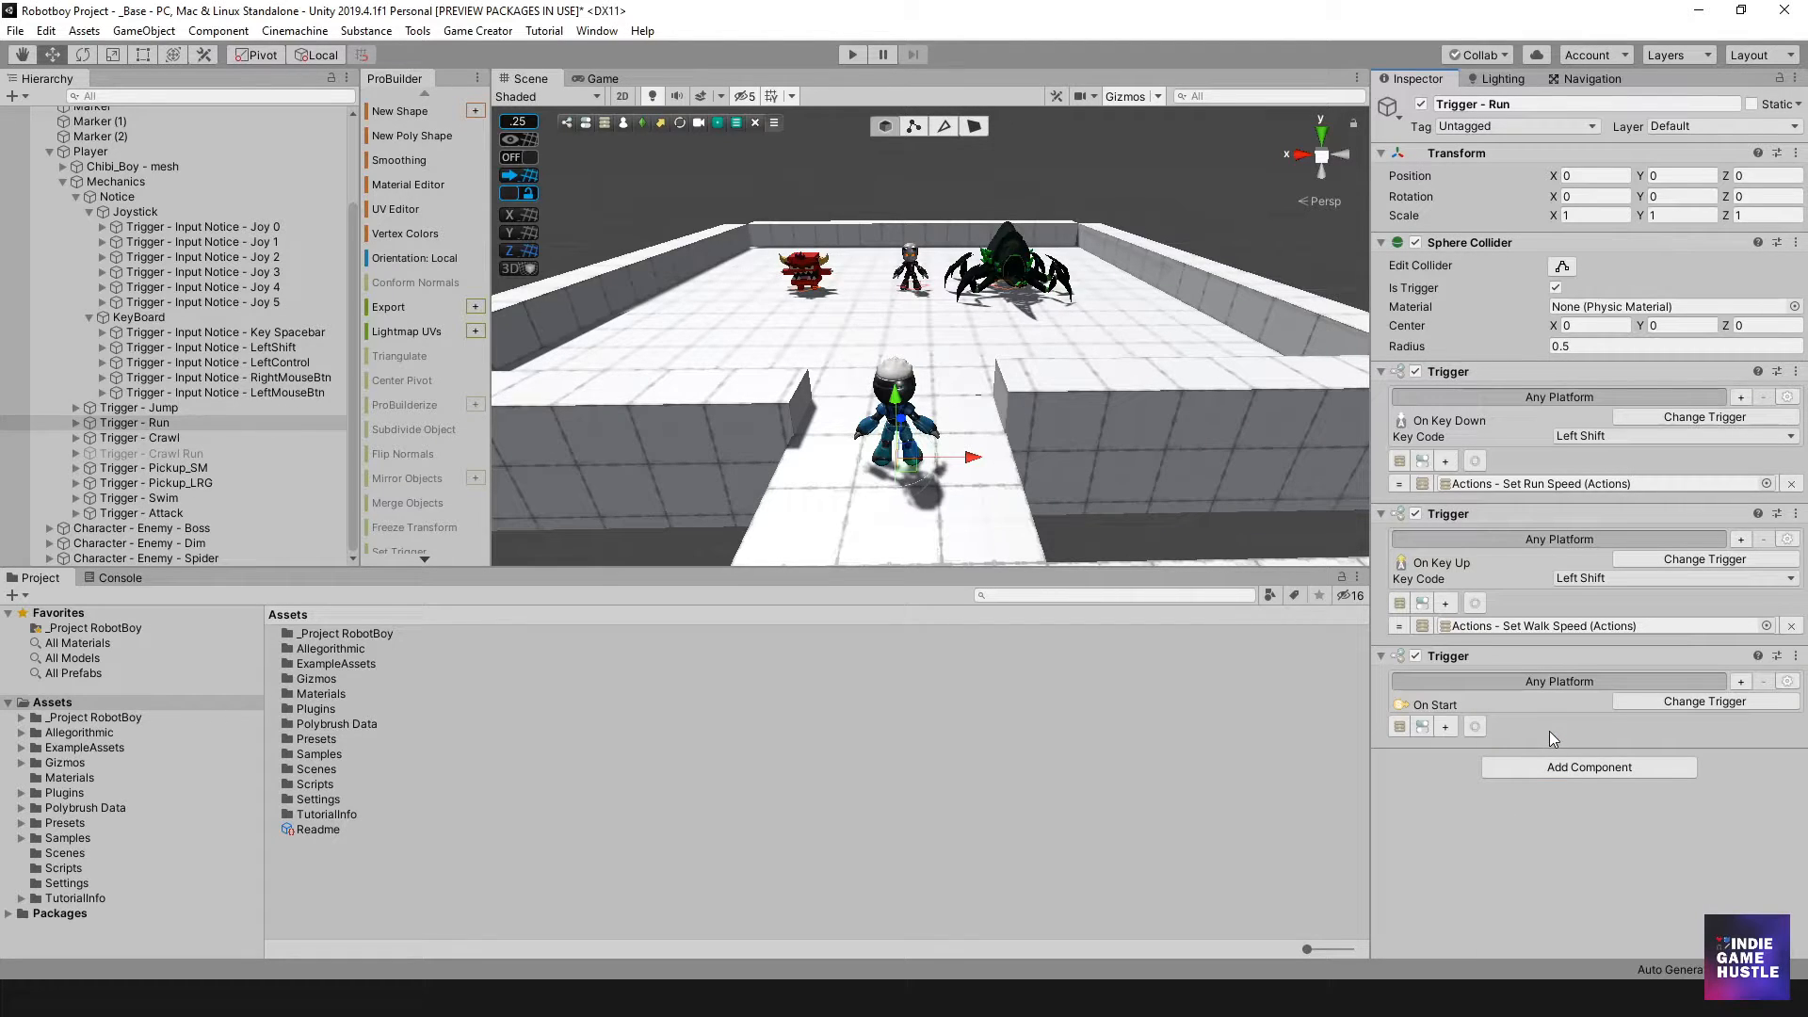
pyautogui.click(1691, 701)
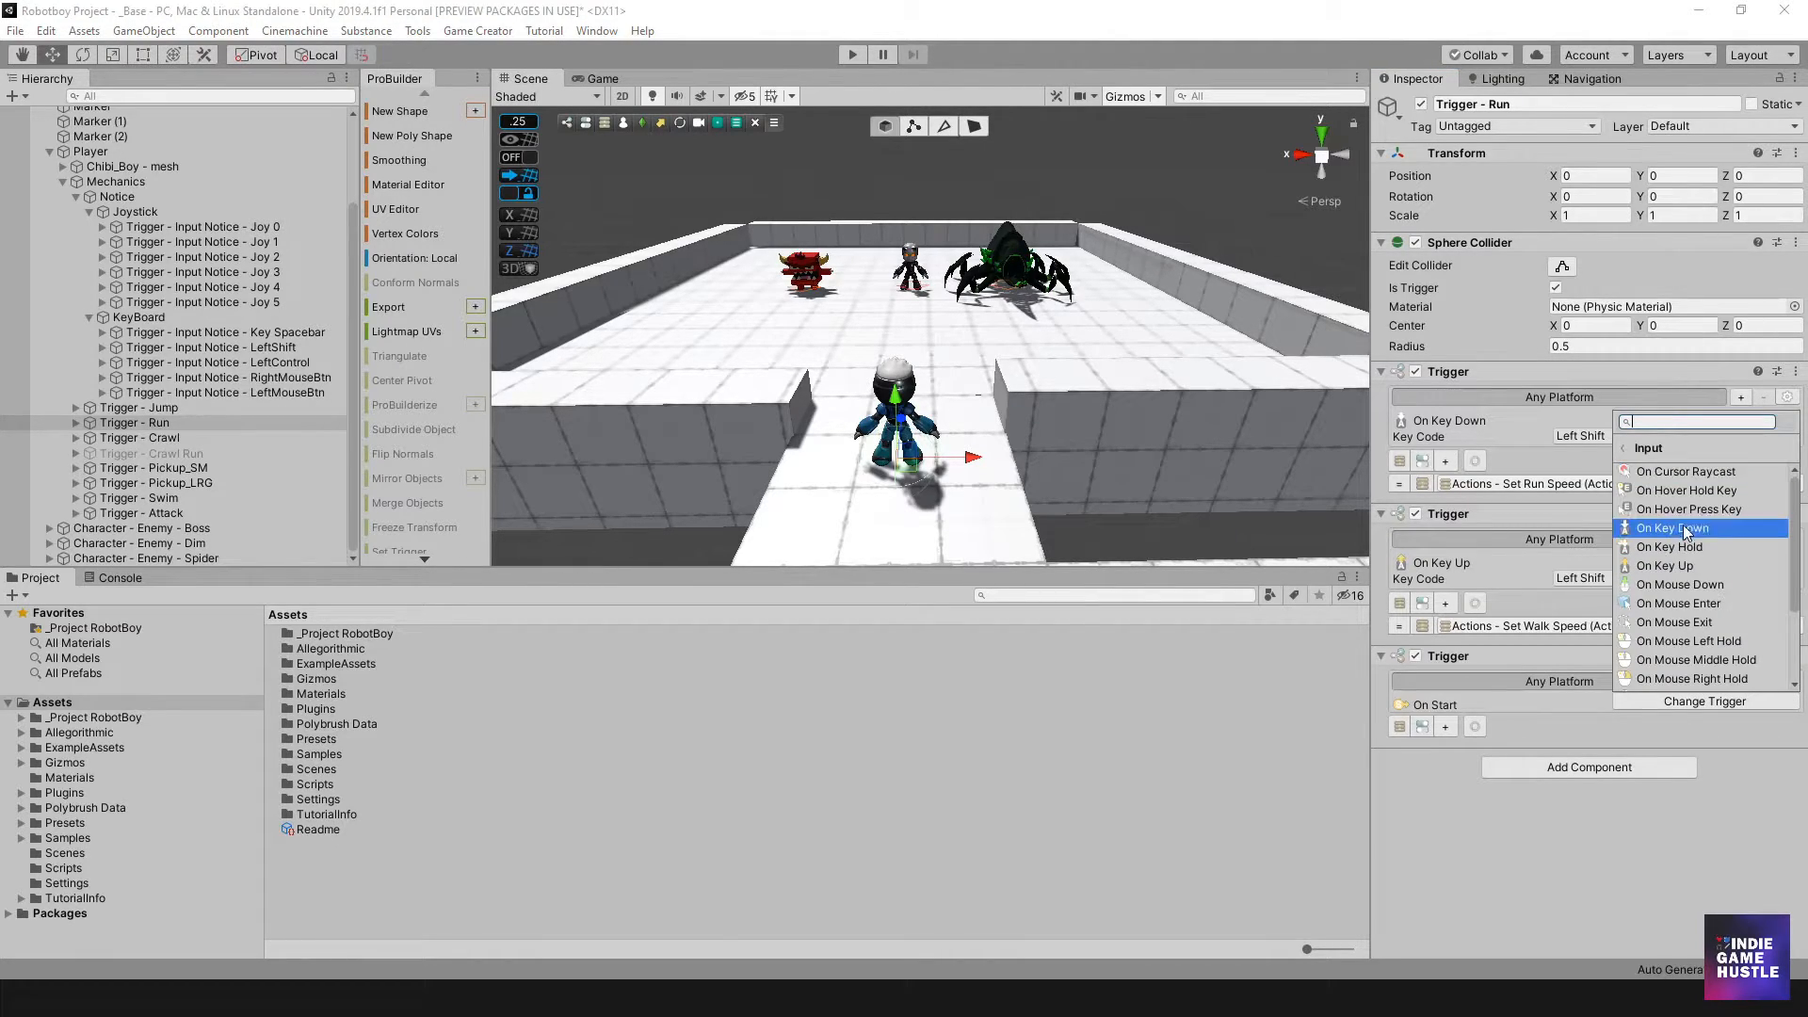
pyautogui.click(1664, 527)
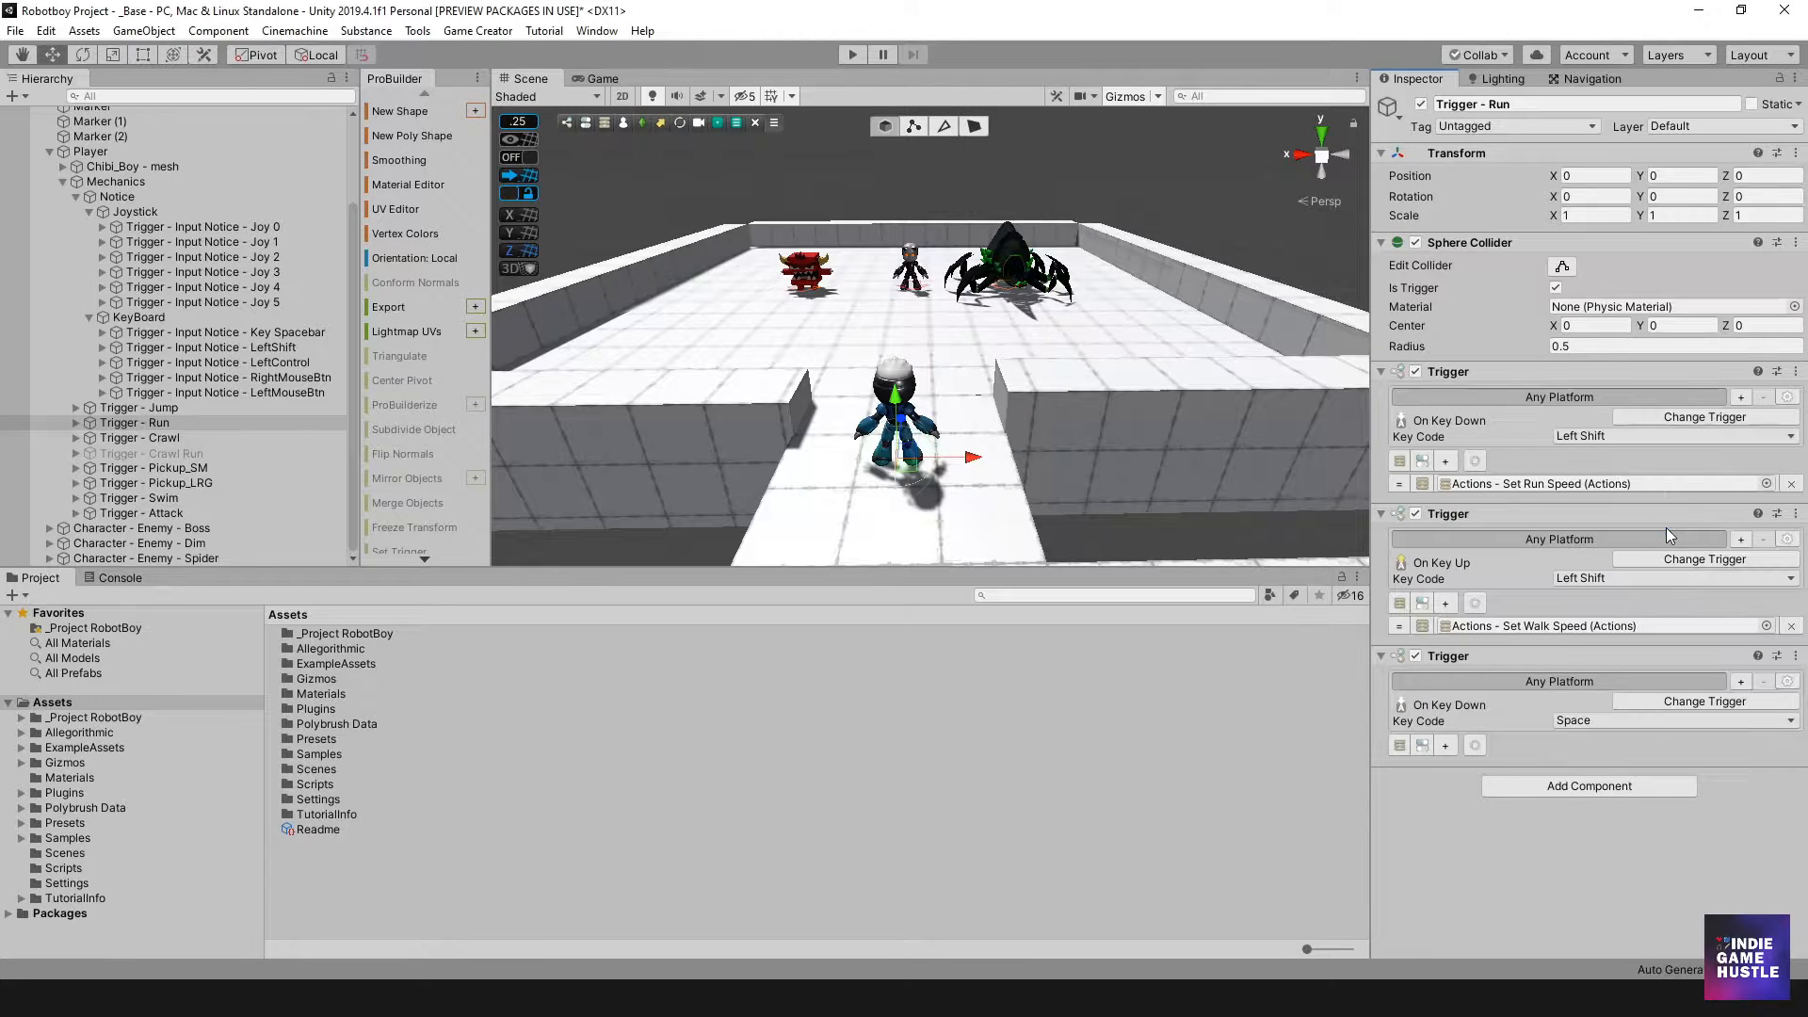
pyautogui.click(1587, 717)
pyautogui.scroll(-20, 1590, 725)
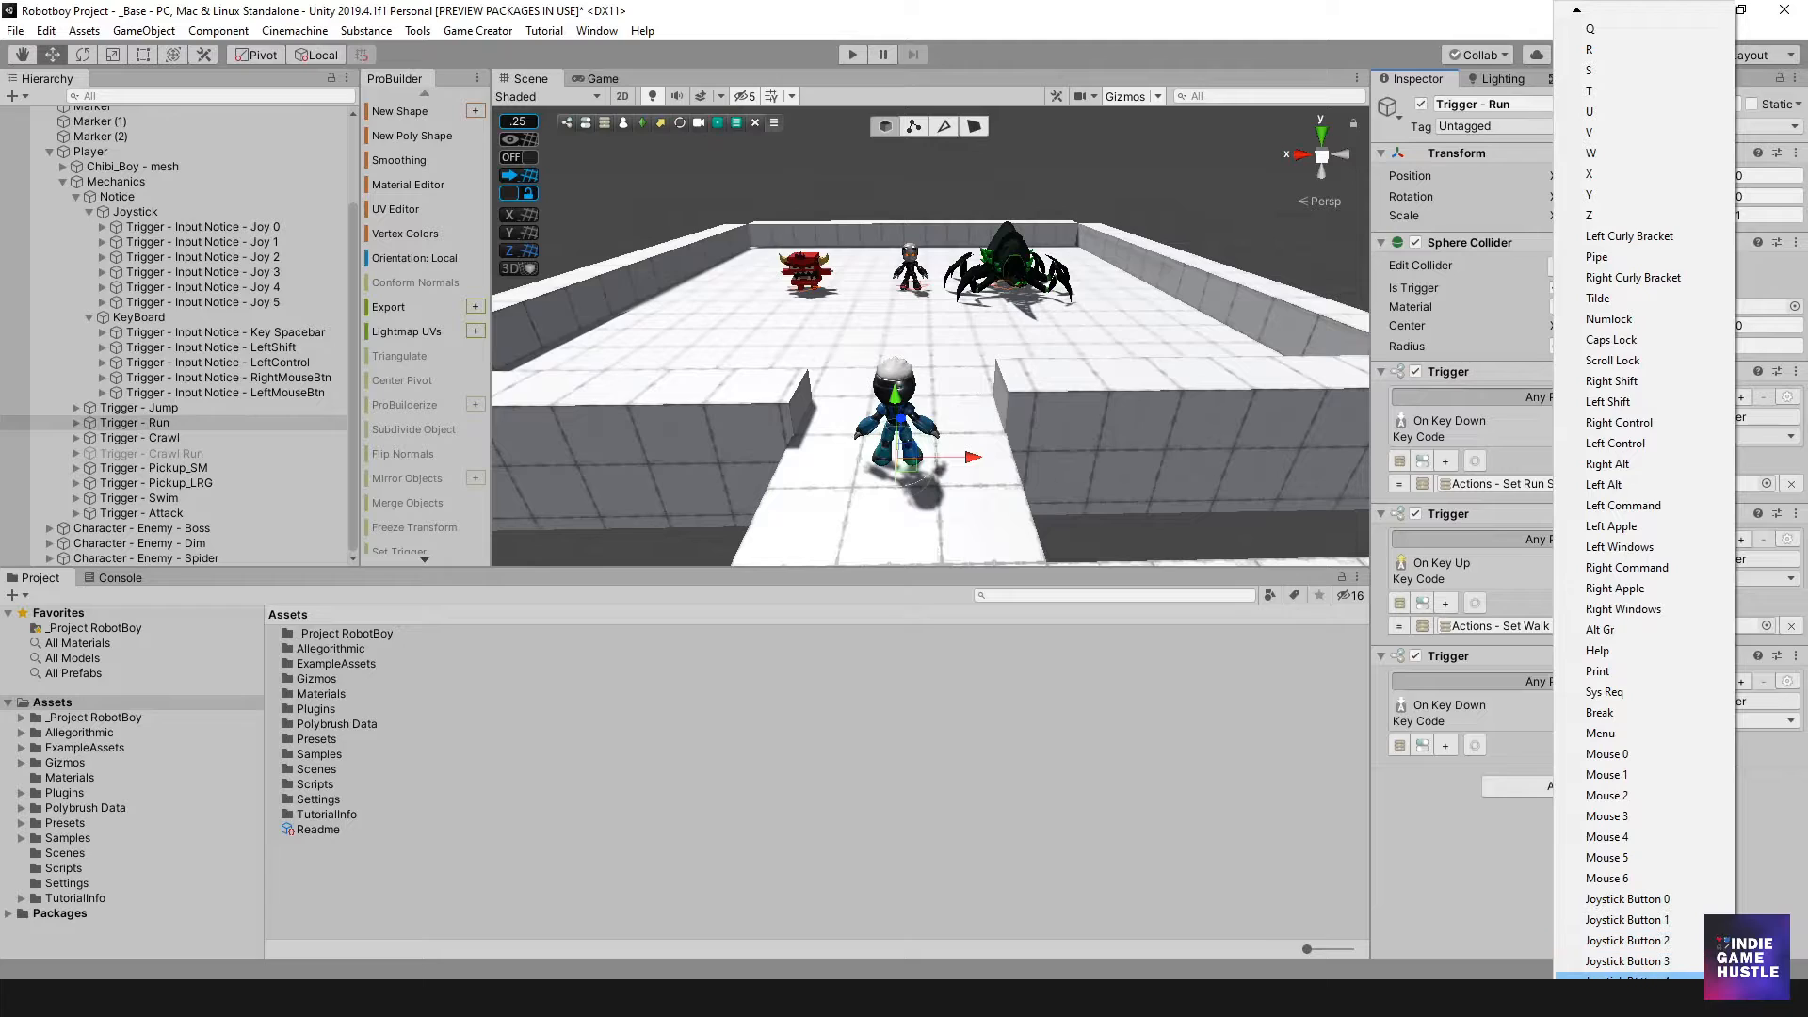
pyautogui.click(1632, 951)
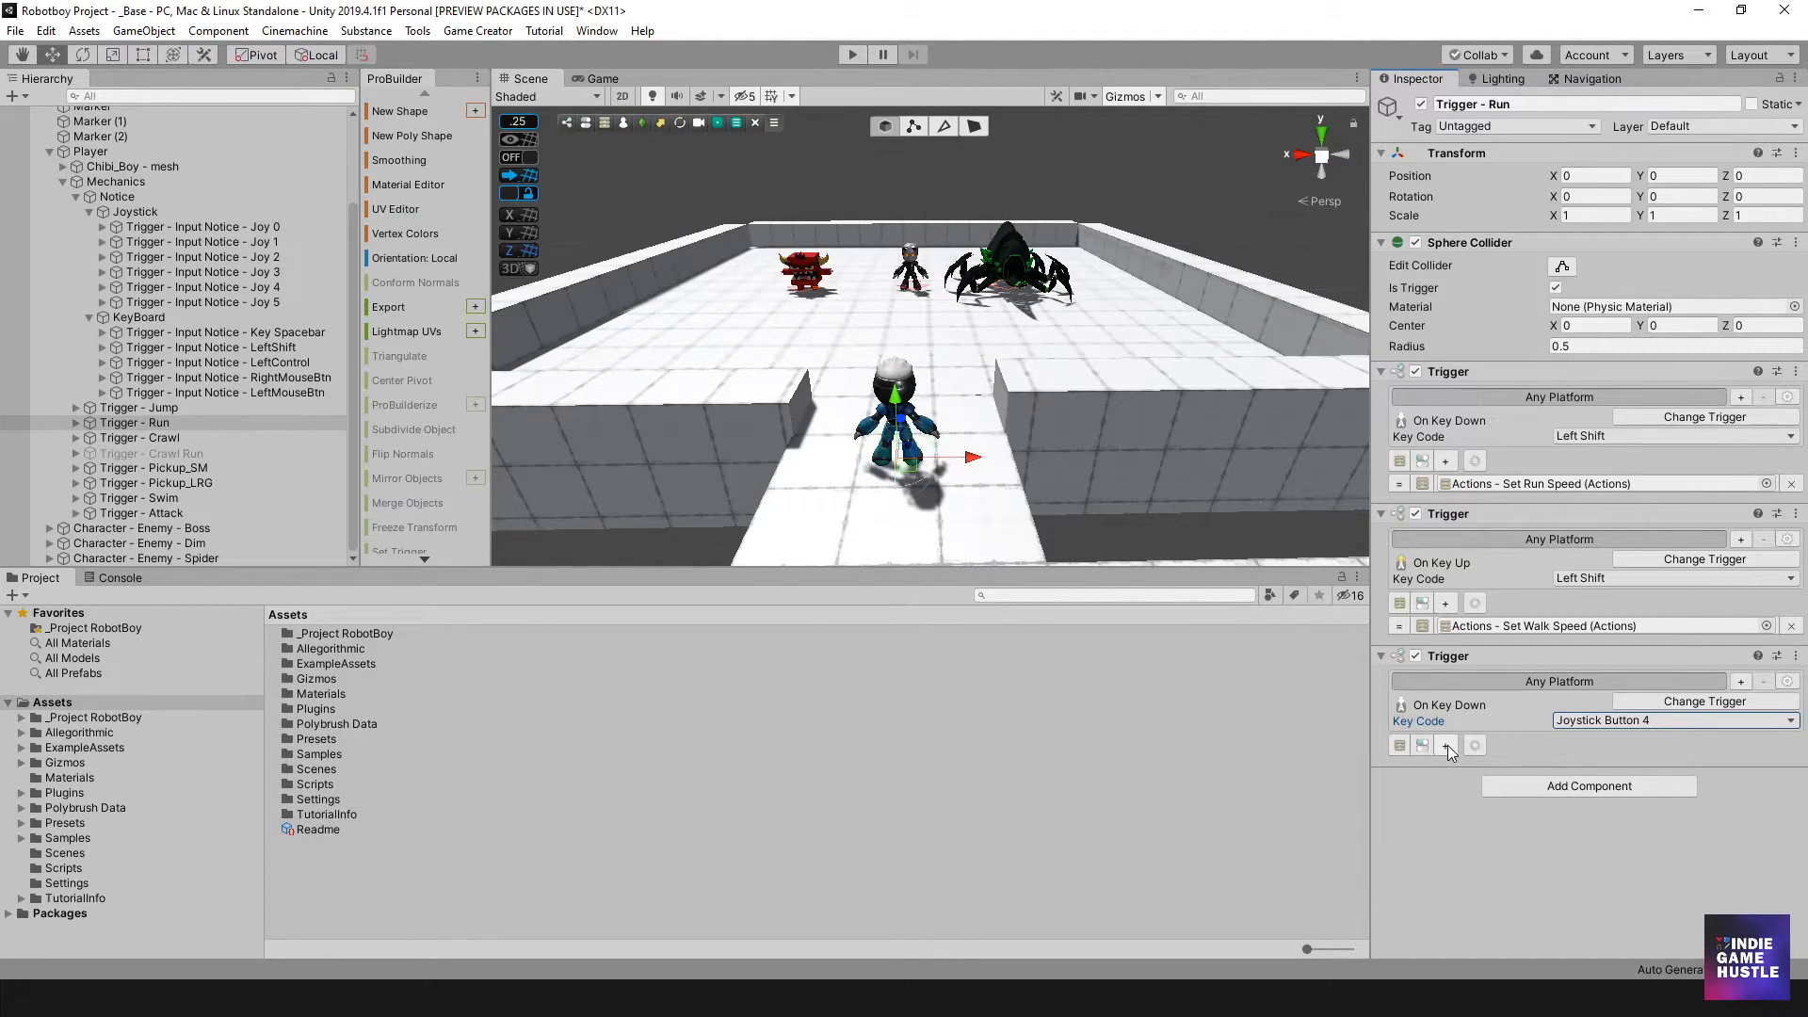
# Add an actions slot to the Joystick Button 4 On Key Down trigger and assign Actions - Set Run Speed to it.
pyautogui.click(76, 422)
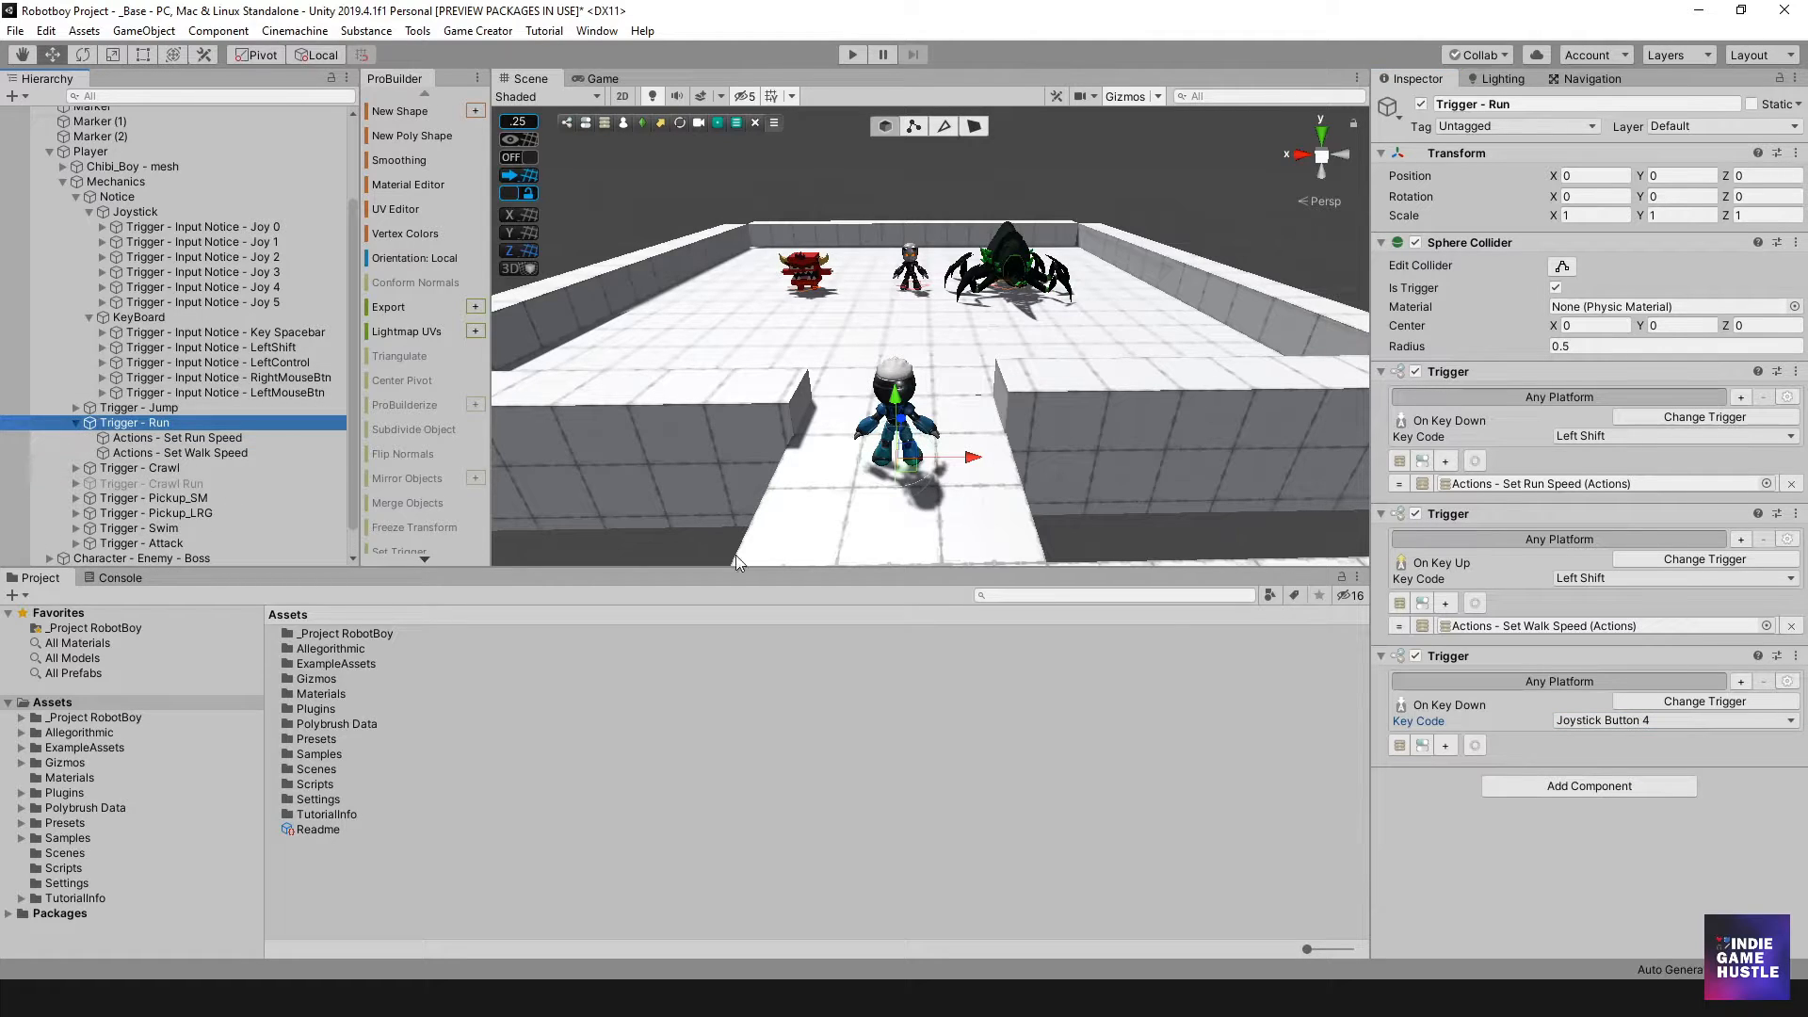
pyautogui.click(1433, 815)
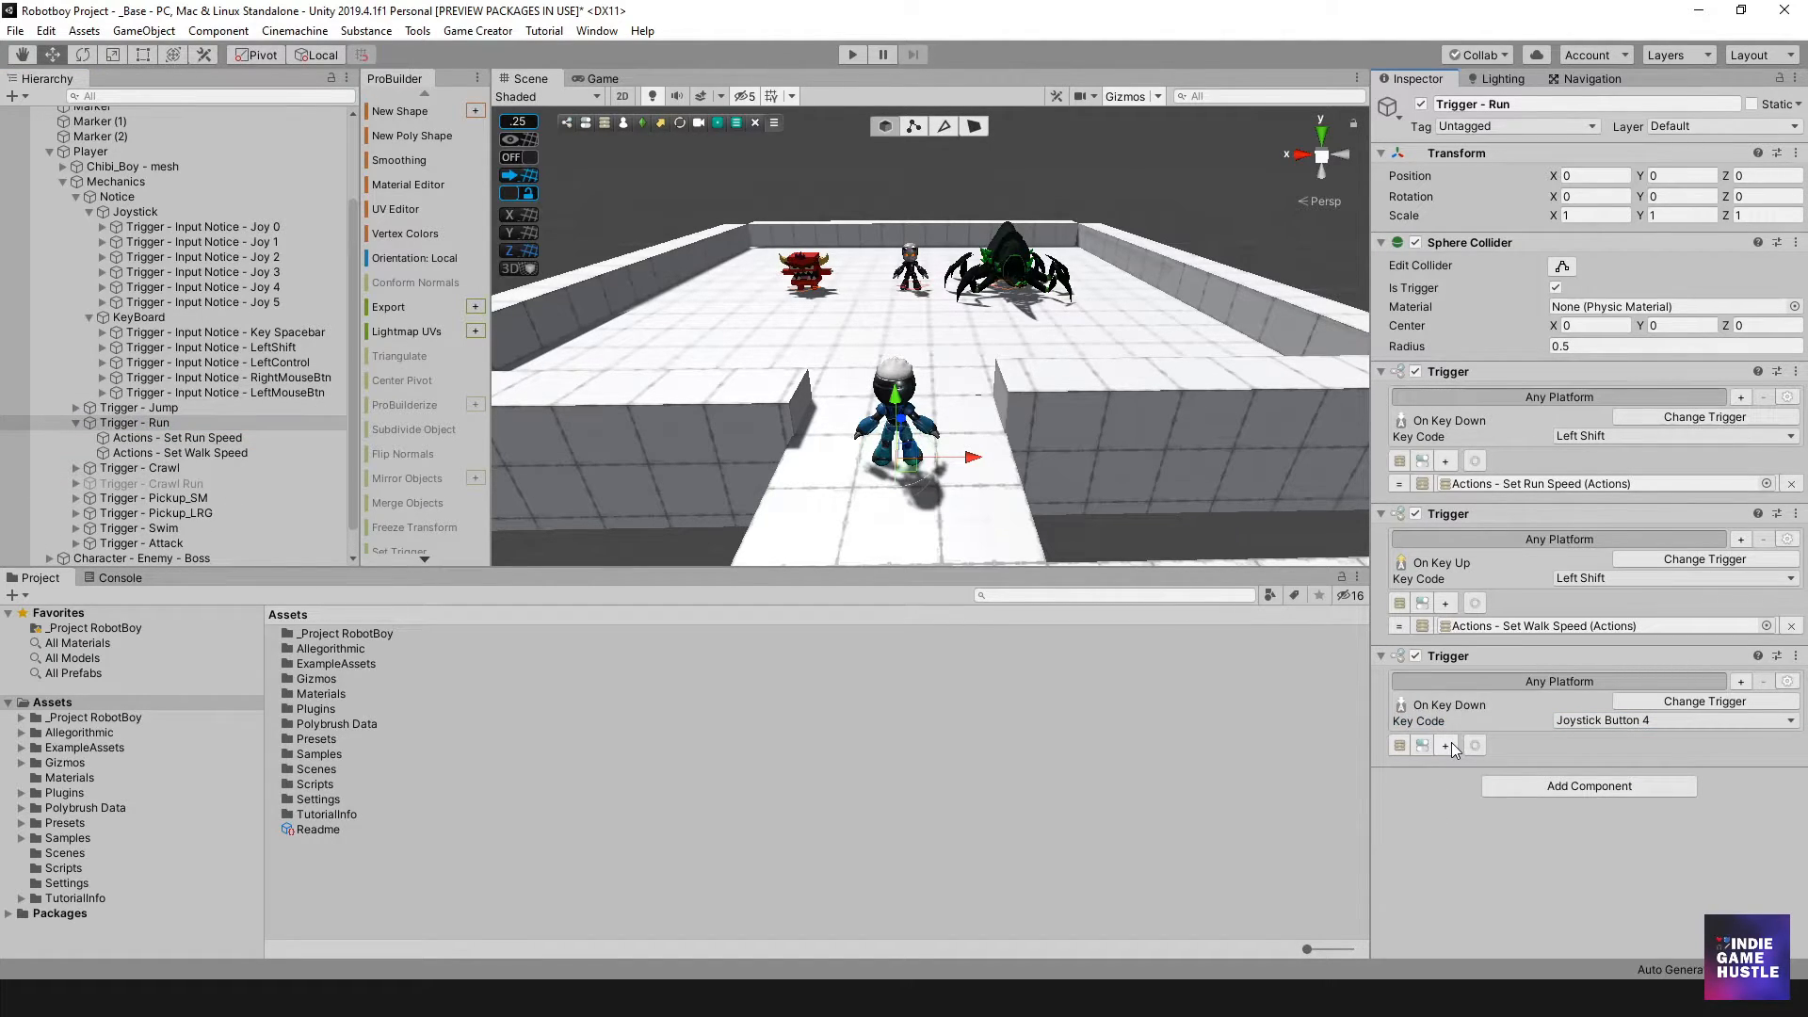
pyautogui.click(1447, 745)
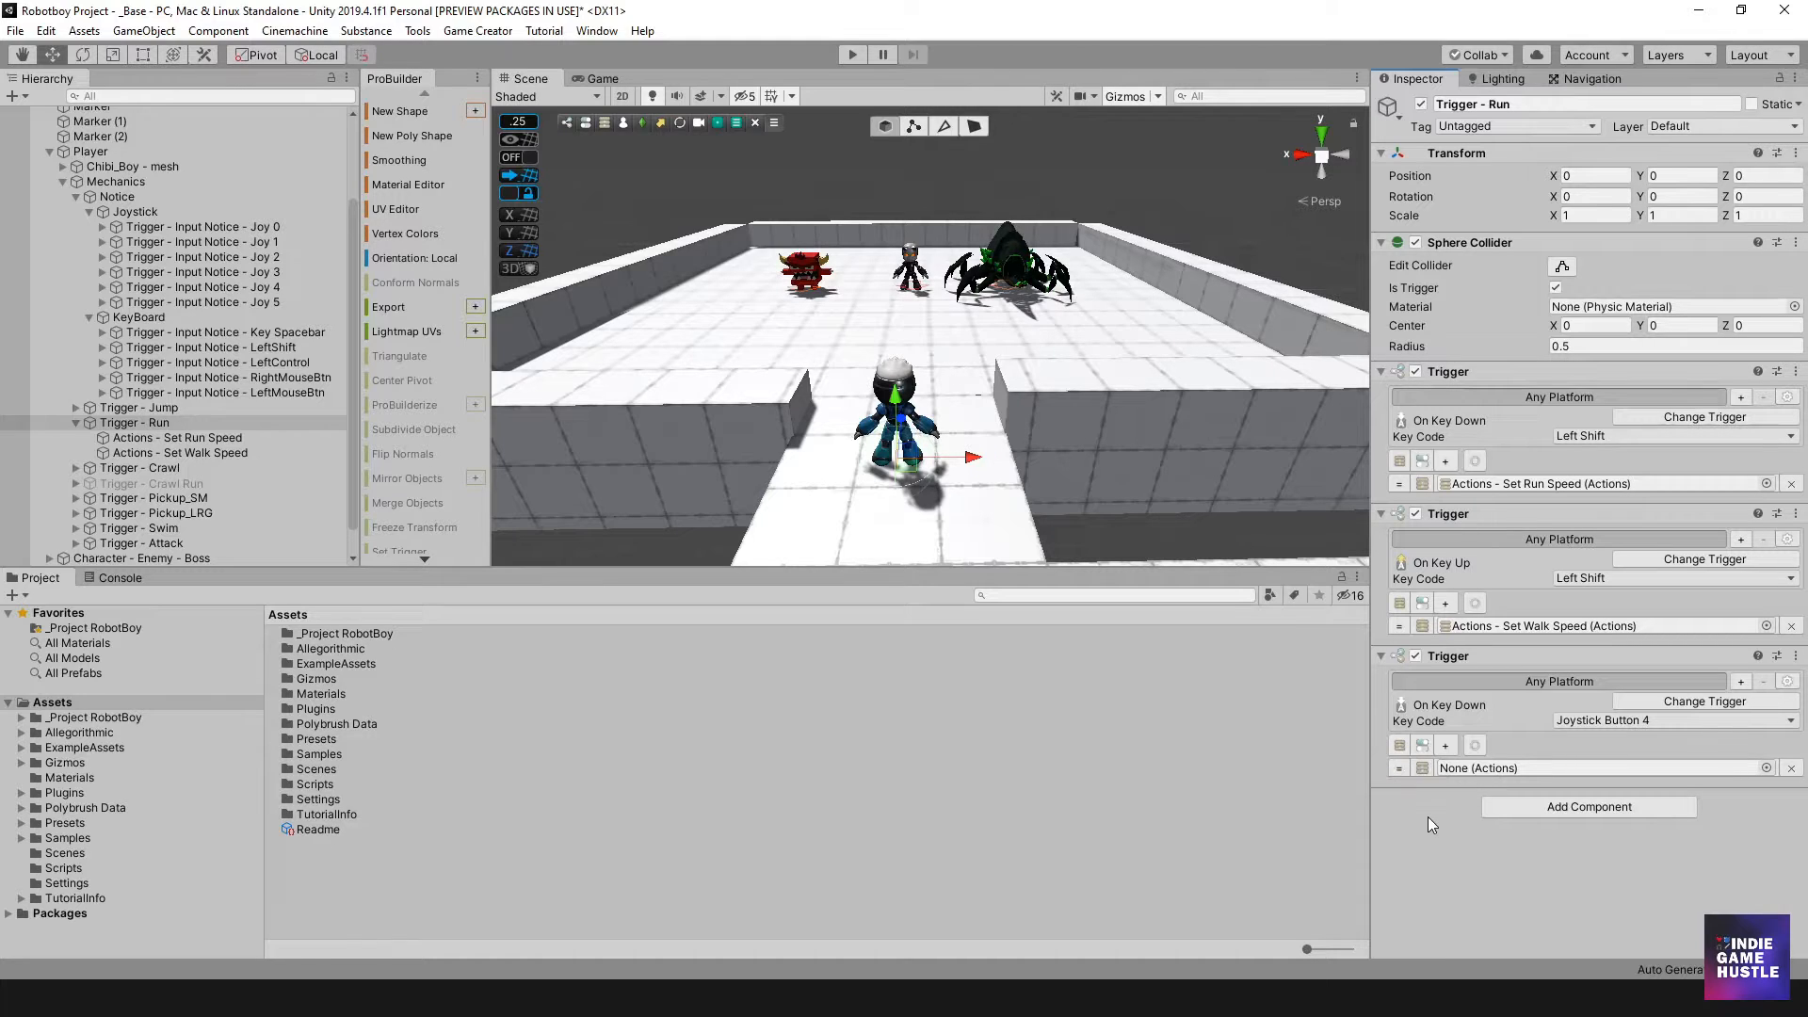
pyautogui.click(1422, 769)
pyautogui.click(1422, 769)
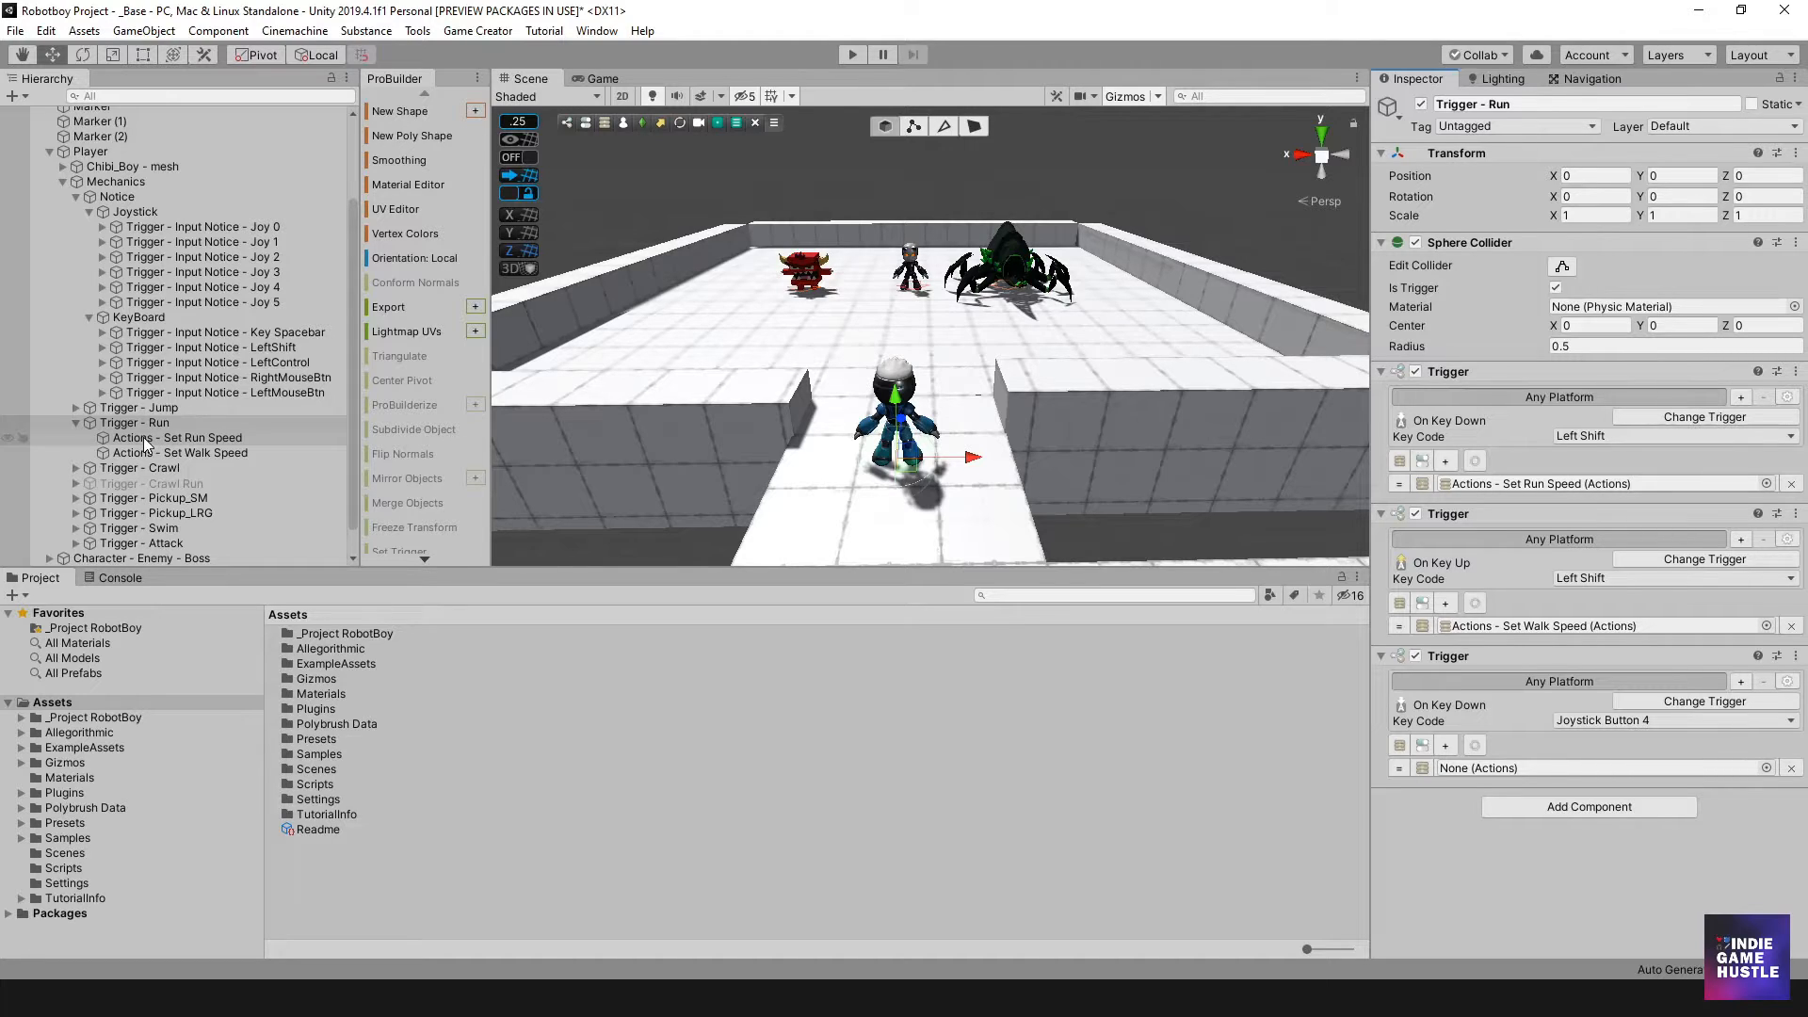
pyautogui.moveTo(143, 439); pyautogui.dragTo(1470, 770)
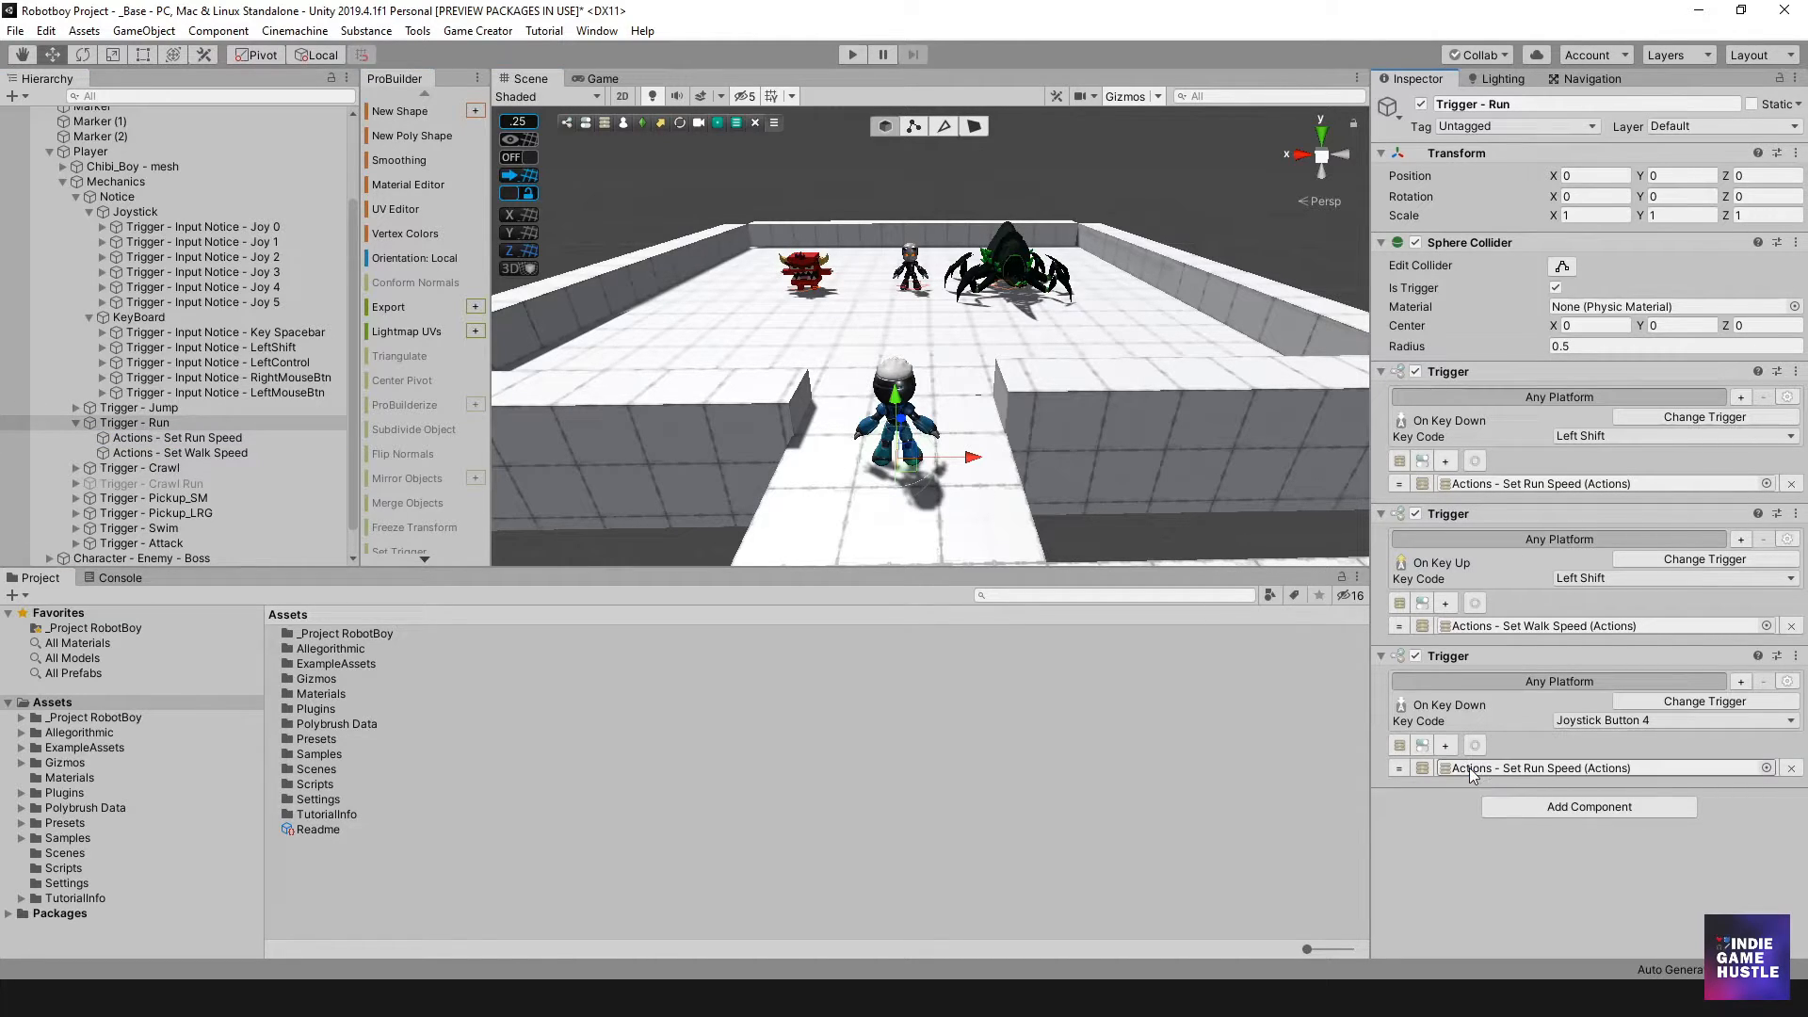
# Add another Trigger component to Trigger - Run that fires On Key Up with key code Joystick Button 4.
pyautogui.click(1589, 807)
pyautogui.click(1550, 738)
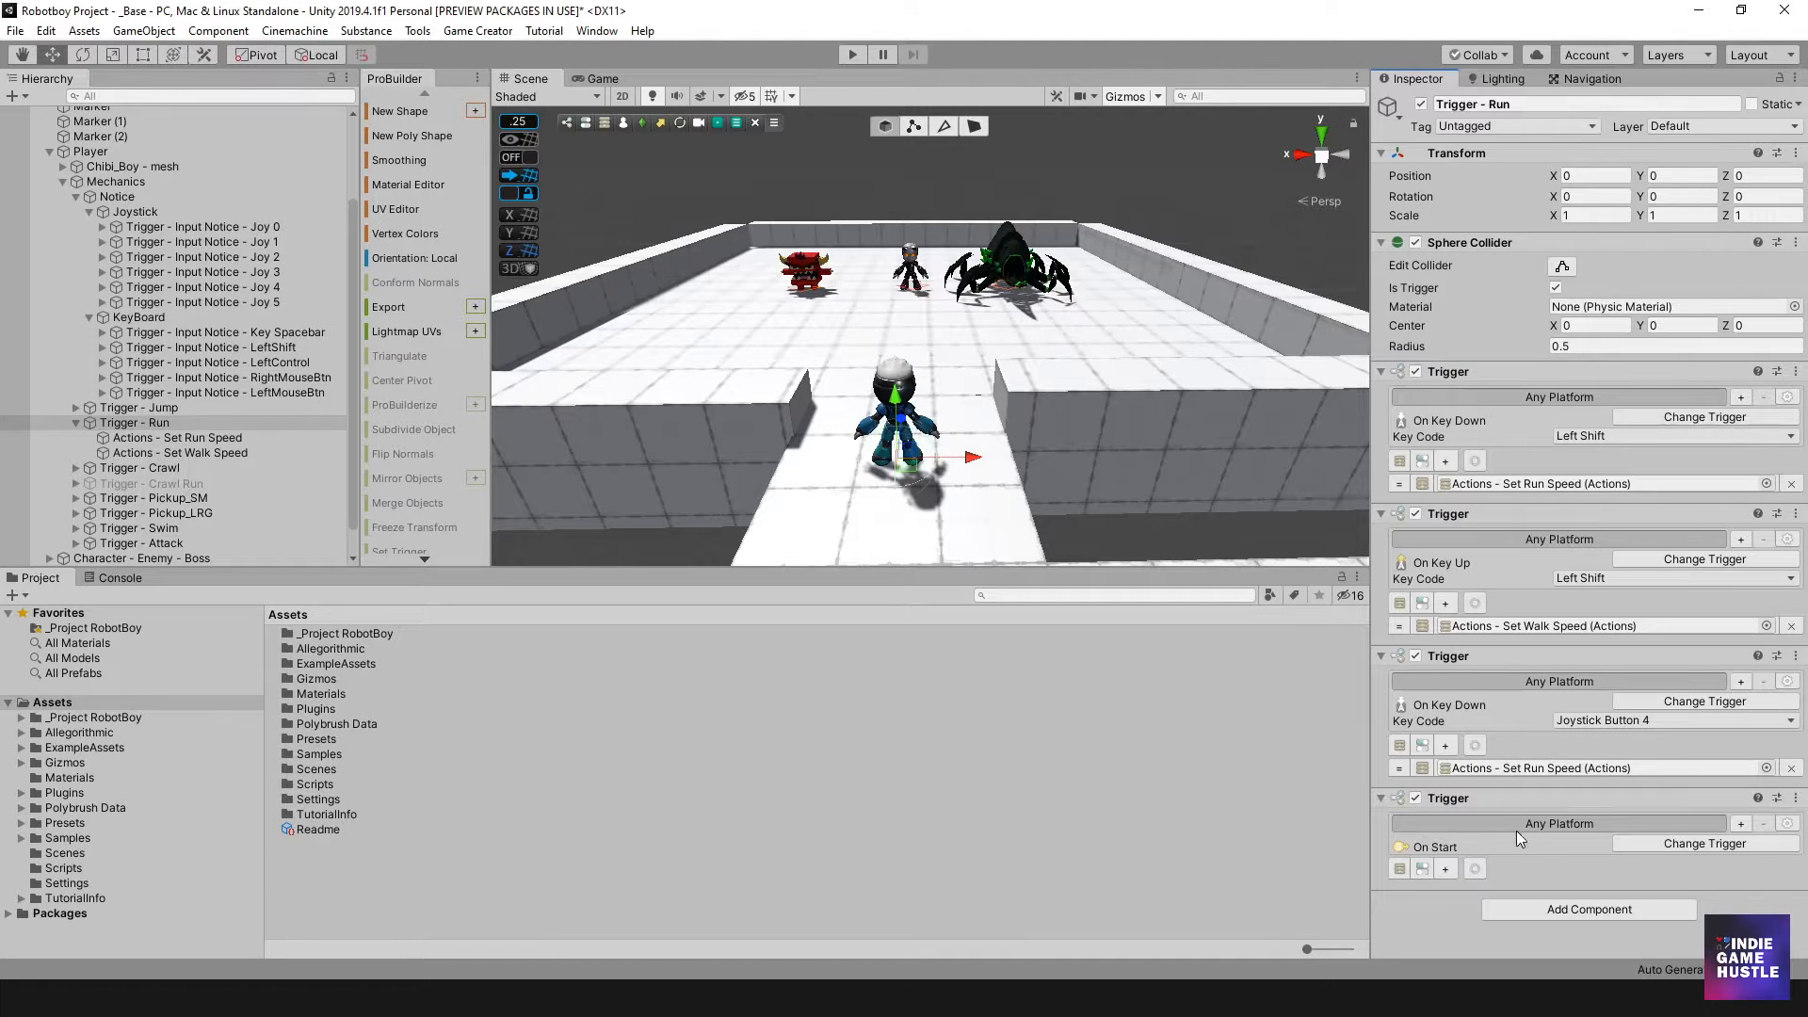
pyautogui.click(1672, 846)
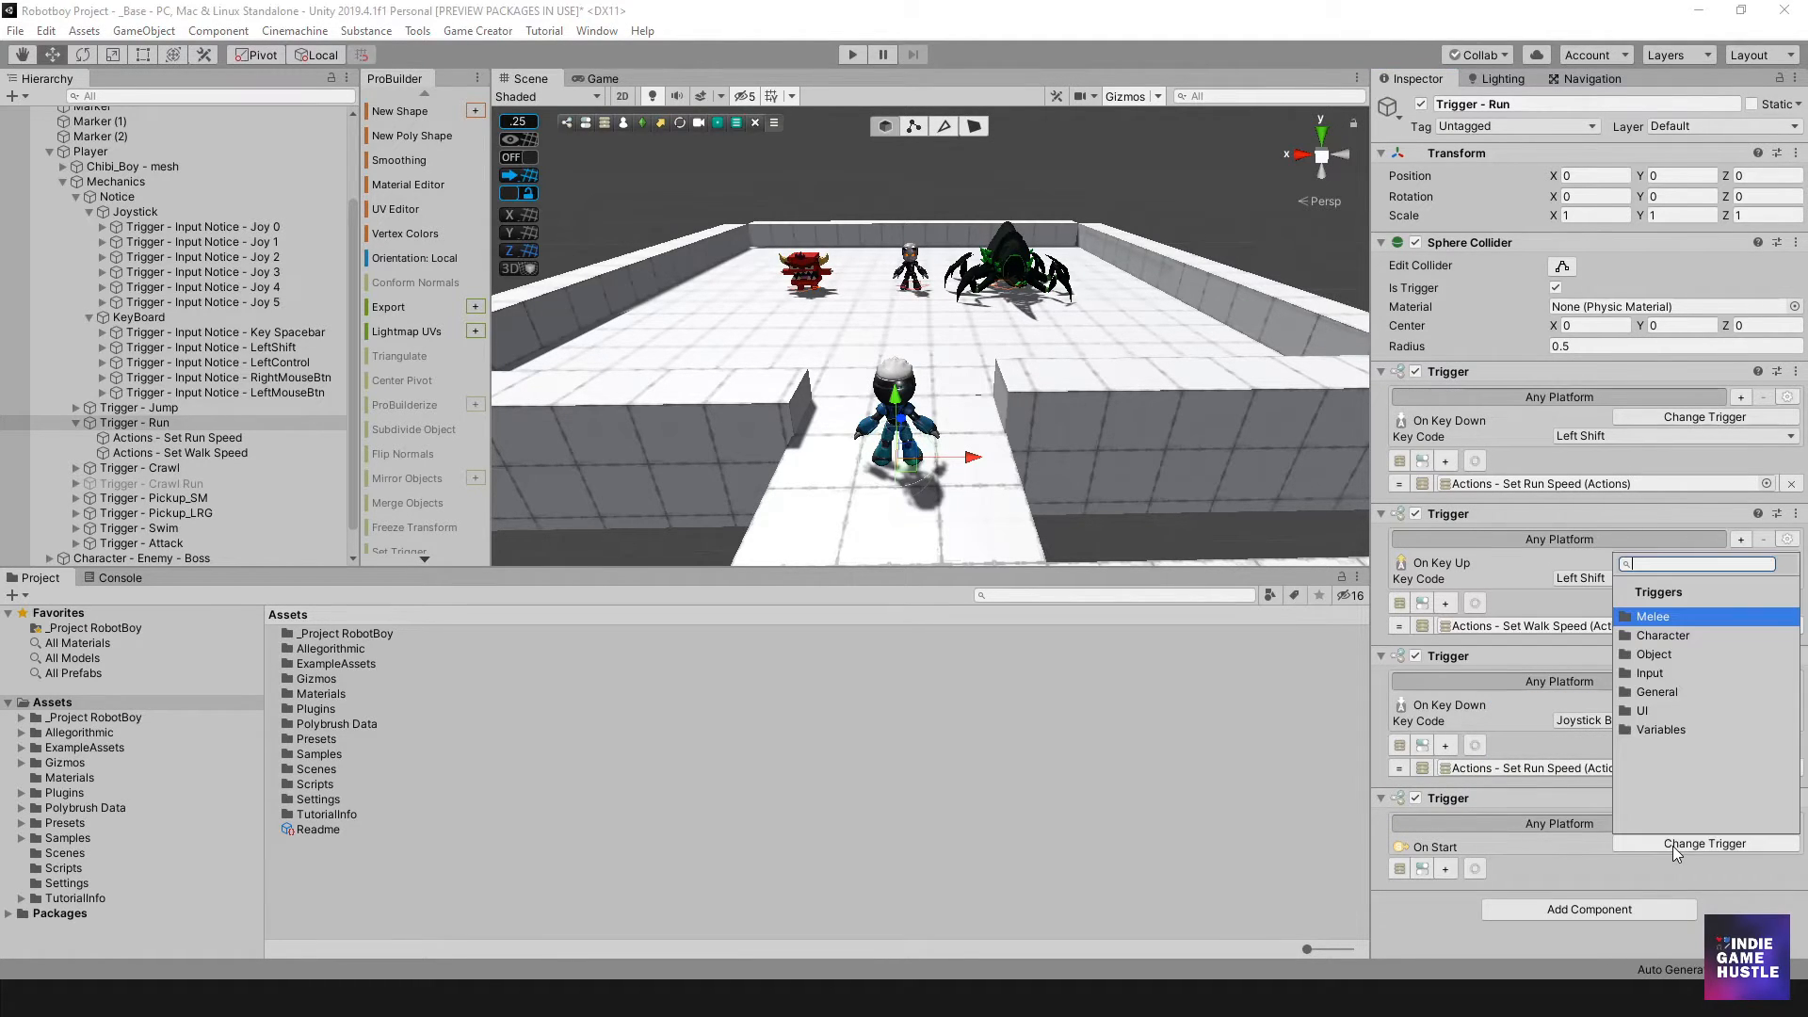
pyautogui.click(1675, 722)
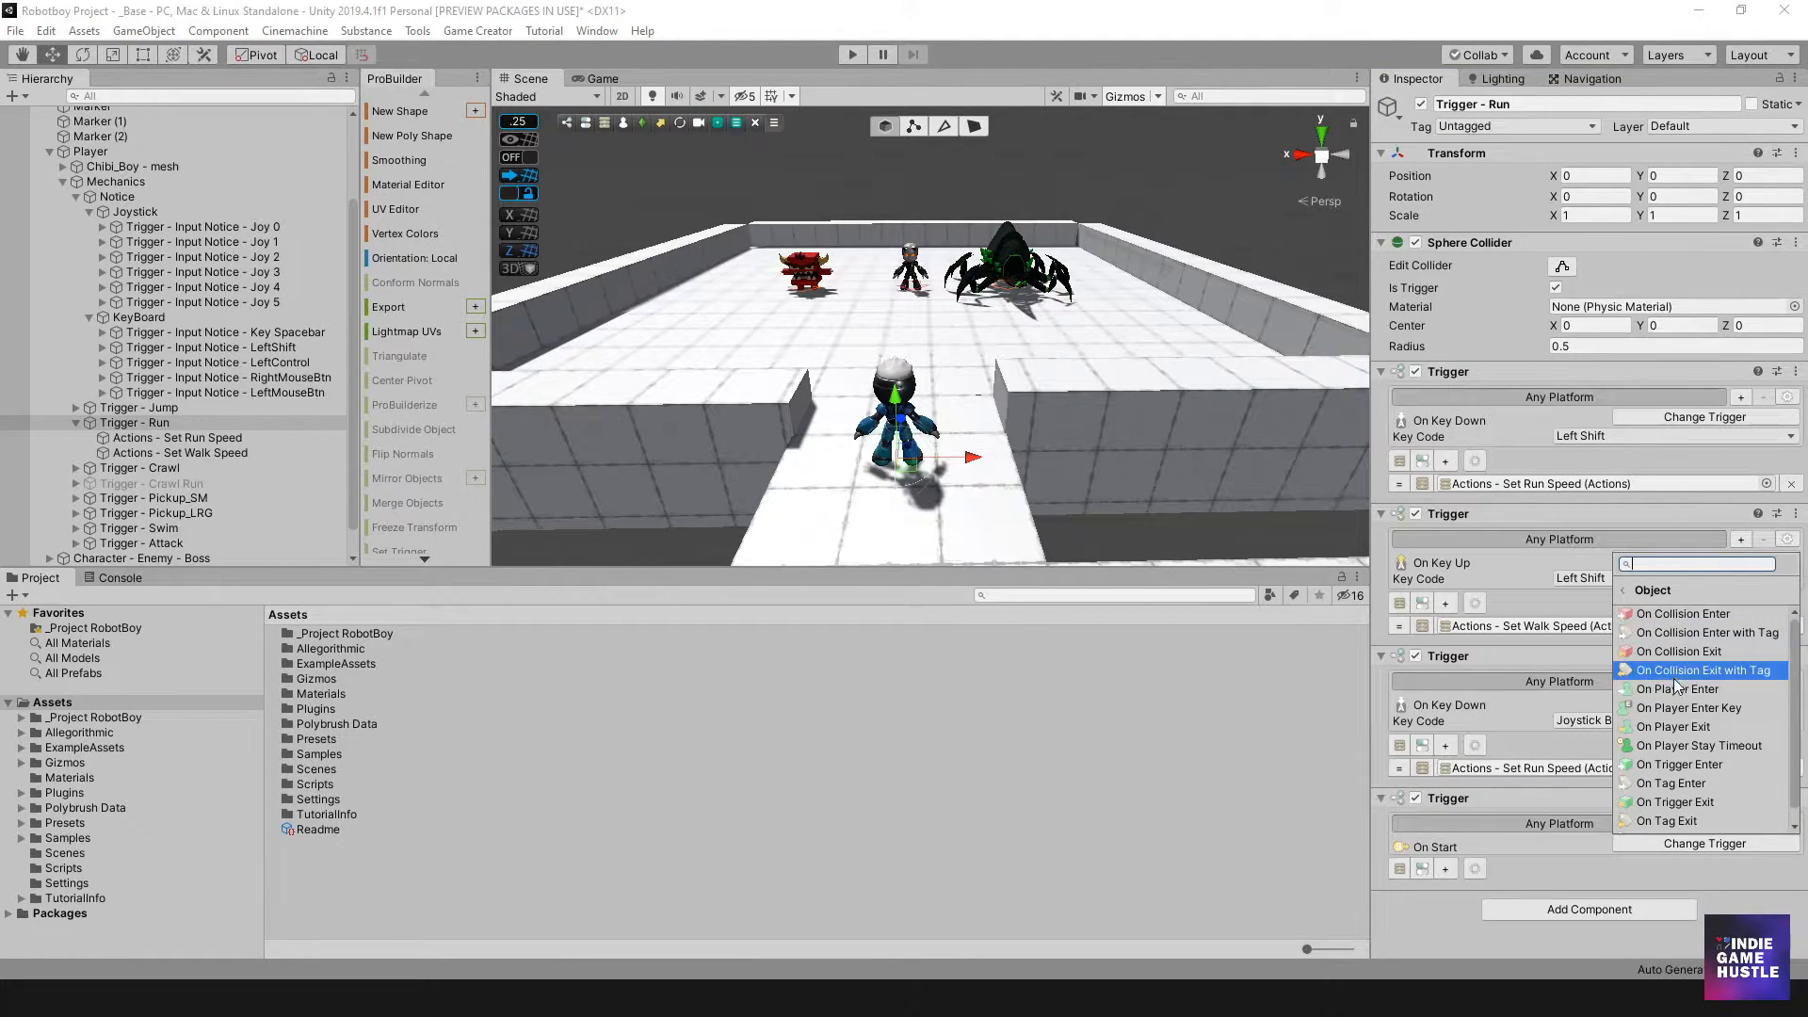
pyautogui.click(1621, 590)
pyautogui.click(1646, 684)
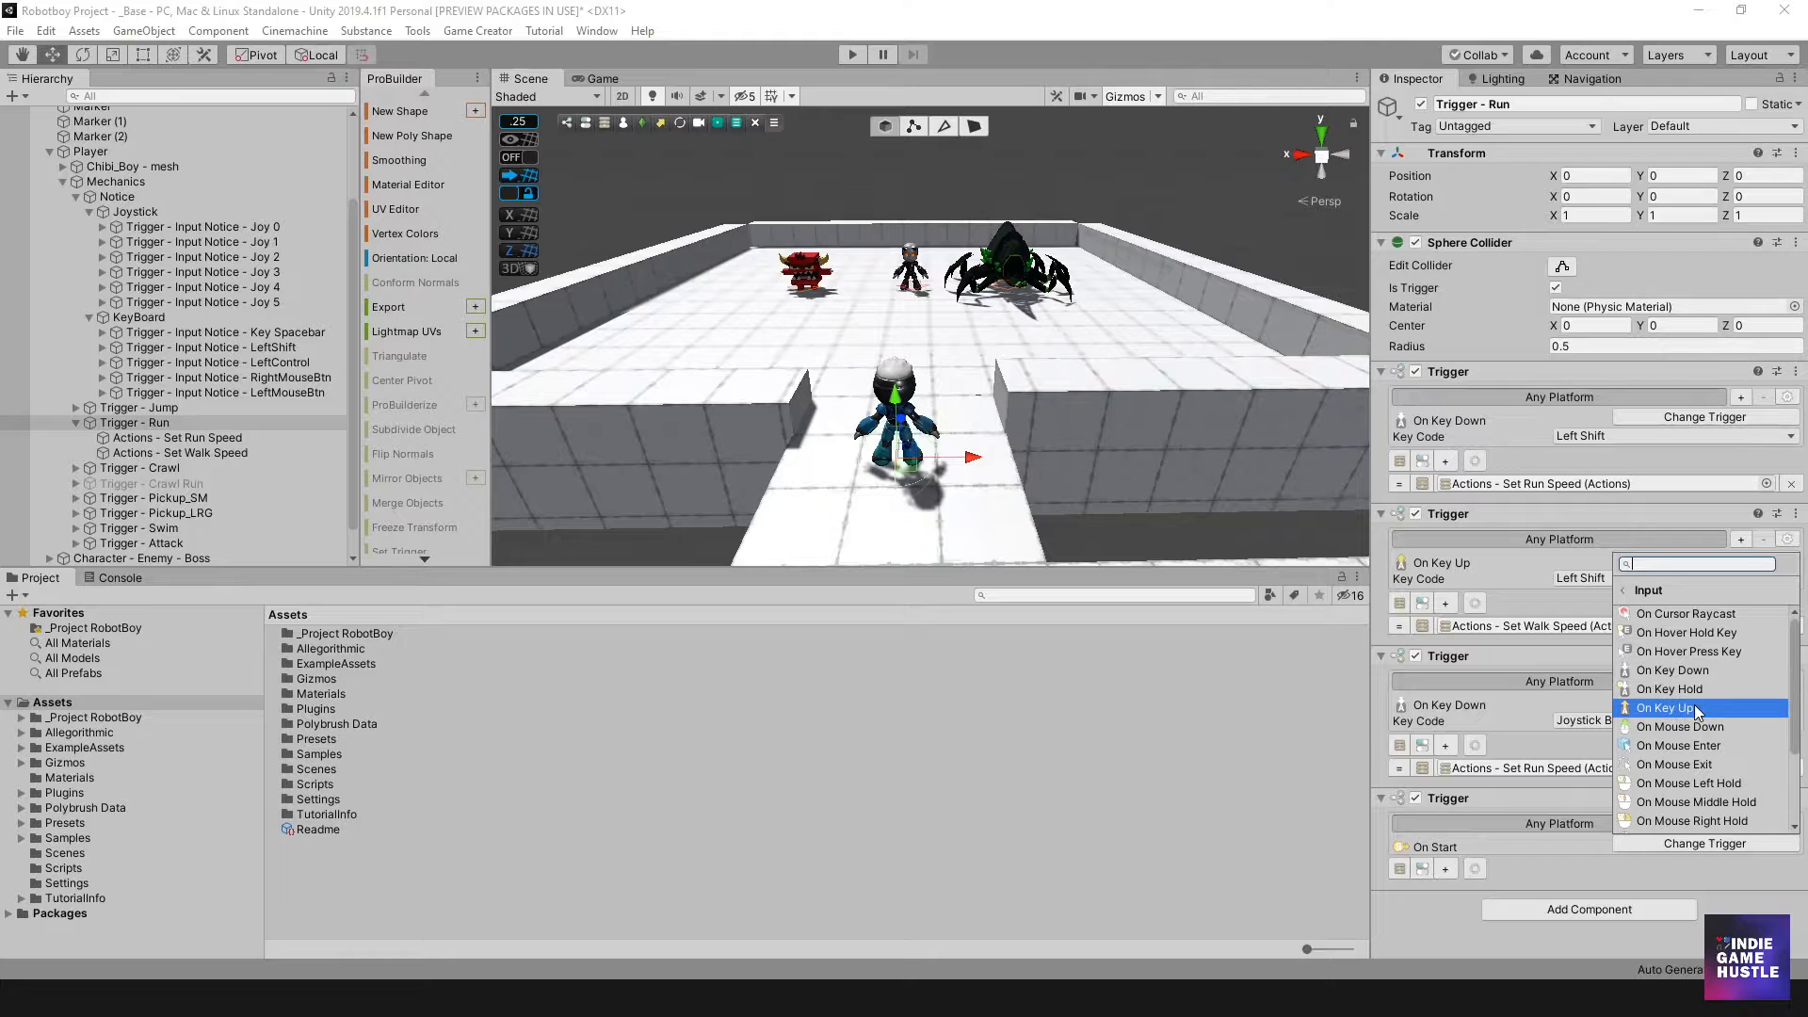
pyautogui.click(1706, 708)
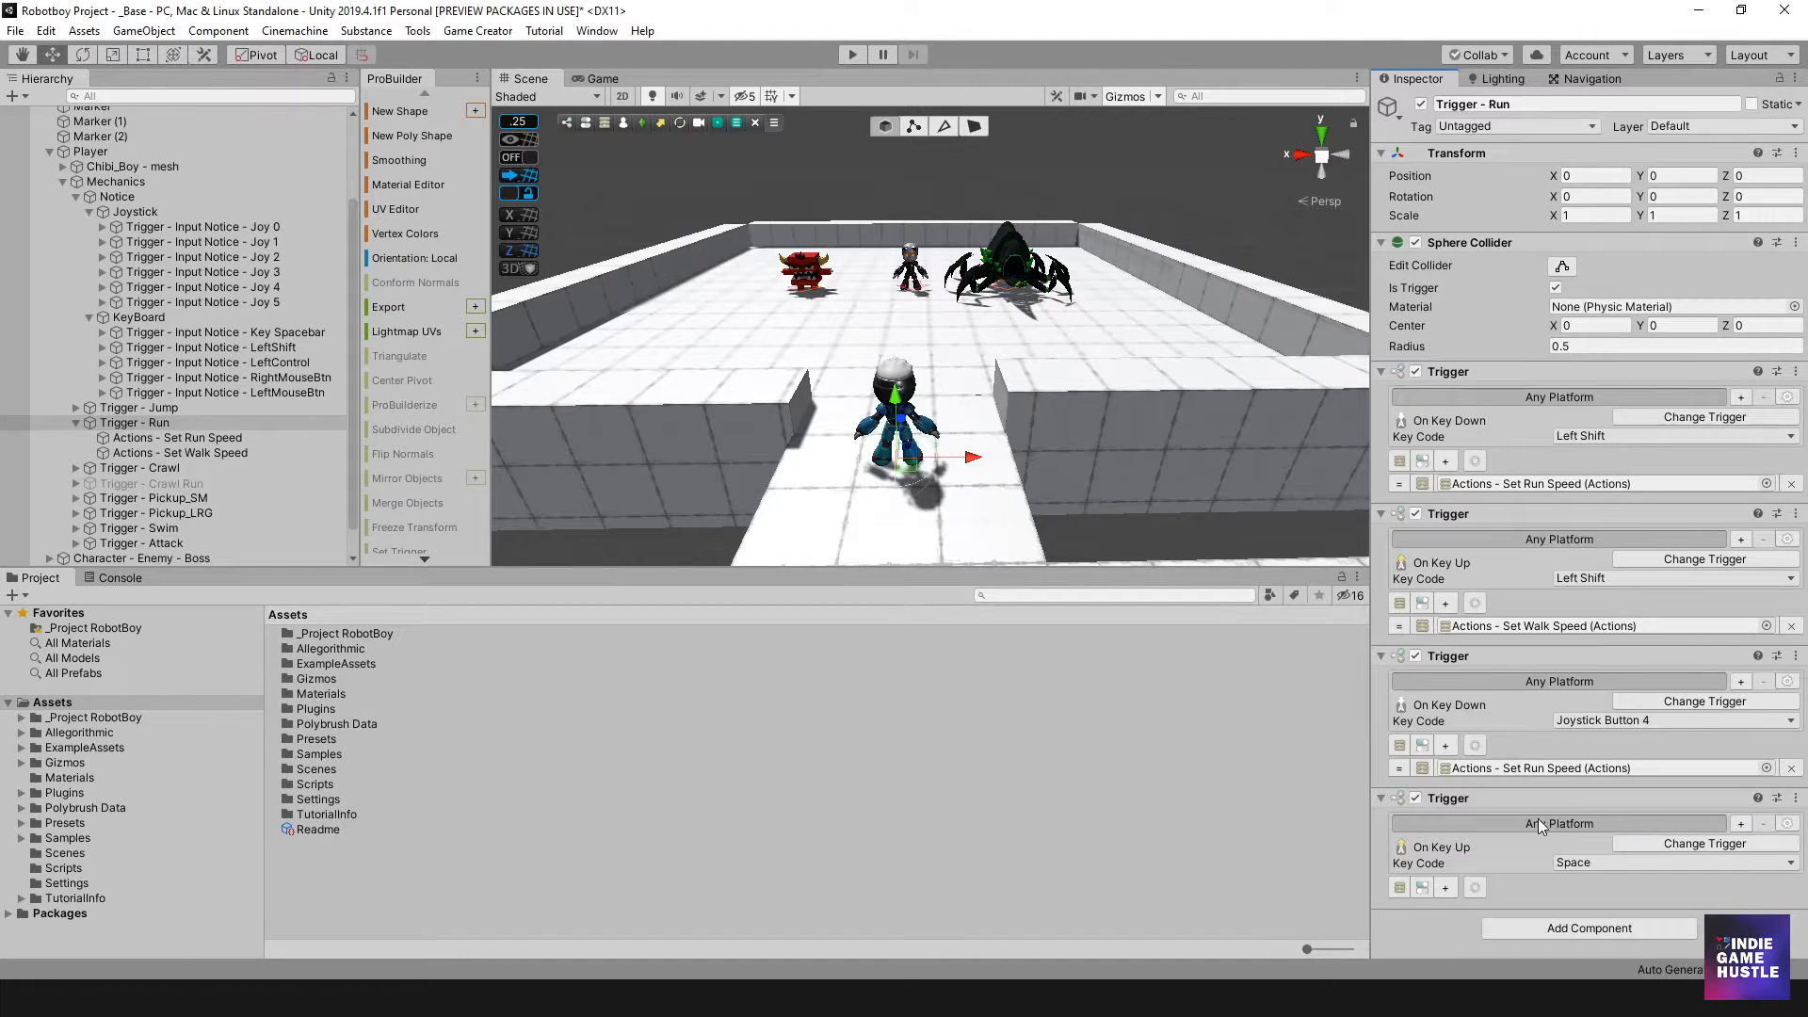
pyautogui.click(1602, 863)
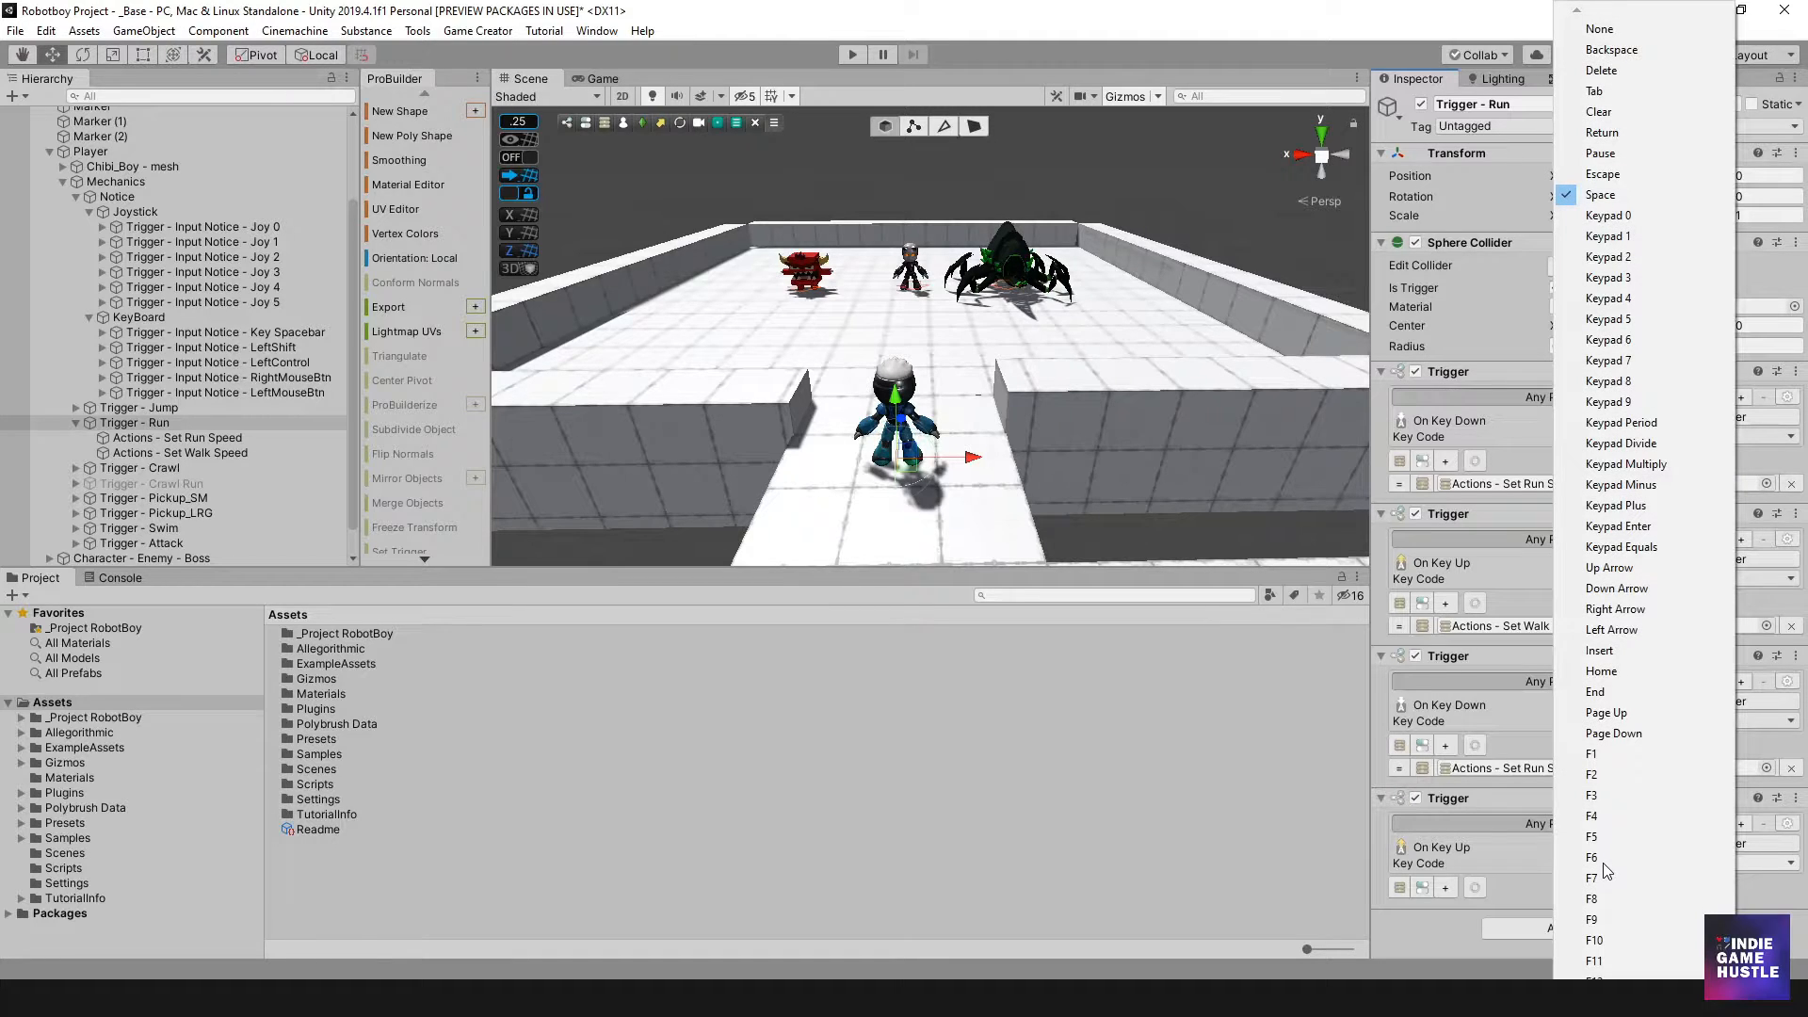
pyautogui.scroll(-15, 1604, 868)
pyautogui.scroll(-3, 1607, 868)
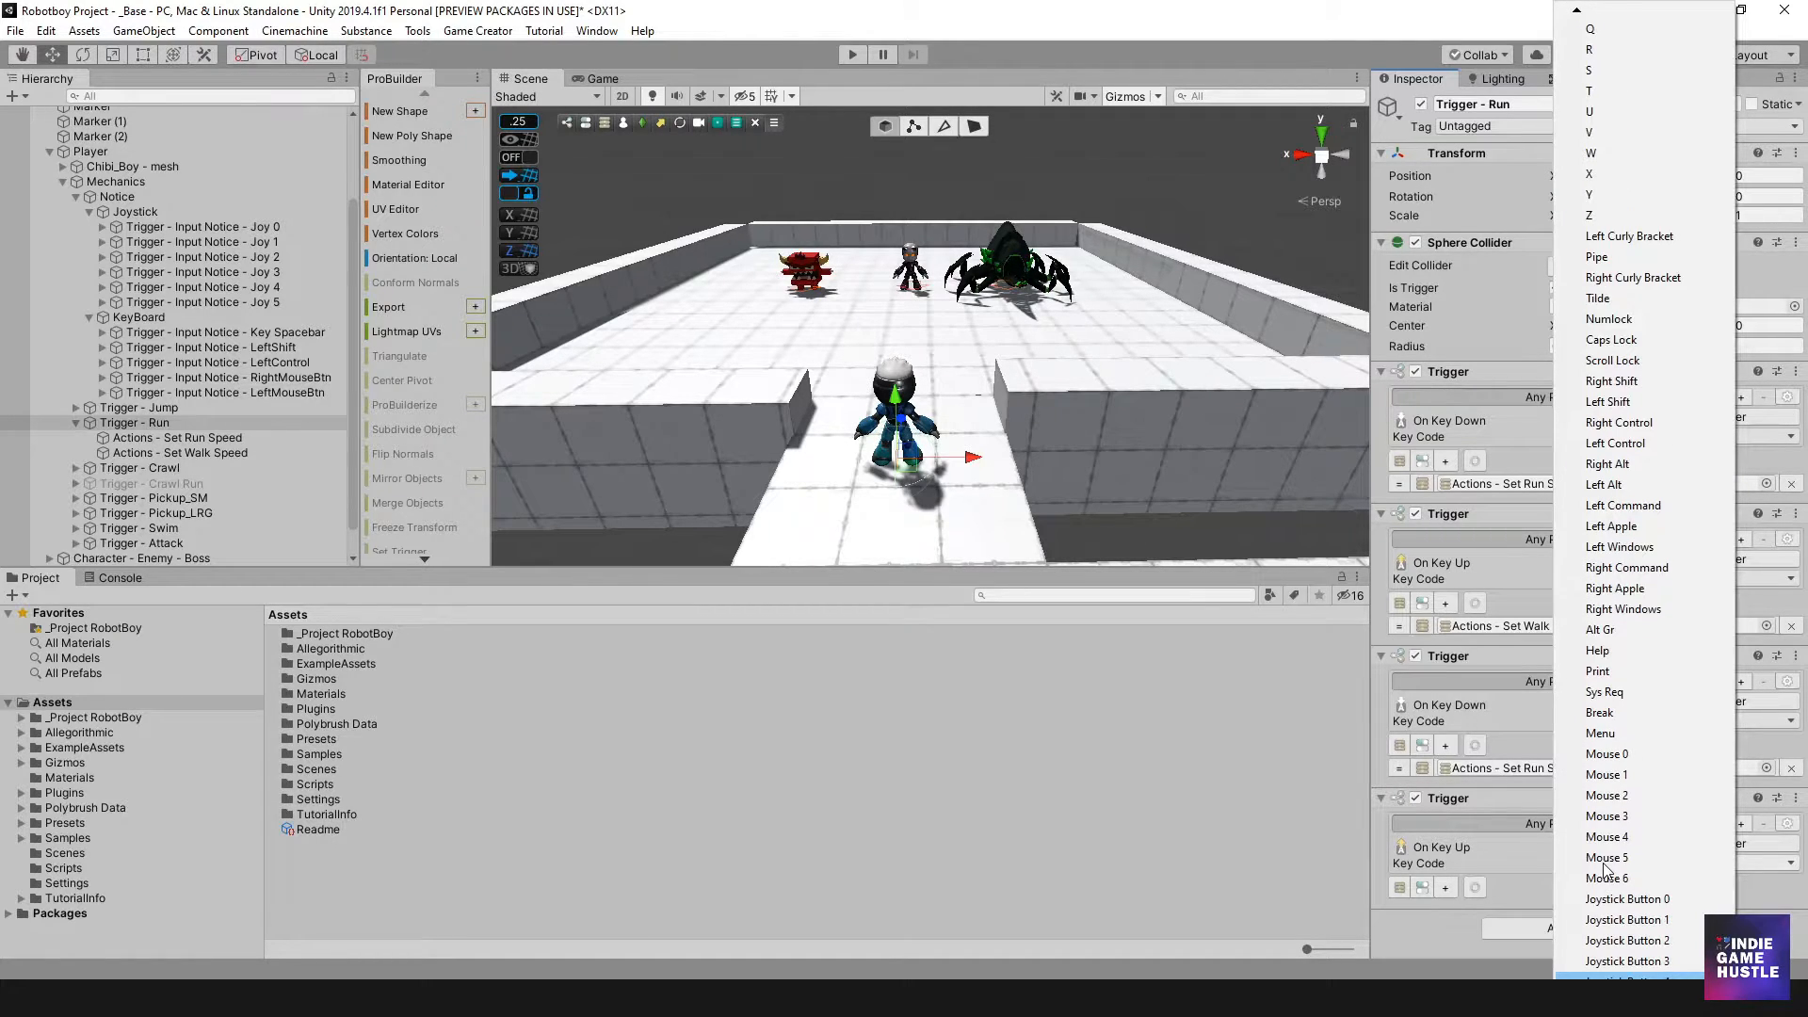
pyautogui.click(1618, 963)
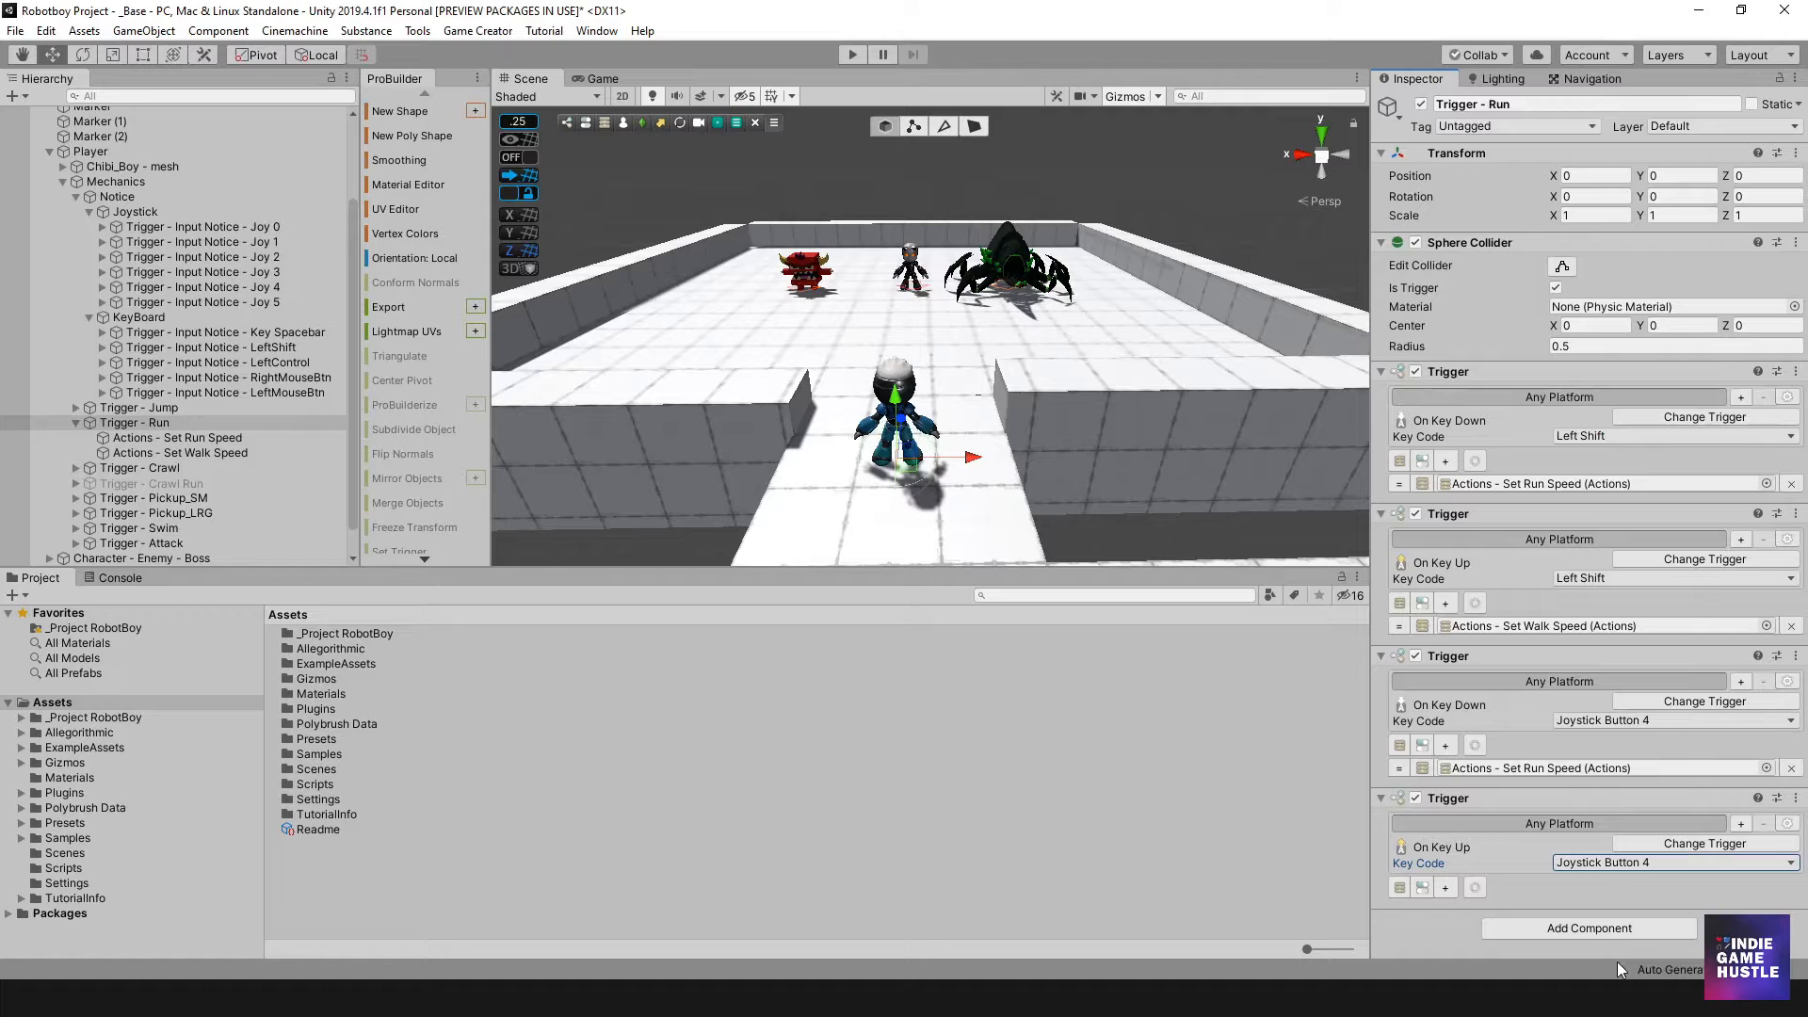
# Add an actions slot to the Joystick Button 4 On Key Up trigger and assign Actions - Set Walk Speed to it.
pyautogui.click(1446, 887)
pyautogui.scroll(-1, 1531, 805)
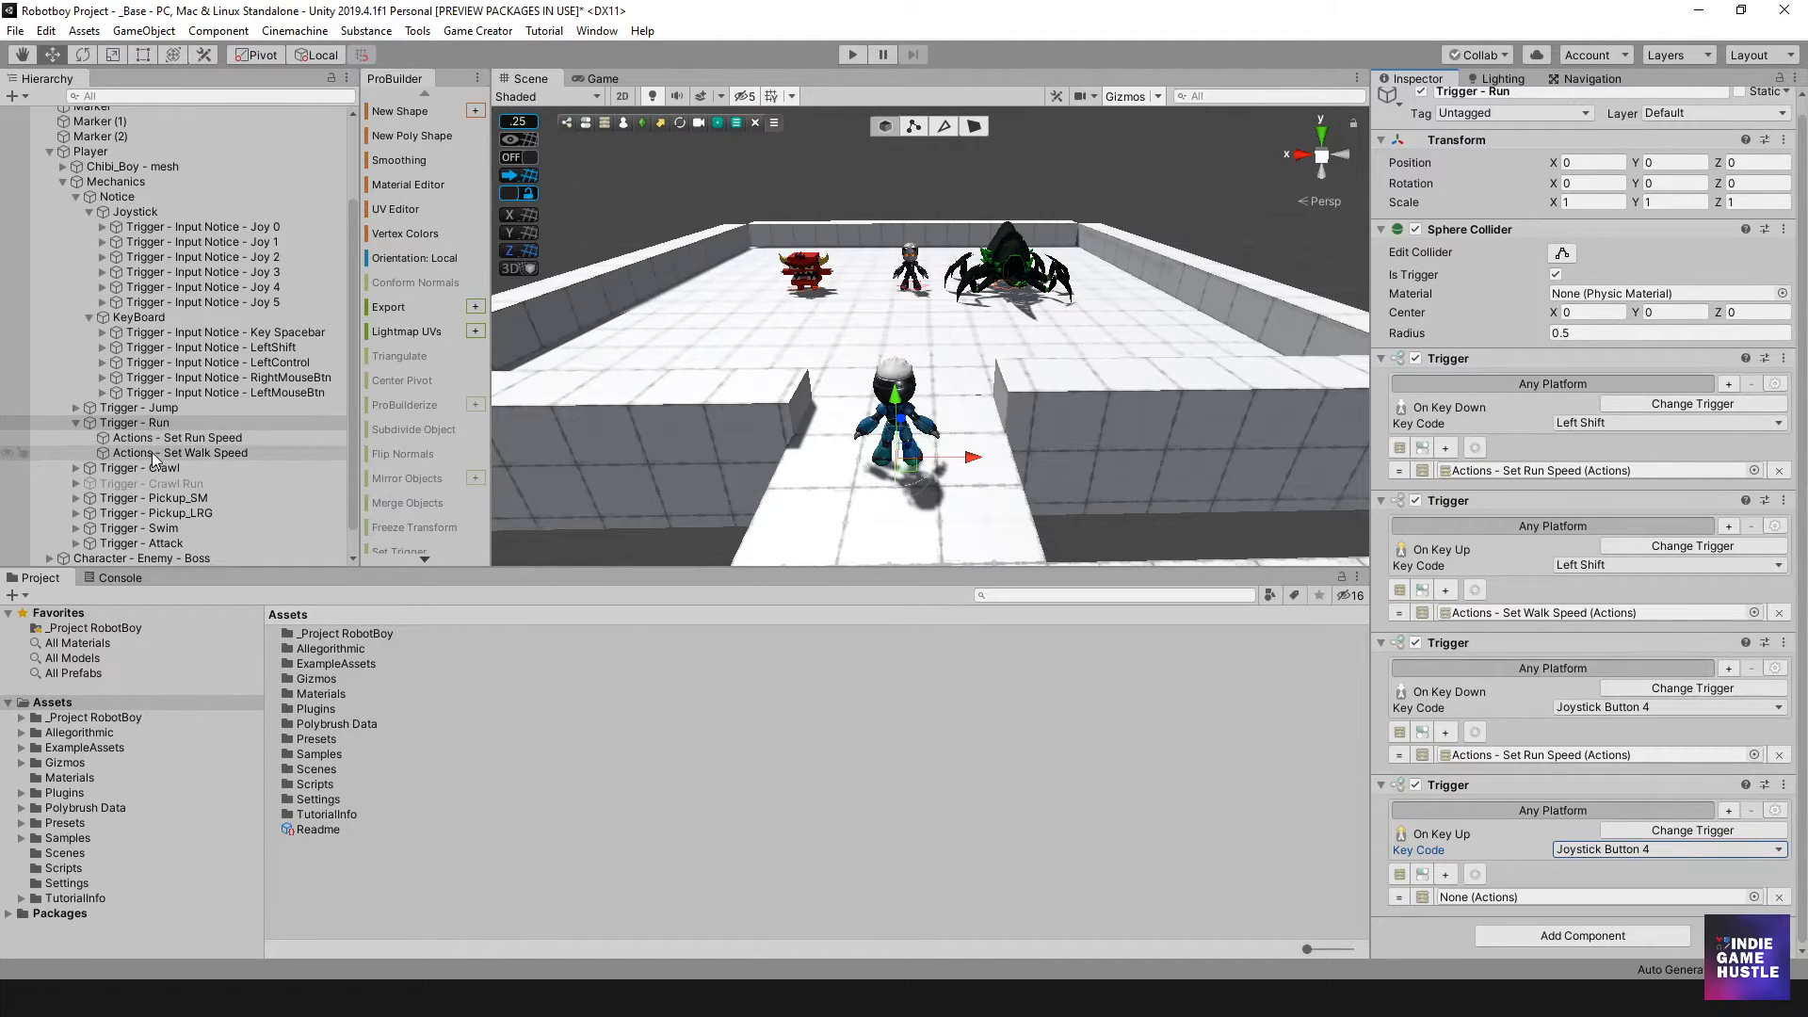
pyautogui.moveTo(145, 452); pyautogui.dragTo(1470, 901)
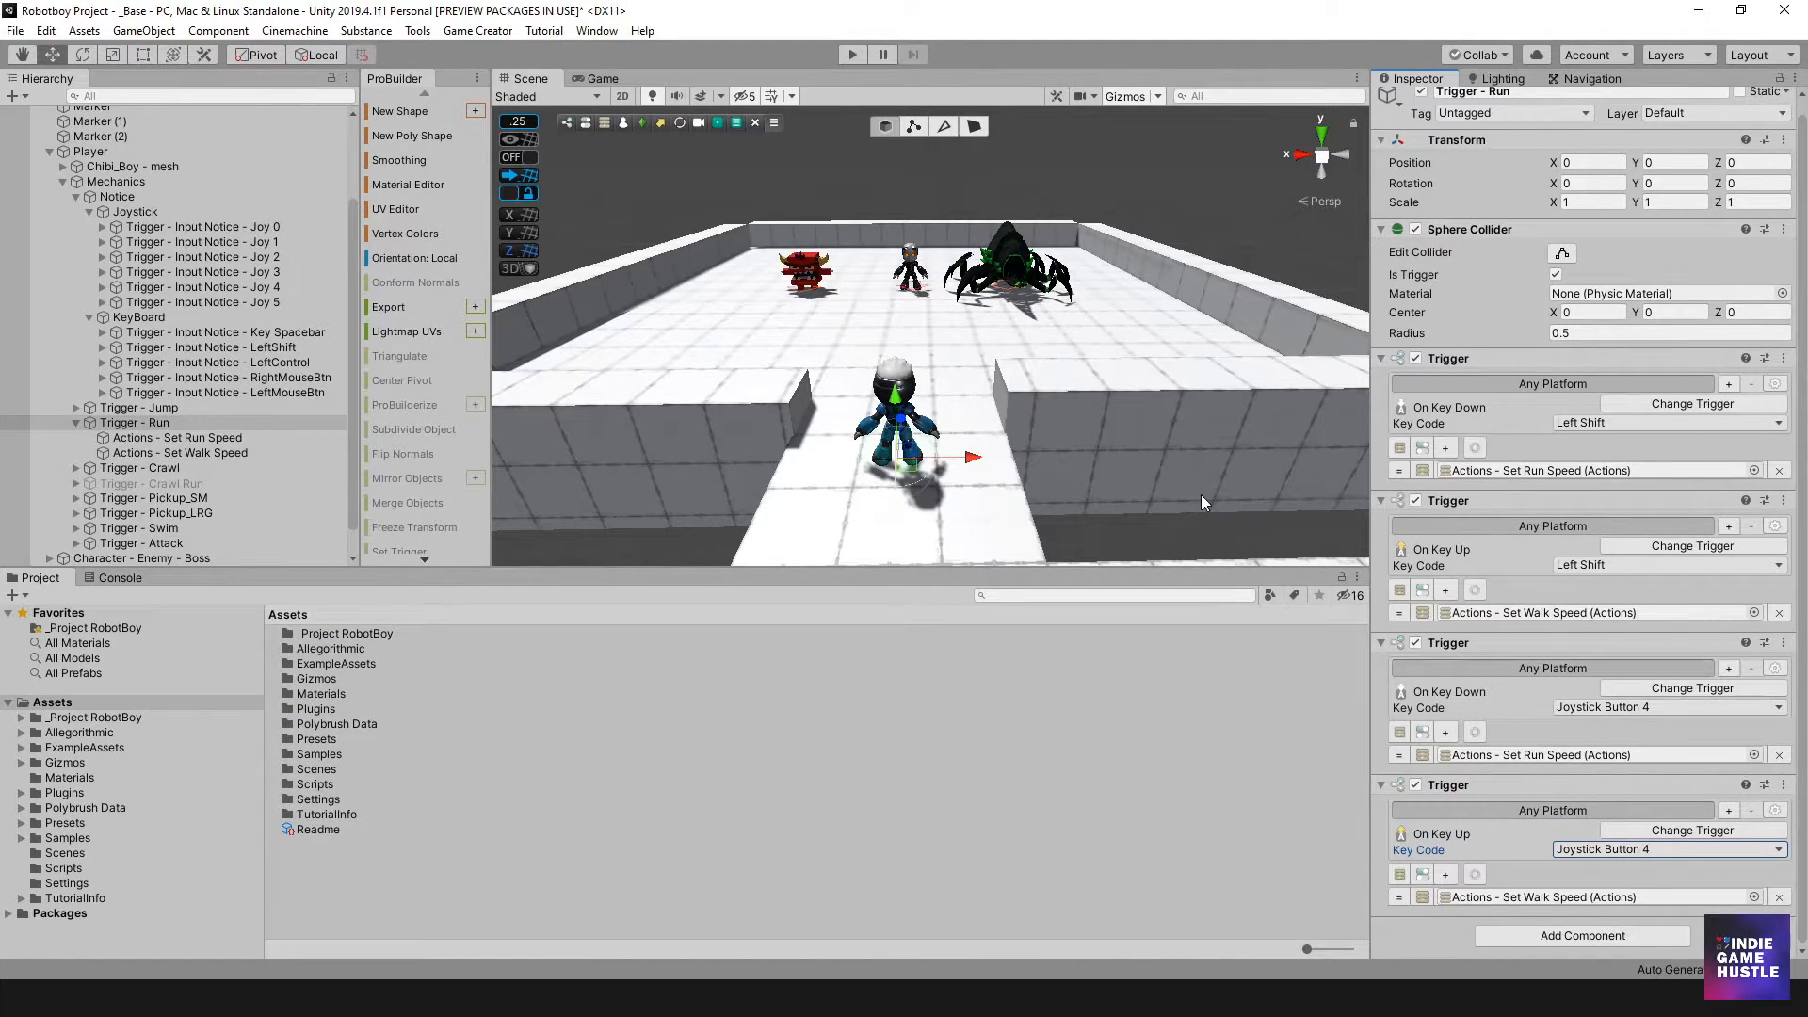
# Playtest the joystick run control, stop the game, and review the settings of Actions - Set Run Speed under Trigger - Run.
pyautogui.click(851, 54)
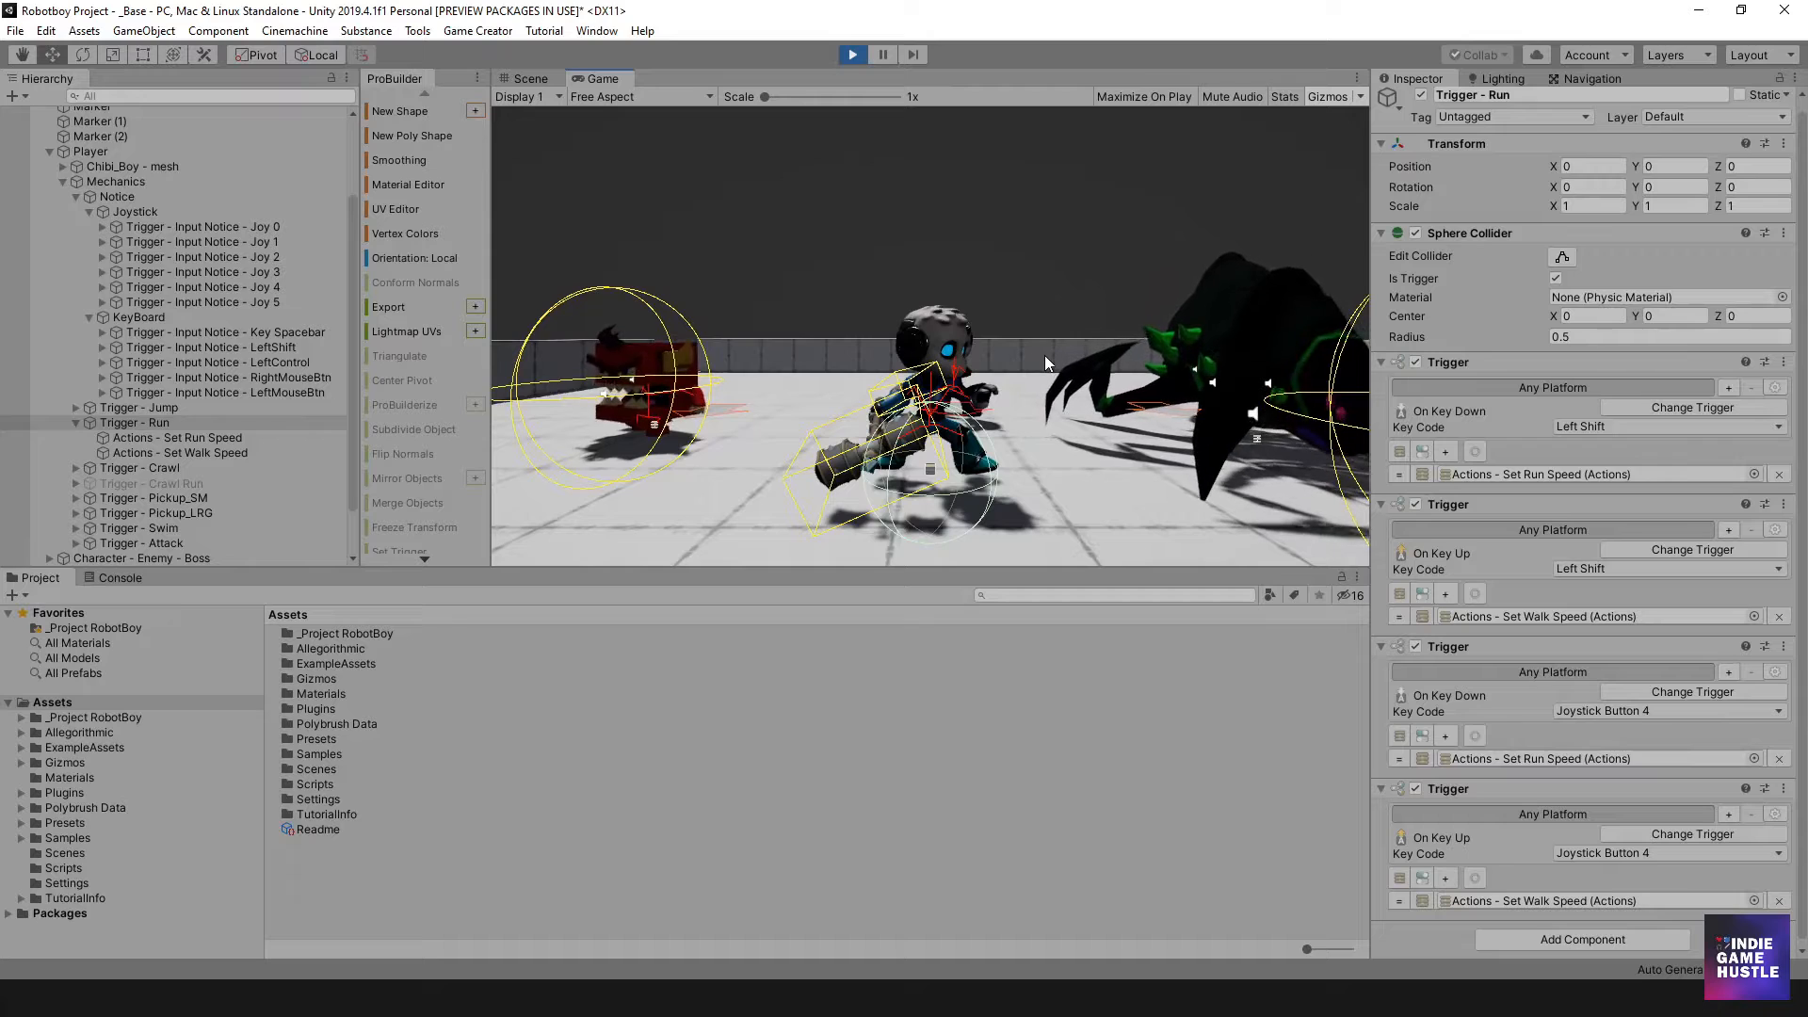
pyautogui.click(853, 55)
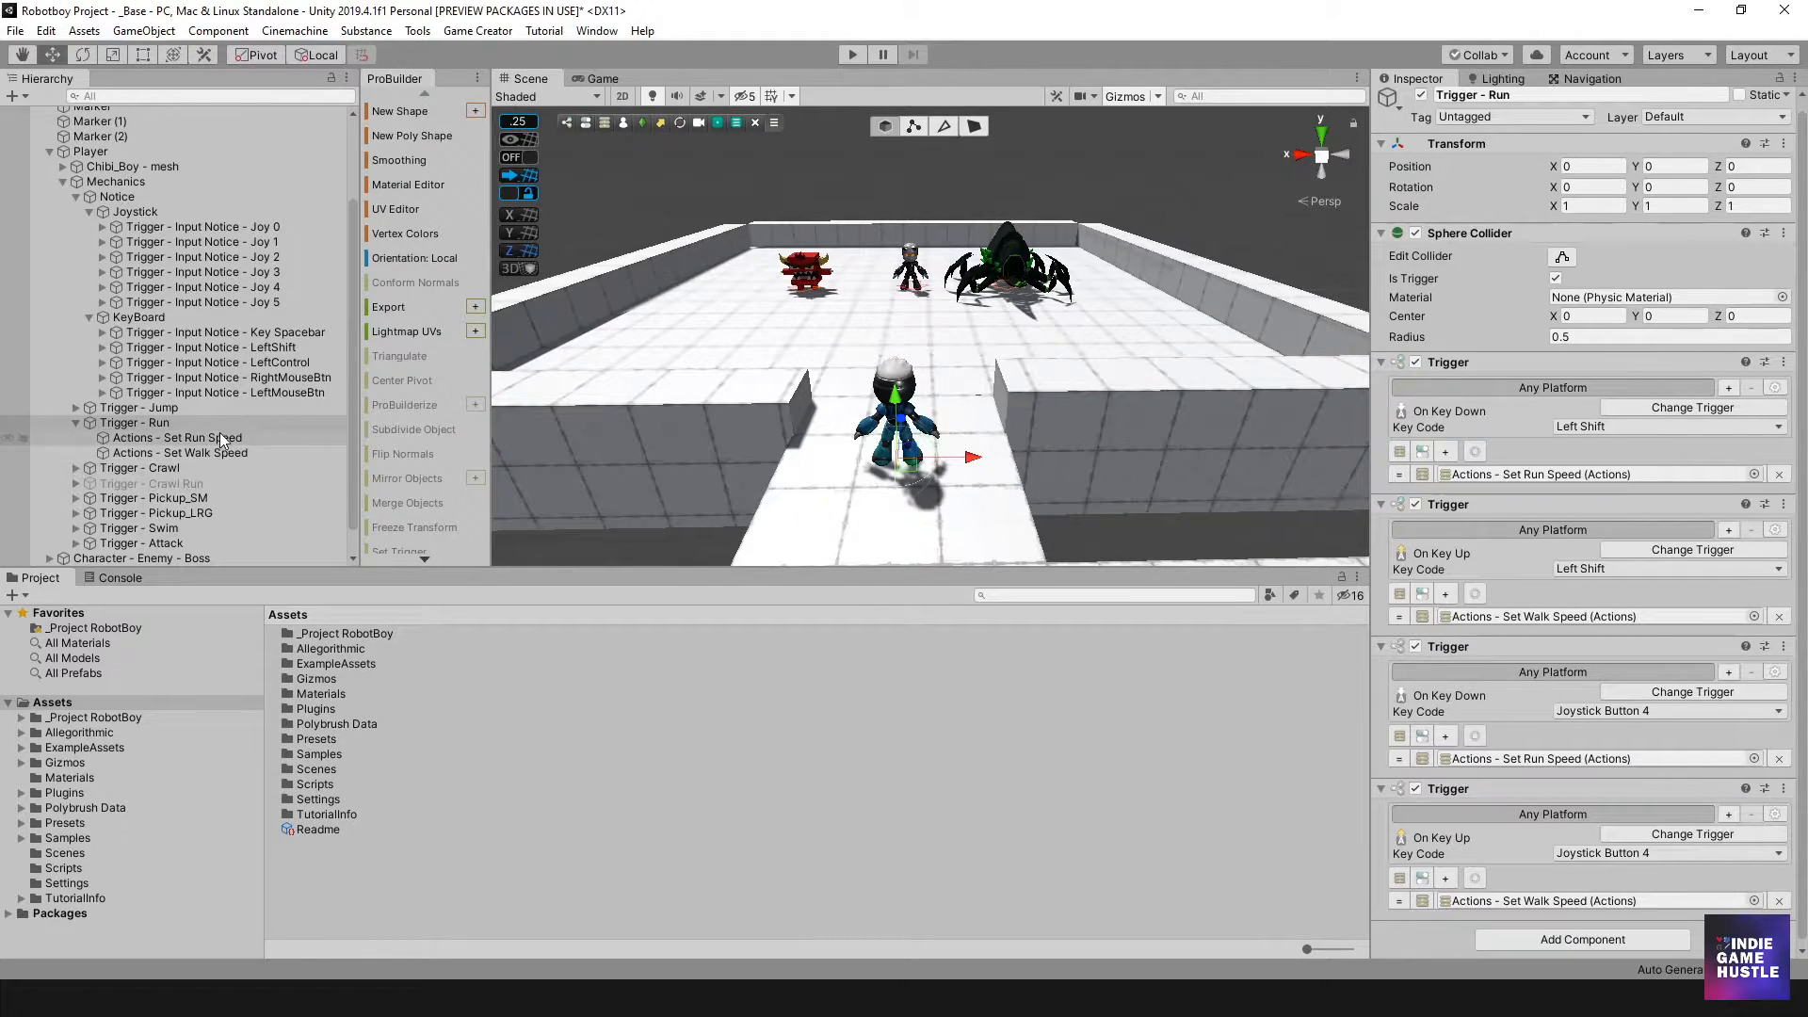
pyautogui.click(155, 440)
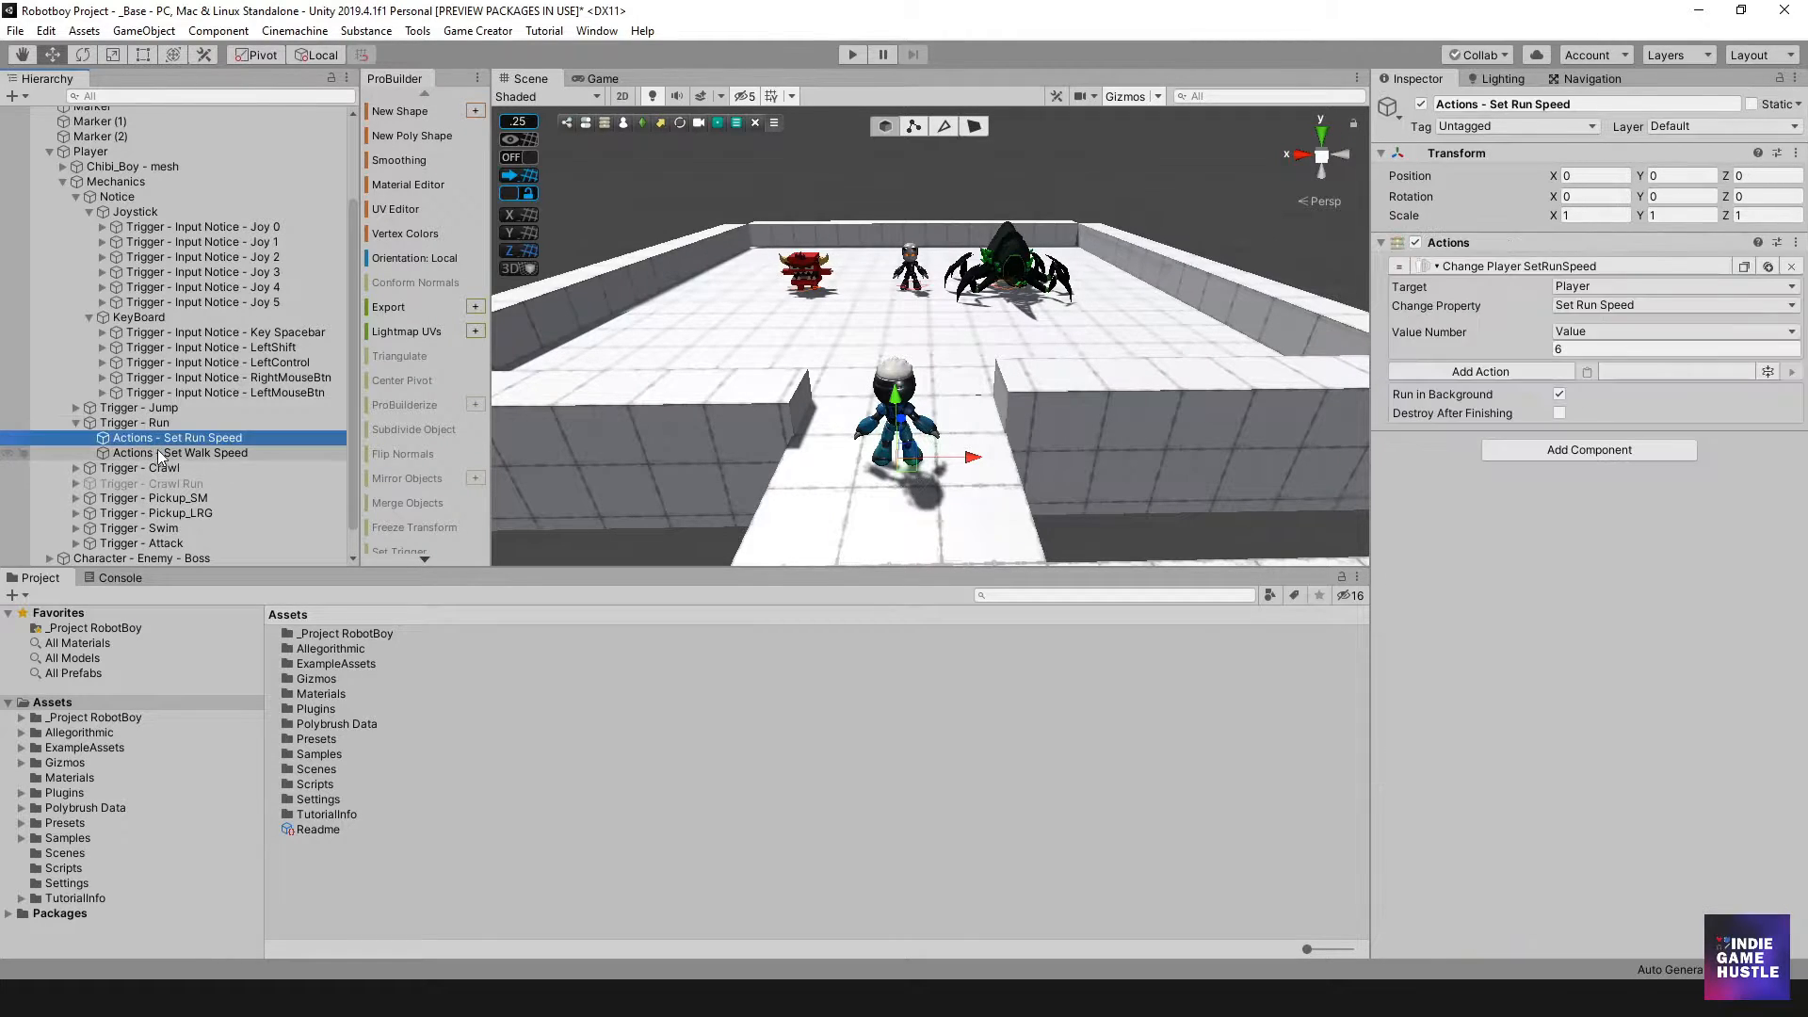
pyautogui.click(156, 424)
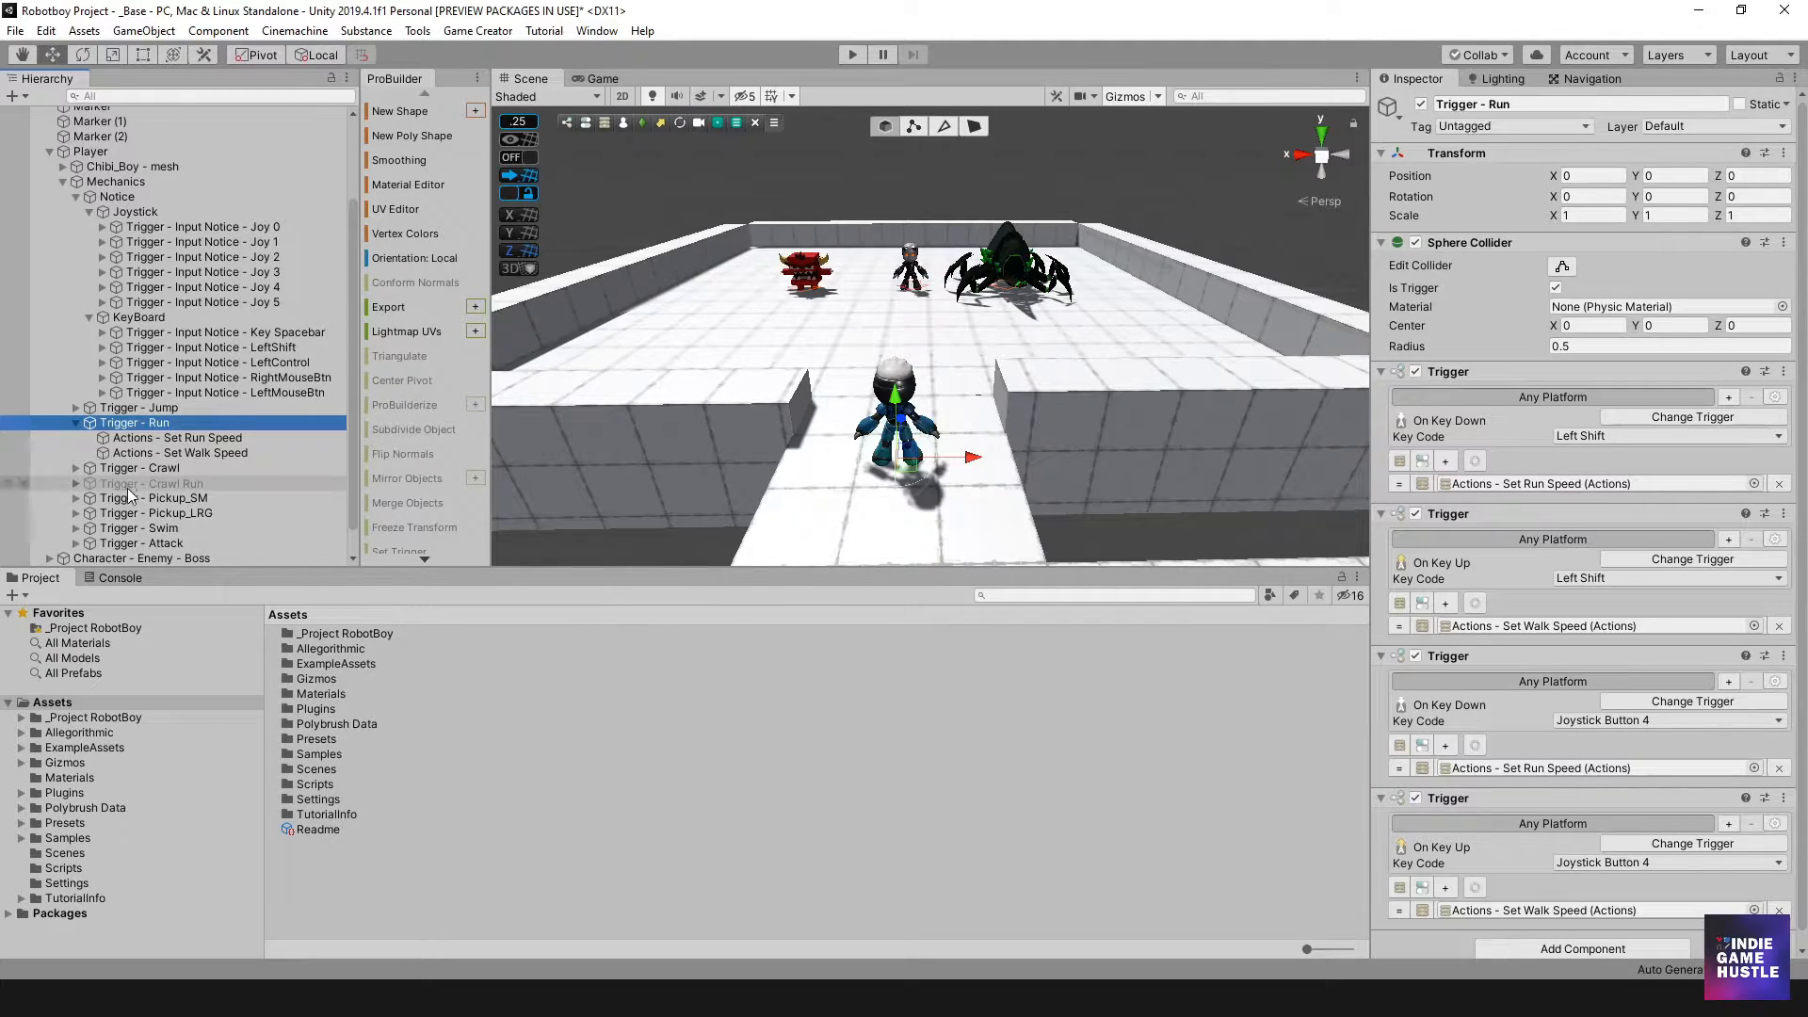
pyautogui.click(77, 423)
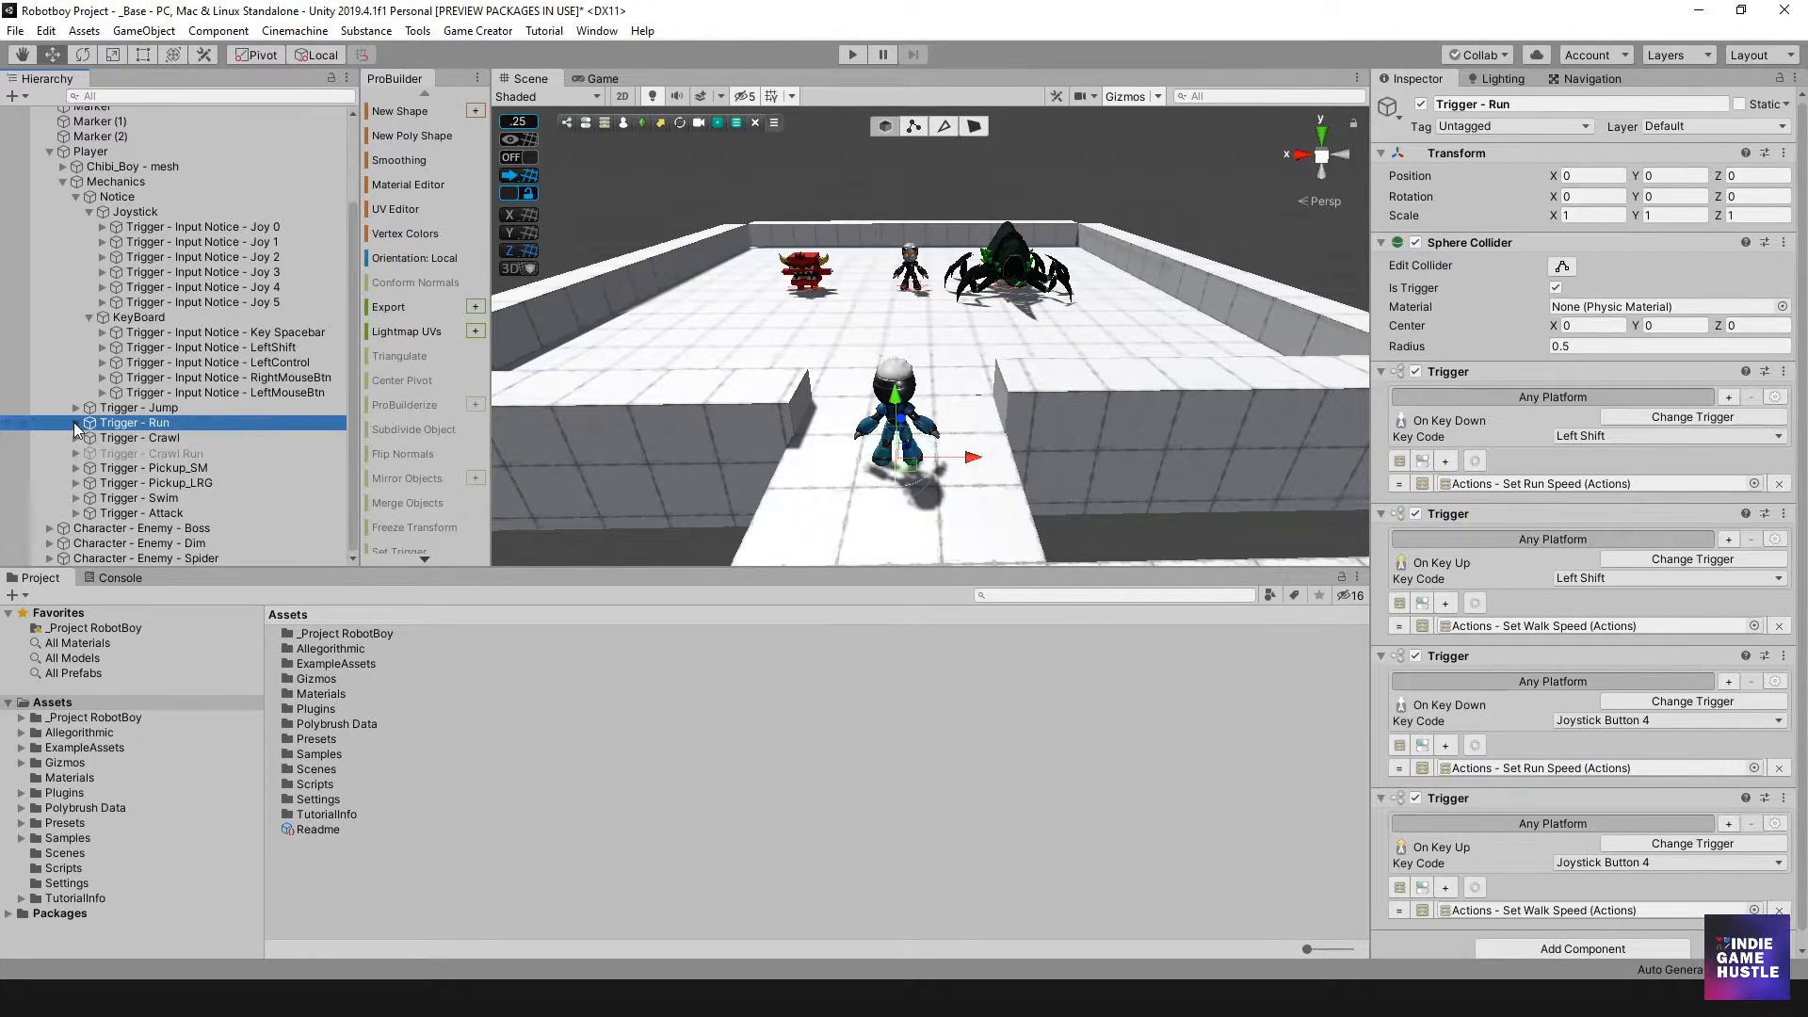
# Set the key code of the On Key Down trigger on Trigger - Crawl to C.
pyautogui.click(129, 437)
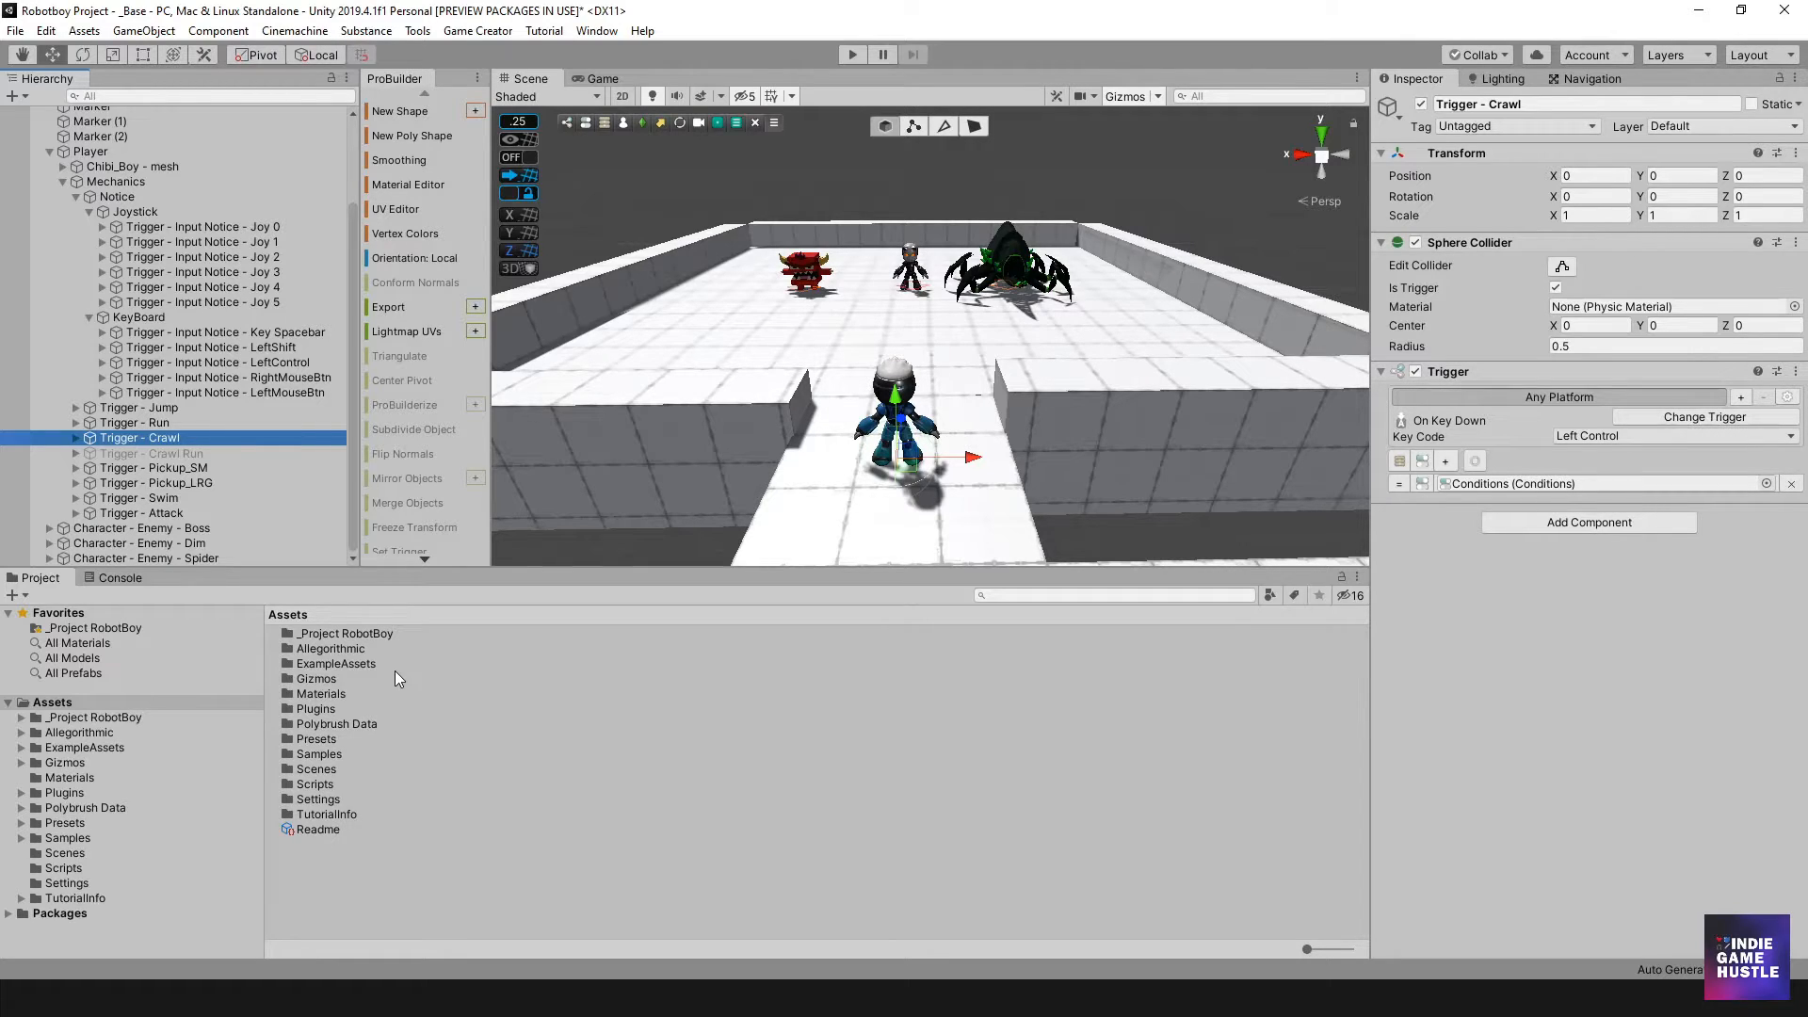
pyautogui.click(75, 438)
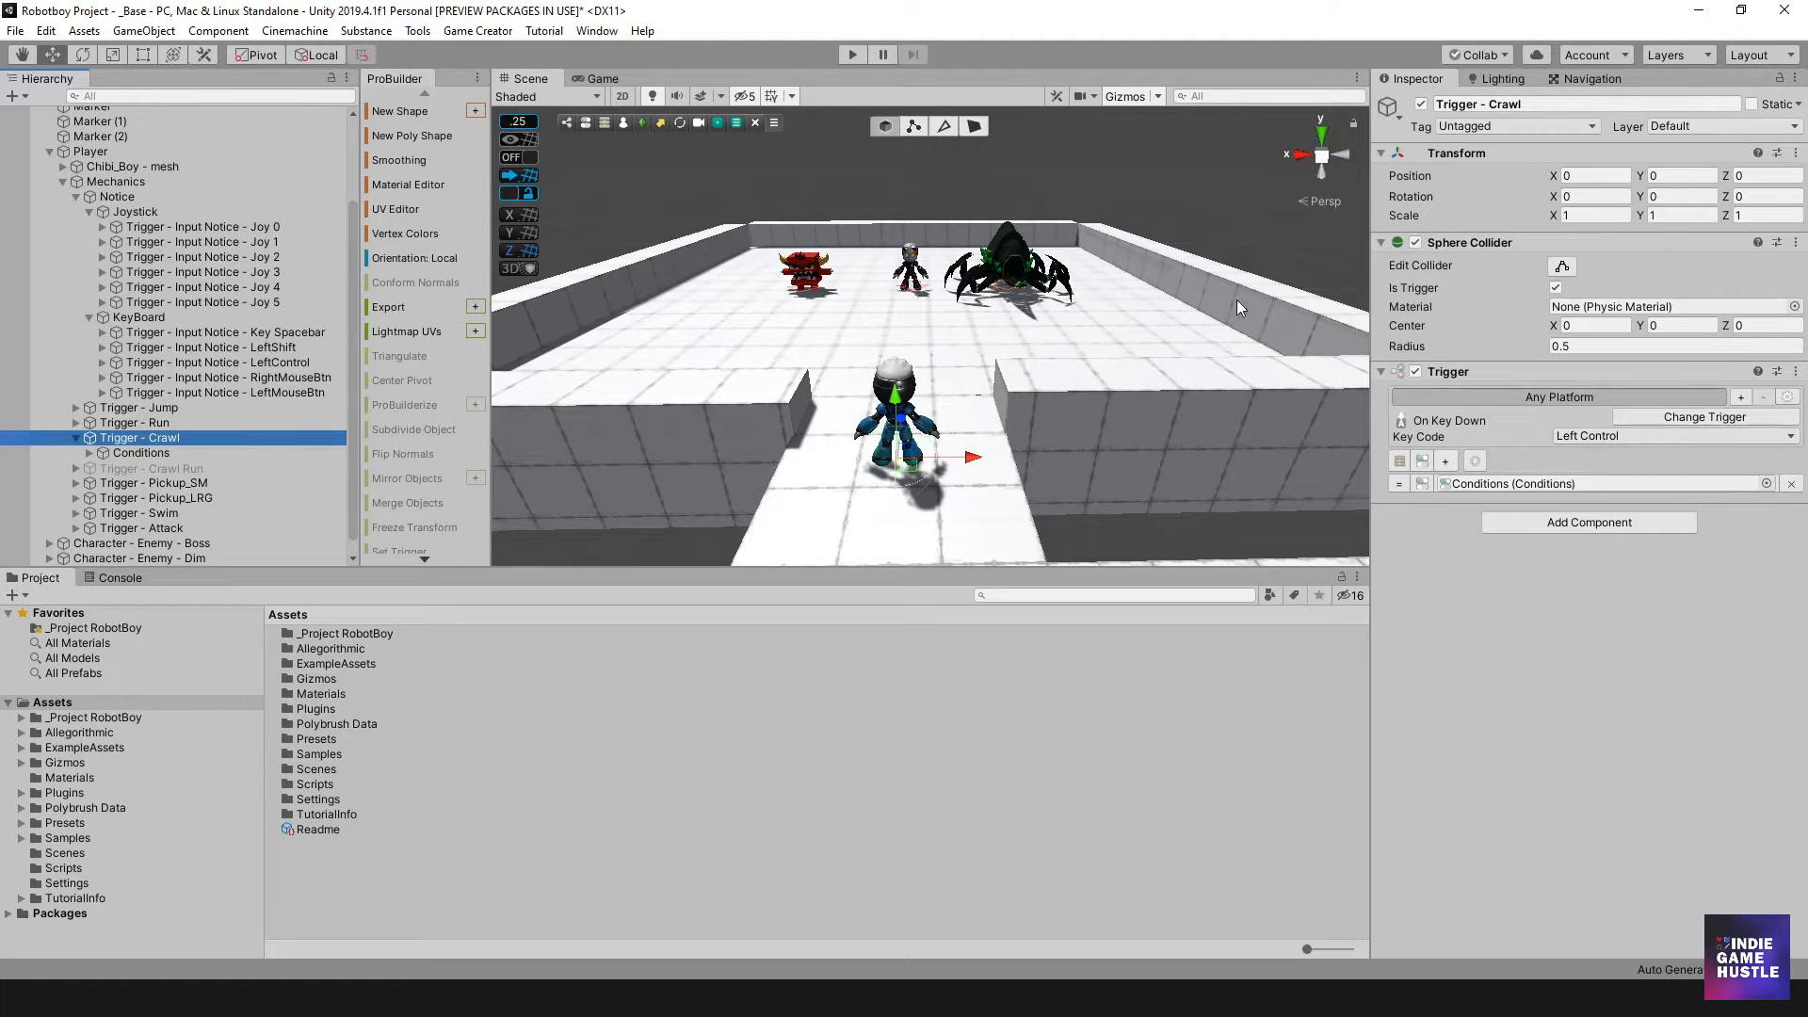
pyautogui.click(1629, 441)
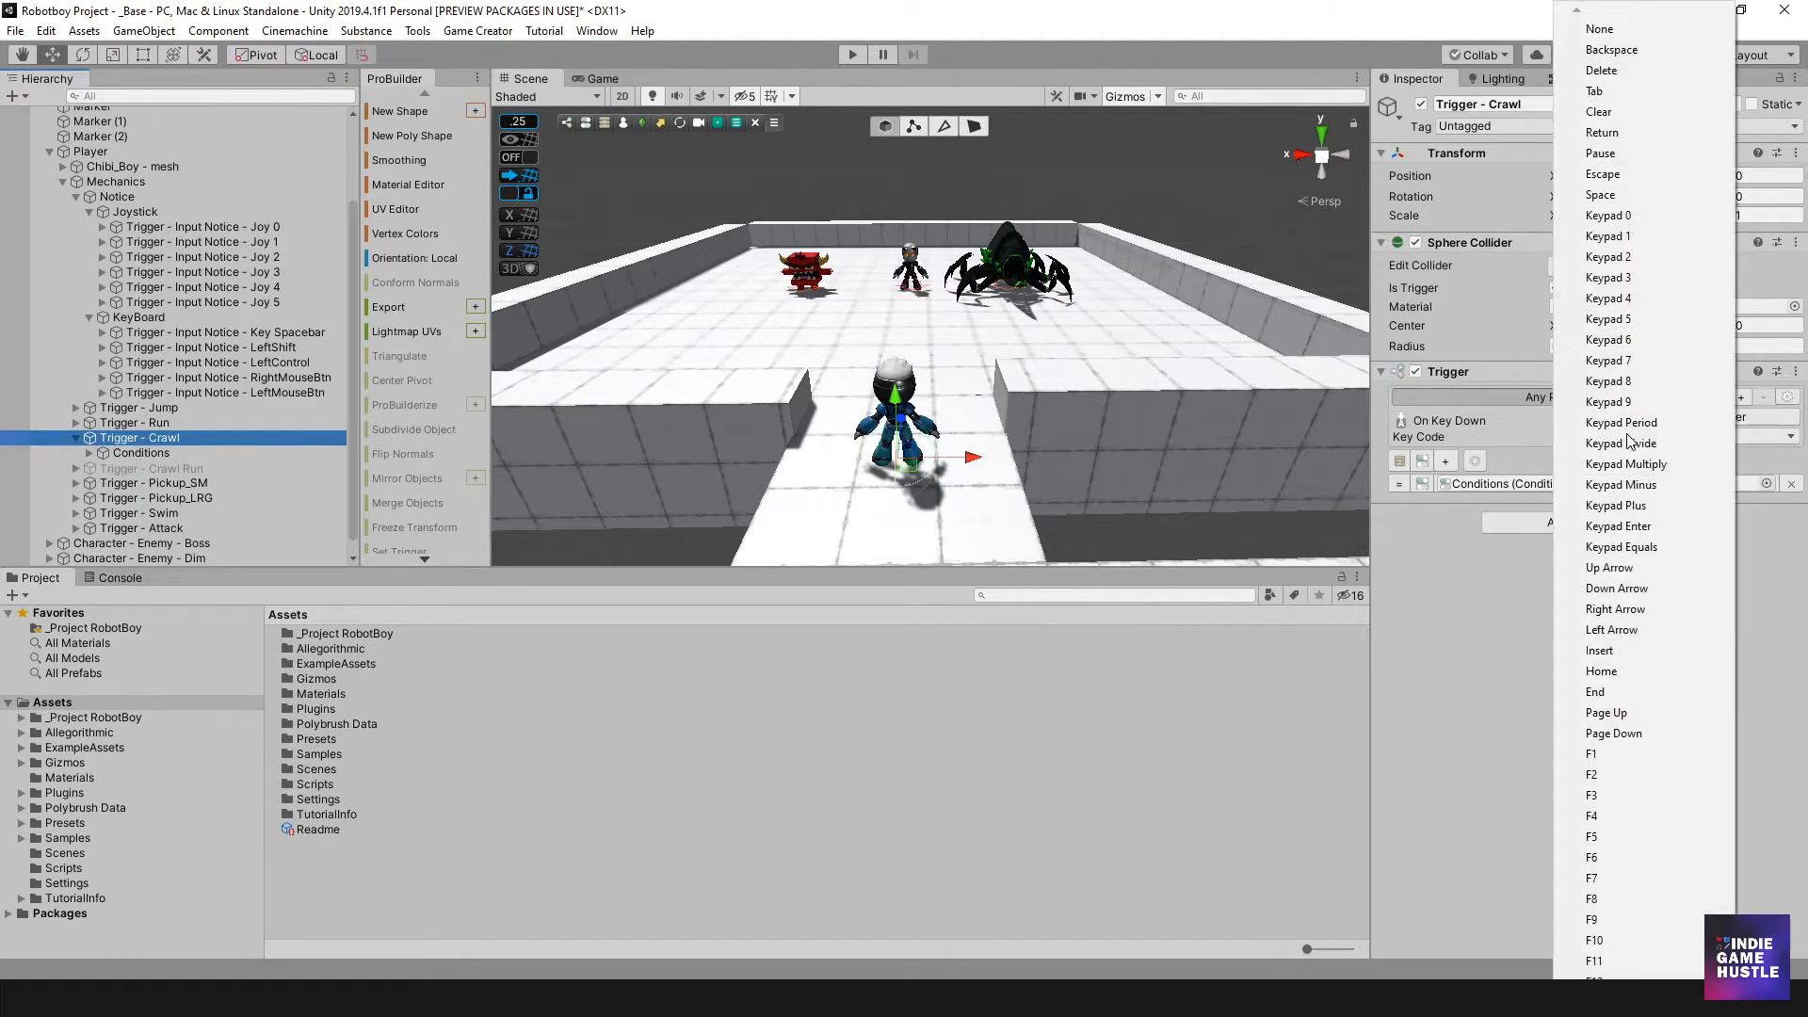
pyautogui.press('c')
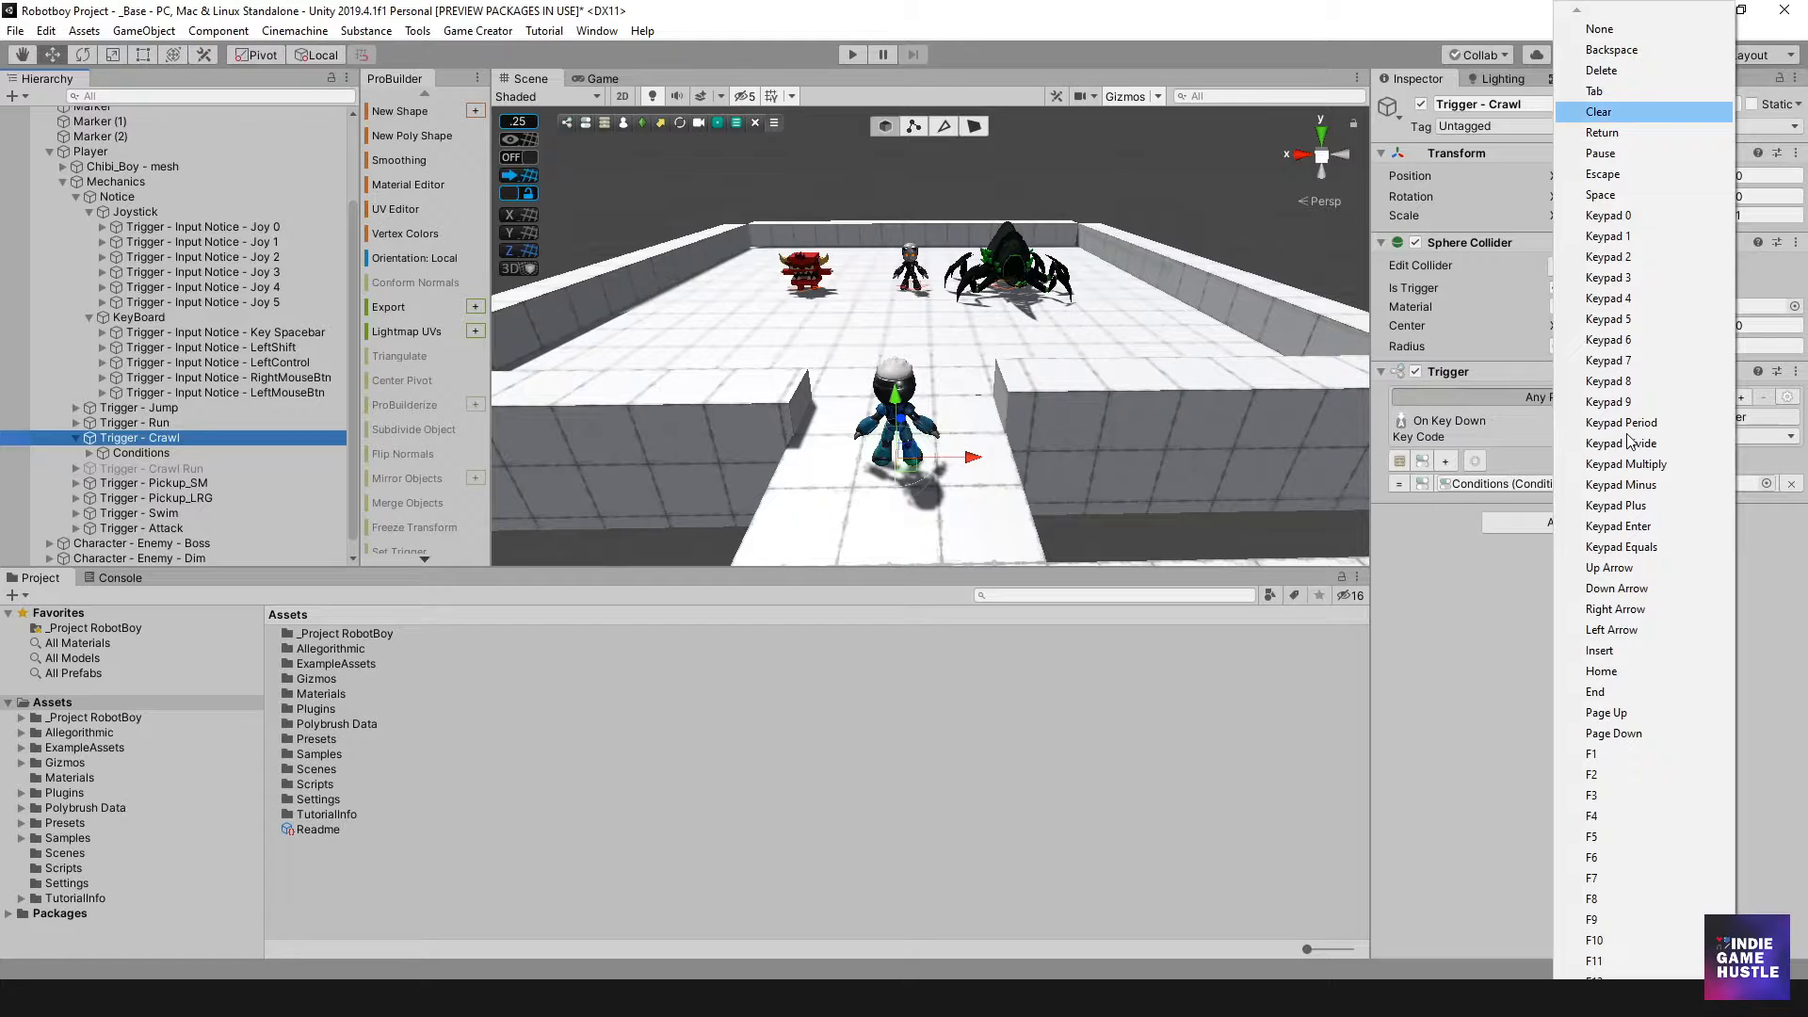
pyautogui.press('c')
pyautogui.press('c')
pyautogui.press('c')
pyautogui.press('c')
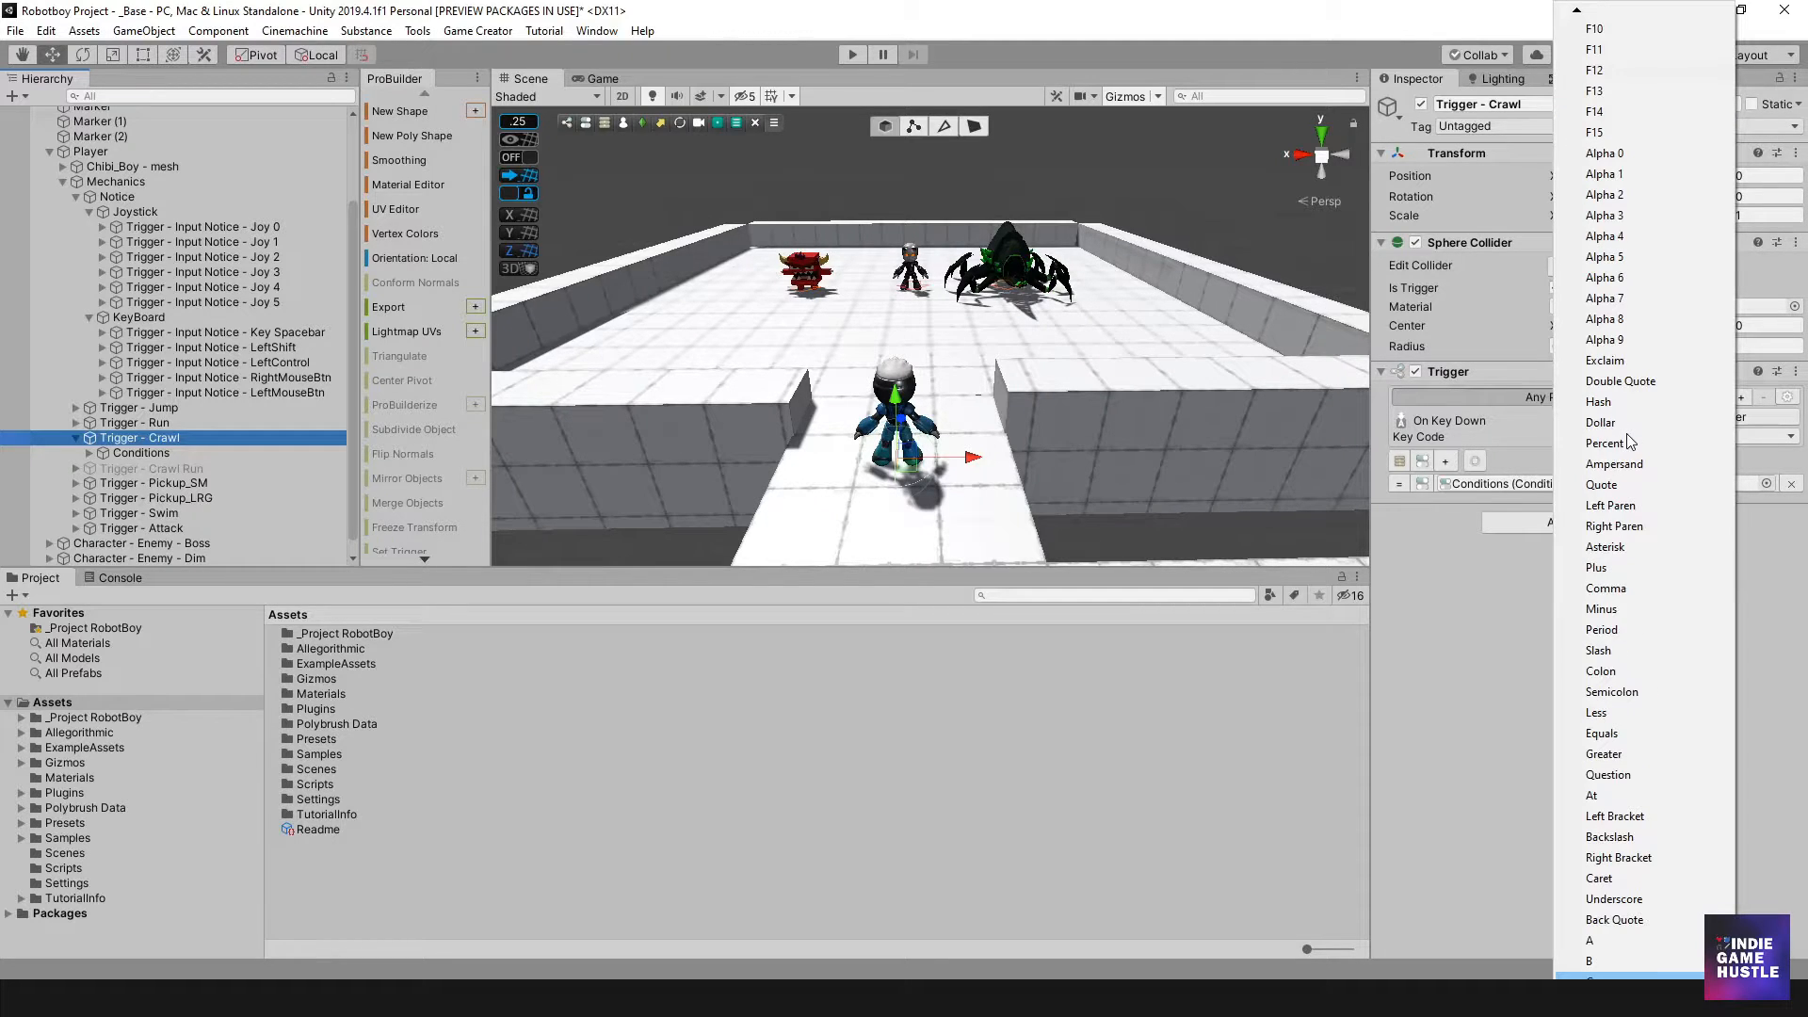
pyautogui.press('c')
pyautogui.press('c')
pyautogui.press('c')
pyautogui.press('c')
pyautogui.press('Return')
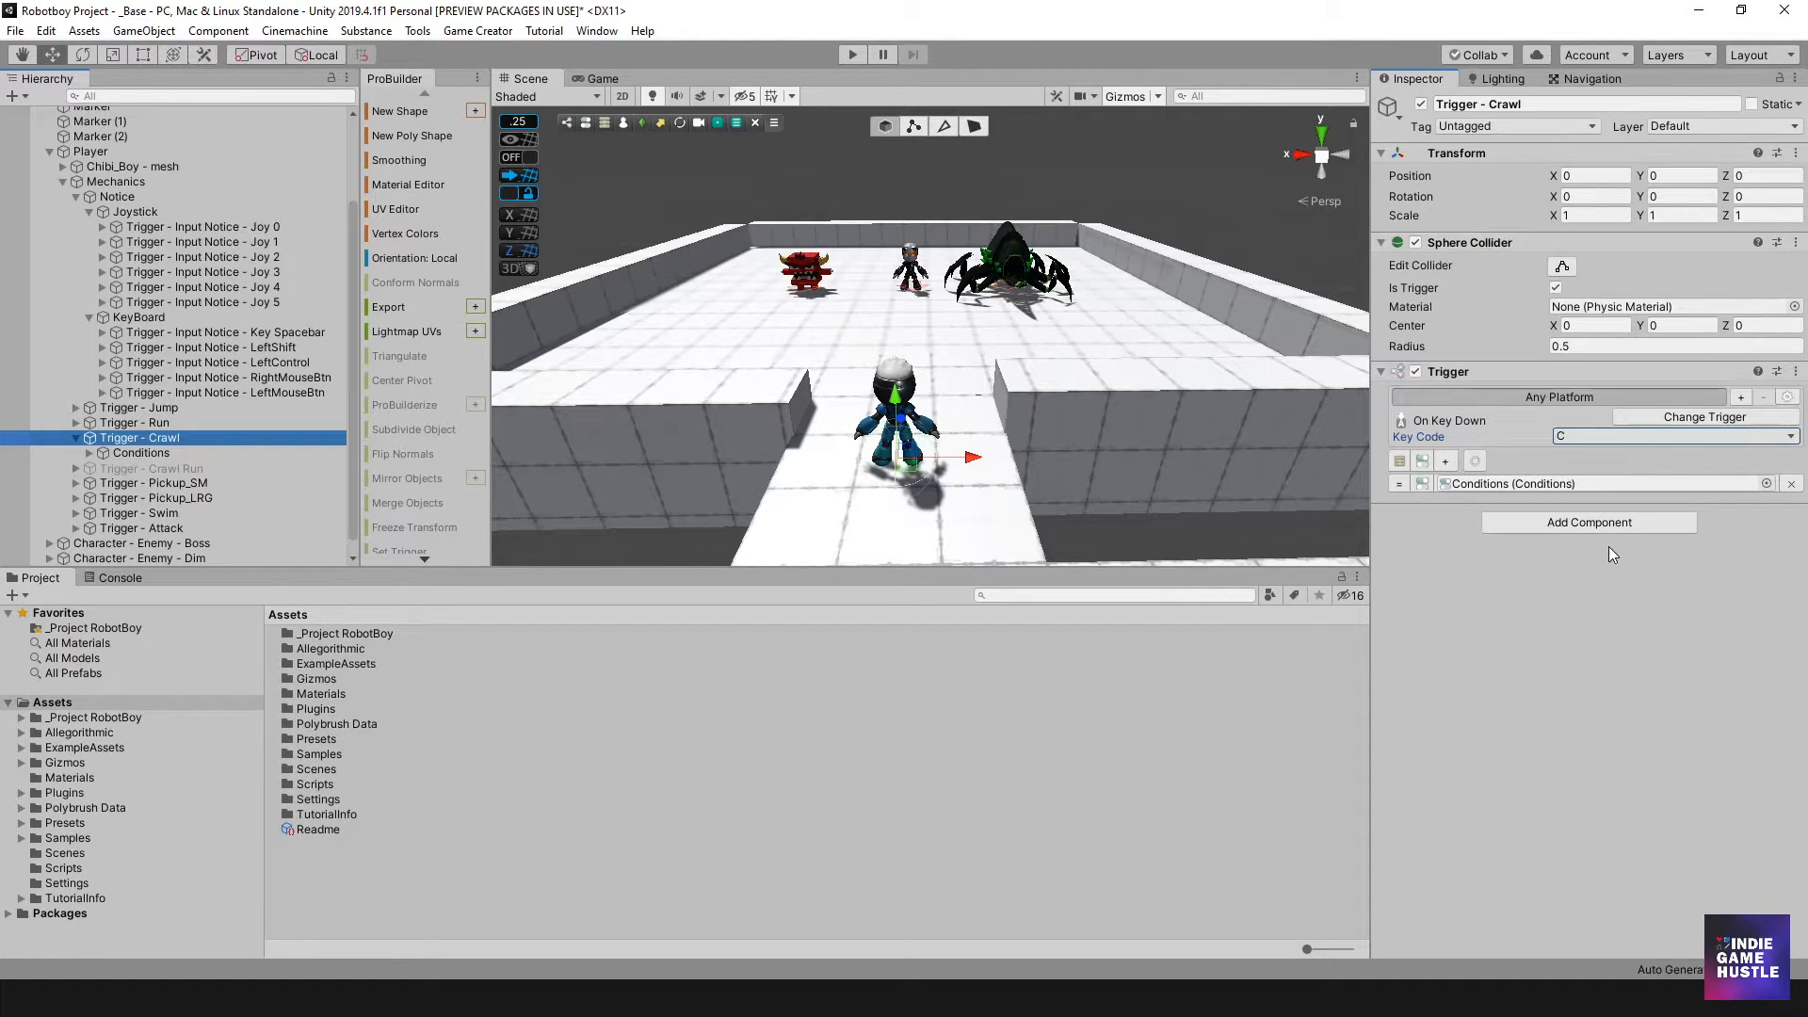
# Add a second Trigger component to Trigger - Crawl that fires On Key Down with key code Joystick Button 3.
pyautogui.click(1597, 523)
pyautogui.click(1535, 591)
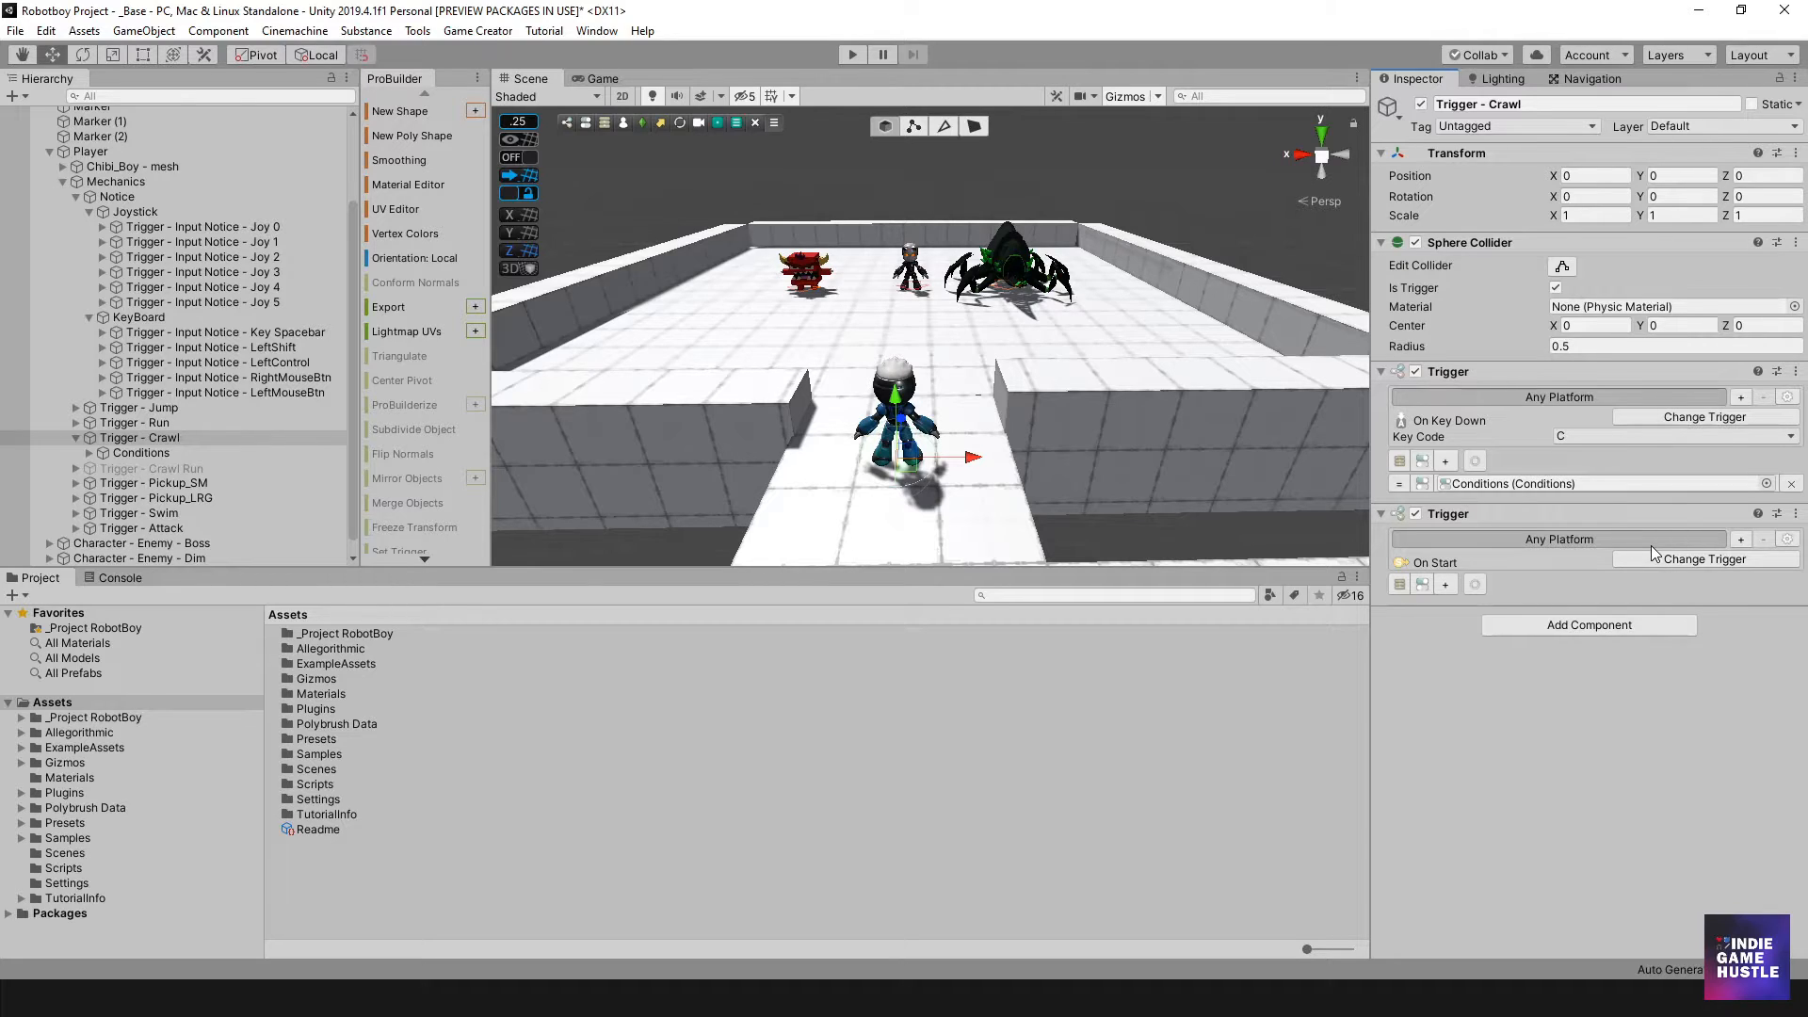
pyautogui.click(1653, 557)
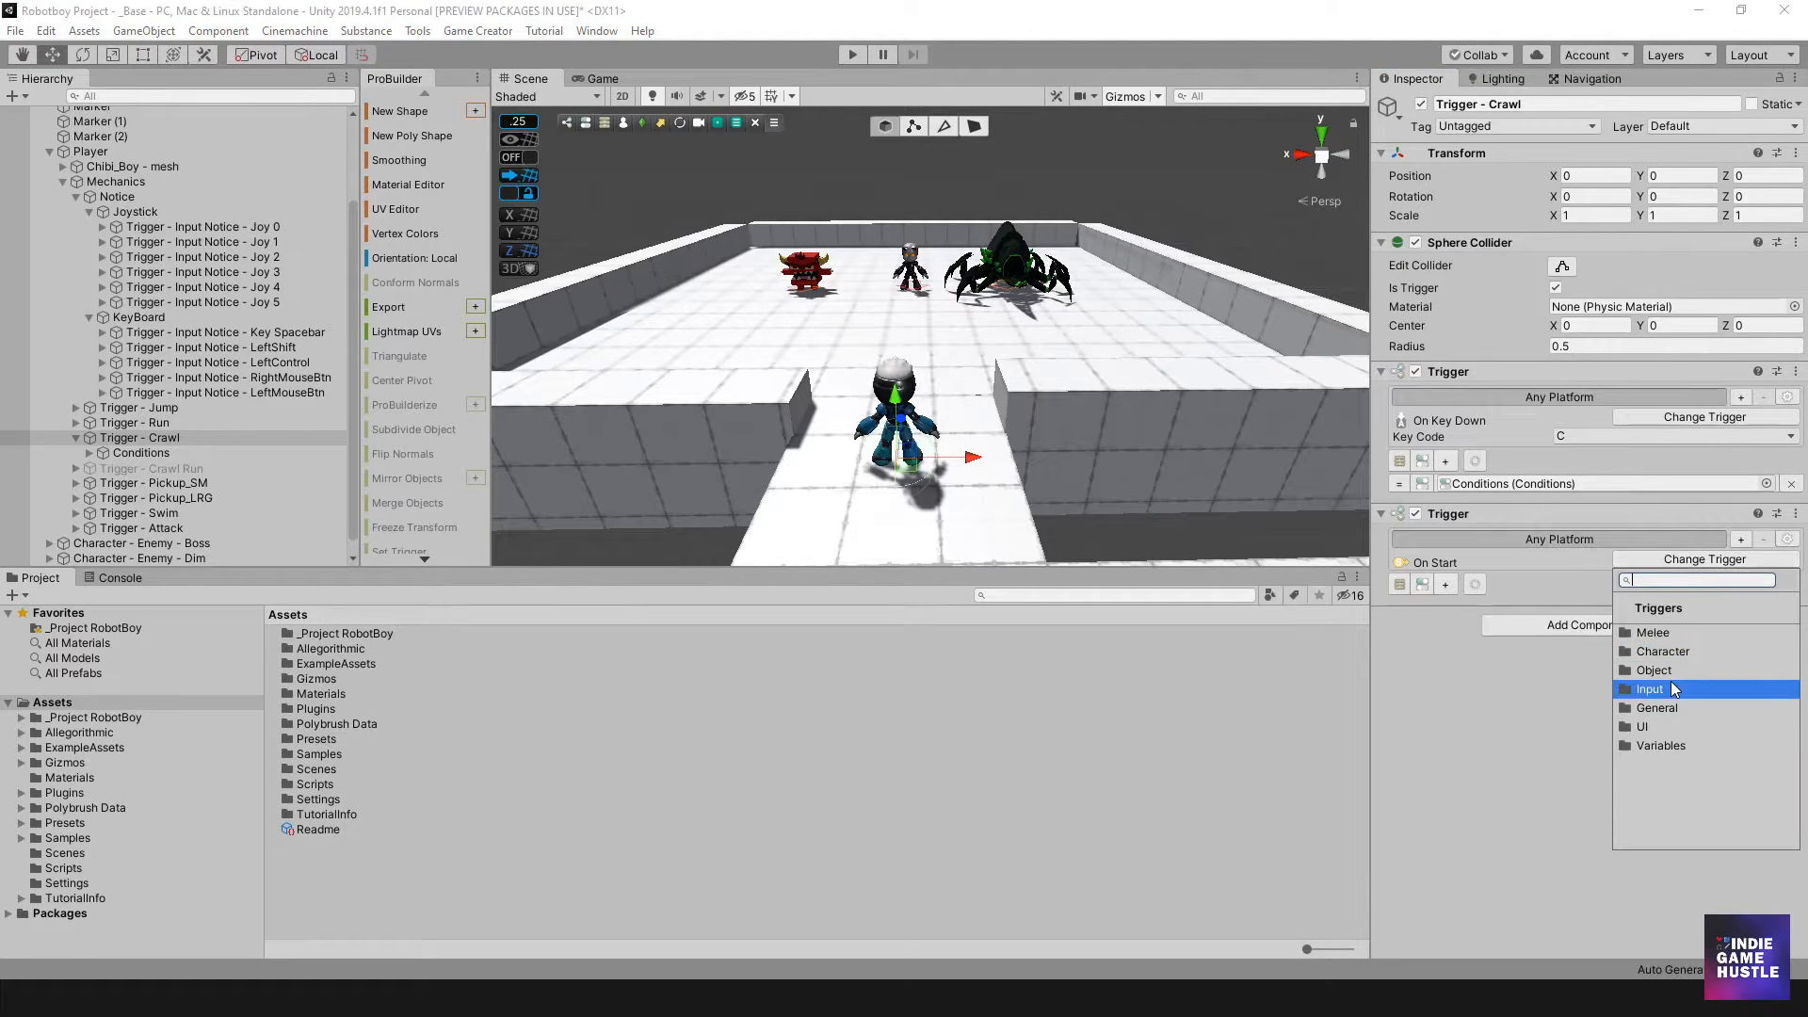
pyautogui.click(1671, 681)
pyautogui.click(1676, 686)
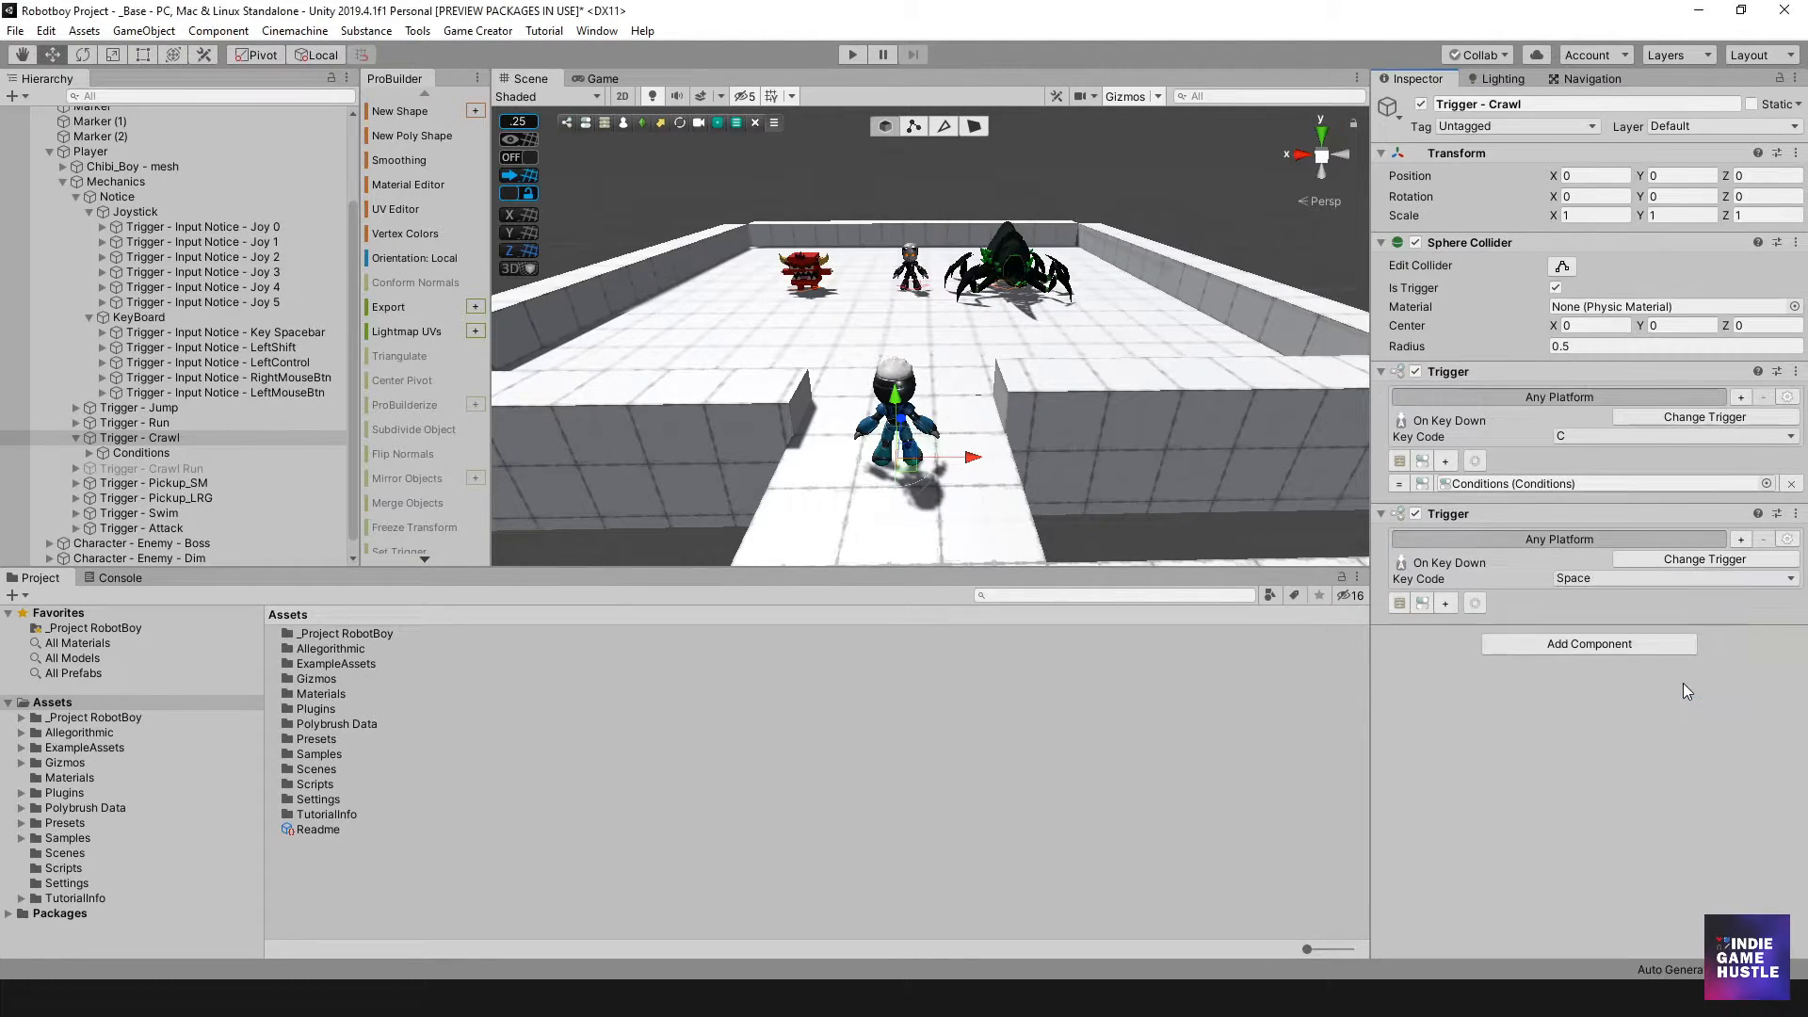
pyautogui.click(1579, 578)
pyautogui.scroll(-15, 1582, 584)
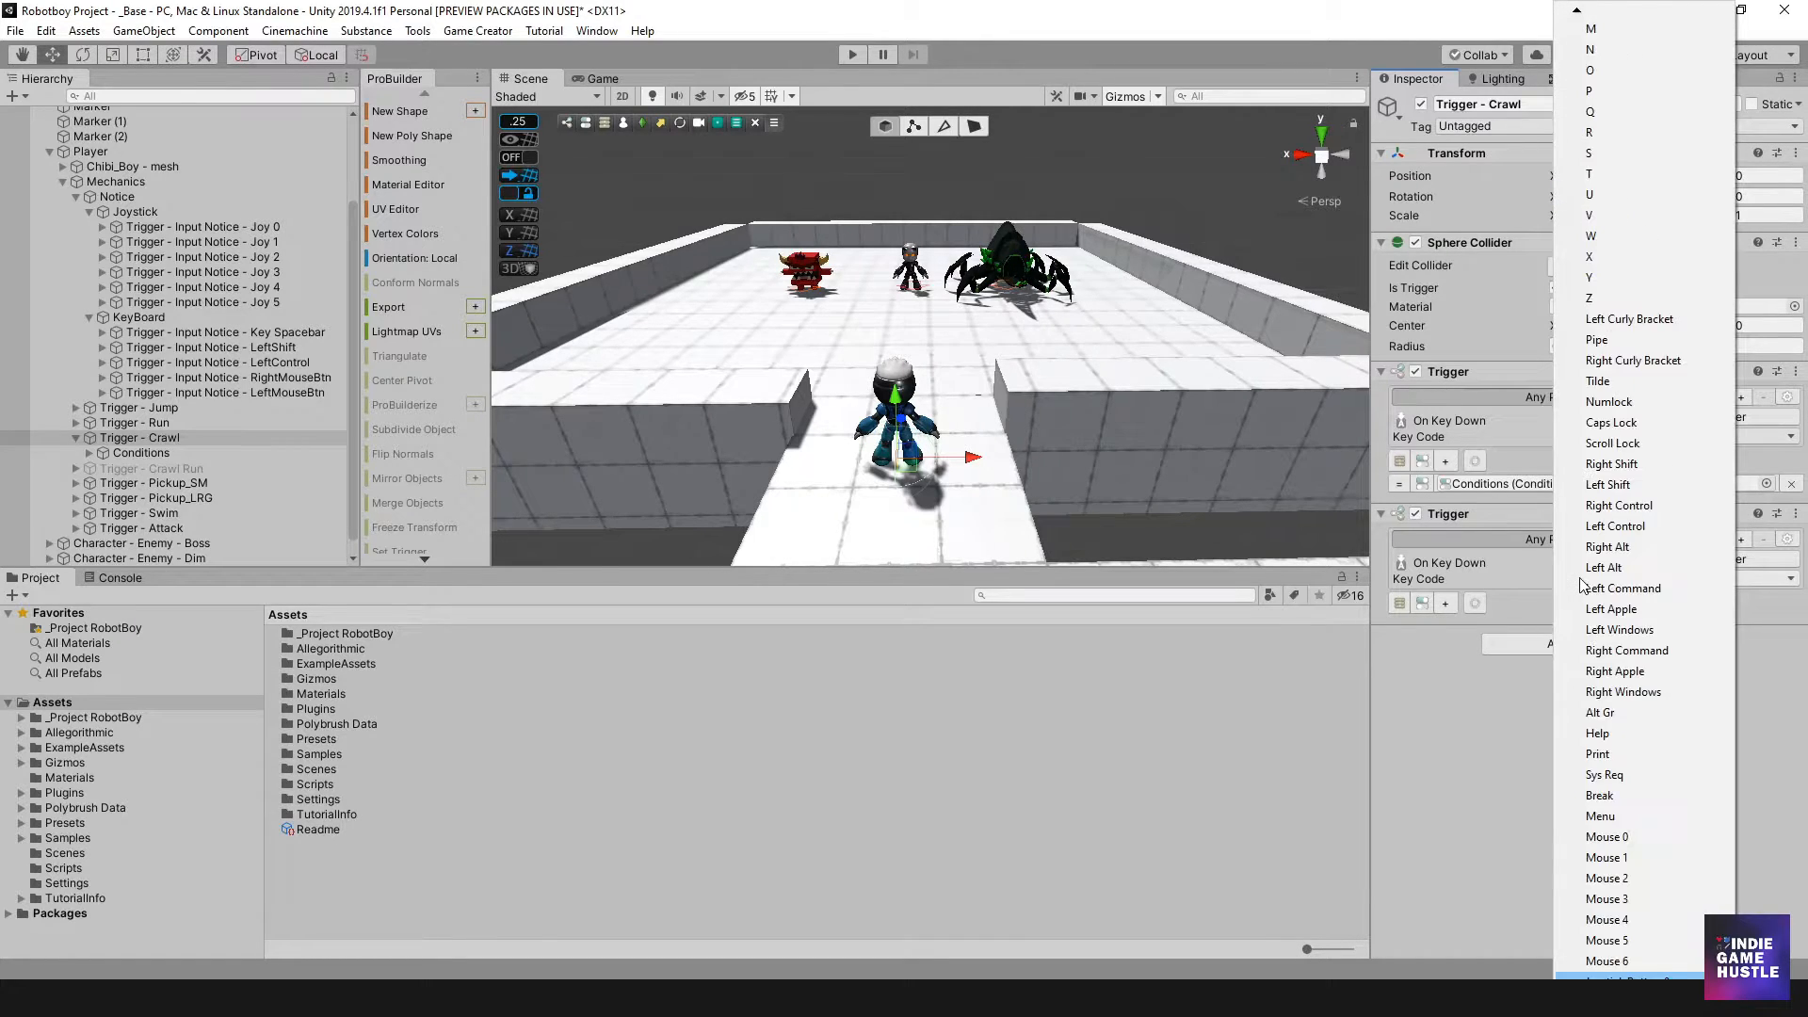
pyautogui.click(1677, 978)
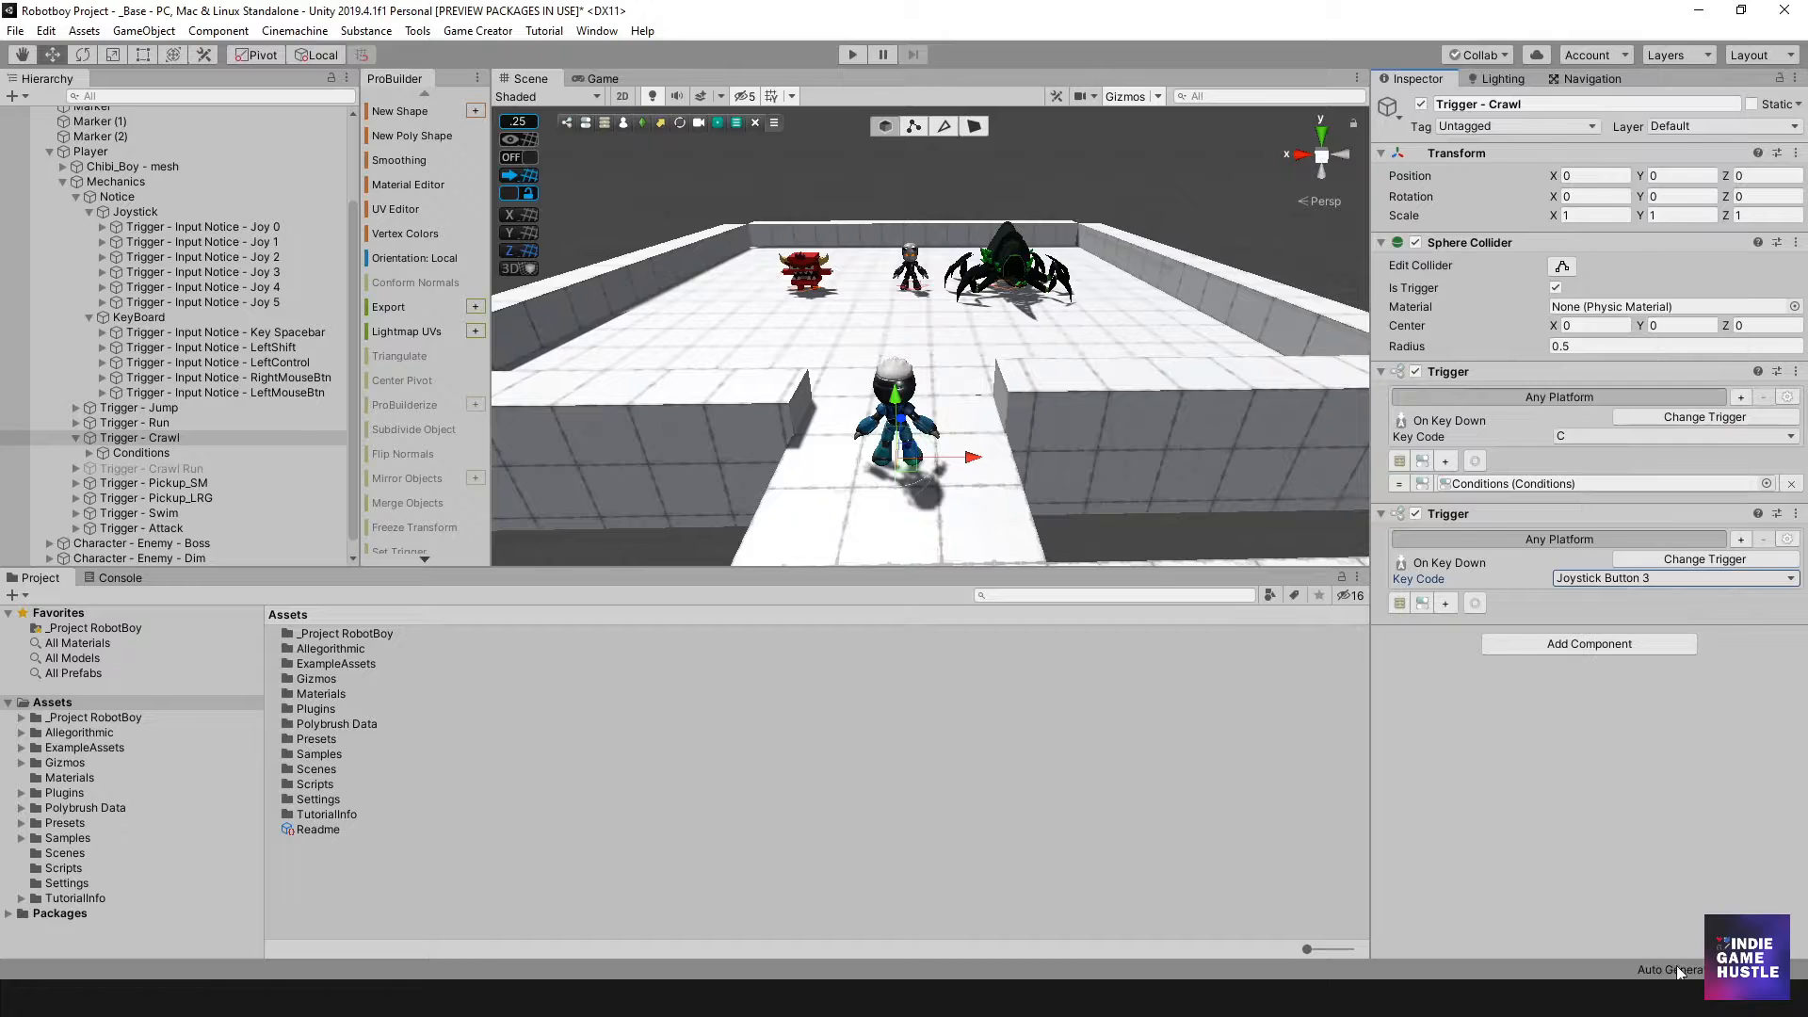
# Add a conditions slot to the Joystick Button 3 trigger and assign the Conditions object under Trigger - Crawl to it.
pyautogui.click(1447, 607)
pyautogui.click(1421, 626)
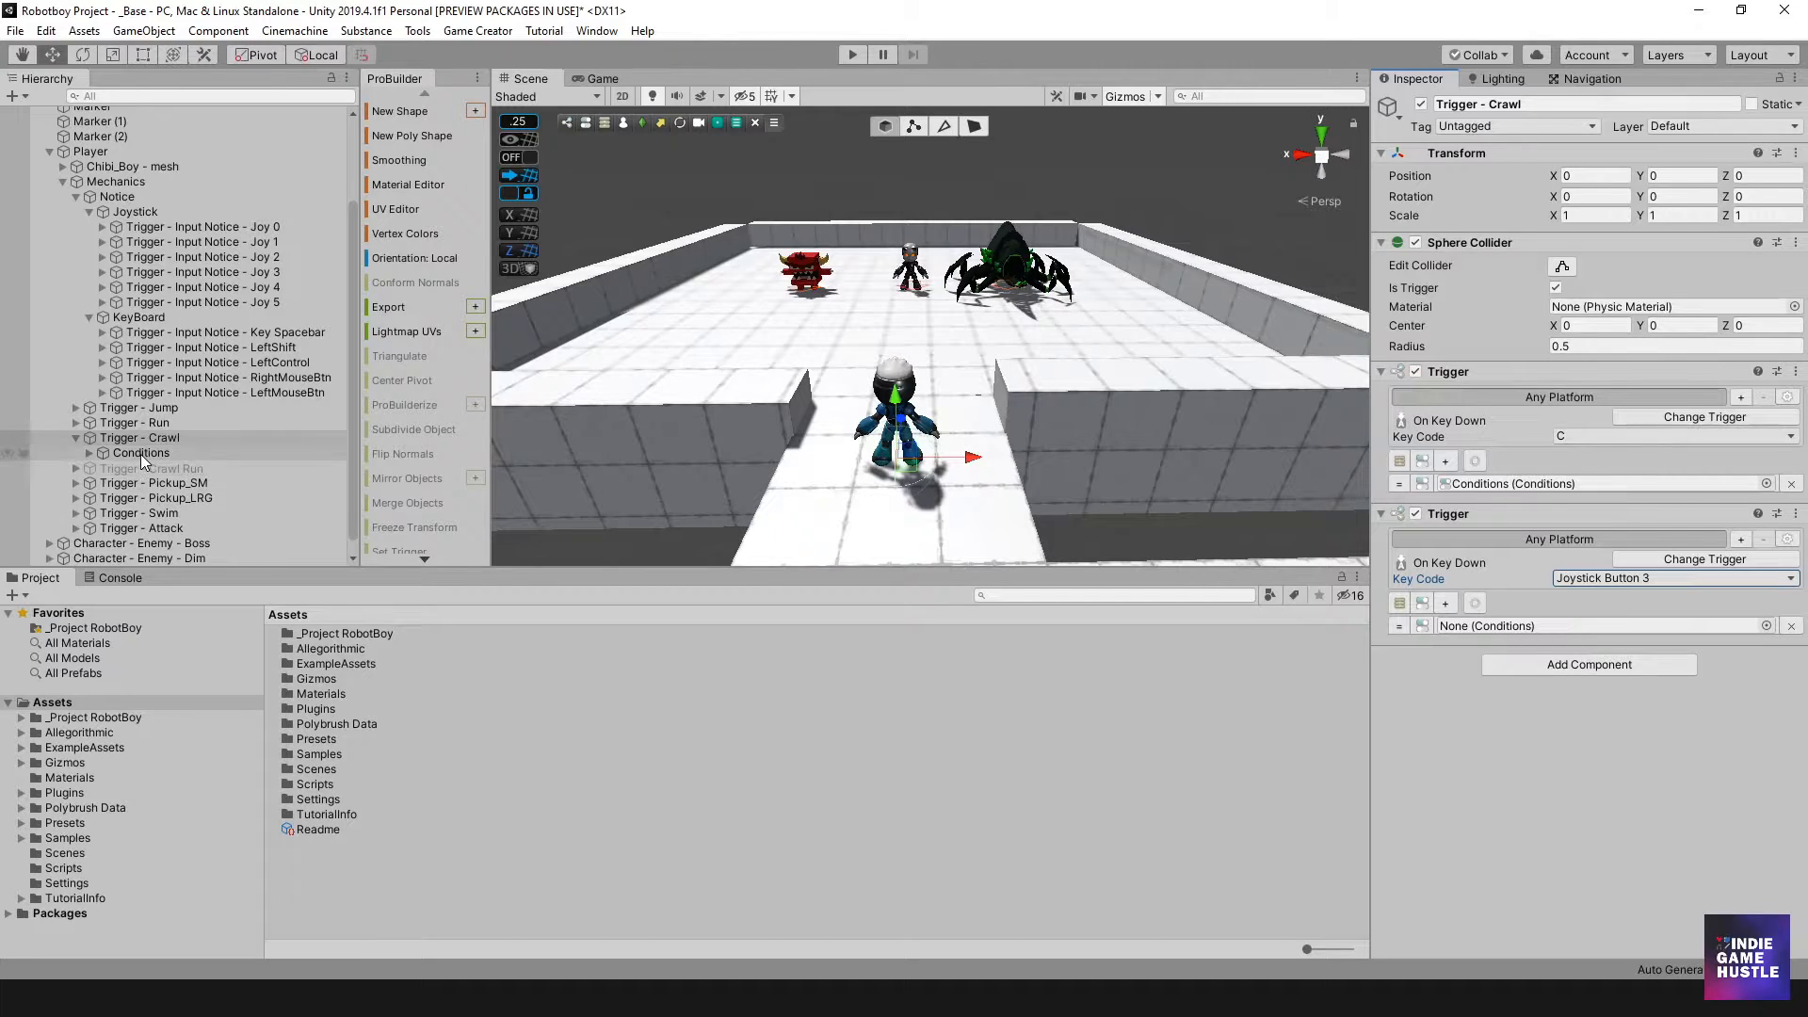
pyautogui.moveTo(139, 454); pyautogui.dragTo(1473, 626)
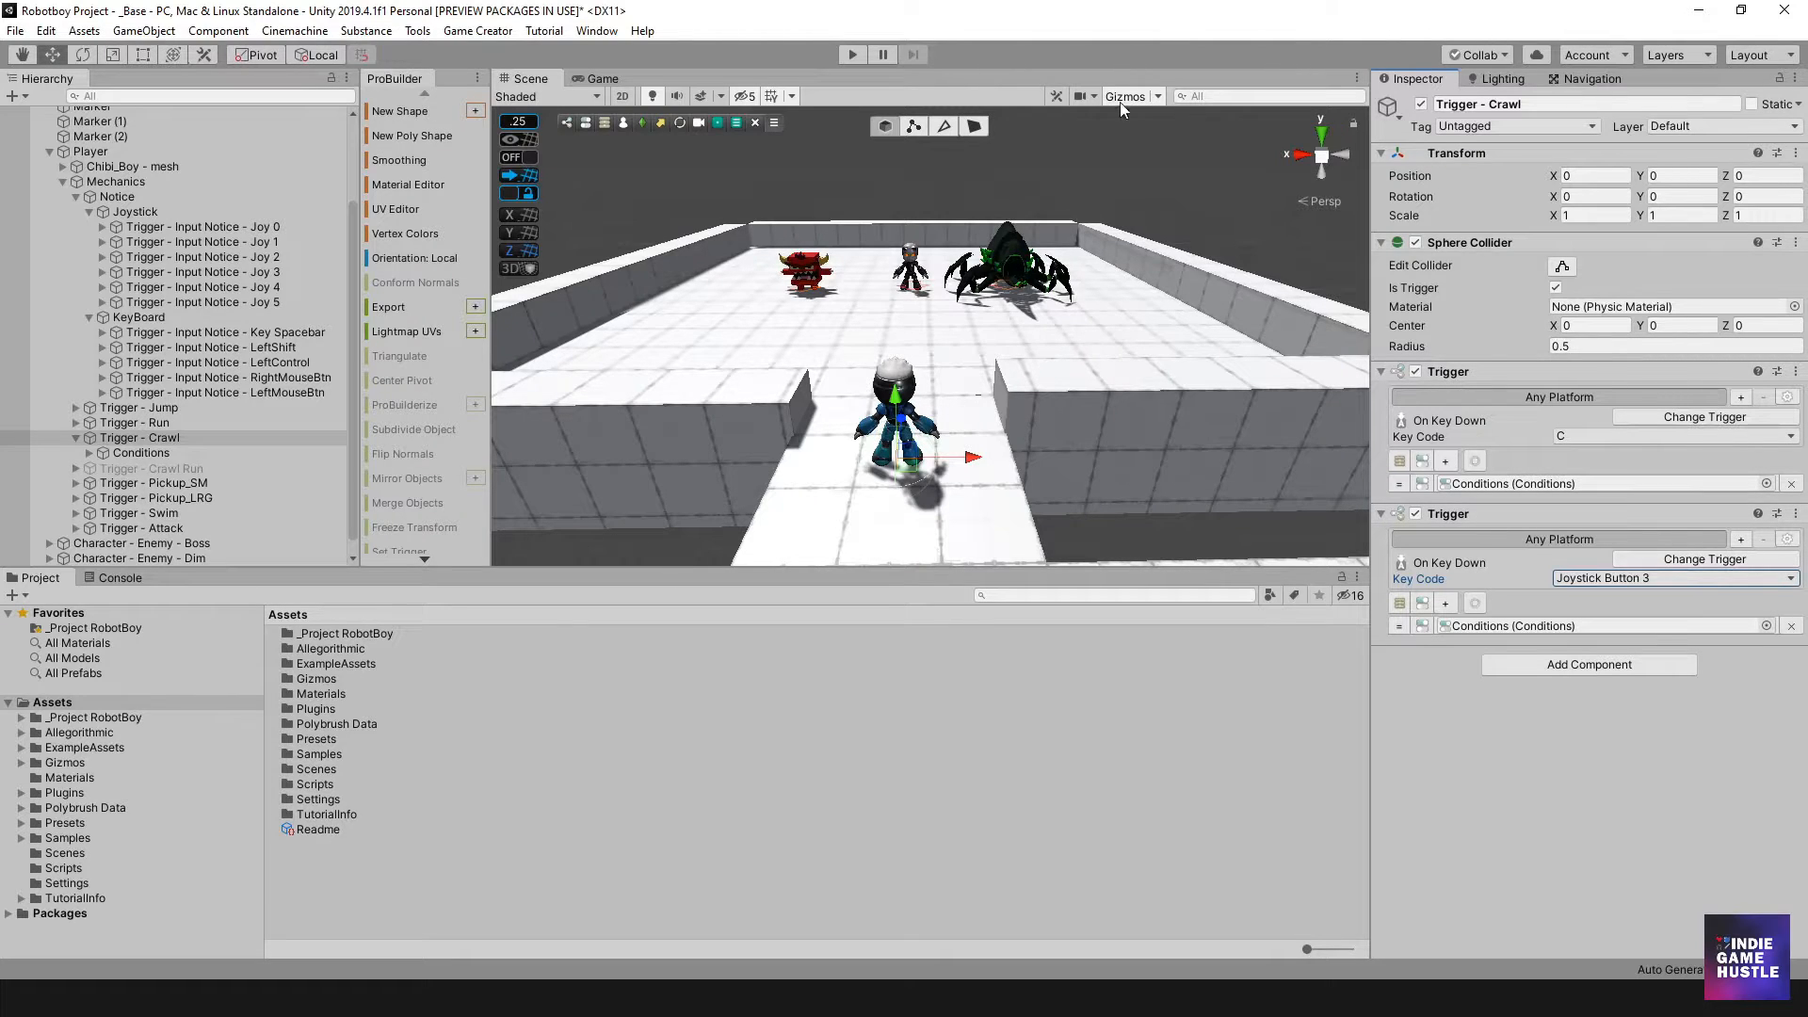
# Playtest crawling with the C key, stop the game, and select Trigger - Crawl Run.
pyautogui.click(851, 55)
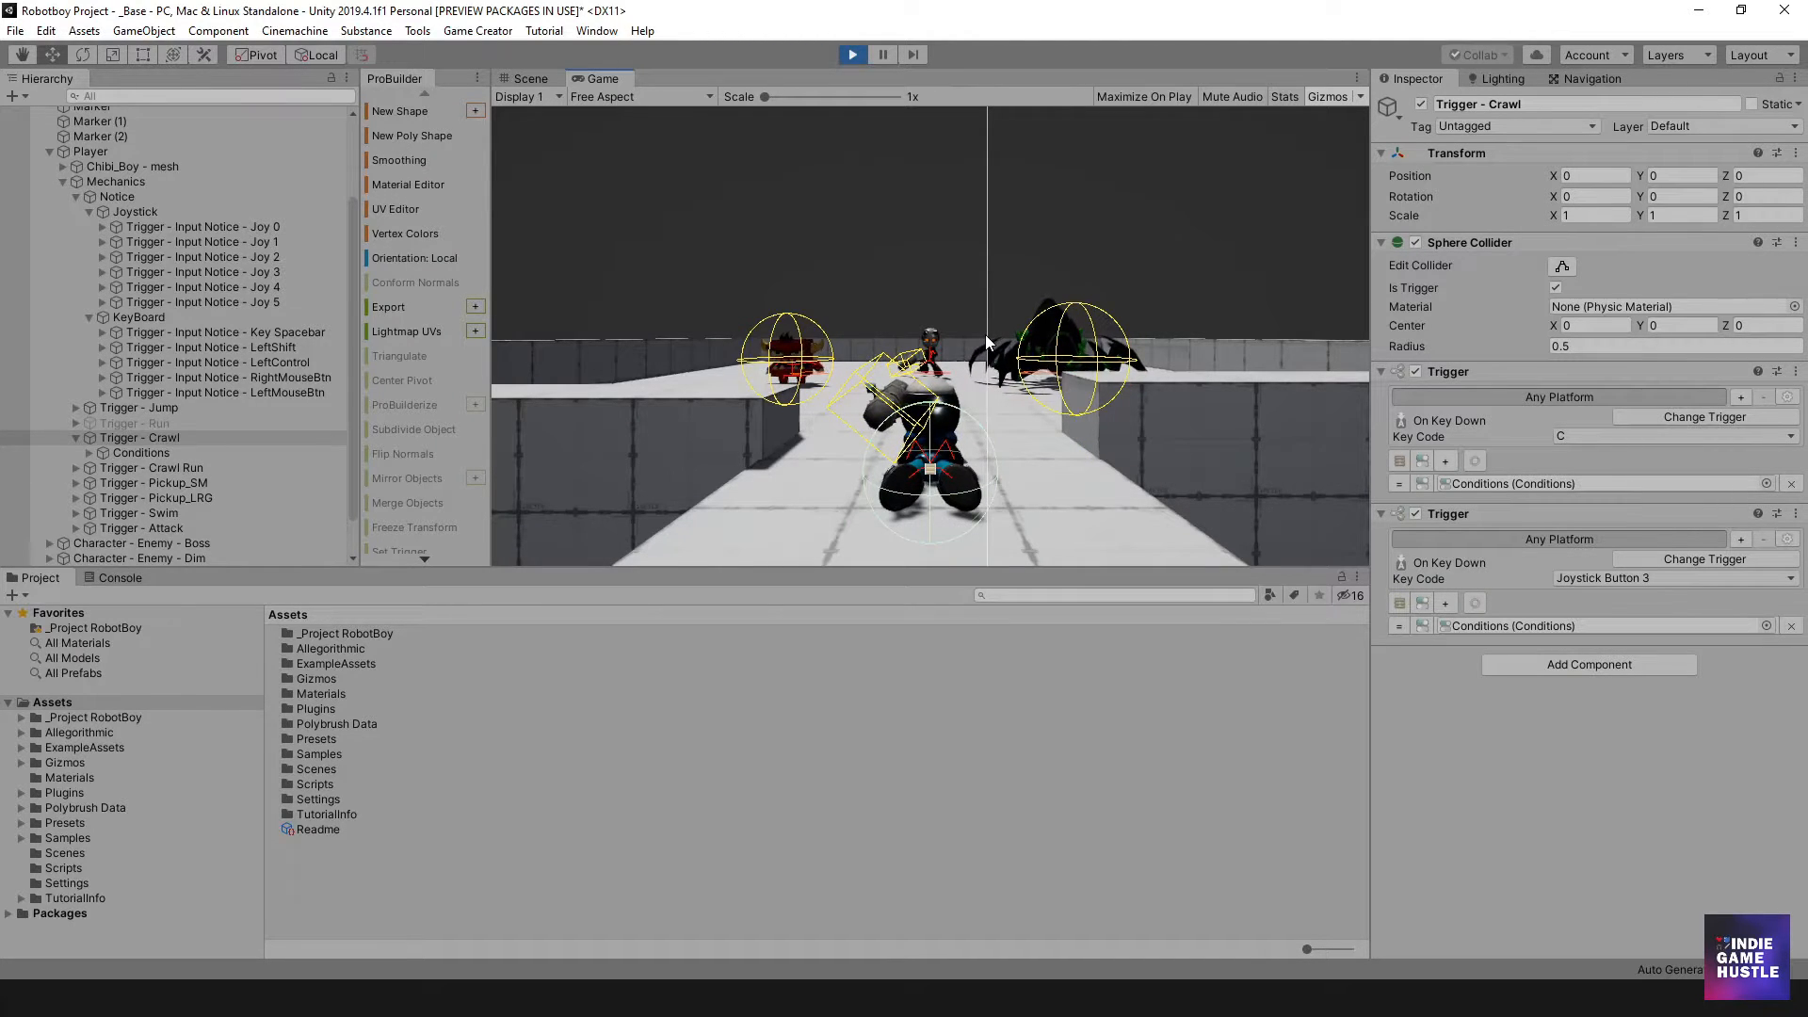
pyautogui.press('c')
pyautogui.press('c')
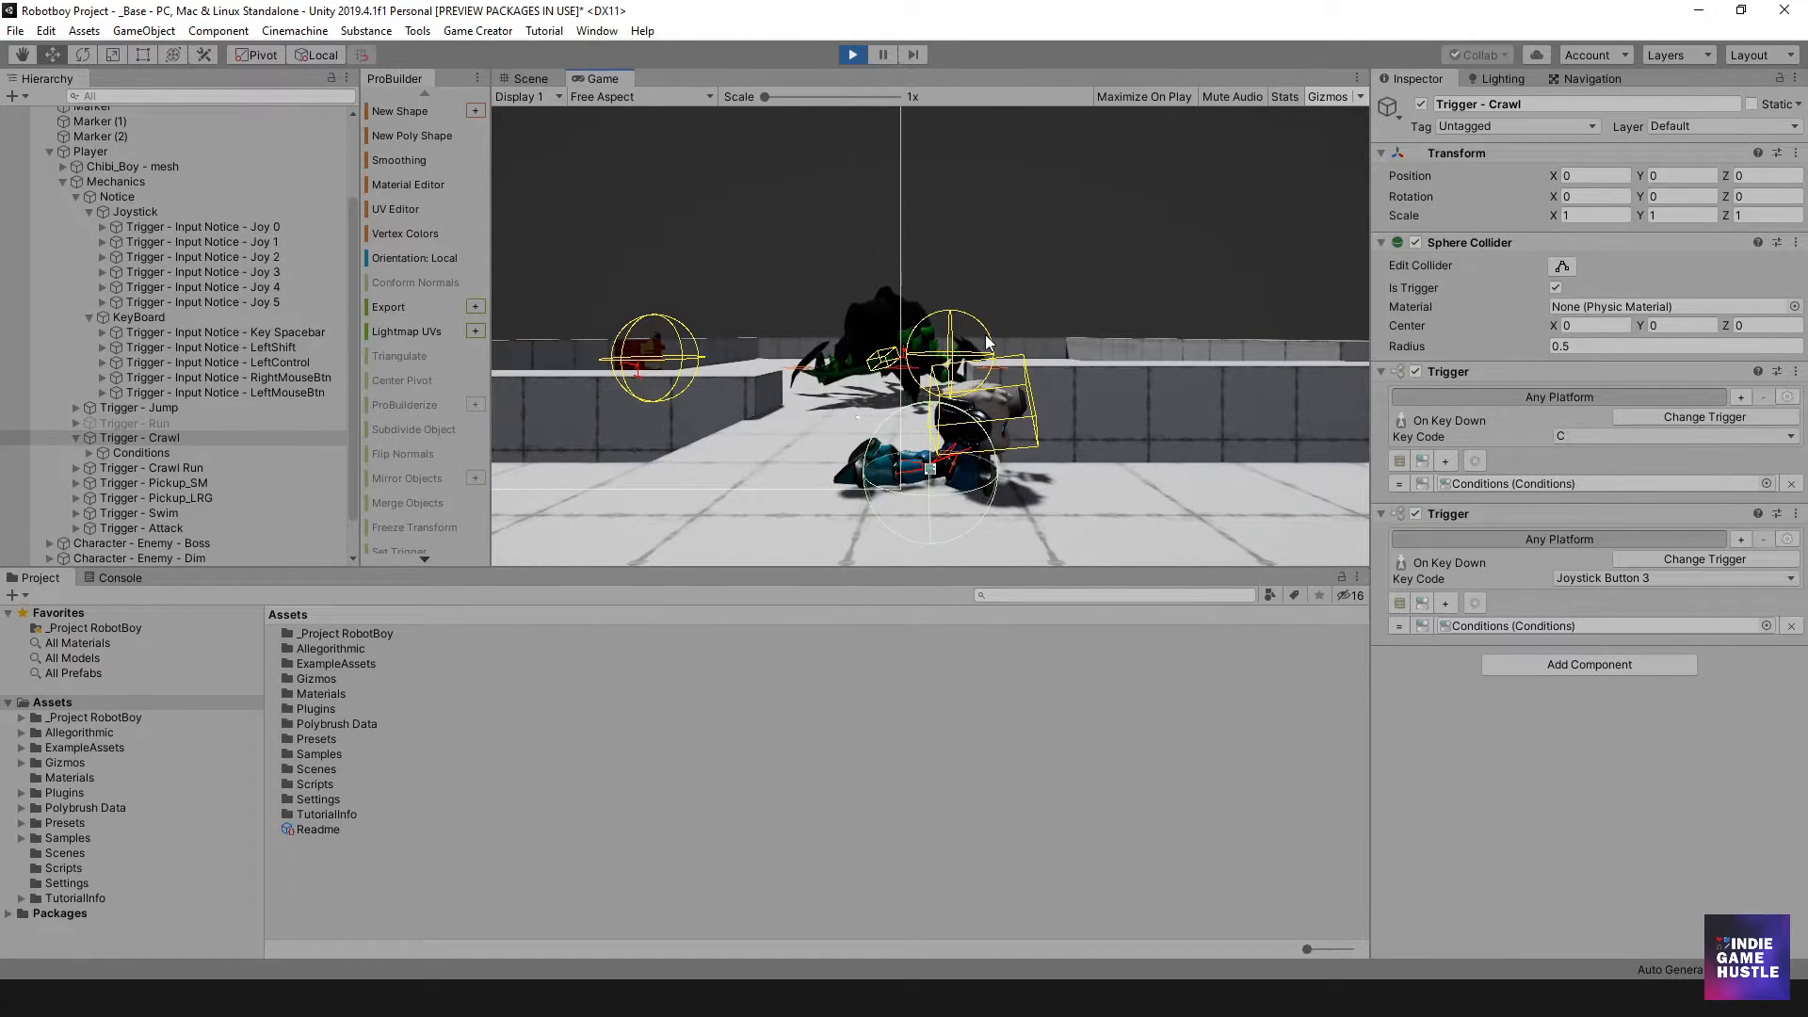
pyautogui.click(851, 55)
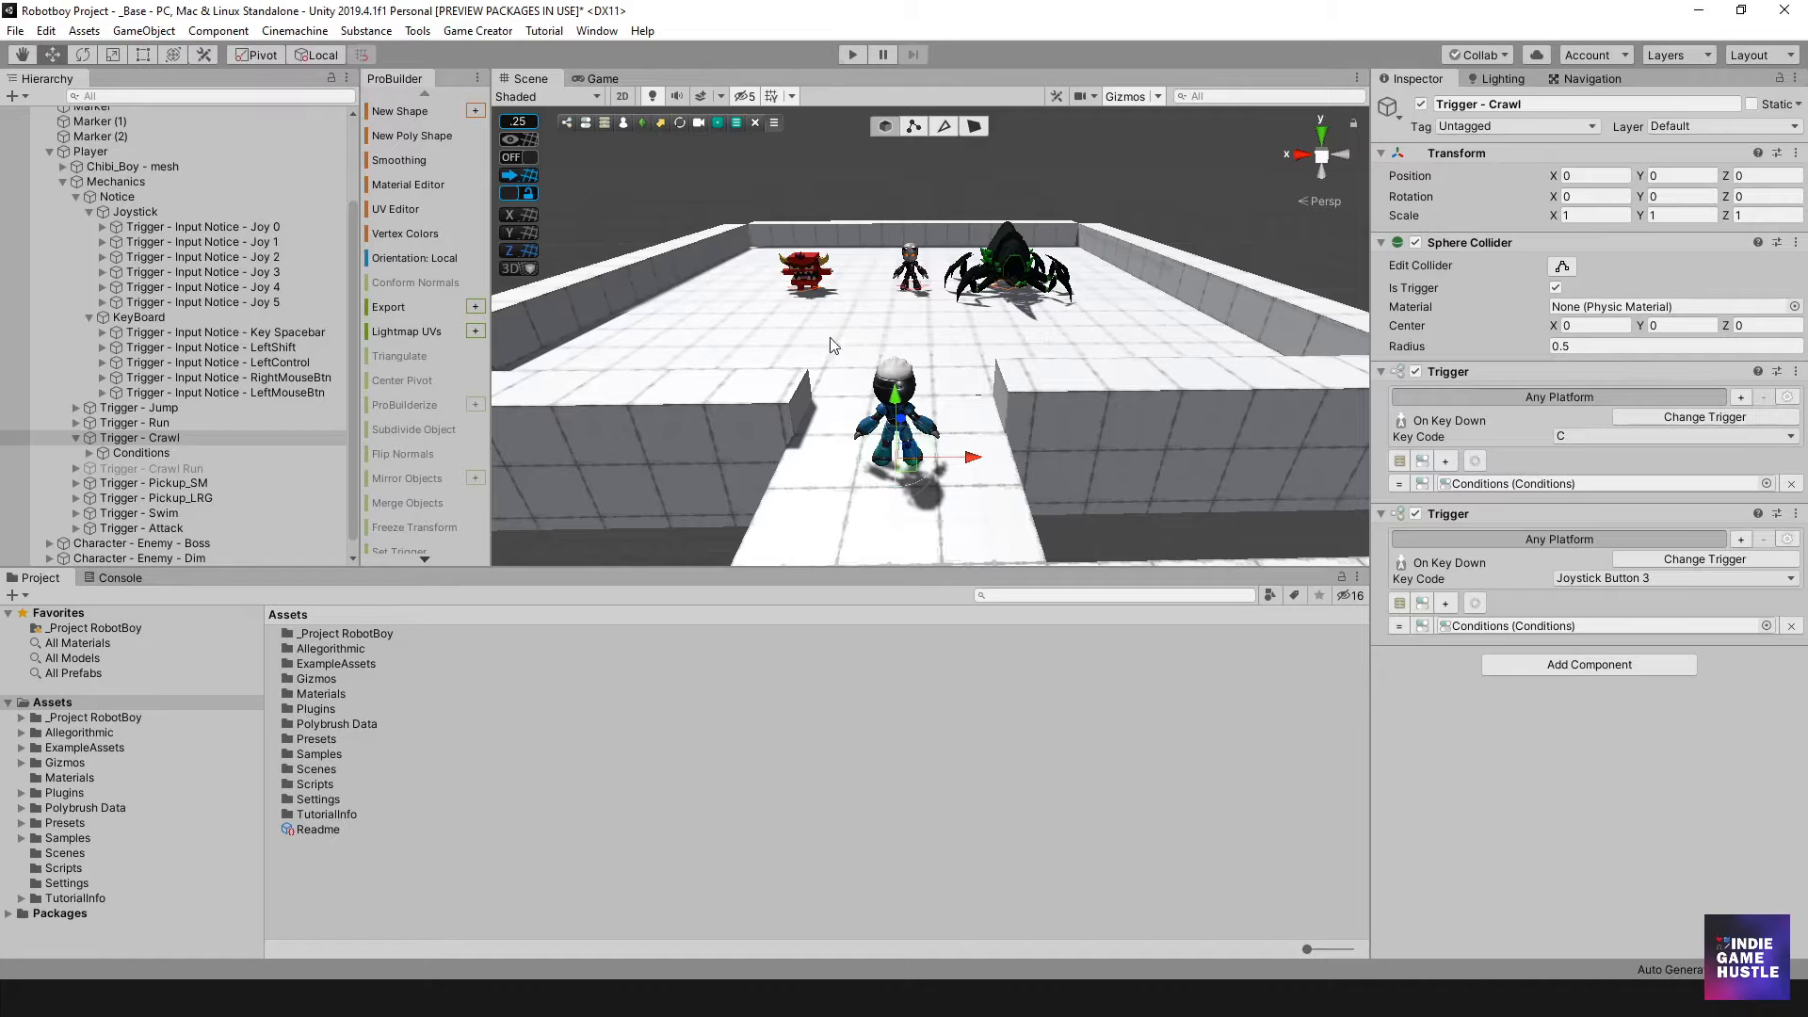
pyautogui.click(140, 469)
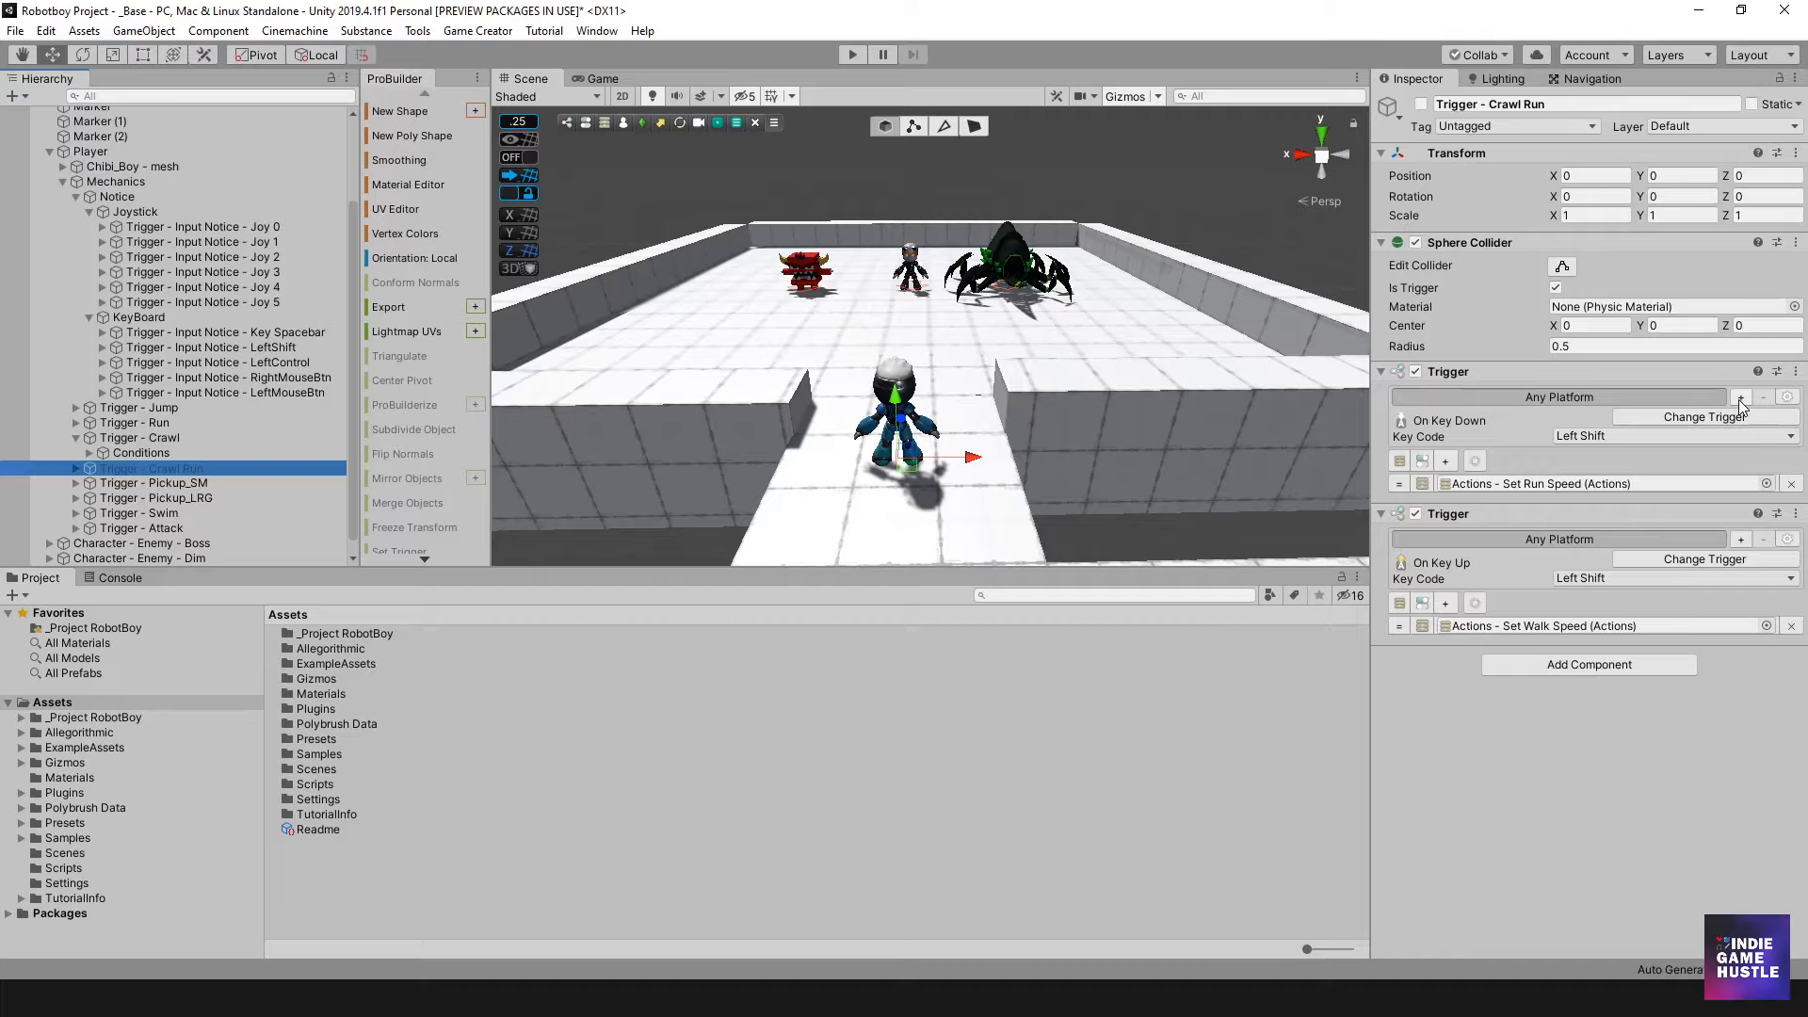
pyautogui.click(1589, 664)
pyautogui.click(1533, 731)
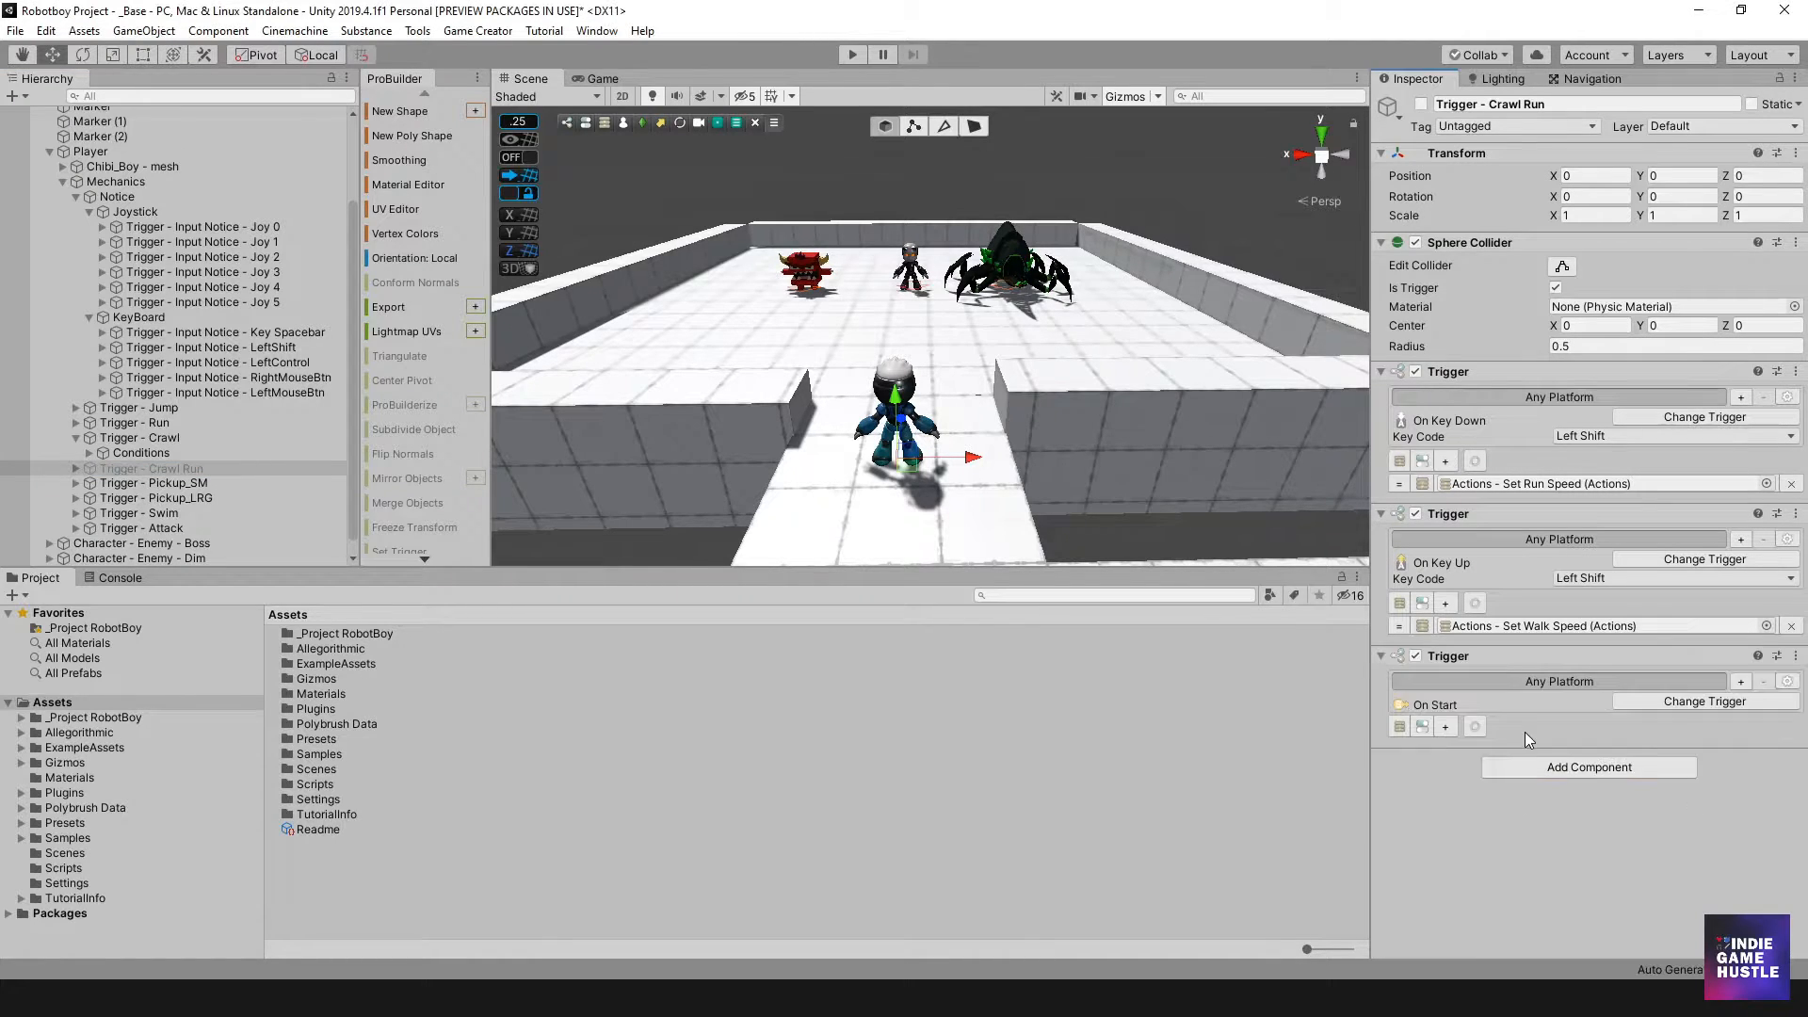
pyautogui.click(1742, 682)
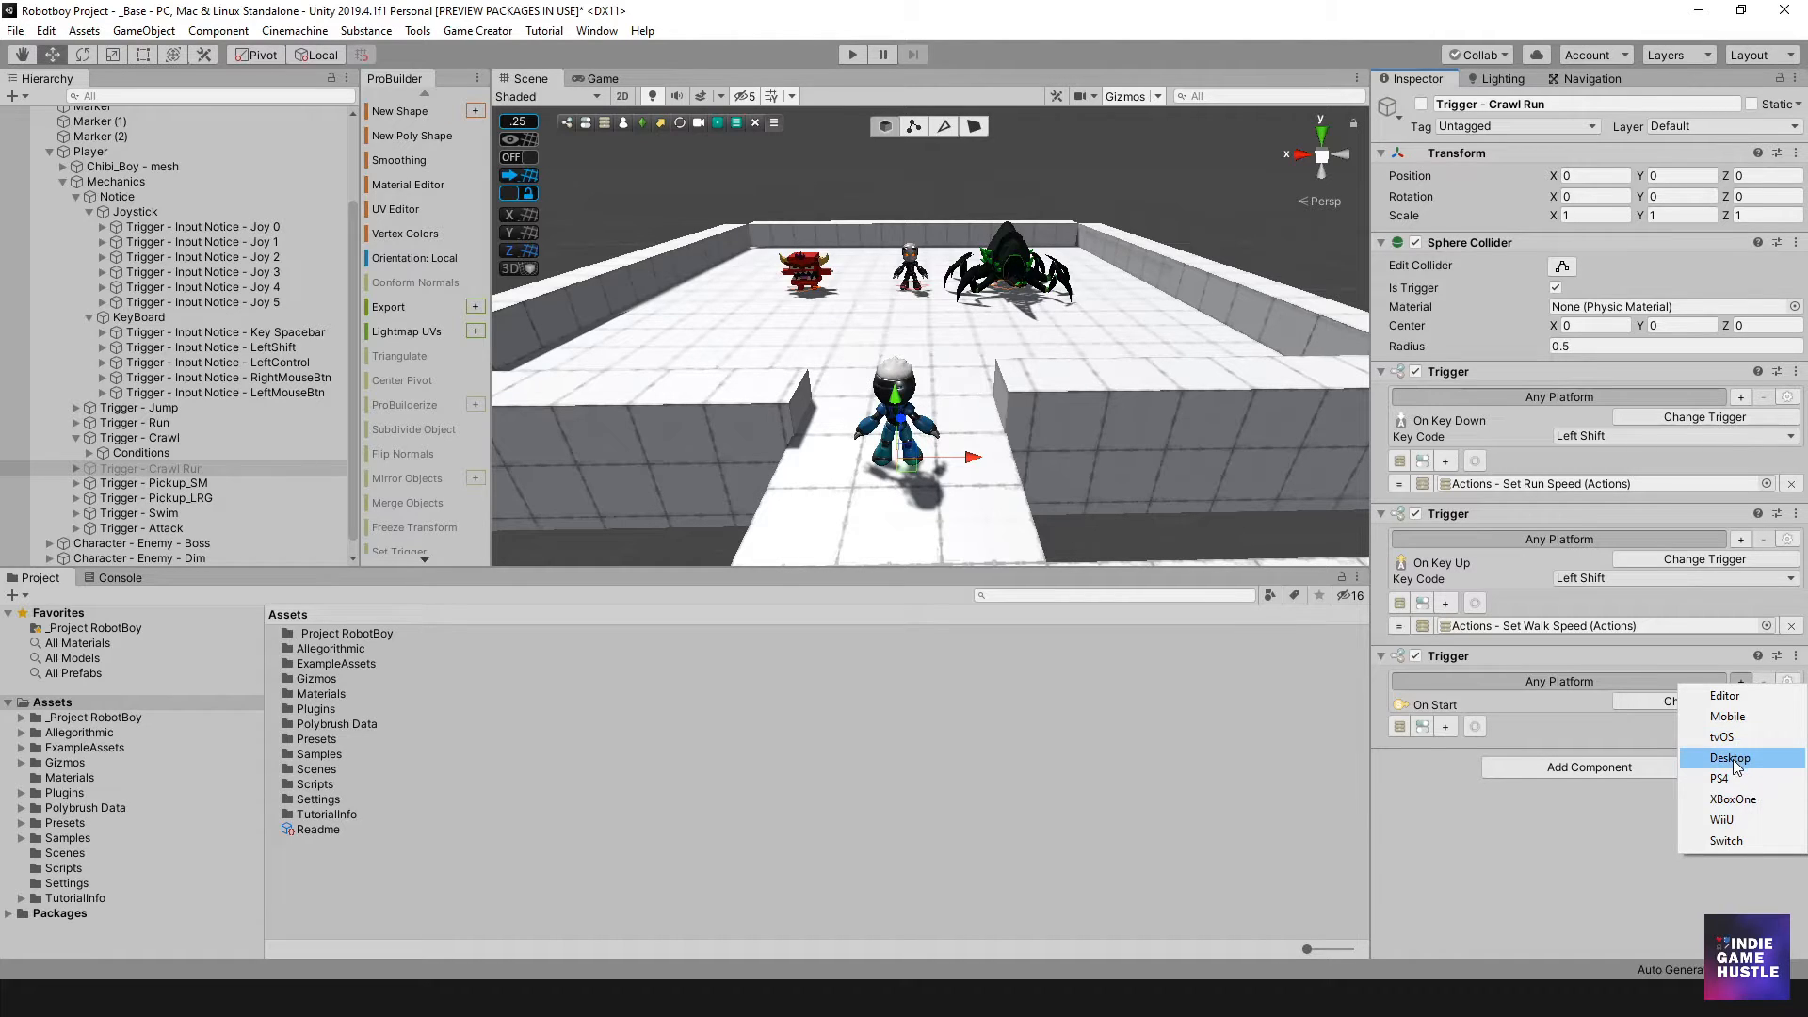
pyautogui.click(1732, 838)
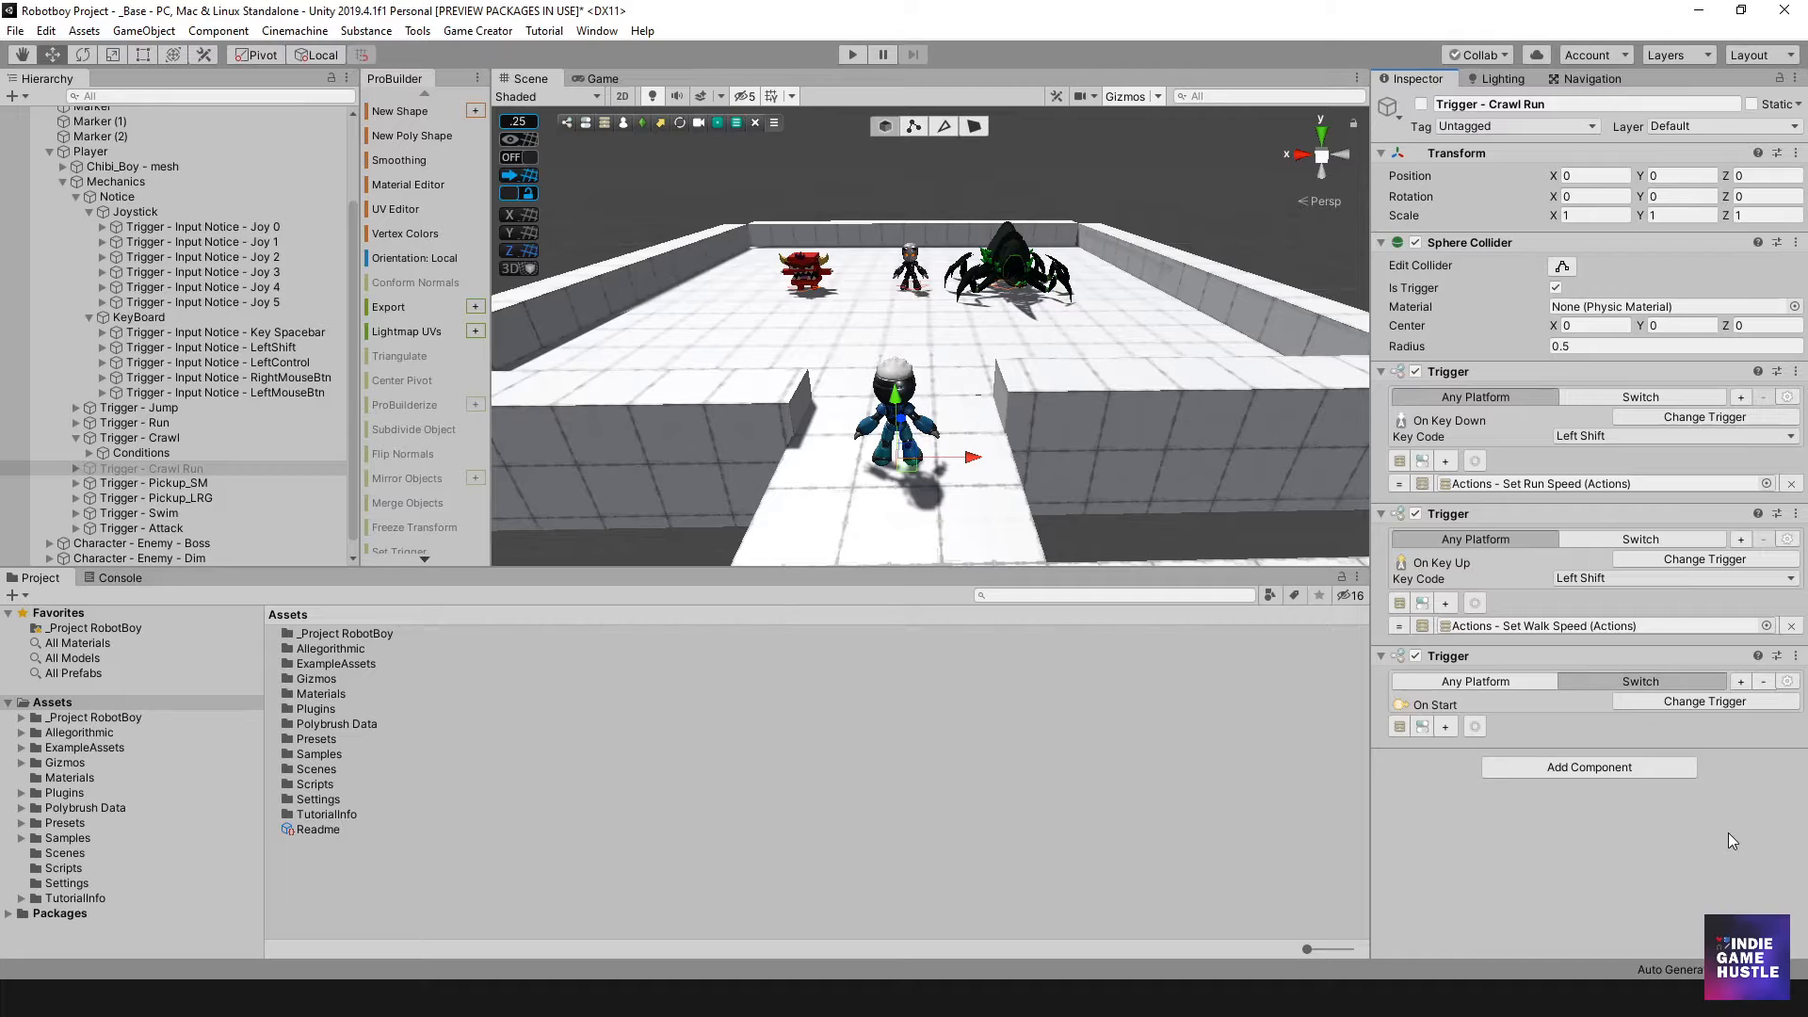
pyautogui.click(1657, 703)
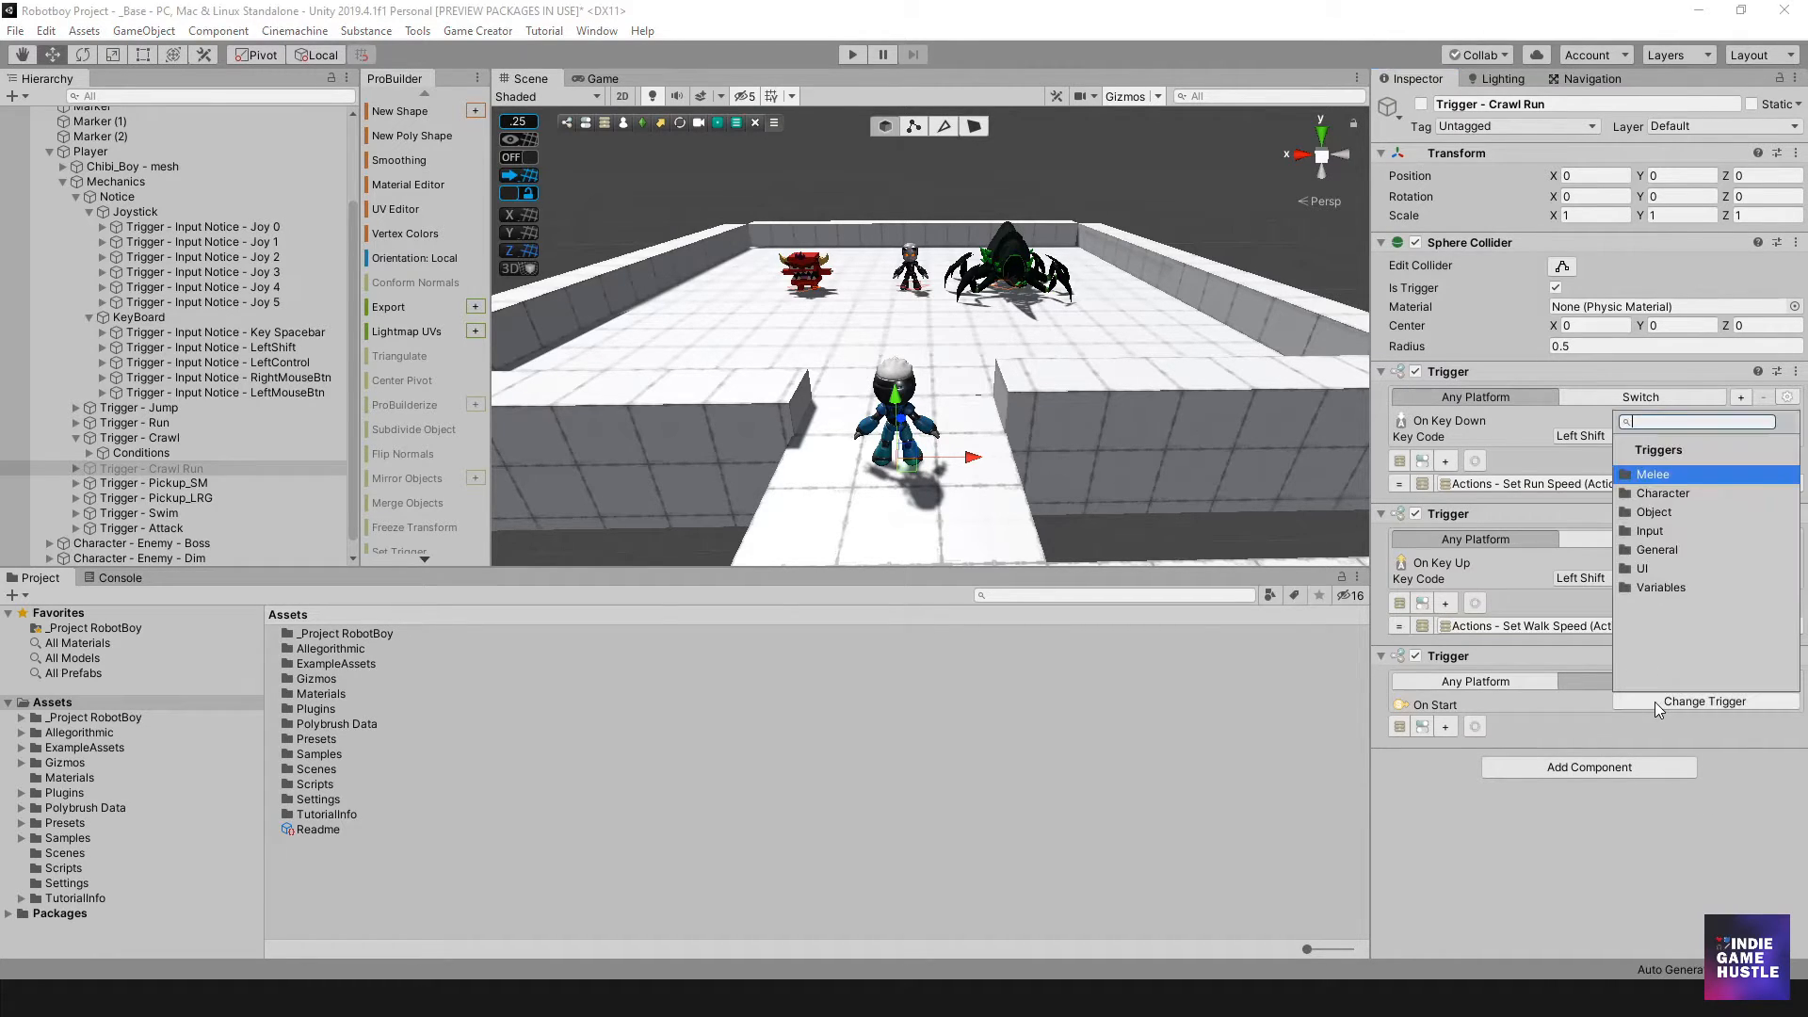
pyautogui.click(1648, 530)
pyautogui.scroll(-3, 1728, 565)
pyautogui.scroll(3, 1700, 568)
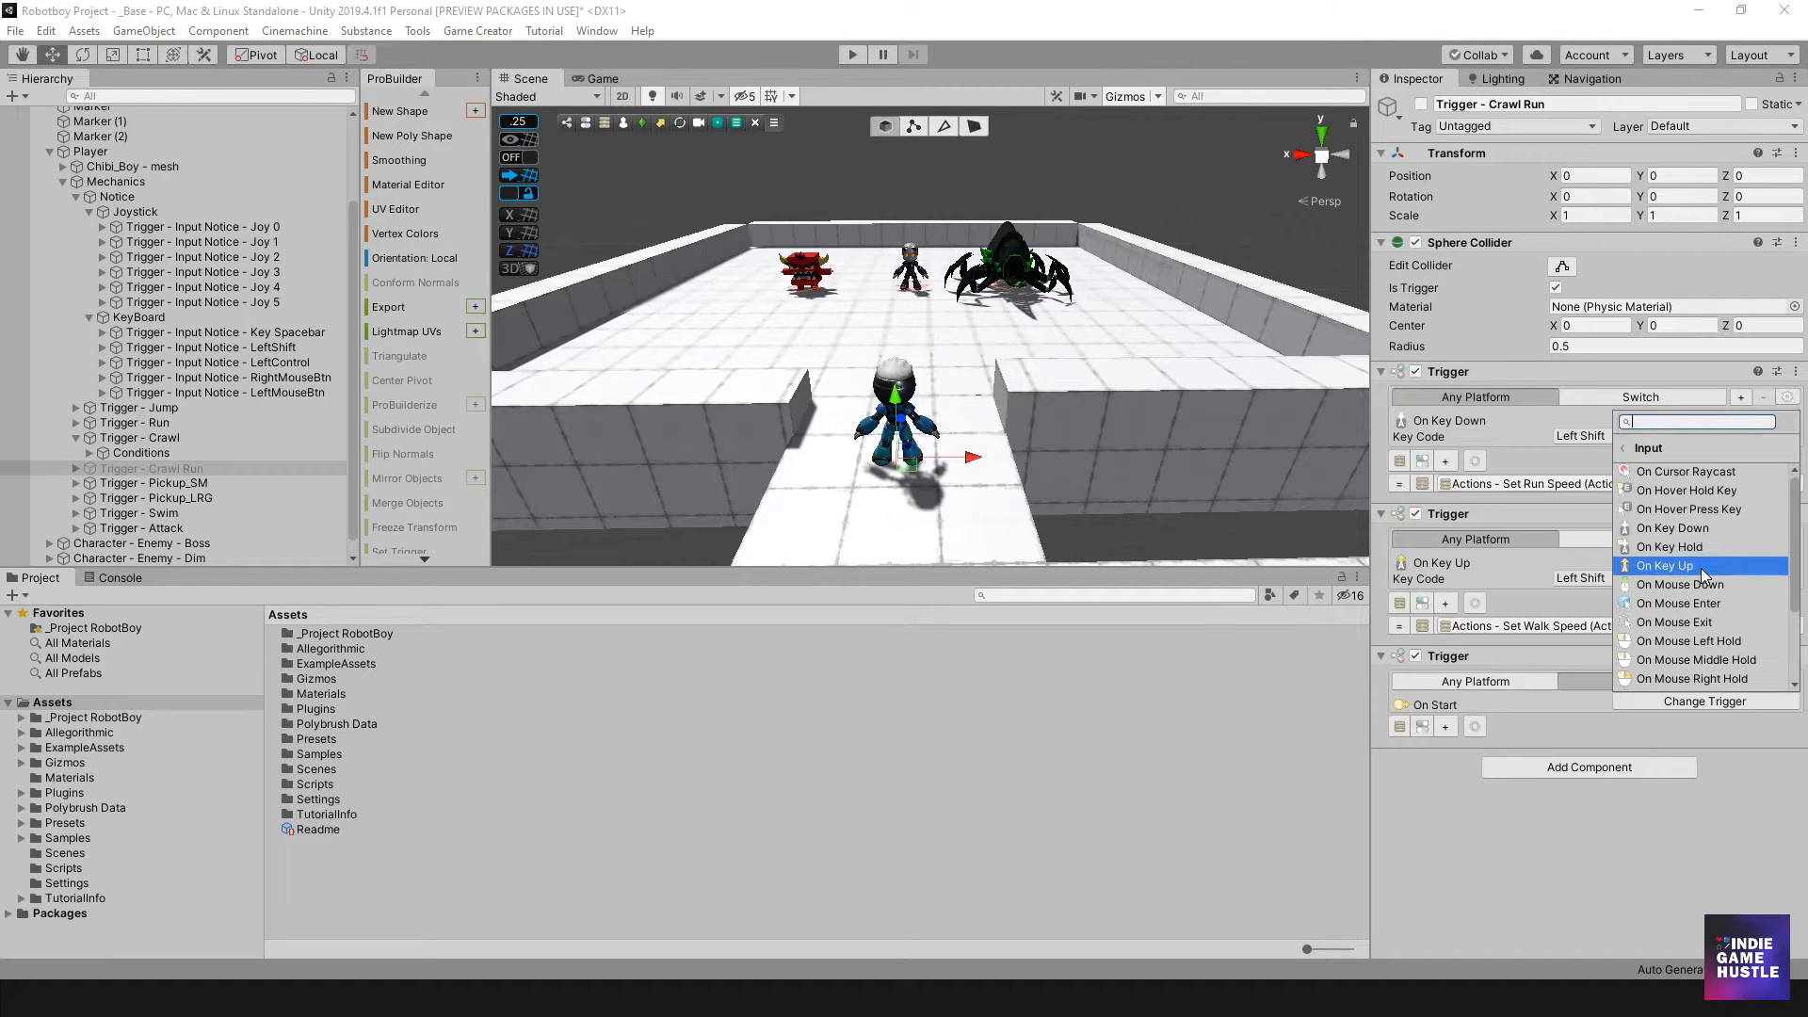
pyautogui.click(1692, 529)
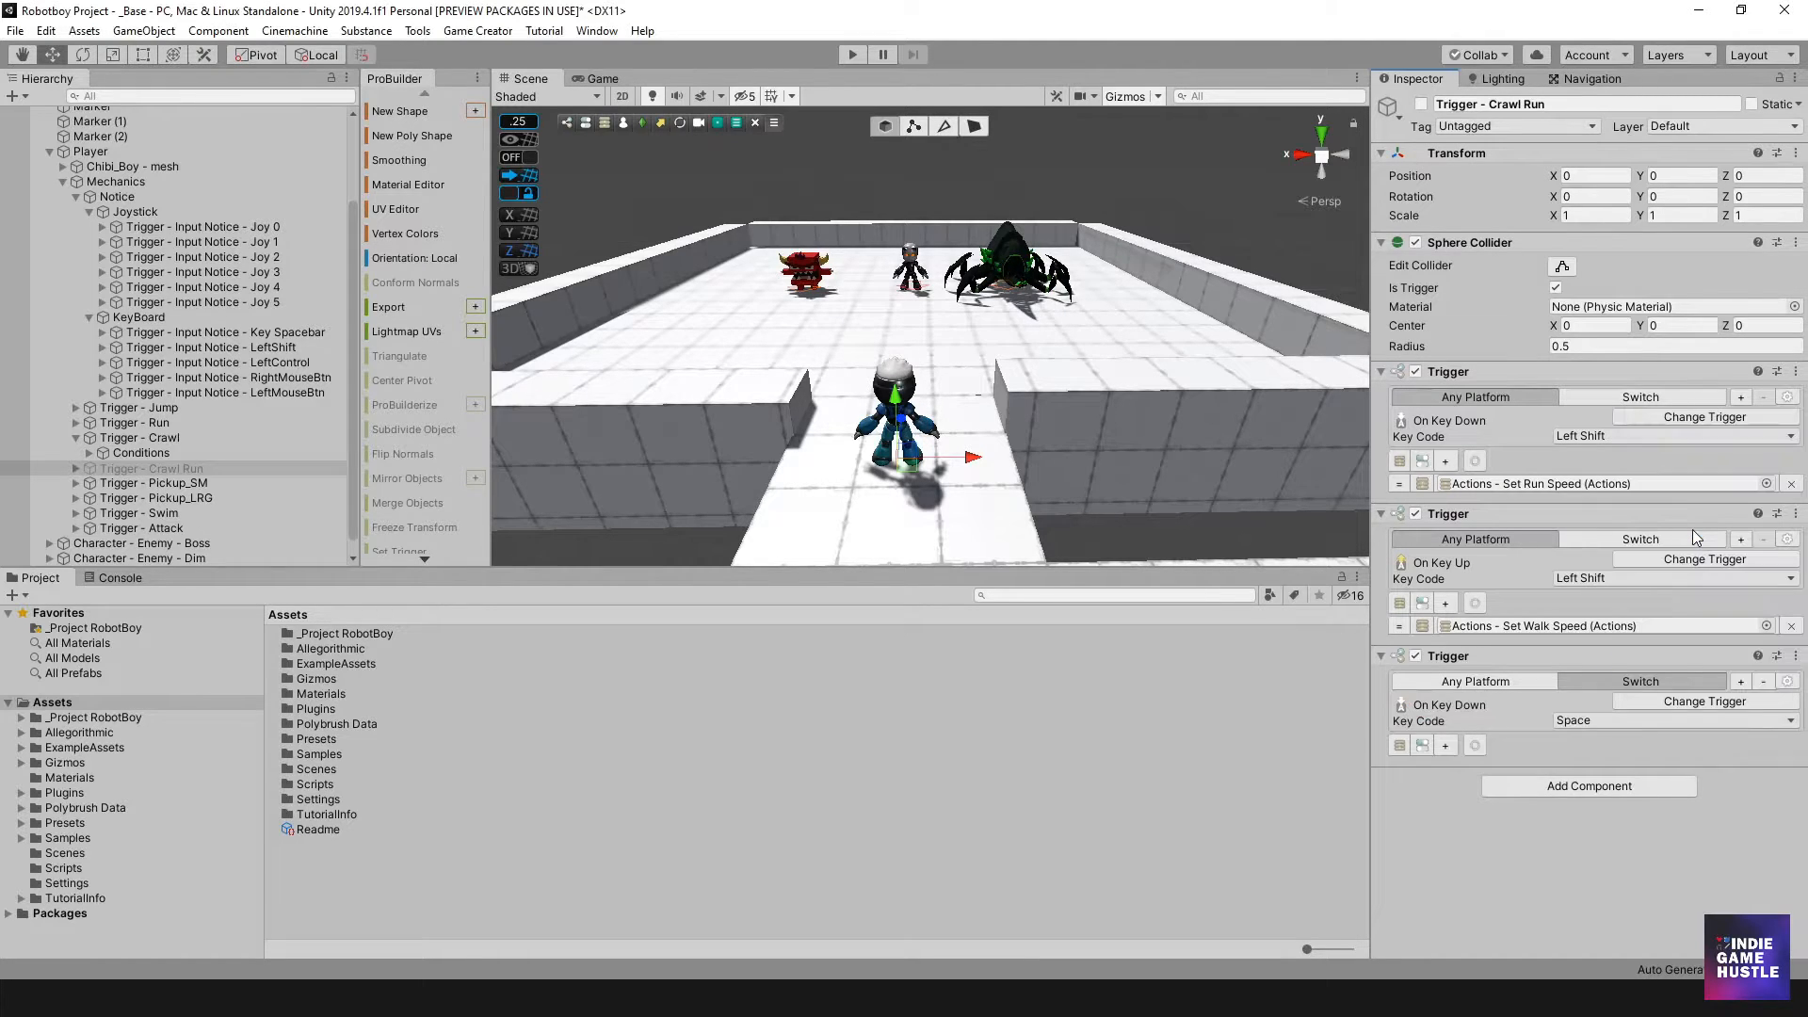
pyautogui.click(1655, 721)
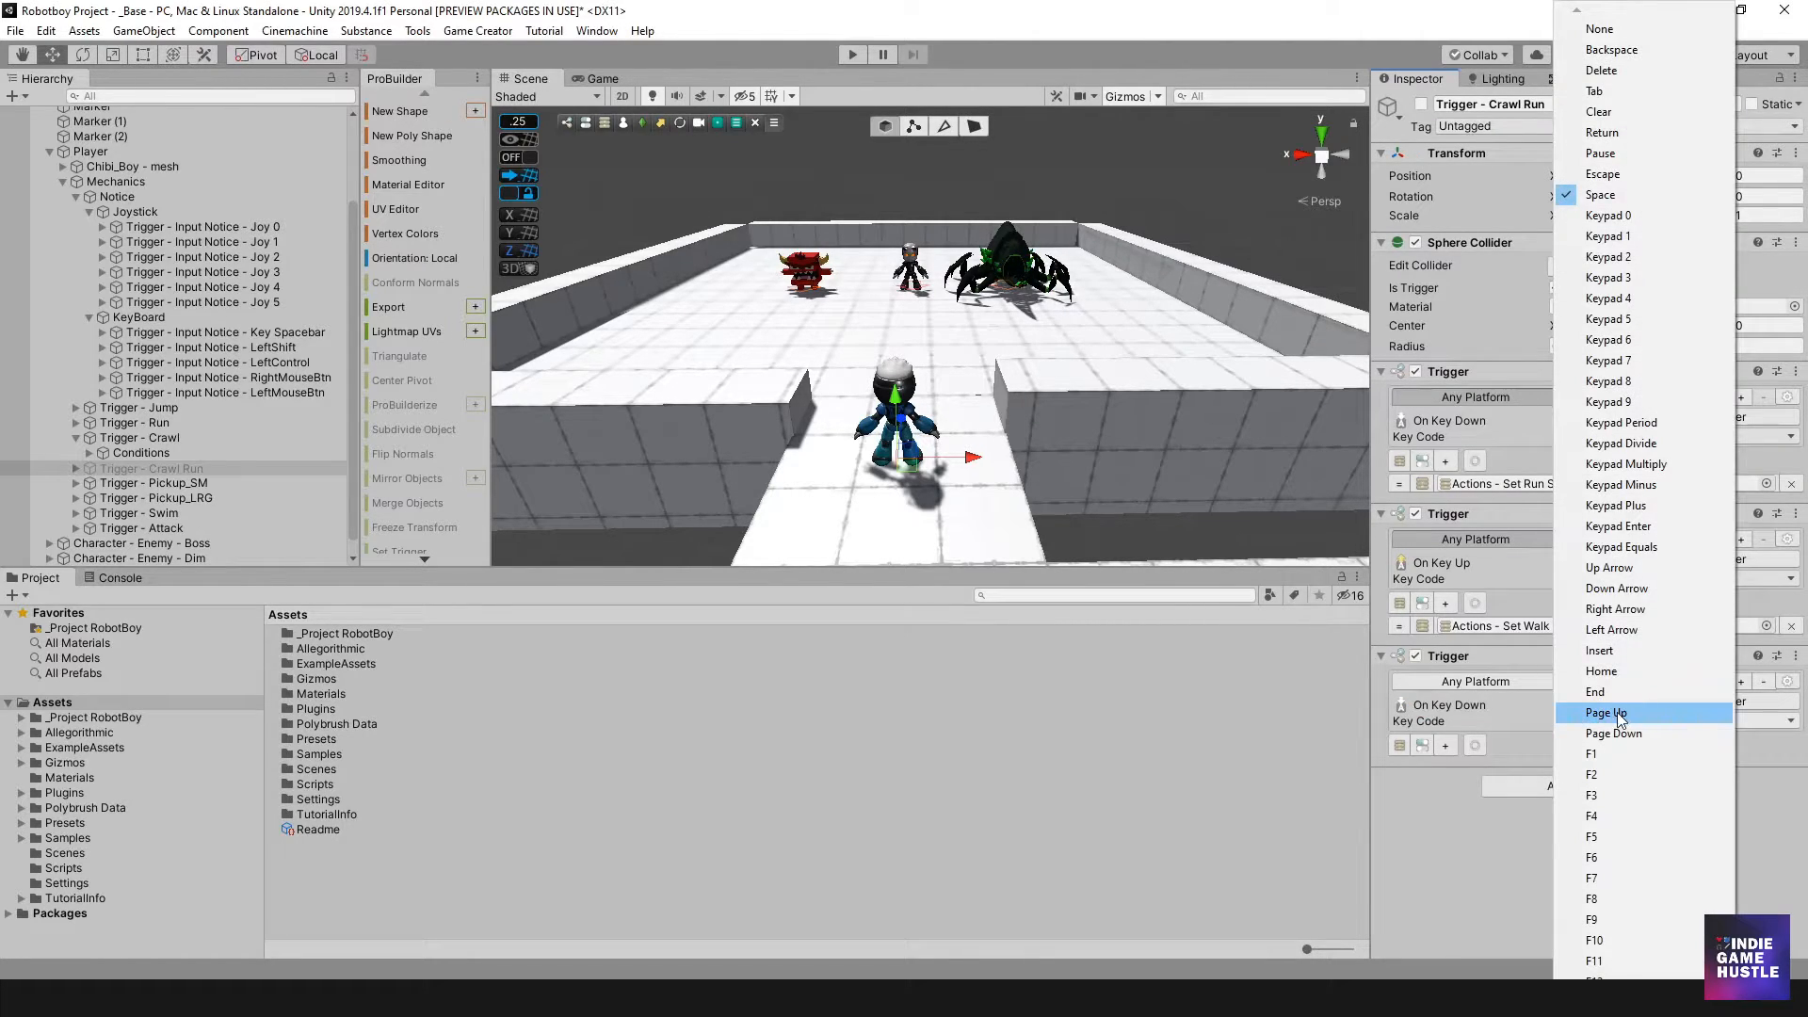
pyautogui.click(1748, 894)
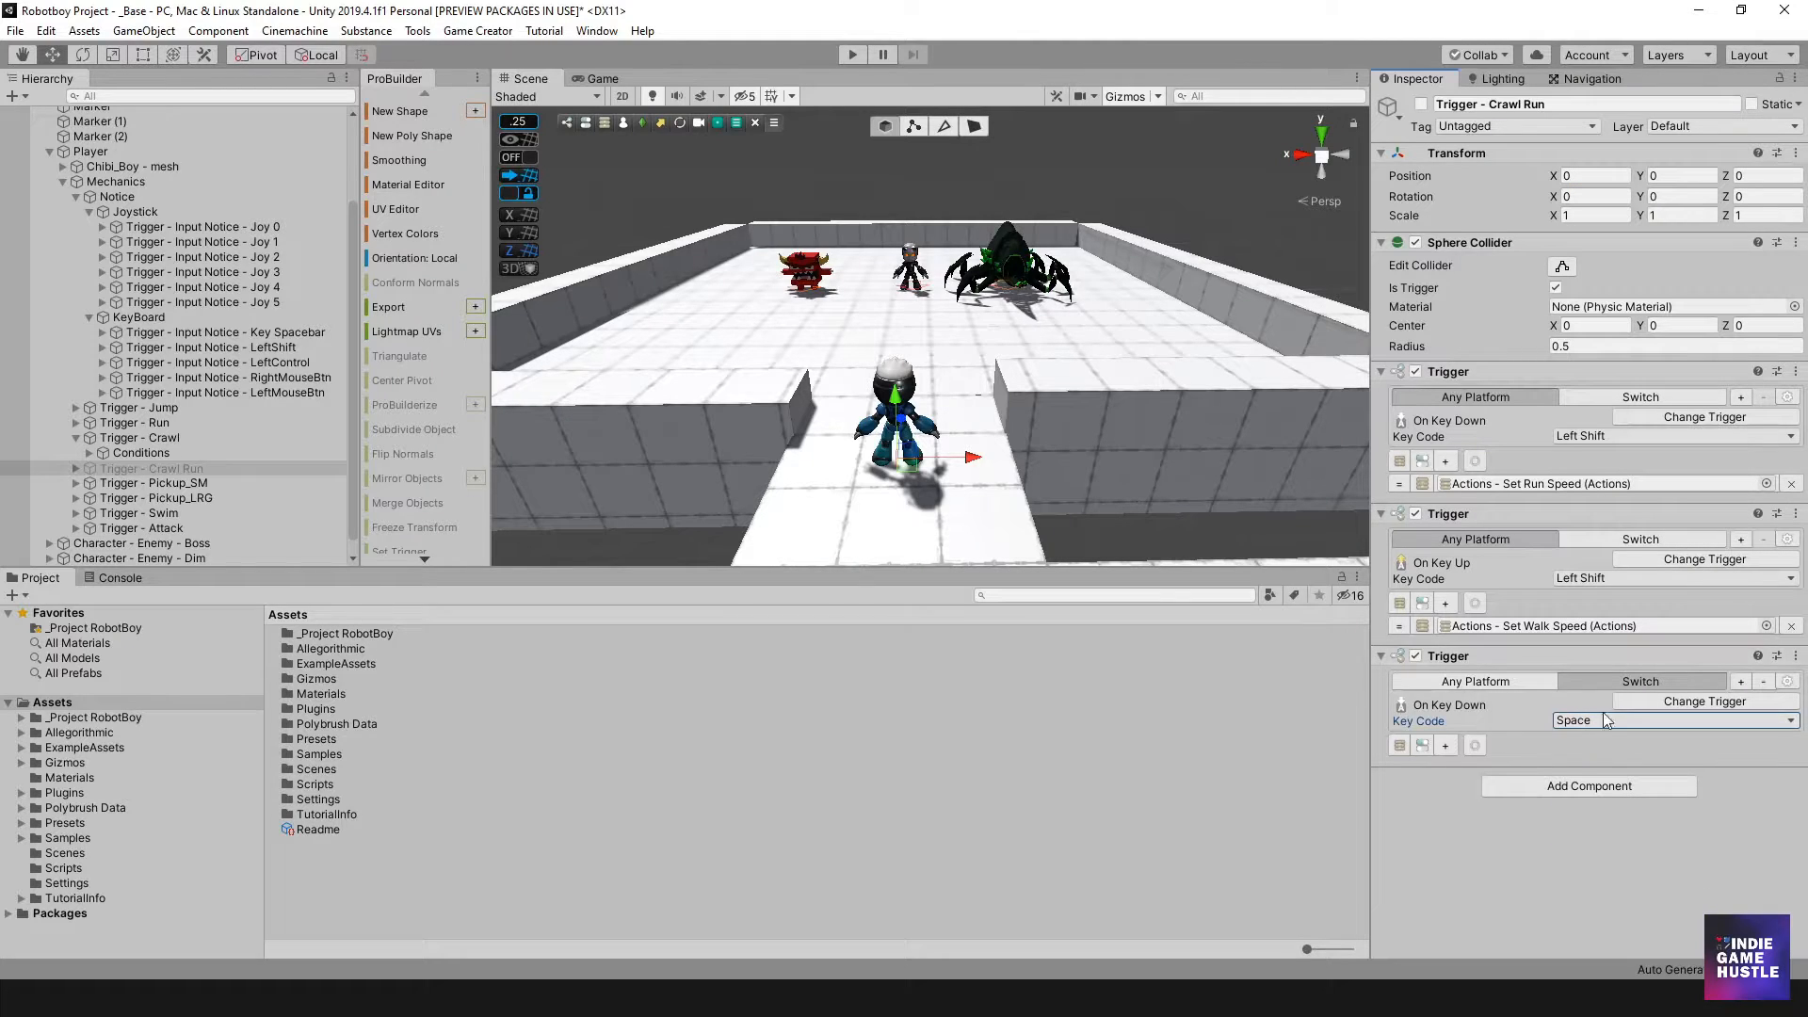
pyautogui.click(1534, 681)
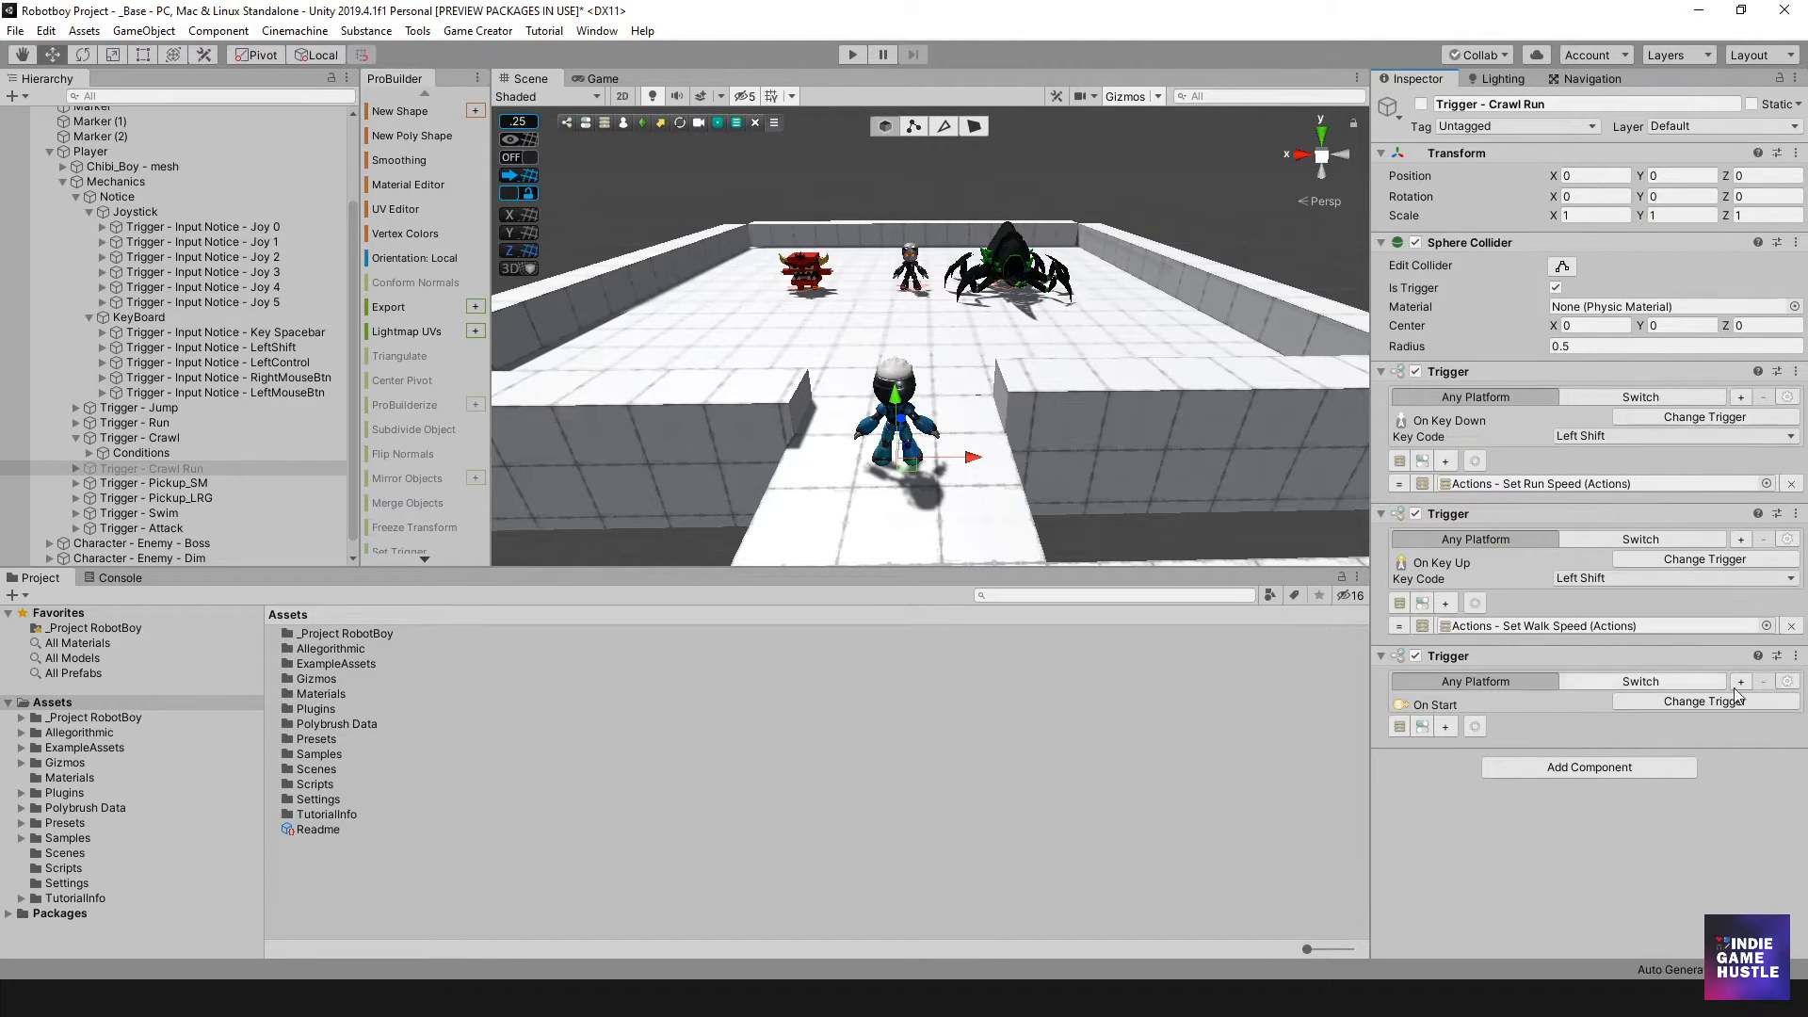
pyautogui.click(1795, 657)
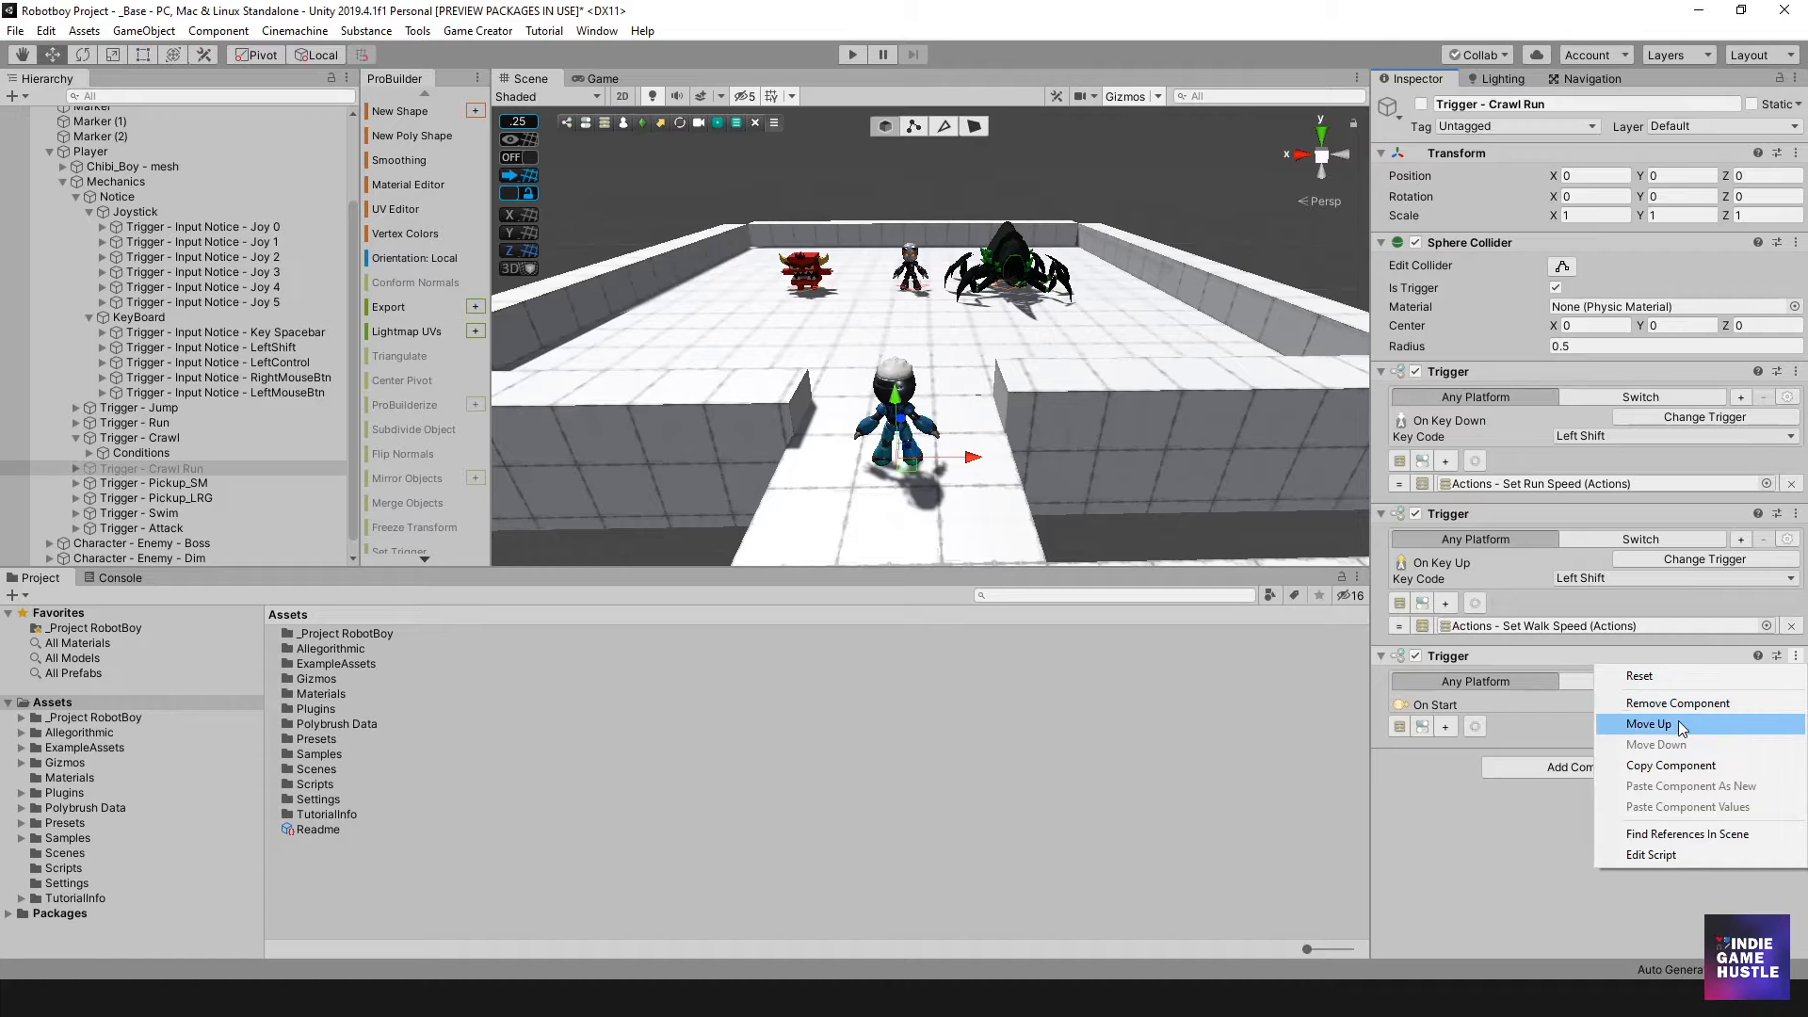
pyautogui.click(1516, 878)
pyautogui.click(1796, 657)
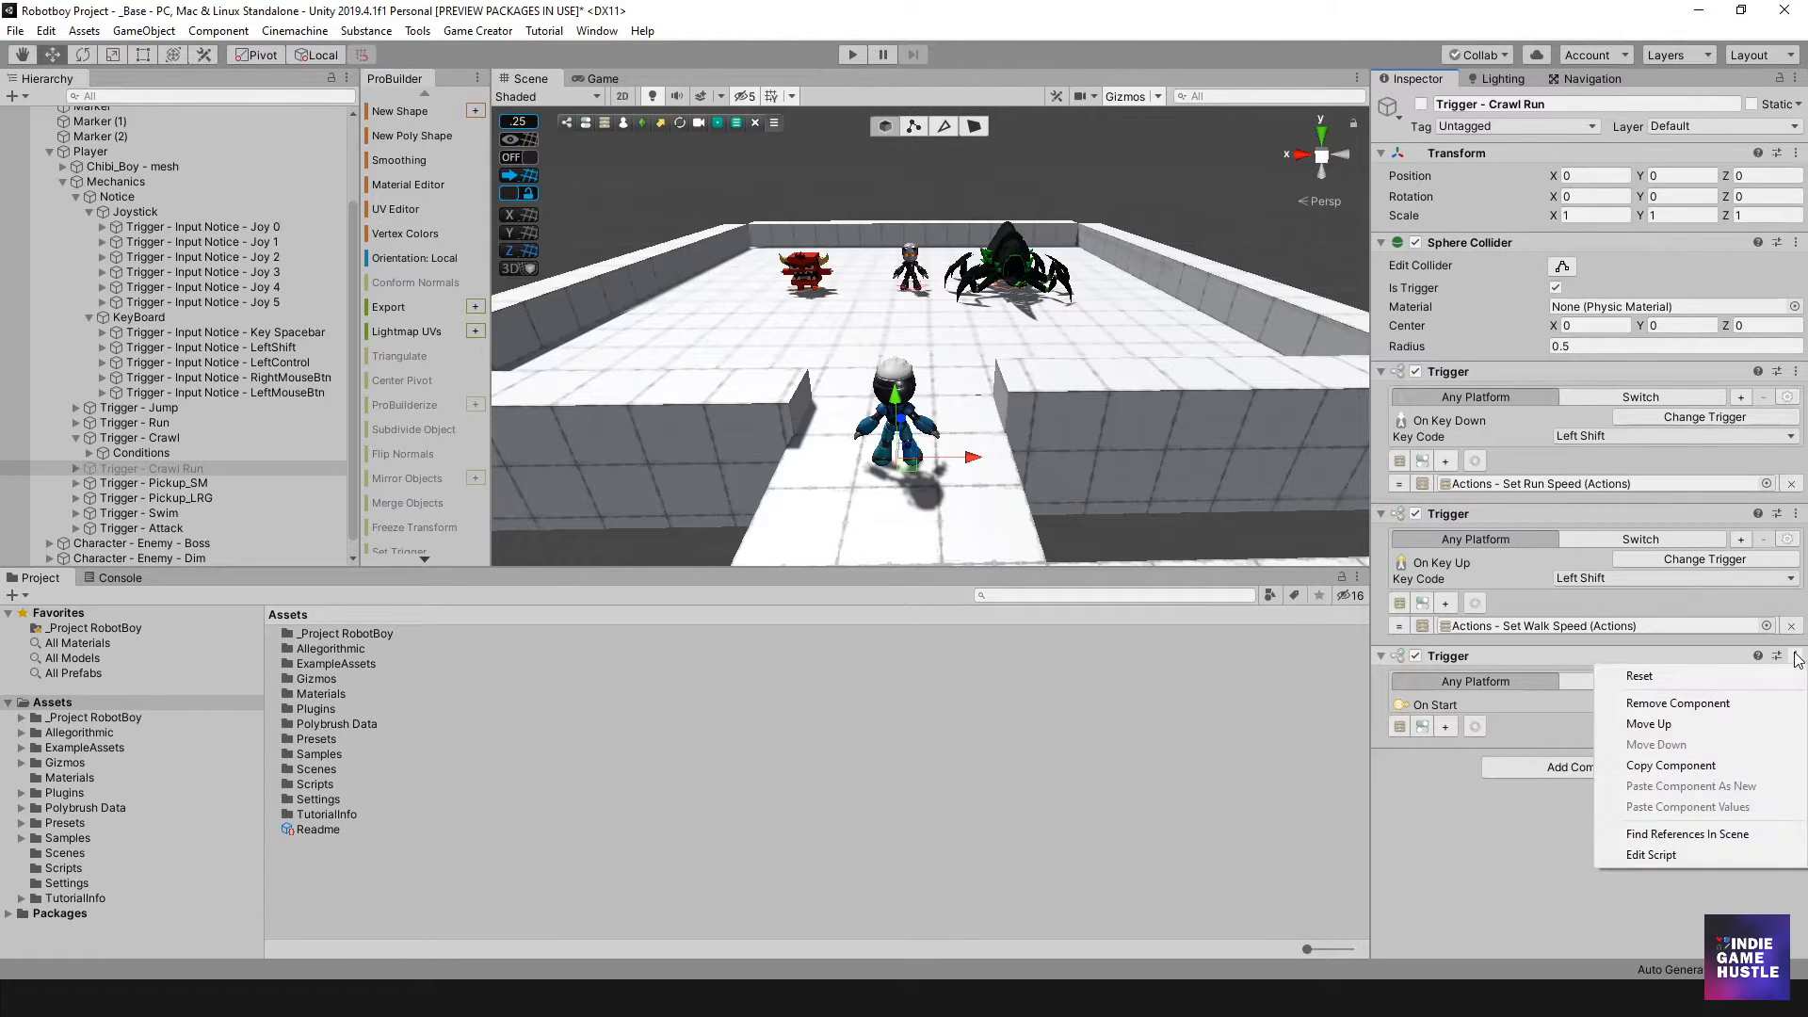
pyautogui.click(1676, 703)
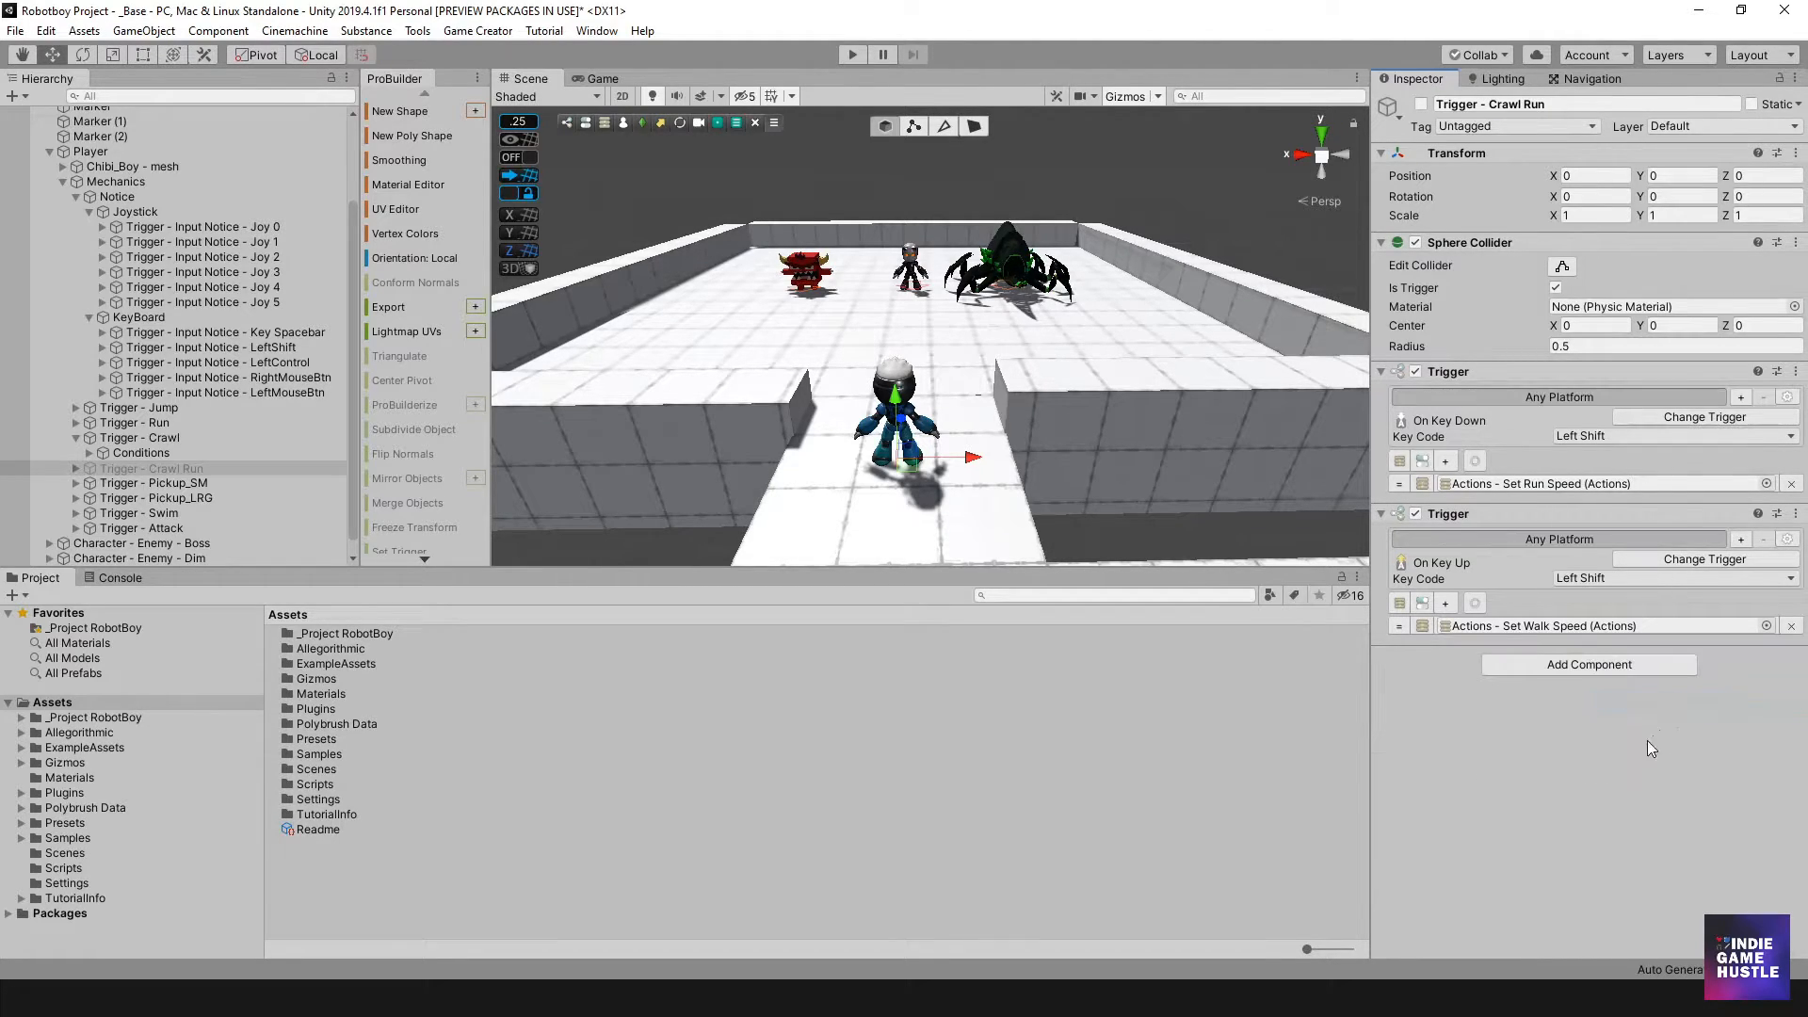
# Add a third Trigger component to Trigger - Crawl Run and set it to fire On Key Down.
pyautogui.click(1587, 665)
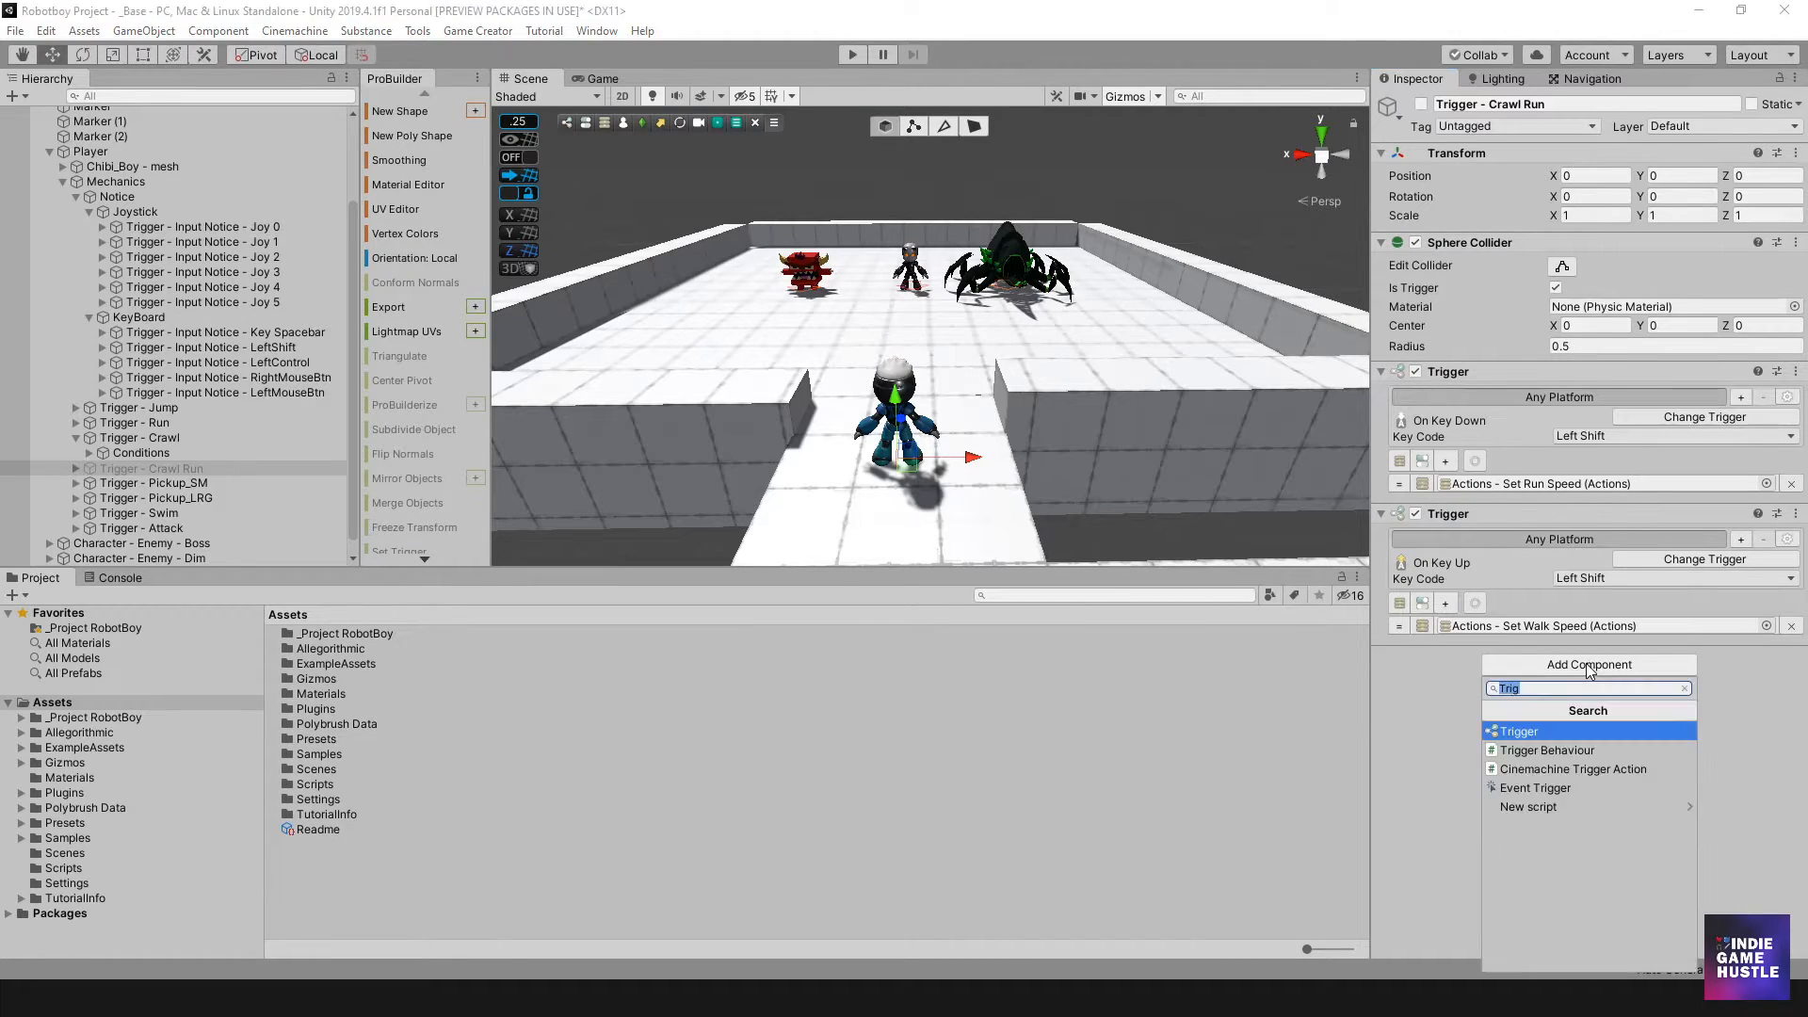
pyautogui.click(1527, 731)
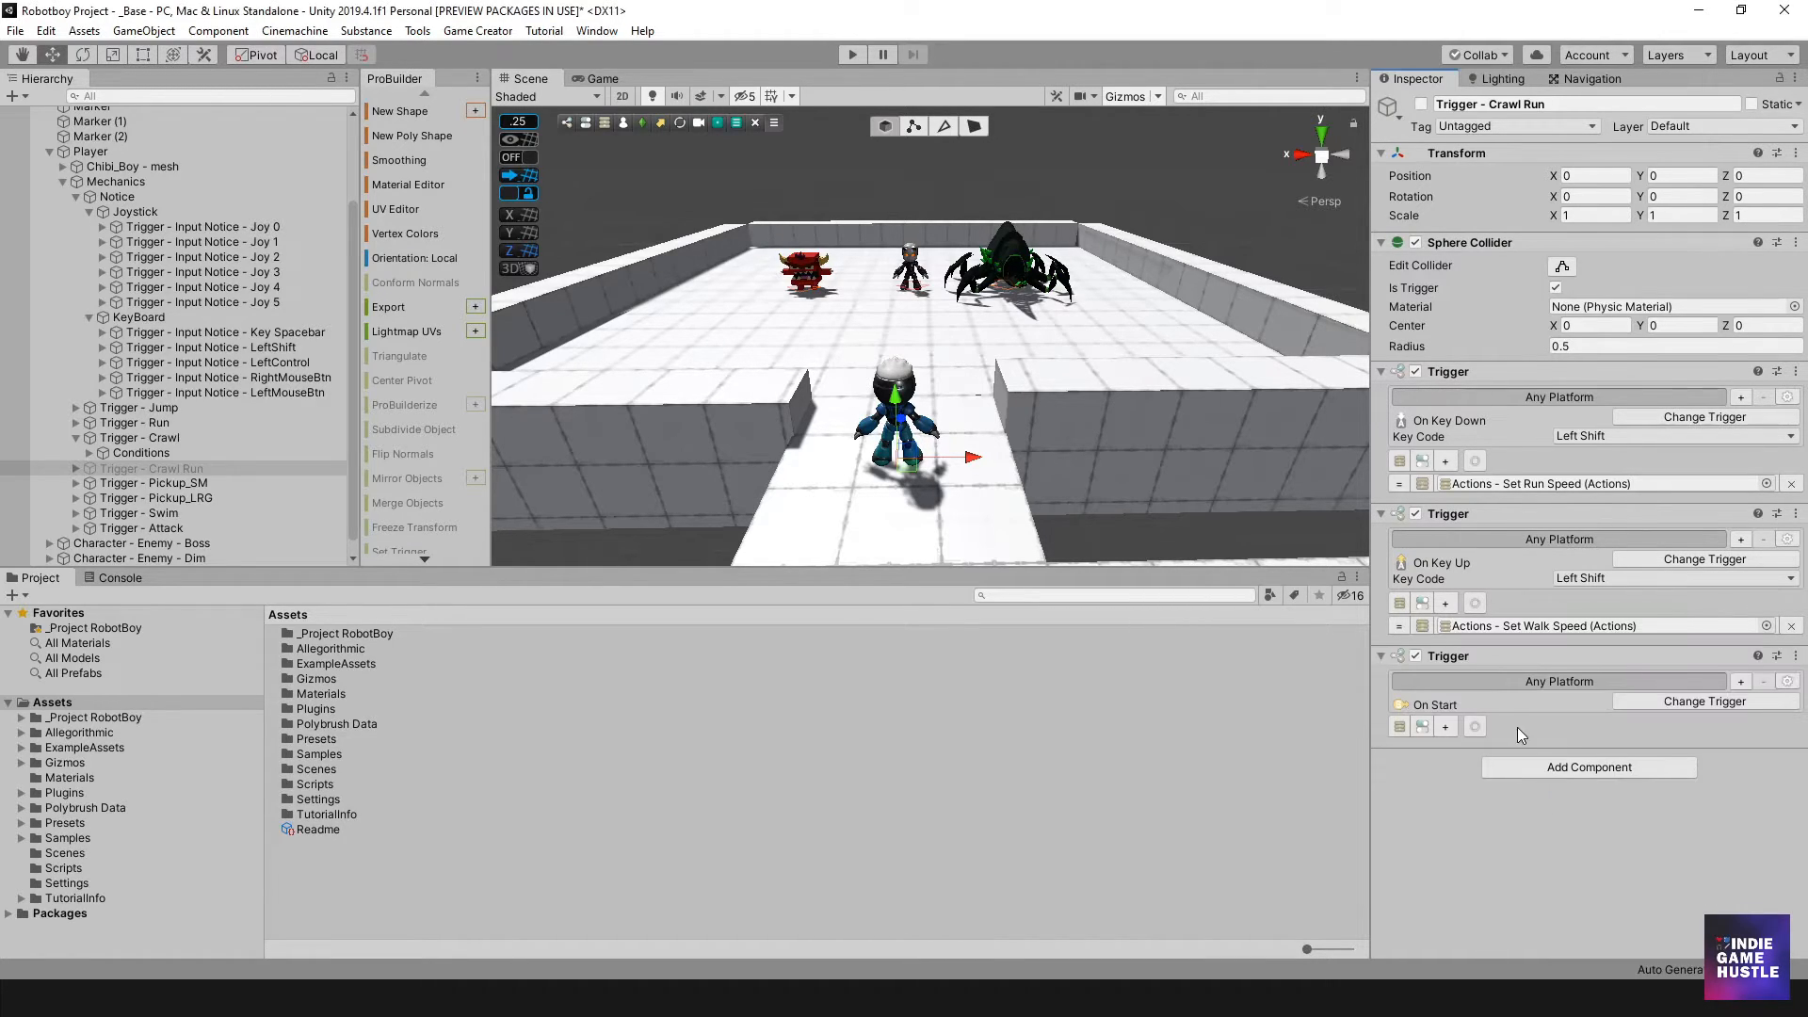
pyautogui.click(1688, 704)
pyautogui.click(1661, 542)
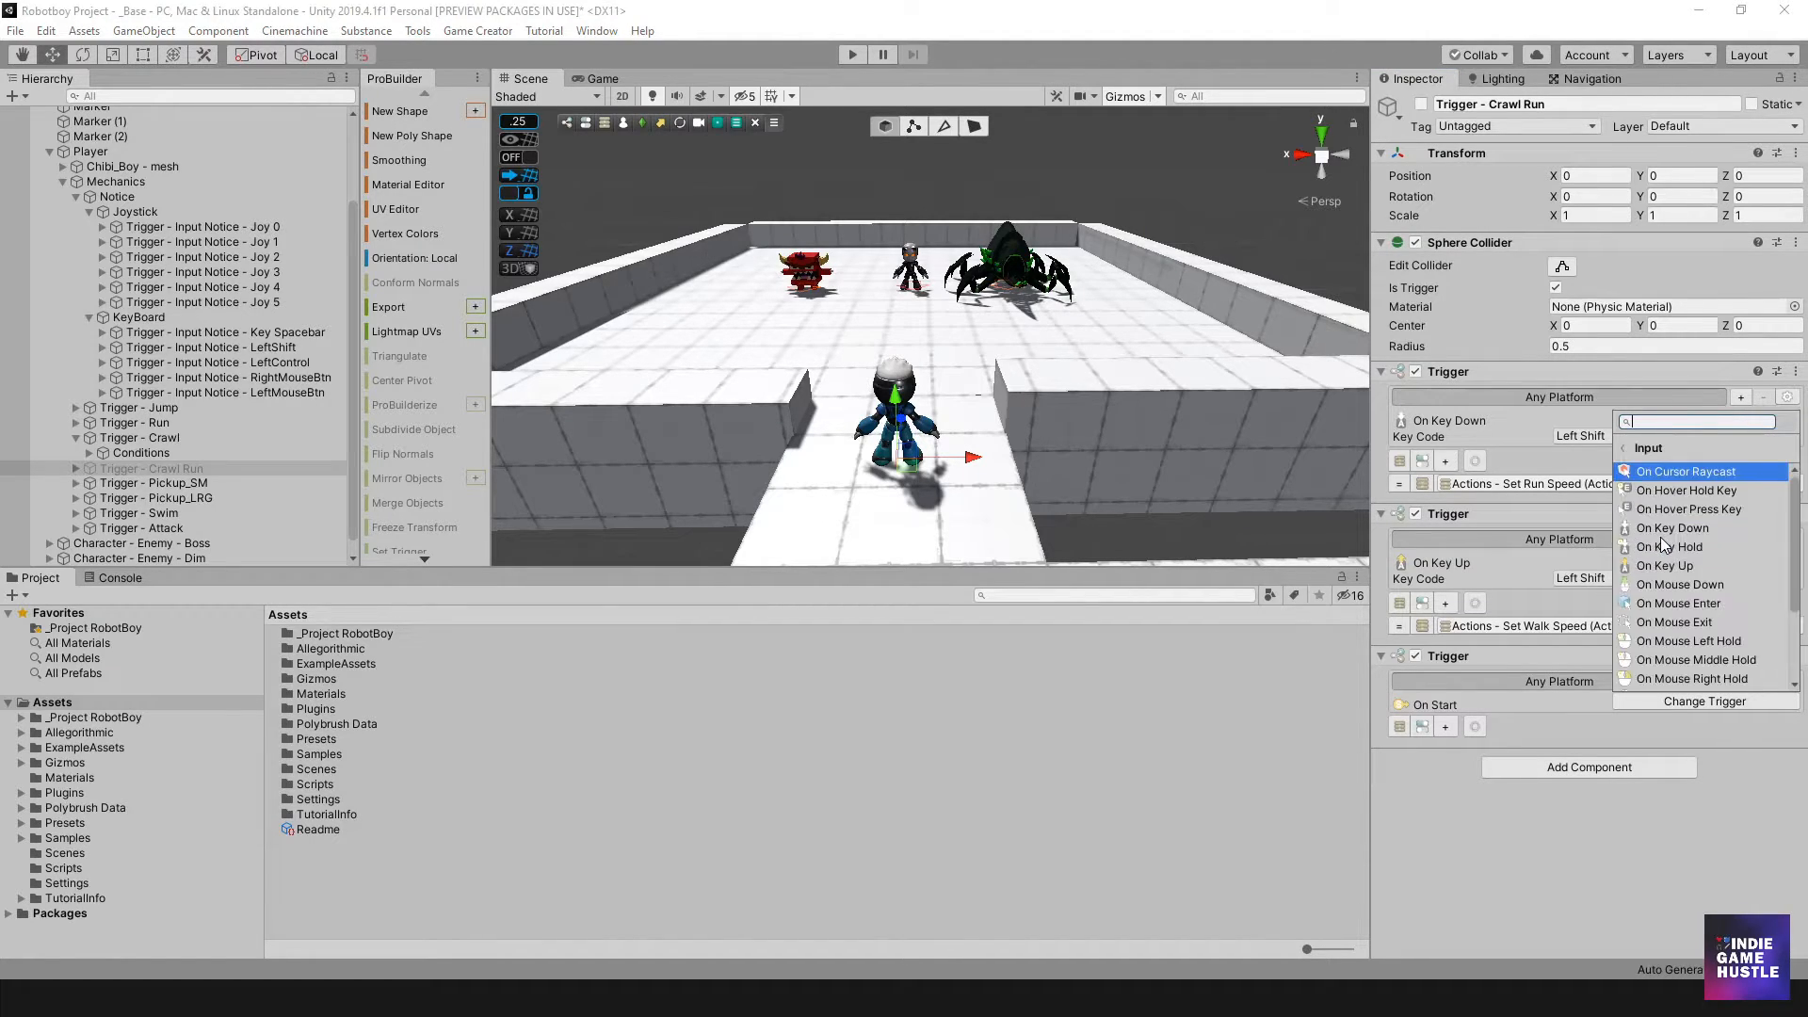
pyautogui.click(1672, 528)
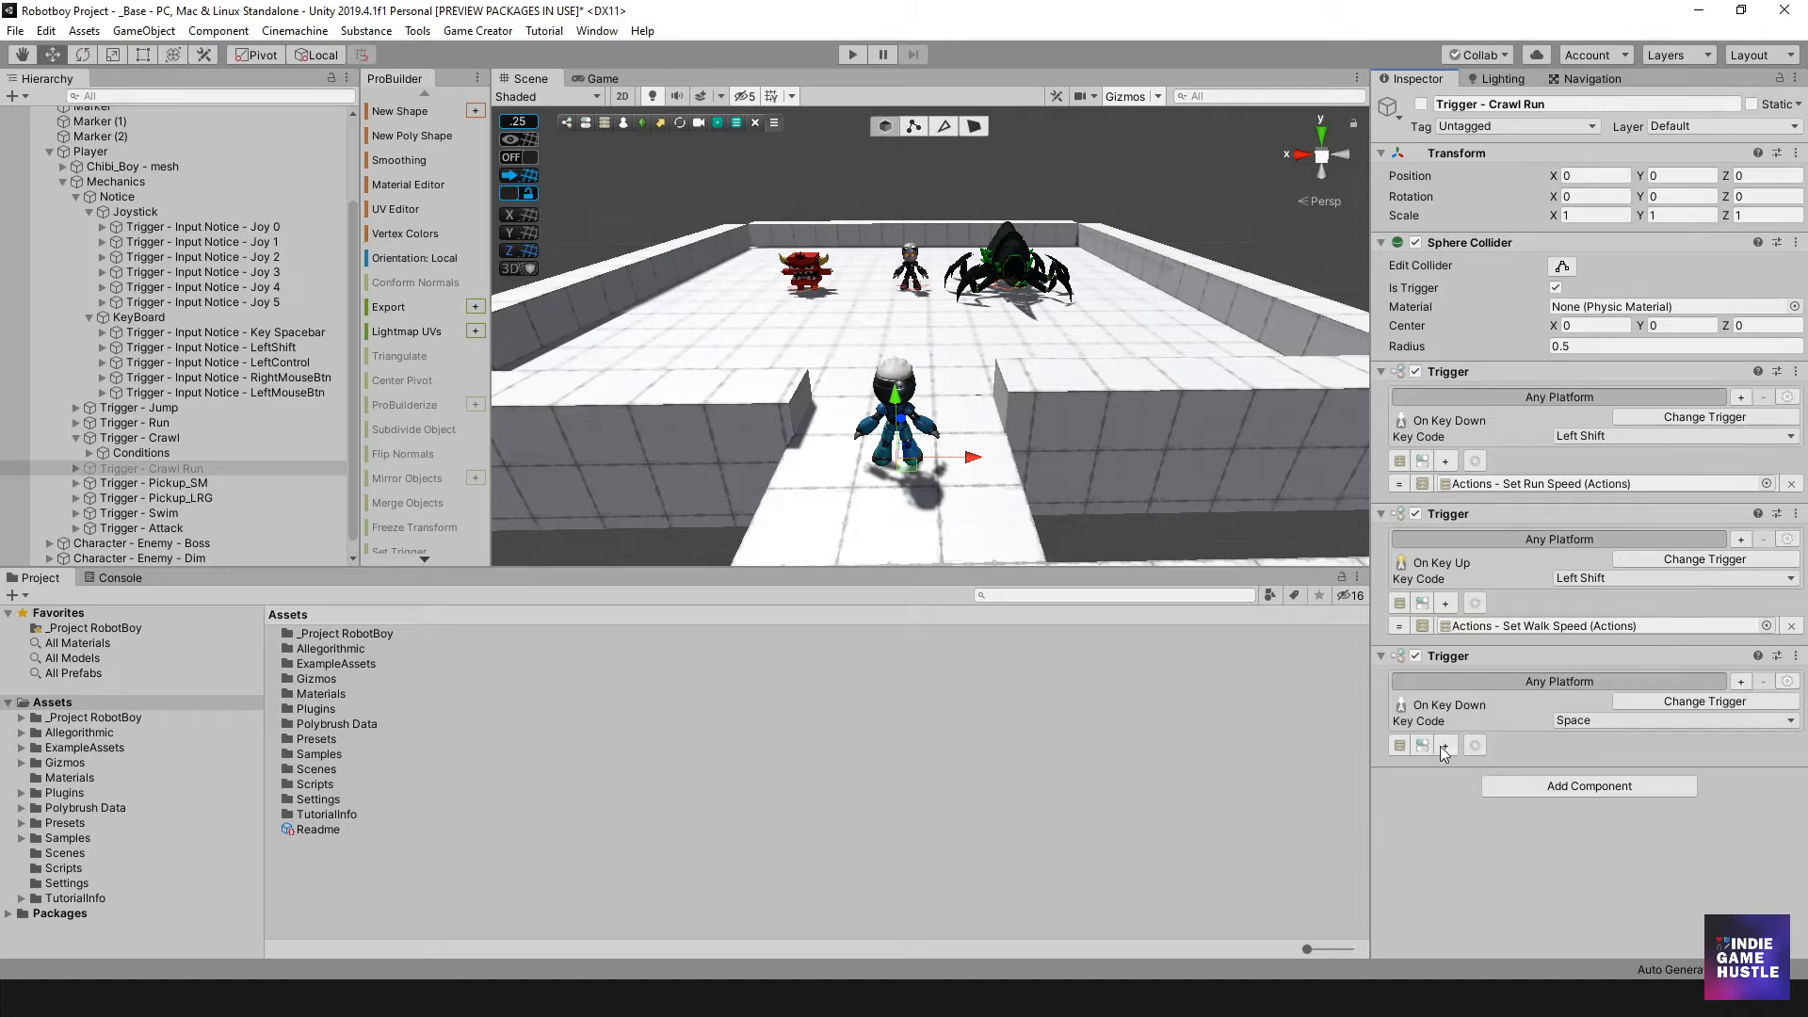
# Add a fourth Trigger component to Trigger - Crawl Run and set it to fire On Key Up.
pyautogui.click(1562, 783)
pyautogui.click(1565, 750)
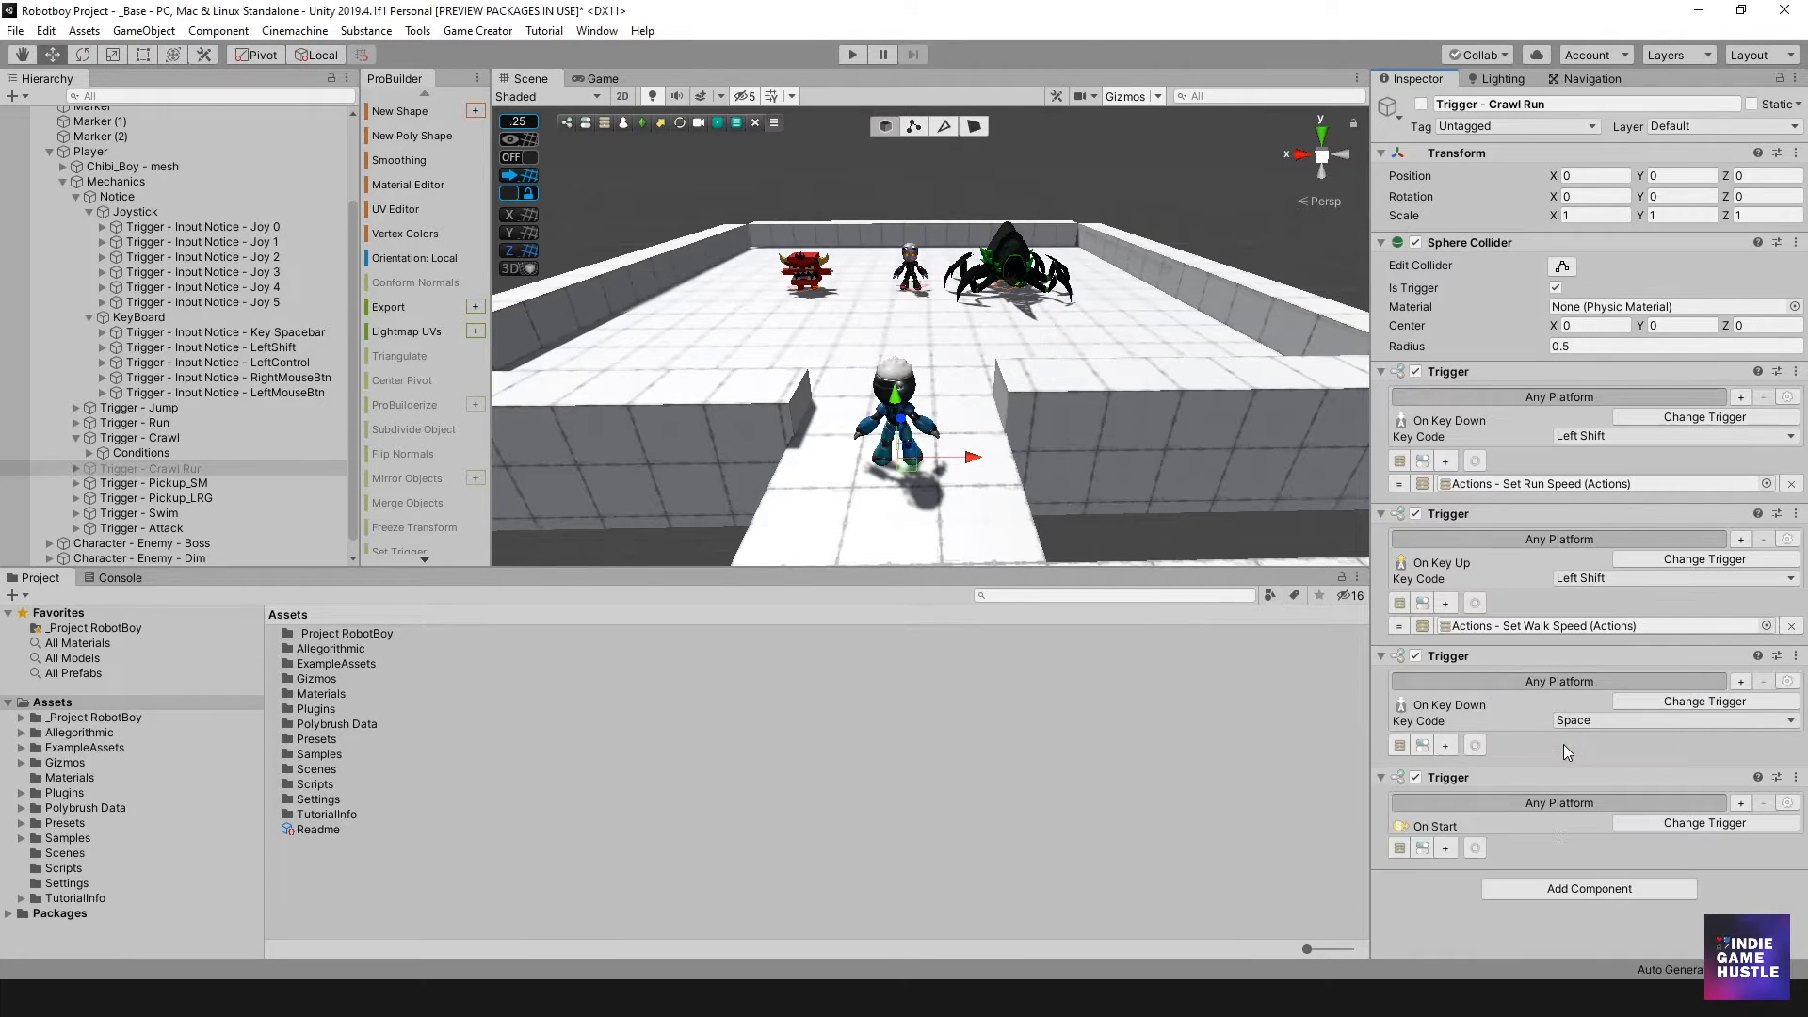
pyautogui.click(1744, 822)
pyautogui.click(1676, 654)
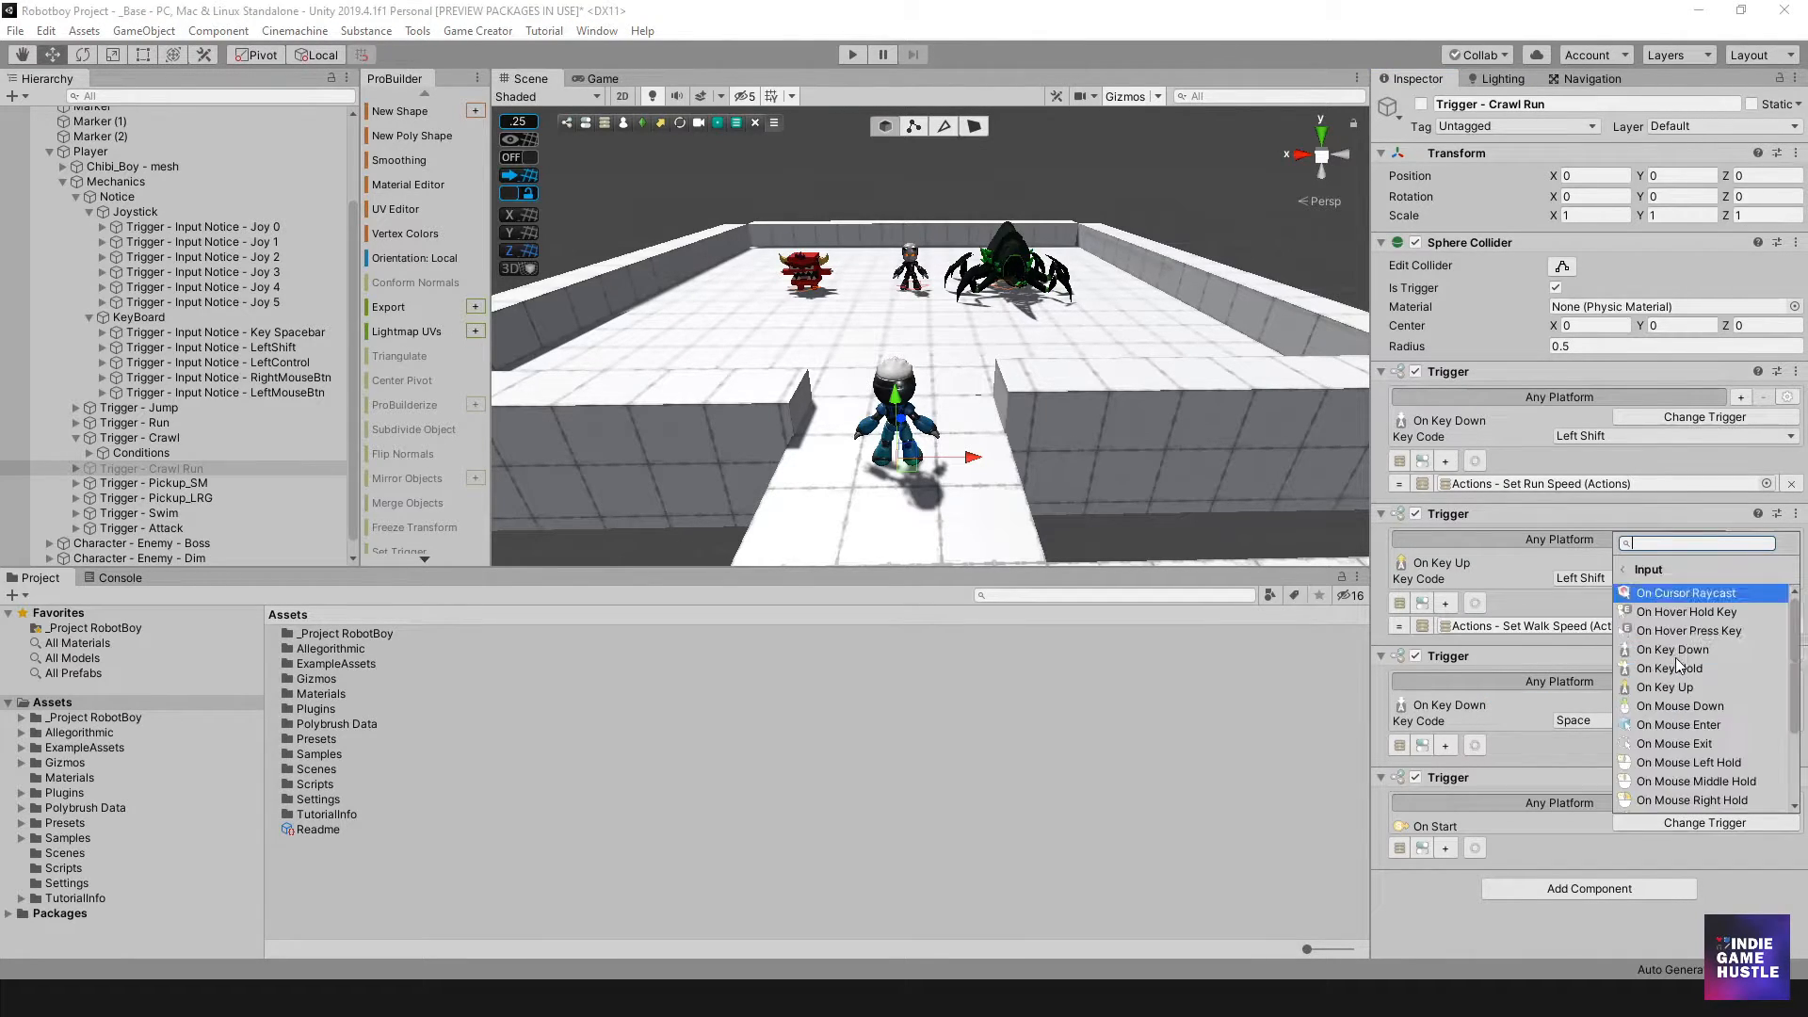
pyautogui.click(1686, 687)
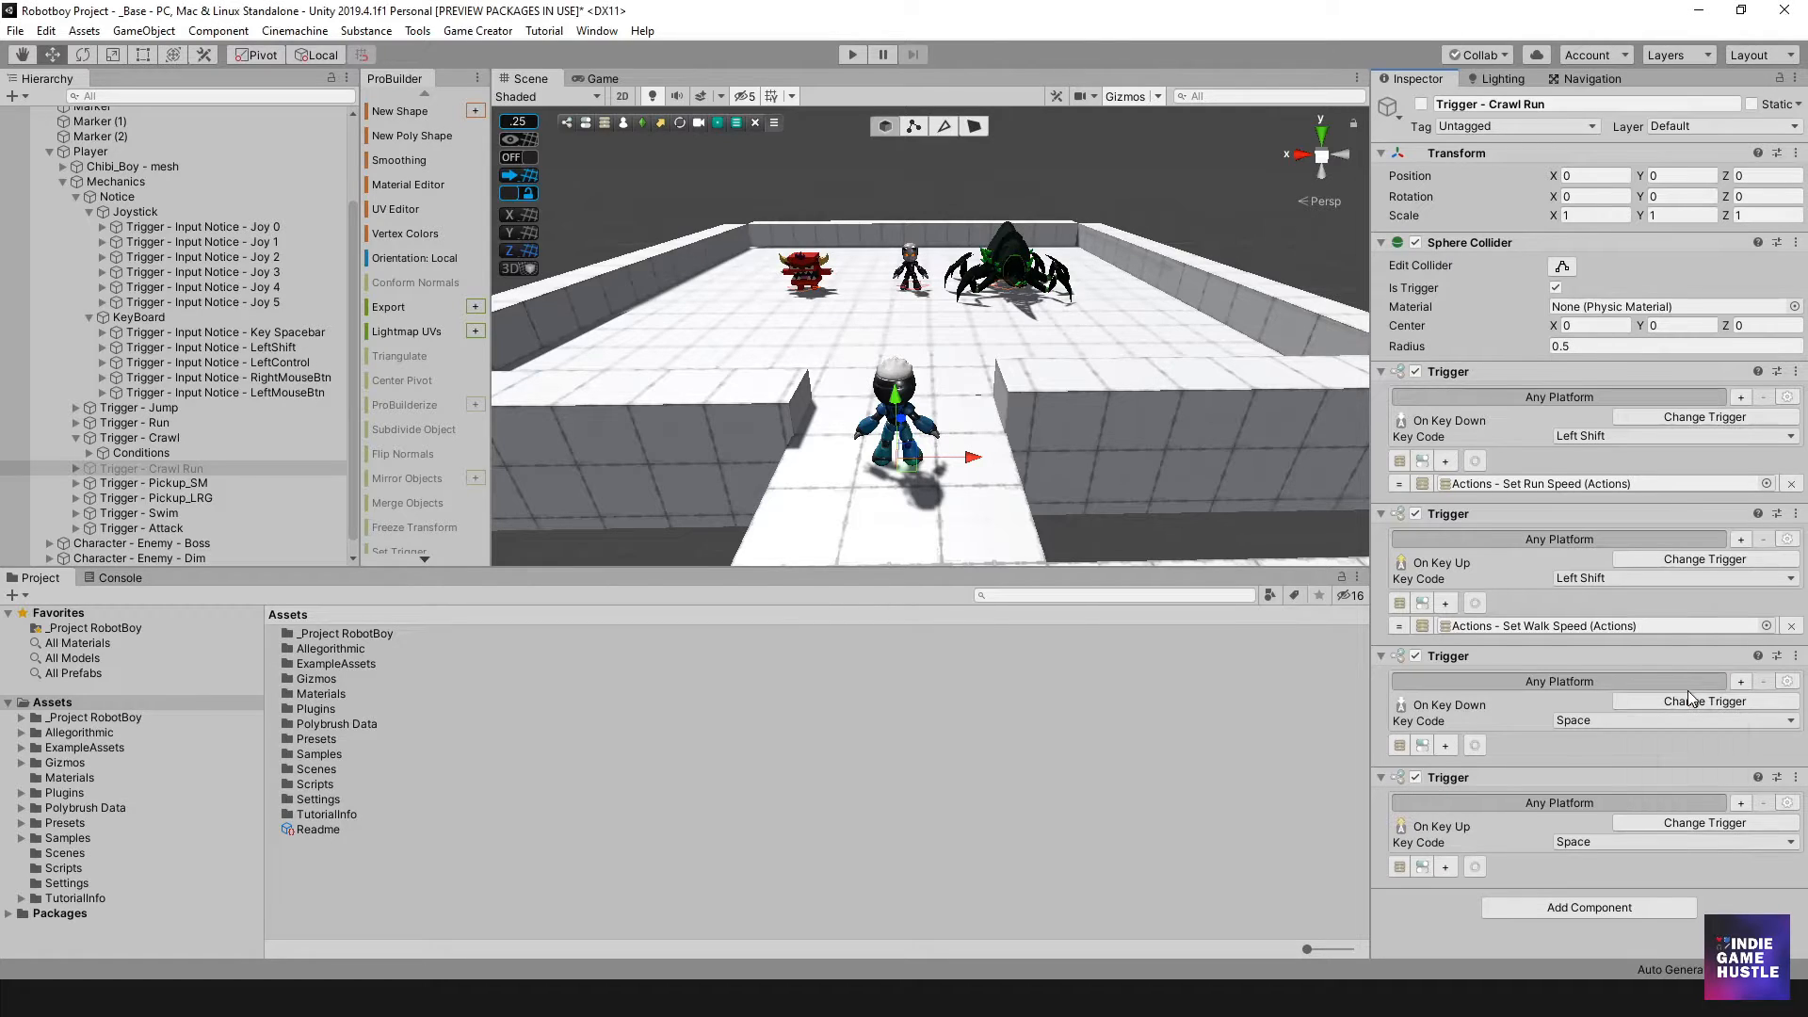
# Set the key code of Trigger - Crawl Run's new On Key Down and On Key Up triggers to Joystick Button 4.
pyautogui.click(1596, 720)
pyautogui.scroll(-20, 1595, 725)
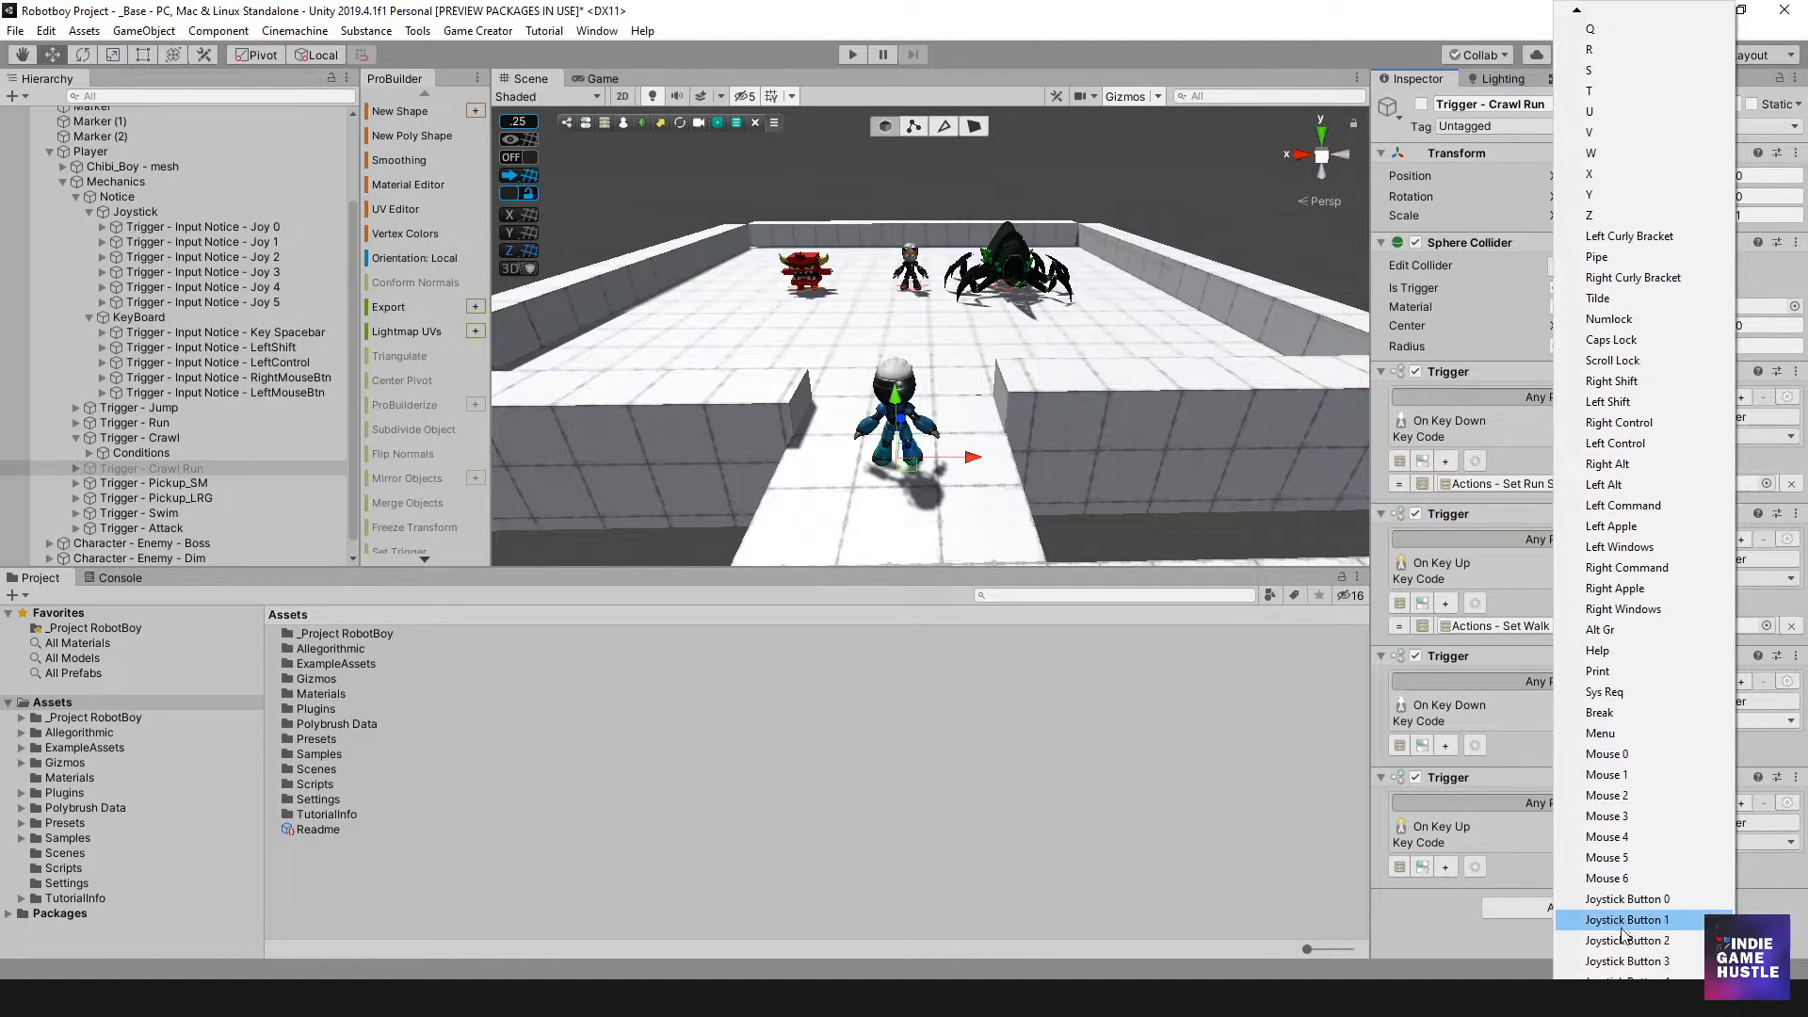
pyautogui.click(1627, 978)
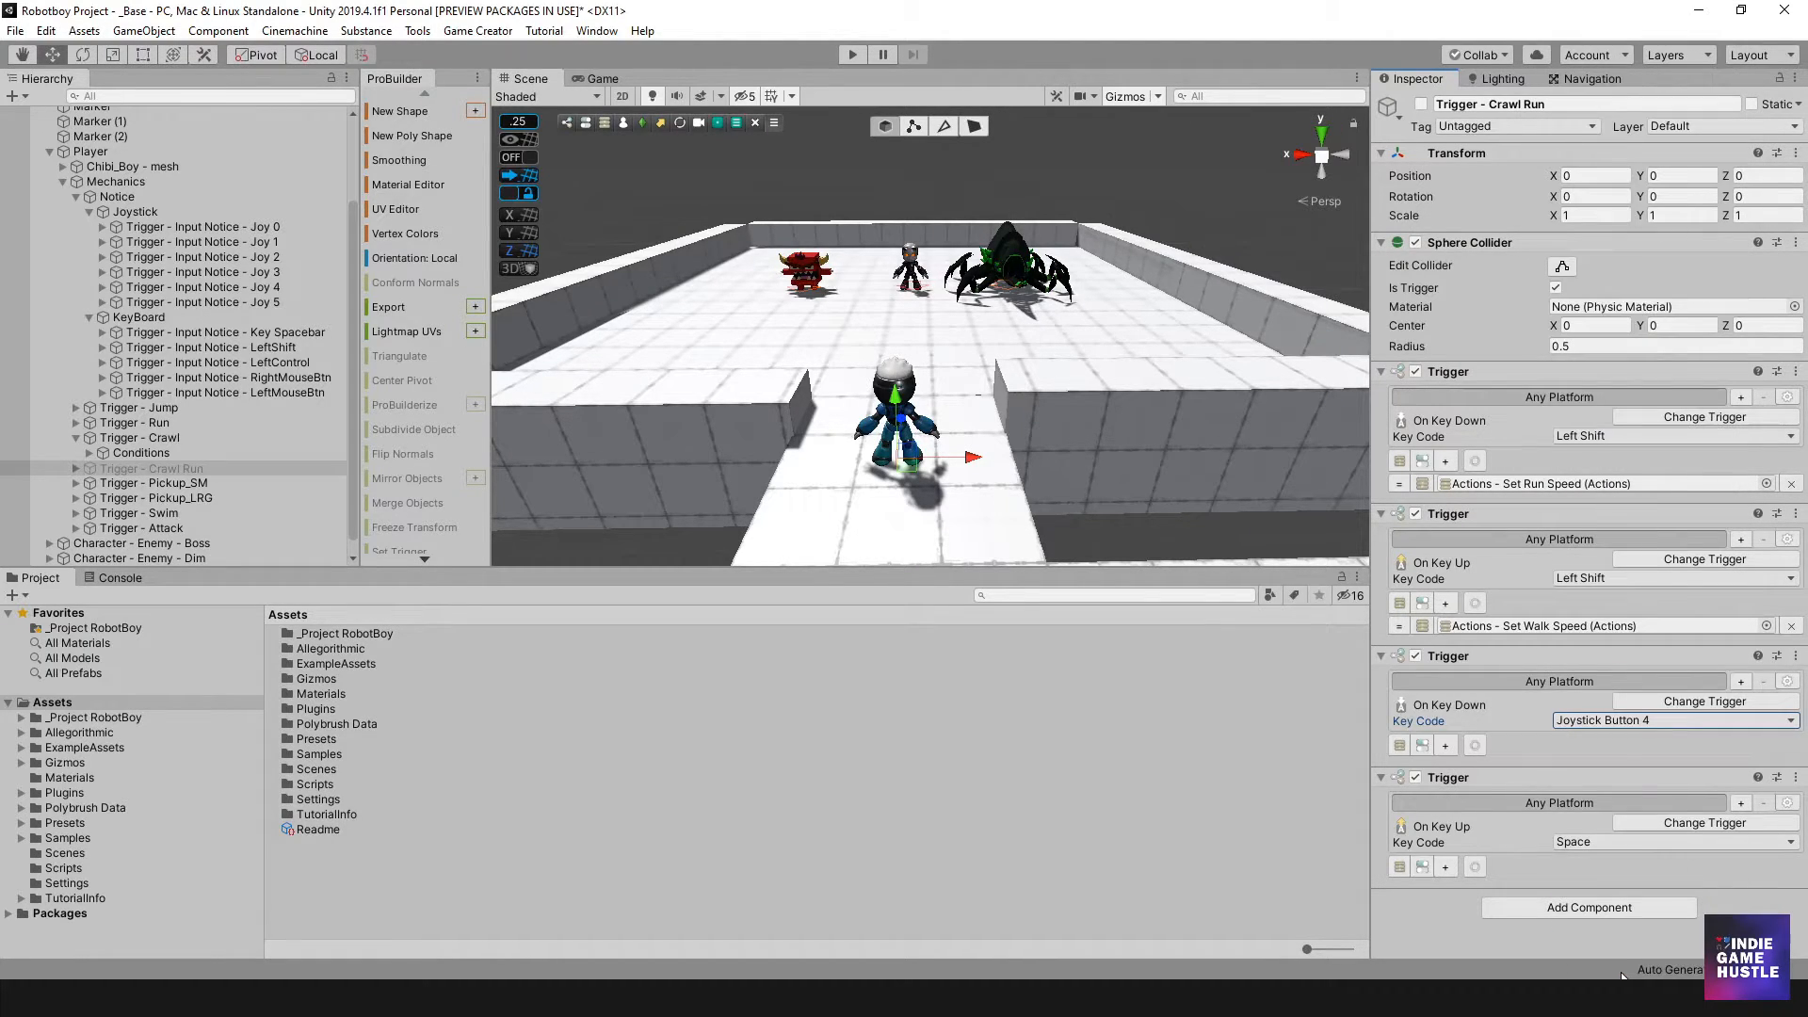
pyautogui.click(1620, 842)
pyautogui.scroll(-10, 1624, 850)
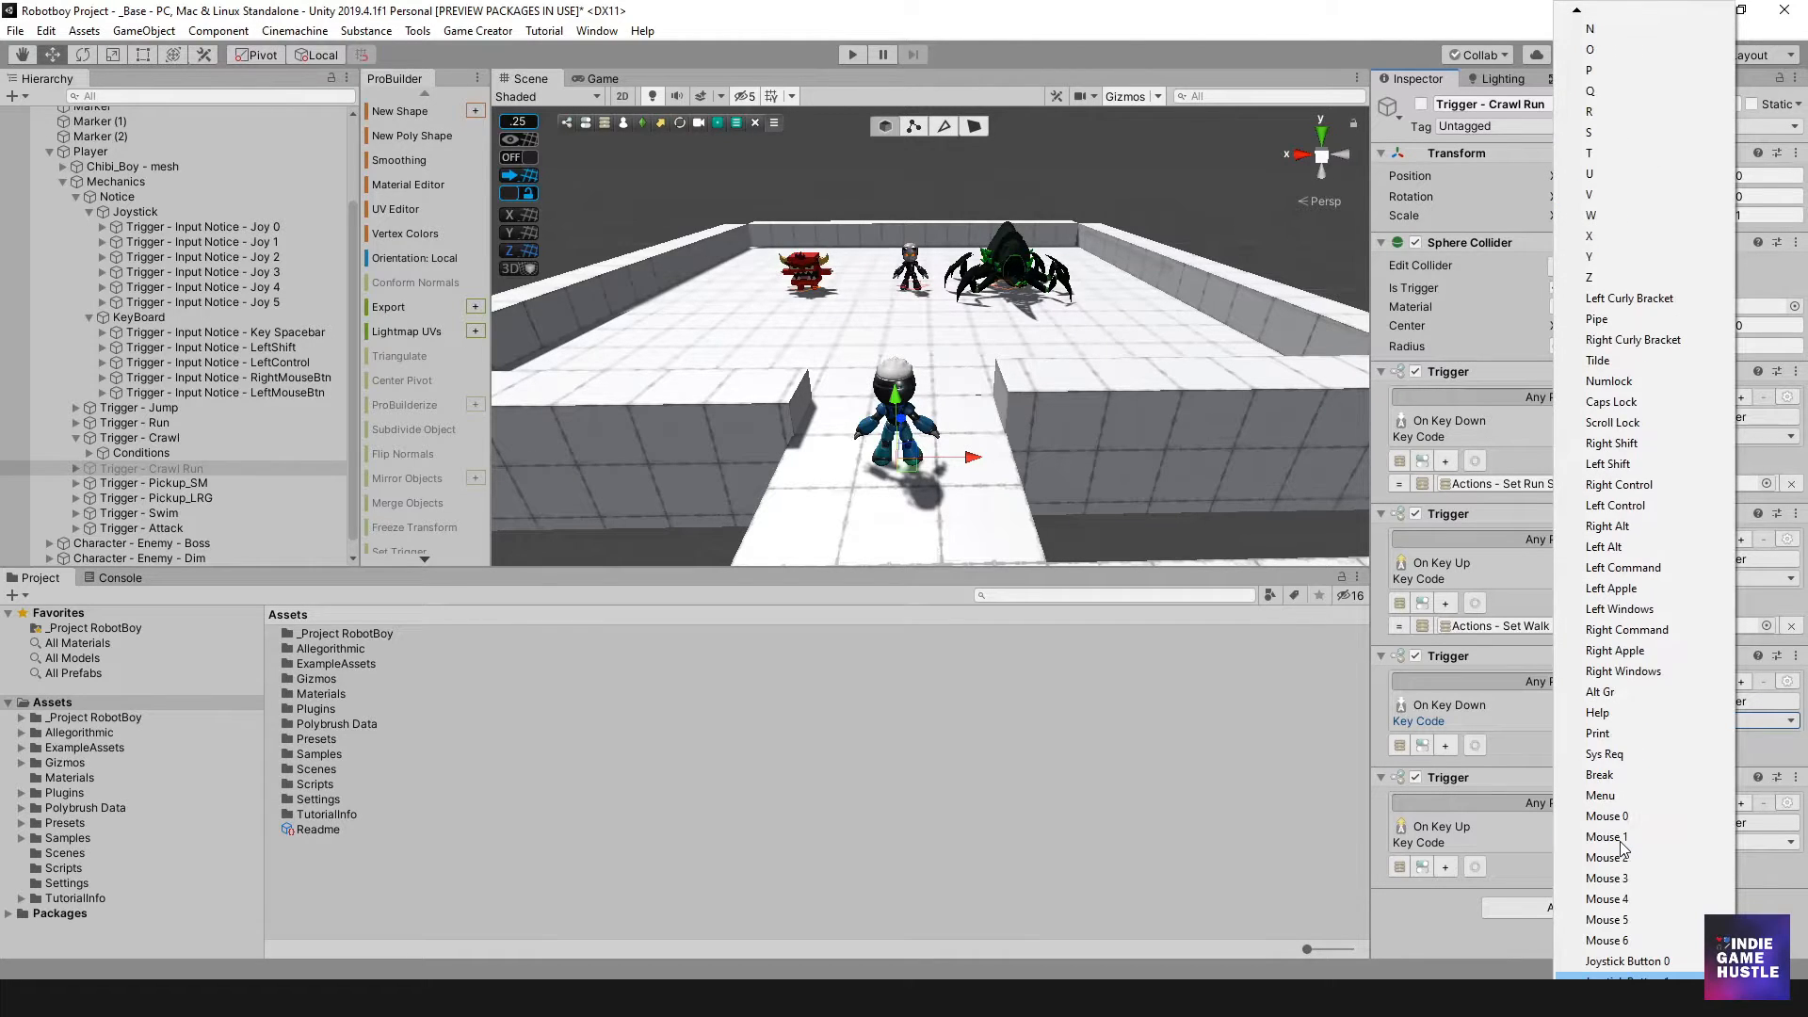
pyautogui.scroll(-2, 1631, 918)
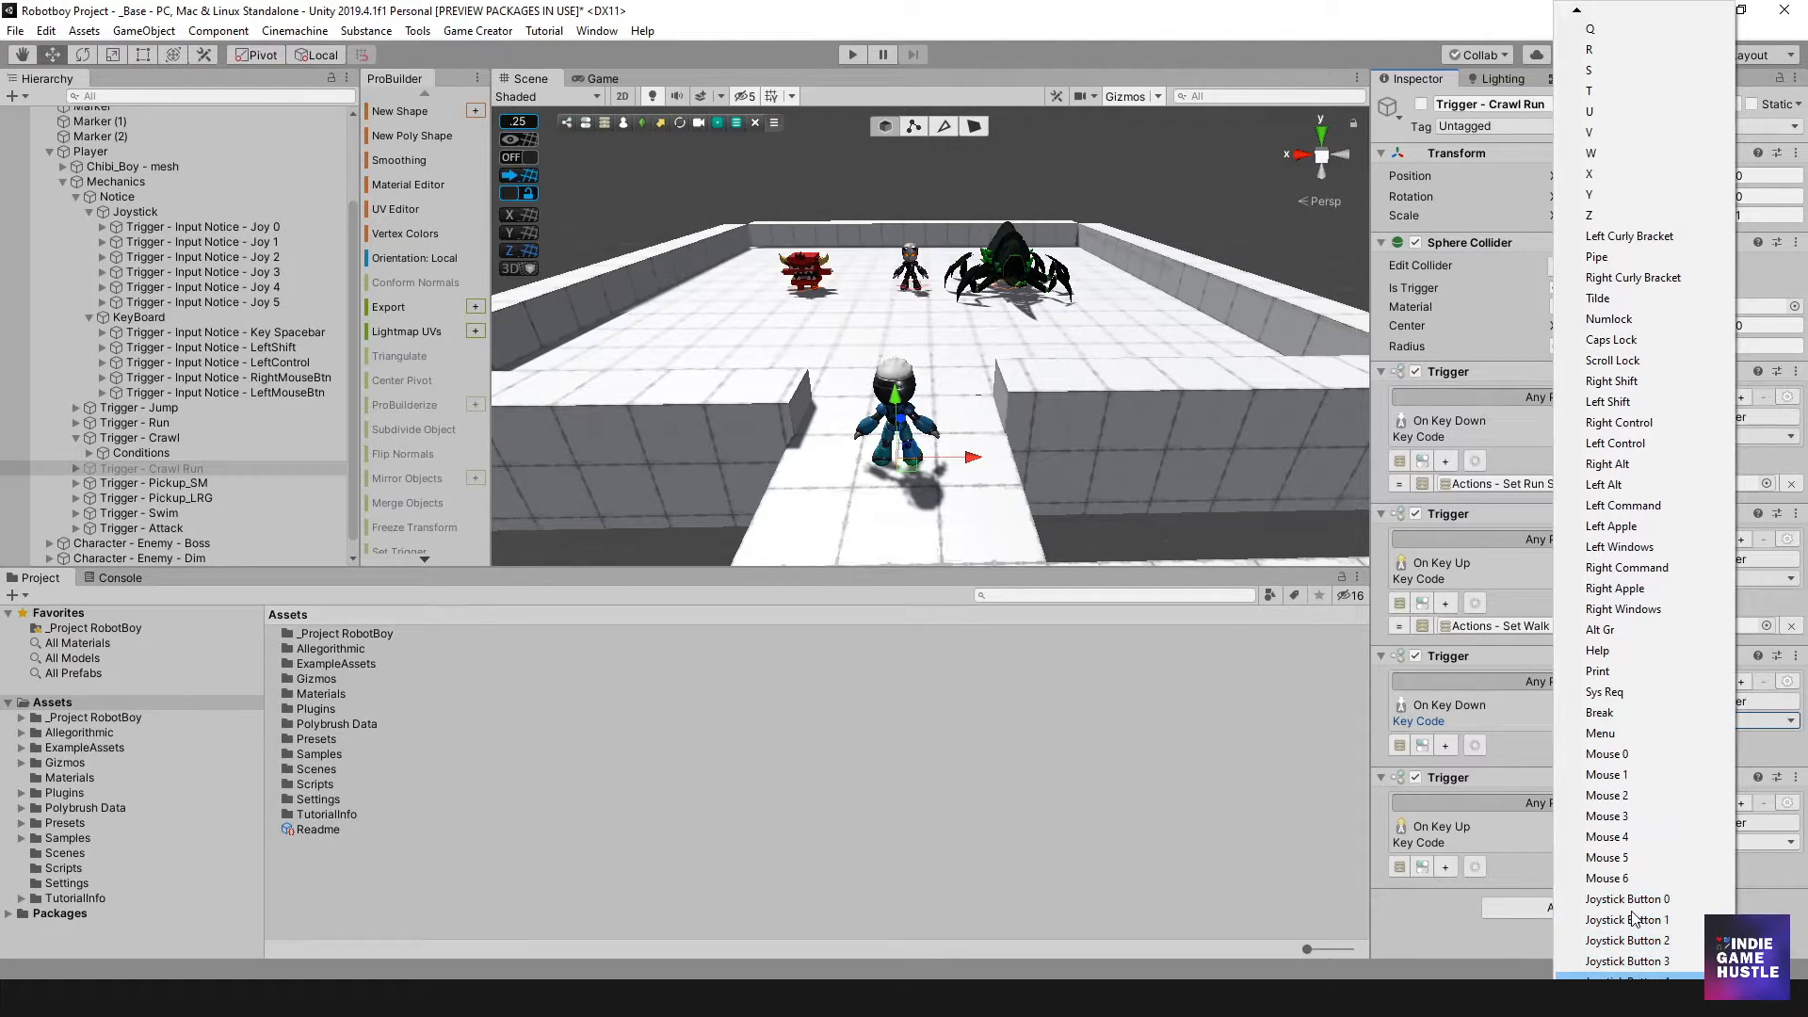
pyautogui.click(1621, 960)
pyautogui.click(1440, 917)
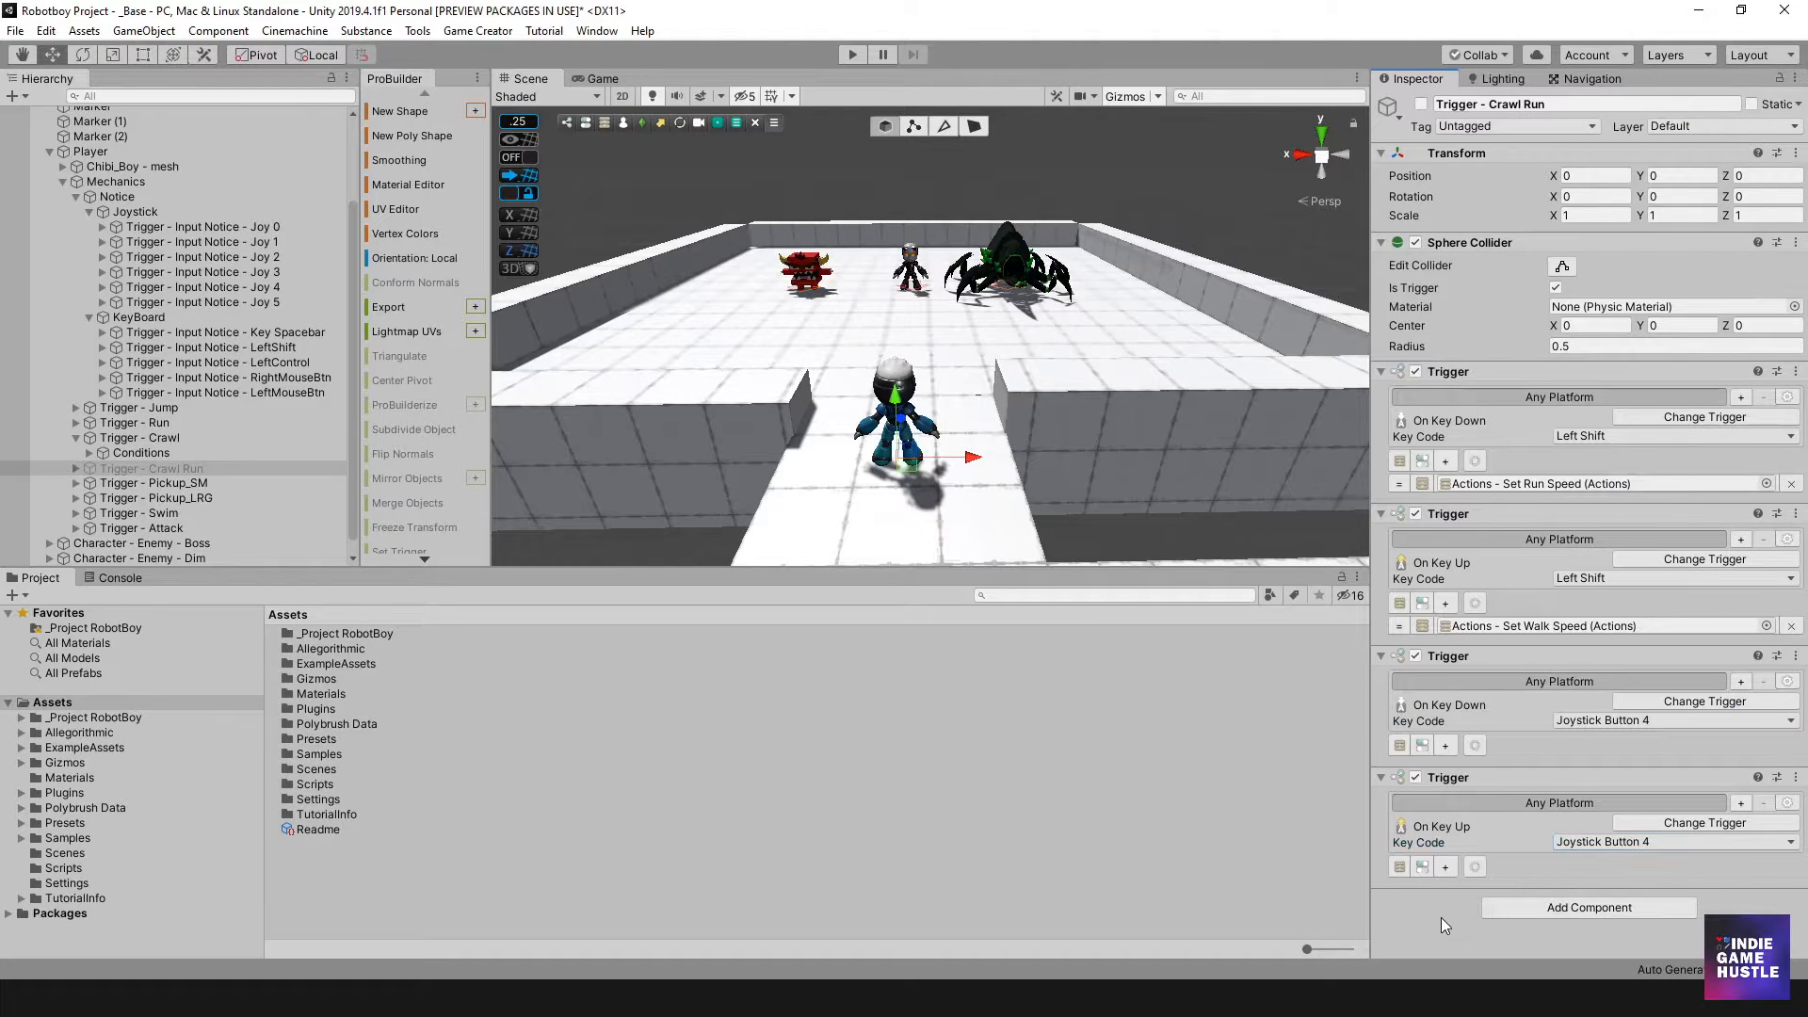
# Add an actions slot to both Joystick Button 4 triggers, assigning Actions - Set Run Speed to On Key Down and Actions - Set Walk Speed to On Key Up.
pyautogui.click(1448, 746)
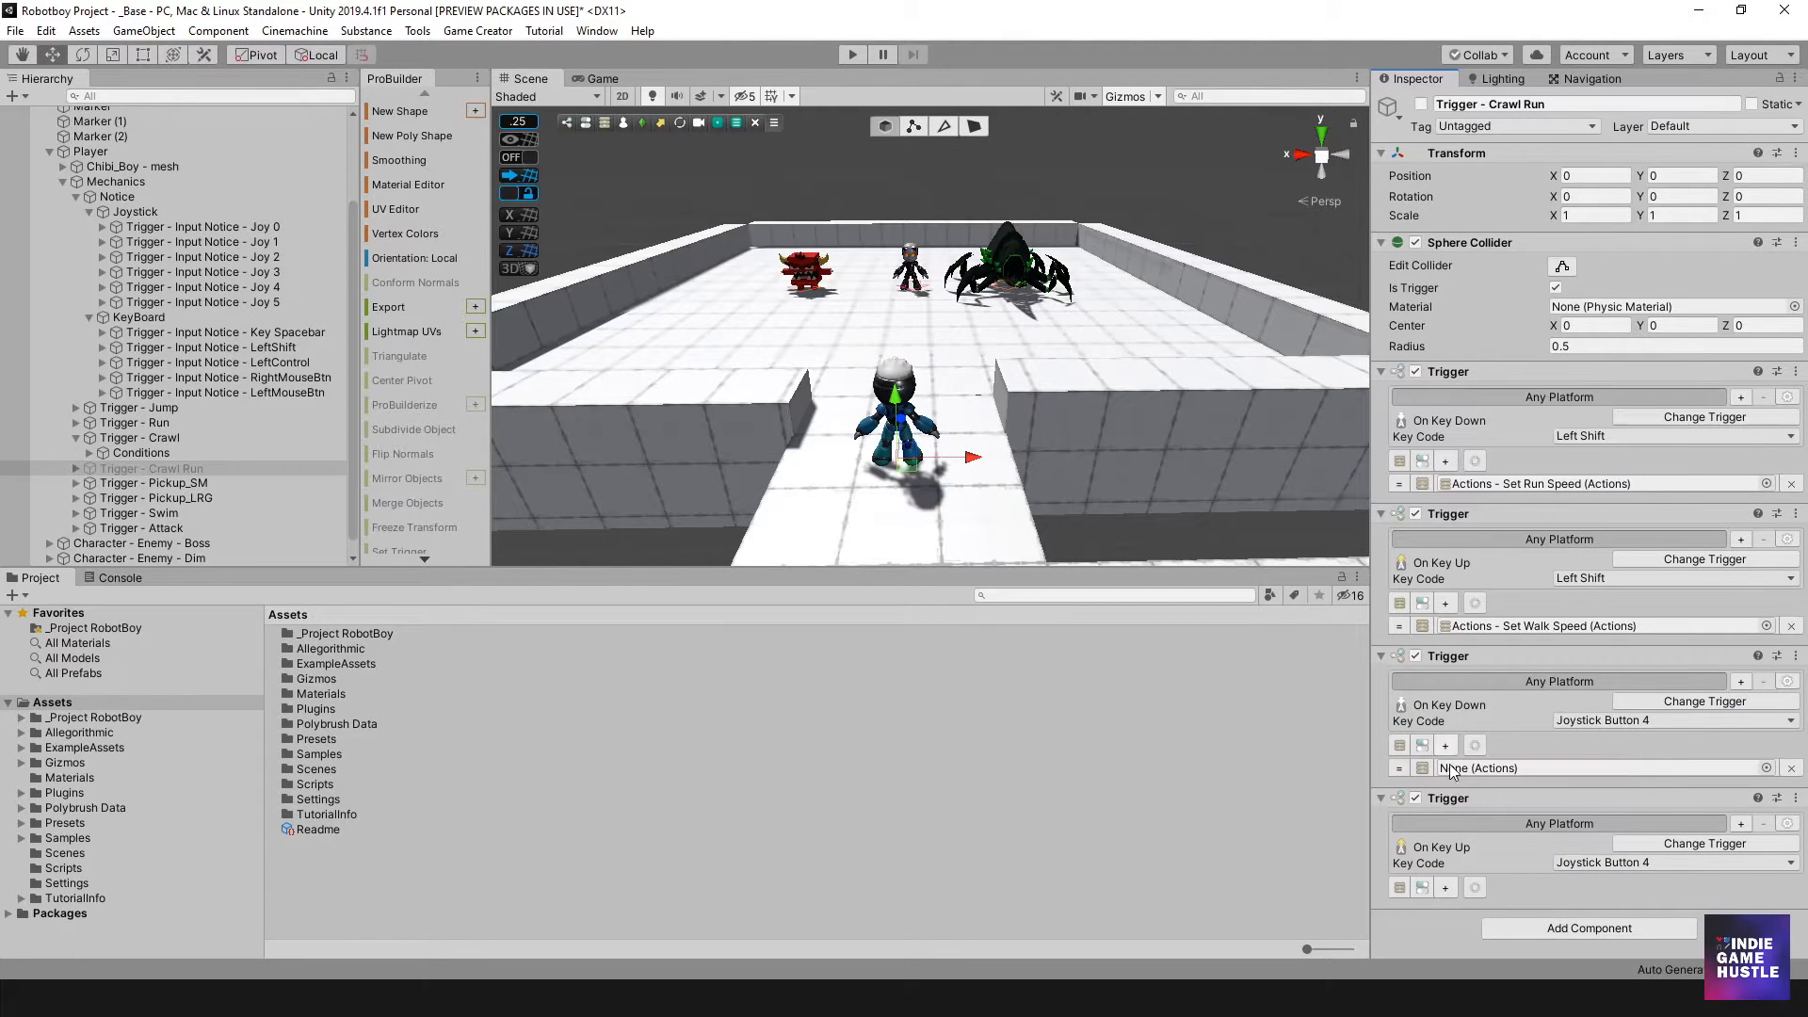
pyautogui.click(1450, 886)
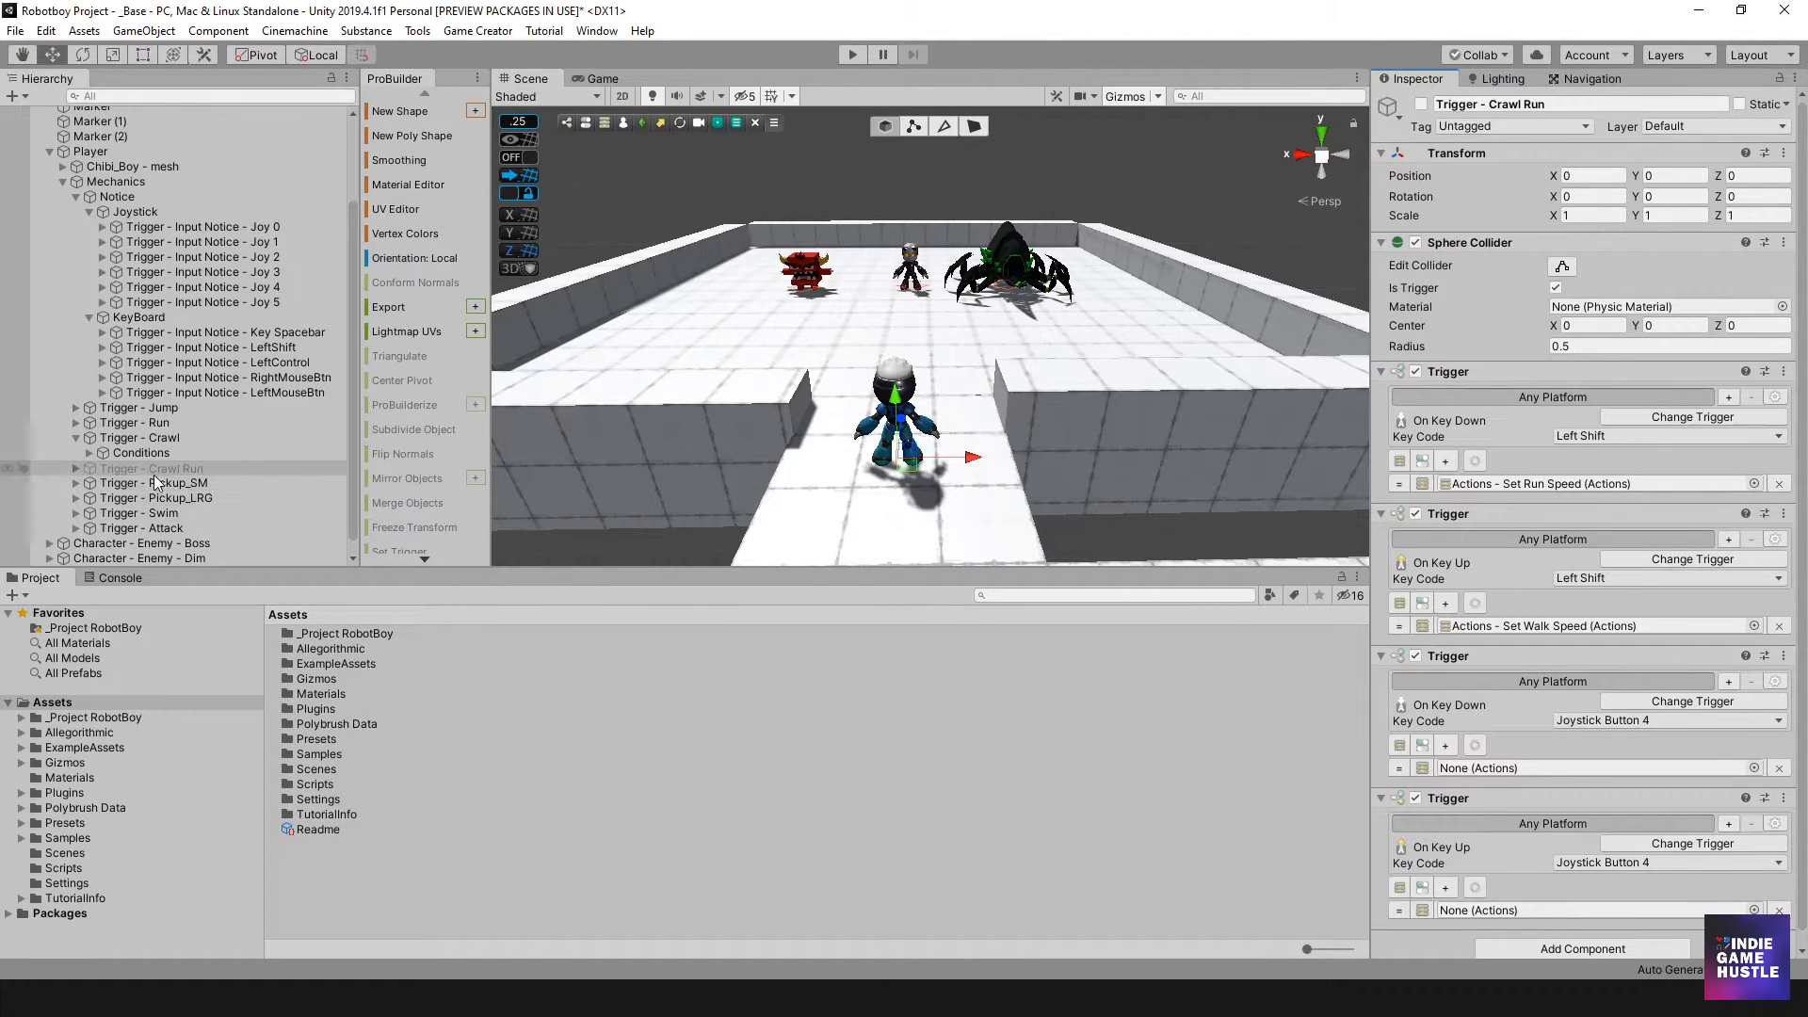
pyautogui.click(75, 468)
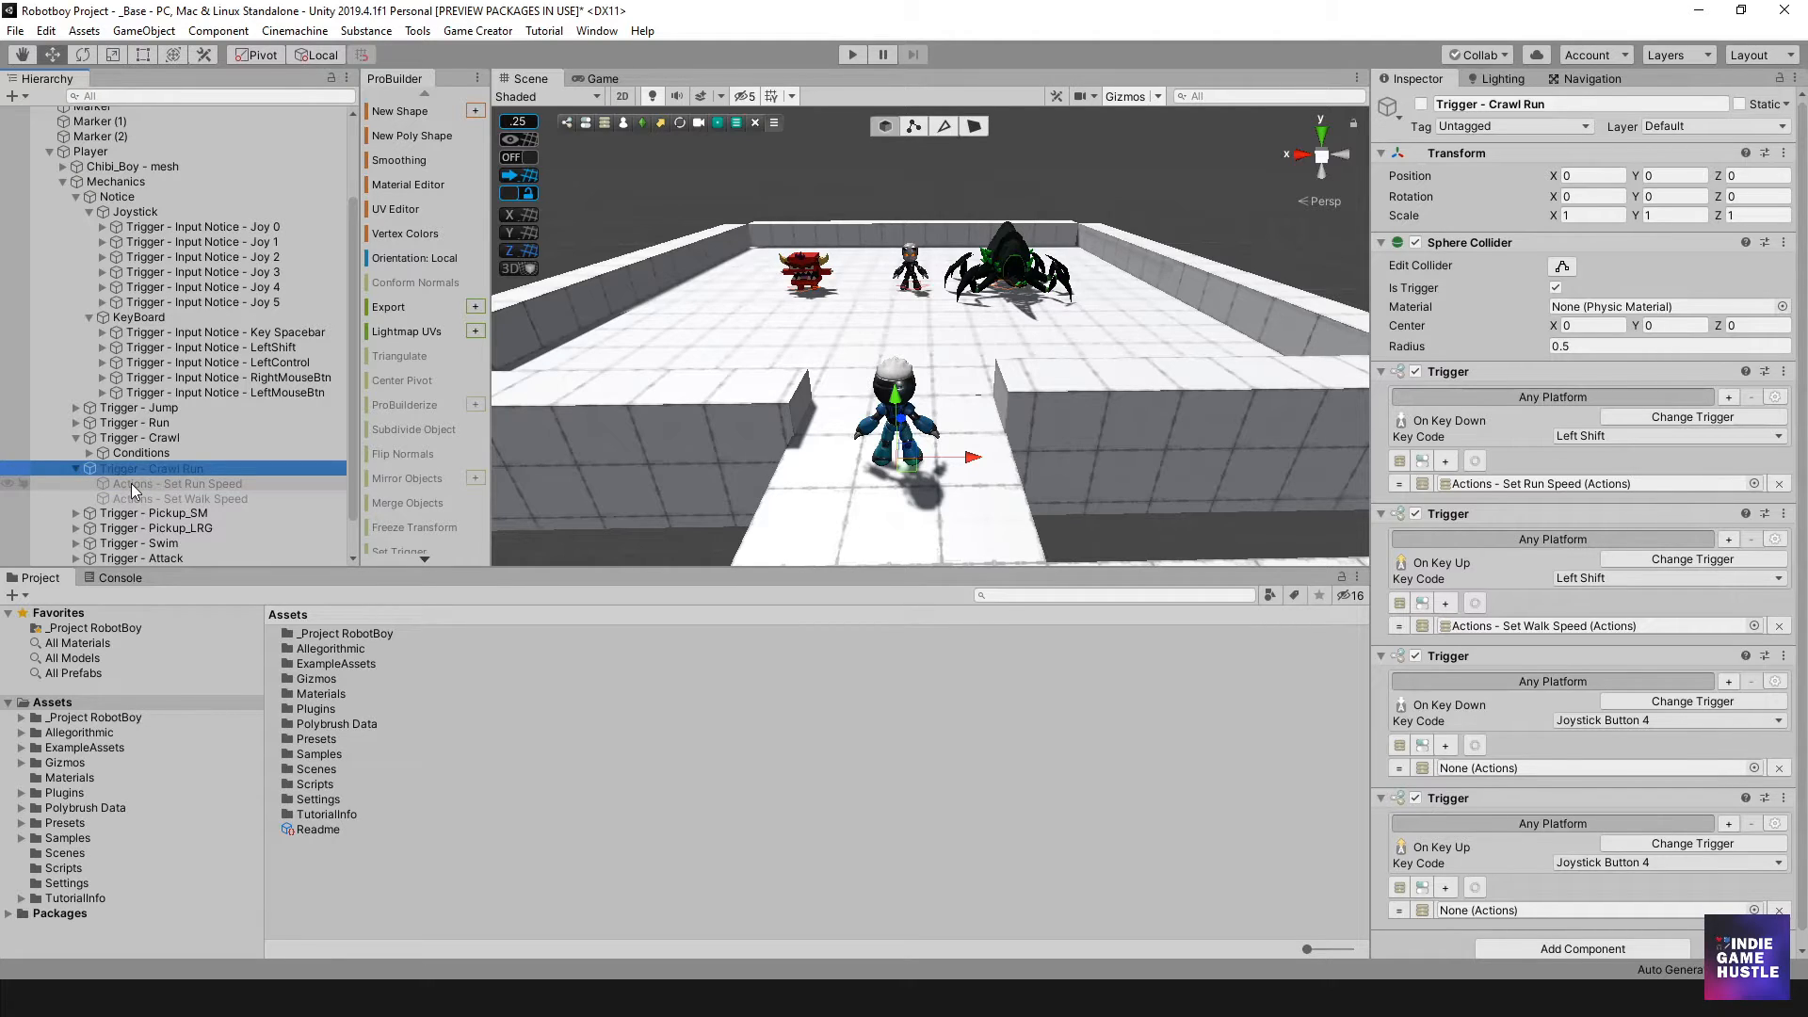
pyautogui.moveTo(132, 484); pyautogui.dragTo(1574, 770)
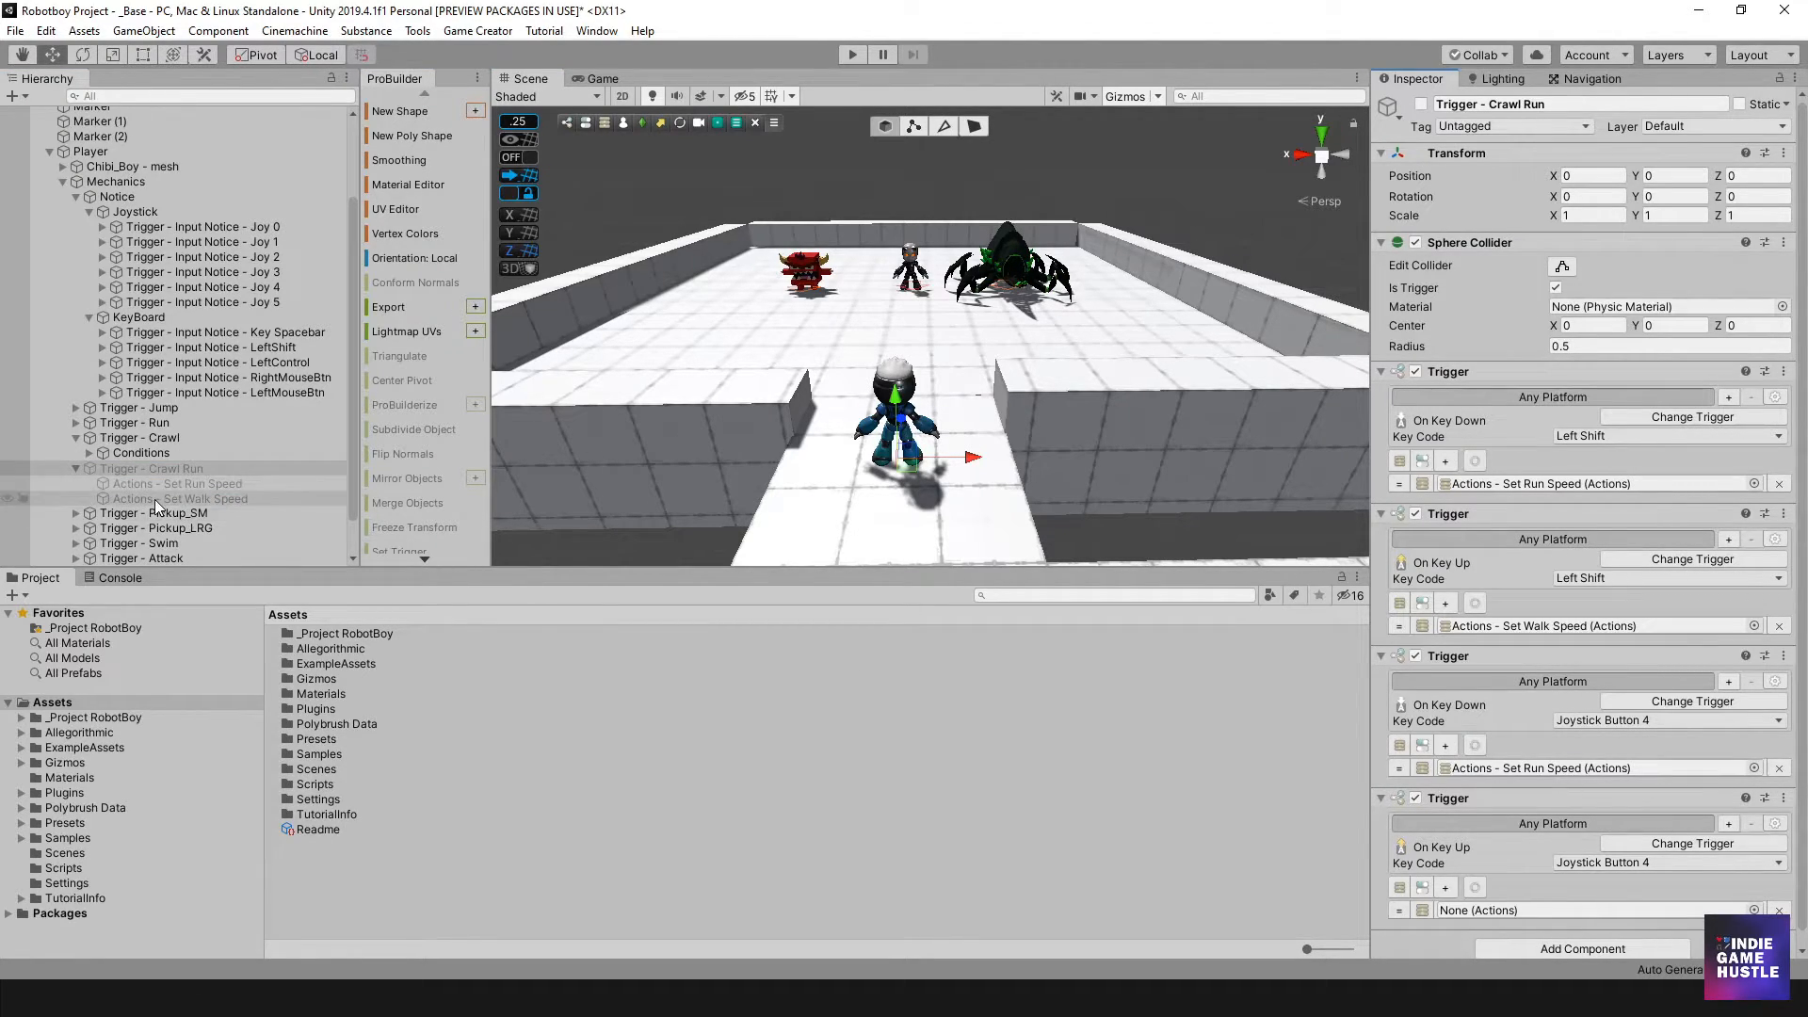
pyautogui.moveTo(154, 499); pyautogui.dragTo(1499, 906)
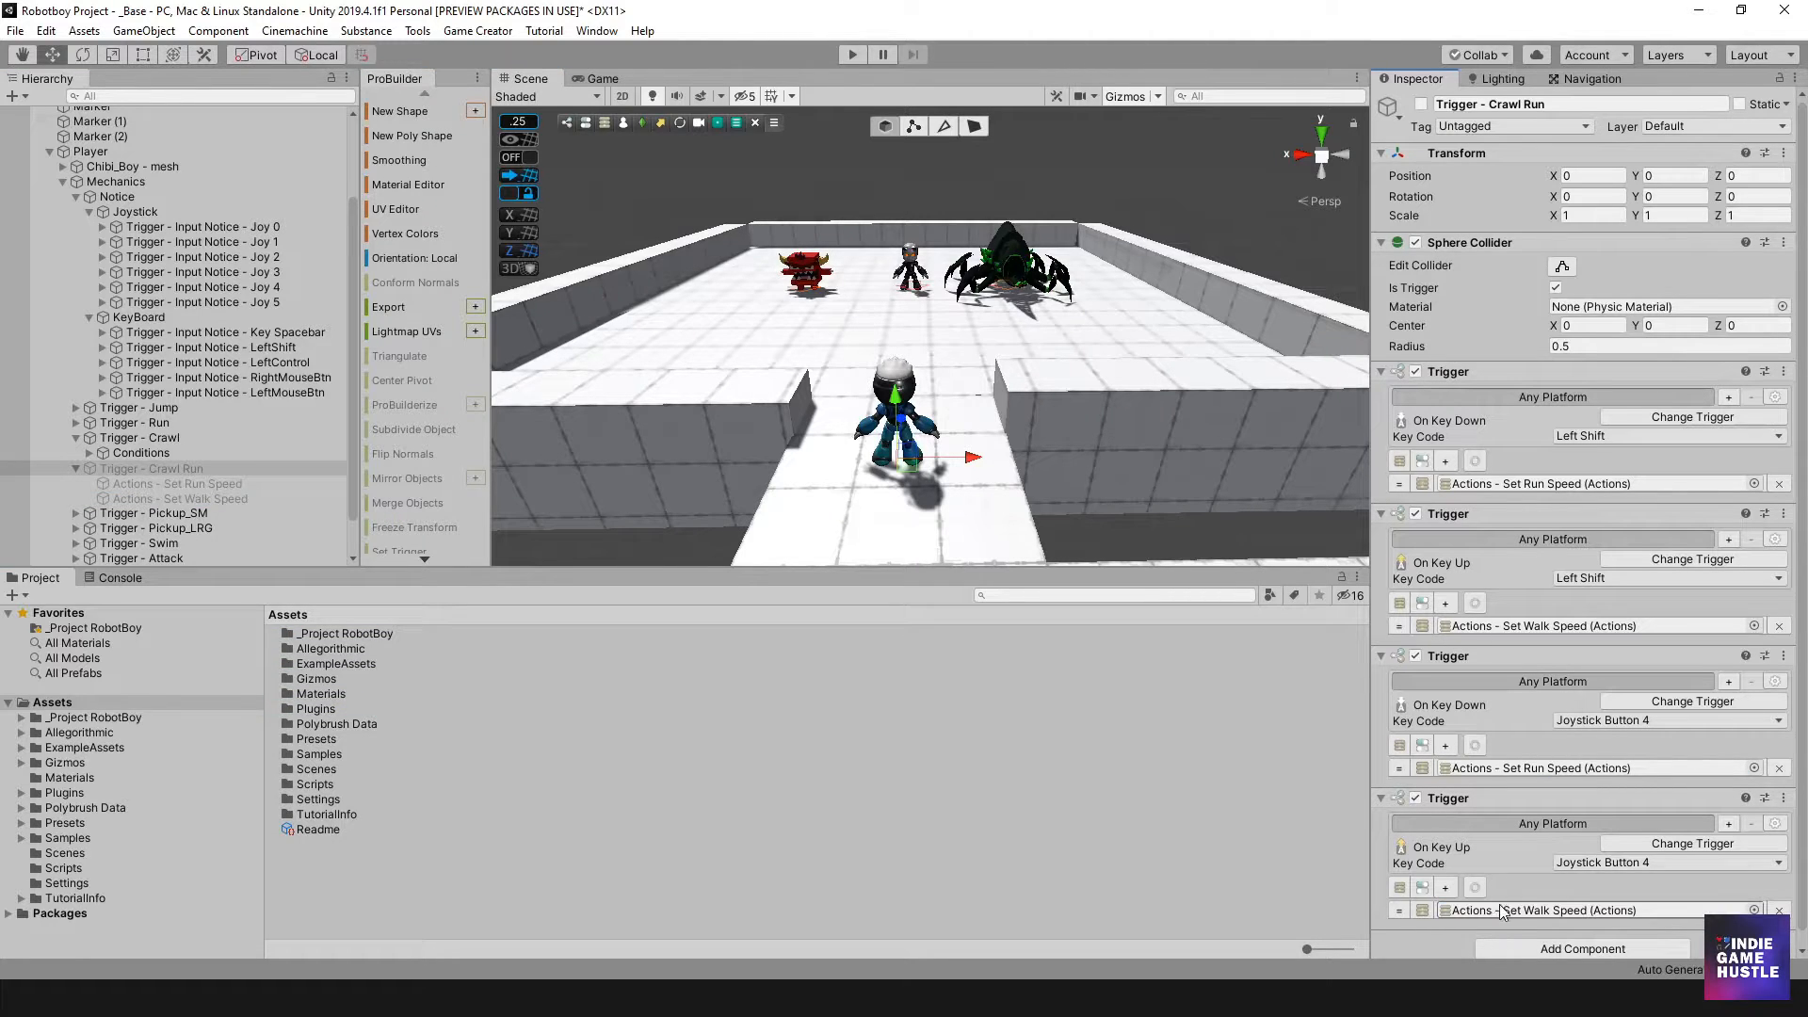
pyautogui.scroll(-1, 1544, 806)
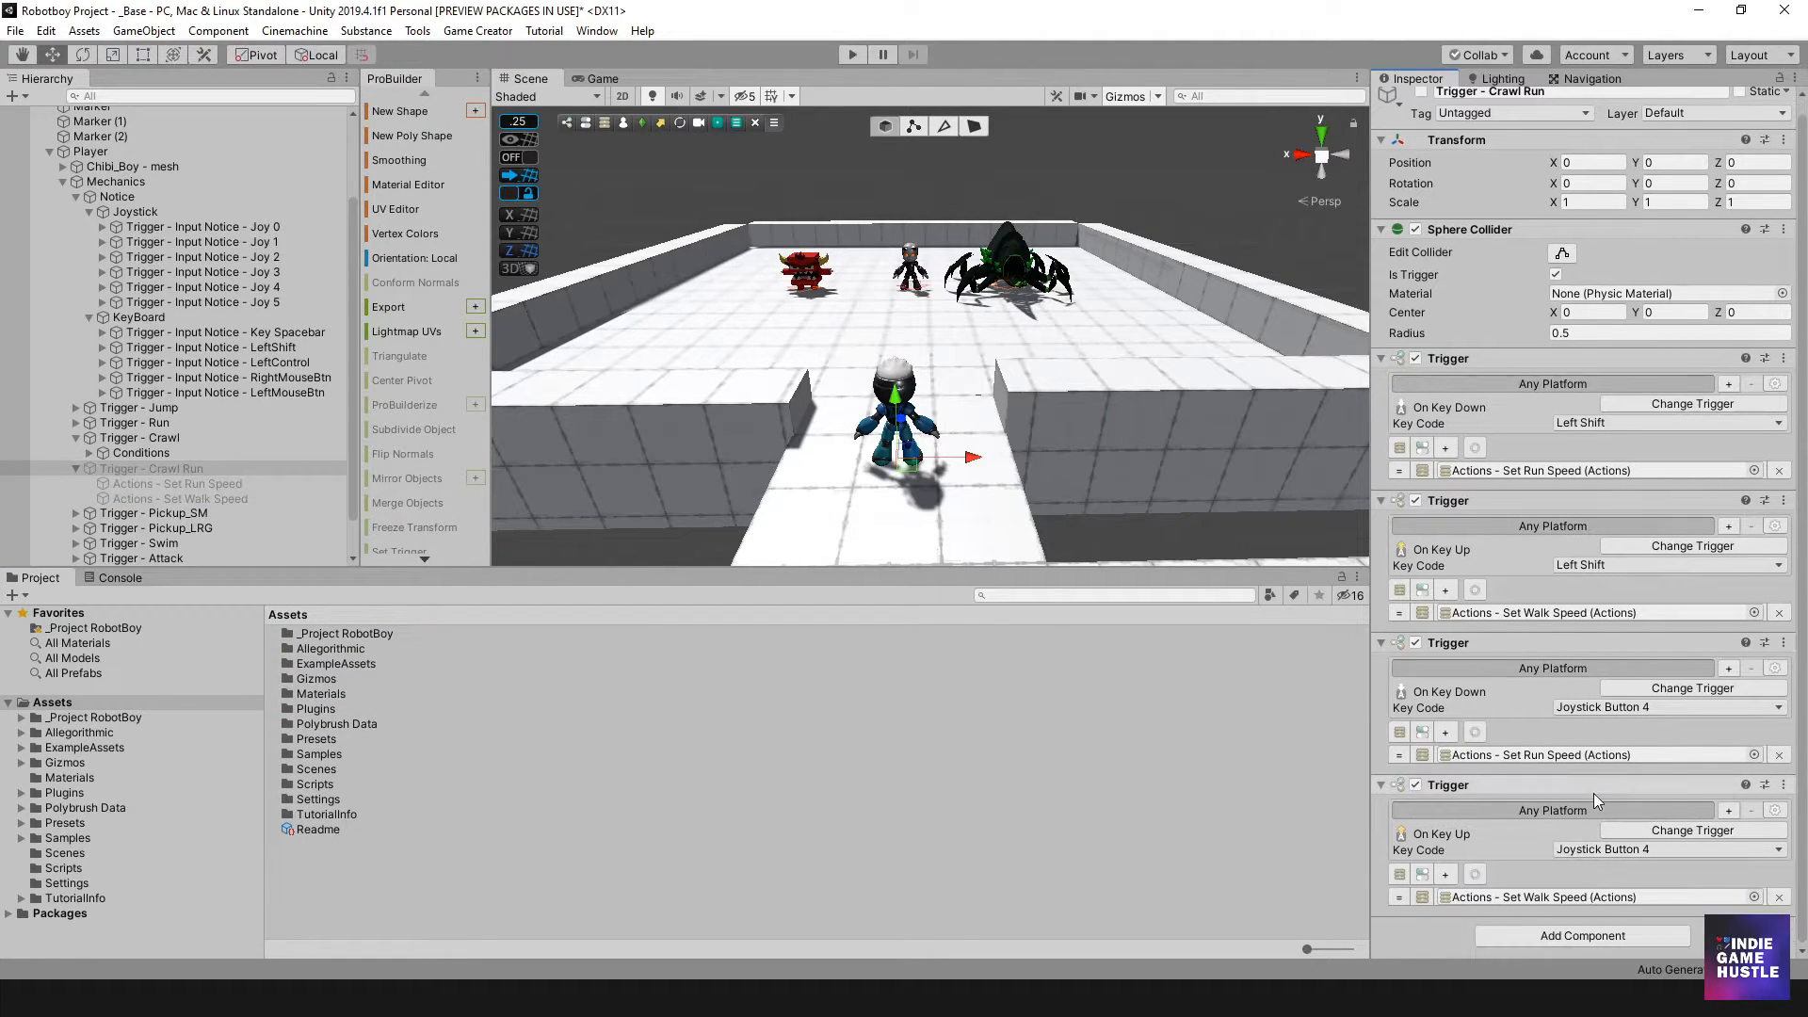
# Playtest the player's crawling and crawl-run in the running game and stop the game.
pyautogui.click(853, 54)
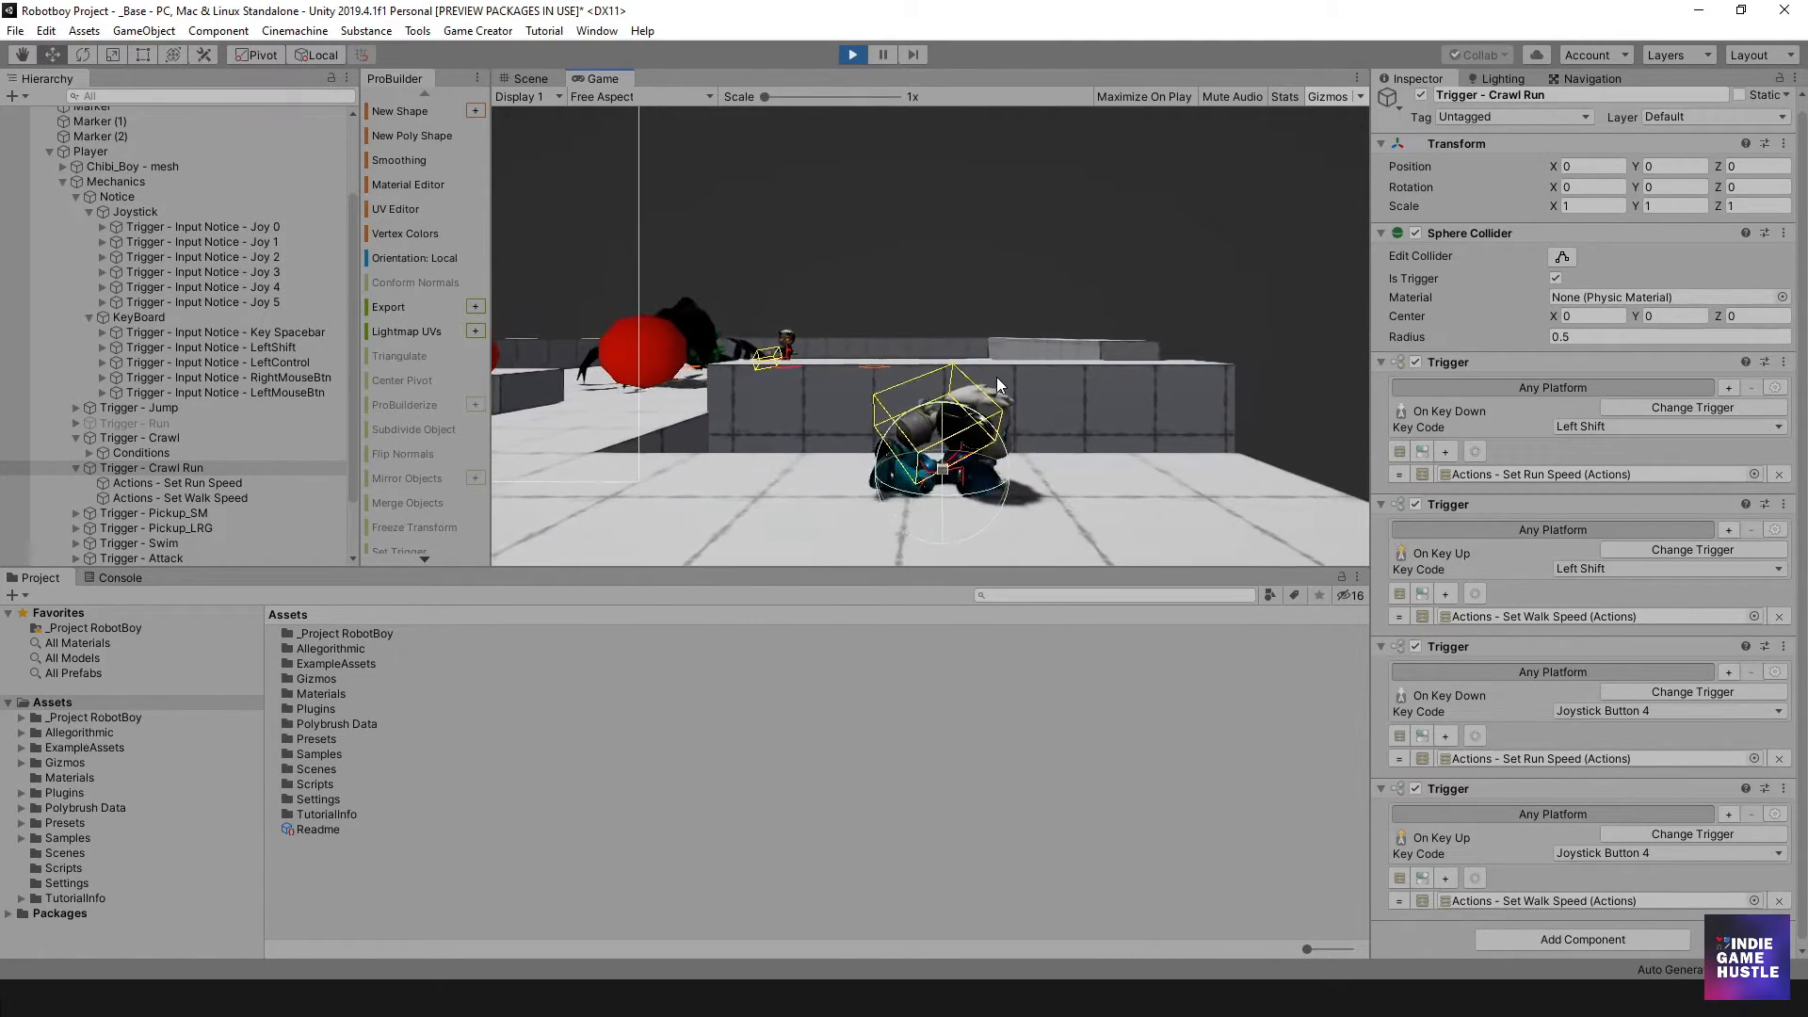
pyautogui.press('ctrl')
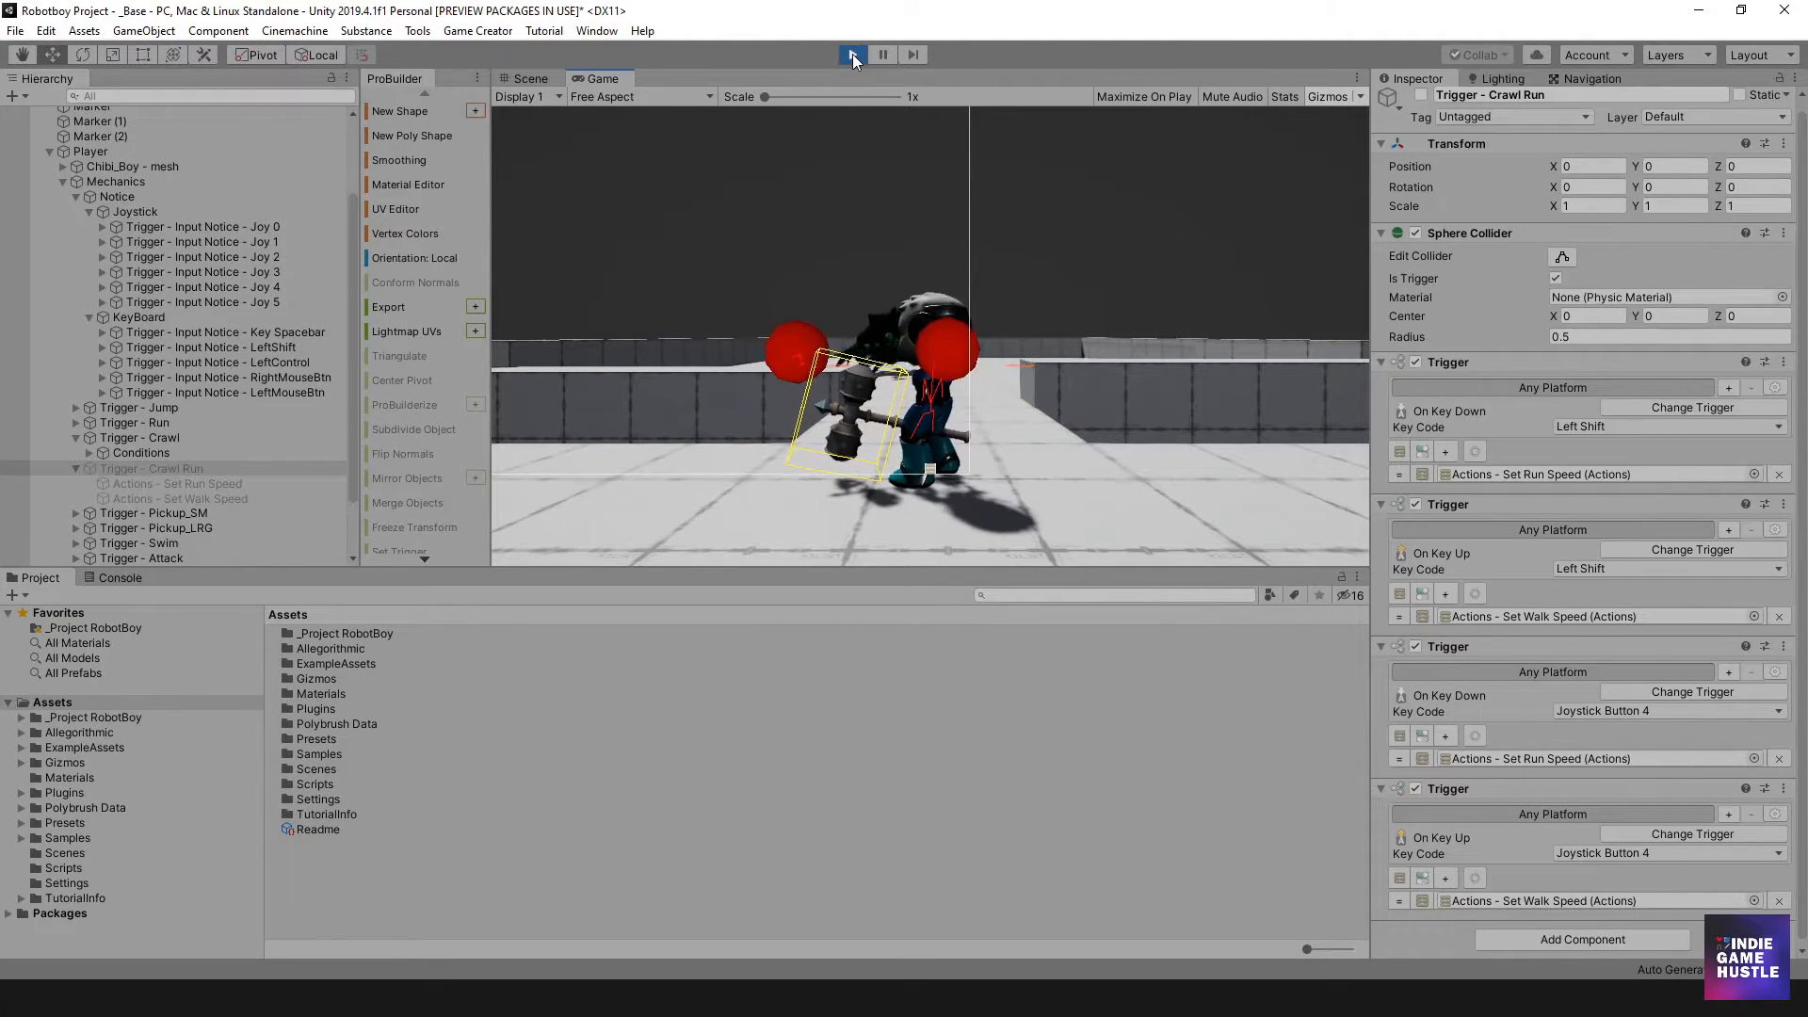
pyautogui.click(1111, 190)
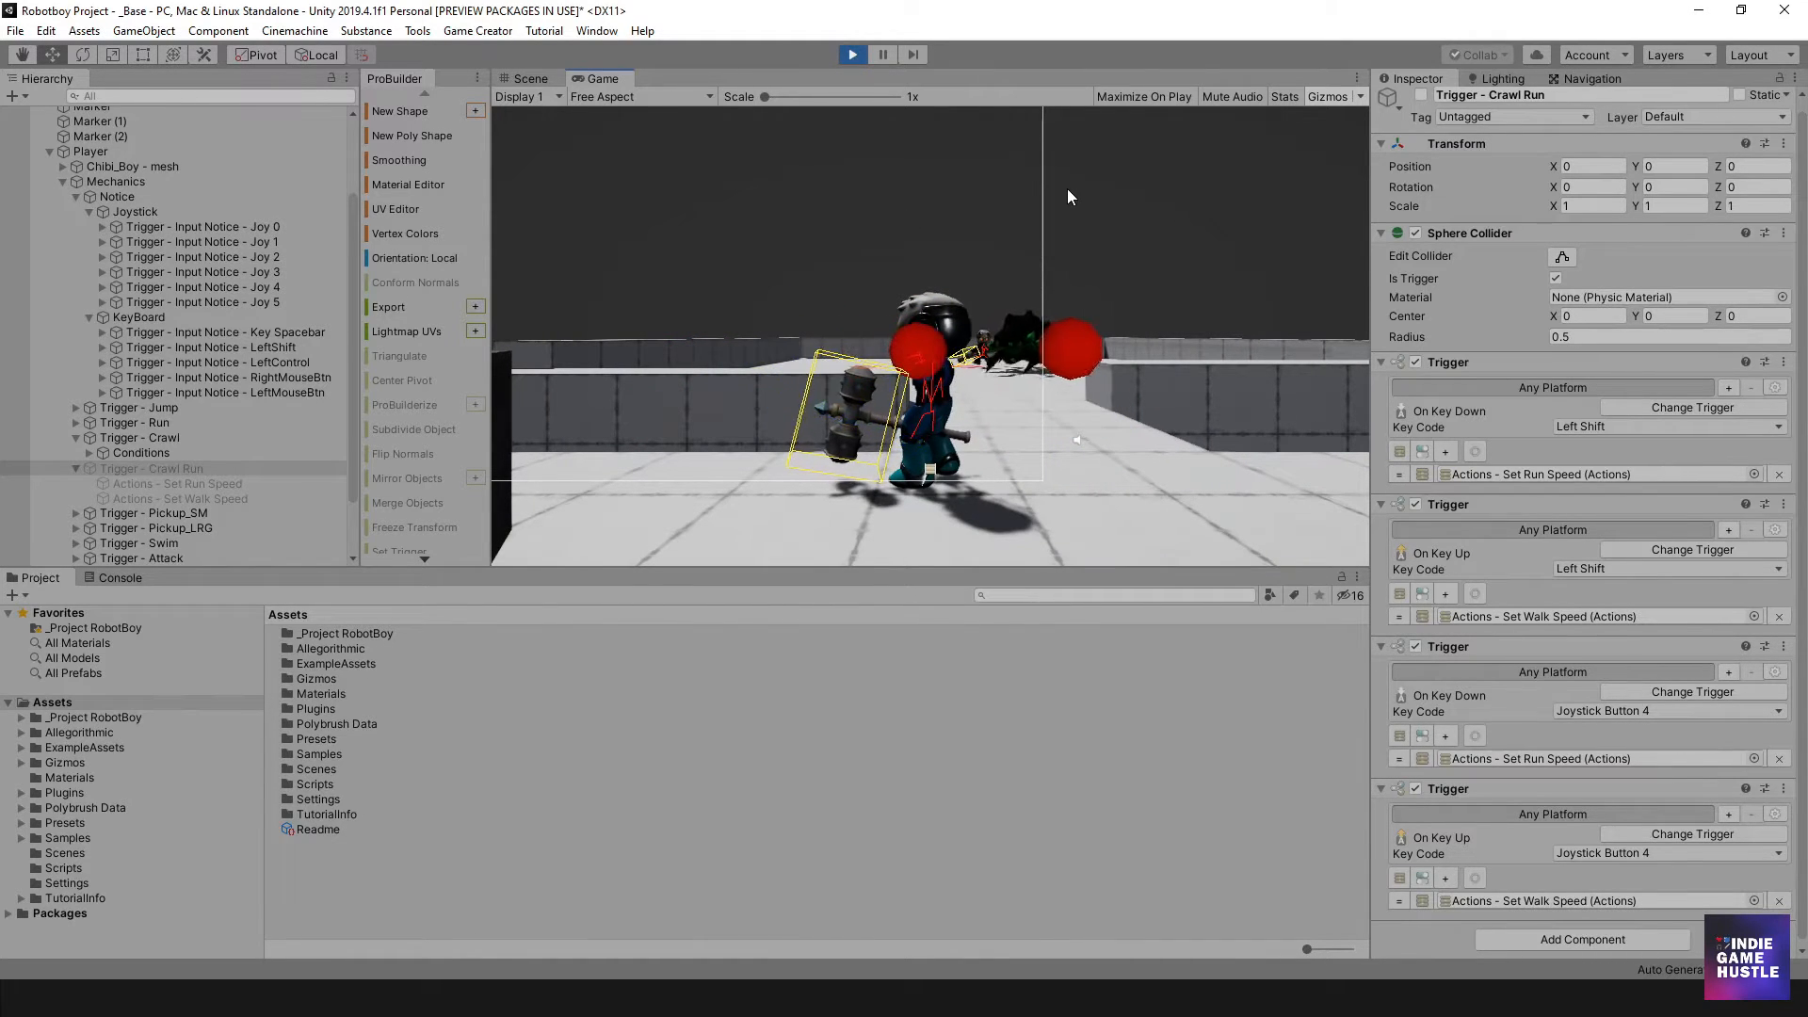
pyautogui.press('ctrl')
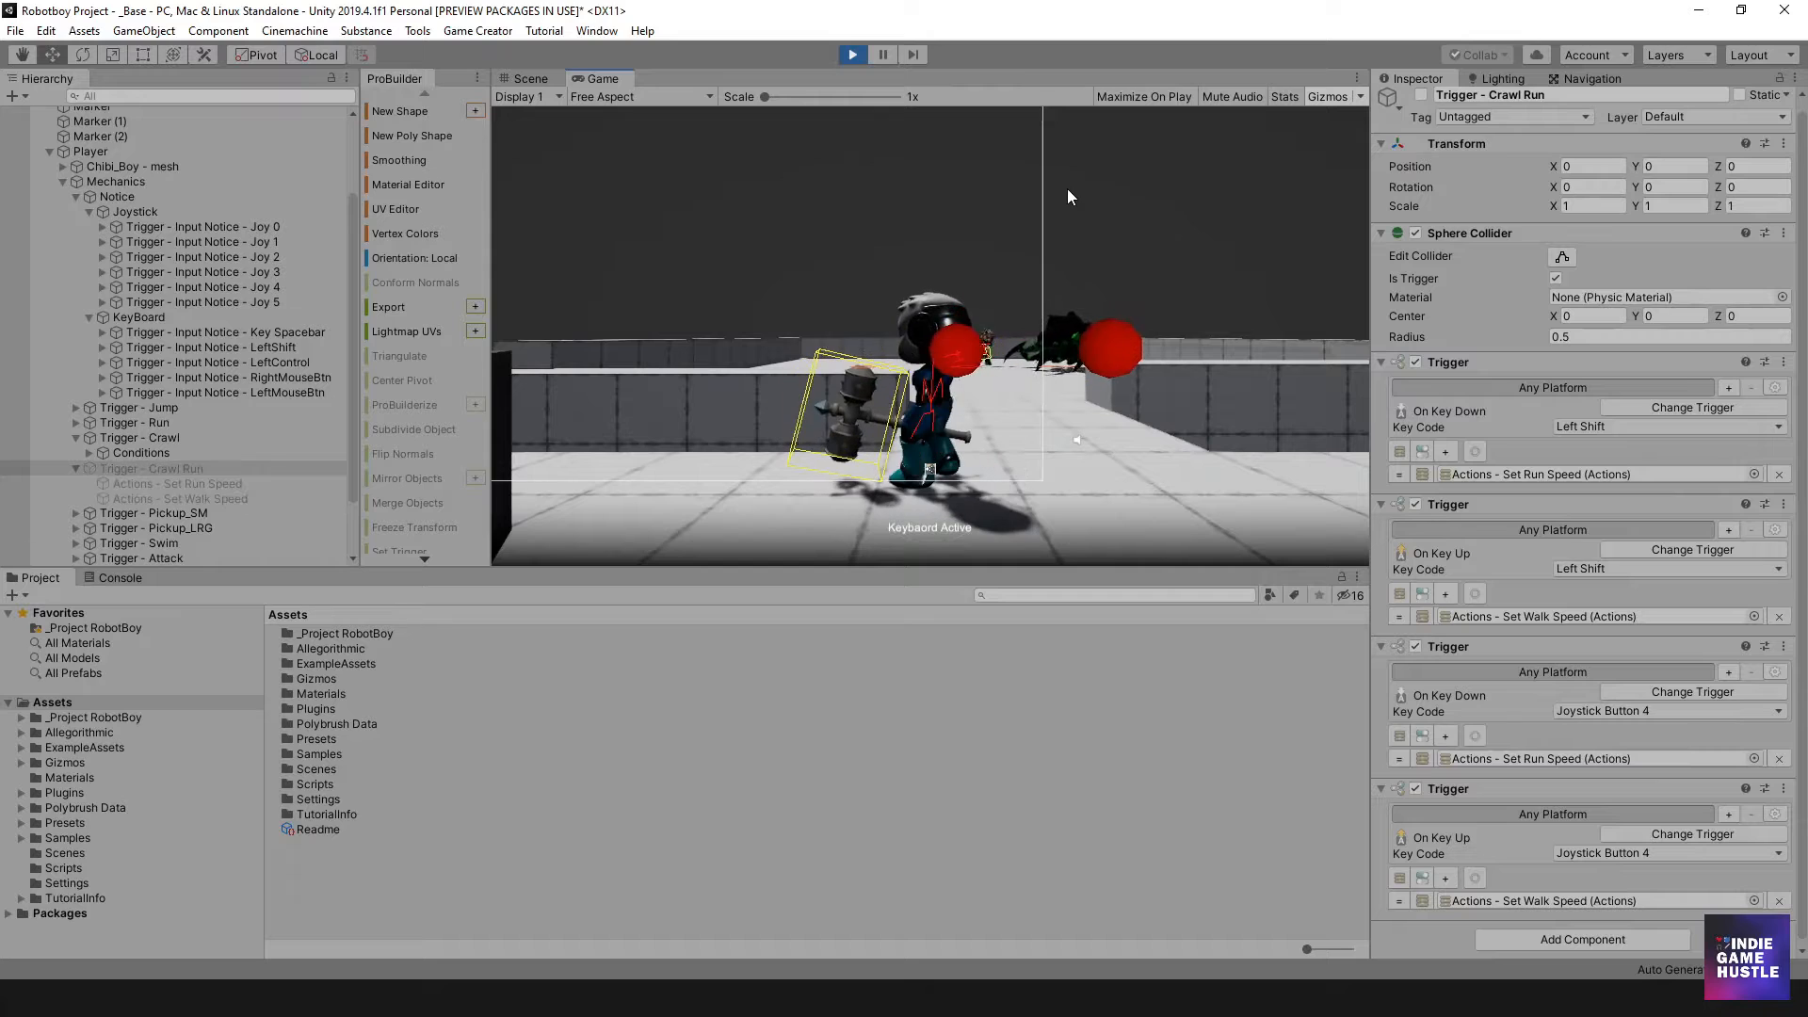
pyautogui.press('ctrl')
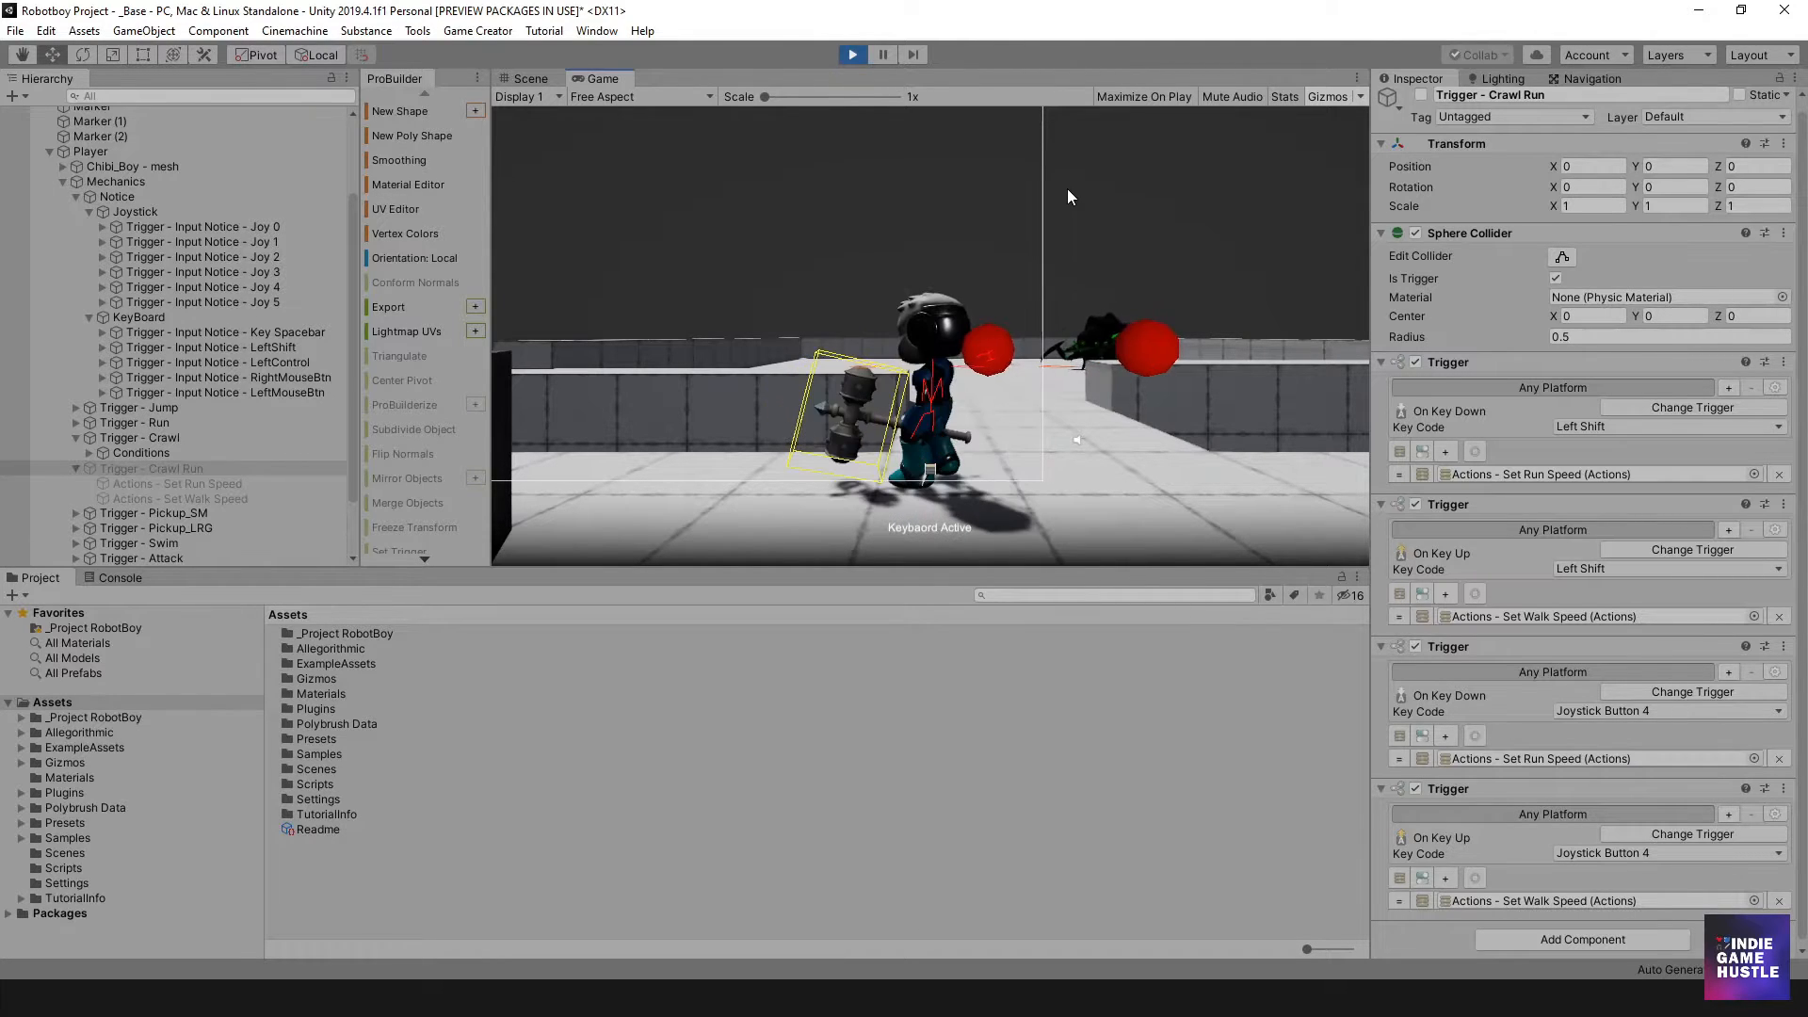
pyautogui.press('ctrl')
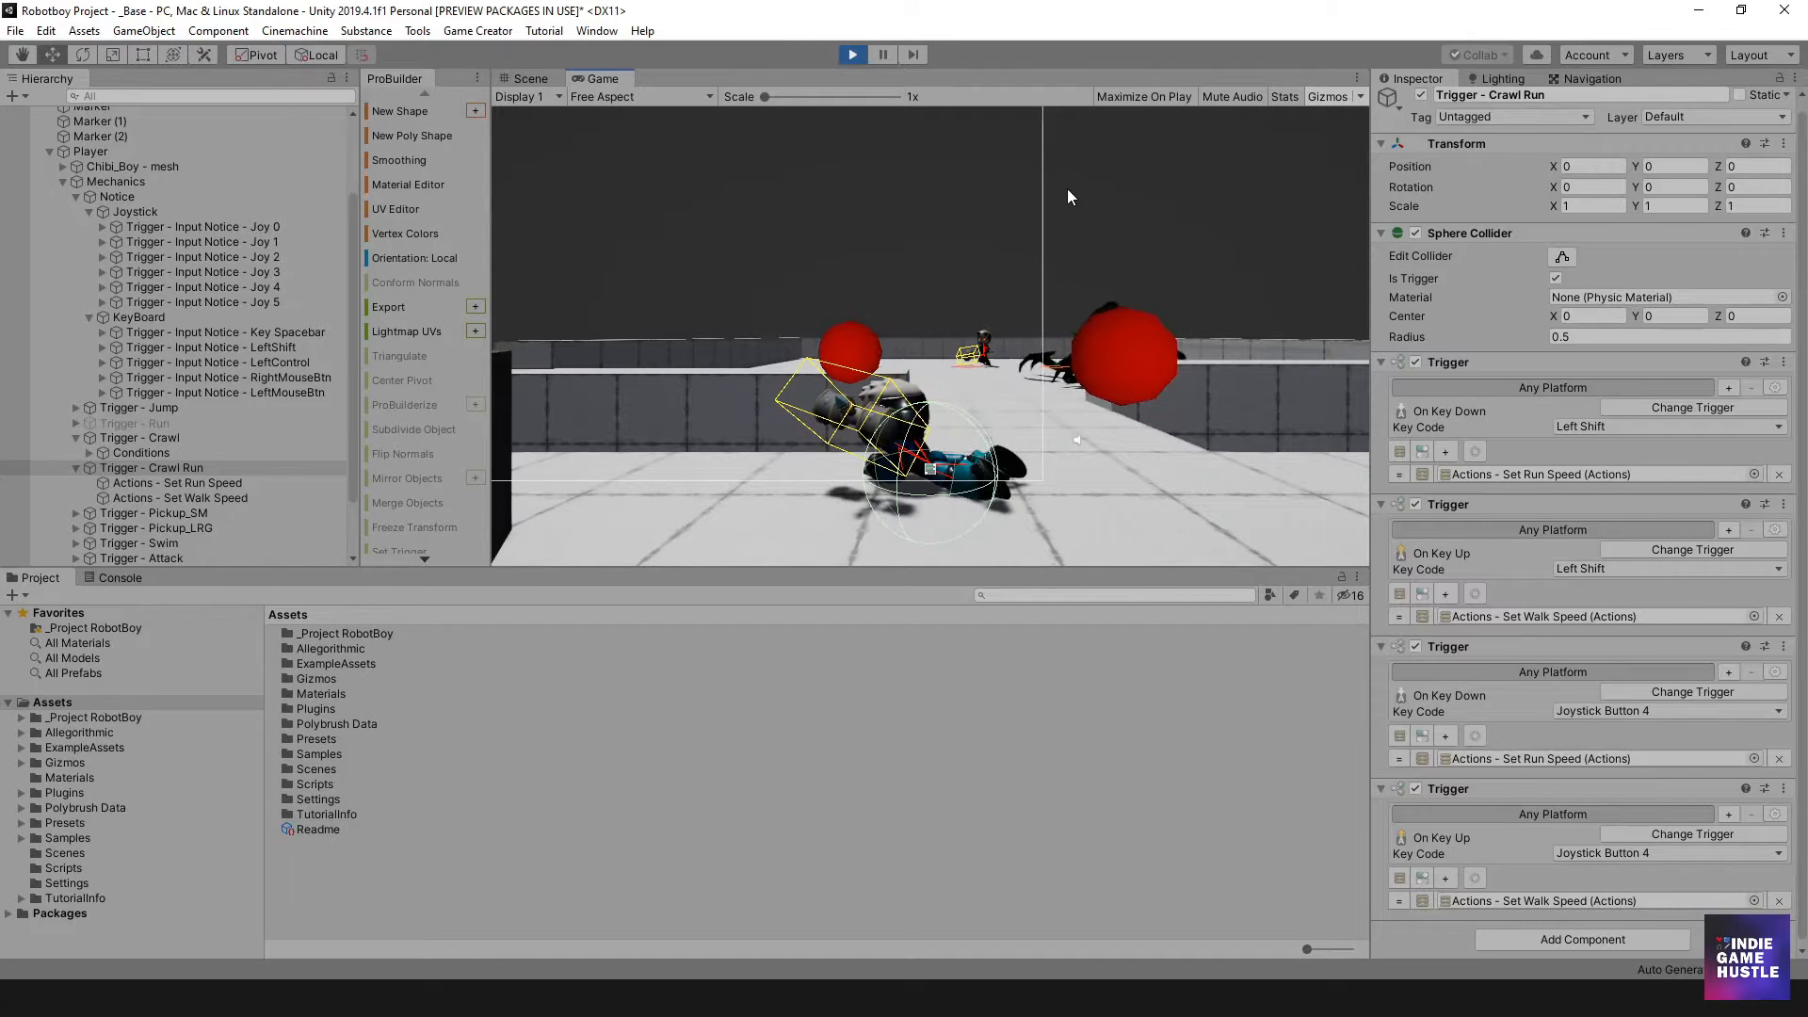
pyautogui.click(854, 56)
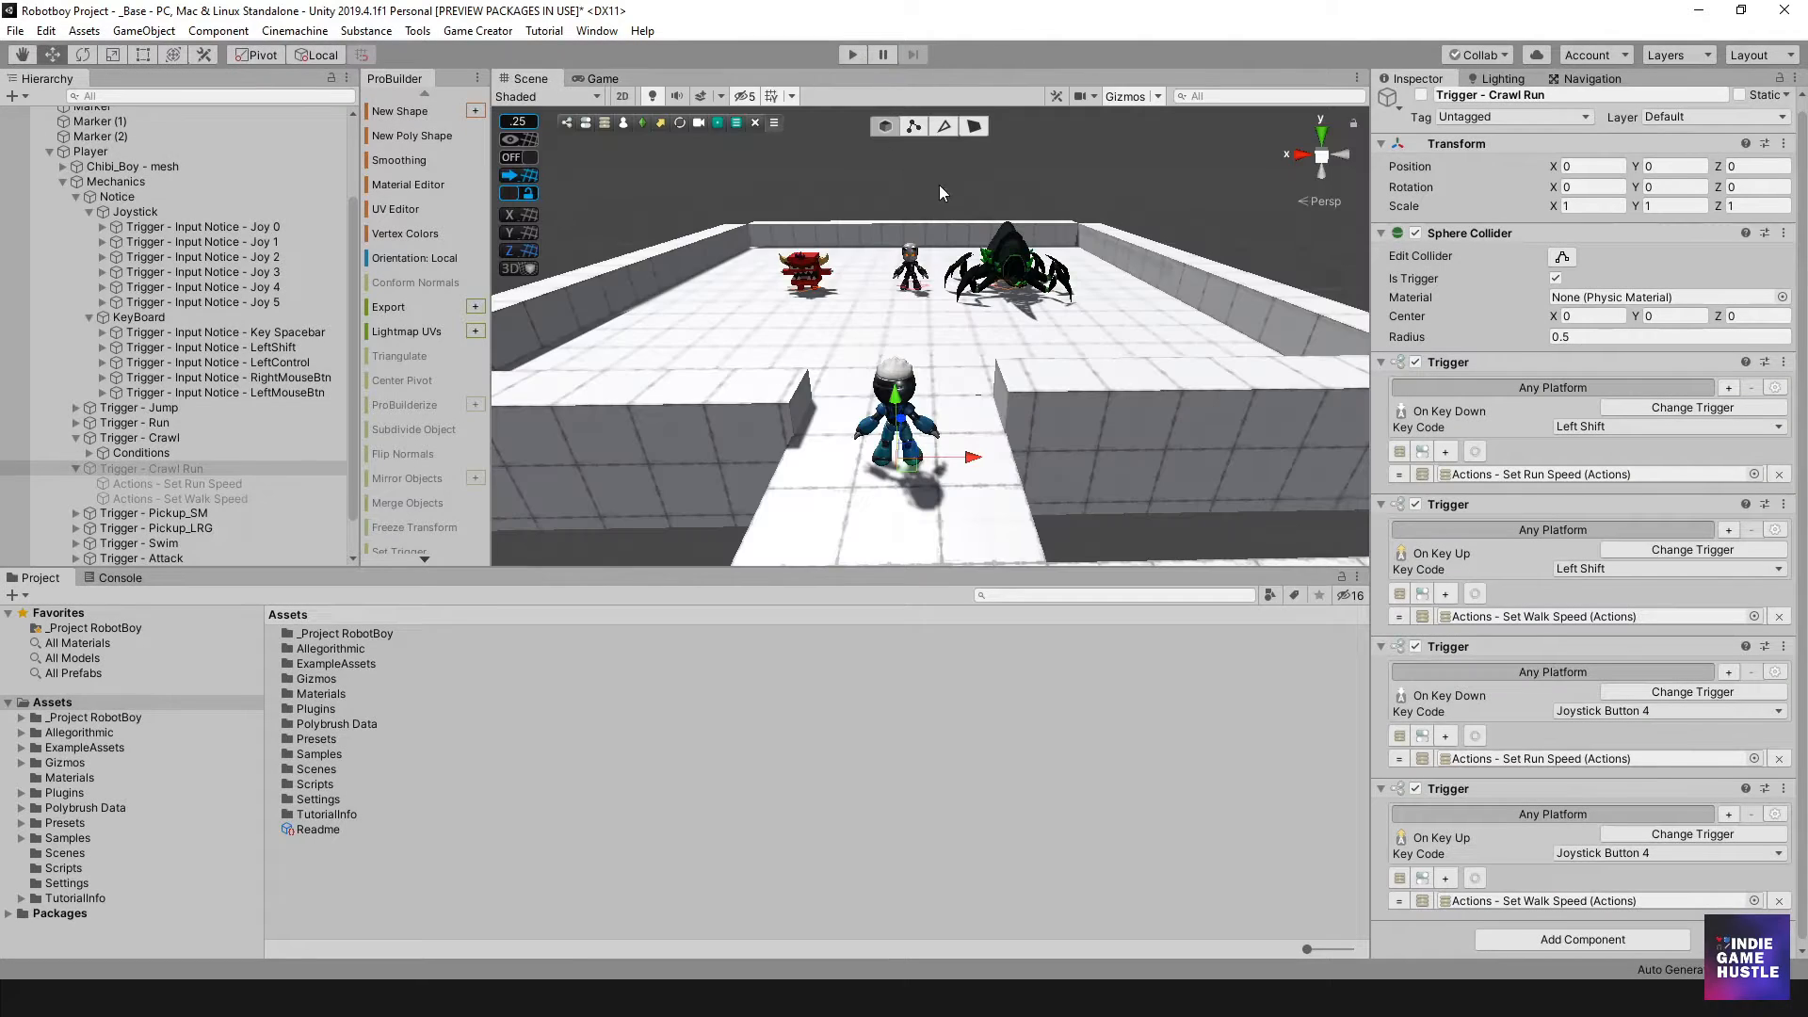
# Collapse Trigger - Crawl and Trigger - Crawl Run, look over the pickup and swim triggers, and expand Trigger - Pickup_SM.
pyautogui.click(76, 438)
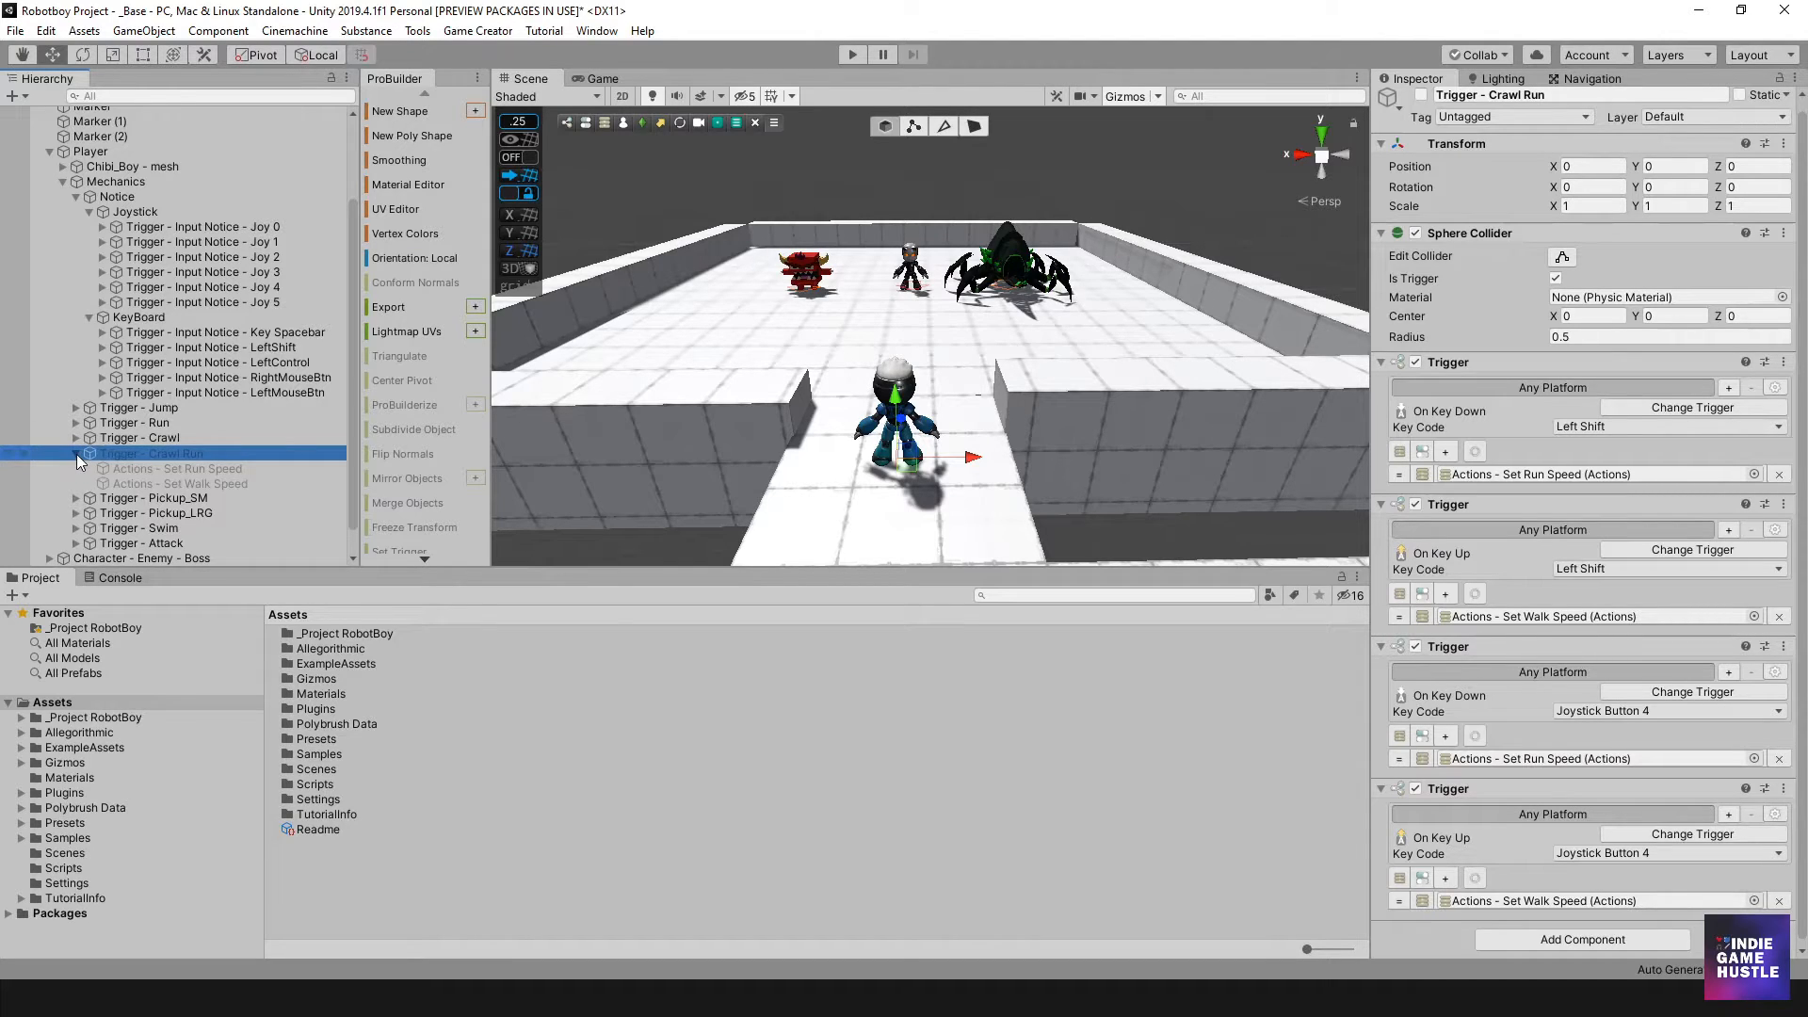
pyautogui.click(76, 453)
pyautogui.click(175, 468)
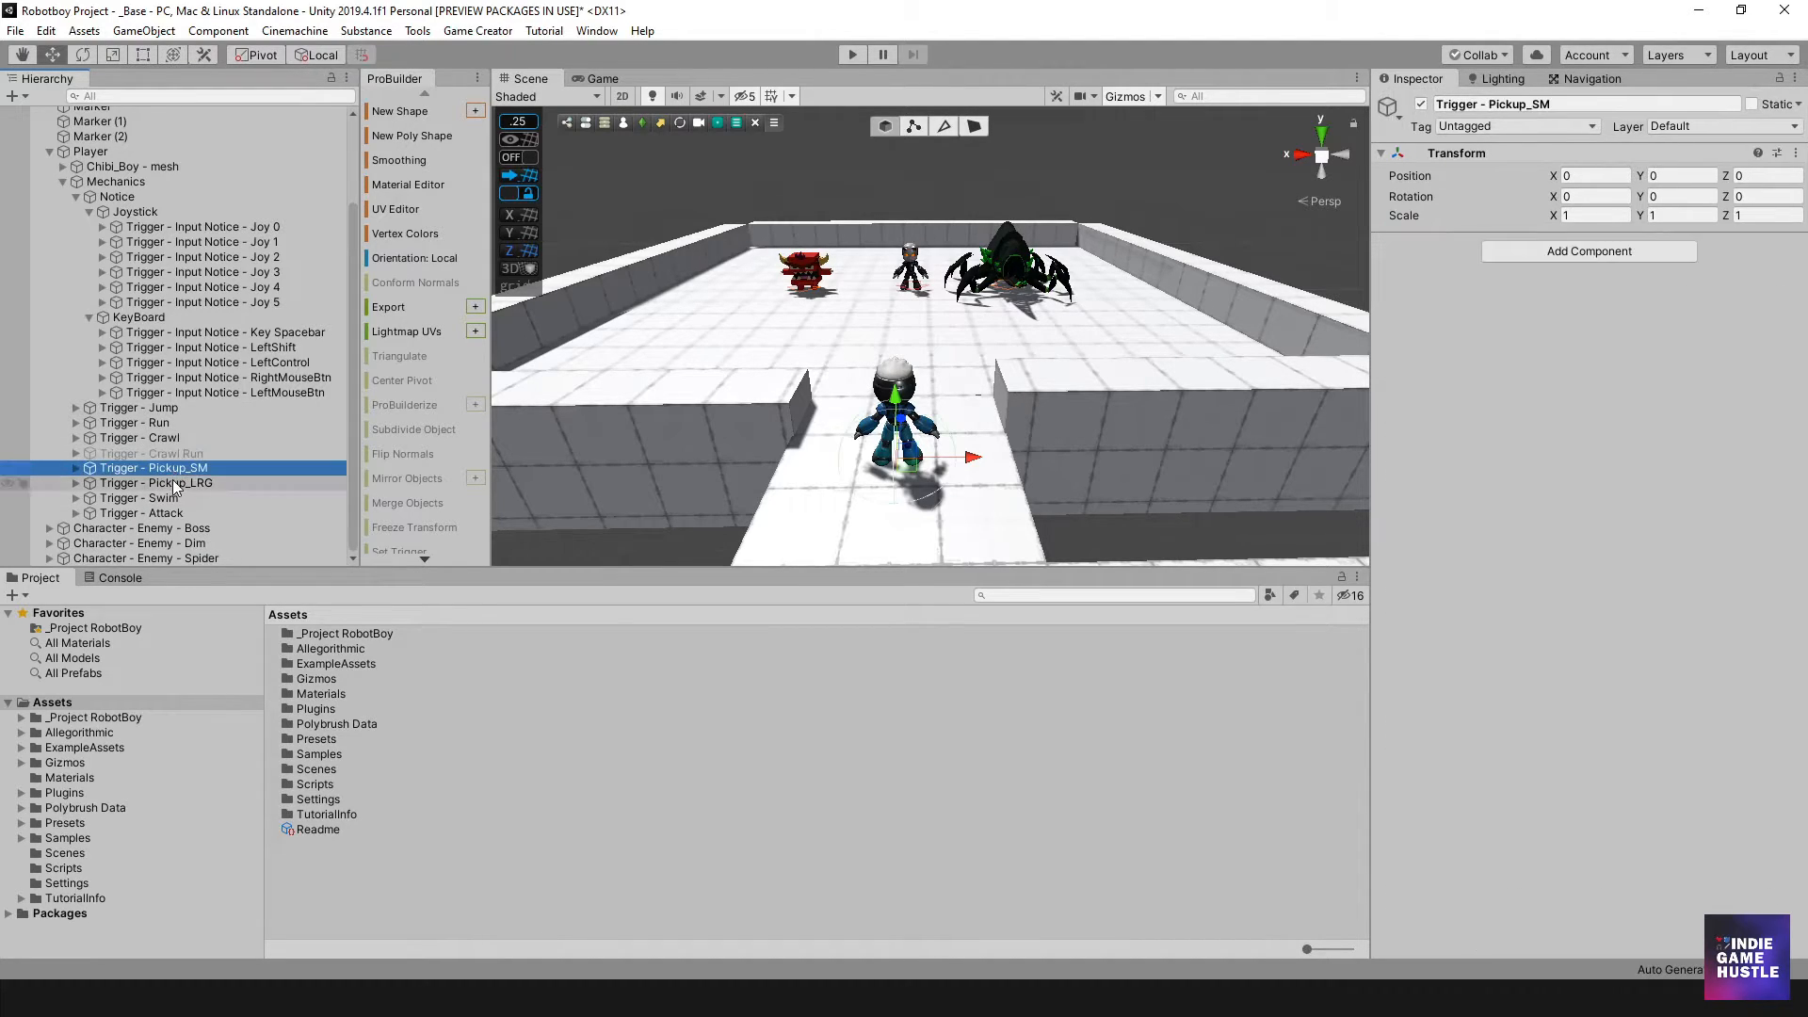
pyautogui.click(175, 483)
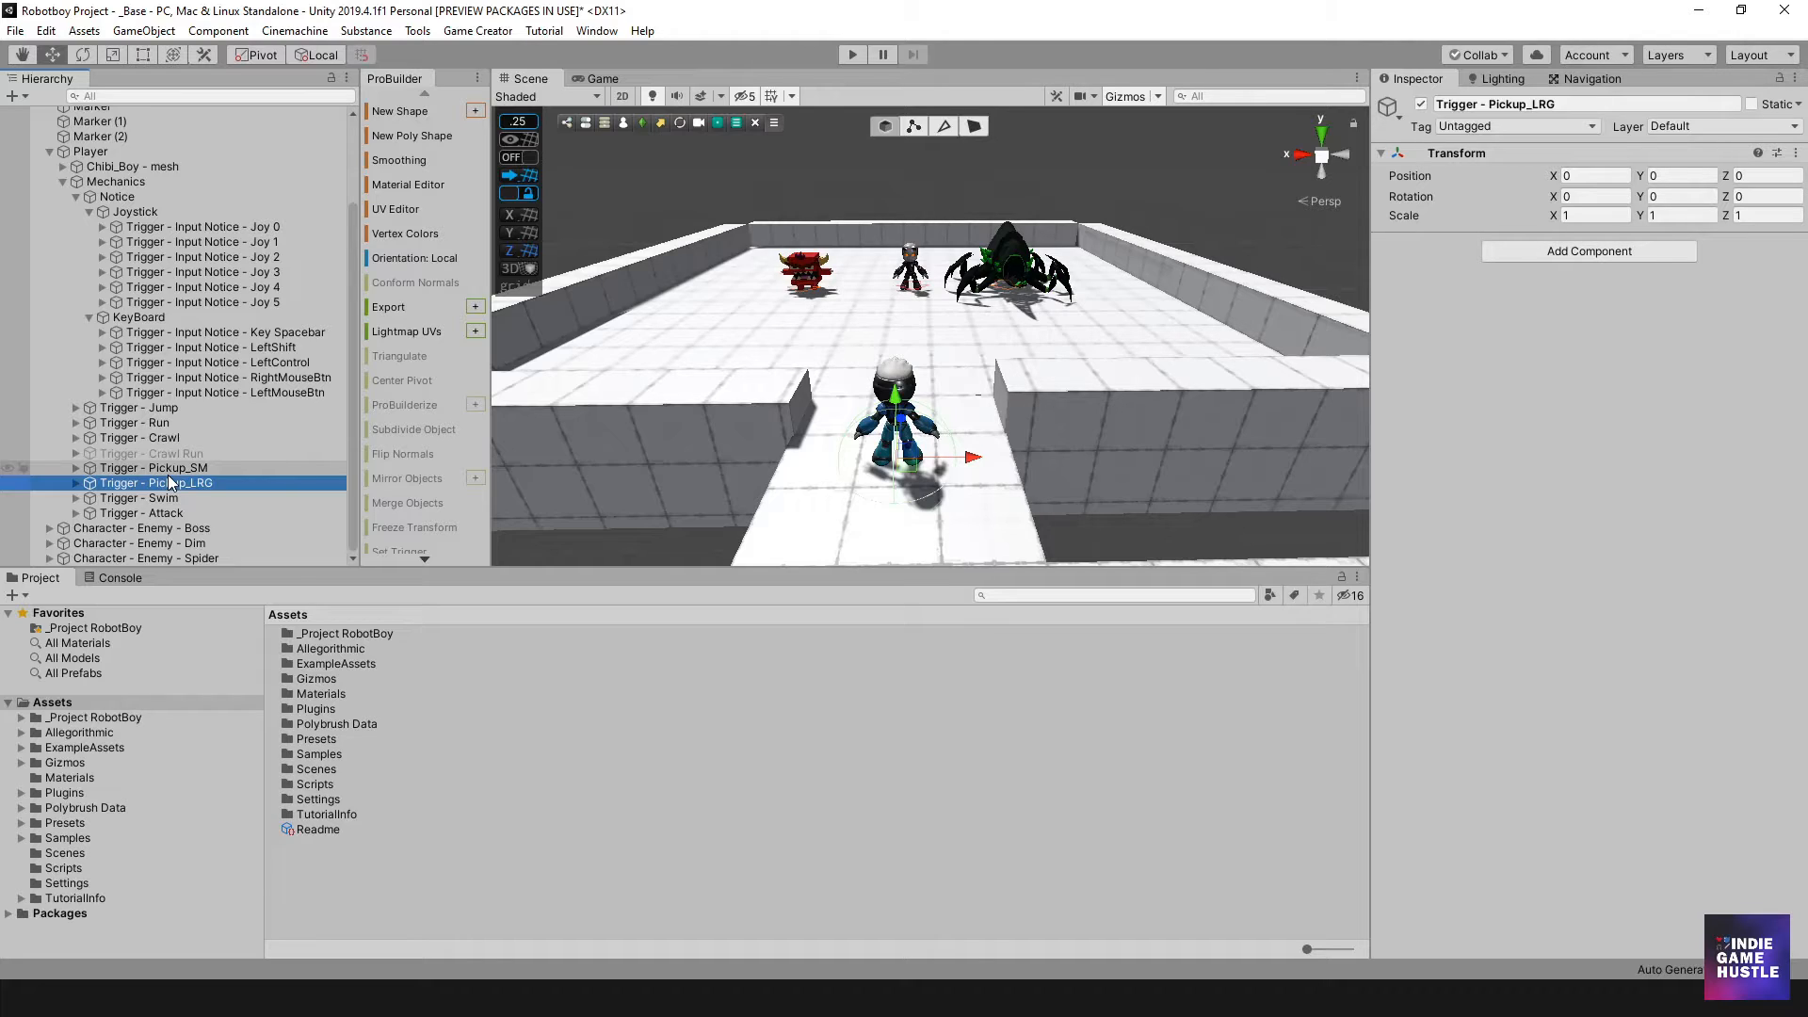
pyautogui.click(186, 498)
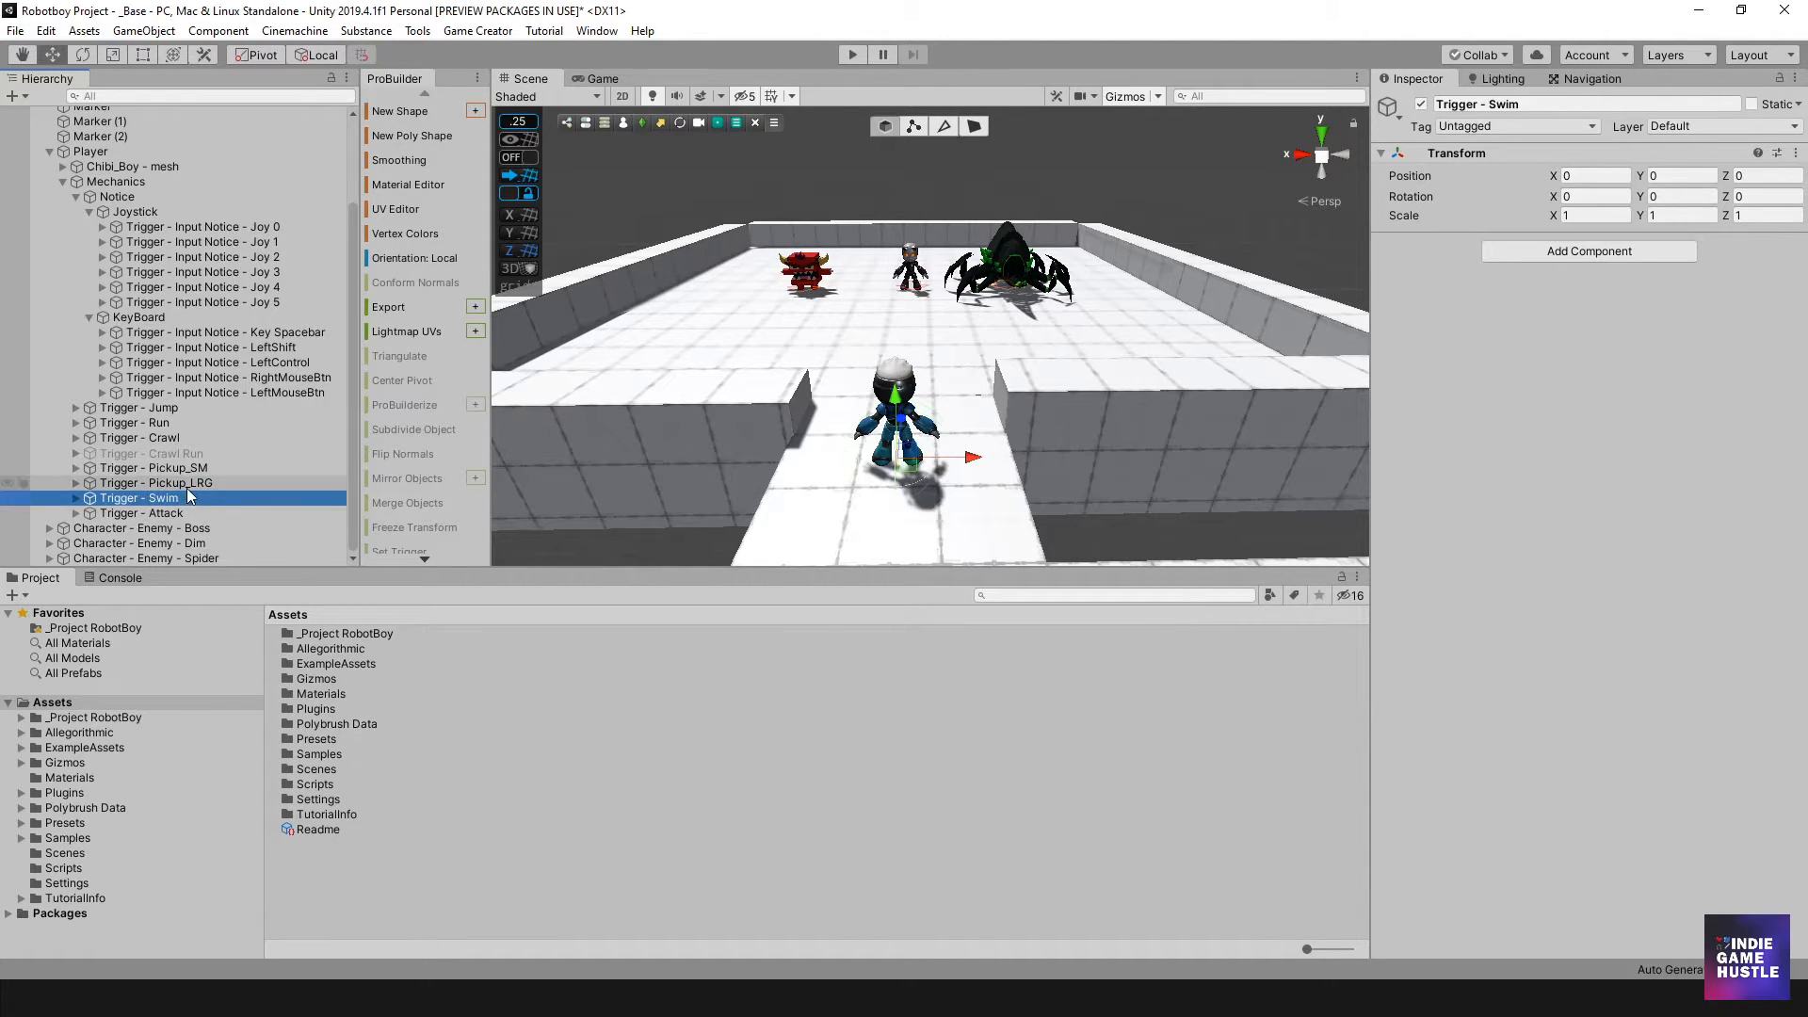
pyautogui.click(186, 484)
pyautogui.click(187, 467)
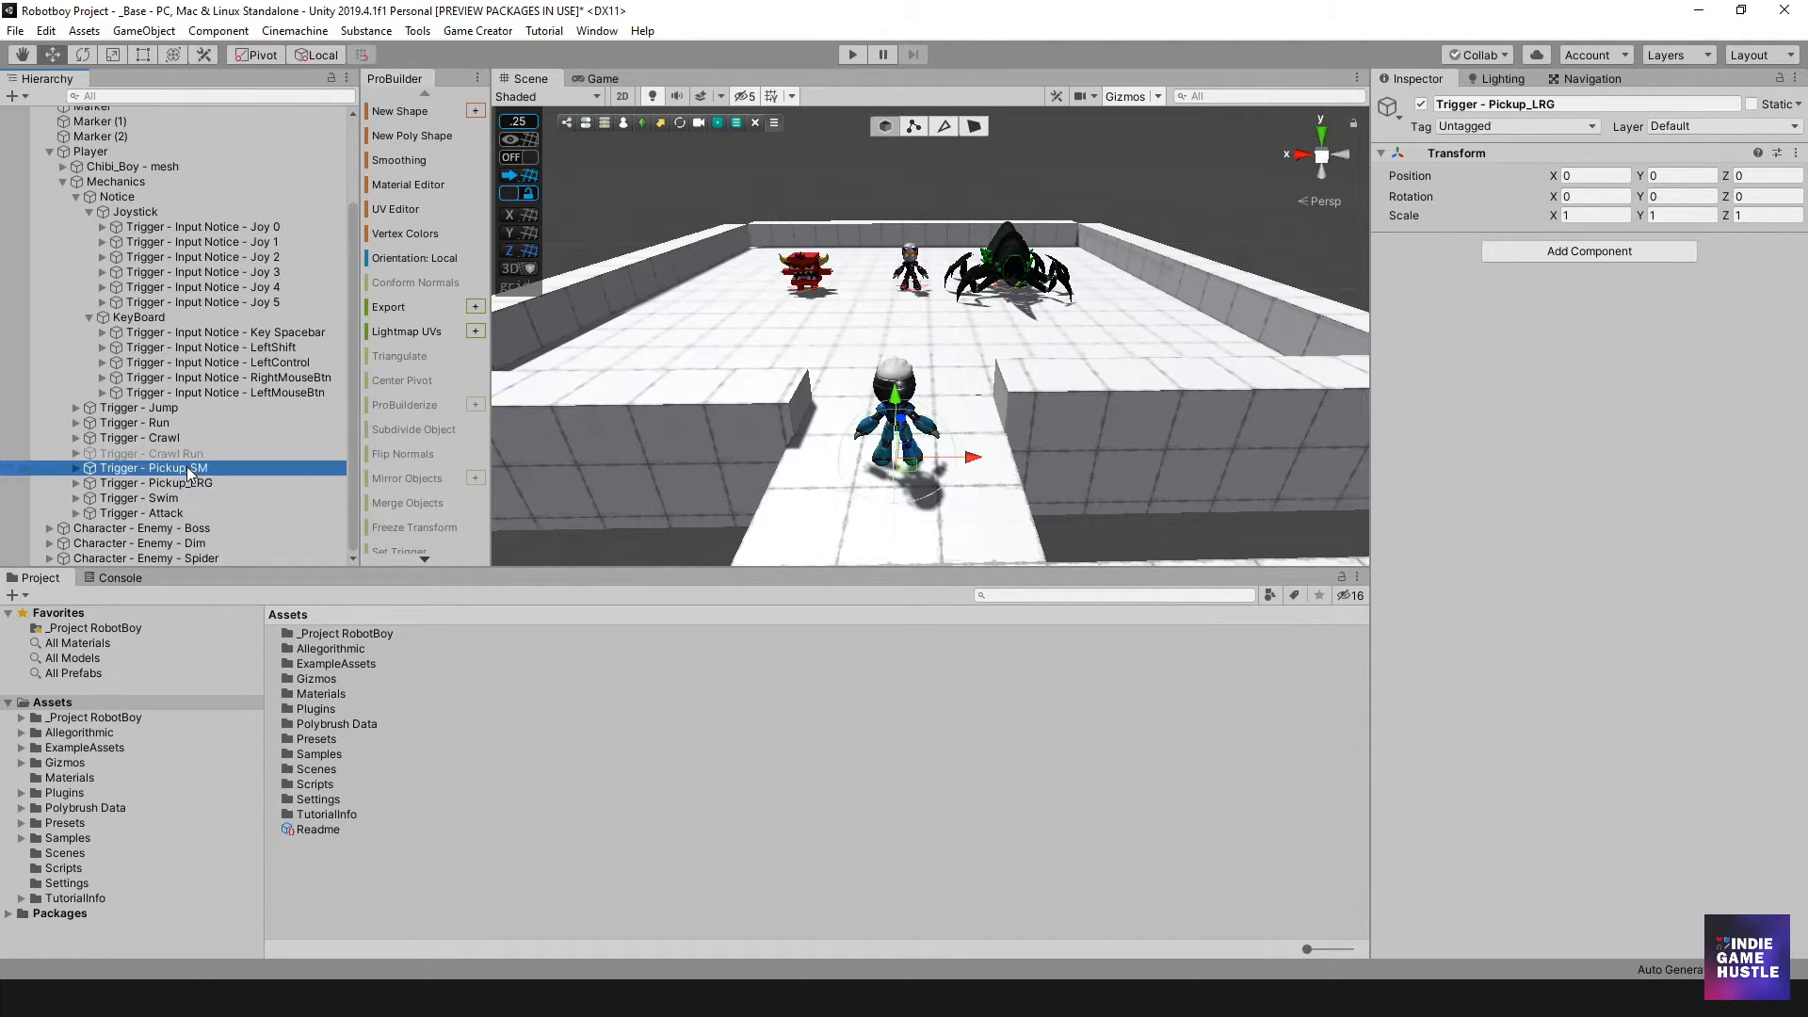
pyautogui.click(75, 468)
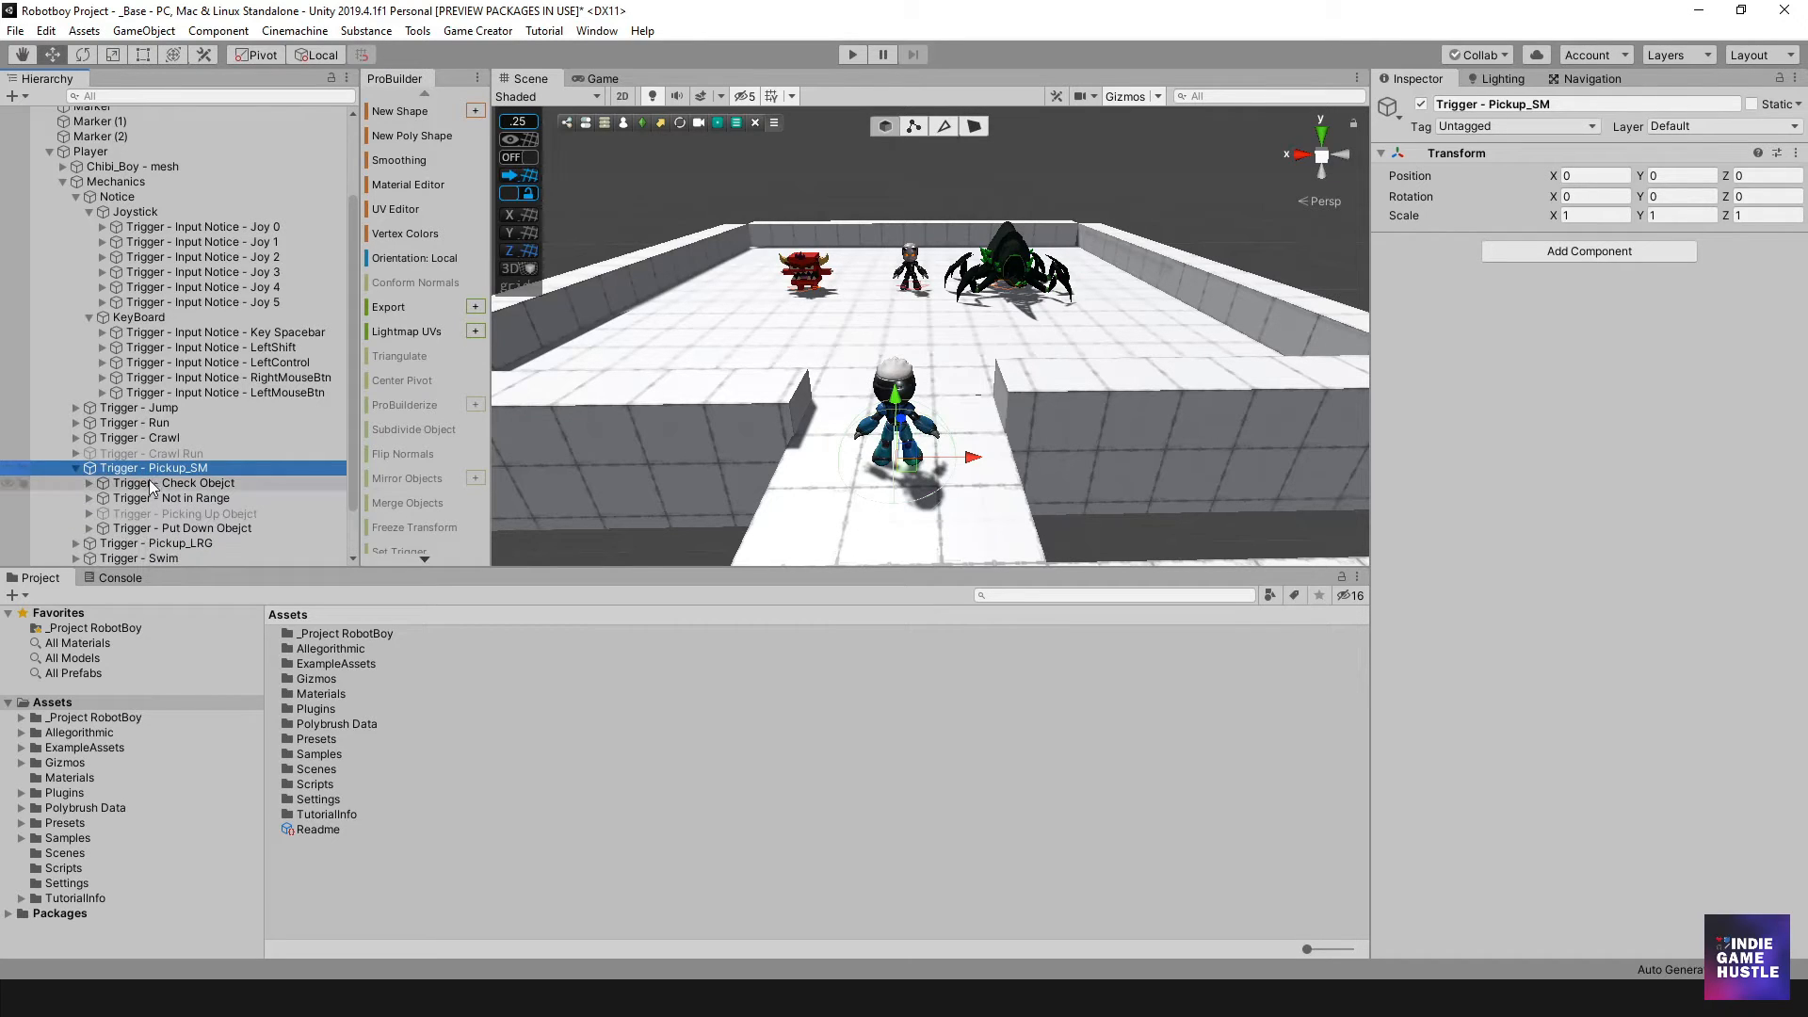
pyautogui.scroll(-3, 151, 486)
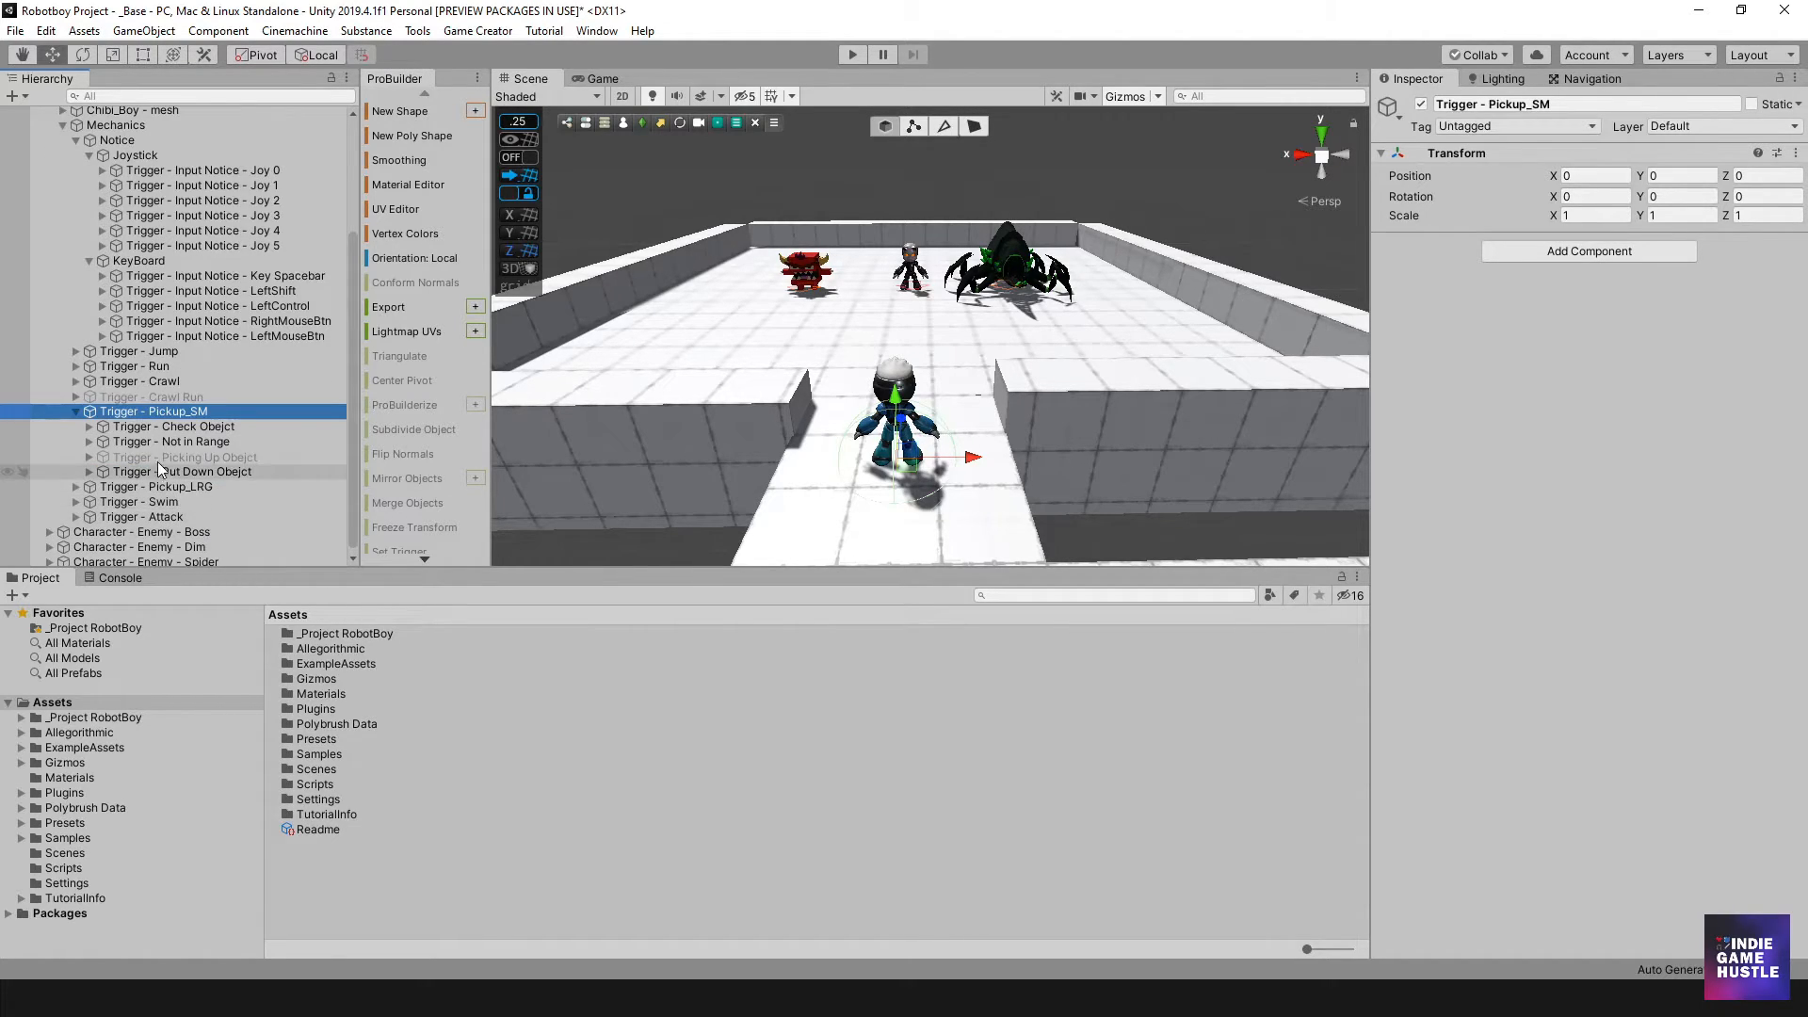
# Examine the trigger settings of Check Obejct, Picking Up Obejct and Put Down Obejct under Trigger - Pickup_SM.
pyautogui.click(160, 428)
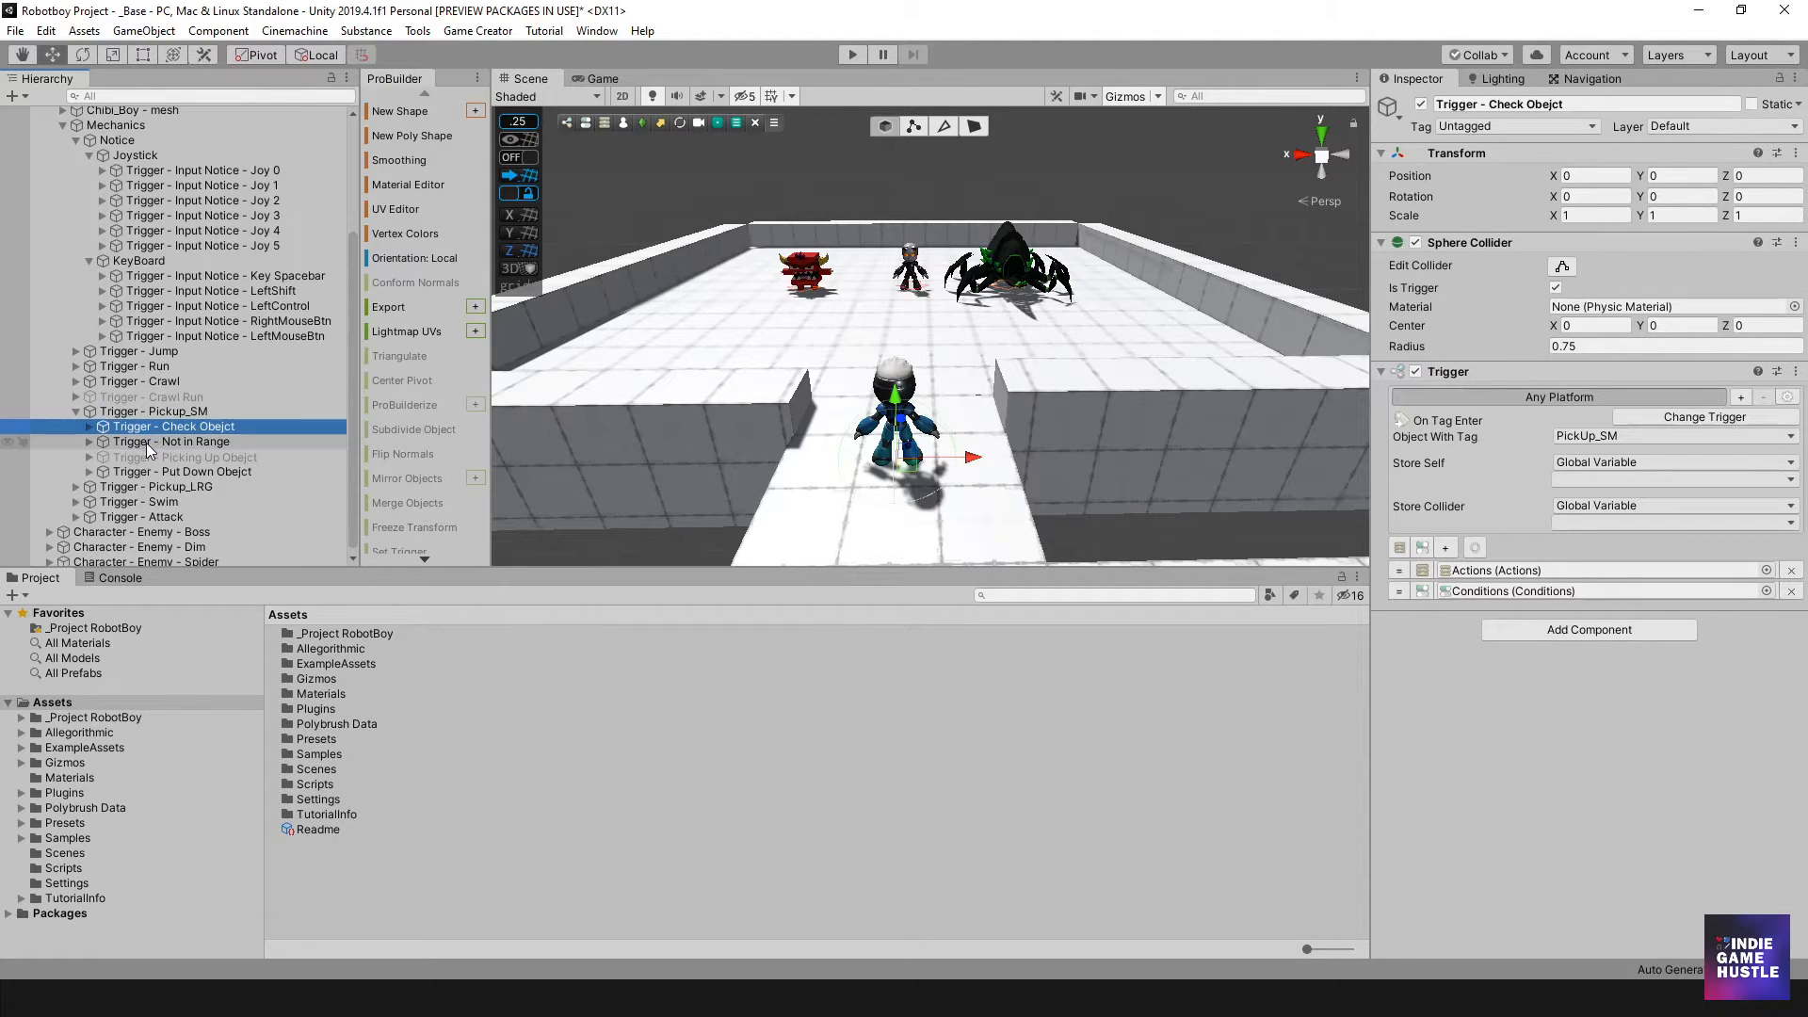
pyautogui.click(146, 456)
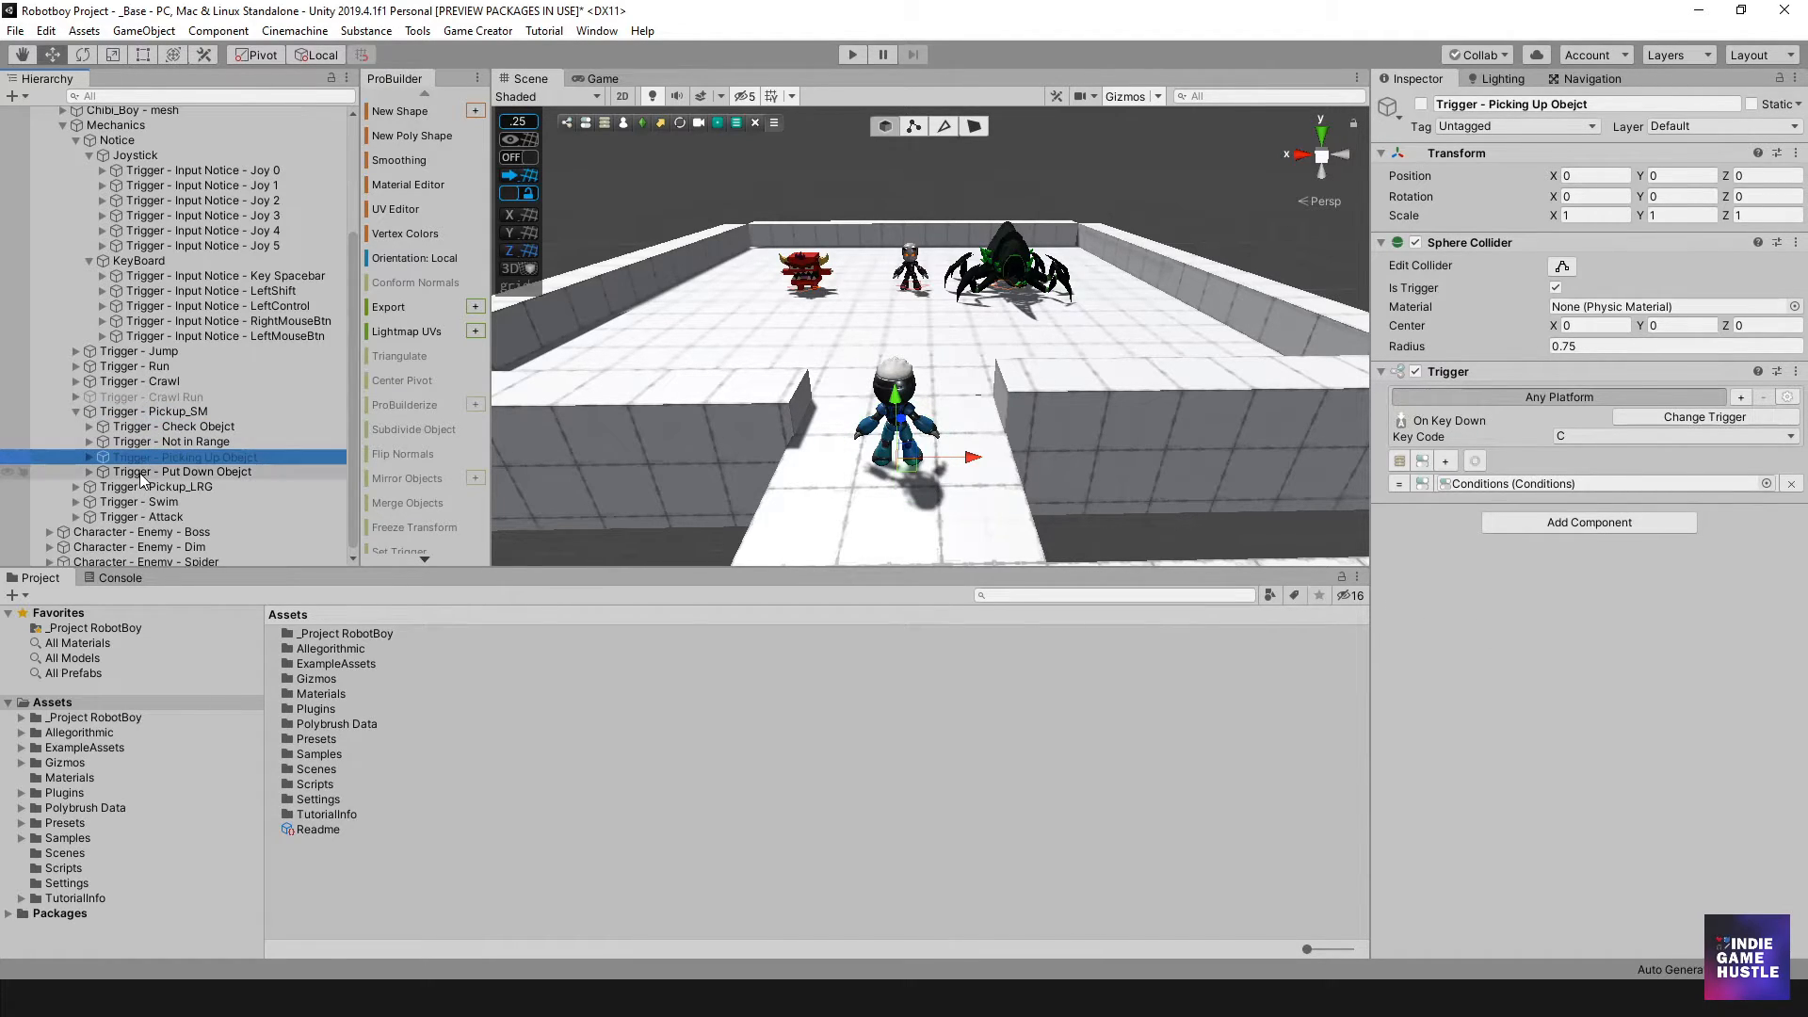
pyautogui.click(143, 472)
pyautogui.click(147, 457)
pyautogui.click(143, 472)
pyautogui.click(151, 457)
pyautogui.click(146, 471)
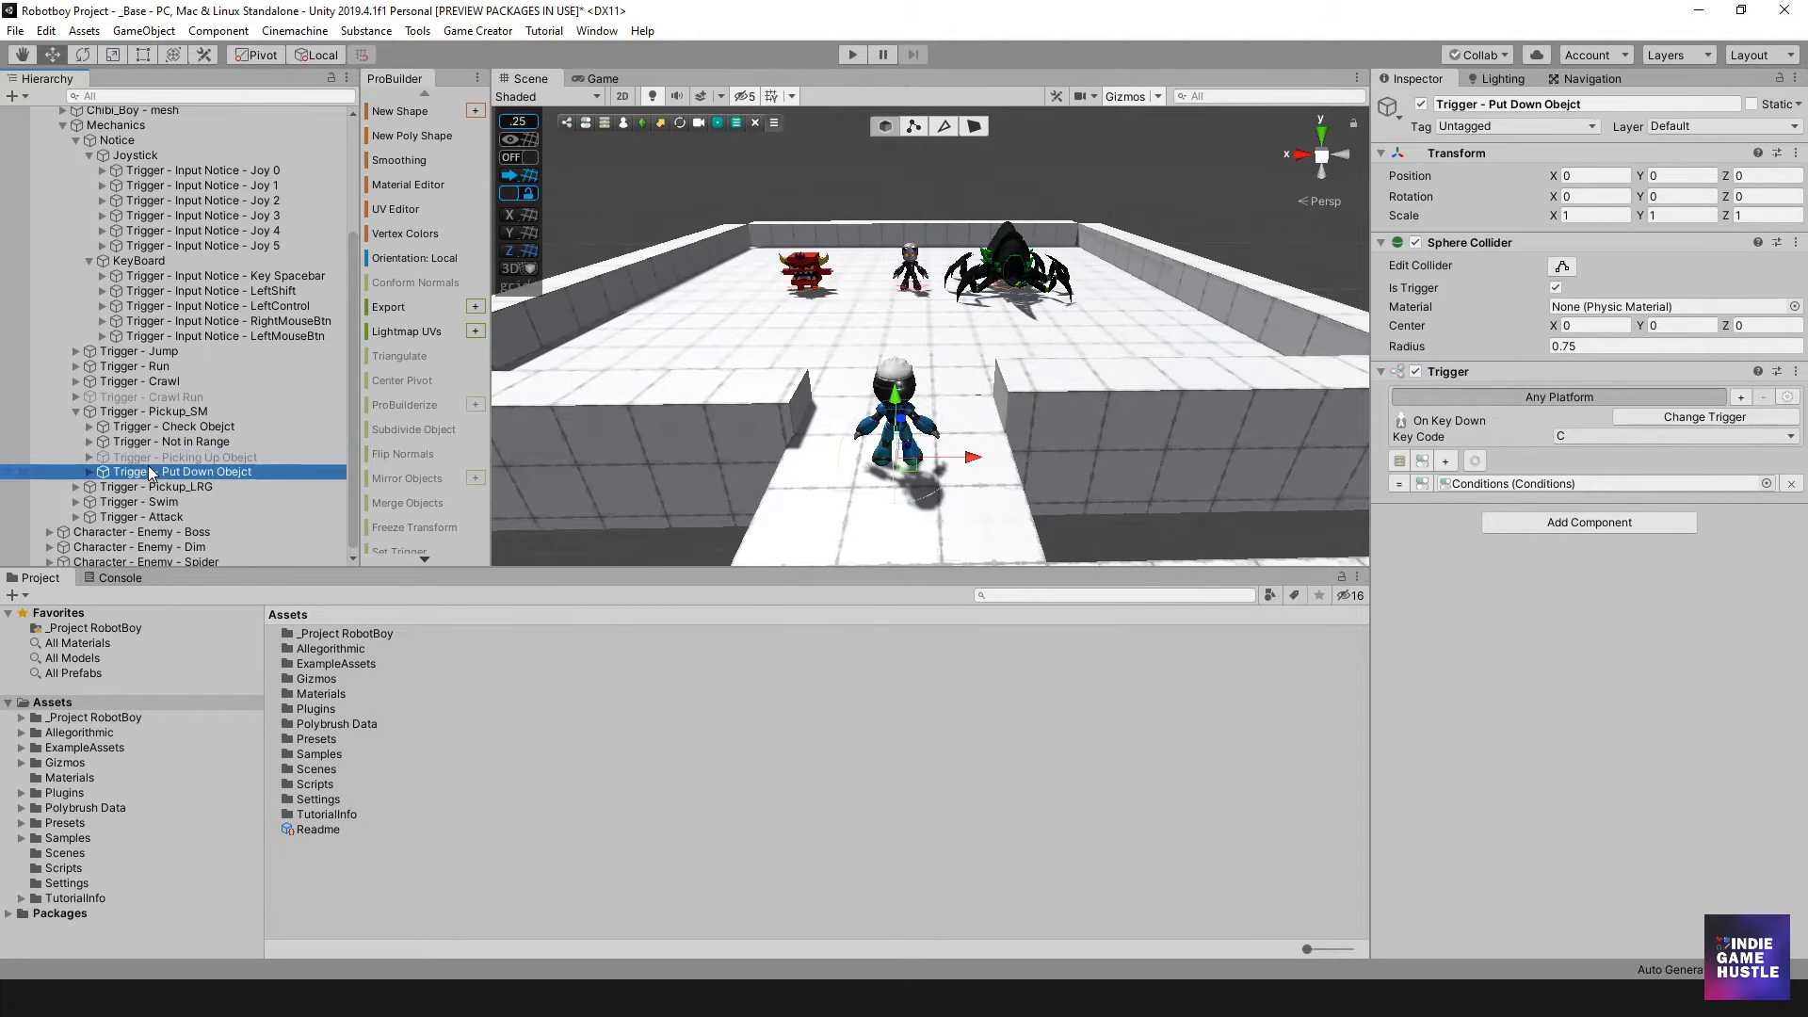
pyautogui.click(148, 458)
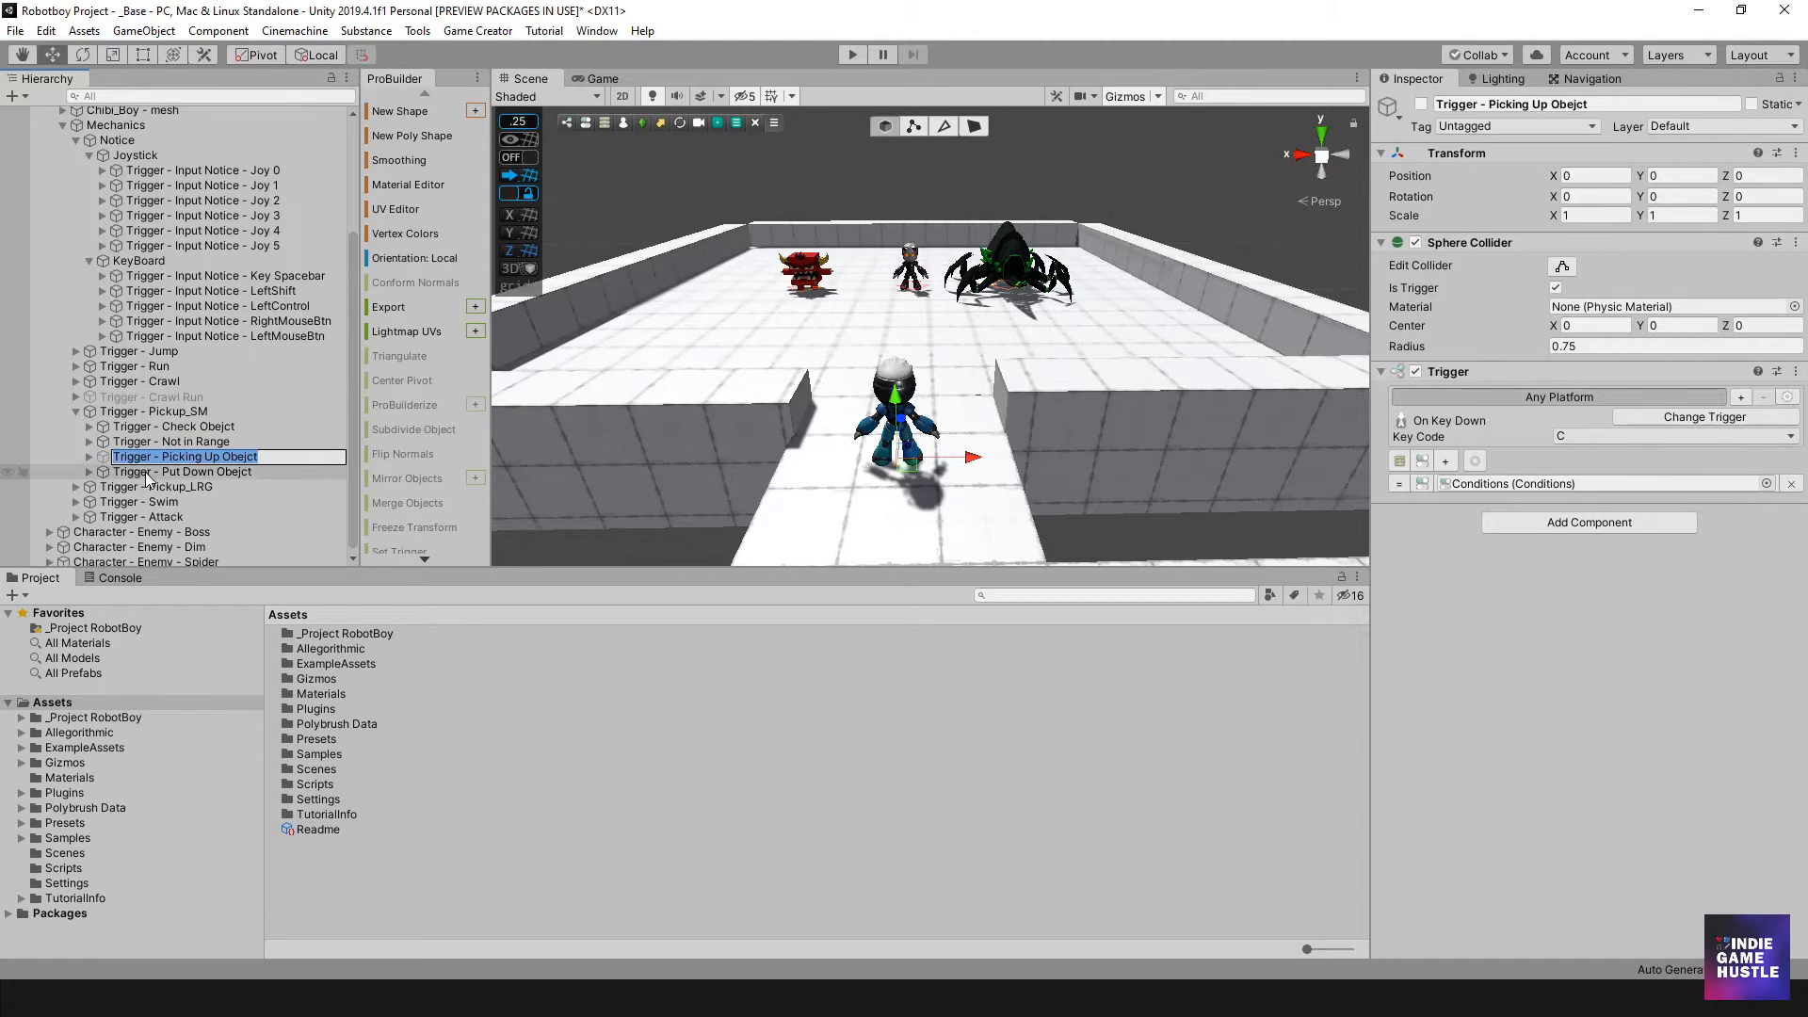
pyautogui.click(156, 471)
pyautogui.click(155, 459)
pyautogui.click(156, 472)
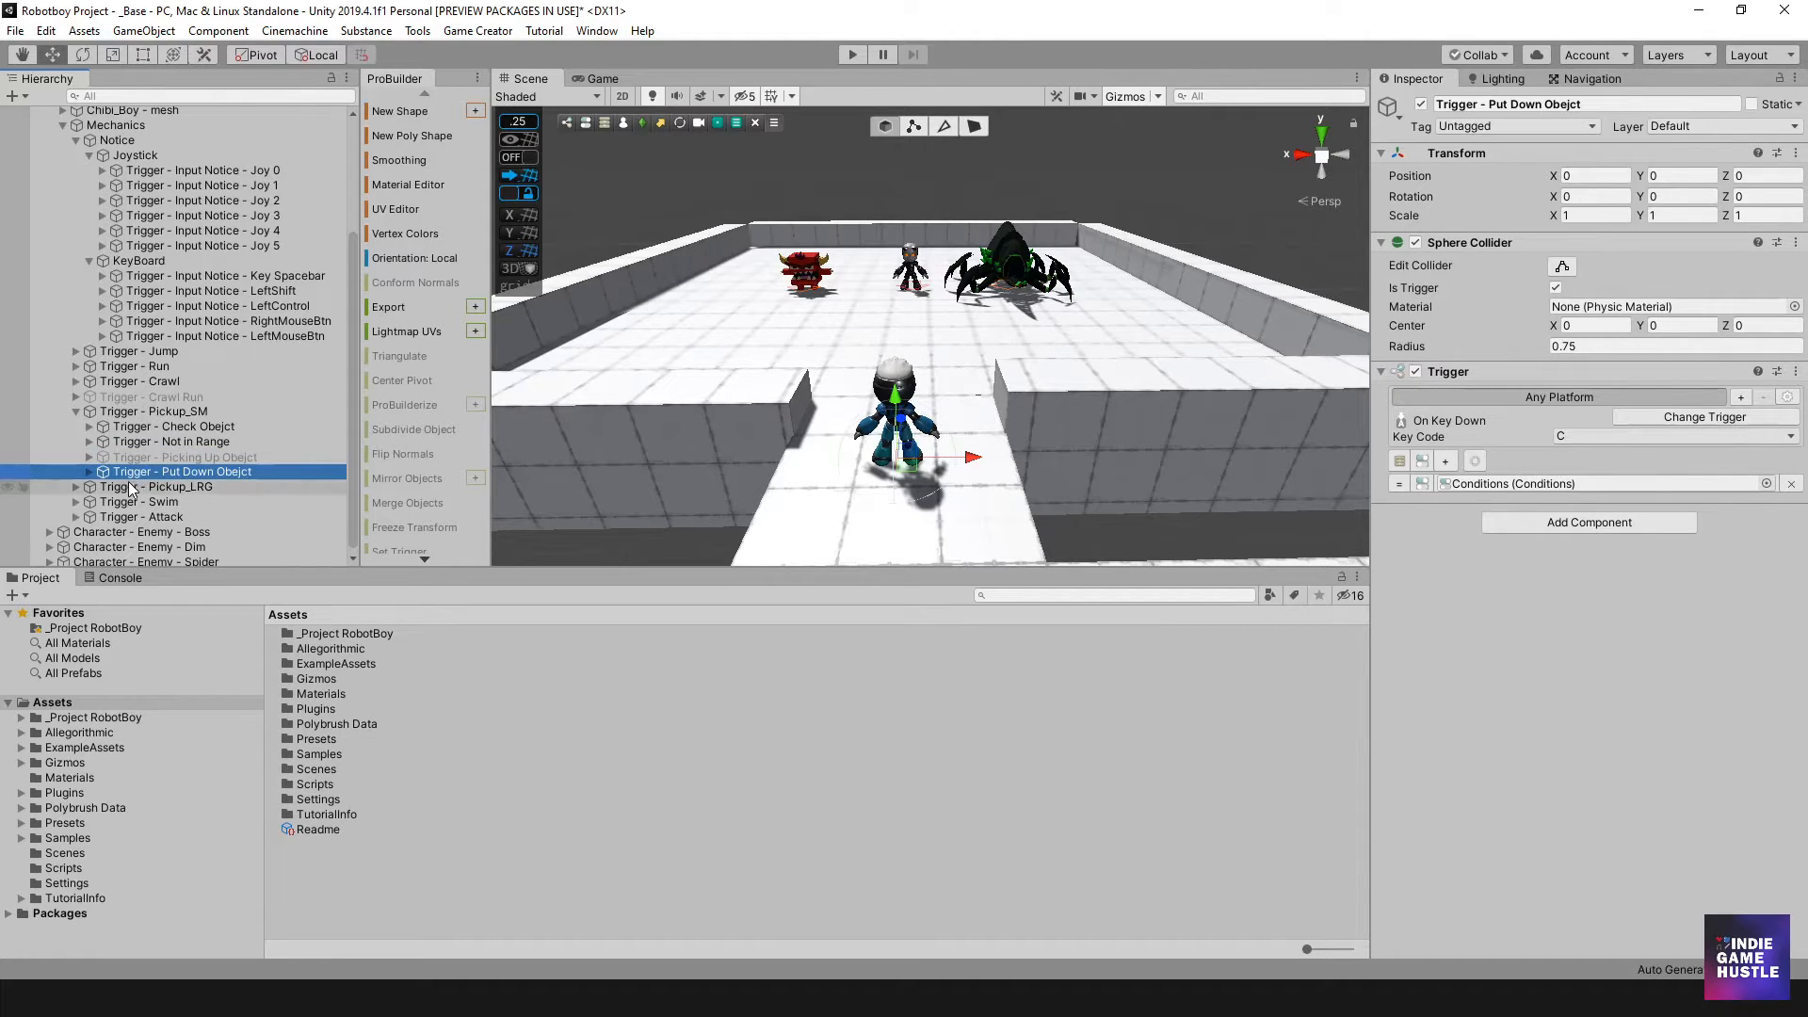
pyautogui.click(146, 487)
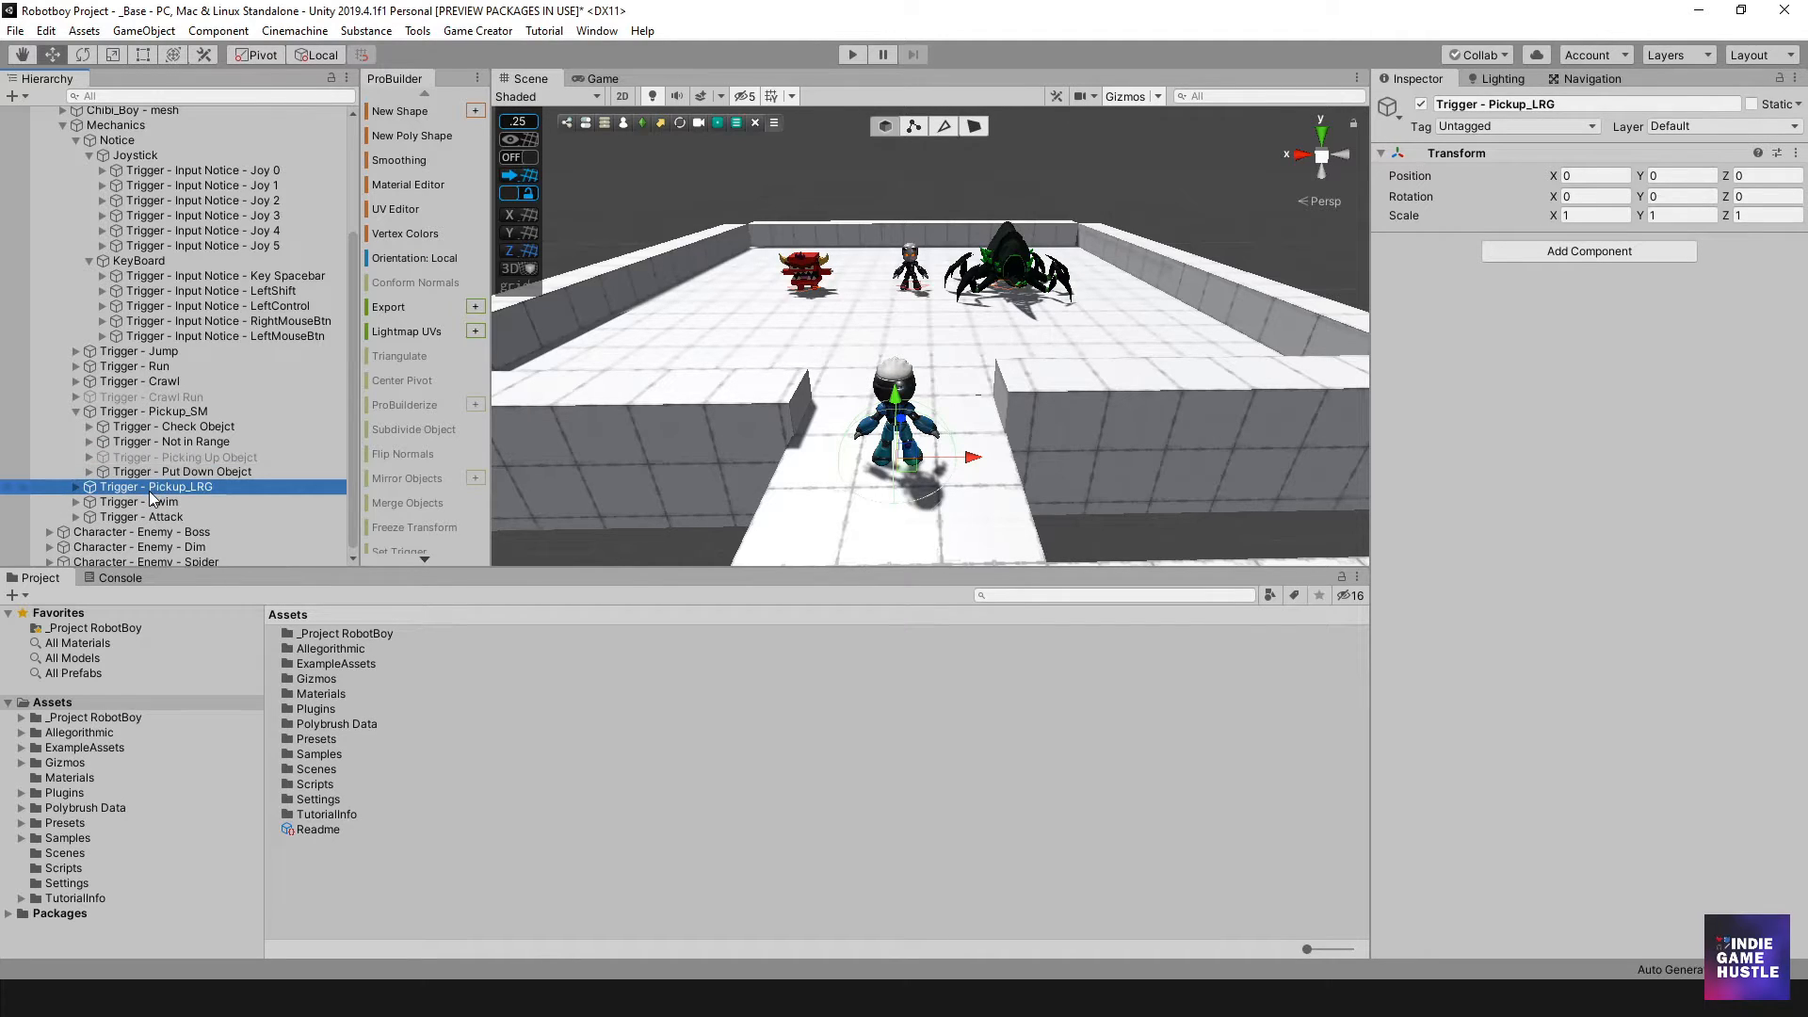
pyautogui.click(157, 473)
pyautogui.click(156, 459)
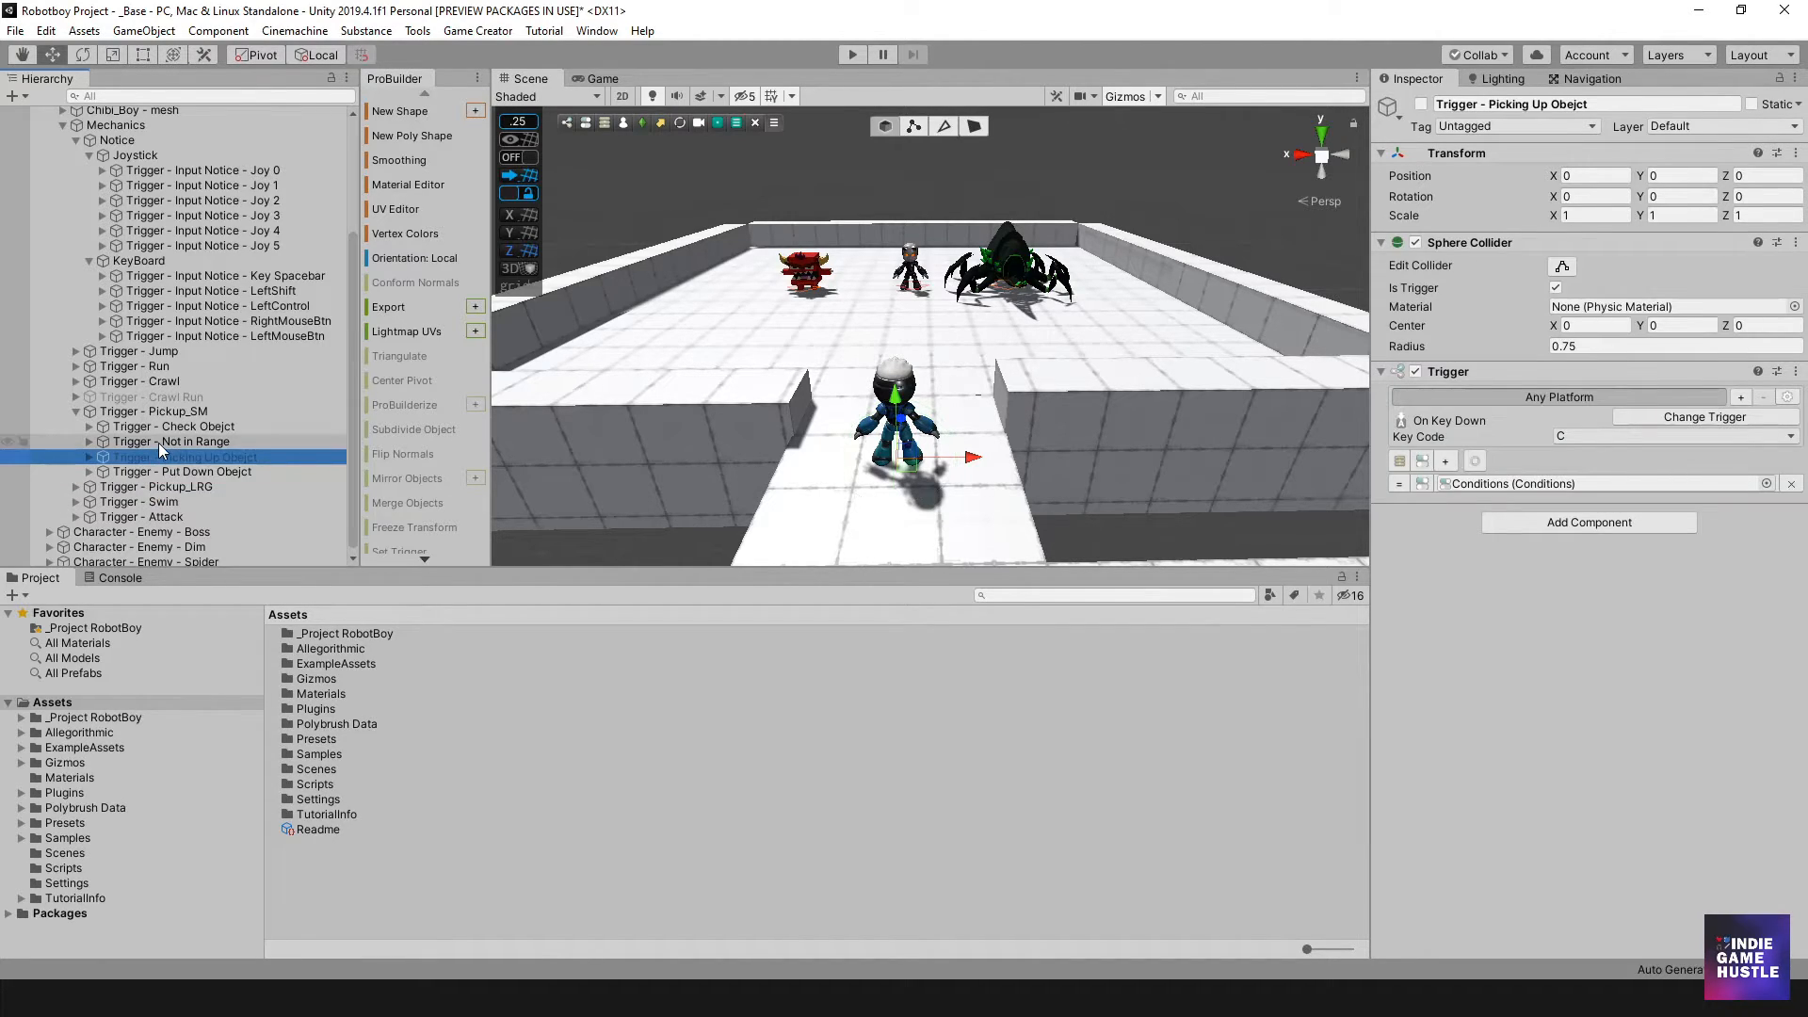
# Add a second Trigger component to Trigger - Picking Up Obejct and change it to On Key Down.
pyautogui.click(157, 443)
pyautogui.click(158, 426)
pyautogui.click(158, 443)
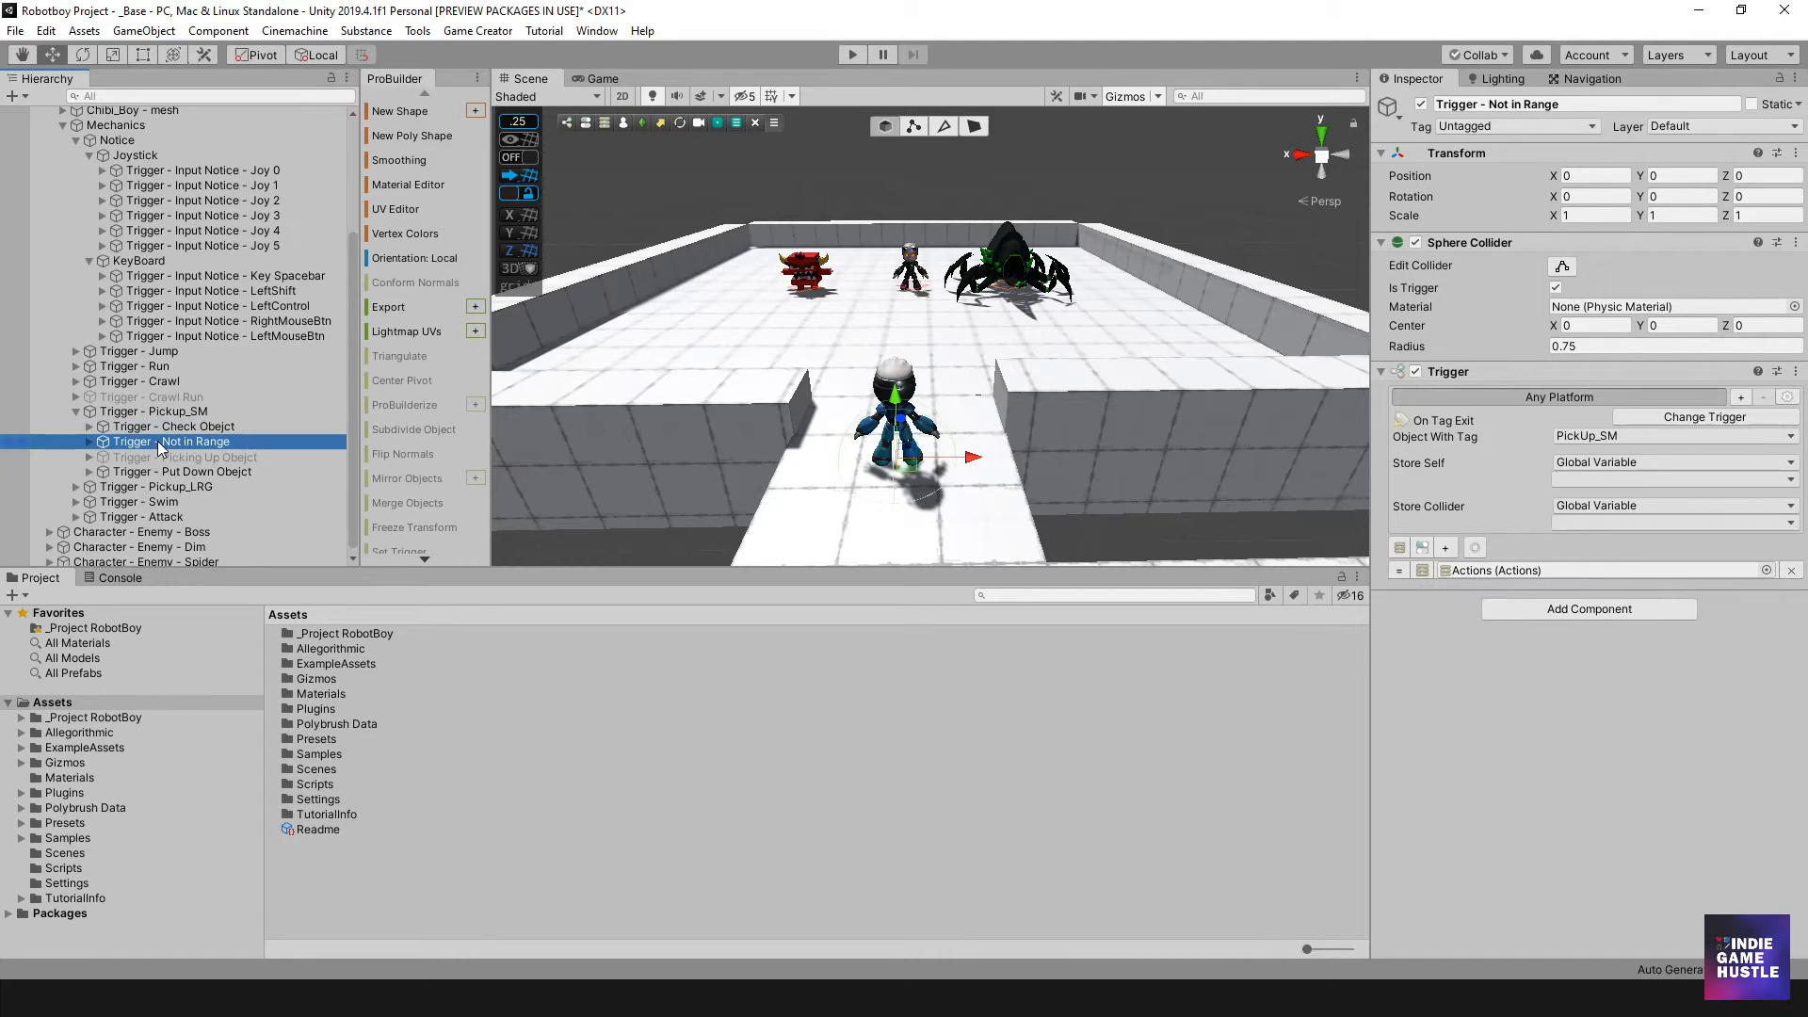
pyautogui.press('Up')
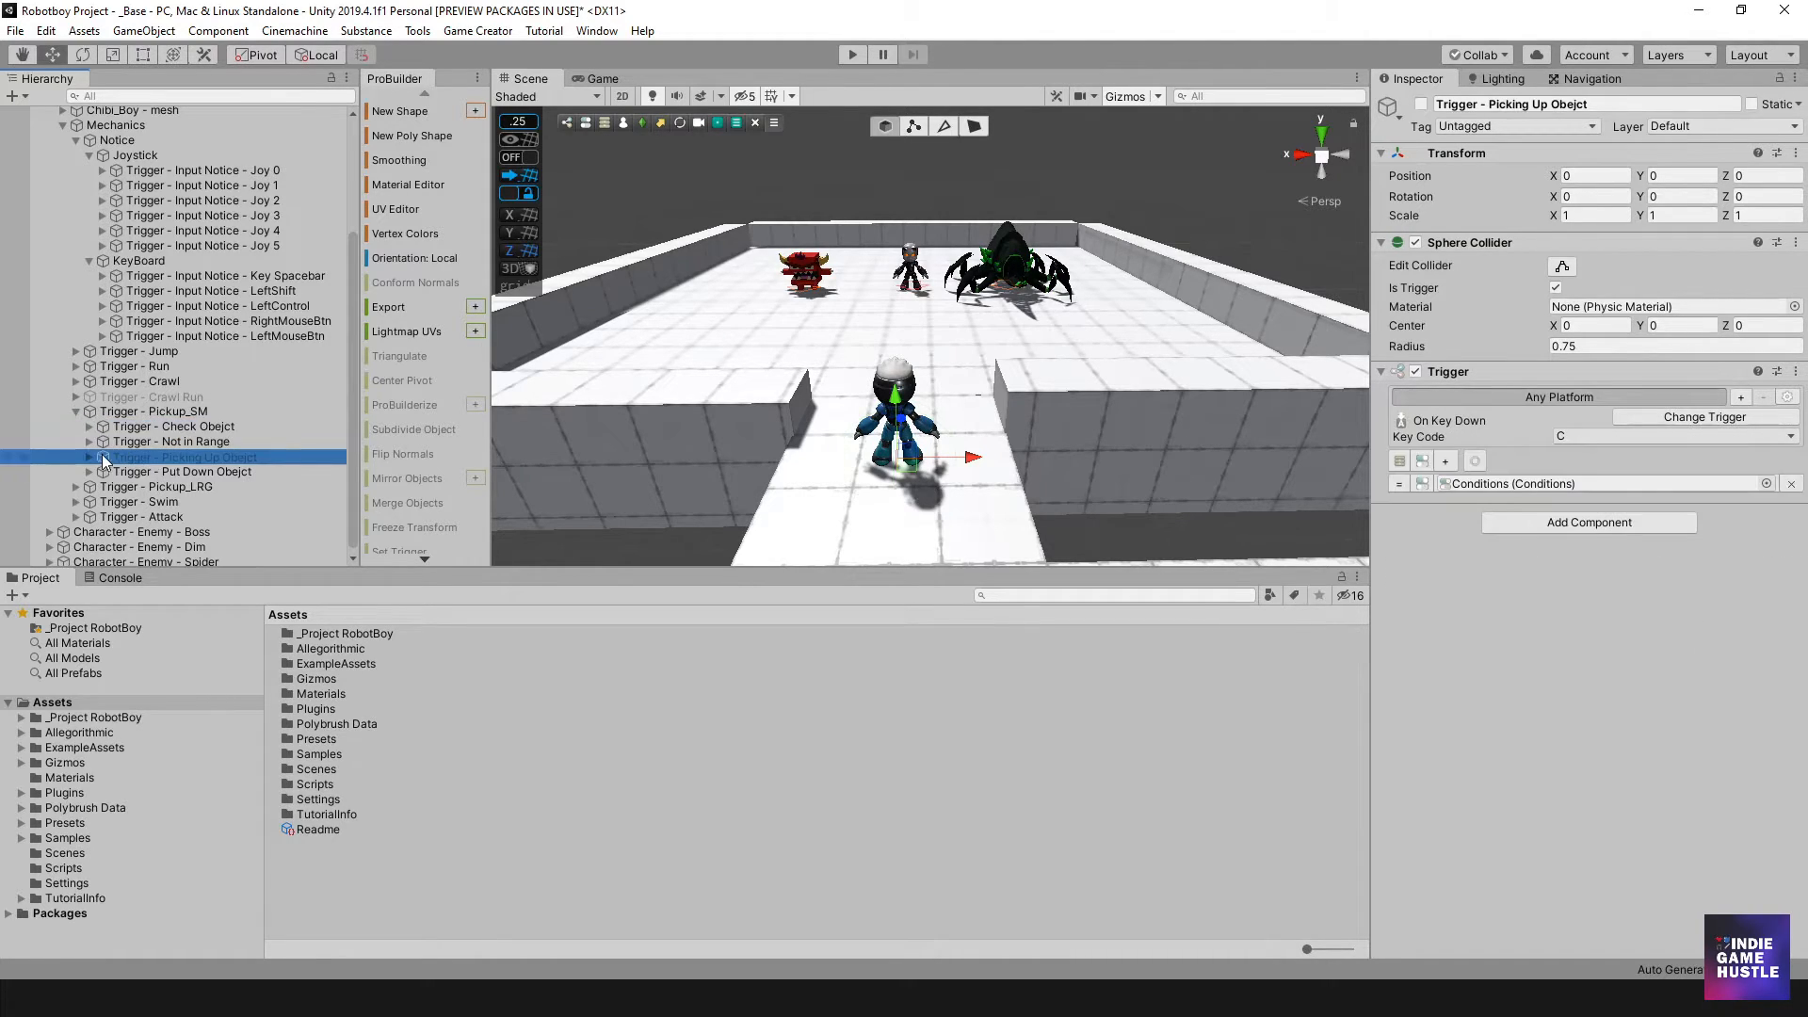
pyautogui.click(1535, 522)
pyautogui.click(1541, 589)
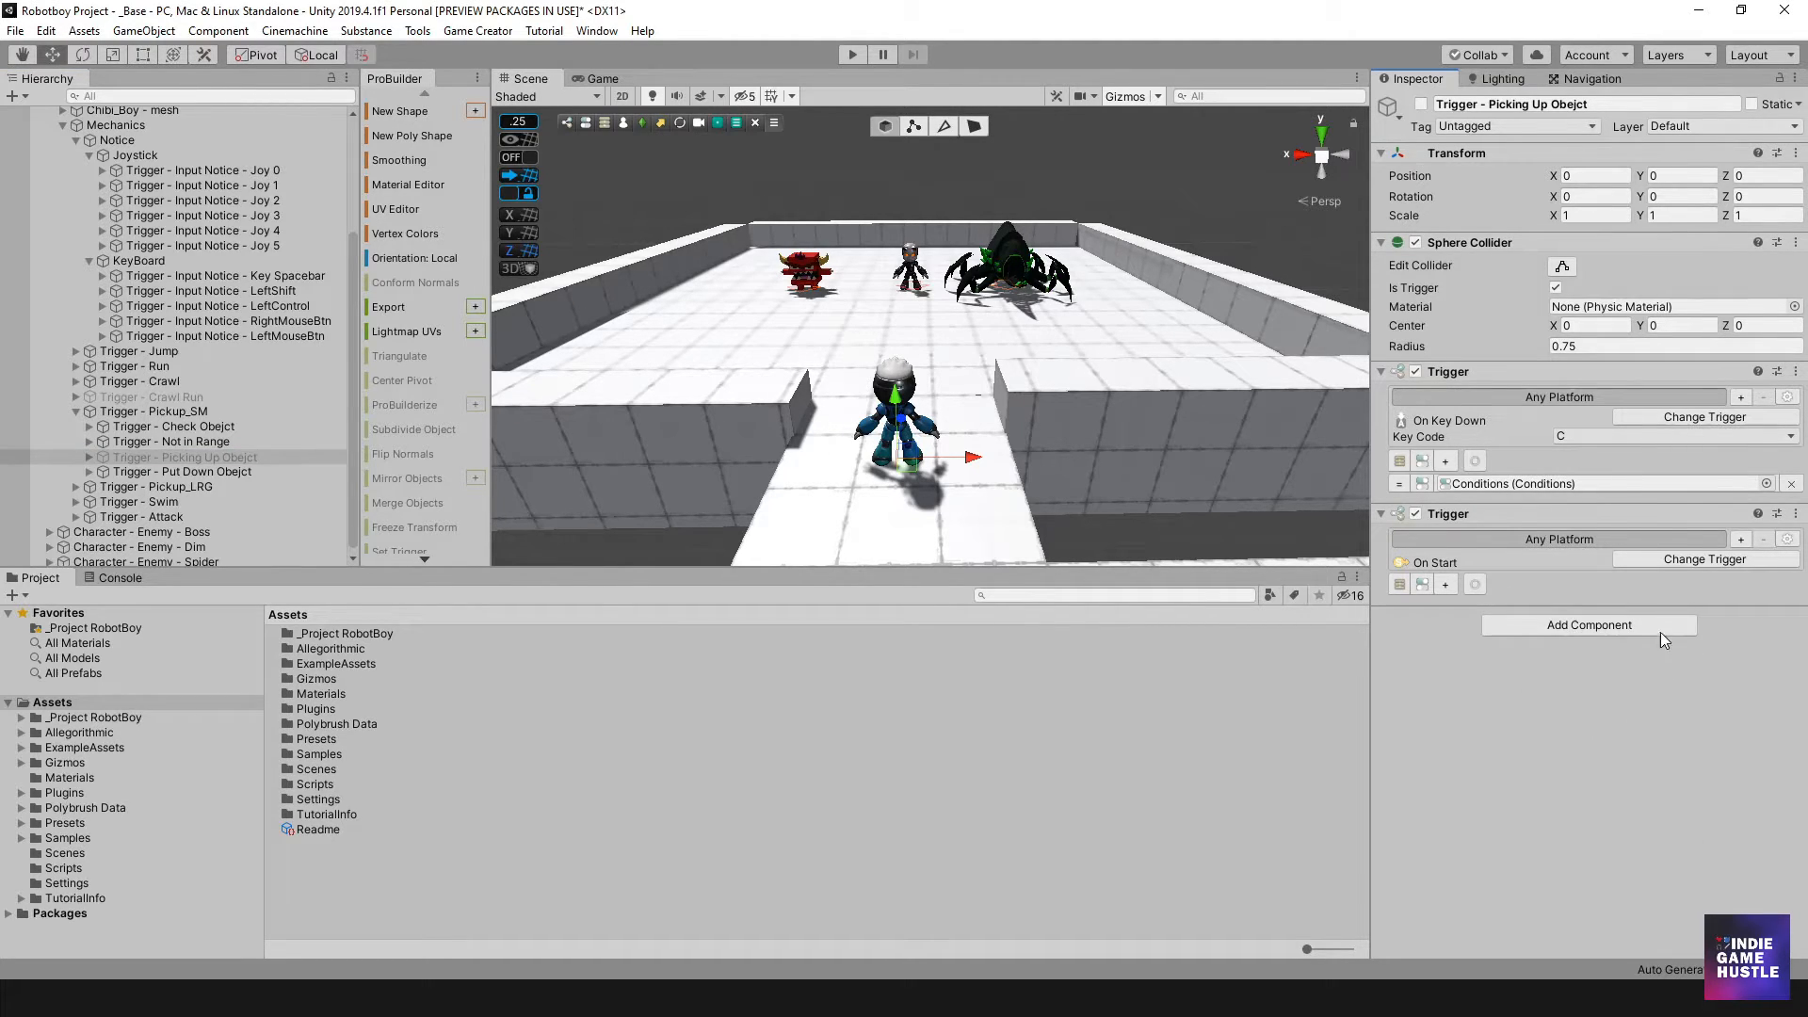
pyautogui.click(1680, 557)
pyautogui.click(1651, 688)
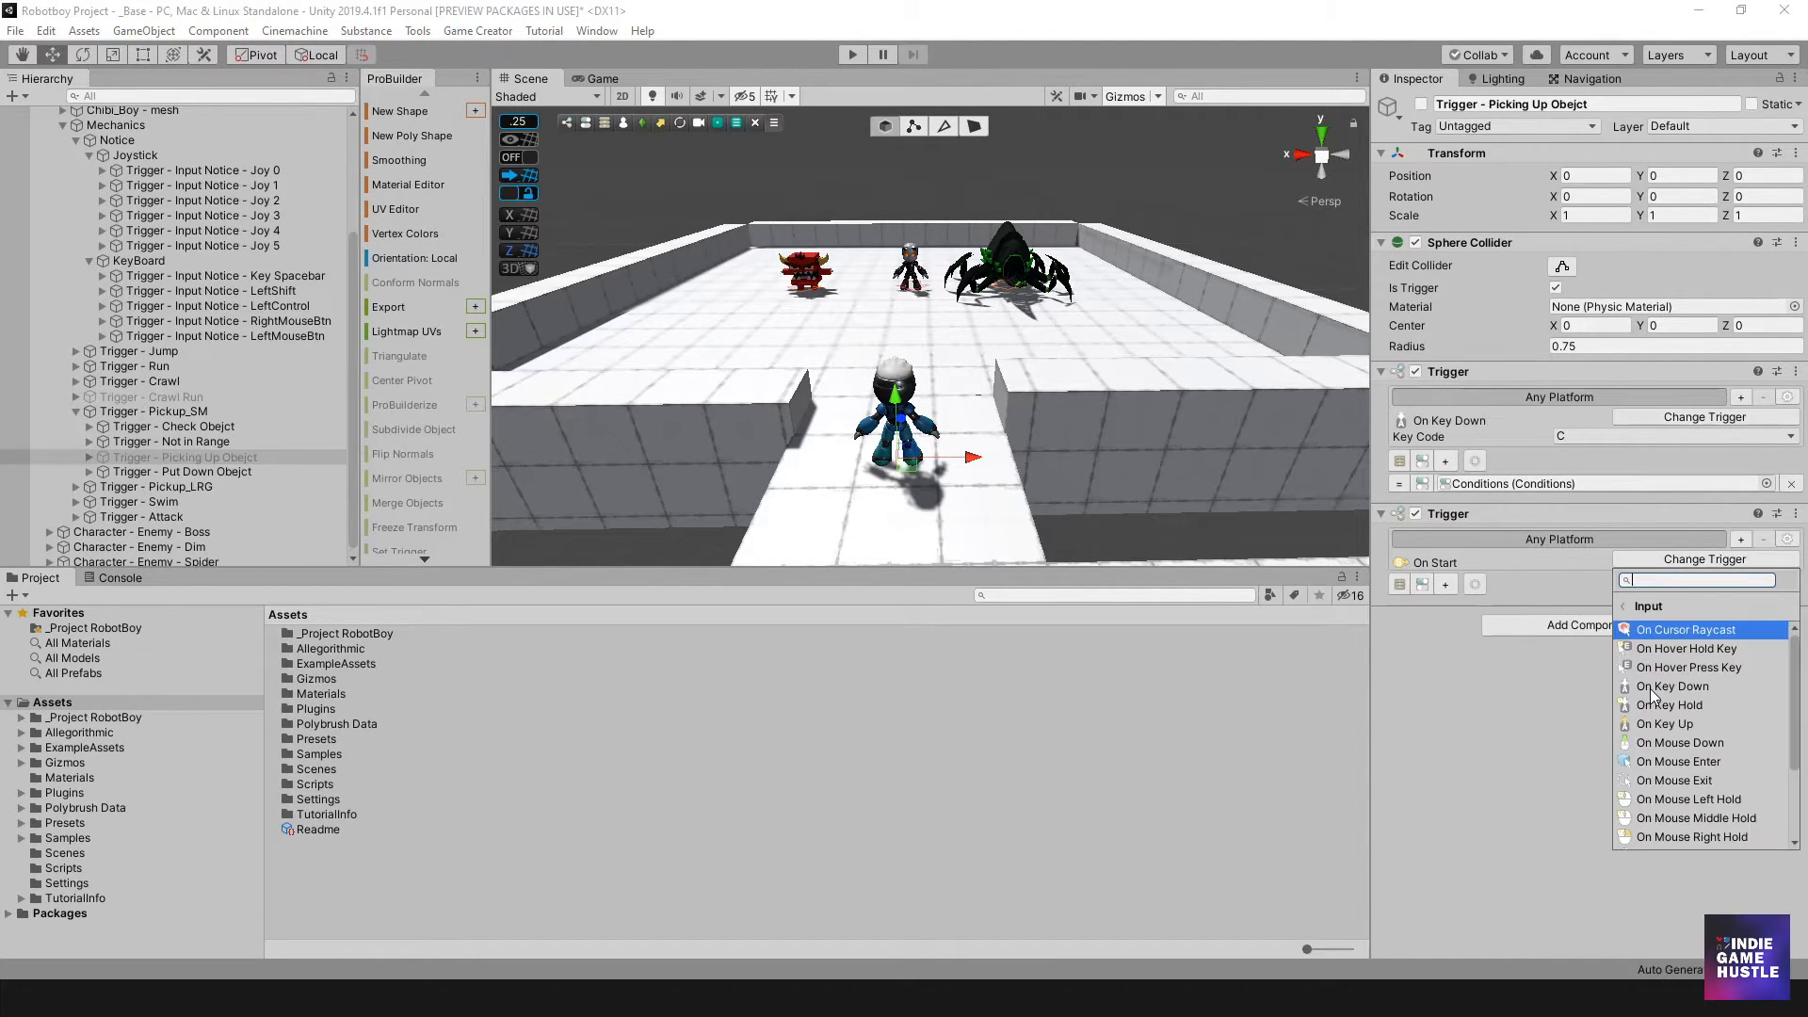
pyautogui.click(1685, 687)
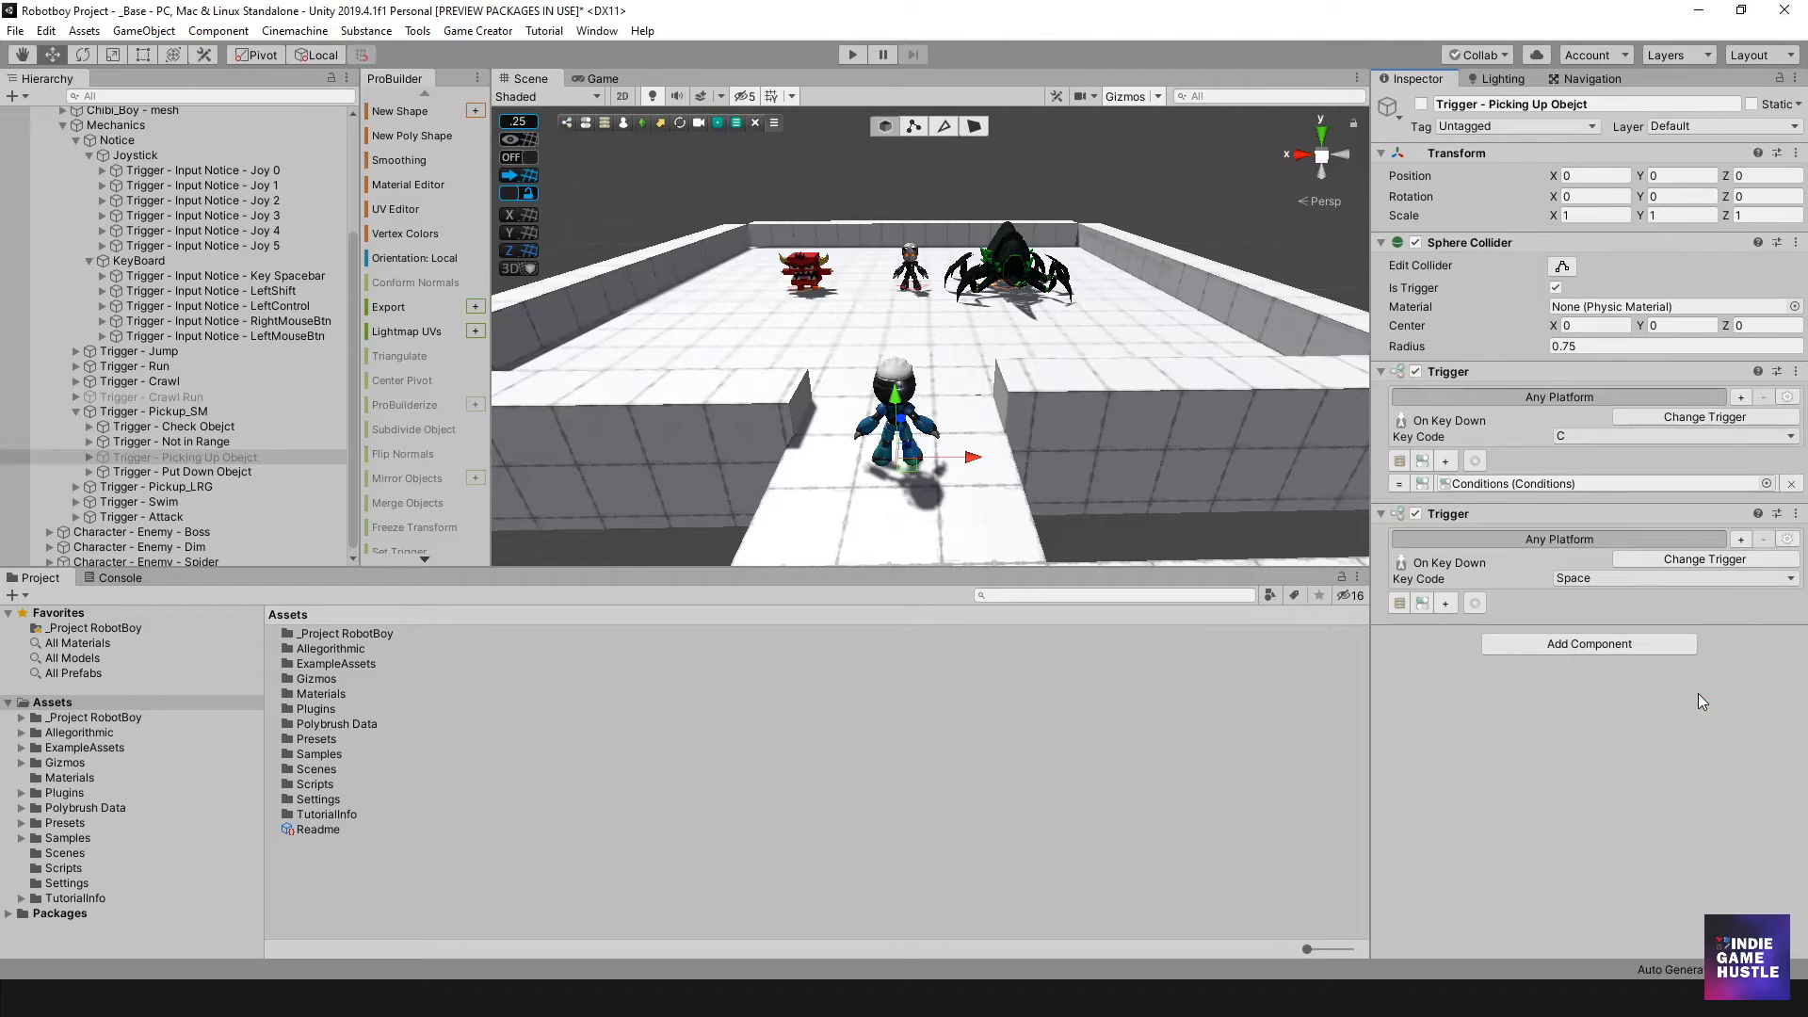
# Set the key code of the first trigger on Trigger - Picking Up Obejct to Left Control.
pyautogui.click(1574, 434)
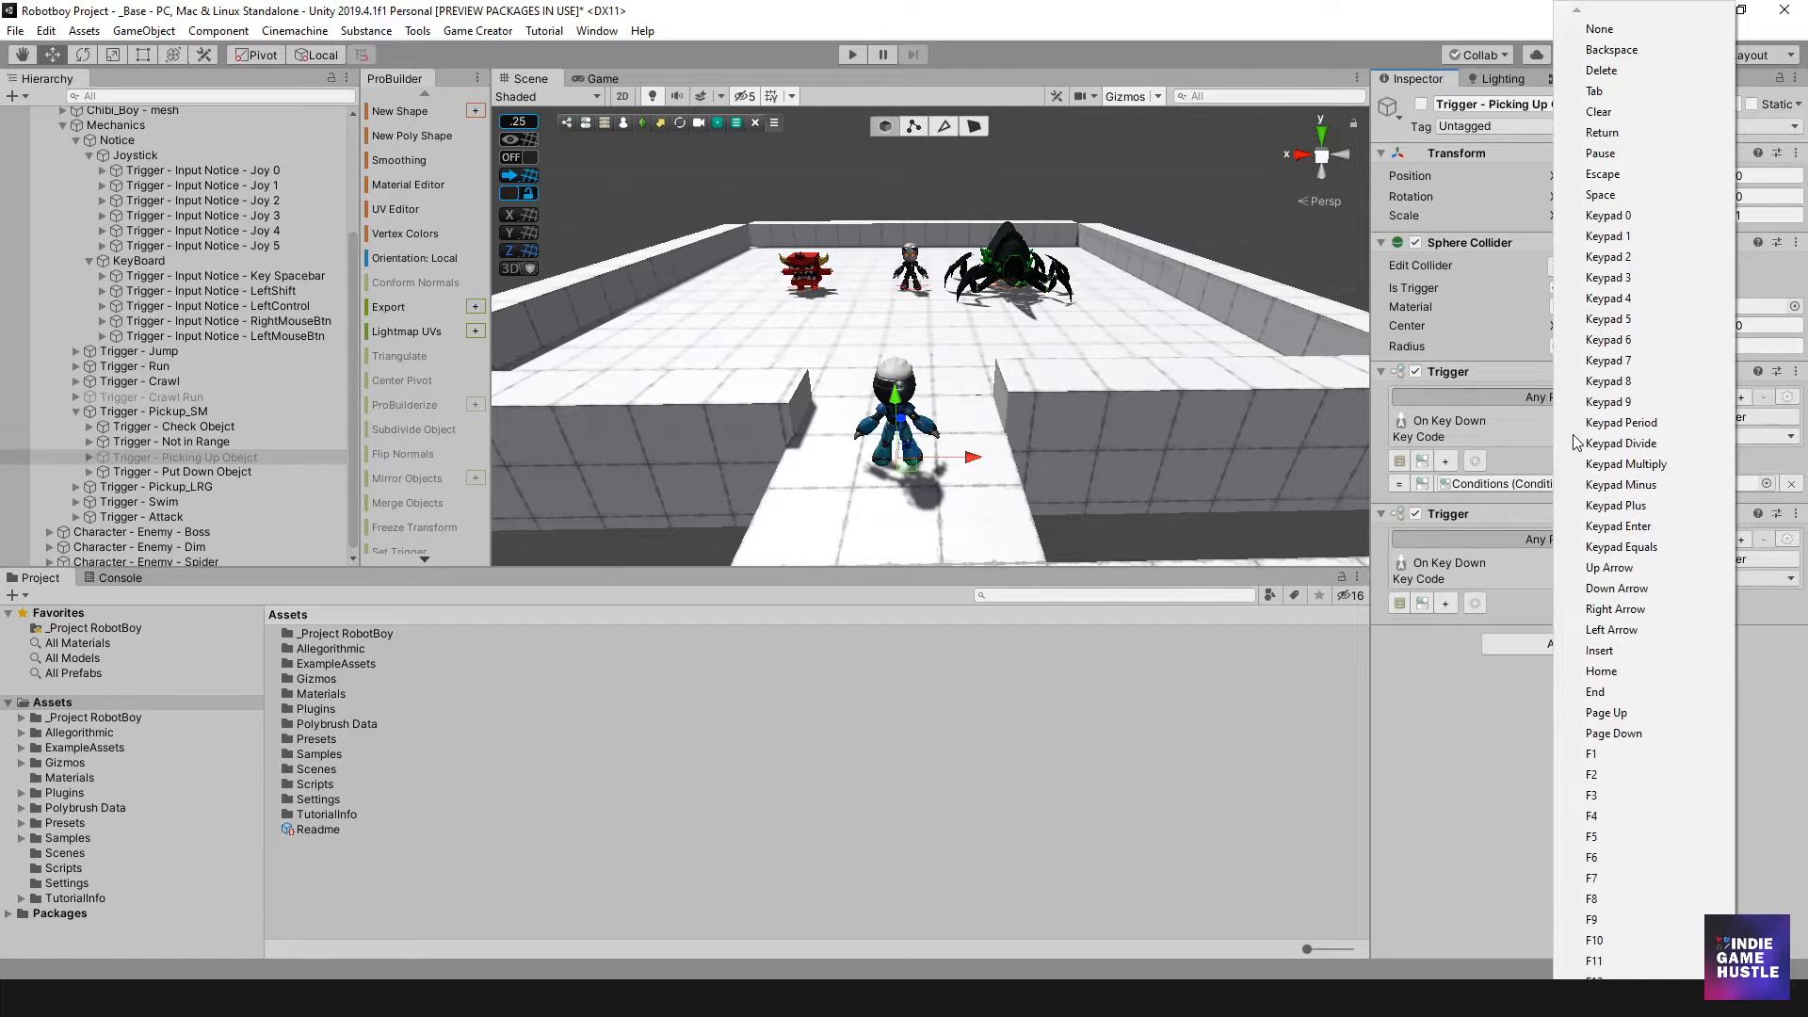
pyautogui.scroll(-15, 1578, 443)
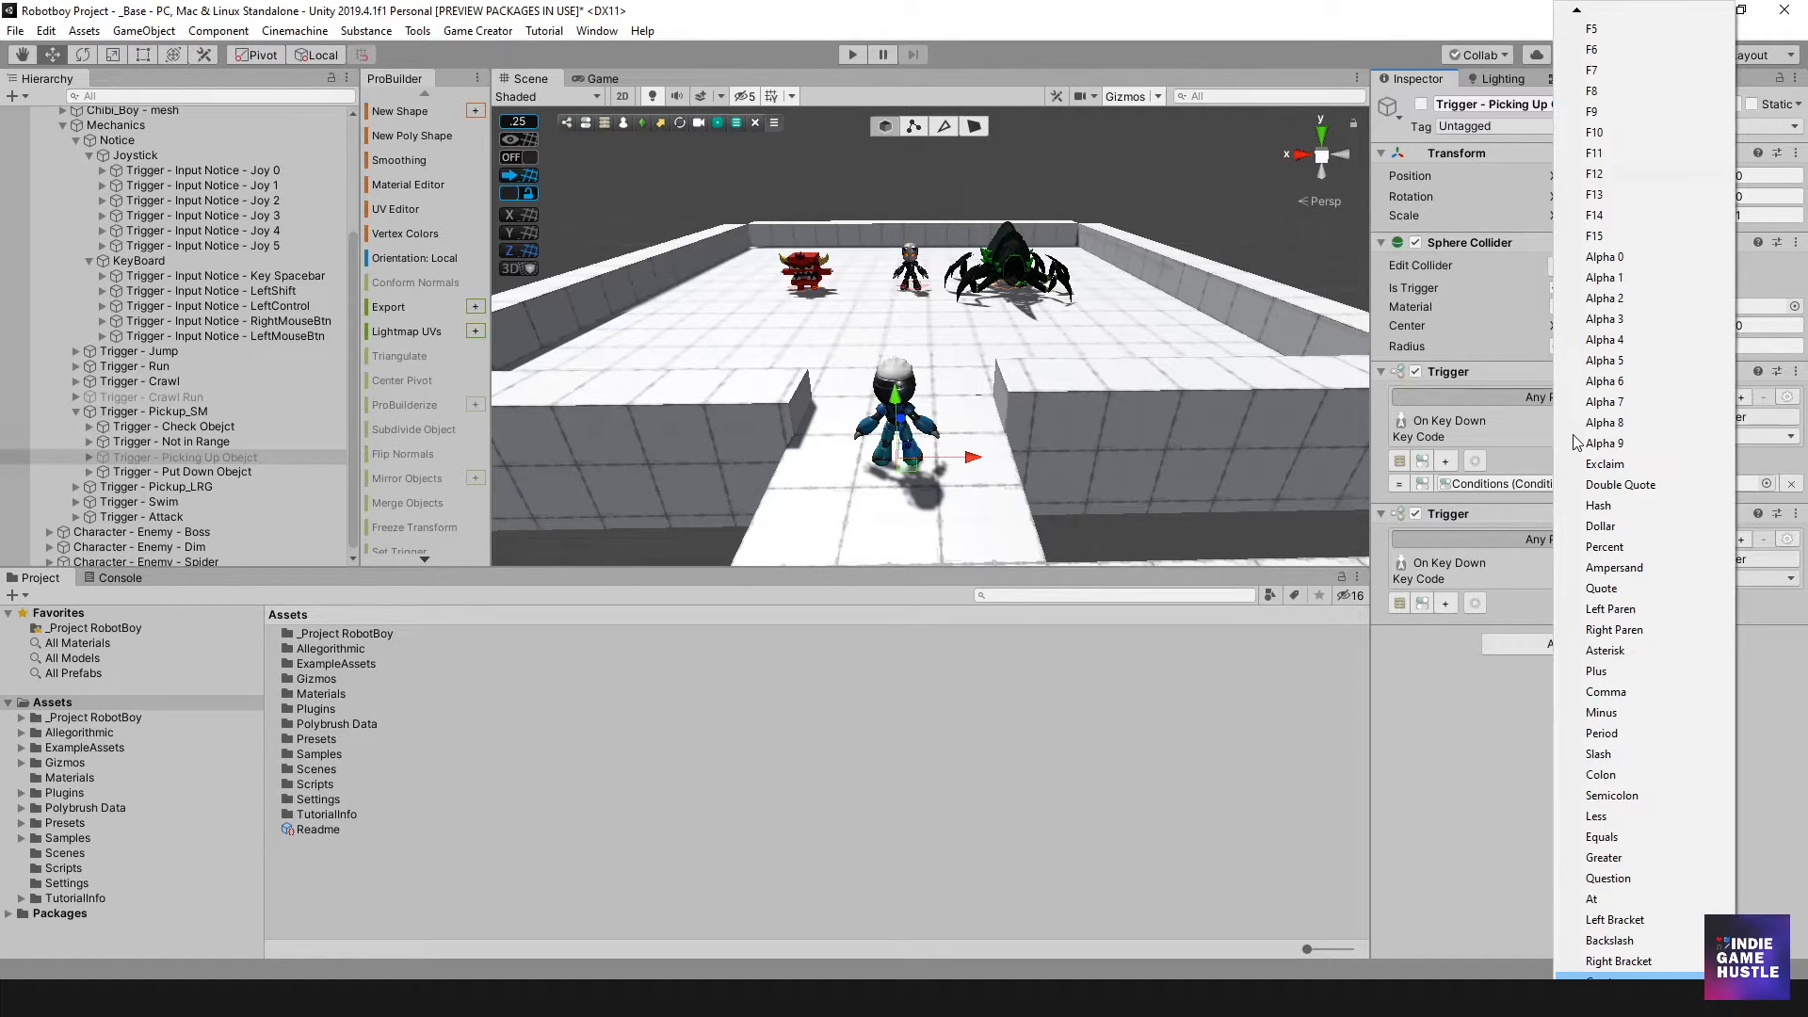
pyautogui.scroll(15, 1577, 442)
pyautogui.scroll(-8, 1578, 443)
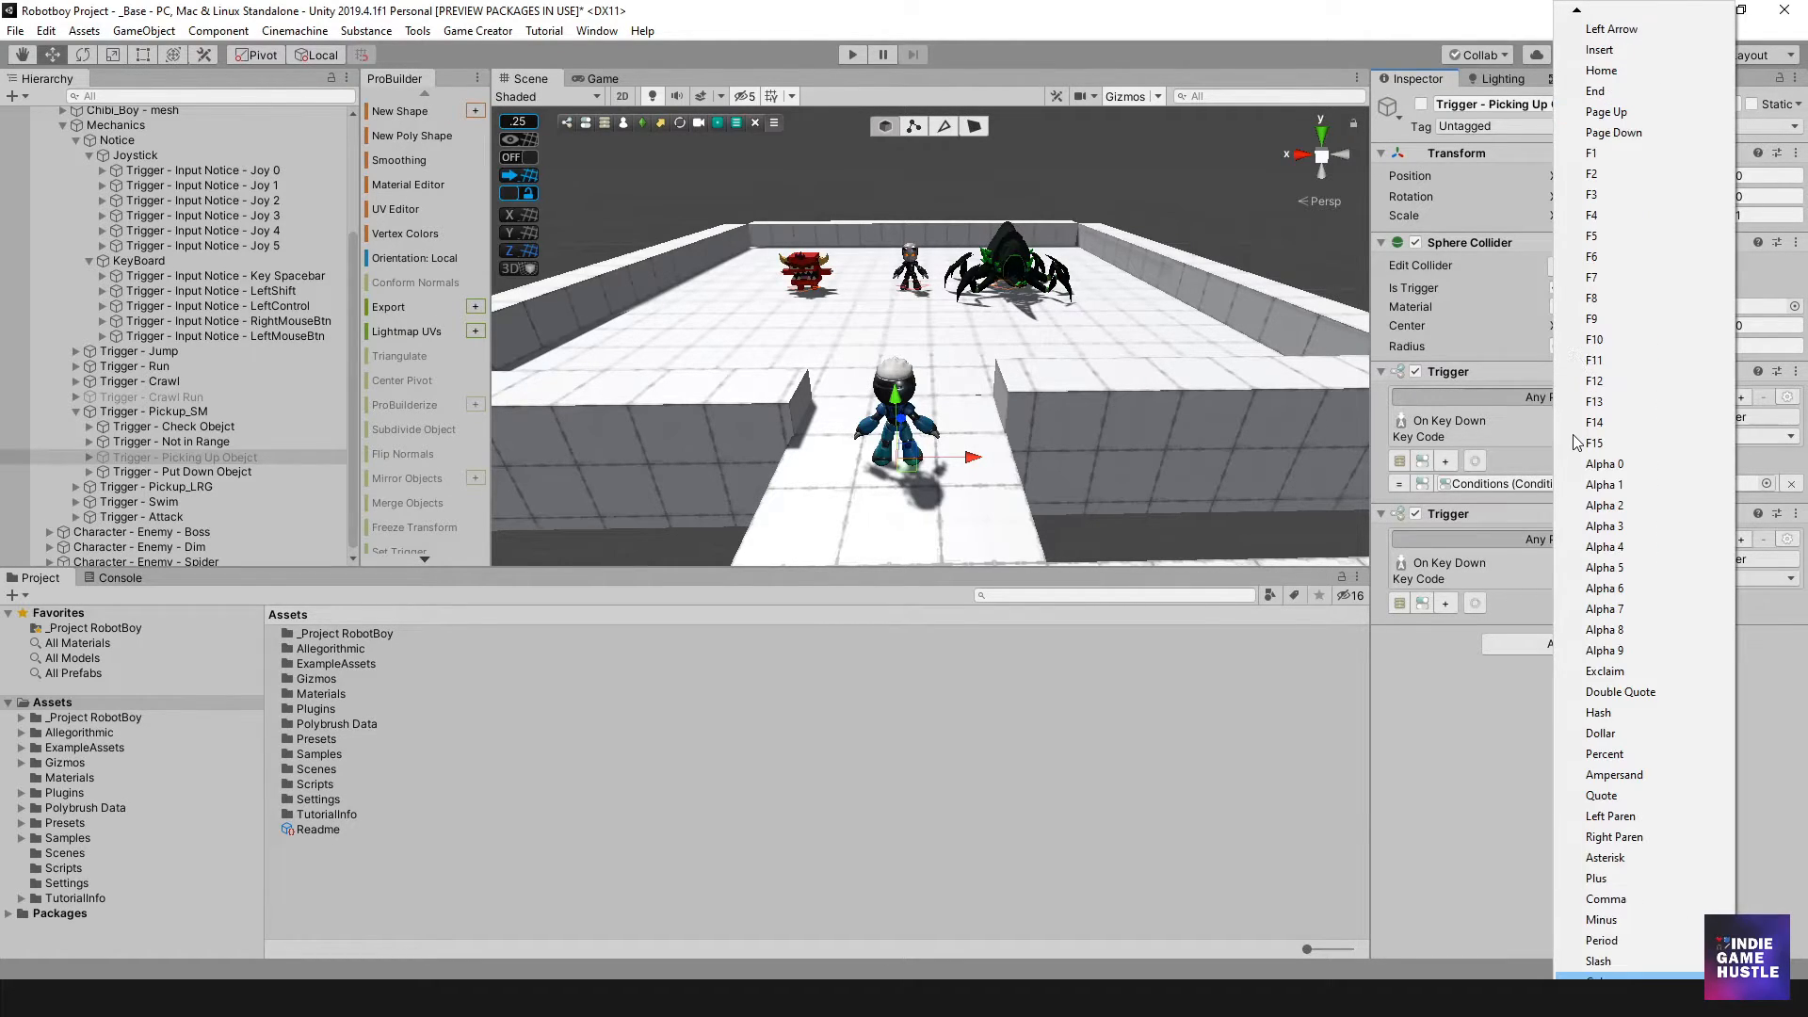
pyautogui.scroll(-2, 1578, 442)
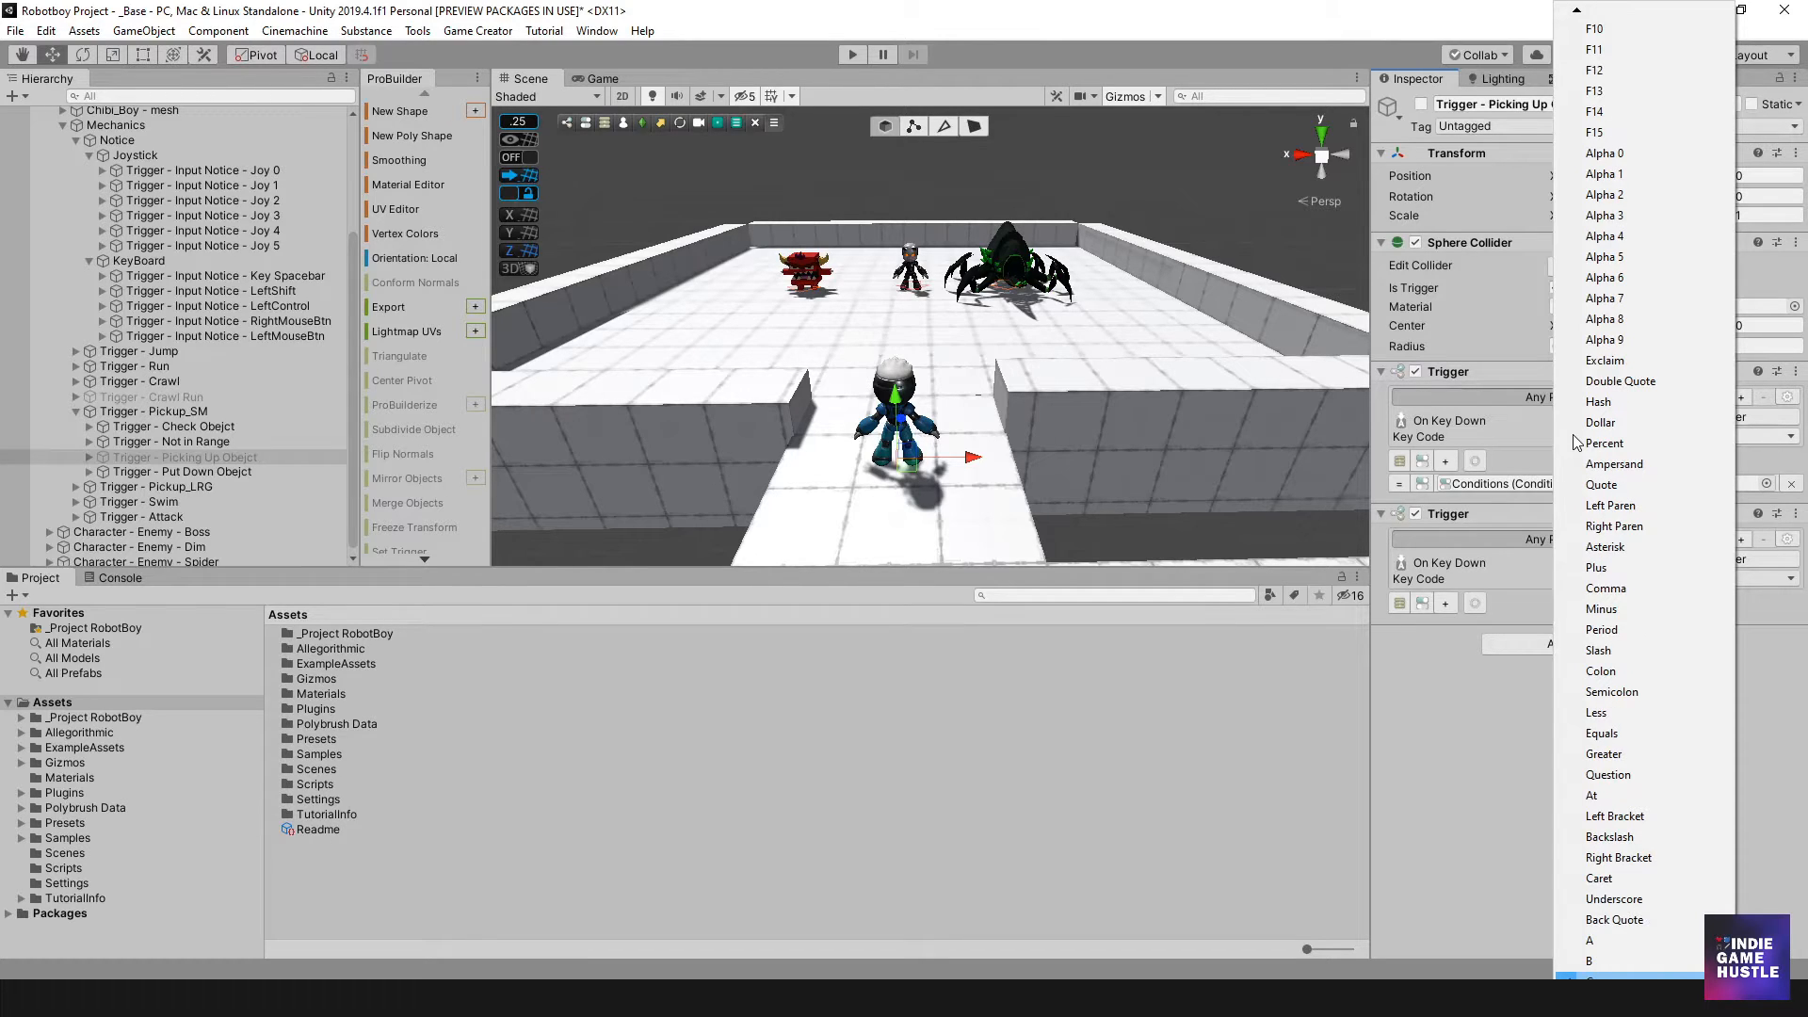
pyautogui.scroll(-10, 1577, 442)
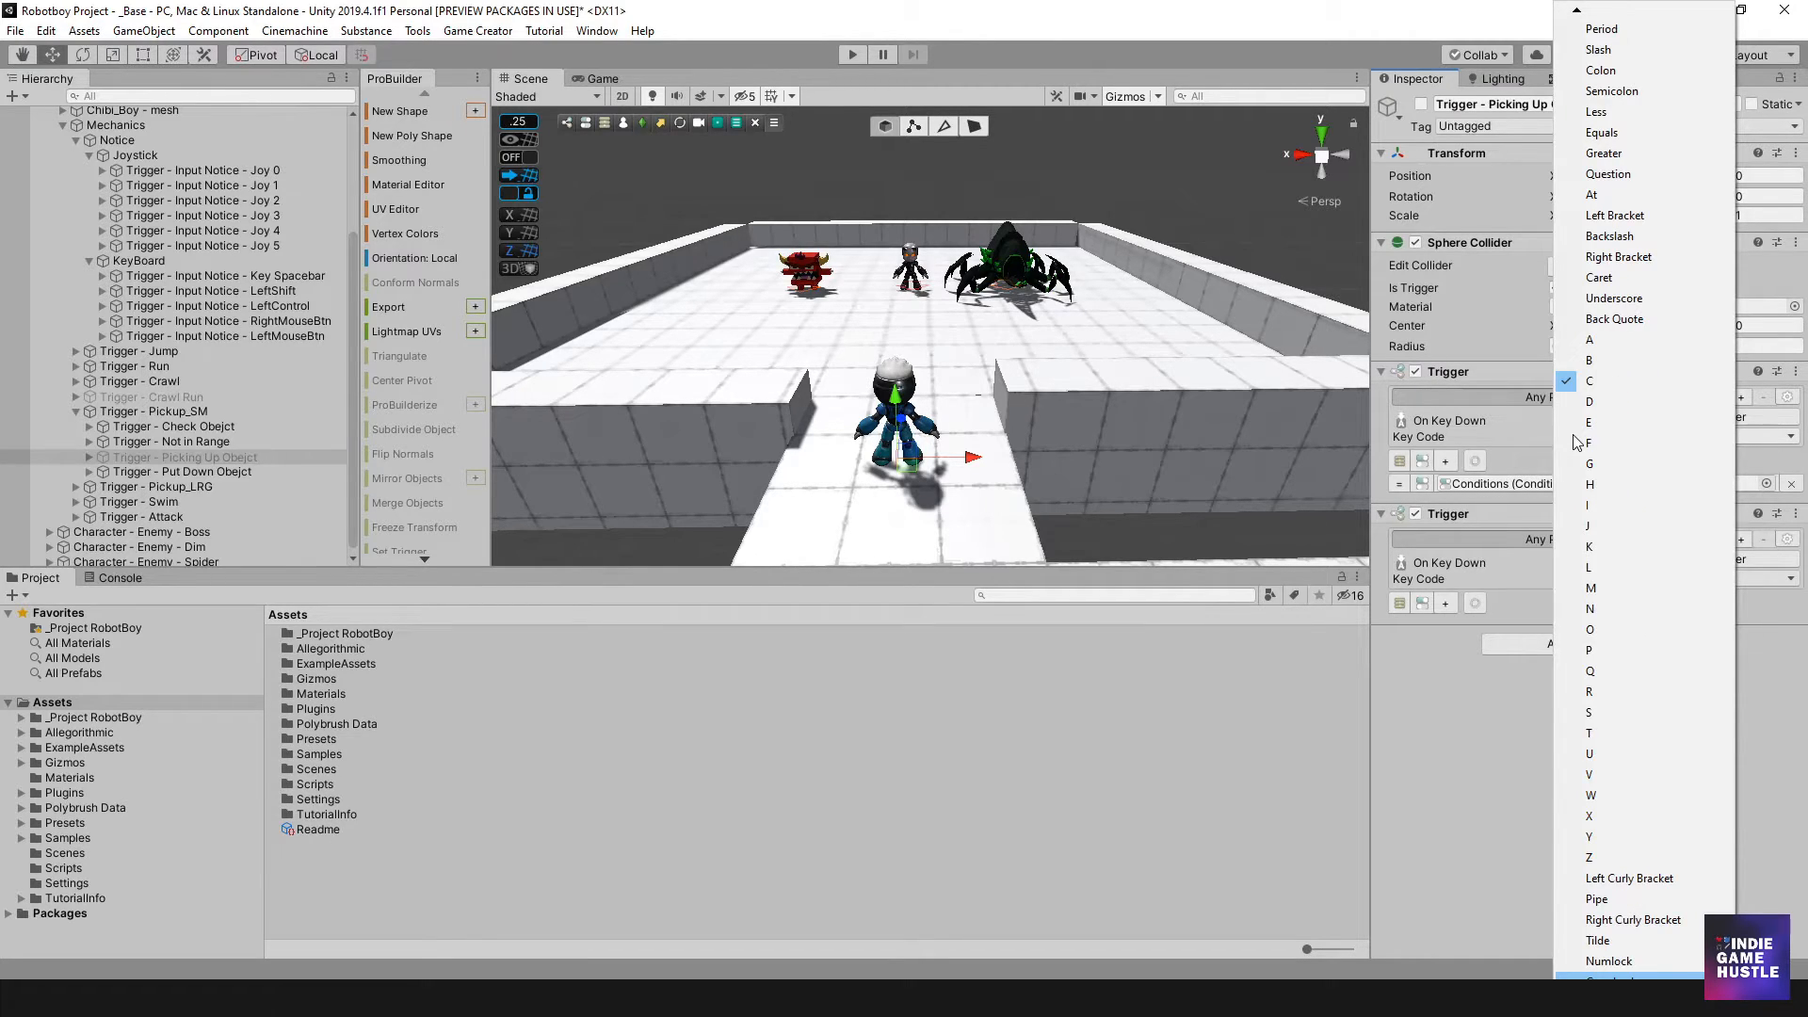
pyautogui.press('l')
pyautogui.press('l')
pyautogui.press('l')
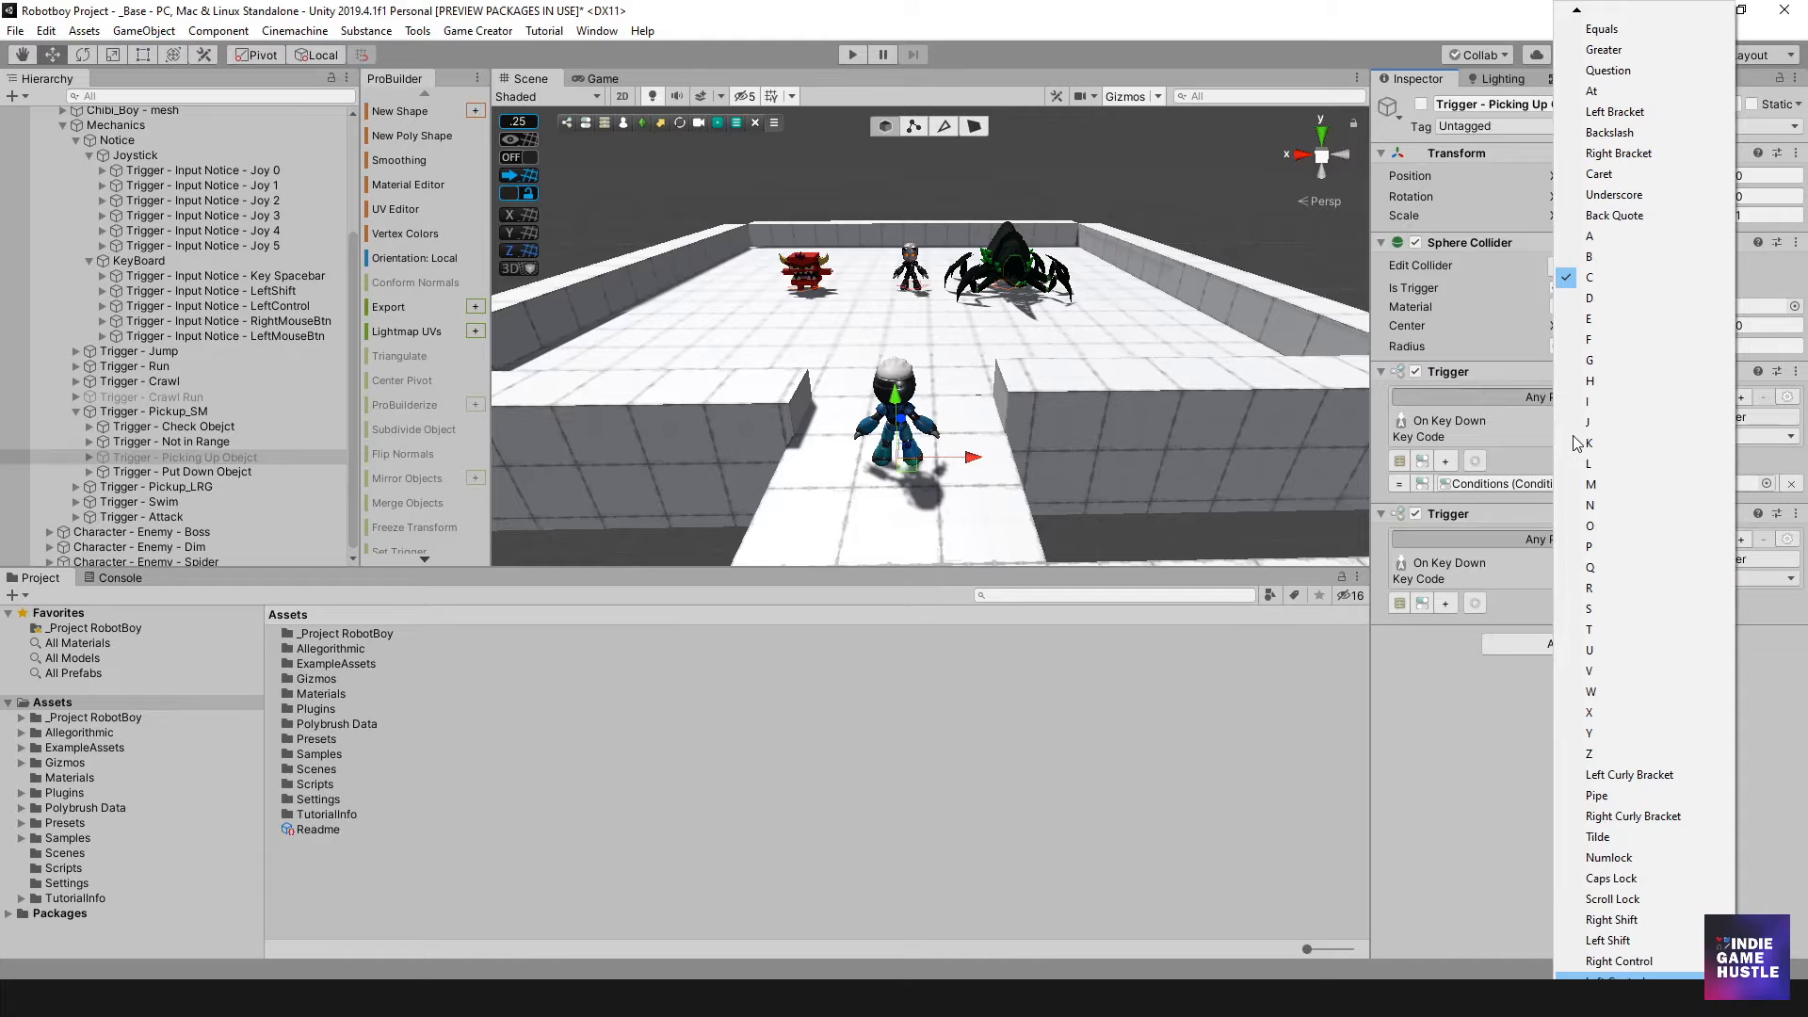
pyautogui.click(1643, 974)
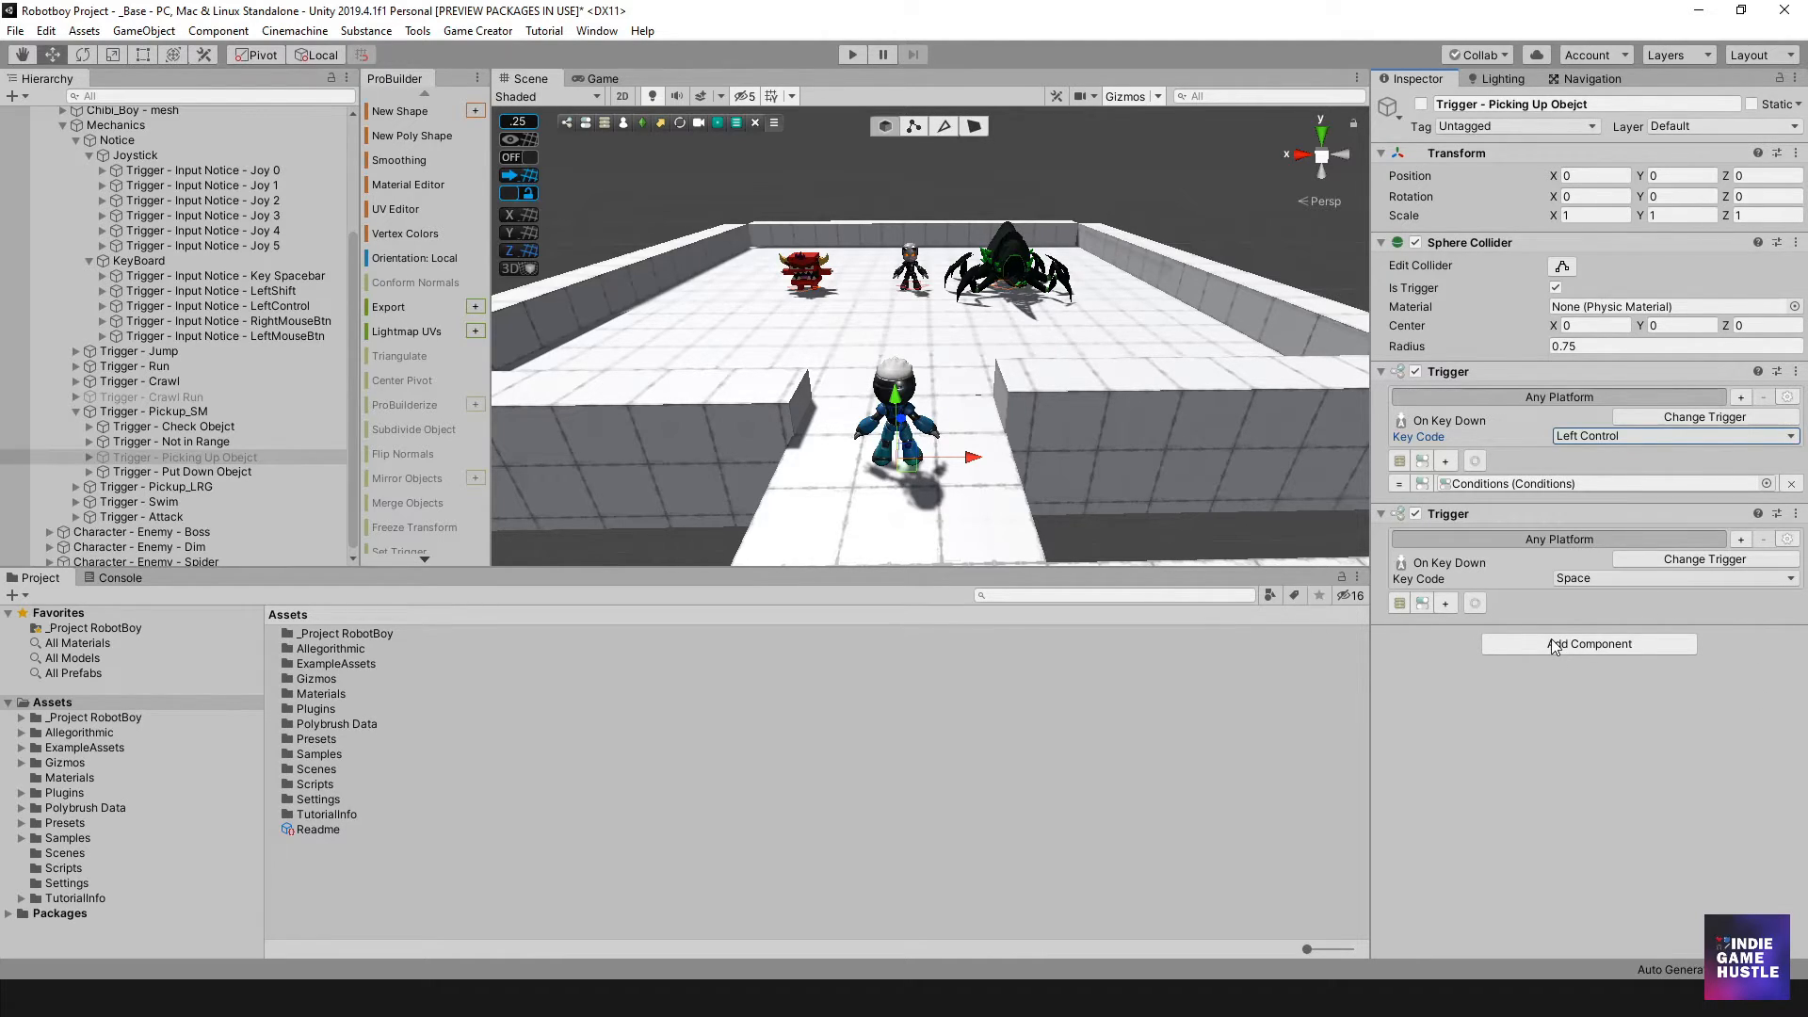
# Set the second On Key Down trigger's key code on Trigger - Picking Up Obejct to Joystick Button 1.
pyautogui.click(1601, 578)
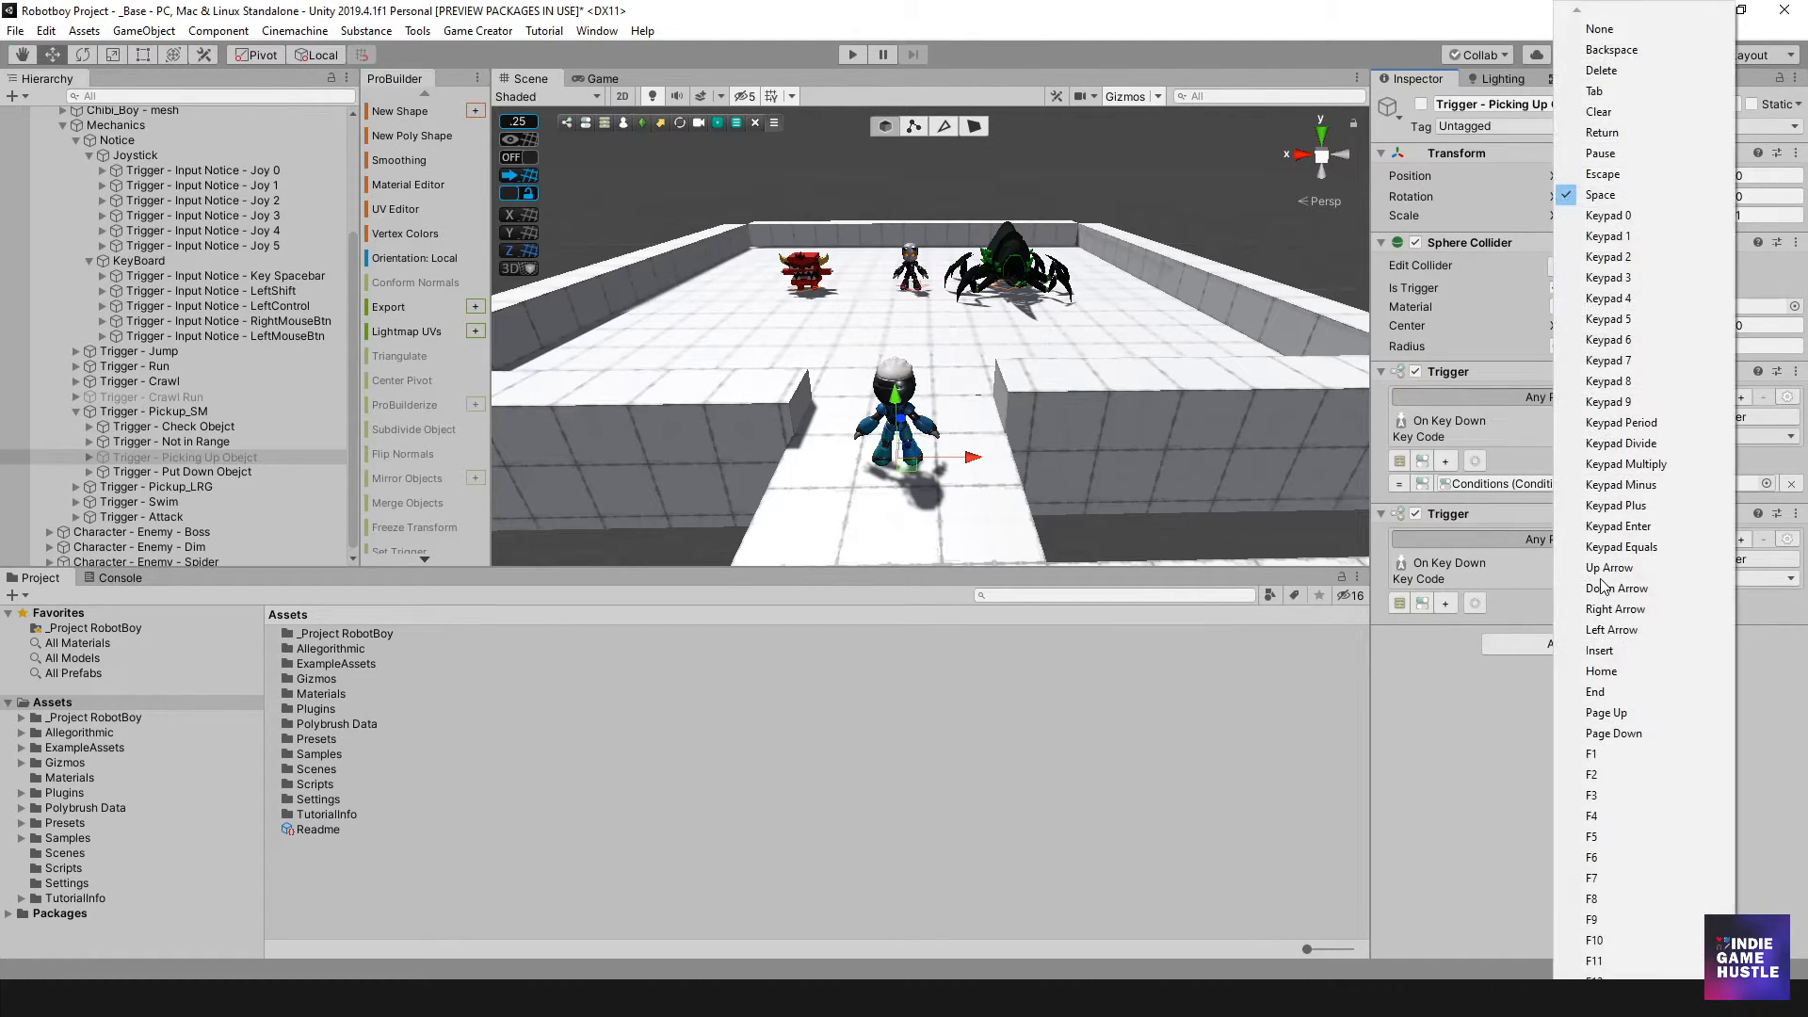
pyautogui.scroll(-20, 1603, 588)
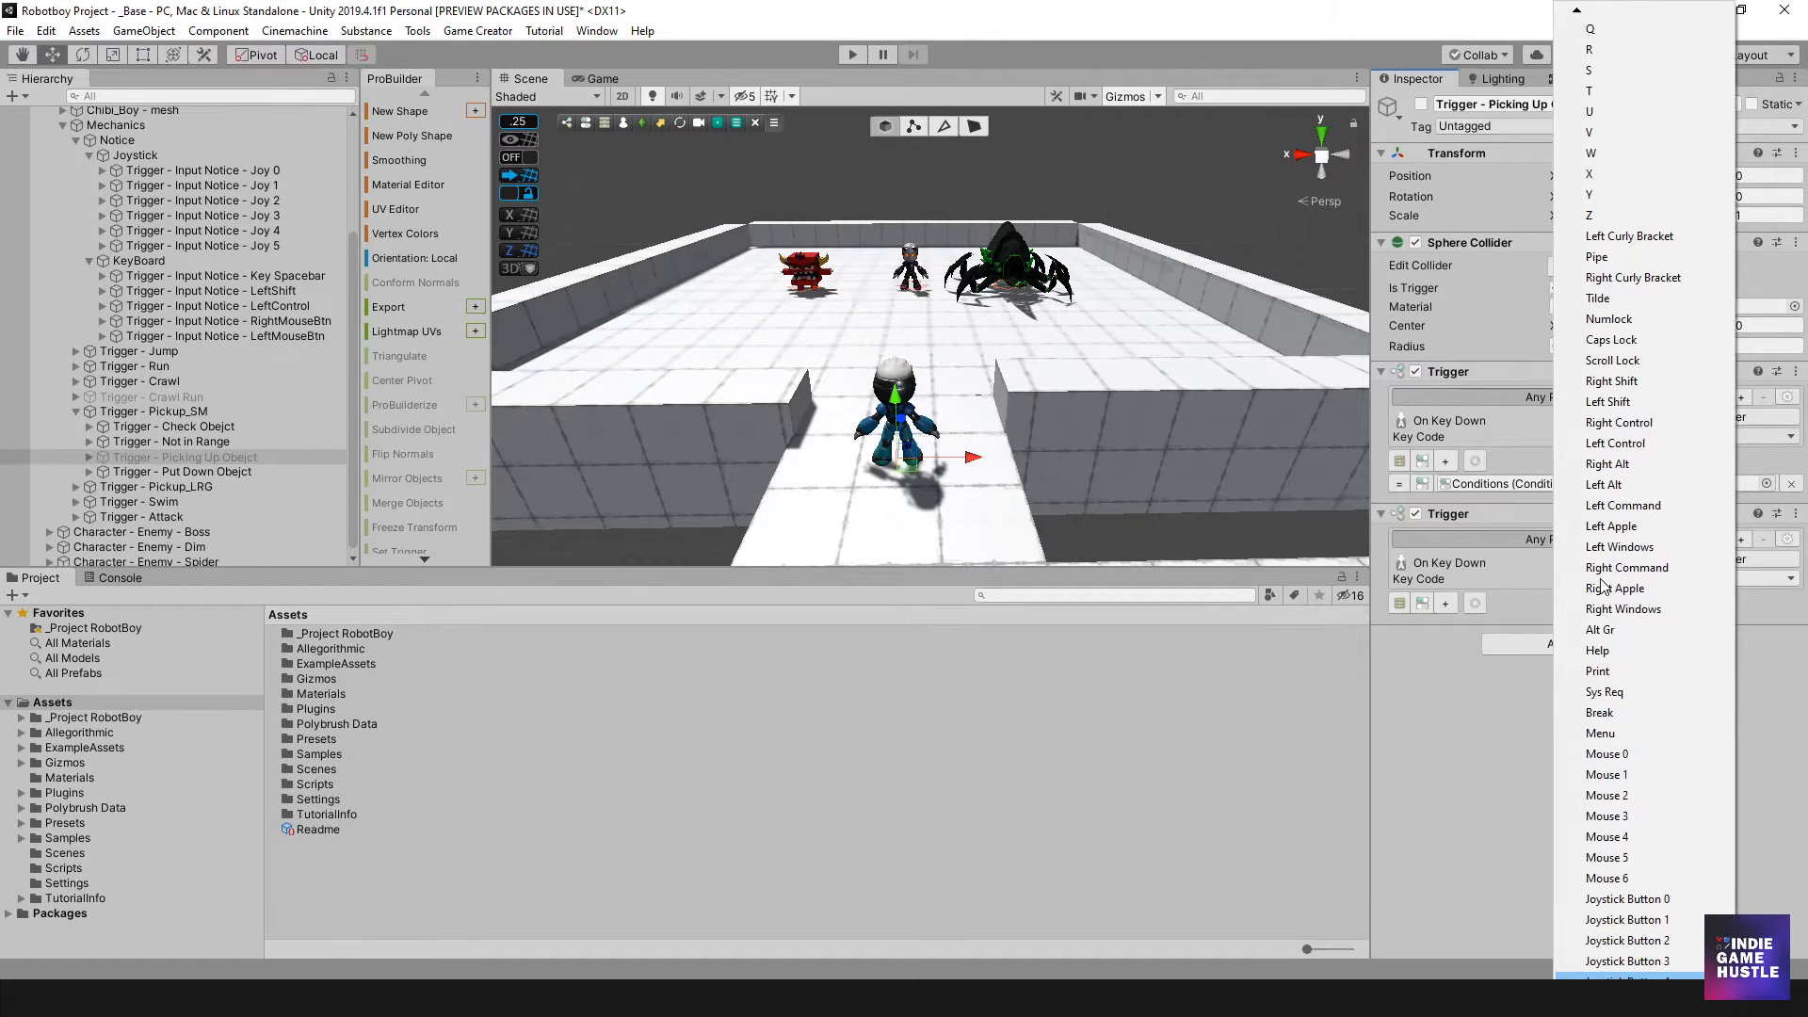
pyautogui.click(1650, 919)
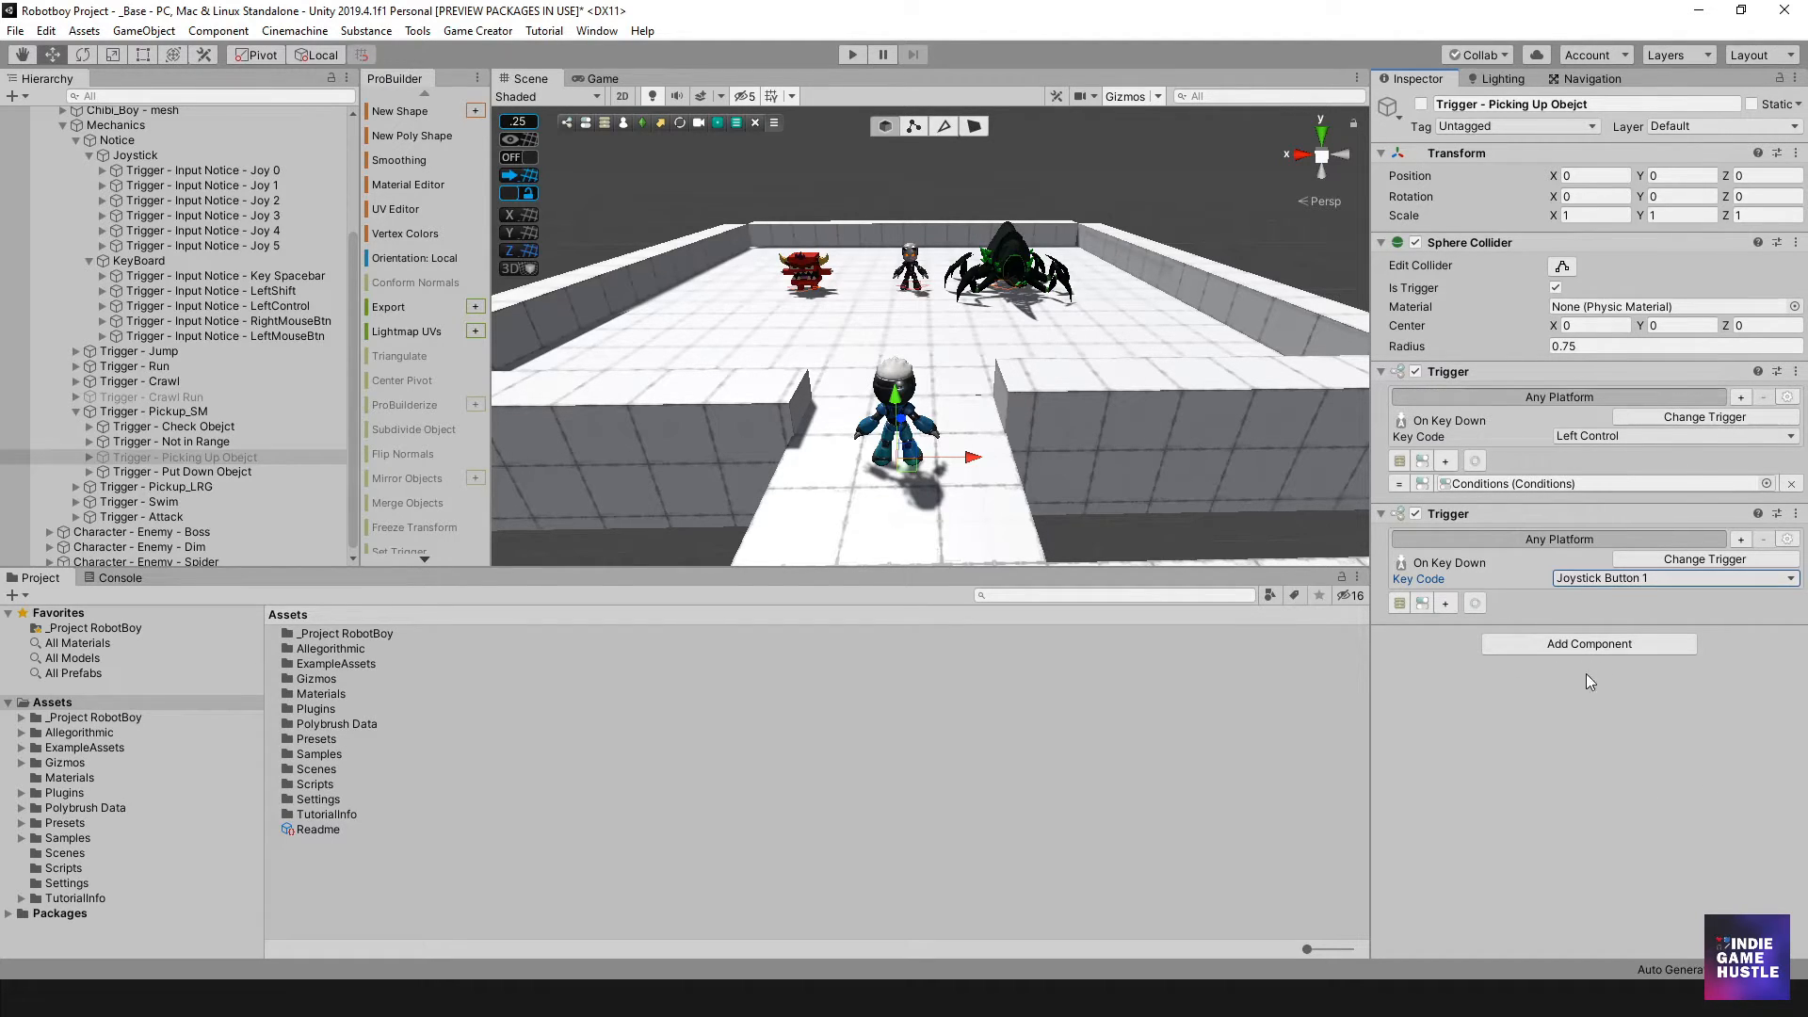
# Add a conditions slot to the Joystick Button 1 trigger and assign Picking Up Obejct's existing Conditions child object to it.
pyautogui.click(1446, 603)
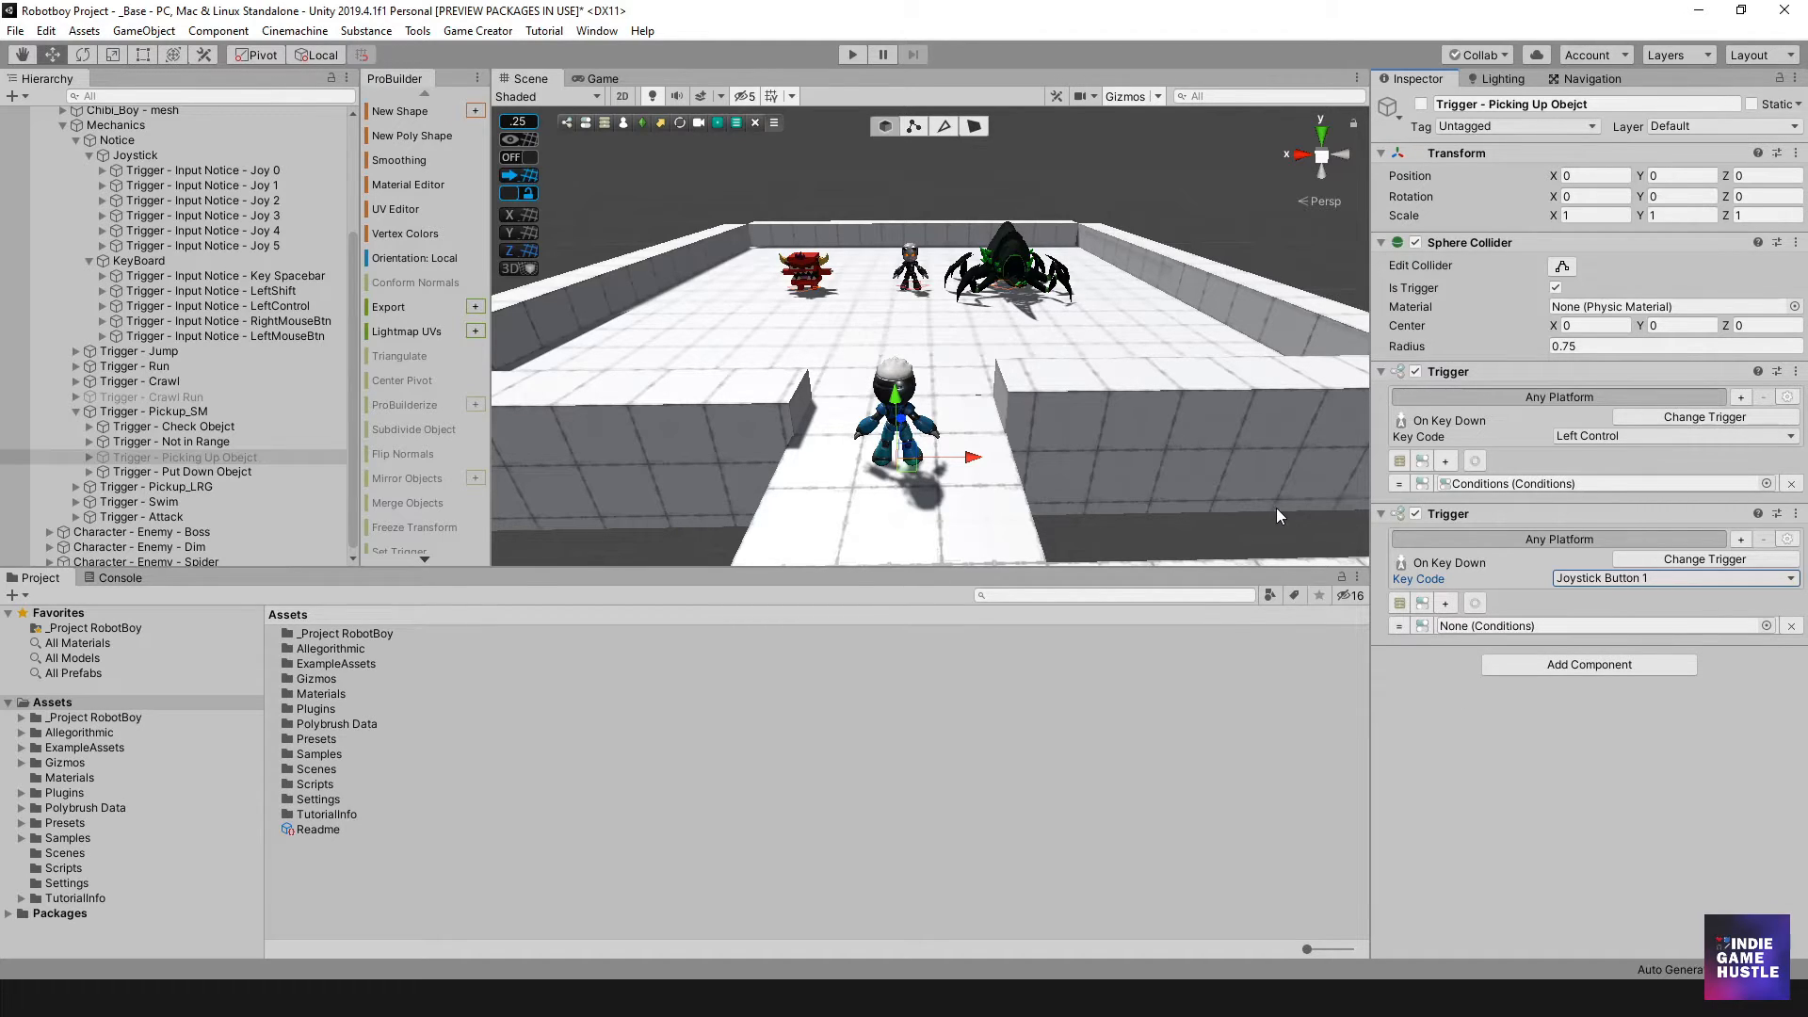
pyautogui.click(90, 457)
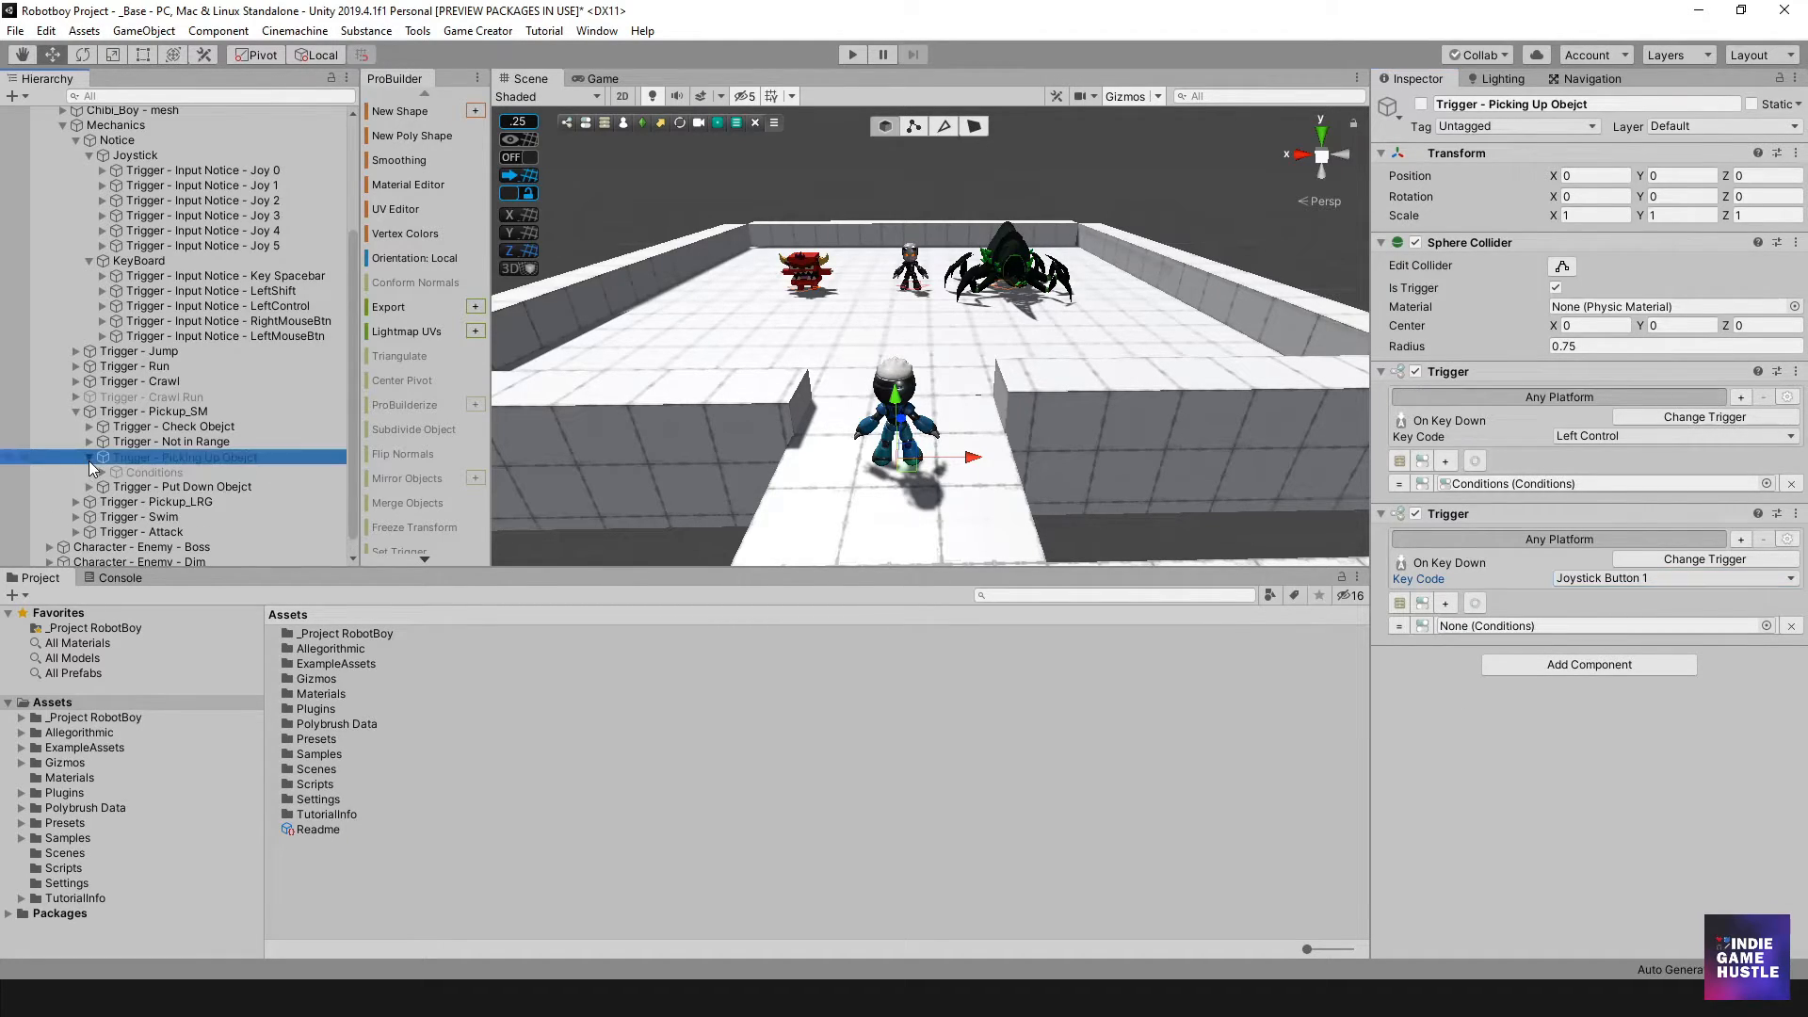
pyautogui.moveTo(139, 469); pyautogui.dragTo(1516, 621)
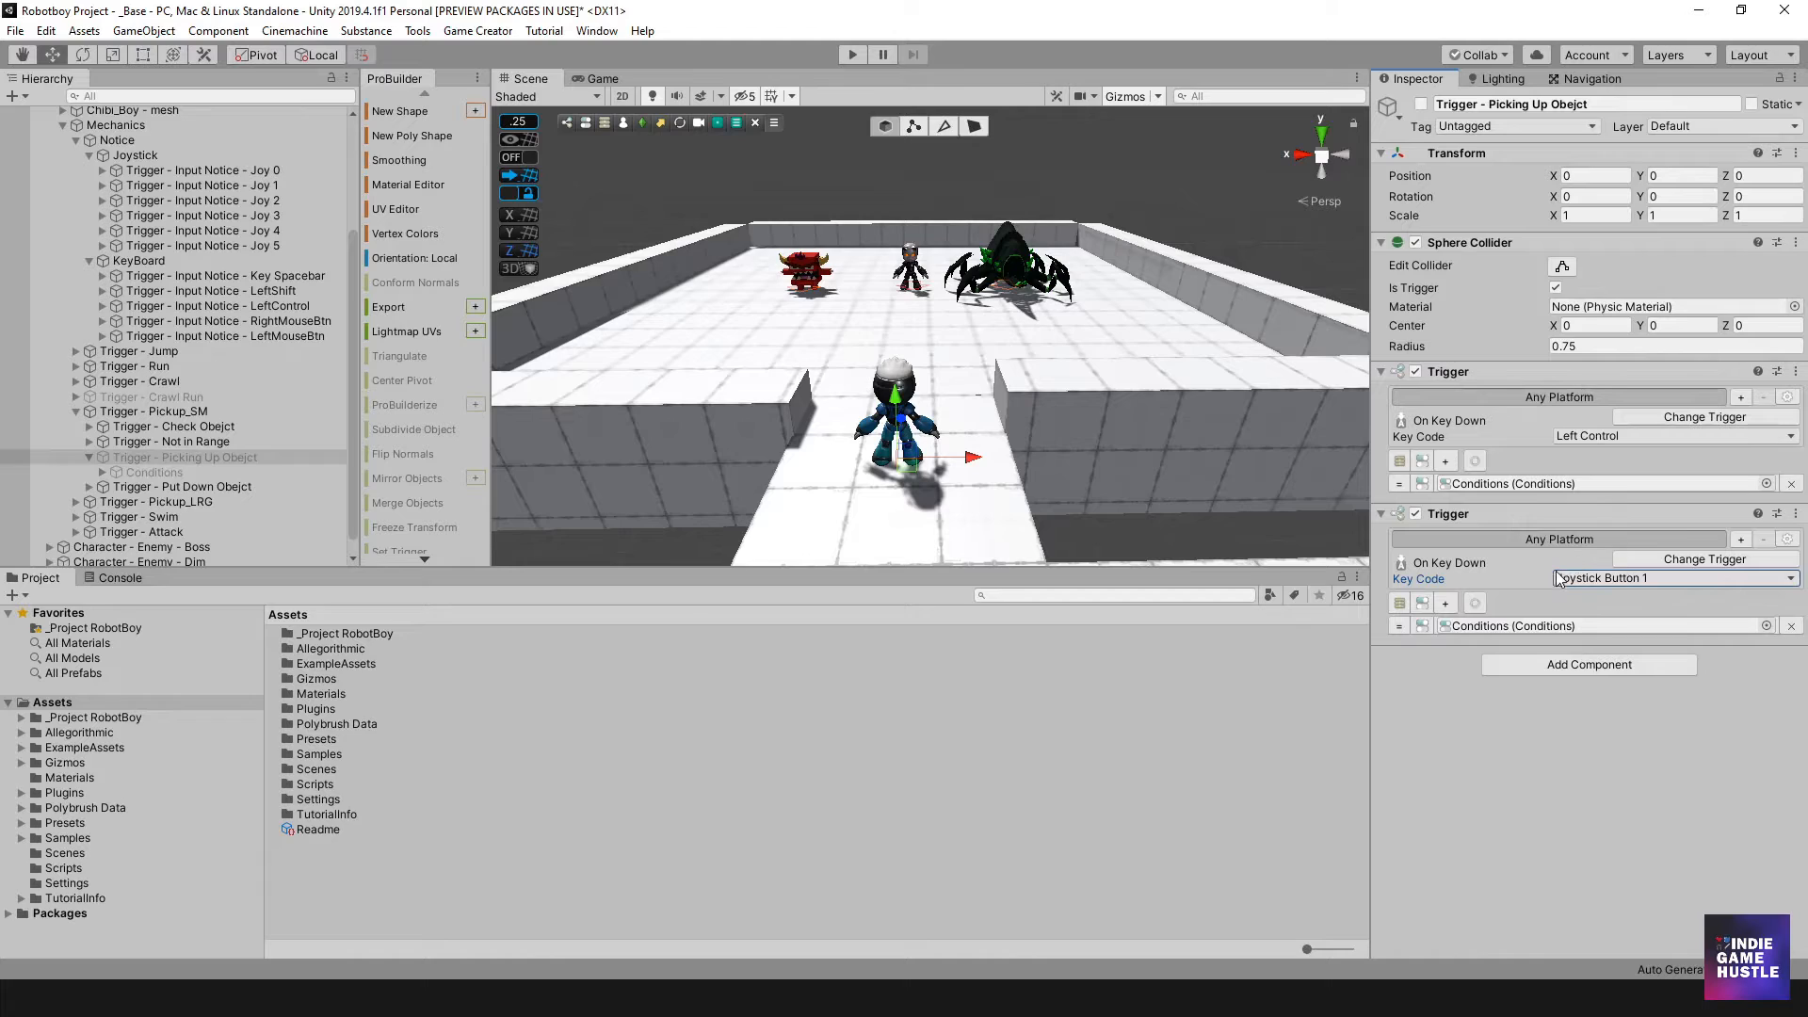
pyautogui.click(88, 457)
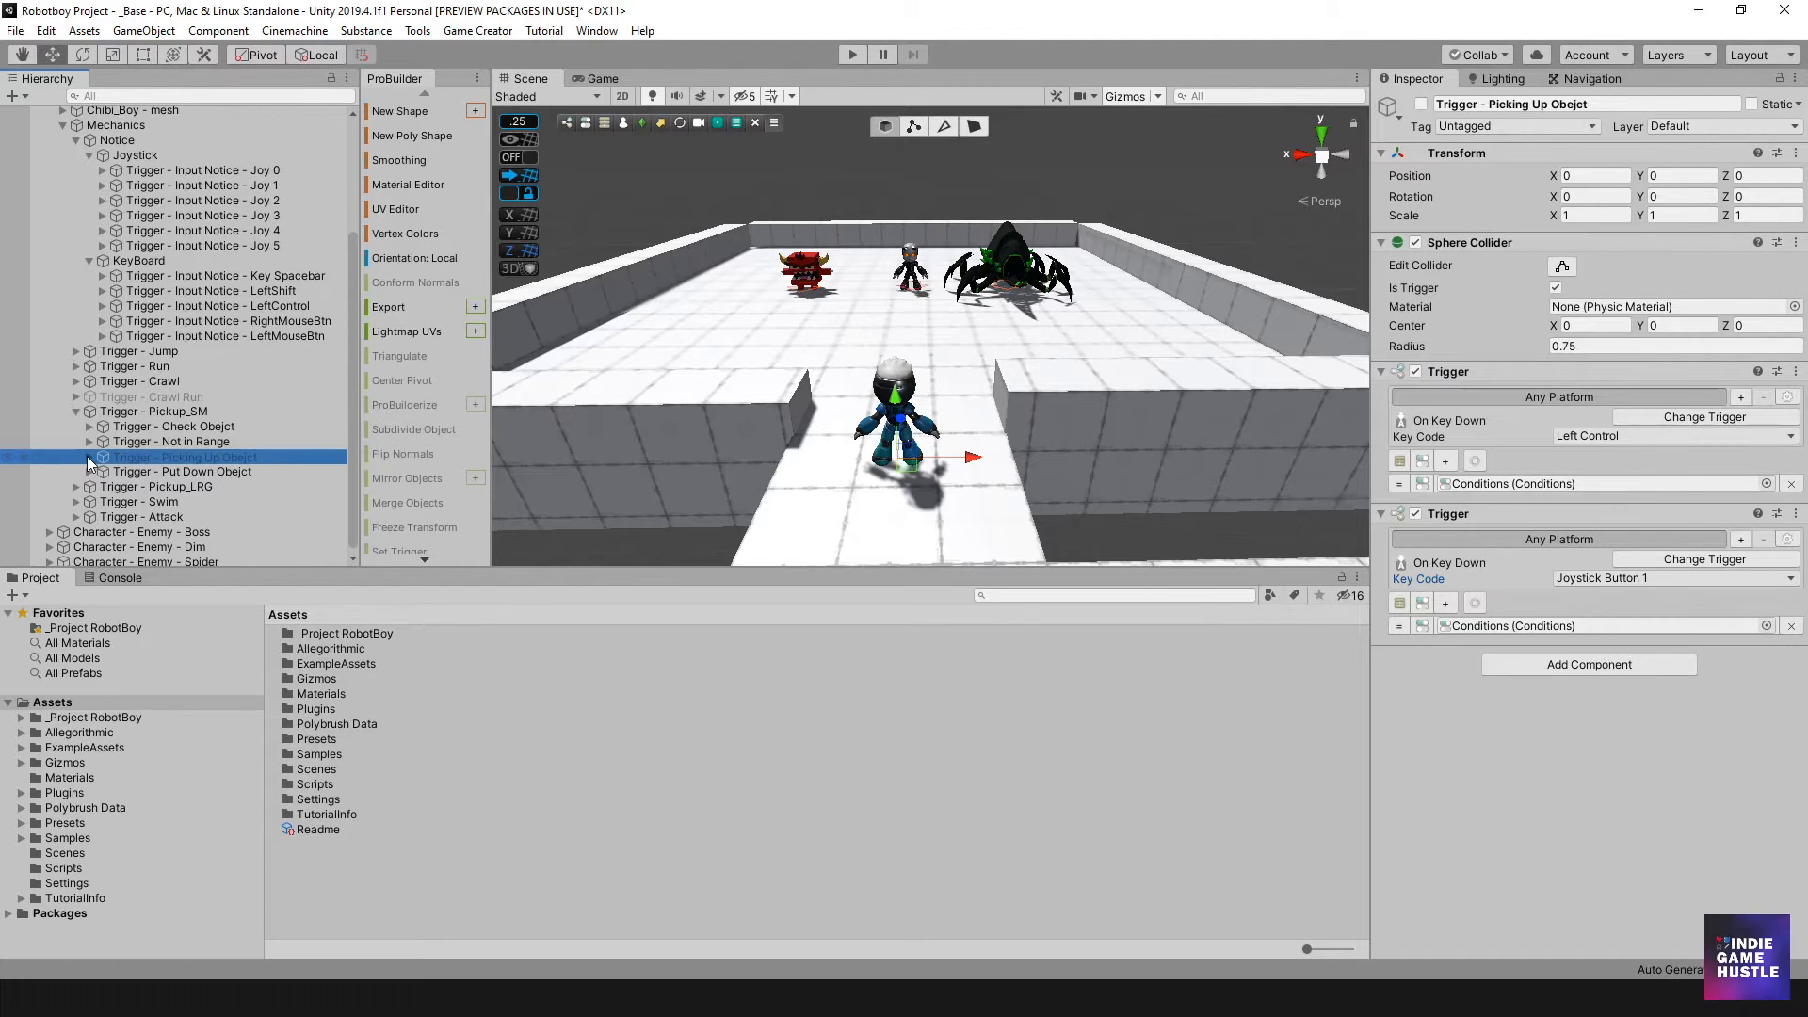
# Add a second Trigger component to Trigger - Put Down Obejct and change it to On Key Down.
pyautogui.click(166, 475)
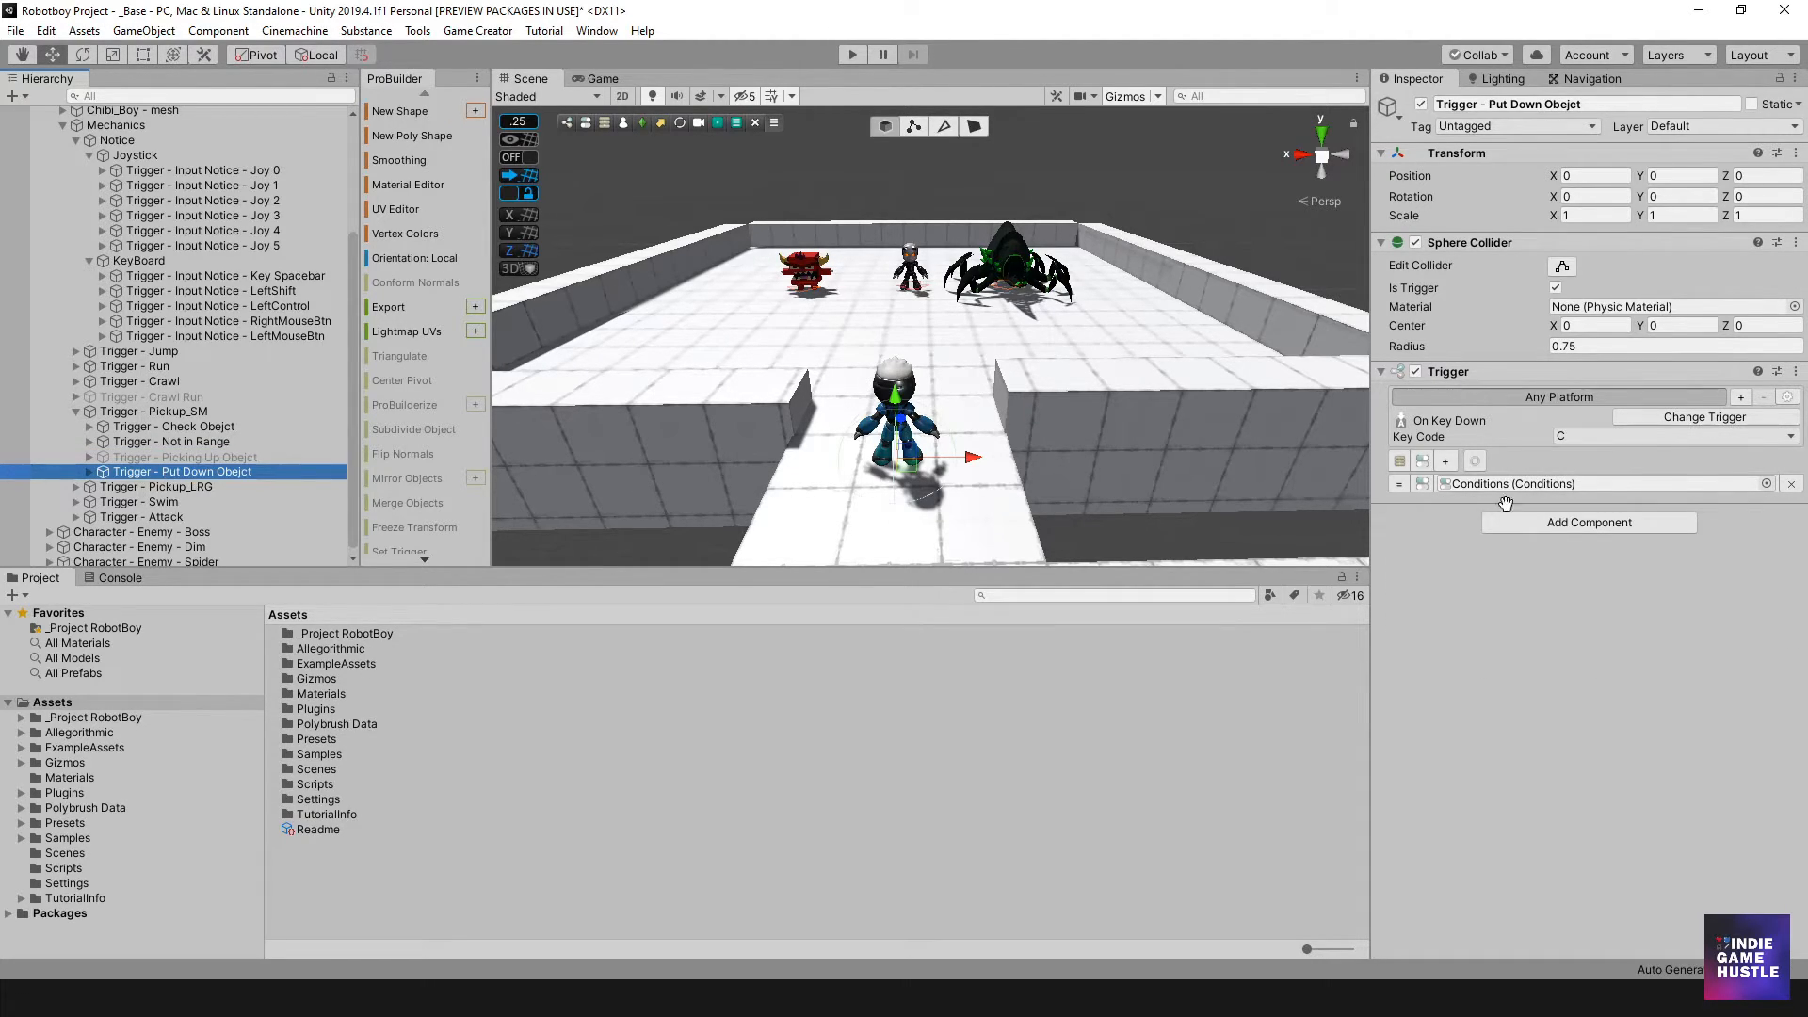
pyautogui.click(1553, 526)
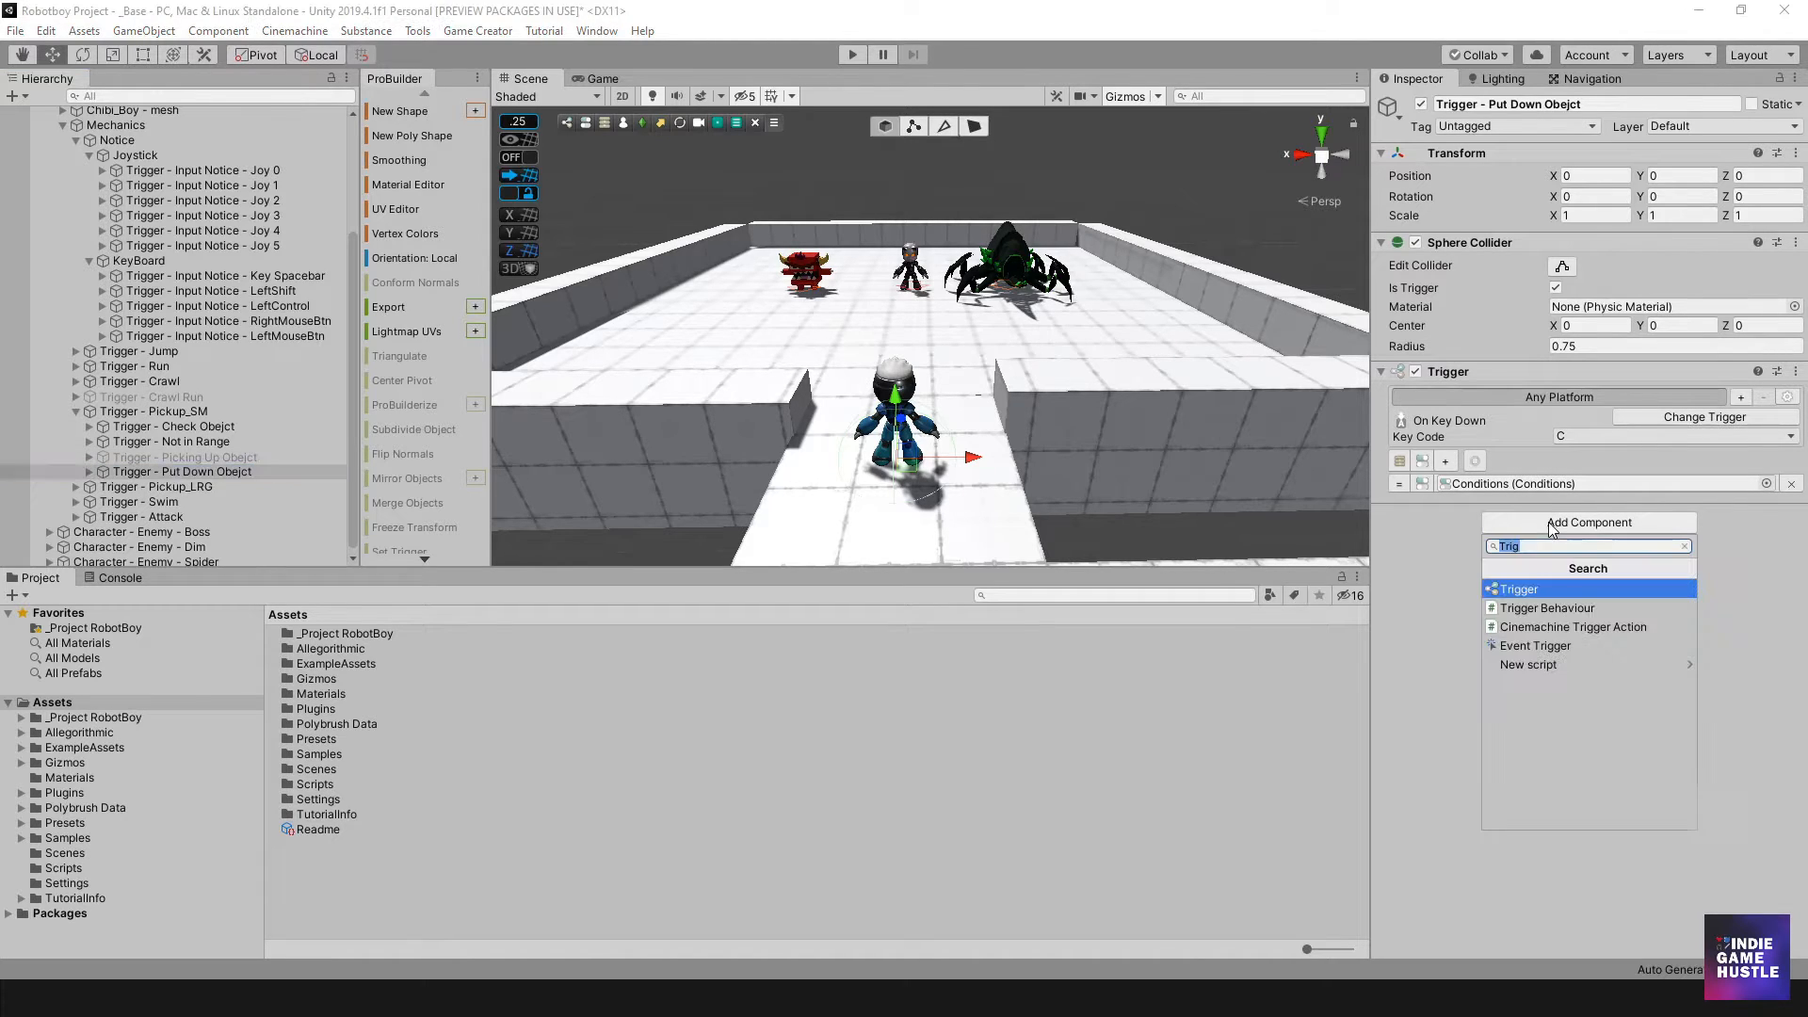
pyautogui.click(1535, 591)
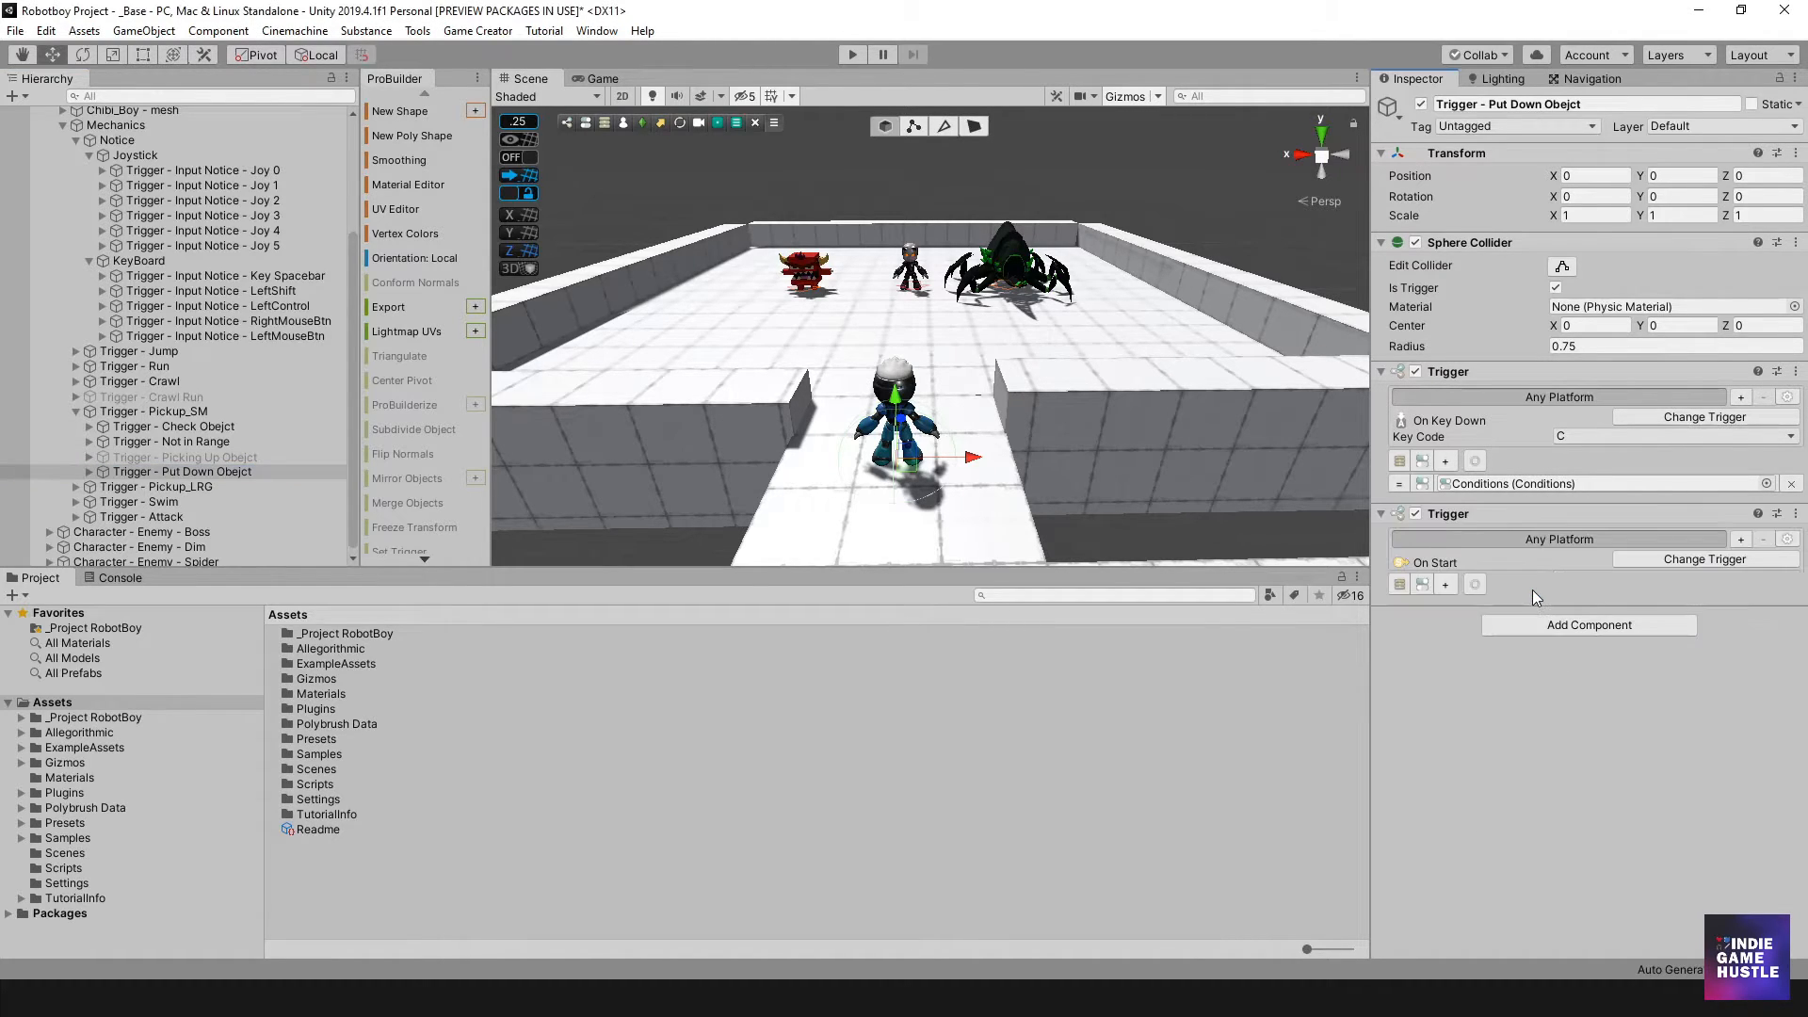
pyautogui.click(1668, 558)
pyautogui.click(1662, 684)
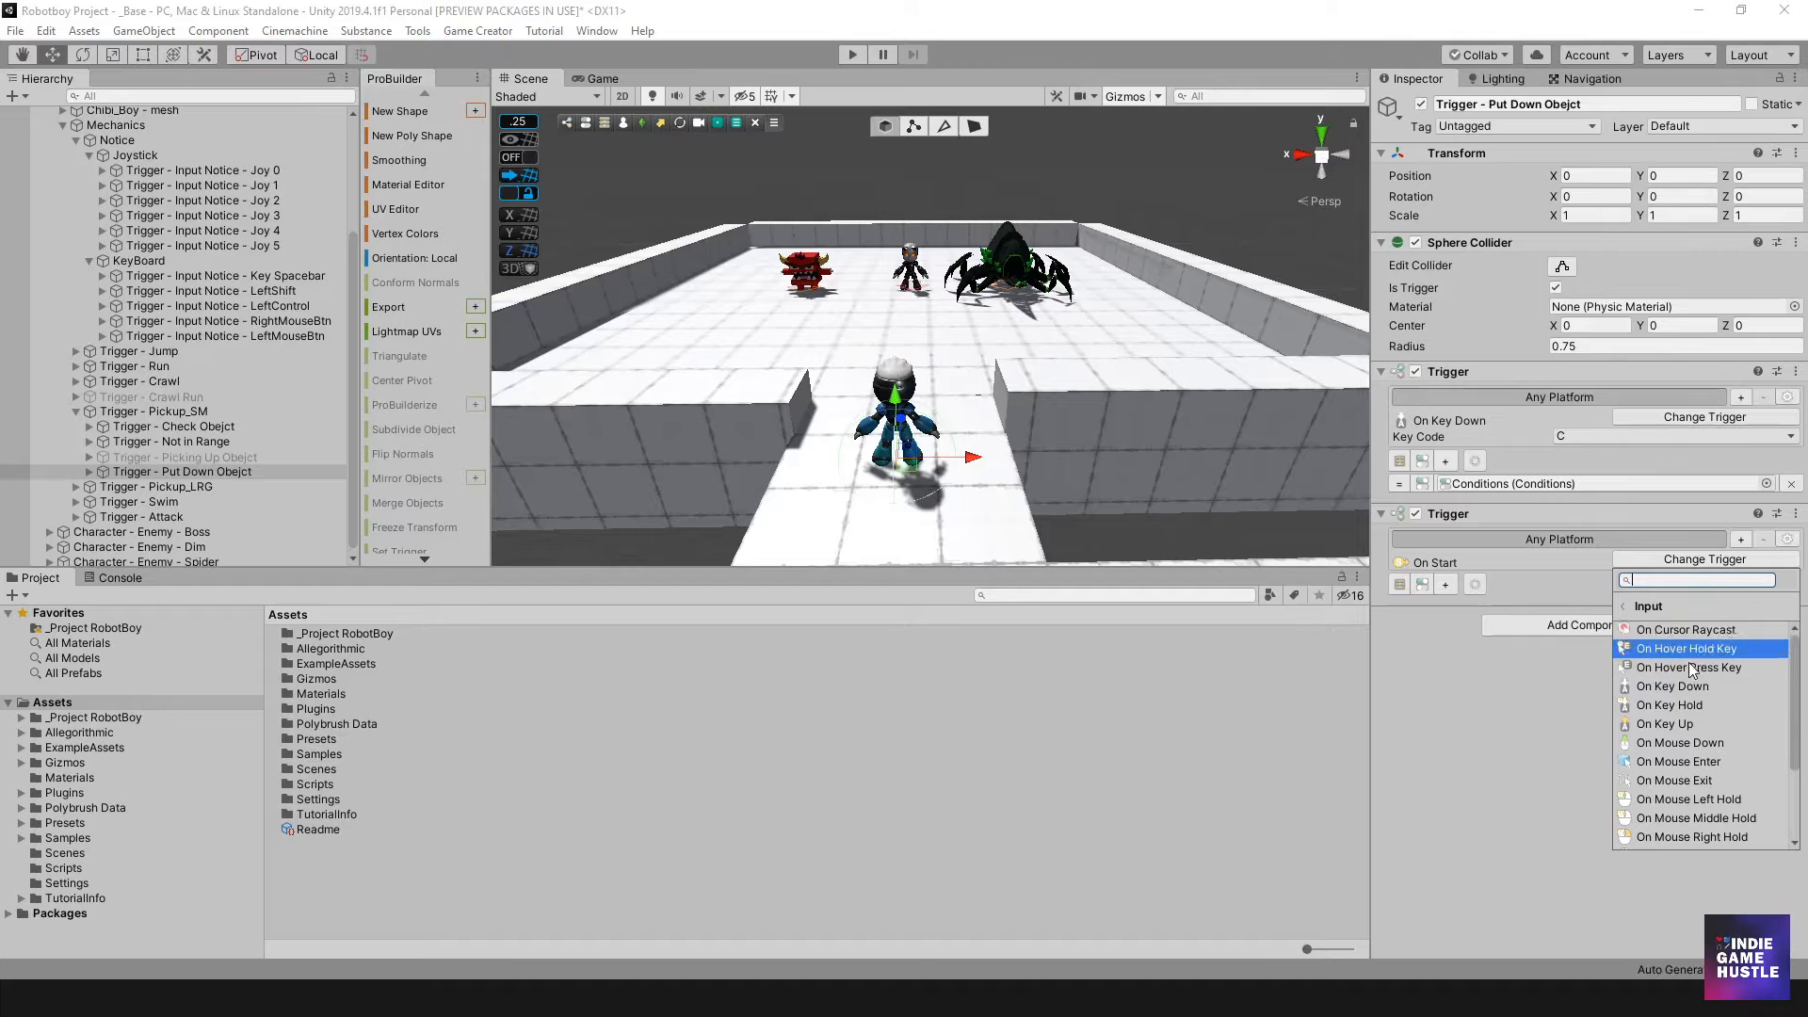
pyautogui.click(1686, 686)
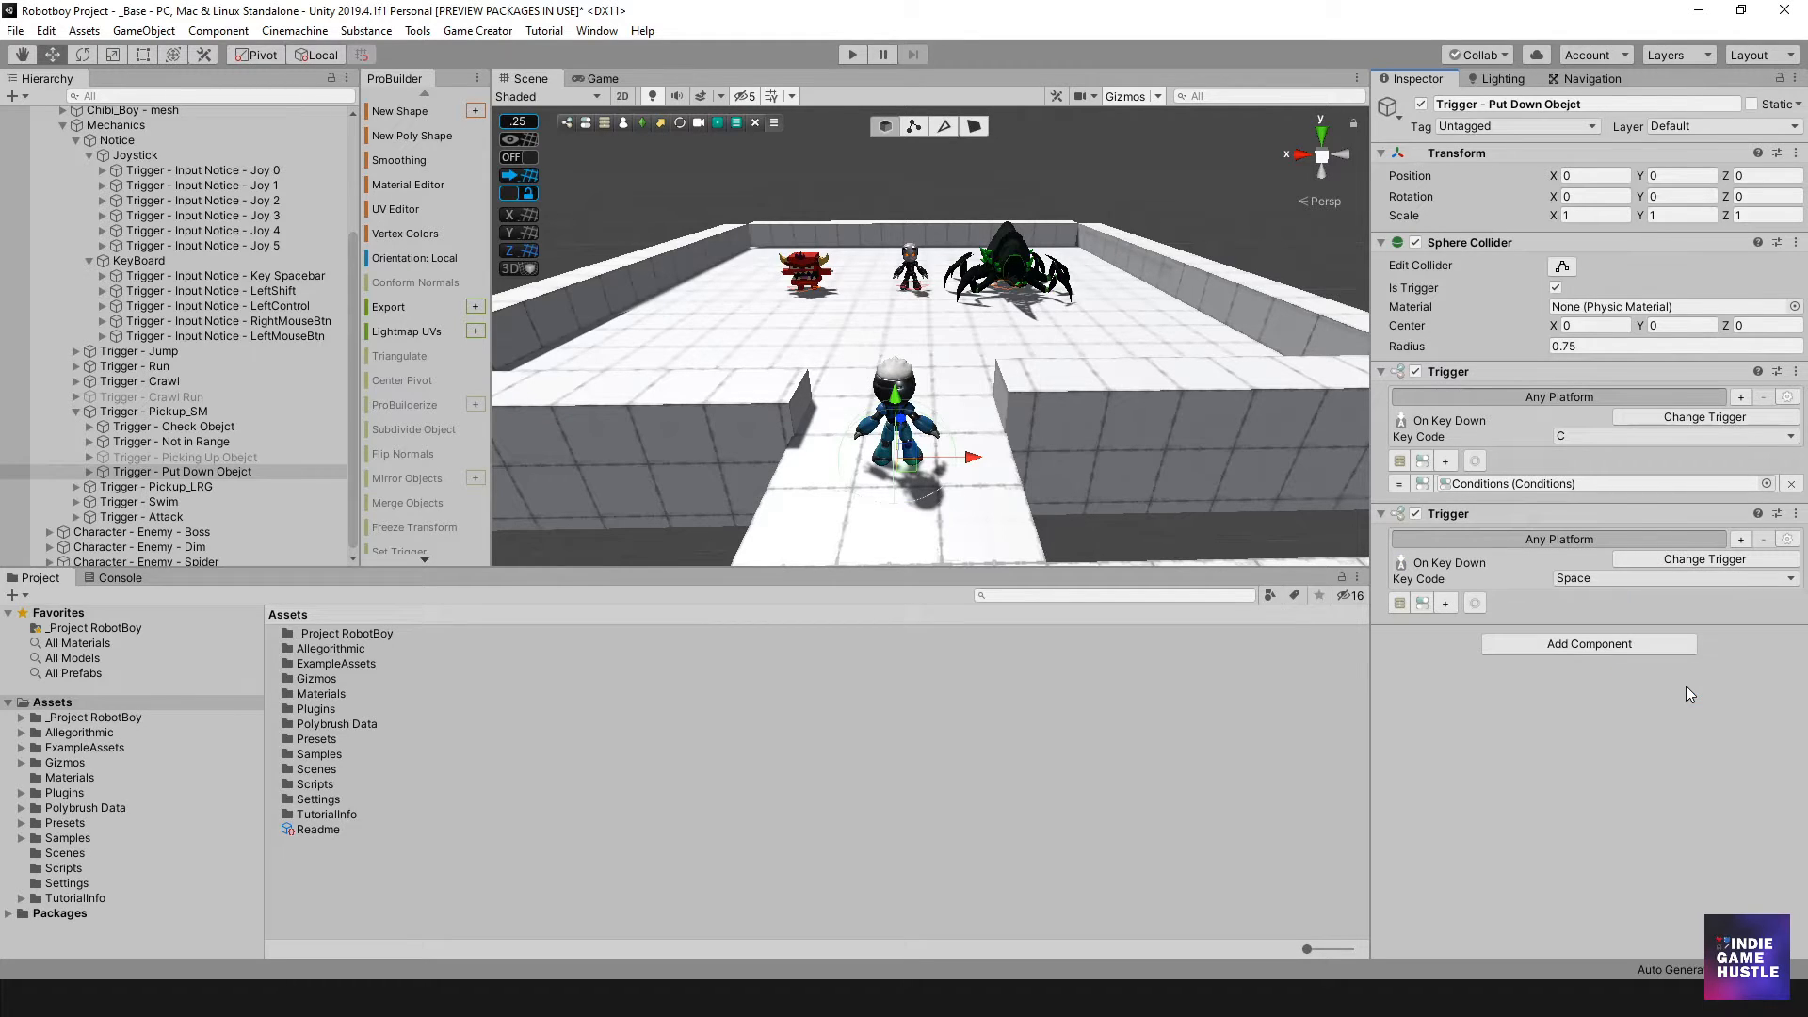
# Give Put Down Obejct's new trigger a conditions slot, deleting the extra Conditions (1) object and removing the unneeded empty actions slot.
pyautogui.click(1445, 604)
pyautogui.click(1421, 603)
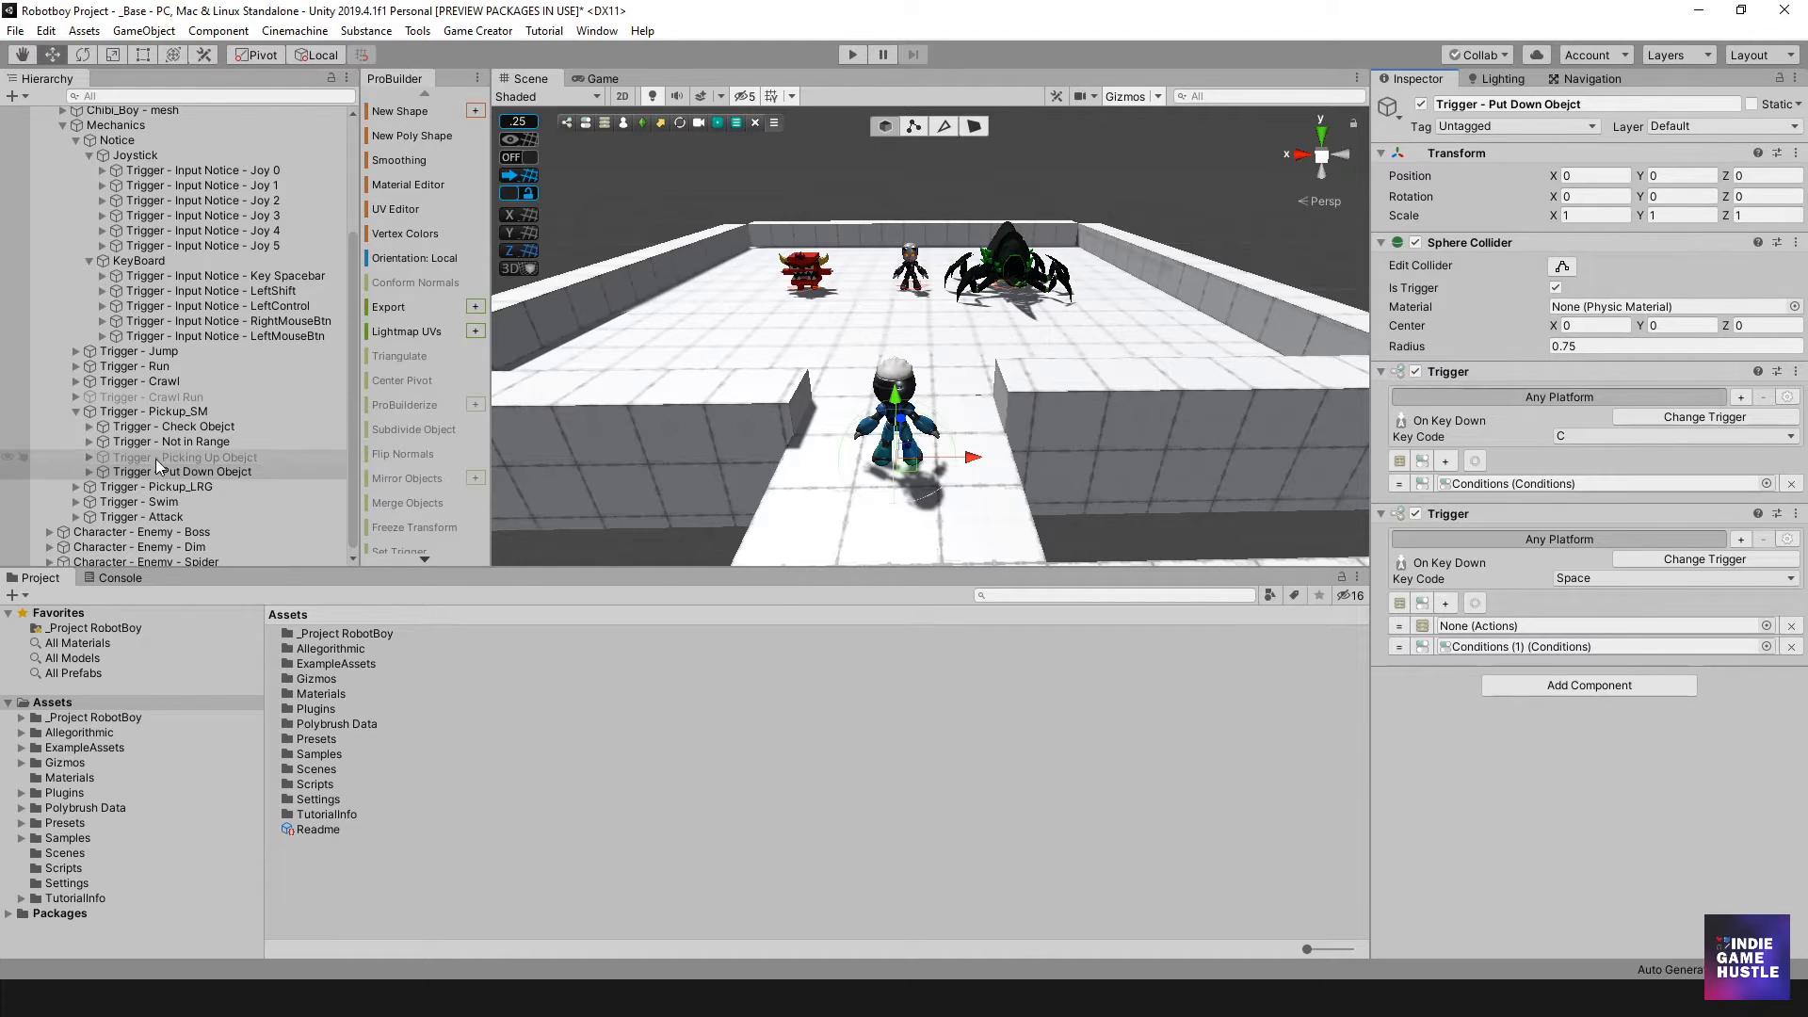
pyautogui.click(89, 471)
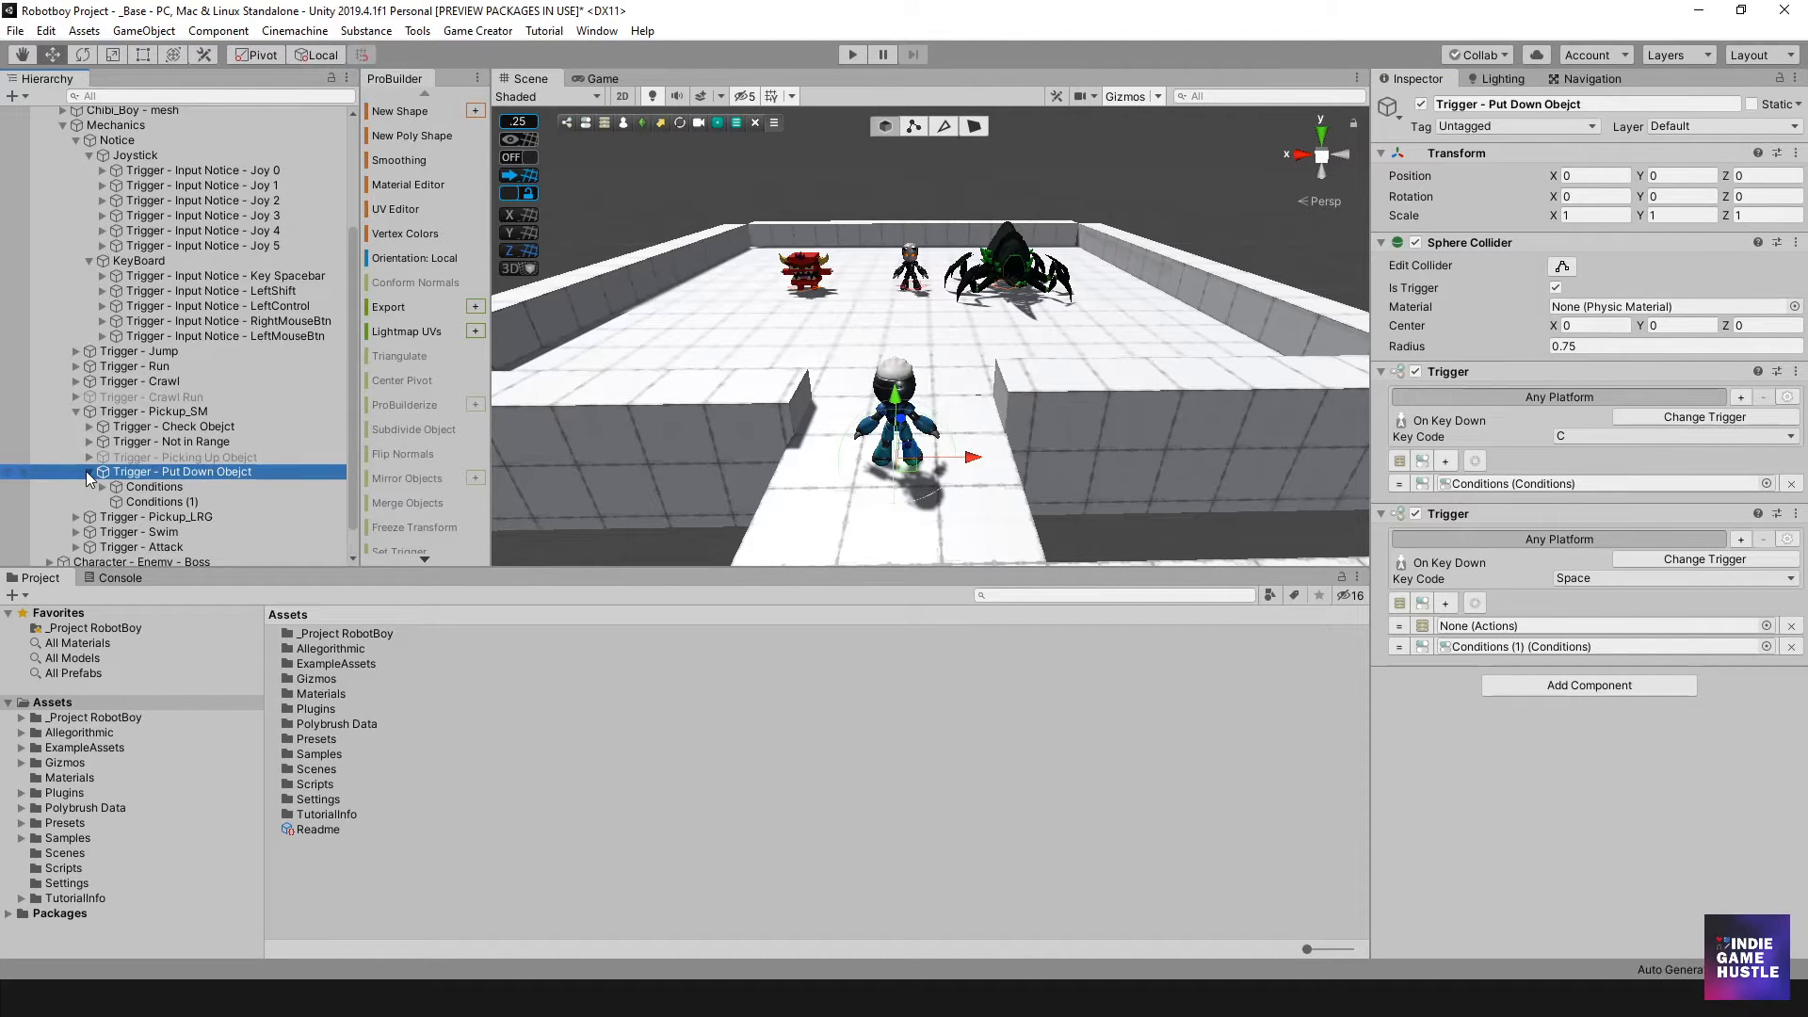
pyautogui.click(179, 501)
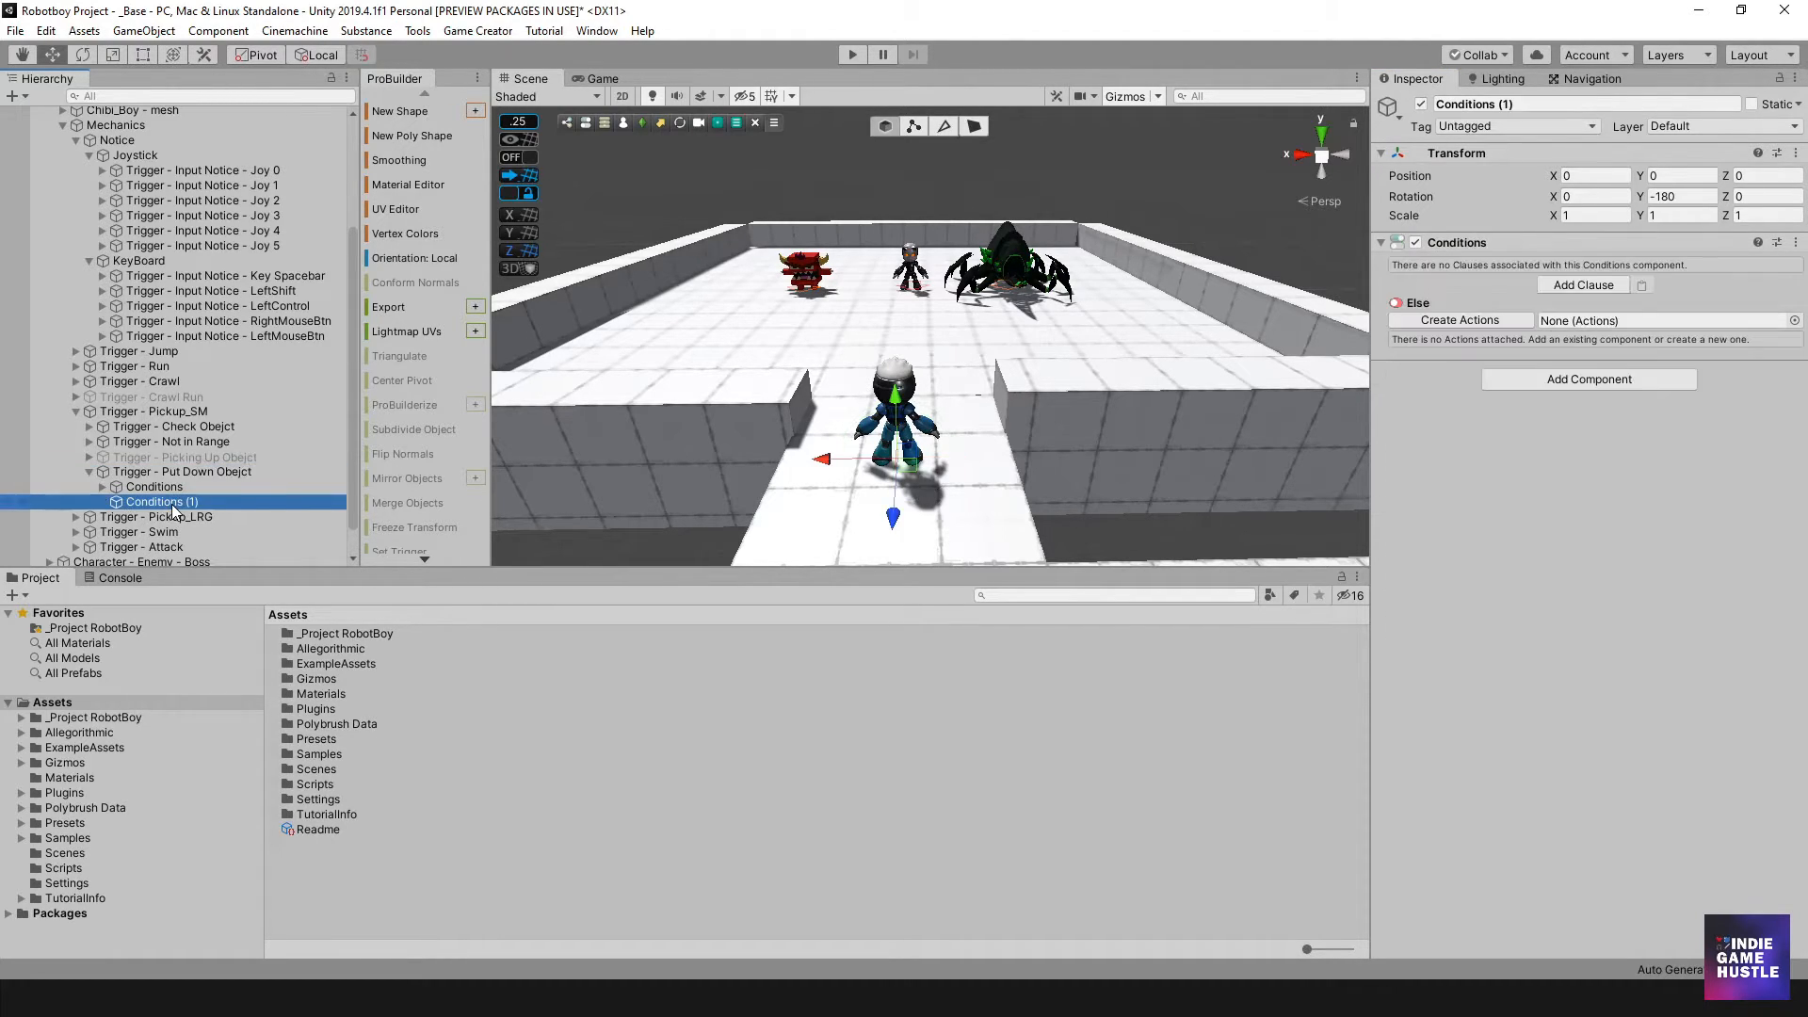
pyautogui.press('Delete')
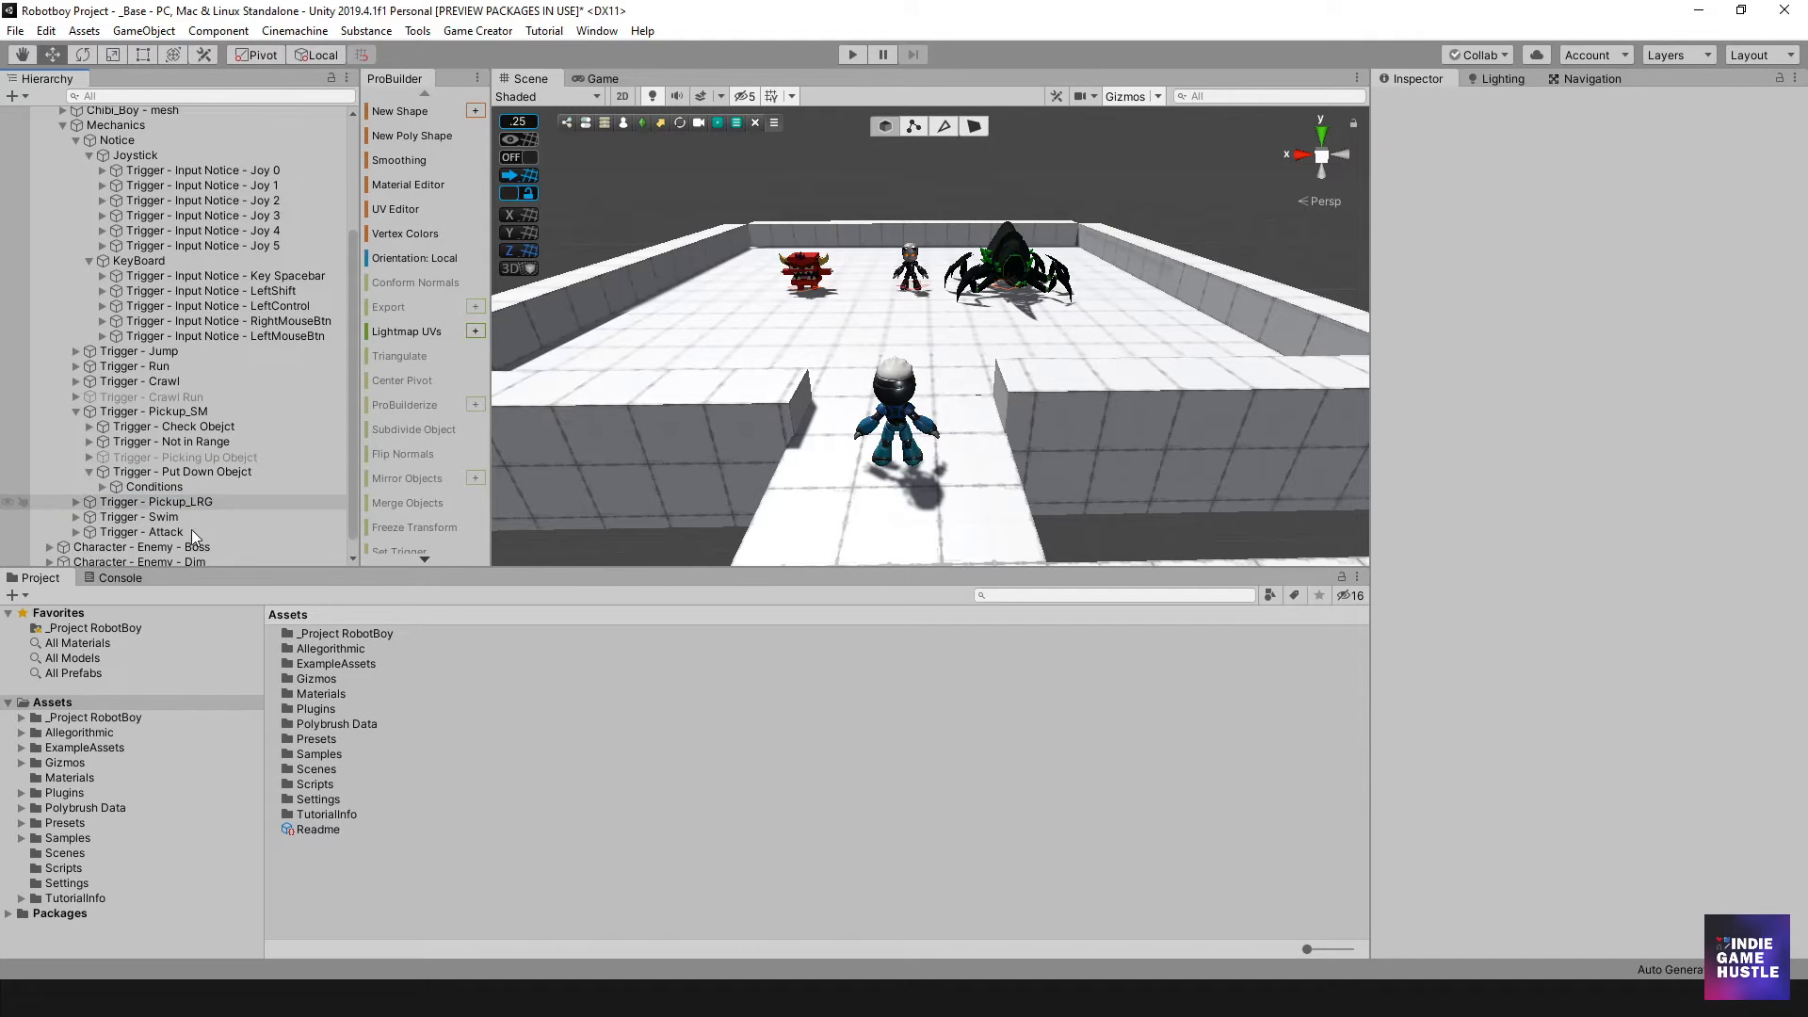
pyautogui.click(234, 471)
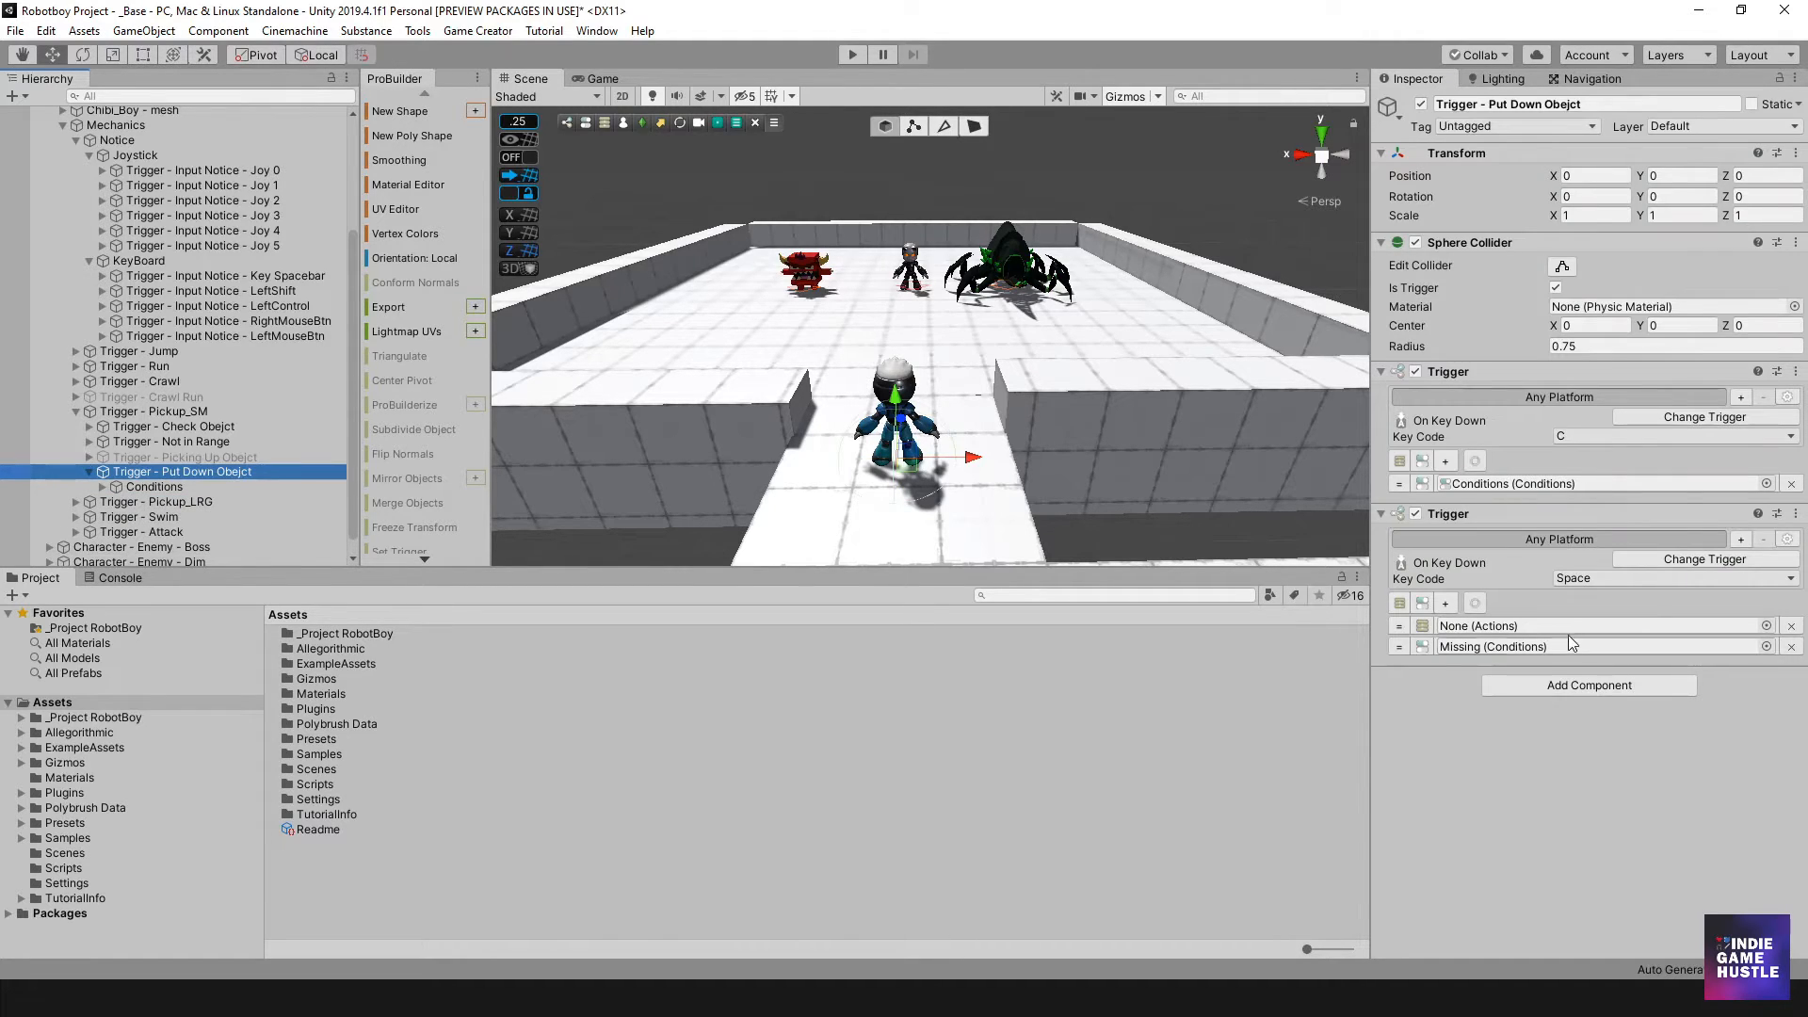
pyautogui.click(1792, 626)
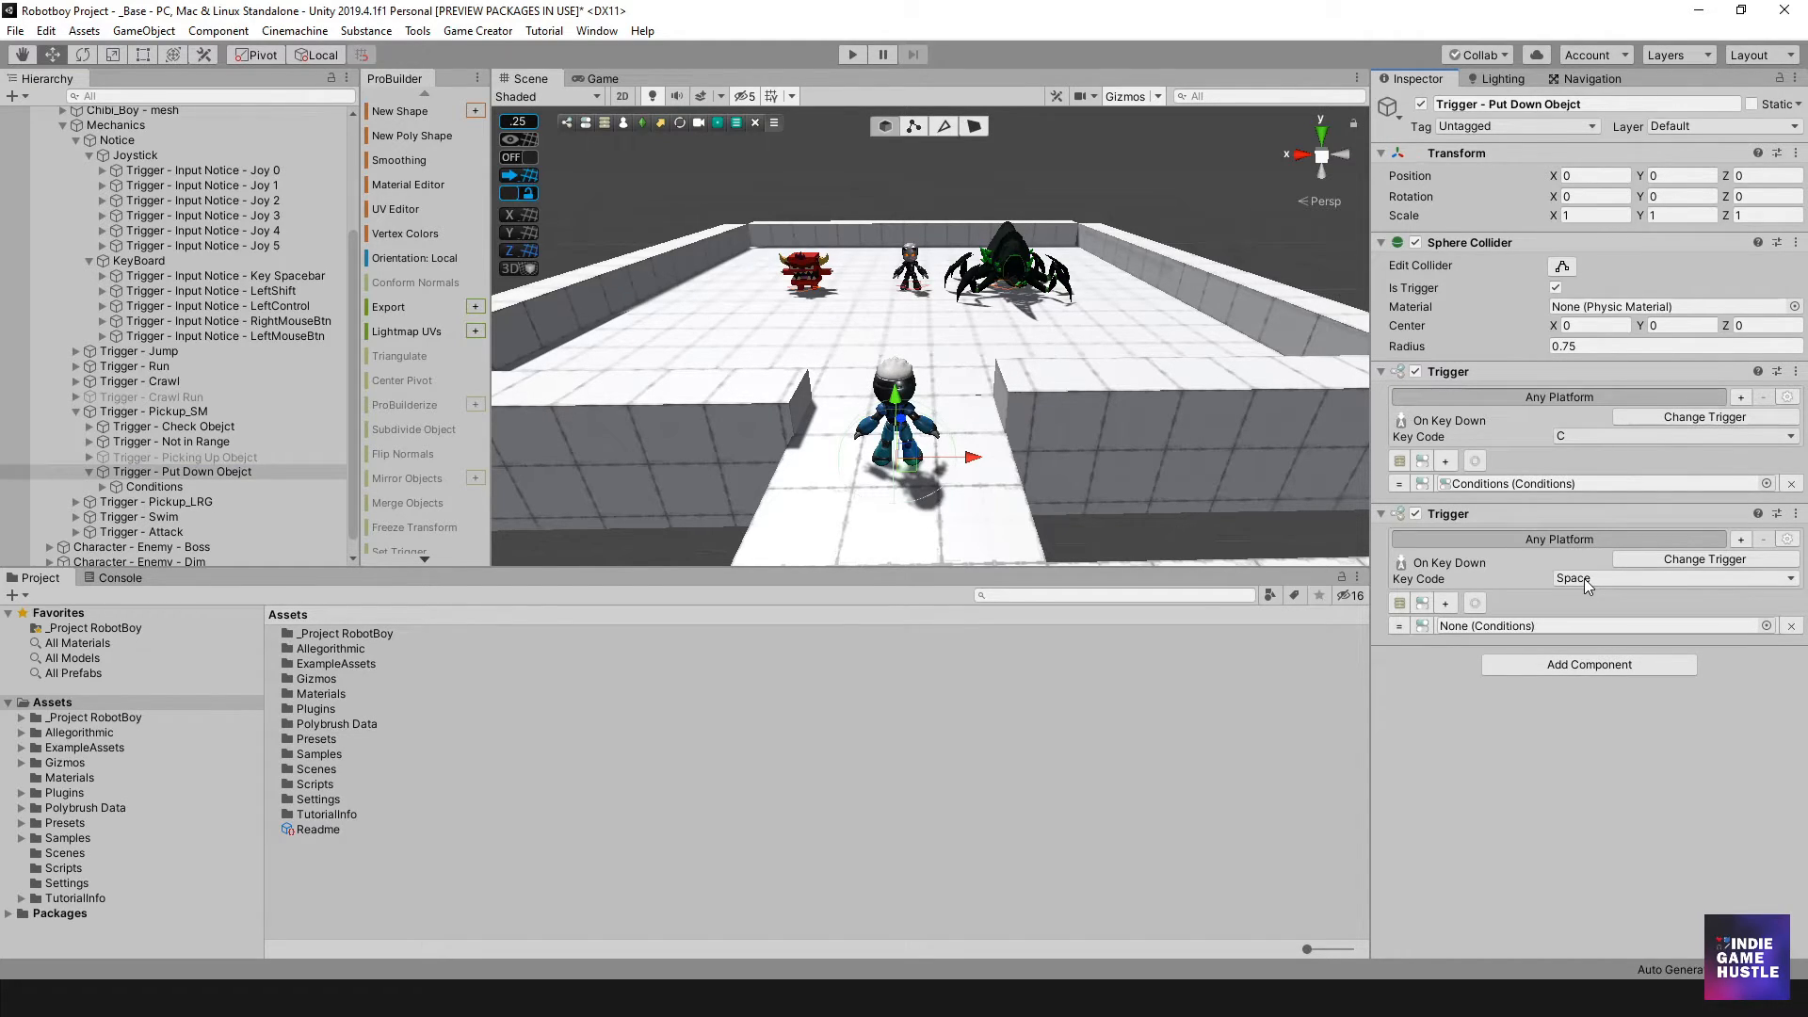
# Change the key code of the first trigger on Trigger - Put Down Obejct from C to a Control key.
pyautogui.click(1578, 435)
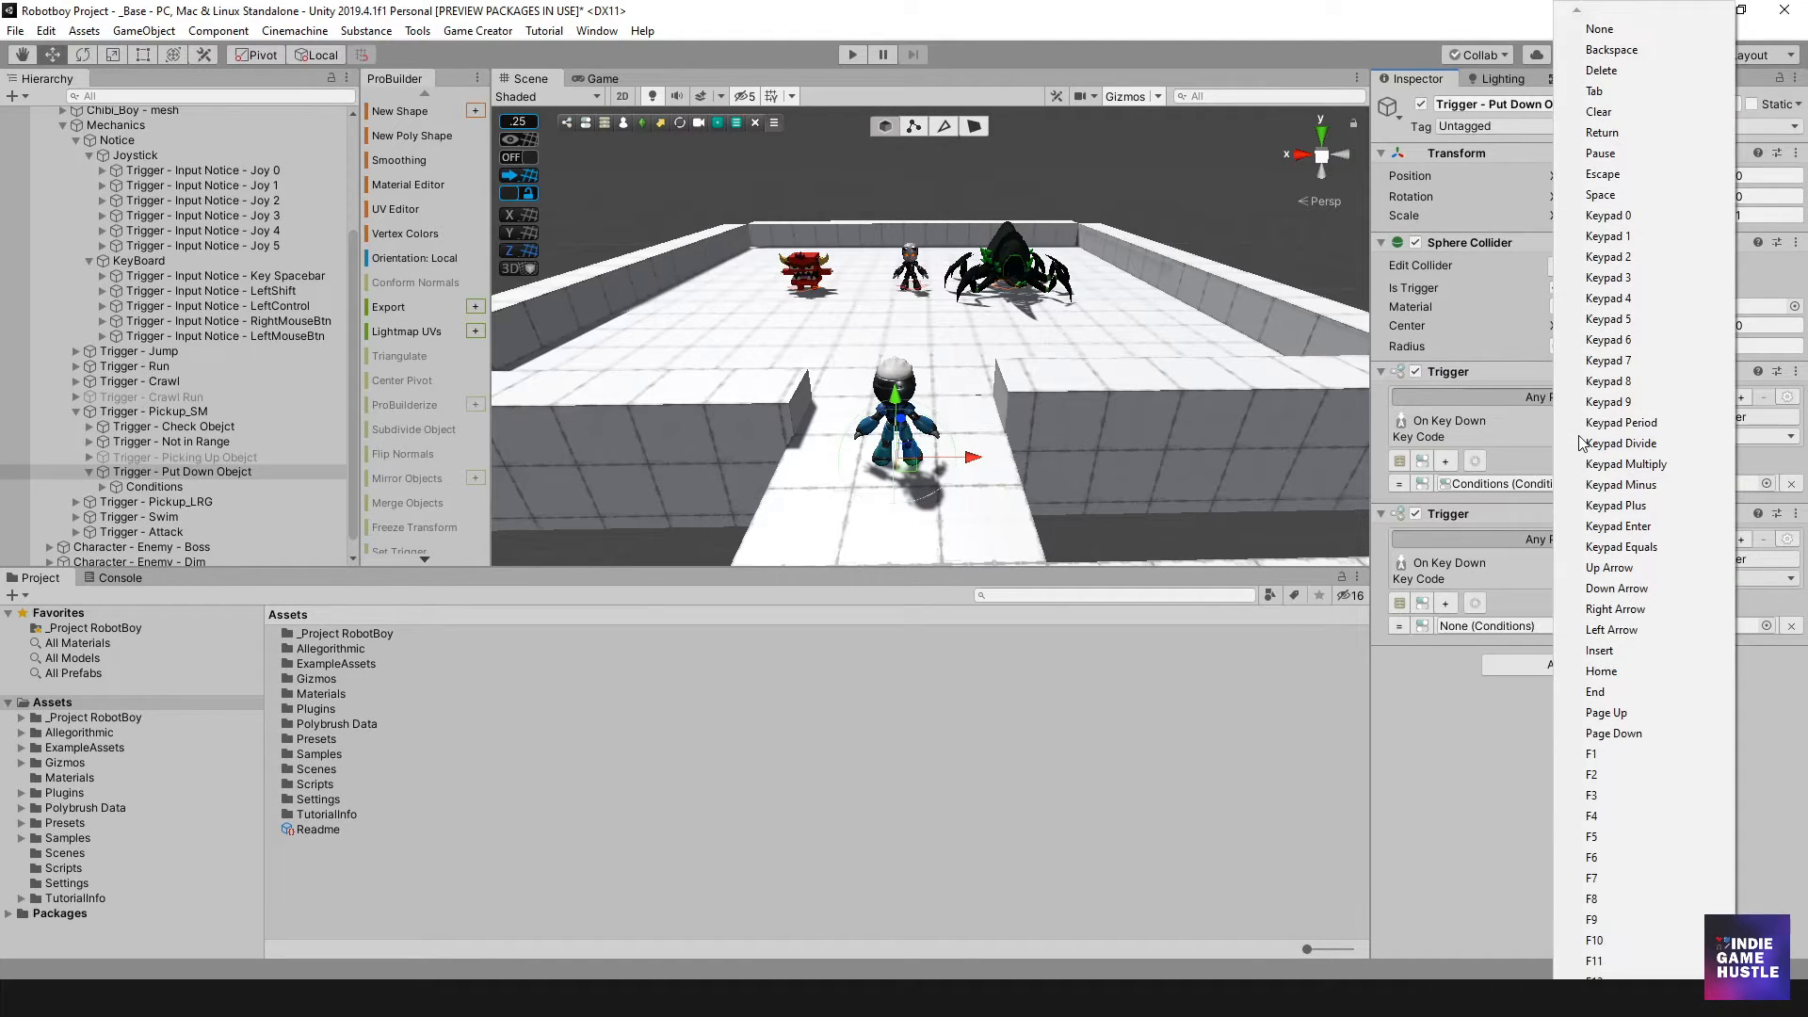
pyautogui.scroll(-20, 1580, 443)
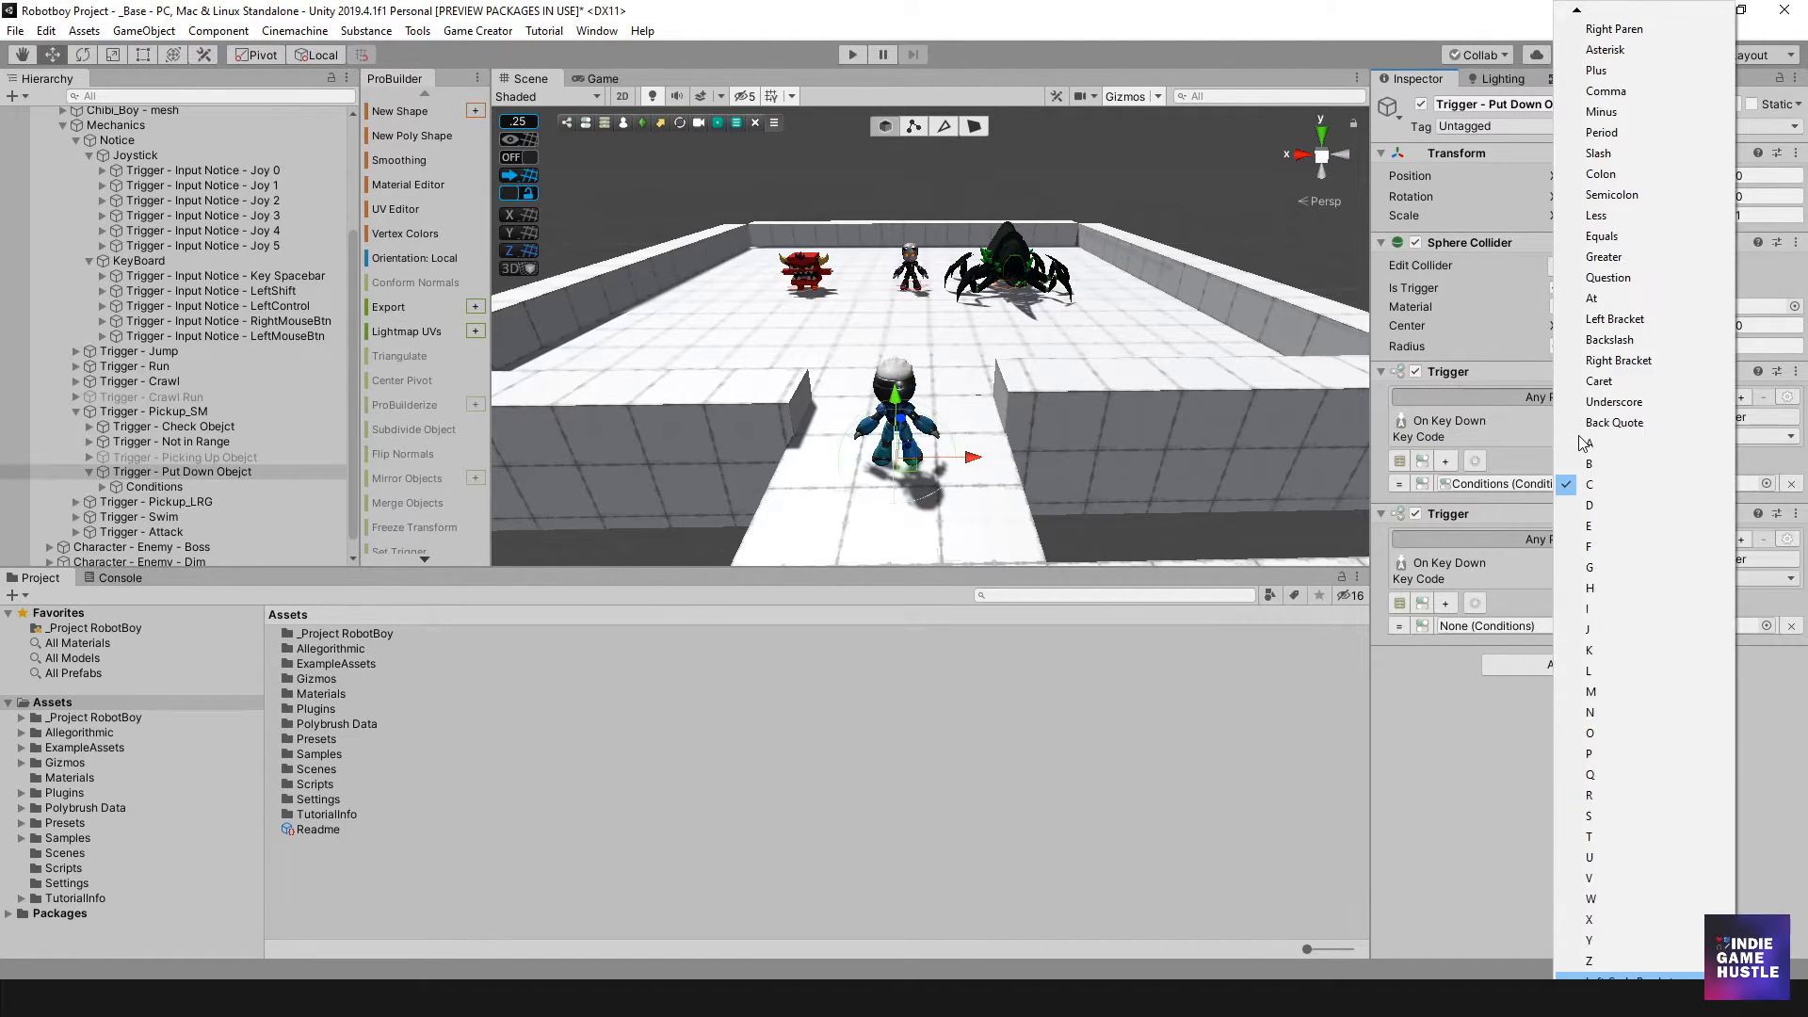
pyautogui.scroll(-4, 1582, 443)
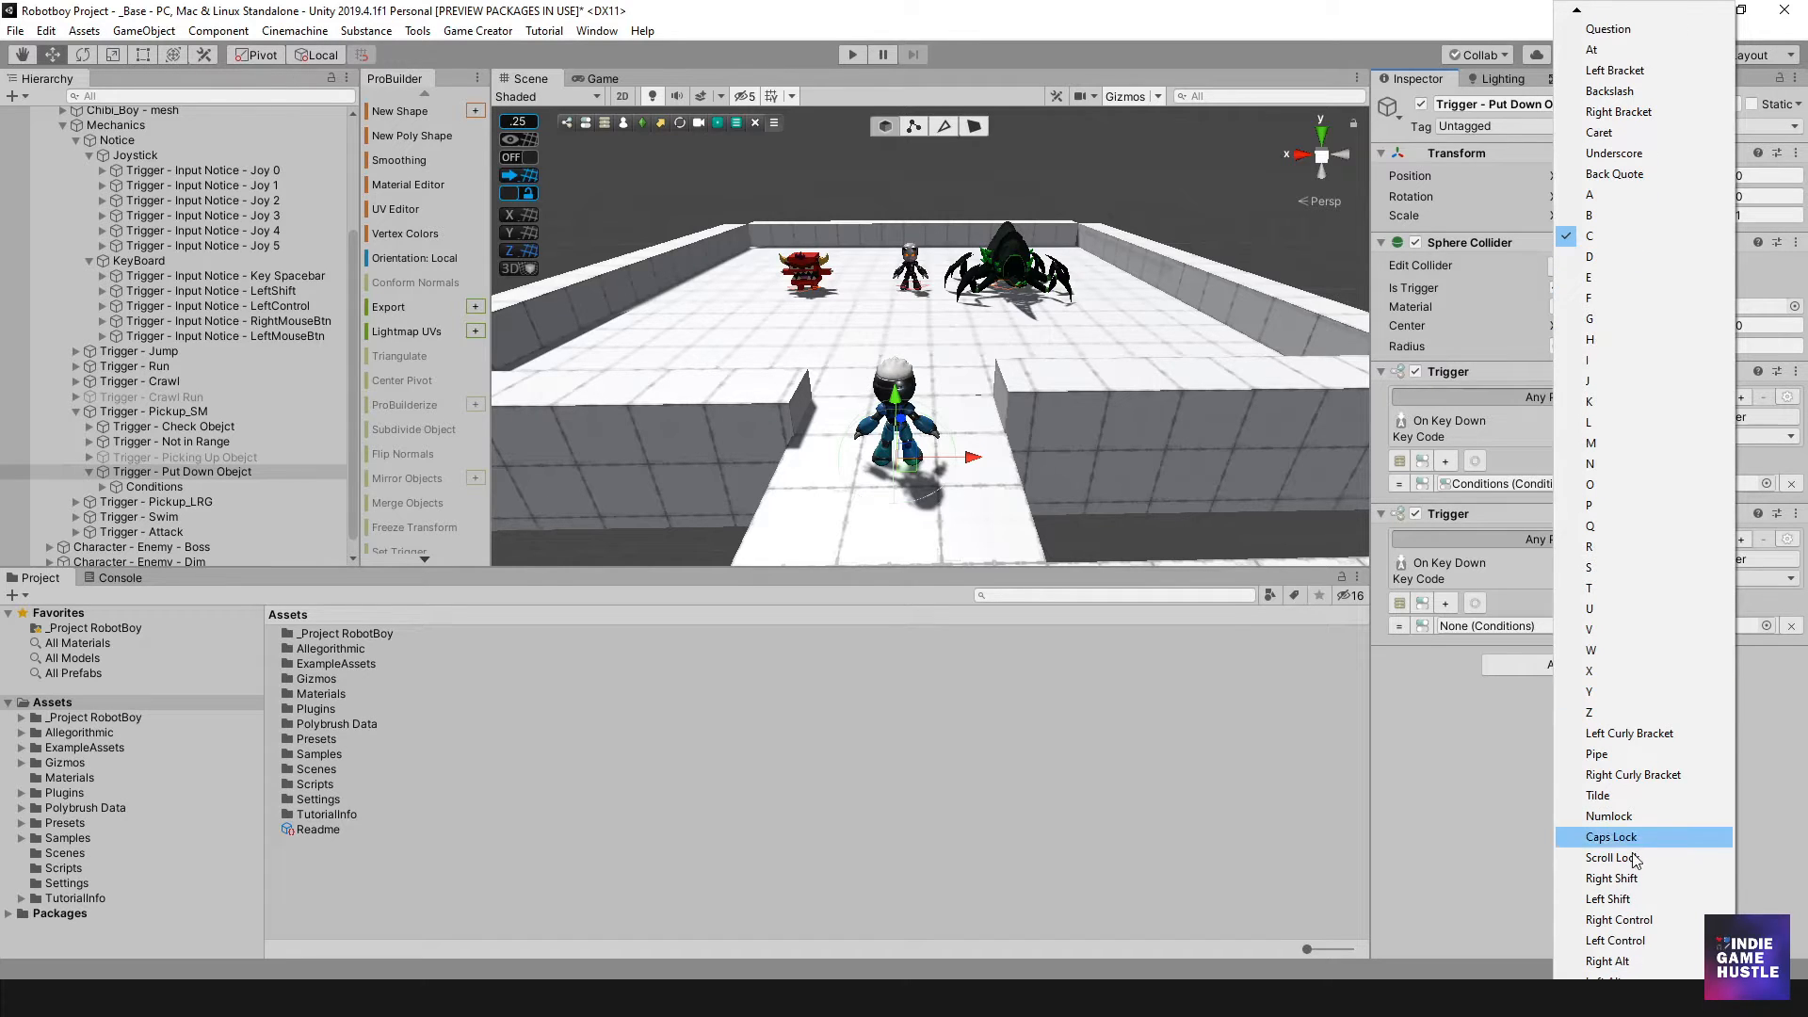
pyautogui.click(1612, 919)
# Set the second Put Down Obejct trigger's key code to Joystick Button 1 and assign the Conditions child object to its conditions slot.
pyautogui.click(1612, 578)
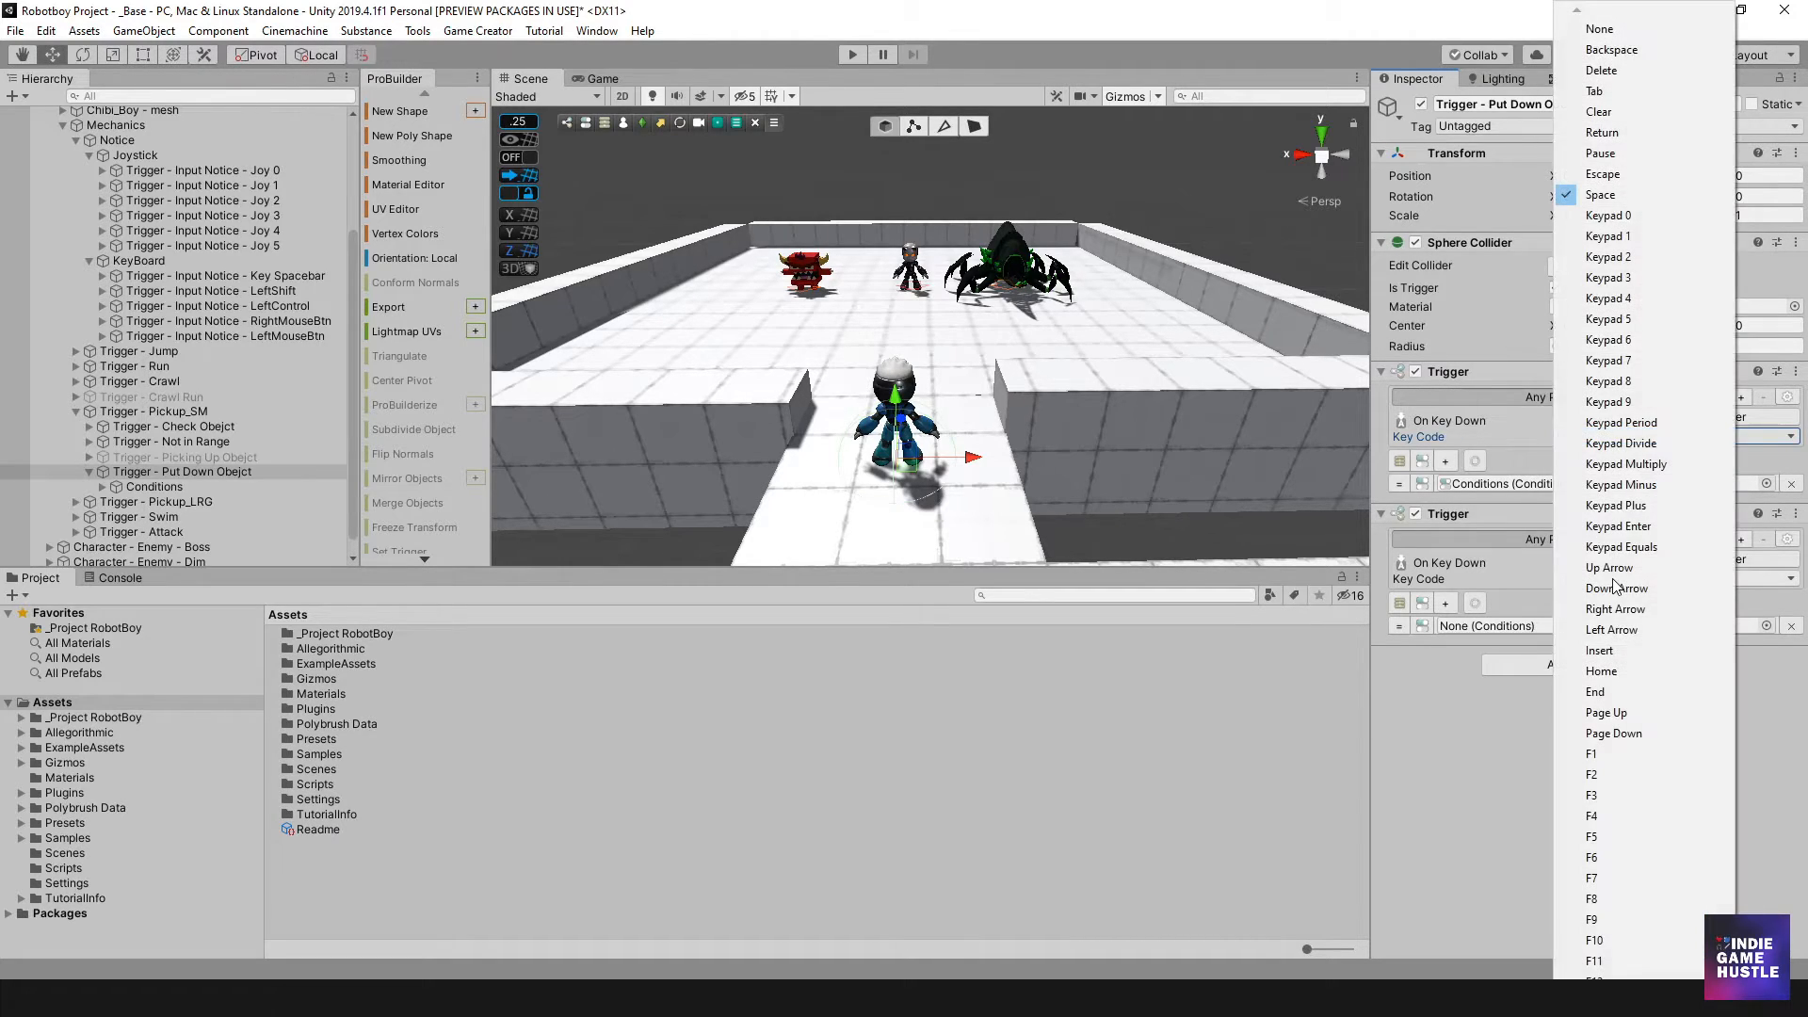
pyautogui.scroll(-20, 1615, 585)
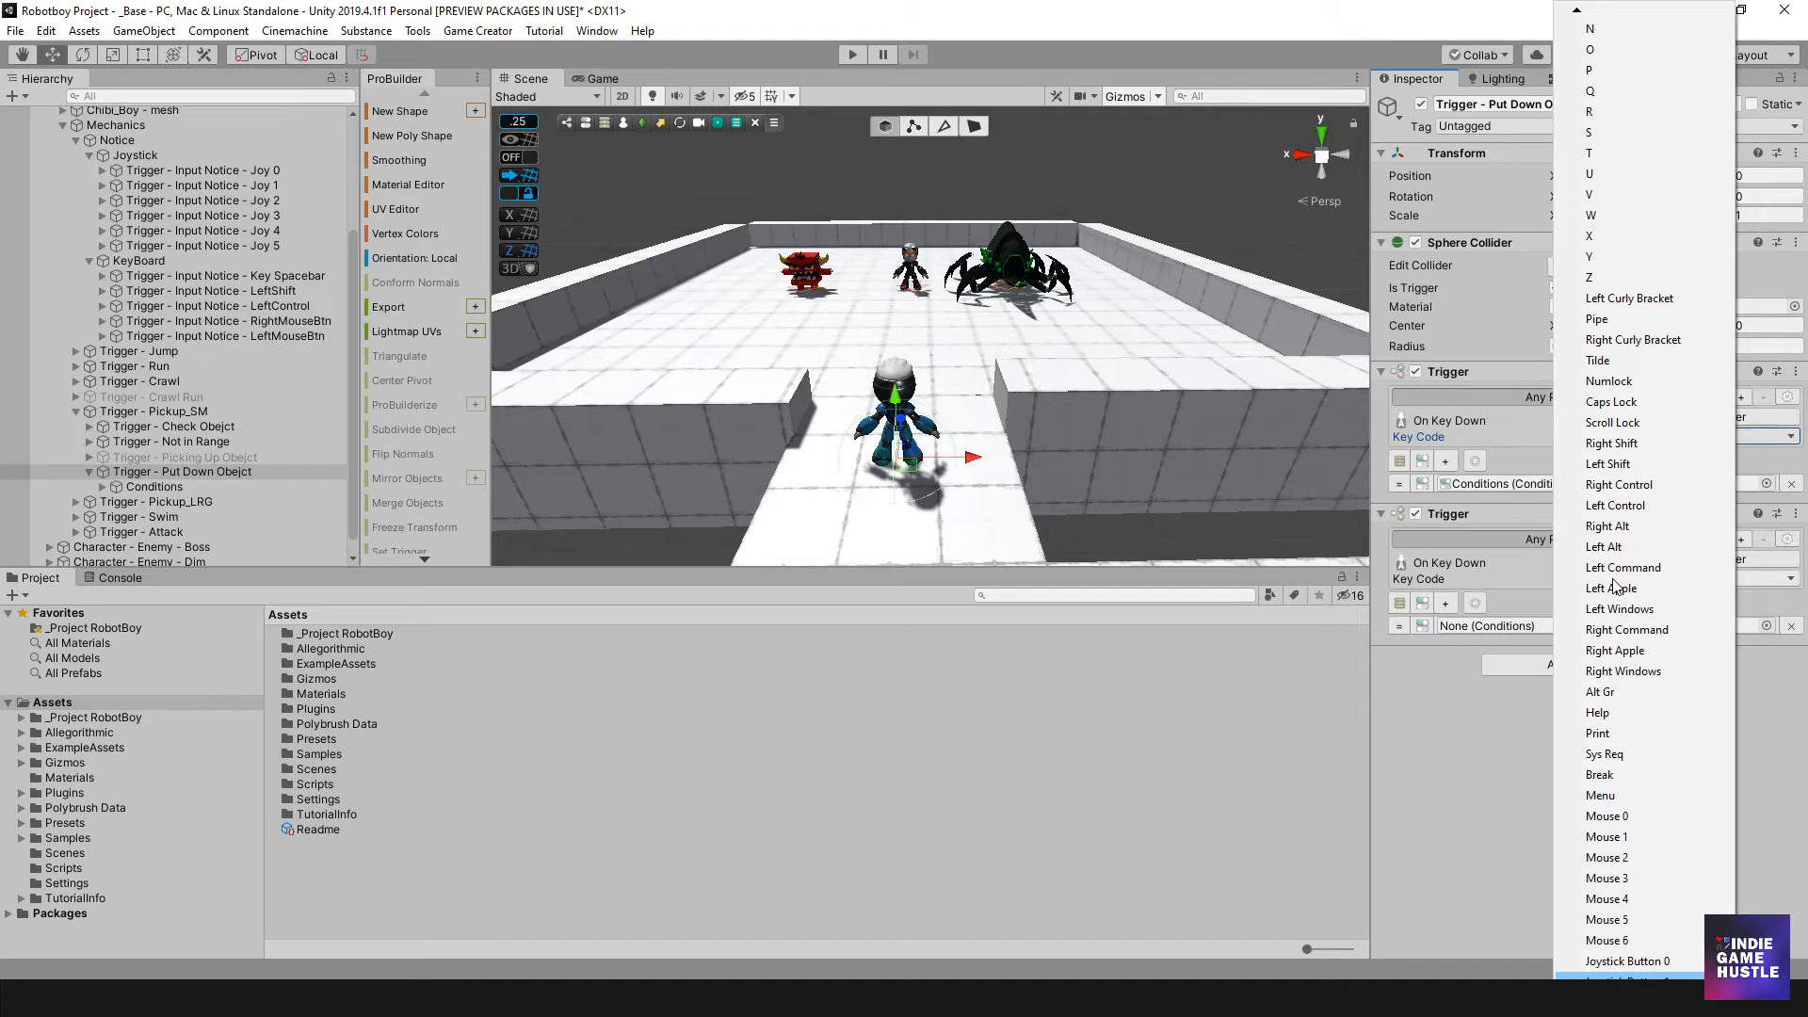
pyautogui.scroll(-2, 1612, 586)
pyautogui.click(1619, 960)
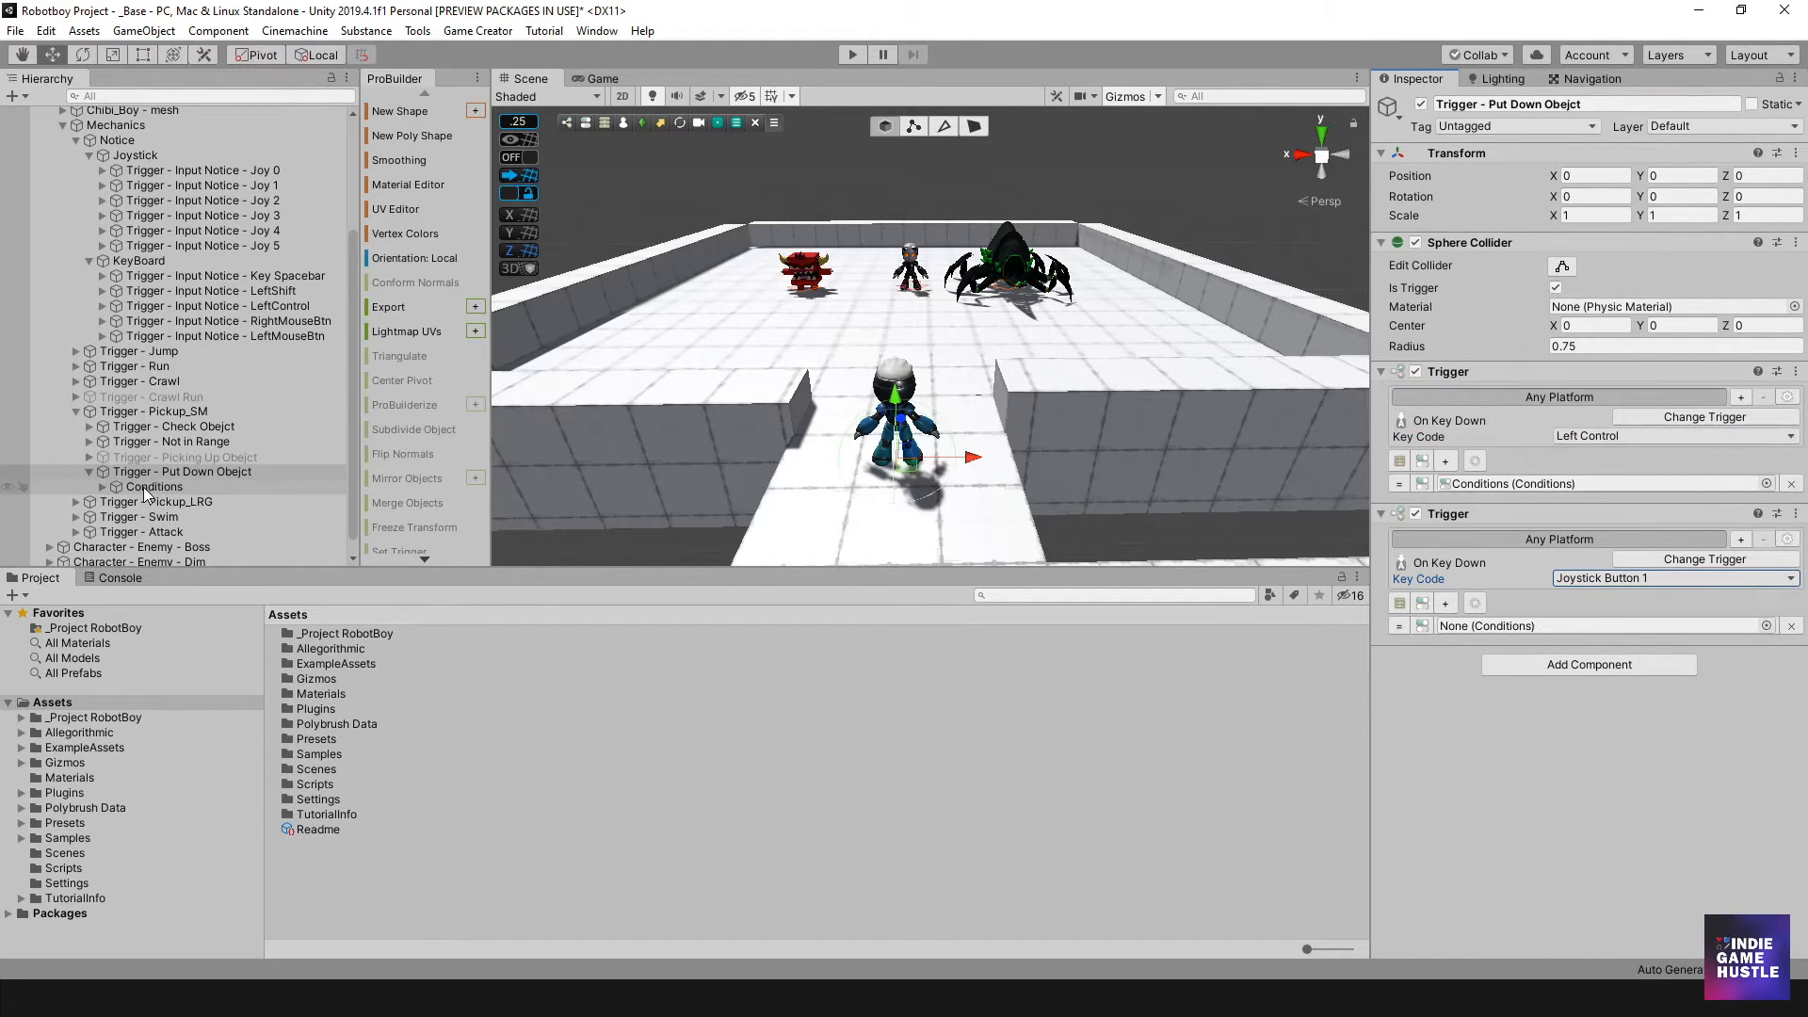
pyautogui.moveTo(143, 488); pyautogui.dragTo(1551, 633)
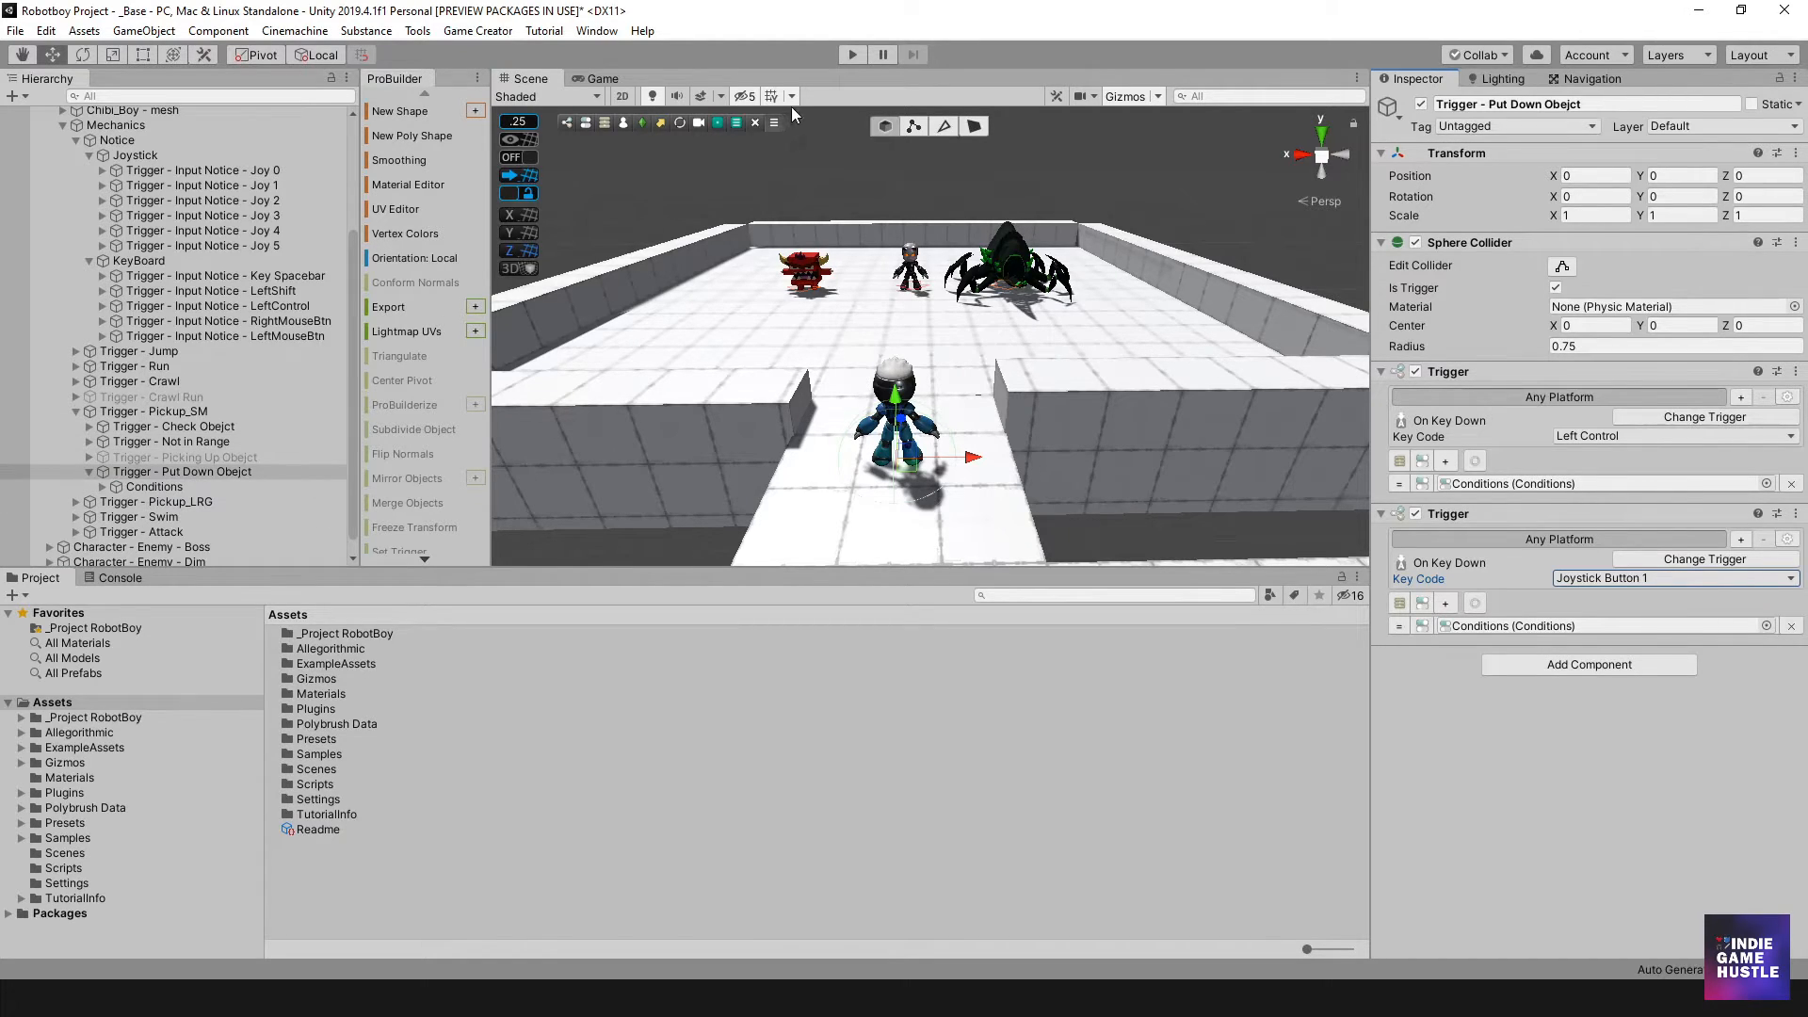
# Play-test the scene by picking up a cube, jumping to the poolside with it and putting it down.
pyautogui.click(849, 56)
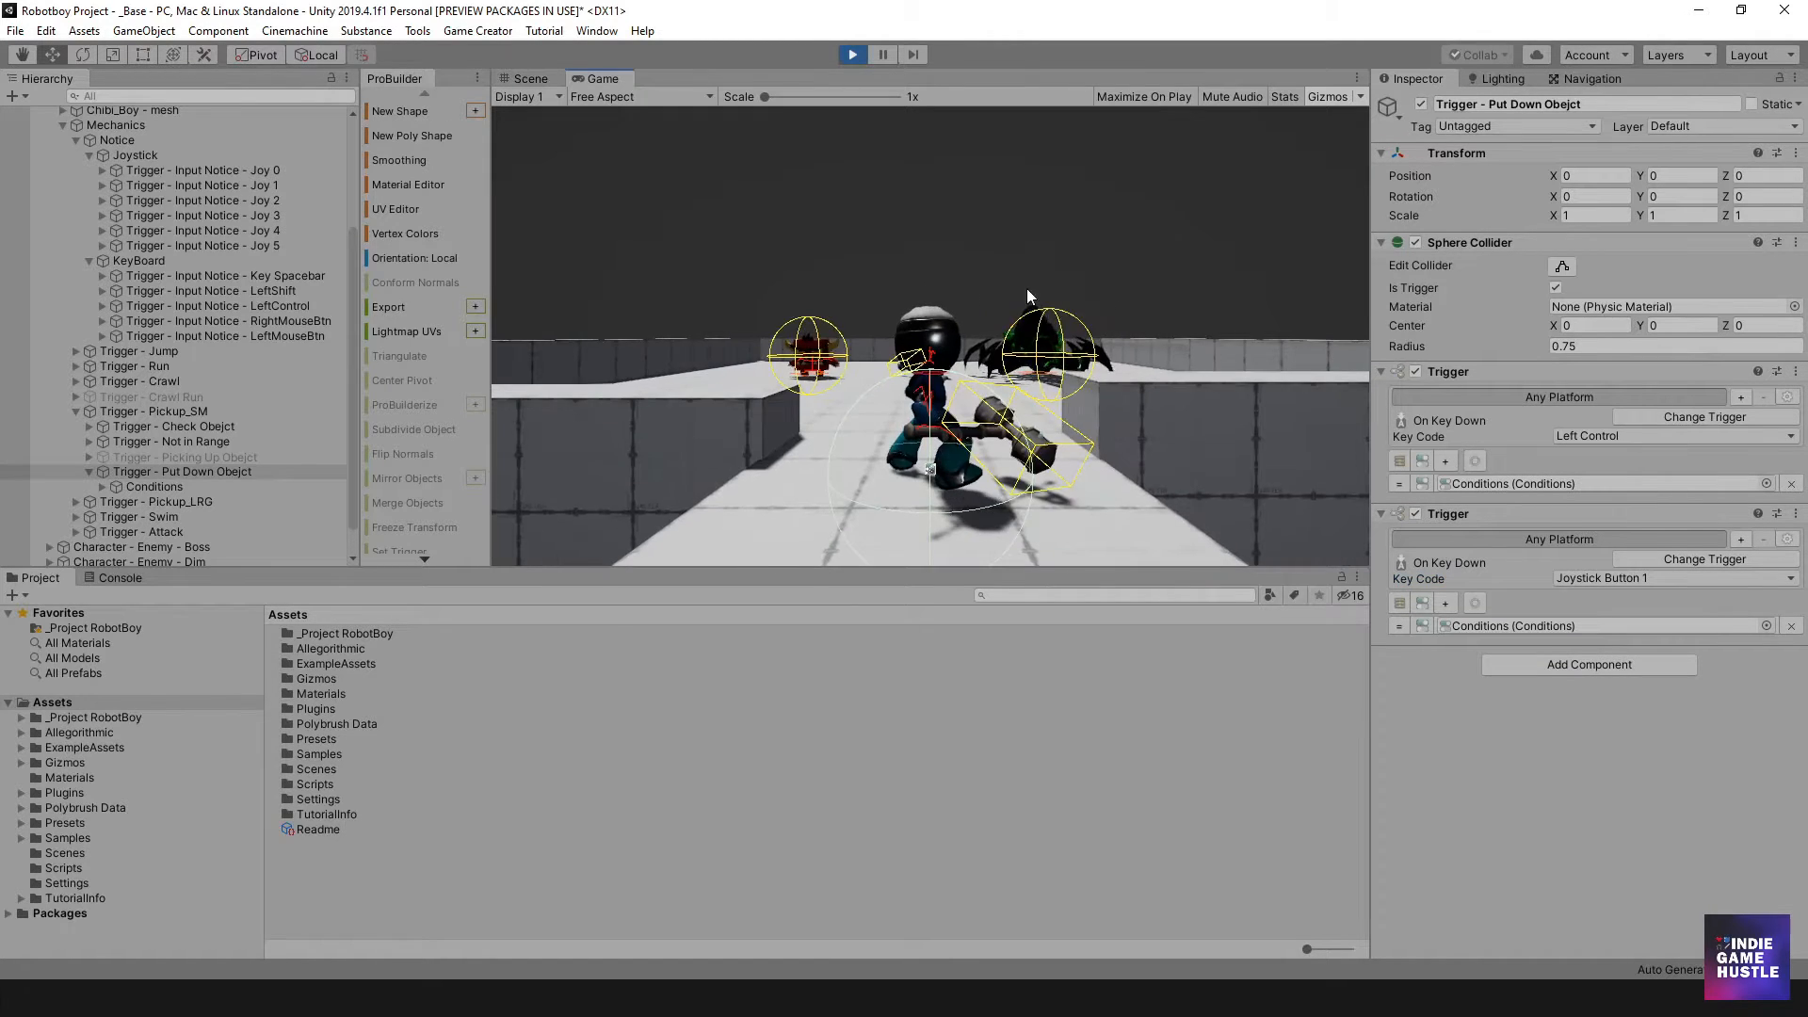
pyautogui.press('w')
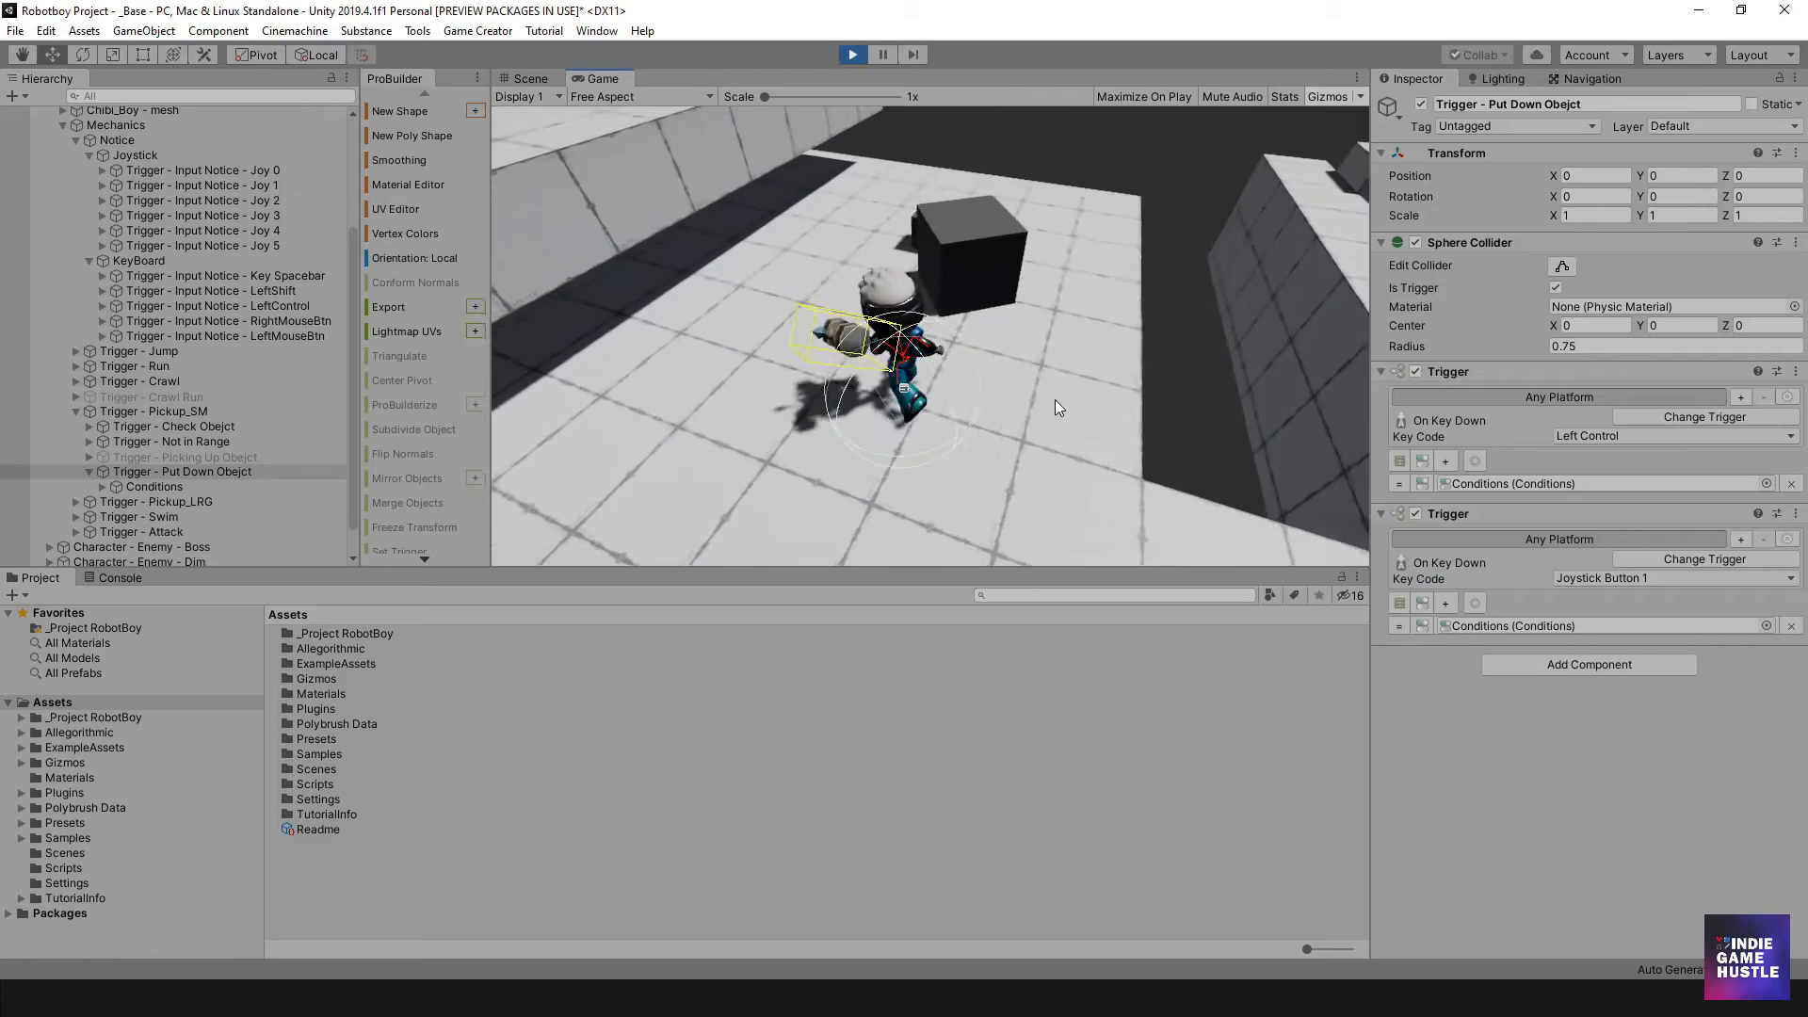
pyautogui.press('d')
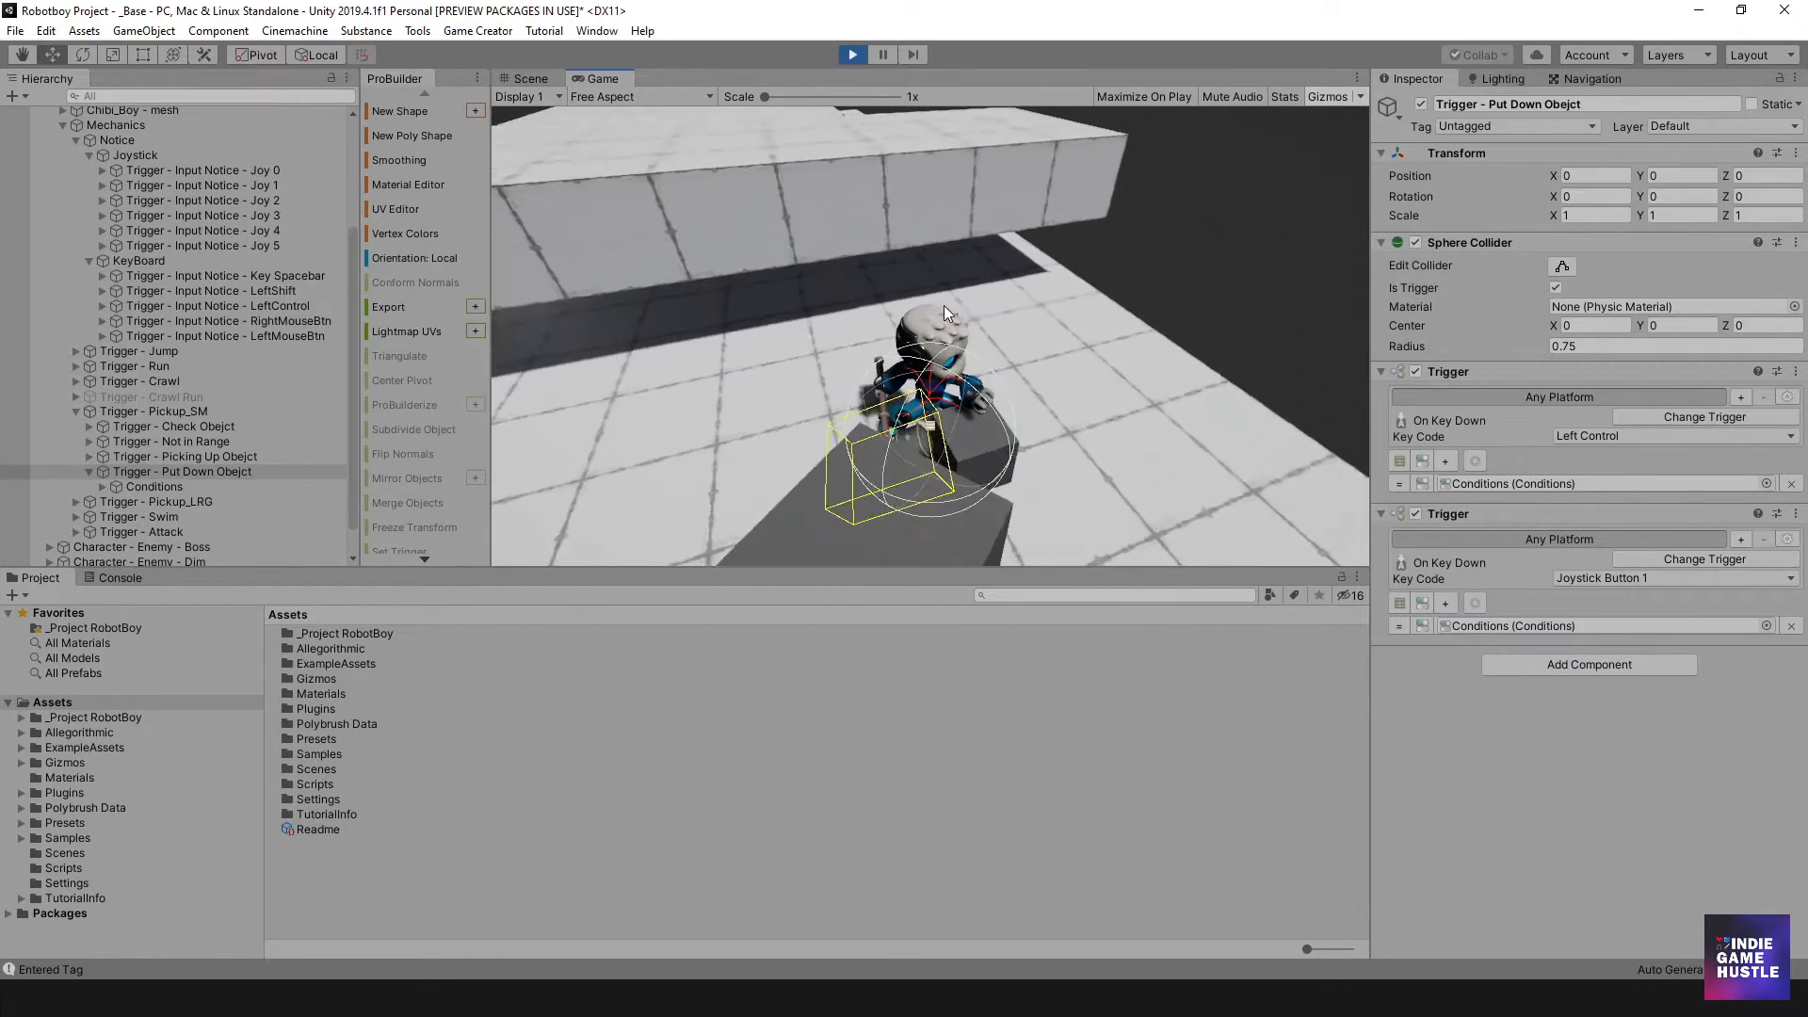
pyautogui.press('ctrl')
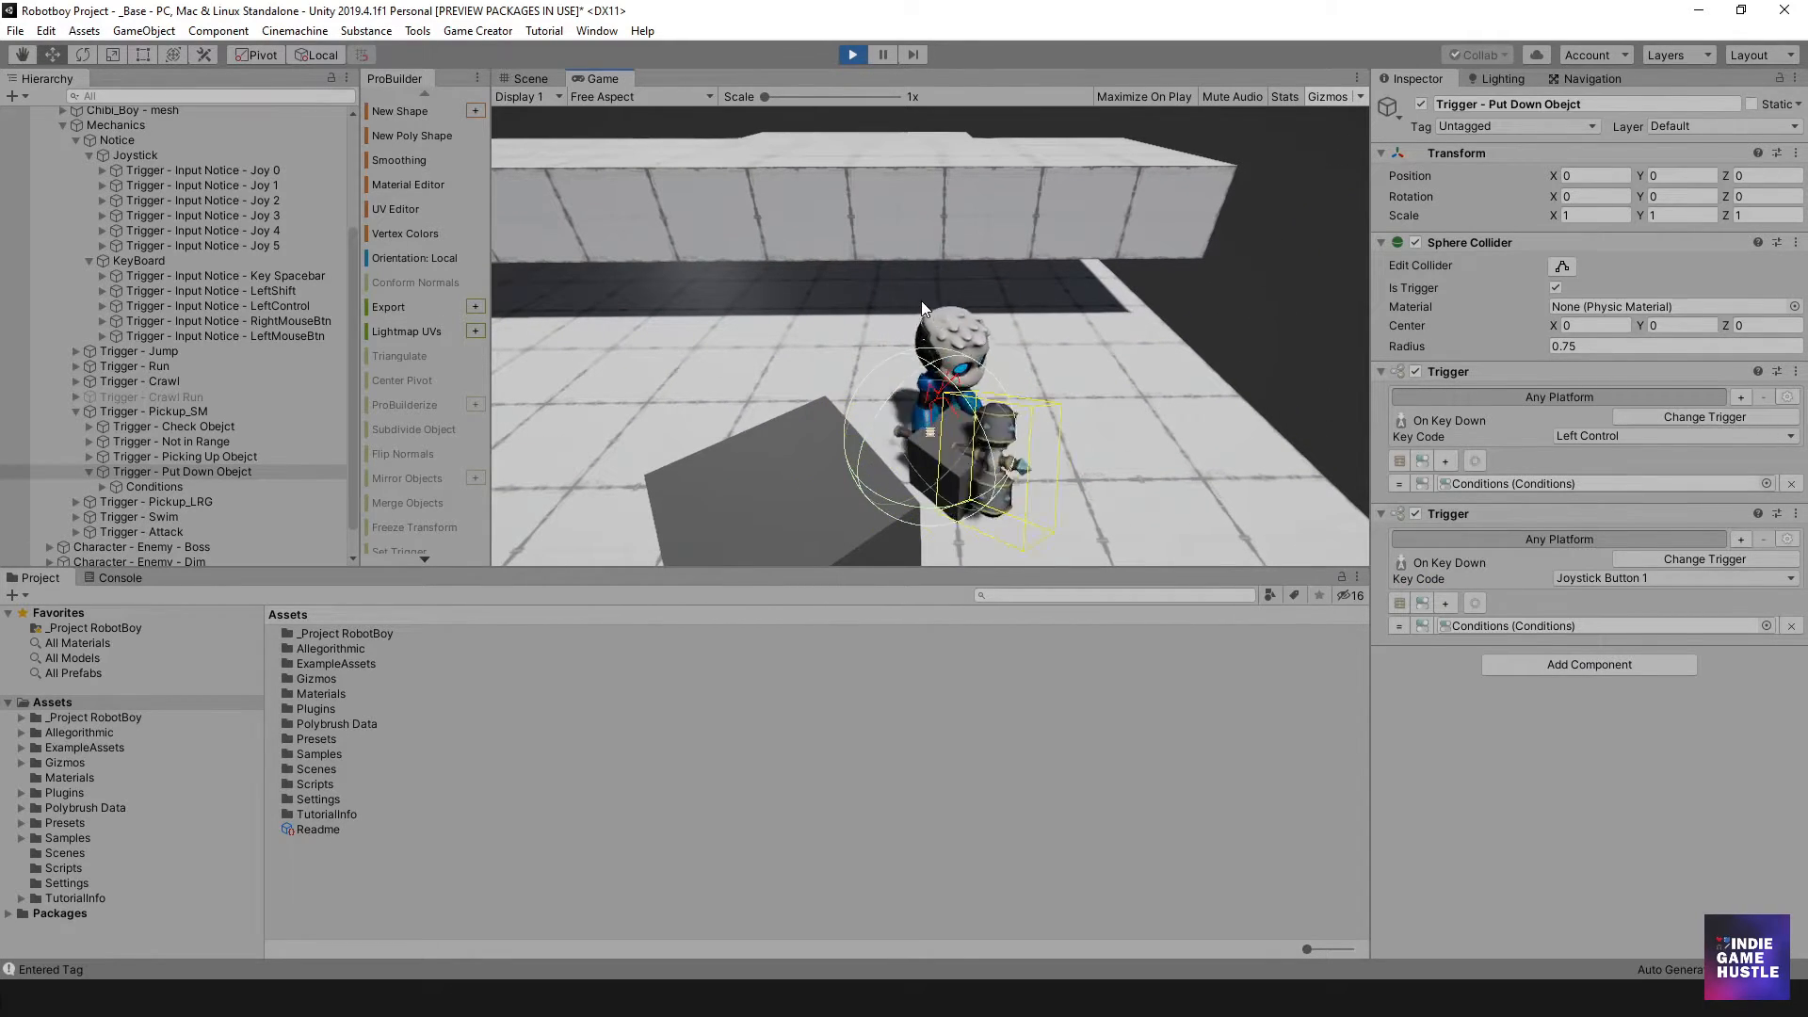
pyautogui.press('a')
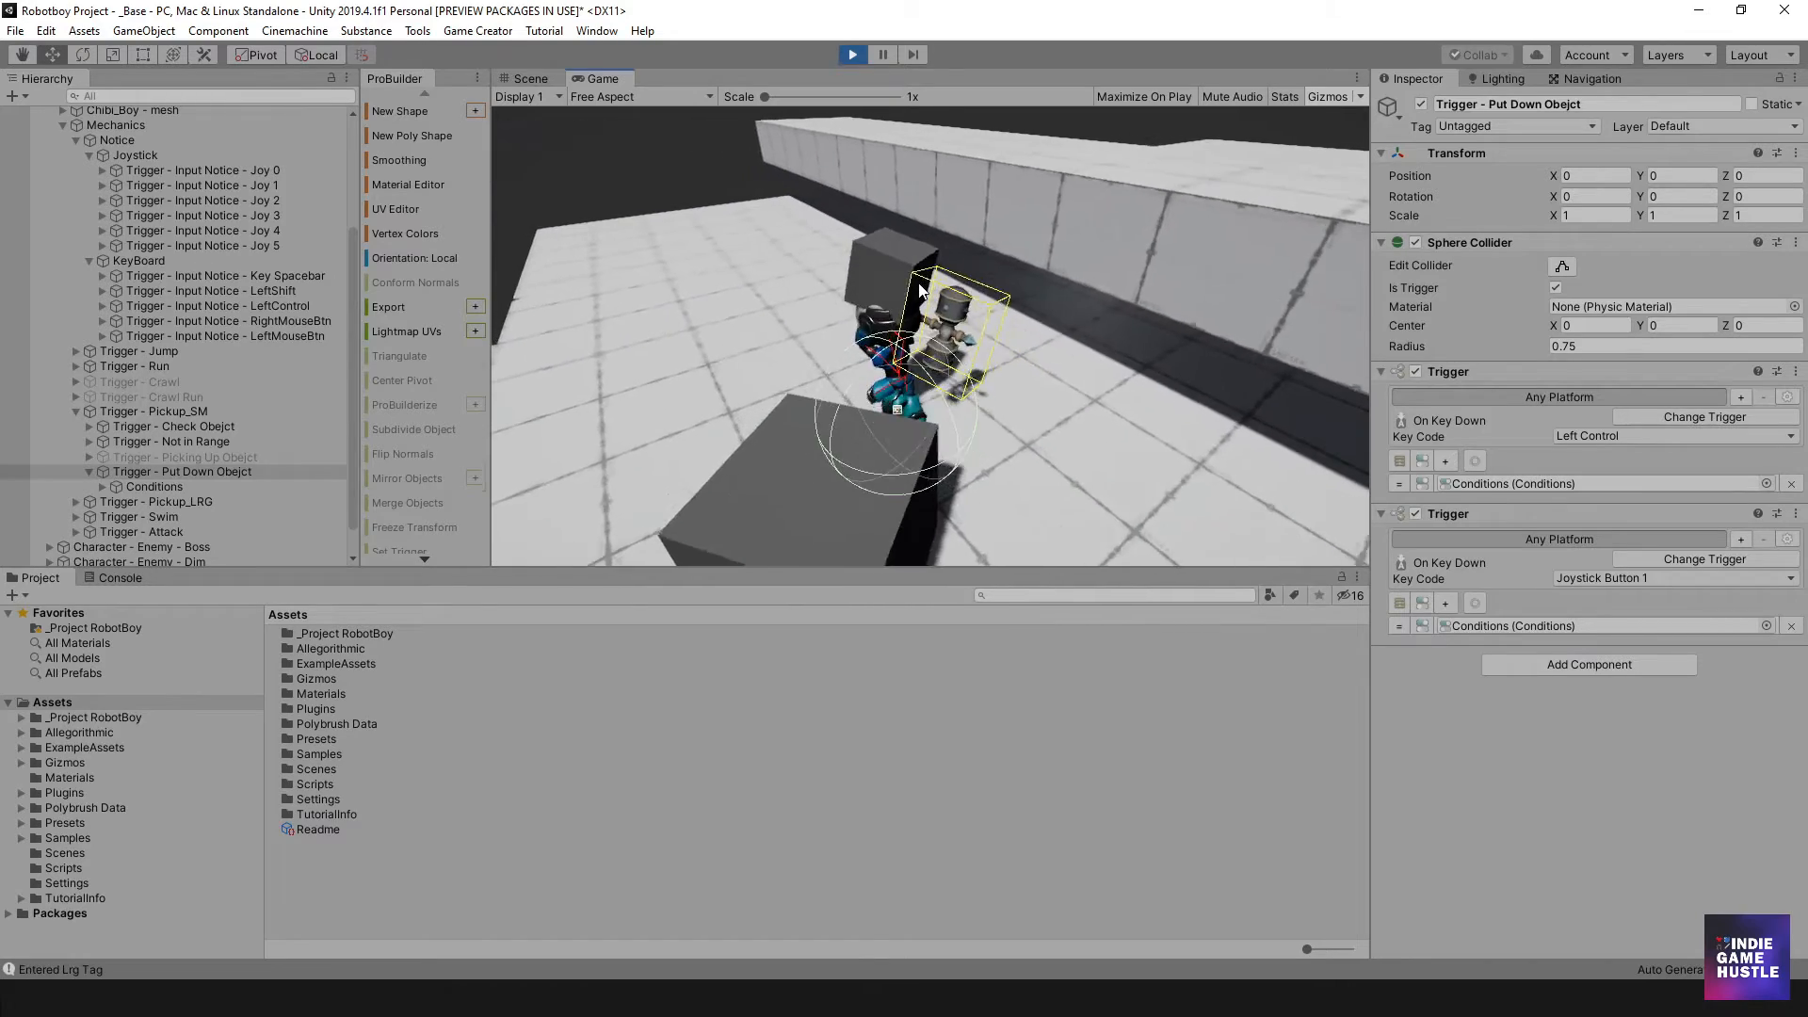
pyautogui.press('w')
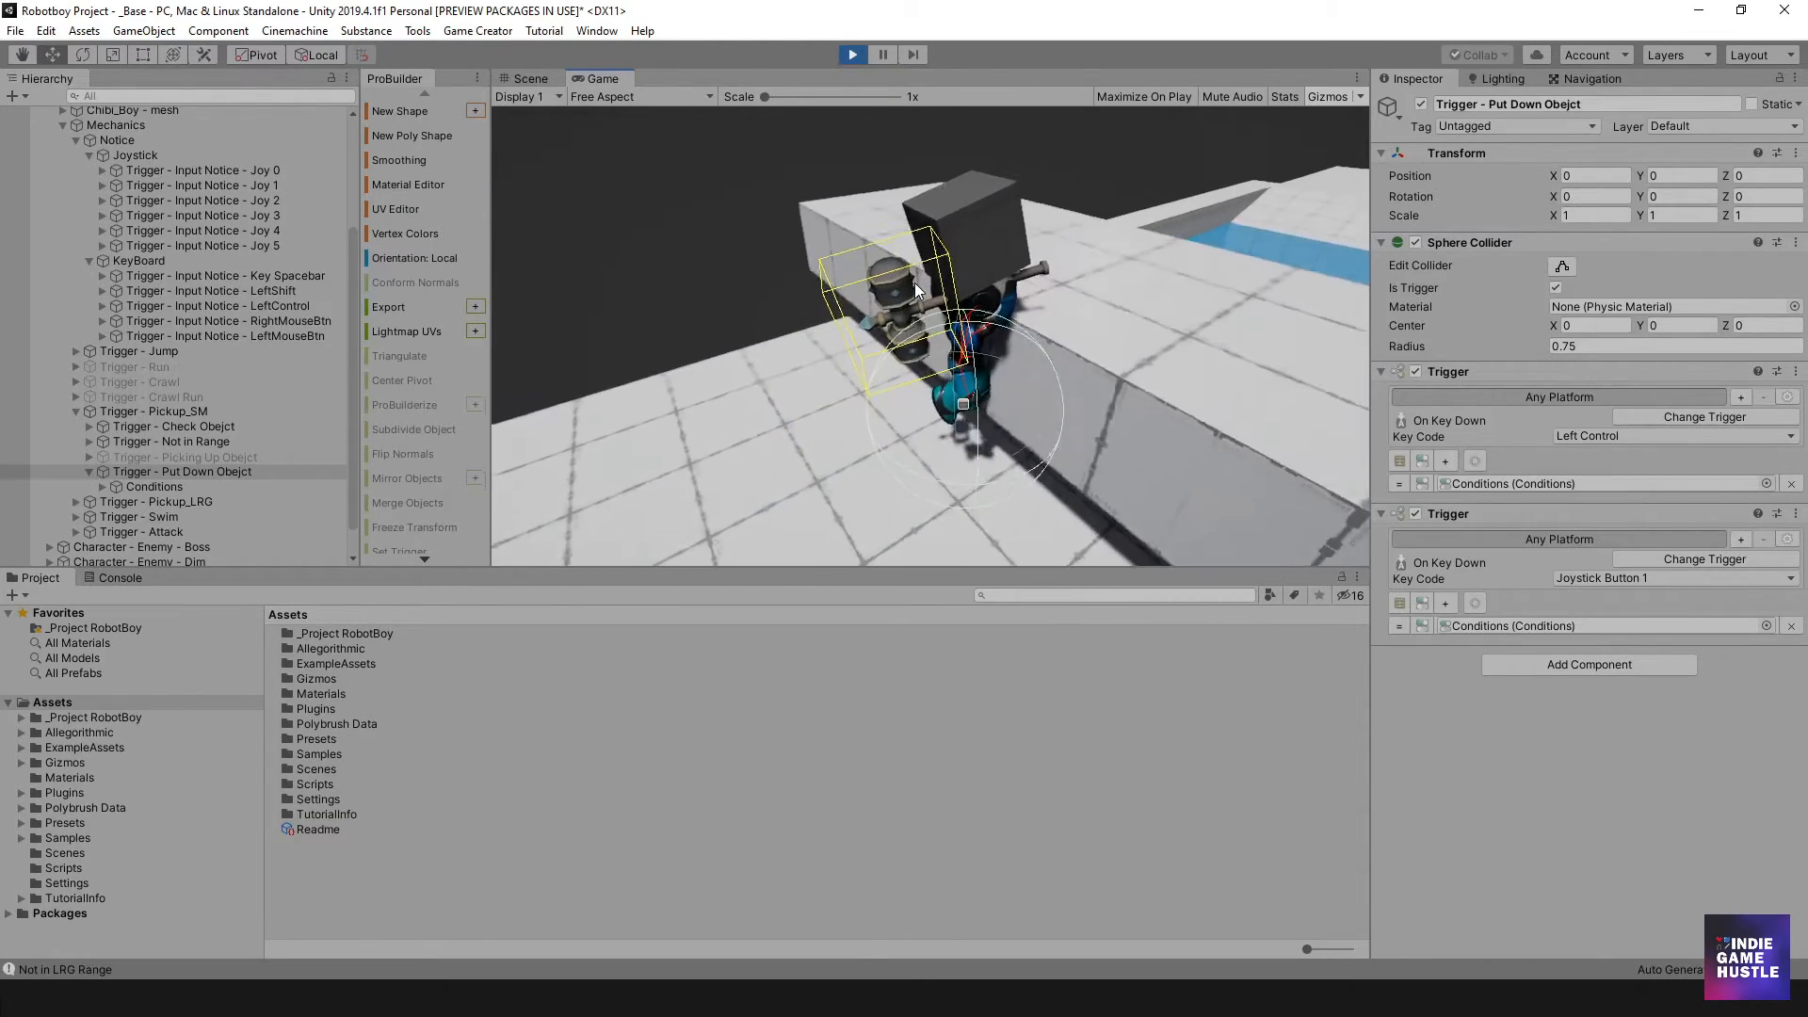
pyautogui.press('space')
pyautogui.press('s')
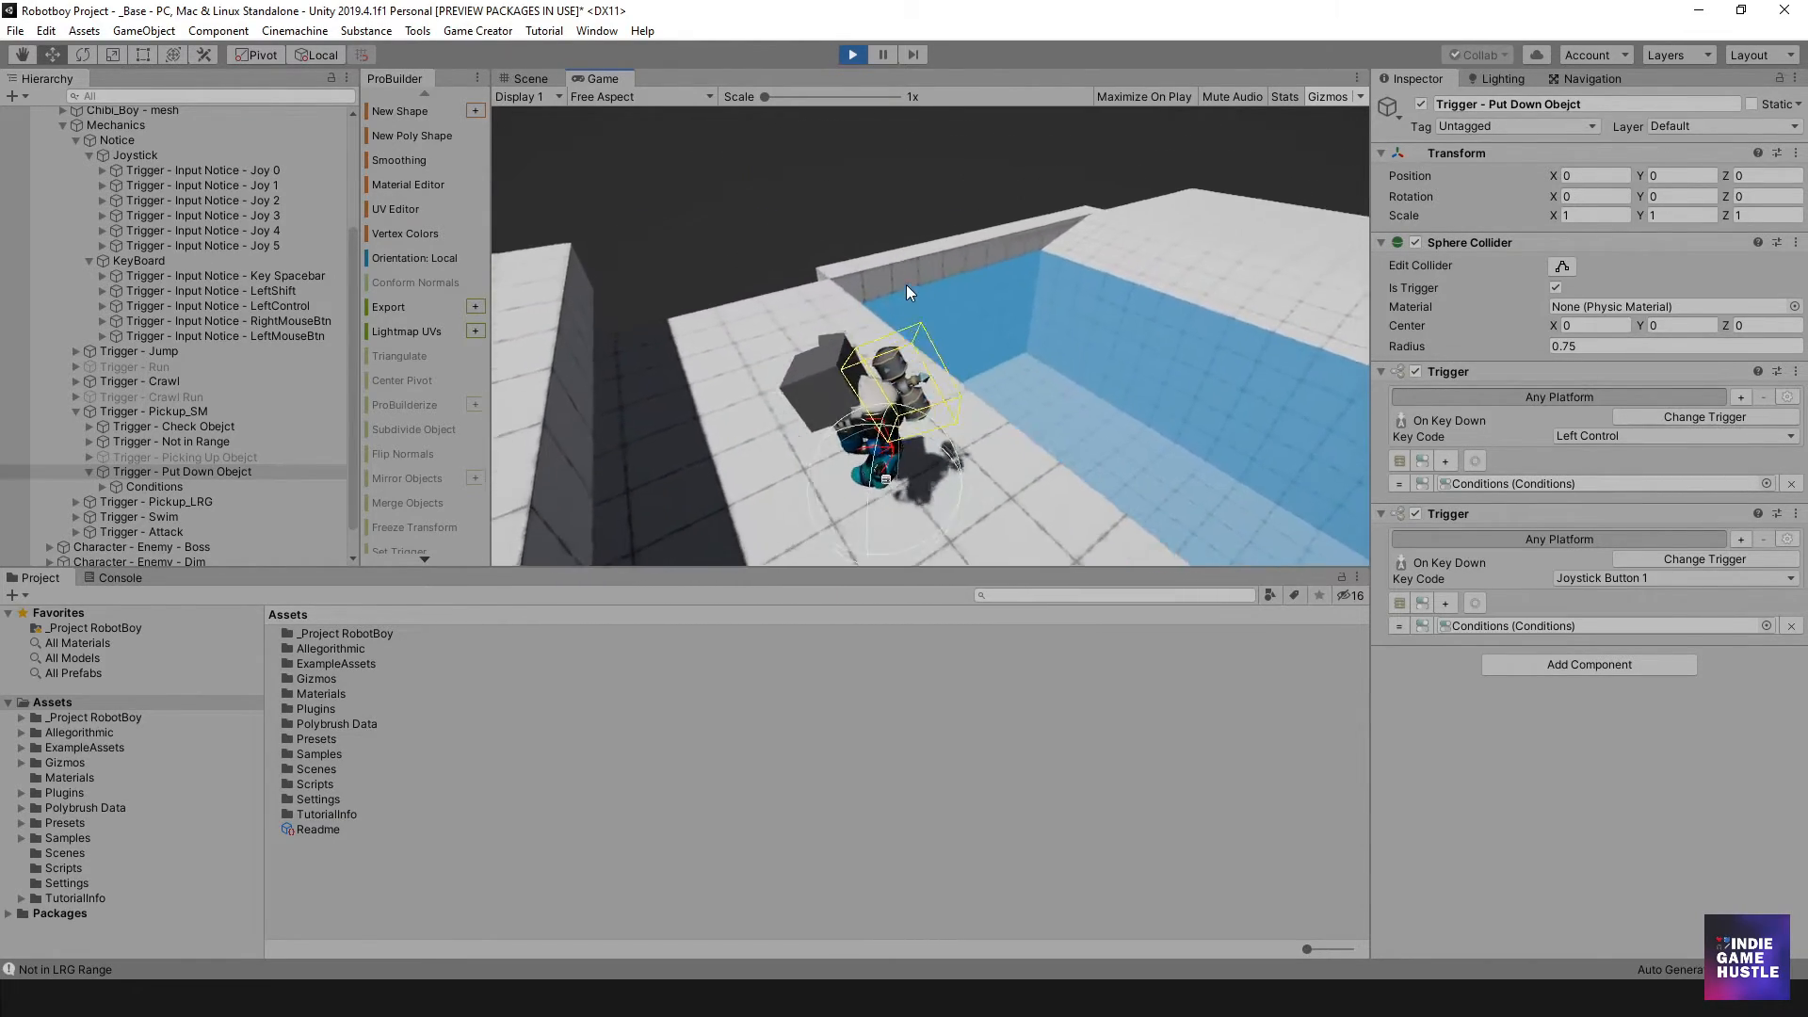
pyautogui.press('ctrl')
# Walk the player around the cubes beside the pool and test picking one up again.
pyautogui.press('w')
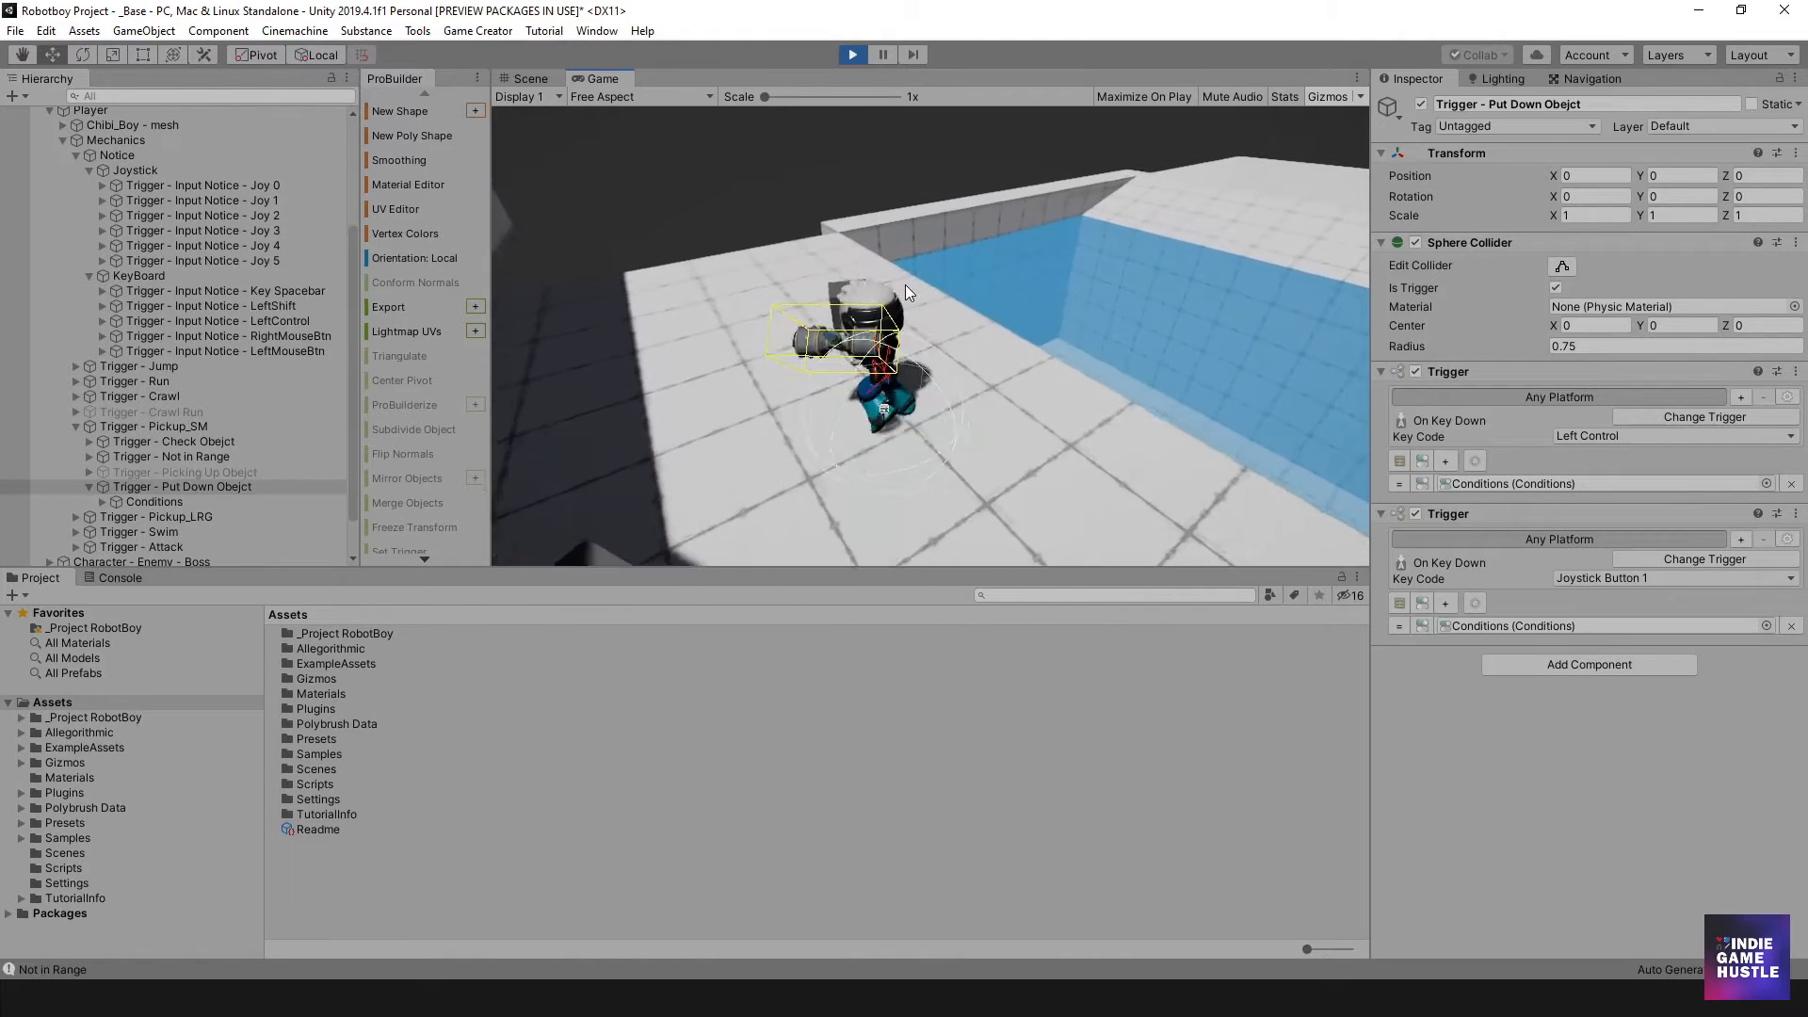
pyautogui.press('a')
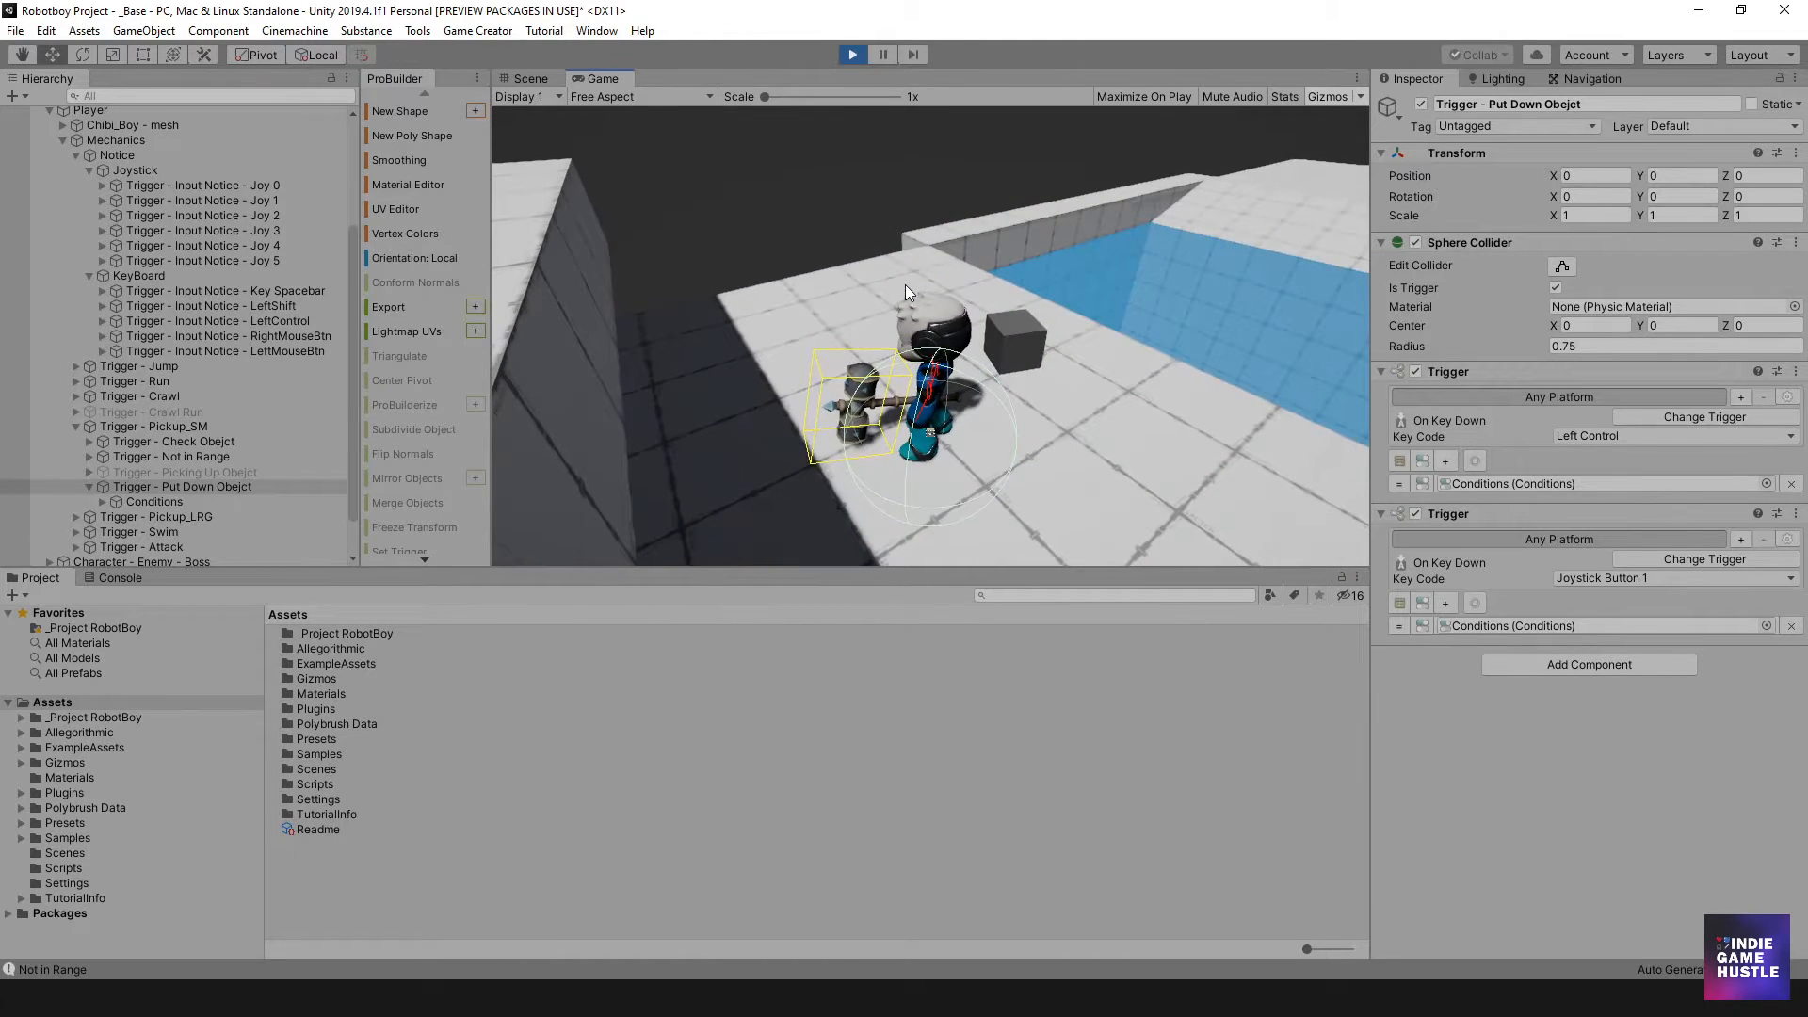
pyautogui.press('s')
pyautogui.press('d')
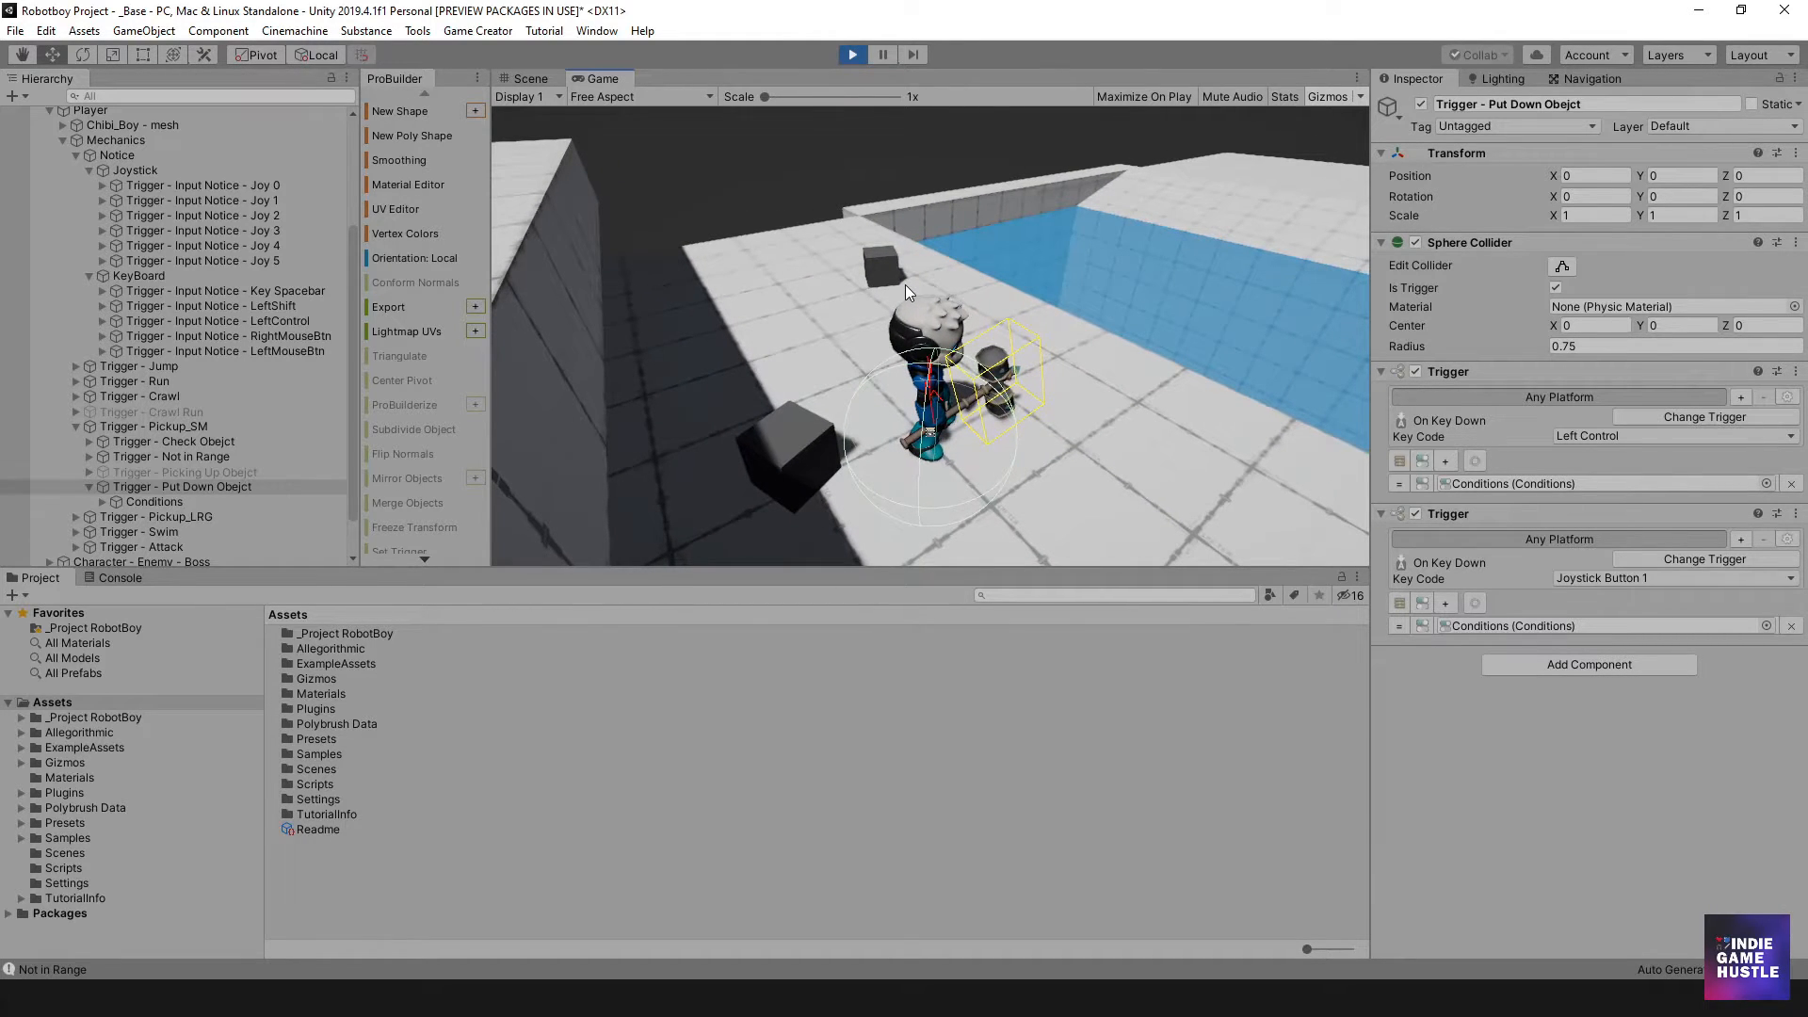
pyautogui.press('w')
pyautogui.press('w')
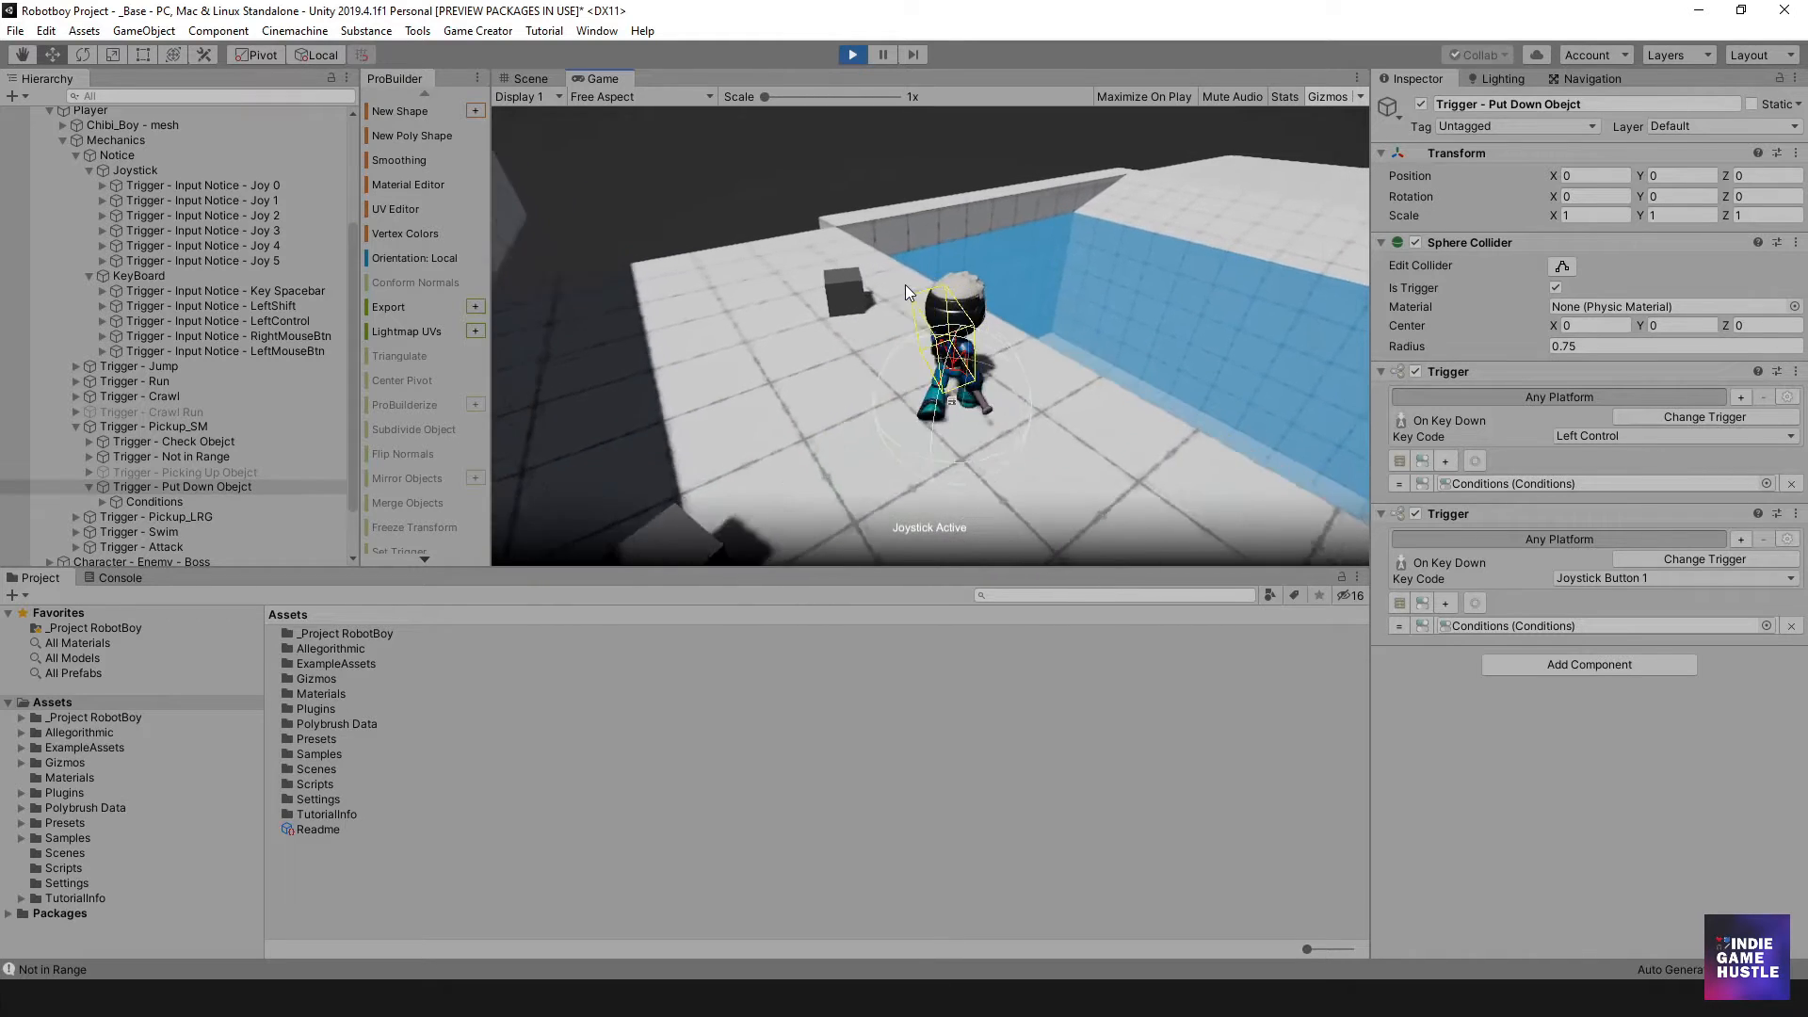
pyautogui.press('d')
pyautogui.press('ctrl')
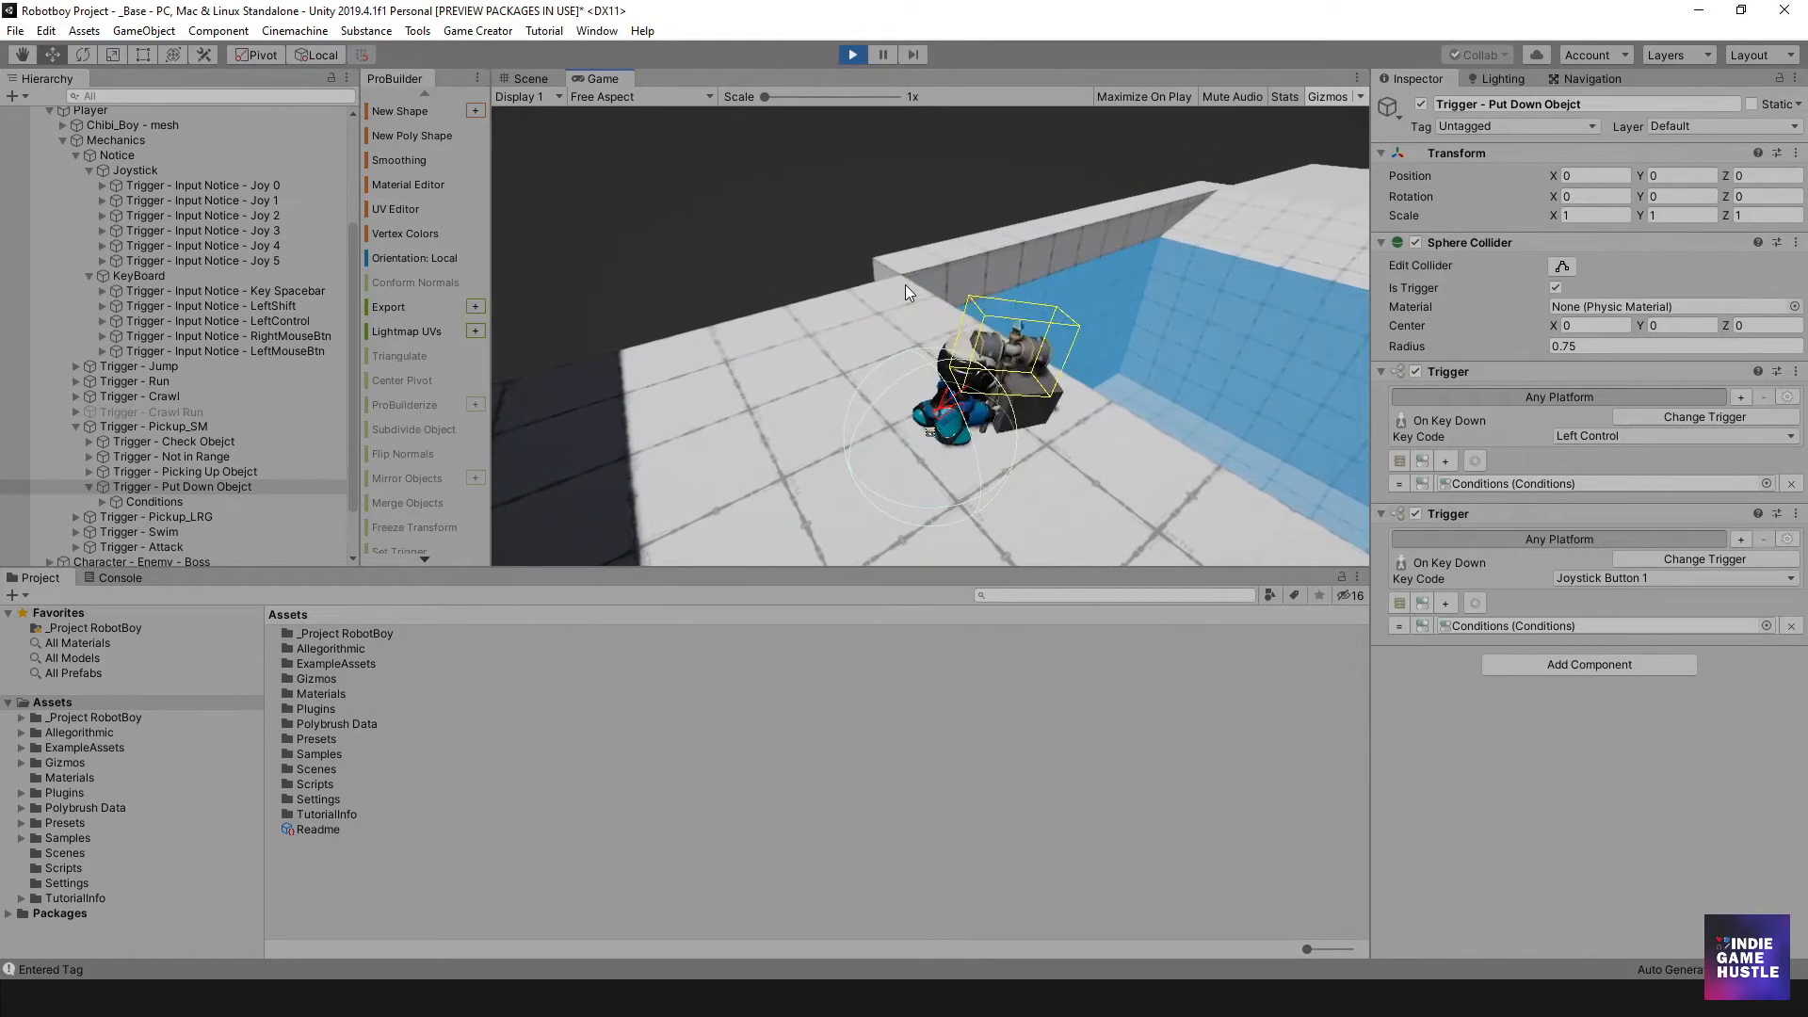
pyautogui.press('s')
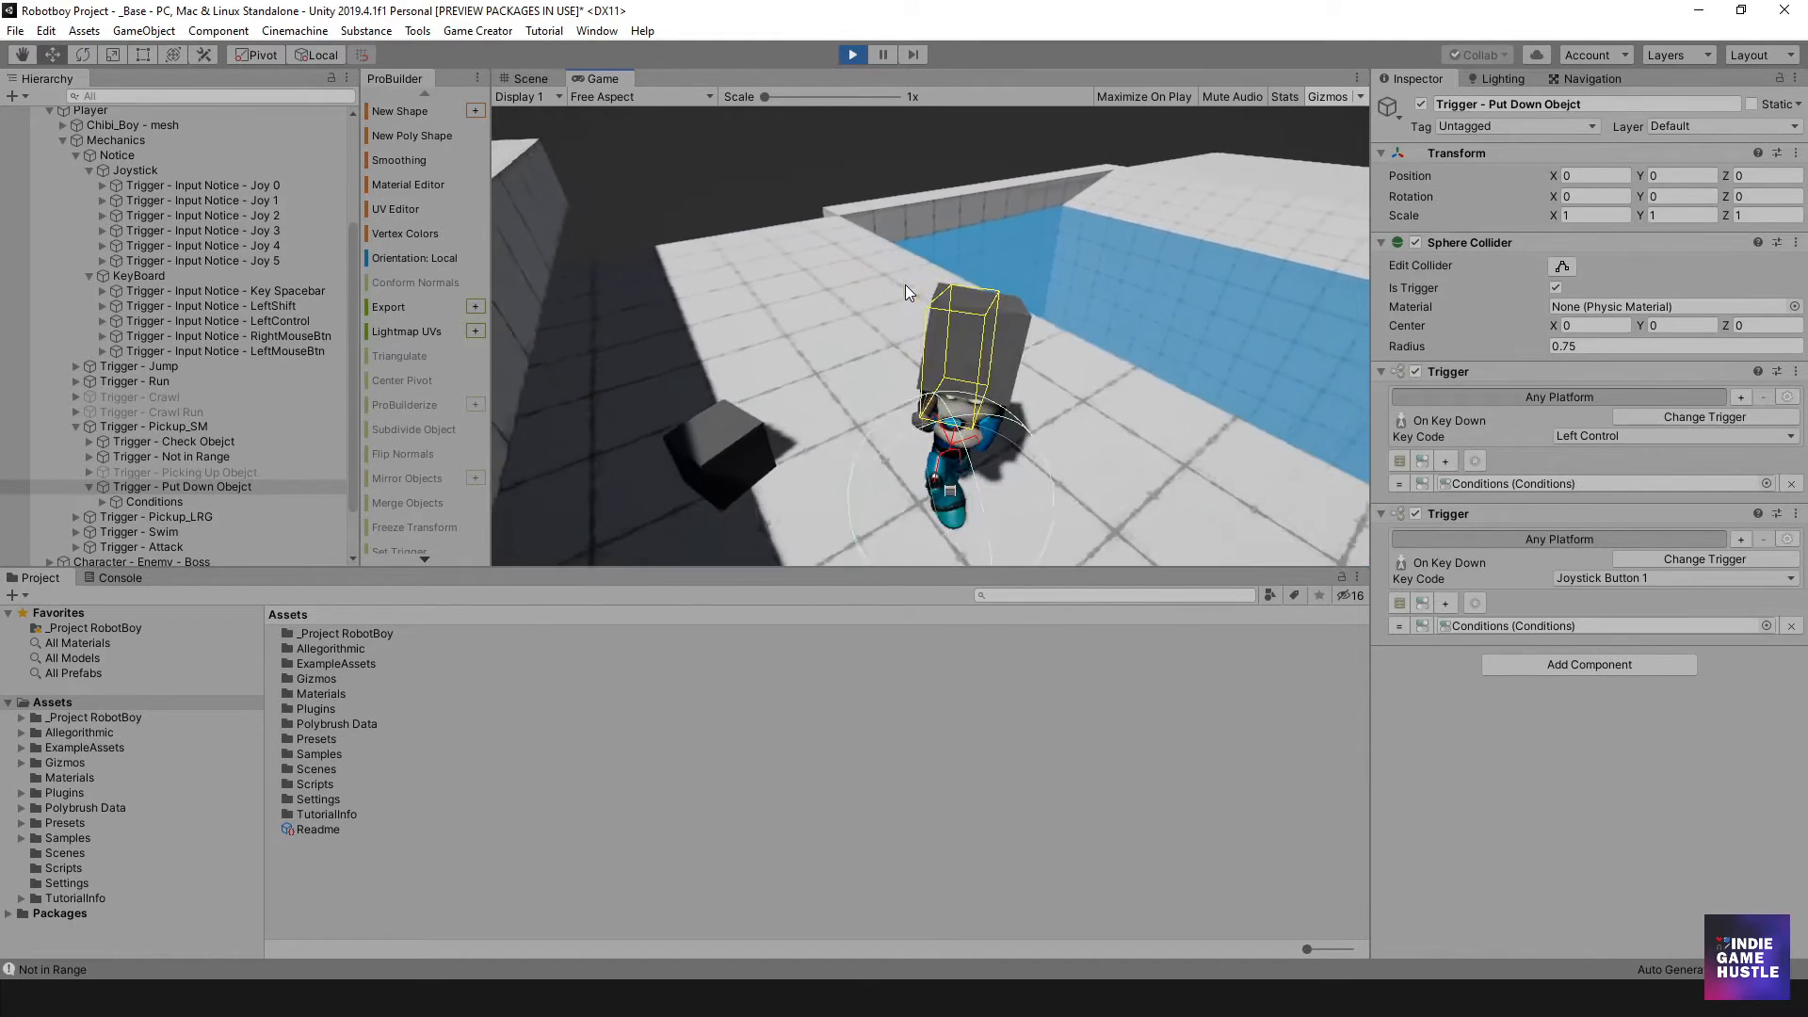
pyautogui.press('w')
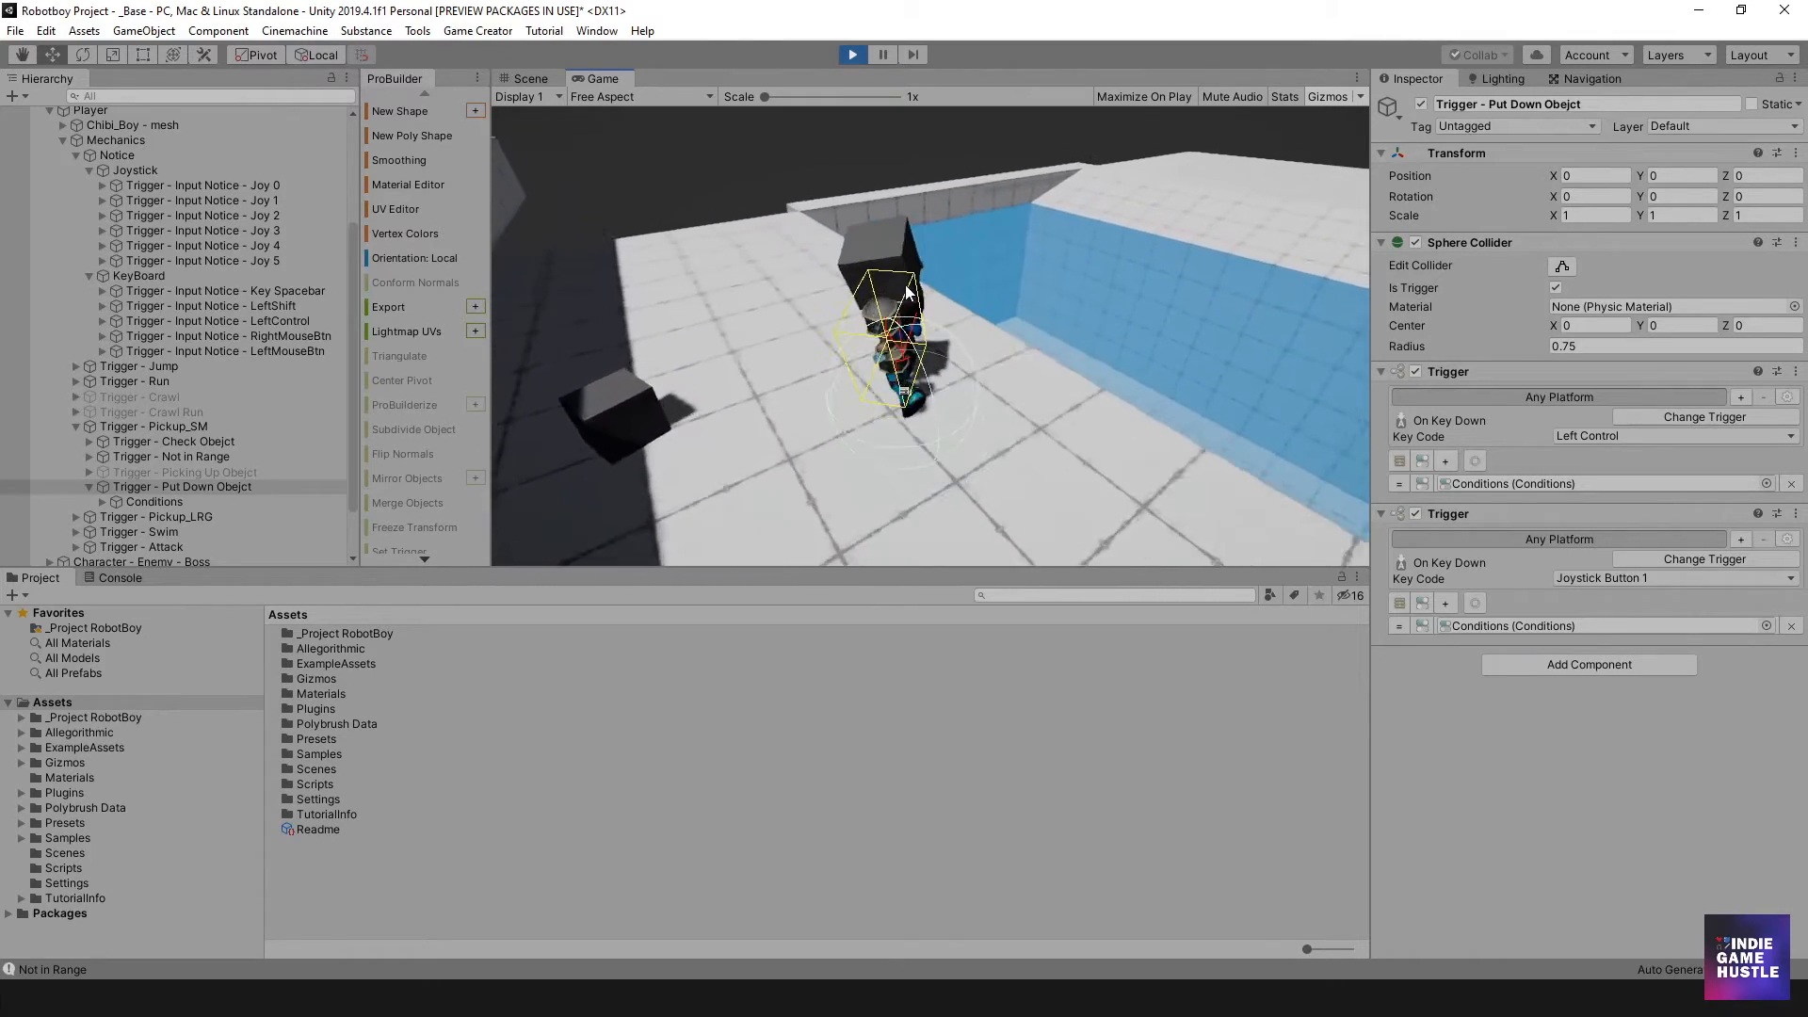
# Test carrying the cube while jumping across the pool, putting it down, picking it up again and dropping it into the water.
pyautogui.press('space')
pyautogui.press('d')
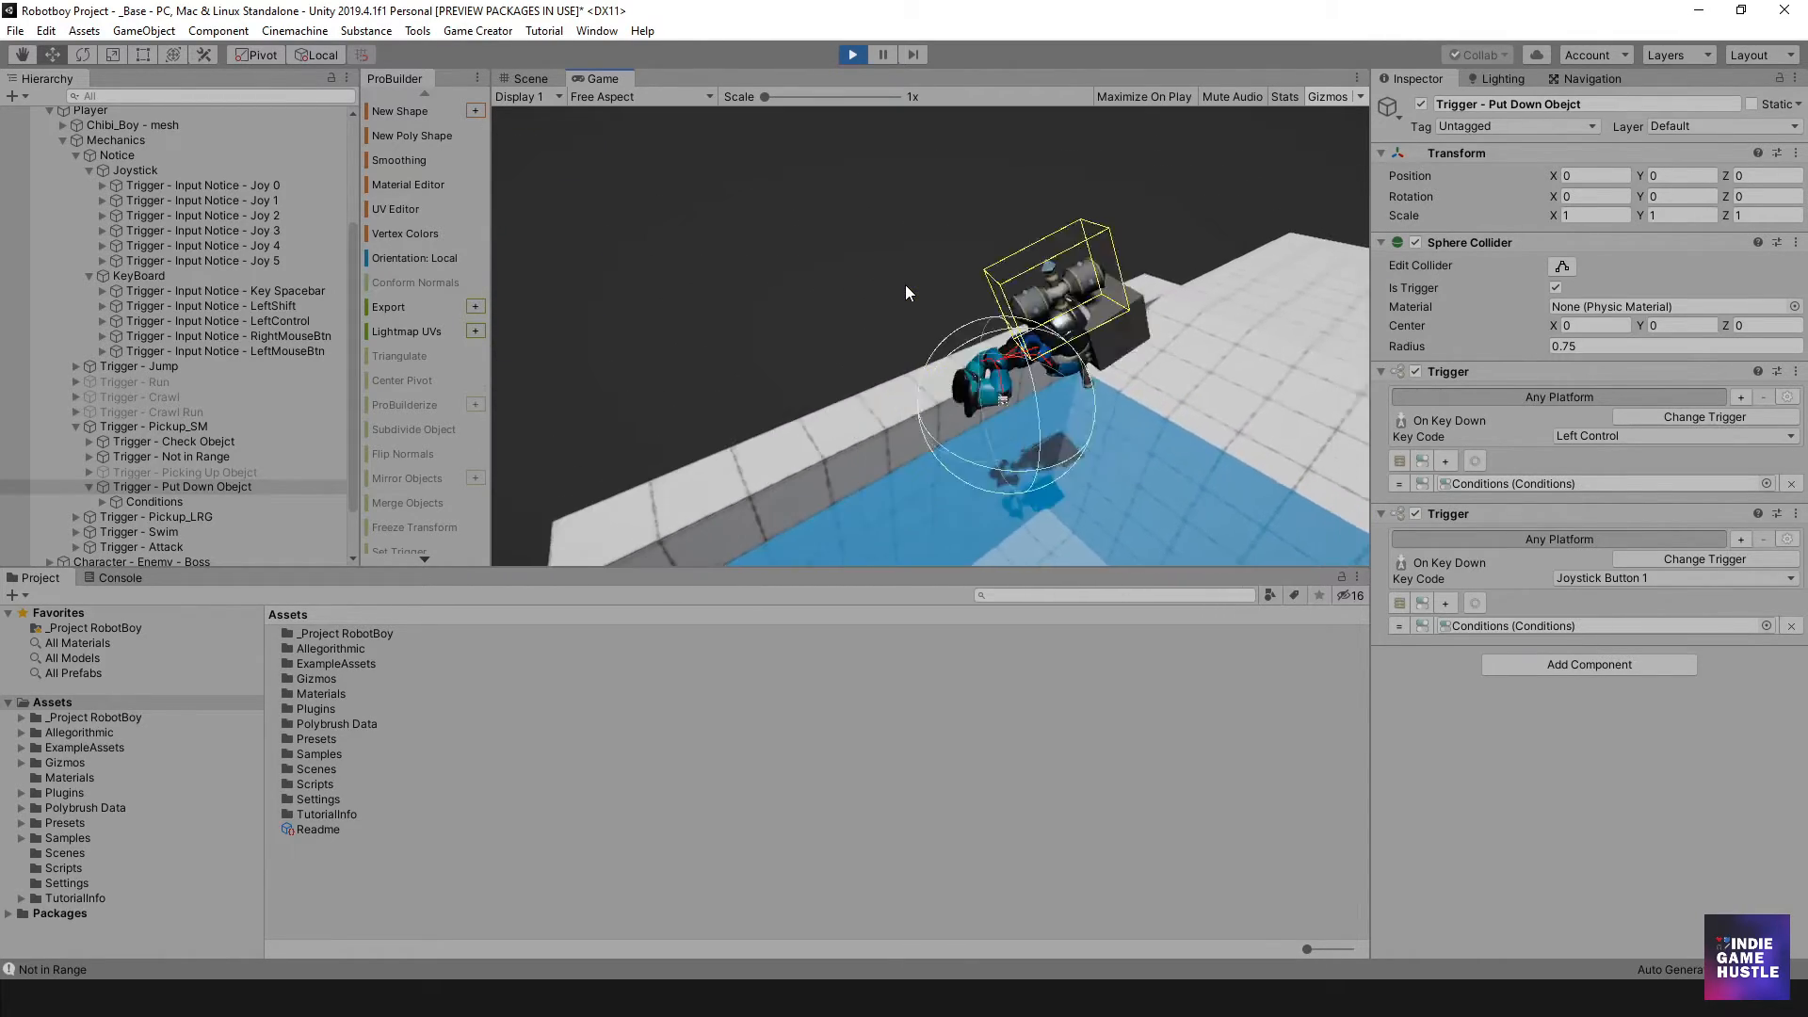
pyautogui.press('ctrl')
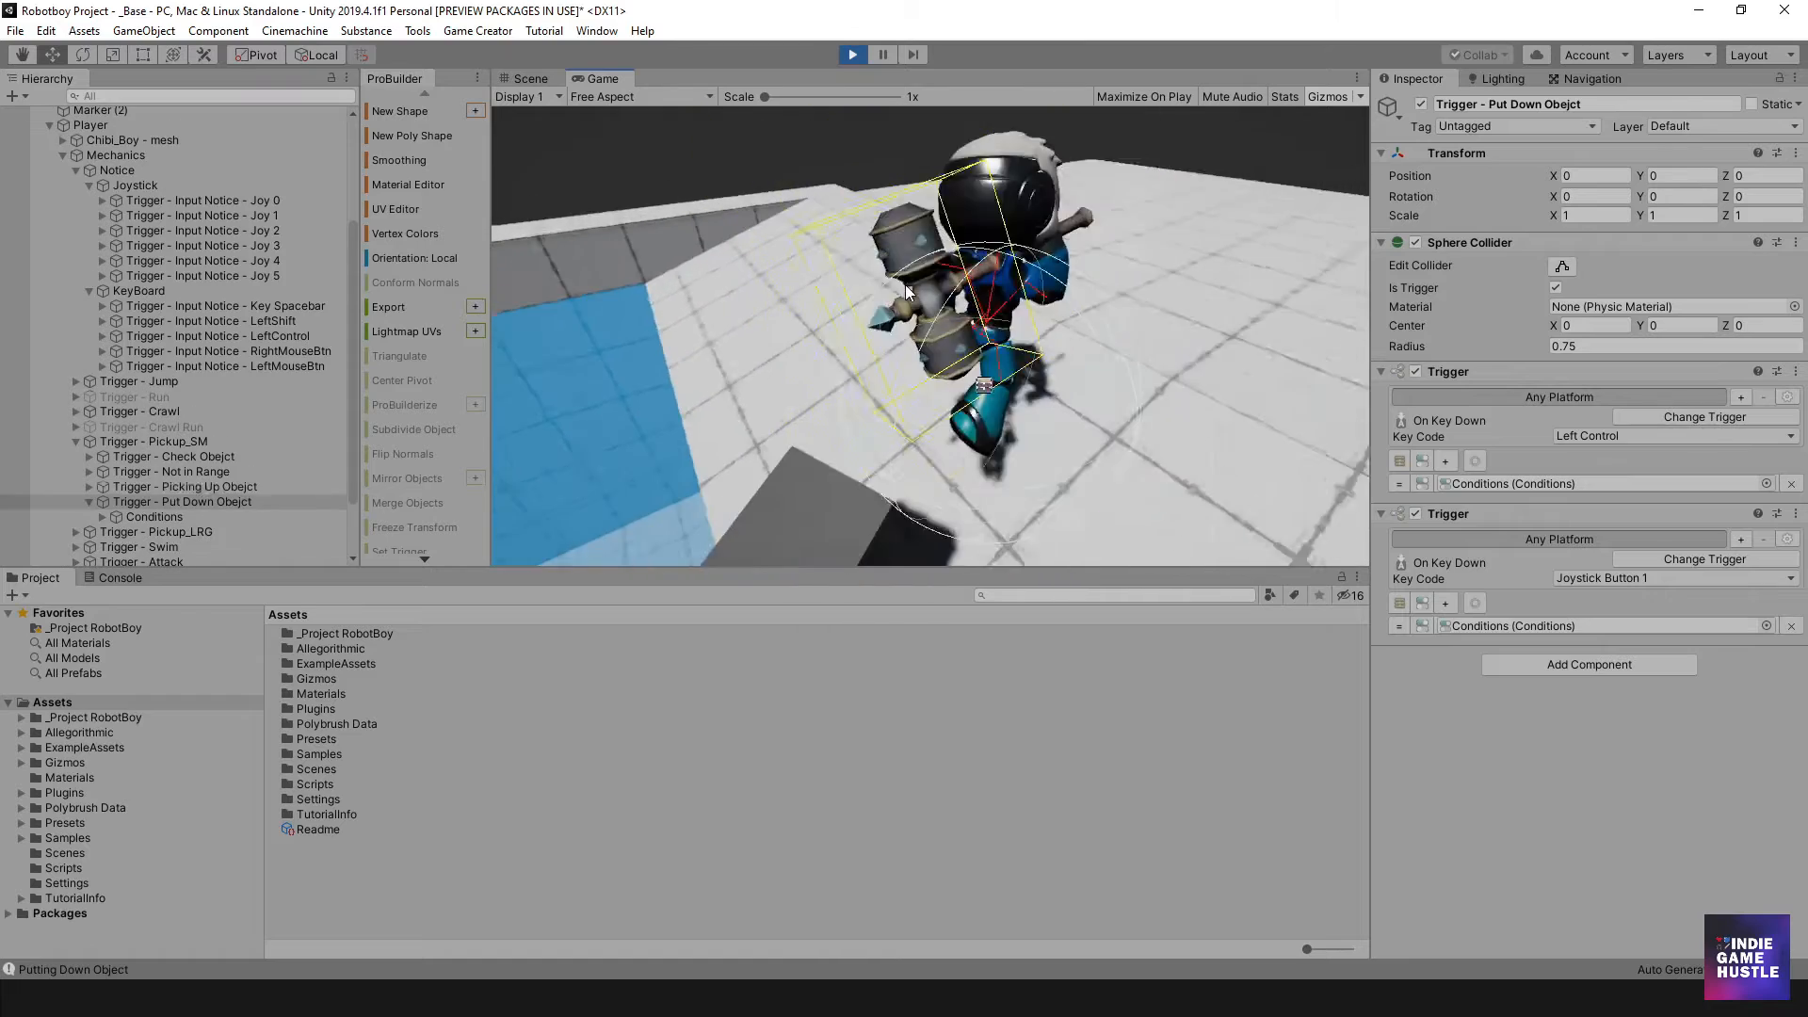
pyautogui.press('s')
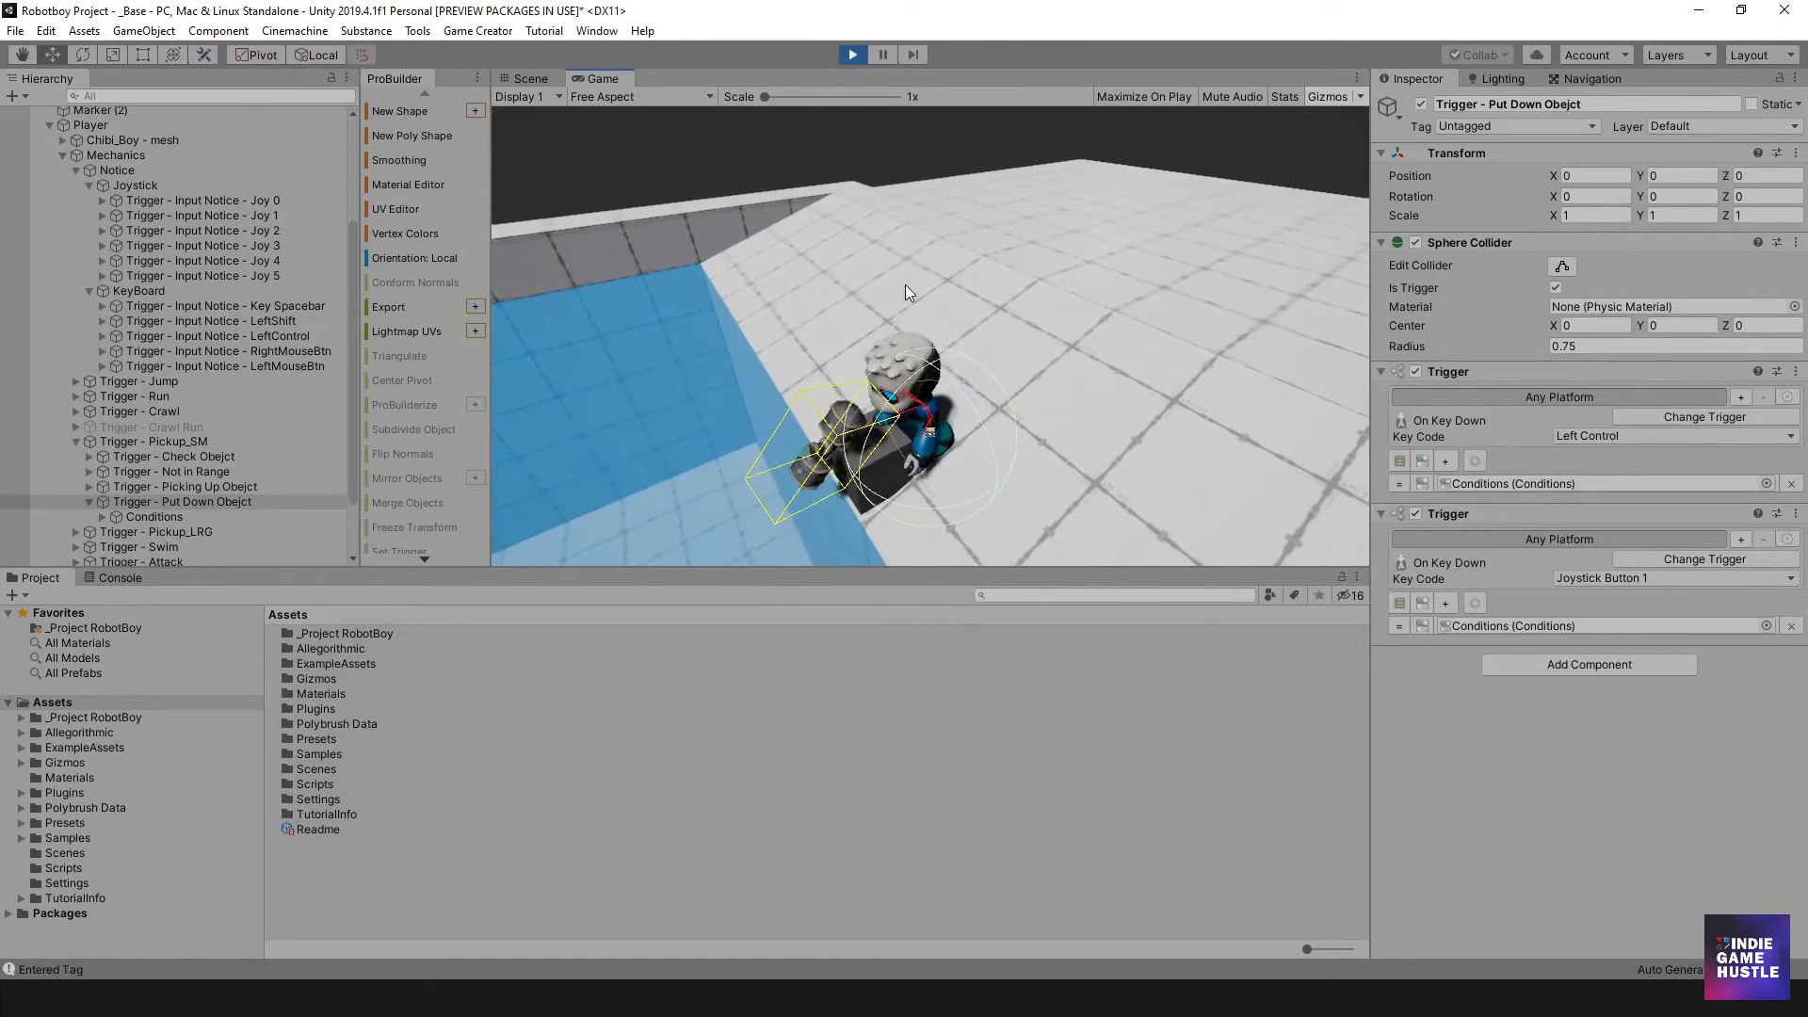
pyautogui.press('ctrl')
pyautogui.press('a')
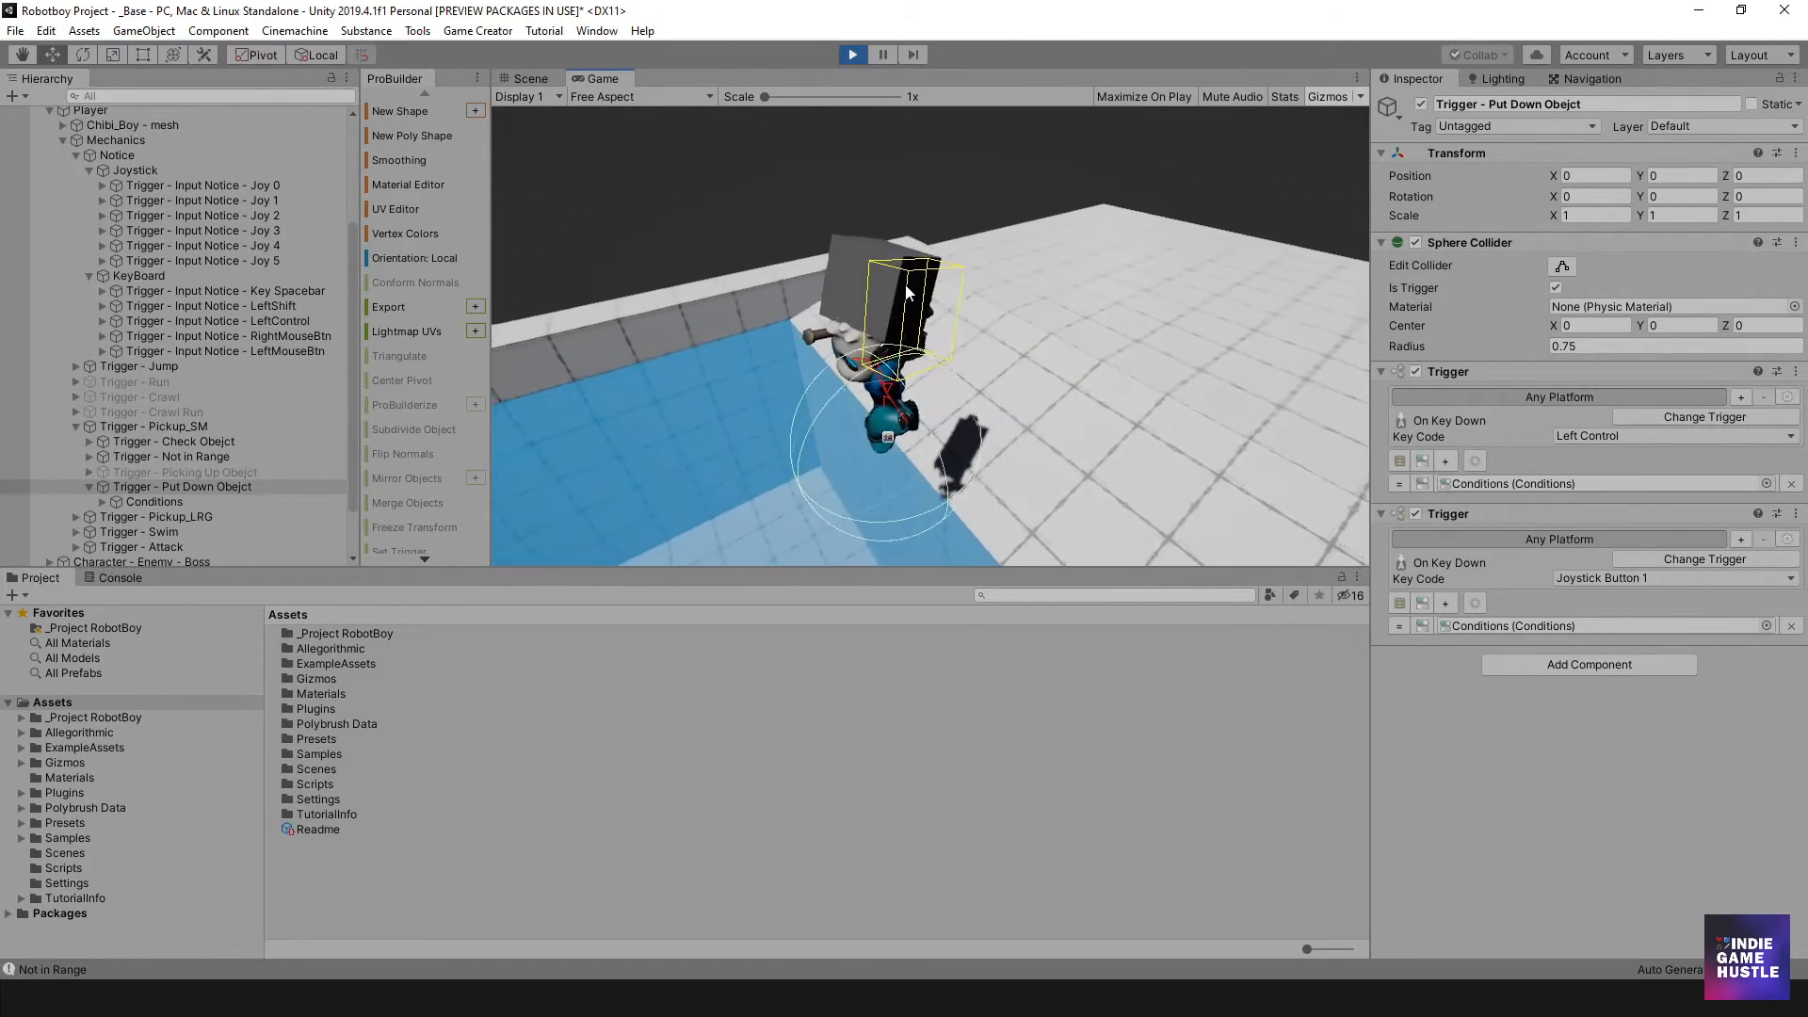
pyautogui.press('ctrl')
# Test jumping and swimming in and out of the pool without an object, and stop play mode.
pyautogui.press('d')
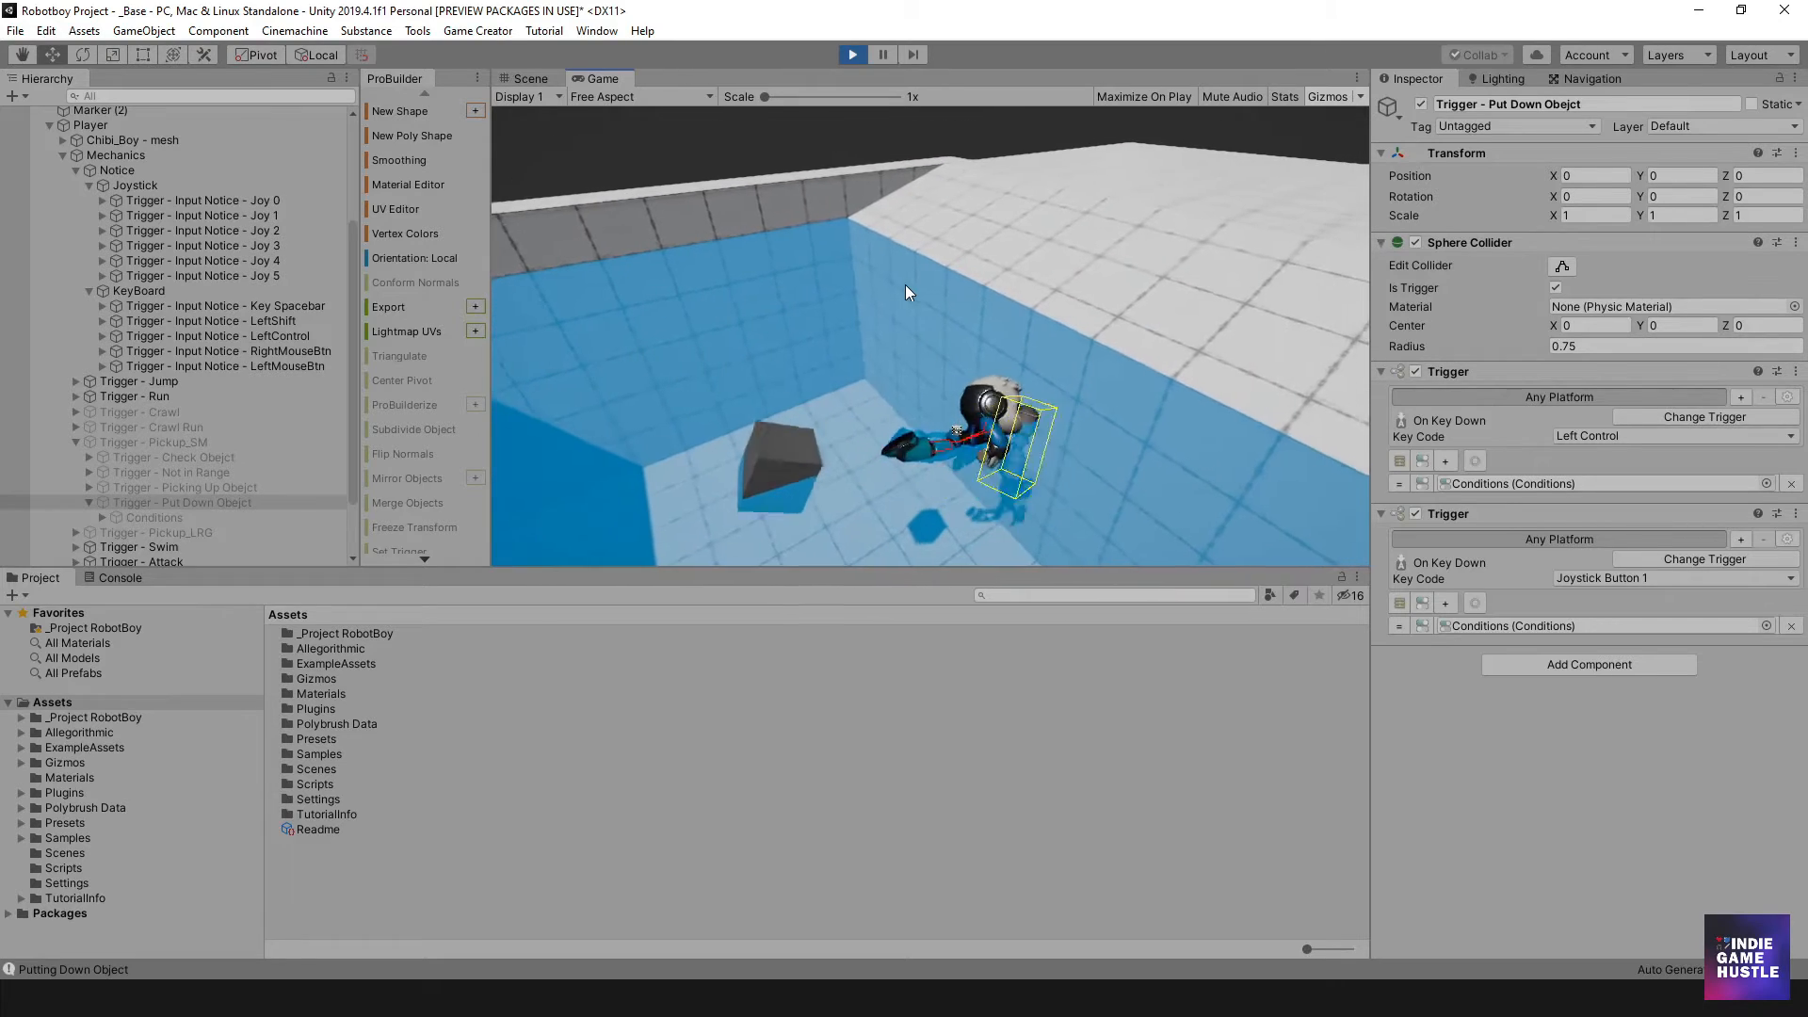
pyautogui.press('space')
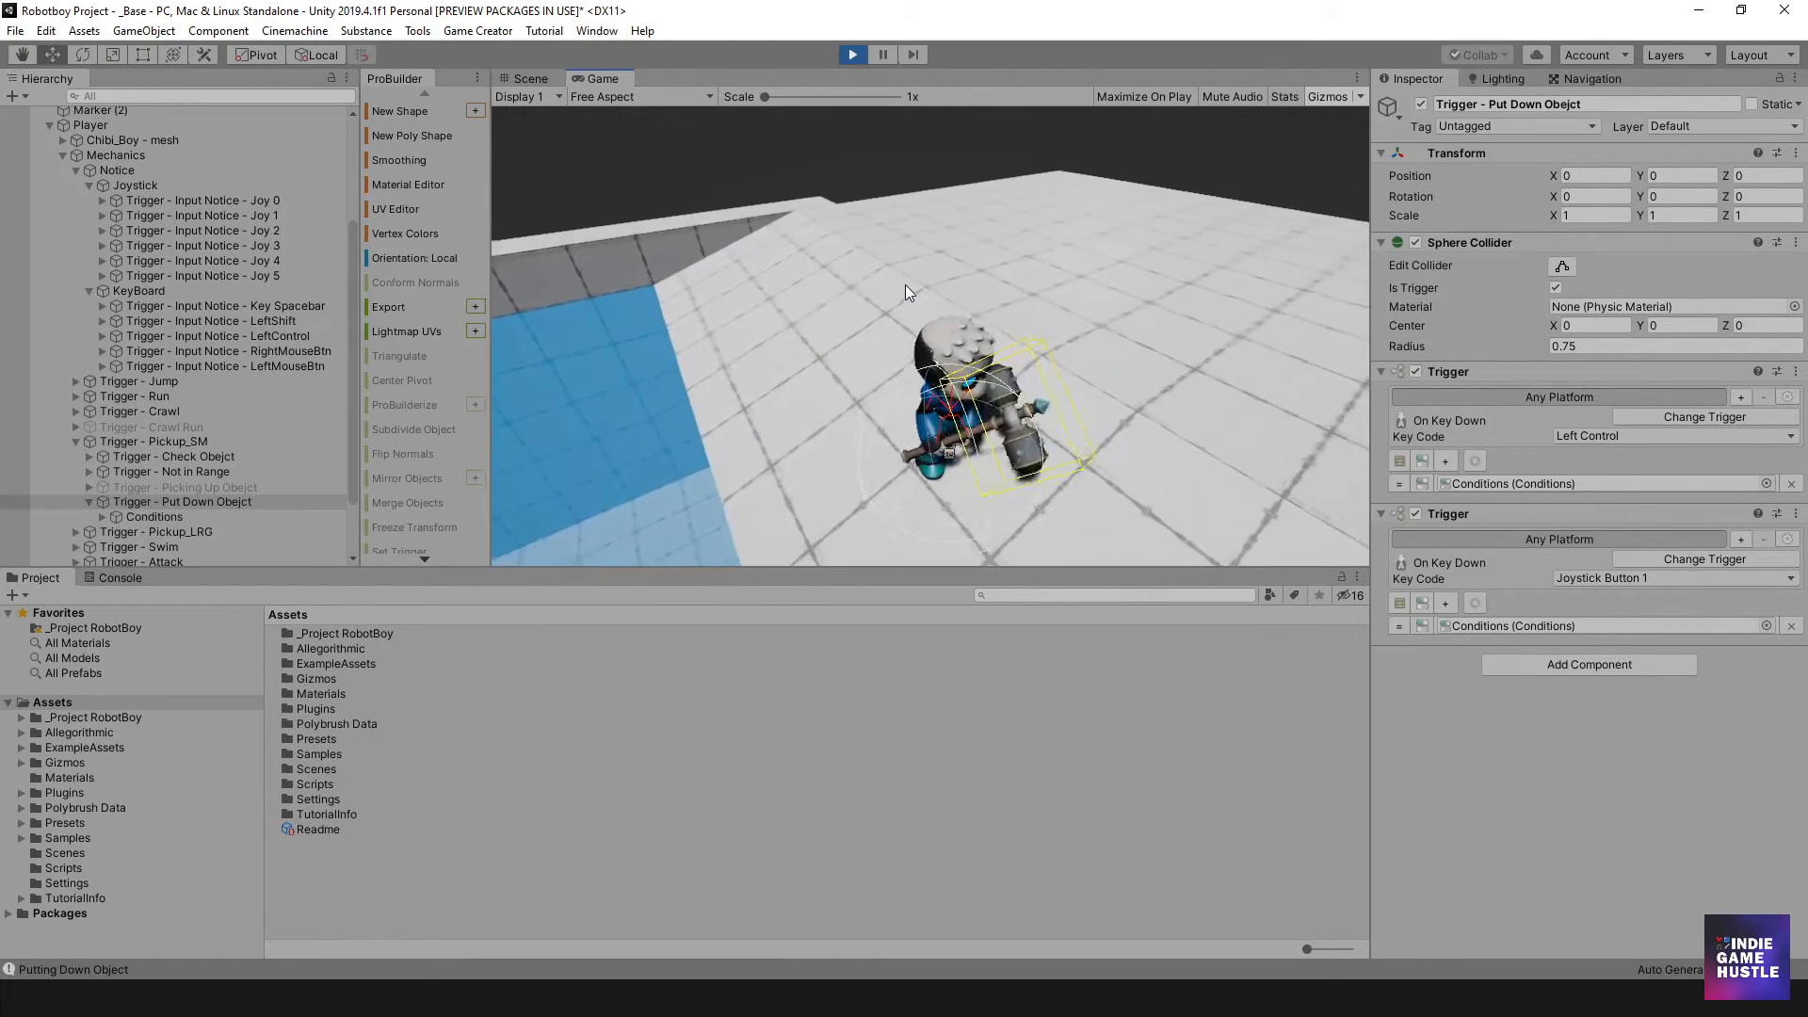
pyautogui.press('a')
pyautogui.press('space')
pyautogui.press('w')
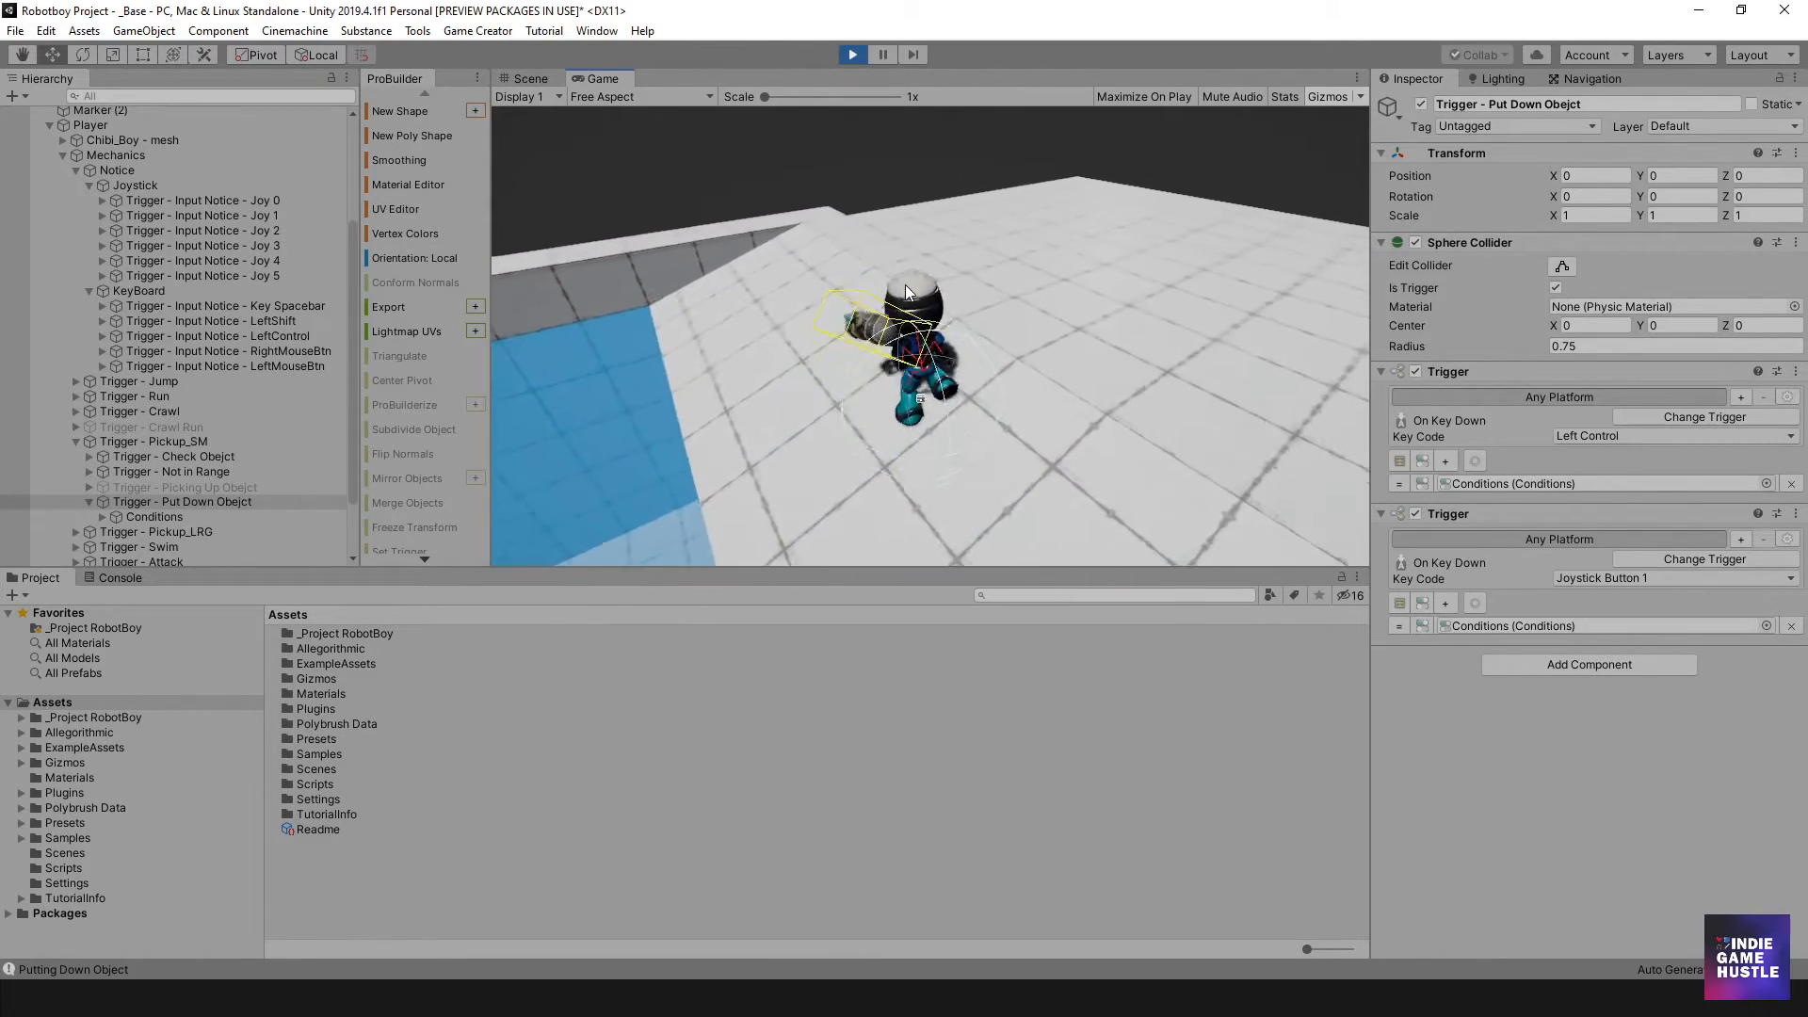
pyautogui.press('space')
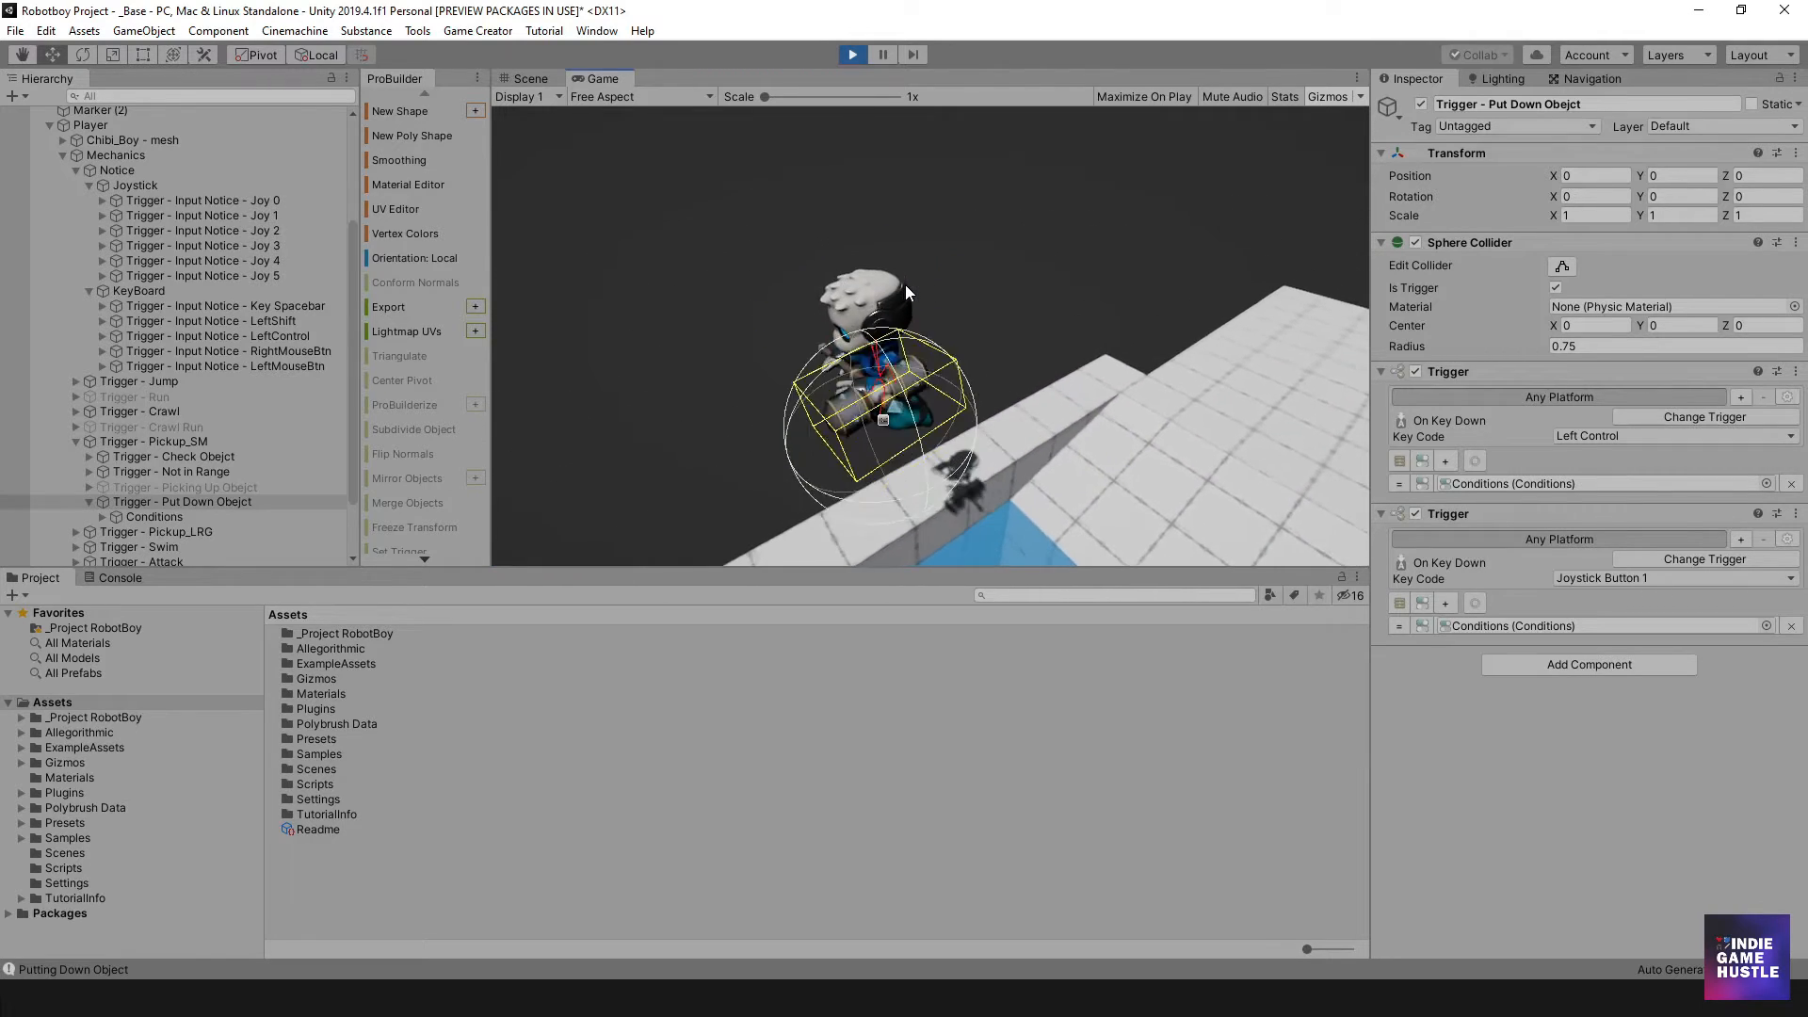
pyautogui.press('a')
pyautogui.press('s')
pyautogui.press('s')
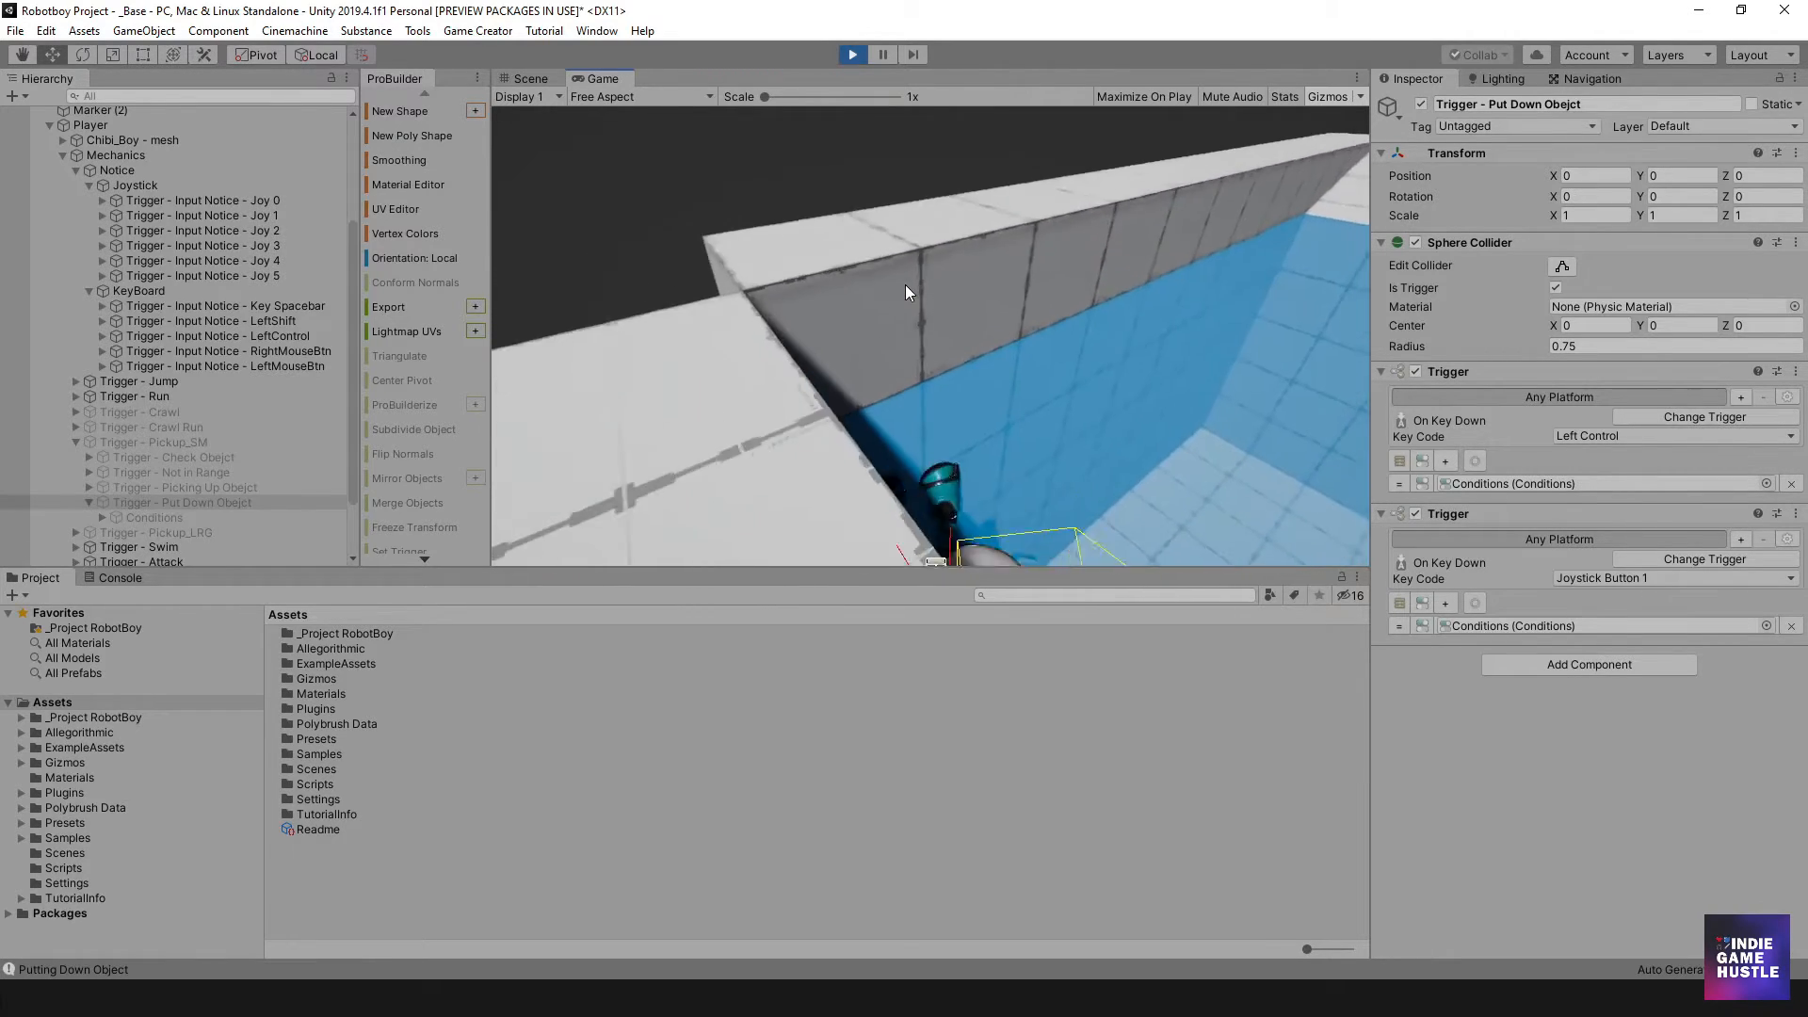
pyautogui.press('space')
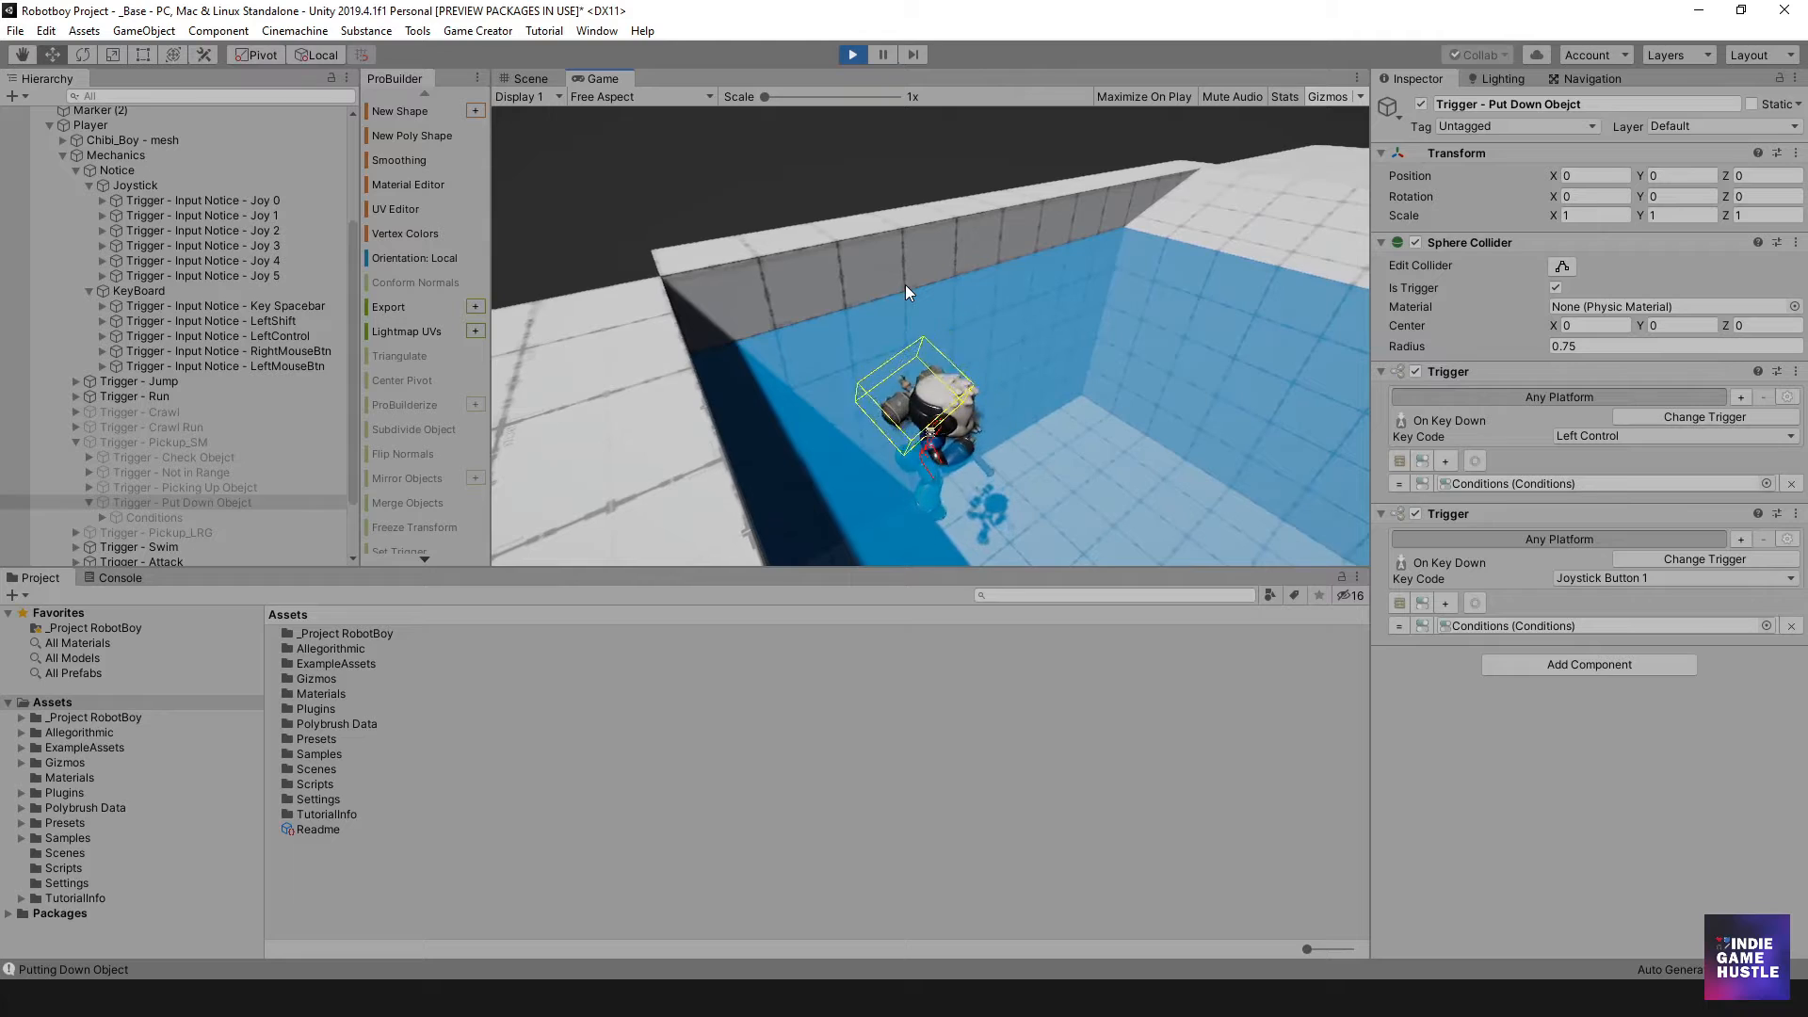
pyautogui.click(854, 54)
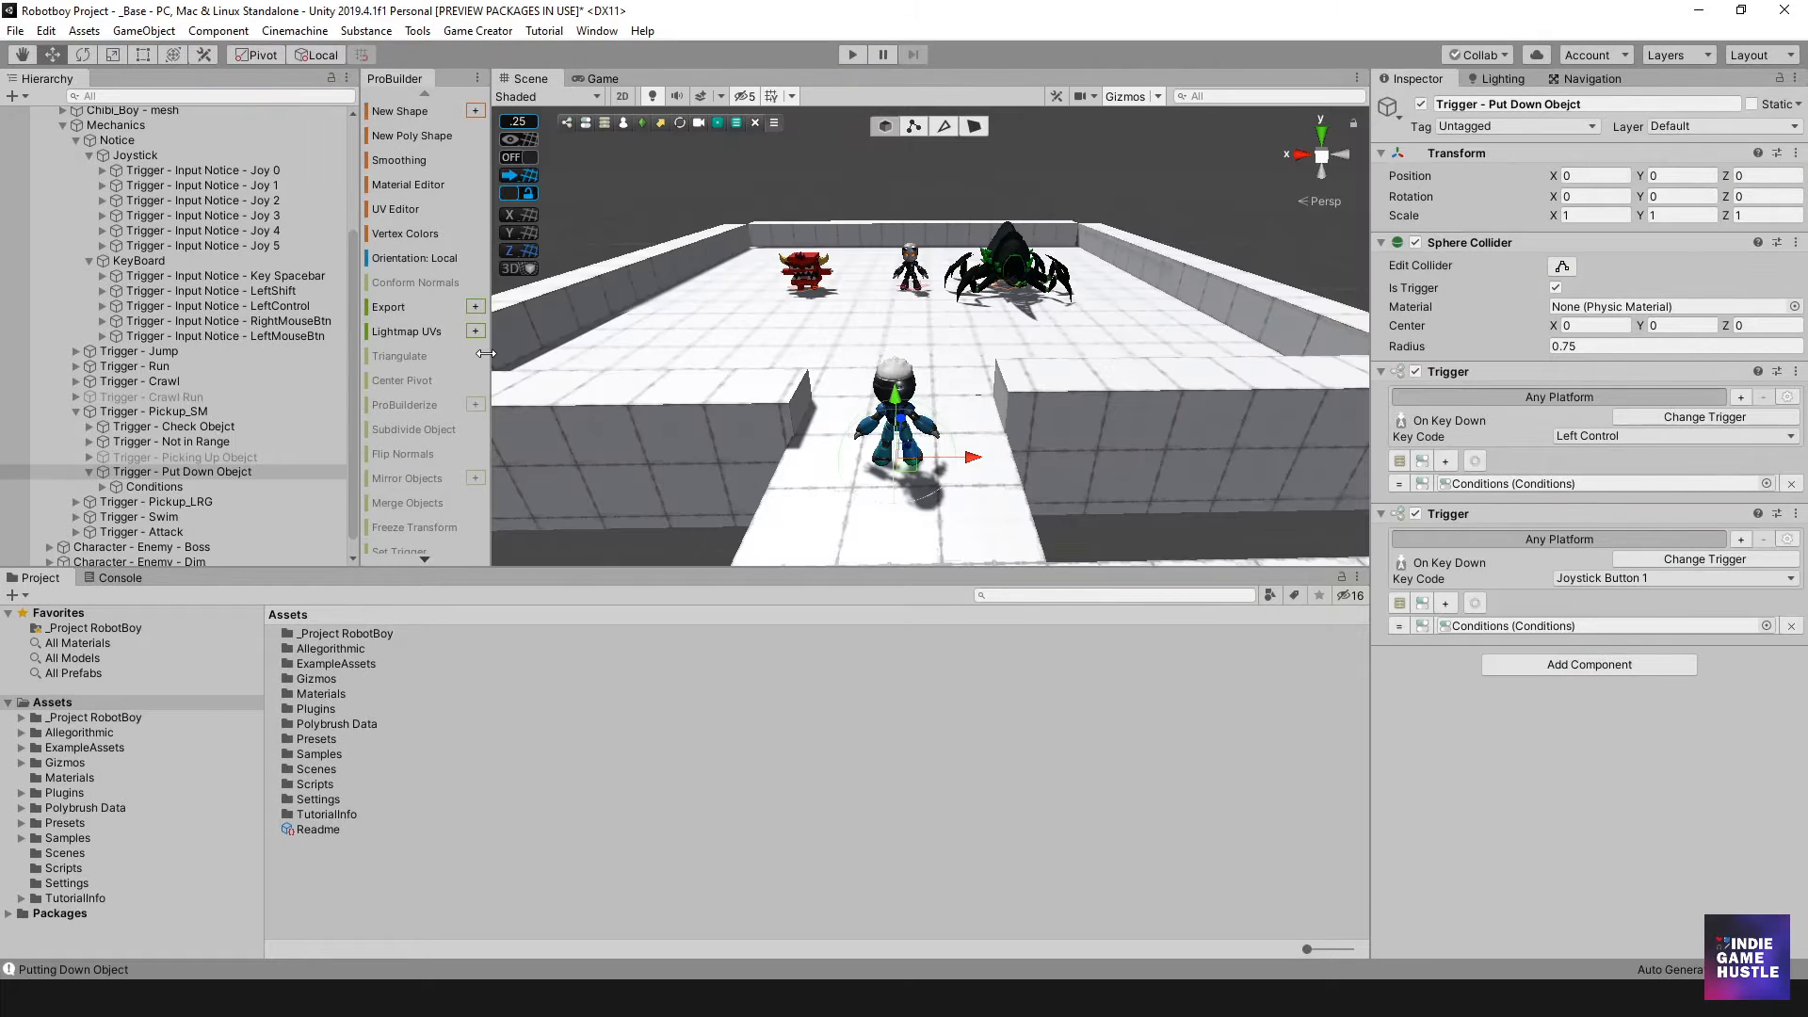
# Add a second Trigger component to the Picking Up Object trigger under Trigger - Pickup_LRG and set it to On Key Down.
pyautogui.click(75, 413)
pyautogui.click(201, 471)
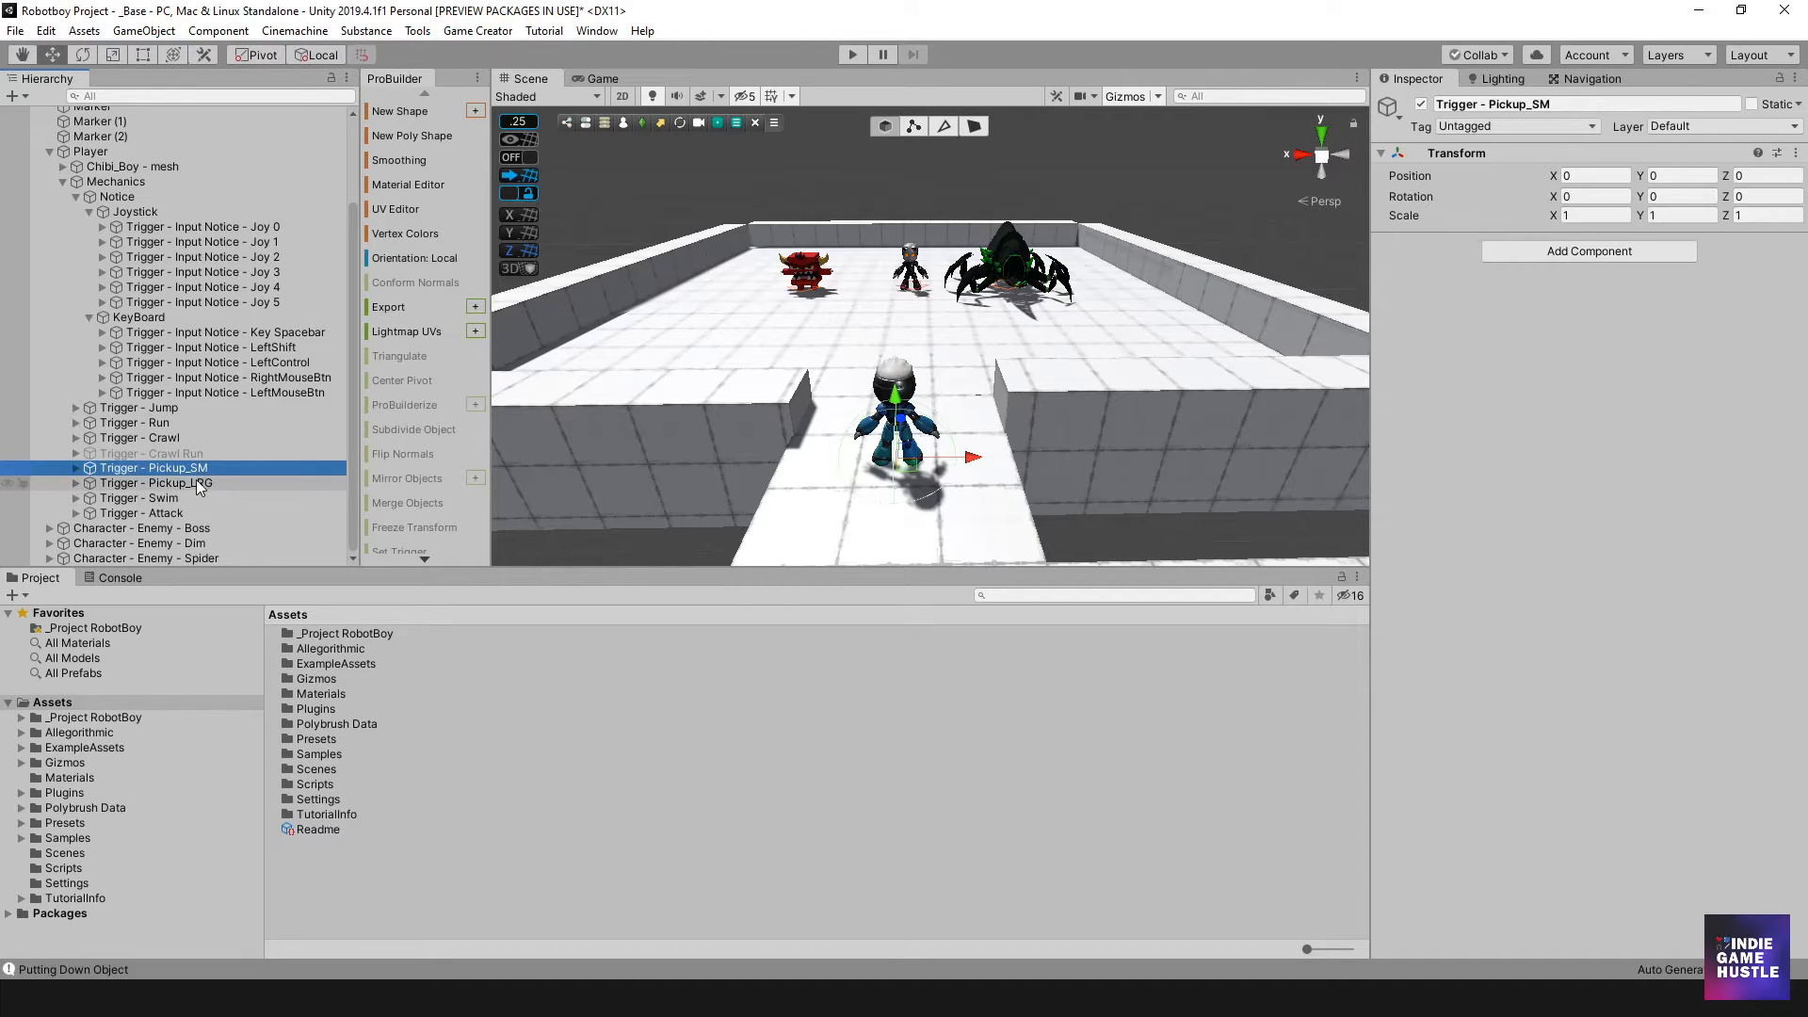
pyautogui.click(197, 484)
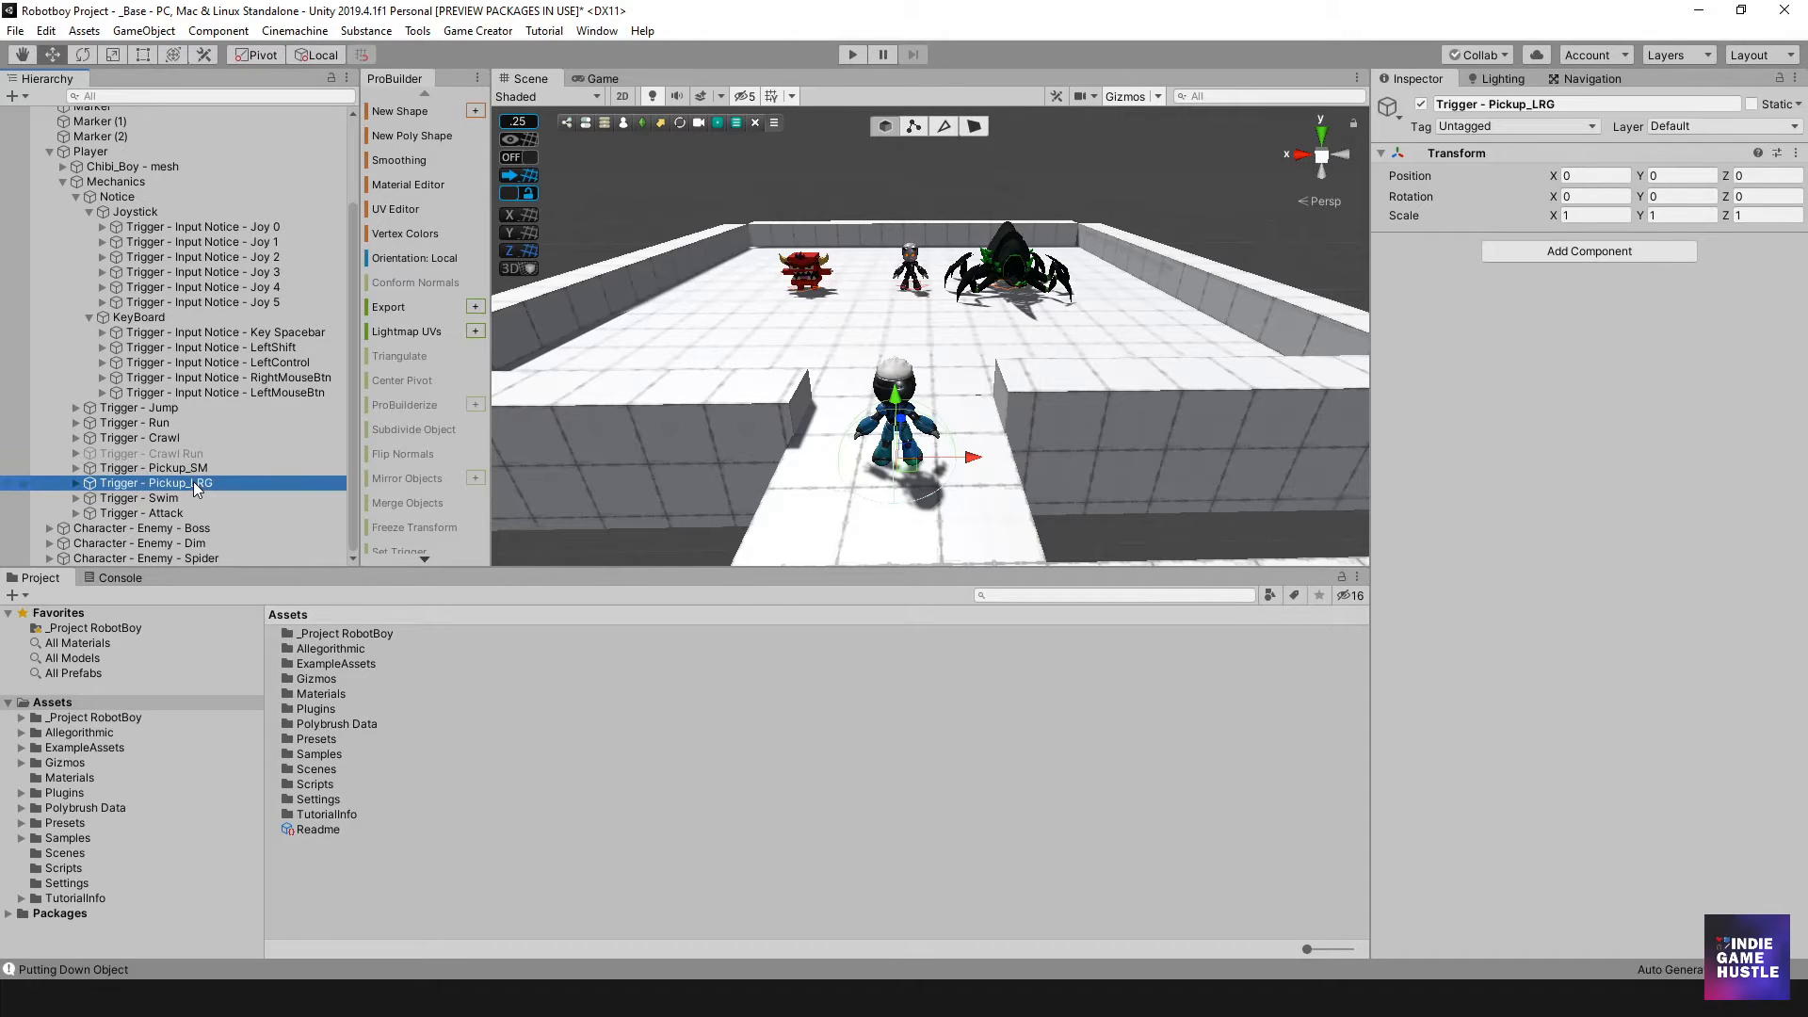
pyautogui.click(76, 484)
pyautogui.scroll(-2, 194, 443)
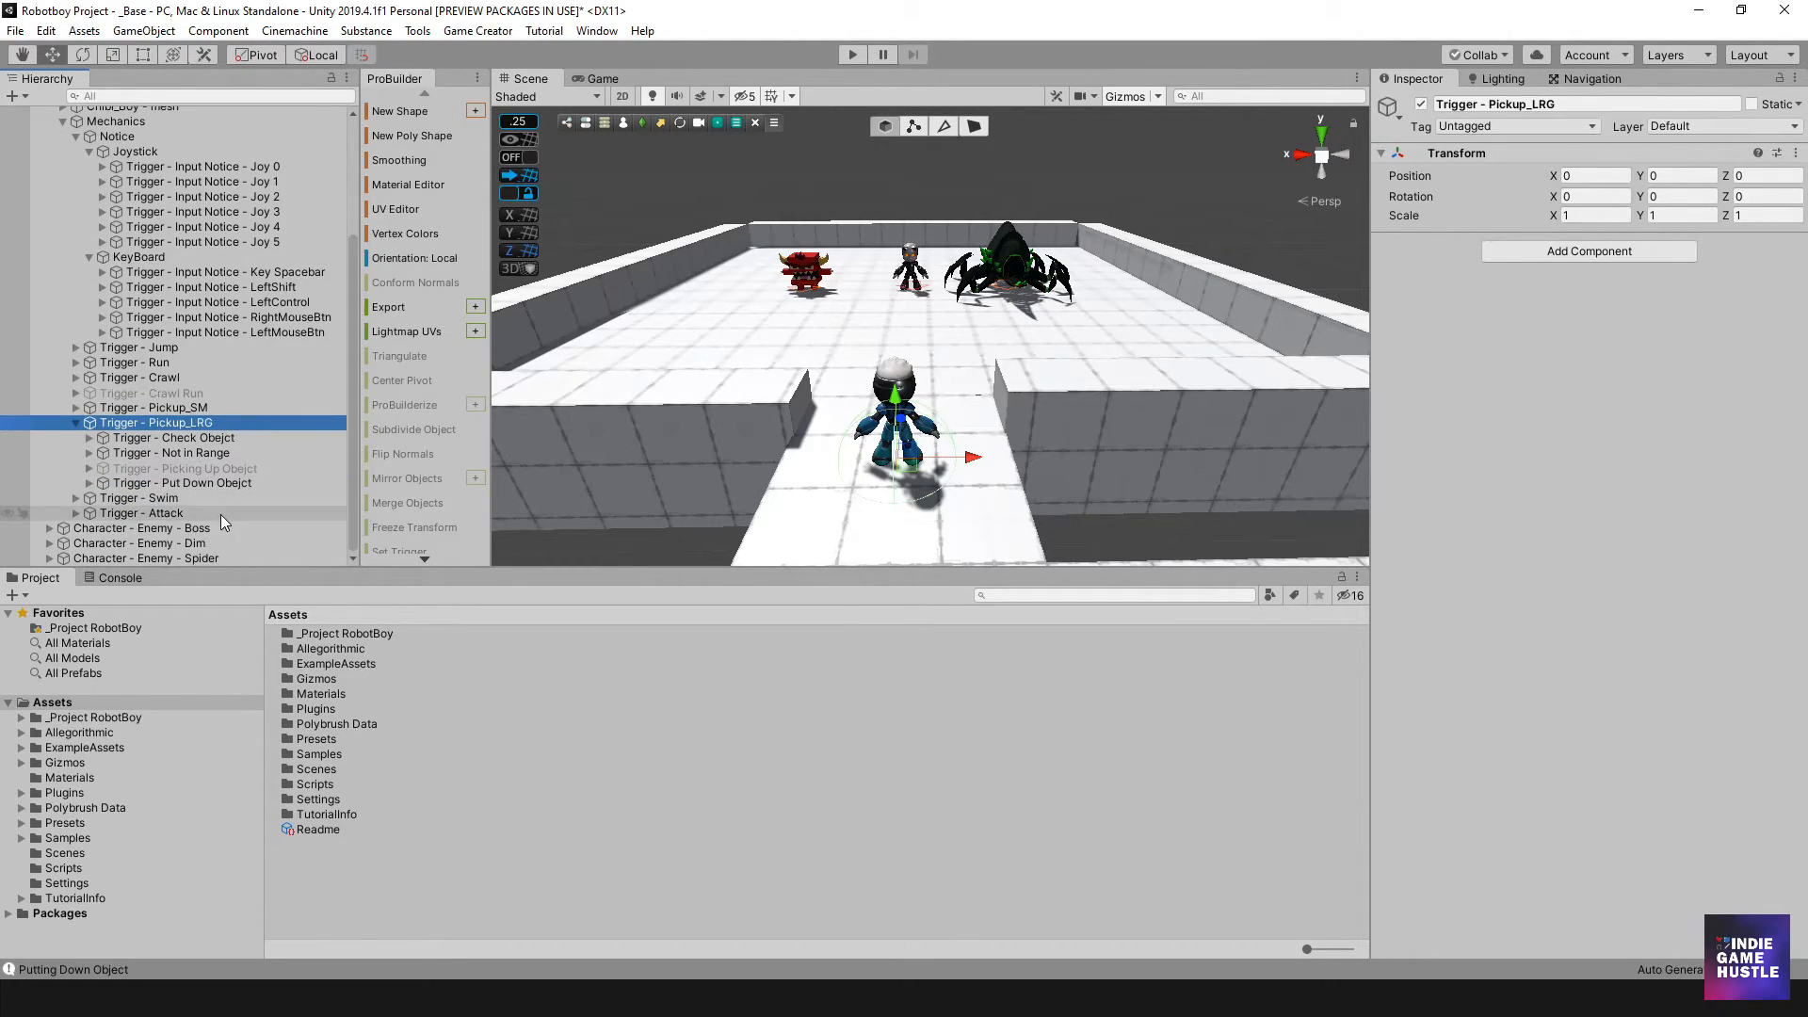
pyautogui.click(203, 469)
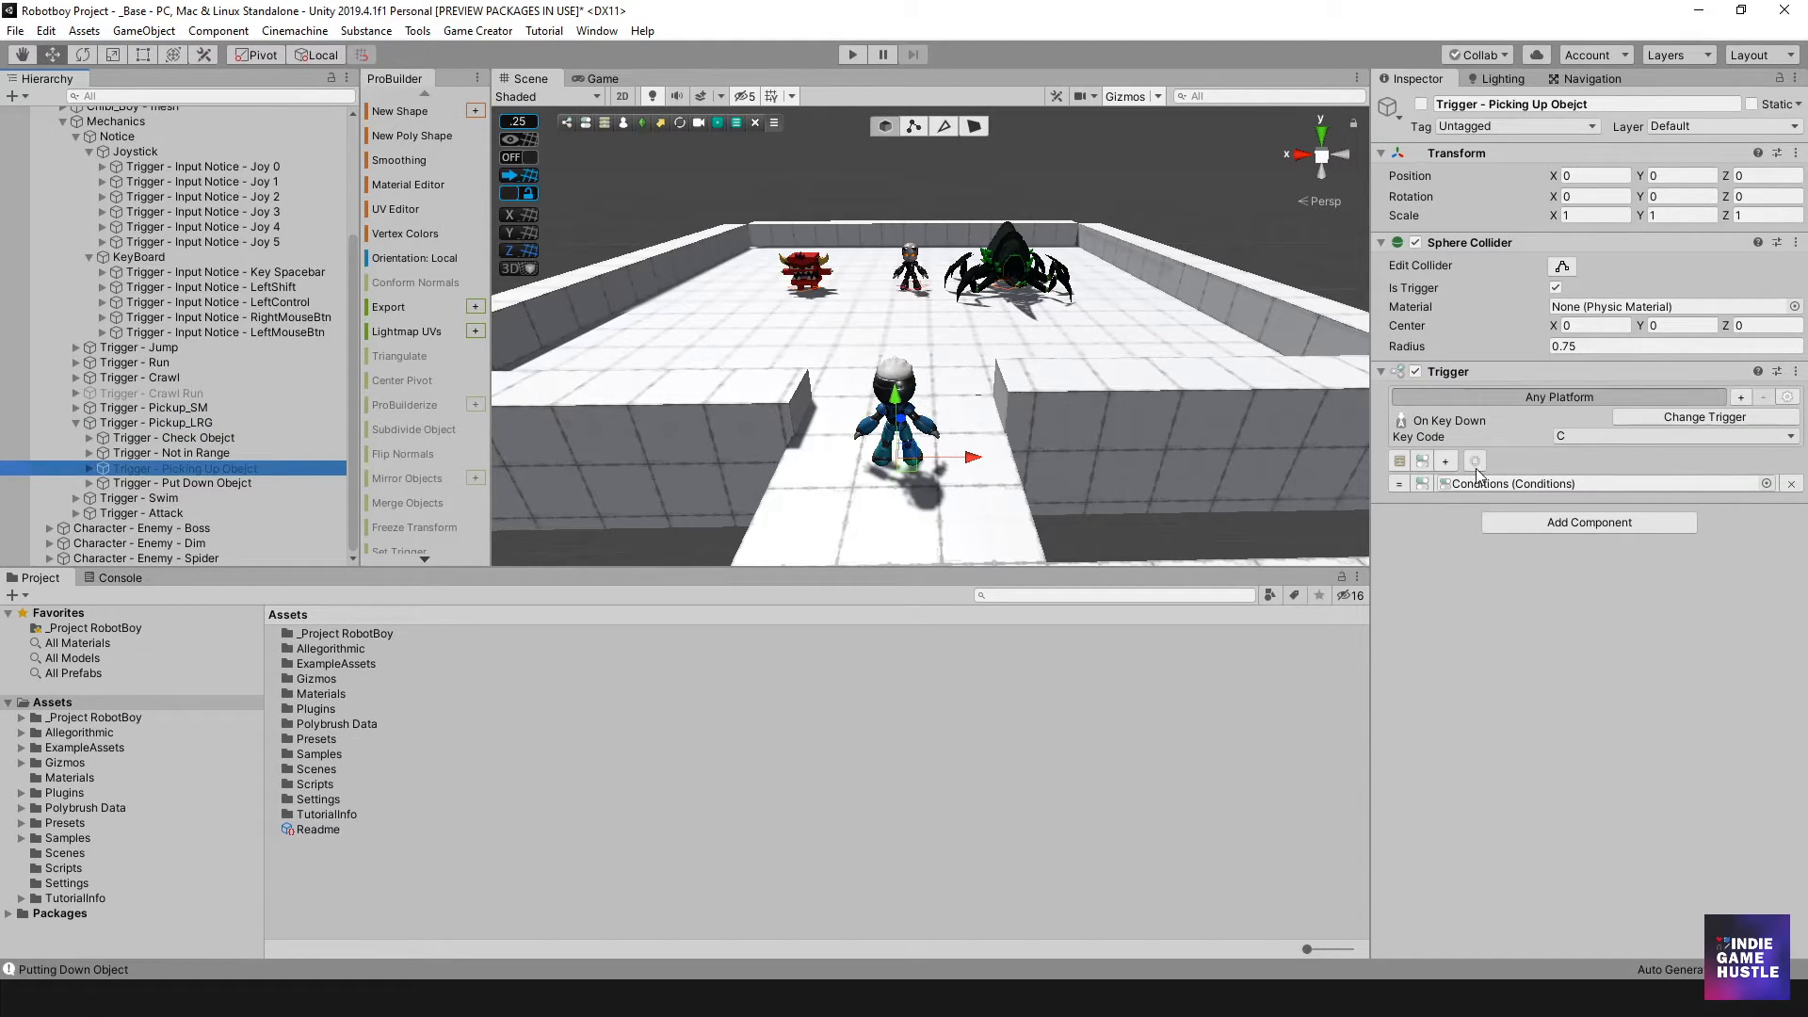
pyautogui.click(1558, 526)
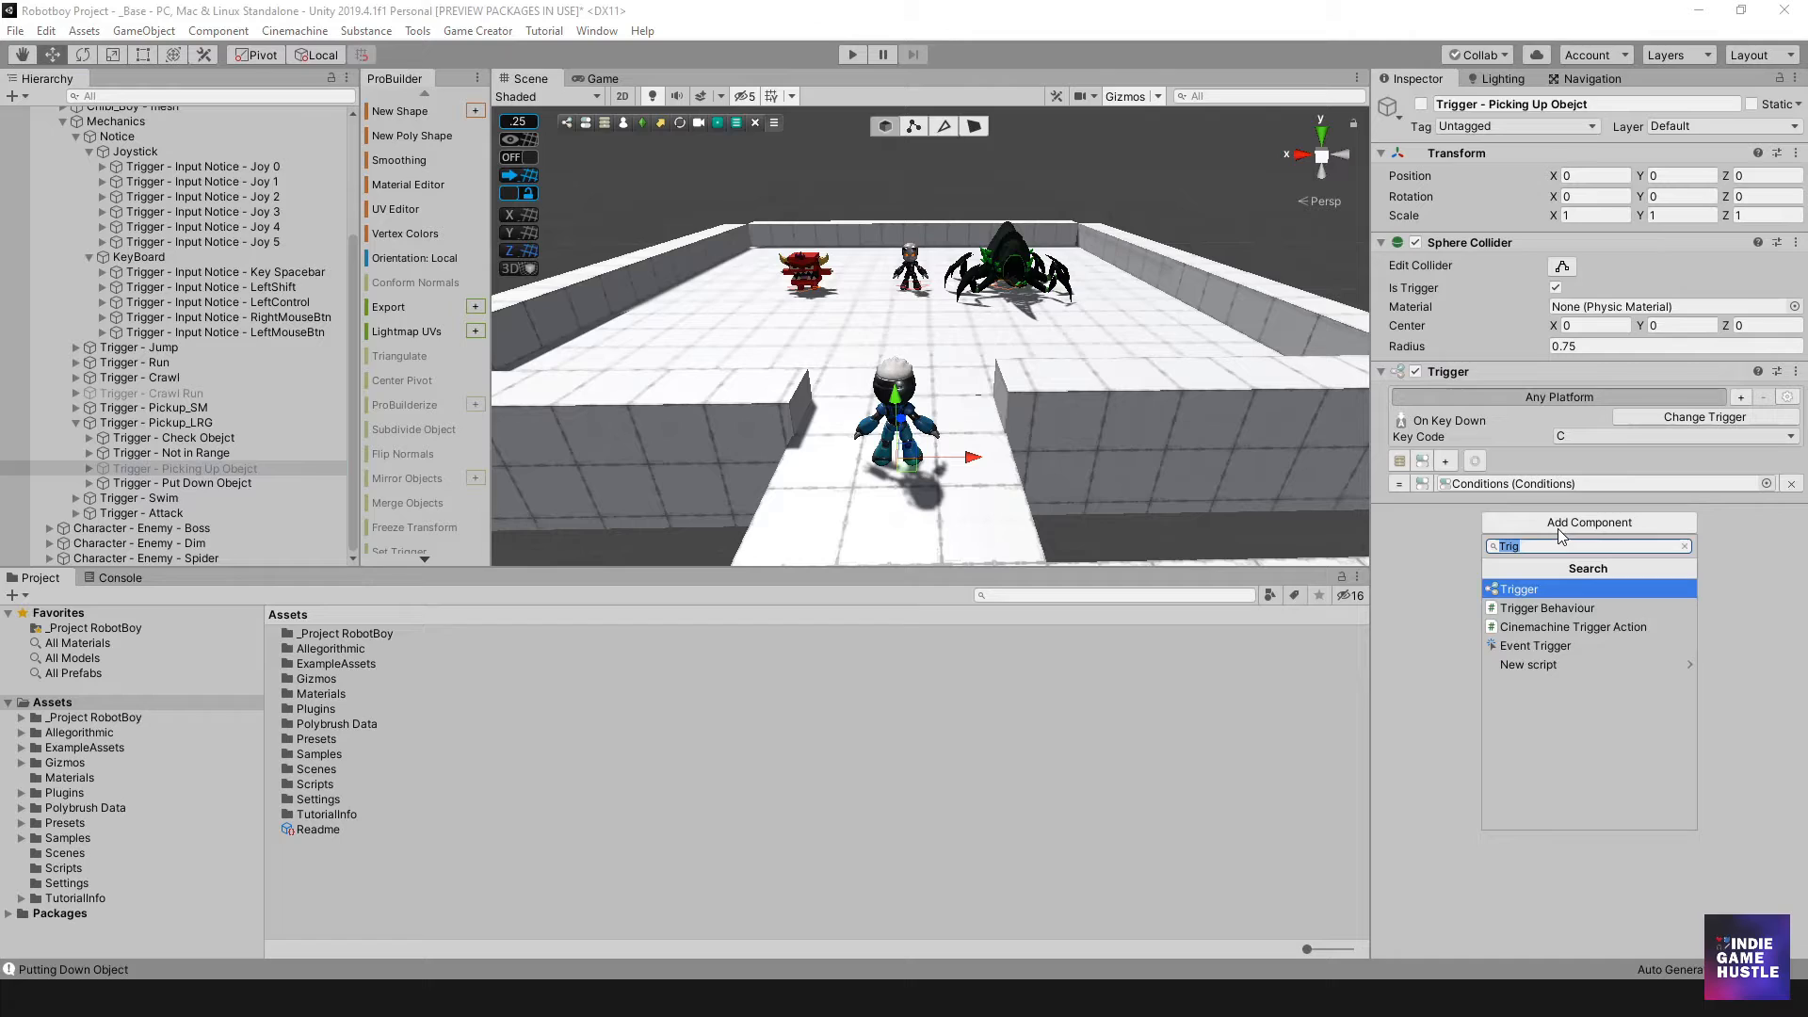
pyautogui.click(1530, 589)
pyautogui.click(1643, 559)
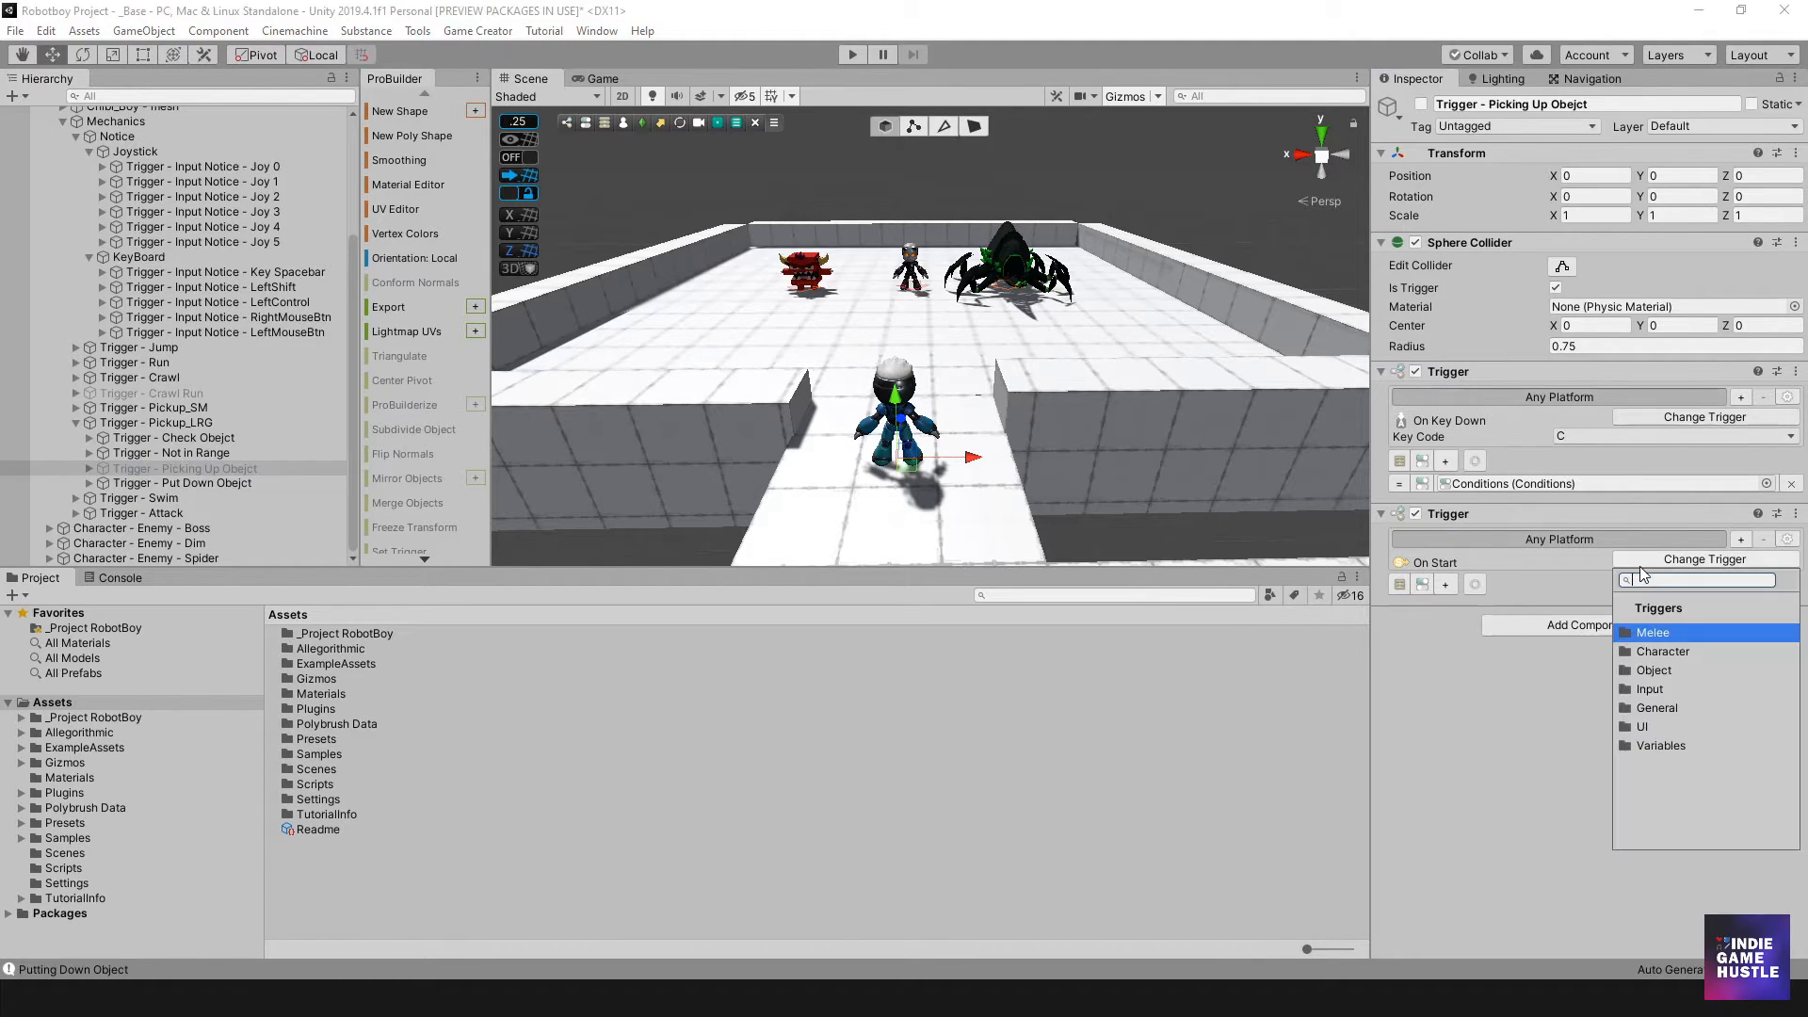
pyautogui.click(1648, 681)
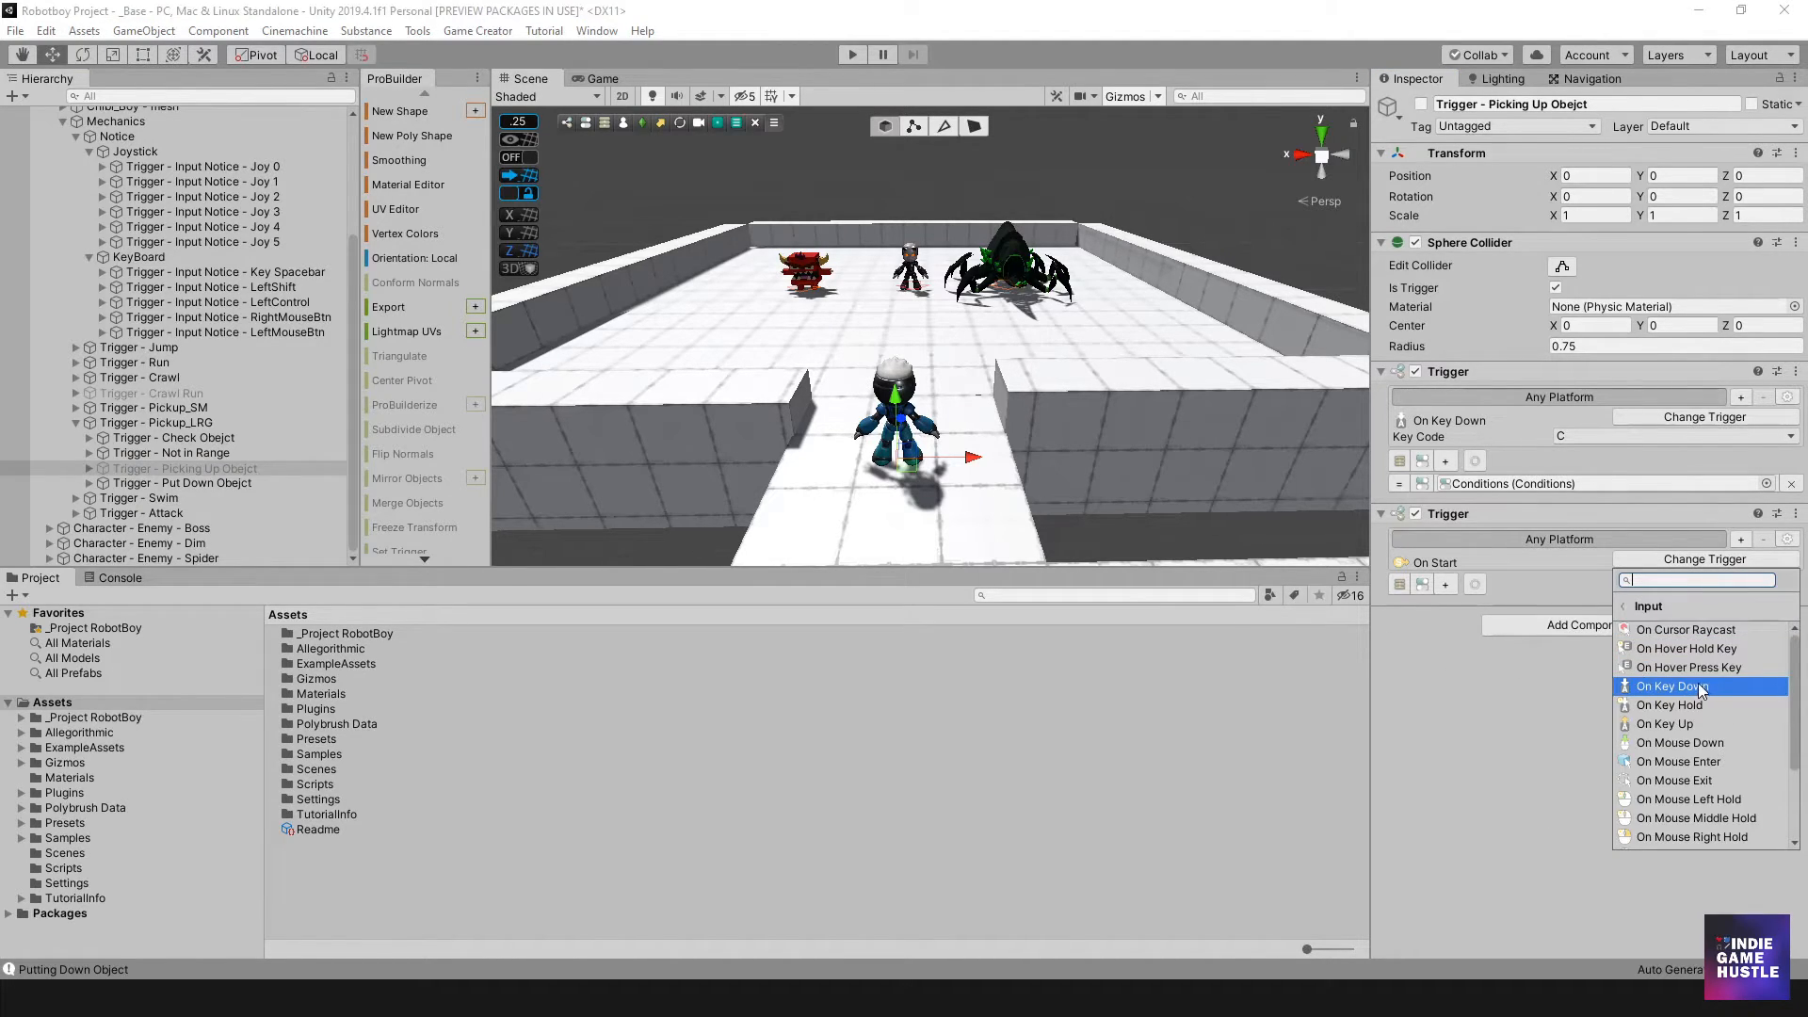
pyautogui.click(1644, 686)
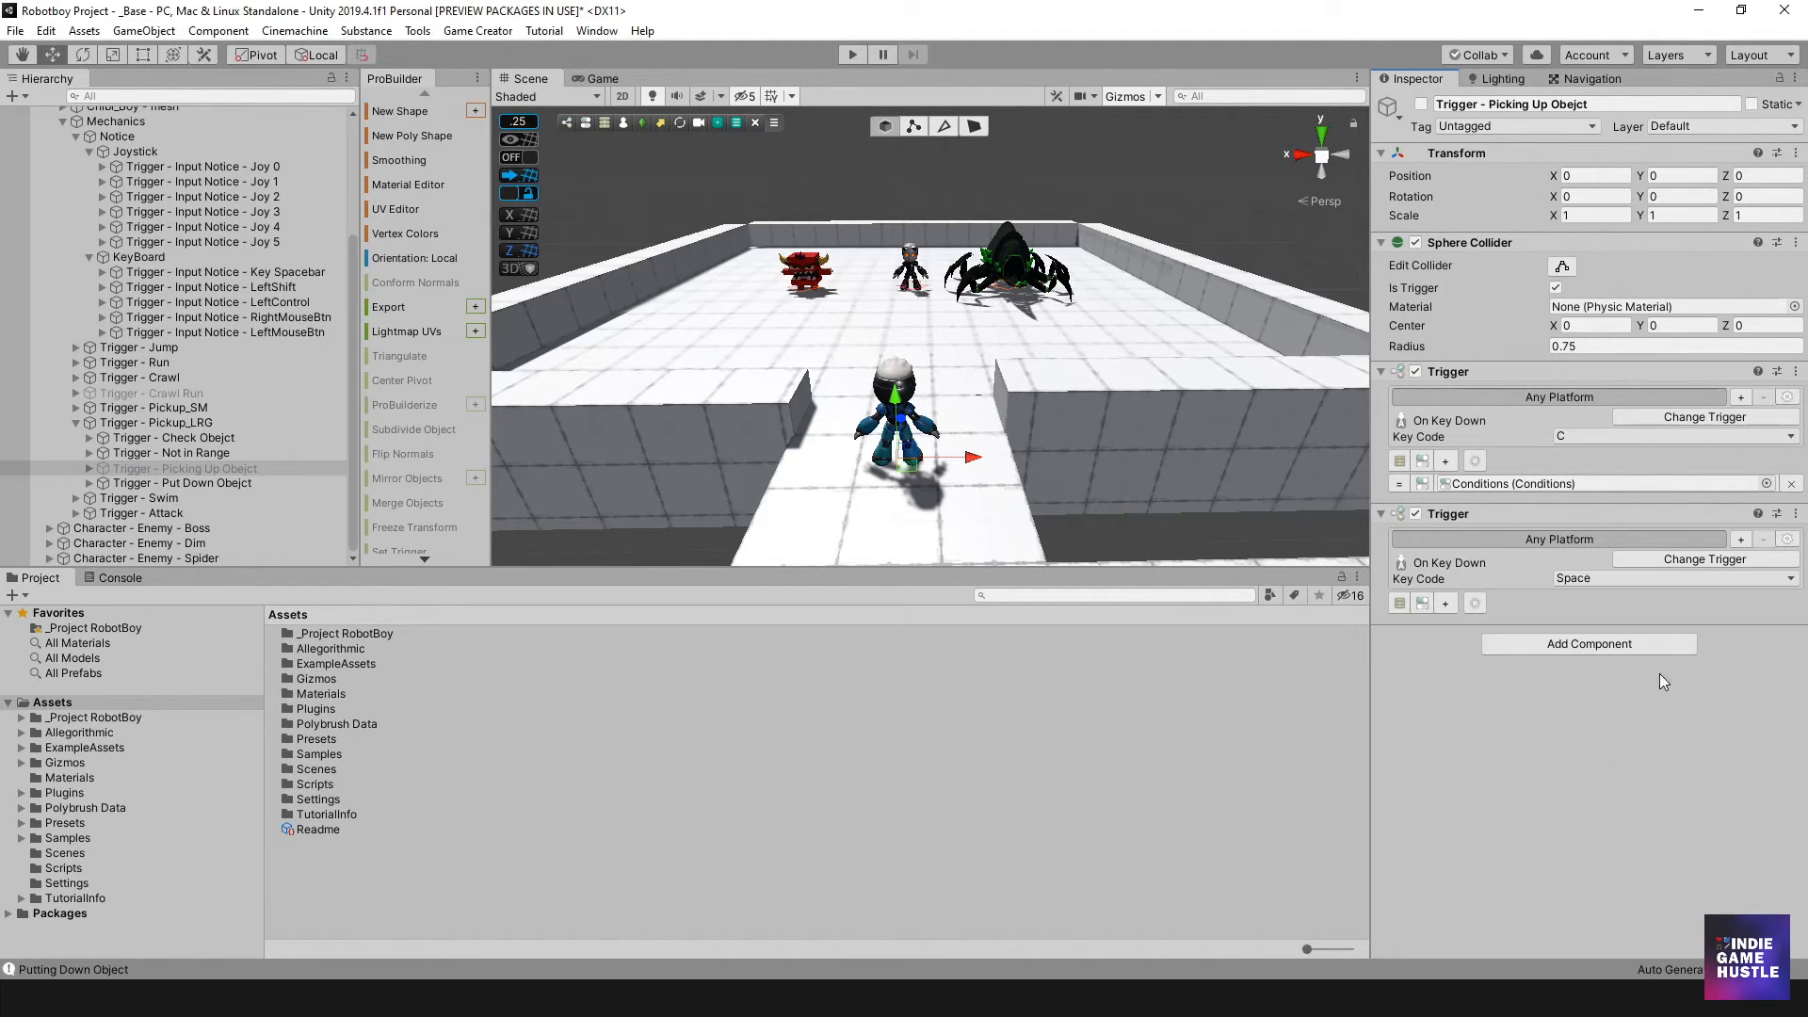
# Set the key code of the first trigger on the large Picking Up Object to Left Control.
pyautogui.click(1591, 437)
pyautogui.scroll(-15, 1593, 443)
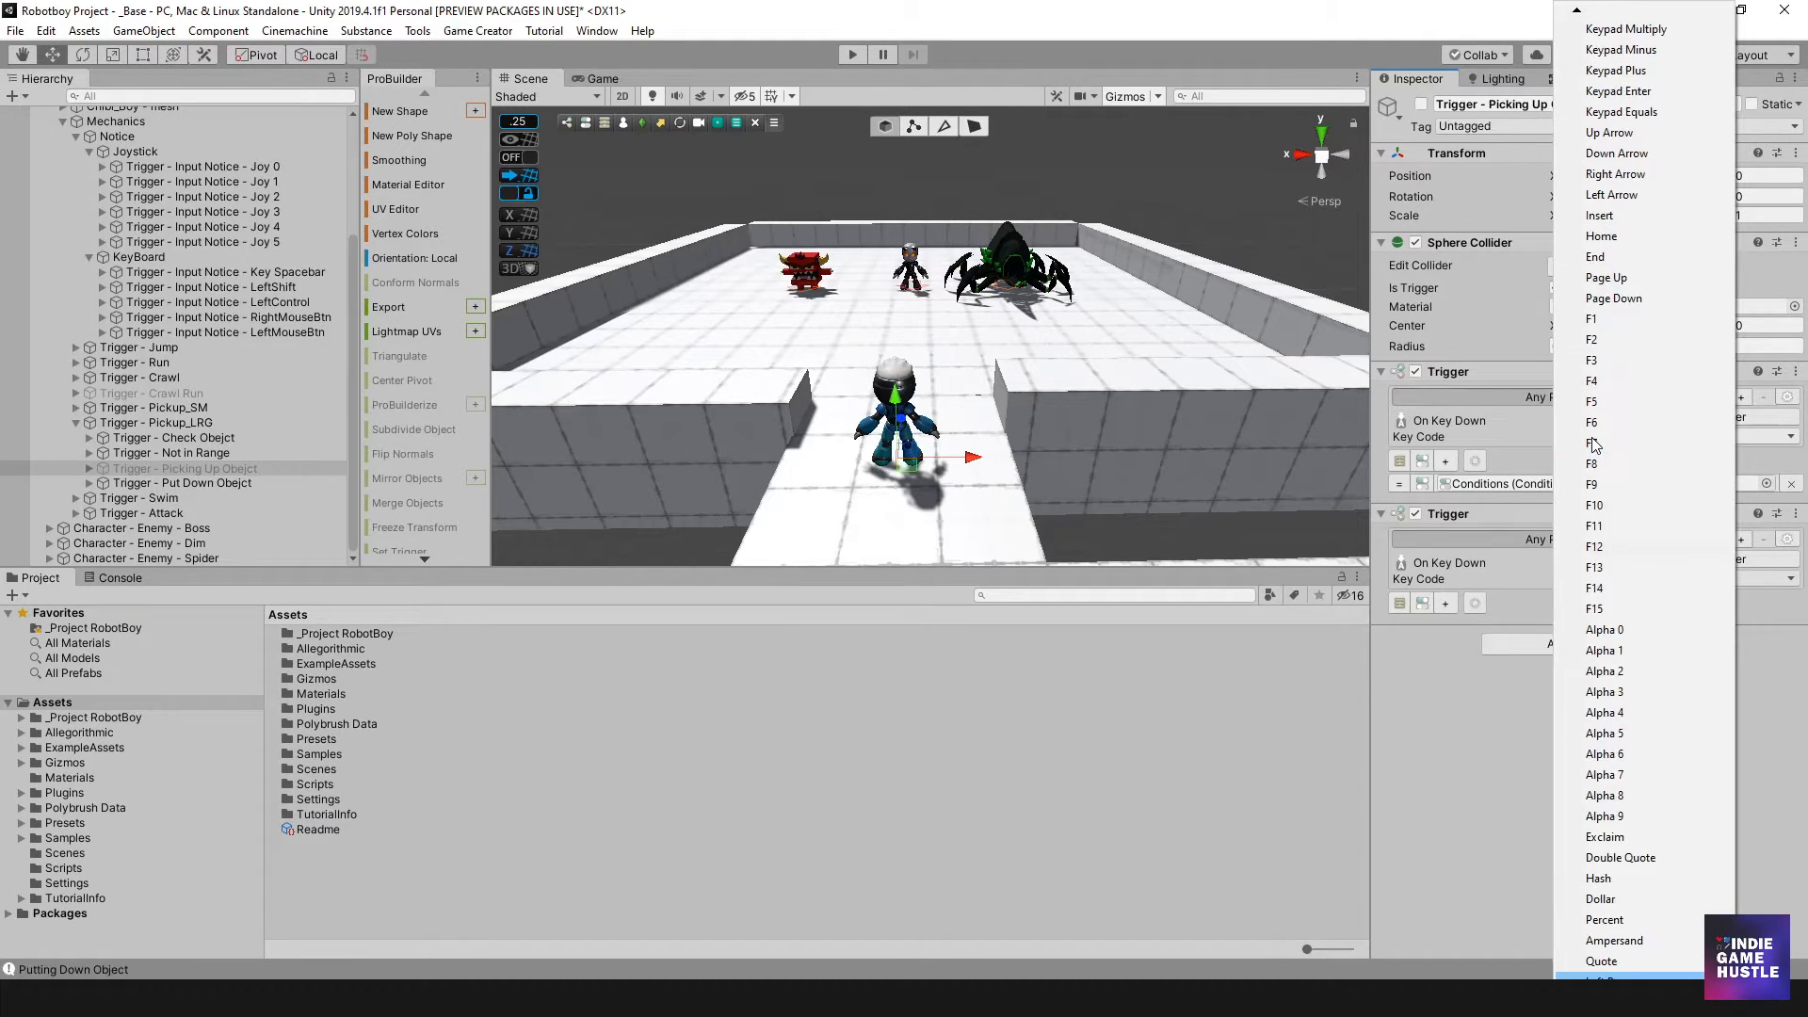
pyautogui.scroll(-5, 1593, 443)
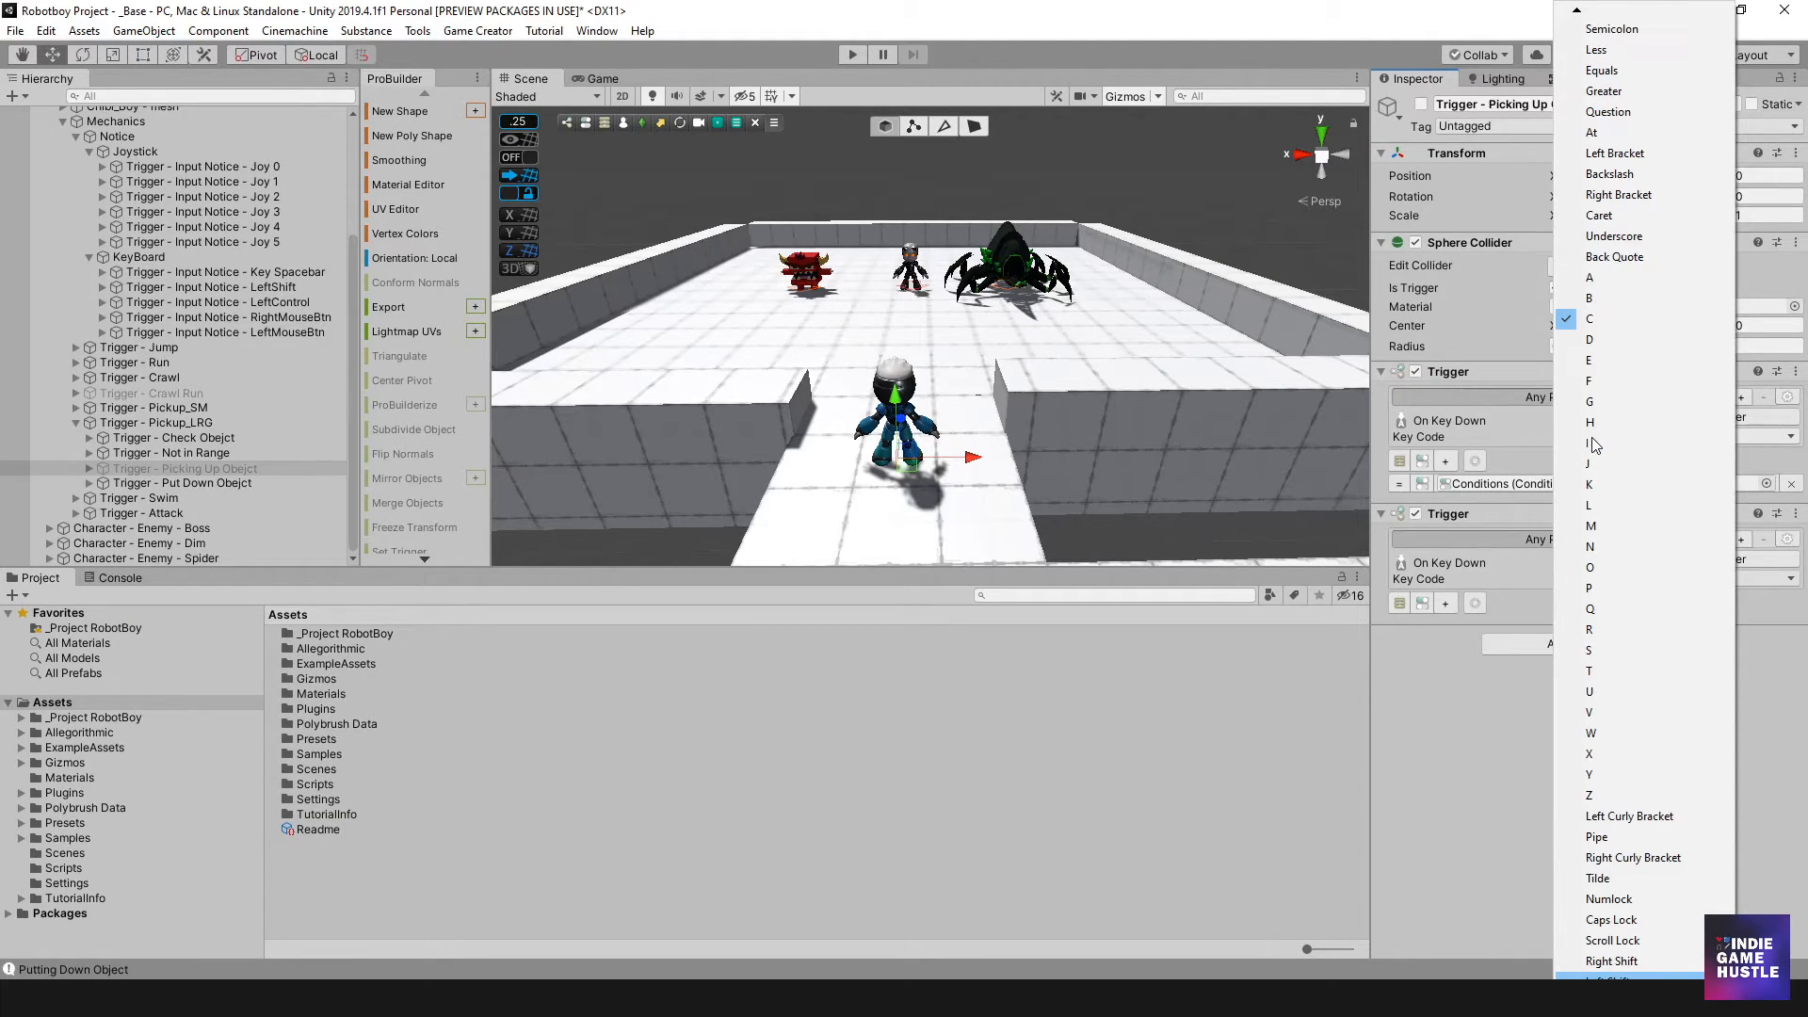
pyautogui.click(1623, 977)
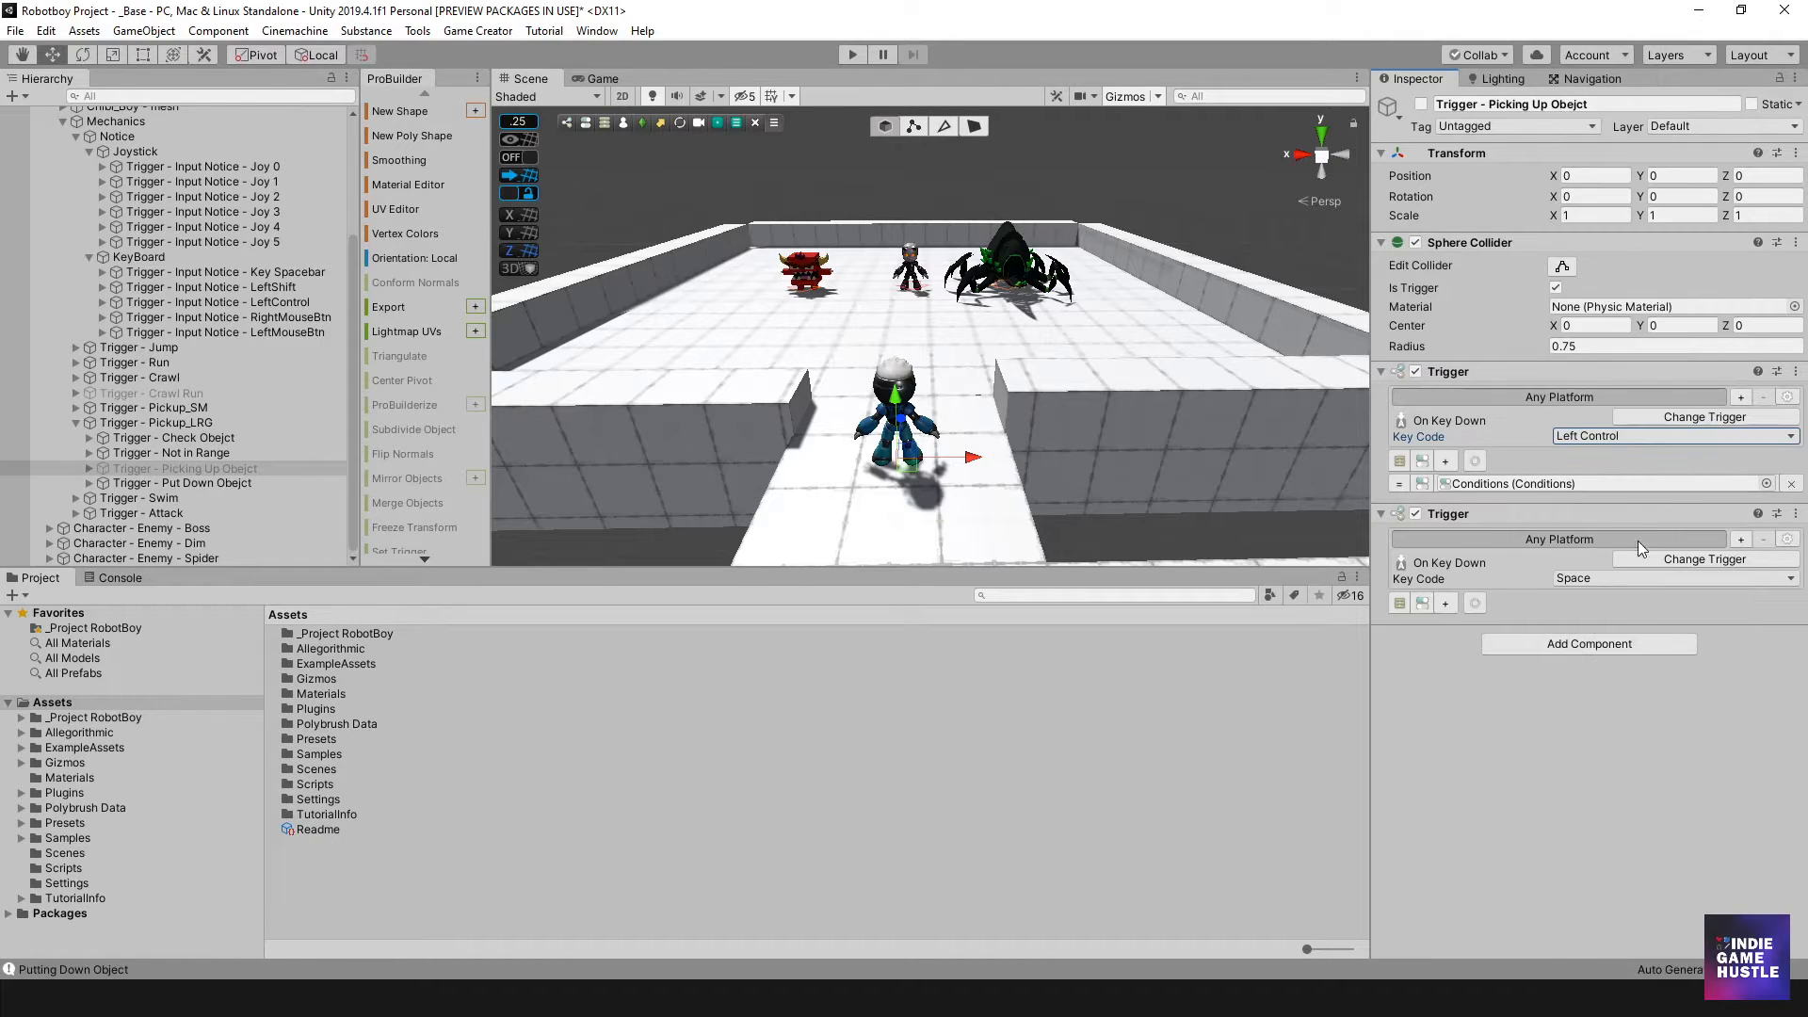
# Set the key code of the second trigger on the large Picking Up Object to Joystick Button 1.
pyautogui.click(1595, 577)
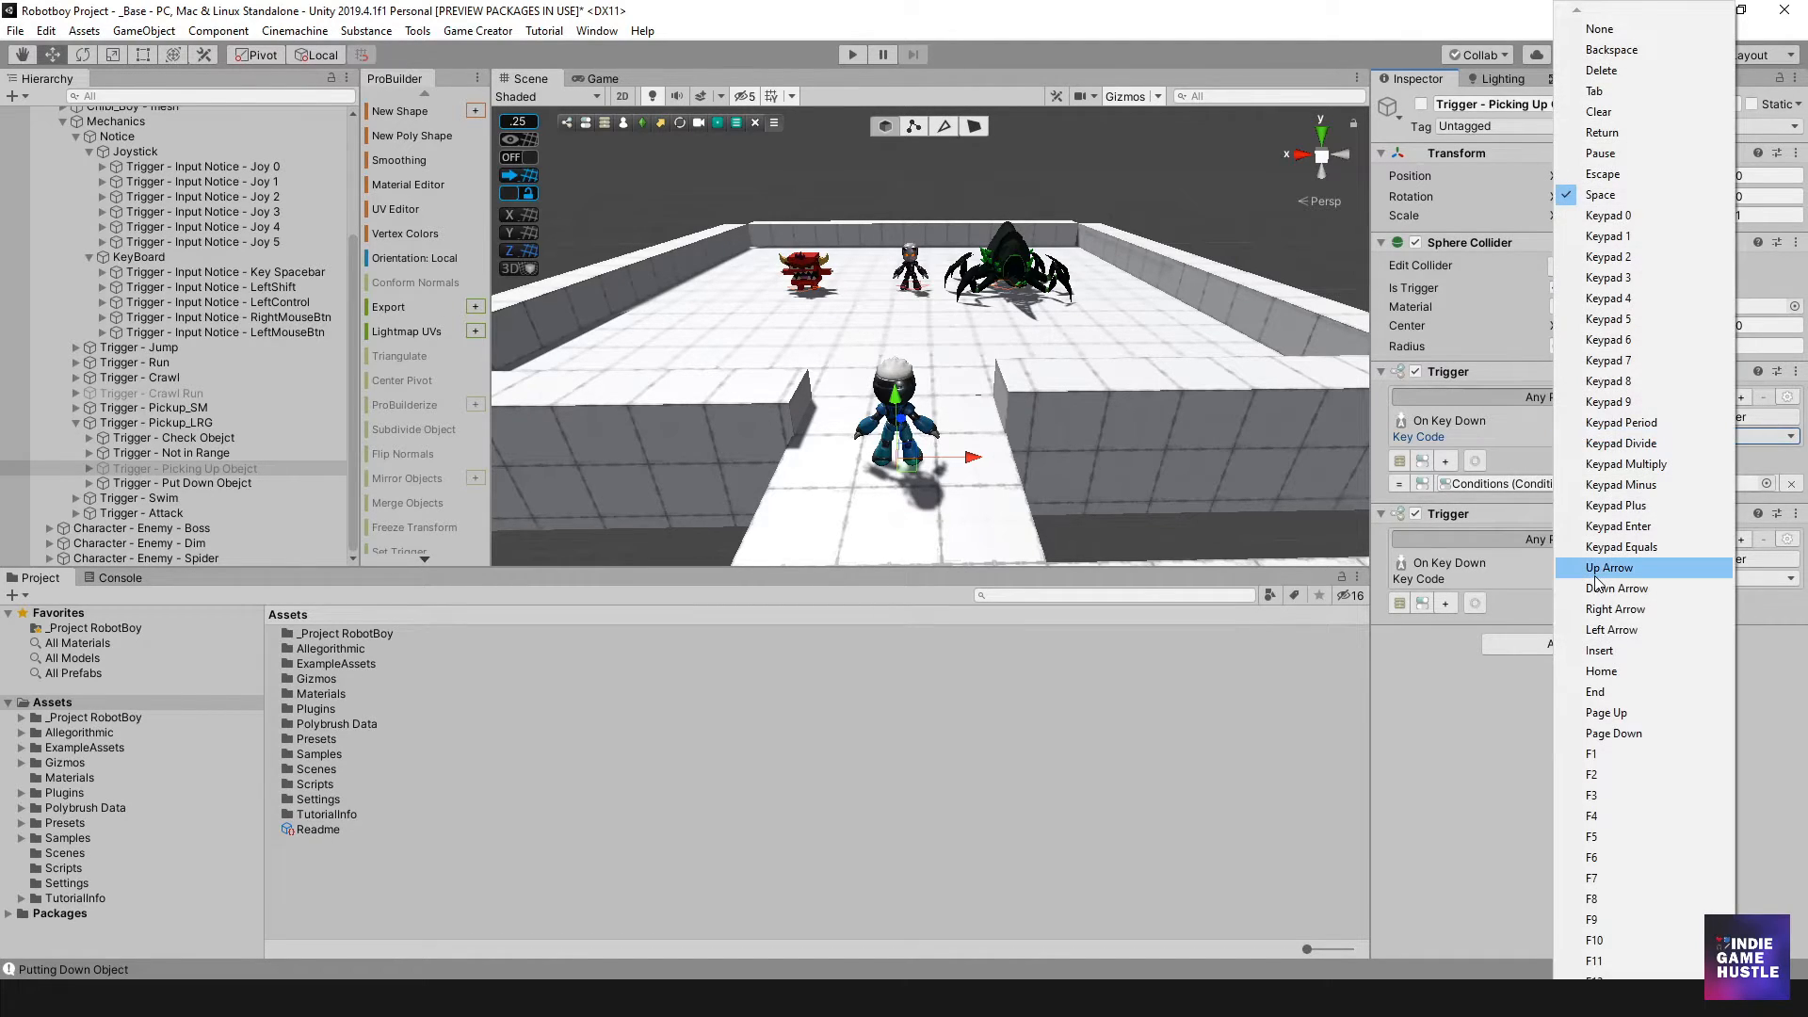
pyautogui.scroll(-20, 1720, 836)
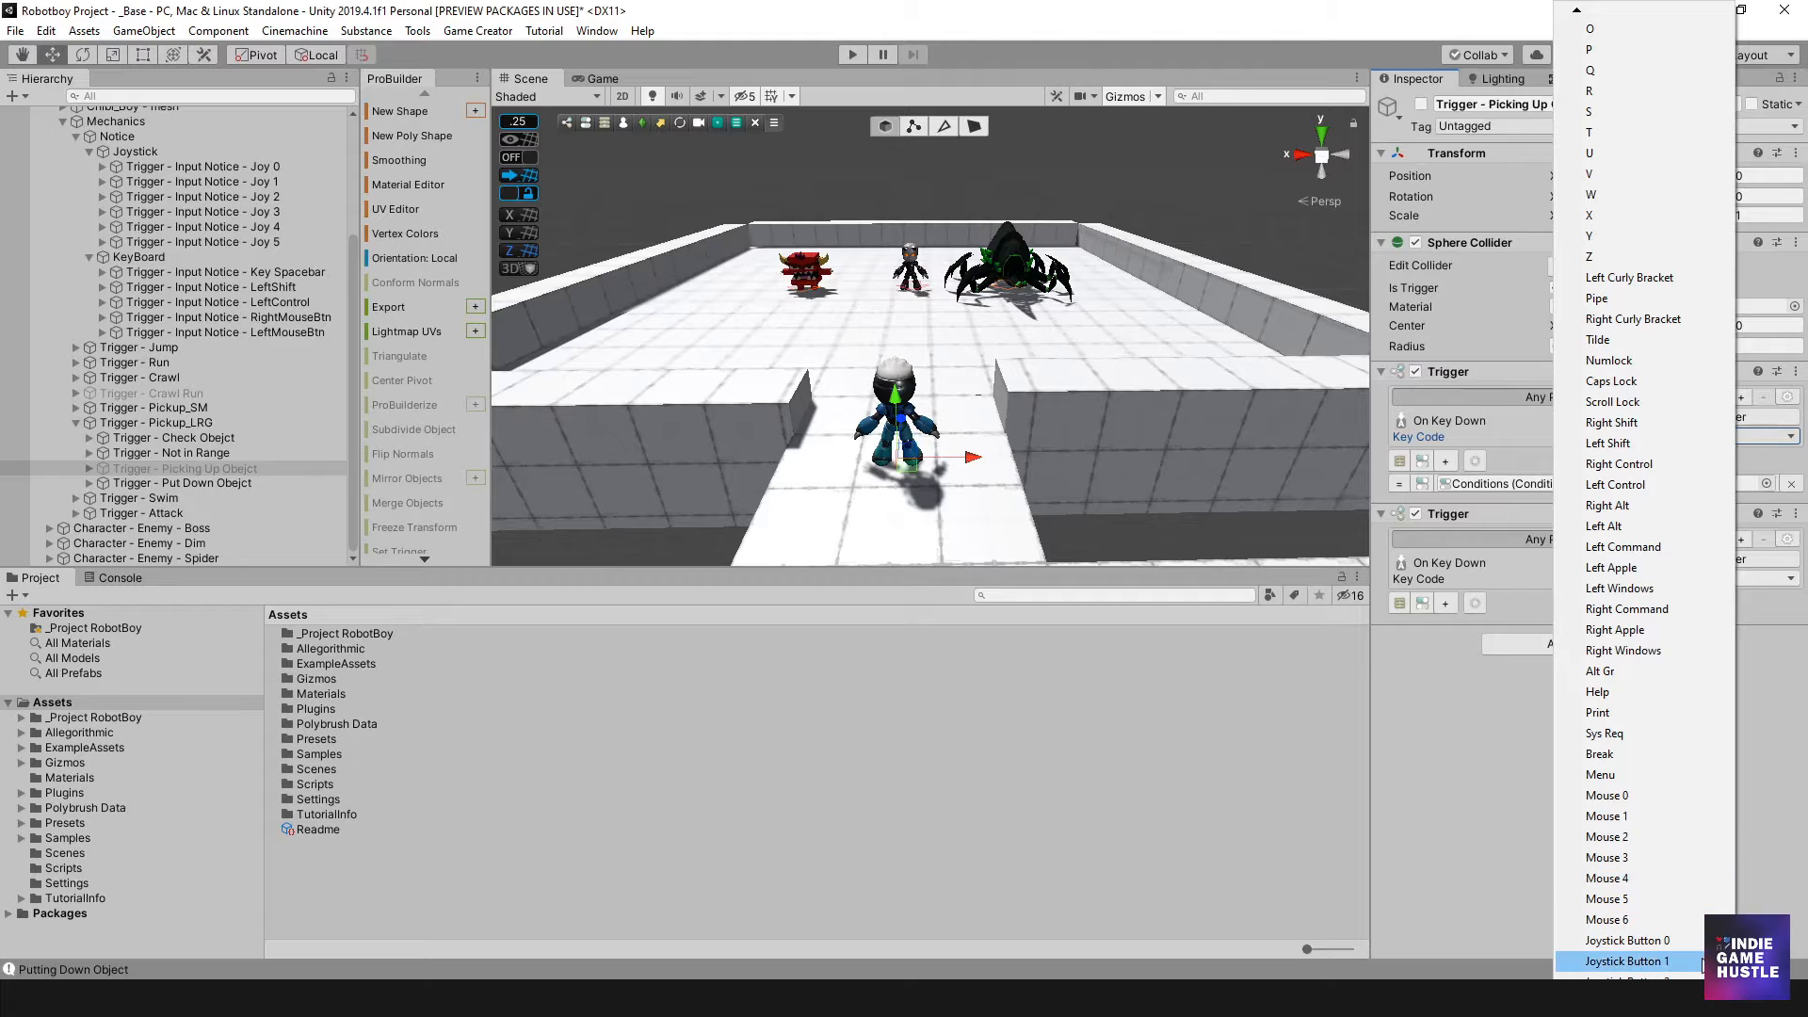
pyautogui.click(1657, 961)
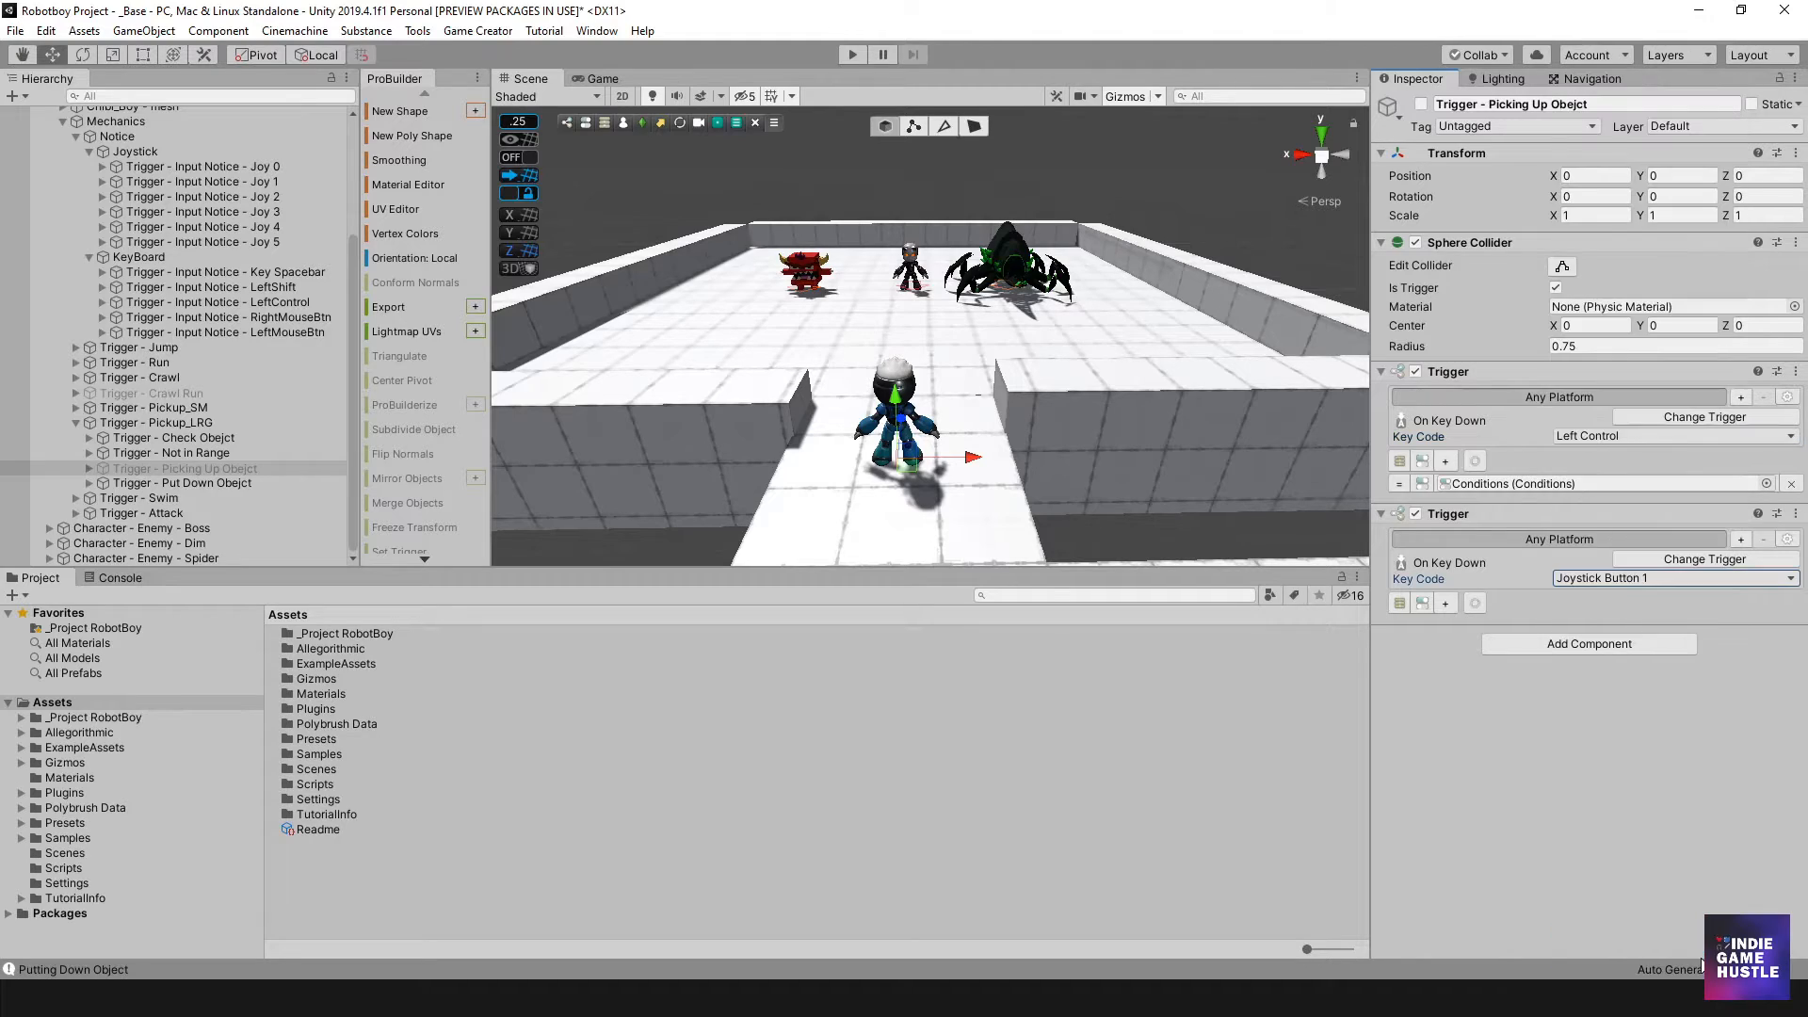
# Add a conditions slot to the joystick trigger of the large Picking Up Object and assign its child Conditions object.
pyautogui.click(1445, 602)
pyautogui.click(1424, 628)
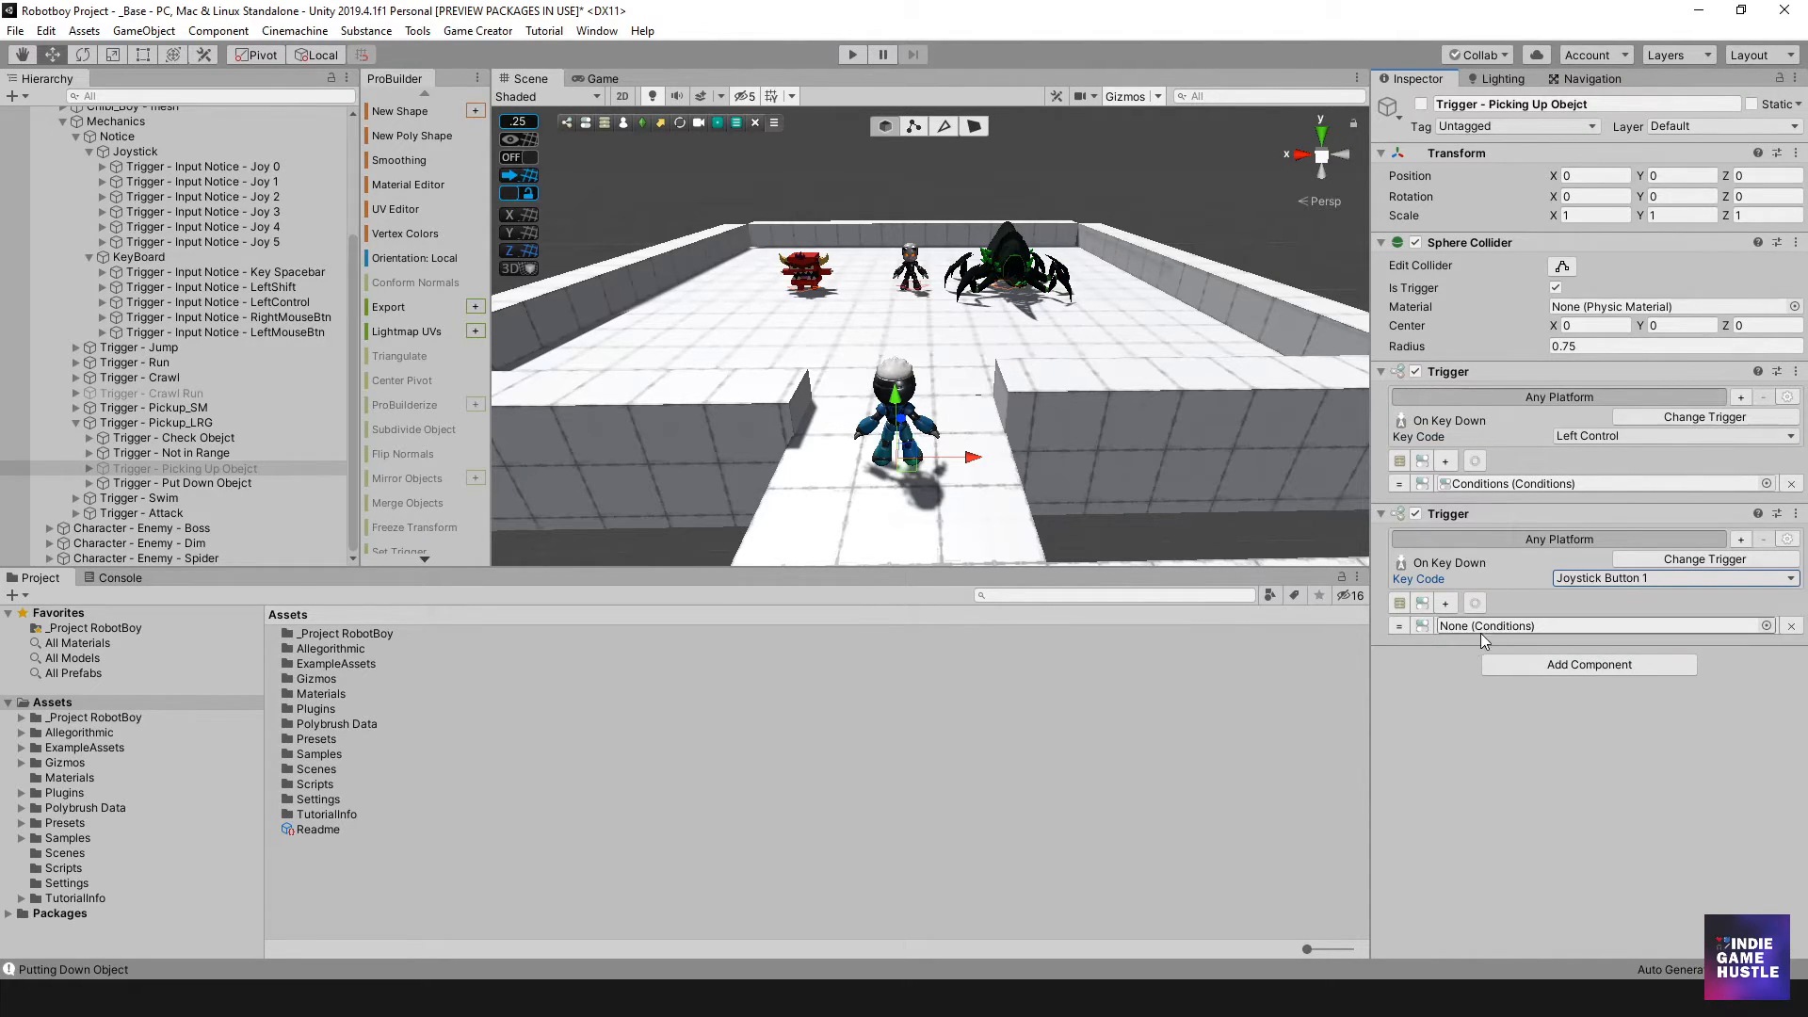
pyautogui.click(91, 469)
pyautogui.moveTo(139, 483); pyautogui.dragTo(1506, 627)
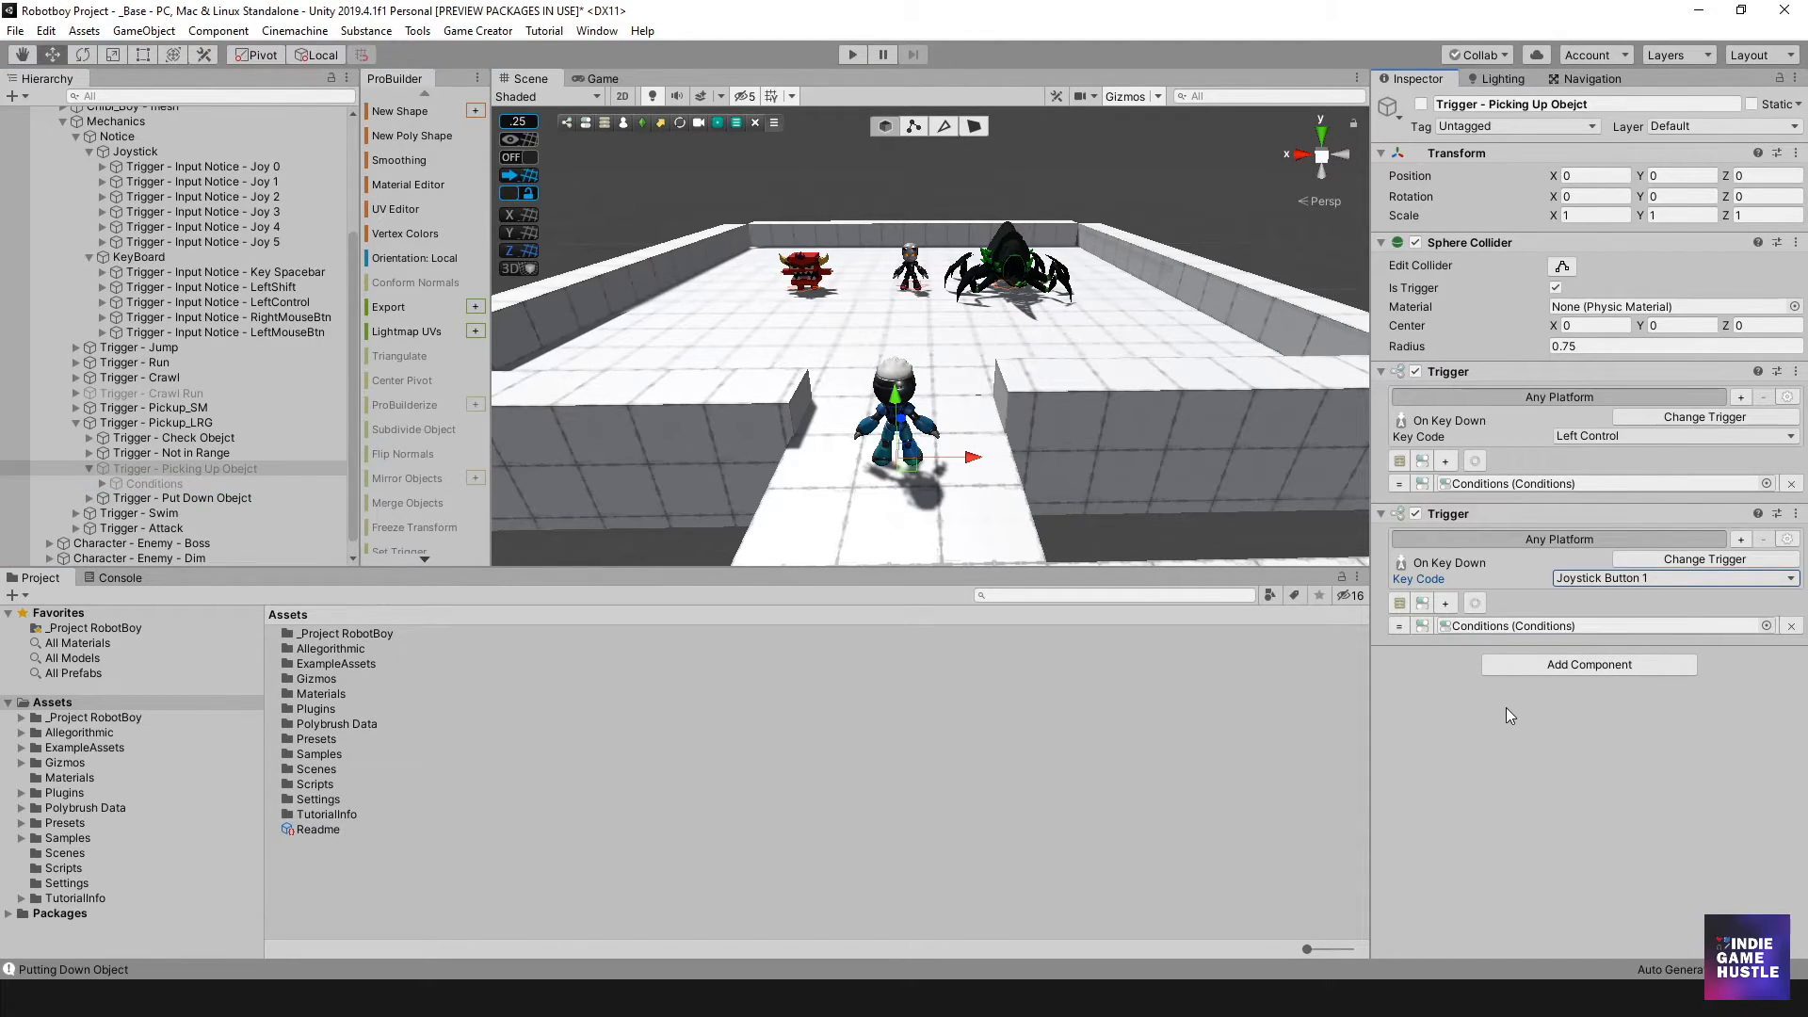
pyautogui.click(1536, 713)
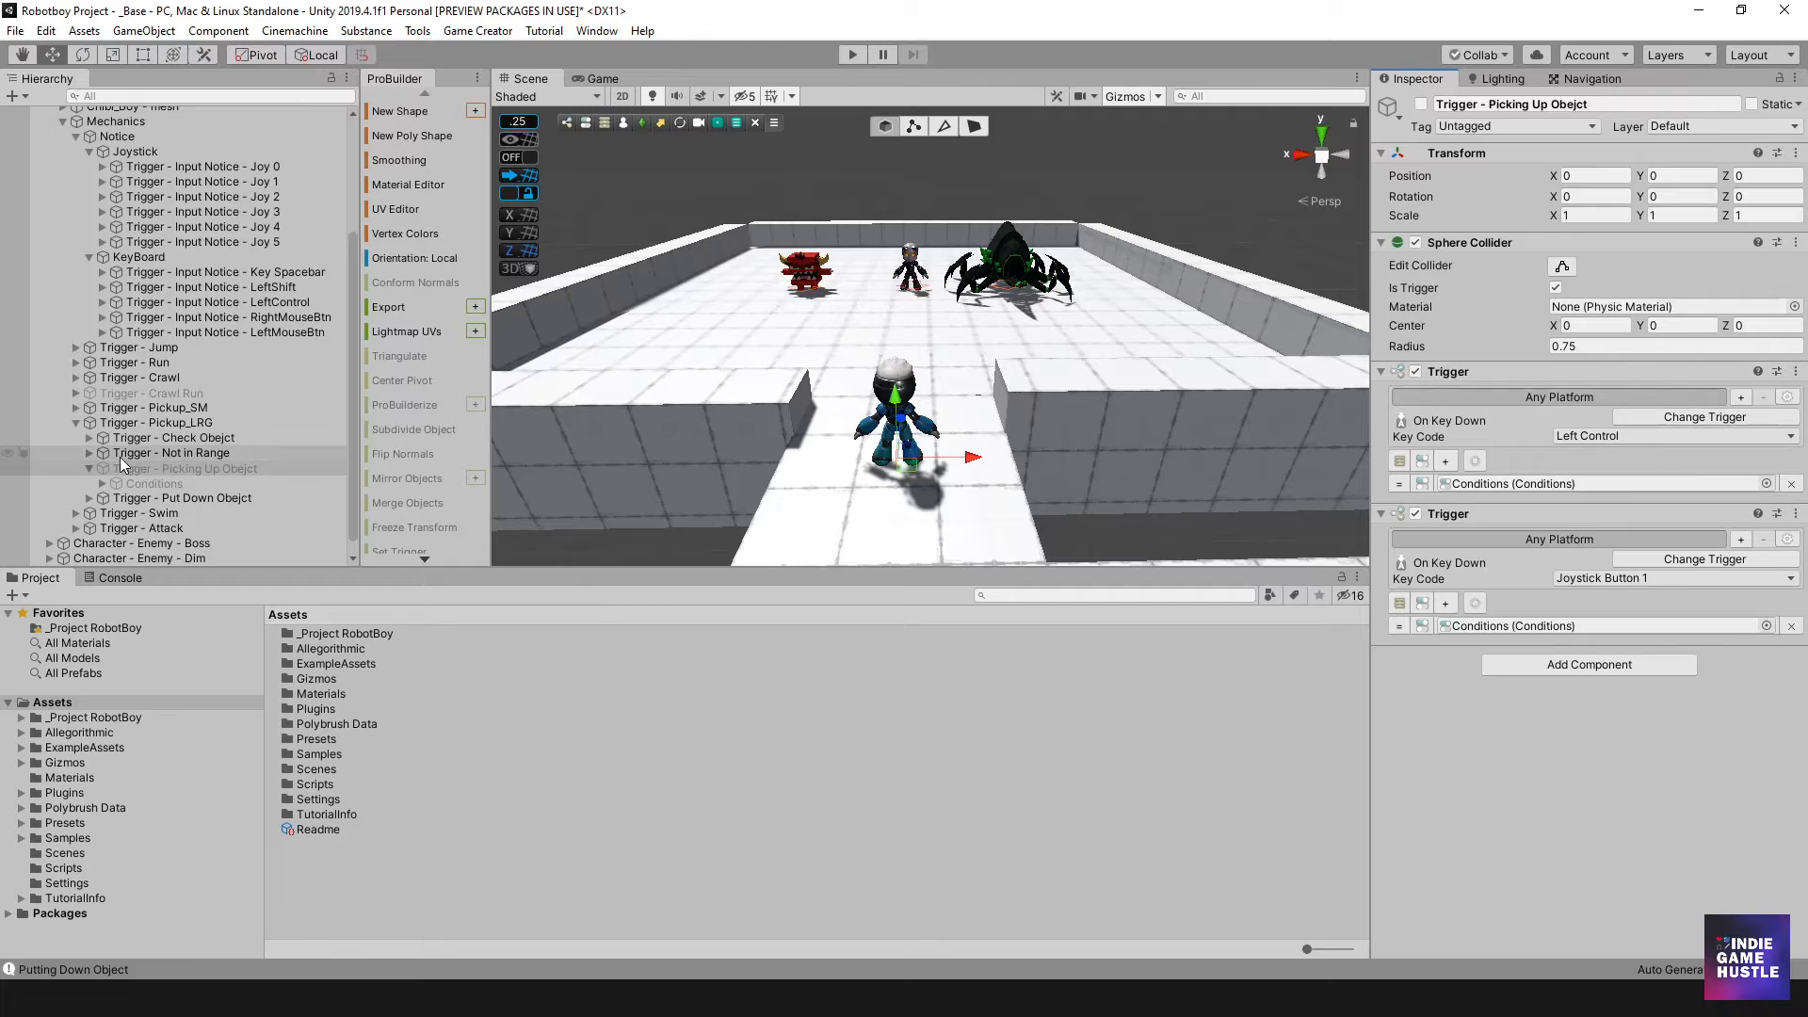
# Add a second Trigger component to the Put Down Object trigger under Trigger - Pickup_LRG.
pyautogui.click(87, 467)
pyautogui.click(138, 482)
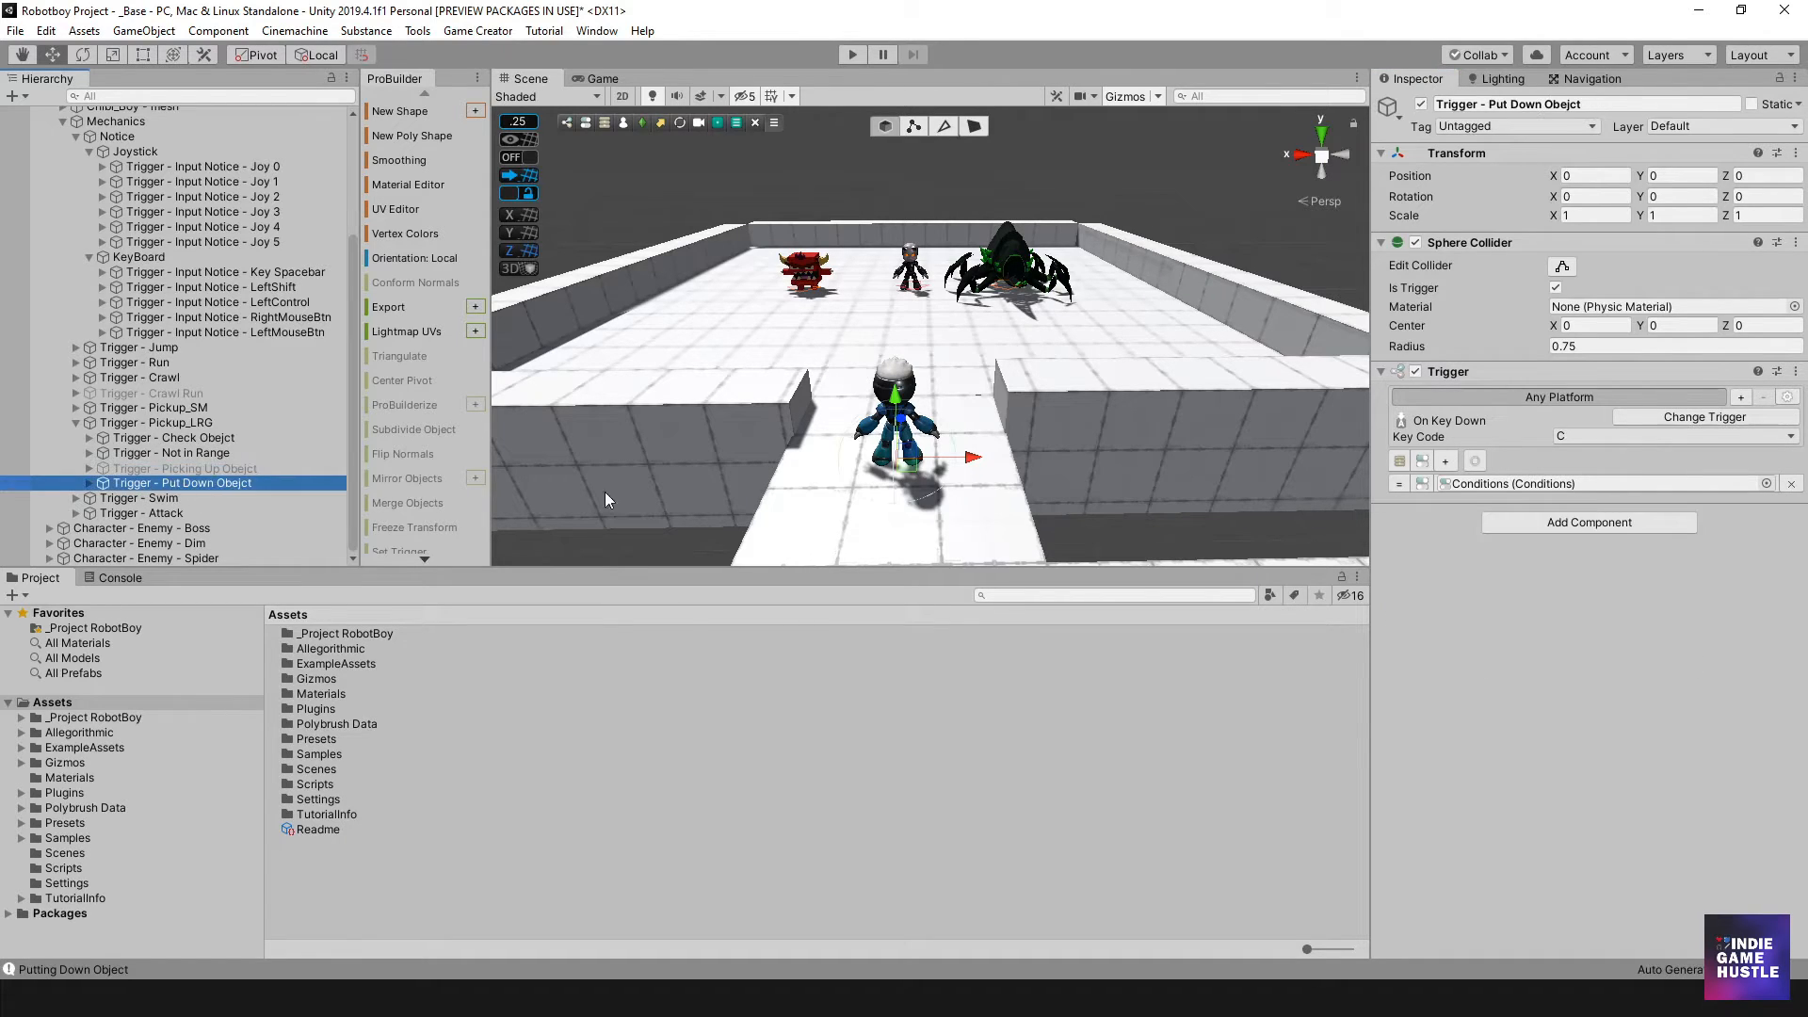
pyautogui.click(1573, 521)
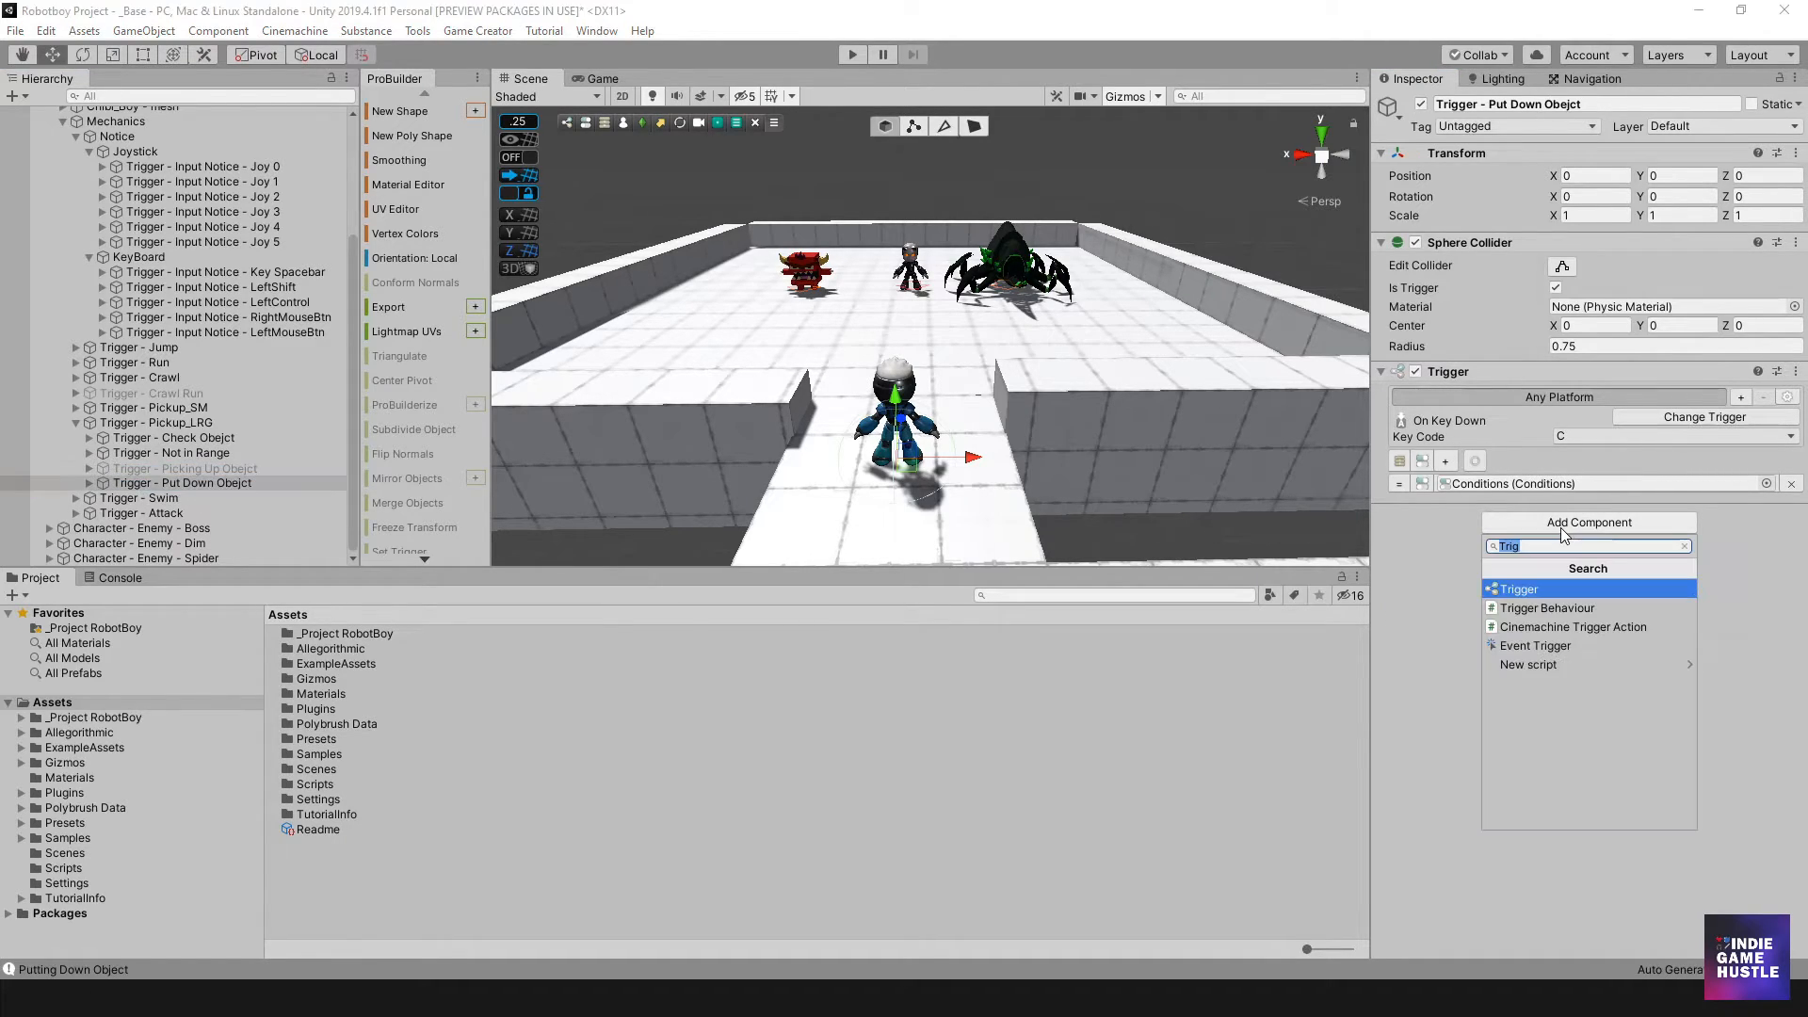
pyautogui.click(1562, 589)
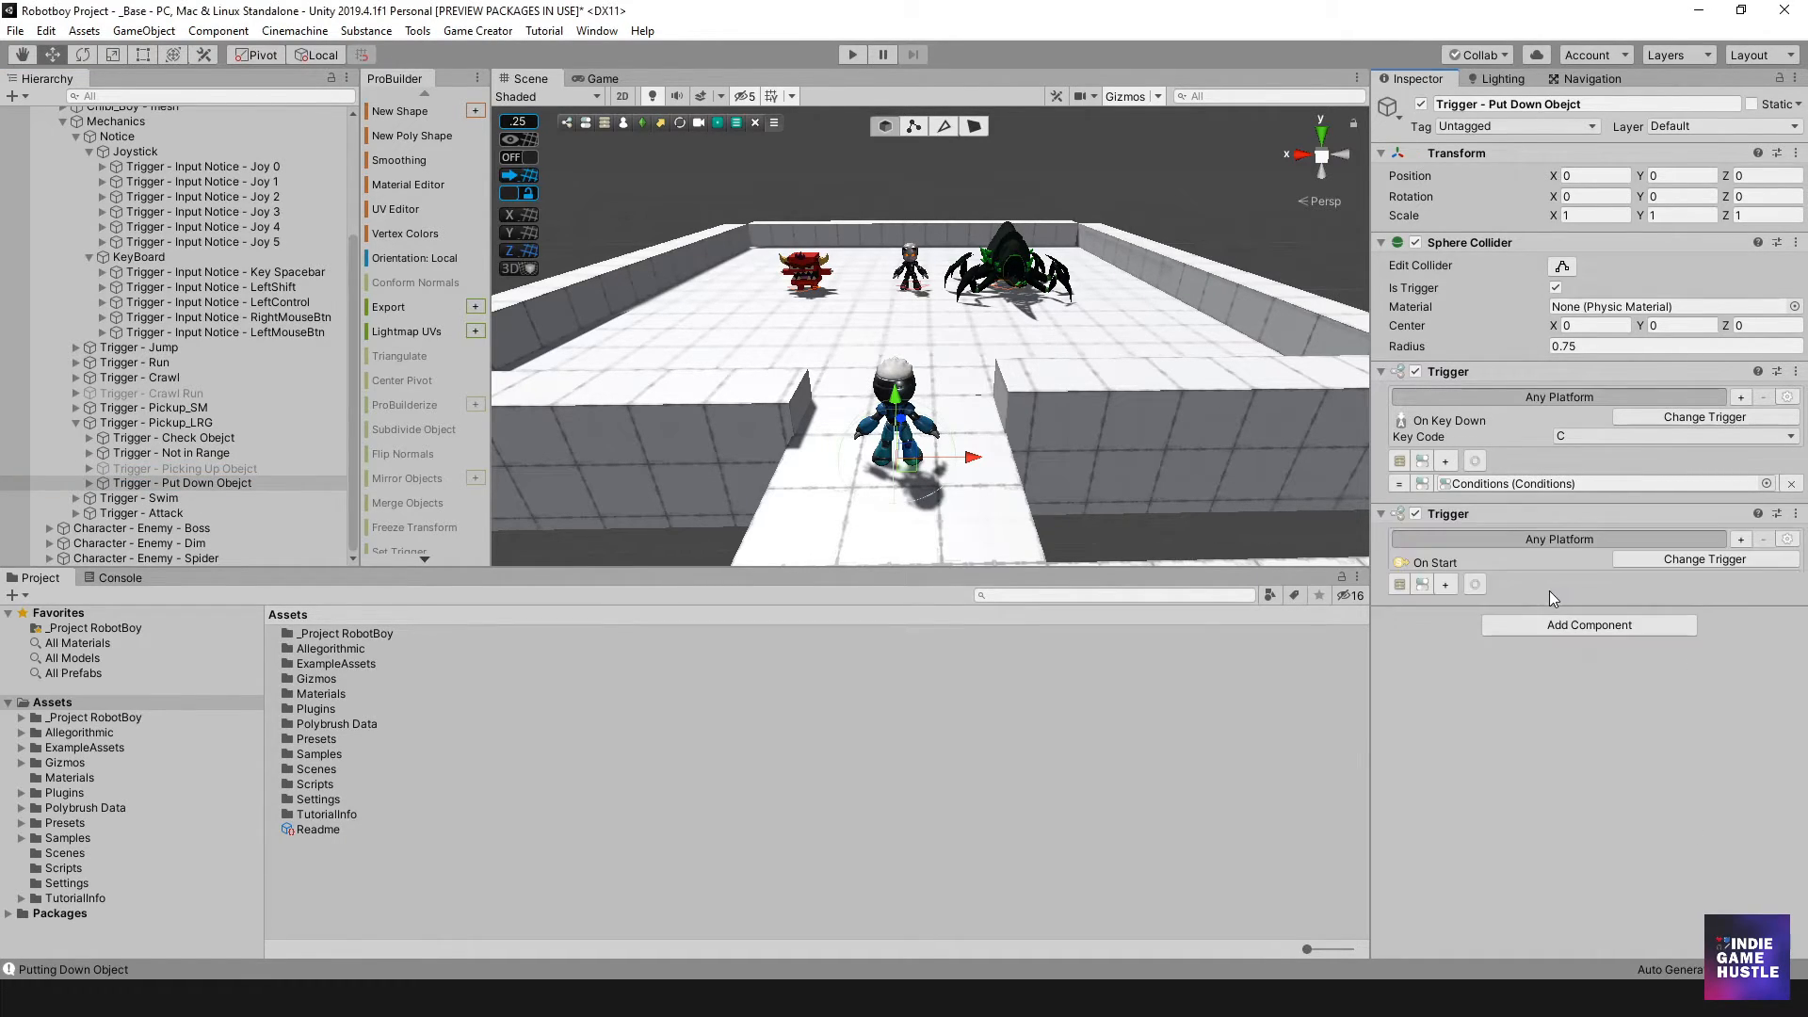
# Set the key code of the first trigger on the large Put Down Object to Left Control.
pyautogui.click(1620, 439)
pyautogui.scroll(-15, 1621, 452)
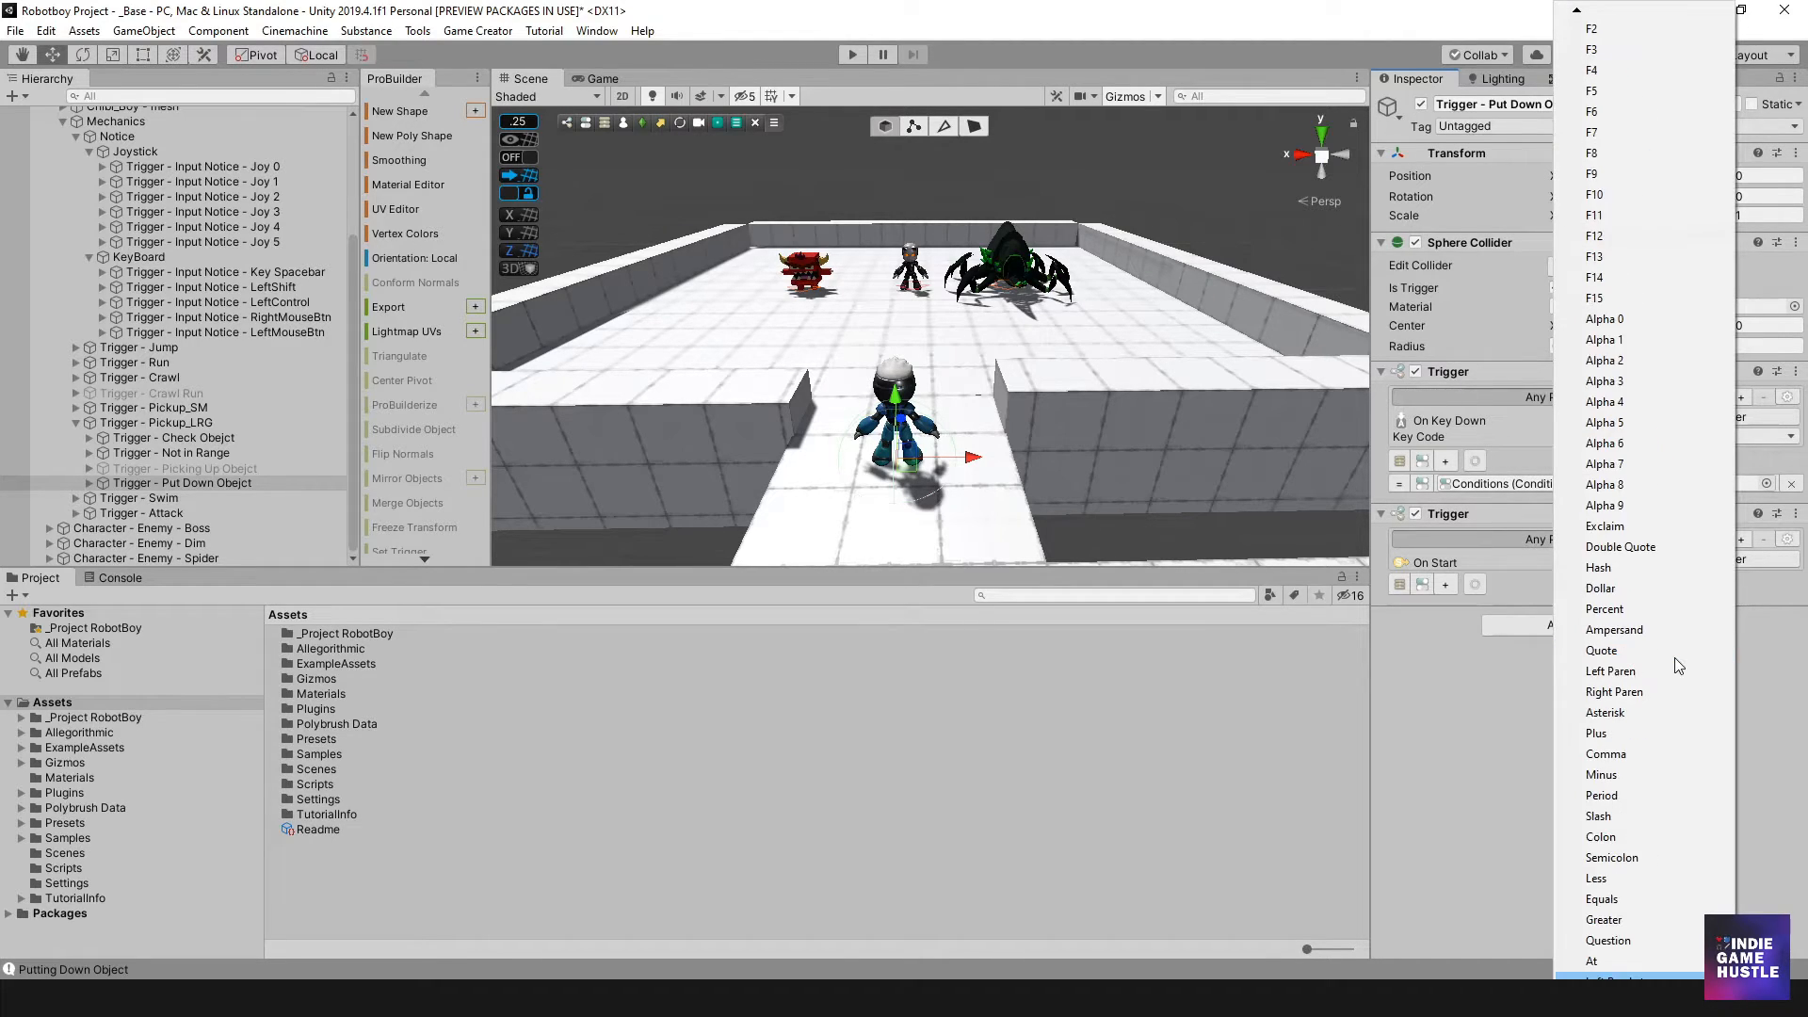
pyautogui.scroll(-5, 1630, 870)
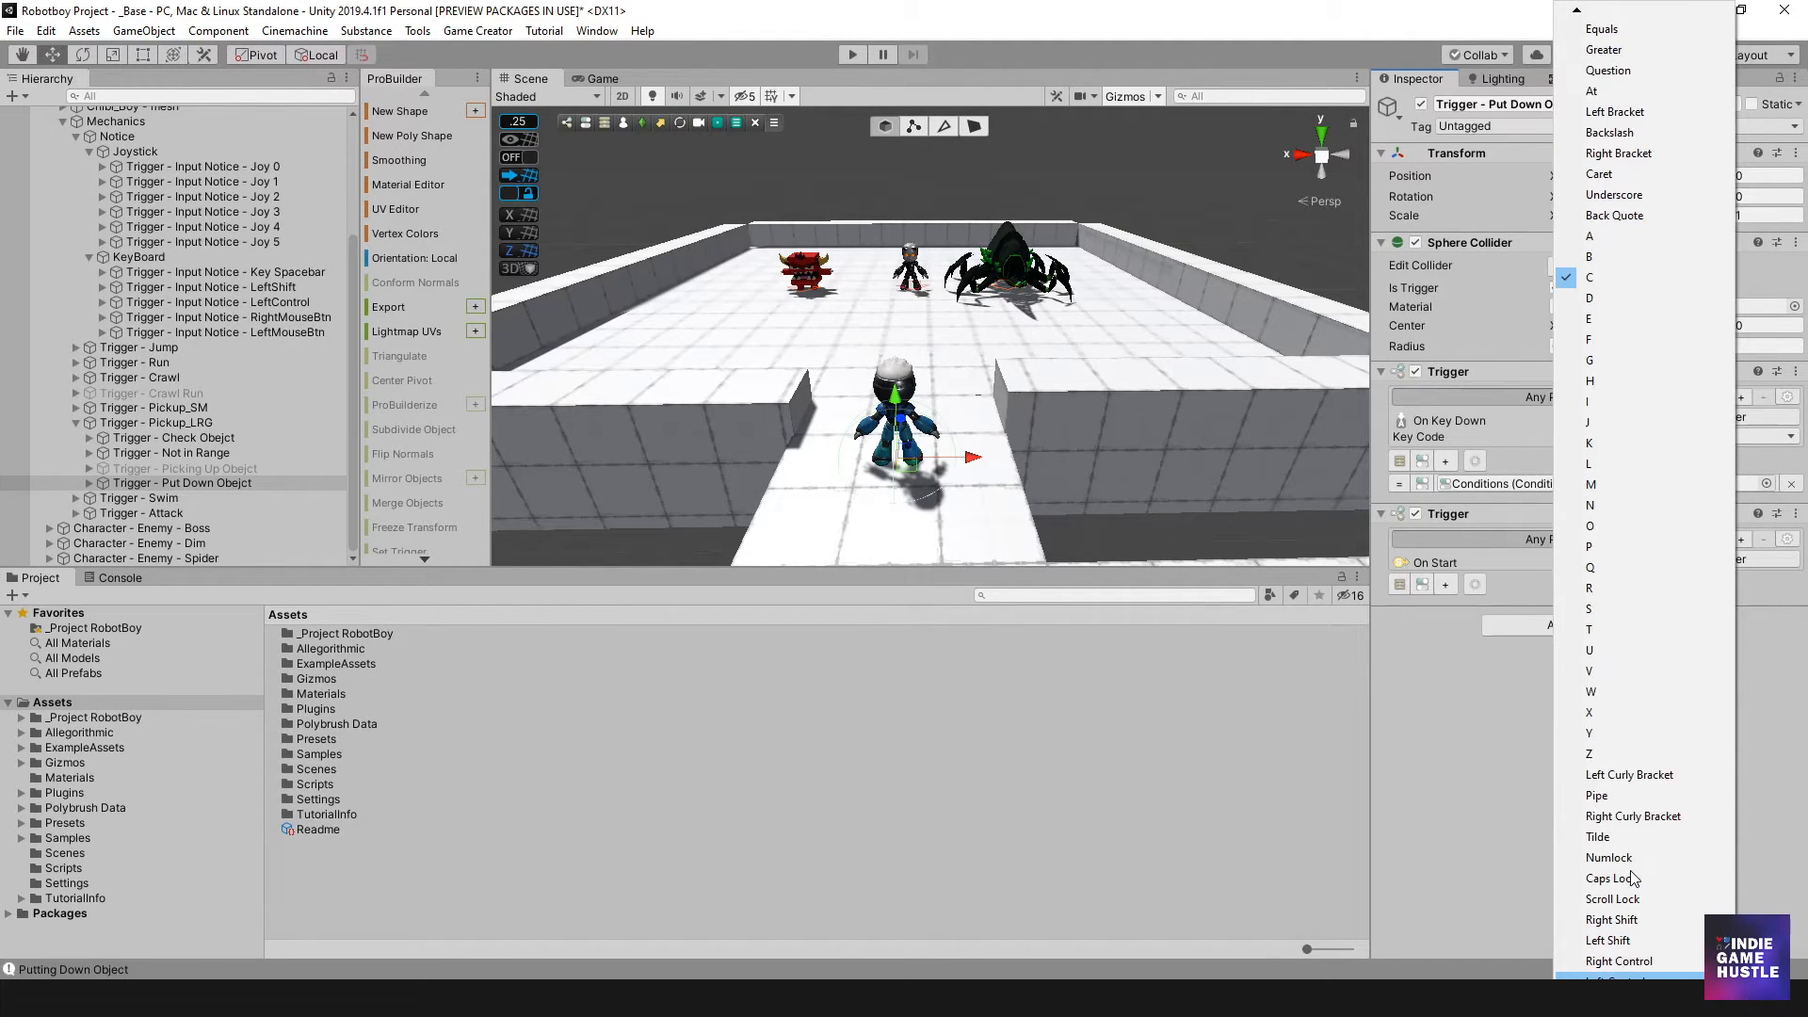
pyautogui.click(1613, 978)
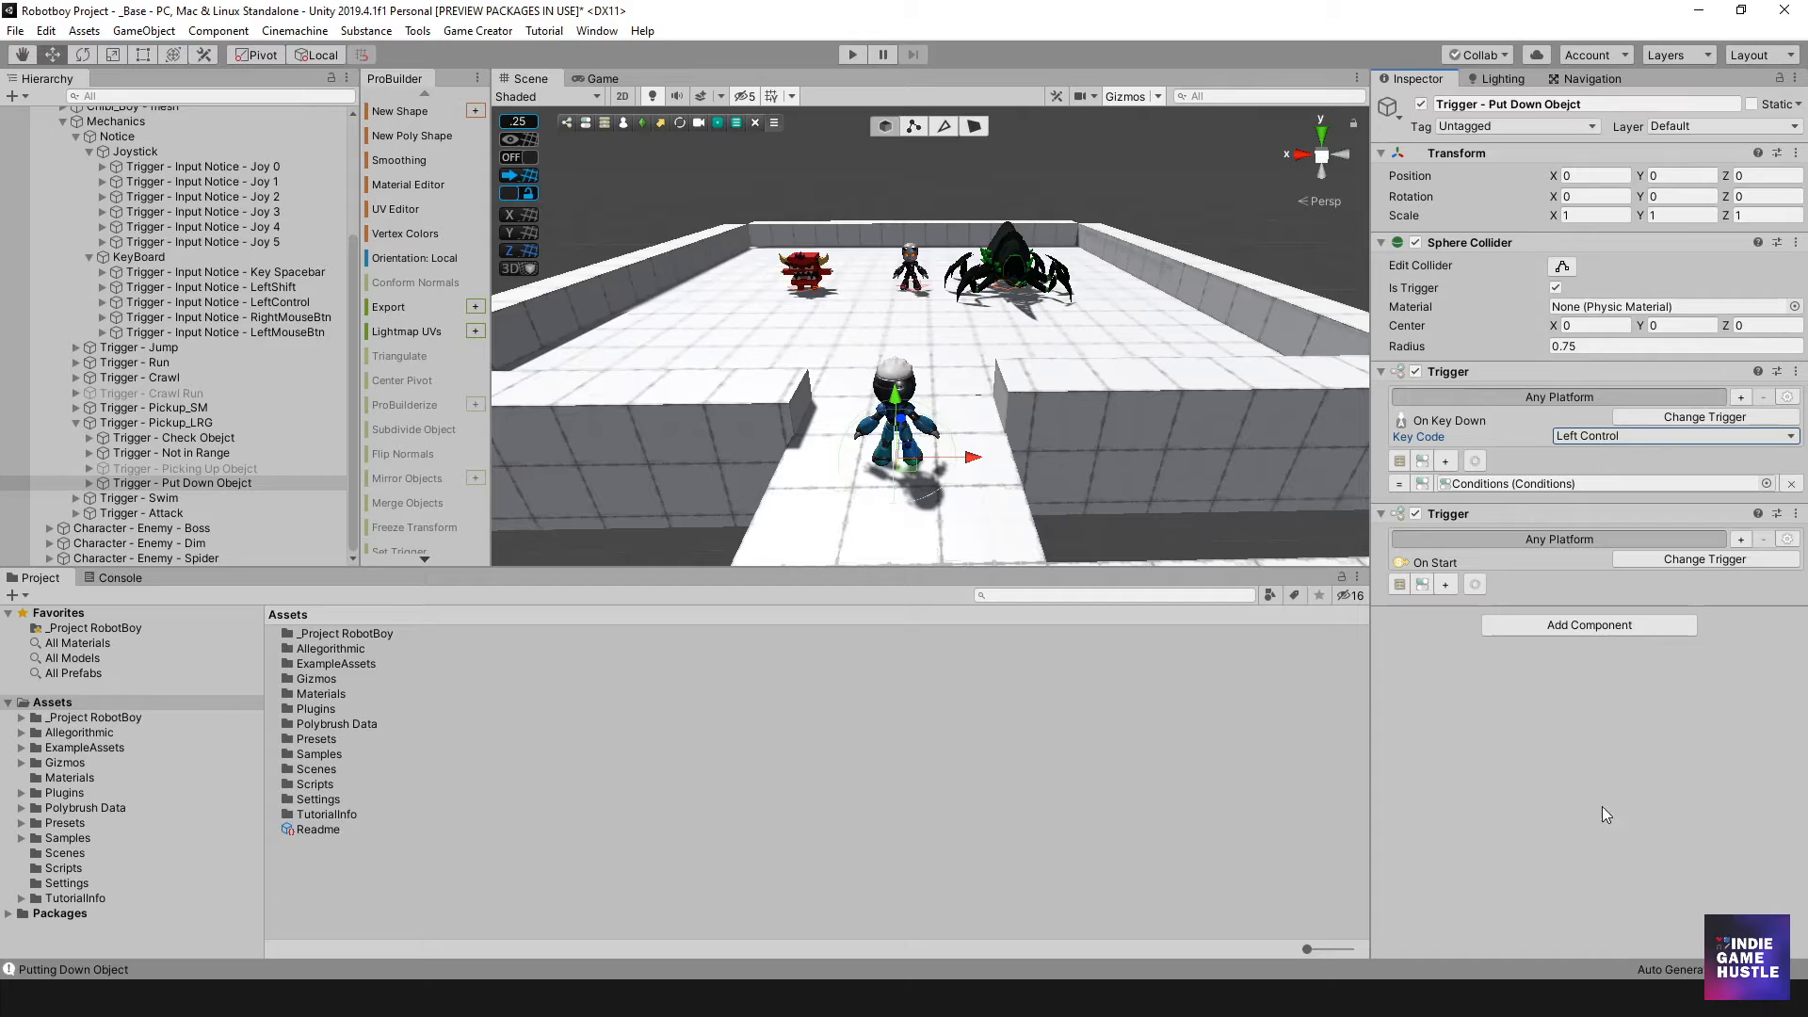
pyautogui.click(1663, 725)
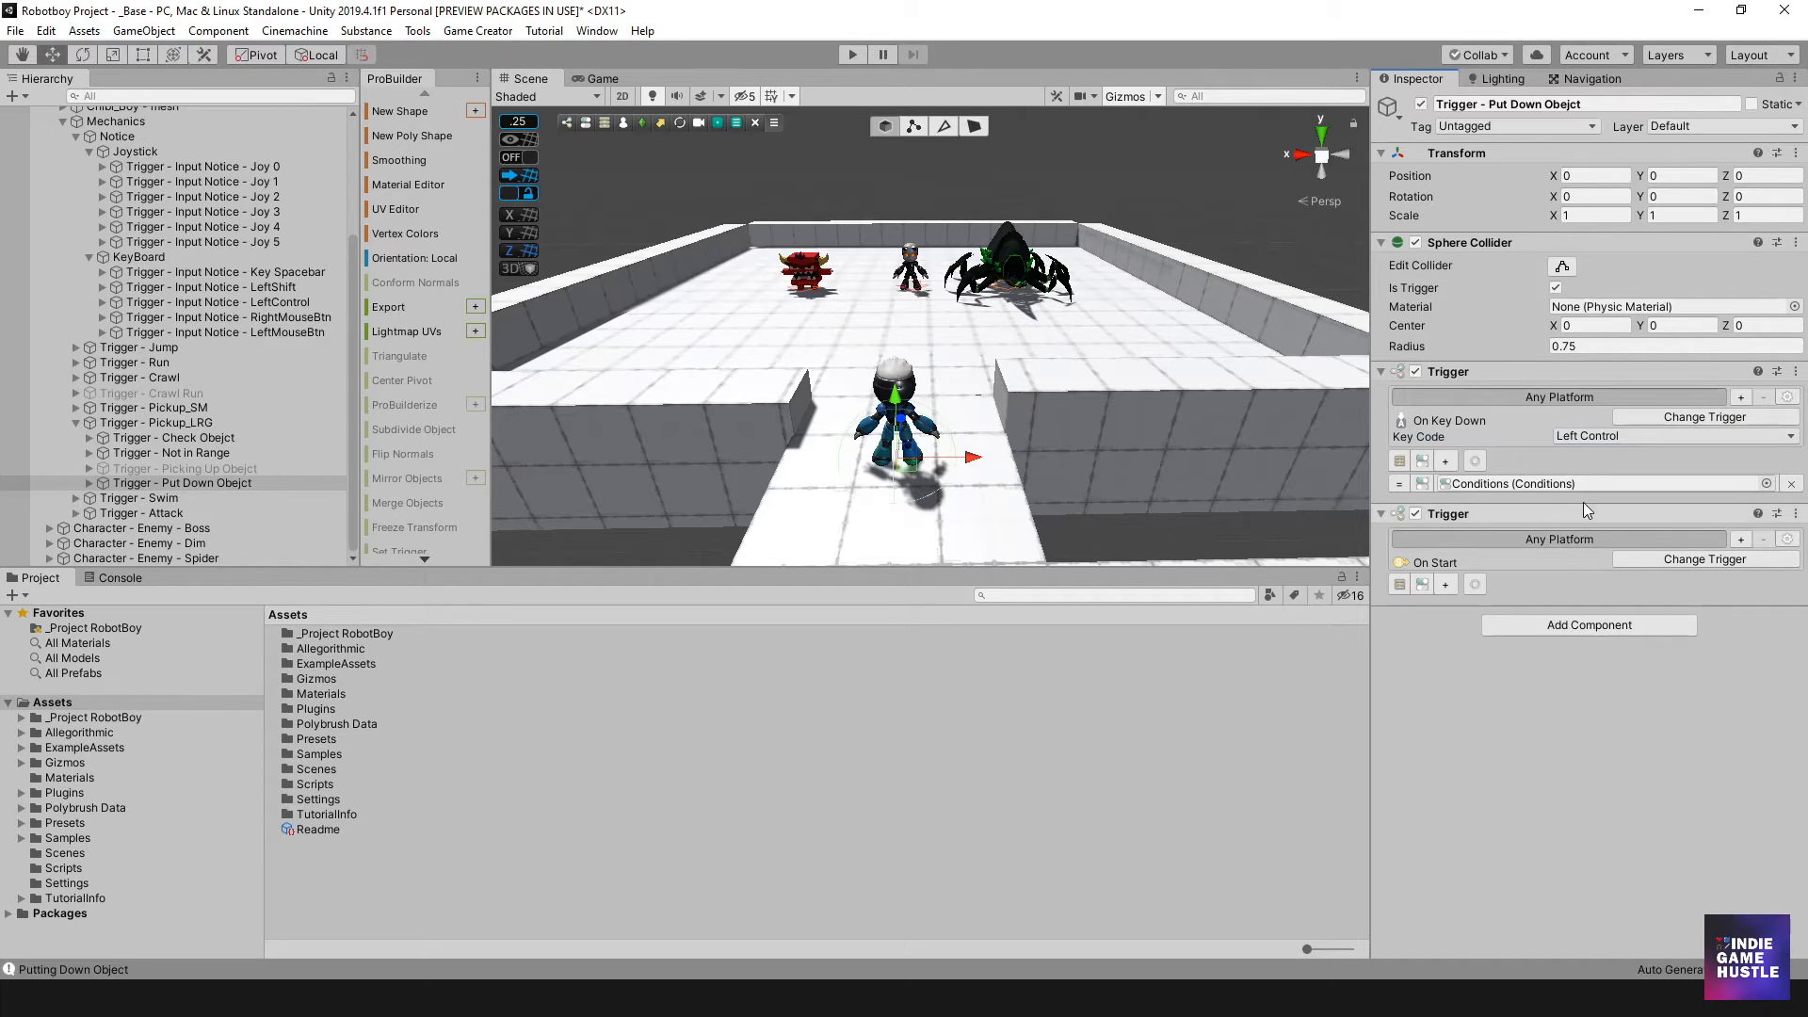
# Change the second trigger on the large Put Down Object to On Key Down with Joystick Button 1 as its key code.
pyautogui.click(1670, 557)
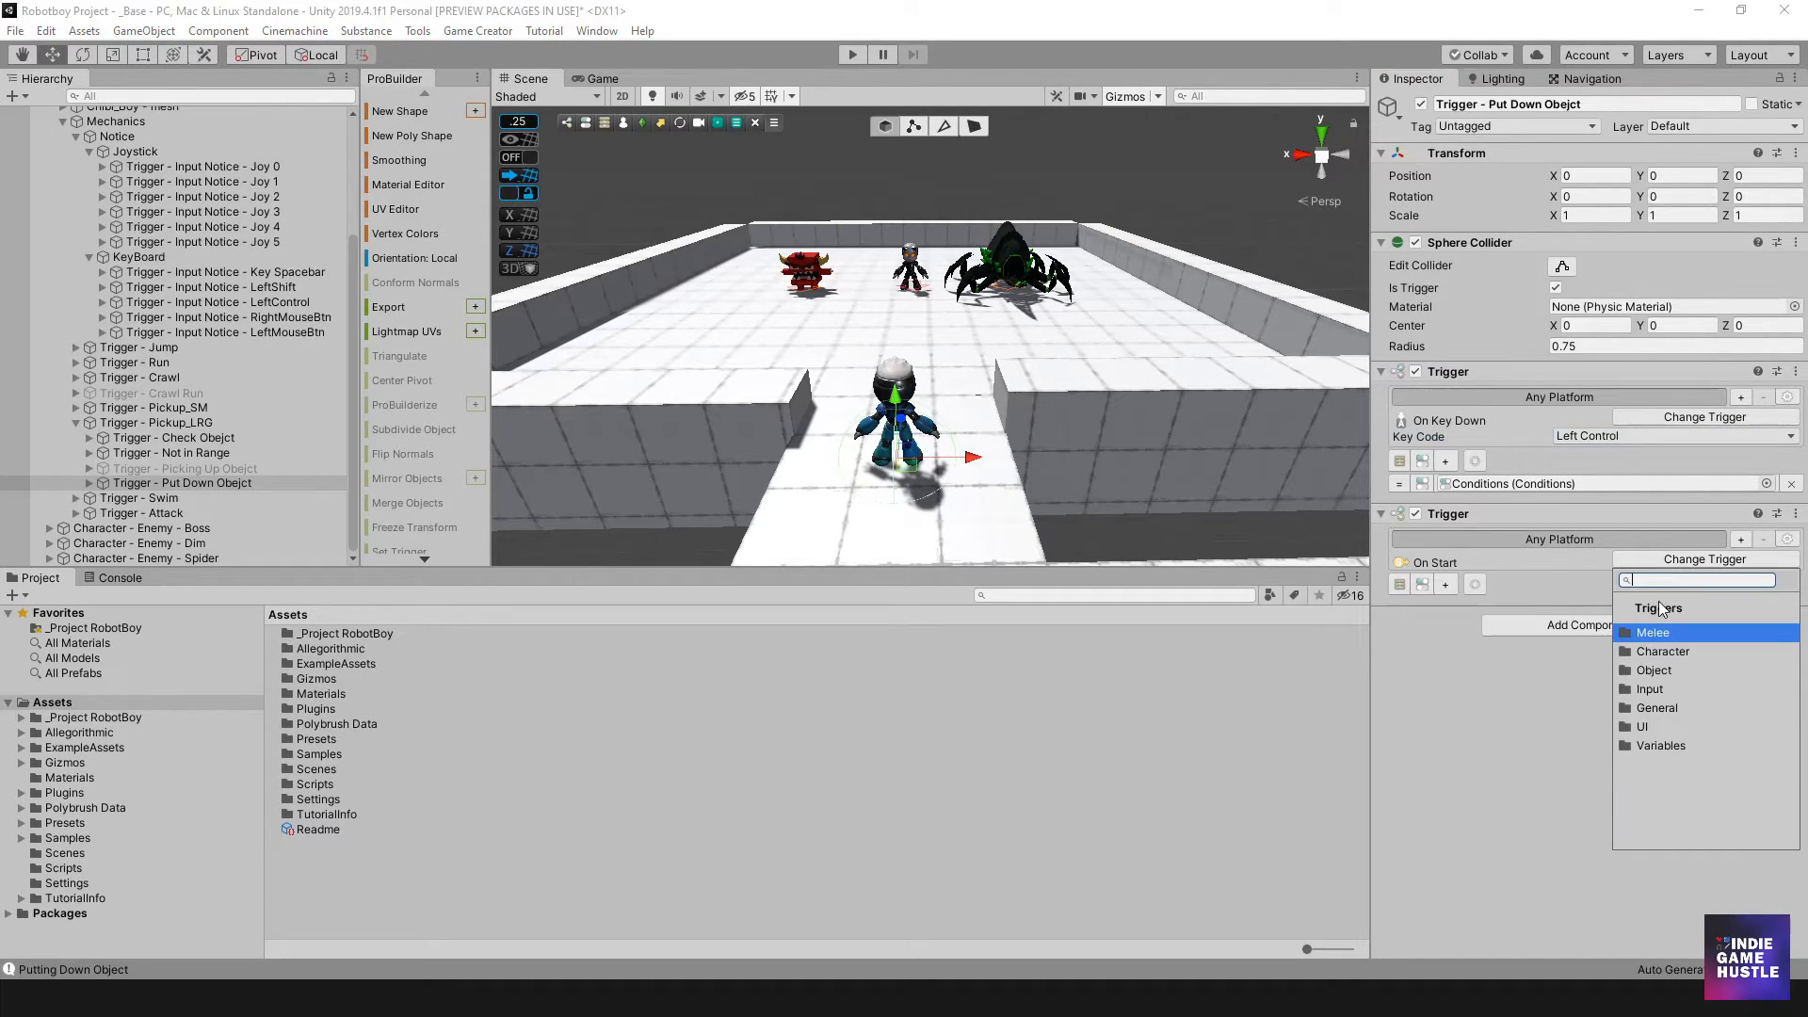
pyautogui.click(1655, 690)
pyautogui.click(1676, 688)
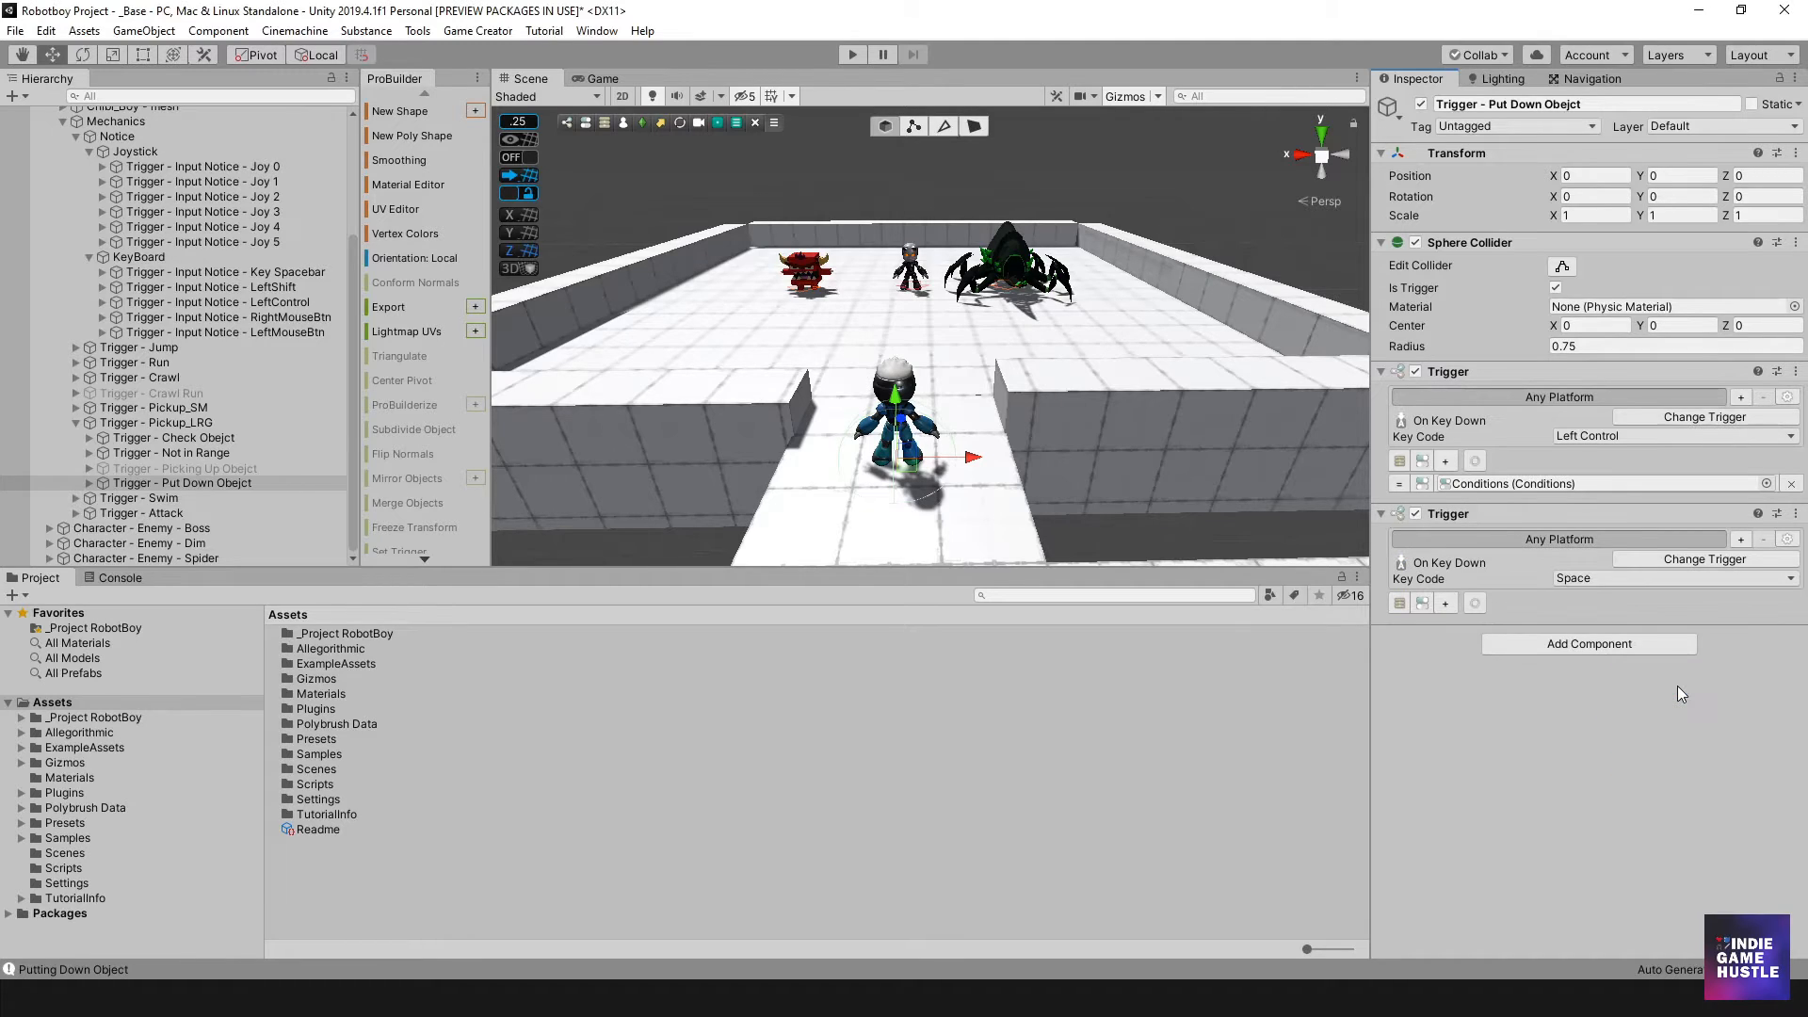
pyautogui.click(1589, 582)
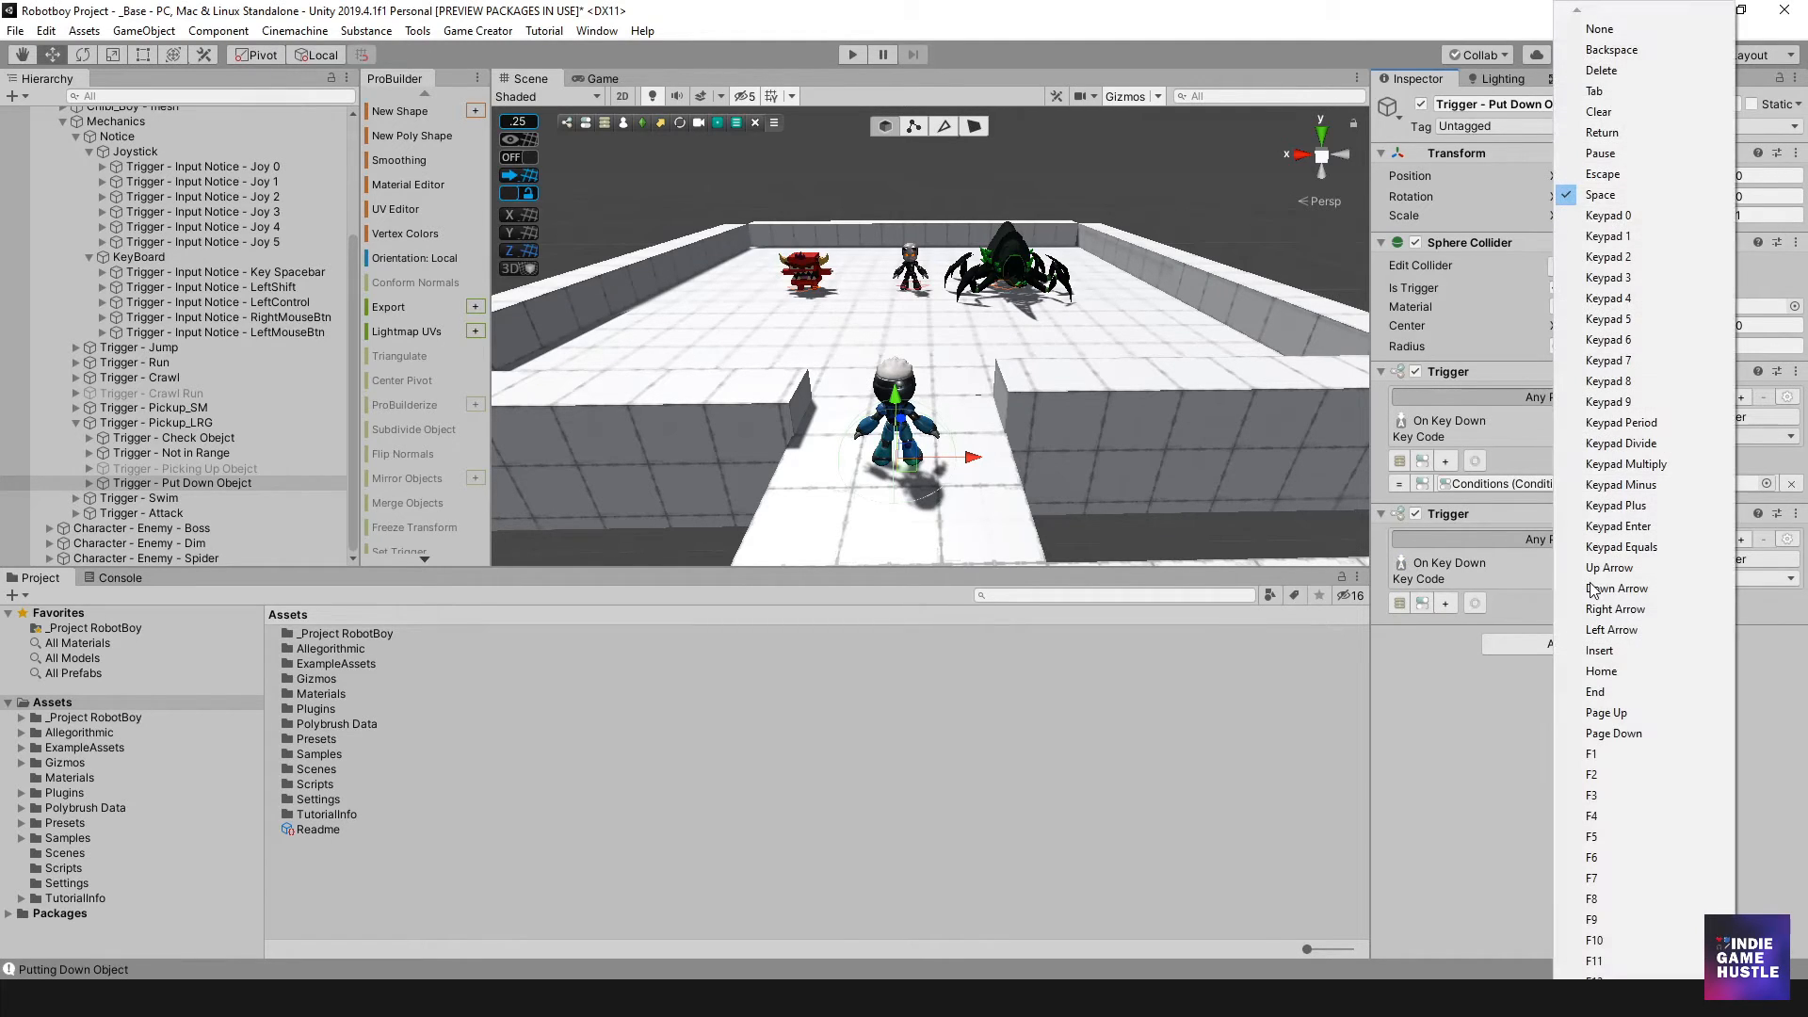
pyautogui.scroll(-10, 1592, 590)
pyautogui.scroll(-3, 1591, 590)
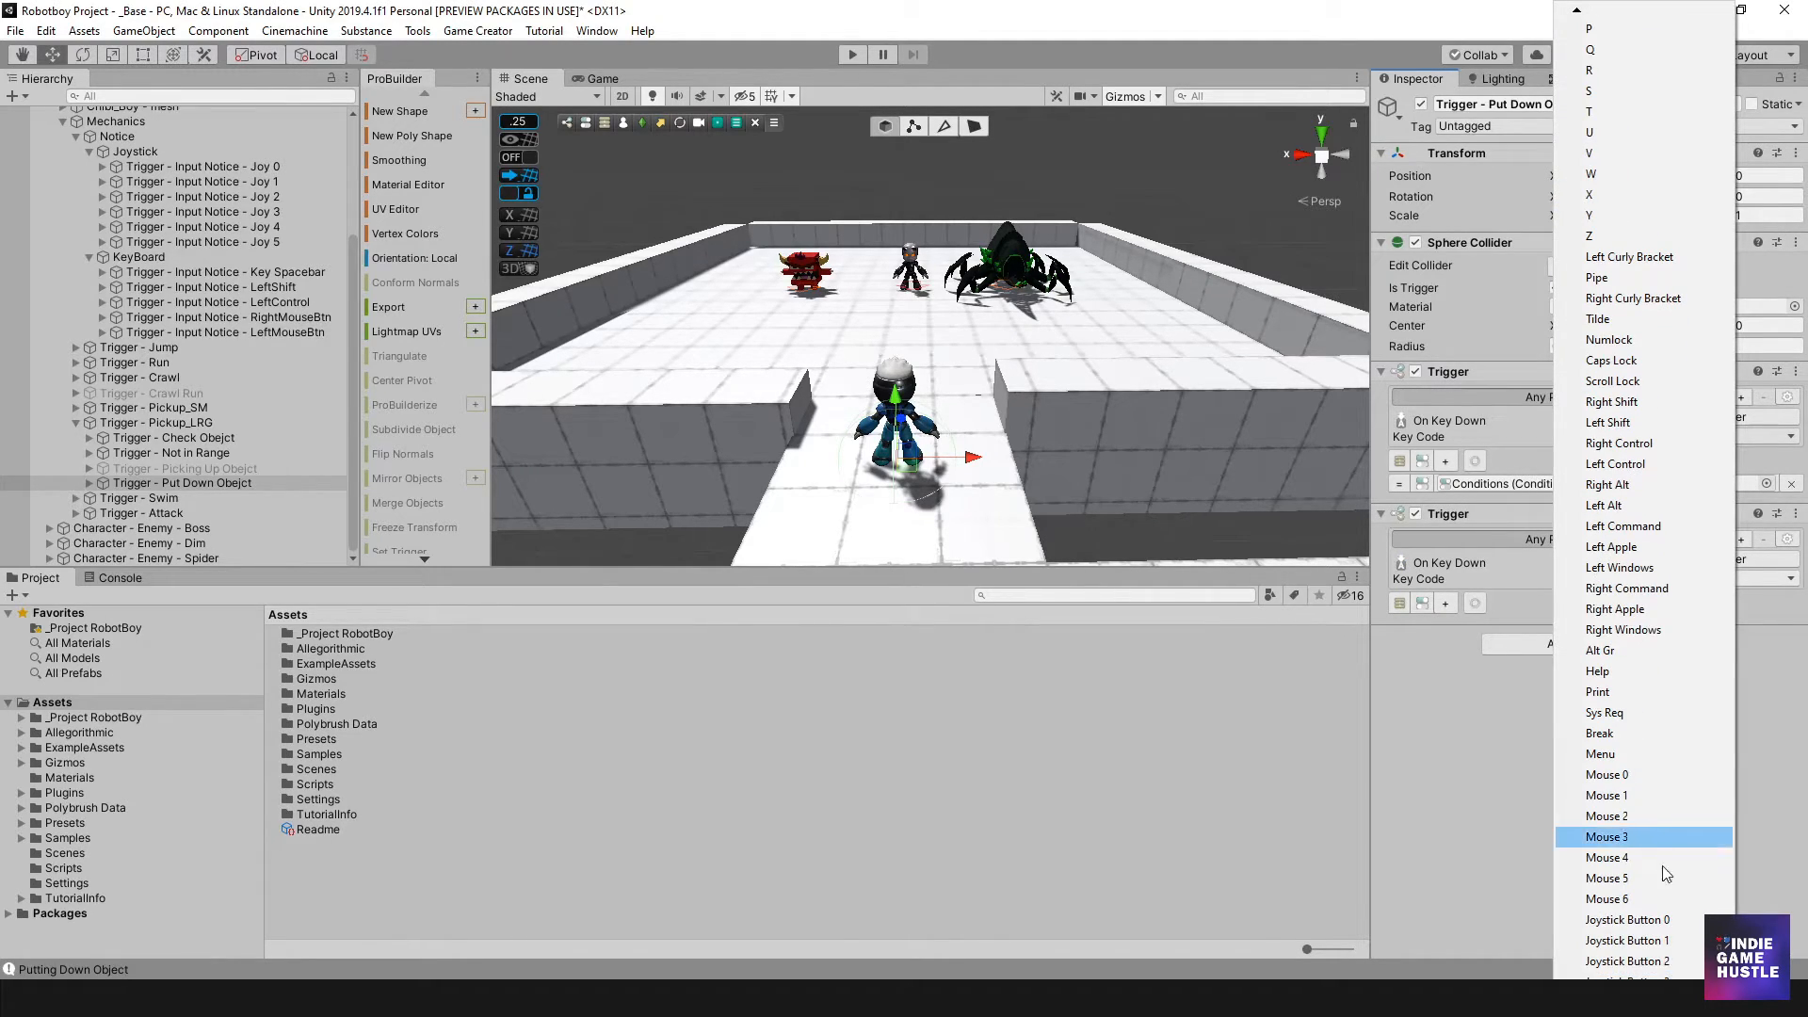
pyautogui.click(1626, 941)
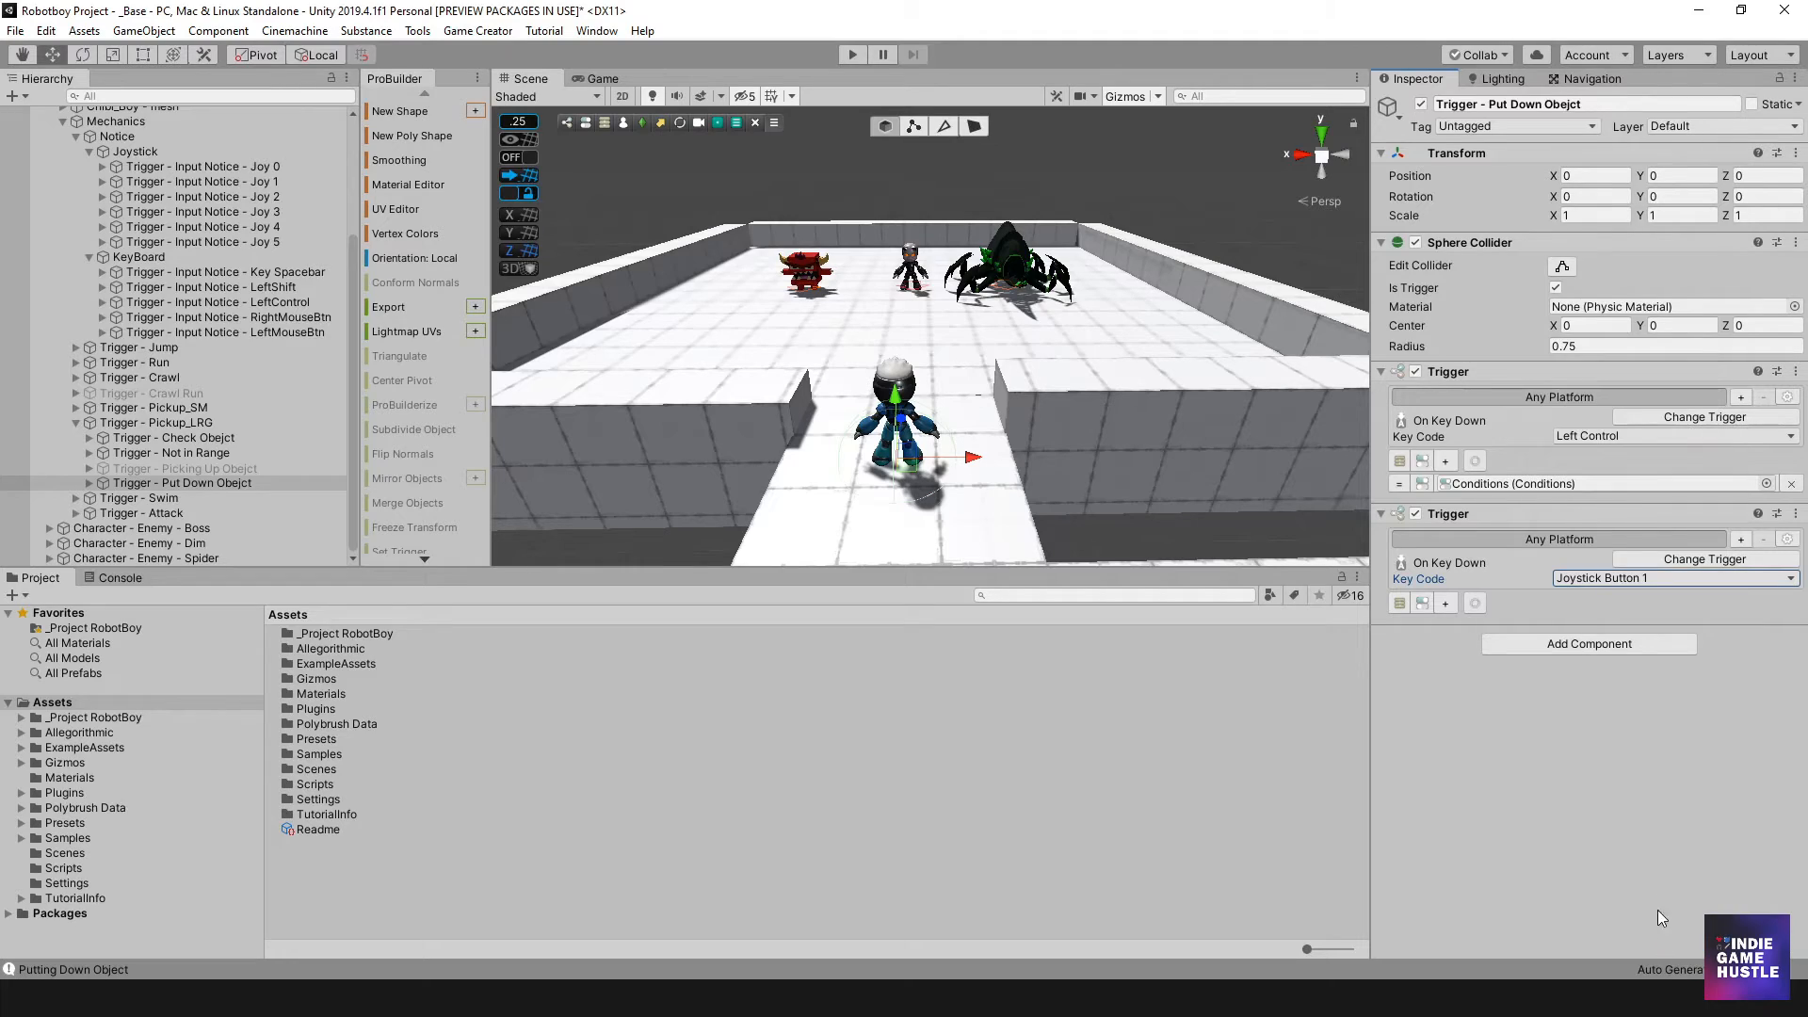
# Add a conditions slot to the joystick trigger of the large Put Down Object and assign its child Conditions object.
pyautogui.click(1450, 605)
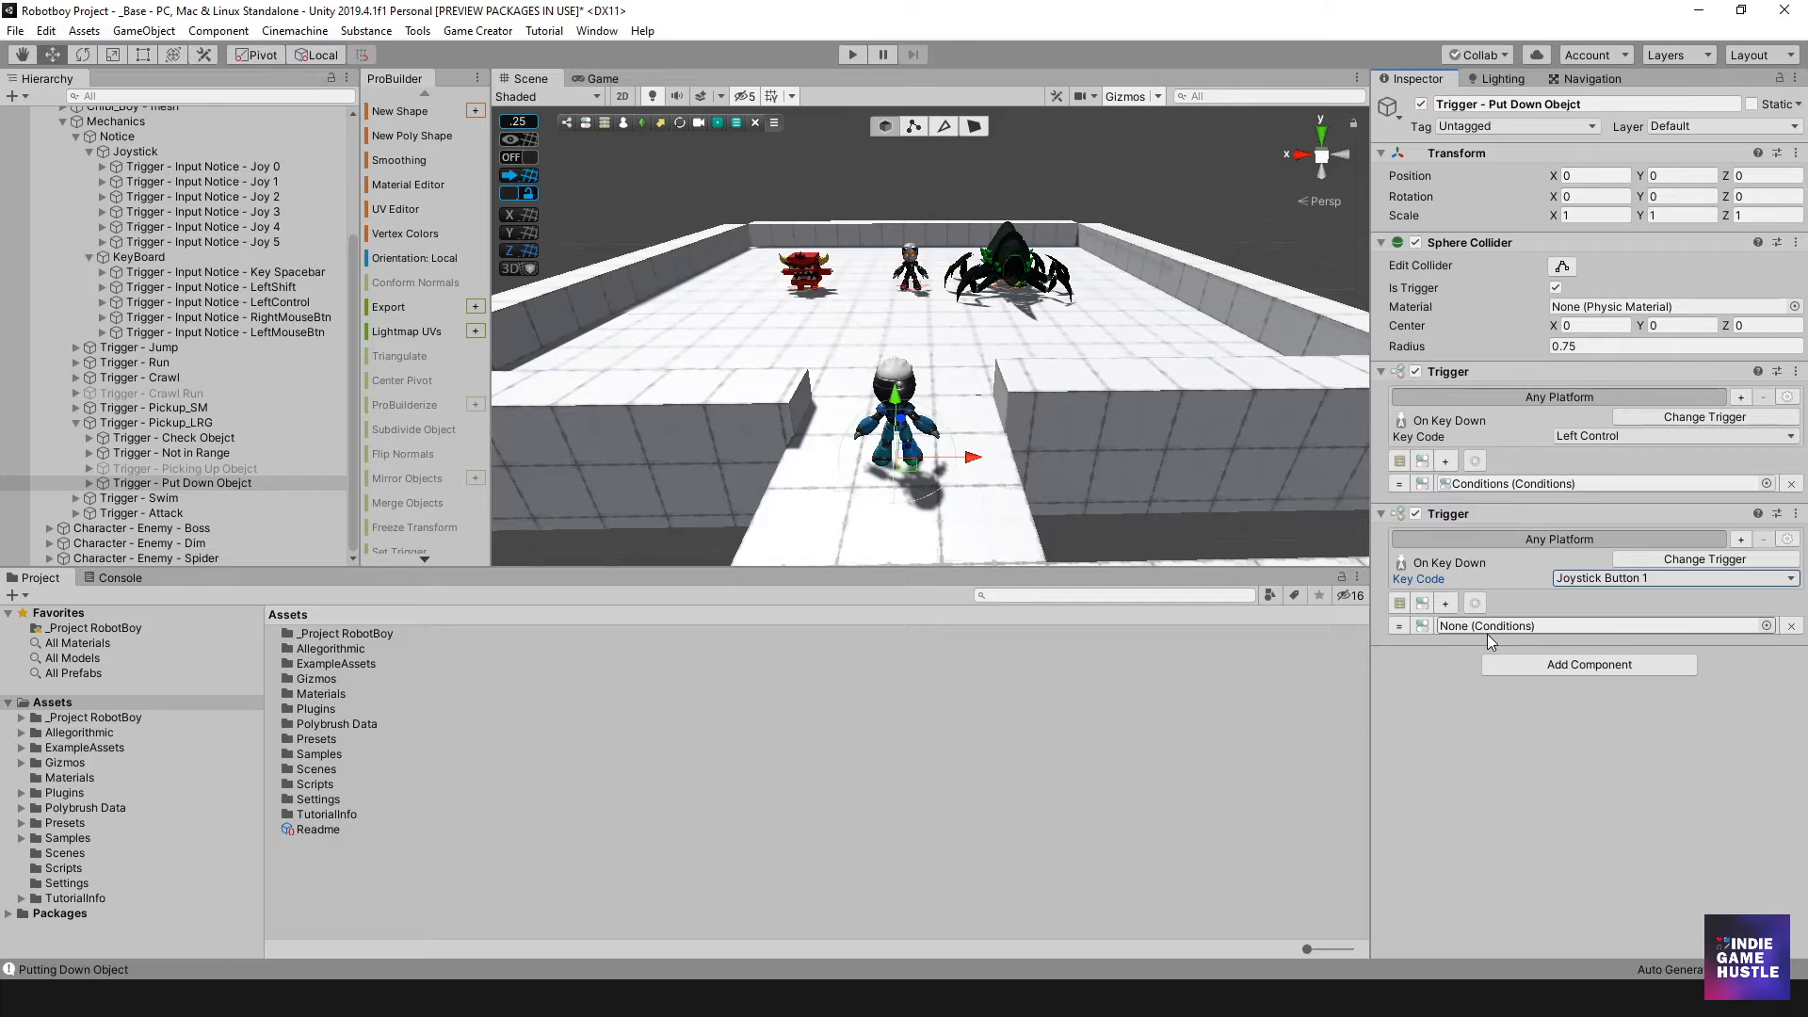
pyautogui.click(89, 483)
pyautogui.moveTo(138, 504); pyautogui.dragTo(1526, 629)
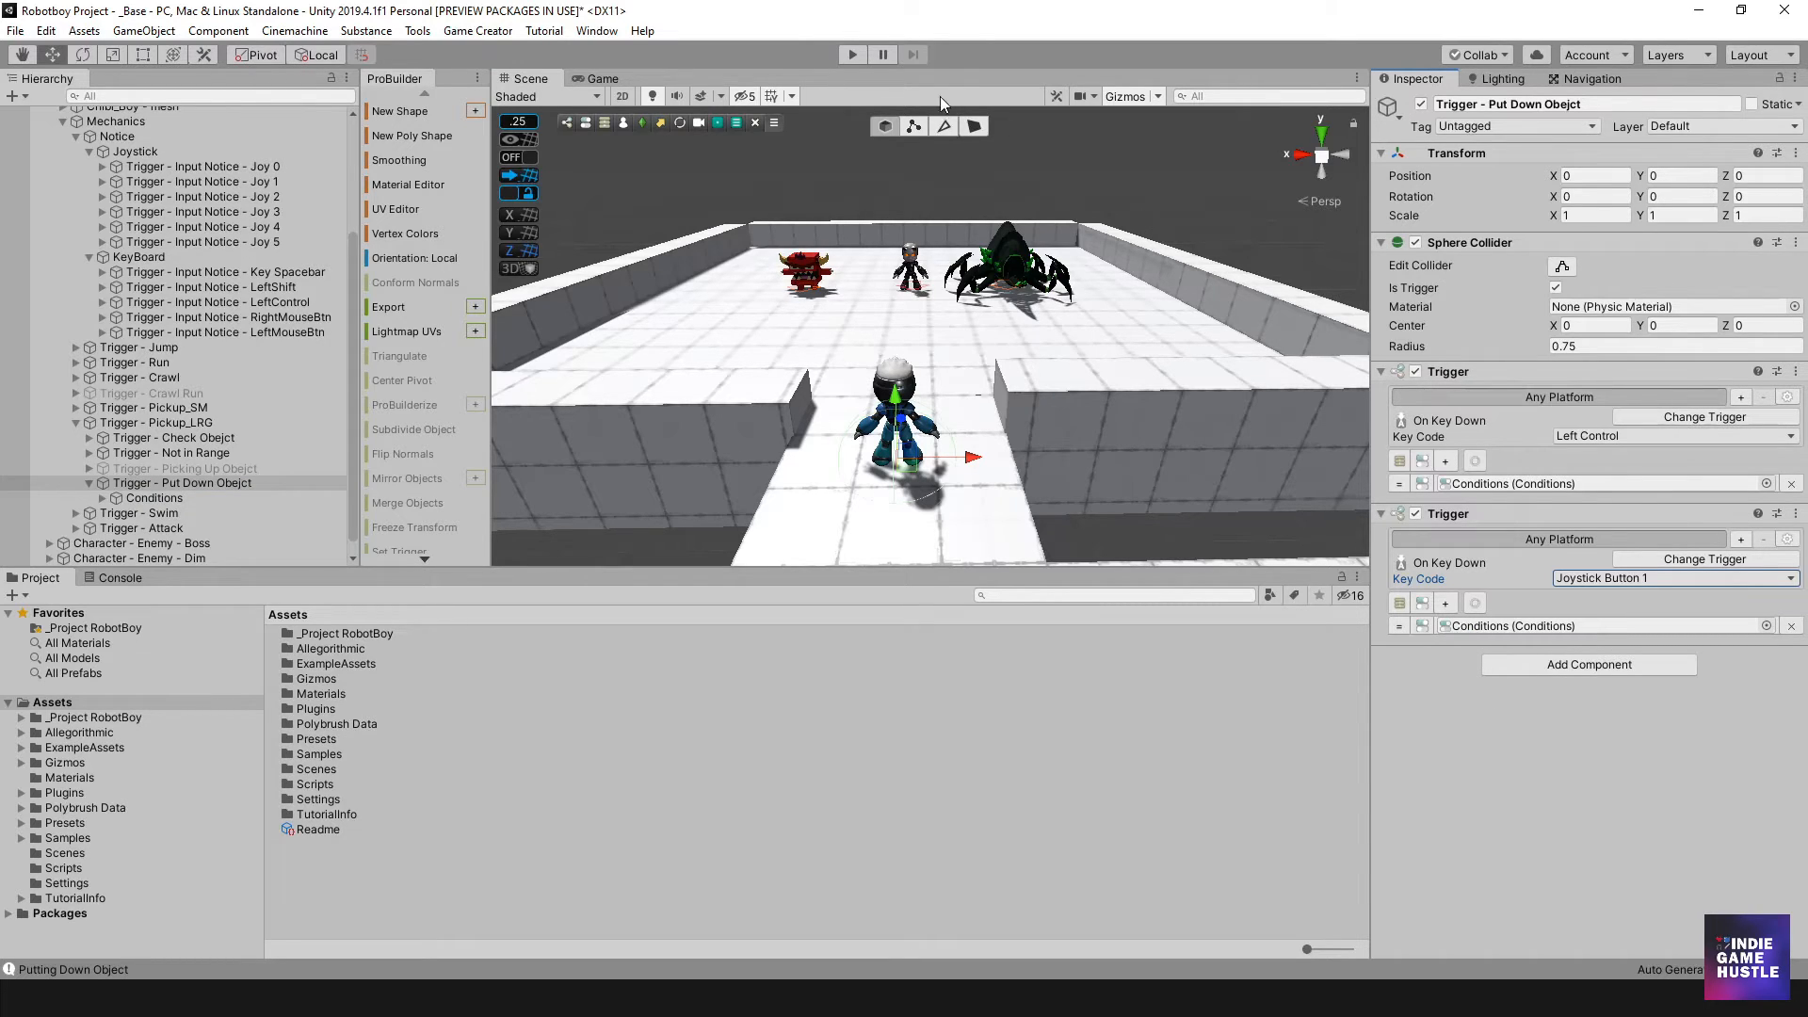
# Play-test the scene by walking the player to the large cube, picking it up and turning around with it.
pyautogui.click(850, 56)
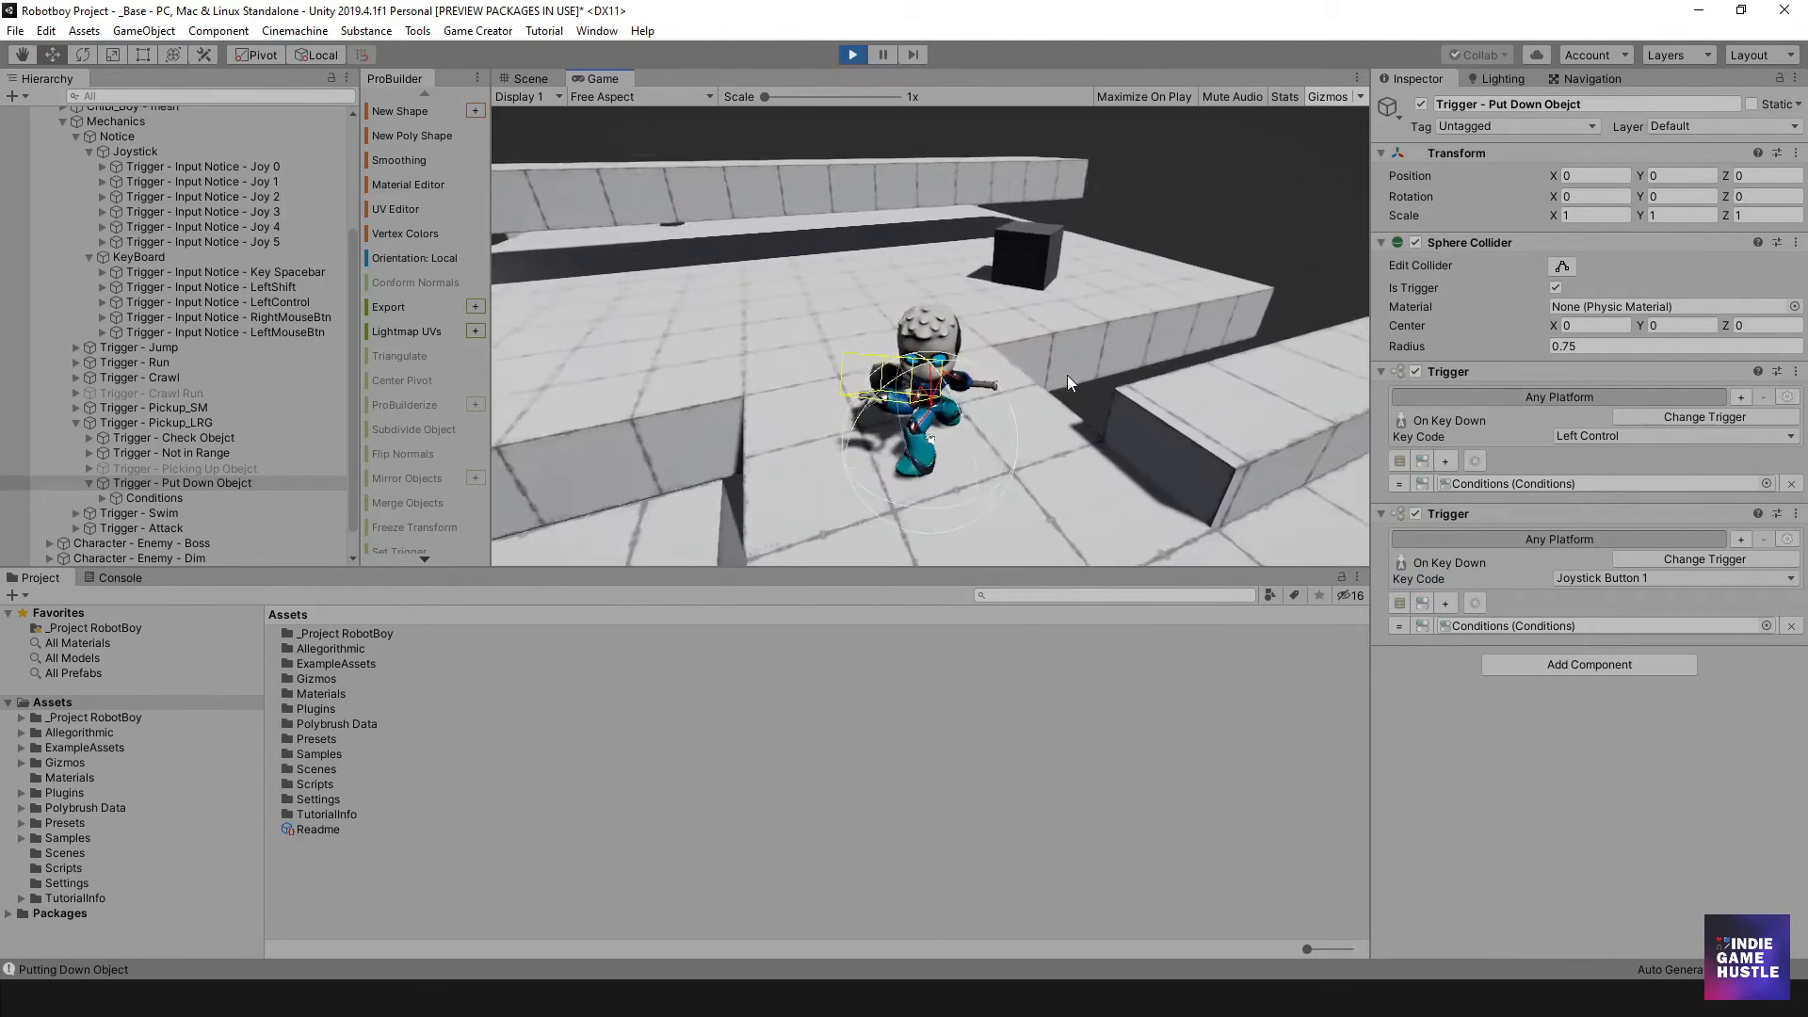
pyautogui.press('w')
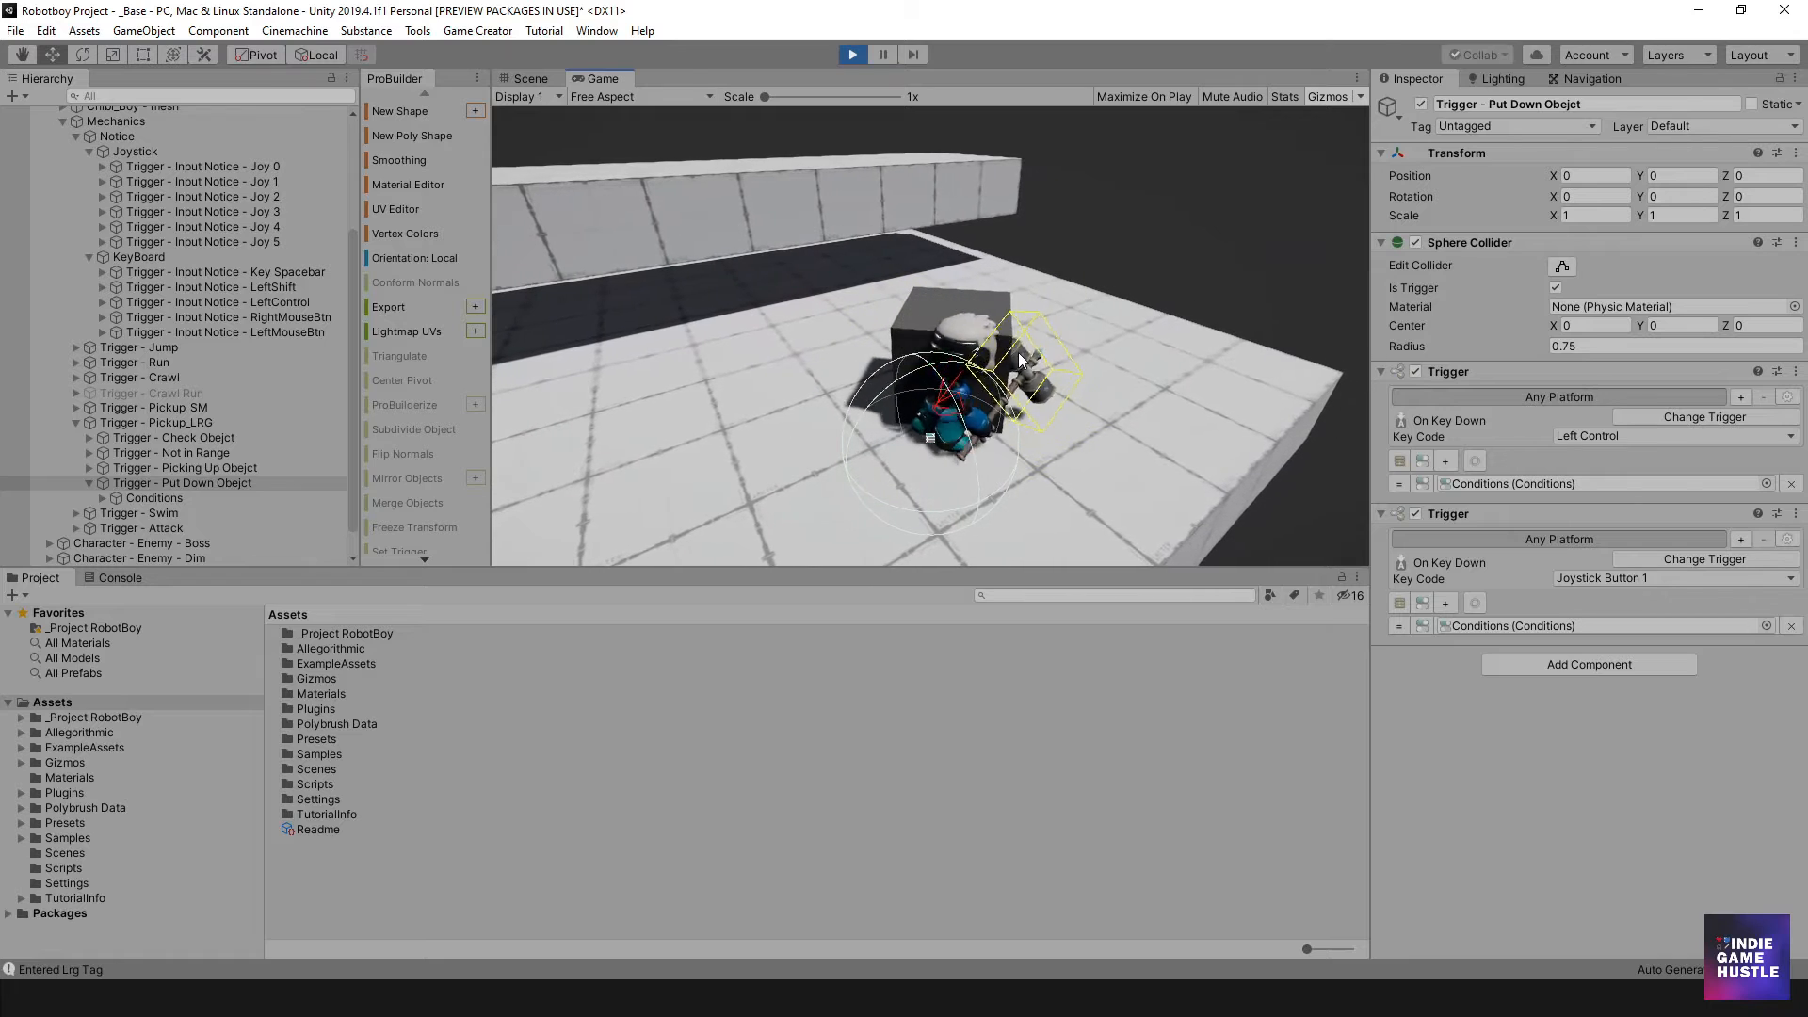
pyautogui.press('ctrl')
pyautogui.press('a')
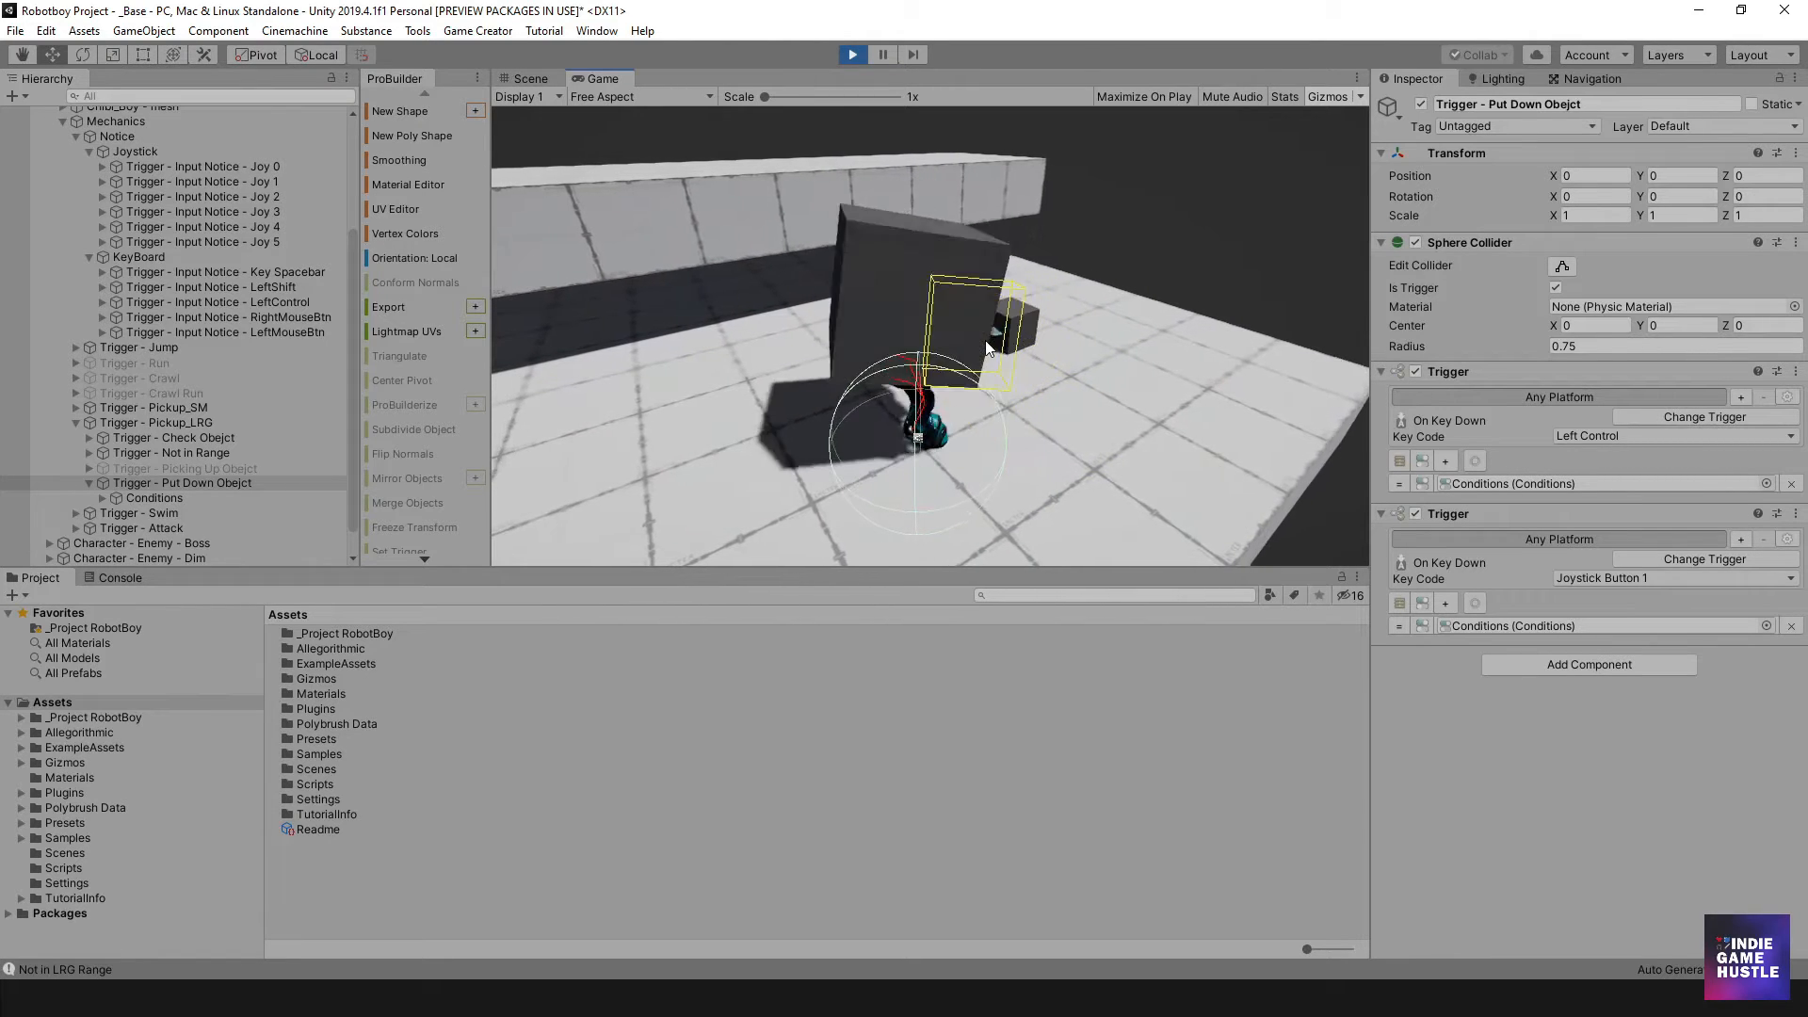
pyautogui.press('a')
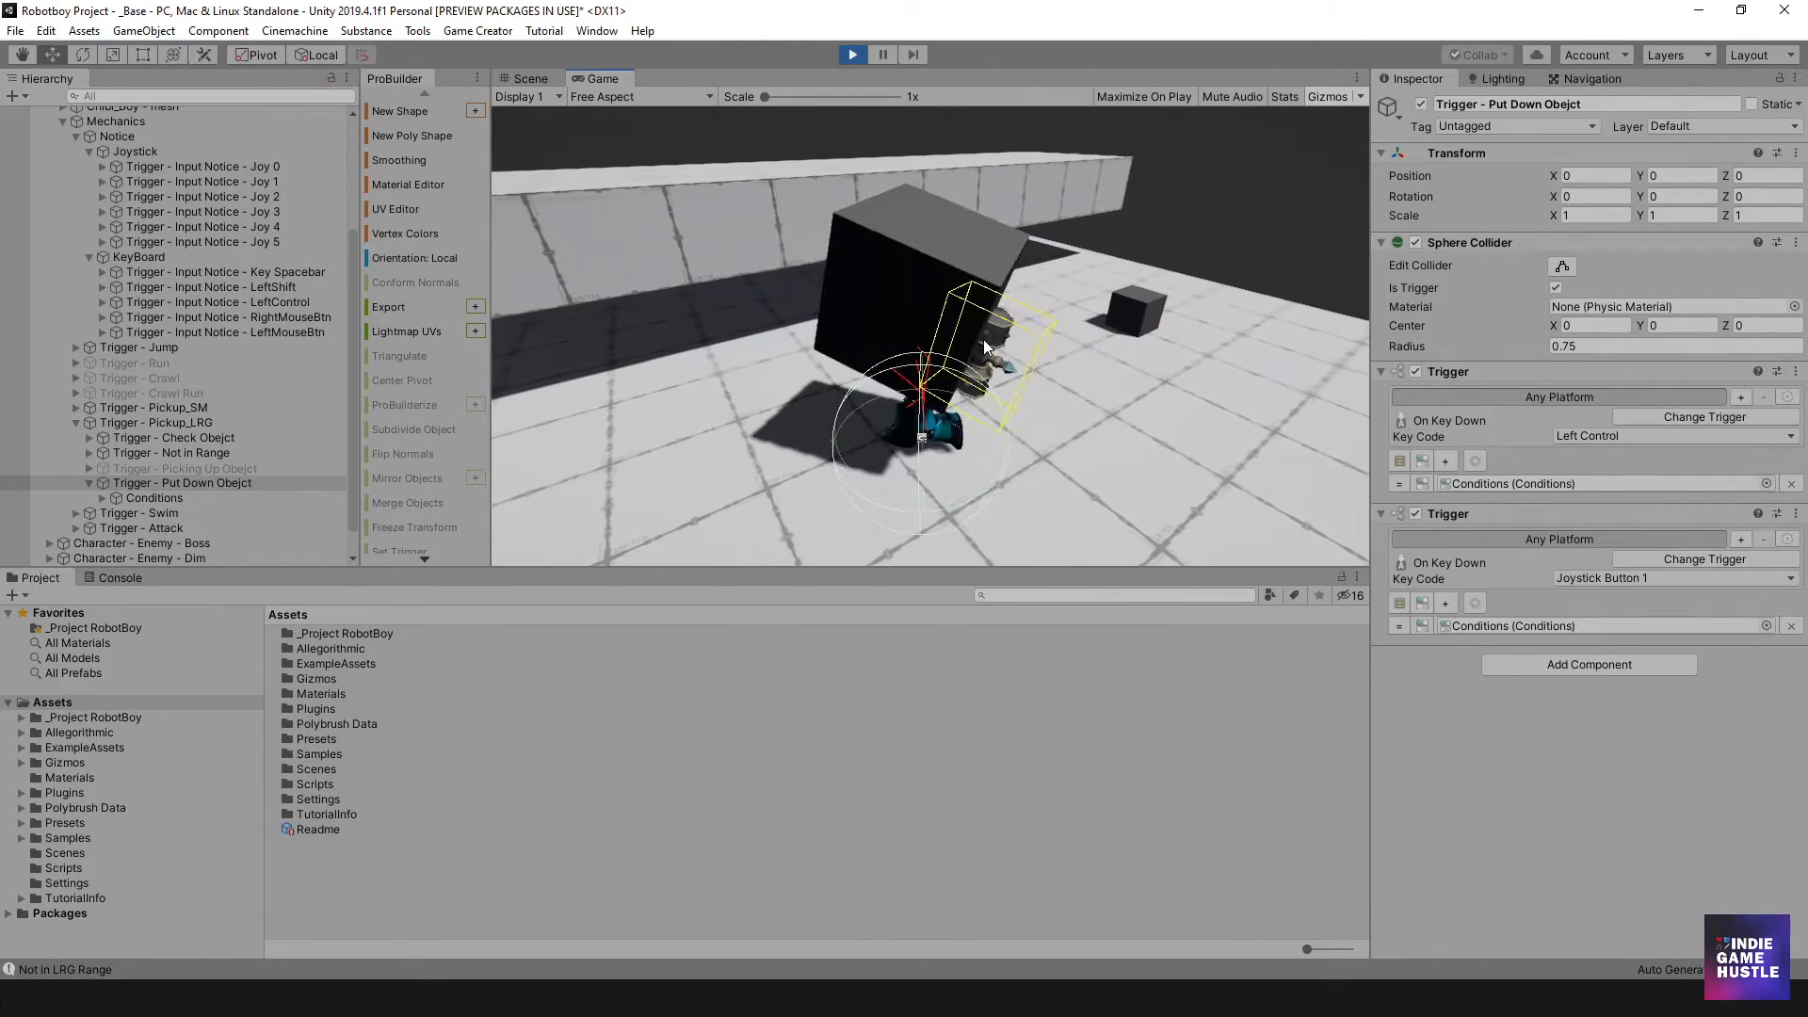
# Put the large cube down in the play test, walk the player around, and stop the play test.
pyautogui.press('ctrl')
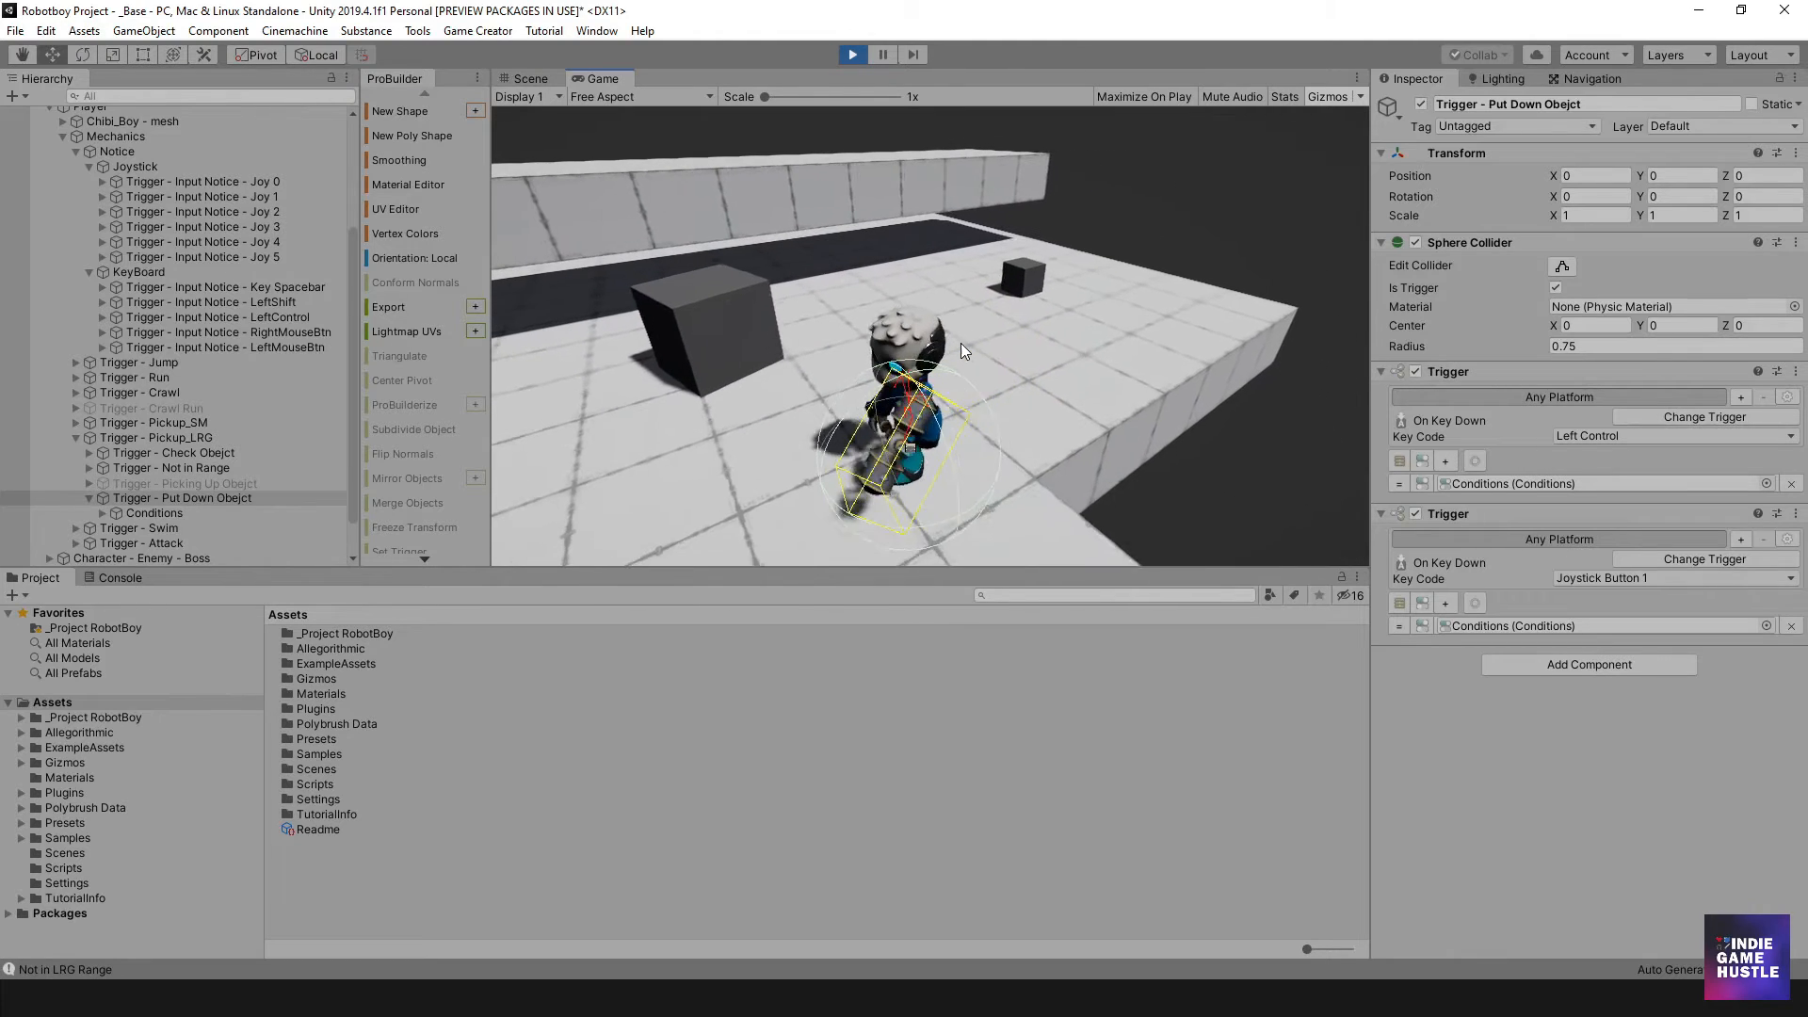
pyautogui.press('a')
pyautogui.press('a')
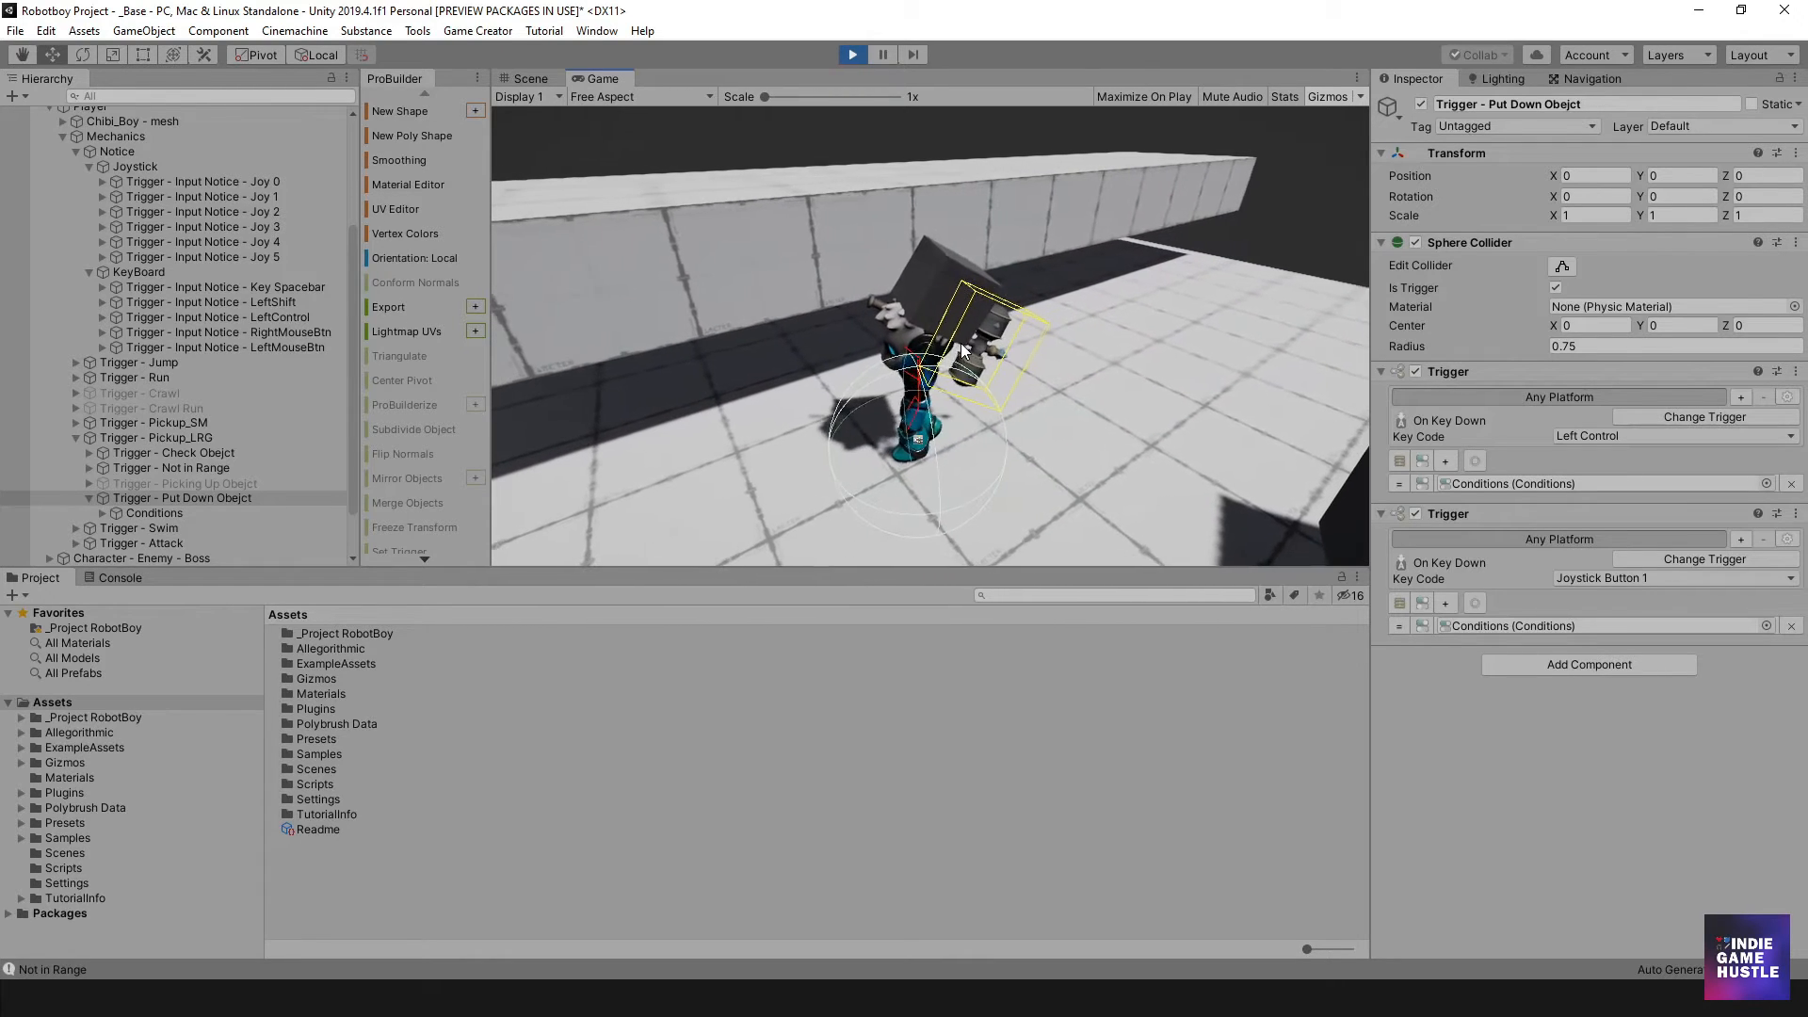
pyautogui.click(853, 54)
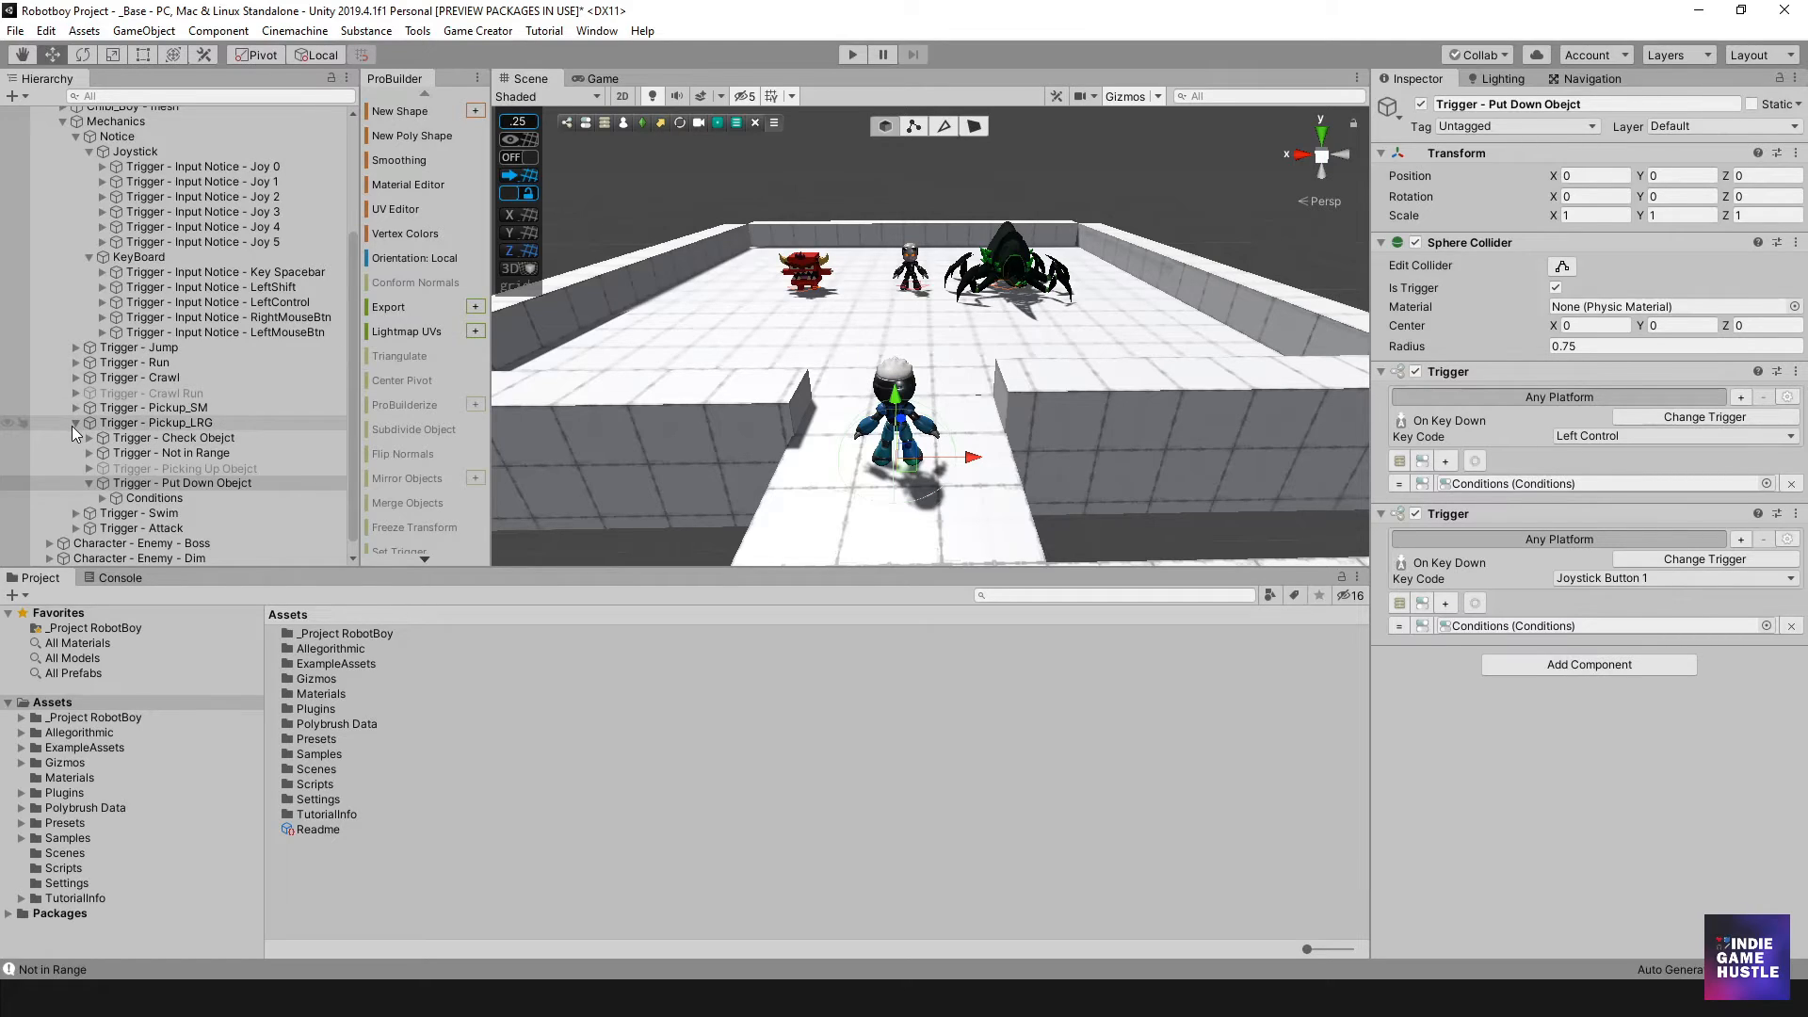
# Examine the Enter Tag and Exit Tag triggers under the player's Trigger - Swim object.
pyautogui.click(75, 424)
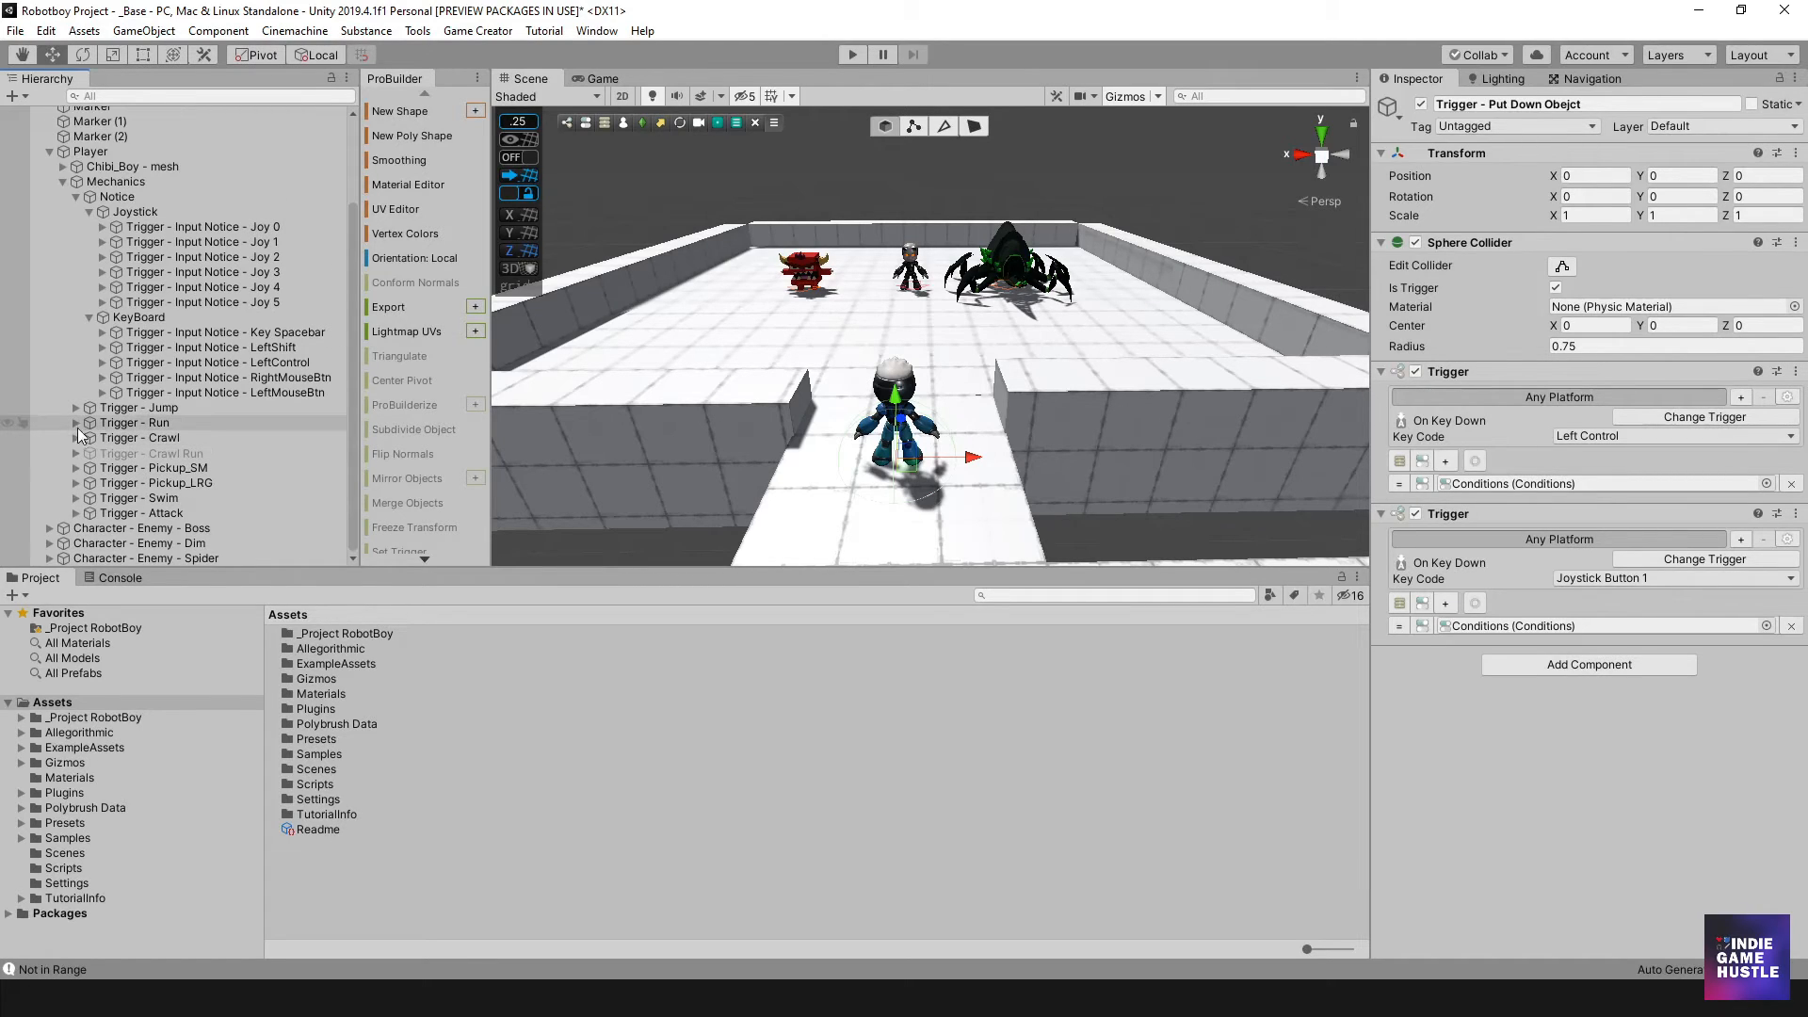
pyautogui.click(179, 499)
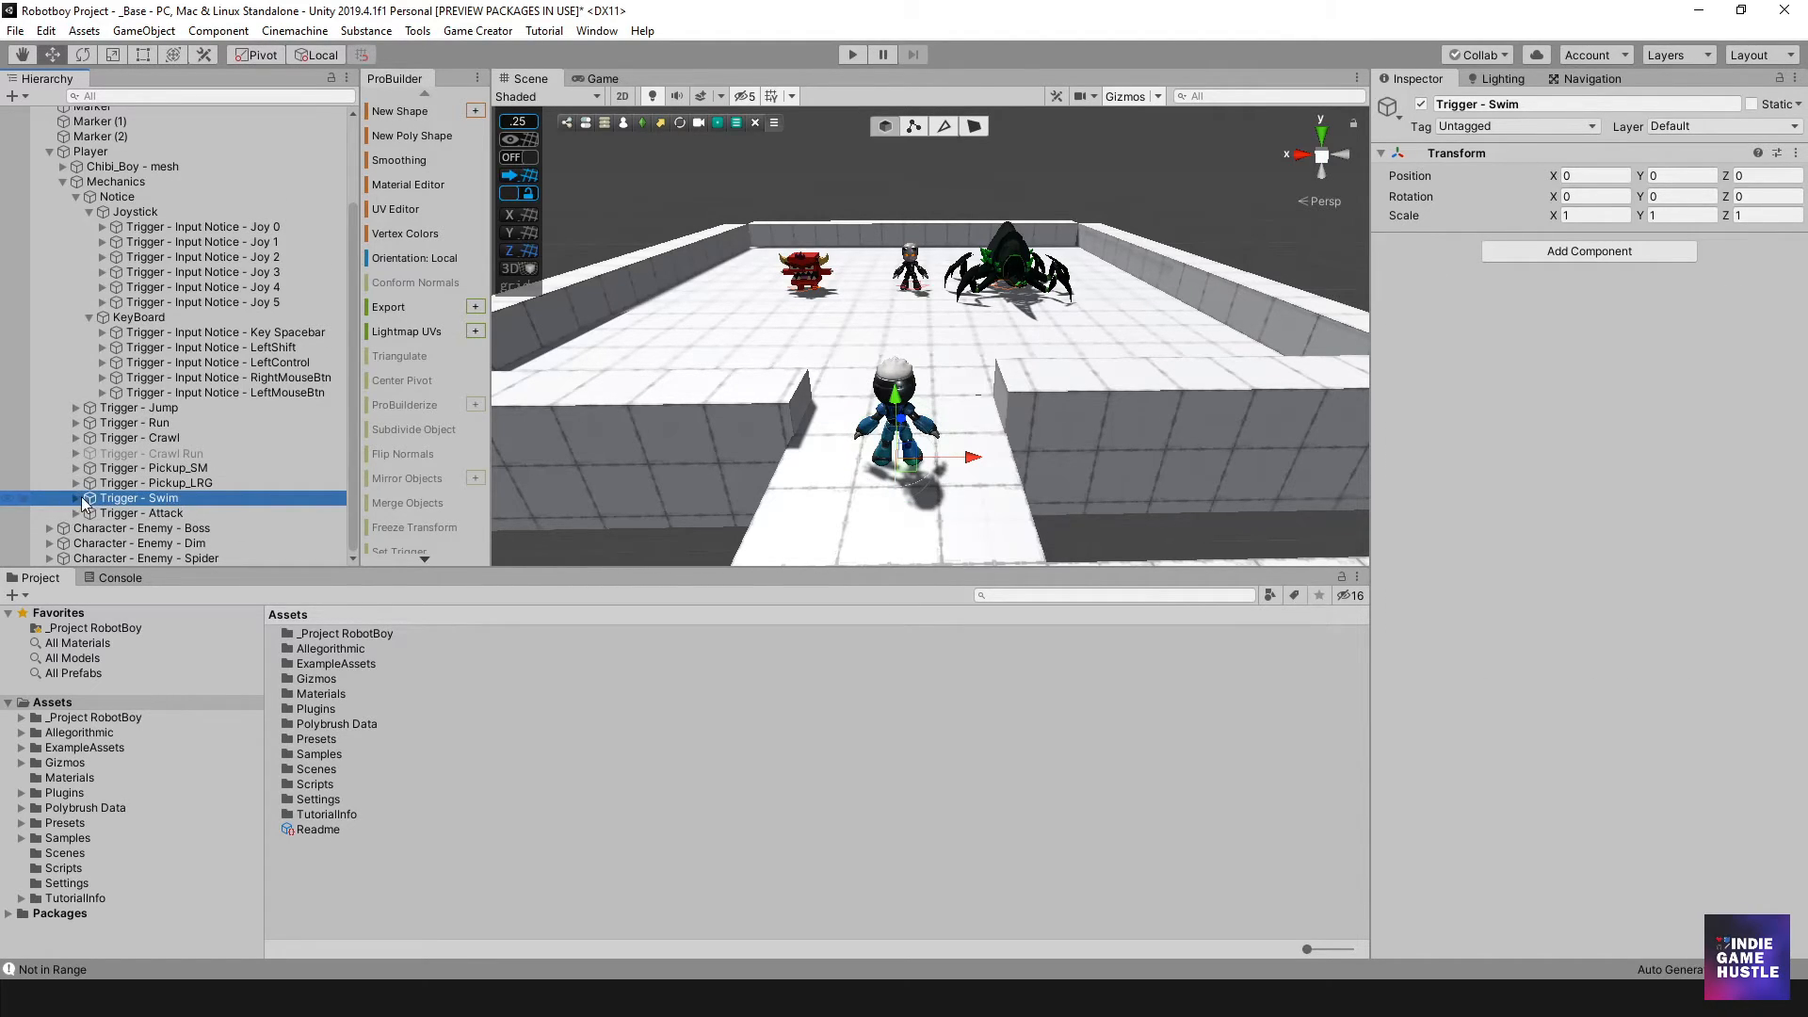
pyautogui.click(78, 498)
pyautogui.click(141, 514)
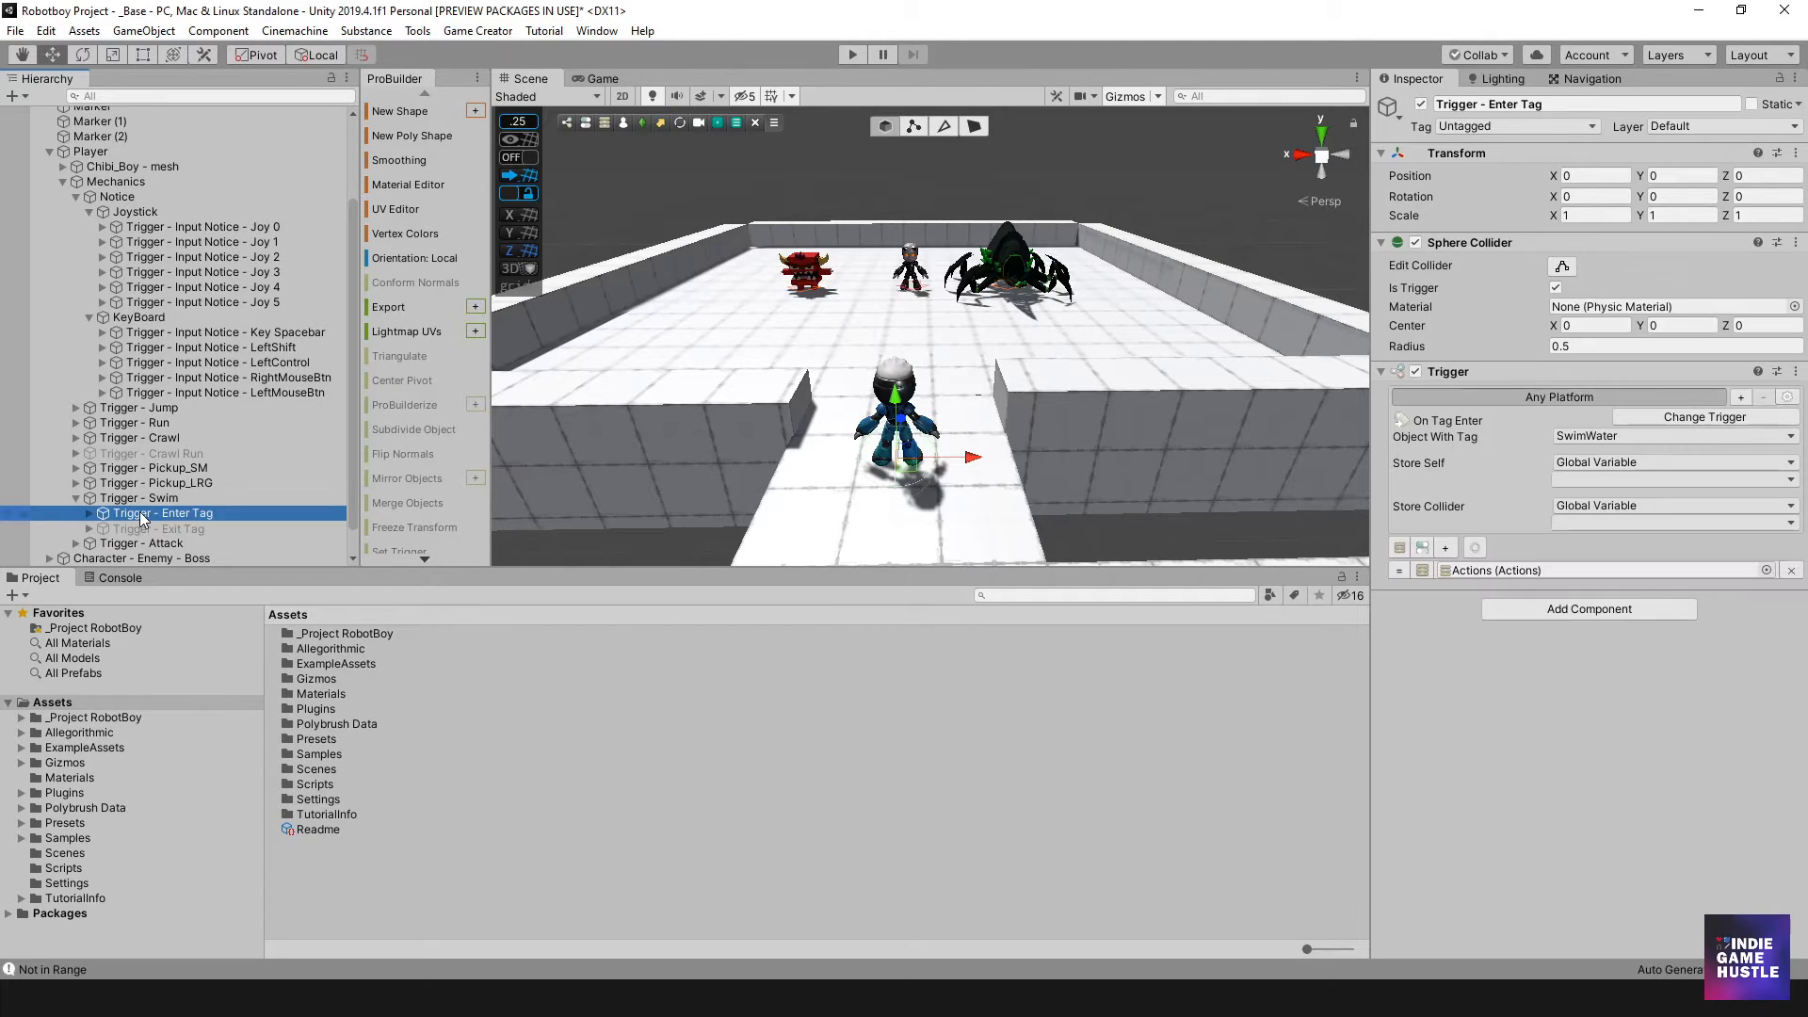
pyautogui.click(143, 528)
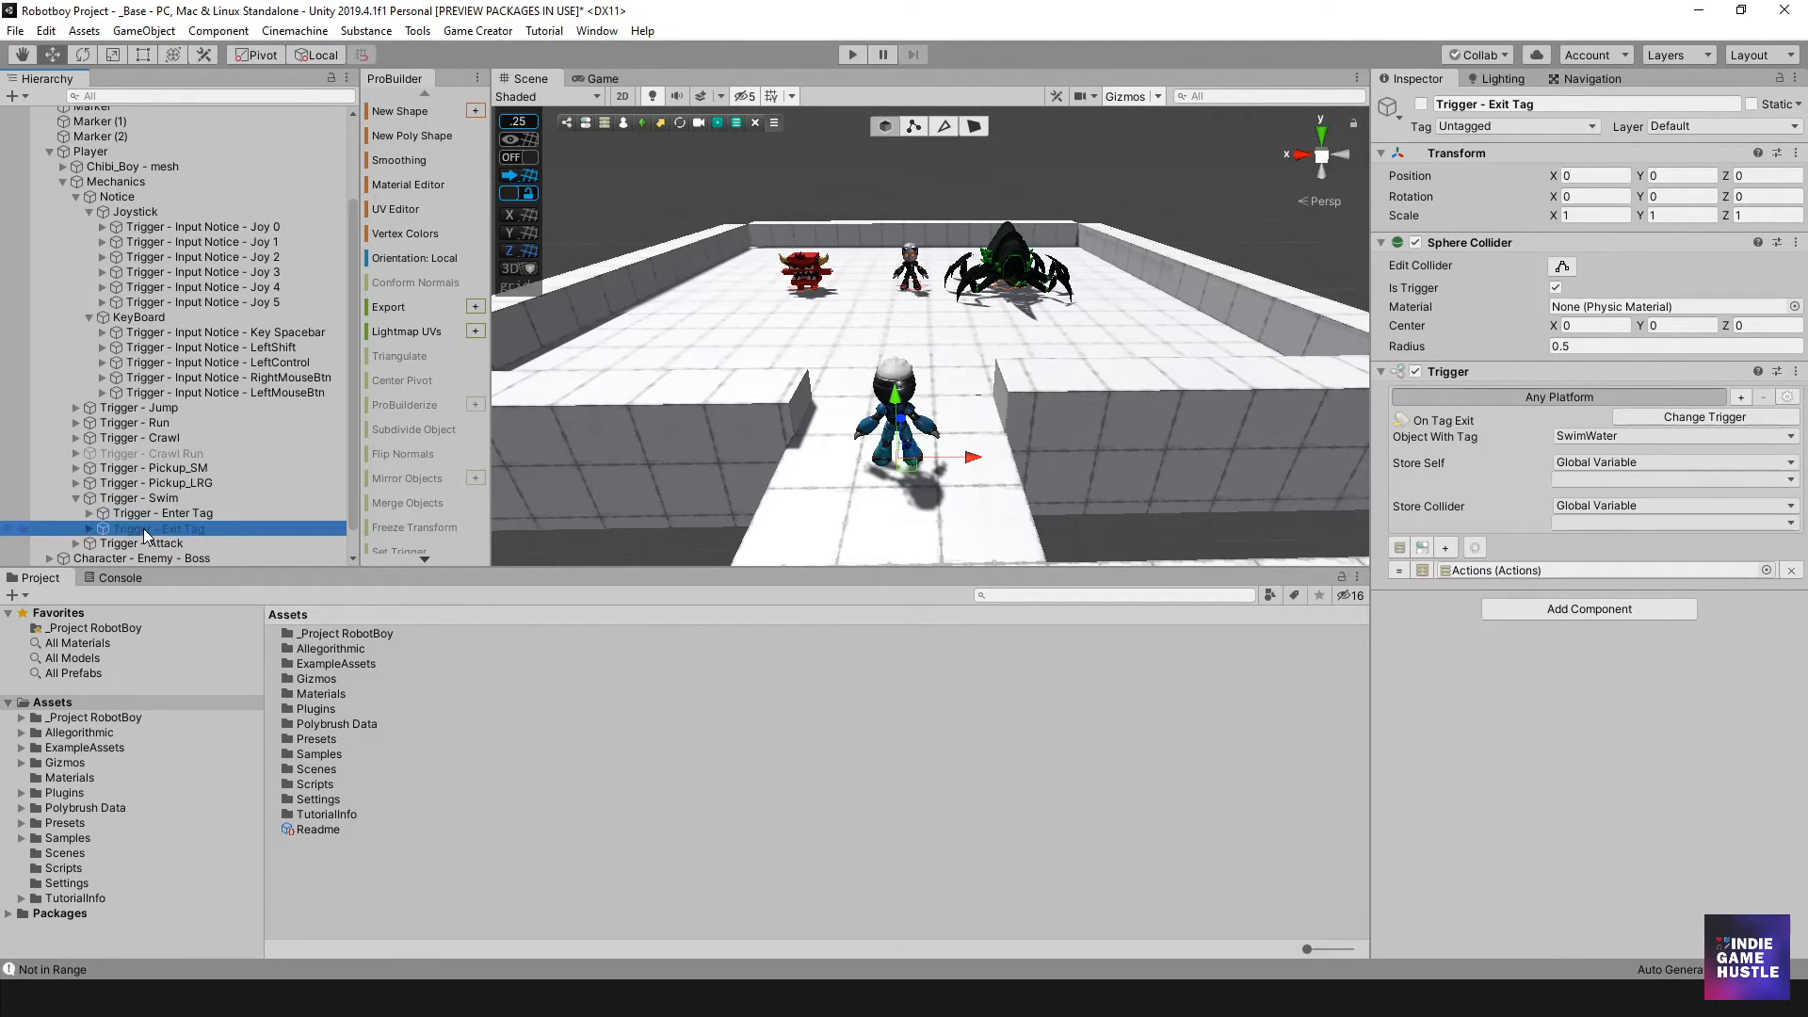
pyautogui.scroll(-1, 143, 528)
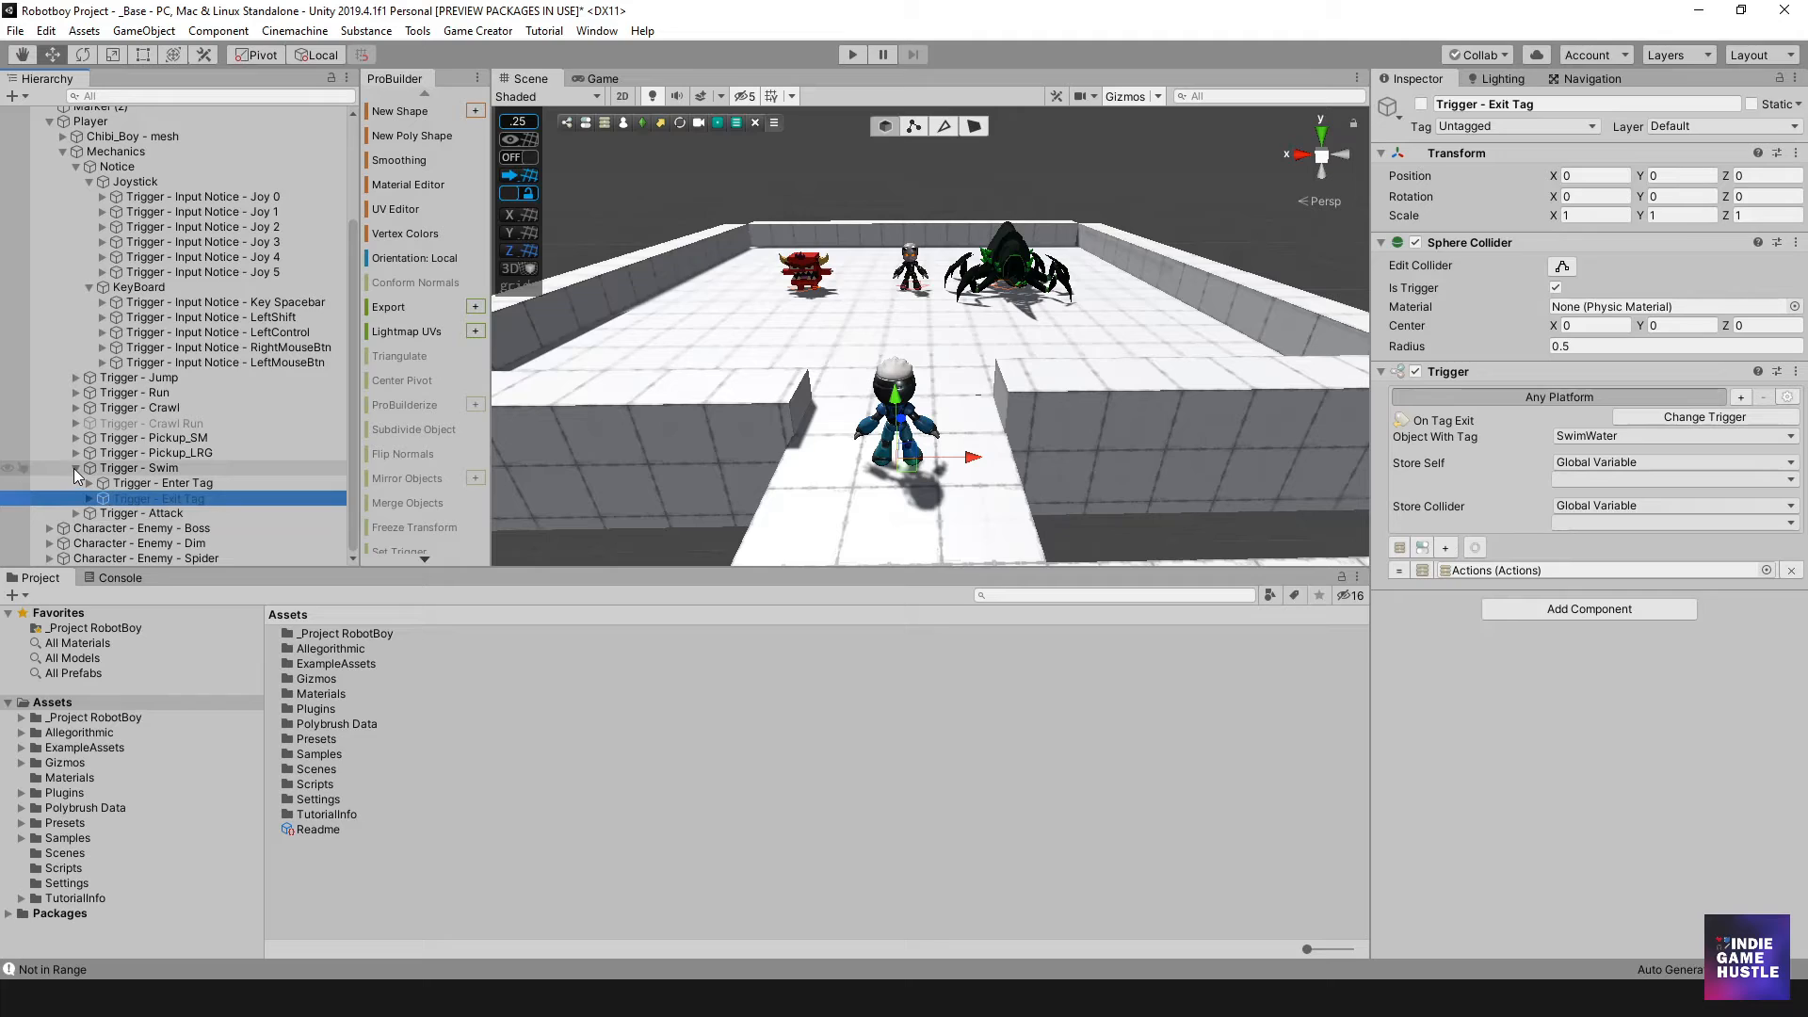
pyautogui.click(75, 467)
# Examine the Draw Weapon and Attack triggers under the player's parent Trigger - Attack object.
pyautogui.click(118, 511)
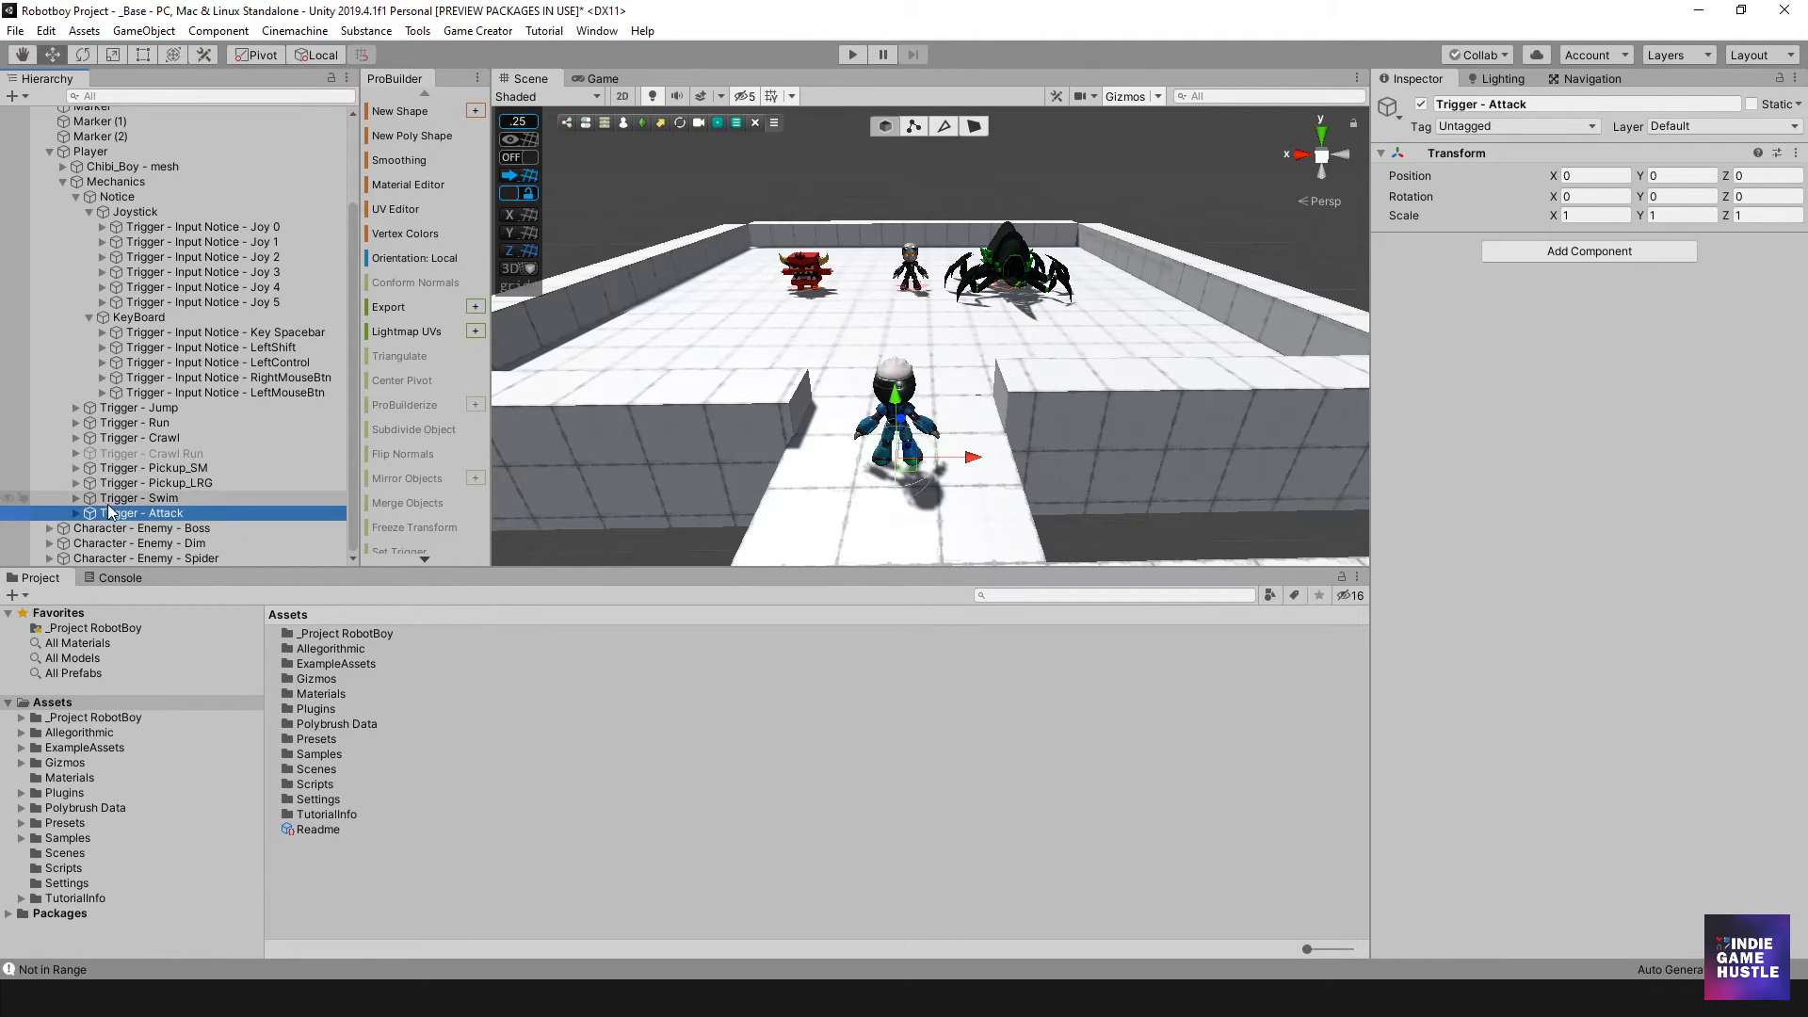
pyautogui.click(76, 513)
pyautogui.scroll(-1, 175, 499)
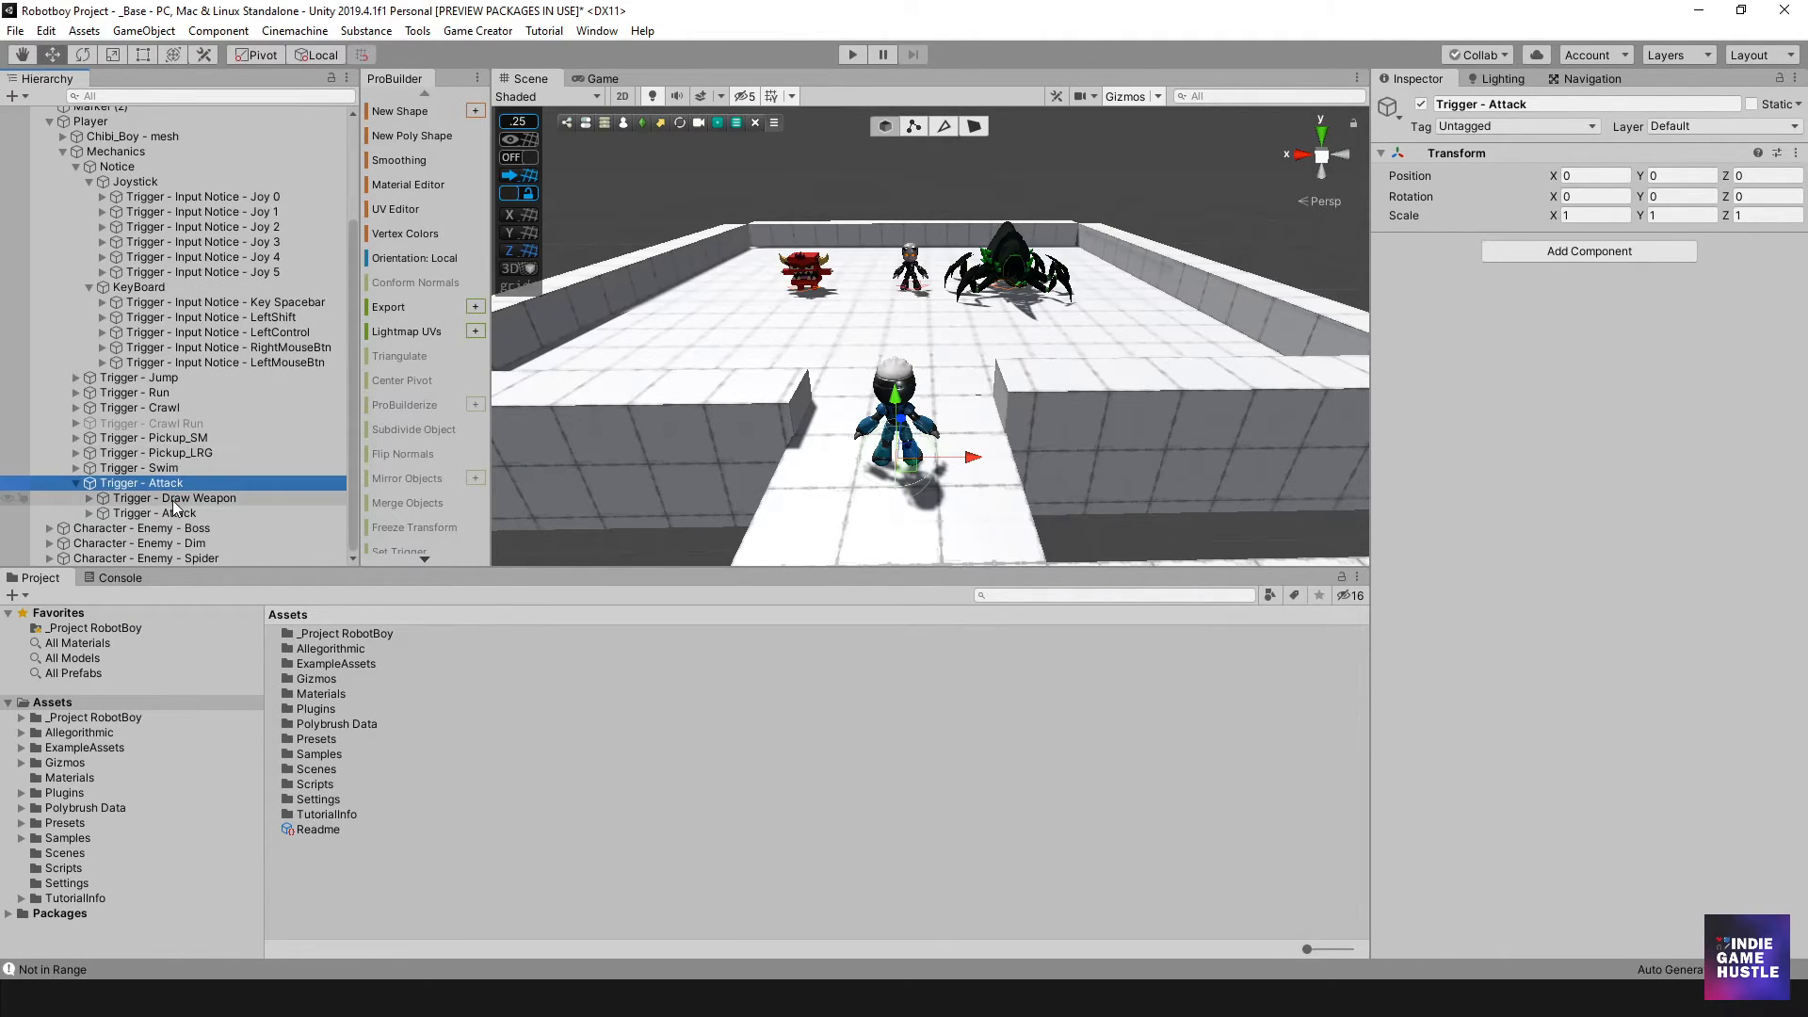
pyautogui.click(172, 499)
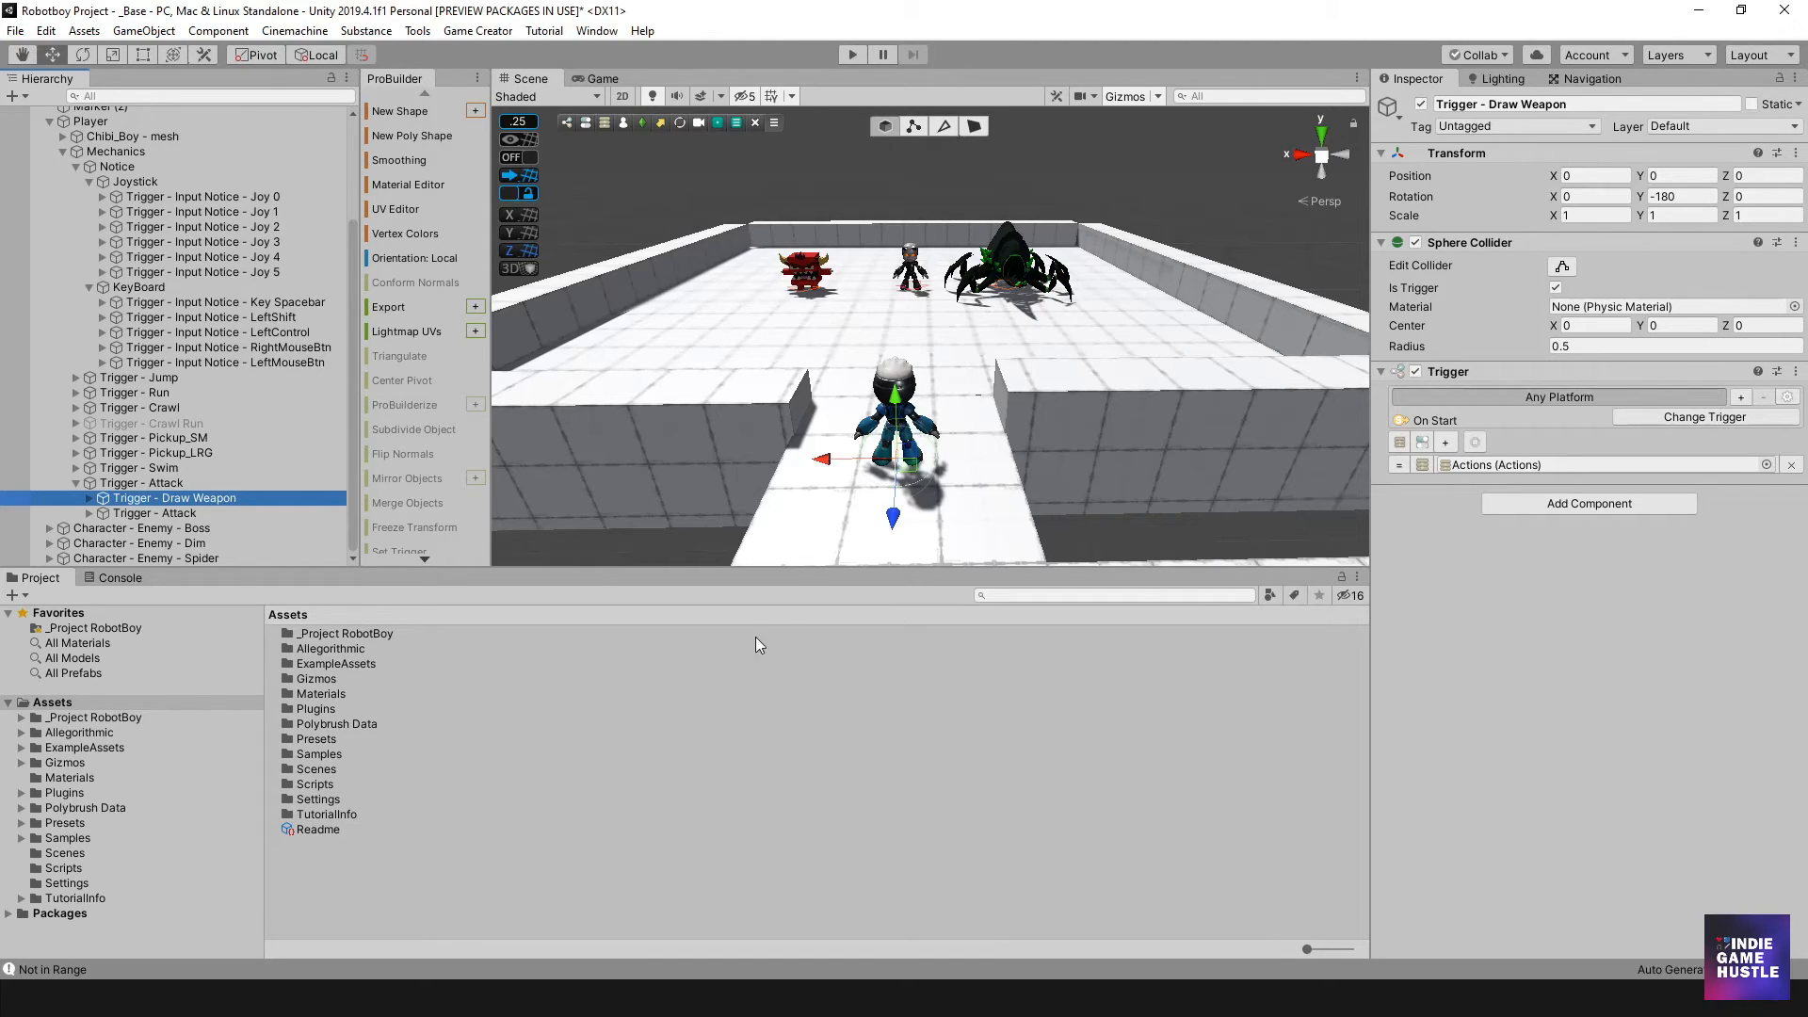
pyautogui.click(145, 511)
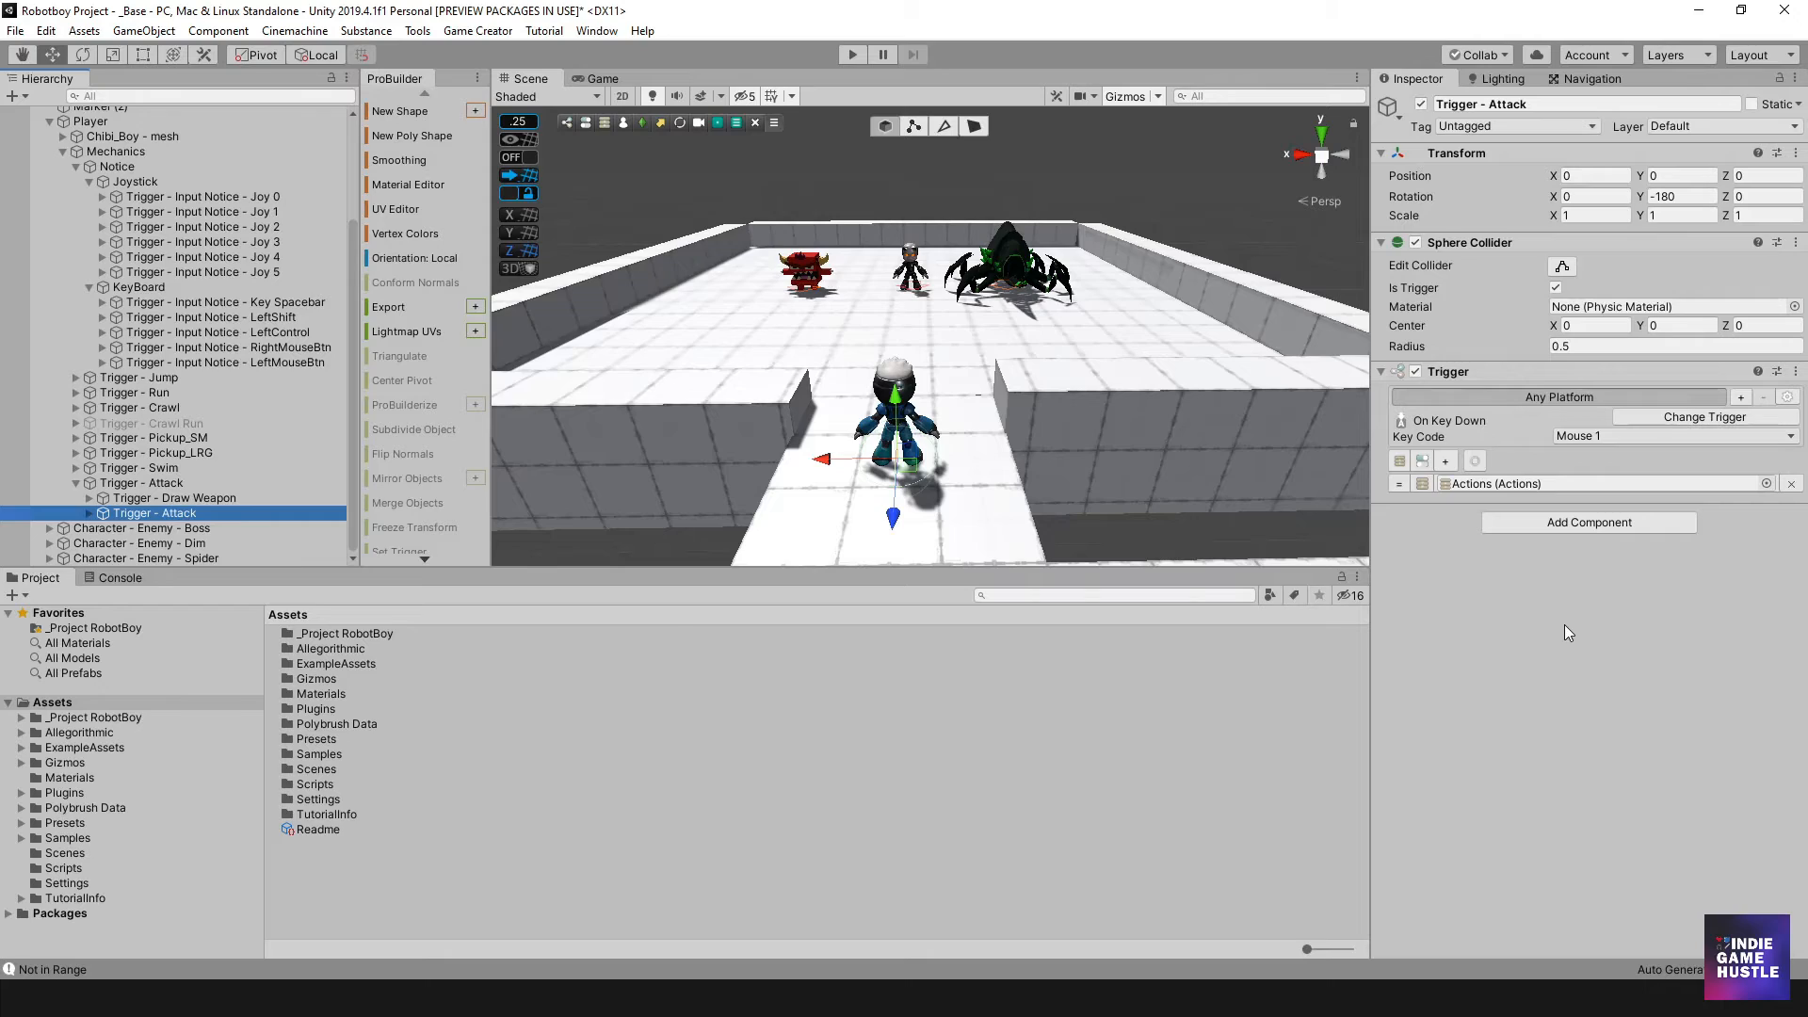
# Play-test the player's attack with the Mouse 1 binding near the enemies, and stop the play test.
pyautogui.click(853, 54)
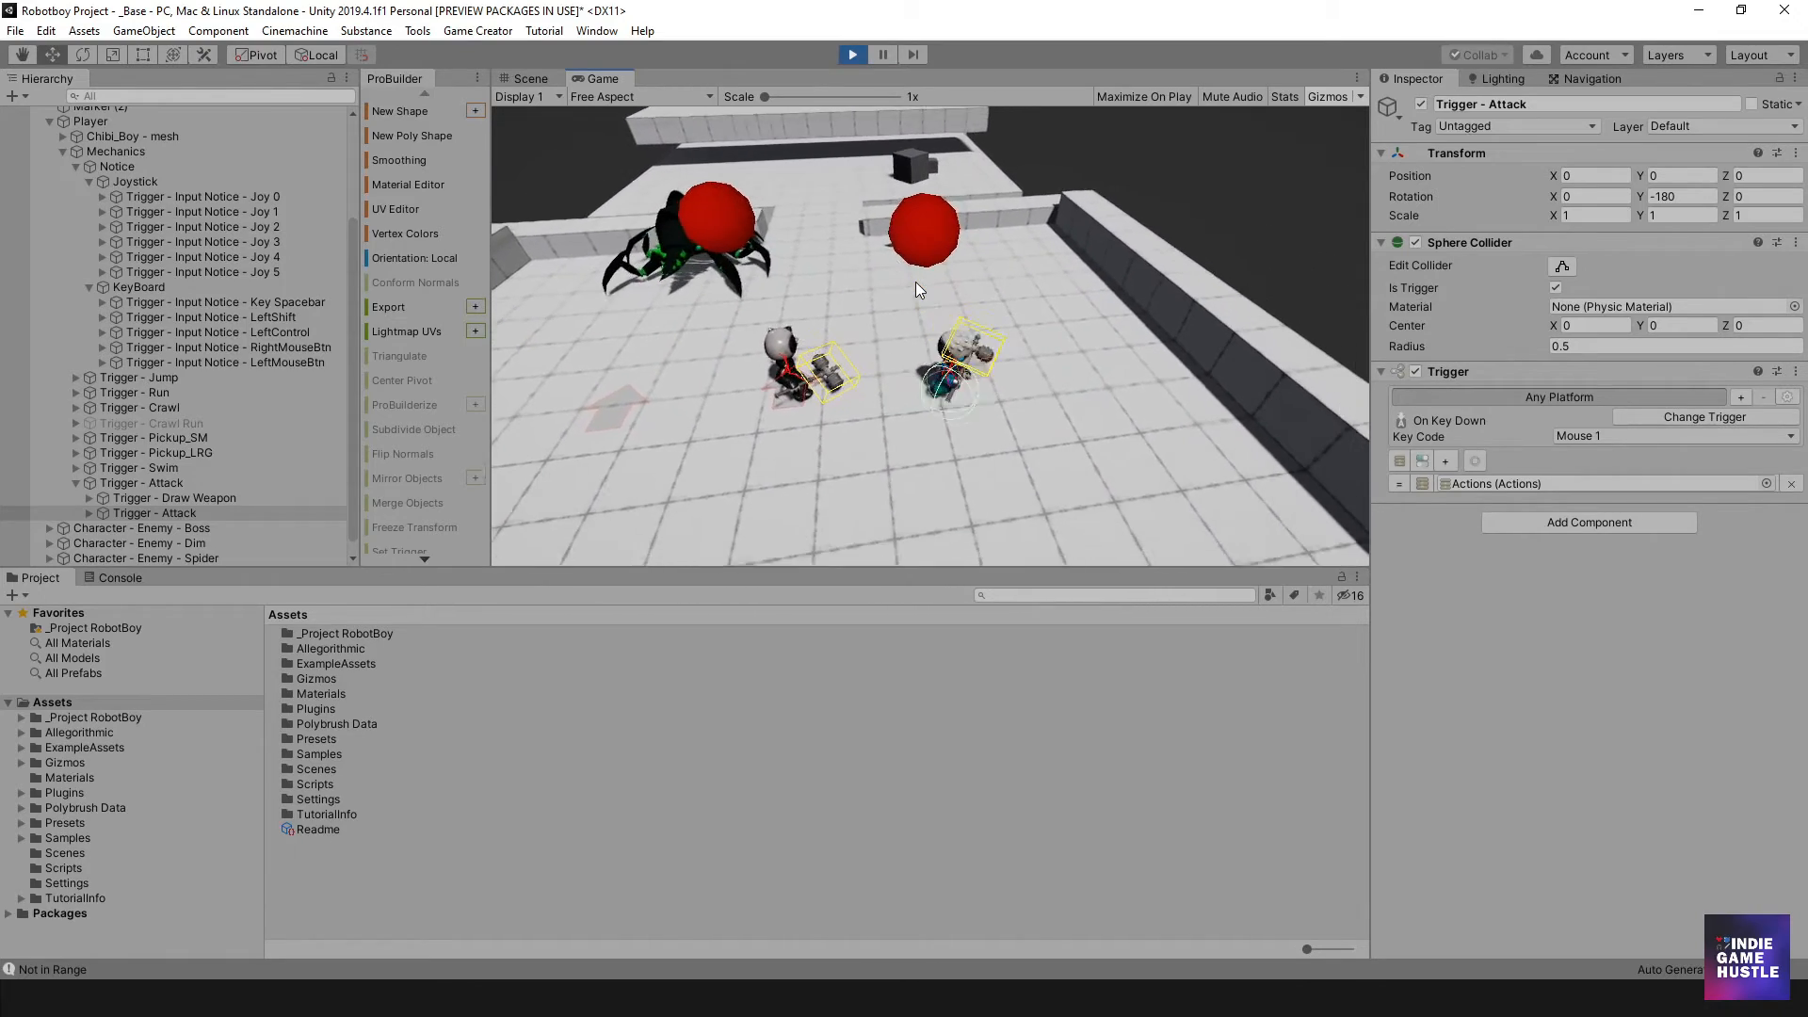
pyautogui.rightClick(917, 308)
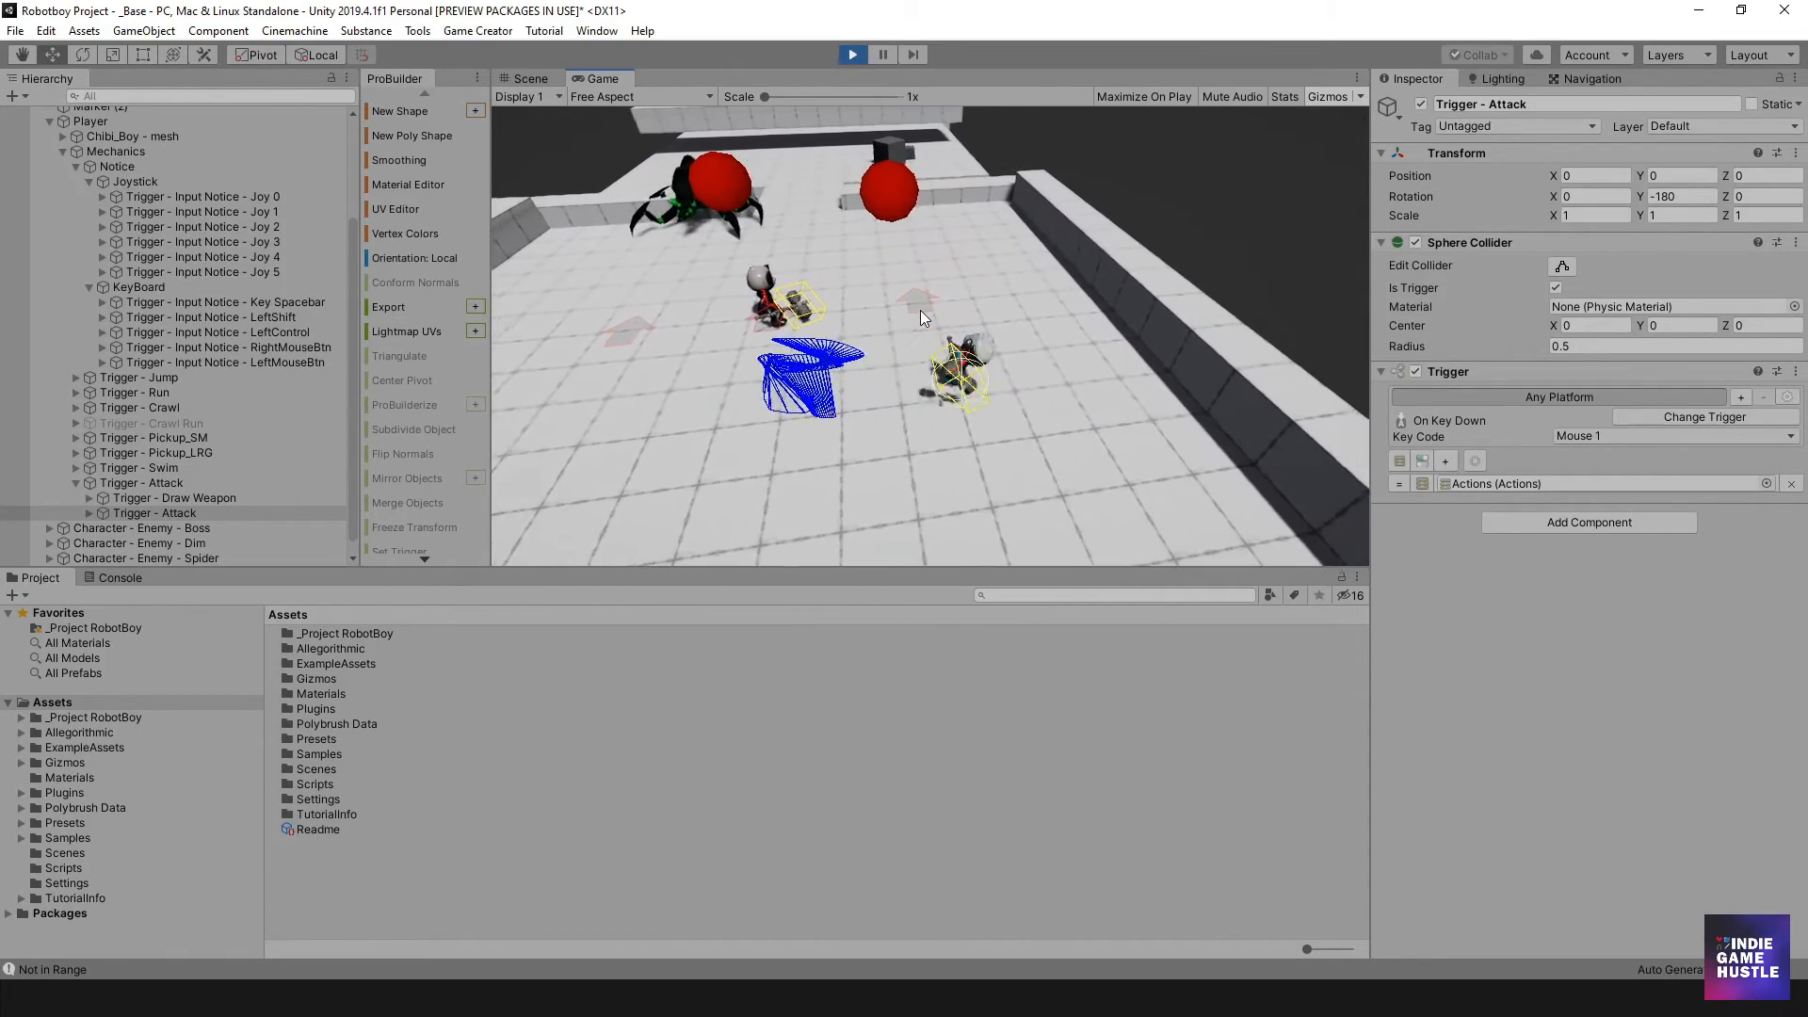
pyautogui.rightClick(913, 309)
pyautogui.rightClick(900, 307)
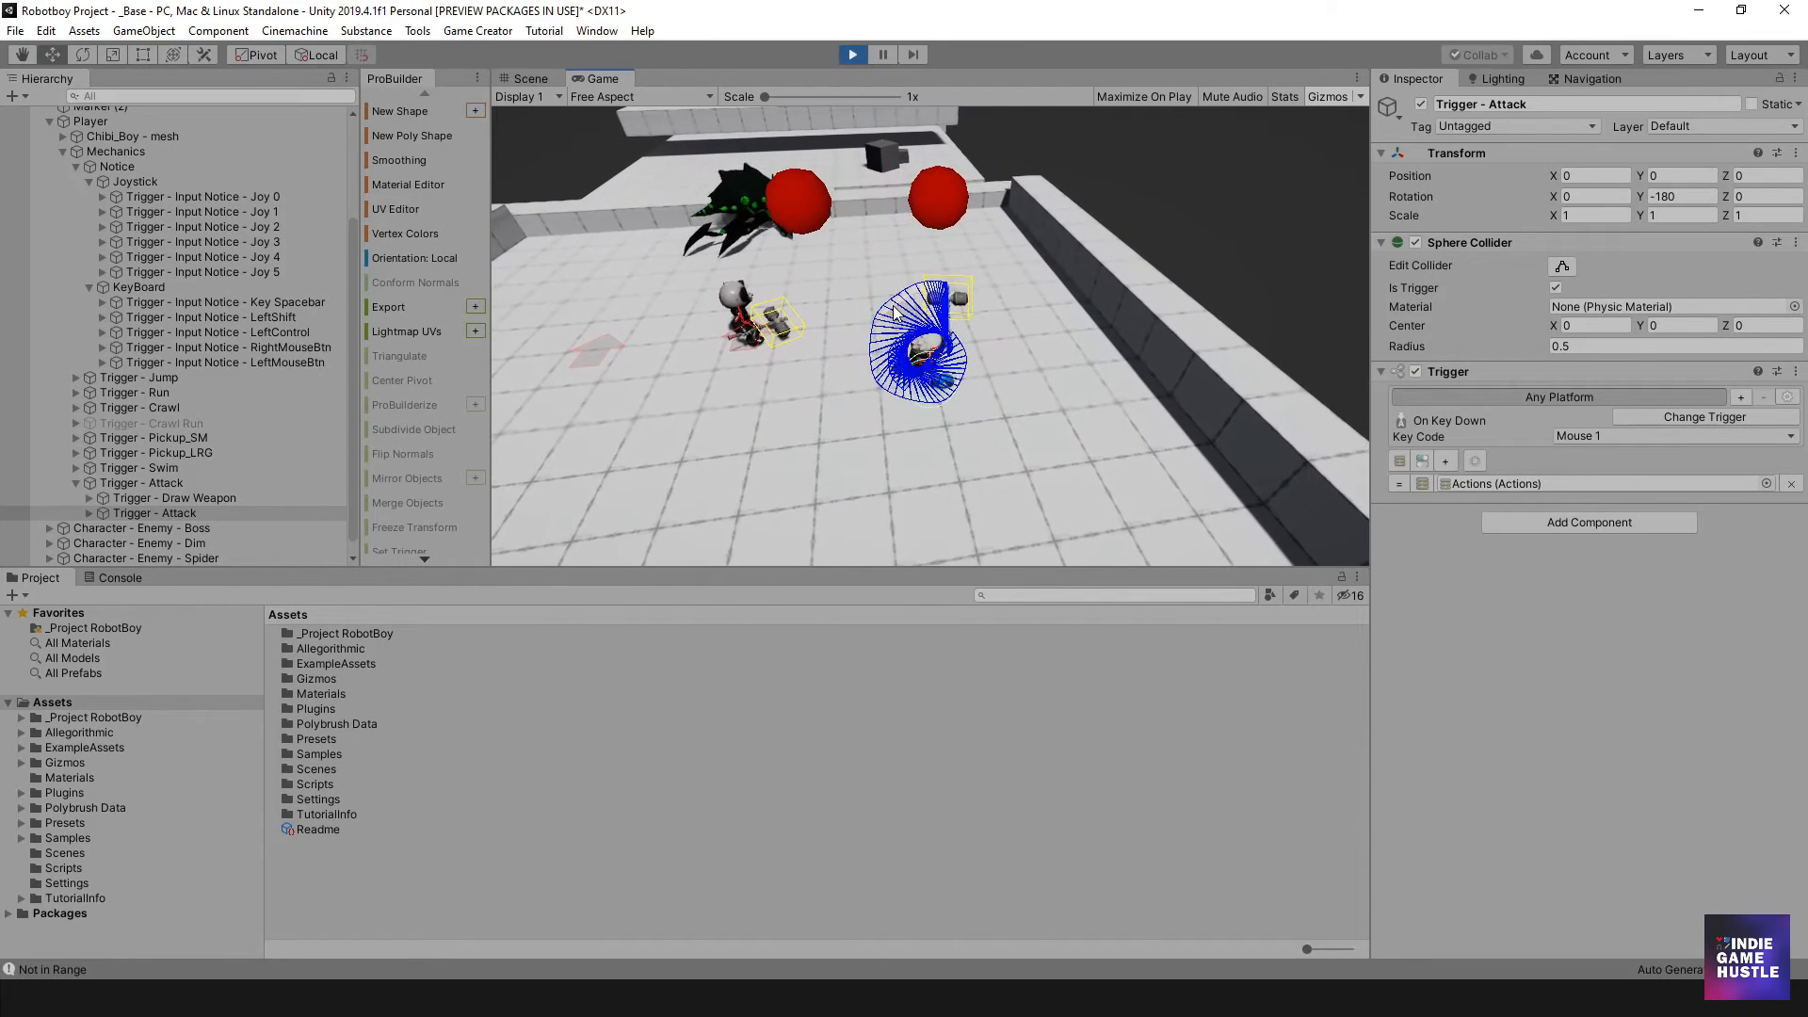
pyautogui.click(853, 54)
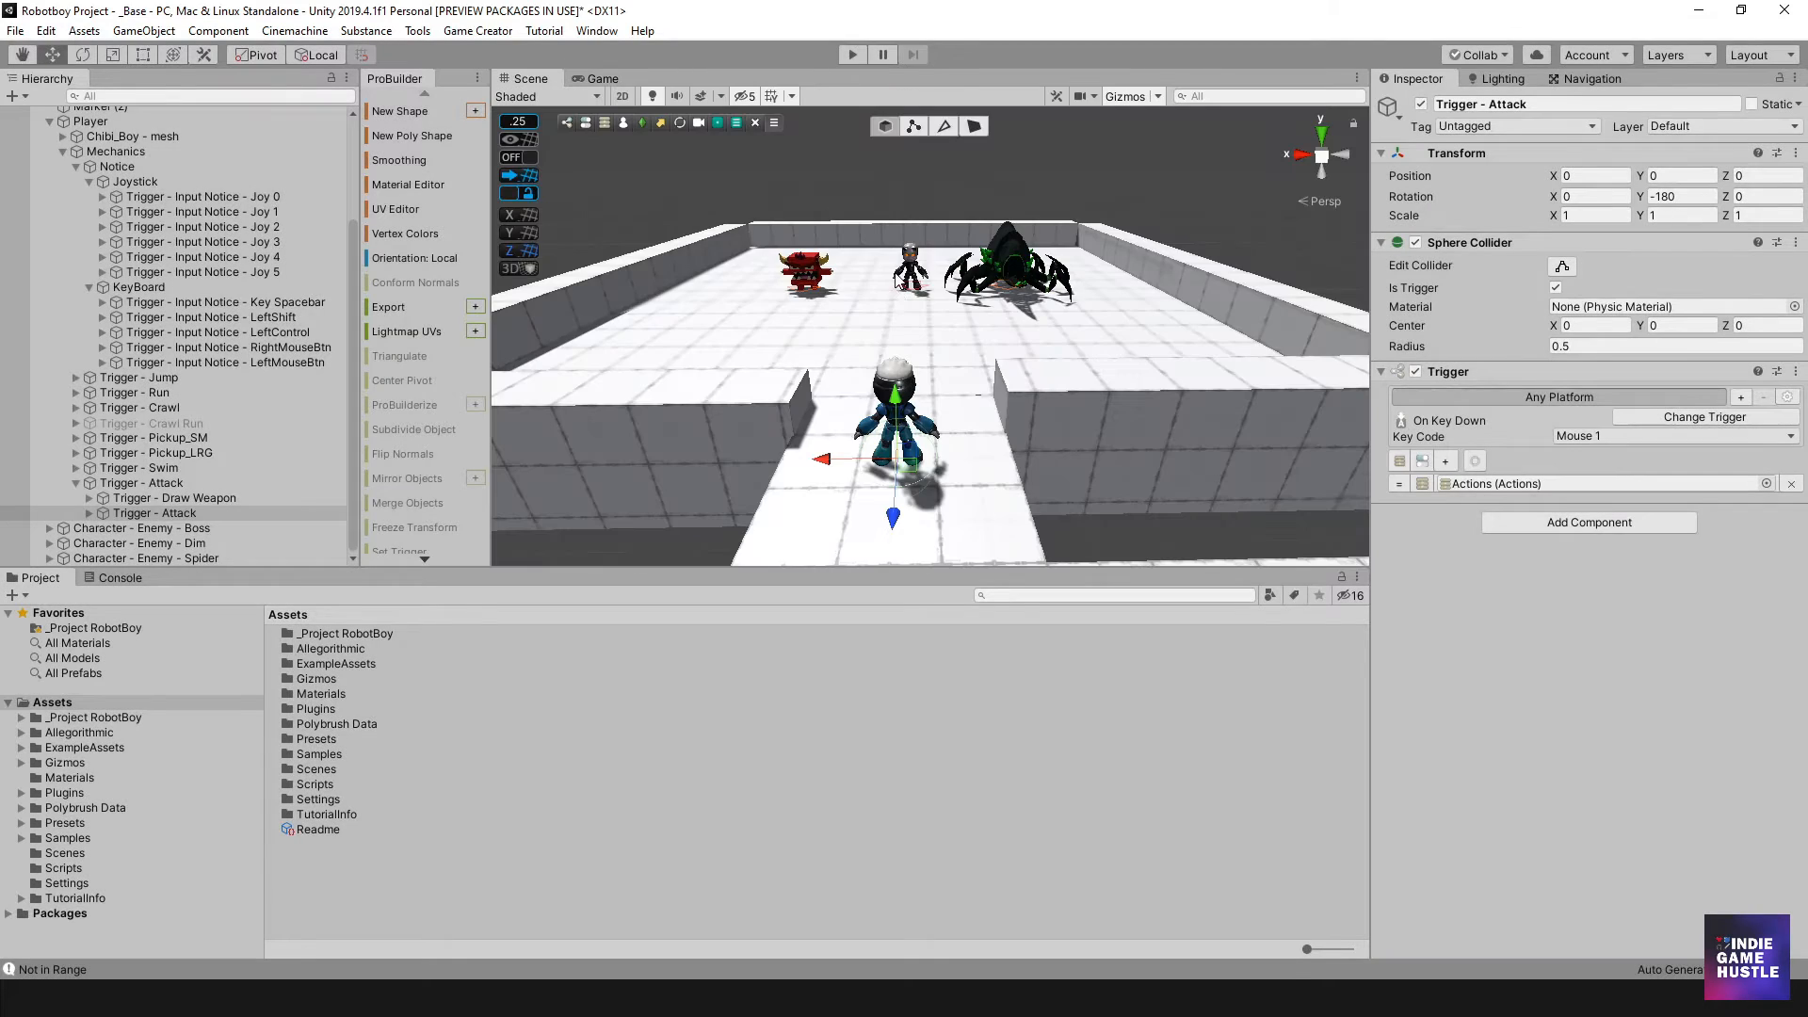
# Set the key code of the existing trigger on the child Trigger - Attack object to Mouse 0.
pyautogui.click(1616, 436)
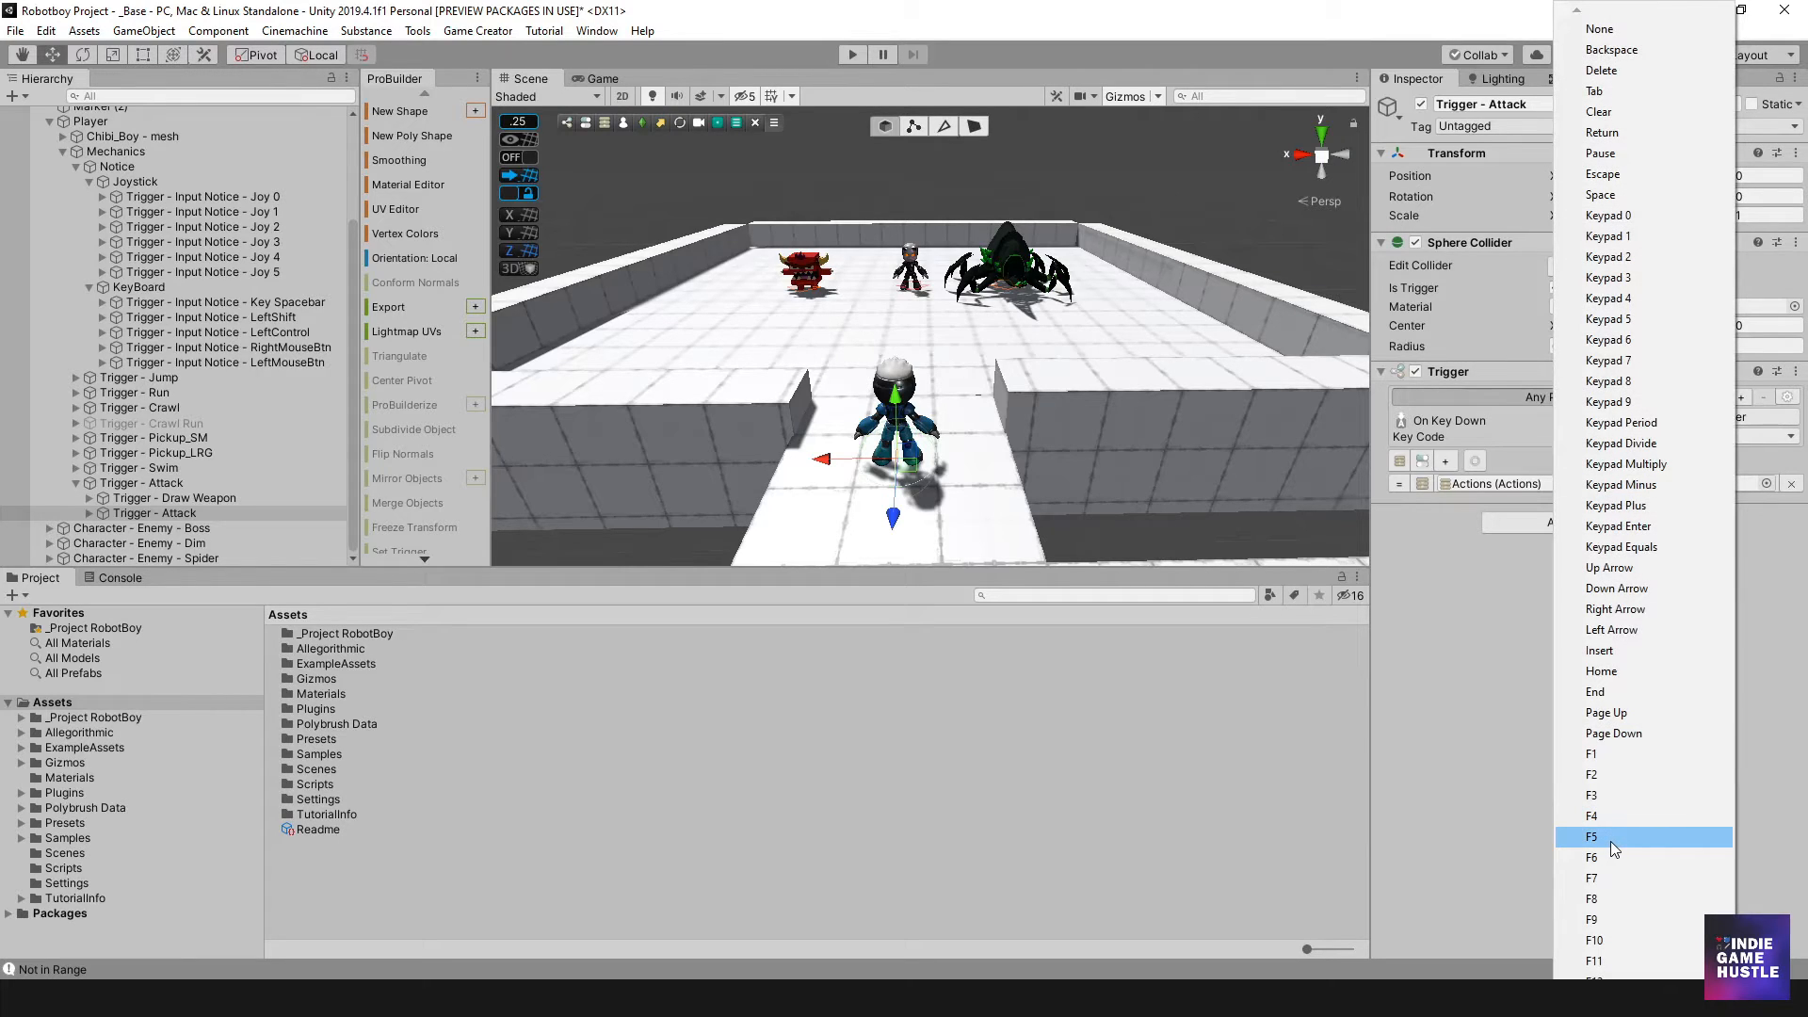
pyautogui.scroll(-15, 1616, 847)
pyautogui.click(1624, 967)
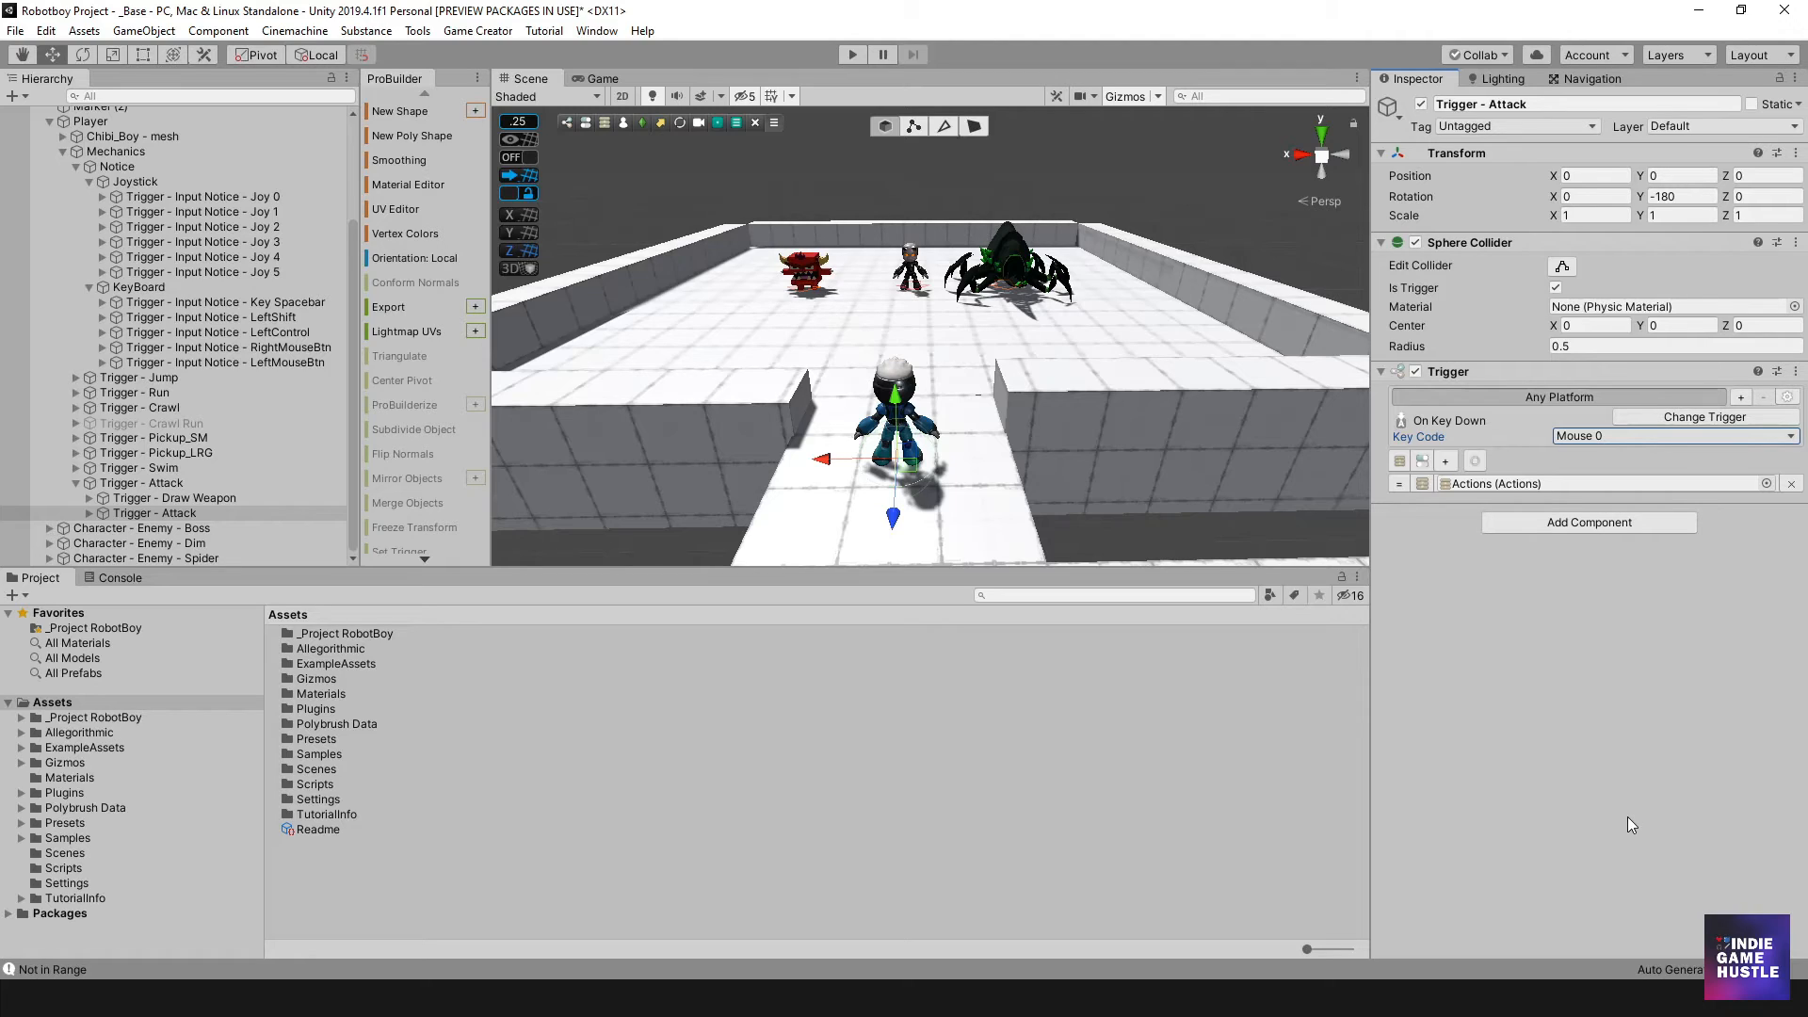
# Add a second Trigger component to the child Trigger - Attack object, using On Key Down with Joystick Button 2 as its key code.
pyautogui.click(1609, 523)
pyautogui.click(1554, 591)
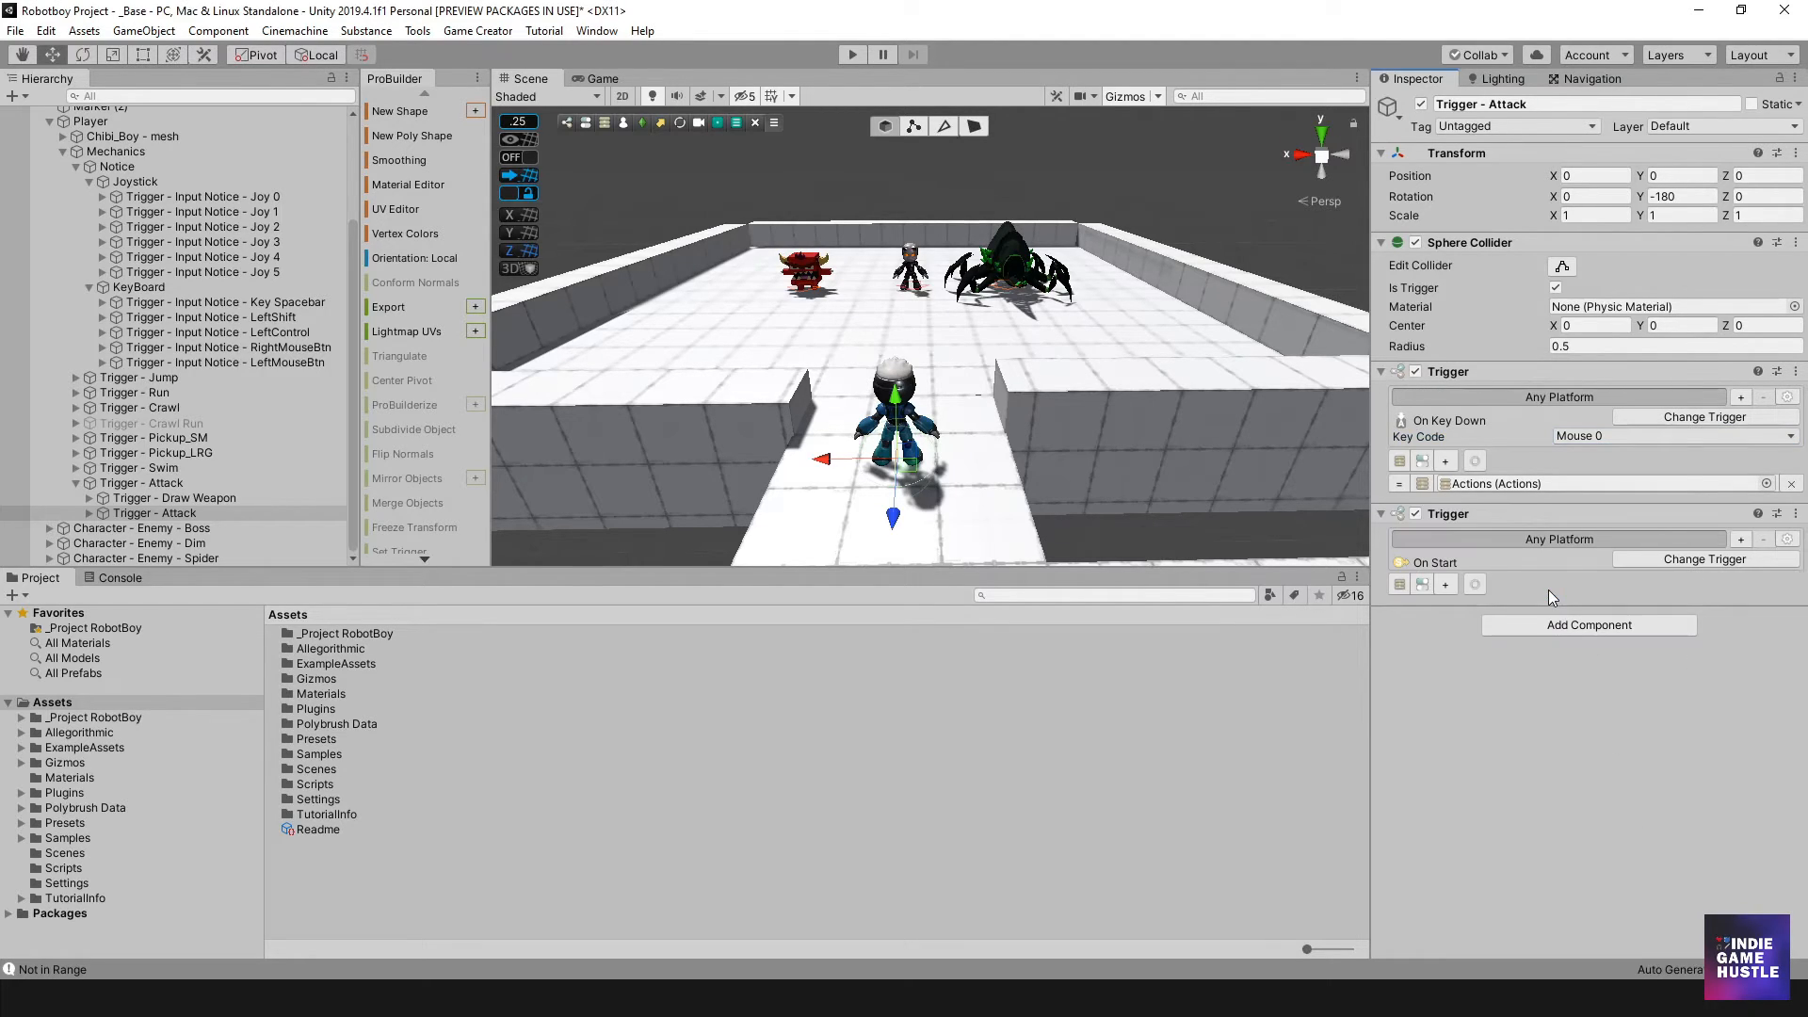
pyautogui.click(1682, 559)
pyautogui.click(1667, 678)
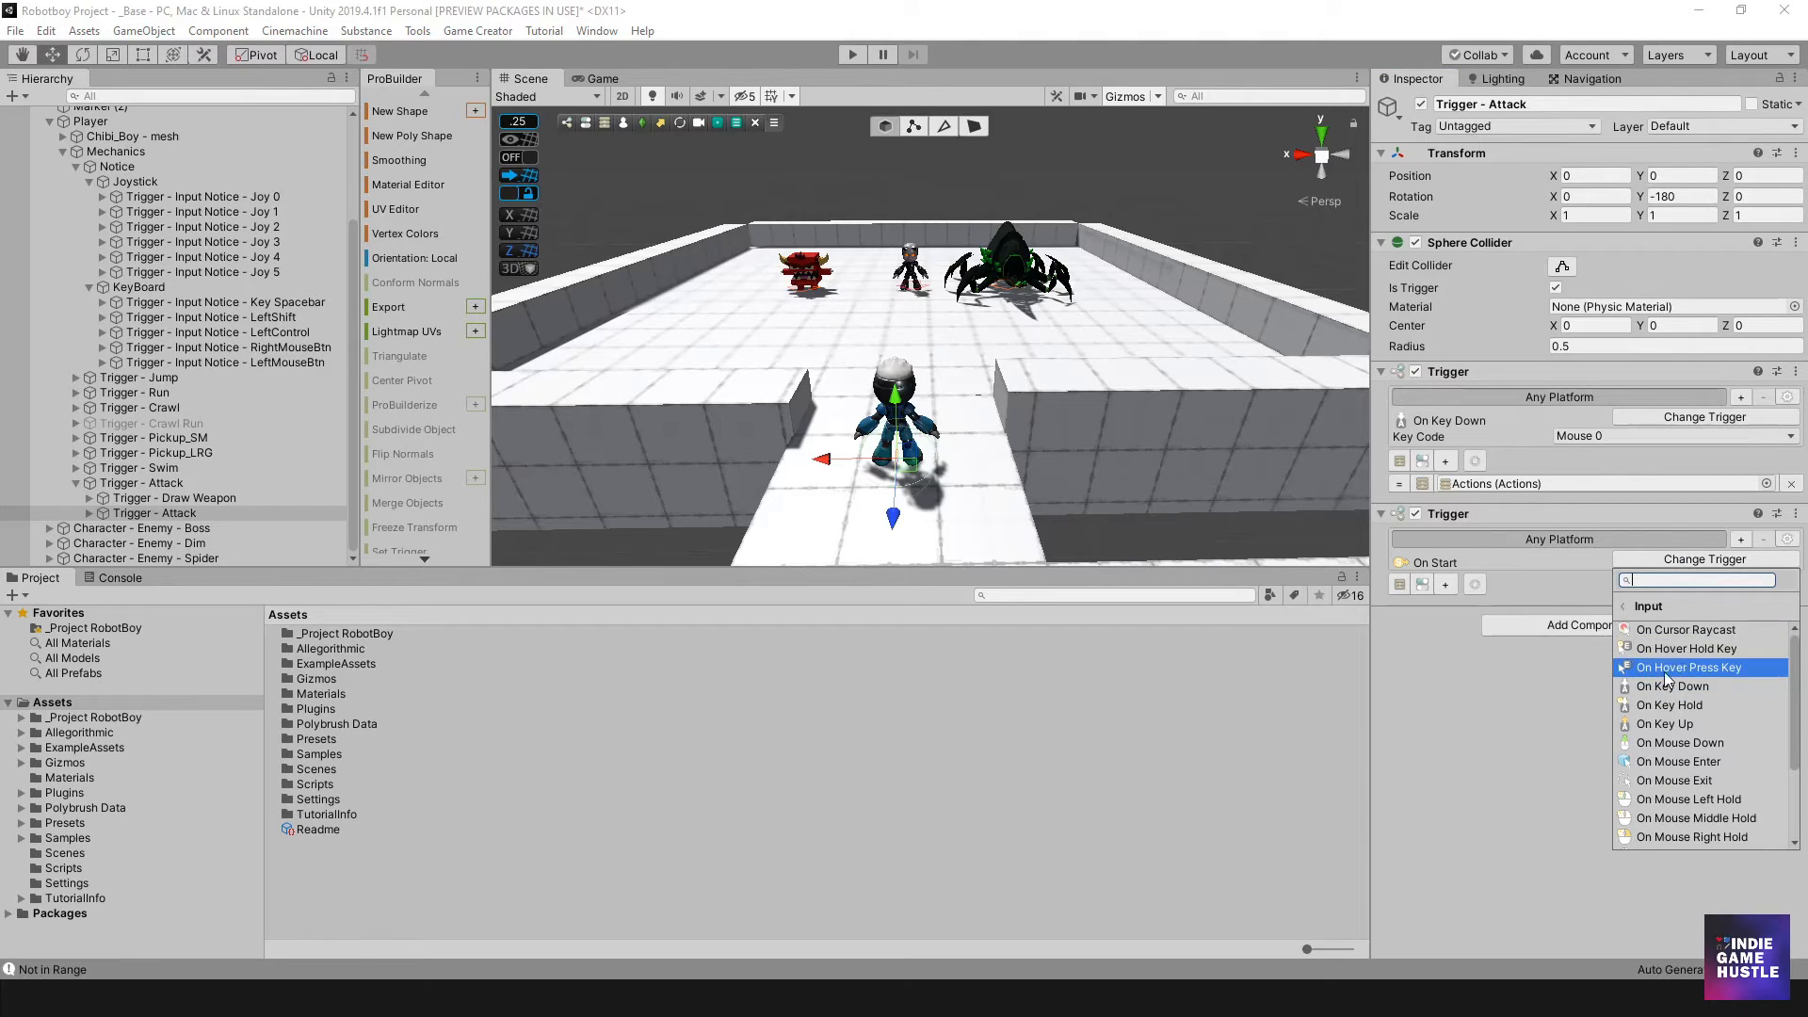
pyautogui.click(1668, 685)
pyautogui.click(1574, 579)
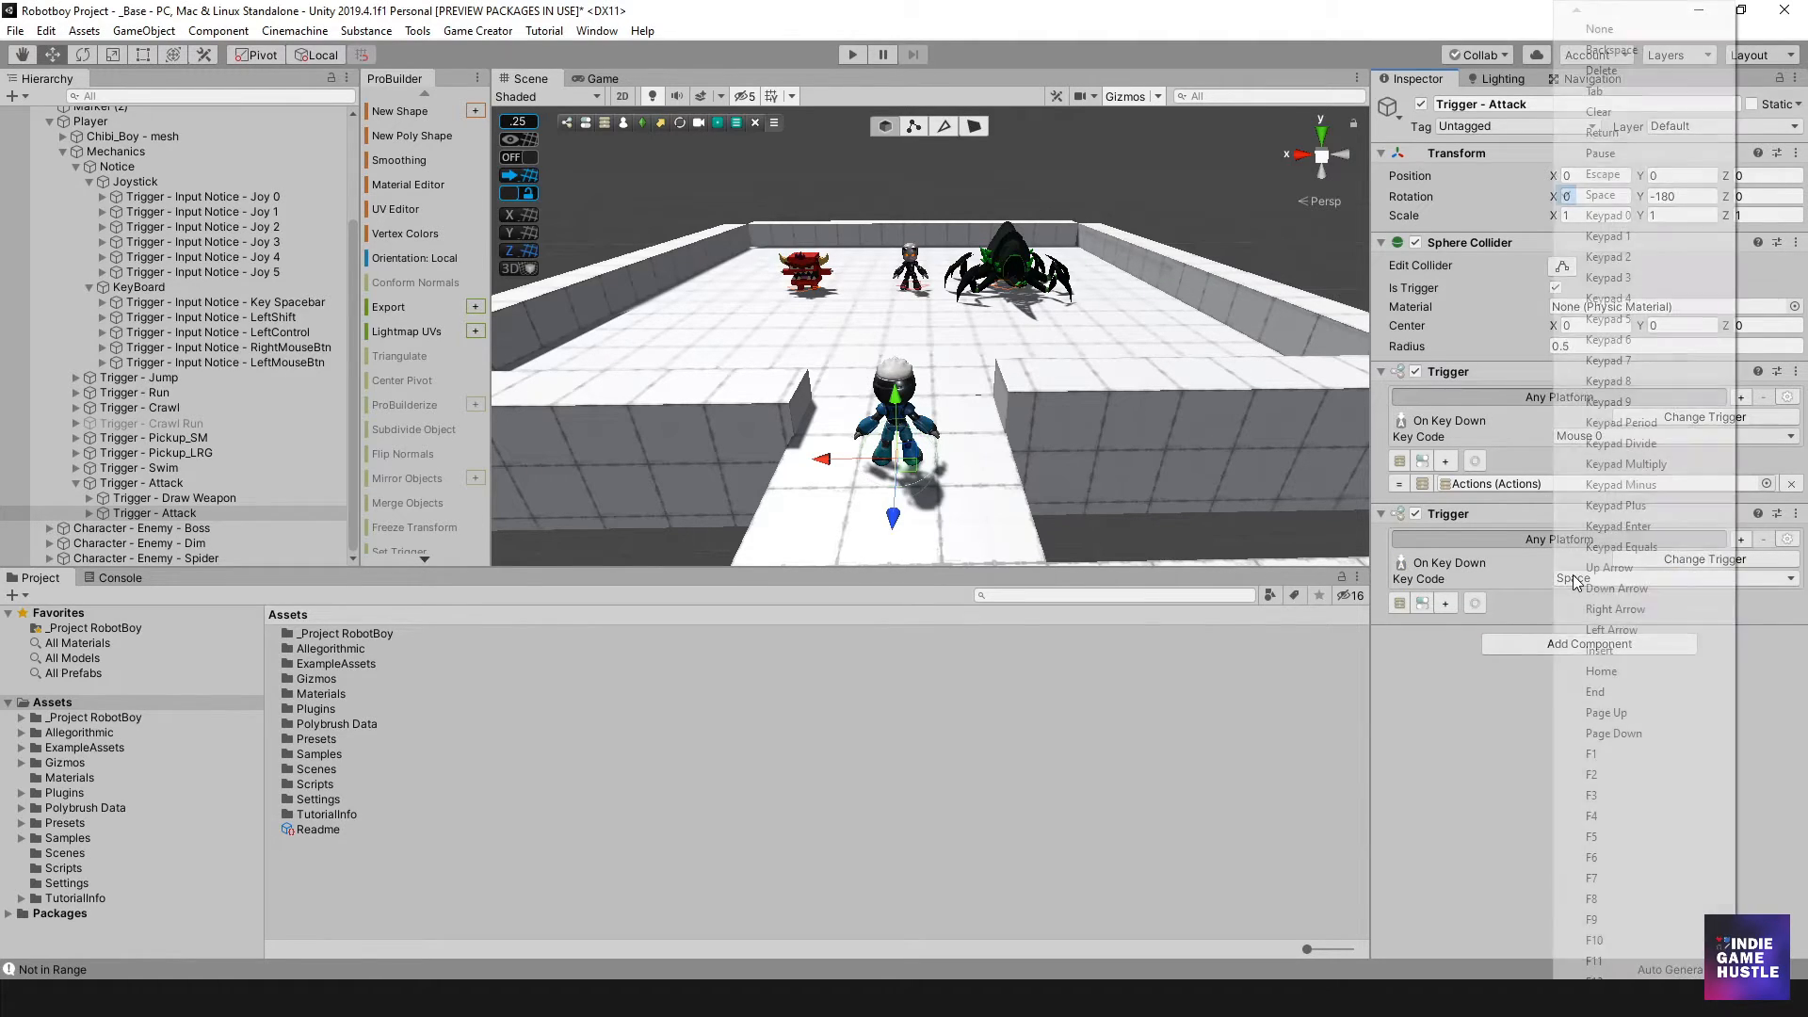
pyautogui.scroll(-20, 1575, 578)
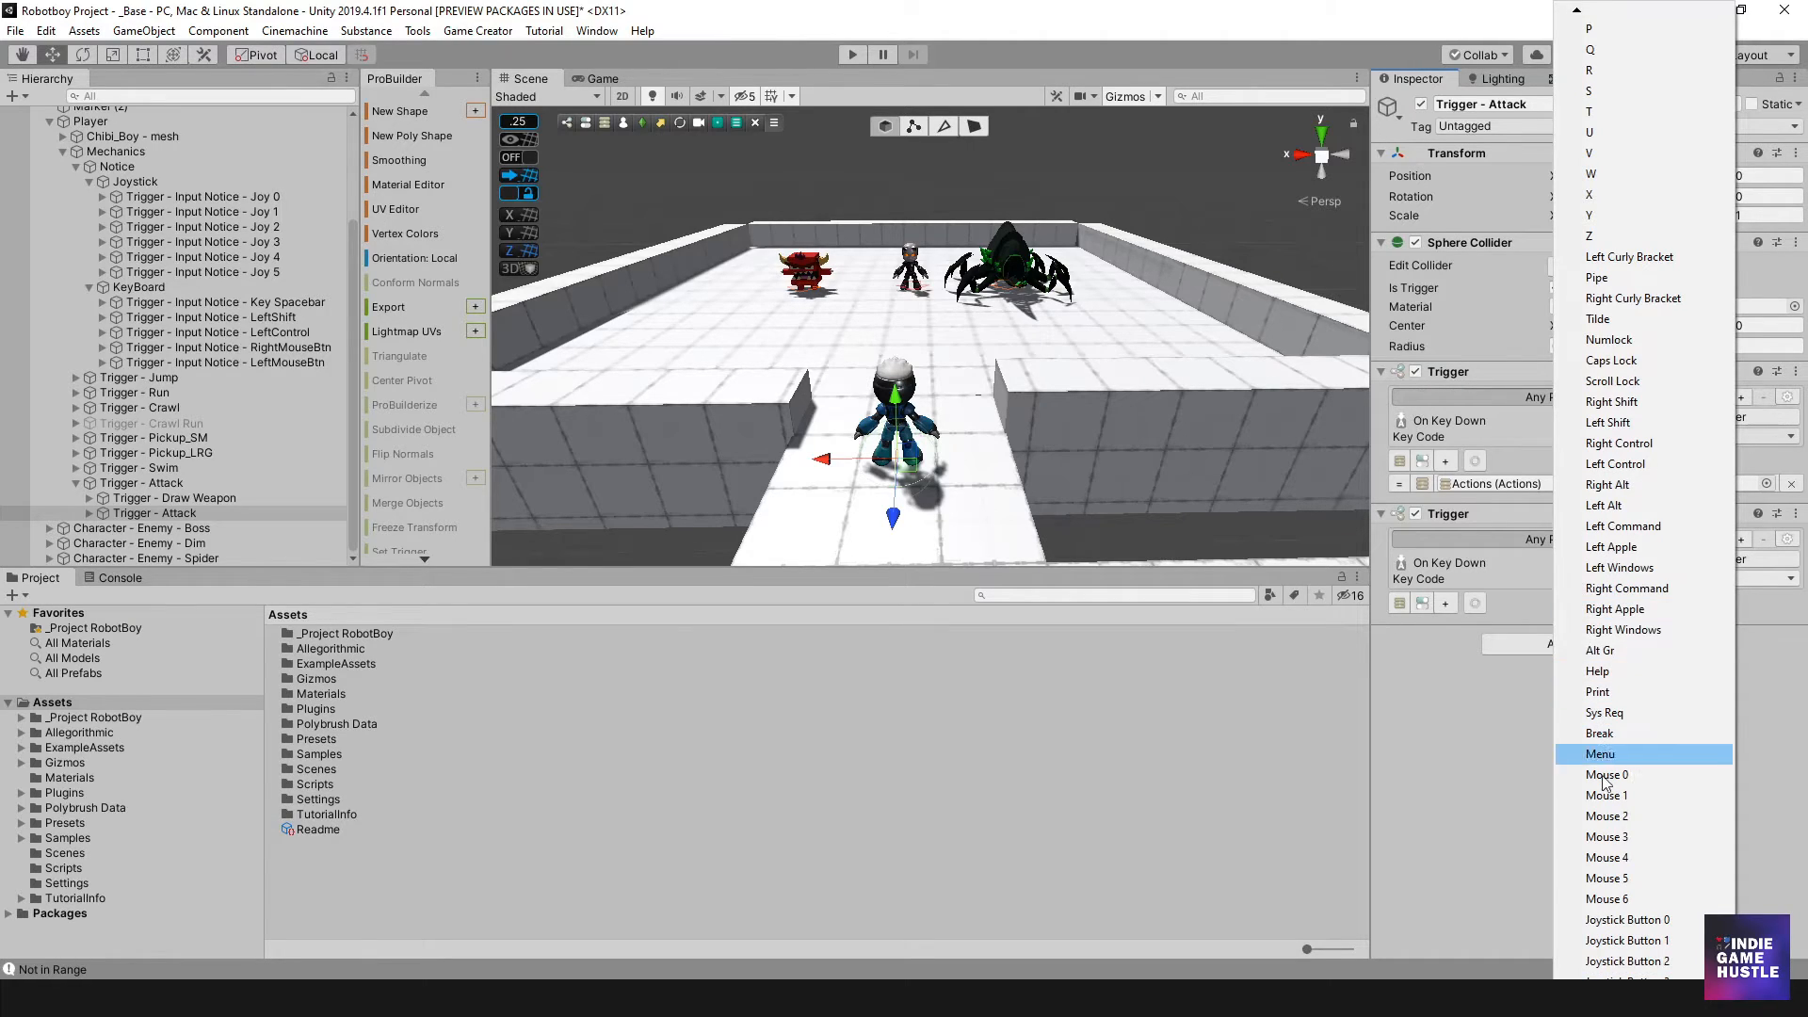
pyautogui.click(1627, 965)
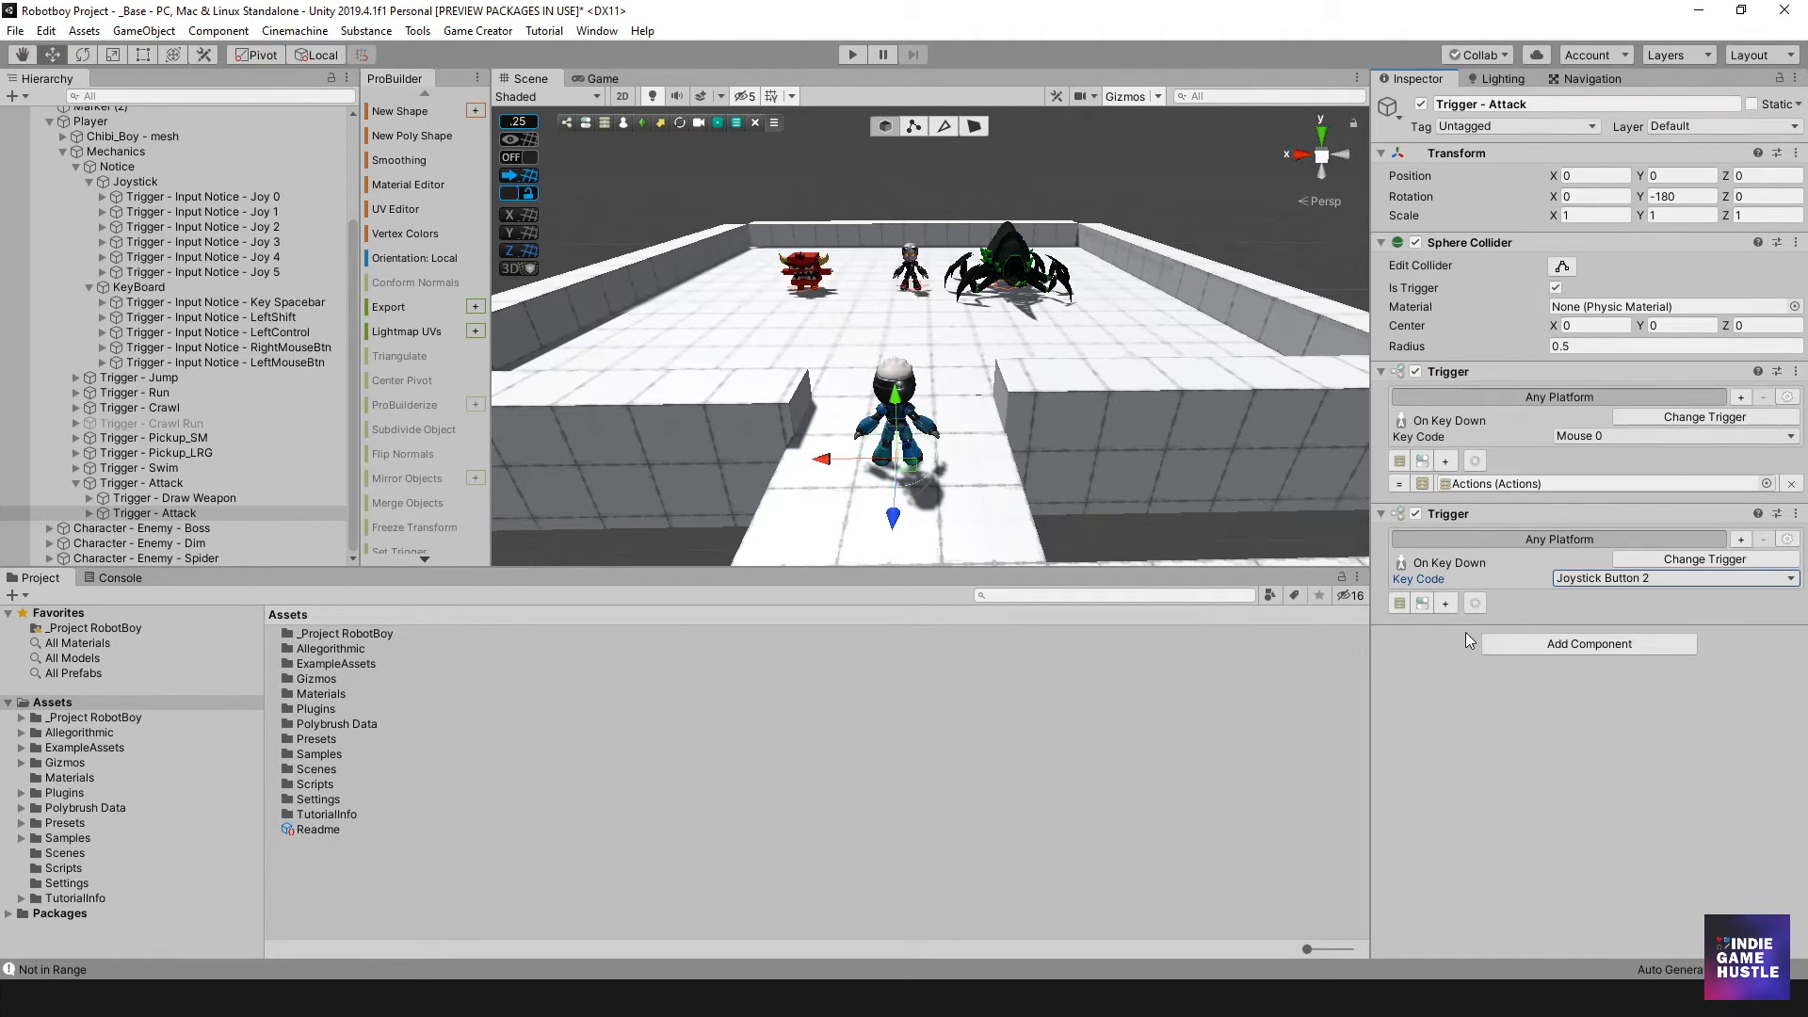
# Add an actions slot to the joystick trigger of the Attack object and assign its child Actions object.
pyautogui.click(1447, 603)
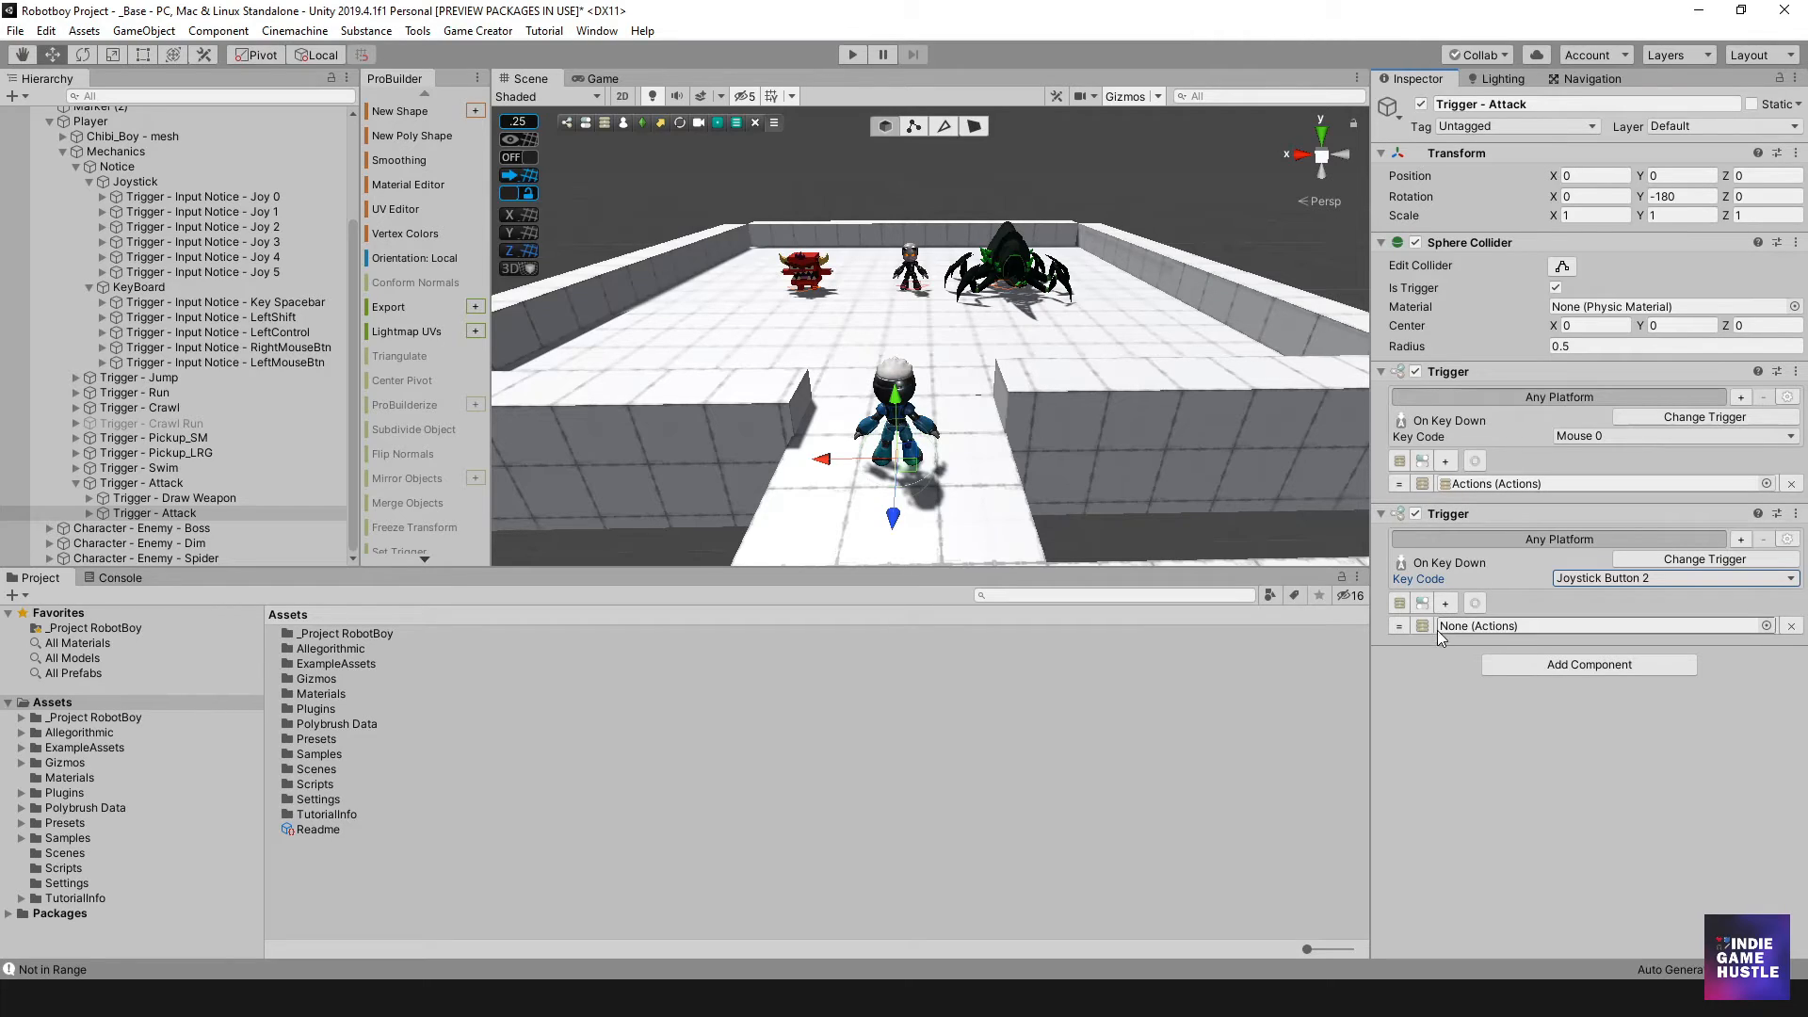
pyautogui.click(90, 514)
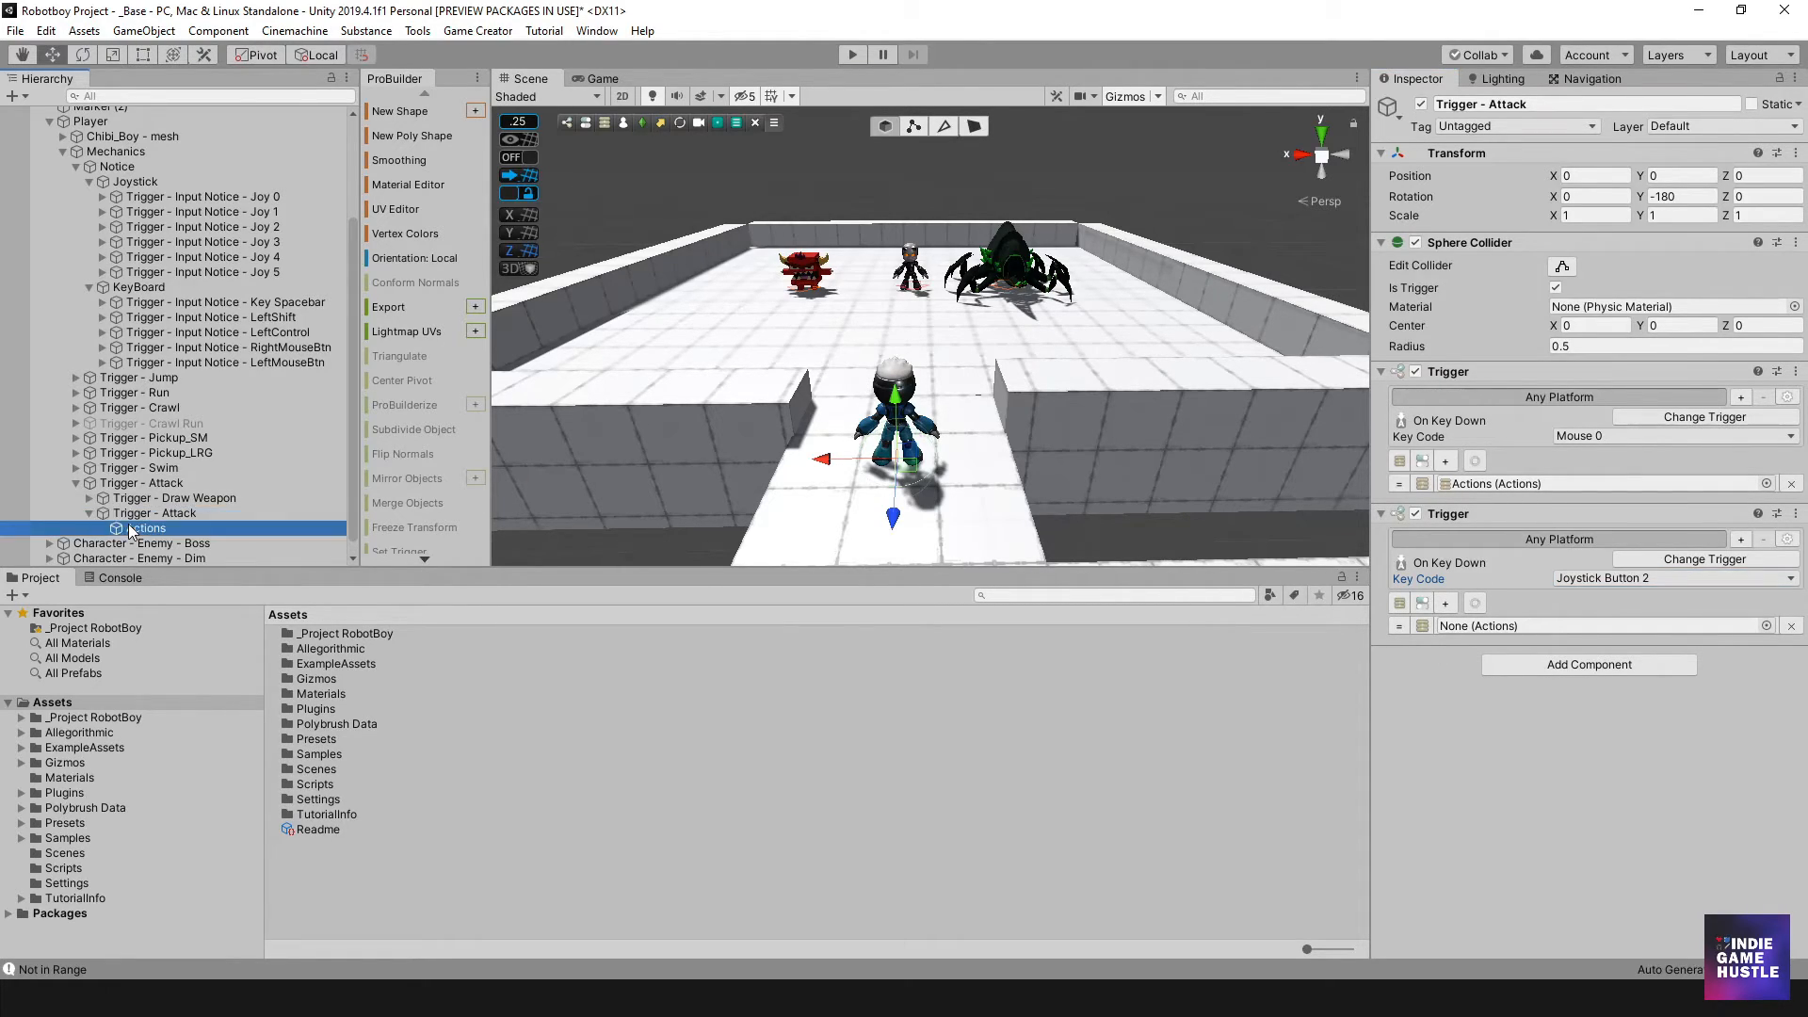
pyautogui.moveTo(146, 528); pyautogui.dragTo(1454, 632)
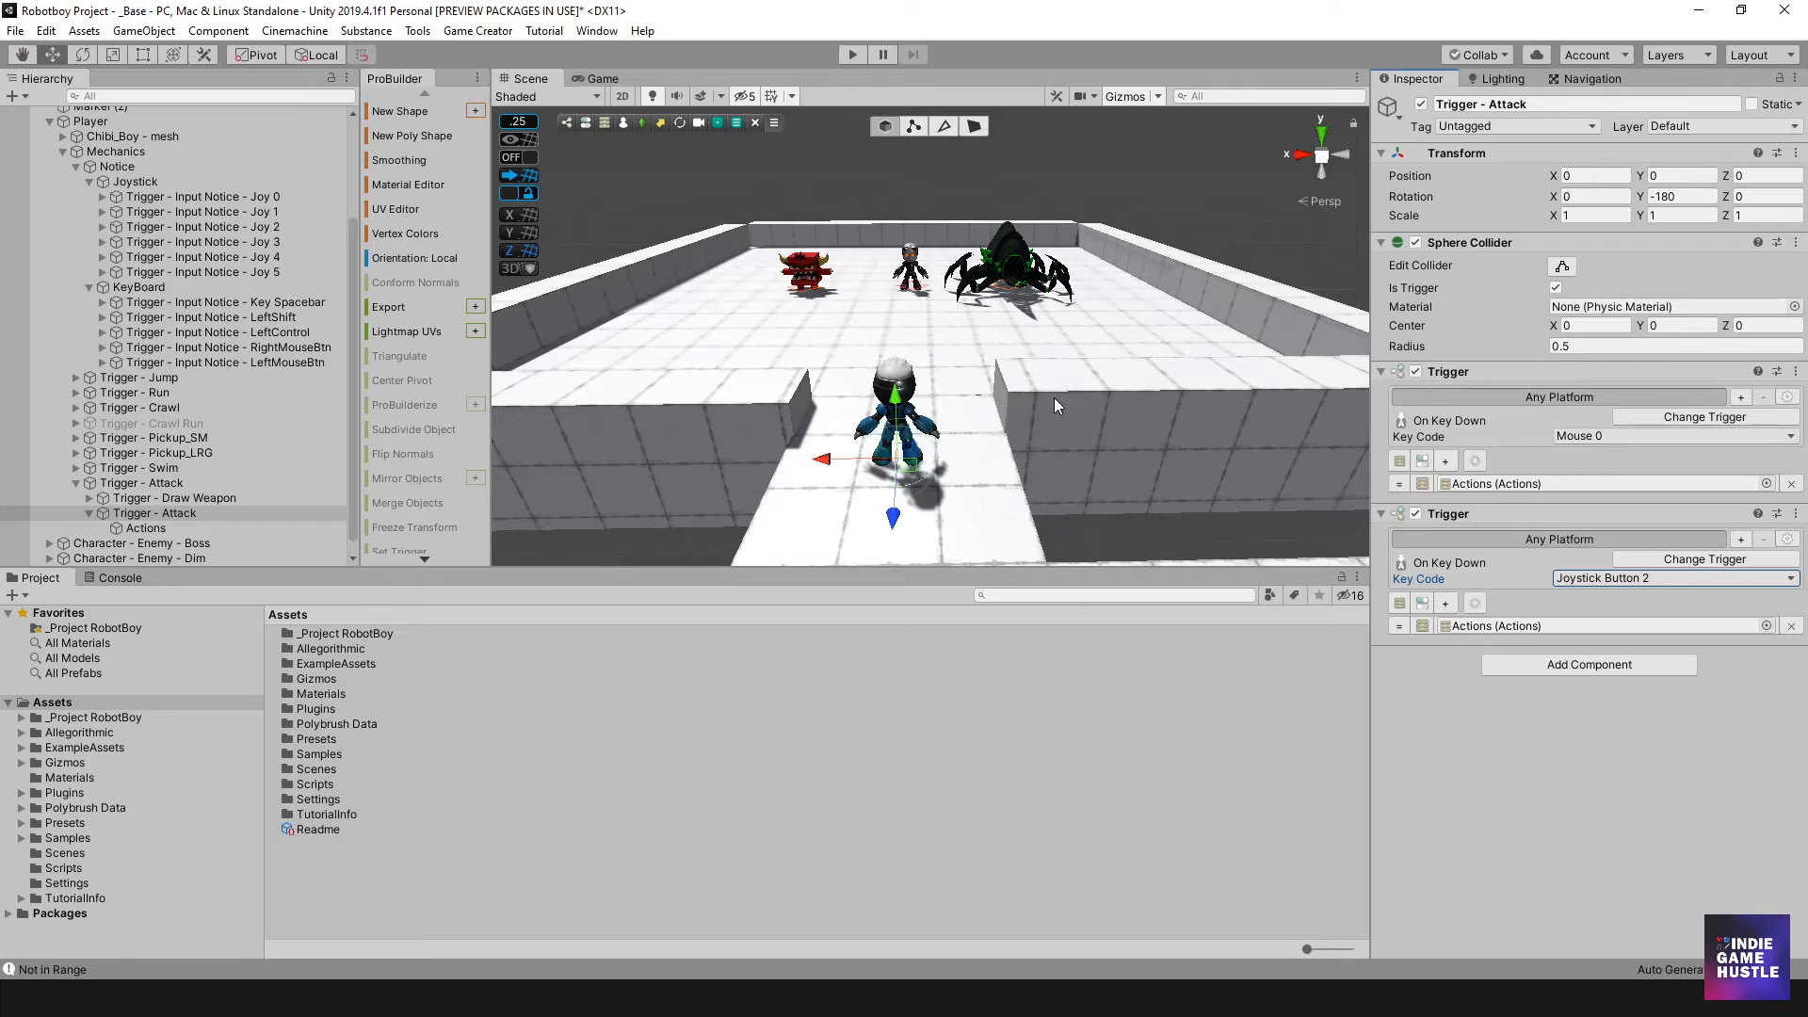
# Start a play test and try the player's attack with the Mouse 0 binding near the enemies in the arena.
pyautogui.click(849, 58)
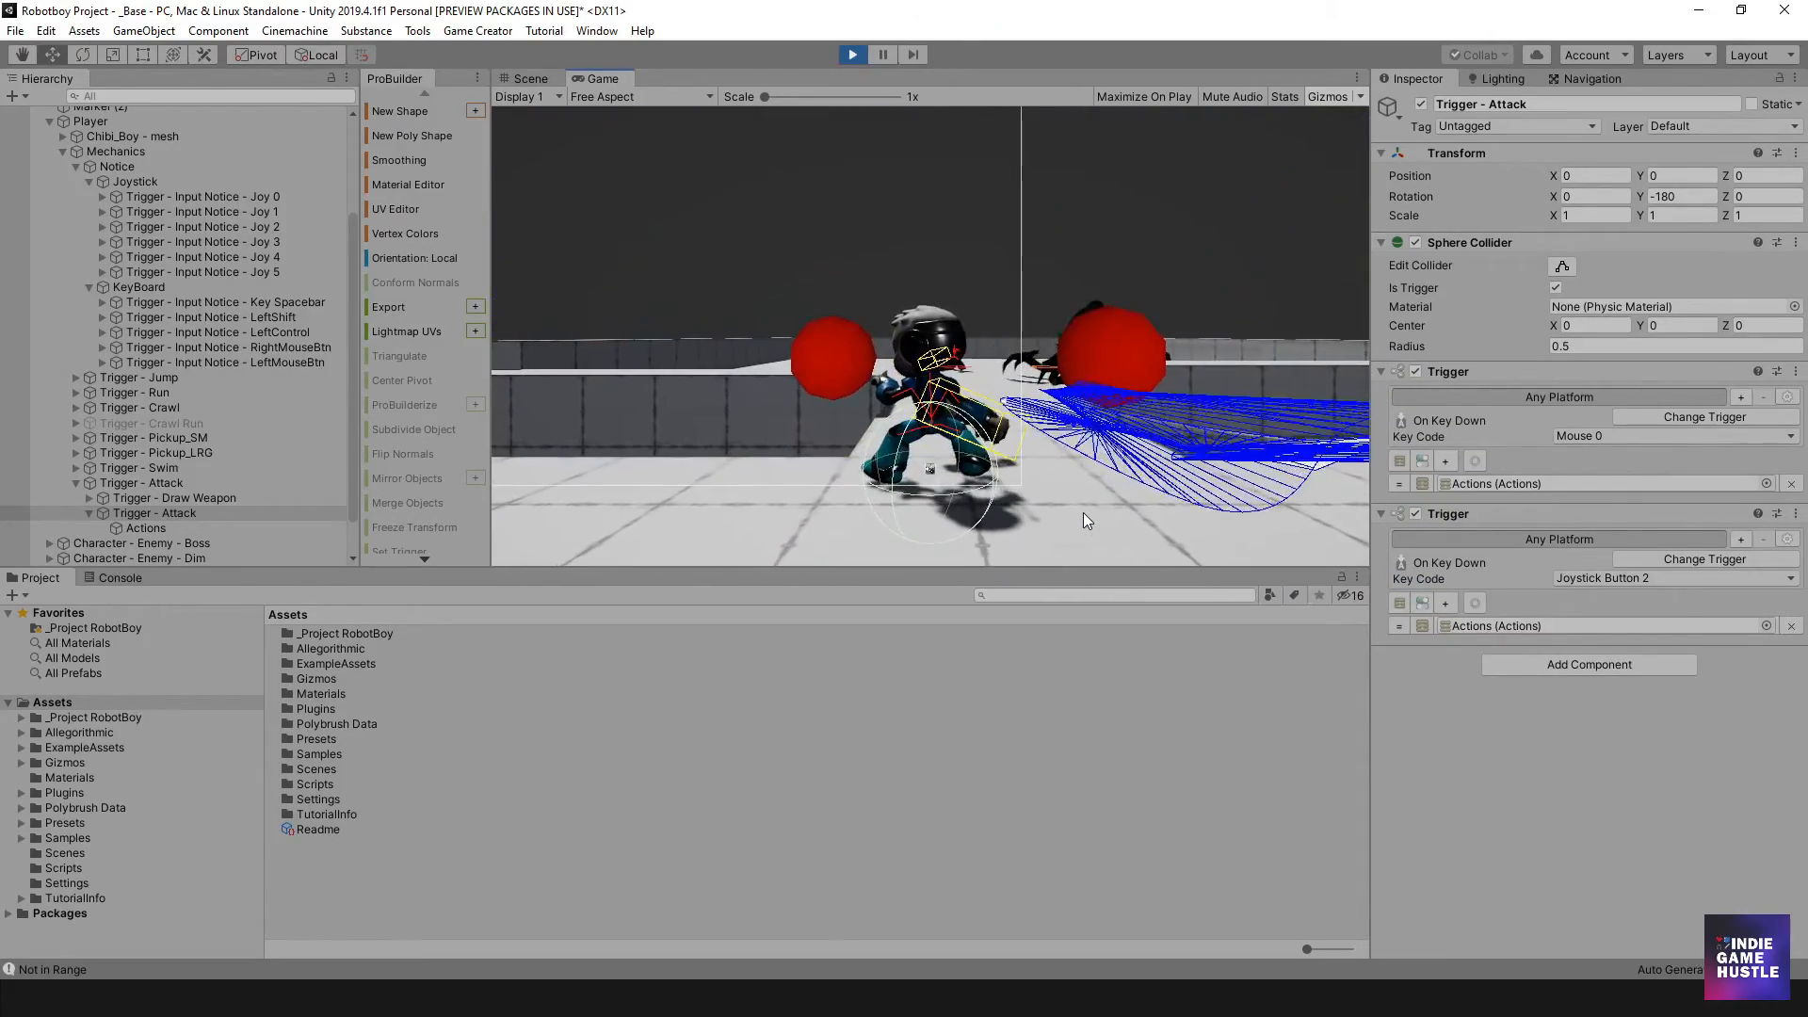
pyautogui.click(1149, 354)
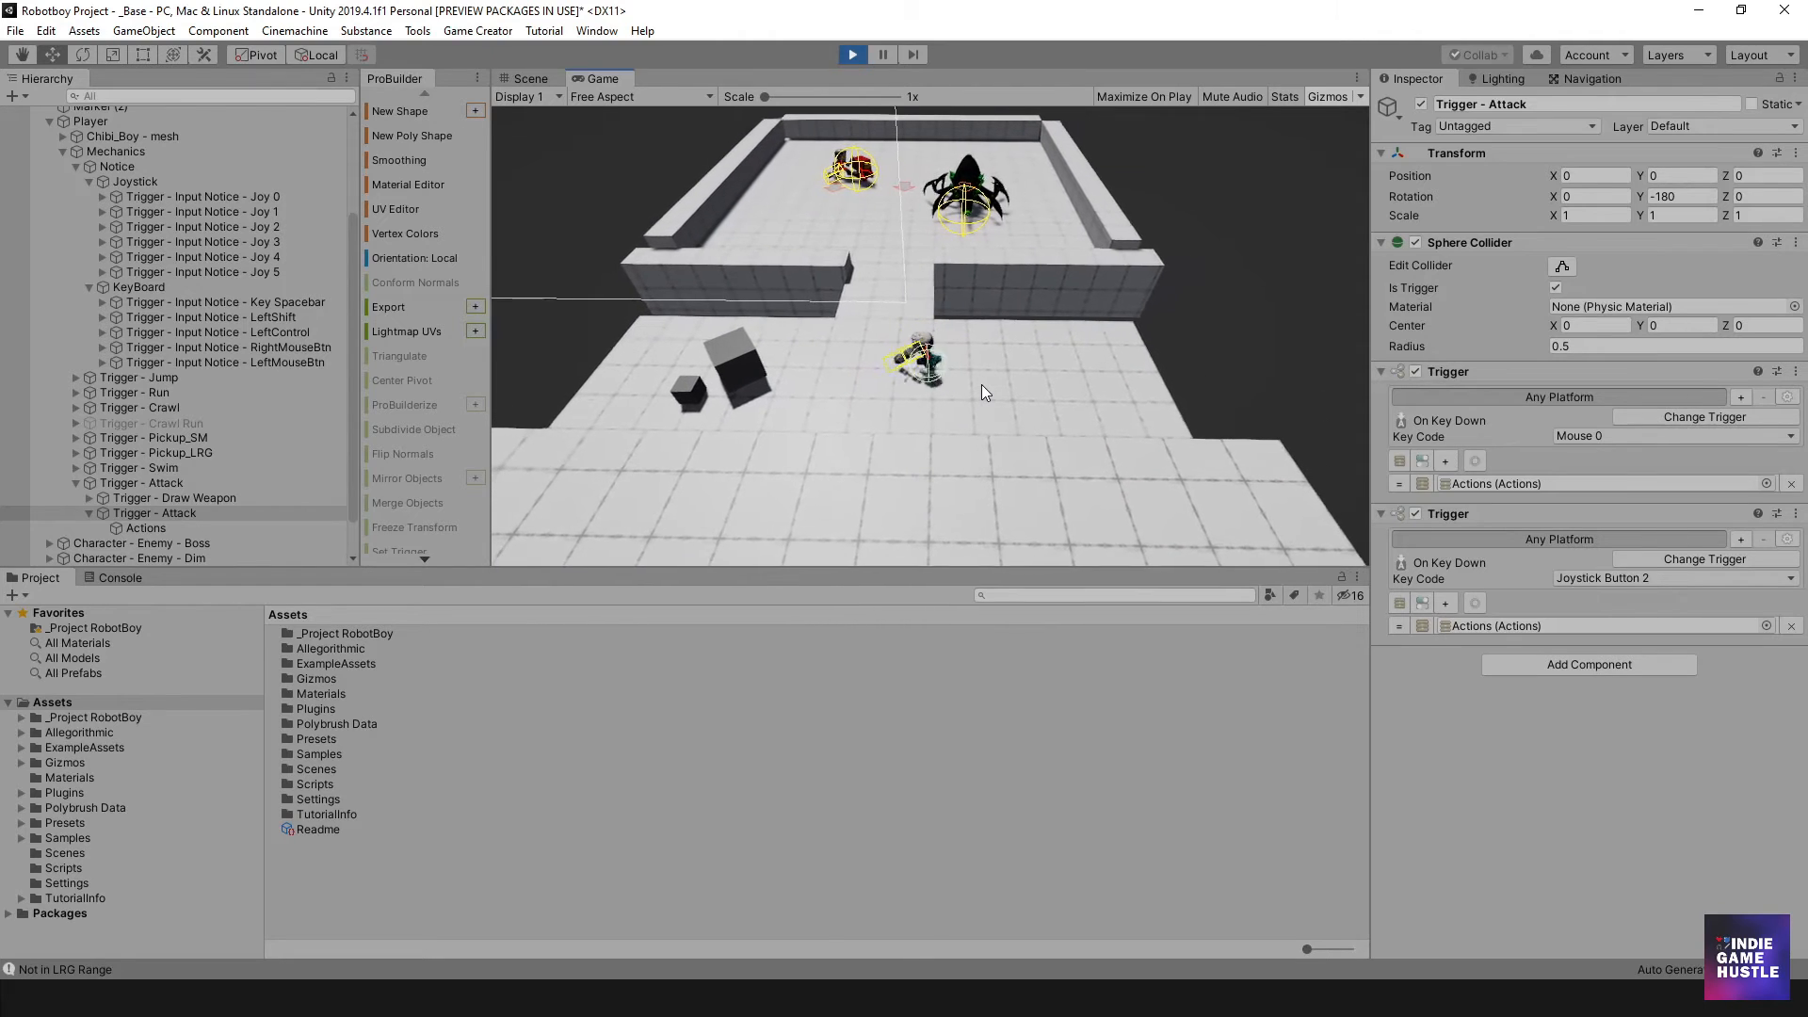
pyautogui.click(981, 384)
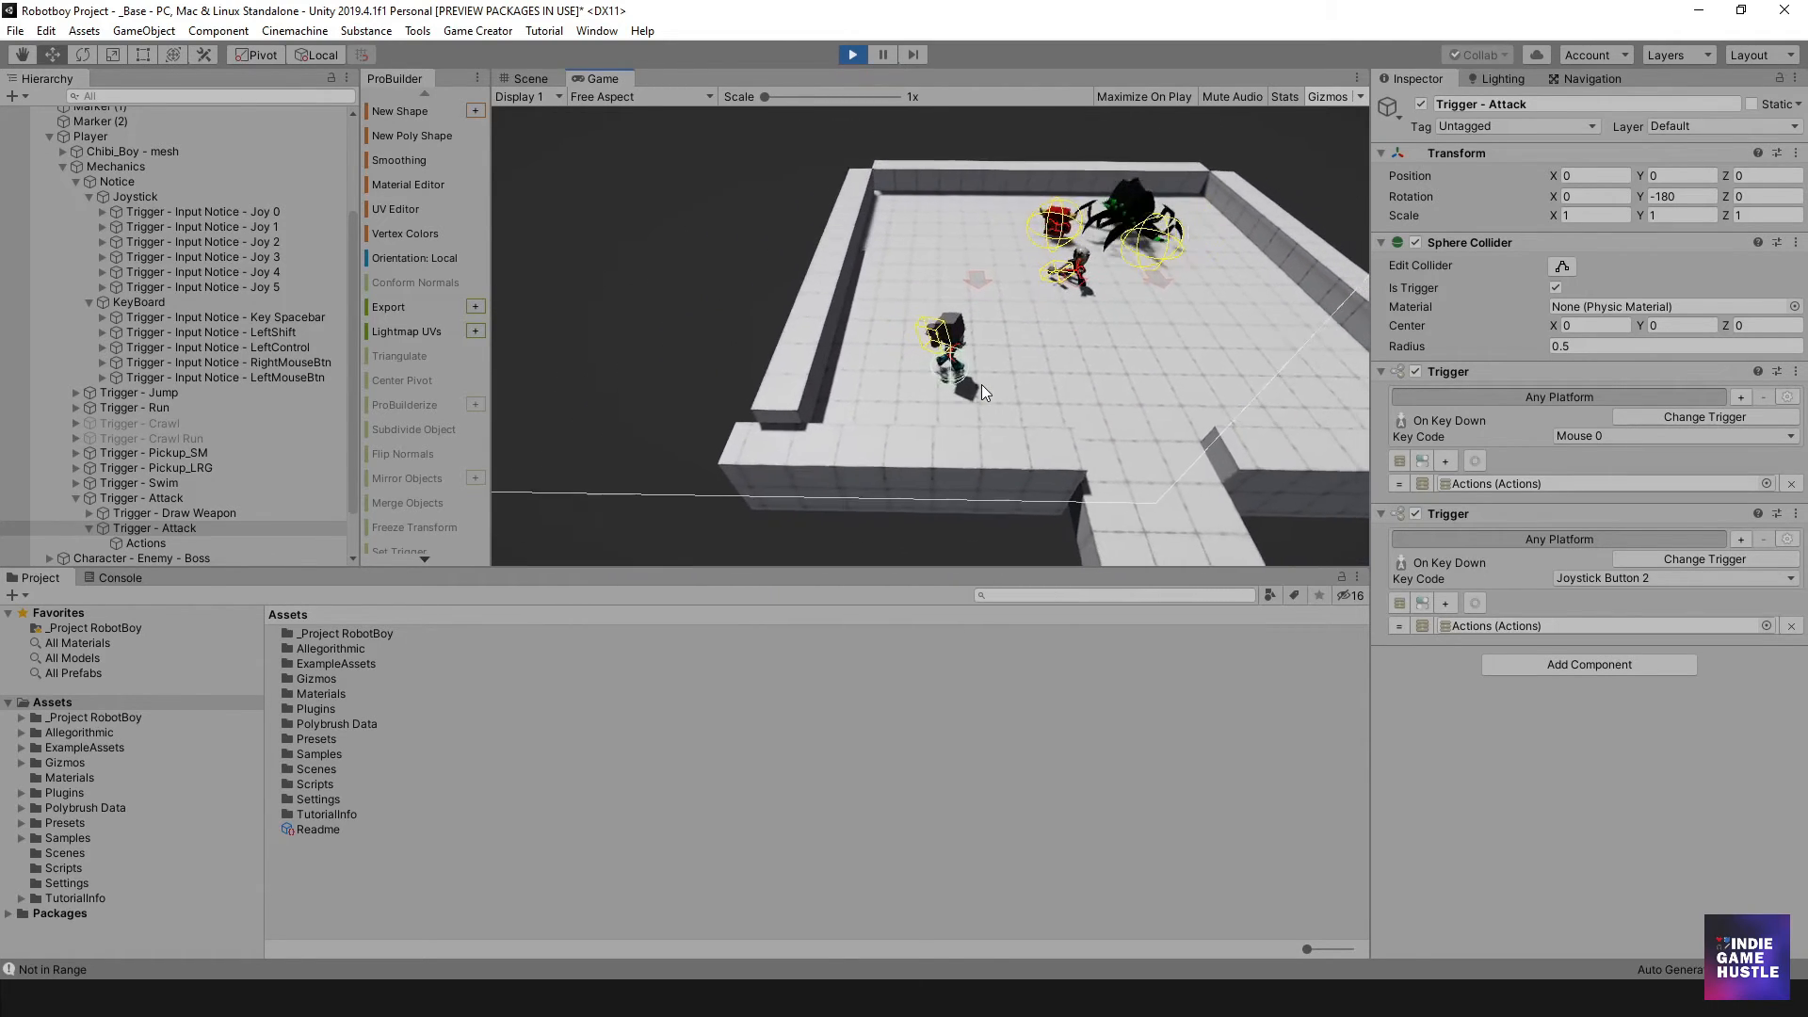
pyautogui.click(981, 384)
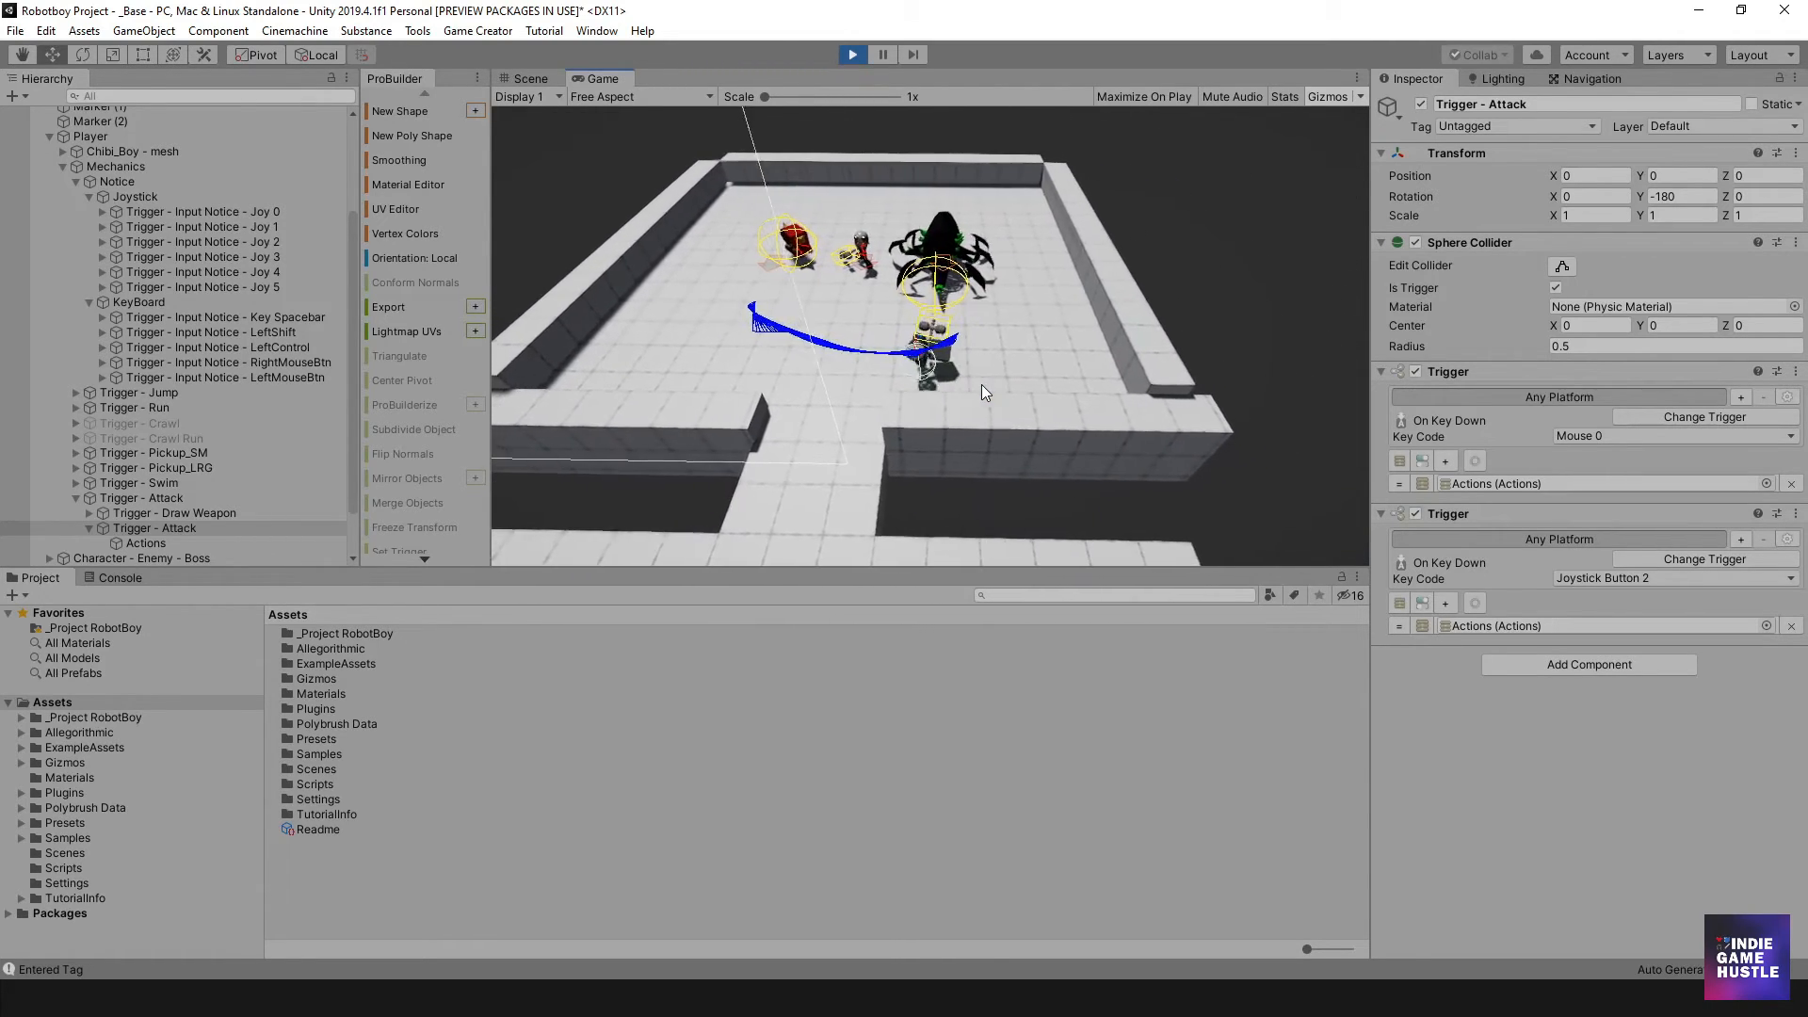
pyautogui.click(981, 385)
pyautogui.click(981, 384)
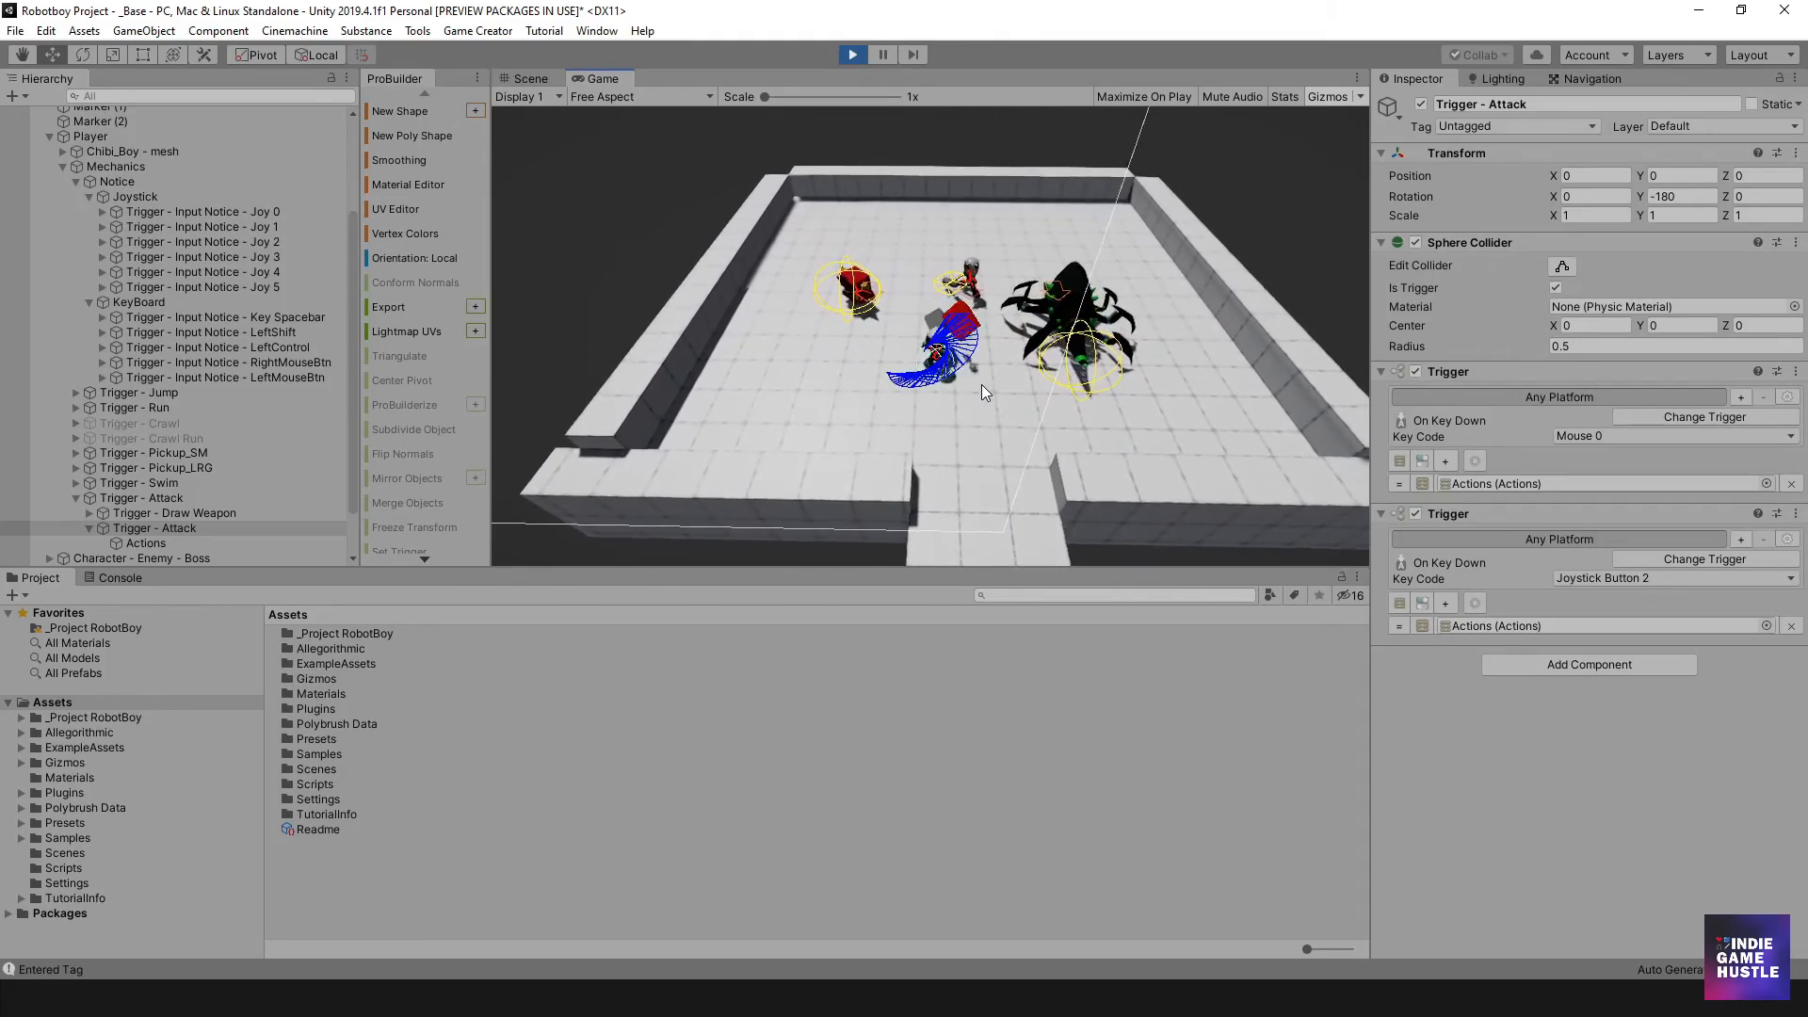
pyautogui.click(981, 384)
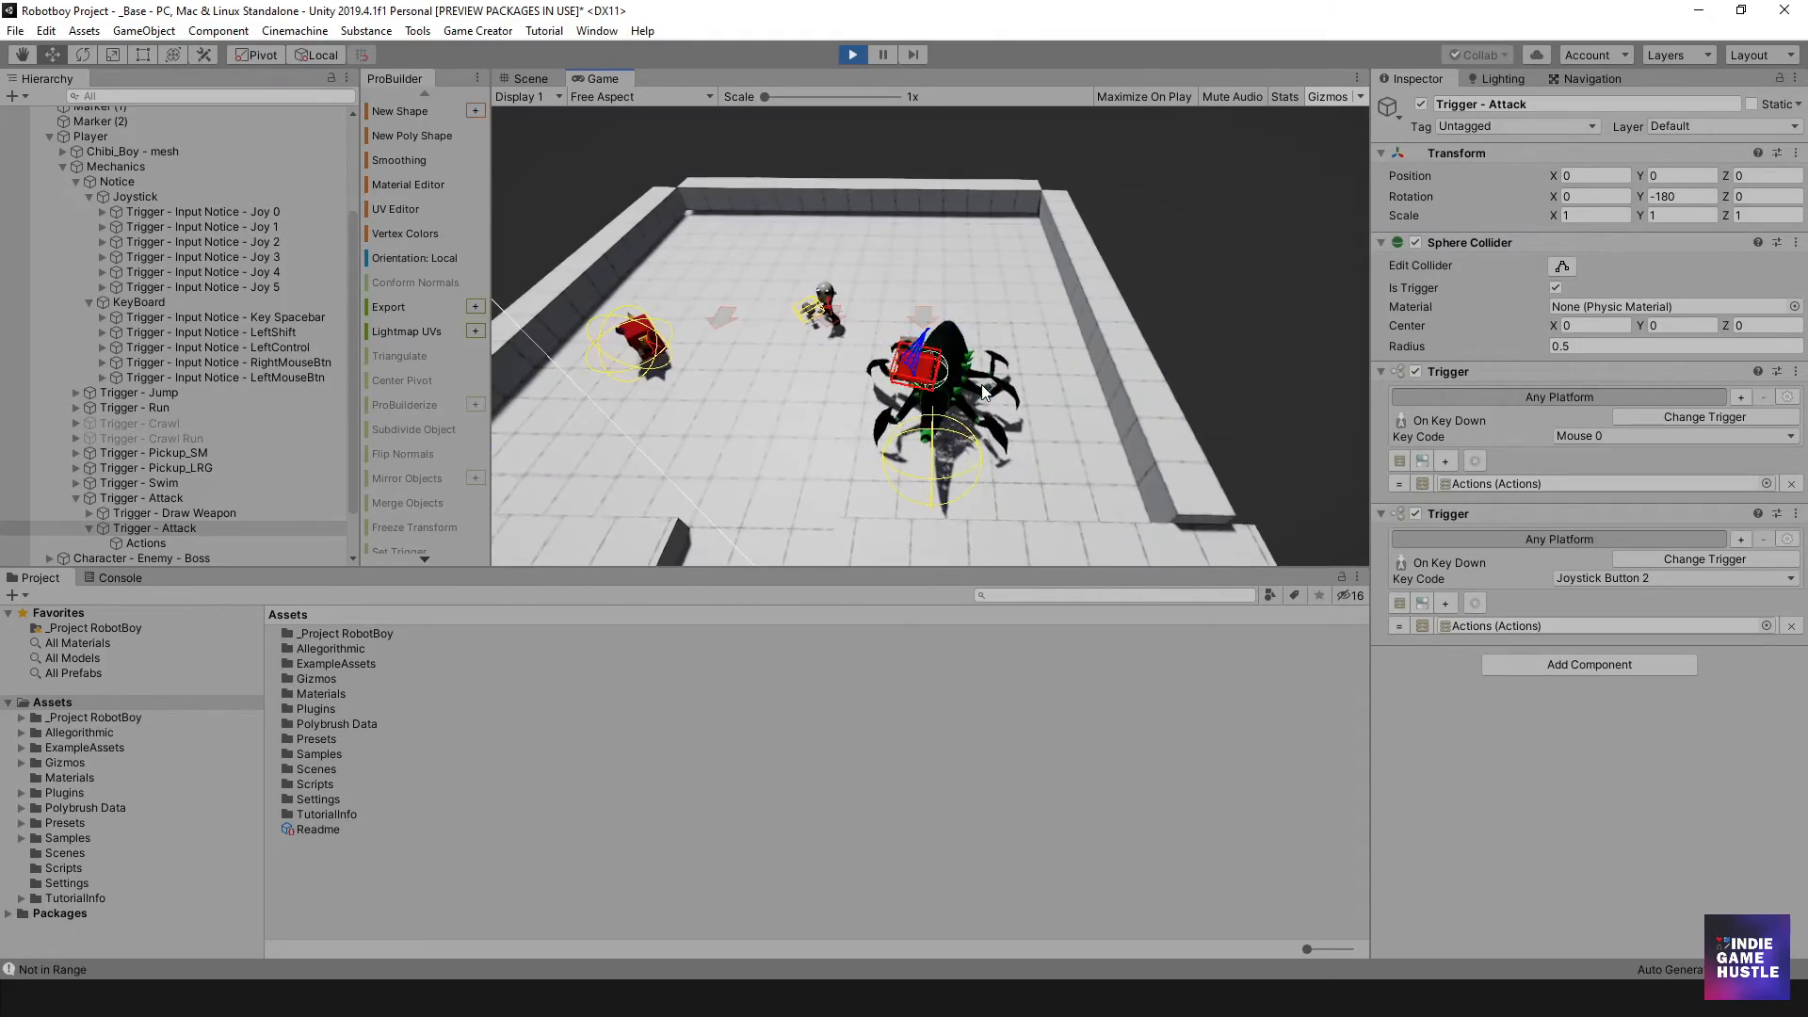
# Attack repeatedly around the spider and the other enemies, including one jump, to test attacking during movement.
pyautogui.click(982, 384)
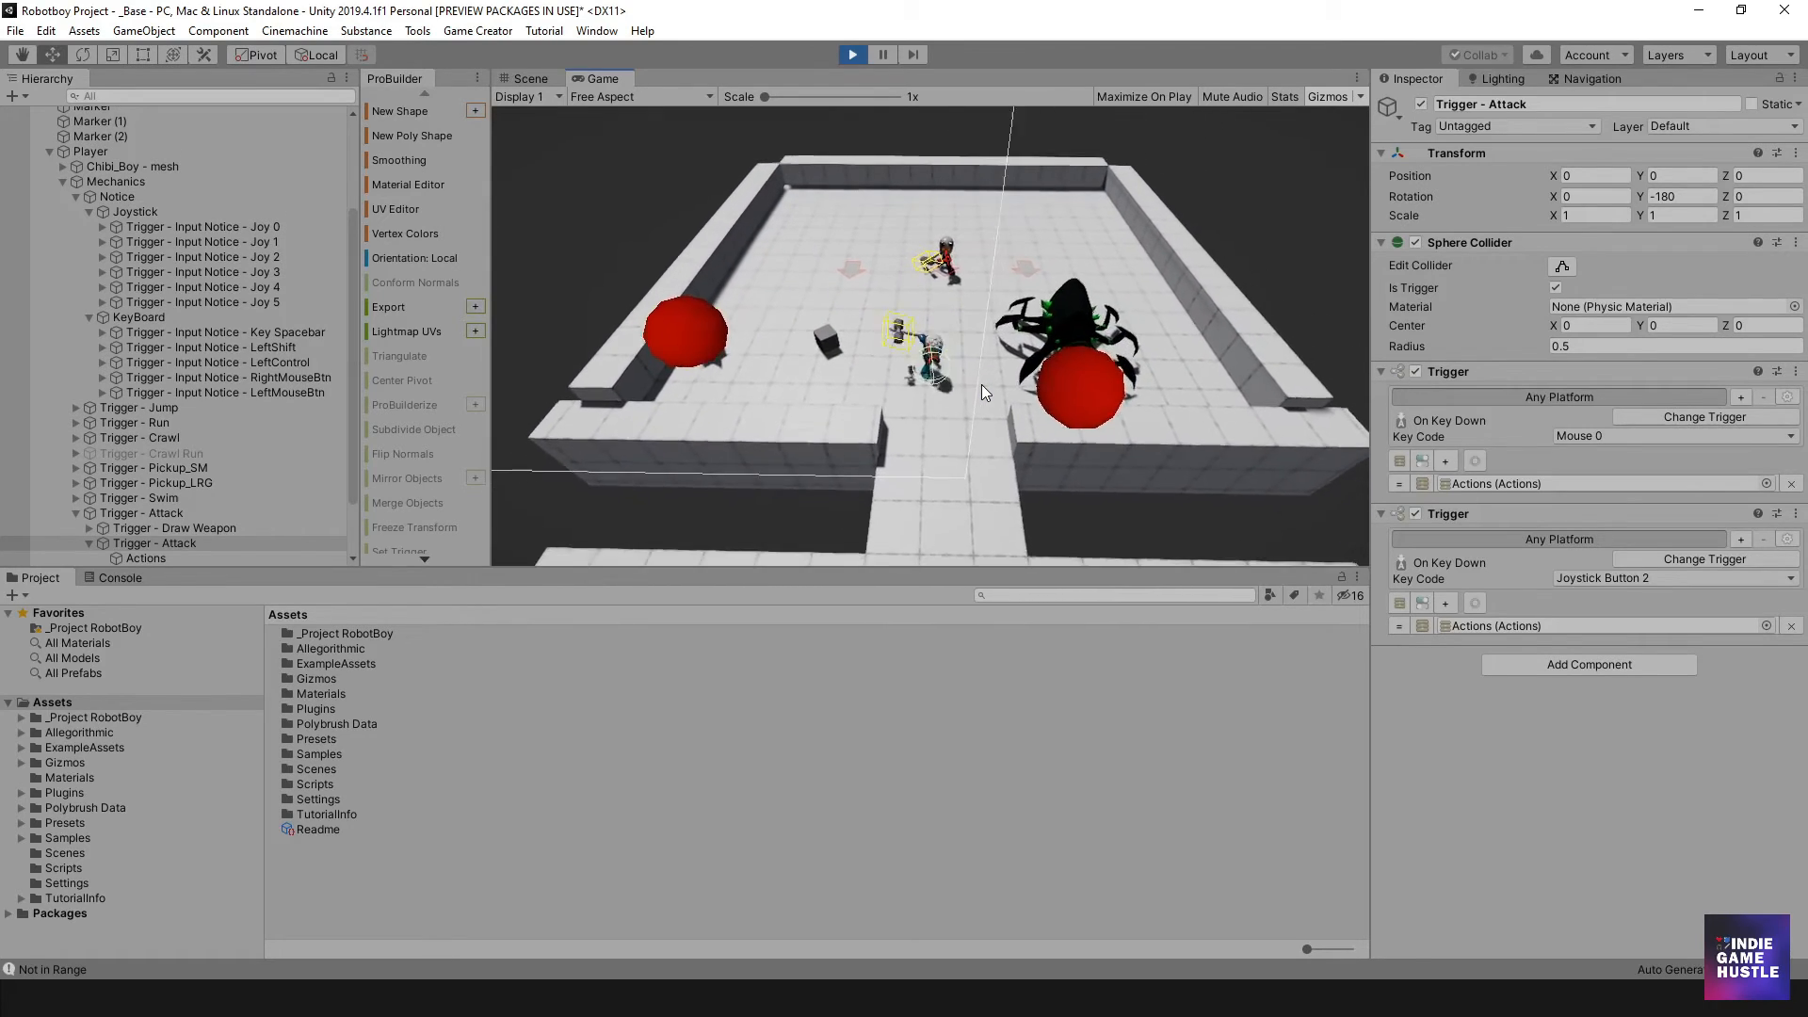
pyautogui.click(981, 384)
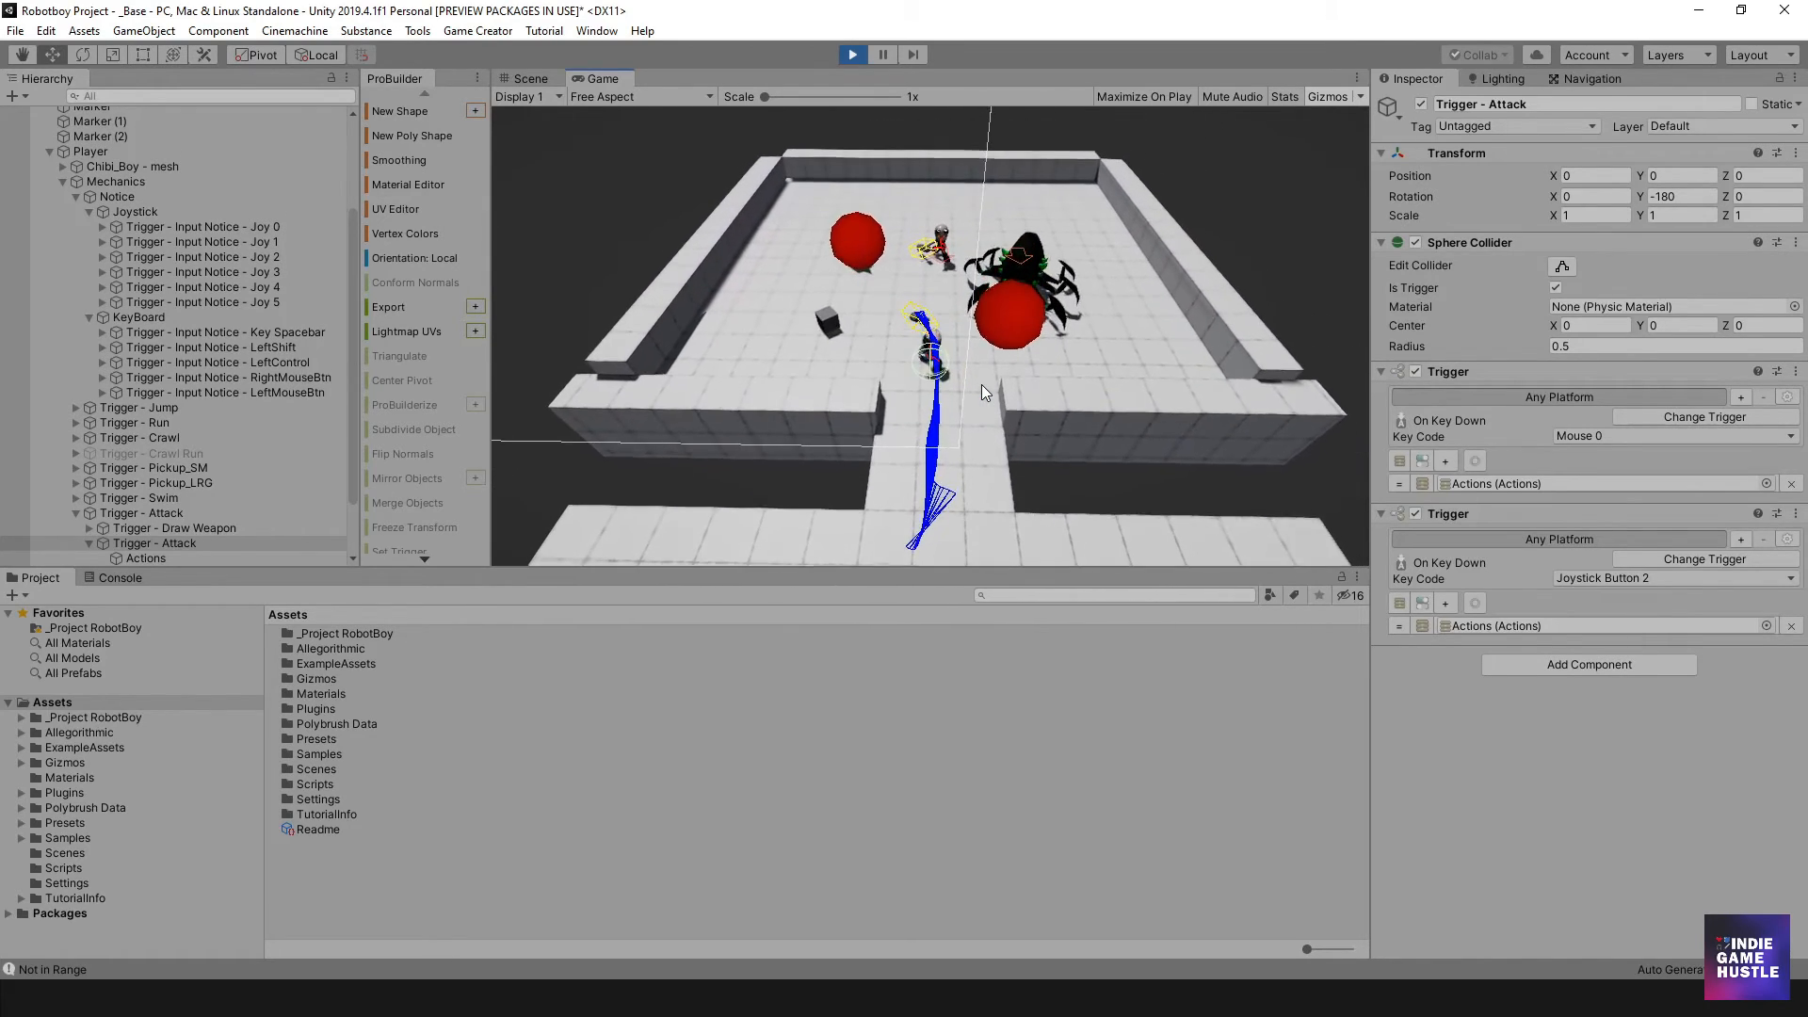
pyautogui.click(981, 384)
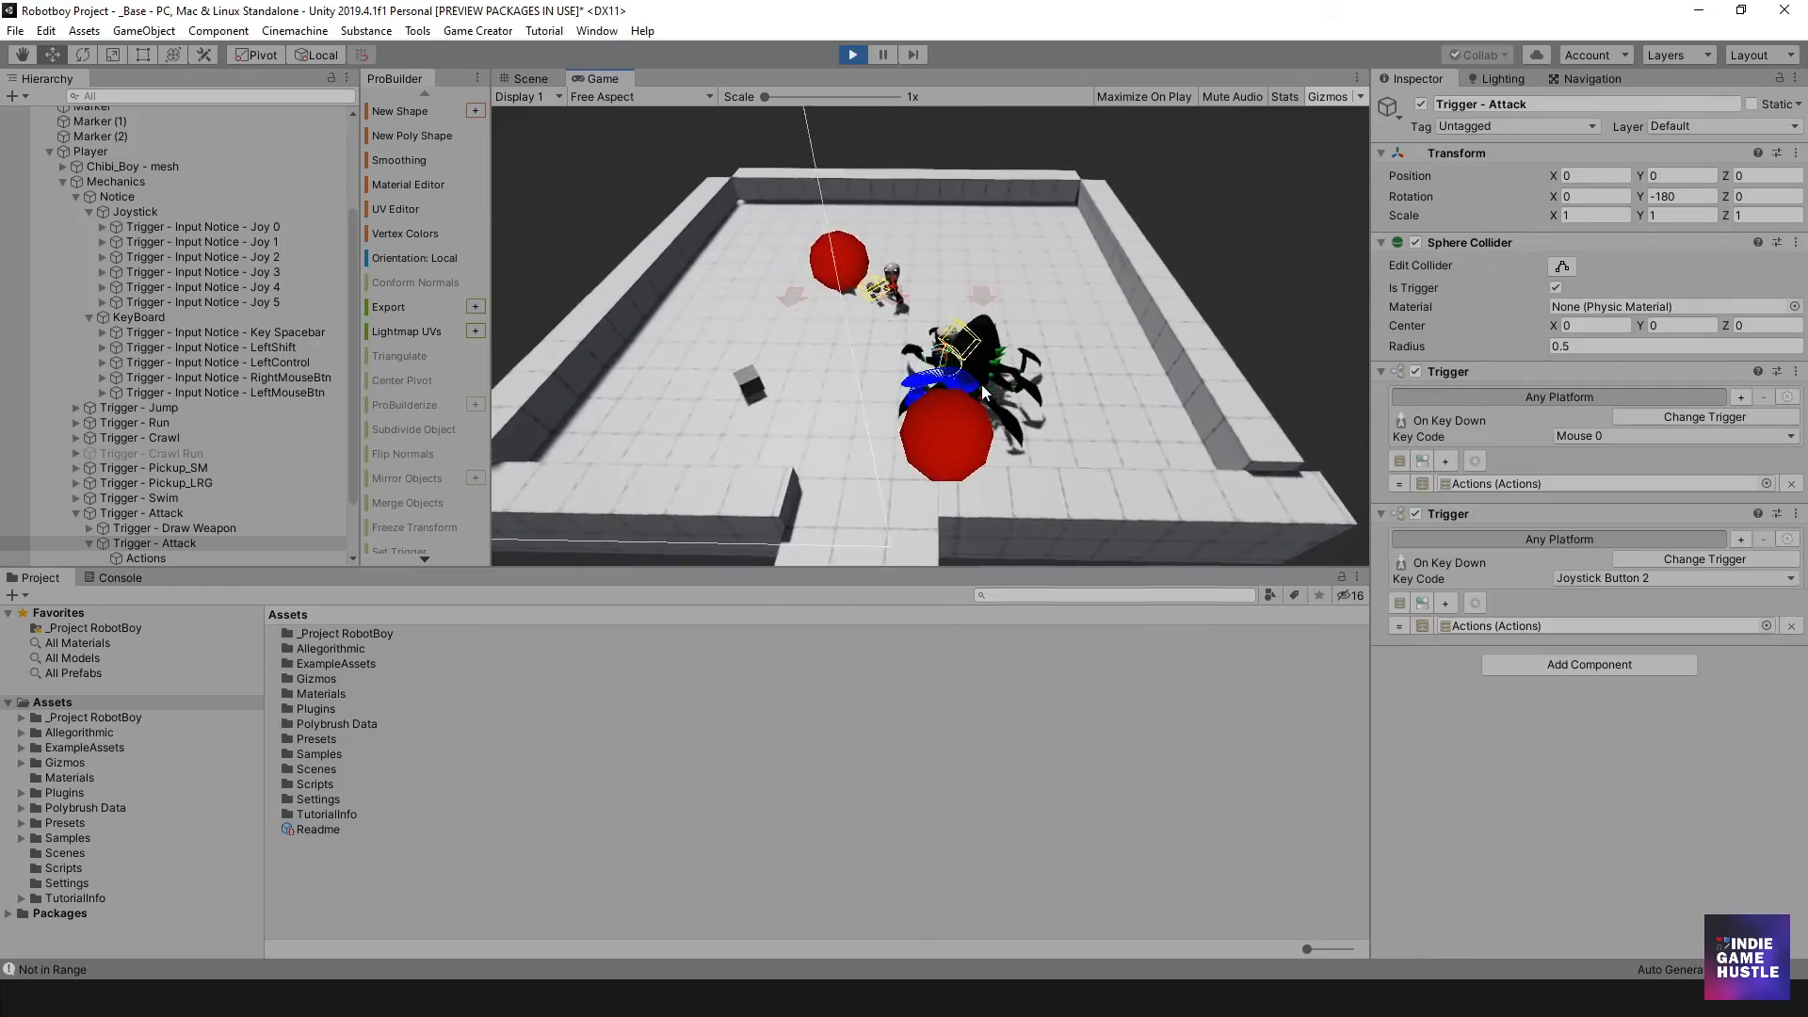
pyautogui.click(981, 384)
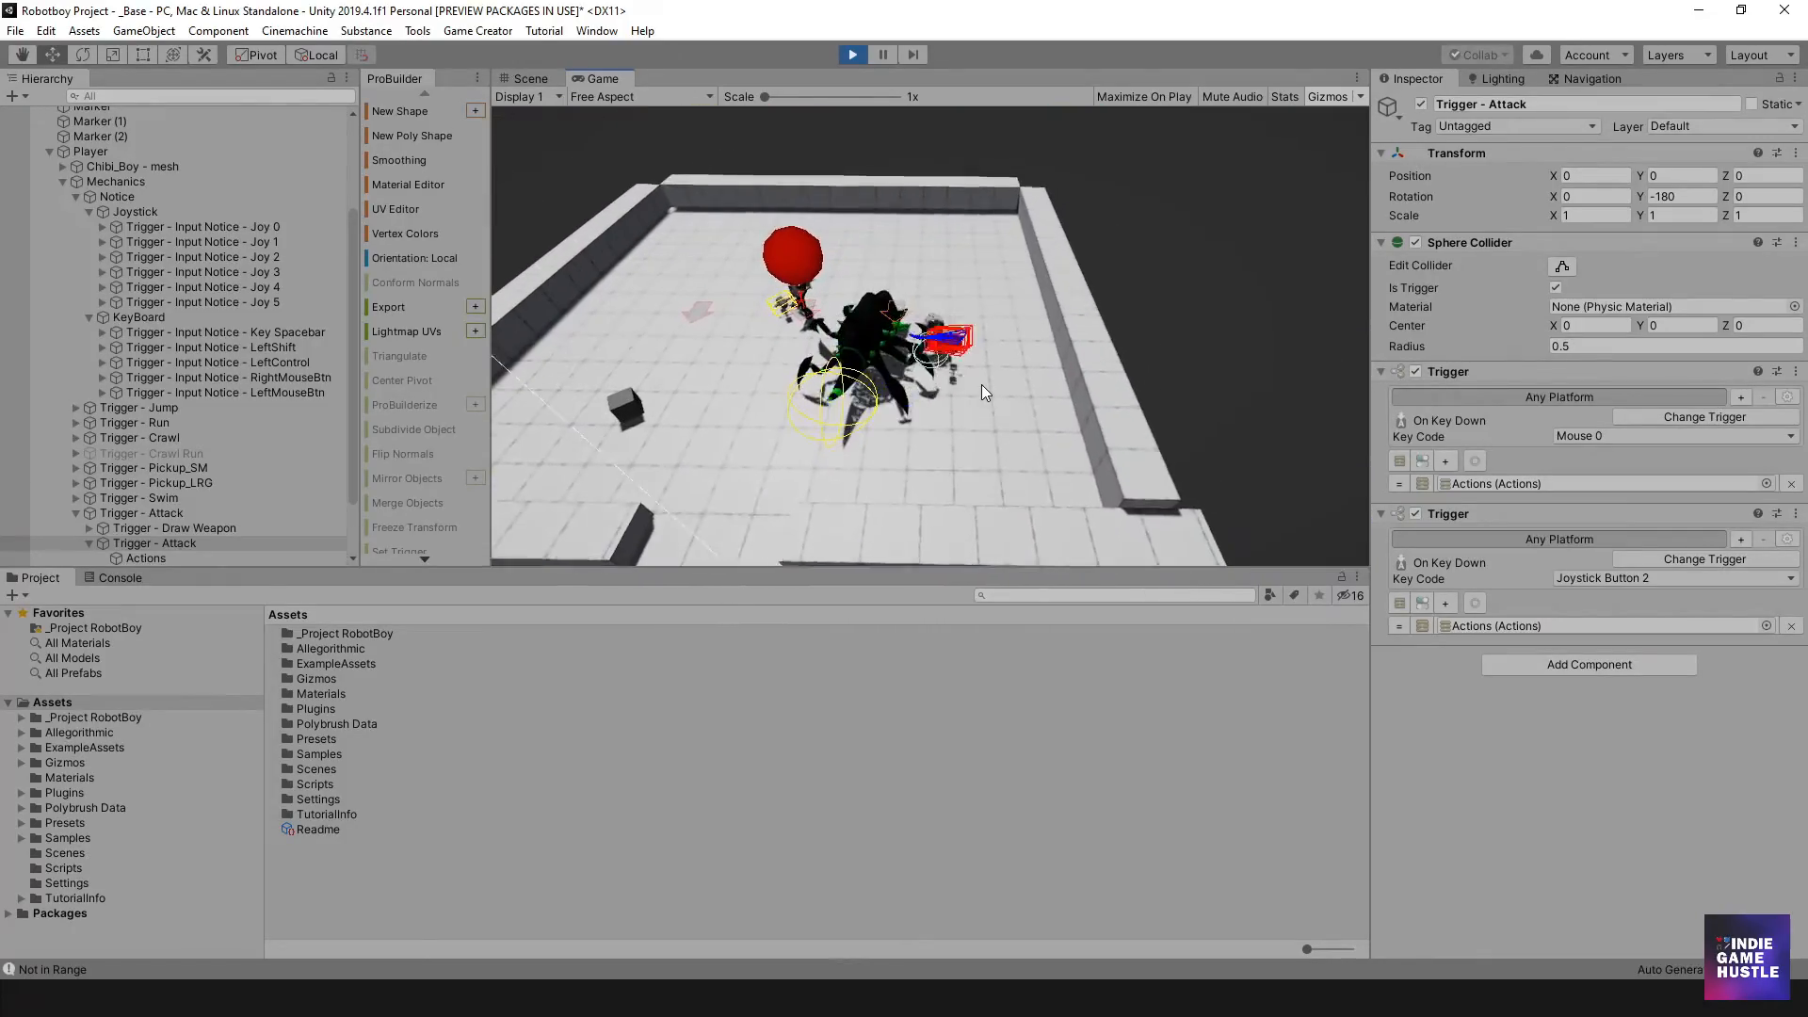
pyautogui.click(981, 392)
pyautogui.press('space')
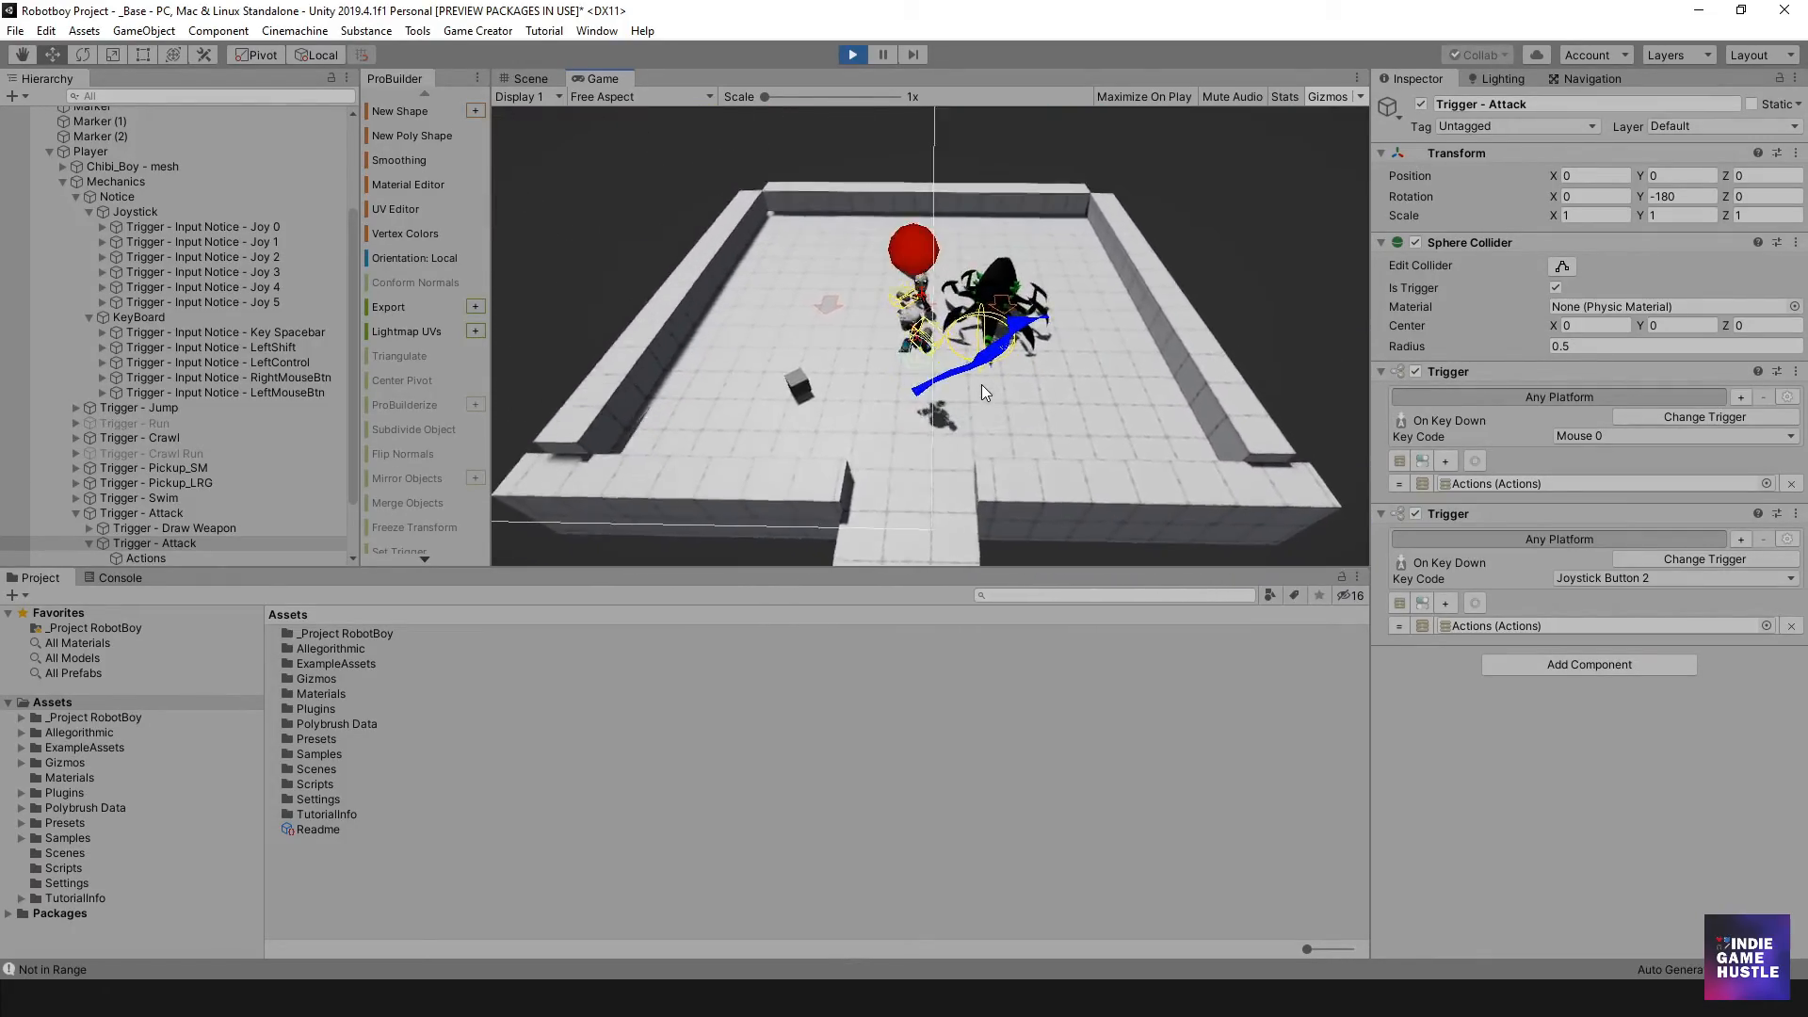
pyautogui.click(981, 384)
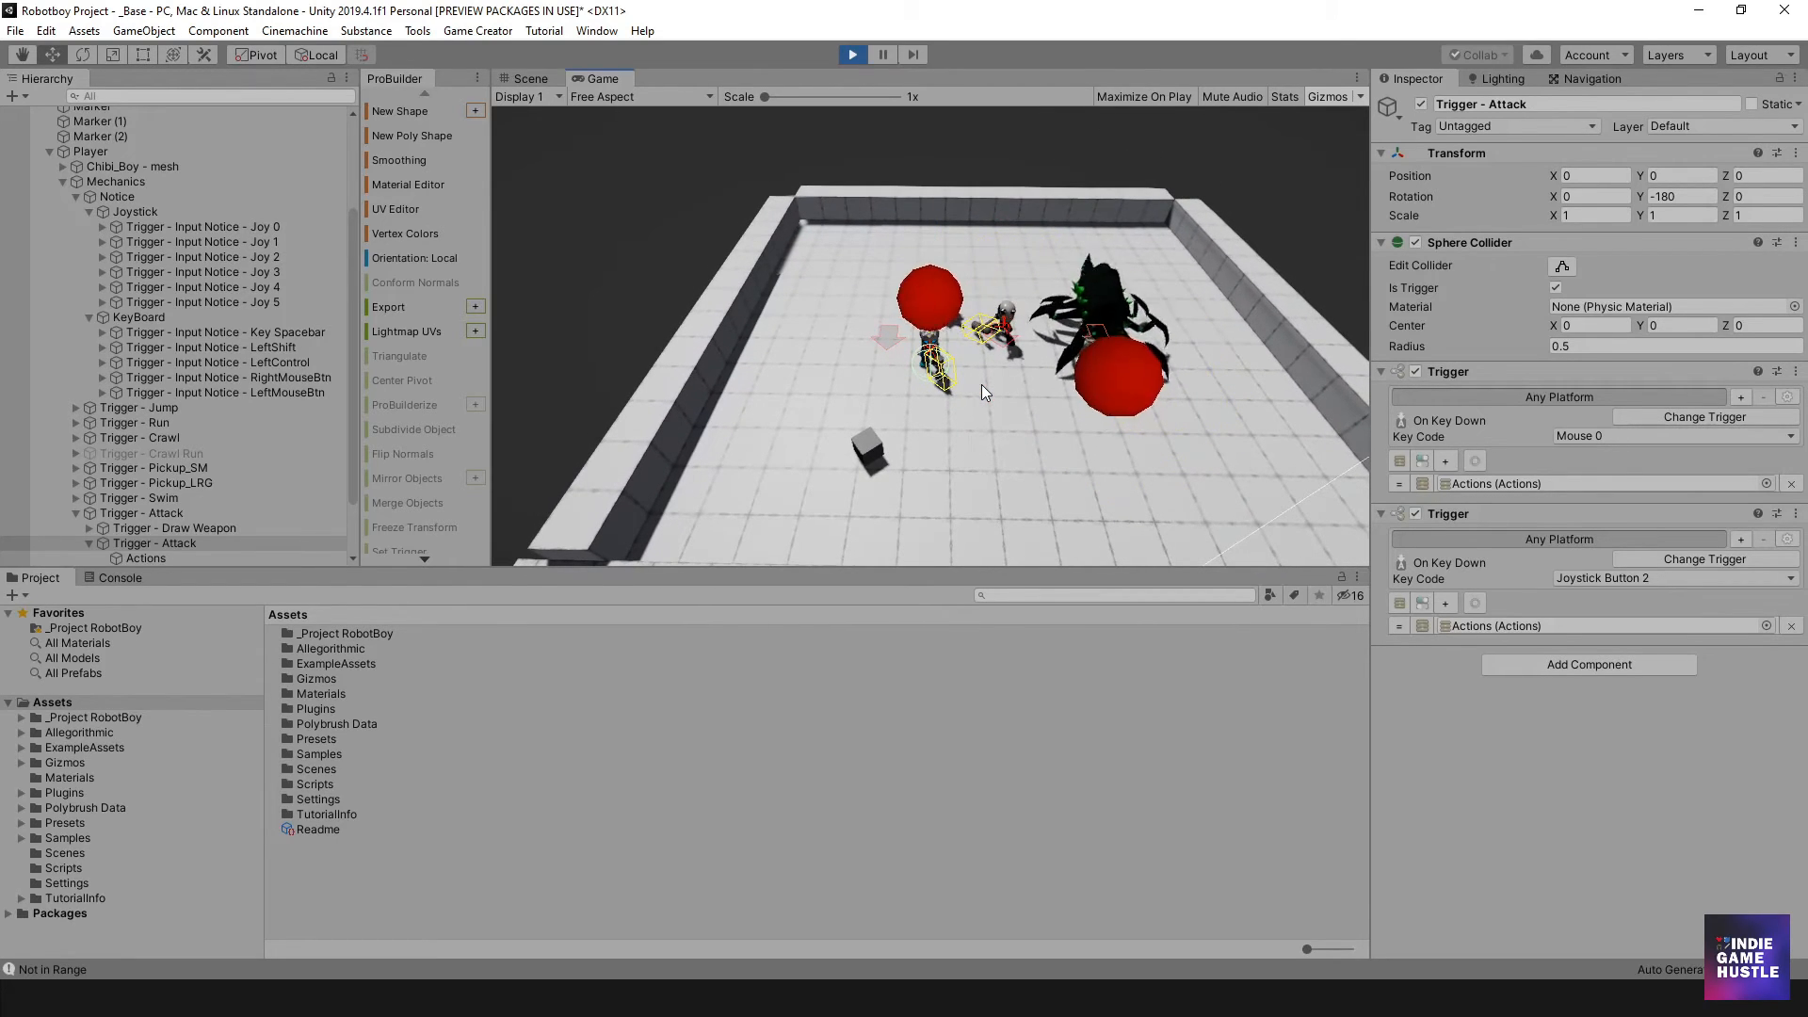
pyautogui.click(976, 376)
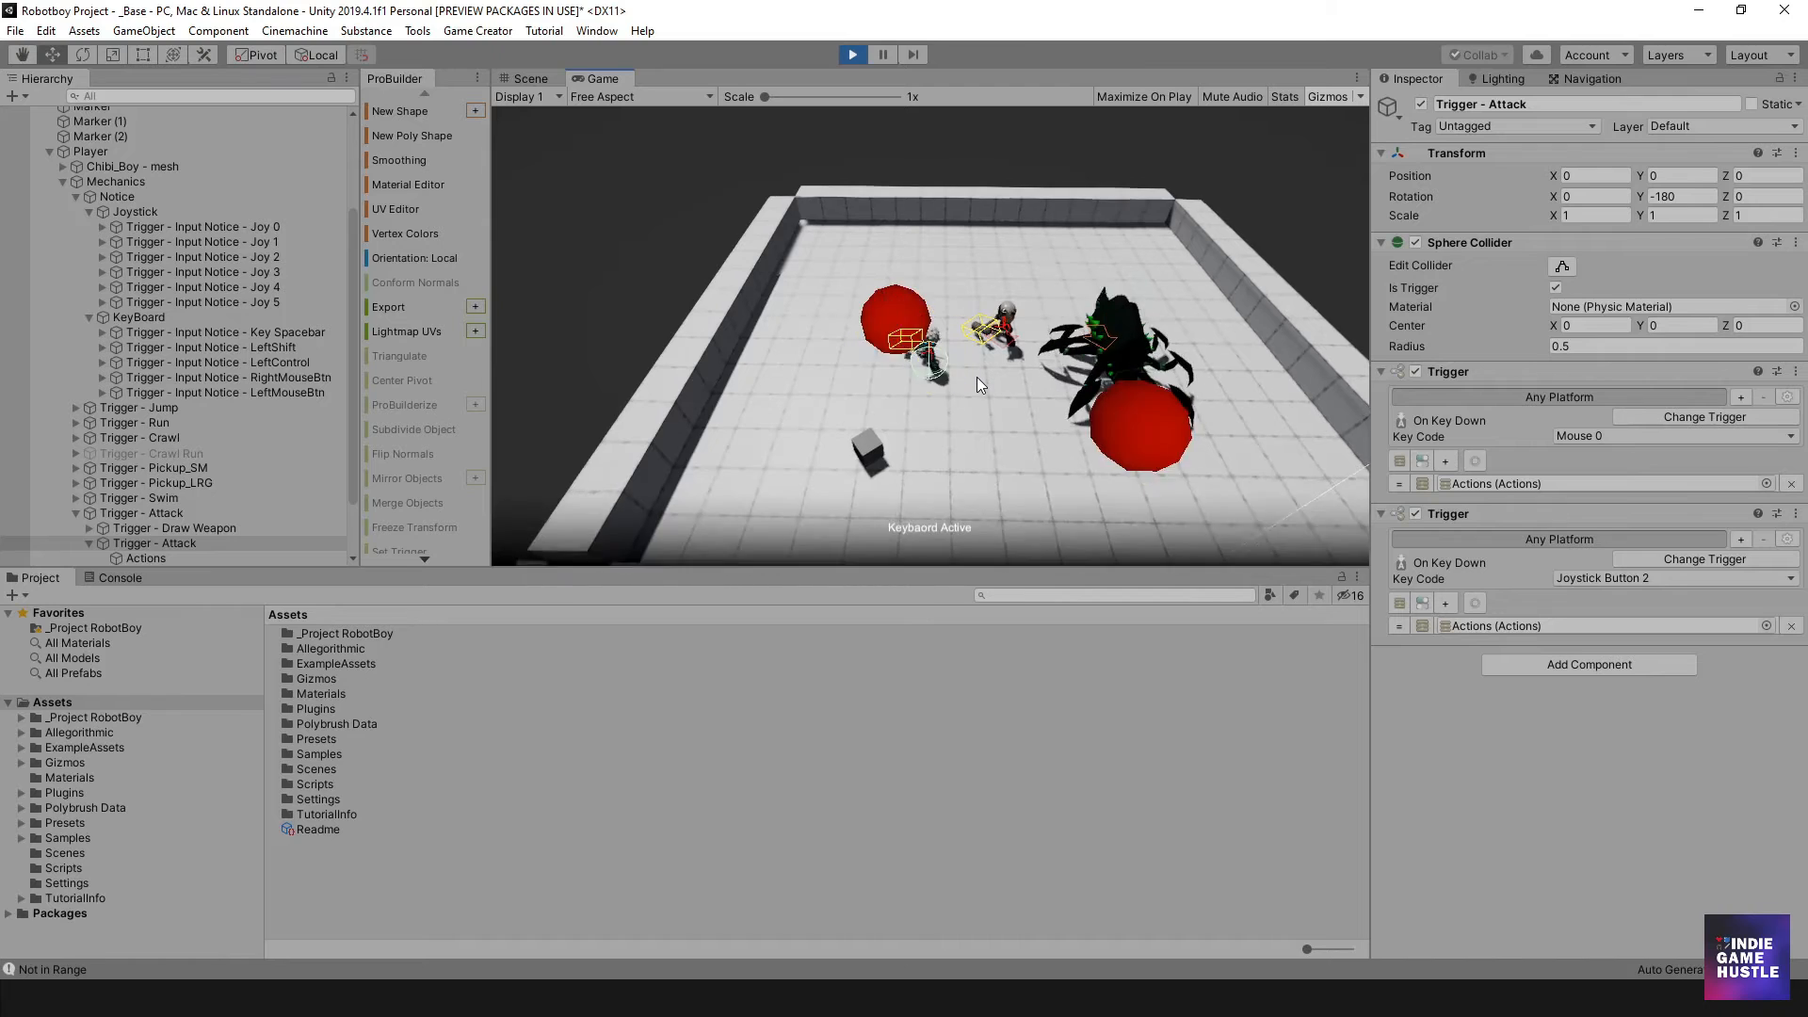
pyautogui.click(975, 377)
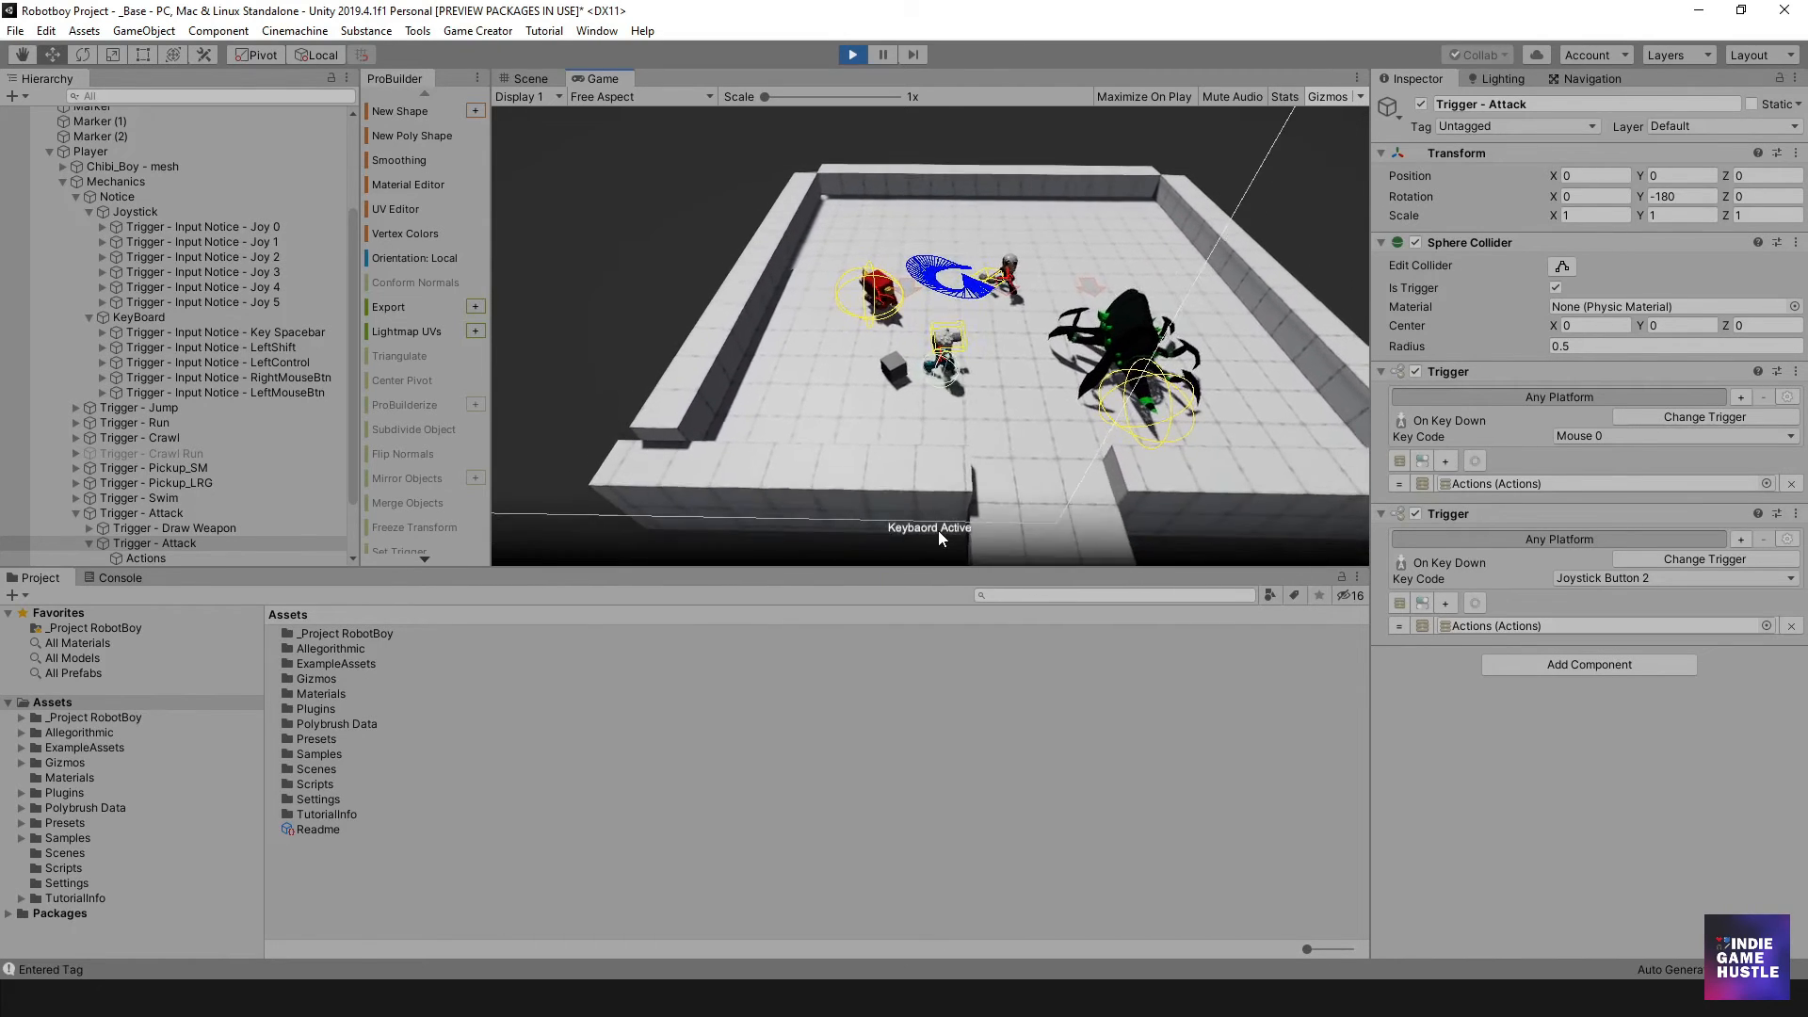
# Move the player back out of the arena, attack in the open area, return to the entrance, and stop the play test.
pyautogui.press('s')
pyautogui.click(921, 538)
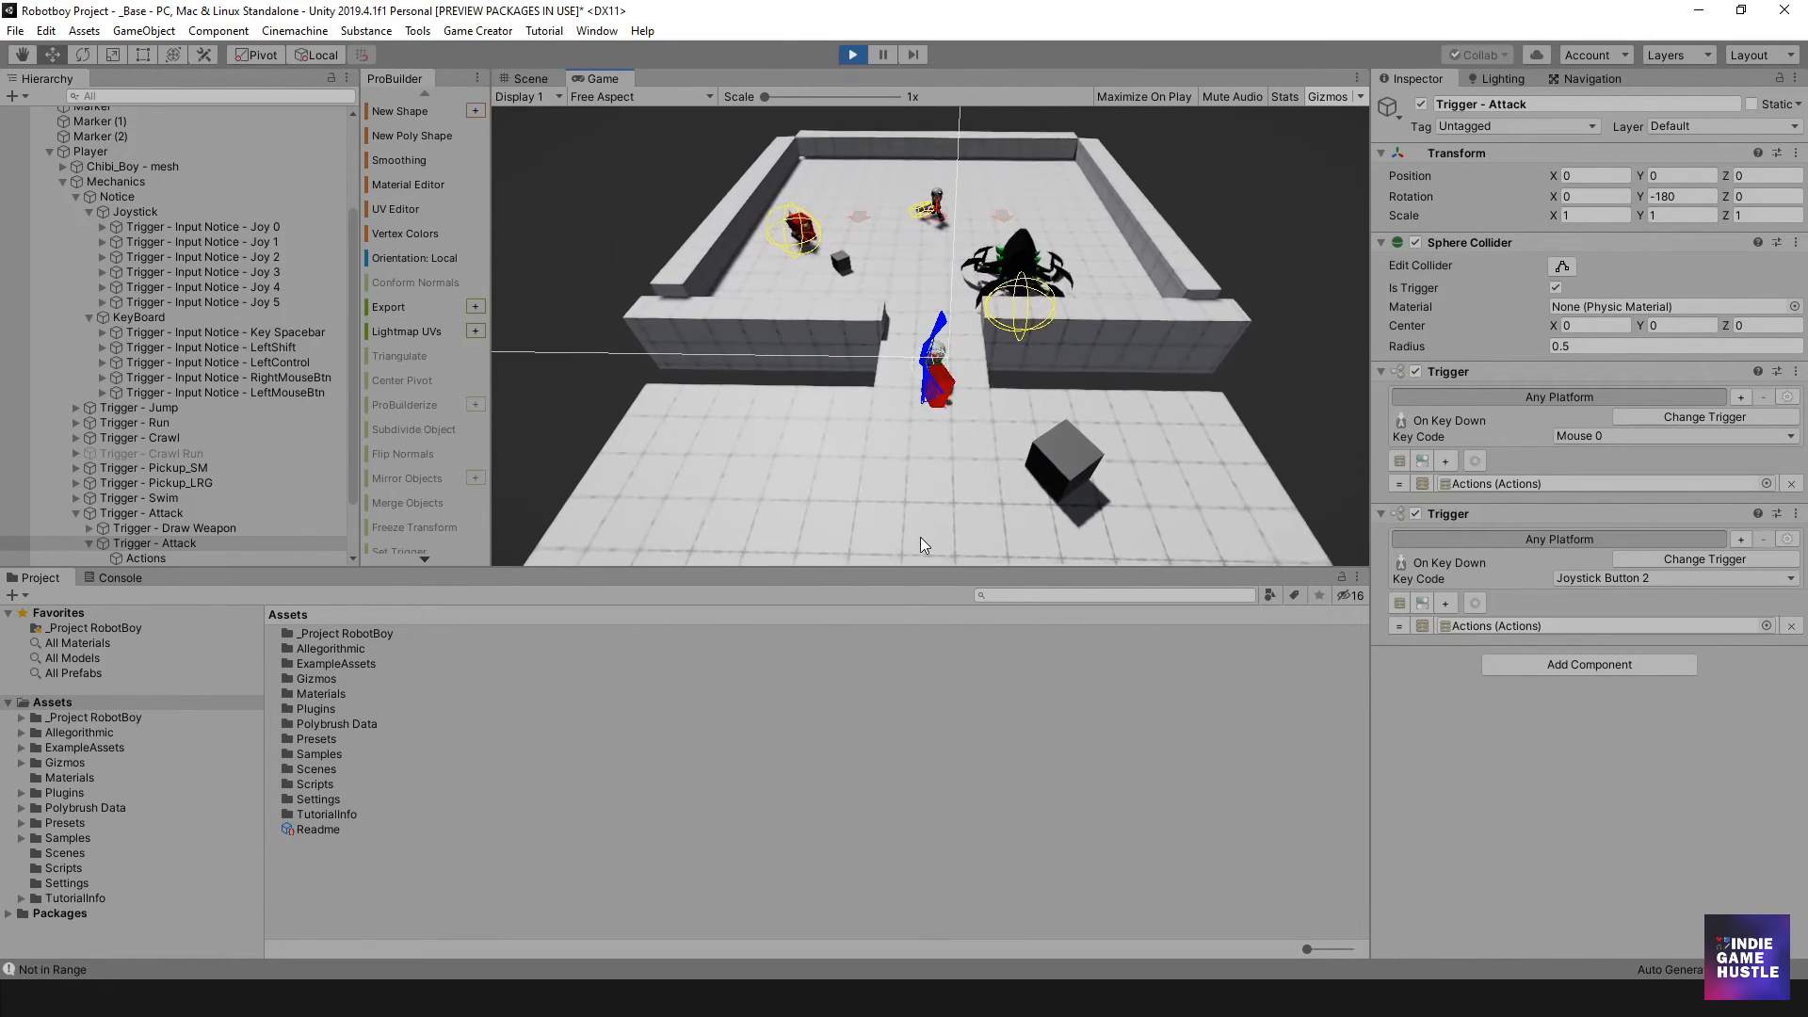
pyautogui.click(923, 500)
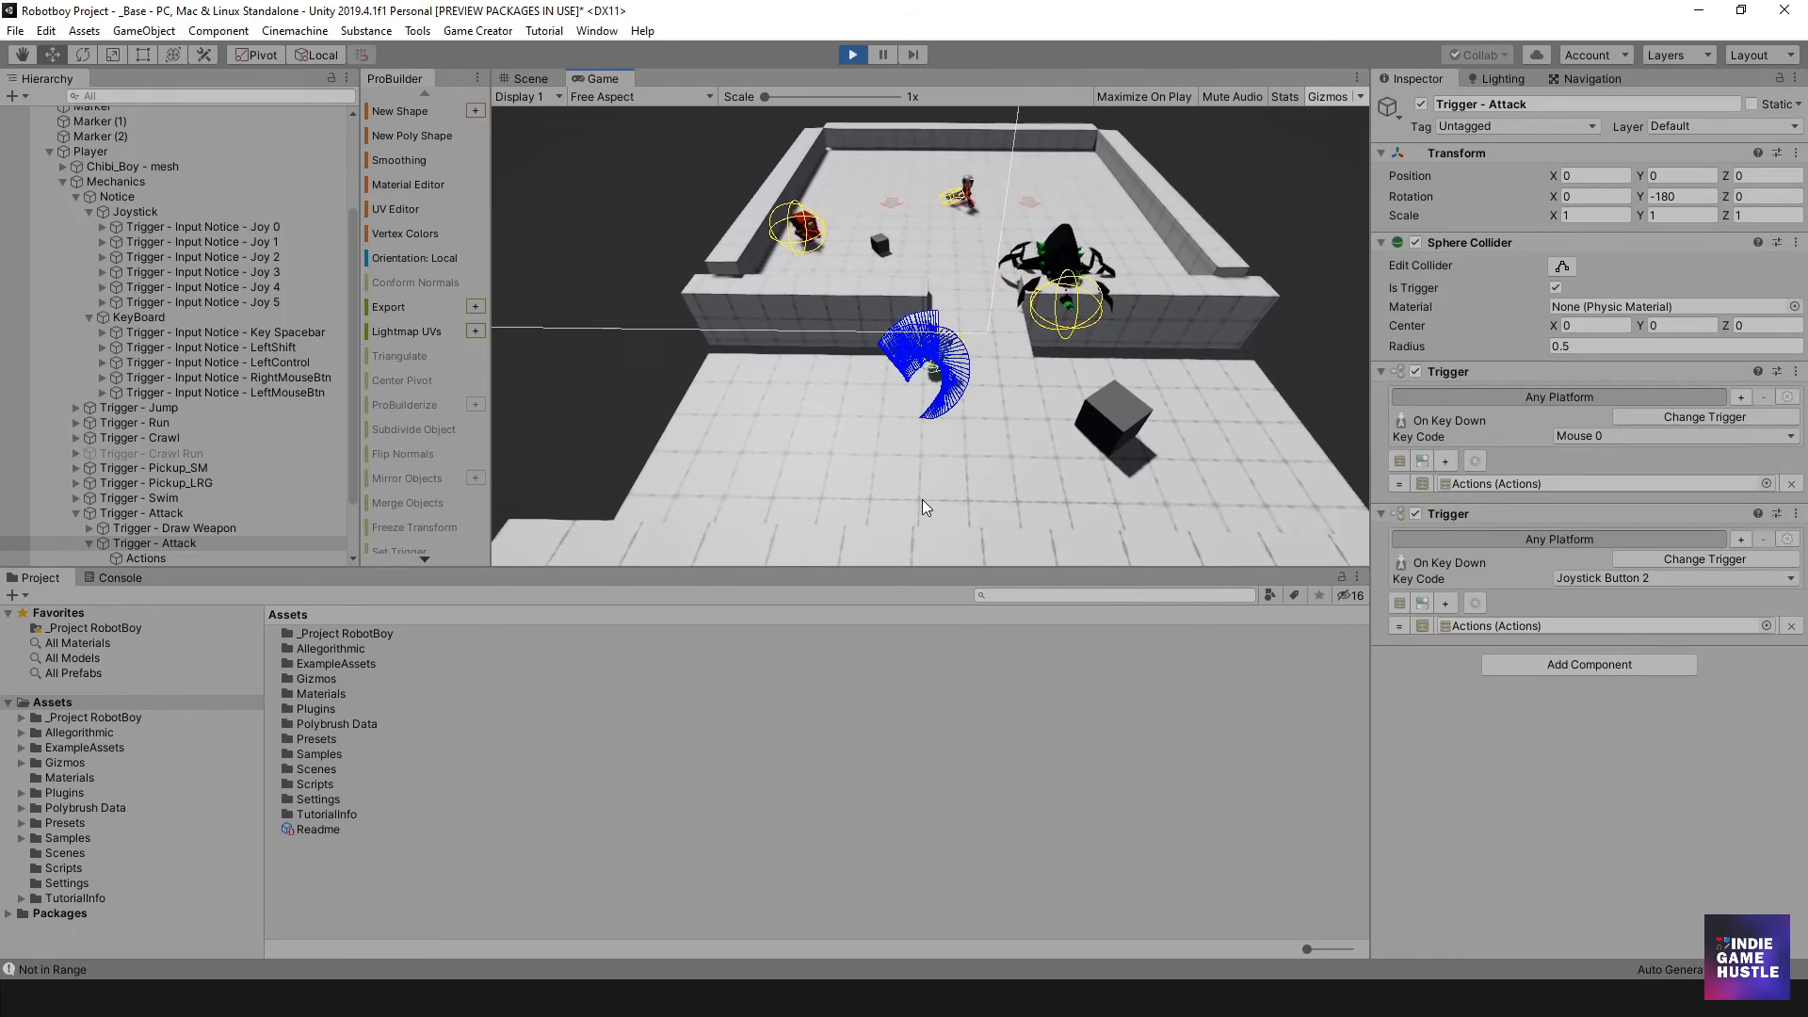
pyautogui.click(923, 499)
pyautogui.press('w')
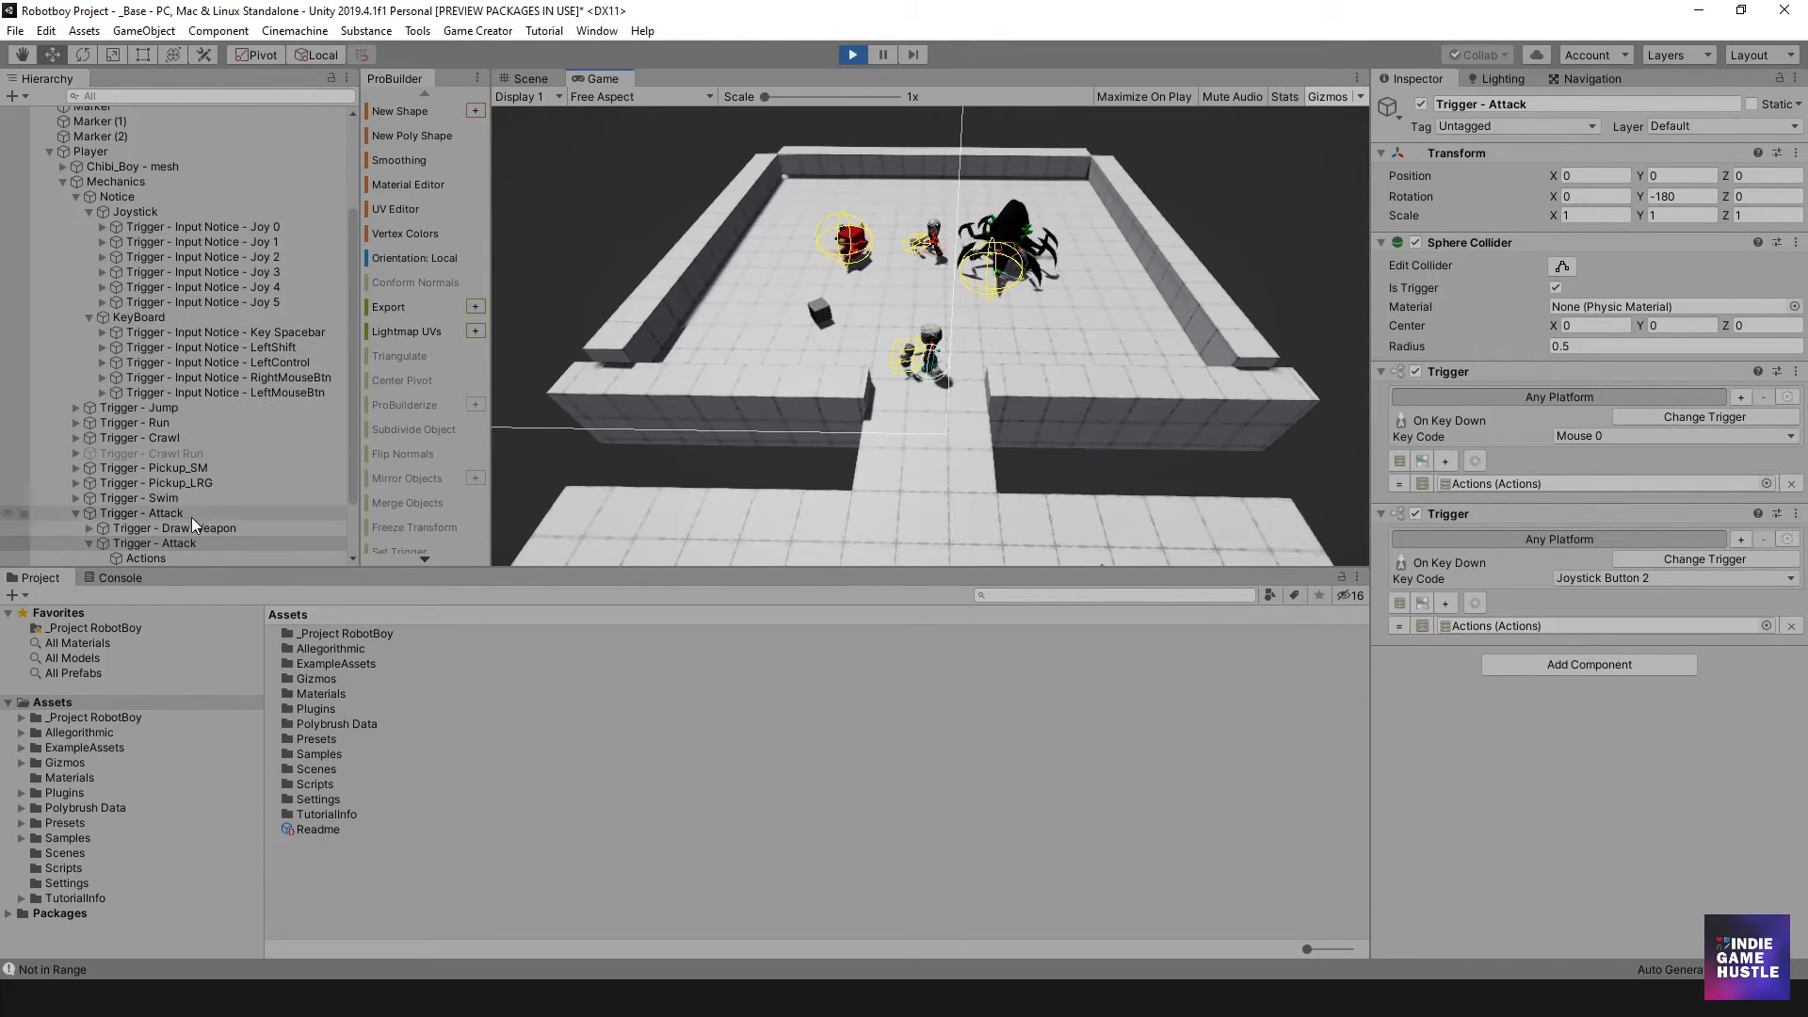
pyautogui.scroll(-3, 197, 495)
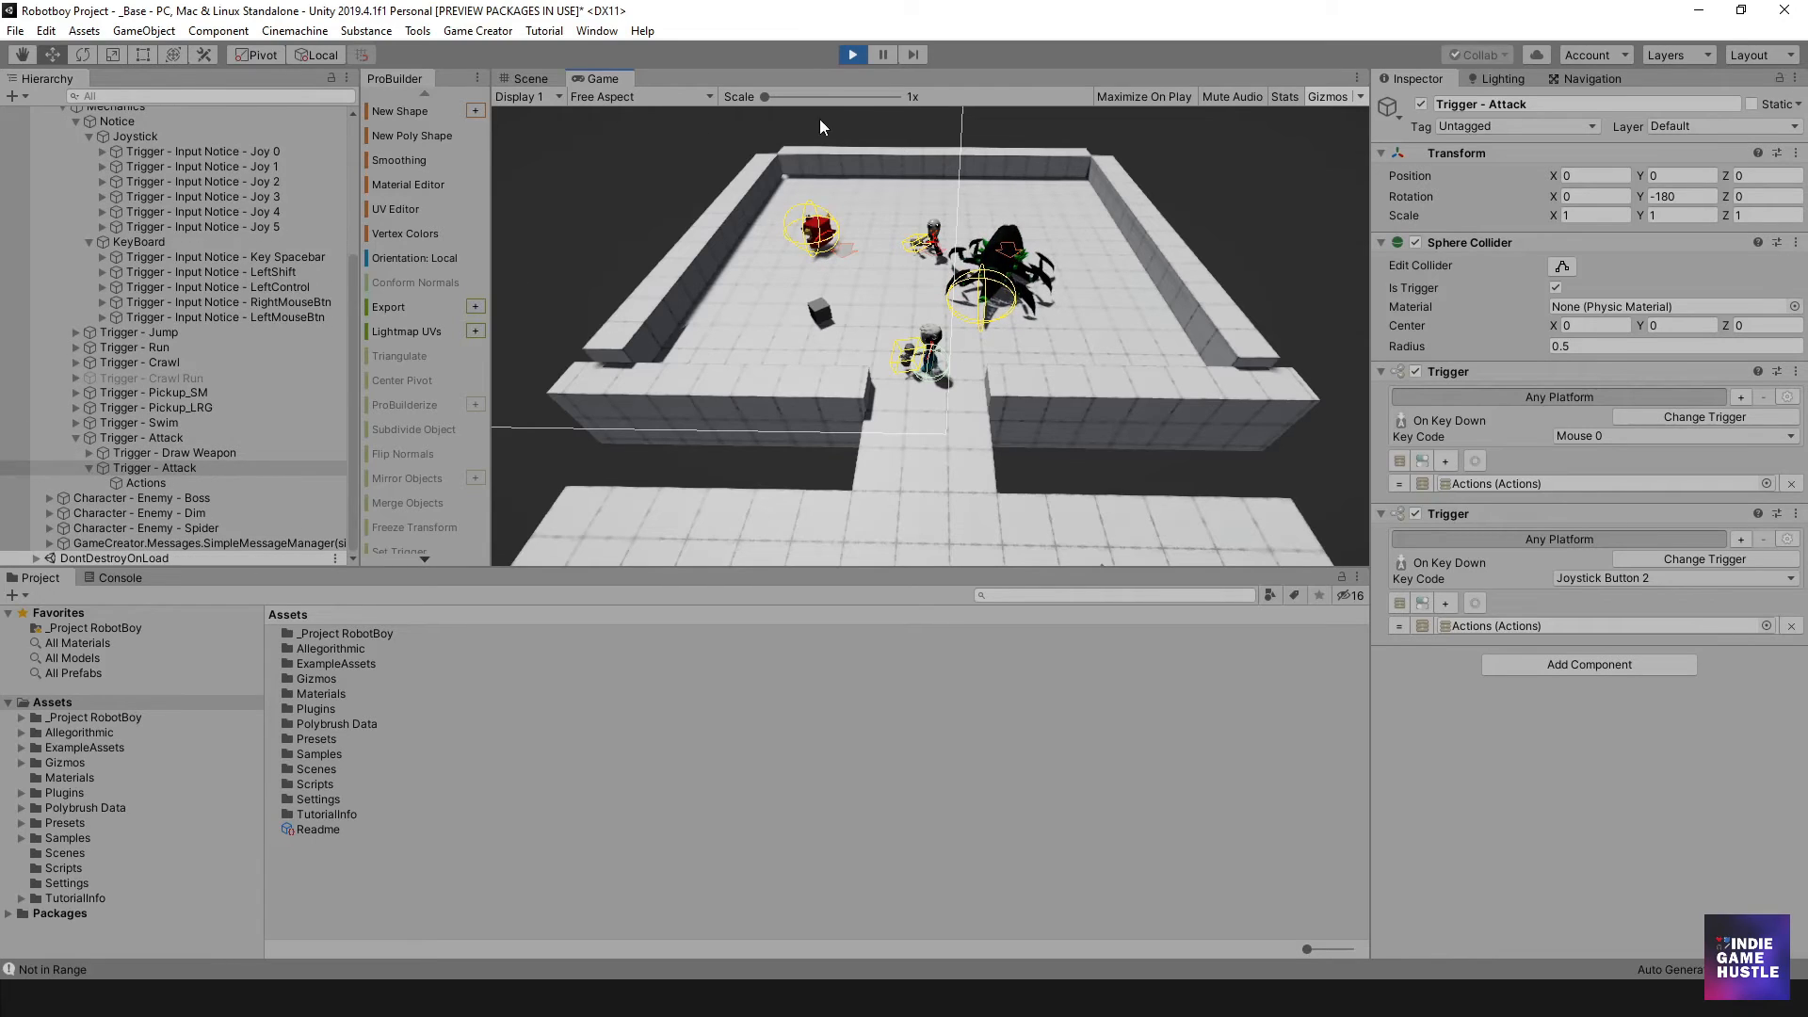
pyautogui.click(851, 54)
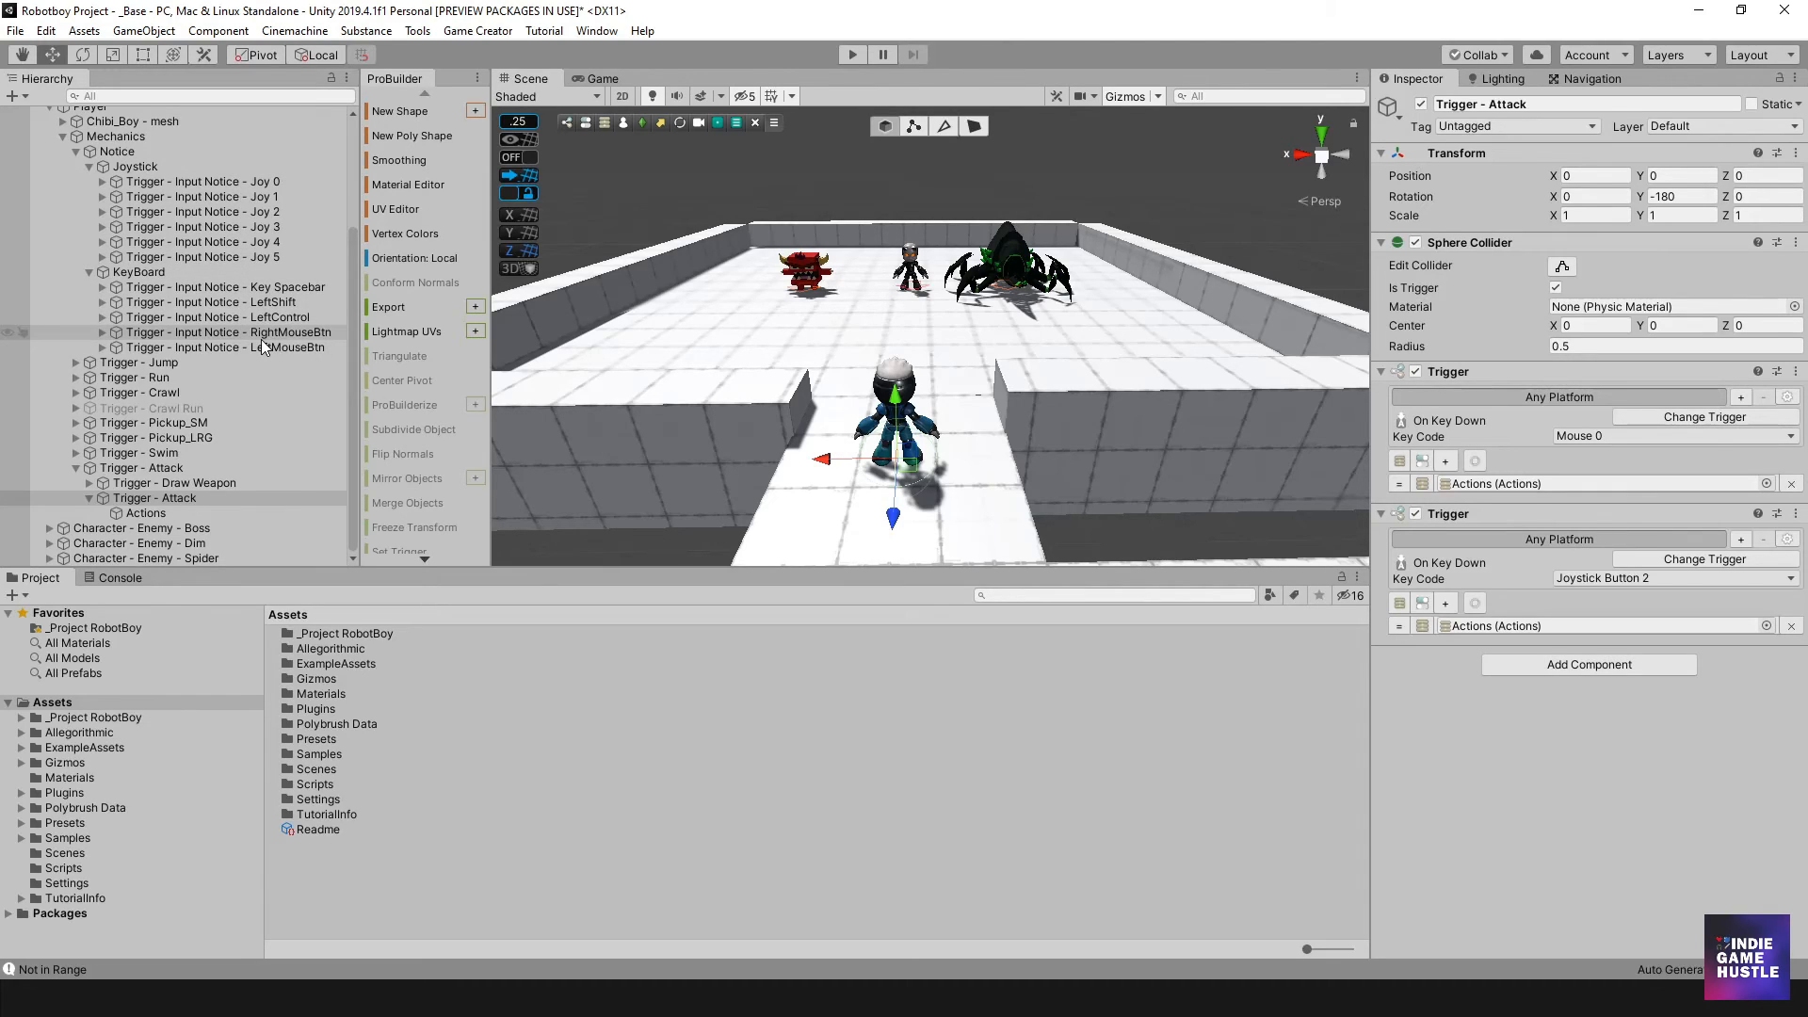
pyautogui.scroll(-2, 862, 365)
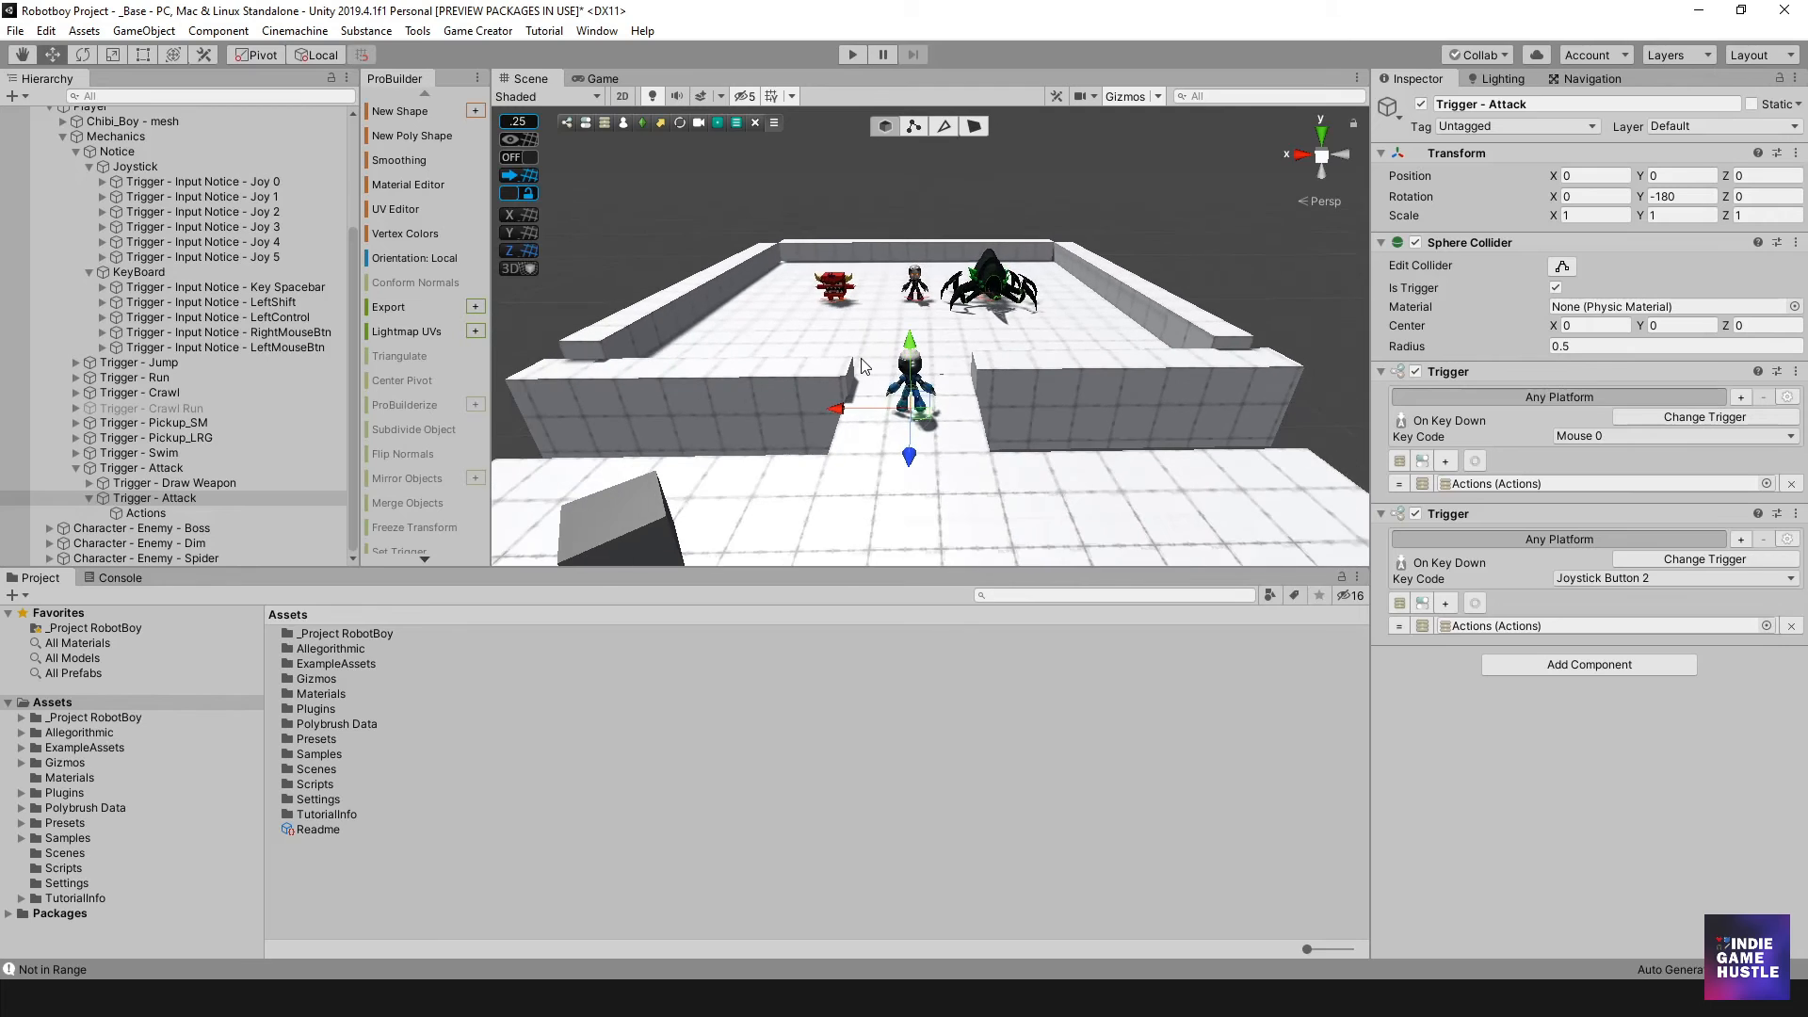
pyautogui.scroll(-2, 910, 350)
pyautogui.keyDown('alt'); pyautogui.moveTo(960, 310); pyautogui.dragTo(976, 397); pyautogui.keyUp('alt')
pyautogui.keyDown('alt'); pyautogui.scroll(4, 974, 373); pyautogui.keyUp('alt')
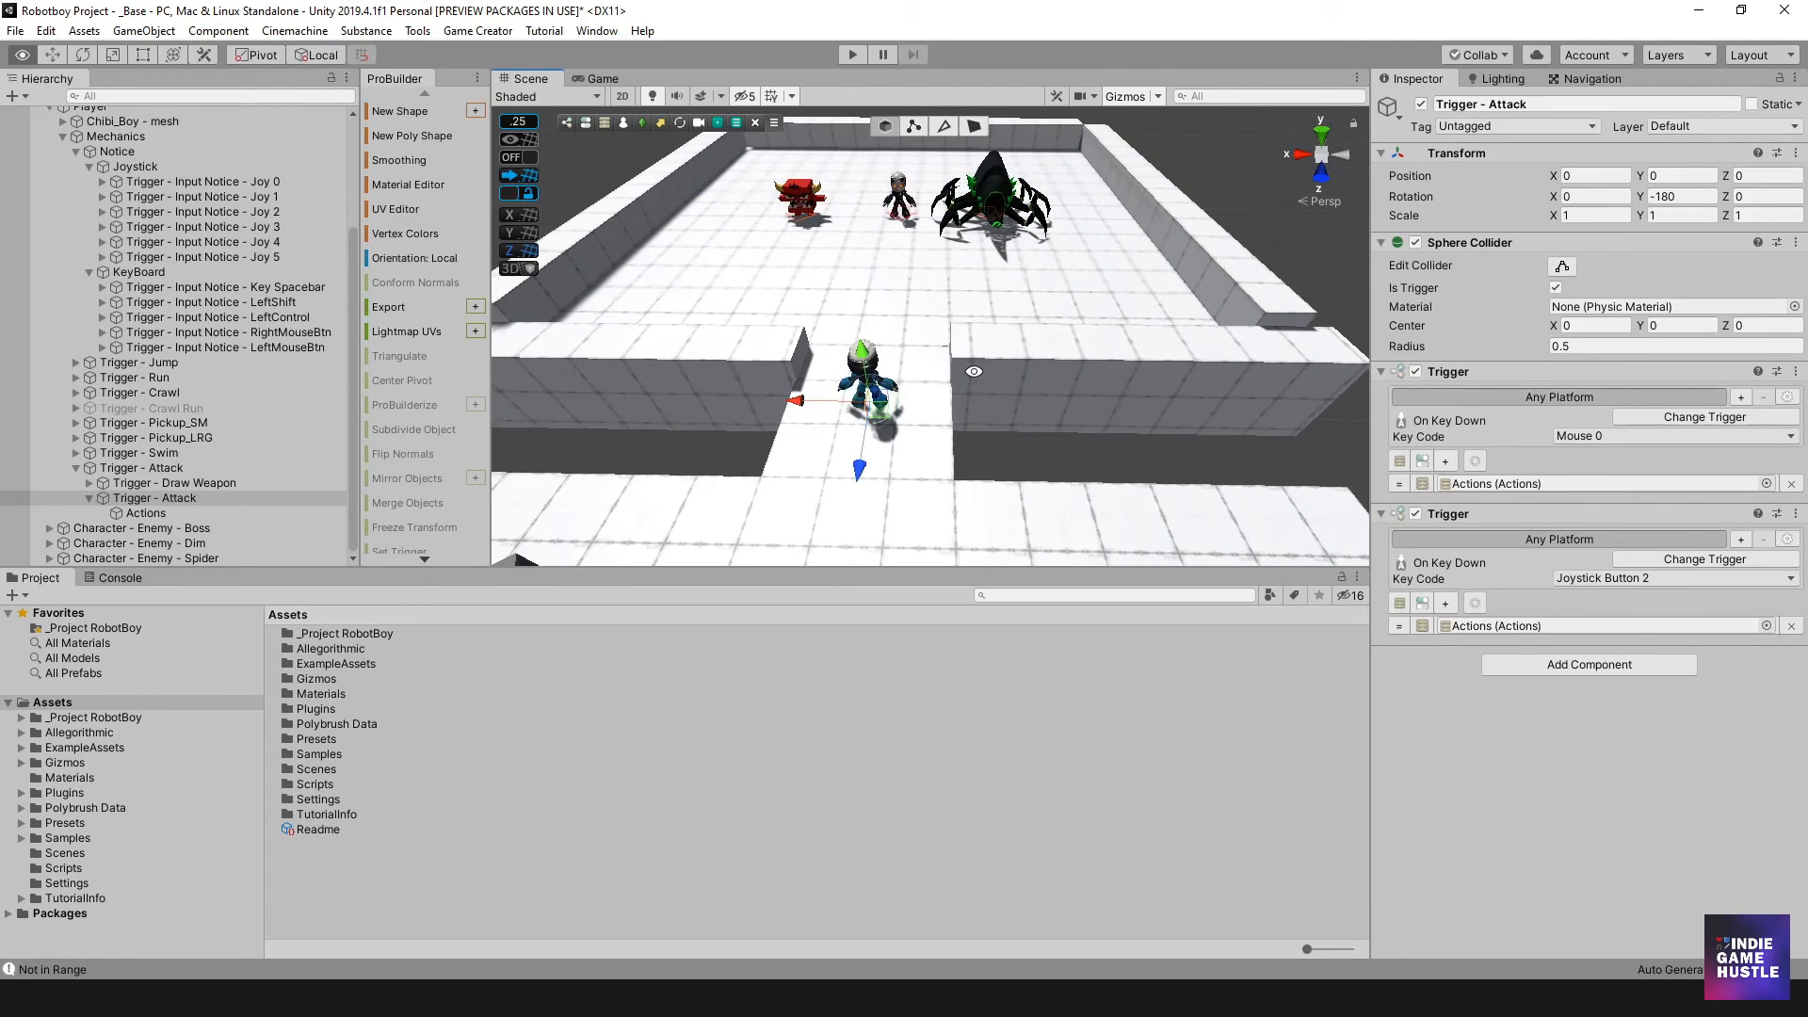
pyautogui.moveTo(974, 371); pyautogui.dragTo(1022, 361, button='middle')
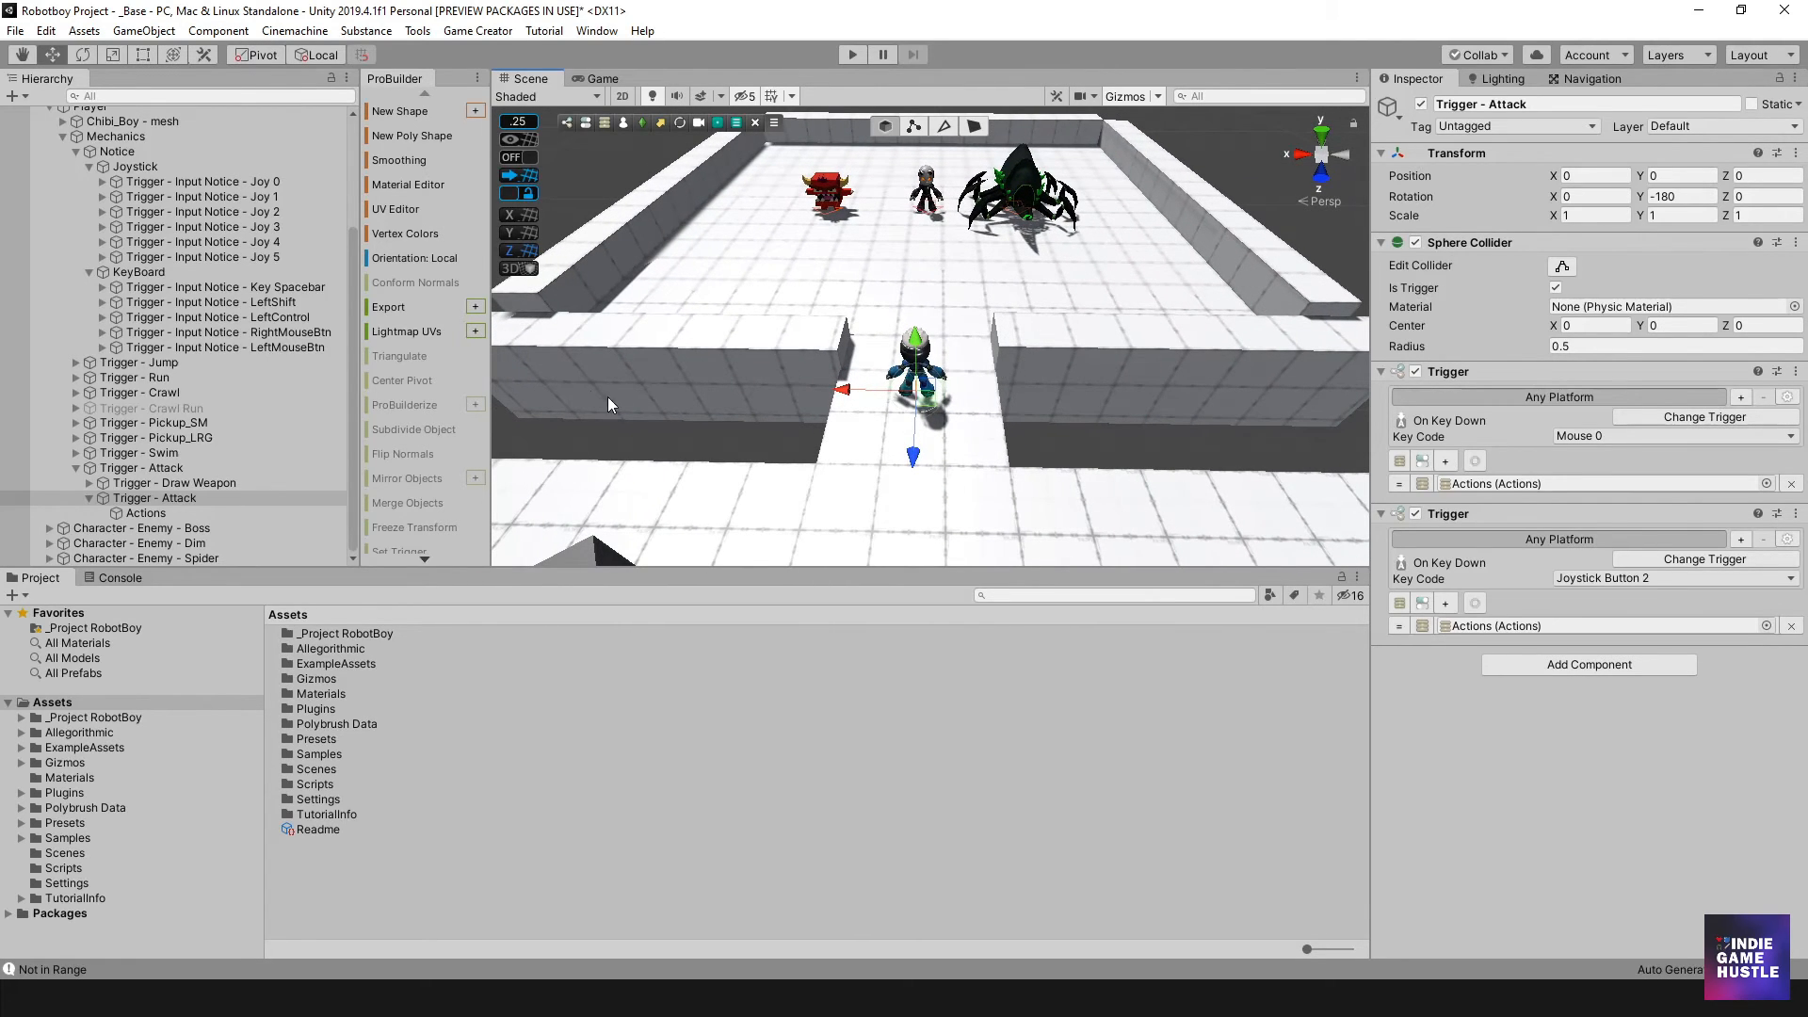
pyautogui.scroll(-2, 799, 417)
pyautogui.keyDown('alt'); pyautogui.moveTo(901, 429); pyautogui.dragTo(906, 343); pyautogui.keyUp('alt')
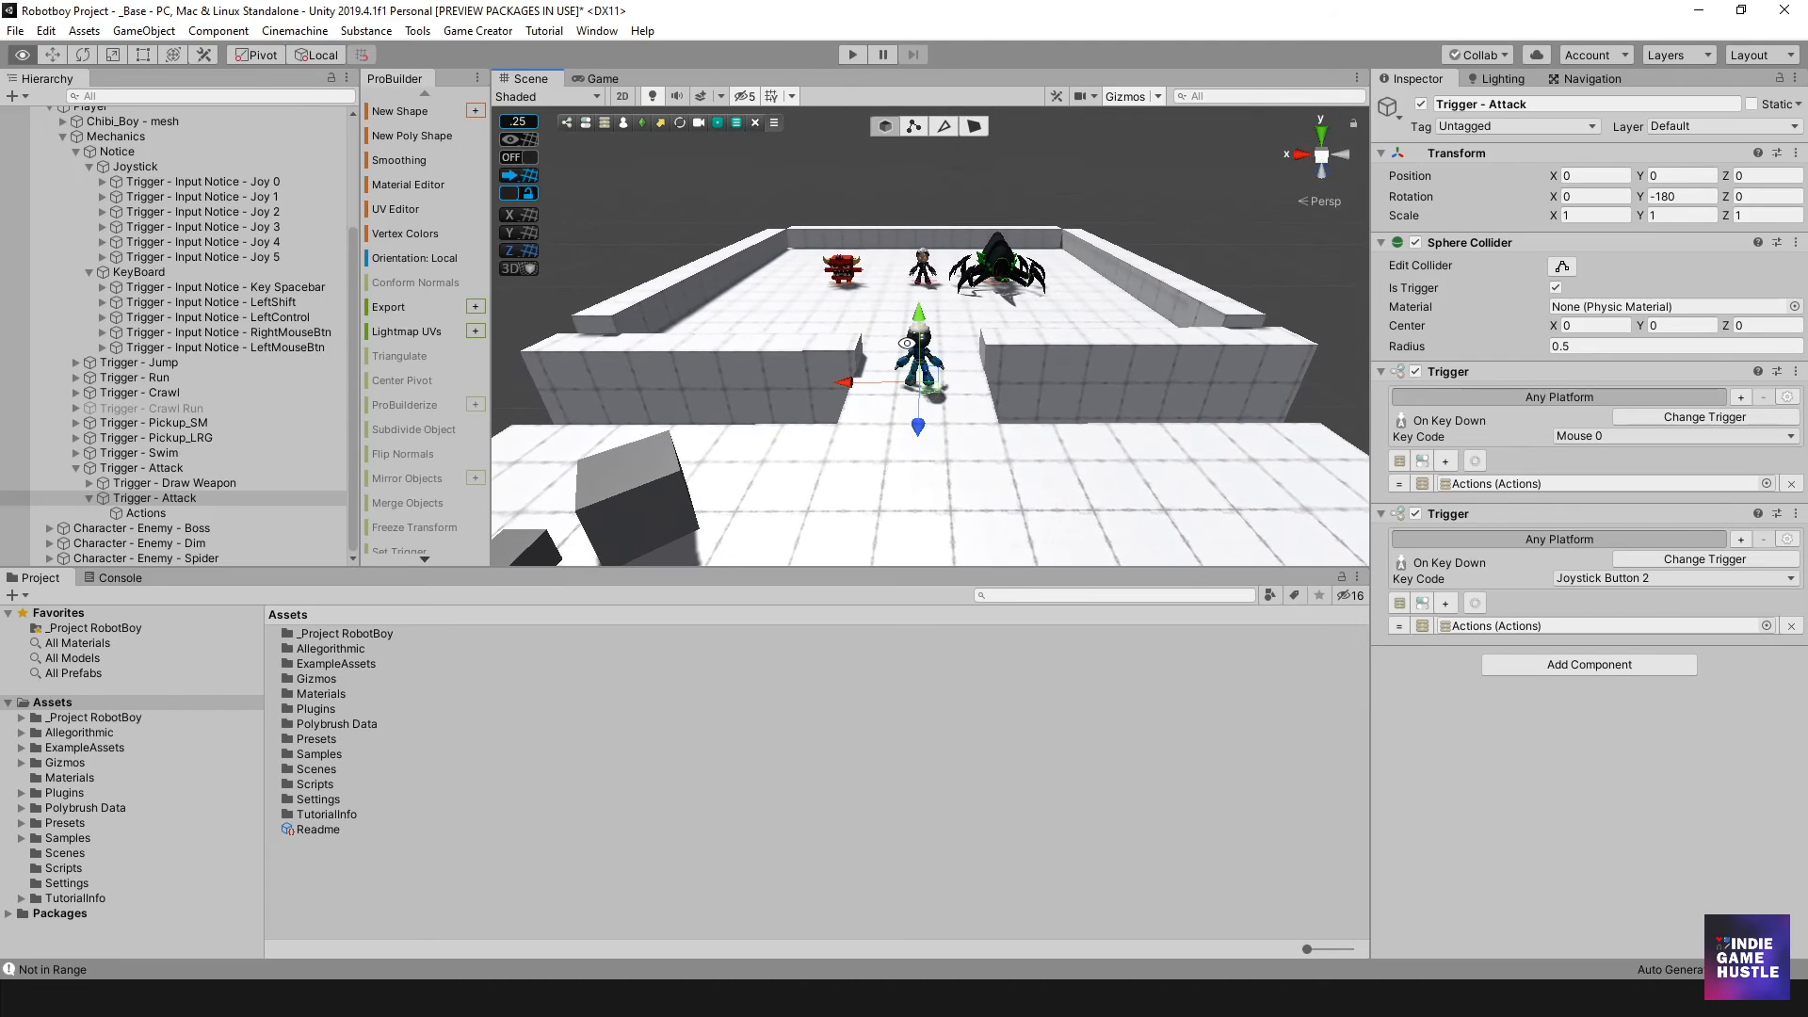
pyautogui.moveTo(906, 343); pyautogui.dragTo(924, 377, button='middle')
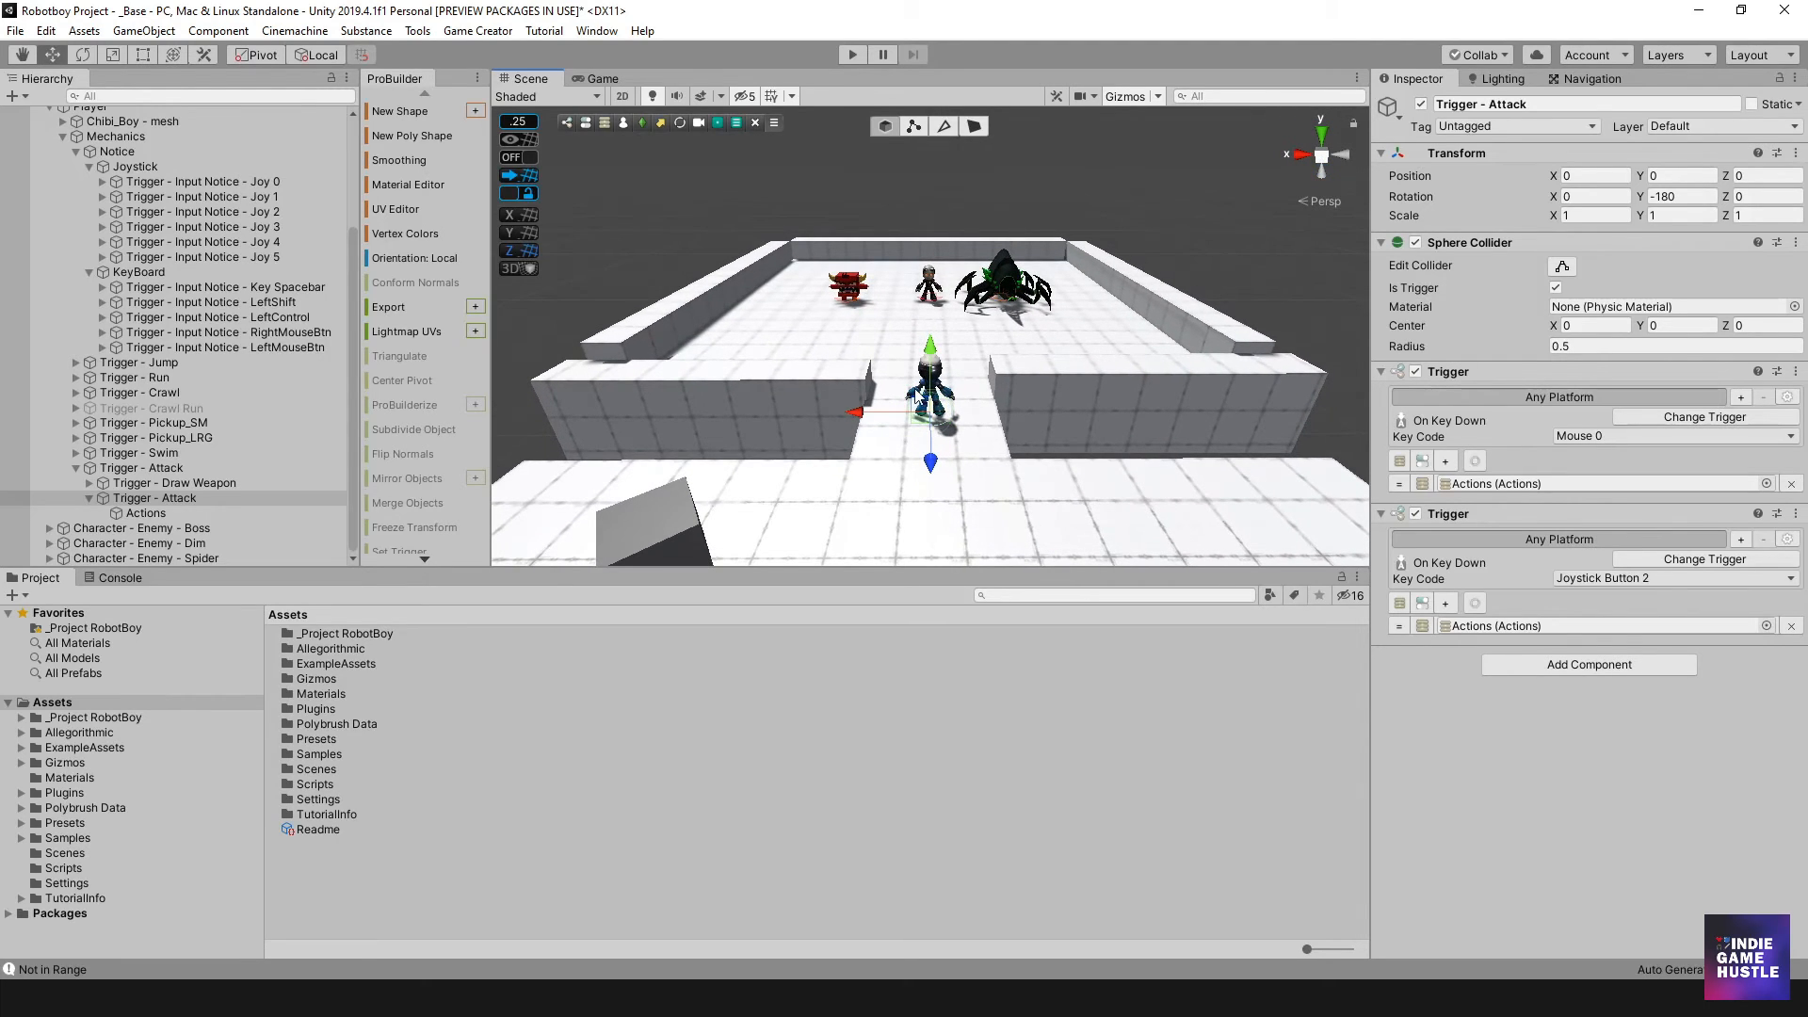
# Start a new play test, attack once at the arena entrance, and test backward and forward movement with a jump.
pyautogui.click(851, 55)
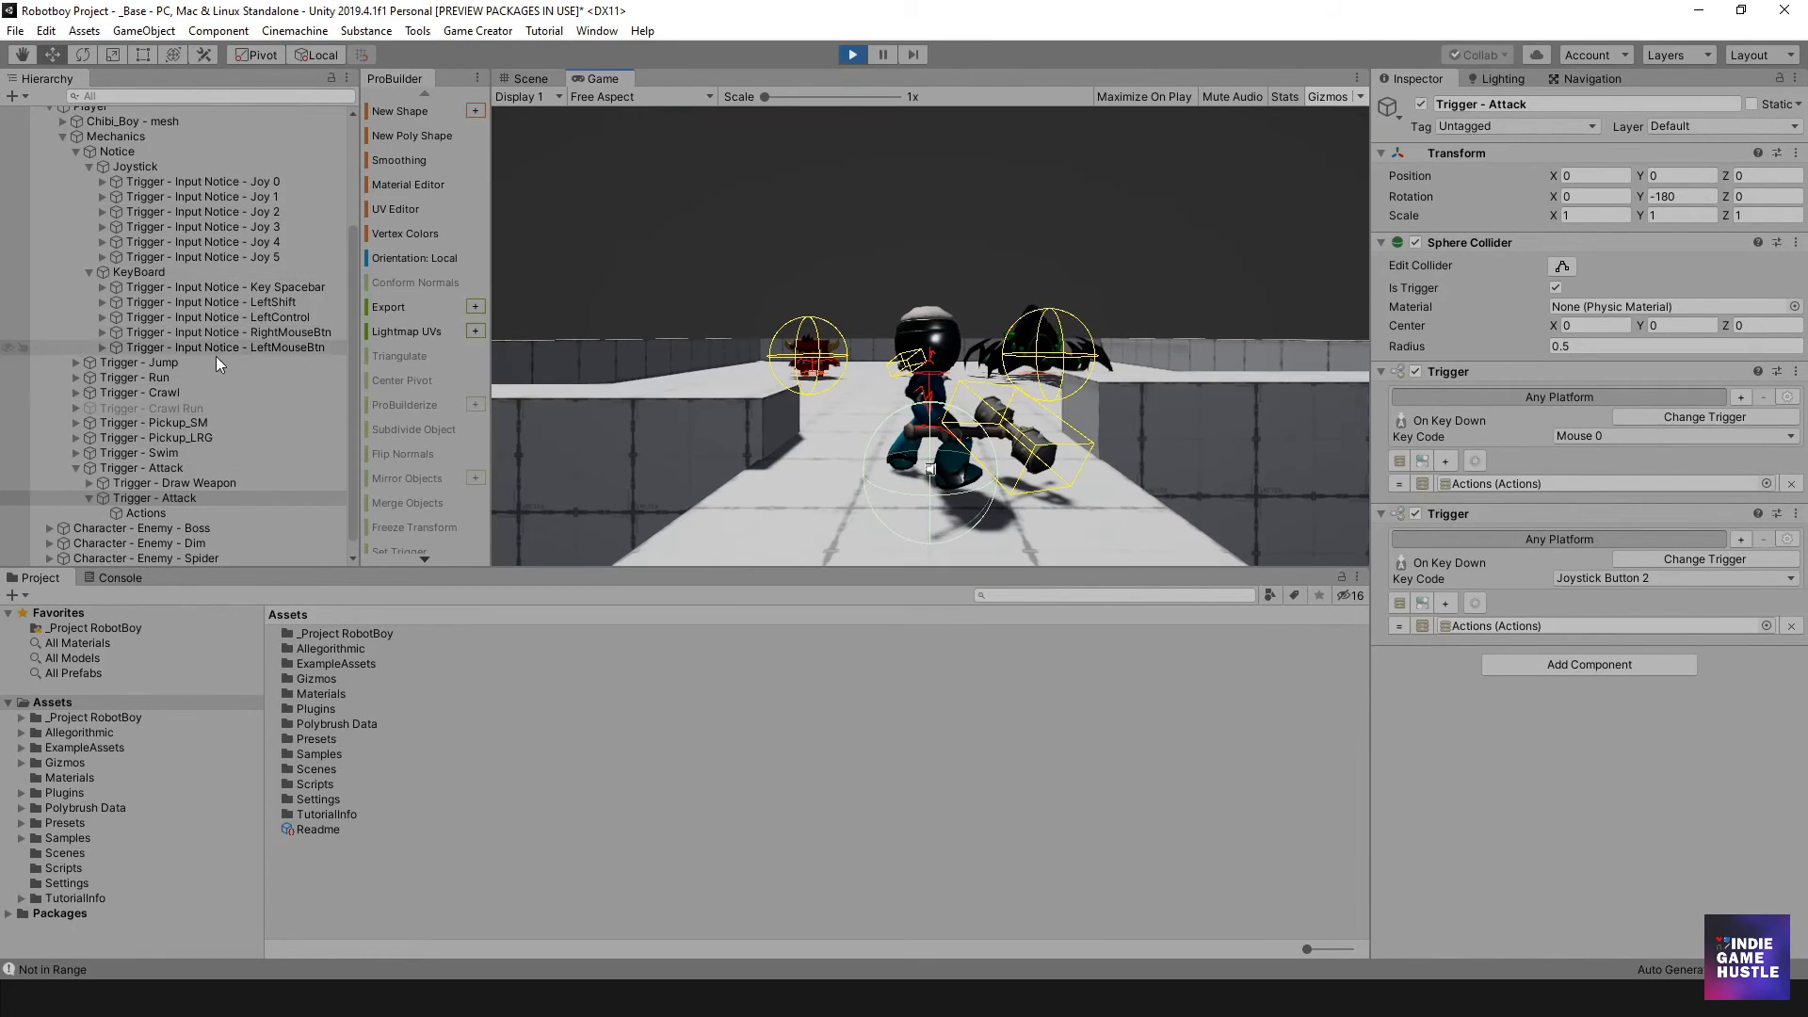
pyautogui.click(851, 339)
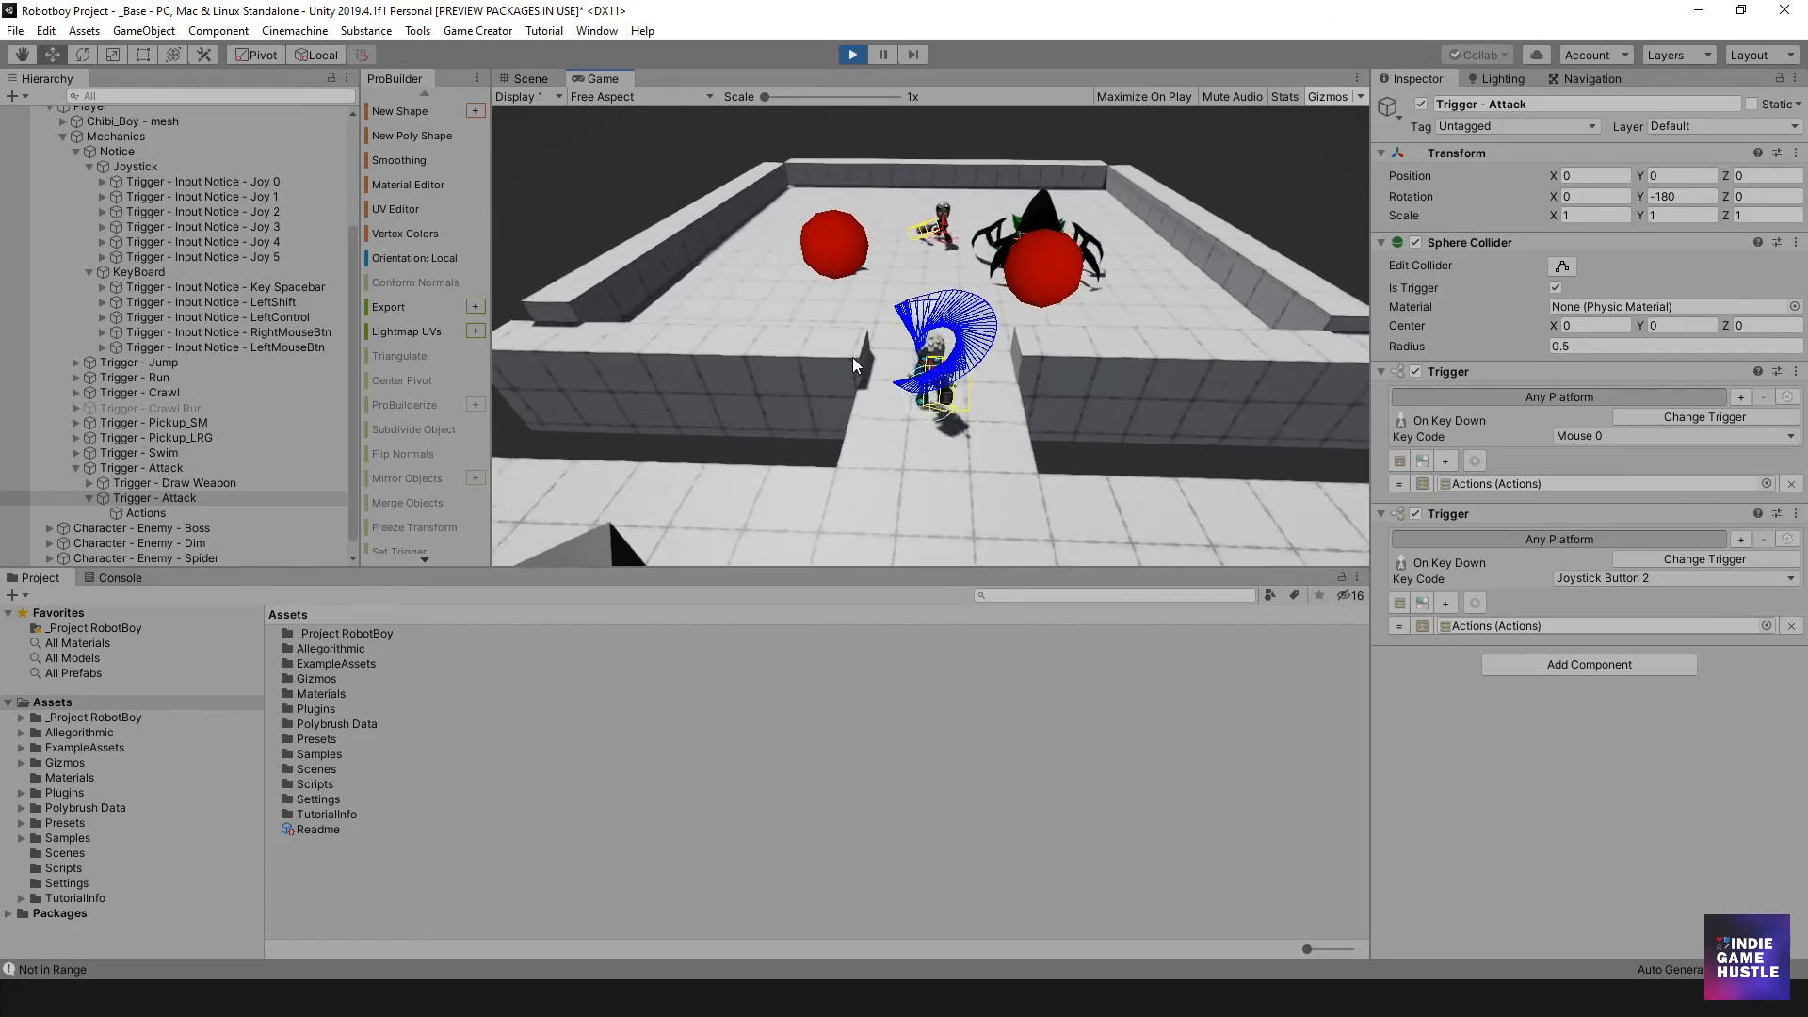
pyautogui.press('s')
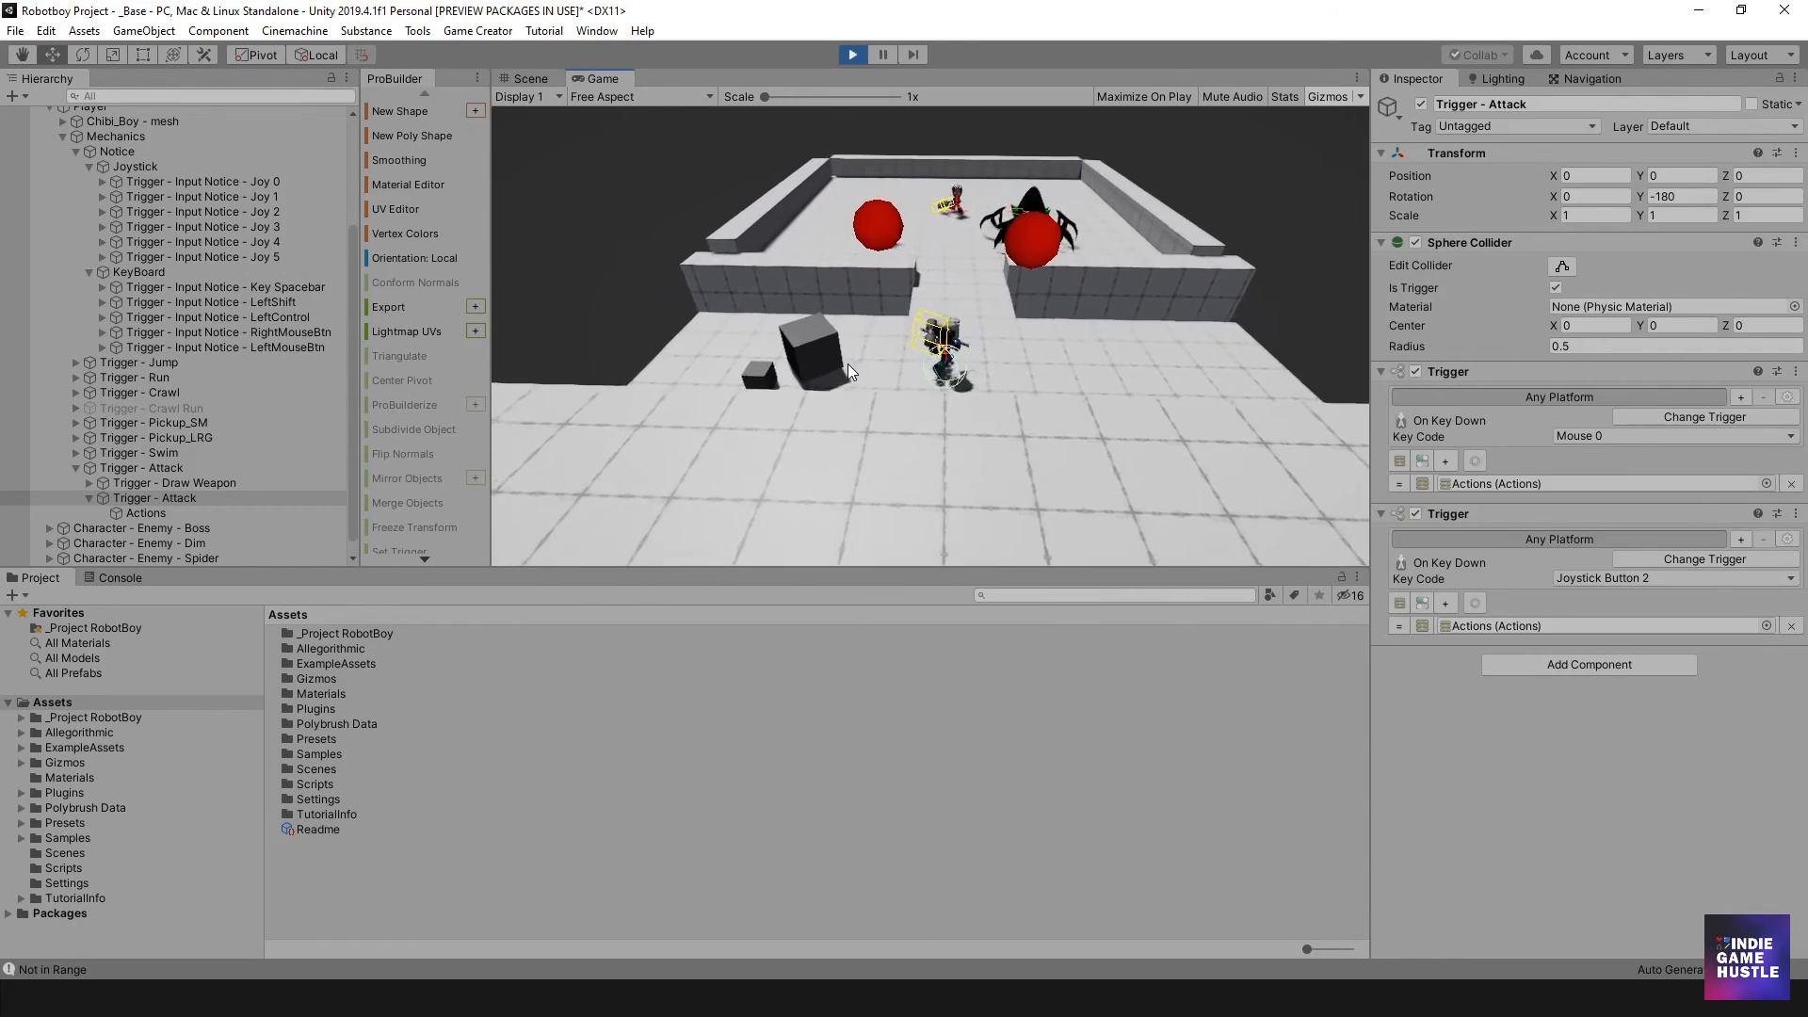
pyautogui.press('w')
pyautogui.press('space')
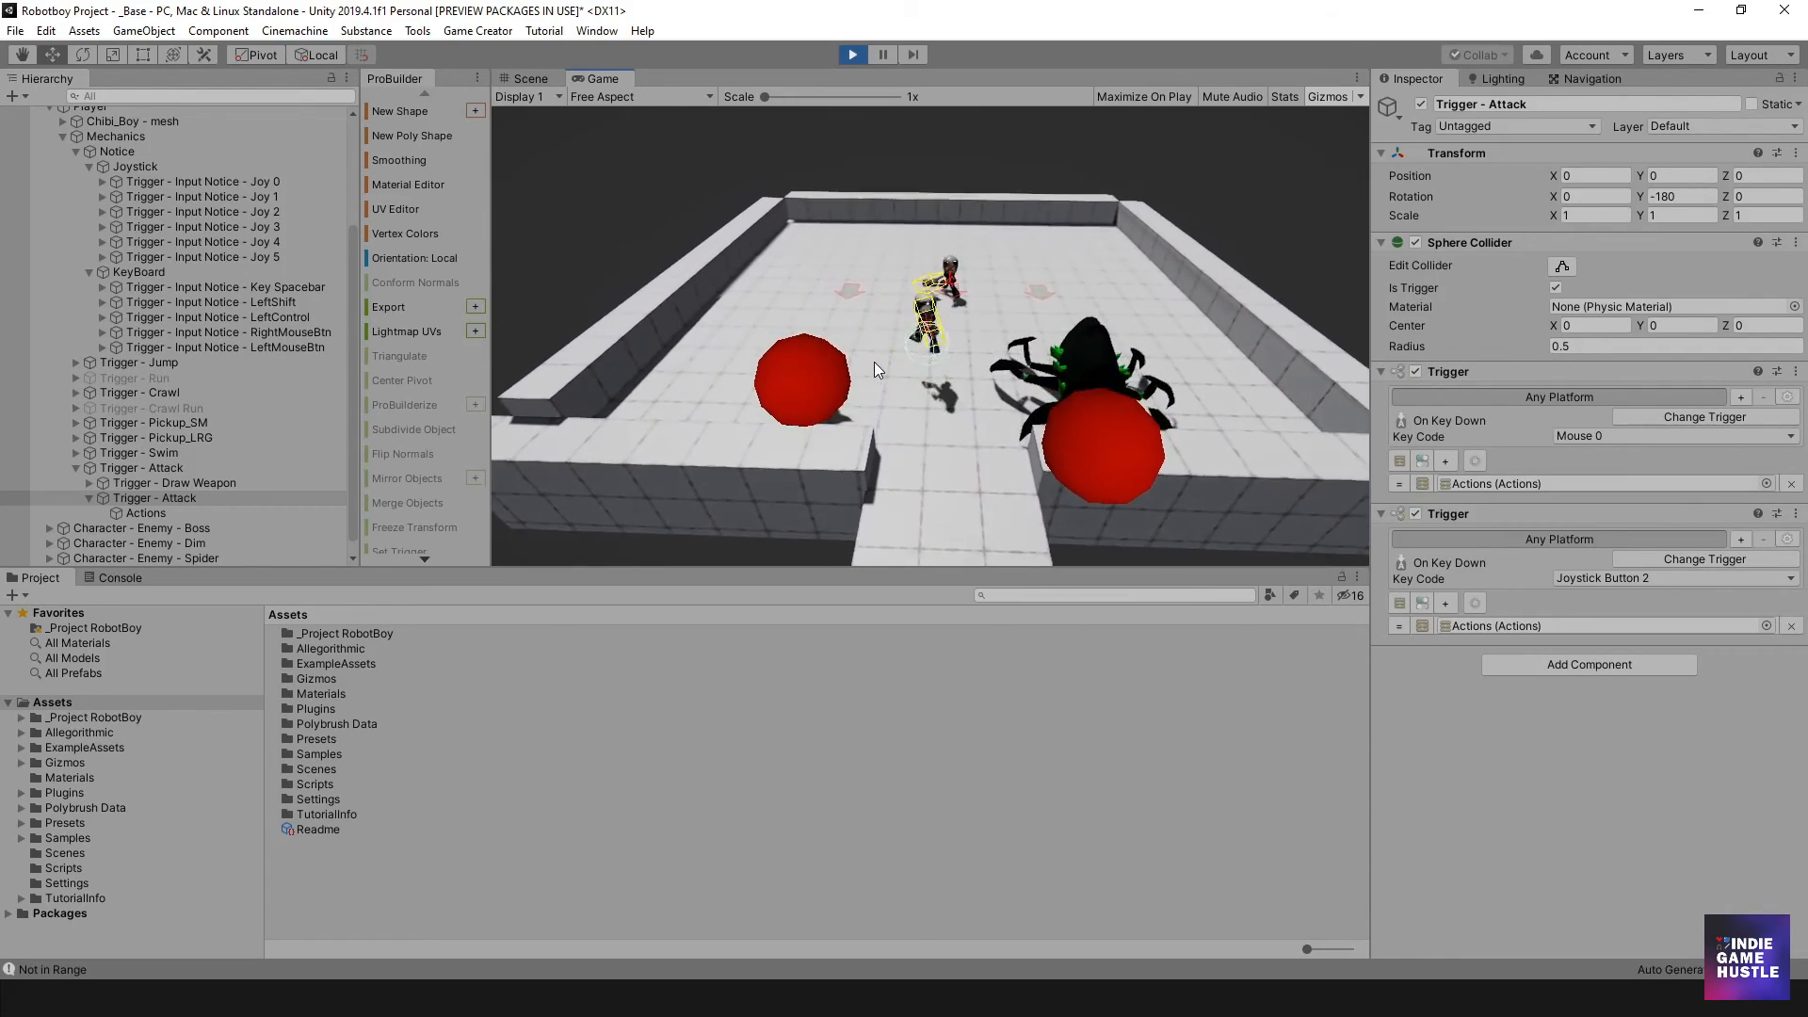
# Run the player around the enemies inside the arena to test movement in all directions.
pyautogui.press('w')
pyautogui.press('a')
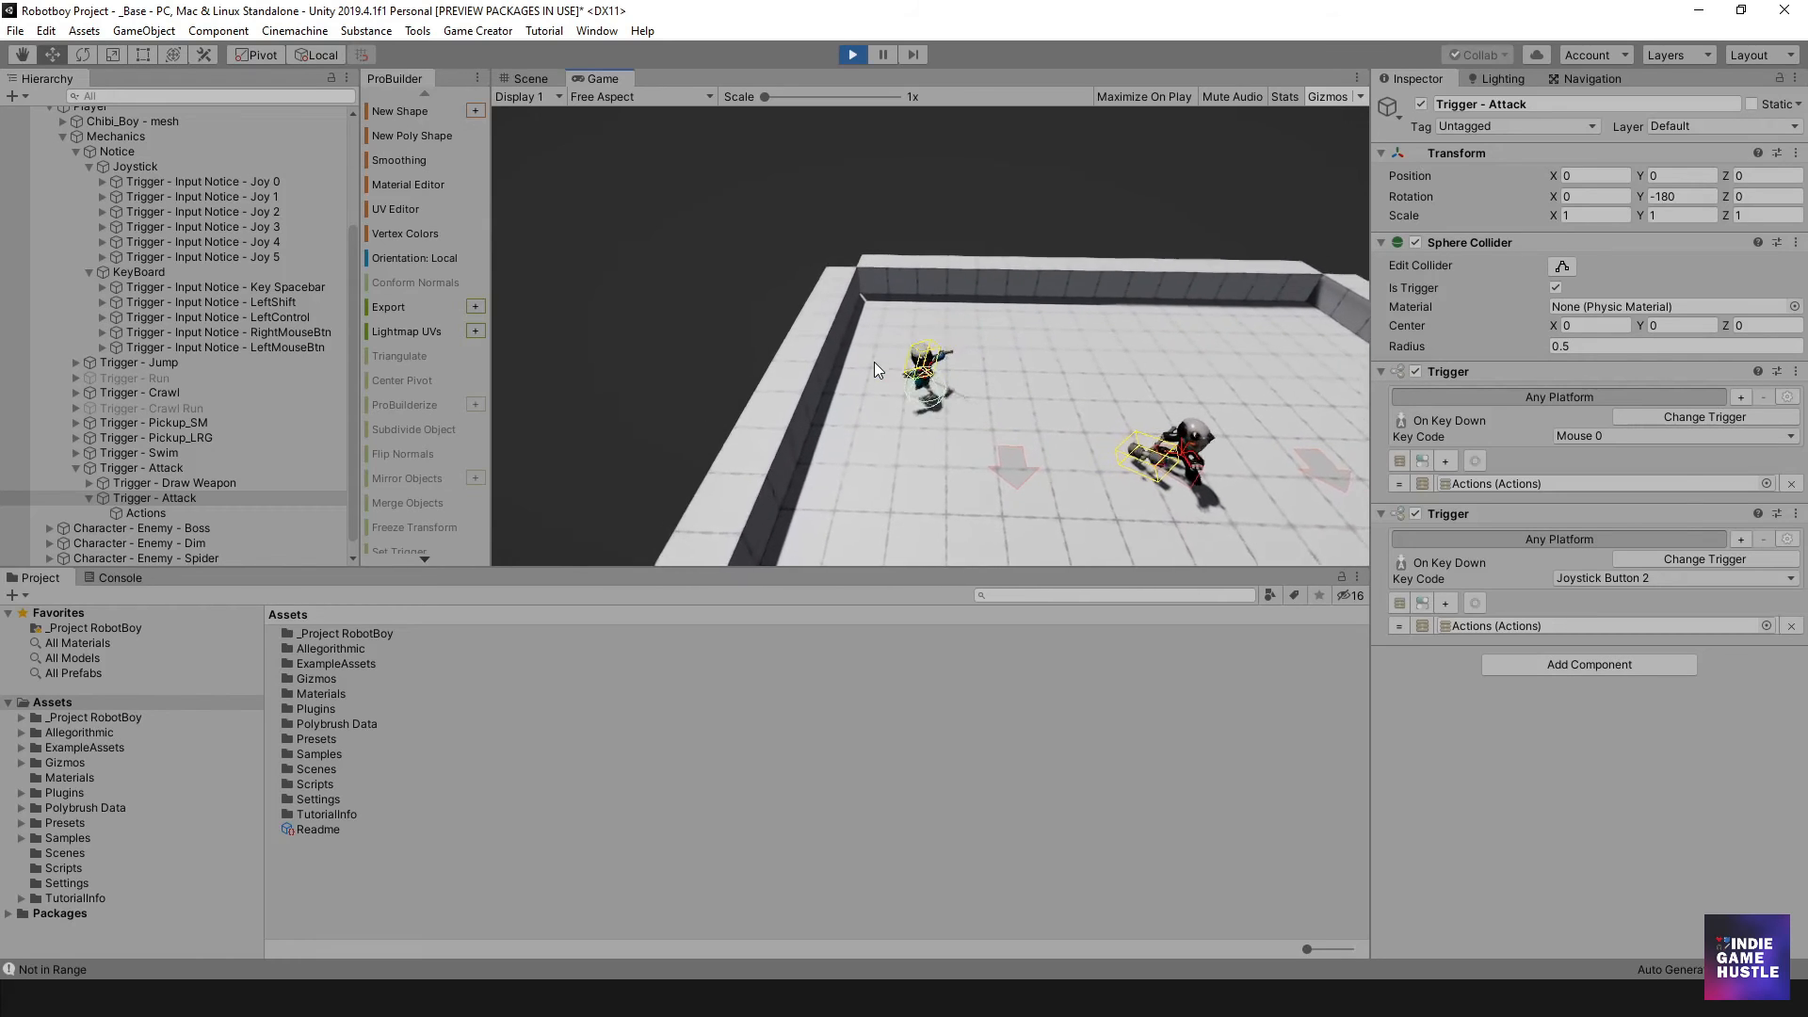
pyautogui.press('s')
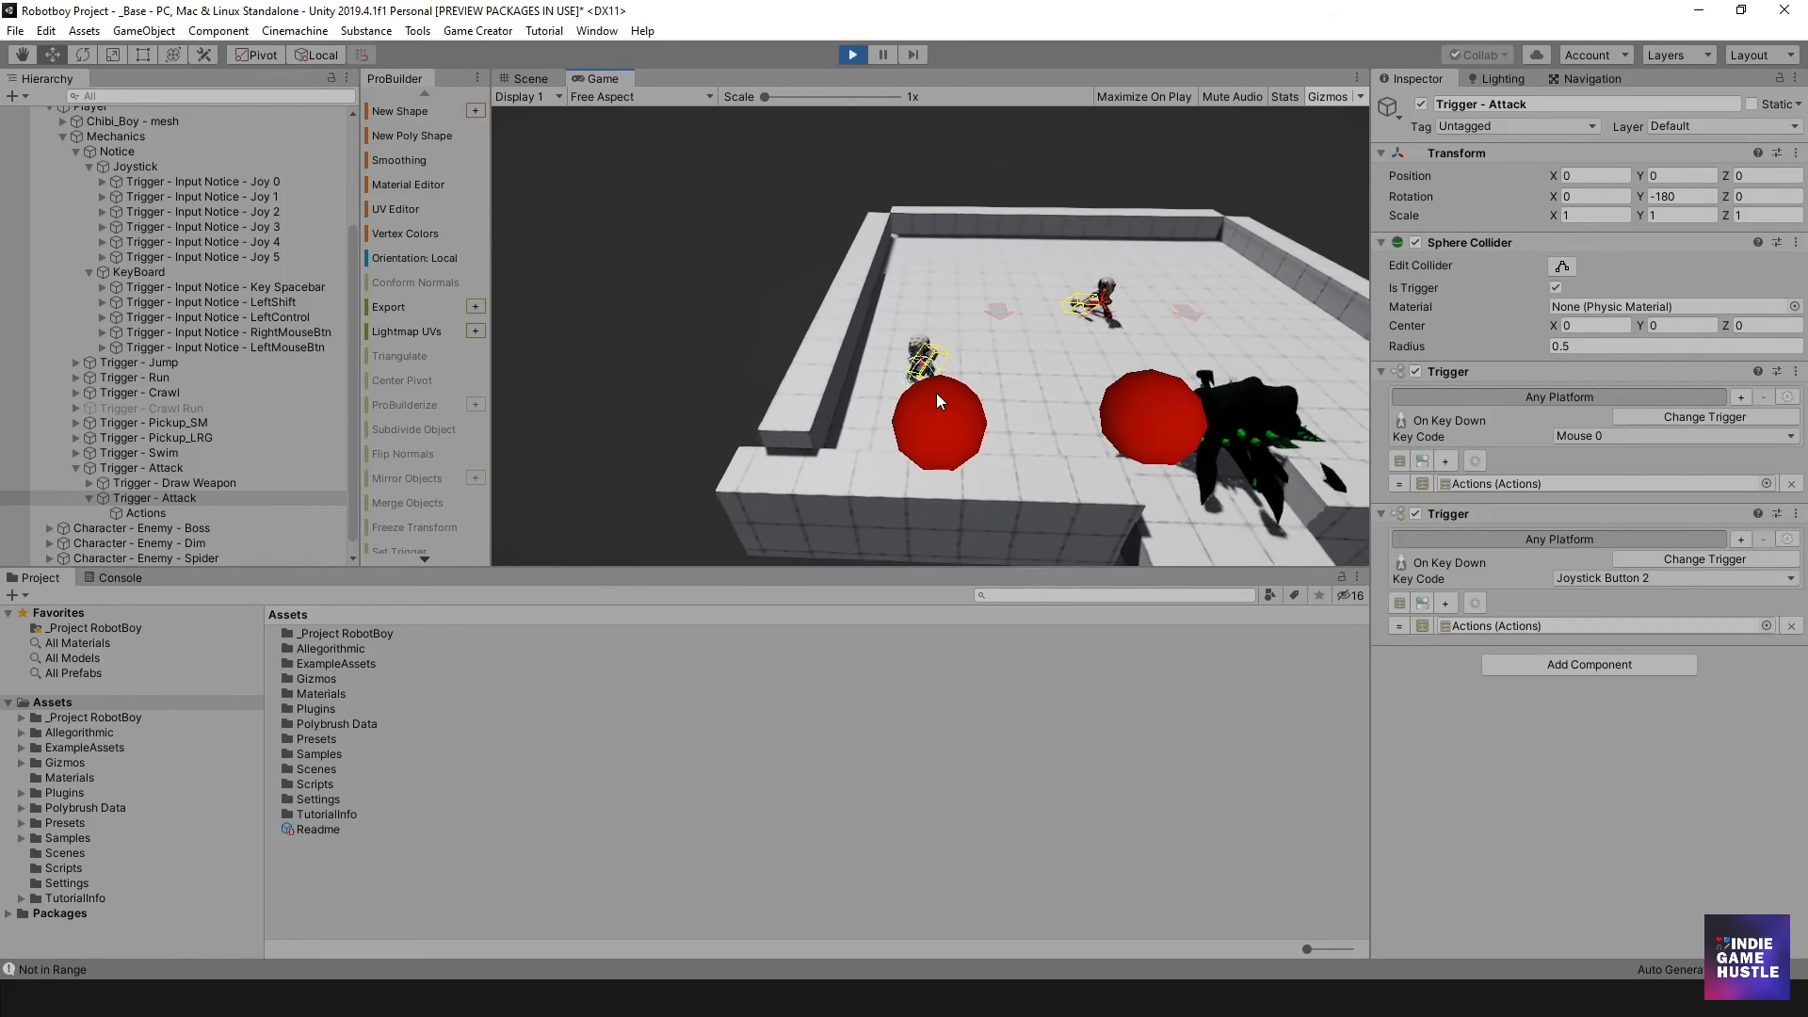
pyautogui.press('w')
pyautogui.press('d')
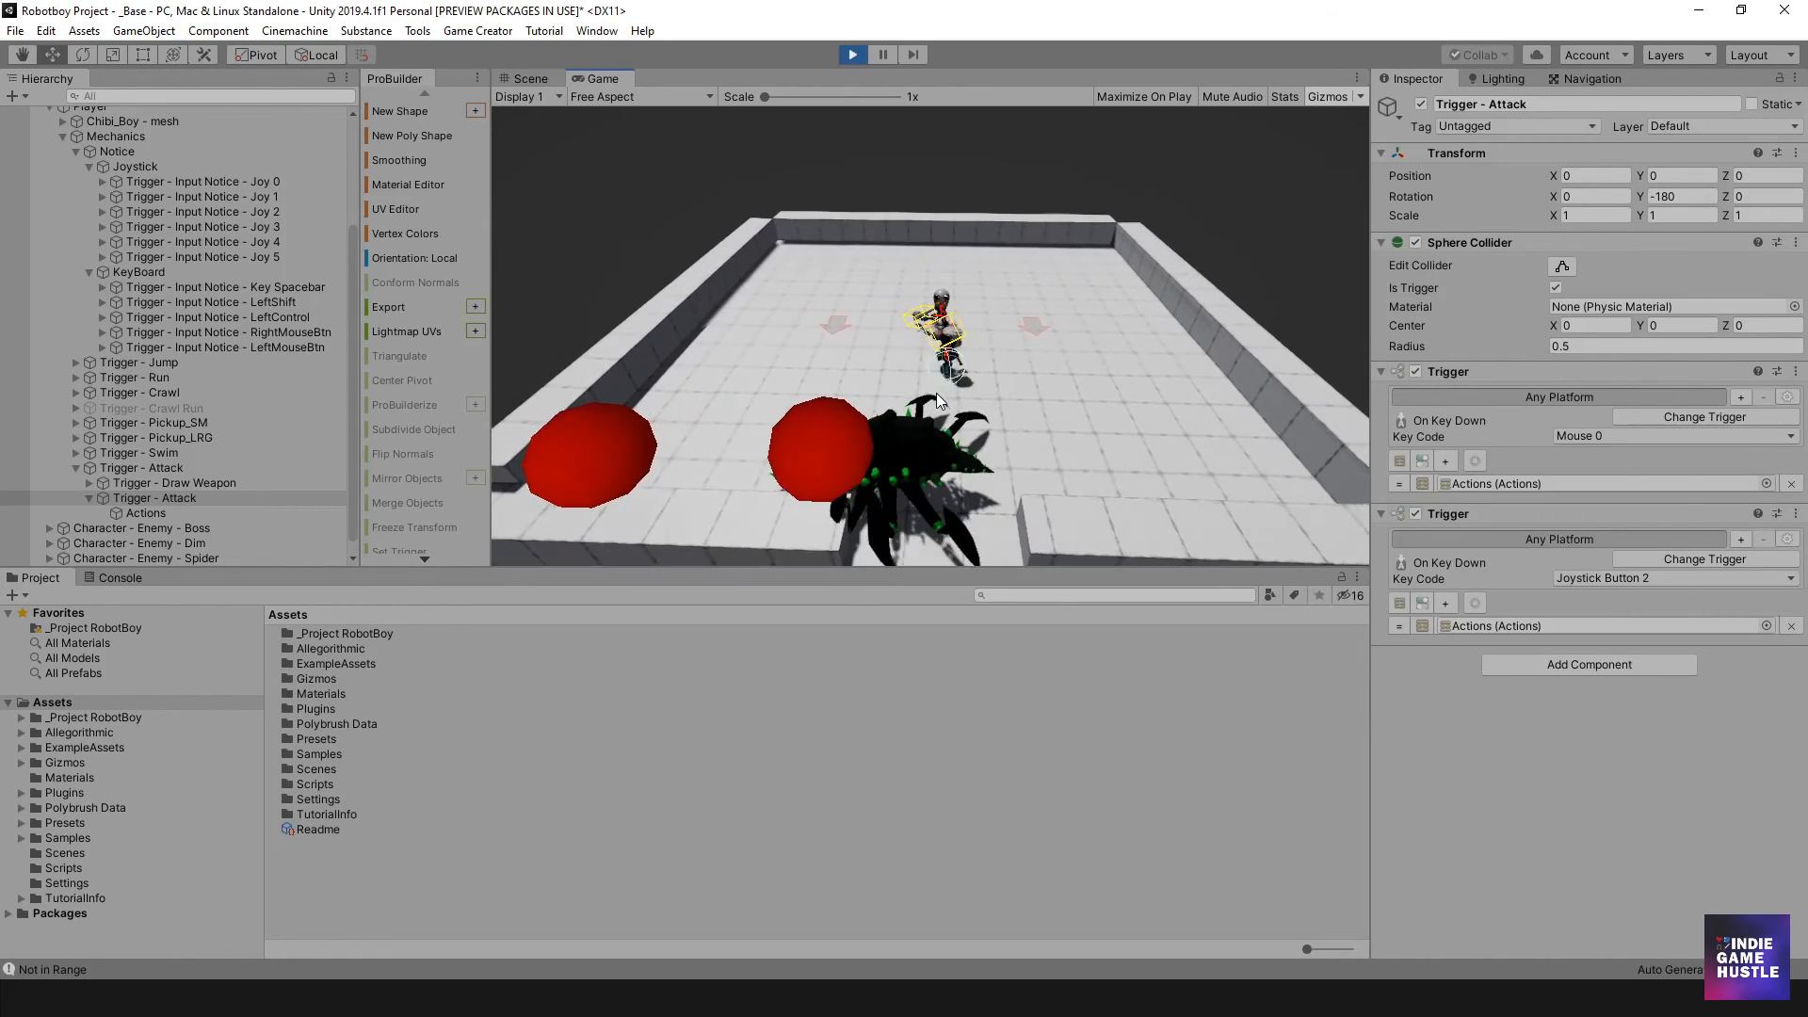
pyautogui.press('d')
pyautogui.press('w')
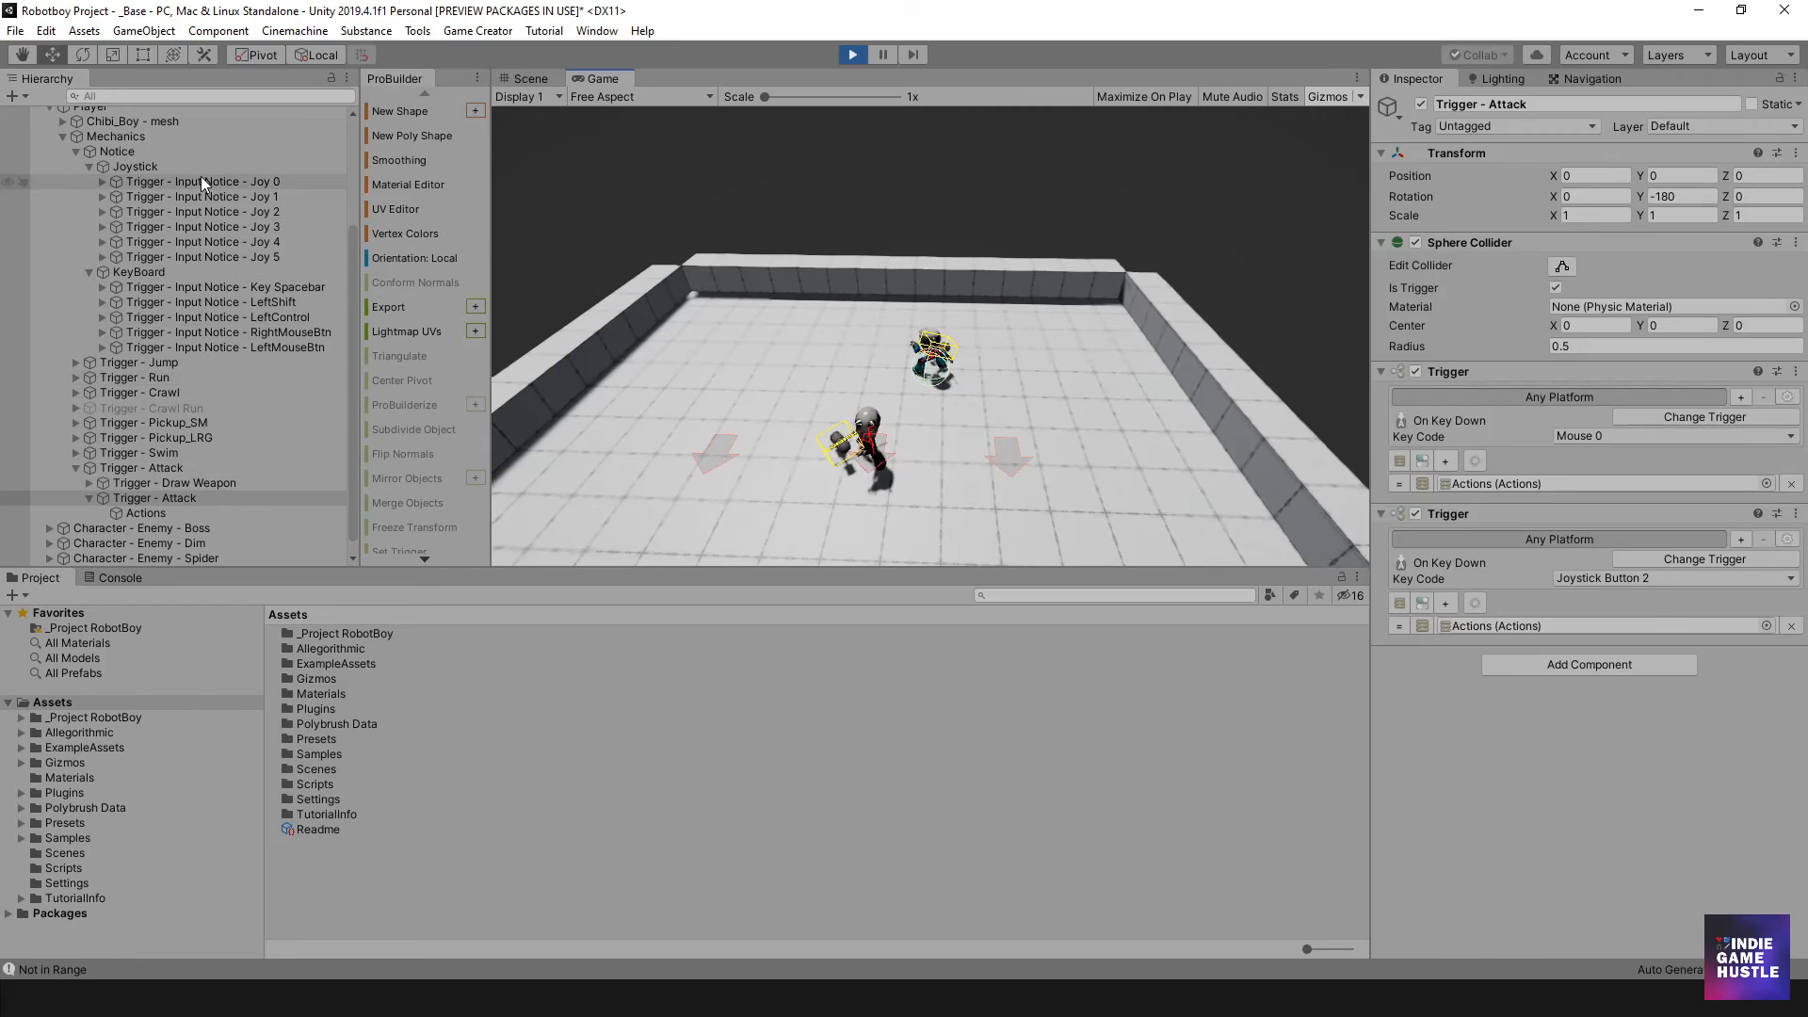
# Attack repeatedly in the running play test while the enemies chase the player around the arena, testing the weapon swings.
pyautogui.click(890, 342)
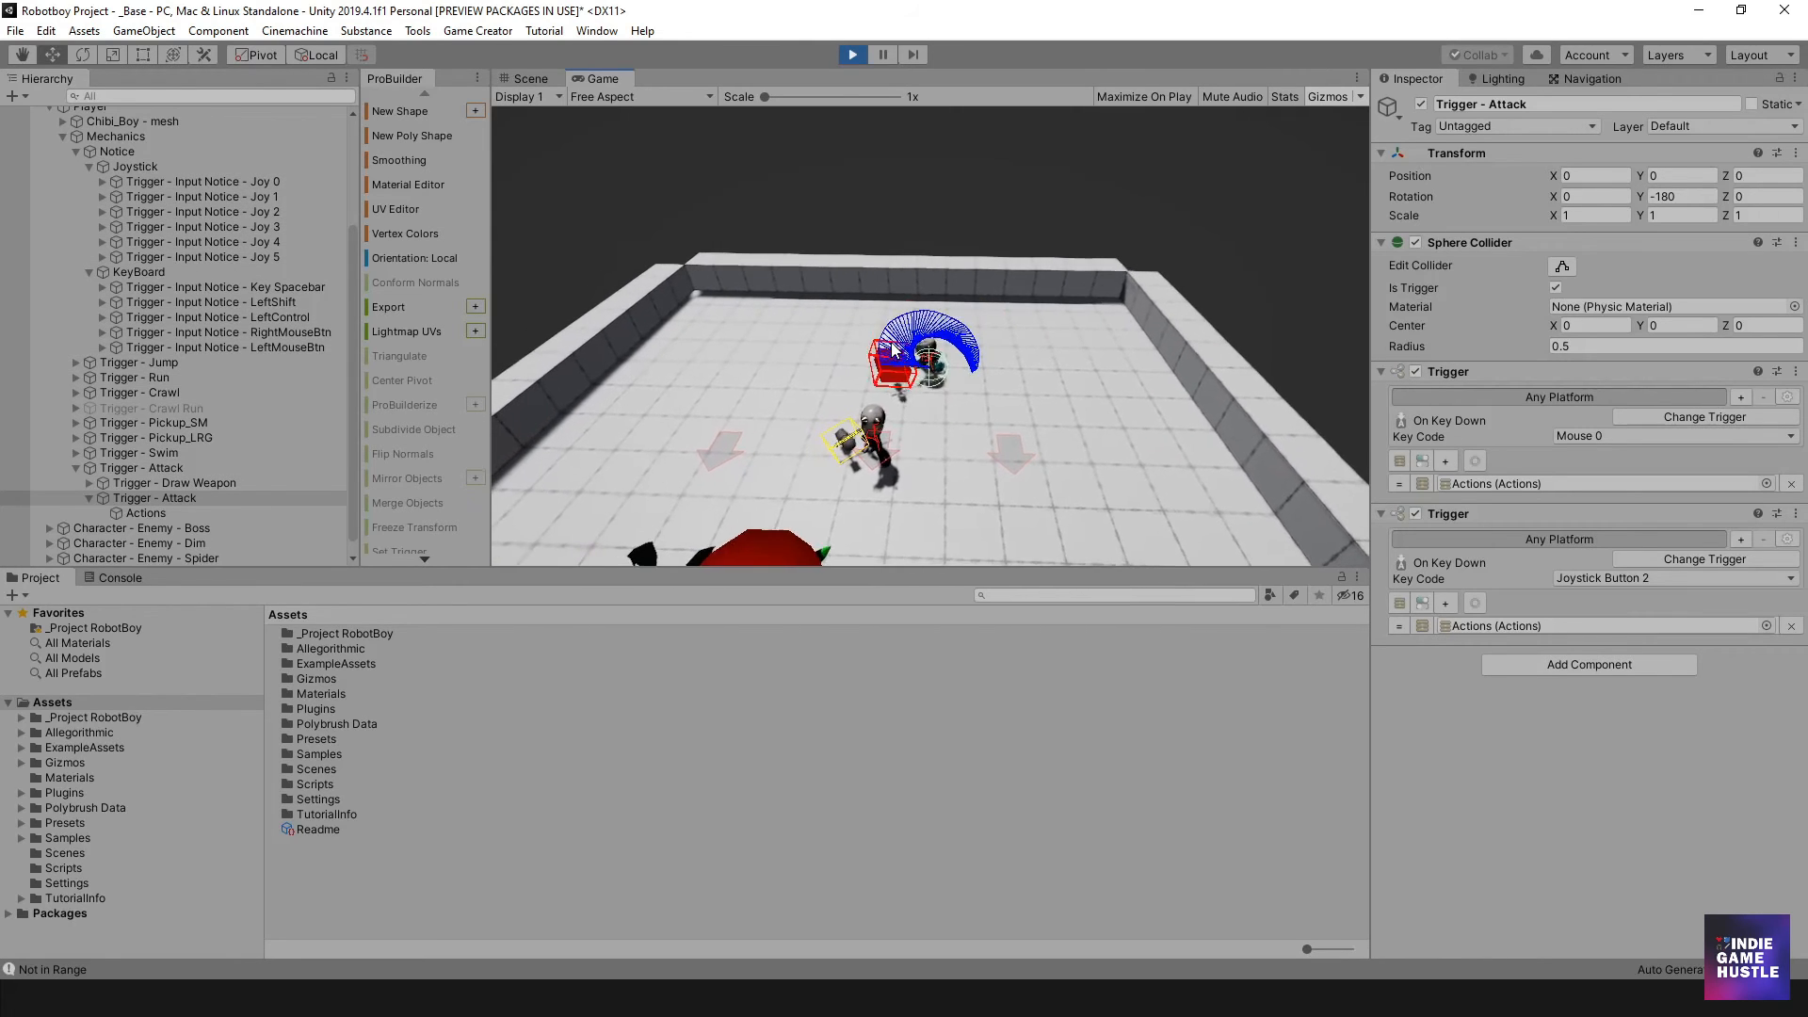
pyautogui.click(891, 342)
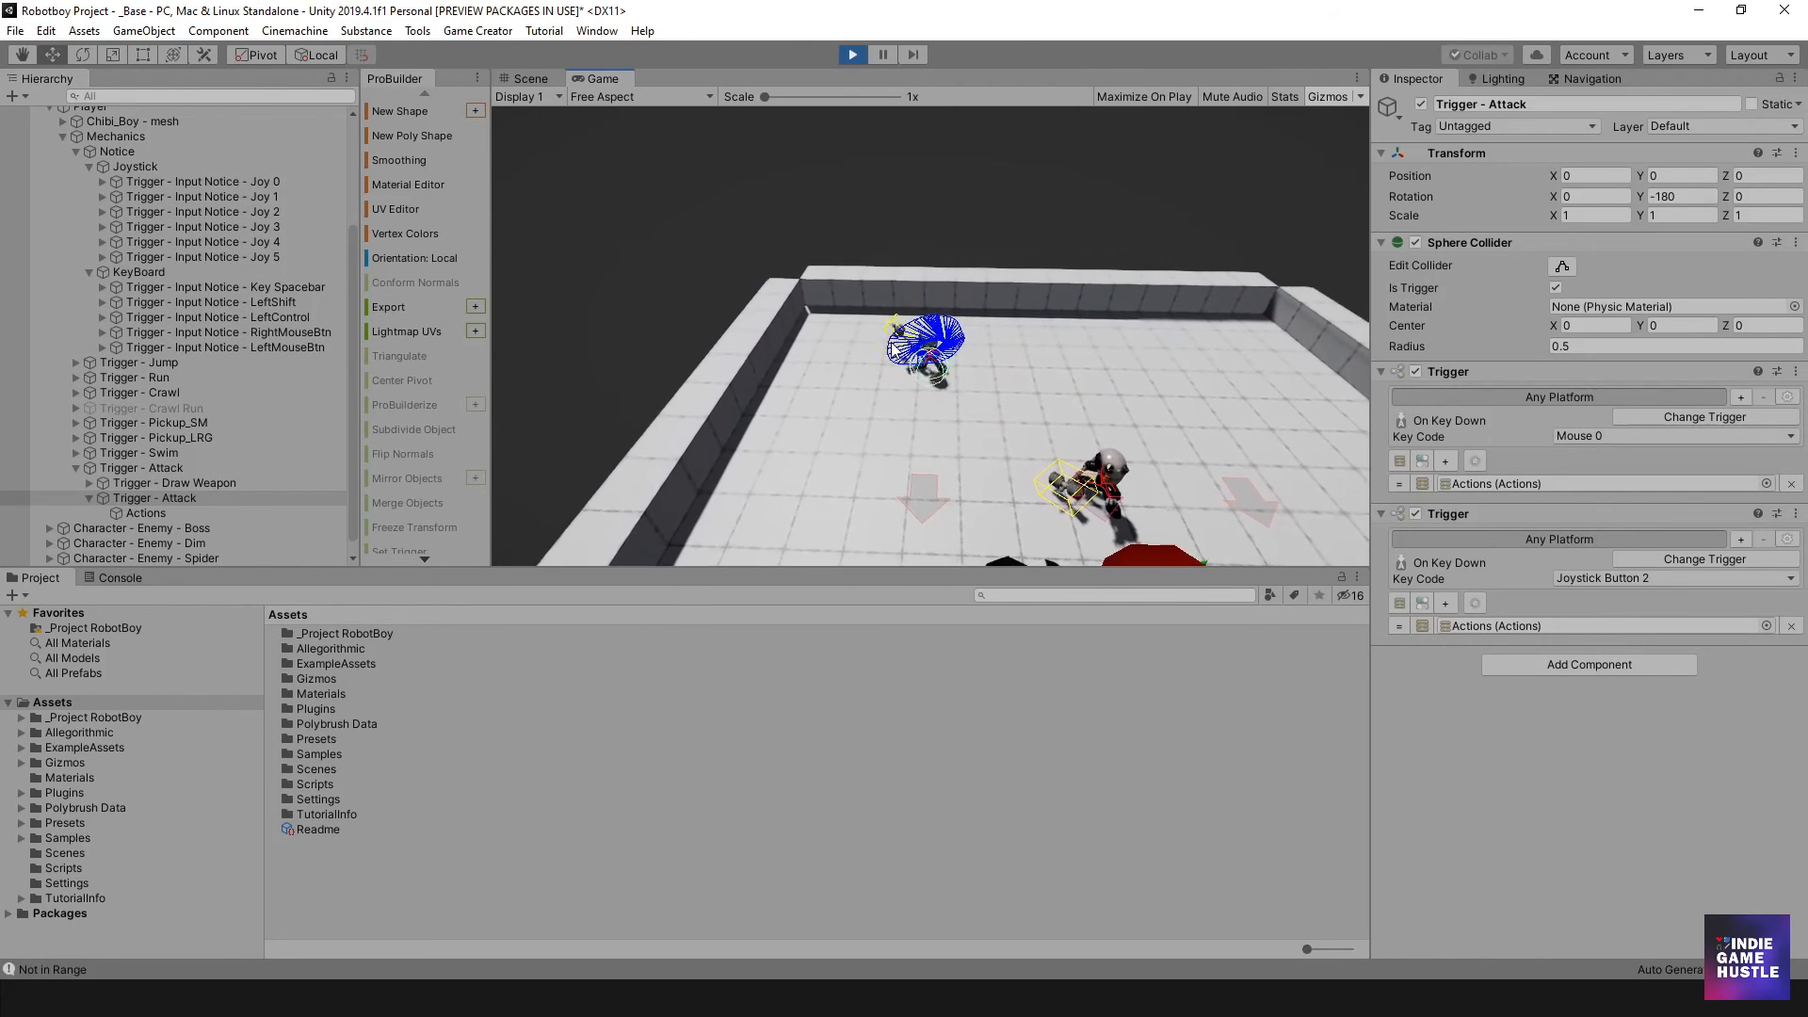
pyautogui.click(890, 342)
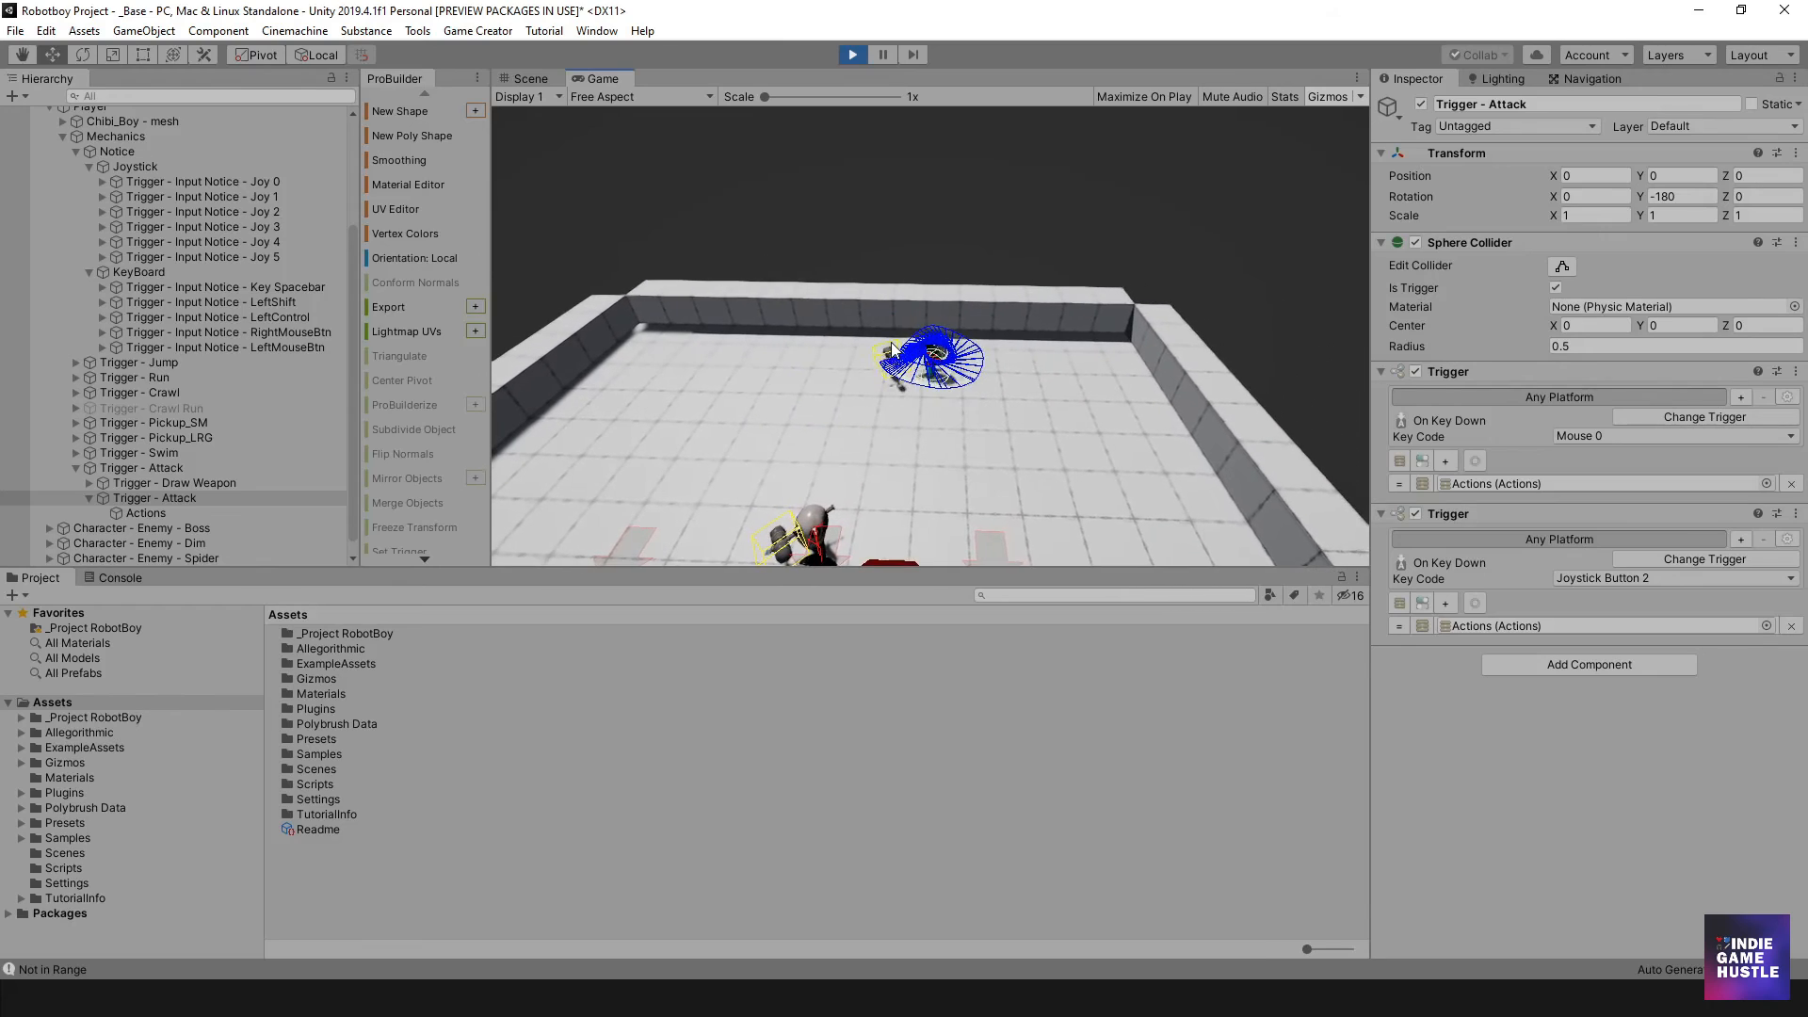
pyautogui.click(871, 344)
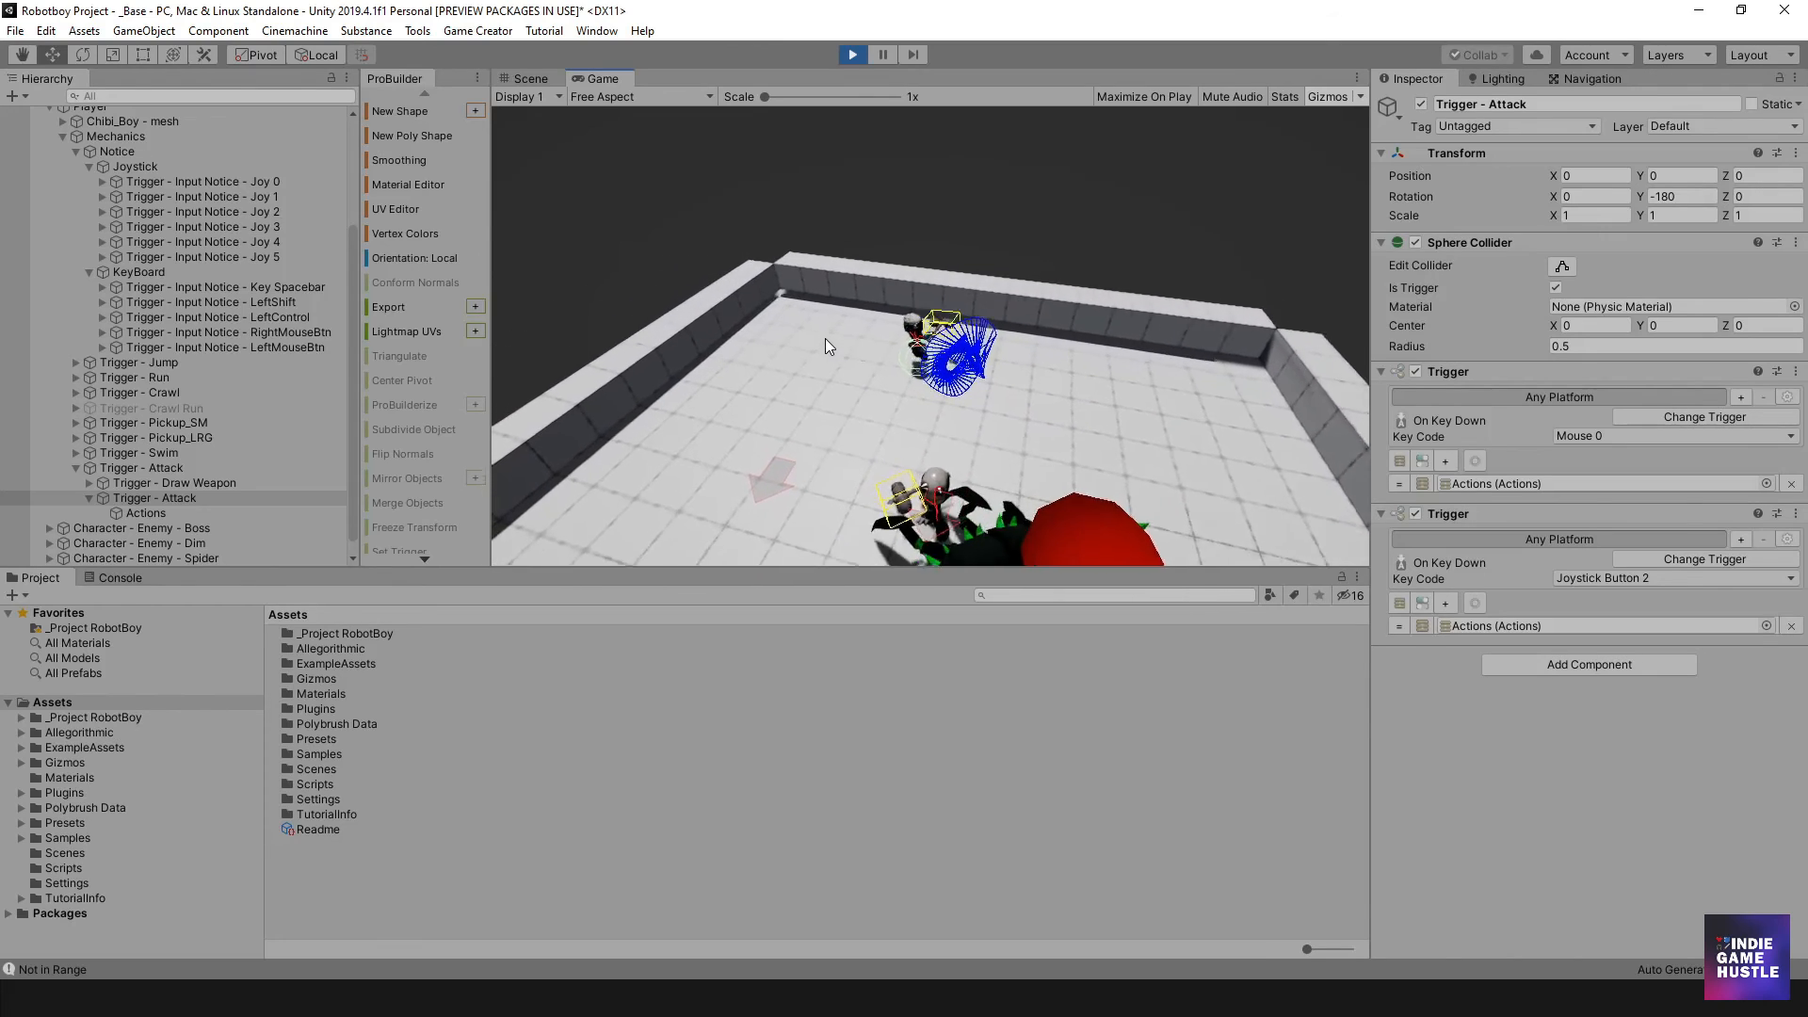
pyautogui.click(825, 338)
pyautogui.click(940, 371)
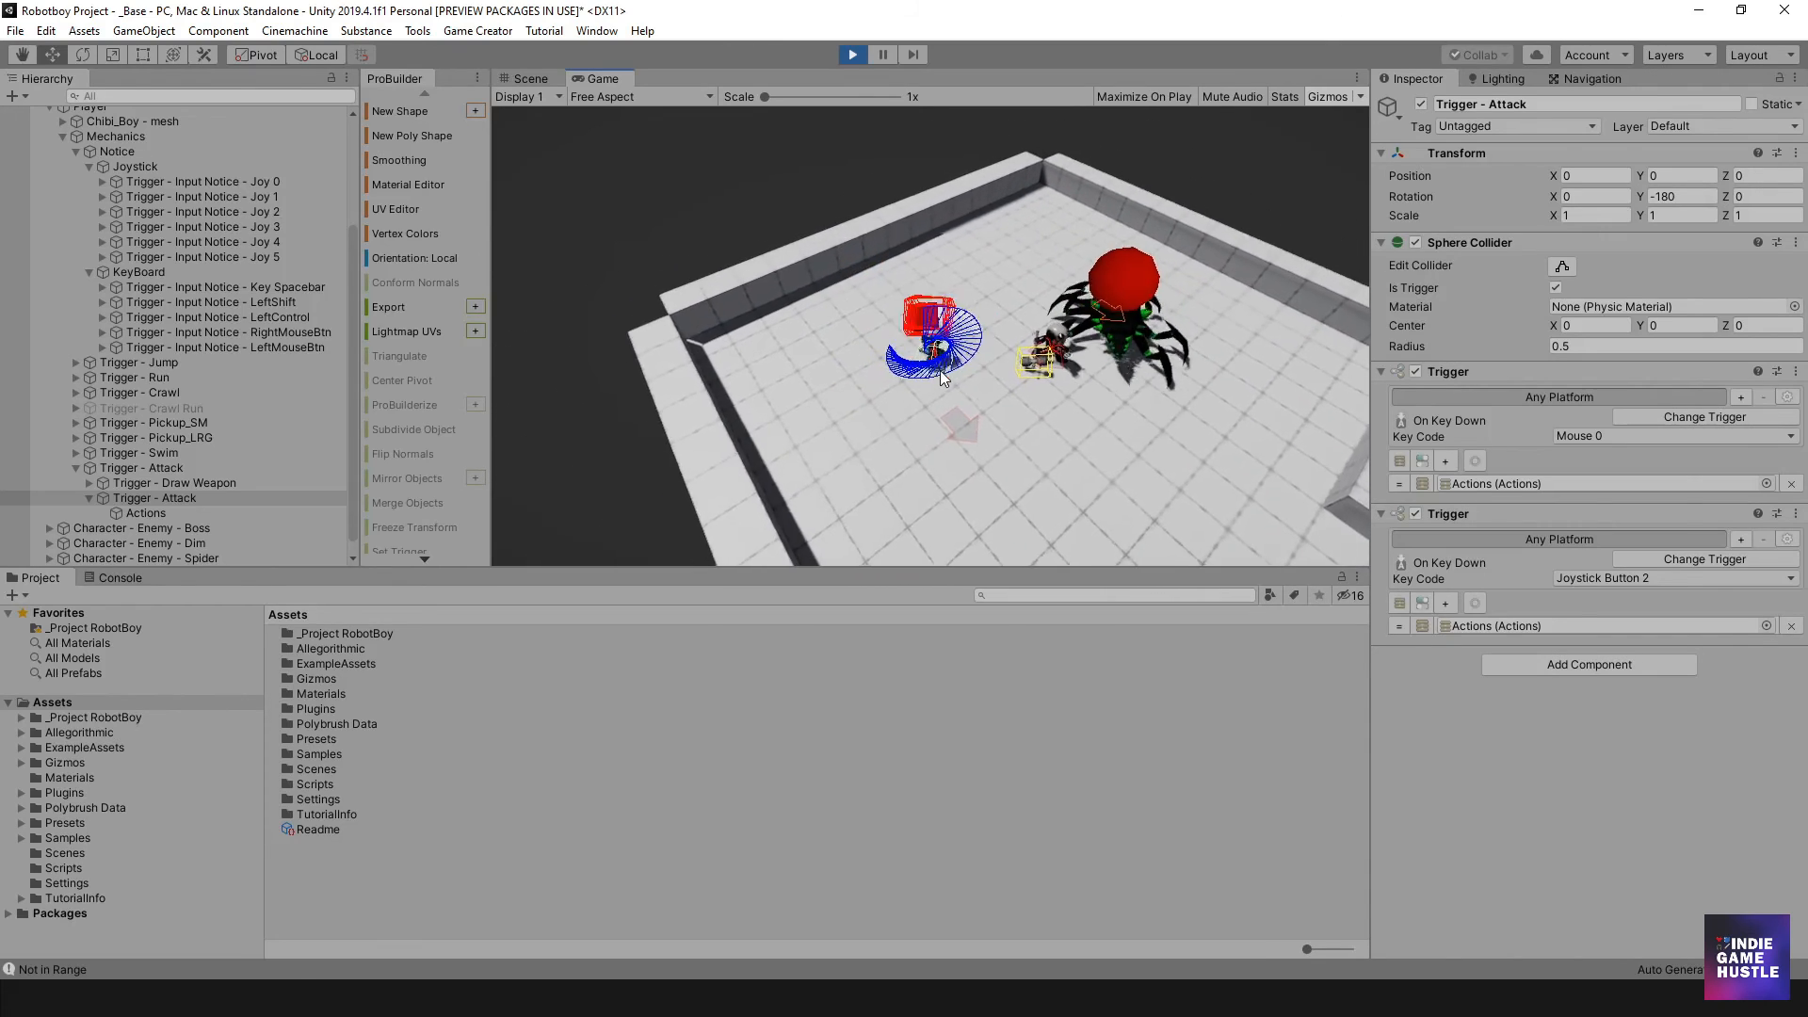
pyautogui.click(942, 373)
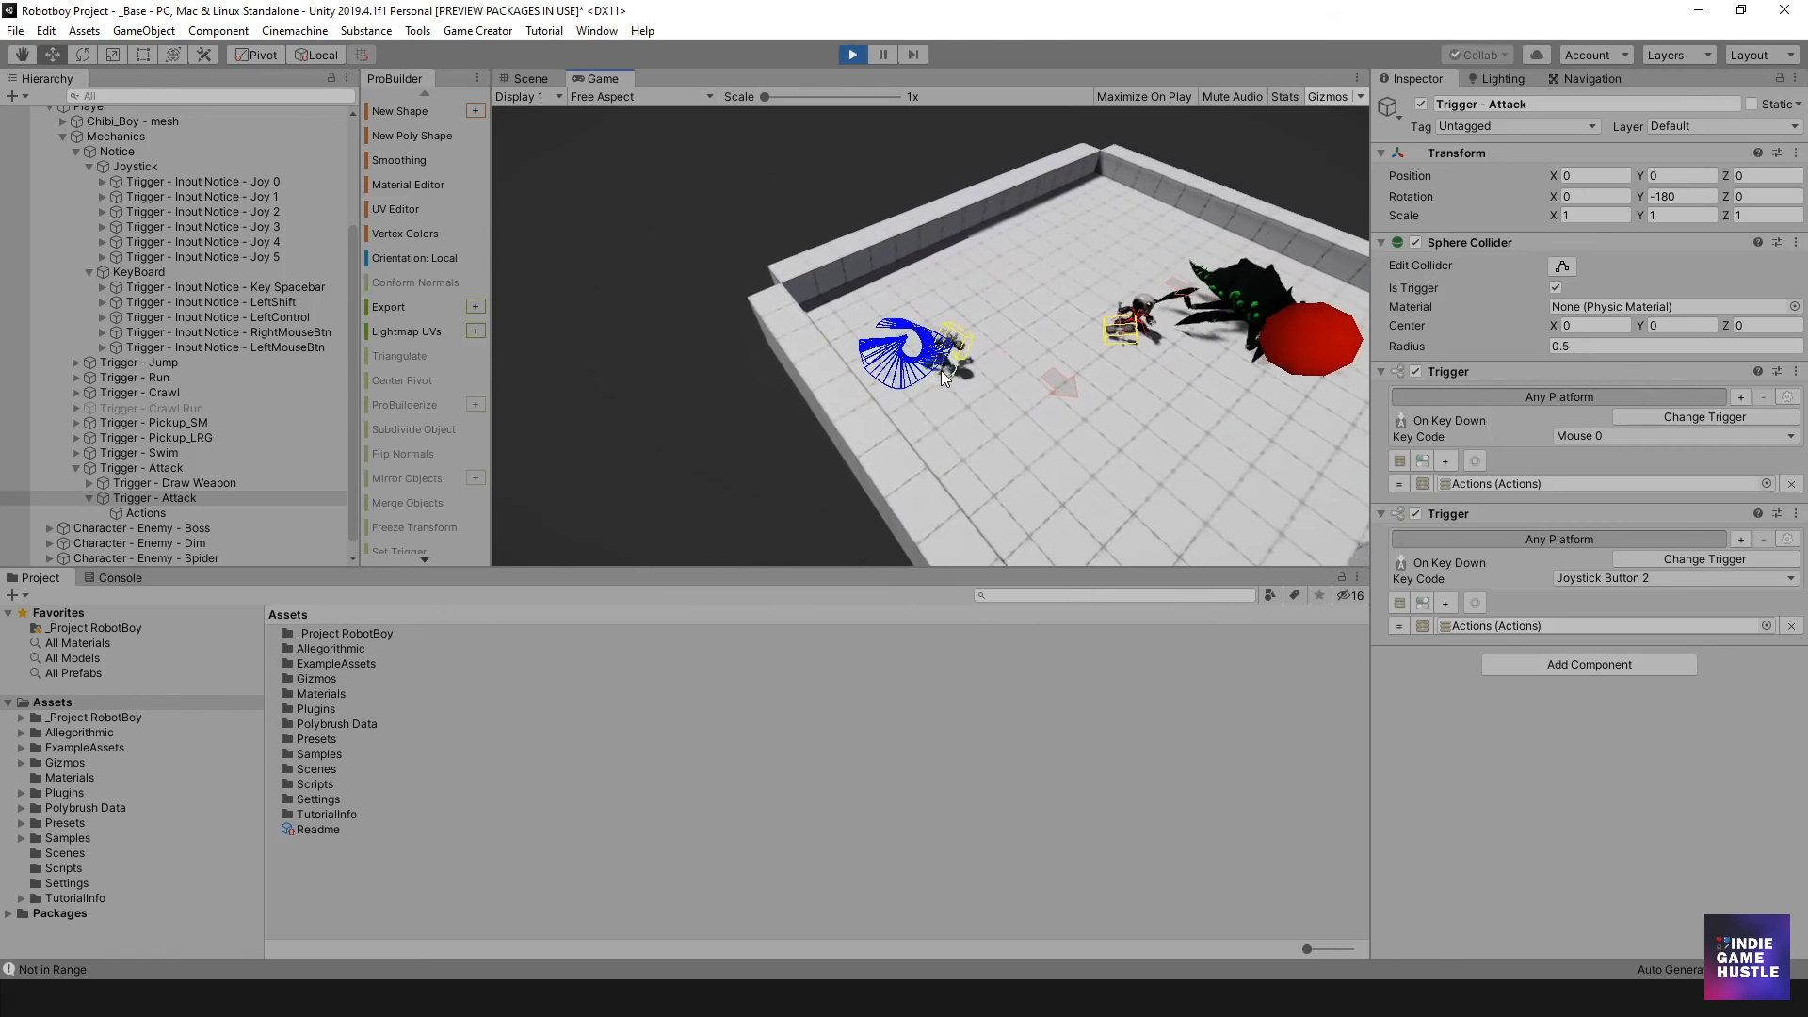
# Reposition the player beside the spider, attack it twice at close range, and jump to test combining movement and attacks.
pyautogui.press('d')
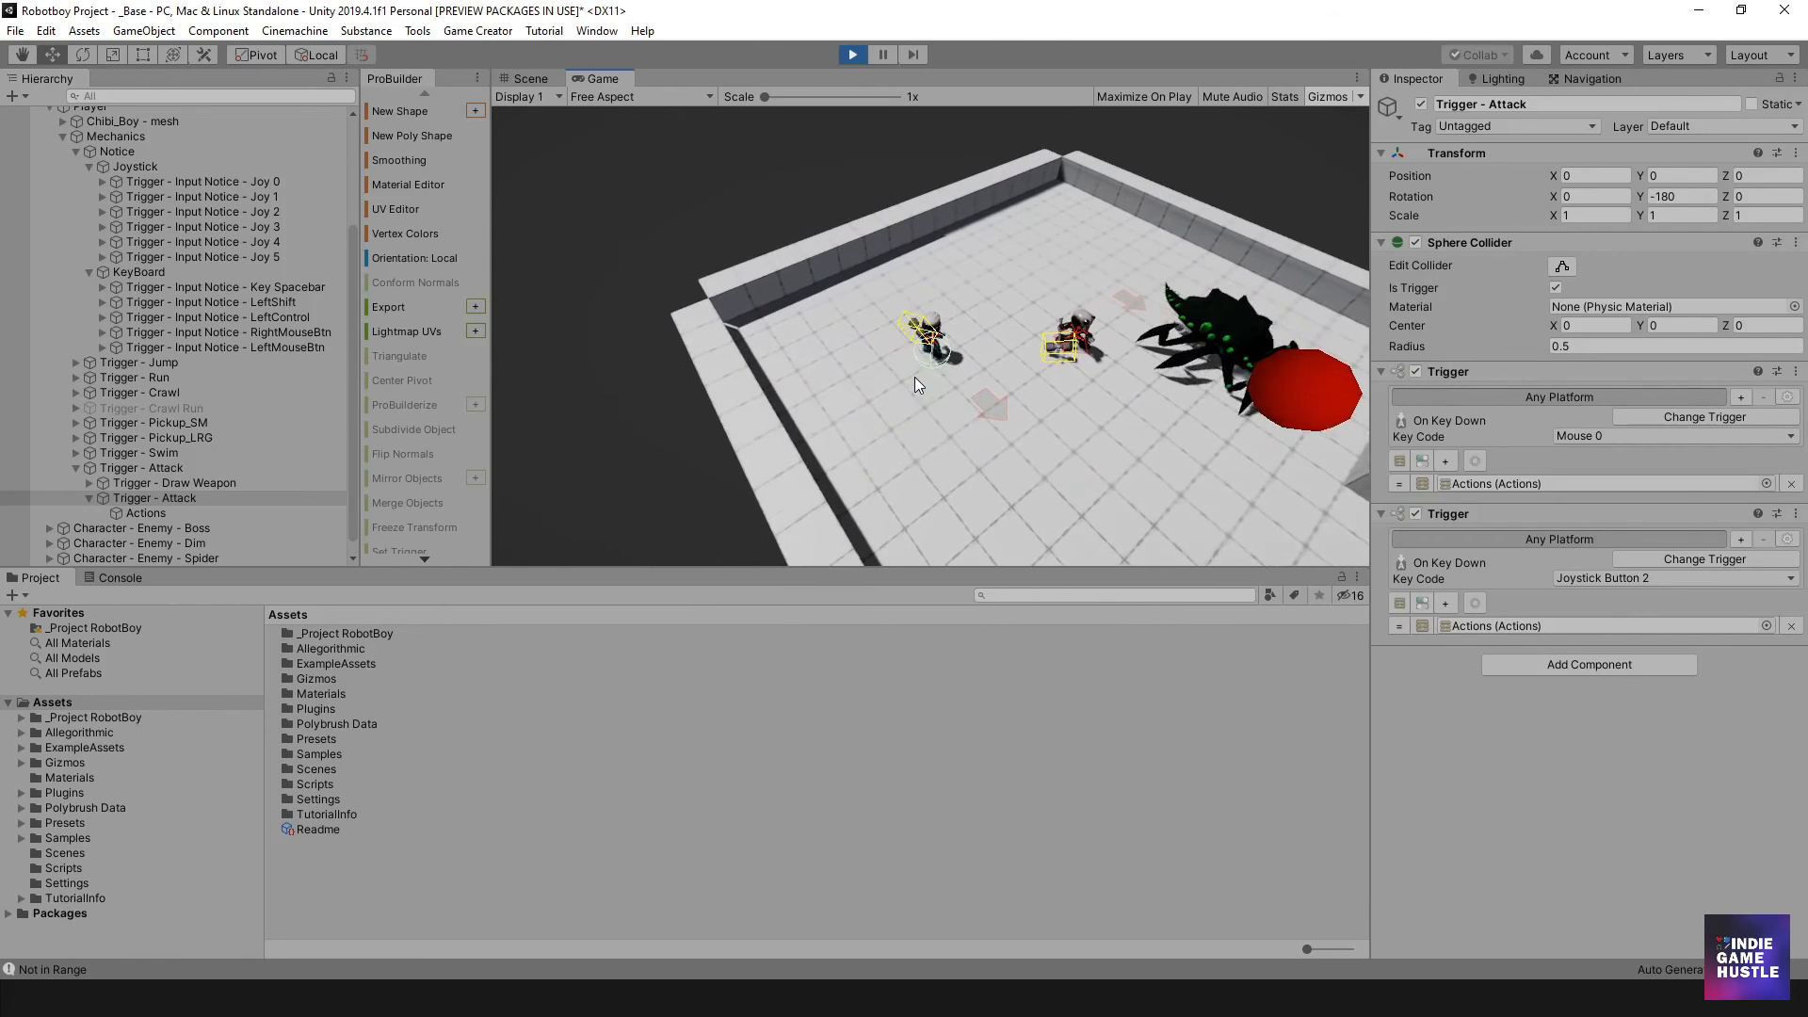
pyautogui.press('w')
pyautogui.press('a')
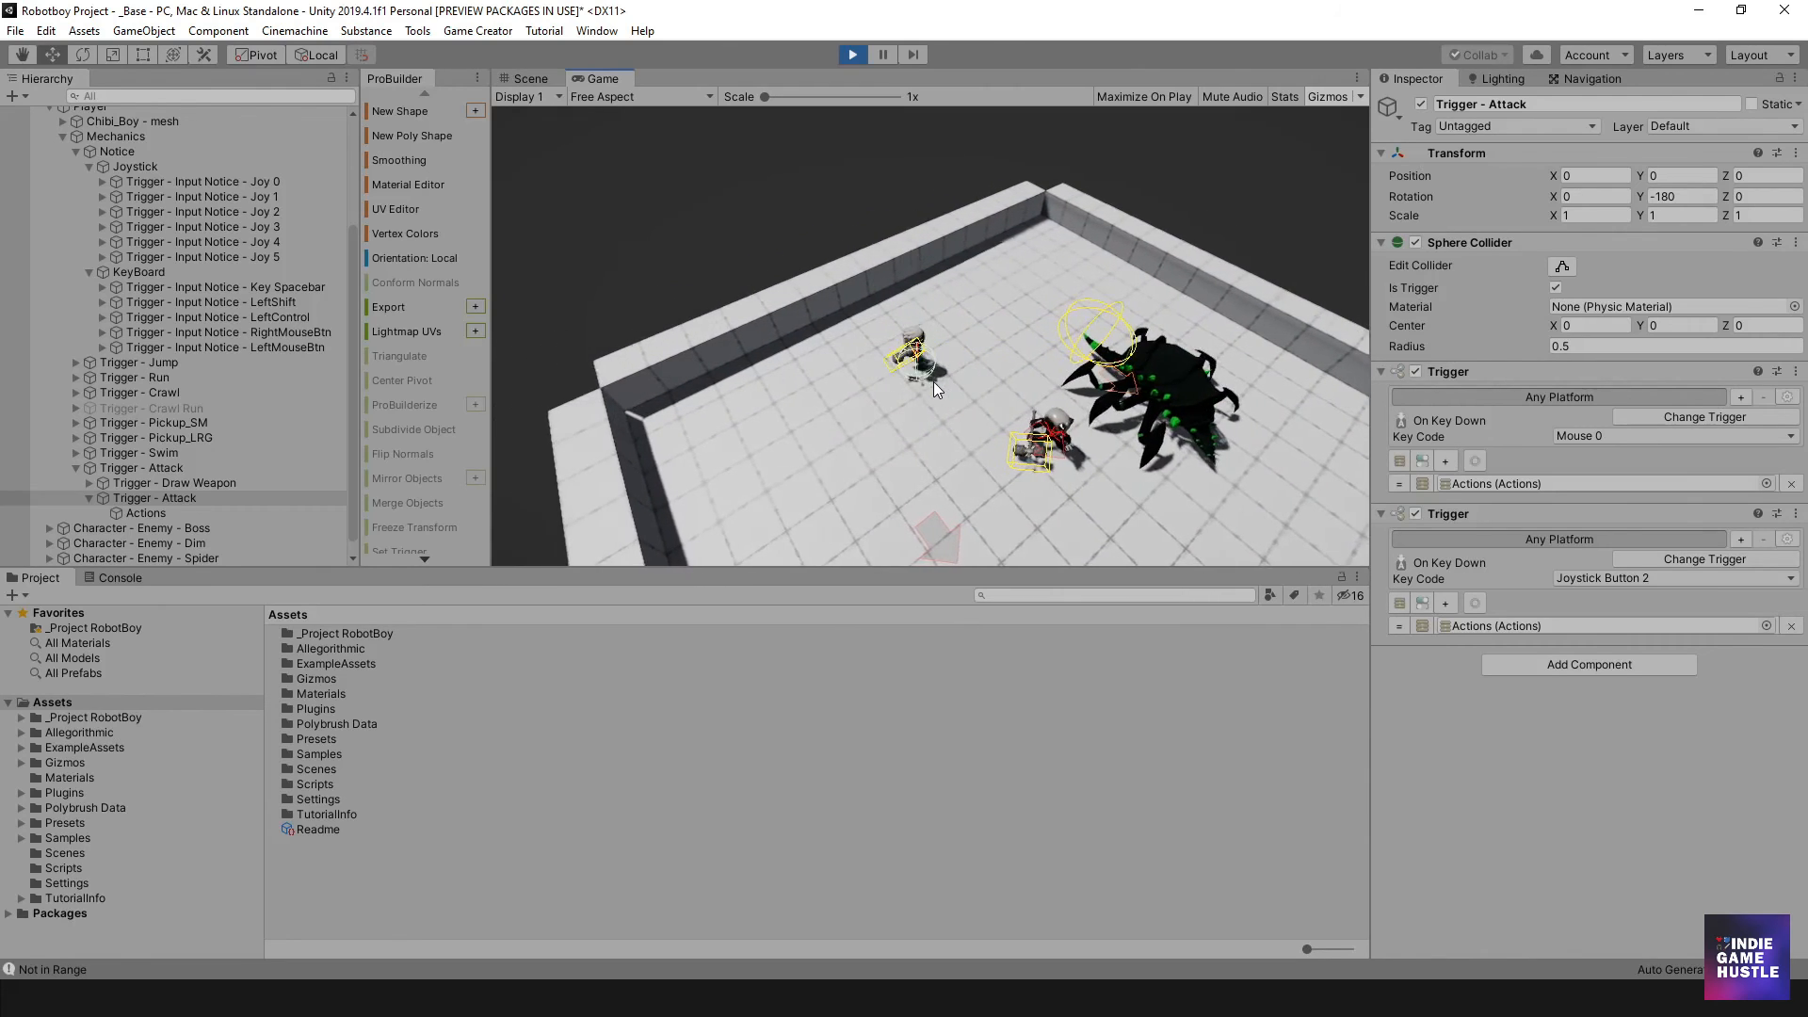
pyautogui.click(933, 382)
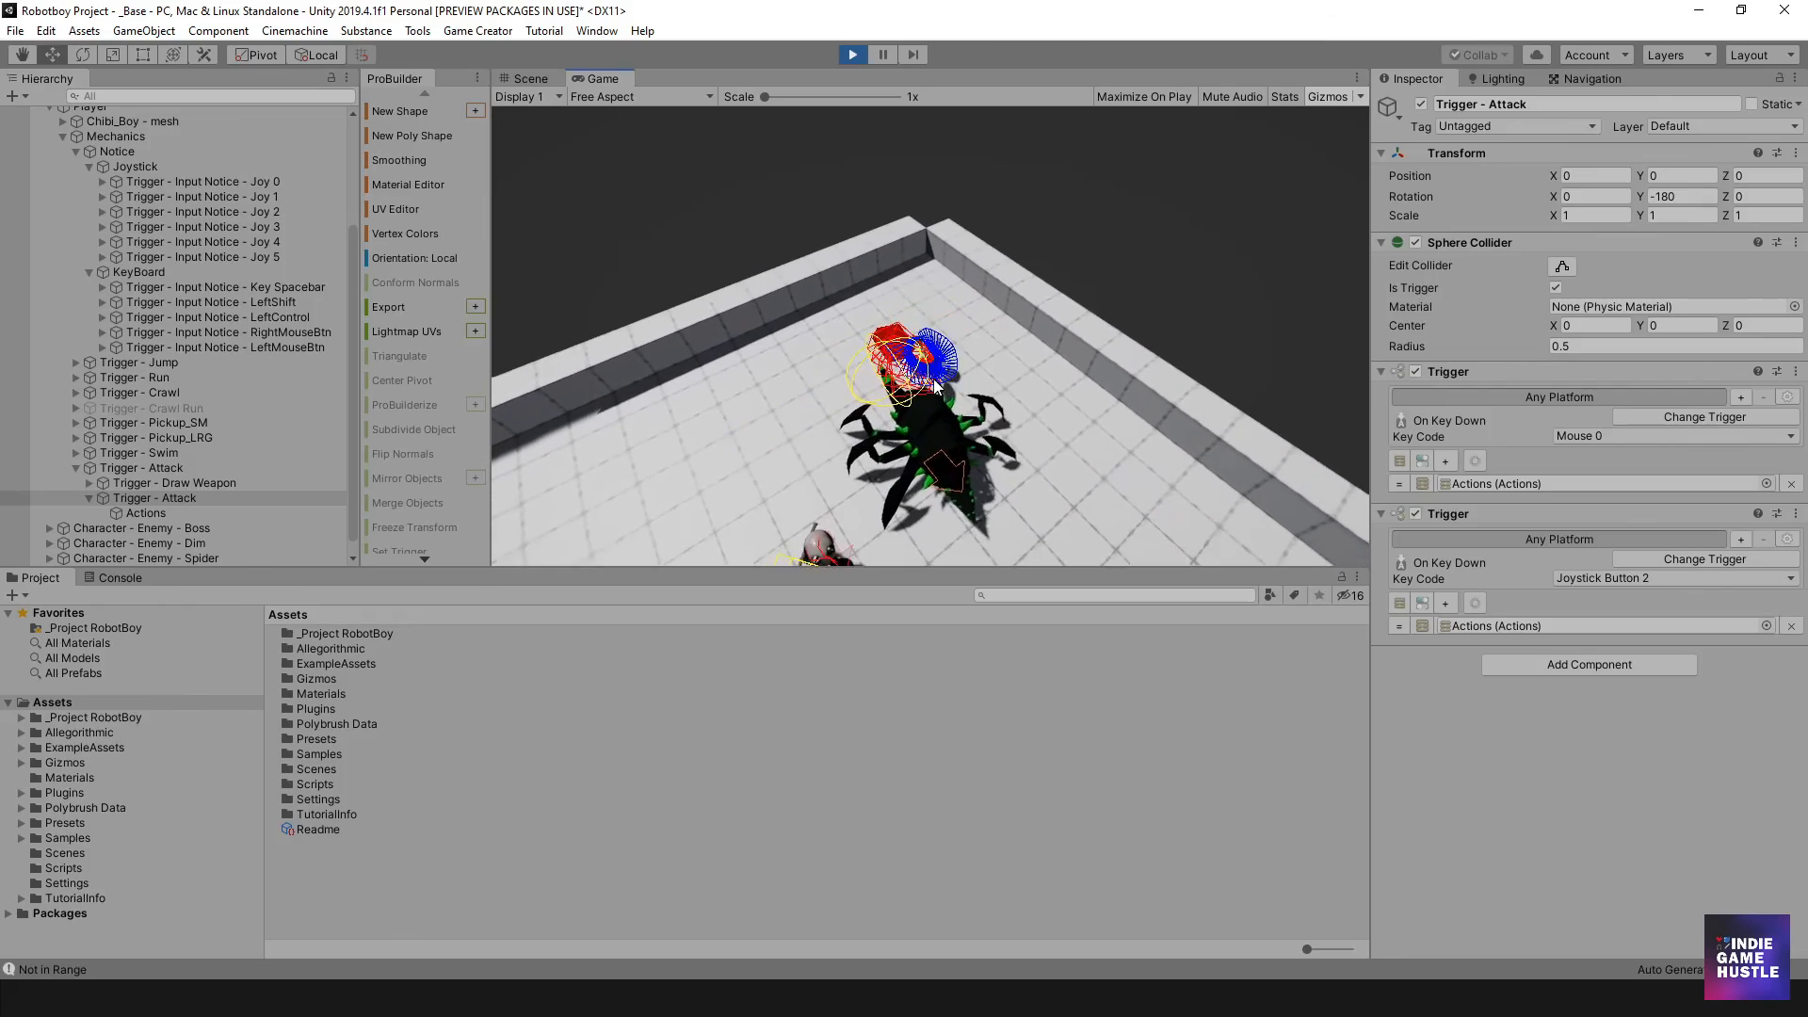
pyautogui.click(931, 377)
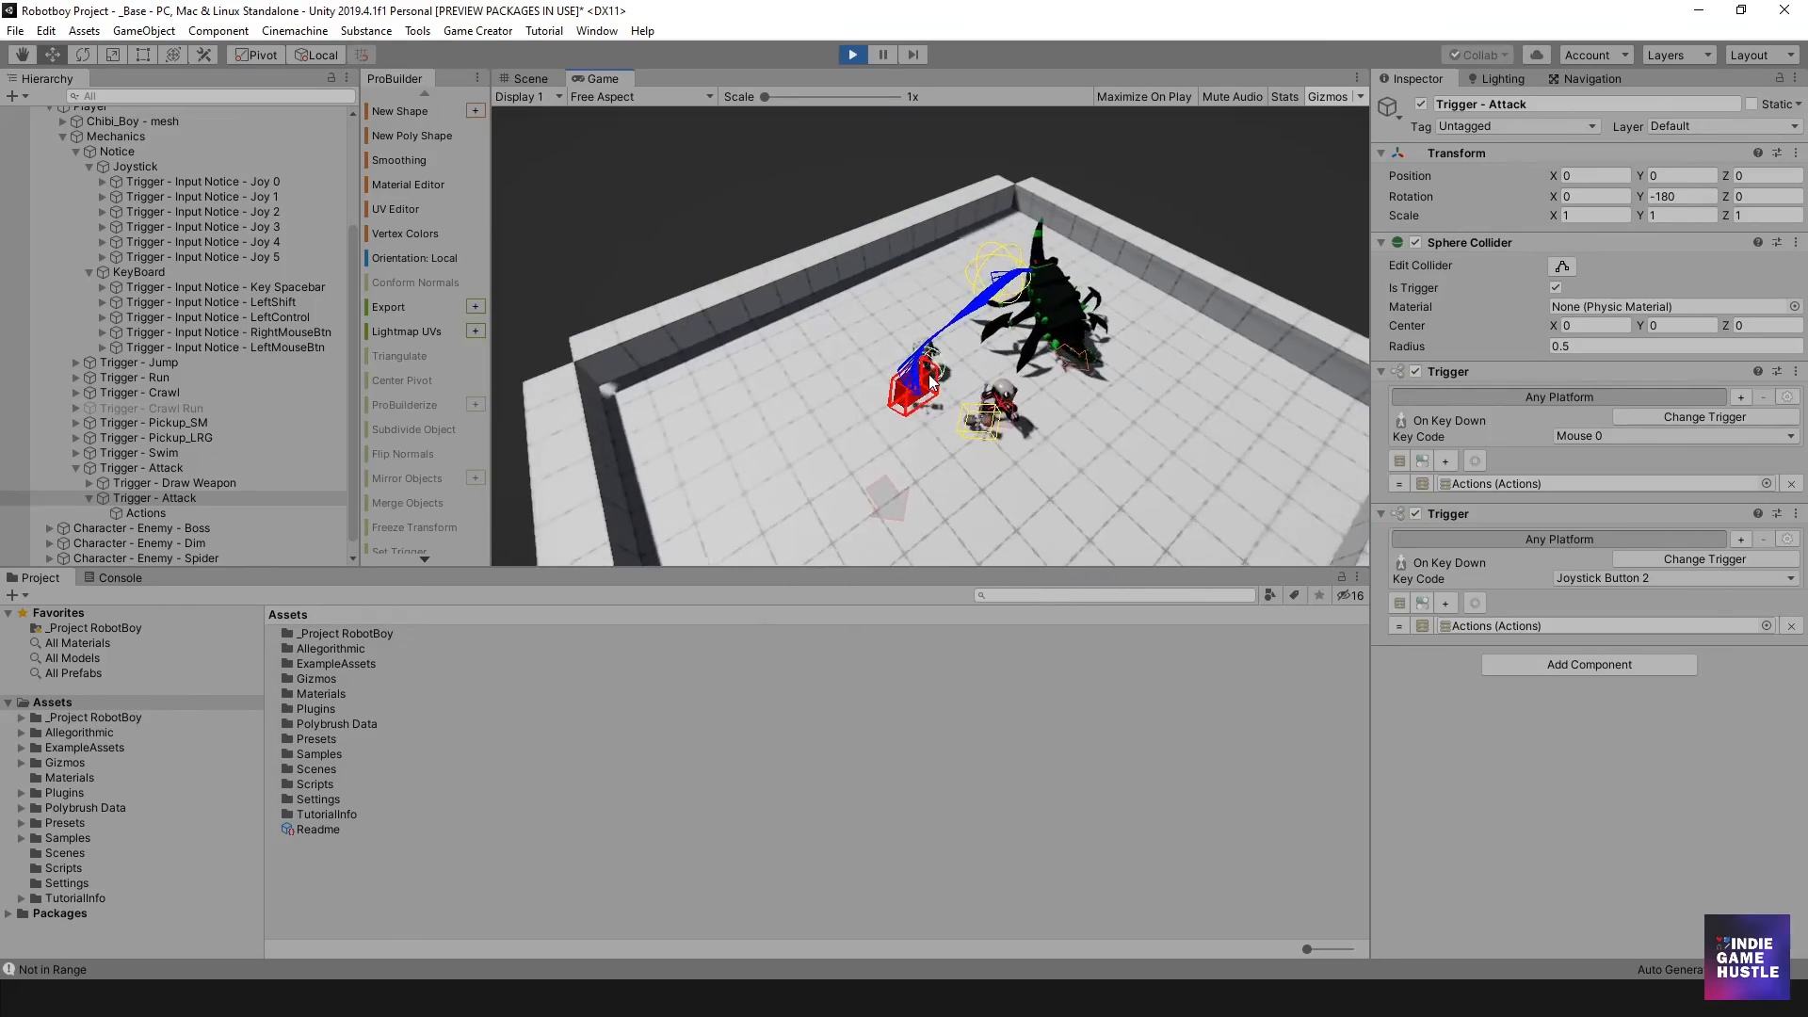
pyautogui.press('space')
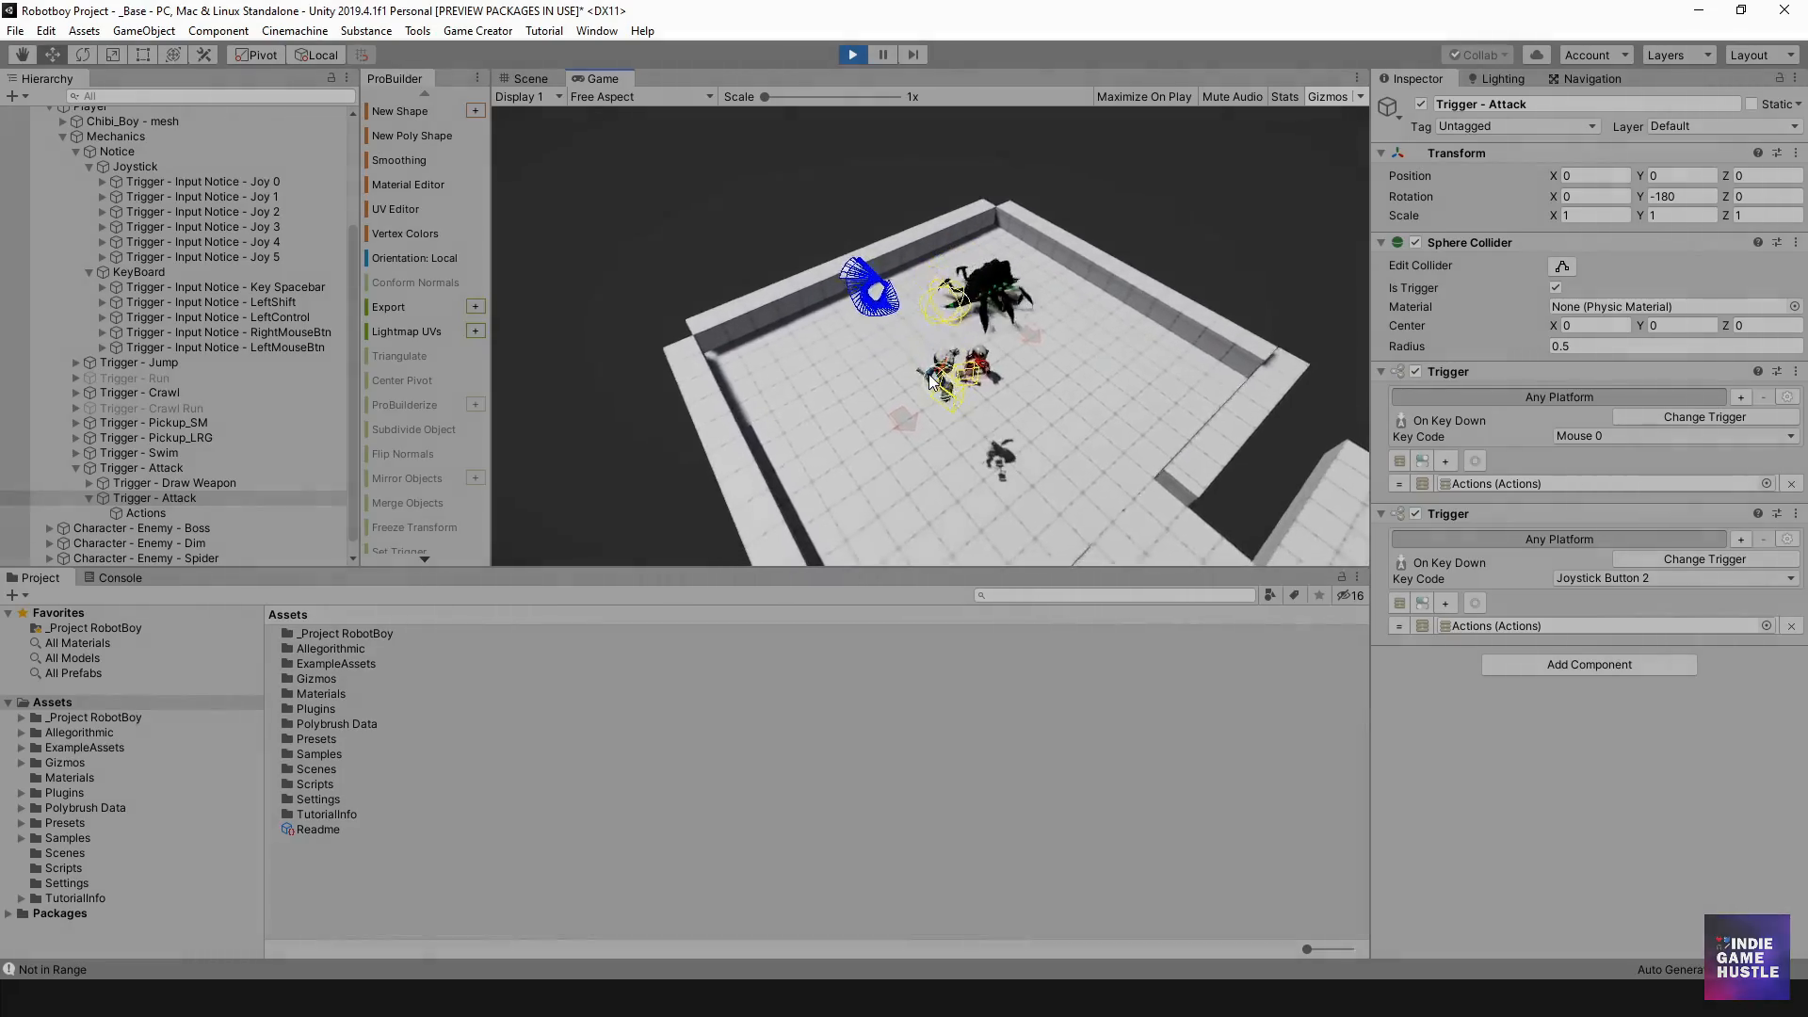